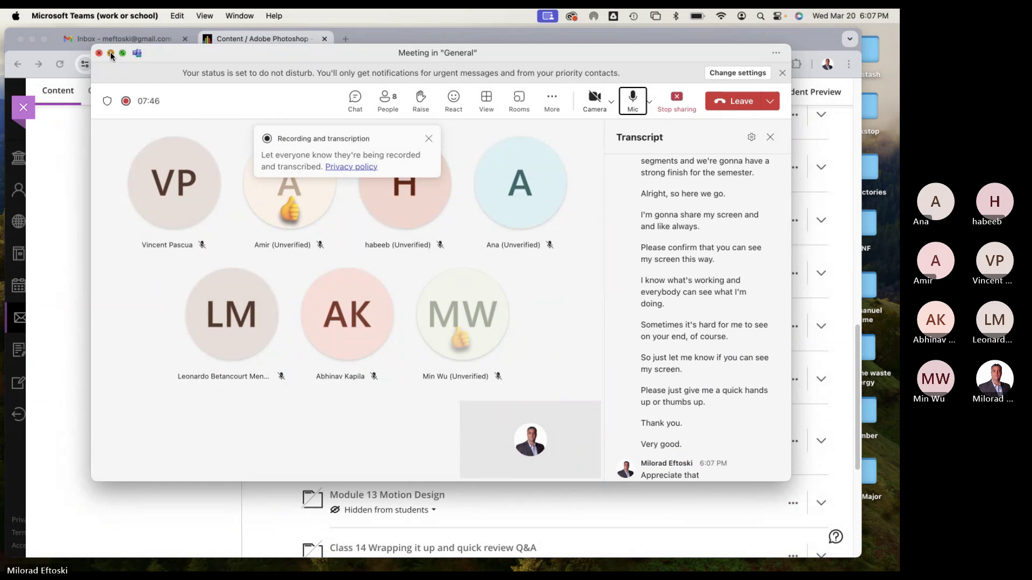
# Minimize the meeting window and expand Module 10 and 11 Web Sources and Module 08 and 09 Overall review in the course content.
pyautogui.click(111, 52)
pyautogui.click(747, 37)
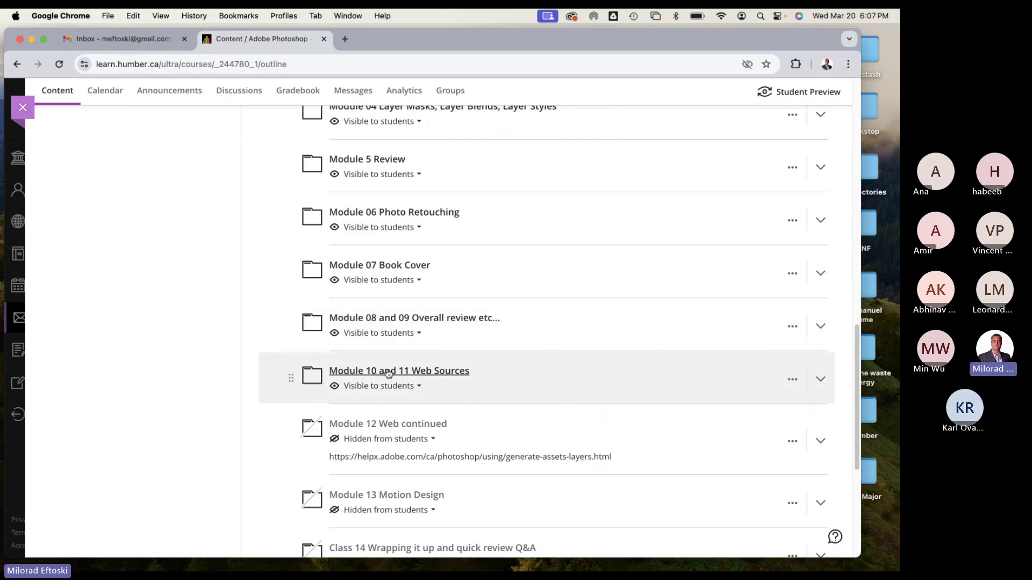
pyautogui.click(532, 374)
pyautogui.scroll(-2, 516, 365)
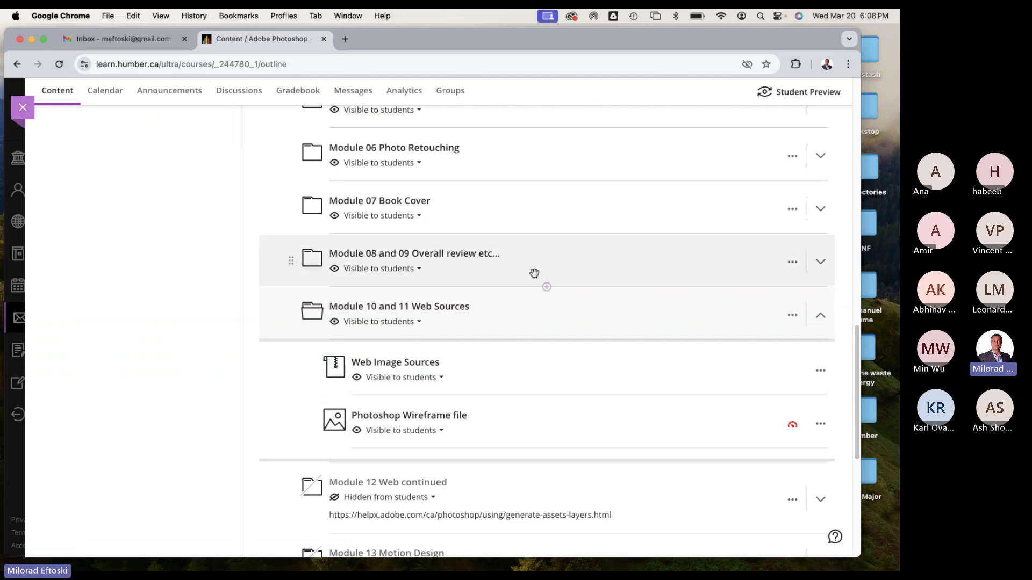
pyautogui.click(534, 273)
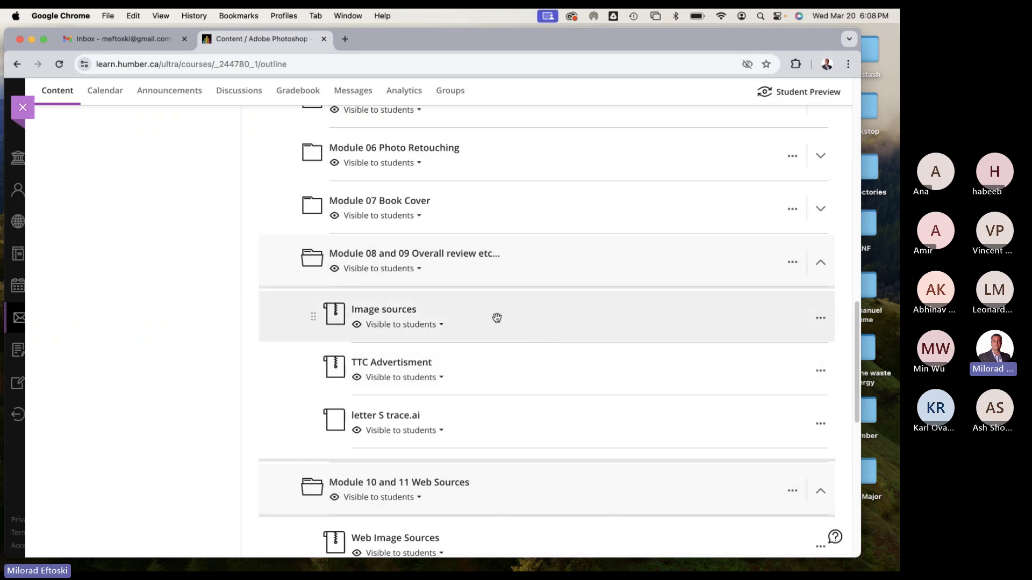
# Narrow the browser window to uncover the desktop folders, then open the Humber folder and go into Photoshop W24 and its Class 9 folder.
pyautogui.moveTo(860, 260); pyautogui.dragTo(829, 255)
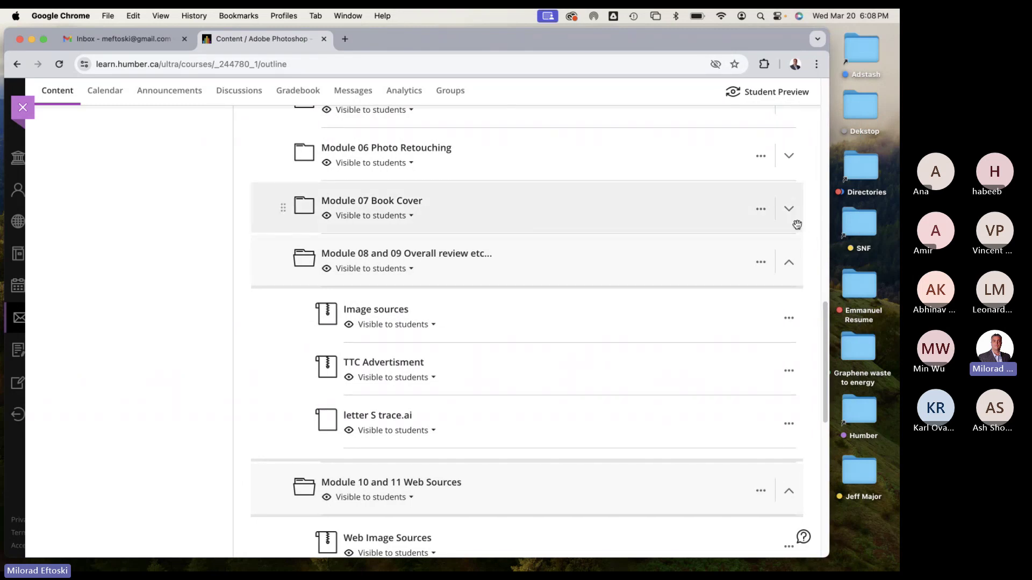
pyautogui.doubleClick(861, 413)
pyautogui.moveTo(375, 156); pyautogui.dragTo(534, 139)
pyautogui.doubleClick(525, 248)
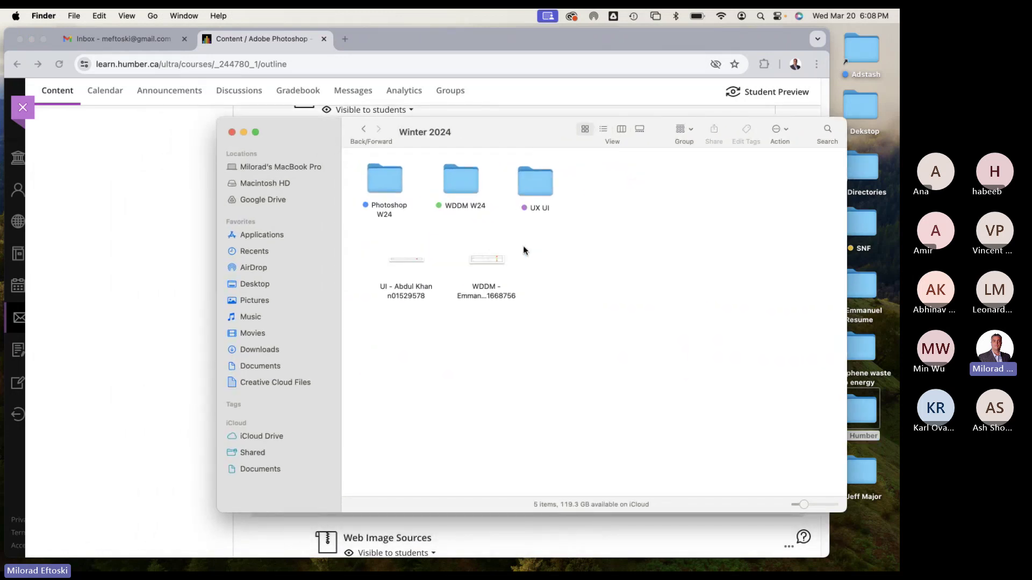
pyautogui.doubleClick(378, 197)
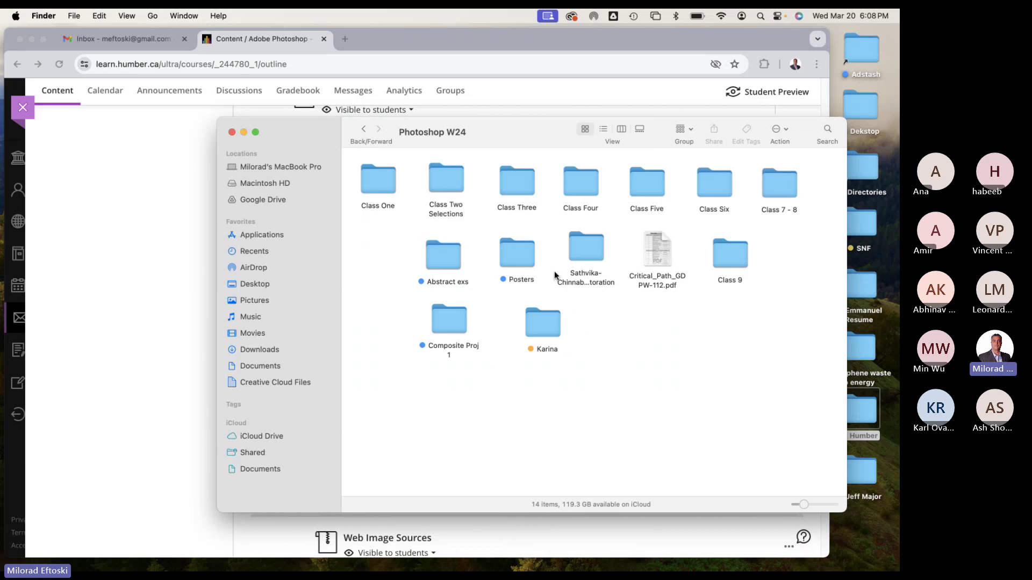
pyautogui.moveTo(488, 134); pyautogui.dragTo(492, 131)
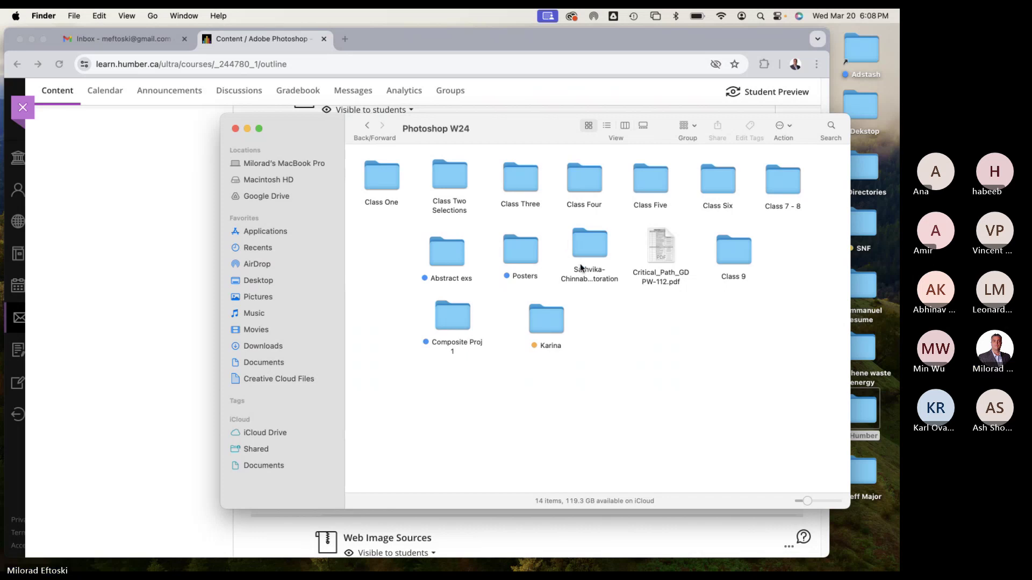
pyautogui.doubleClick(741, 253)
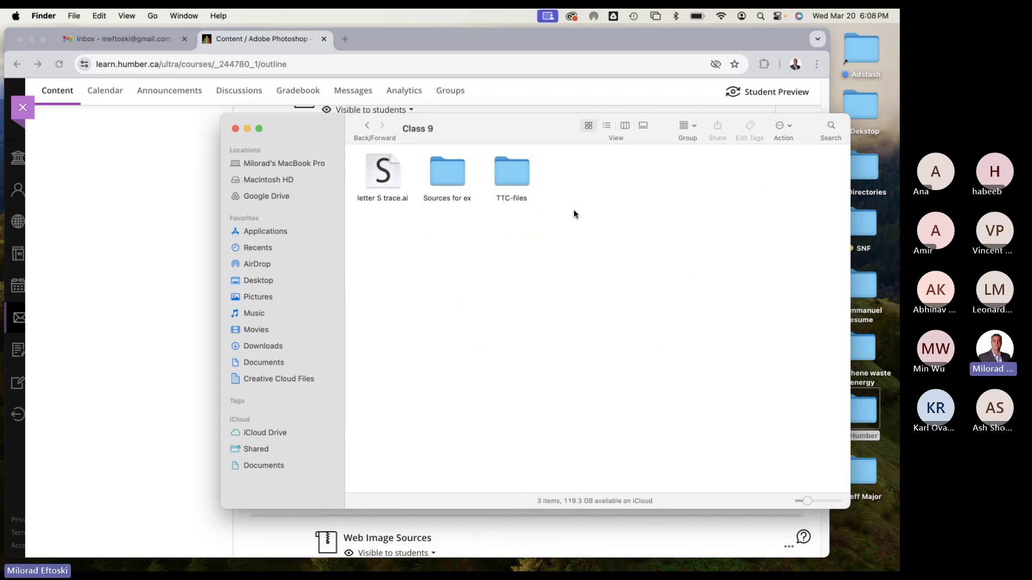
# Preview the file letter S trace.ai in the Class 9 folder and close the preview.
pyautogui.click(391, 177)
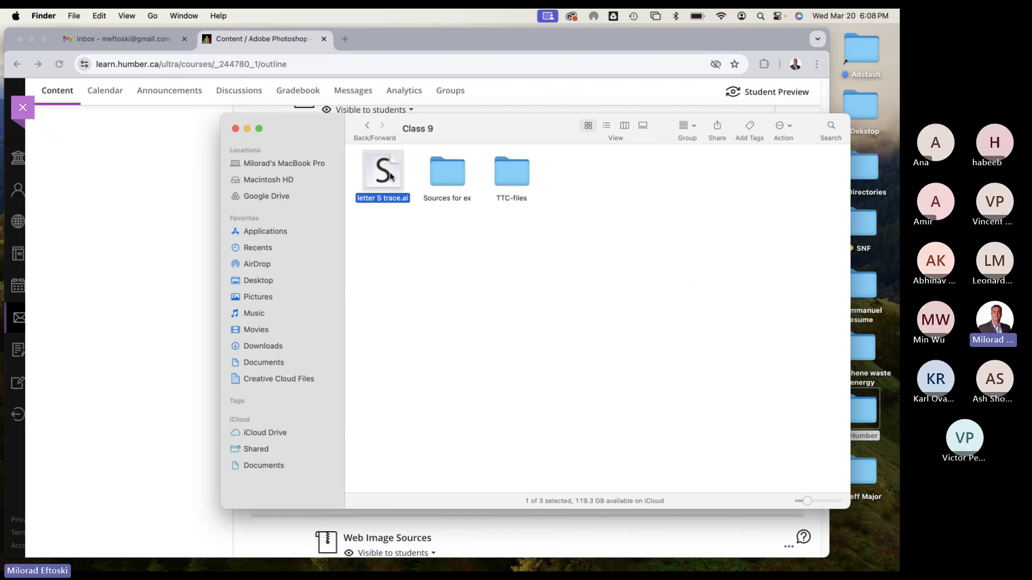
pyautogui.press('space')
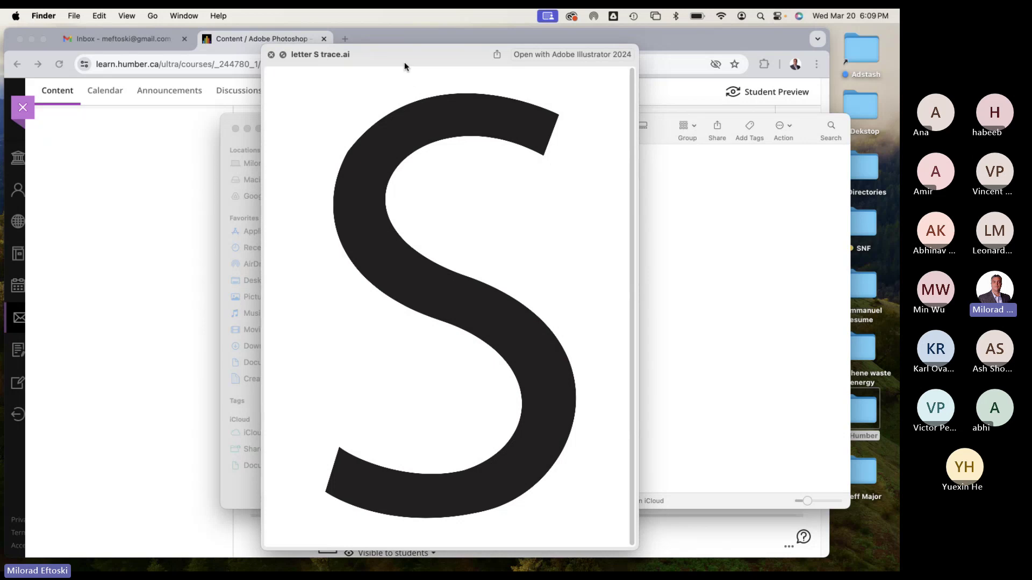
pyautogui.moveTo(404, 63); pyautogui.dragTo(409, 70)
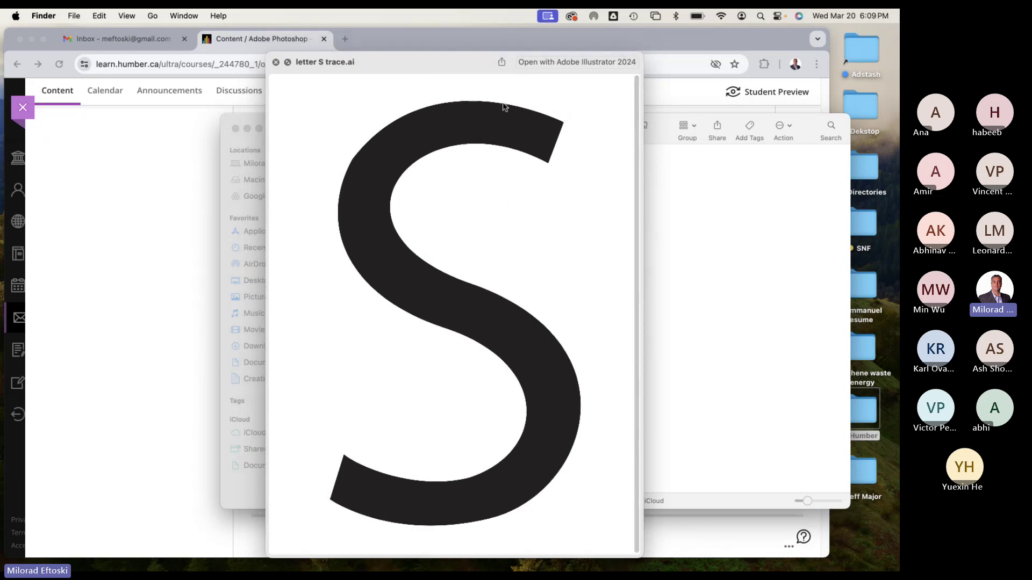
pyautogui.moveTo(385, 70); pyautogui.dragTo(383, 80)
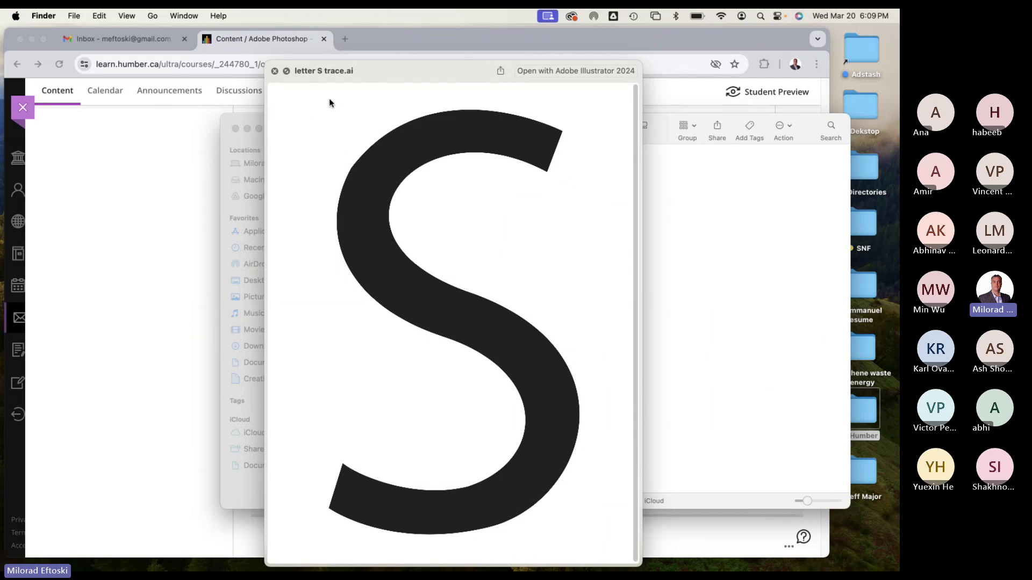
pyautogui.click(274, 71)
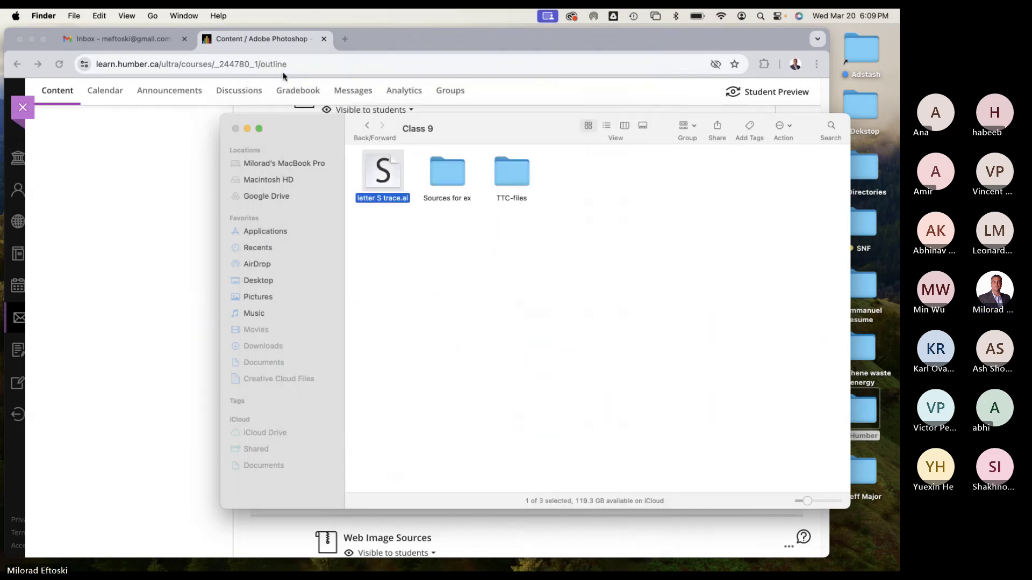
# Look into the Sources for ex folder, preview TTC Advert - Clipping Masks copy.jpg in TTC-files, and return to Class 9.
pyautogui.doubleClick(455, 178)
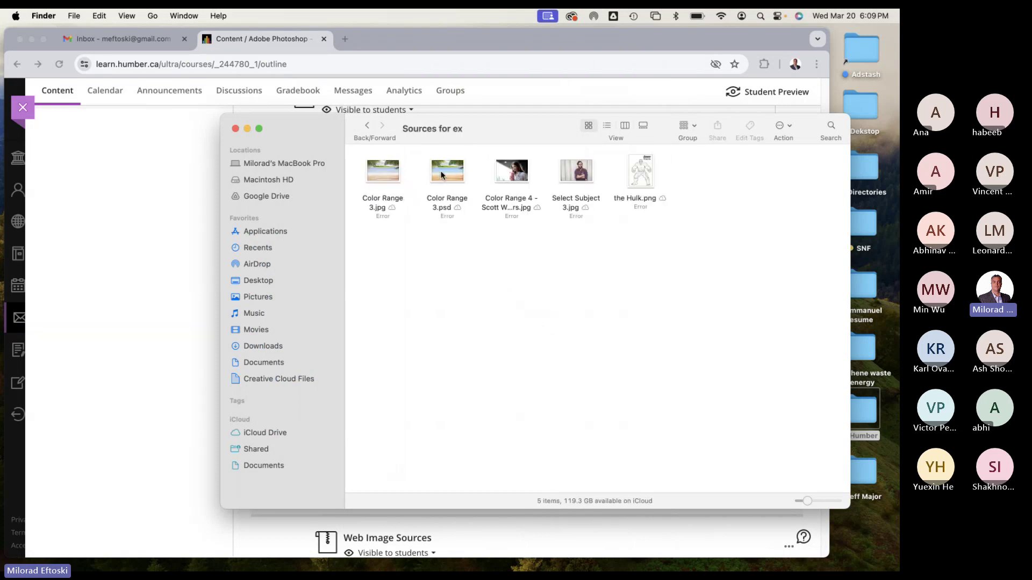
pyautogui.click(368, 126)
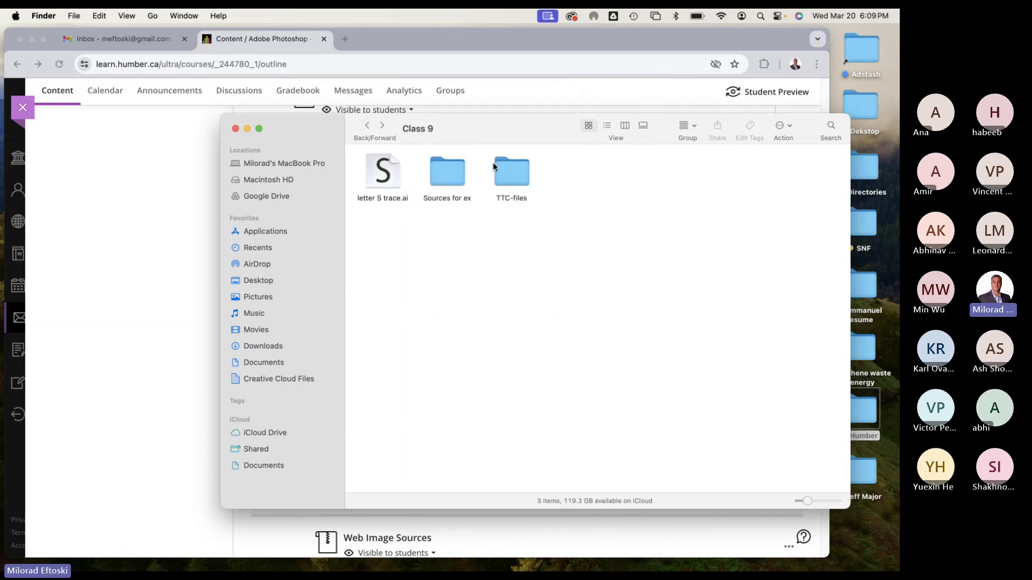
pyautogui.click(514, 169)
pyautogui.doubleClick(515, 169)
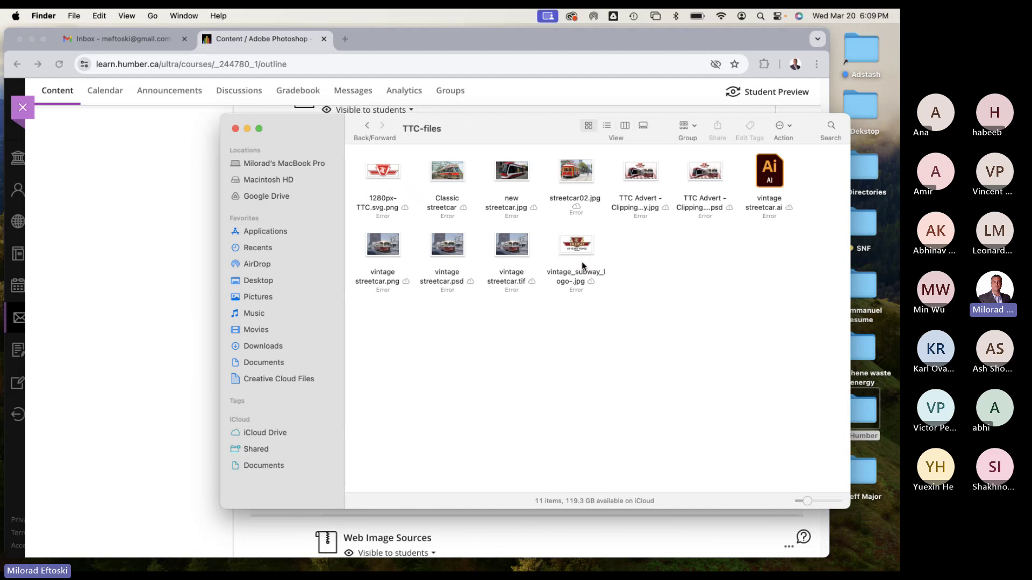
pyautogui.click(641, 173)
pyautogui.press('space')
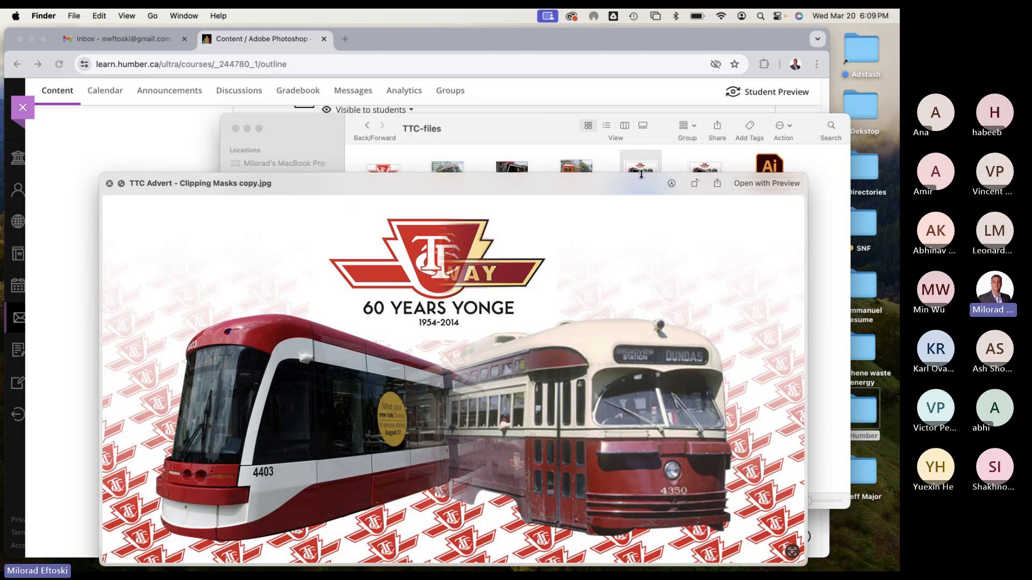
pyautogui.press('space')
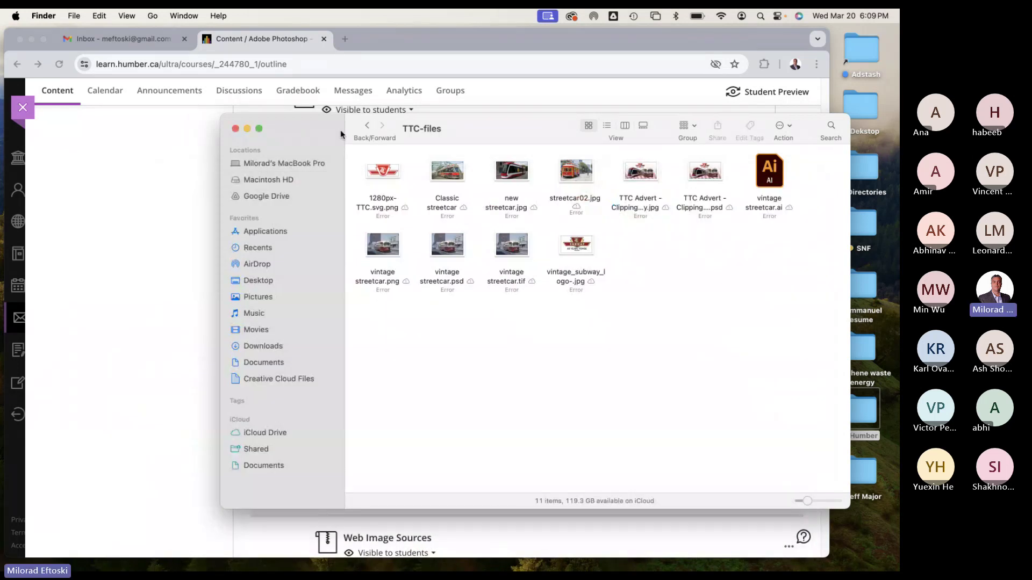
pyautogui.click(367, 127)
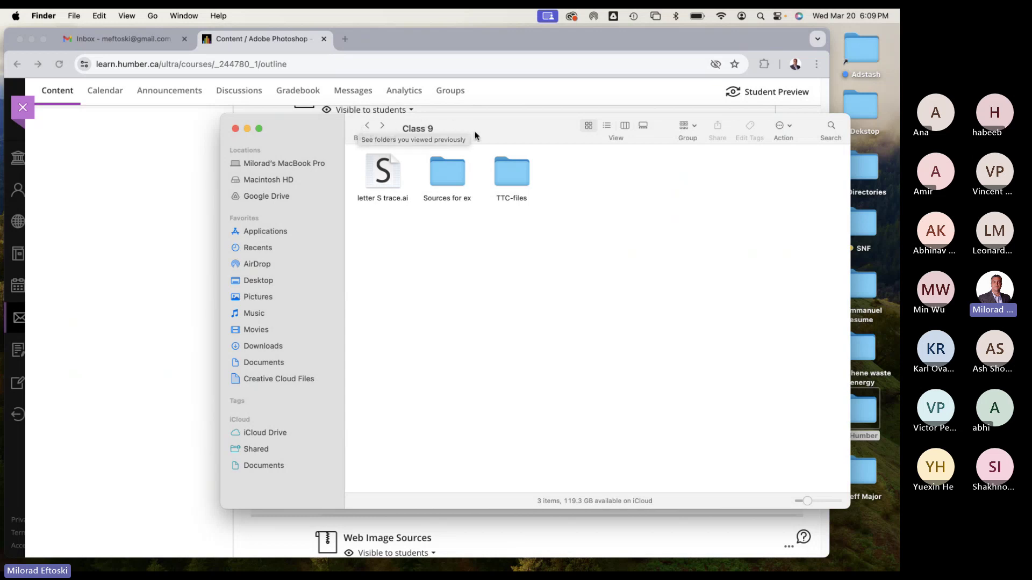
# Open the Sources for ex folder and compare previews of Color Range 3.jpg and Color Range 3.psd.
pyautogui.moveTo(481, 127); pyautogui.dragTo(463, 145)
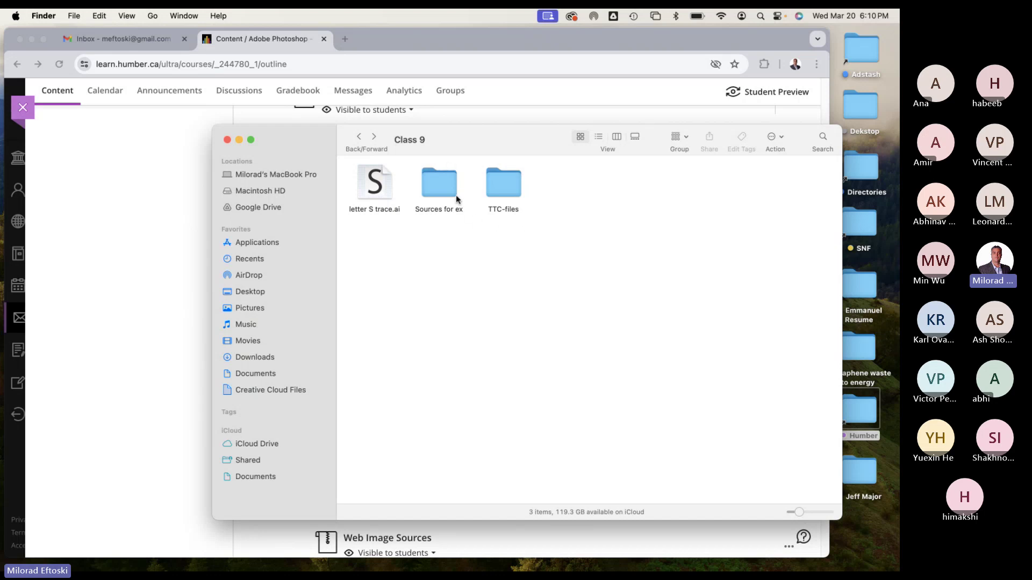
pyautogui.doubleClick(441, 186)
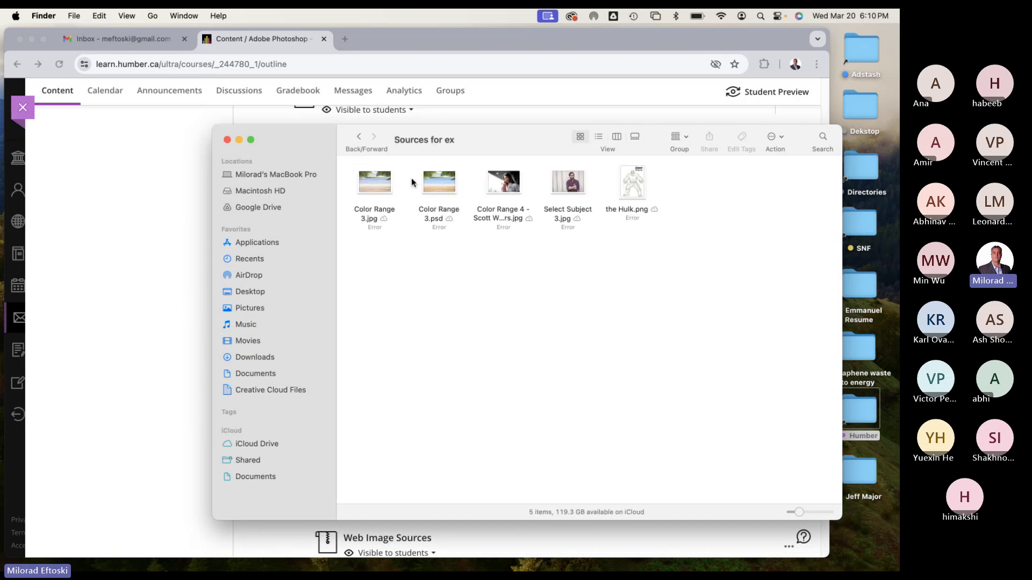
pyautogui.click(380, 183)
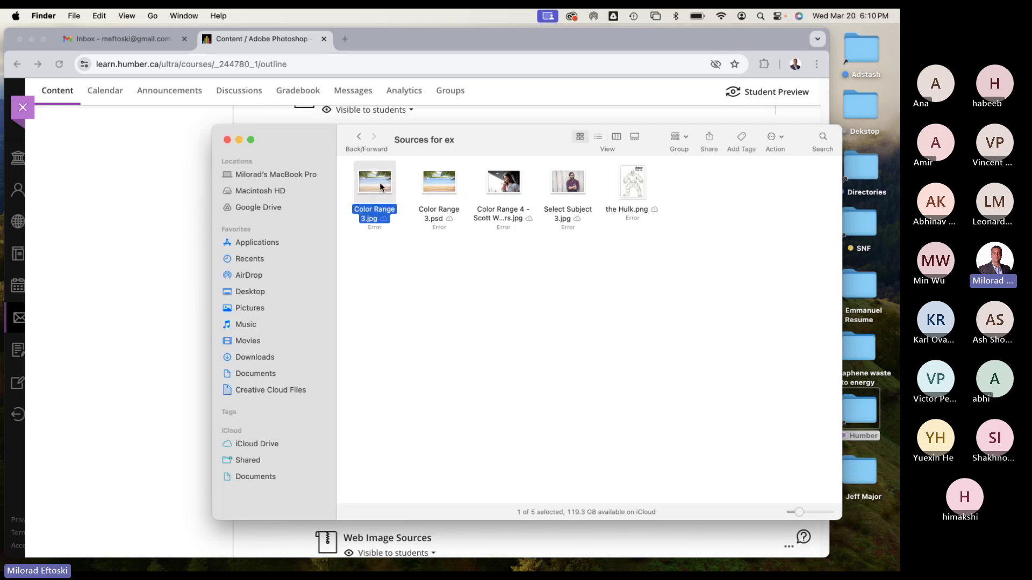
pyautogui.press('space')
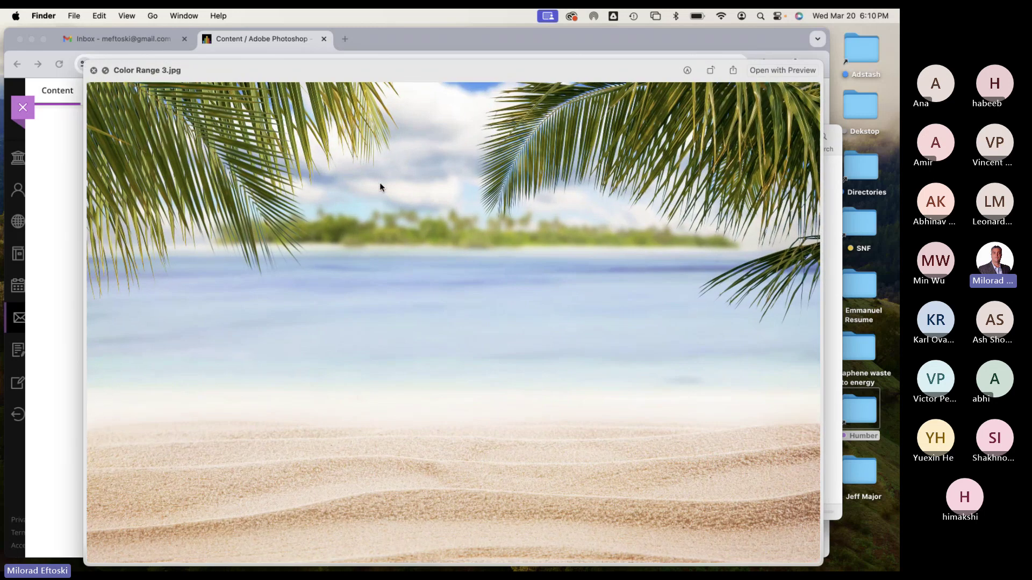
pyautogui.press('Right')
pyautogui.press('Left')
pyautogui.press('Right')
pyautogui.press('Left')
pyautogui.press('Right')
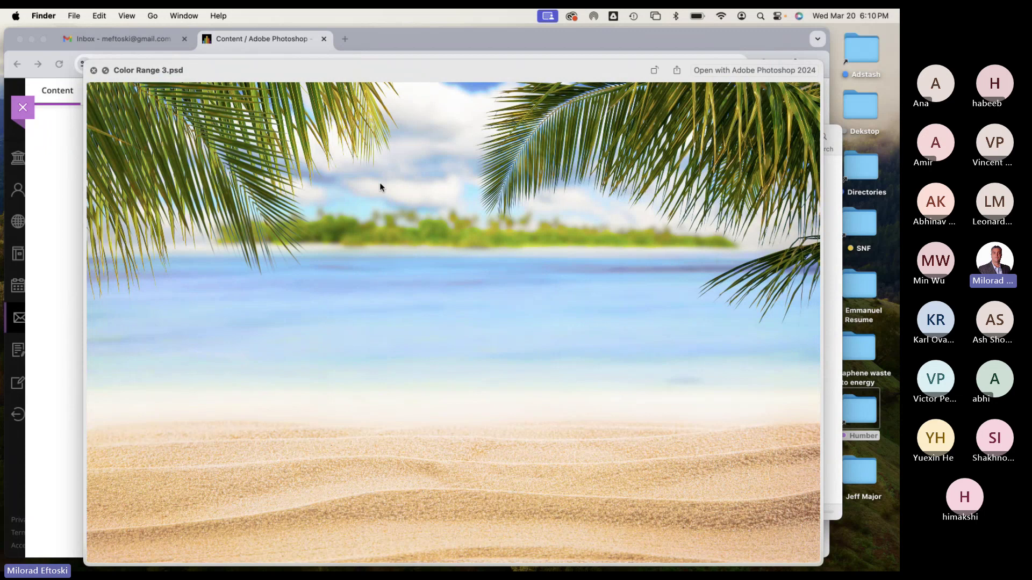
pyautogui.press('space')
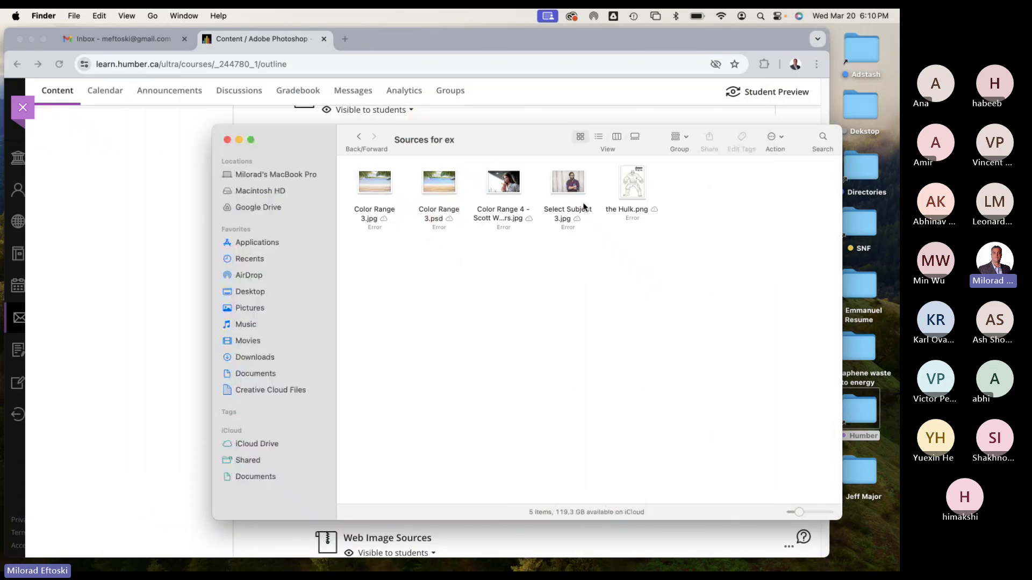
# Open Select Subject 3.jpg from the Sources for ex folder in Adobe Photoshop 2024.
pyautogui.click(565, 188)
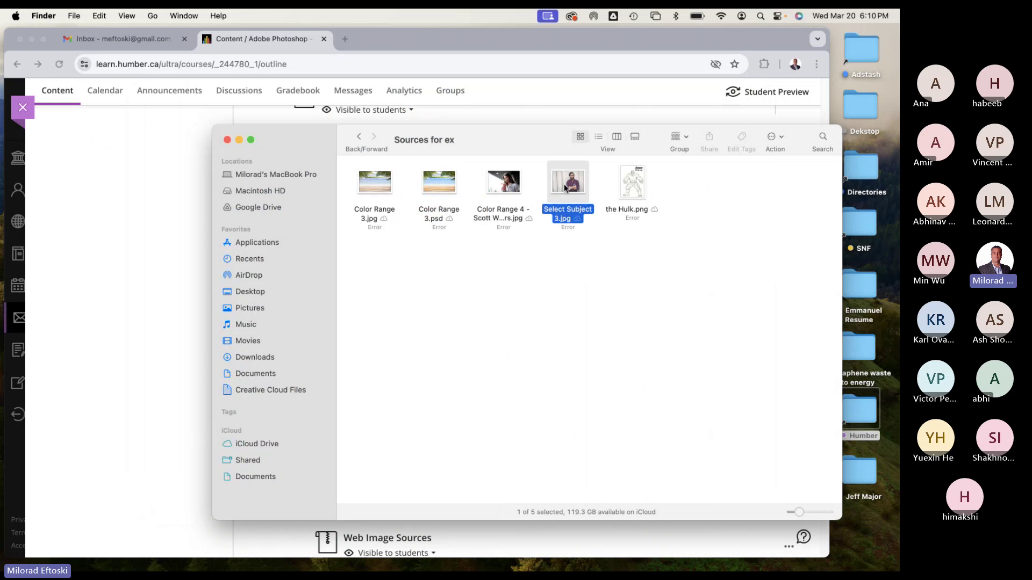
pyautogui.click(505, 189)
pyautogui.click(577, 185)
pyautogui.rightClick(571, 187)
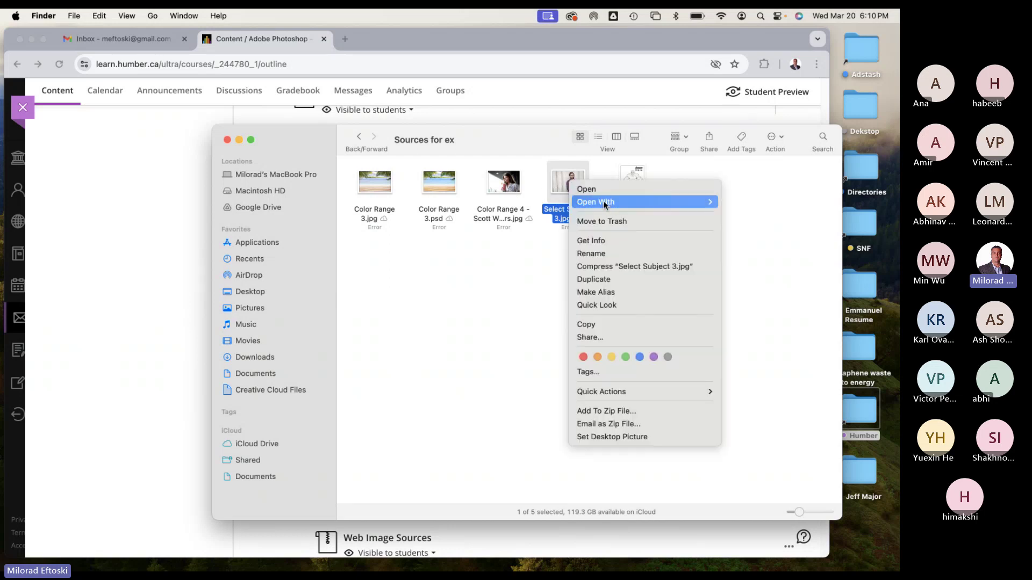
pyautogui.moveTo(609, 205)
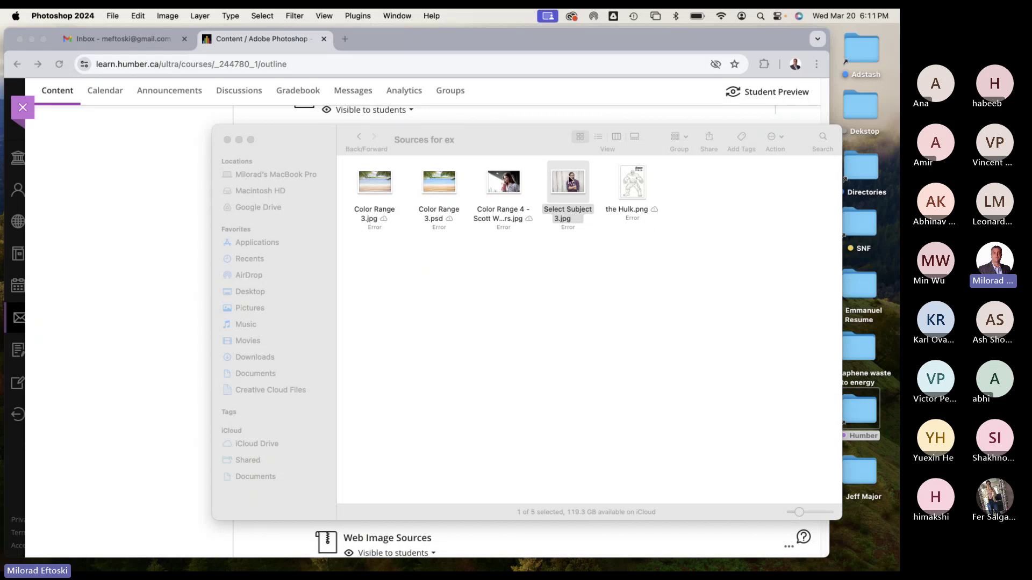
pyautogui.doubleClick(570, 180)
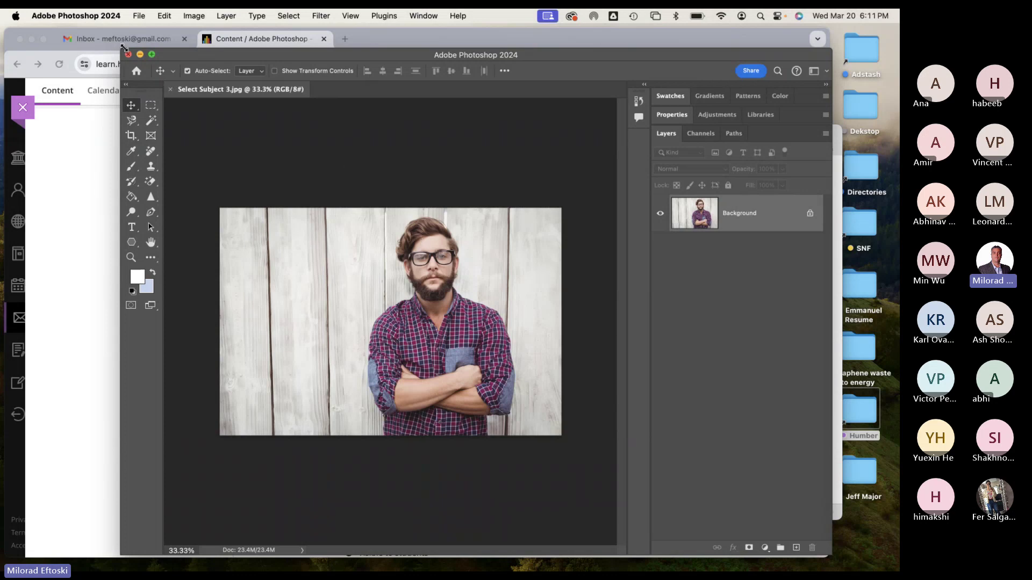
# Enlarge the Photoshop window across most of the screen and magnify the portrait to 66.67%.
pyautogui.moveTo(122, 50); pyautogui.dragTo(77, 30)
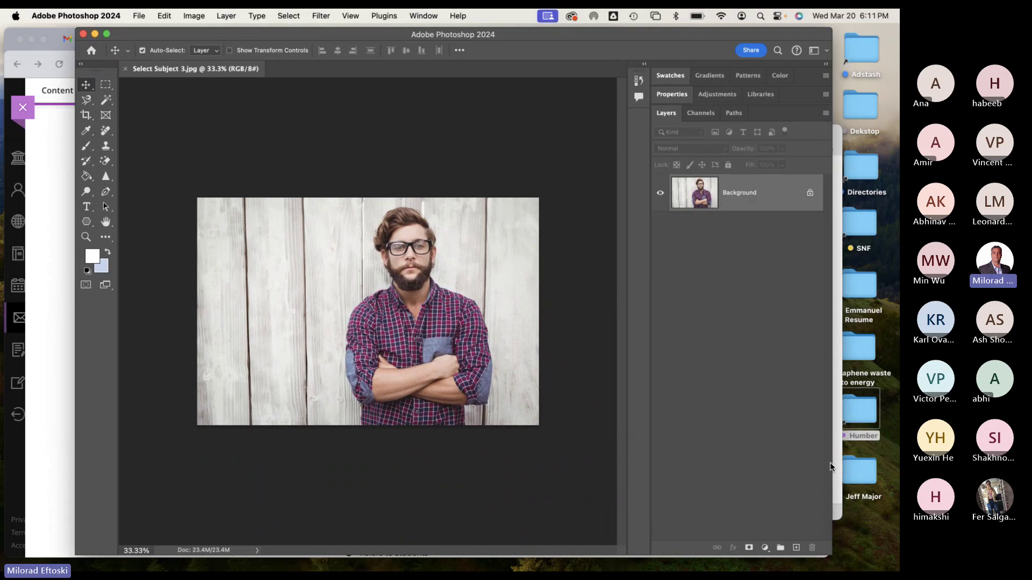
pyautogui.click(832, 559)
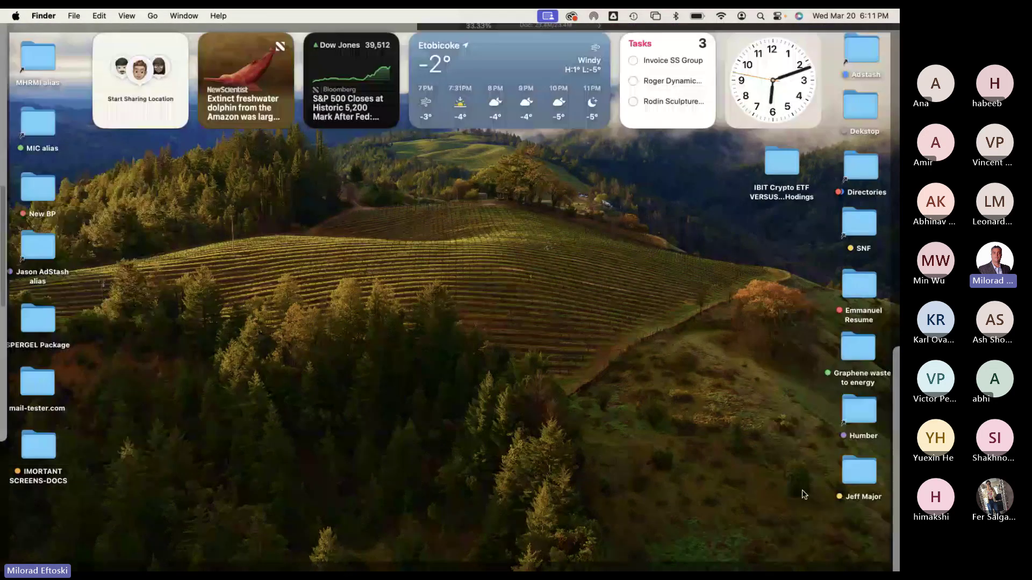
pyautogui.click(831, 558)
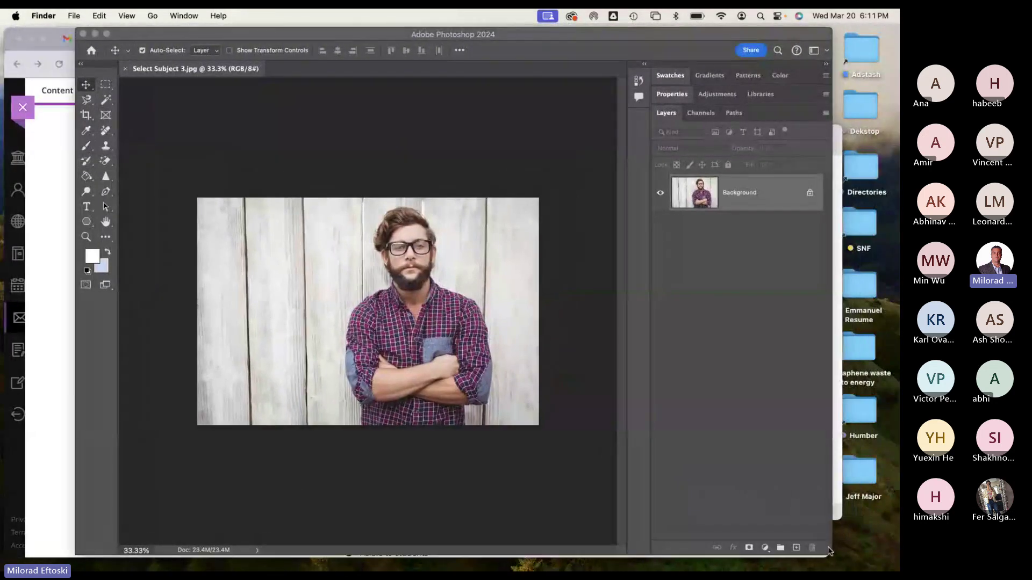
pyautogui.click(812, 512)
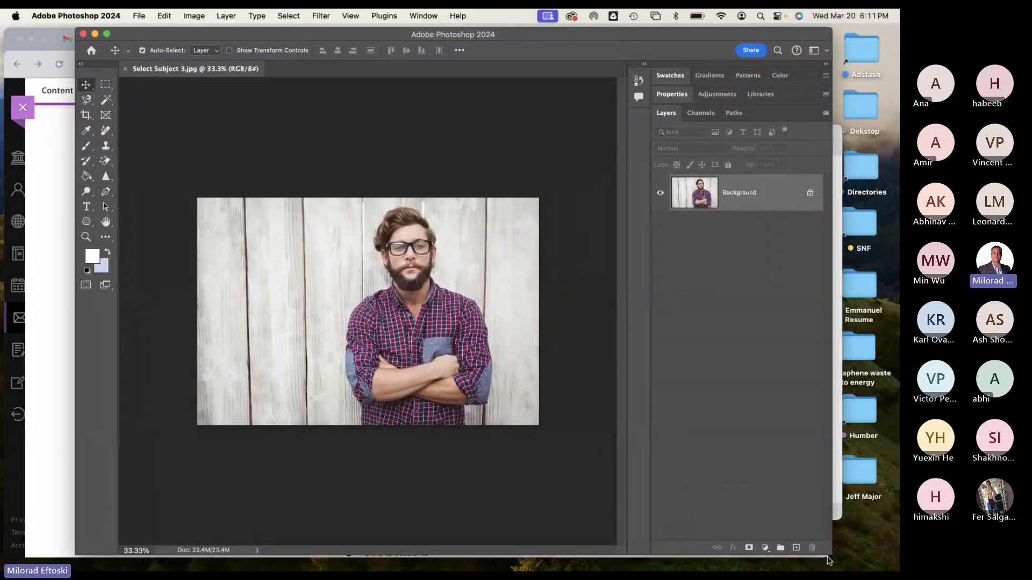
pyautogui.moveTo(831, 554); pyautogui.dragTo(877, 556)
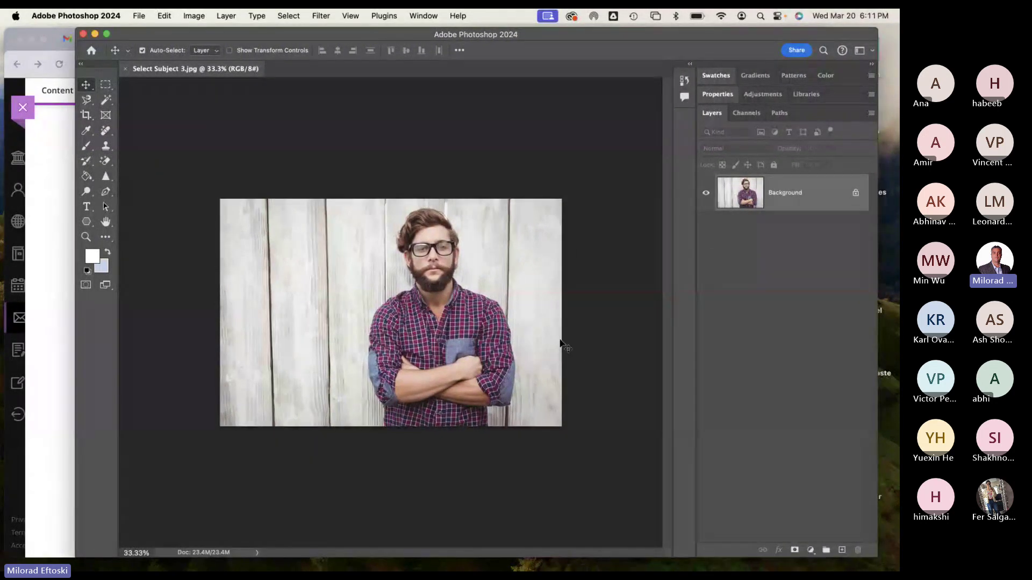
pyautogui.press('super+plus')
pyautogui.press('super+plus')
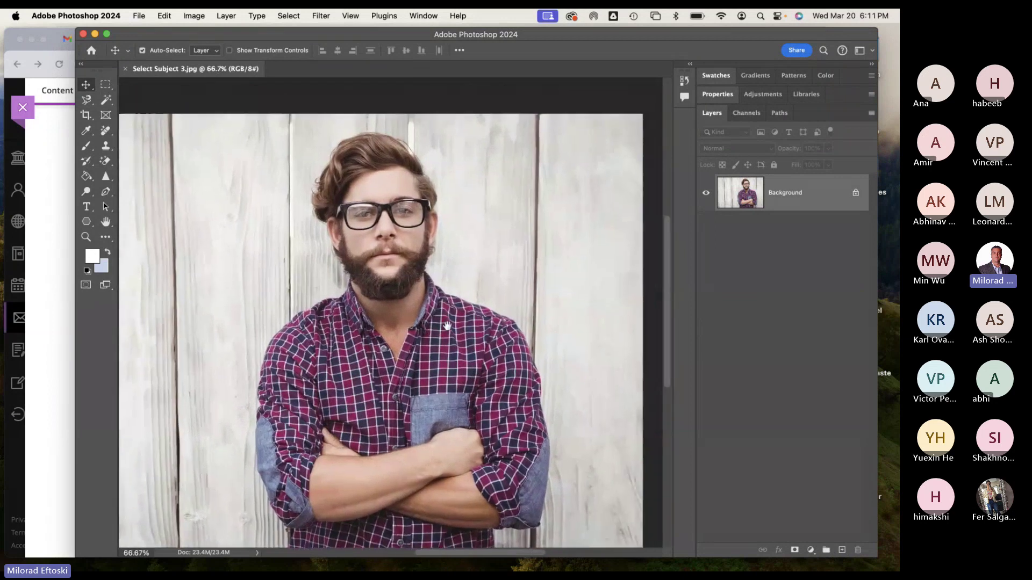
pyautogui.scroll(5, 366, 177)
pyautogui.scroll(-2, 366, 177)
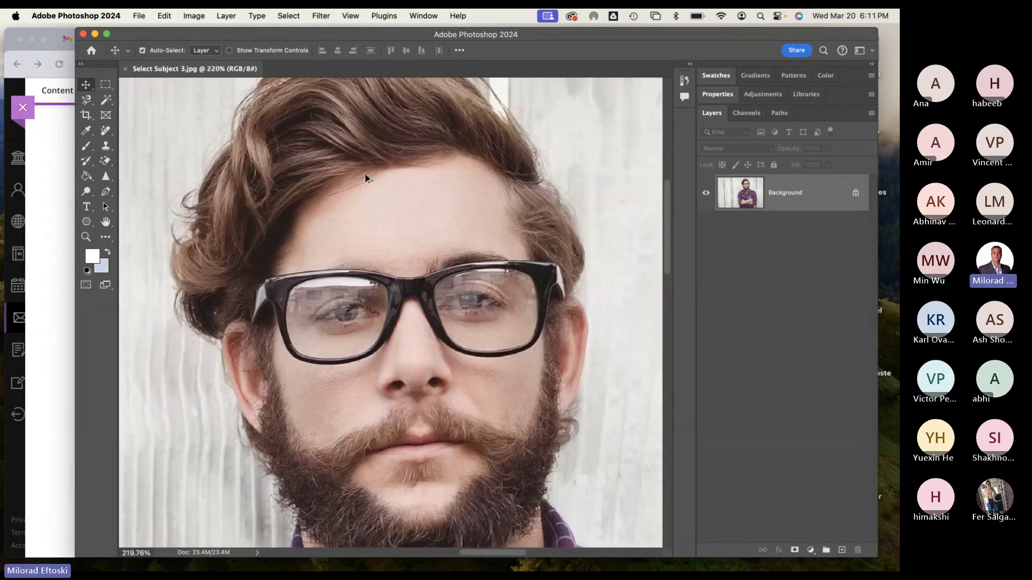
pyautogui.scroll(-10, 366, 178)
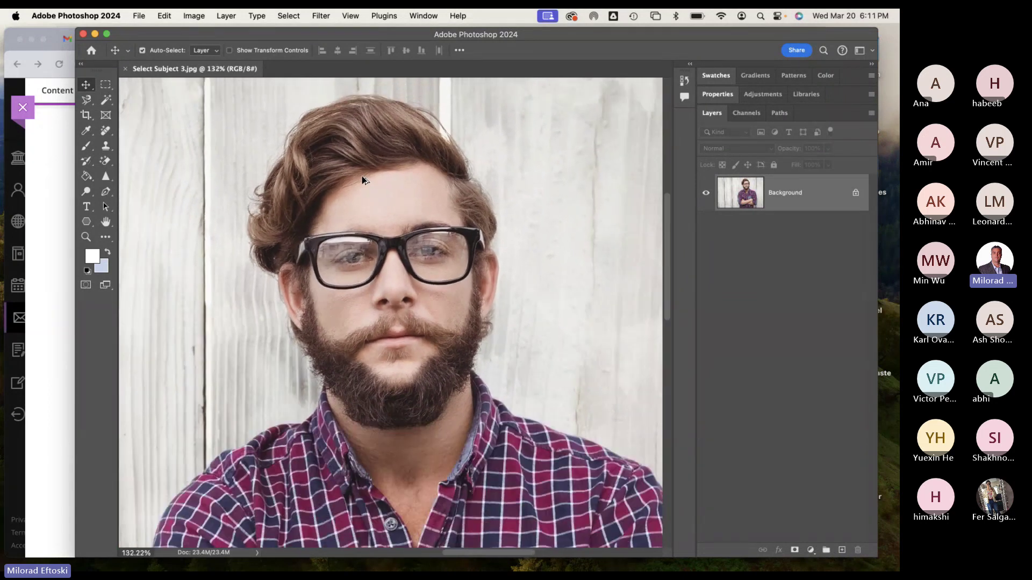
pyautogui.scroll(3, 364, 181)
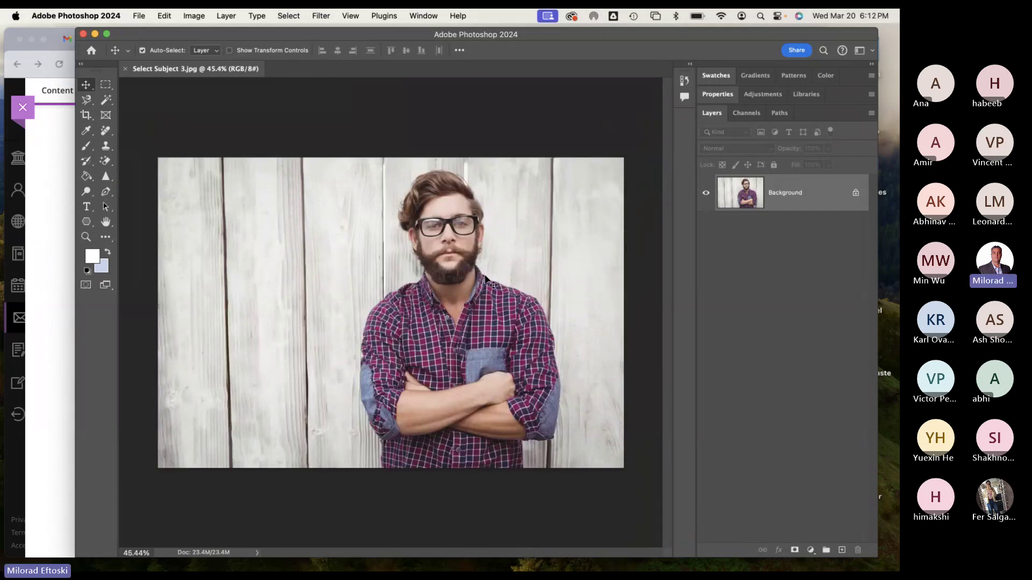
pyautogui.click(288, 15)
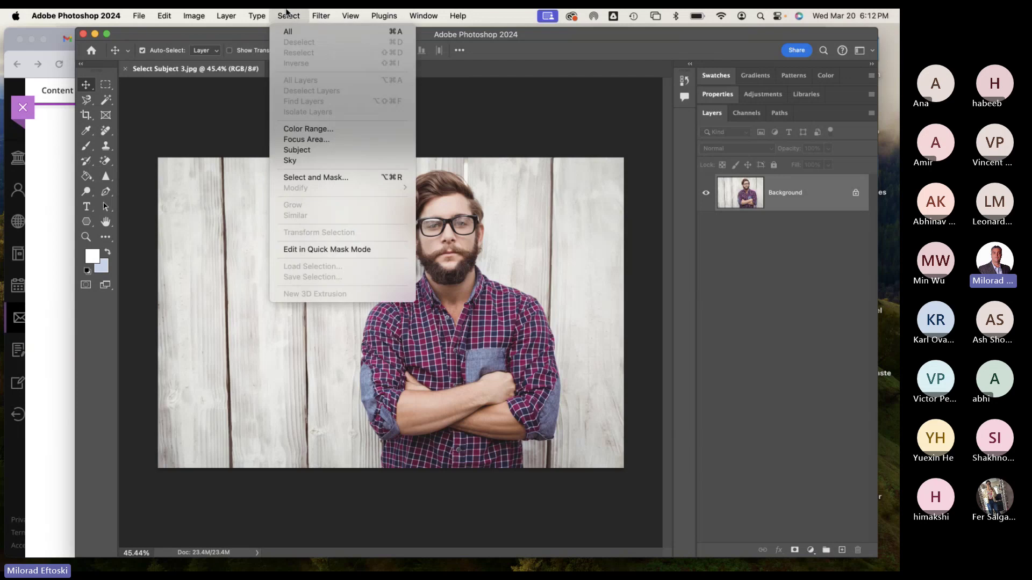
pyautogui.moveTo(226, 16)
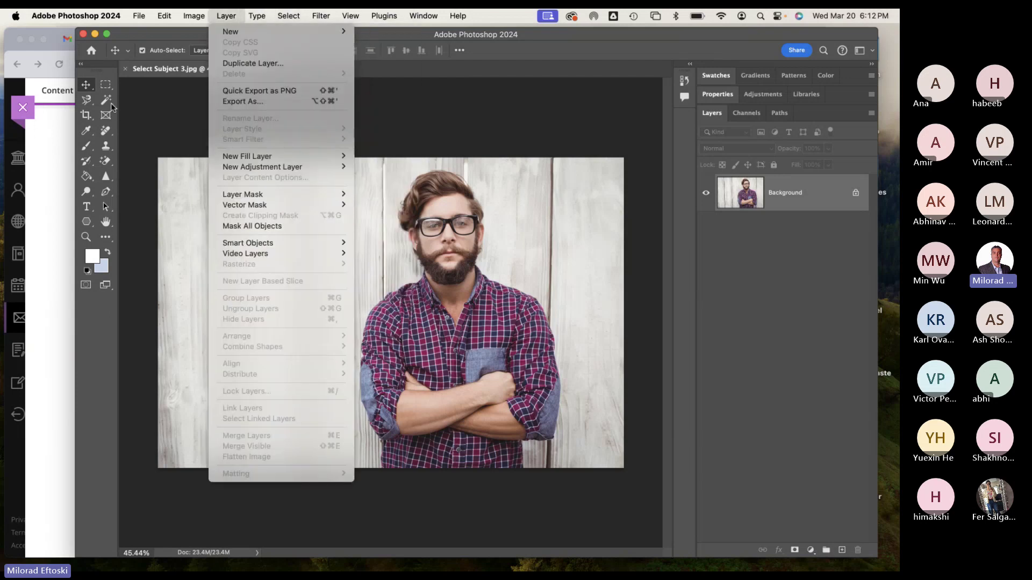
pyautogui.moveTo(295, 15)
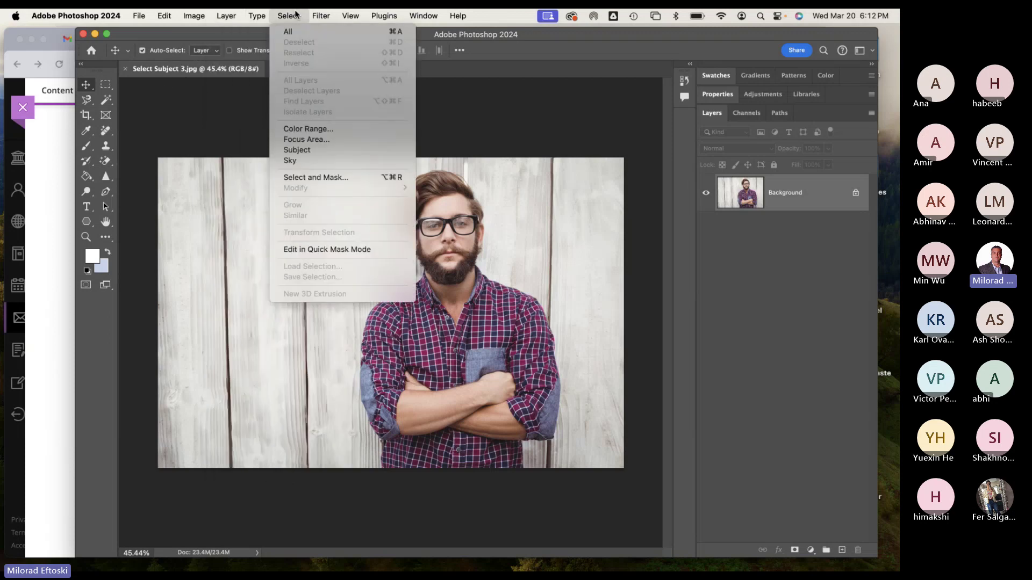
pyautogui.moveTo(350, 15)
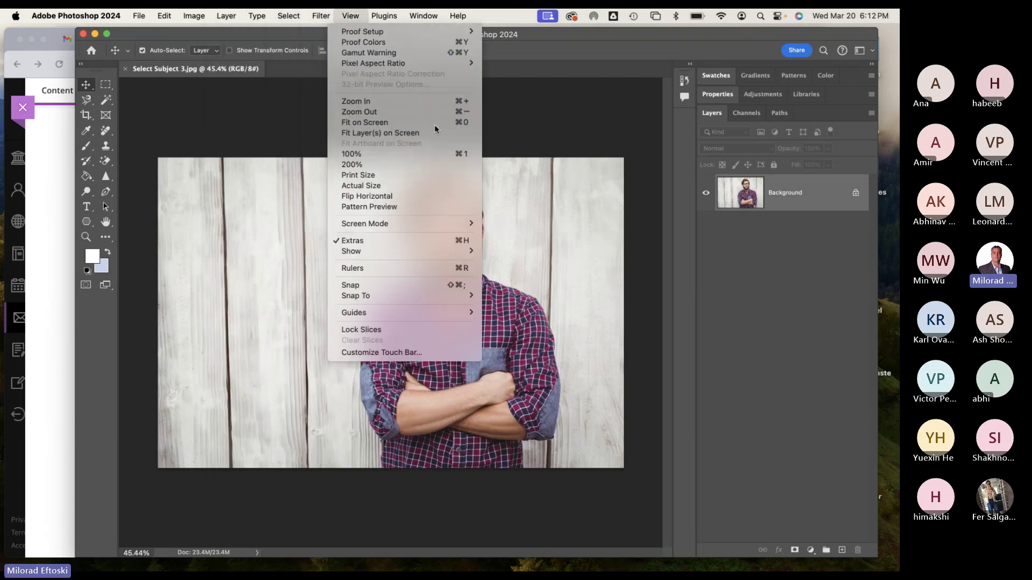
pyautogui.click(510, 213)
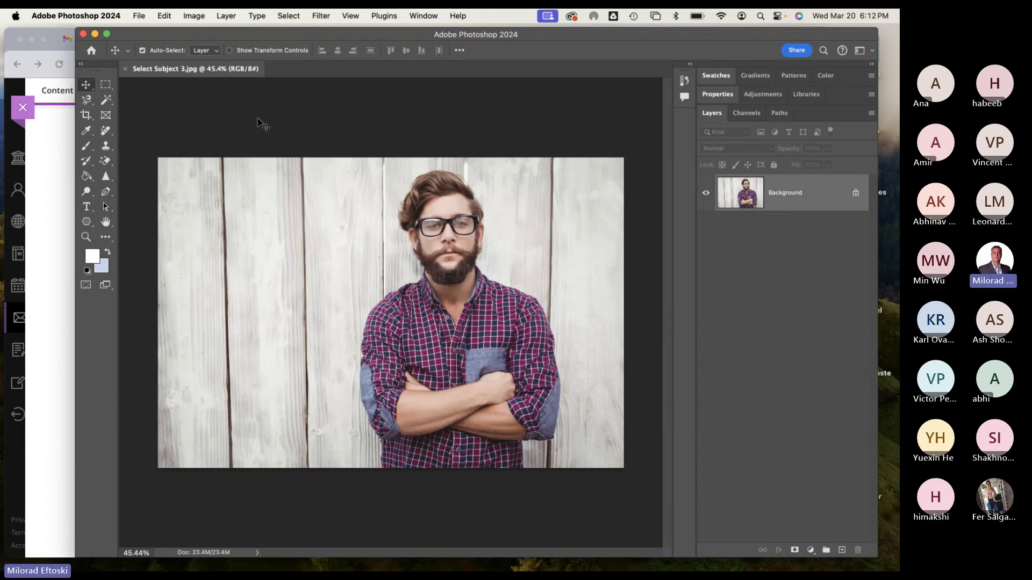
# Select the man with the automatic Subject command and check the selection by toggling Quick Mask mode.
pyautogui.click(289, 14)
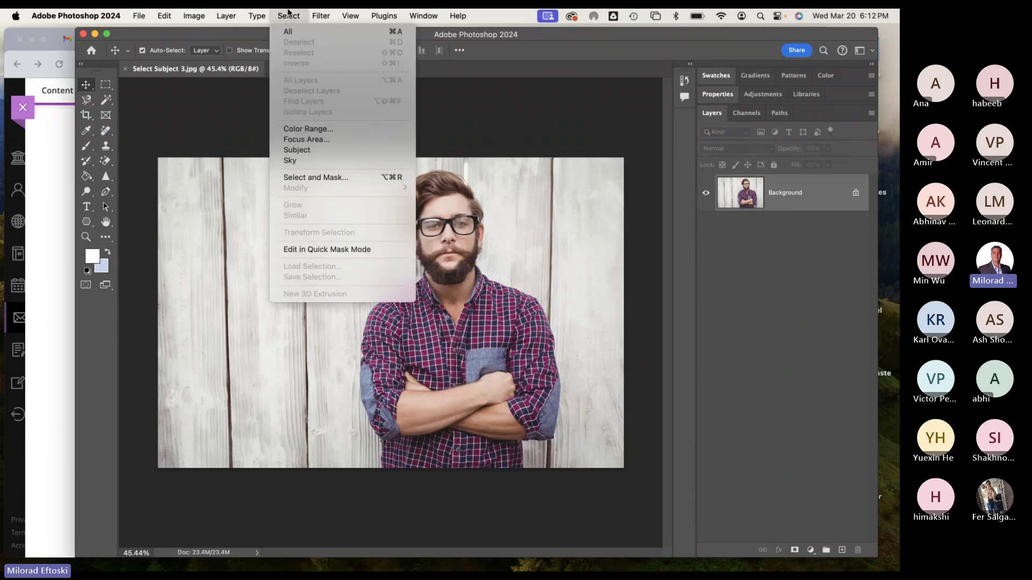
pyautogui.click(336, 152)
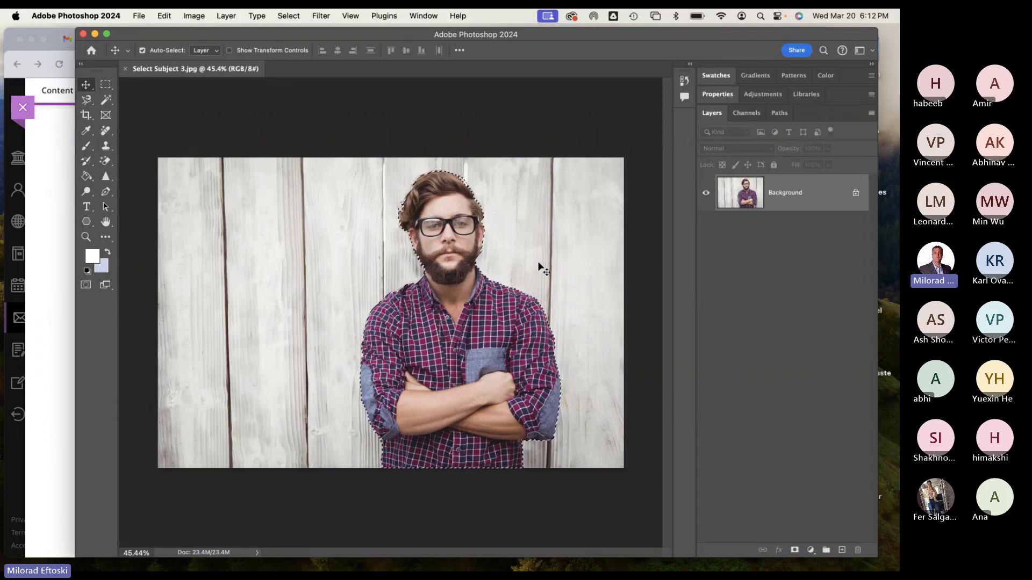
pyautogui.press('q')
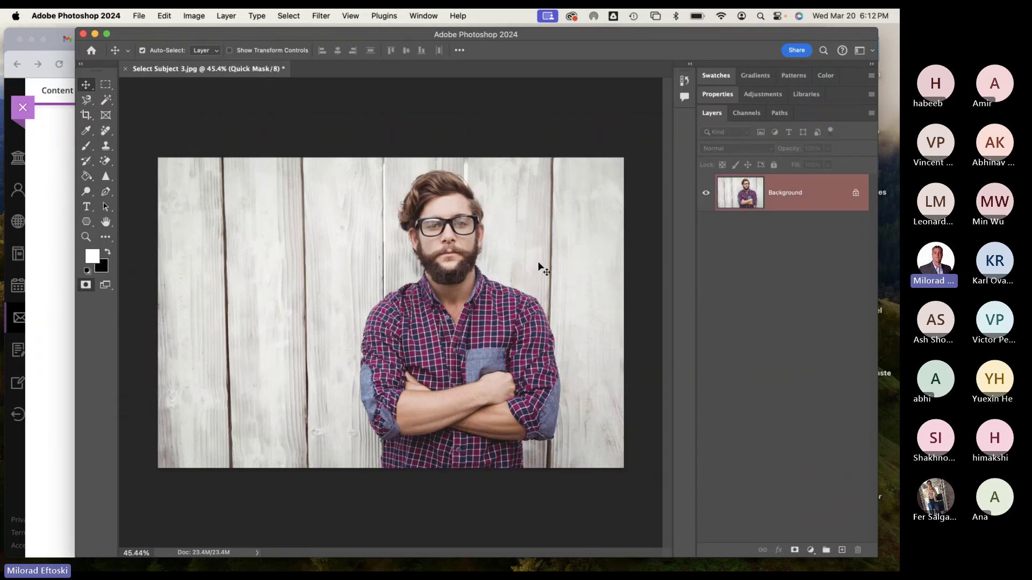
pyautogui.press('q')
pyautogui.press('q')
pyautogui.press('q')
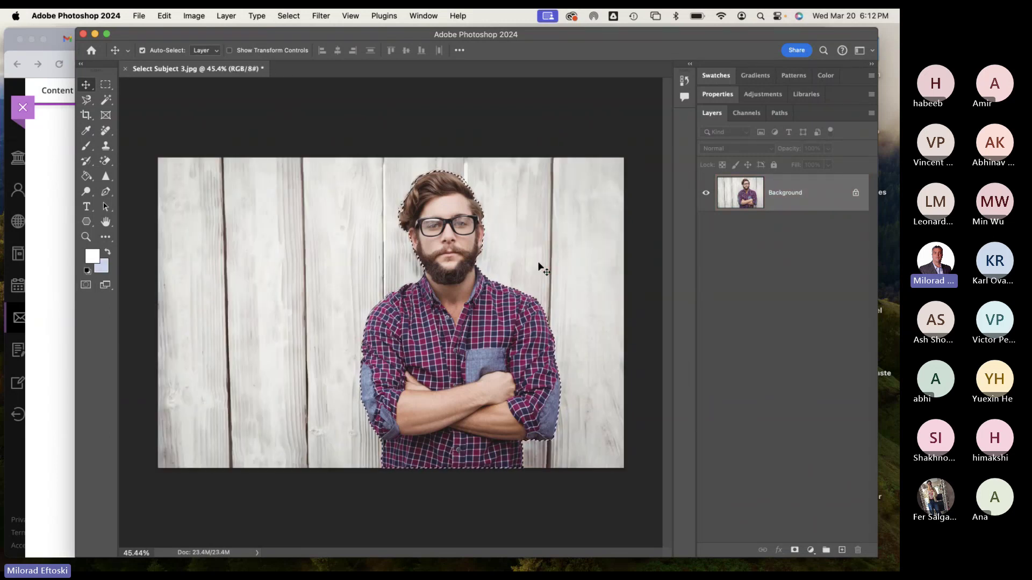
# Open the man's selection in the Select and Mask workspace and reposition the application window so the browser behind it shows.
pyautogui.click(285, 13)
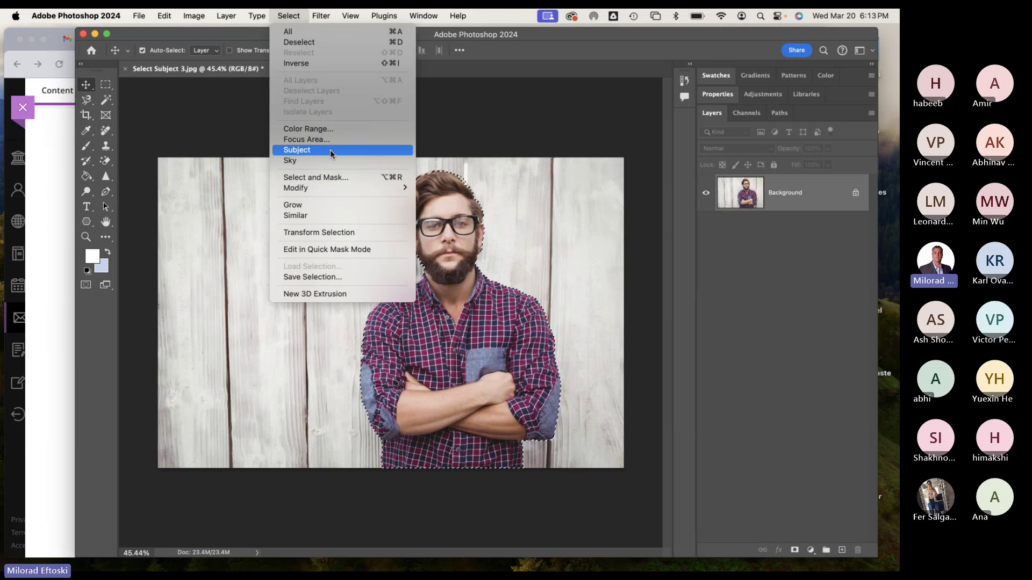
pyautogui.click(334, 176)
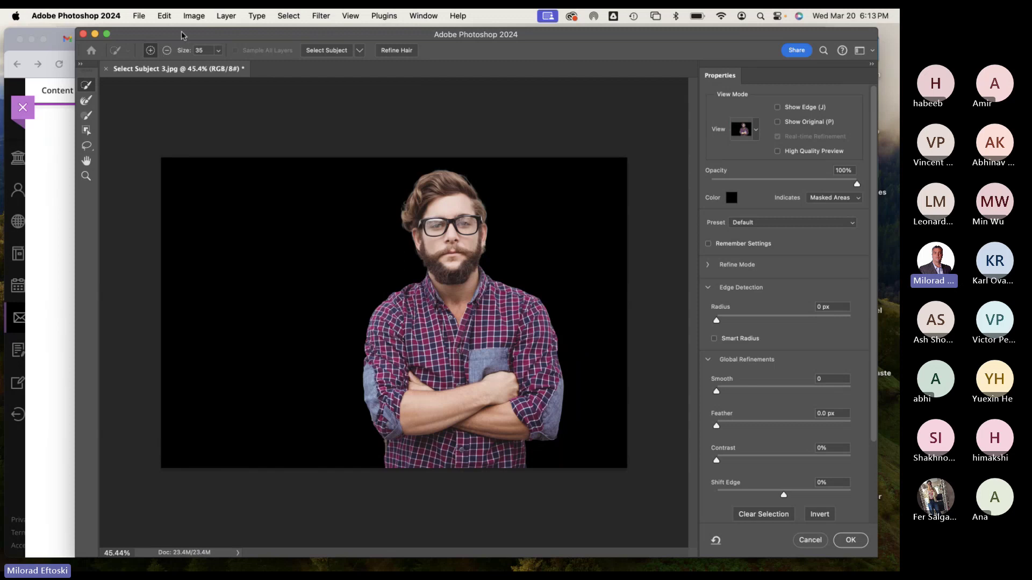
pyautogui.moveTo(178, 38); pyautogui.dragTo(156, 40)
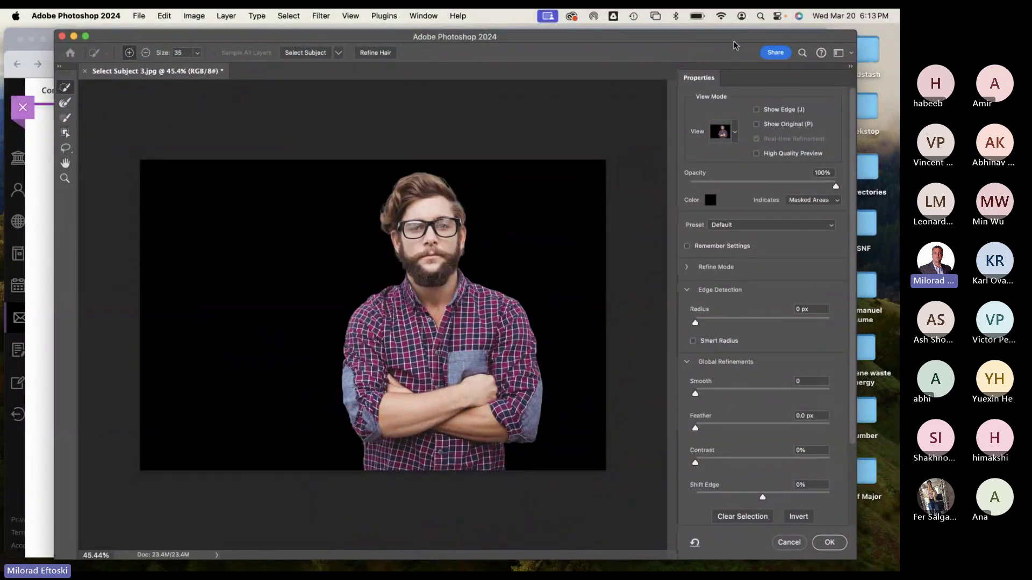
pyautogui.moveTo(705, 32); pyautogui.dragTo(661, 73)
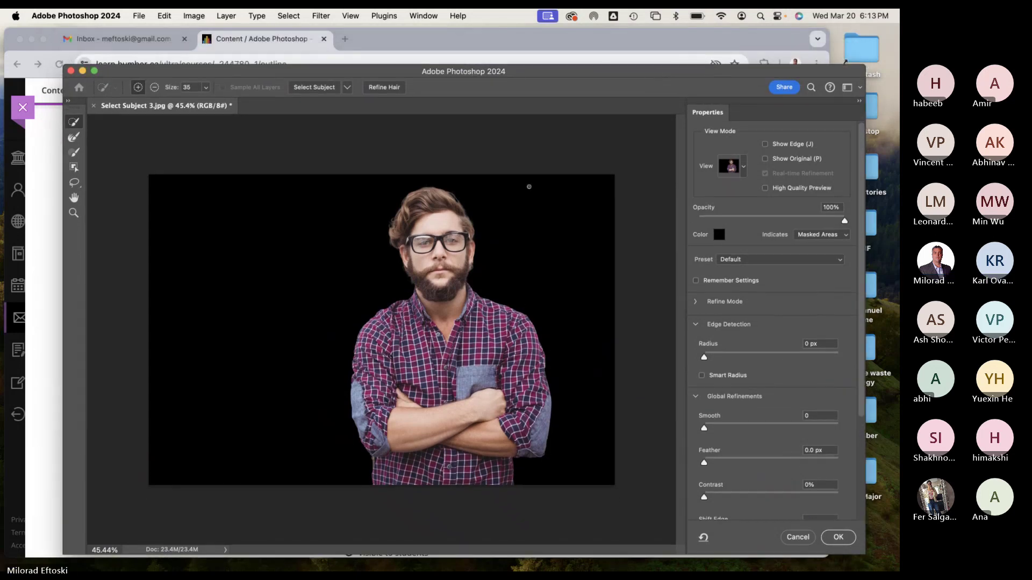
pyautogui.click(744, 169)
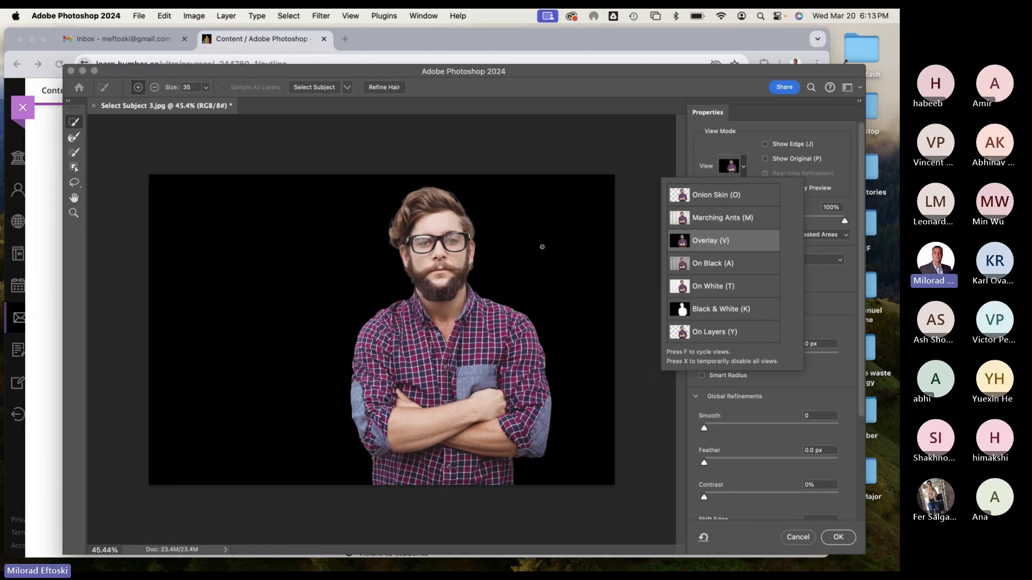
pyautogui.click(542, 247)
# Try to extend the selection around the hair with the Quick Selection tool at size 35, and undo the stroke.
pyautogui.press('super+1')
pyautogui.moveTo(473, 316); pyautogui.dragTo(460, 344)
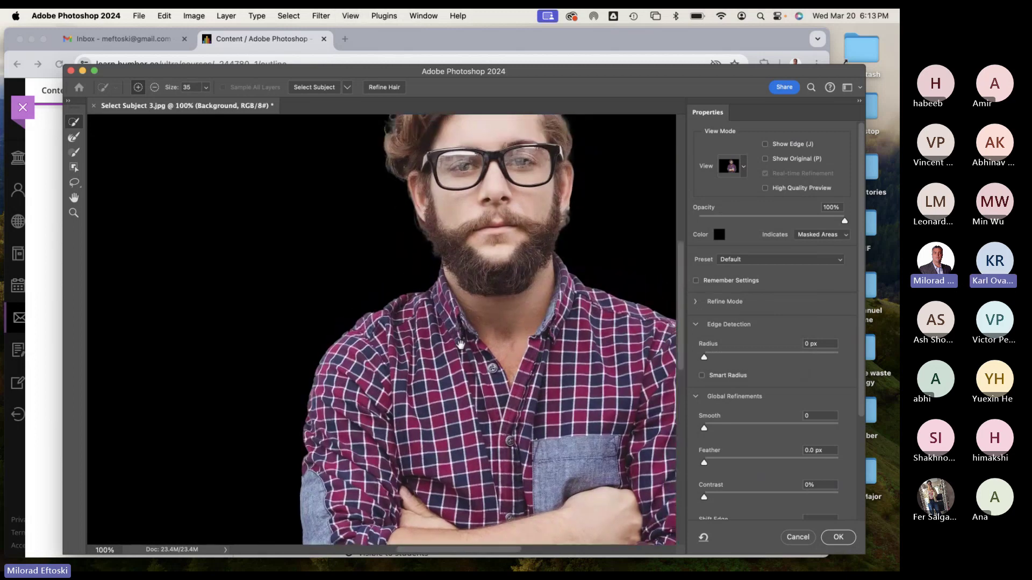
pyautogui.scroll(3, 416, 198)
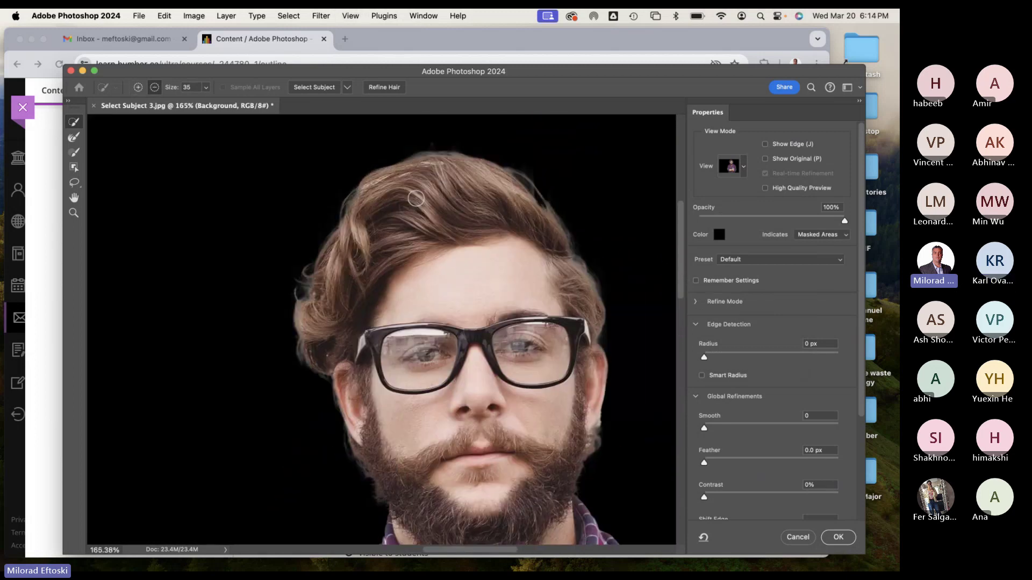
pyautogui.moveTo(419, 220); pyautogui.dragTo(413, 222)
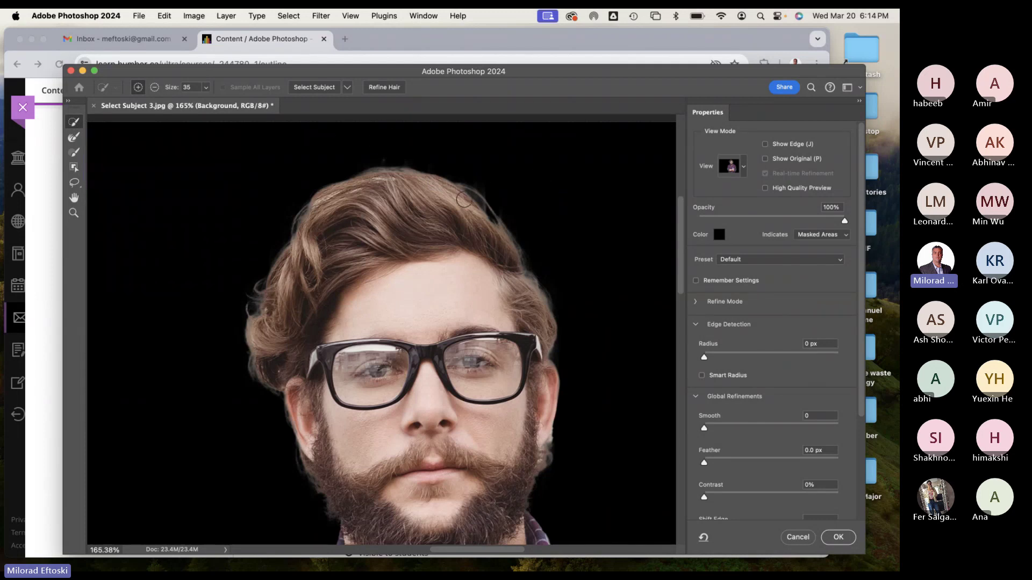
pyautogui.moveTo(464, 200)
pyautogui.mouseDown()
pyautogui.moveTo(444, 178)
pyautogui.moveTo(477, 204)
pyautogui.moveTo(450, 182)
pyautogui.moveTo(372, 171)
pyautogui.moveTo(221, 268)
pyautogui.mouseUp()
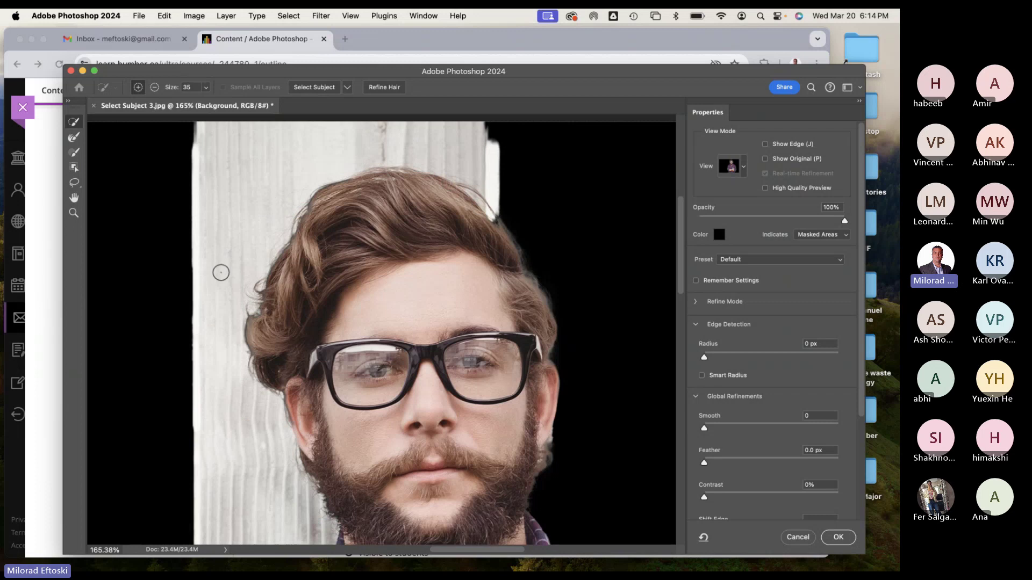
pyautogui.press('super+z')
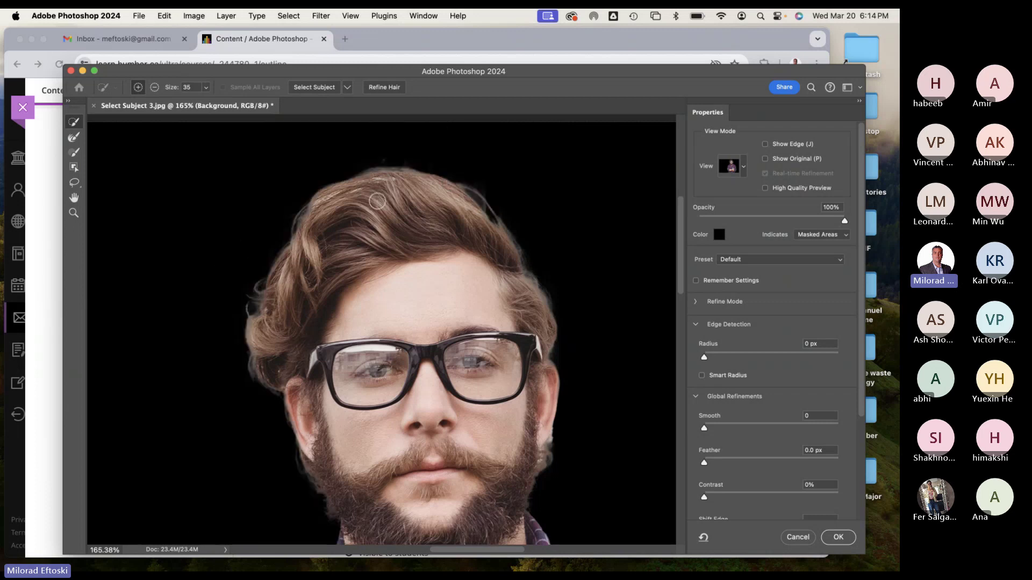
# Refine the outer edge of the hair with the Refine Edge Brush at size 70 and subtract the stray background patches.
pyautogui.click(73, 138)
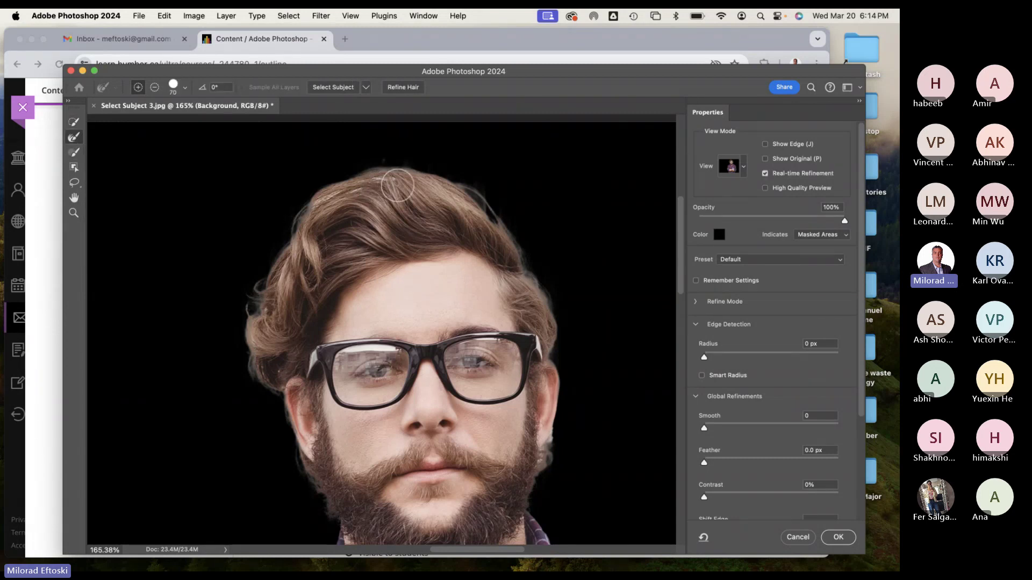
pyautogui.moveTo(392, 183)
pyautogui.mouseDown()
pyautogui.moveTo(459, 203)
pyautogui.moveTo(489, 229)
pyautogui.moveTo(495, 215)
pyautogui.moveTo(467, 194)
pyautogui.moveTo(329, 194)
pyautogui.moveTo(289, 227)
pyautogui.moveTo(256, 307)
pyautogui.moveTo(305, 255)
pyautogui.moveTo(263, 294)
pyautogui.moveTo(245, 359)
pyautogui.moveTo(255, 275)
pyautogui.moveTo(353, 201)
pyautogui.moveTo(448, 177)
pyautogui.moveTo(448, 186)
pyautogui.moveTo(403, 165)
pyautogui.moveTo(306, 183)
pyautogui.moveTo(368, 173)
pyautogui.moveTo(470, 185)
pyautogui.moveTo(498, 203)
pyautogui.moveTo(361, 162)
pyautogui.moveTo(312, 187)
pyautogui.mouseUp()
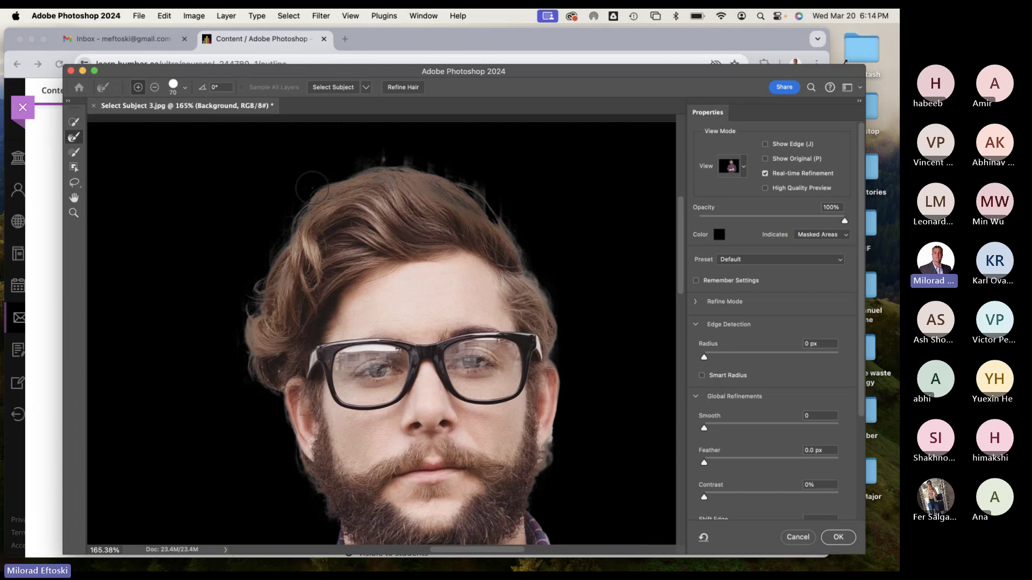
pyautogui.moveTo(312, 187)
pyautogui.mouseDown()
pyautogui.moveTo(301, 196)
pyautogui.moveTo(320, 202)
pyautogui.moveTo(328, 191)
pyautogui.moveTo(309, 209)
pyautogui.moveTo(308, 197)
pyautogui.moveTo(330, 184)
pyautogui.mouseUp()
pyautogui.moveTo(265, 194)
pyautogui.mouseDown()
pyautogui.moveTo(252, 288)
pyautogui.moveTo(230, 316)
pyautogui.mouseUp()
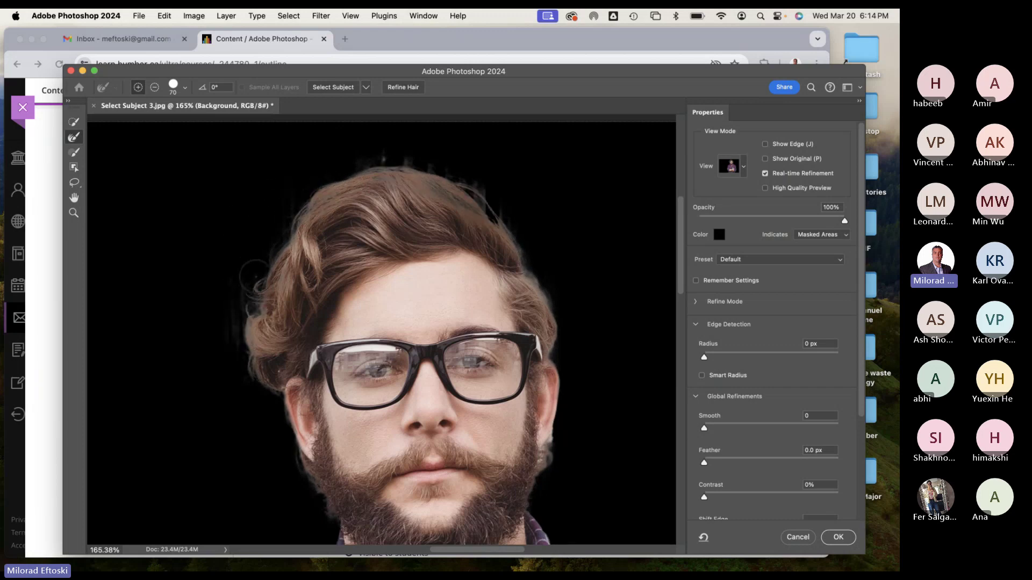
pyautogui.moveTo(253, 271)
pyautogui.mouseDown()
pyautogui.moveTo(247, 314)
pyautogui.moveTo(269, 253)
pyautogui.moveTo(261, 262)
pyautogui.moveTo(342, 179)
pyautogui.moveTo(409, 169)
pyautogui.moveTo(530, 202)
pyautogui.moveTo(445, 186)
pyautogui.moveTo(431, 172)
pyautogui.moveTo(513, 232)
pyautogui.moveTo(487, 215)
pyautogui.moveTo(564, 179)
pyautogui.mouseUp()
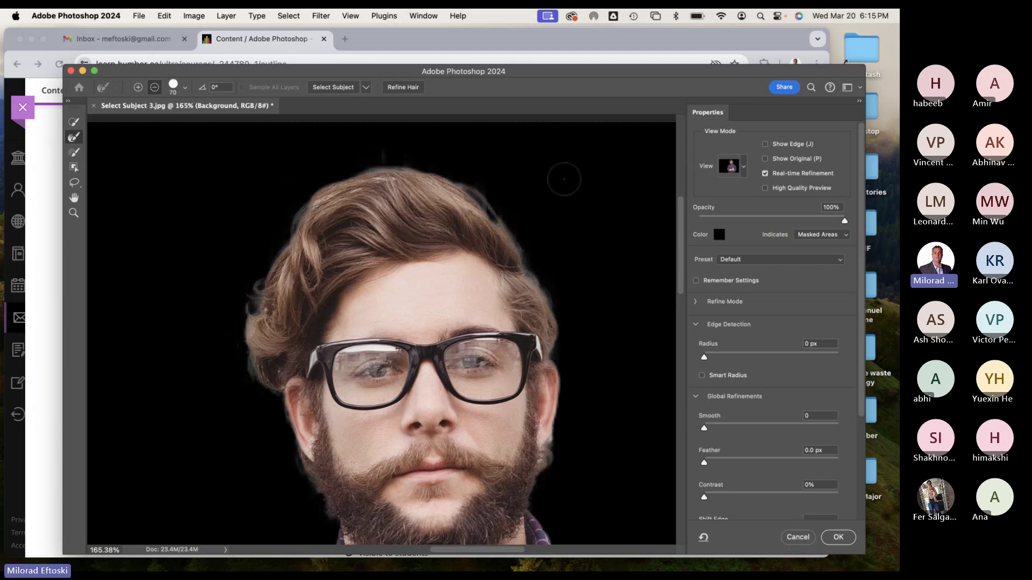
pyautogui.press('alt')
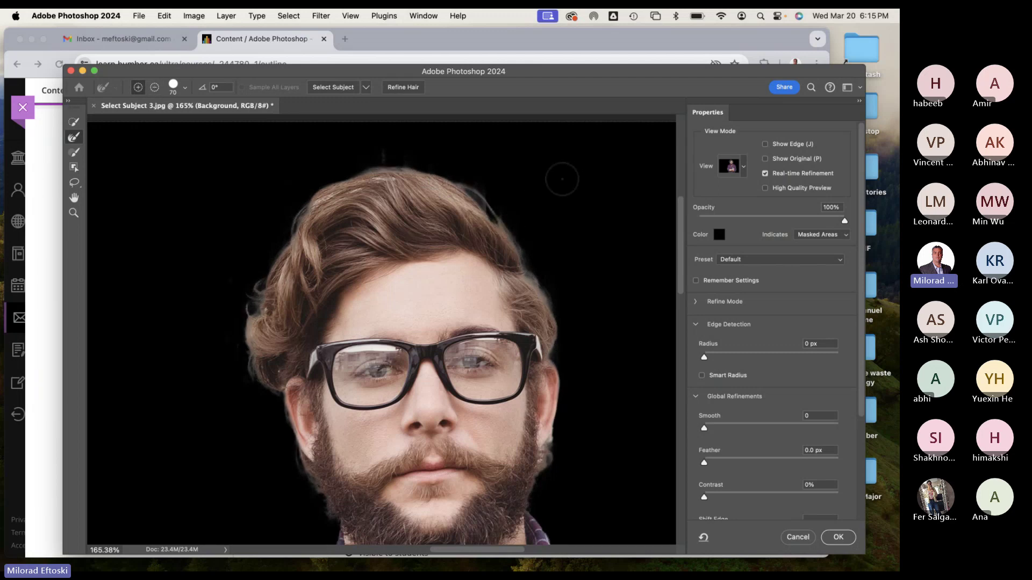
# Paint background beside the upper hair into the selection with the Brush tool at size 45, and subtract it again.
pyautogui.click(74, 154)
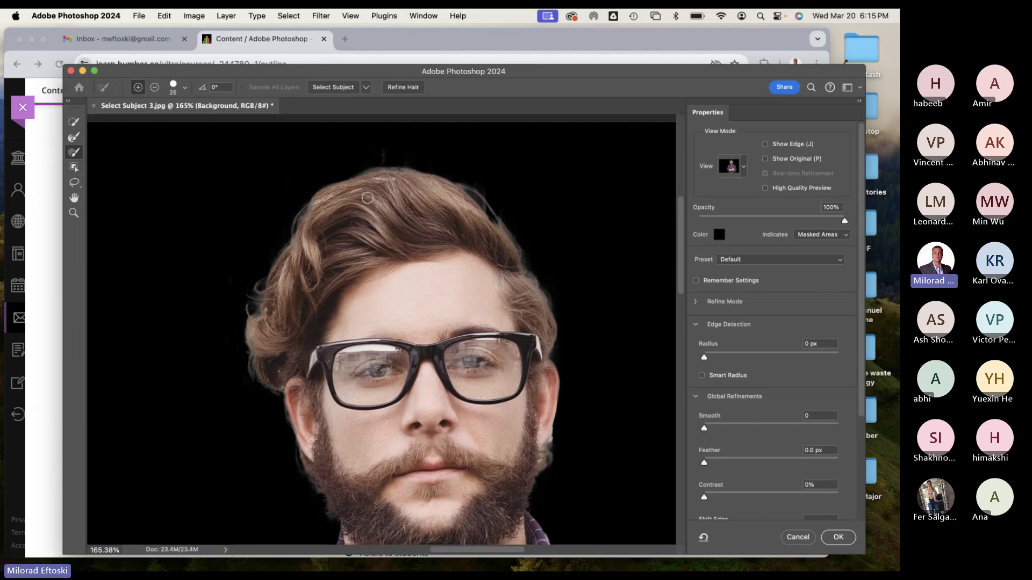
pyautogui.press(']')
pyautogui.press(']')
pyautogui.moveTo(383, 162)
pyautogui.mouseDown()
pyautogui.moveTo(299, 187)
pyautogui.moveTo(343, 174)
pyautogui.moveTo(301, 165)
pyautogui.moveTo(306, 218)
pyautogui.mouseUp()
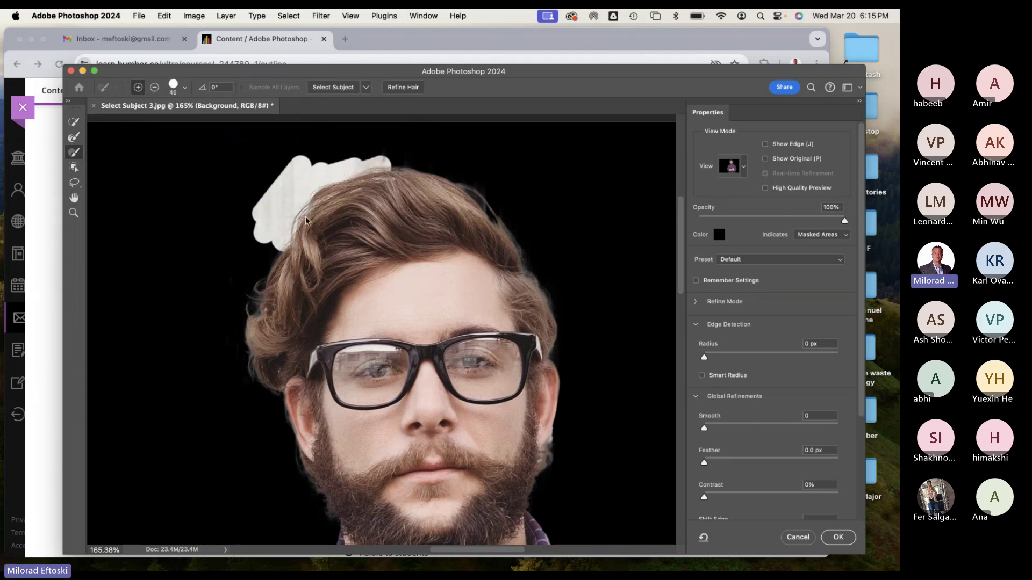
pyautogui.press('alt')
pyautogui.moveTo(240, 229)
pyautogui.mouseDown()
pyautogui.moveTo(277, 195)
pyautogui.moveTo(326, 160)
pyautogui.mouseUp()
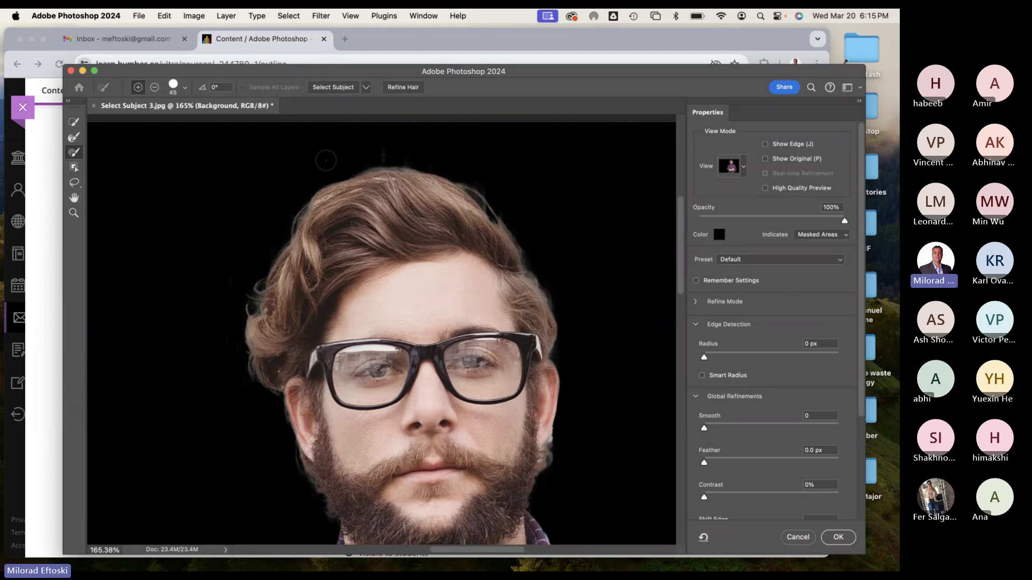
# Keep the Overlay view mode and apply the Select and Mask refinements to the selection around the man.
pyautogui.click(76, 136)
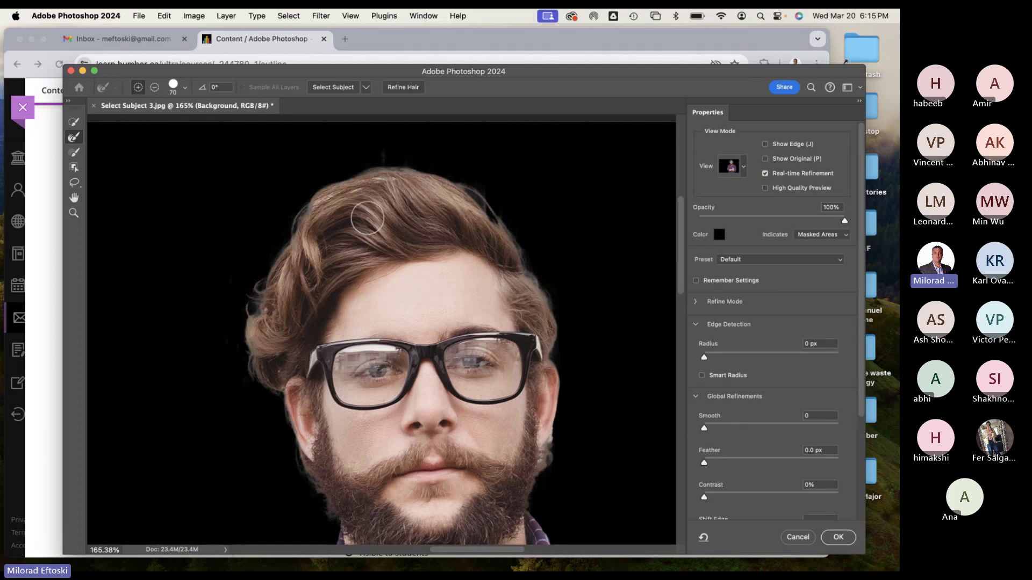
pyautogui.press('super+minus')
pyautogui.press('super+minus')
pyautogui.press('super+minus')
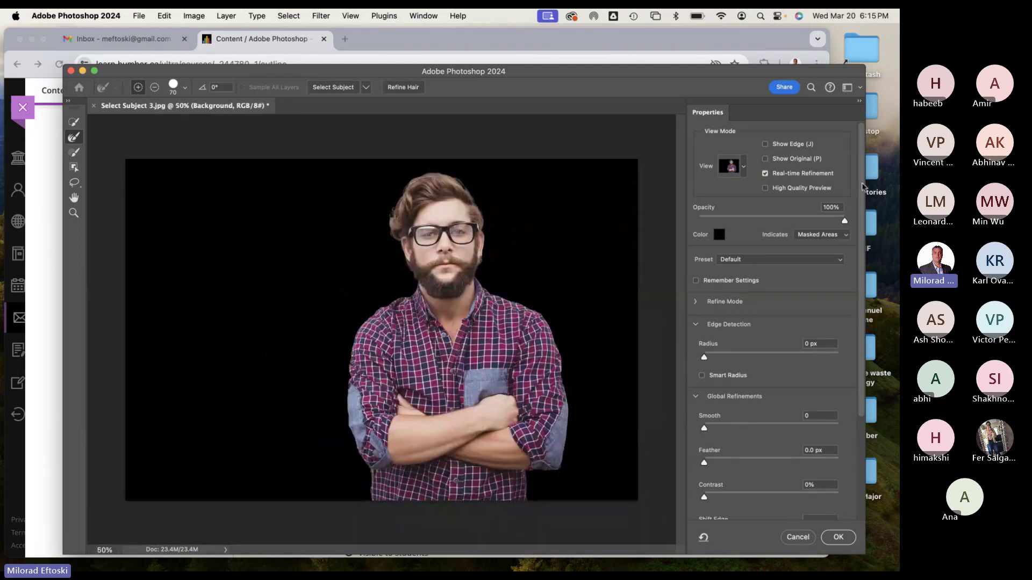
pyautogui.click(738, 166)
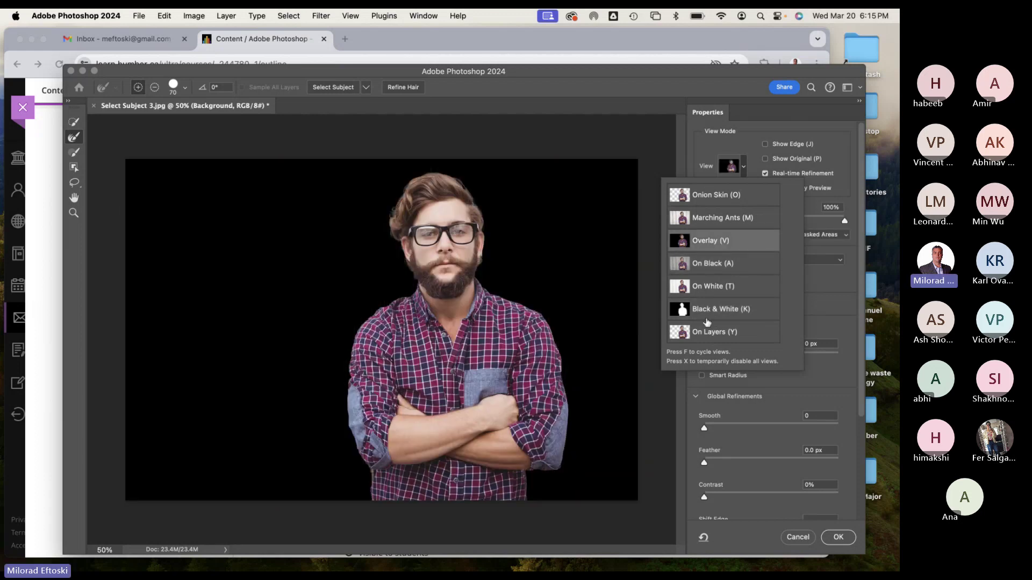
pyautogui.click(705, 144)
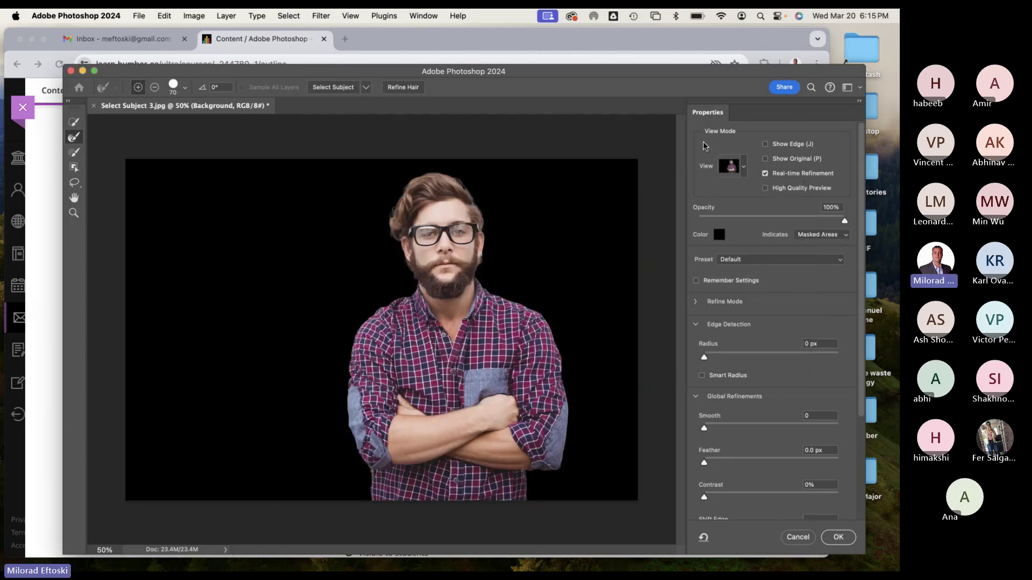
pyautogui.click(837, 537)
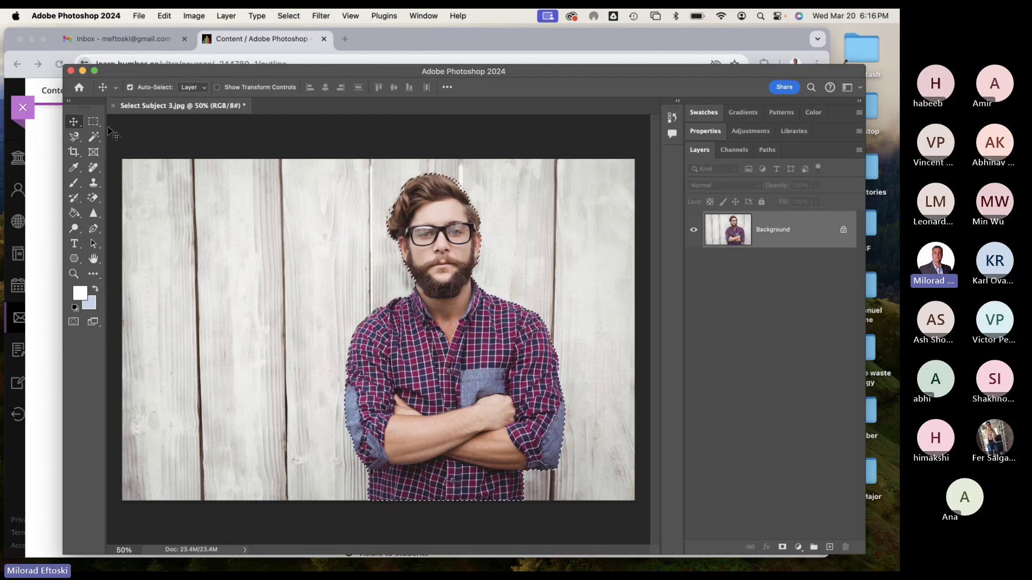
# Close Select Subject 3.jpg without saving its changes, and minimize the browser and Photoshop windows to uncover the source images folder.
pyautogui.click(113, 106)
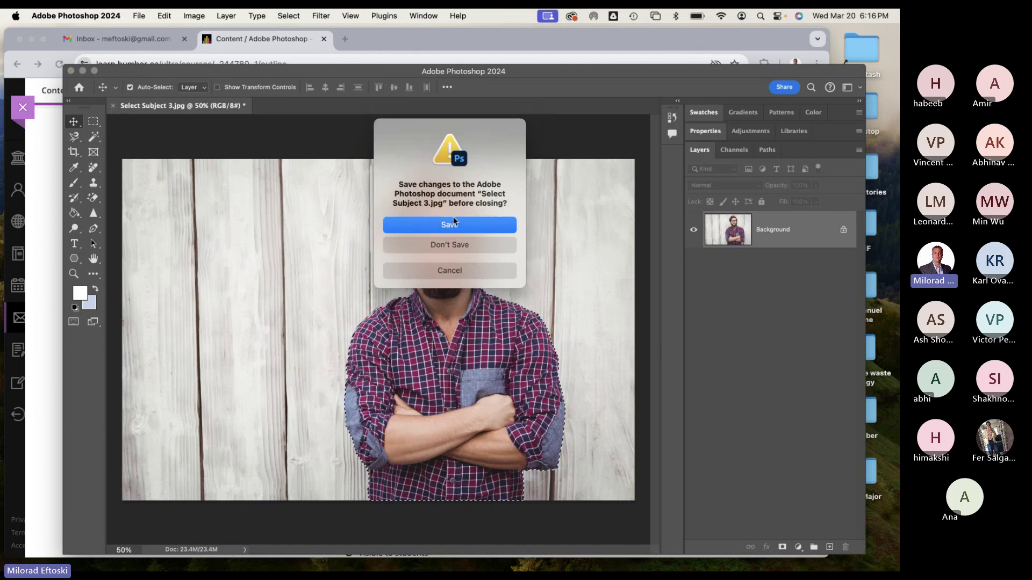
pyautogui.click(433, 246)
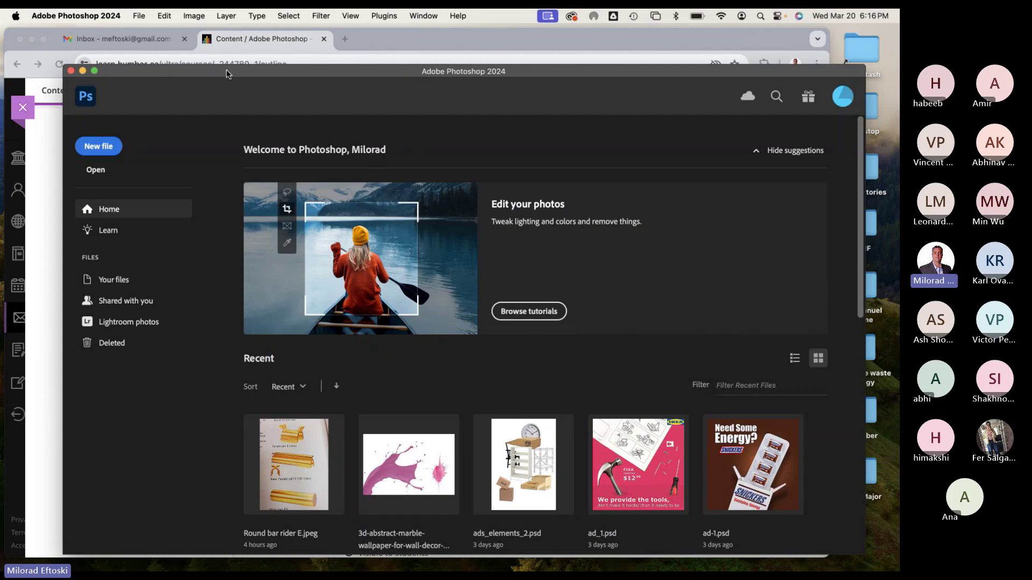
pyautogui.moveTo(227, 73); pyautogui.dragTo(231, 70)
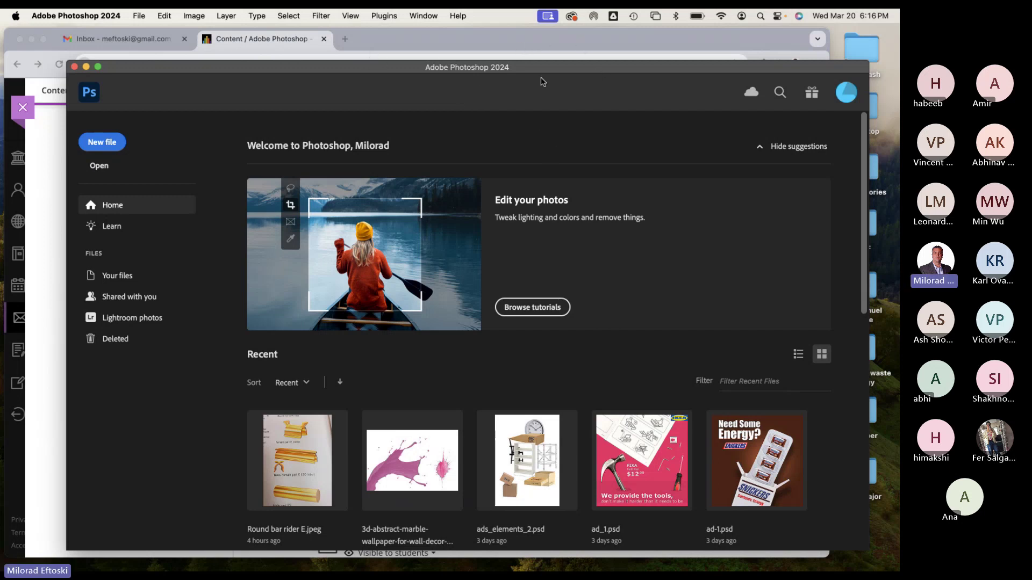
pyautogui.moveTo(185, 67); pyautogui.dragTo(185, 69)
pyautogui.click(31, 40)
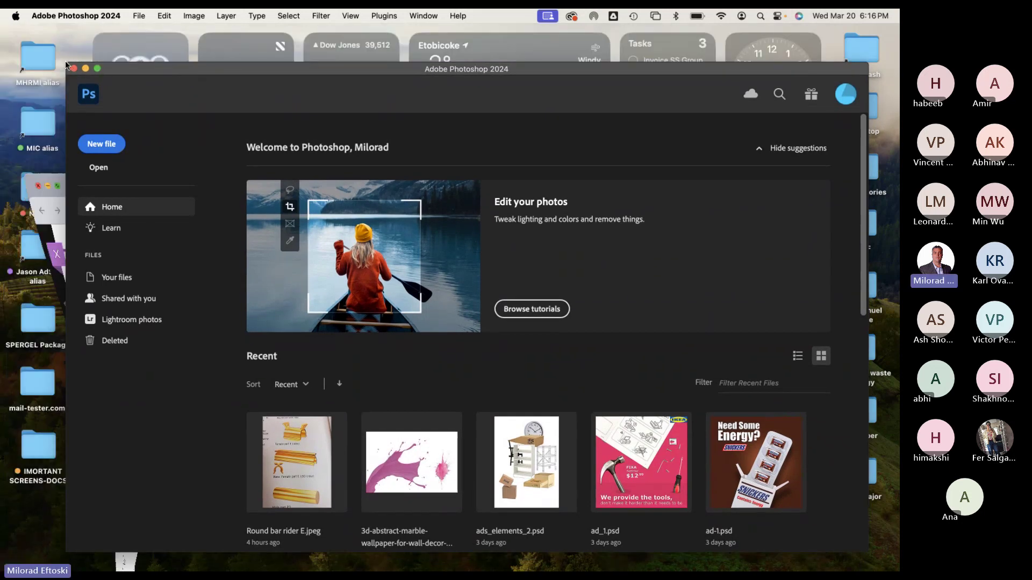
pyautogui.click(86, 68)
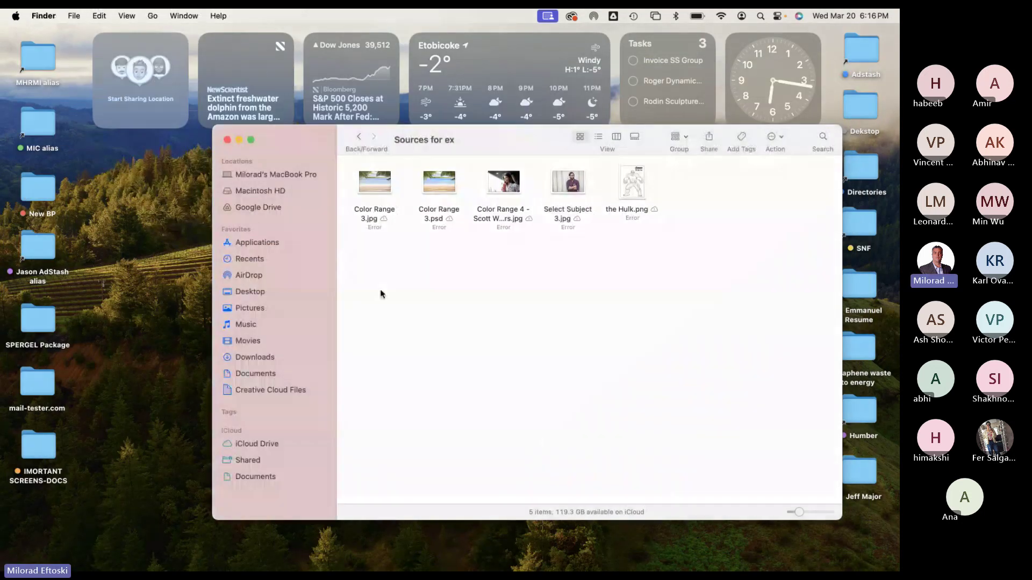
pyautogui.click(180, 15)
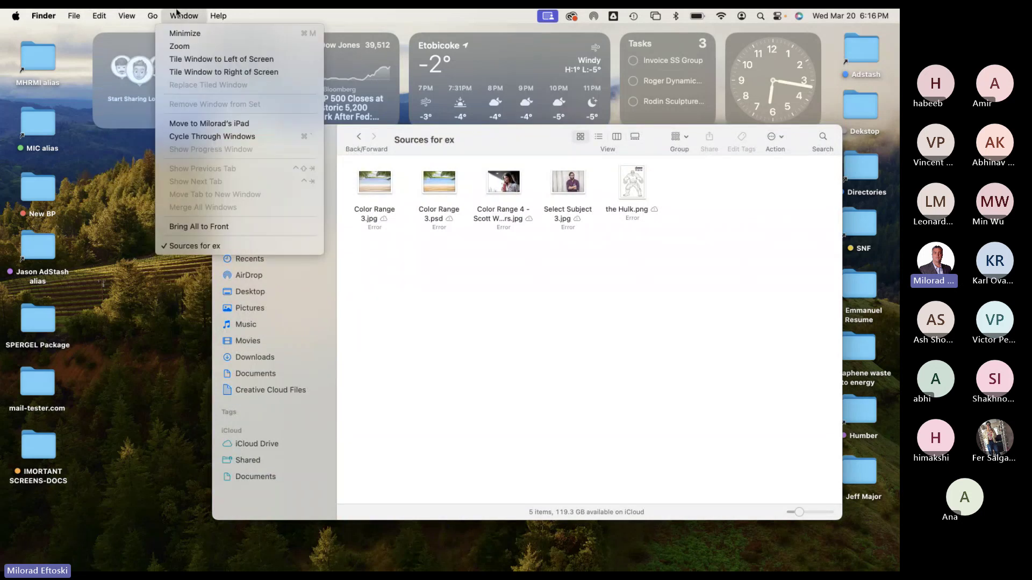
pyautogui.click(233, 245)
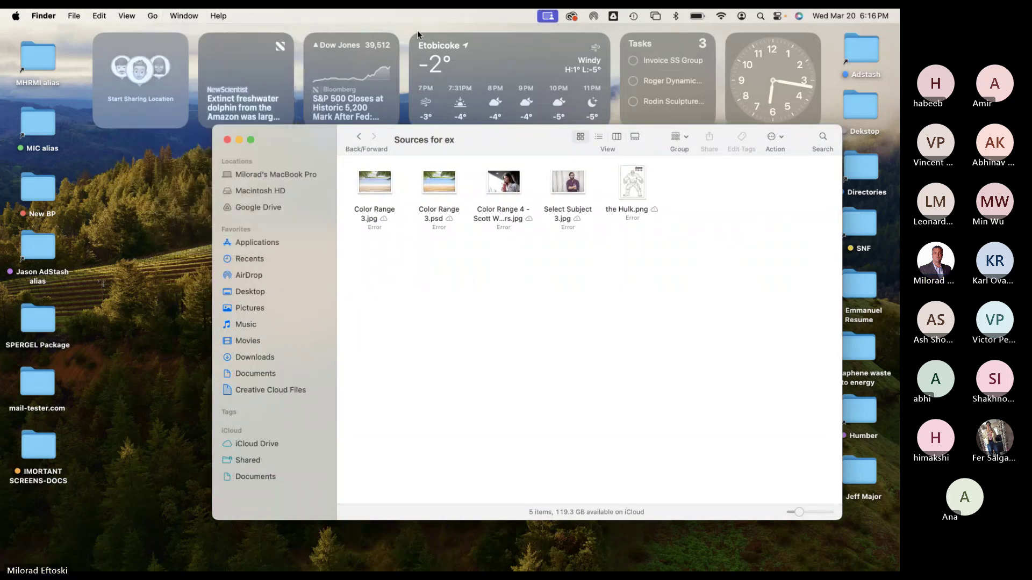
pyautogui.click(180, 14)
pyautogui.click(179, 12)
# Switch to Microsoft Teams, check the enlarged General meeting window for the participants, and minimize both Teams windows.
pyautogui.moveTo(468, 569)
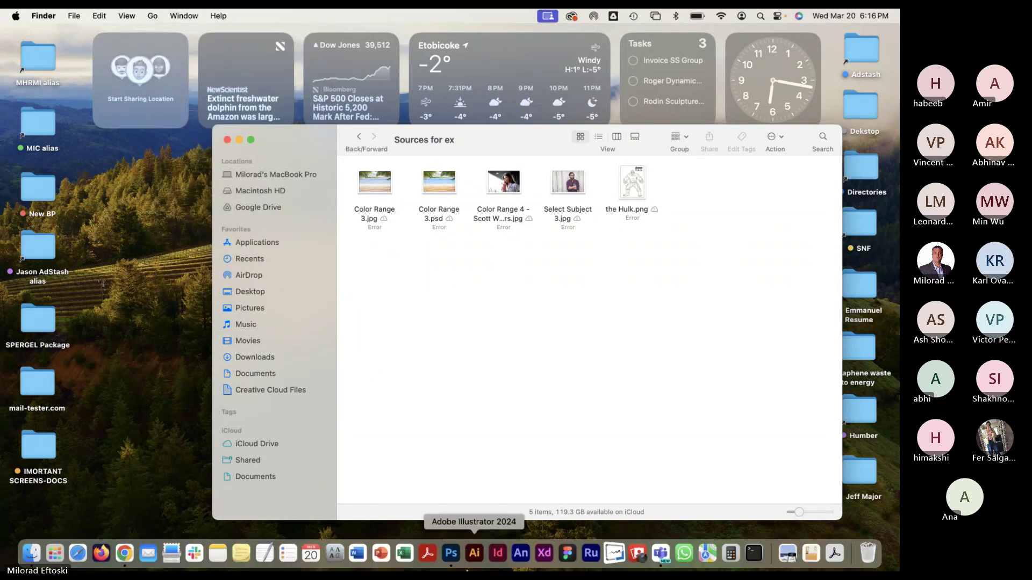
pyautogui.click(661, 553)
pyautogui.click(240, 16)
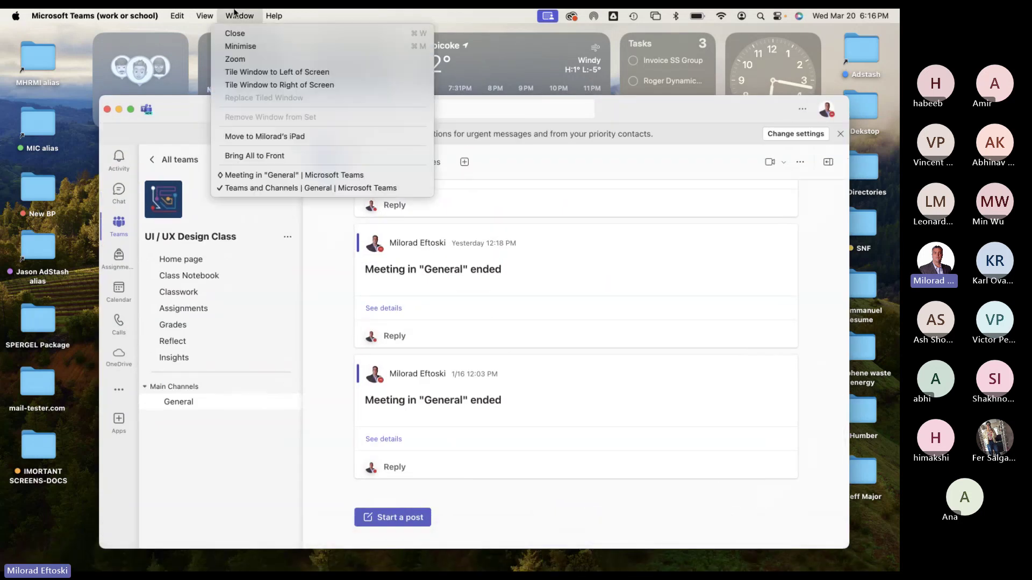
pyautogui.click(263, 175)
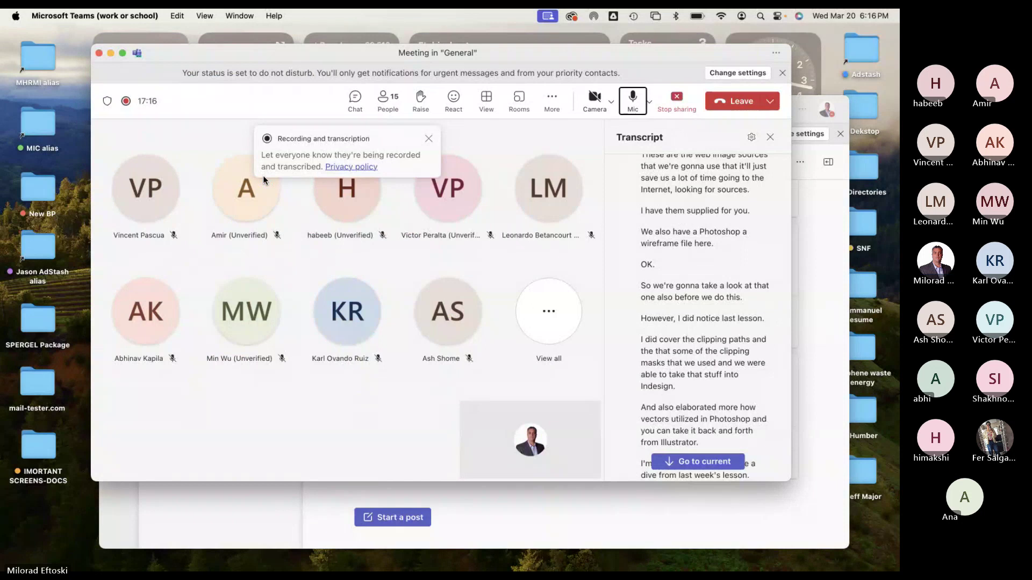
pyautogui.moveTo(246, 56); pyautogui.dragTo(235, 49)
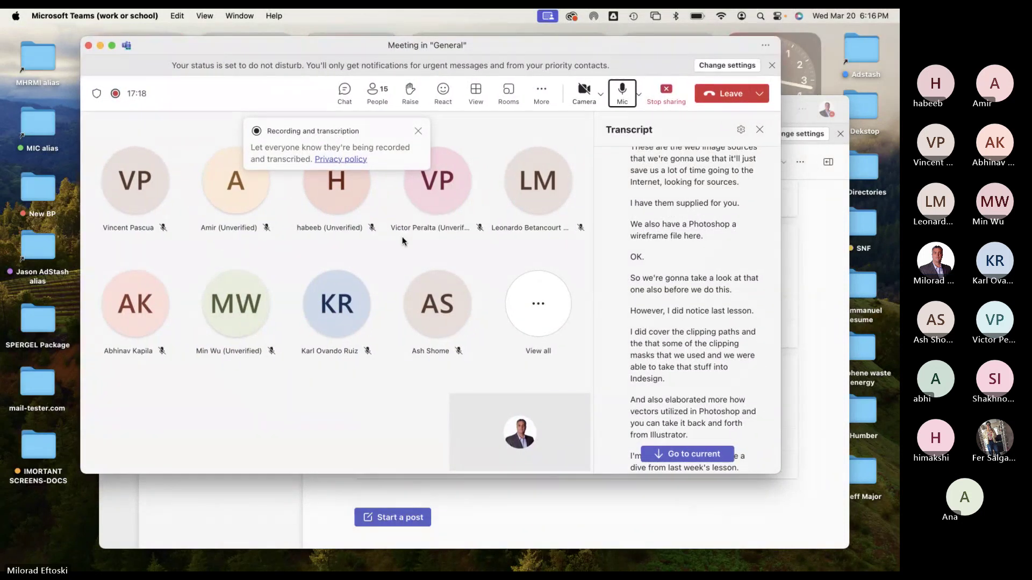
pyautogui.moveTo(777, 473); pyautogui.dragTo(861, 523)
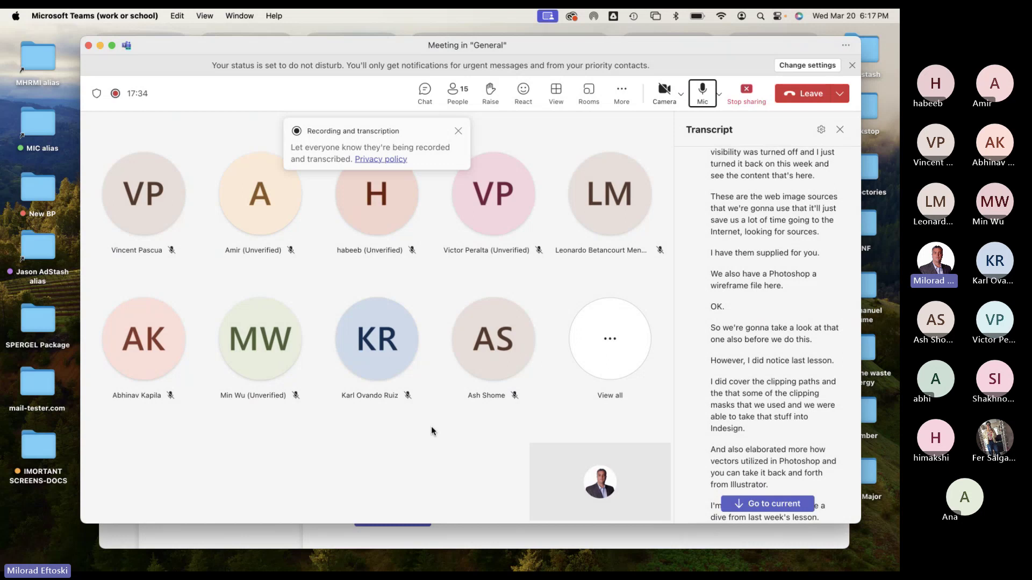
pyautogui.click(100, 46)
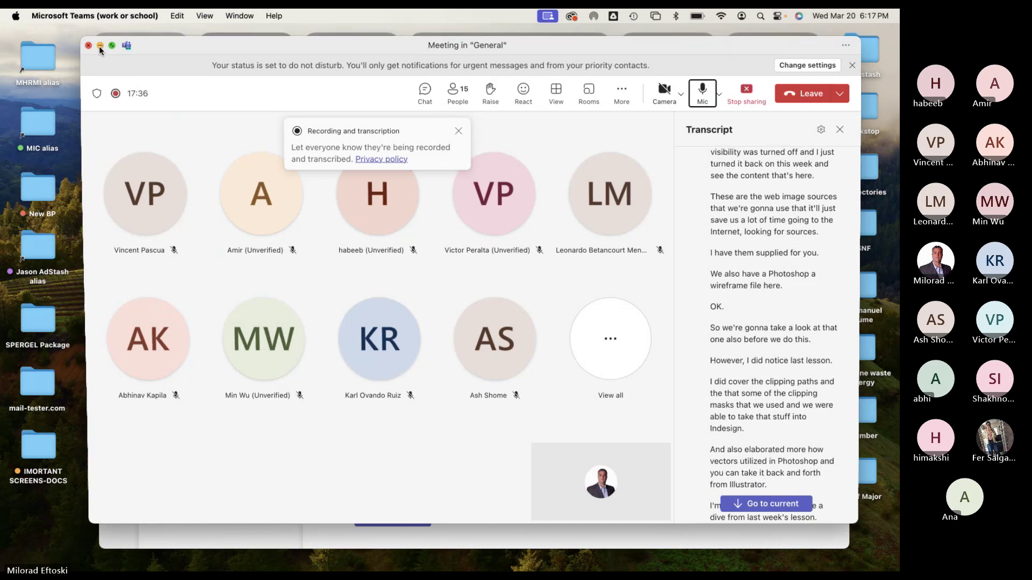
pyautogui.click(118, 109)
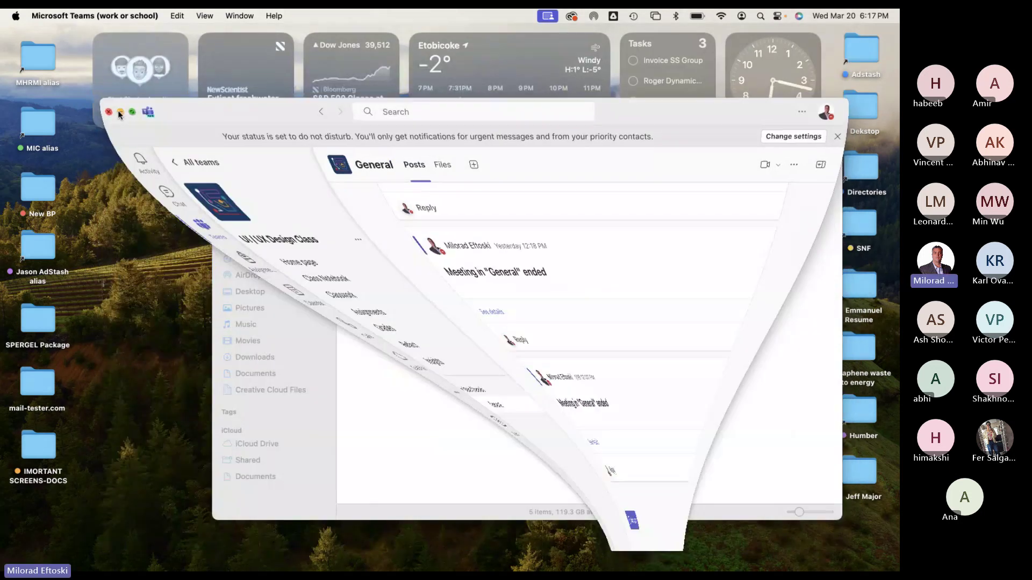
# Preview the Color Range 4 photo in the Sources for ex folder with Quick Look.
pyautogui.click(518, 184)
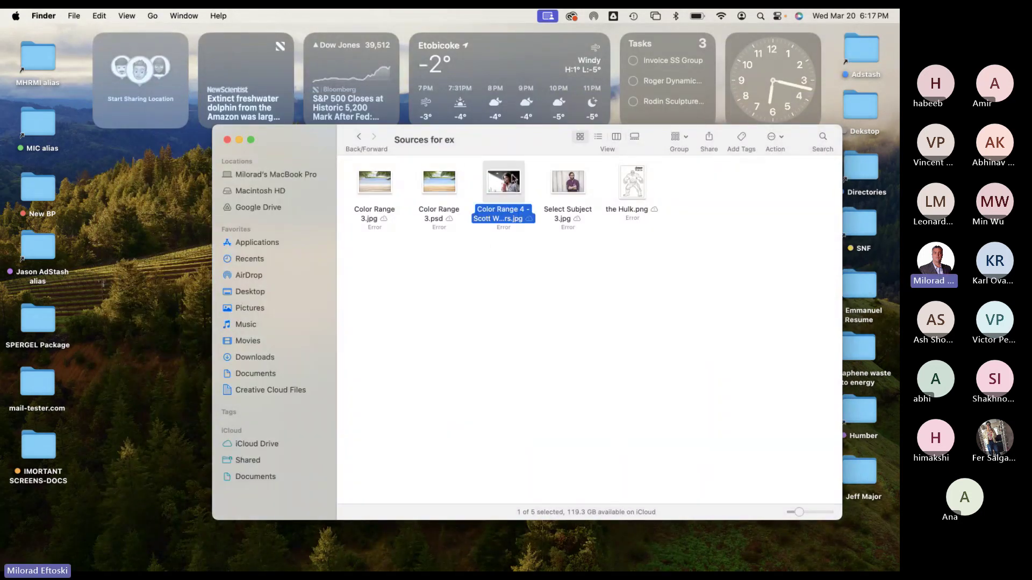
pyautogui.press('space')
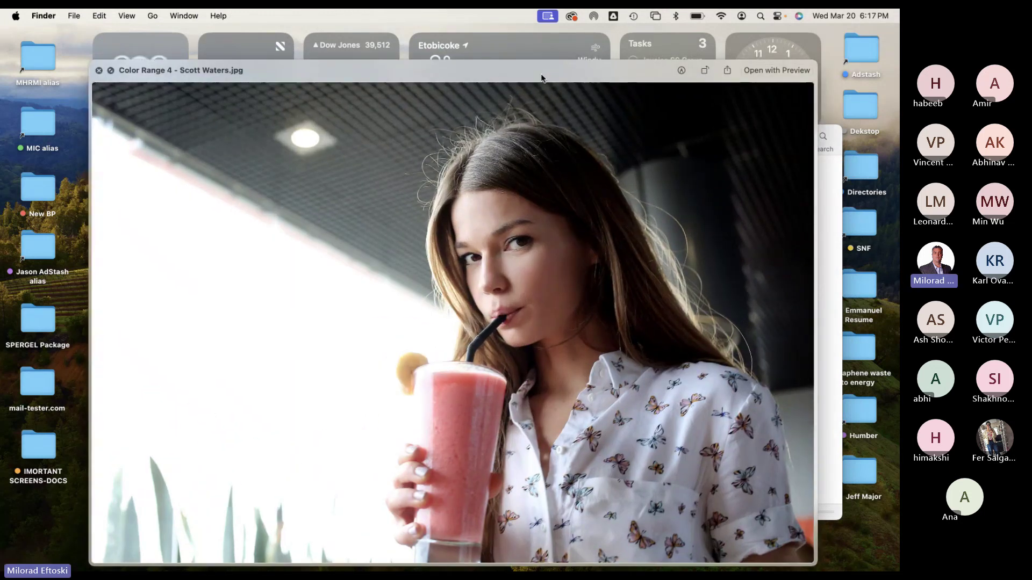
pyautogui.moveTo(541, 76); pyautogui.dragTo(525, 58)
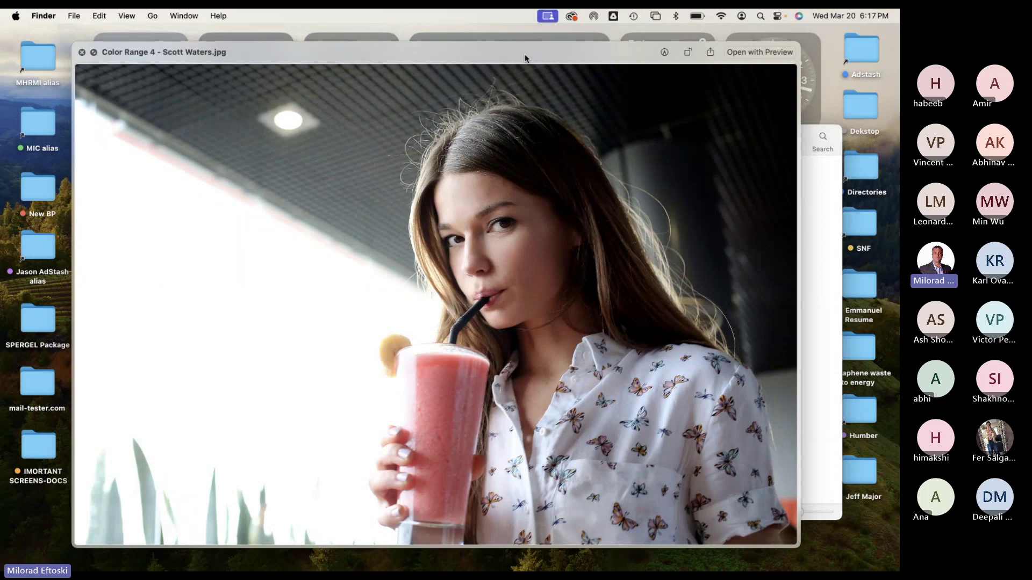
pyautogui.press('space')
# Open the Color Range 4 photo from the folder in Adobe Photoshop 2024 and reposition the Photoshop window.
pyautogui.click(578, 218)
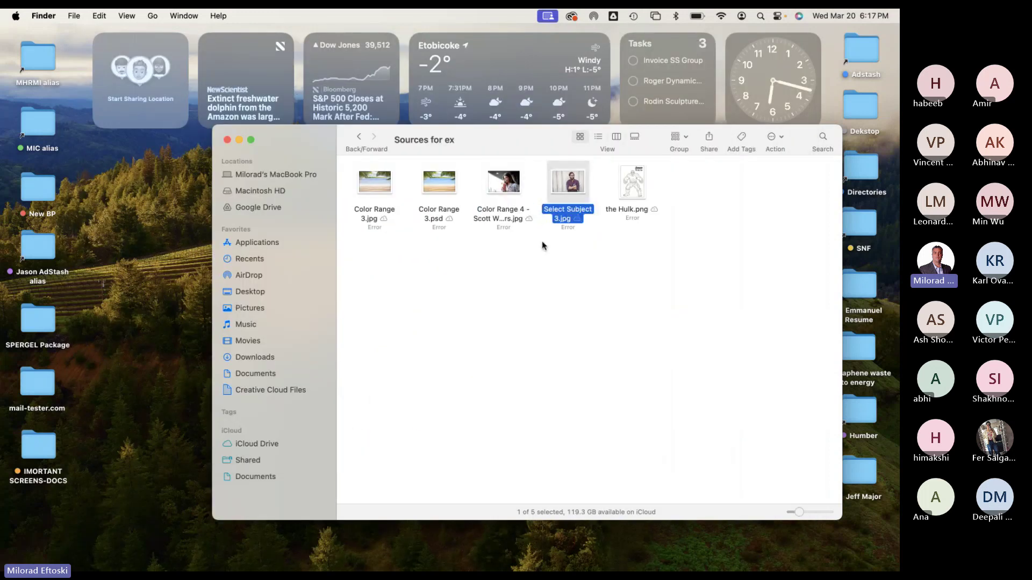
pyautogui.click(500, 183)
pyautogui.rightClick(498, 182)
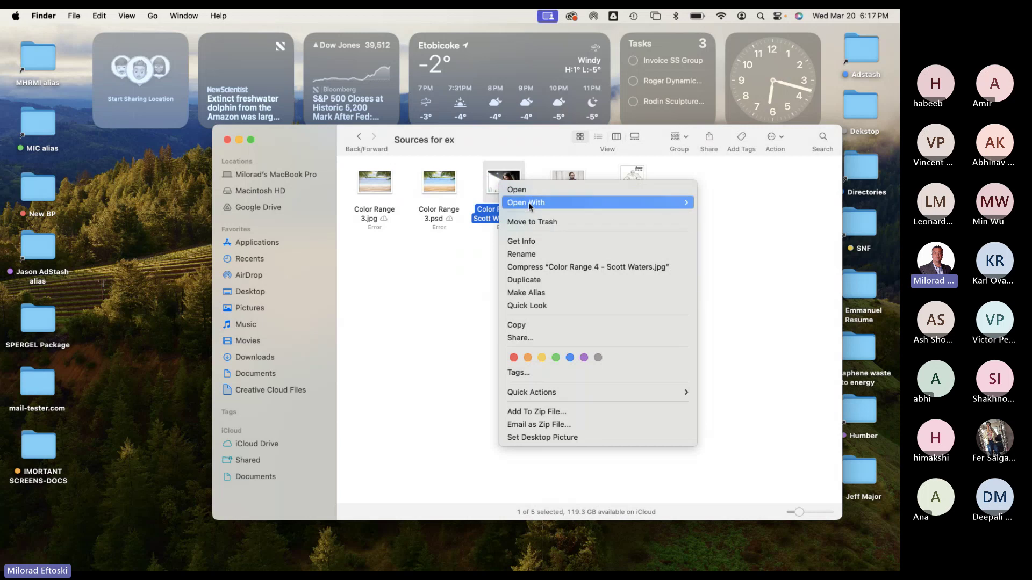
pyautogui.moveTo(530, 204)
pyautogui.click(757, 248)
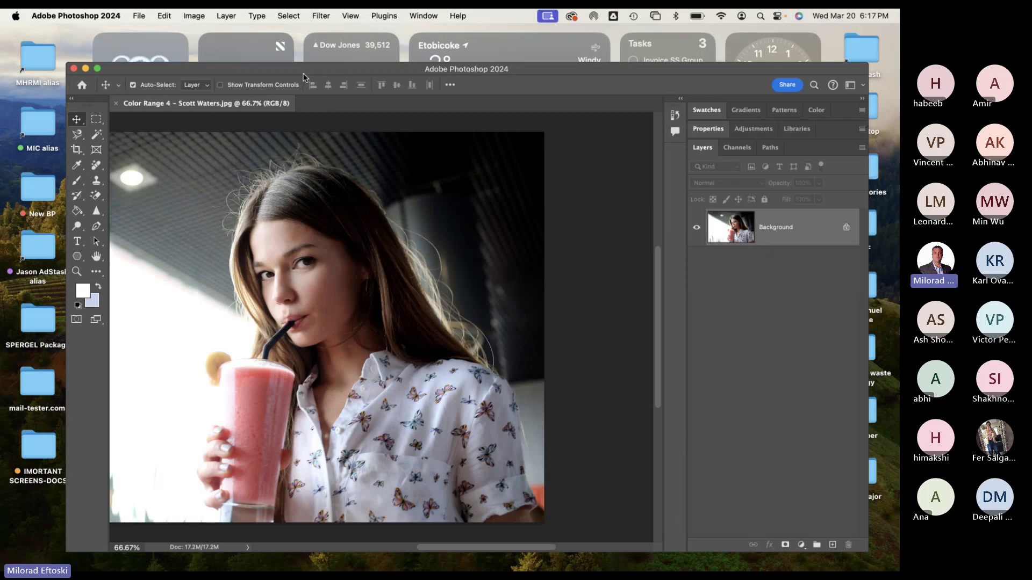
pyautogui.moveTo(303, 77); pyautogui.dragTo(291, 59)
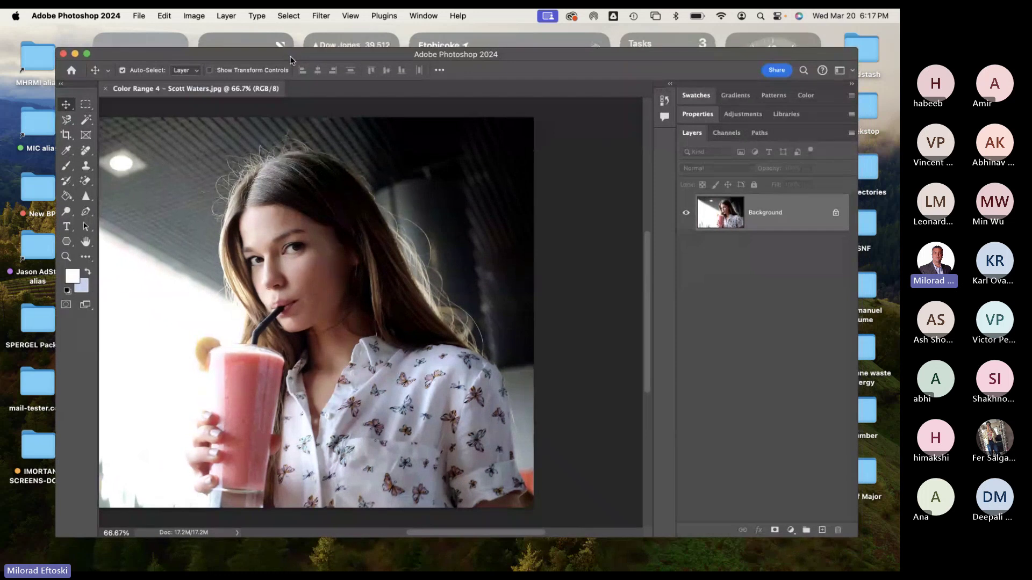
# Start a Color Range selection on the photo and move its dialog off the woman's face.
pyautogui.click(295, 17)
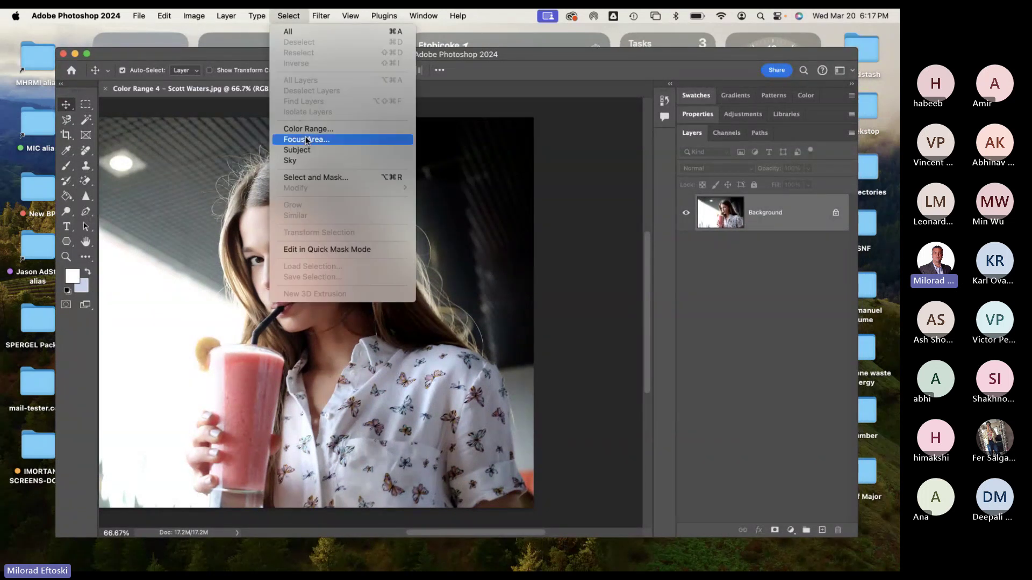
pyautogui.click(334, 130)
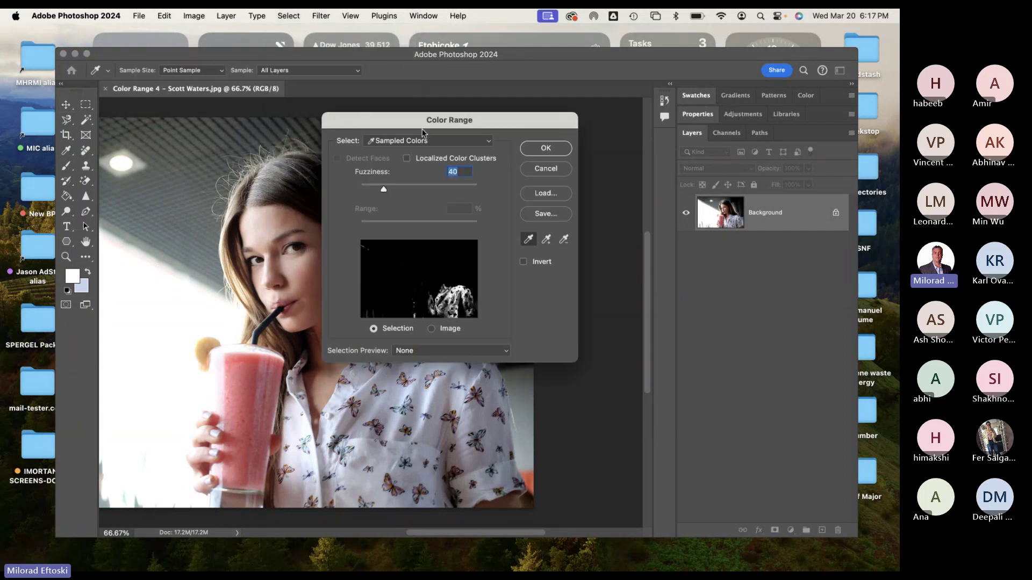
pyautogui.moveTo(389, 126); pyautogui.dragTo(549, 119)
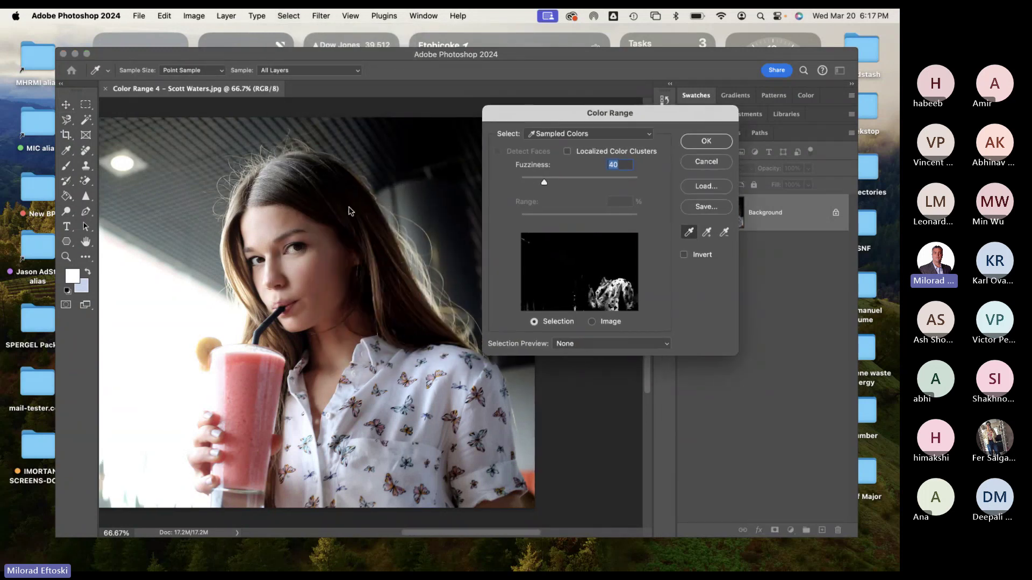
# Try sampling colors from the woman's hair and face for the Color Range selection.
pyautogui.click(361, 222)
pyautogui.click(354, 251)
pyautogui.click(341, 277)
pyautogui.click(315, 262)
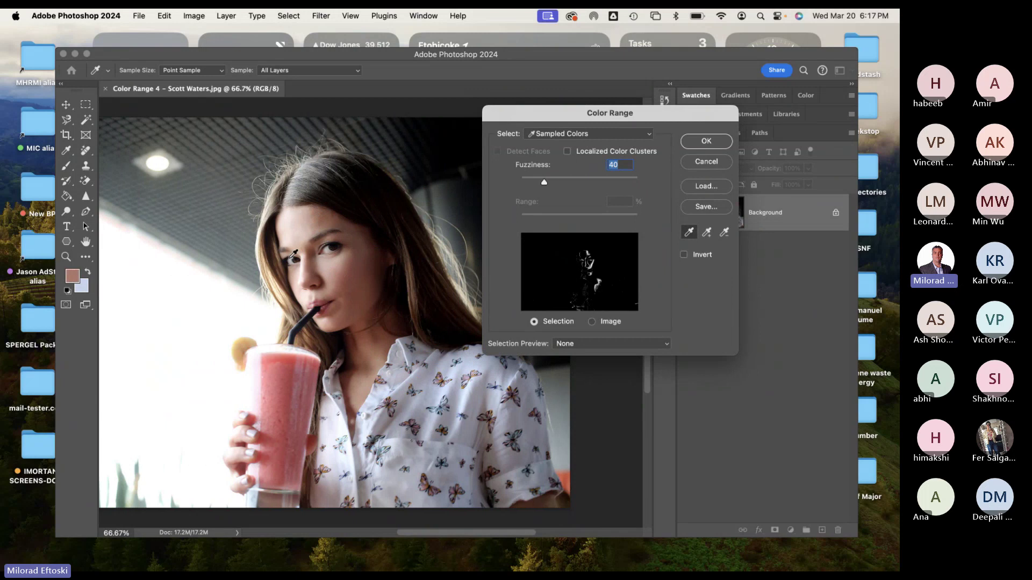
pyautogui.click(291, 257)
# Set the Color Range to Skin Tones with fuzziness 40 and apply it as a selection.
pyautogui.click(593, 134)
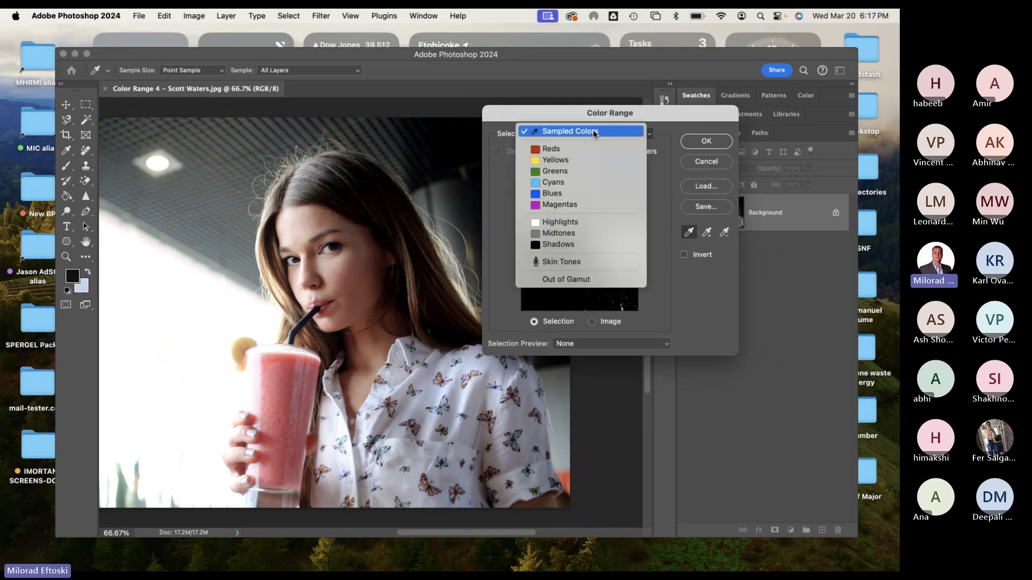
pyautogui.click(576, 265)
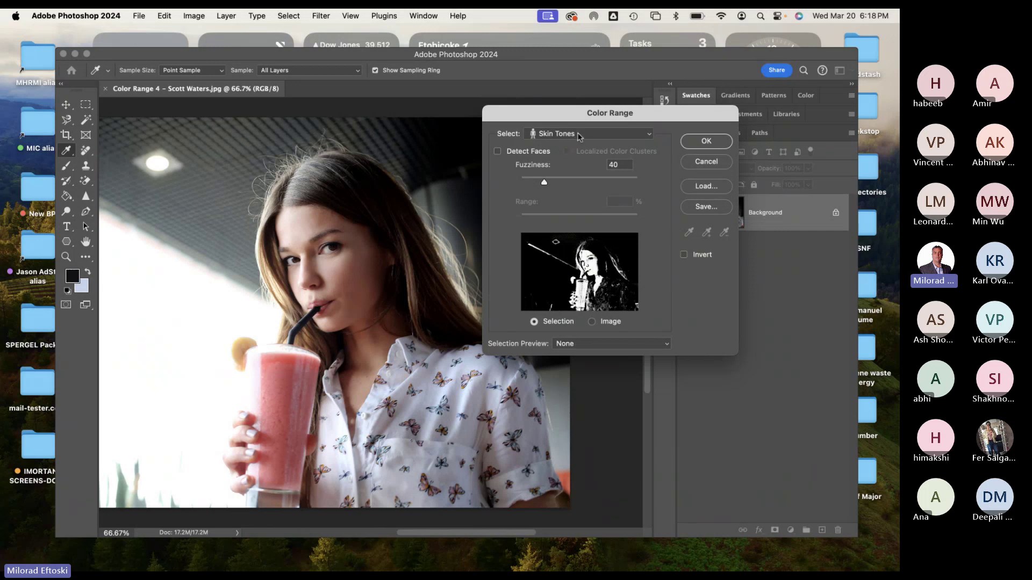
pyautogui.click(699, 143)
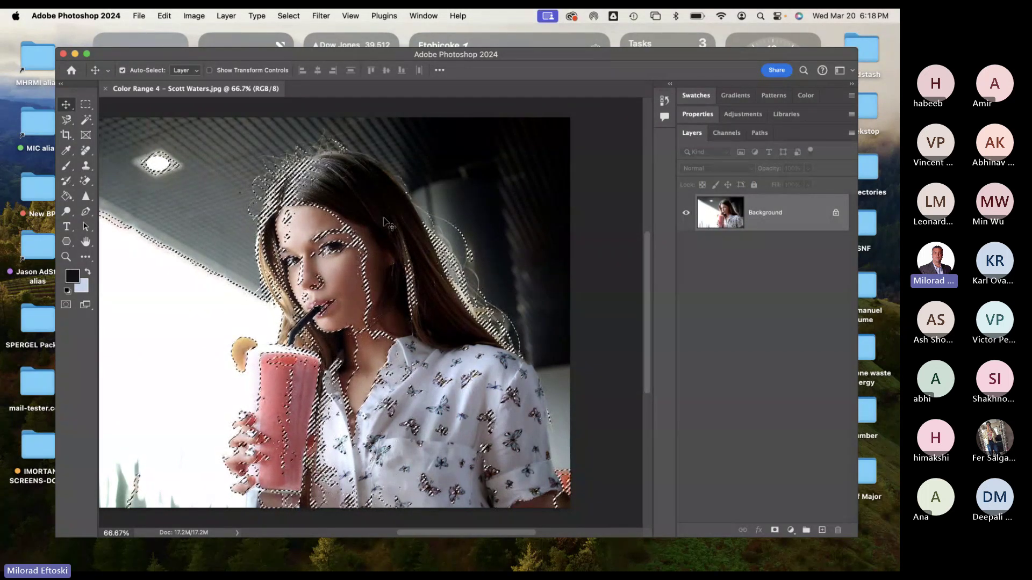
# Toggle Quick Mask mode on and off to examine which areas the skin tone selection covers.
pyautogui.press('q')
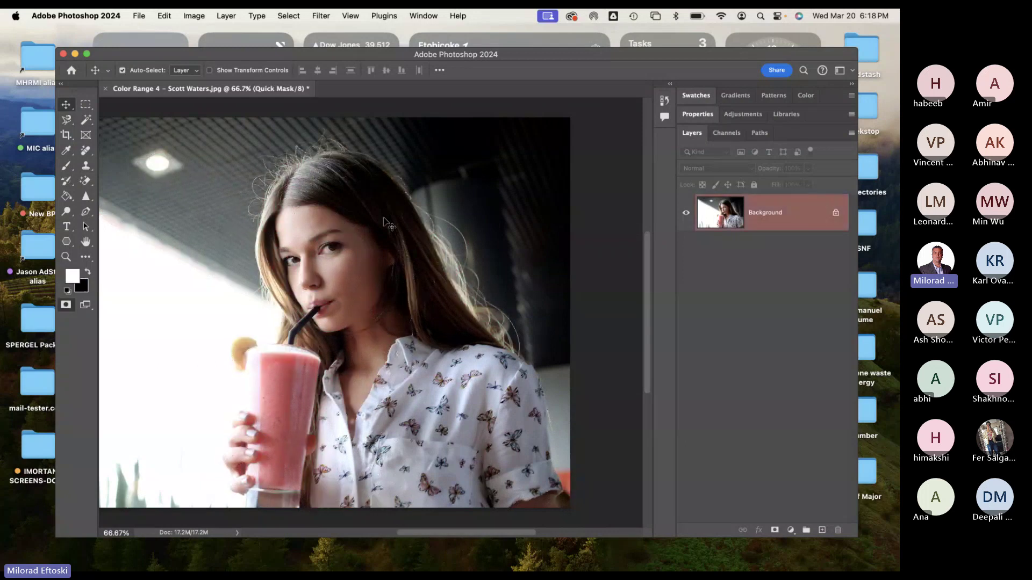
pyautogui.press('q')
pyautogui.press('q')
pyautogui.press('q')
pyautogui.press('q')
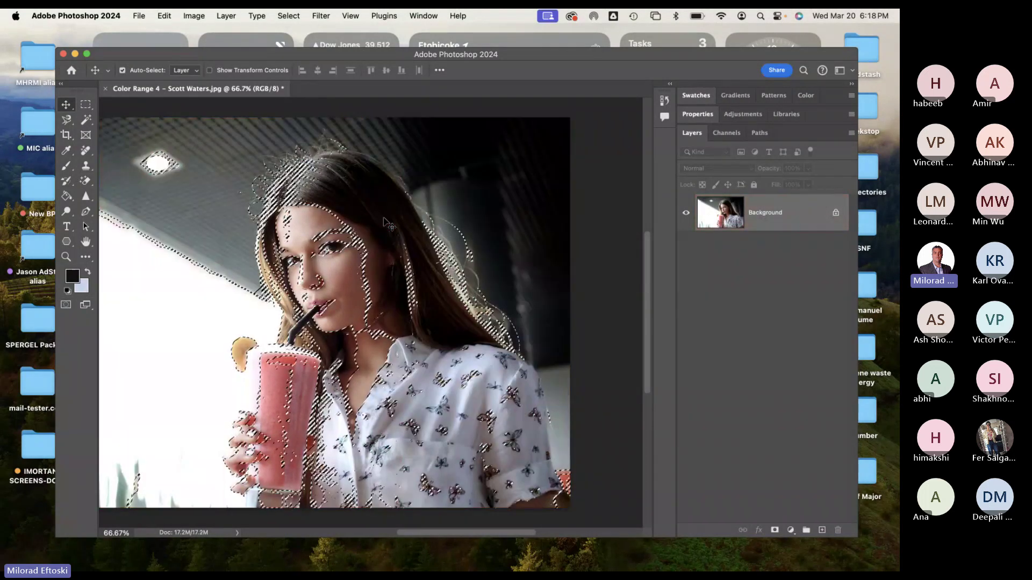
pyautogui.press('q')
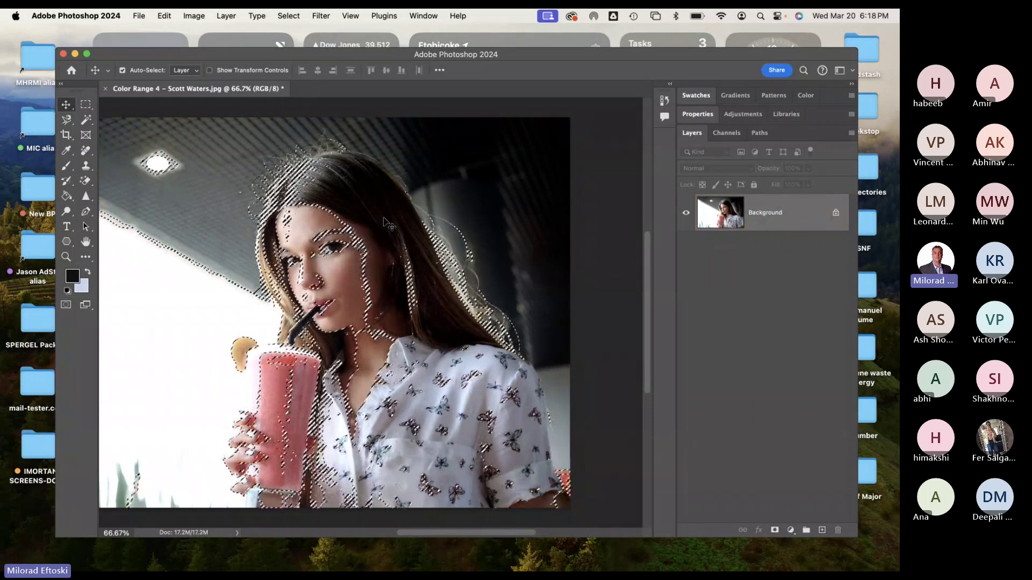
# Add a Vibrance adjustment layer masked by the skin tone selection.
pyautogui.click(742, 115)
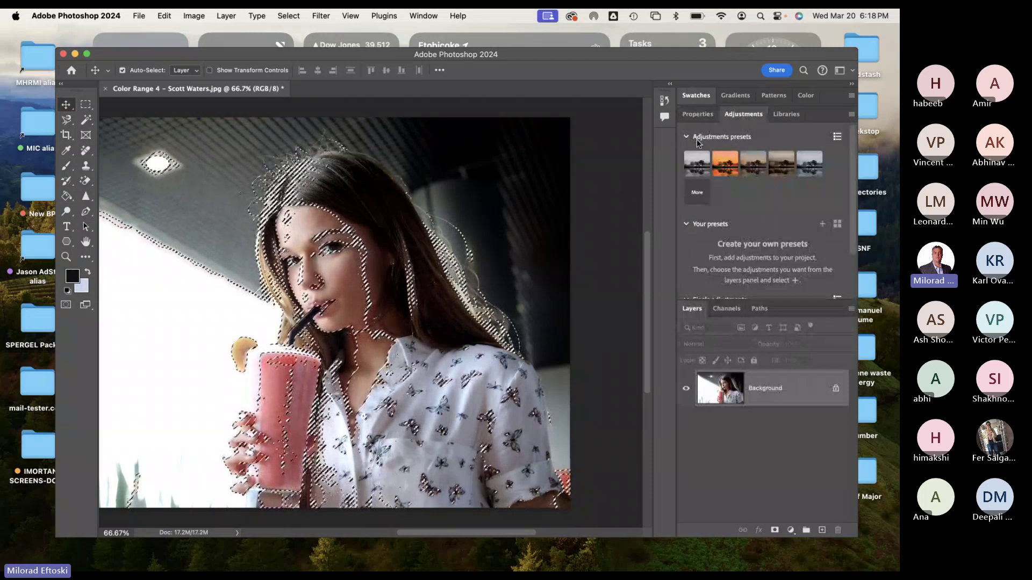
pyautogui.click(698, 115)
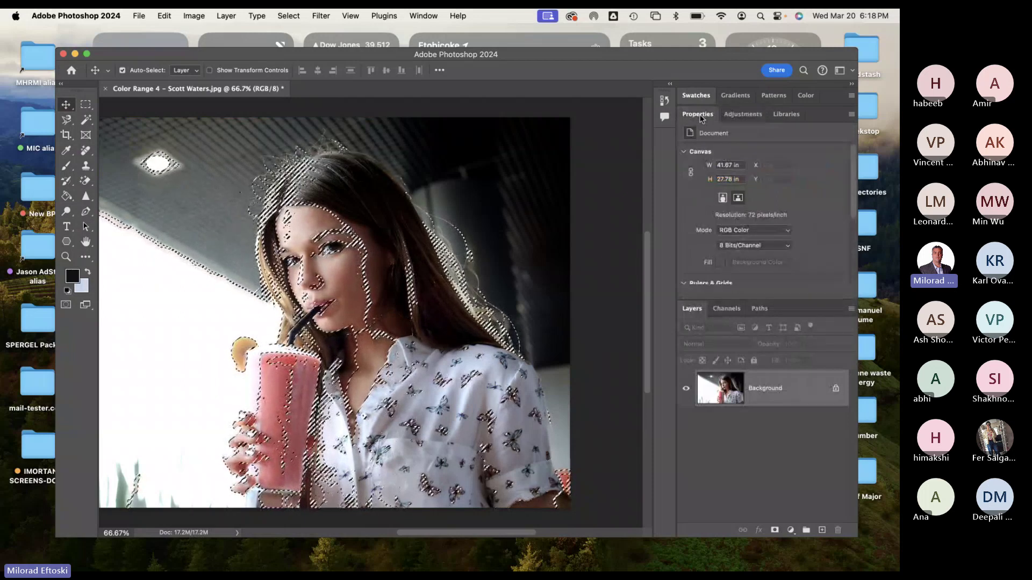
pyautogui.click(750, 115)
pyautogui.scroll(-2, 754, 258)
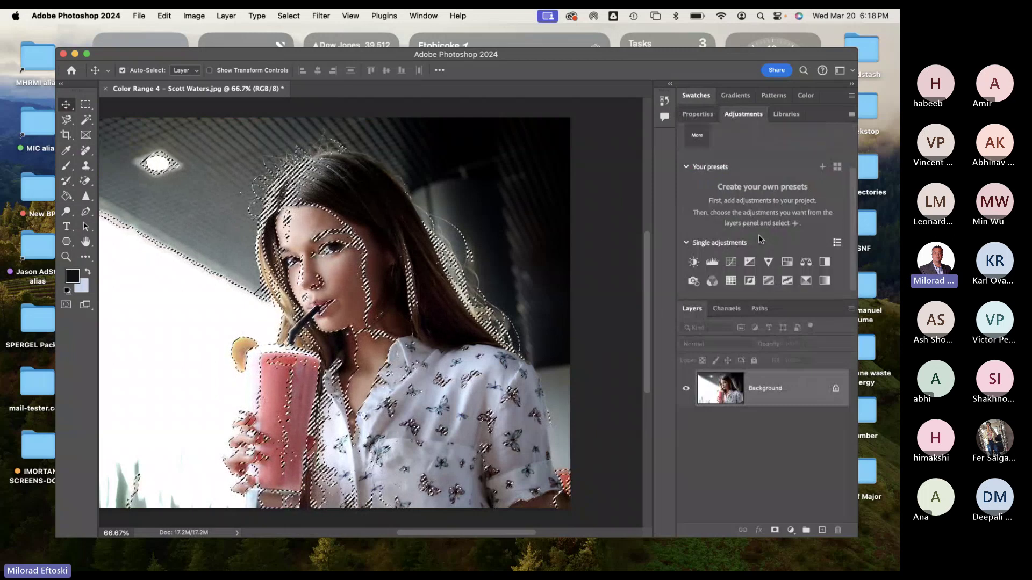
pyautogui.click(769, 262)
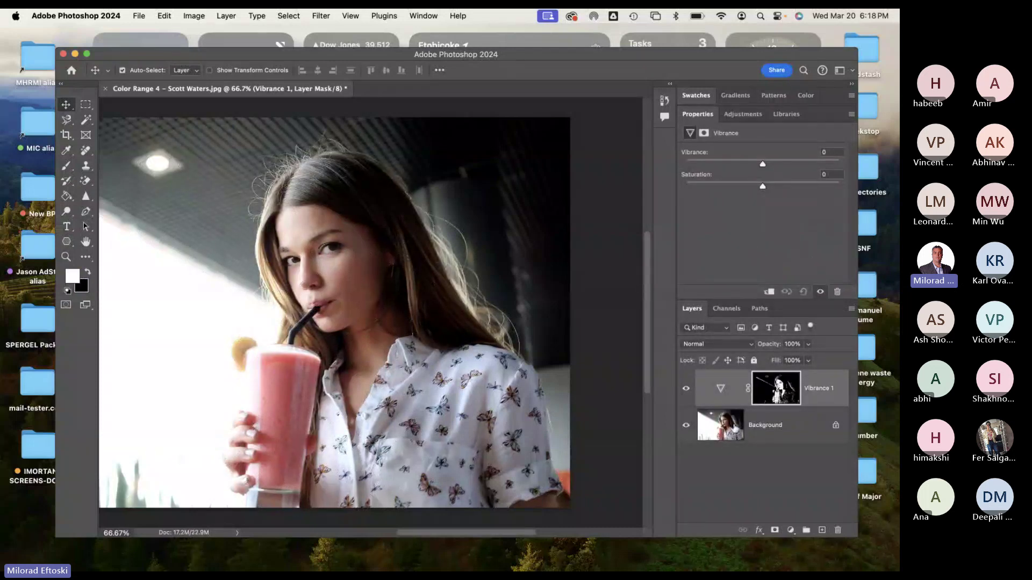
# Set the Vibrance adjustment to vibrance +26 and saturation +21.
pyautogui.moveTo(745, 300); pyautogui.dragTo(746, 251)
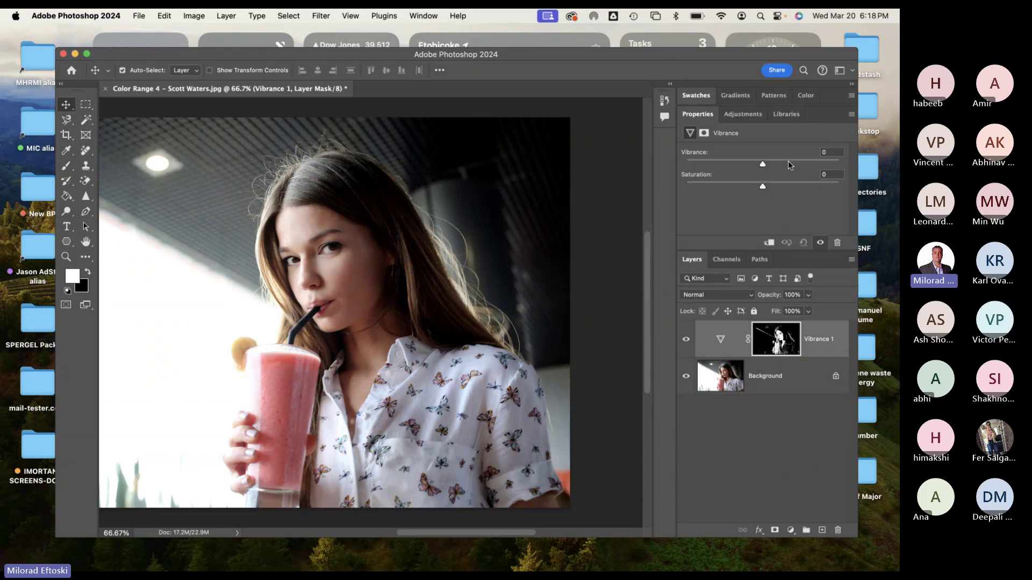
pyautogui.moveTo(763, 165); pyautogui.dragTo(786, 187)
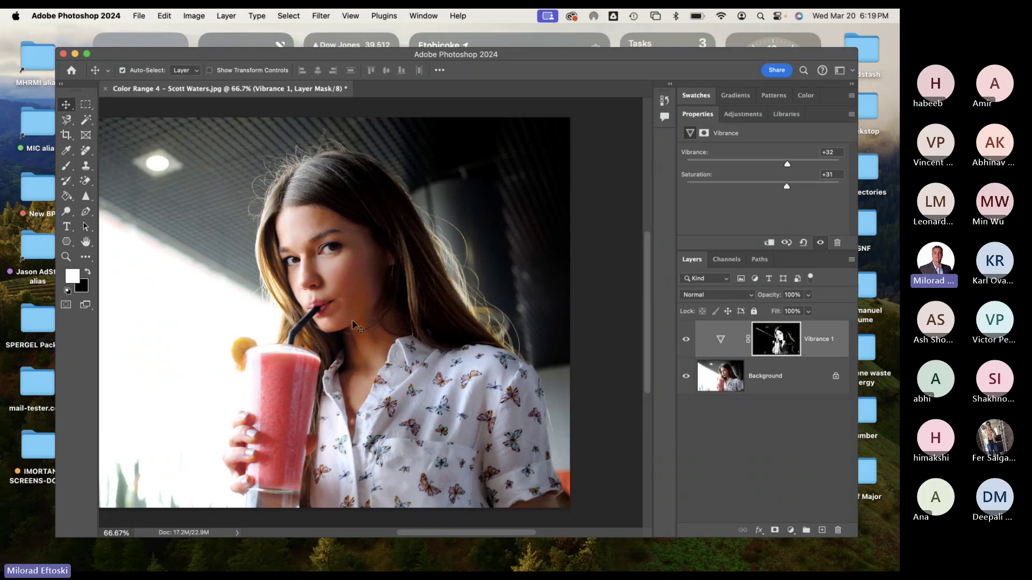
pyautogui.click(798, 186)
pyautogui.click(782, 163)
pyautogui.click(779, 186)
# Toggle the Vibrance layer's mask view on and off to examine which areas of the photo it affects.
pyautogui.click(782, 342)
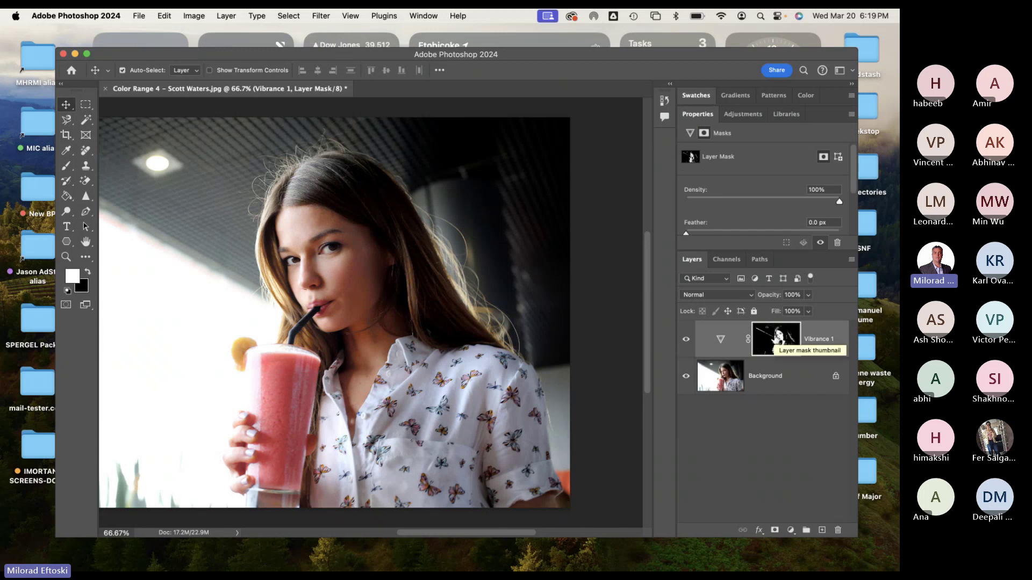
pyautogui.keyDown('alt'); pyautogui.click(774, 340); pyautogui.keyUp('alt')
pyautogui.keyDown('alt'); pyautogui.click(774, 340); pyautogui.keyUp('alt')
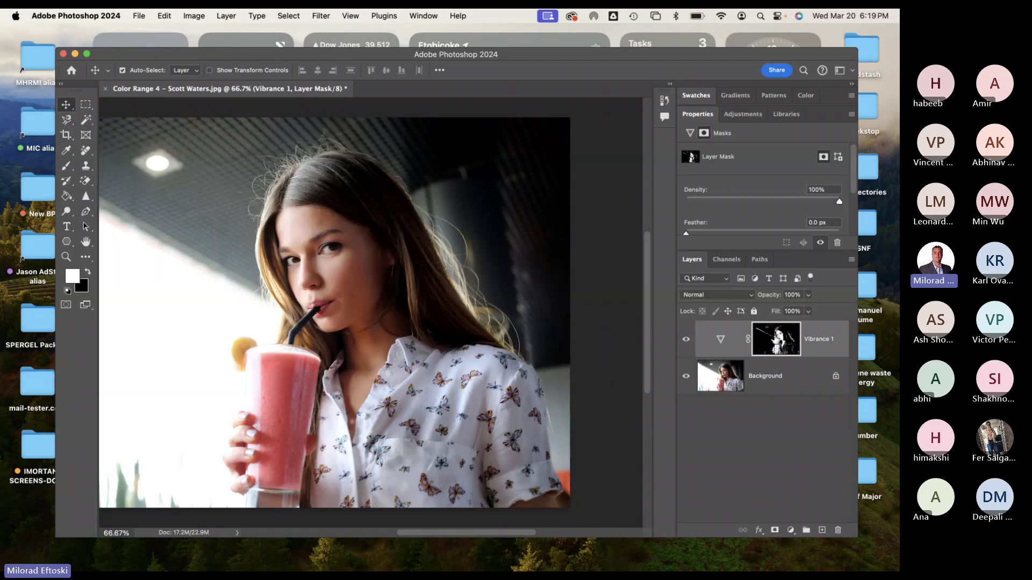
pyautogui.keyDown('alt'); pyautogui.click(774, 340); pyautogui.keyUp('alt')
pyautogui.keyDown('alt'); pyautogui.click(774, 339); pyautogui.keyUp('alt')
pyautogui.keyDown('alt'); pyautogui.click(774, 339); pyautogui.keyUp('alt')
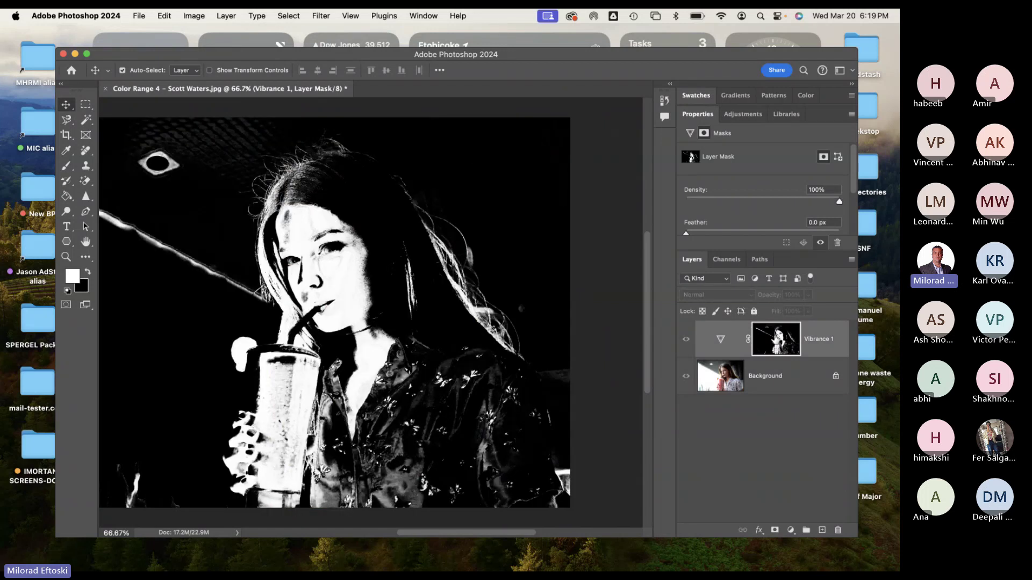
pyautogui.keyDown('alt'); pyautogui.click(774, 340); pyautogui.keyUp('alt')
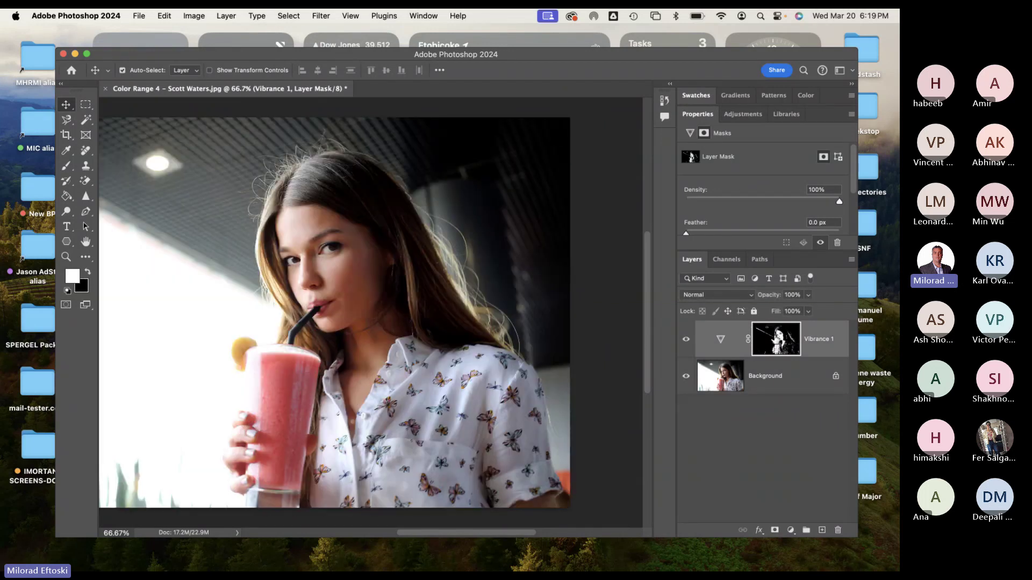
pyautogui.keyDown('alt'); pyautogui.click(774, 340); pyautogui.keyUp('alt')
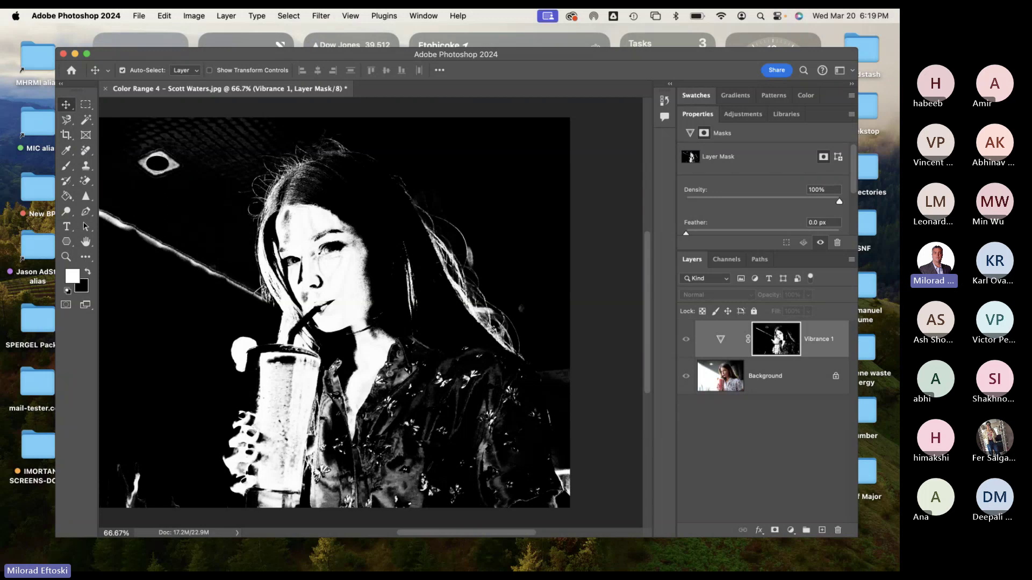
pyautogui.keyDown('alt'); pyautogui.click(774, 339); pyautogui.keyUp('alt')
pyautogui.keyDown('alt'); pyautogui.click(774, 340); pyautogui.keyUp('alt')
pyautogui.keyDown('alt'); pyautogui.click(774, 340); pyautogui.keyUp('alt')
pyautogui.keyDown('alt'); pyautogui.click(774, 339); pyautogui.keyUp('alt')
# Paint the Vibrance mask black with a size 200 brush everywhere except the woman's face and neck.
pyautogui.click(66, 166)
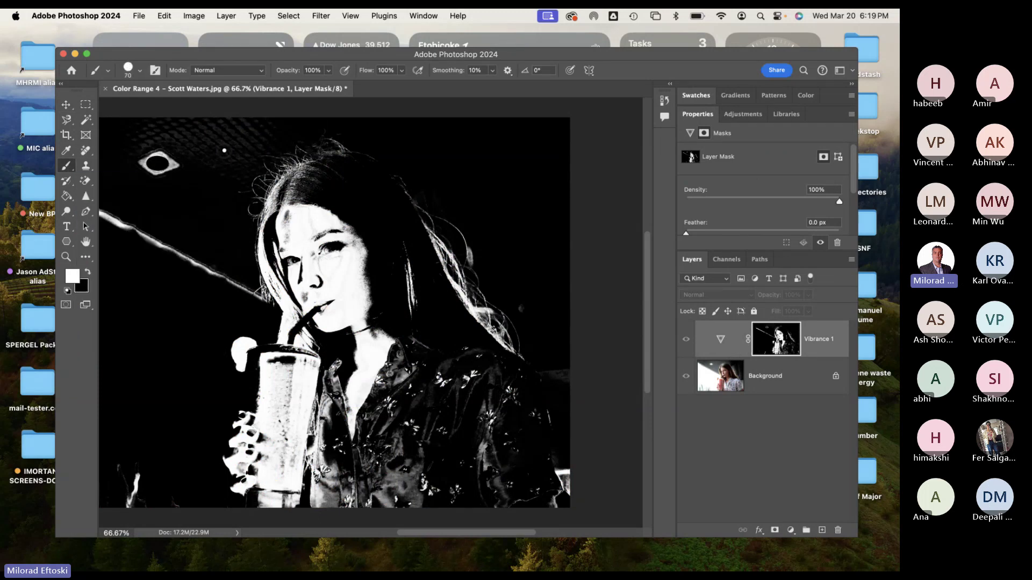
pyautogui.press(']')
pyautogui.press(']')
pyautogui.press(']')
pyautogui.click(73, 294)
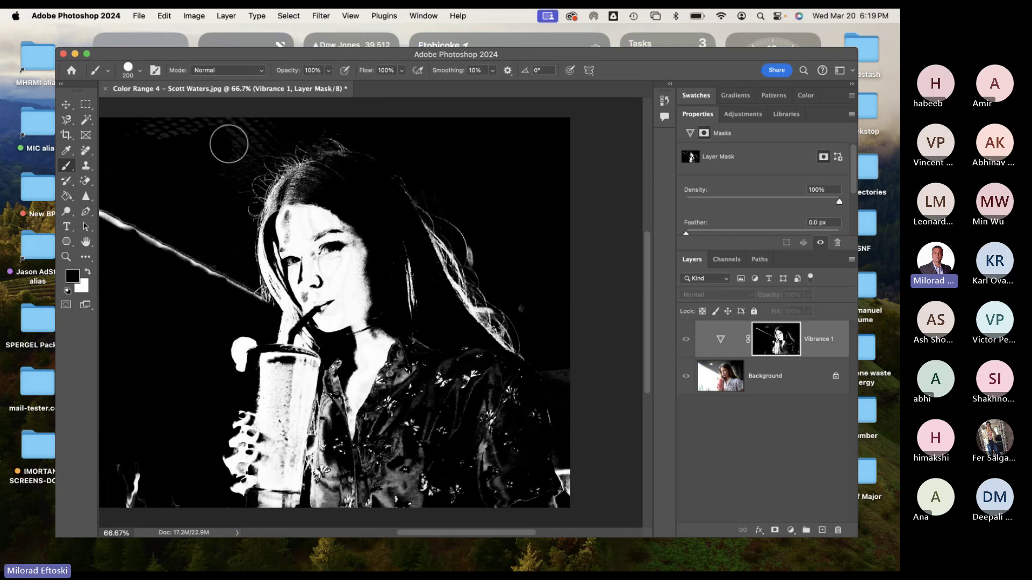
pyautogui.moveTo(115, 221)
pyautogui.mouseDown()
pyautogui.moveTo(150, 266)
pyautogui.moveTo(211, 265)
pyautogui.moveTo(235, 311)
pyautogui.moveTo(258, 286)
pyautogui.moveTo(259, 196)
pyautogui.moveTo(308, 158)
pyautogui.moveTo(273, 163)
pyautogui.mouseUp()
pyautogui.moveTo(219, 352)
pyautogui.mouseDown()
pyautogui.moveTo(232, 345)
pyautogui.moveTo(271, 371)
pyautogui.moveTo(257, 462)
pyautogui.moveTo(266, 473)
pyautogui.mouseUp()
pyautogui.moveTo(154, 459)
pyautogui.mouseDown()
pyautogui.moveTo(255, 508)
pyautogui.moveTo(310, 496)
pyautogui.moveTo(241, 444)
pyautogui.moveTo(266, 404)
pyautogui.moveTo(272, 369)
pyautogui.moveTo(256, 288)
pyautogui.moveTo(320, 389)
pyautogui.moveTo(300, 387)
pyautogui.moveTo(356, 439)
pyautogui.moveTo(359, 391)
pyautogui.moveTo(341, 392)
pyautogui.moveTo(287, 341)
pyautogui.moveTo(318, 402)
pyautogui.moveTo(431, 398)
pyautogui.moveTo(409, 371)
pyautogui.moveTo(403, 396)
pyautogui.moveTo(436, 295)
pyautogui.moveTo(416, 215)
pyautogui.moveTo(447, 268)
pyautogui.moveTo(424, 300)
pyautogui.moveTo(449, 263)
pyautogui.moveTo(481, 310)
pyautogui.moveTo(488, 345)
pyautogui.moveTo(512, 349)
pyautogui.moveTo(440, 368)
pyautogui.moveTo(314, 518)
pyautogui.moveTo(424, 482)
pyautogui.moveTo(493, 483)
pyautogui.moveTo(552, 509)
pyautogui.moveTo(538, 460)
pyautogui.moveTo(412, 437)
pyautogui.moveTo(532, 404)
pyautogui.moveTo(496, 370)
pyautogui.moveTo(533, 409)
pyautogui.moveTo(552, 295)
pyautogui.moveTo(518, 310)
pyautogui.moveTo(545, 381)
pyautogui.moveTo(584, 385)
pyautogui.moveTo(437, 223)
pyautogui.mouseUp()
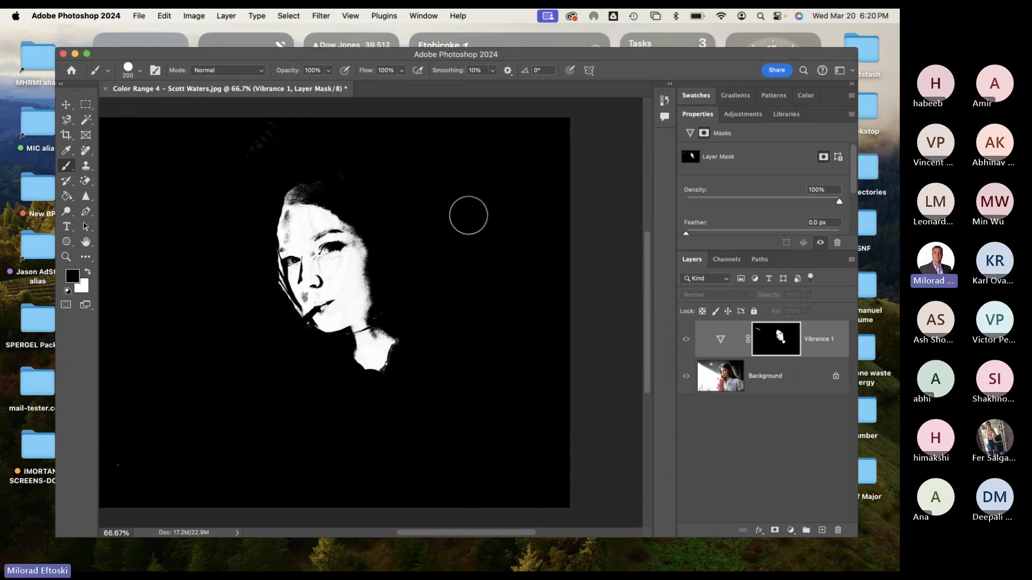
# Try extending the mask below the neck with white and trimming it back with black, and undo the strokes.
pyautogui.keyDown('alt'); pyautogui.click(379, 371); pyautogui.keyUp('alt')
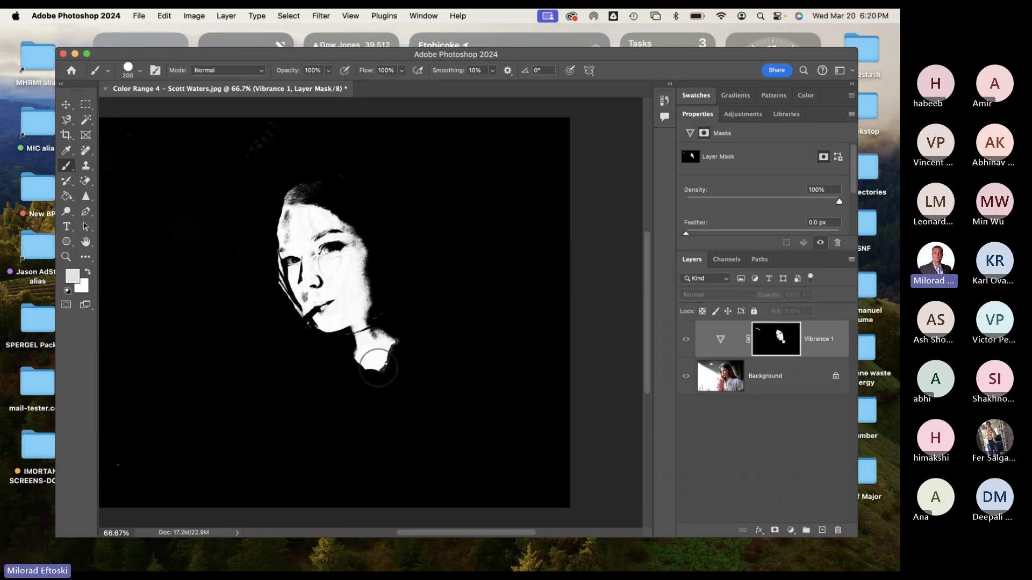
pyautogui.press('d')
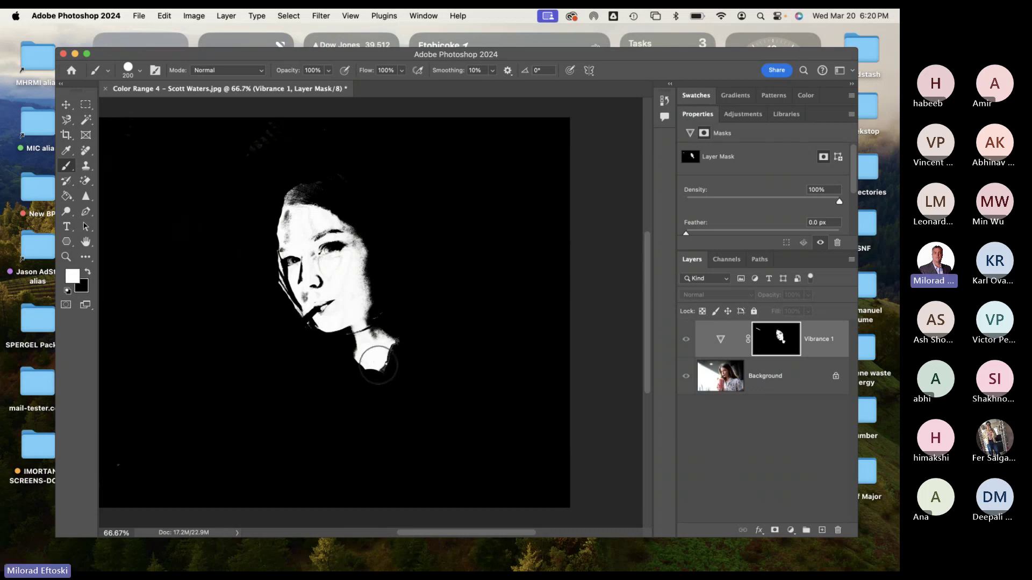
pyautogui.moveTo(384, 371); pyautogui.dragTo(376, 370)
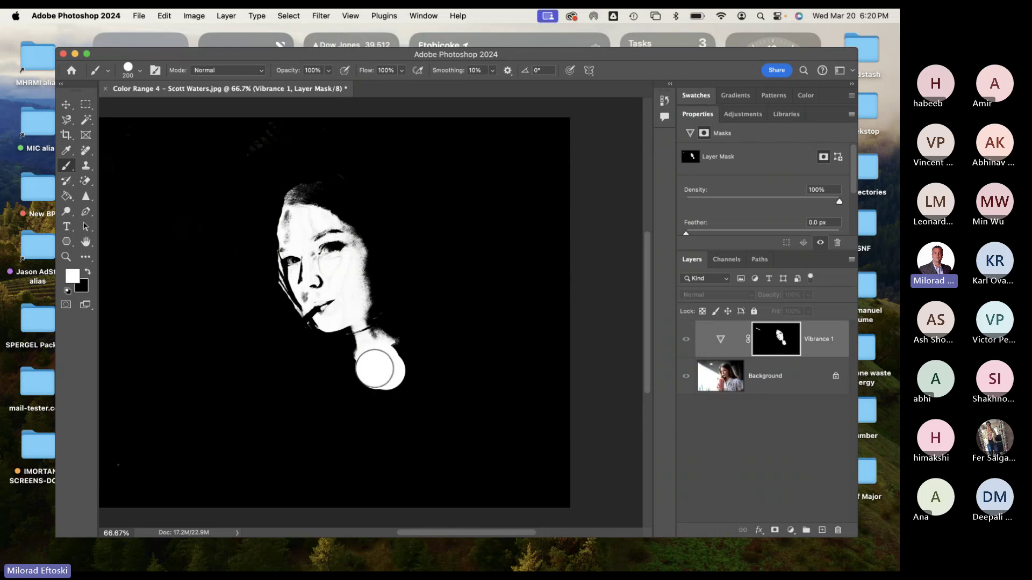
pyautogui.press('x')
pyautogui.moveTo(387, 398)
pyautogui.mouseDown()
pyautogui.moveTo(369, 396)
pyautogui.moveTo(419, 363)
pyautogui.moveTo(416, 374)
pyautogui.moveTo(366, 369)
pyautogui.moveTo(357, 346)
pyautogui.moveTo(329, 346)
pyautogui.moveTo(292, 312)
pyautogui.moveTo(286, 269)
pyautogui.moveTo(323, 280)
pyautogui.mouseUp()
pyautogui.press('x')
pyautogui.press('super+z')
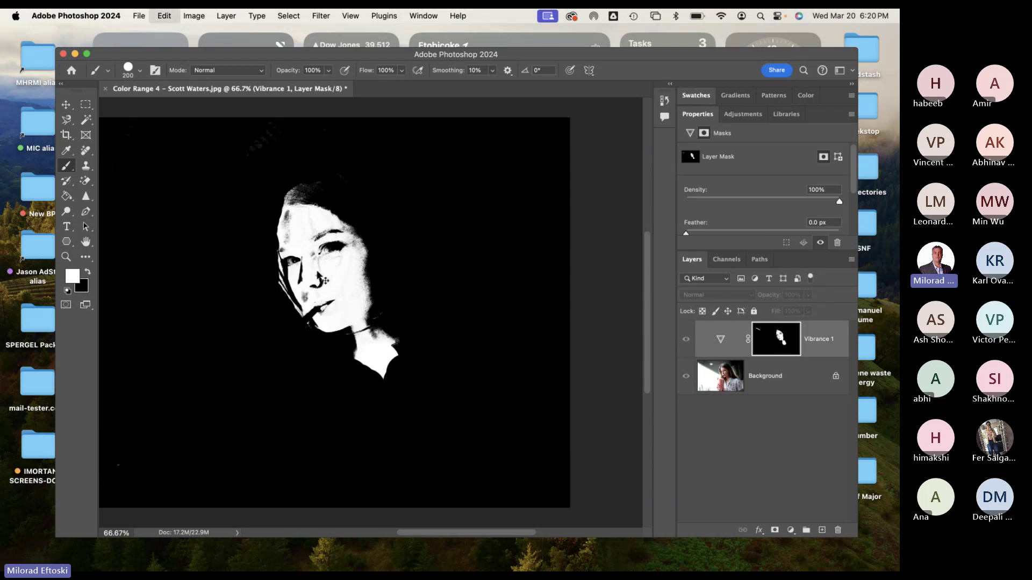
pyautogui.press('super+shift+z')
pyautogui.press('super+z')
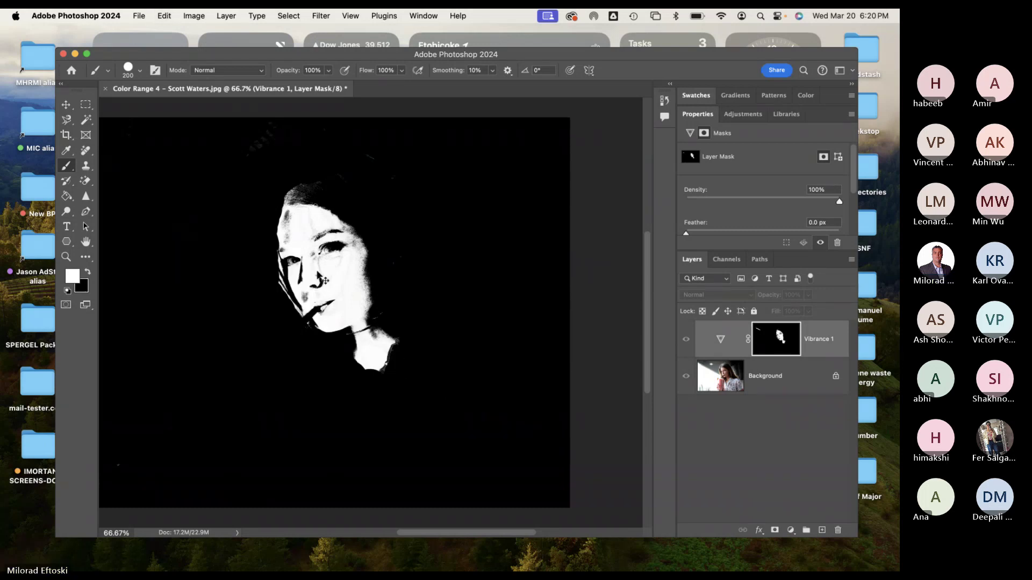
# Paint the lower neck area of the mask black and compare the mask view with the photo.
pyautogui.moveTo(409, 341)
pyautogui.mouseDown()
pyautogui.moveTo(393, 372)
pyautogui.moveTo(401, 358)
pyautogui.moveTo(366, 376)
pyautogui.moveTo(392, 348)
pyautogui.moveTo(361, 362)
pyautogui.moveTo(396, 343)
pyautogui.moveTo(408, 358)
pyautogui.mouseUp()
pyautogui.press('super+z')
pyautogui.press('x')
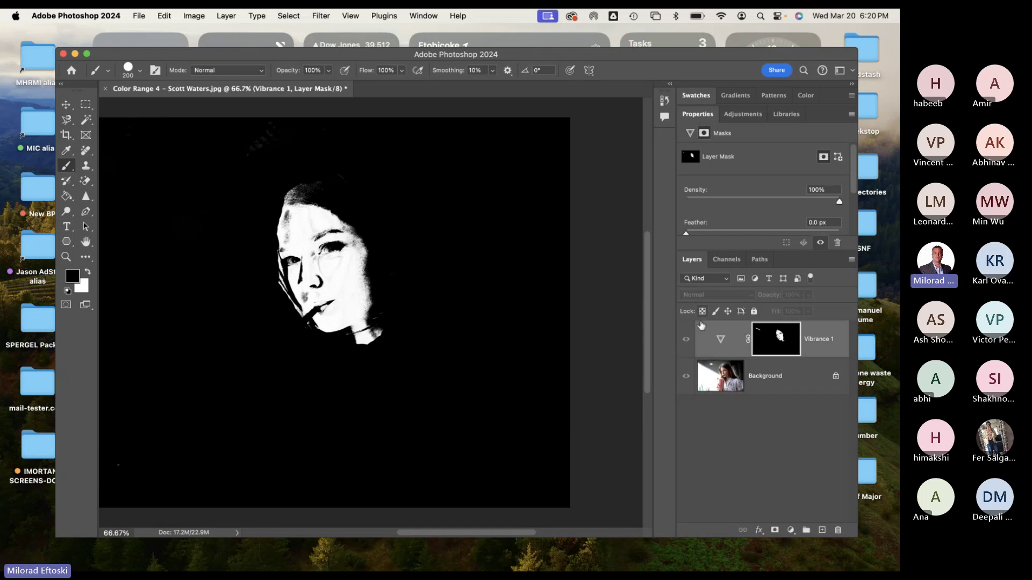
pyautogui.keyDown('alt'); pyautogui.click(780, 343); pyautogui.keyUp('alt')
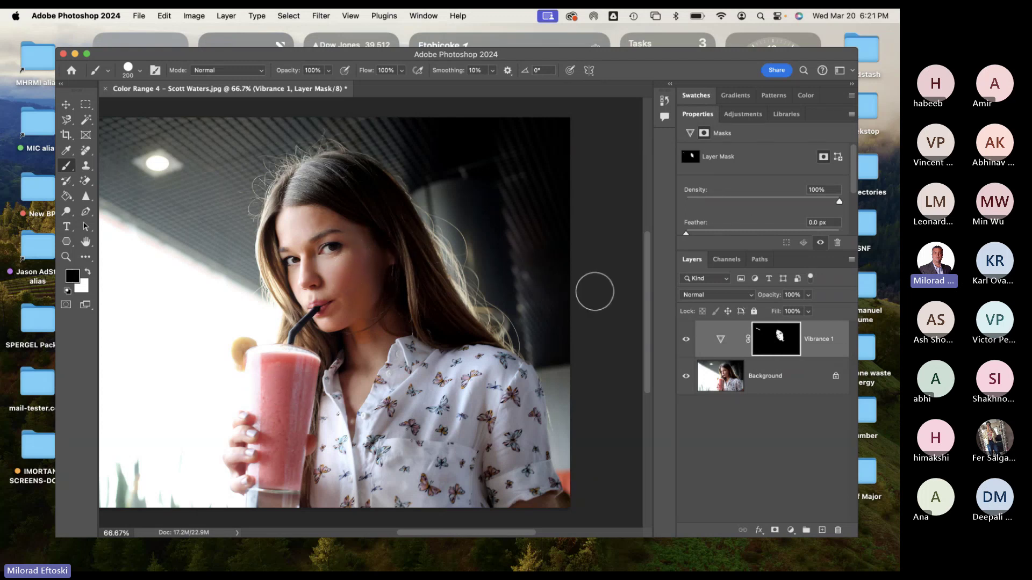
pyautogui.keyDown('alt'); pyautogui.click(779, 342); pyautogui.keyUp('alt')
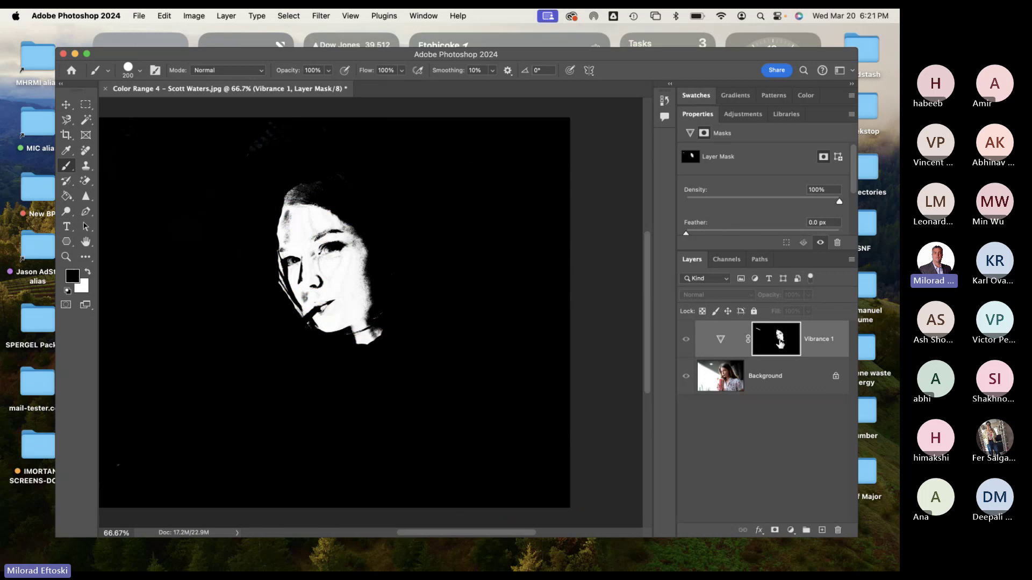
pyautogui.keyDown('alt'); pyautogui.click(779, 342); pyautogui.keyUp('alt')
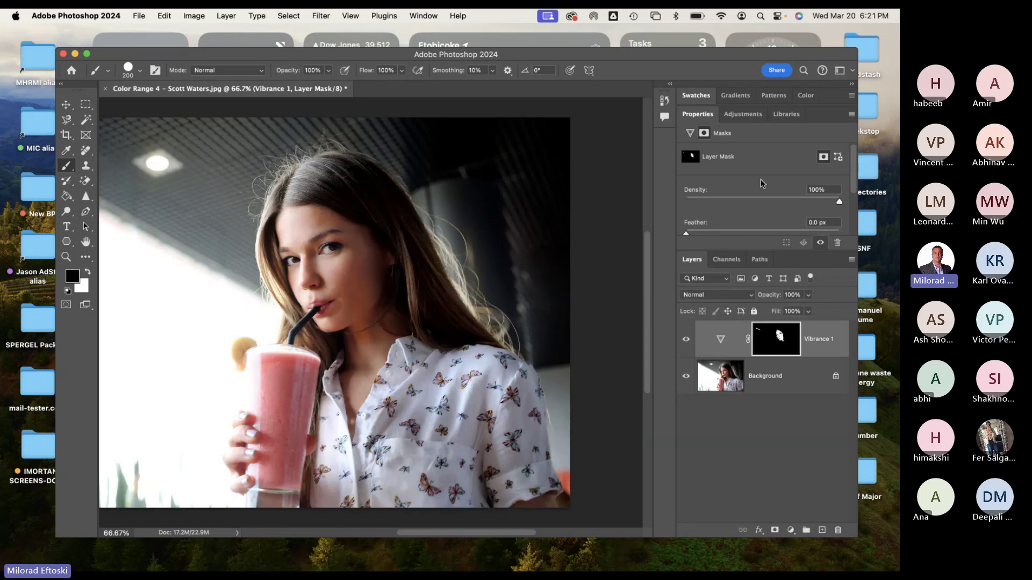
# Switch between the Vibrance layer's adjustment and its mask to compare their properties.
pyautogui.scroll(-3, 761, 184)
pyautogui.scroll(3, 743, 186)
pyautogui.click(724, 342)
pyautogui.click(764, 340)
pyautogui.click(721, 341)
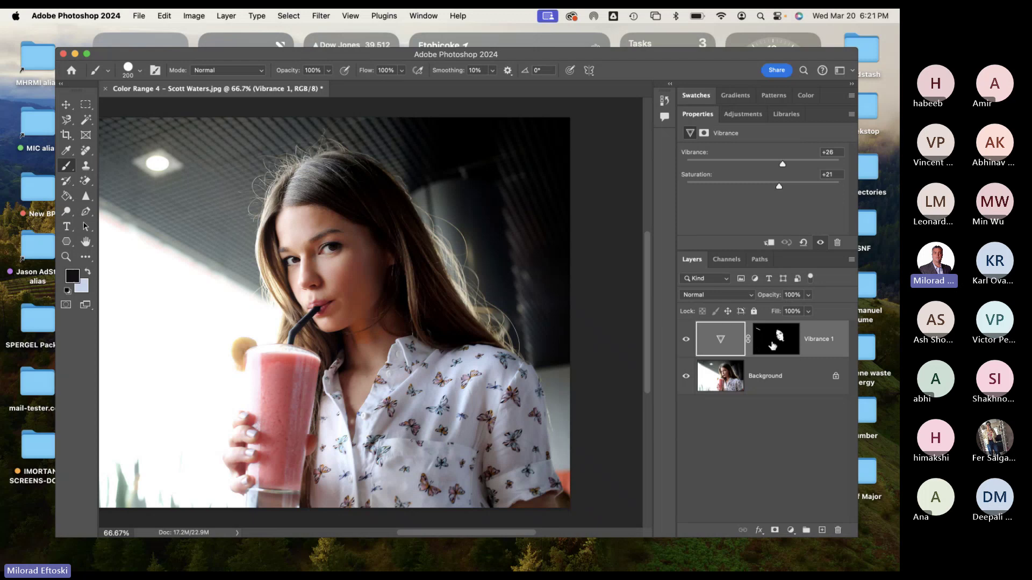
pyautogui.click(772, 345)
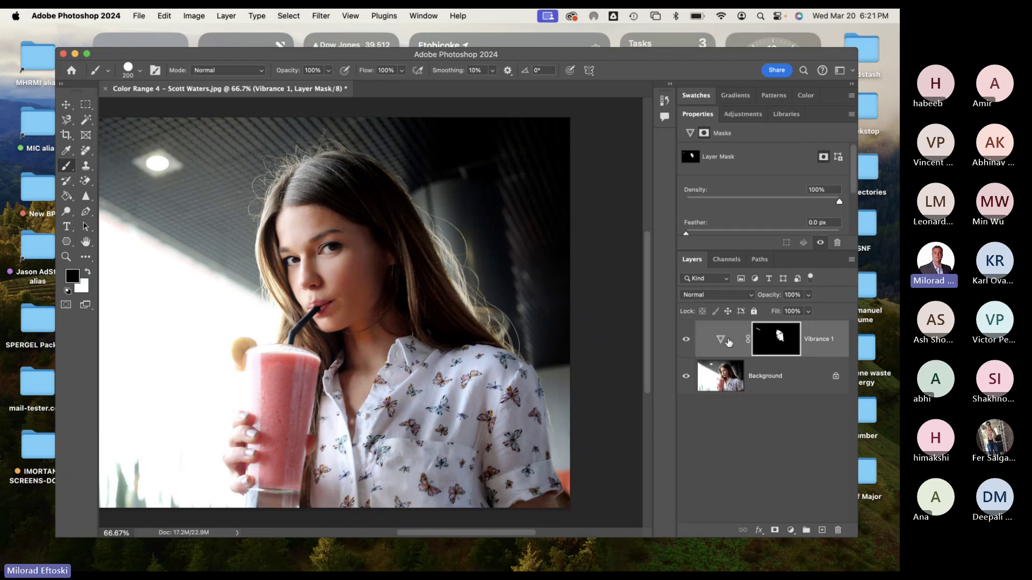
# Lower the Vibrance adjustment to vibrance +21 and saturation +12.
pyautogui.click(720, 341)
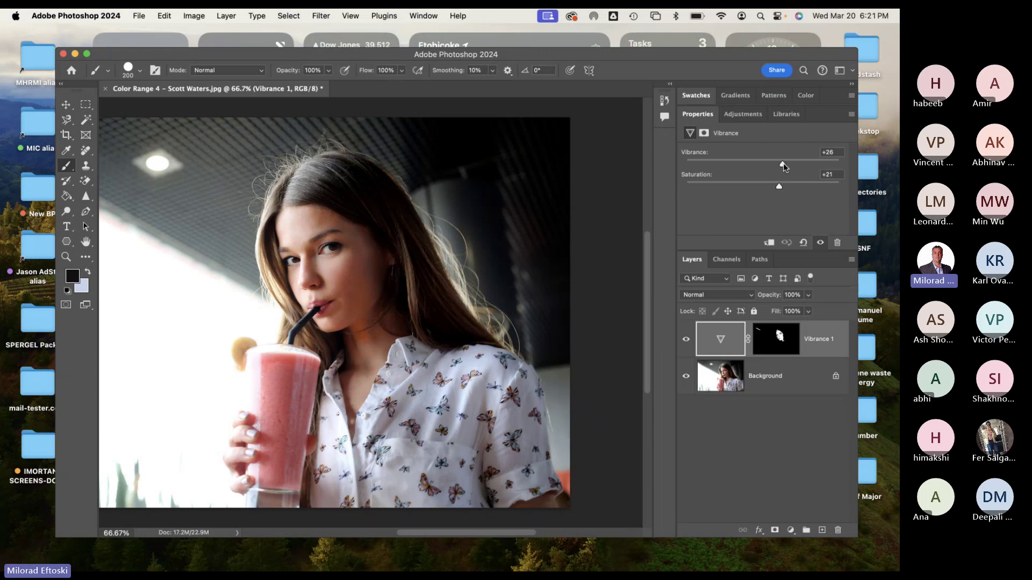
pyautogui.moveTo(784, 164); pyautogui.dragTo(771, 187)
pyautogui.moveTo(848, 192); pyautogui.dragTo(772, 195)
pyautogui.moveTo(805, 164); pyautogui.dragTo(780, 170)
# Close the Color Range 4 photo without saving and minimize the Photoshop window.
pyautogui.click(105, 89)
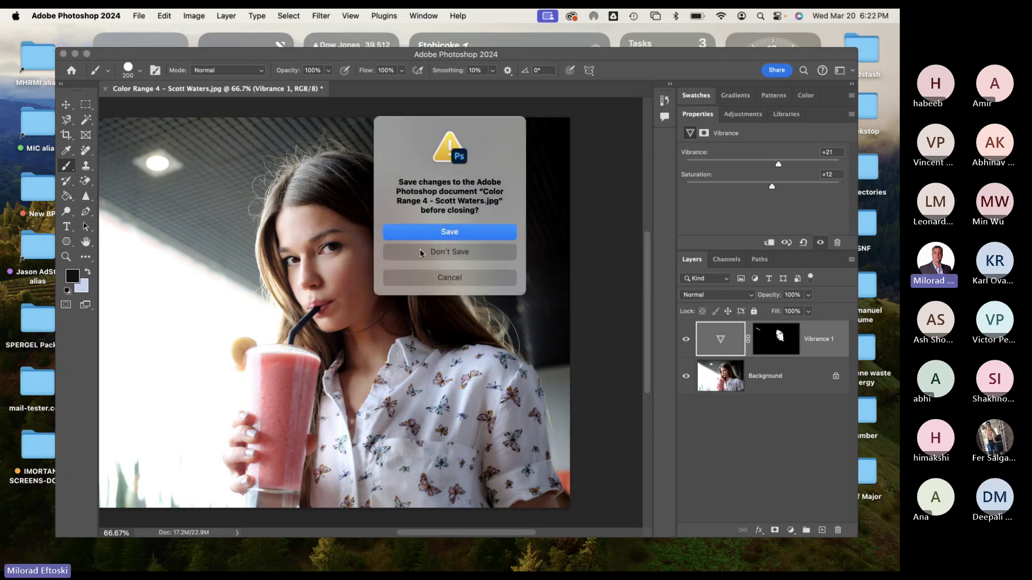
pyautogui.click(449, 252)
pyautogui.click(75, 54)
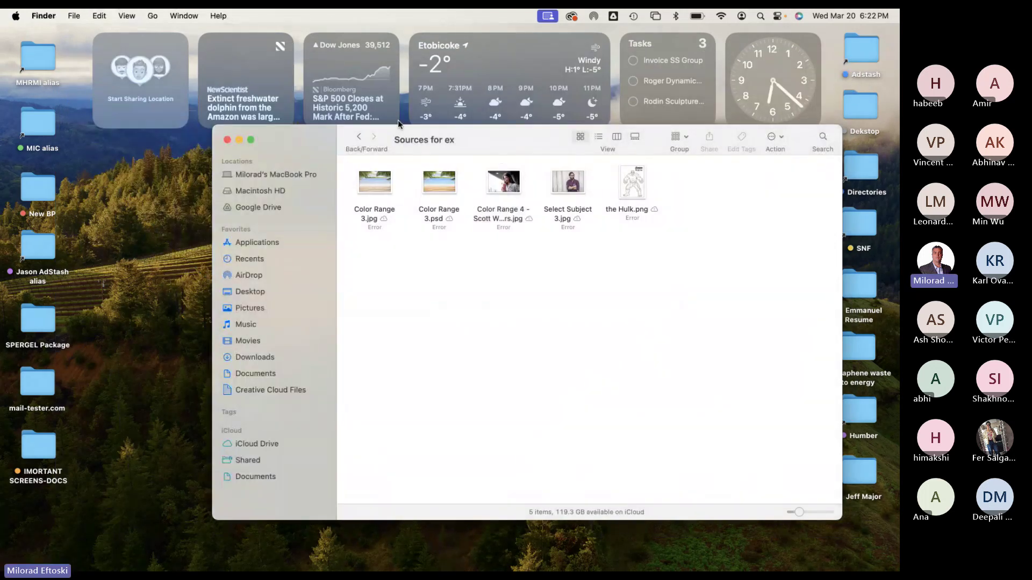
# Go back from the Sources for ex folder to the Photoshop W24 folder and close the Finder window.
pyautogui.click(359, 139)
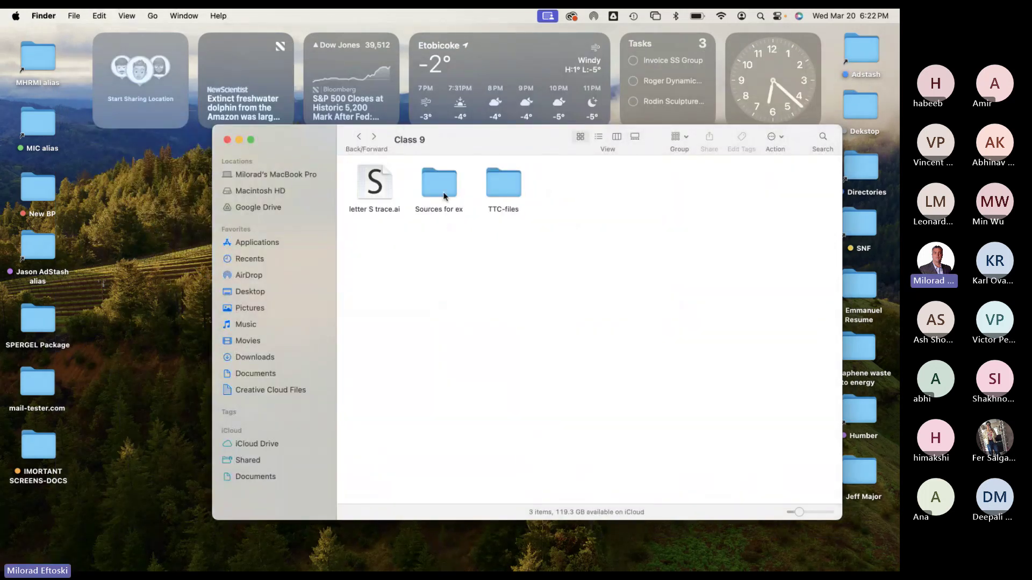
pyautogui.click(359, 138)
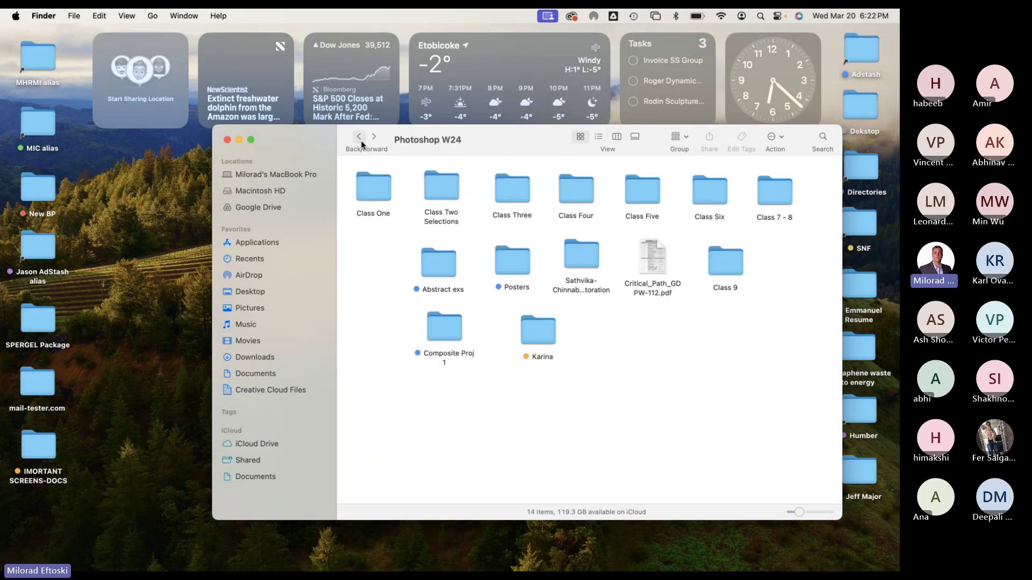
pyautogui.click(228, 140)
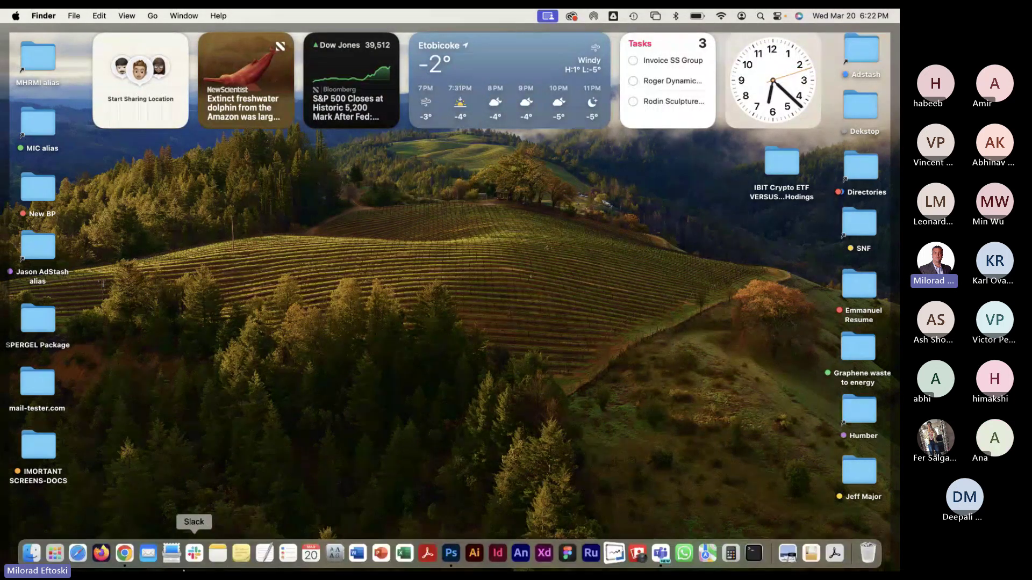
# Switch to the course outline in Chrome, collapse Module 08 and 09, and look over the modules that follow.
pyautogui.click(124, 554)
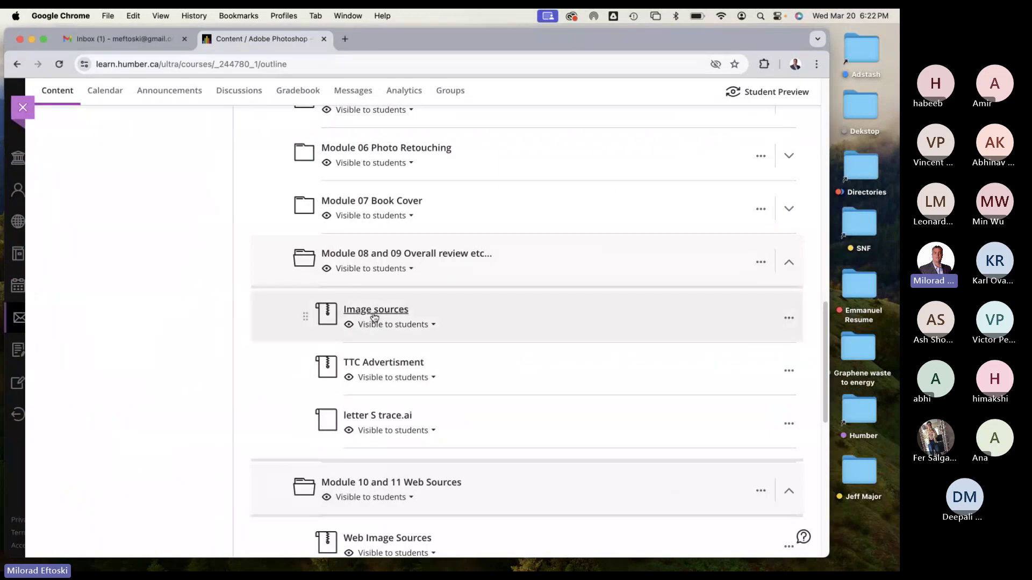
pyautogui.click(529, 267)
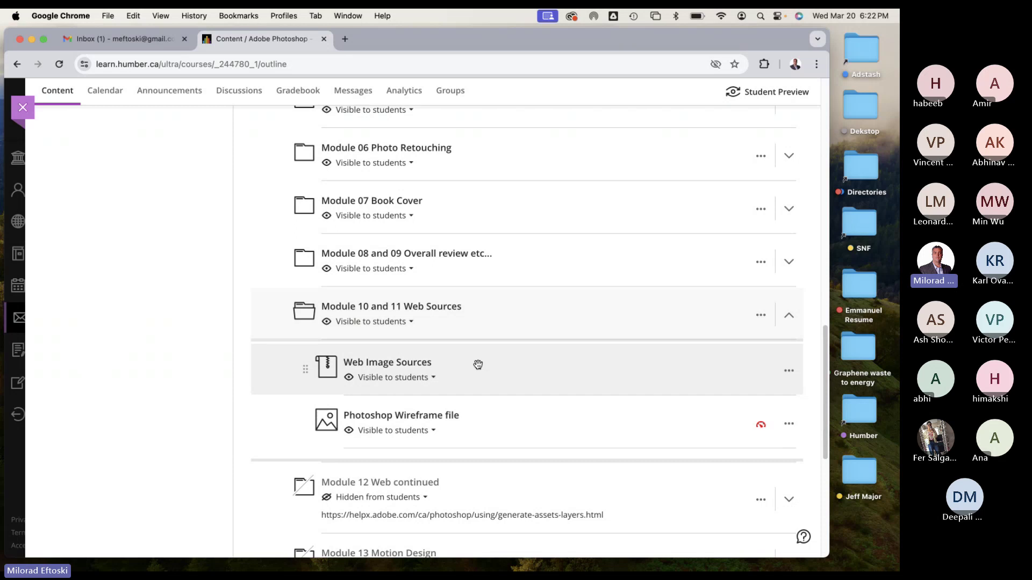
pyautogui.scroll(-5, 526, 403)
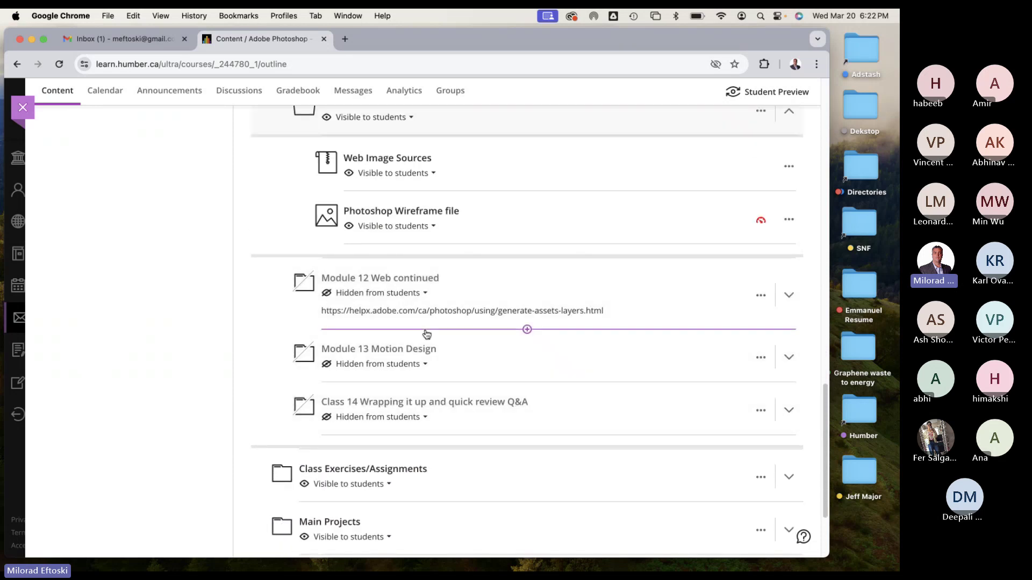
pyautogui.moveTo(490, 405); pyautogui.dragTo(488, 388)
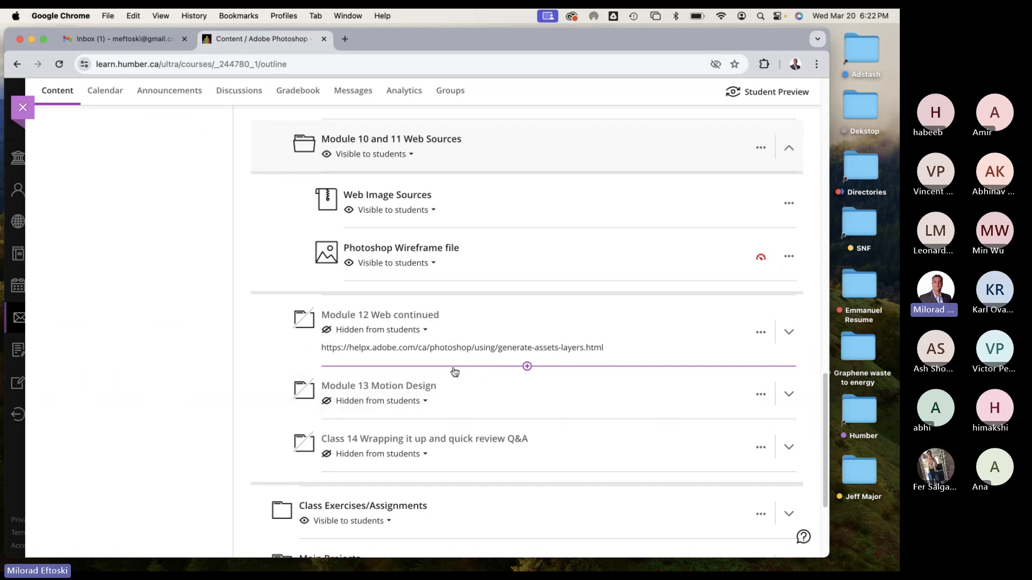
pyautogui.scroll(3, 454, 372)
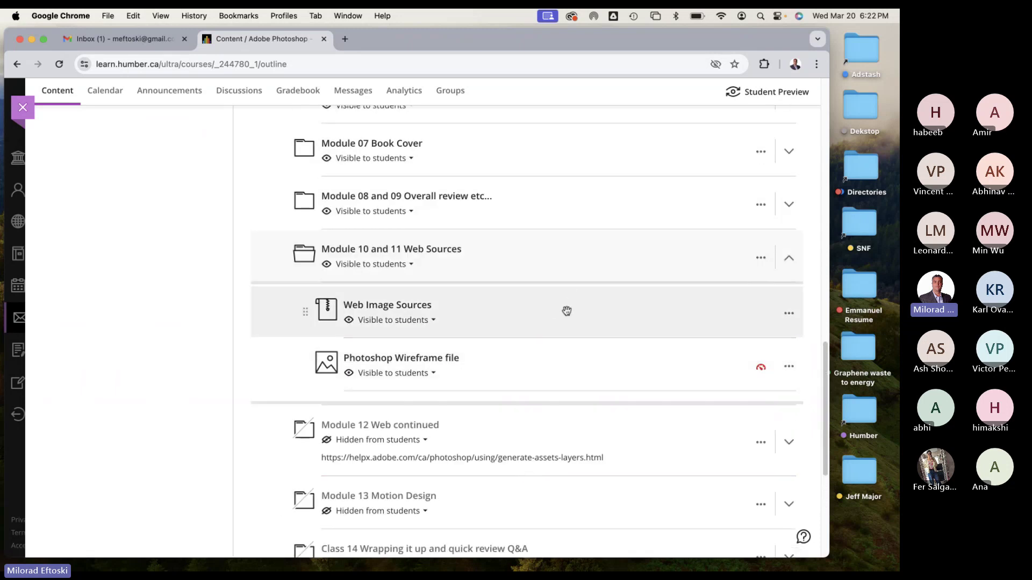
pyautogui.scroll(-1, 566, 311)
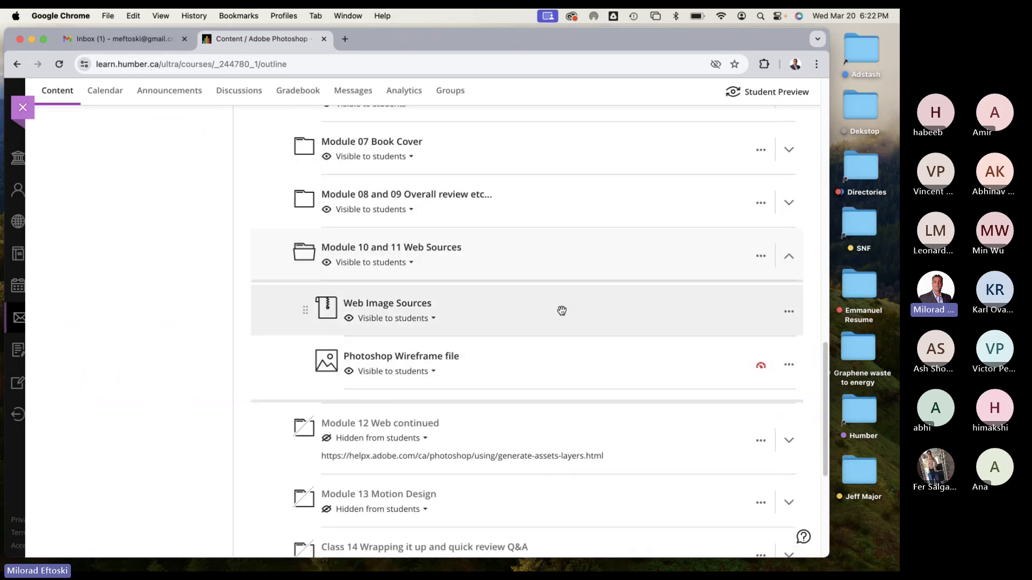
# Download the Web Image Sources archive from Module 10 and 11 and save it to the Desktop as image sources.
pyautogui.click(402, 309)
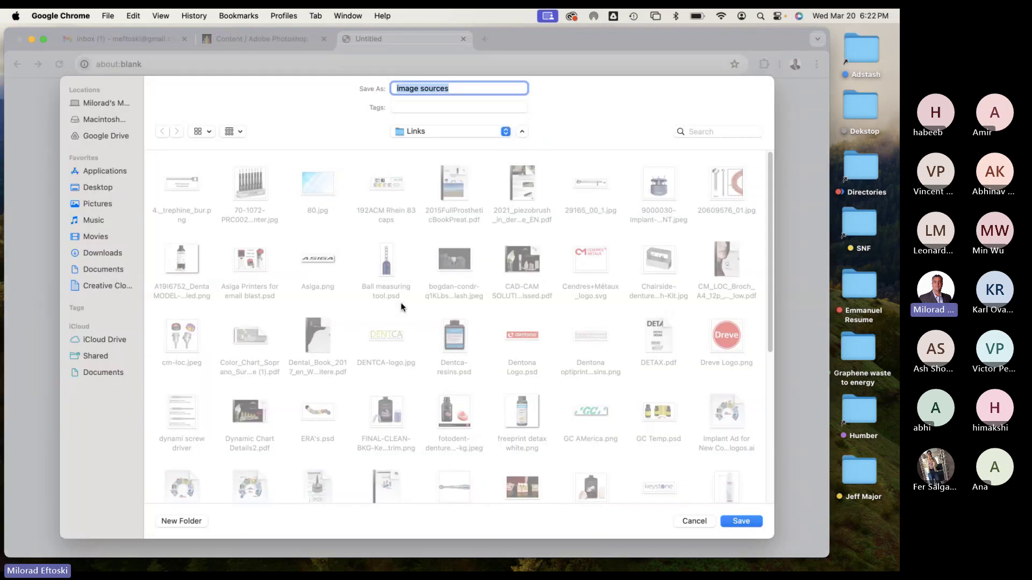
pyautogui.press('super+shift+d')
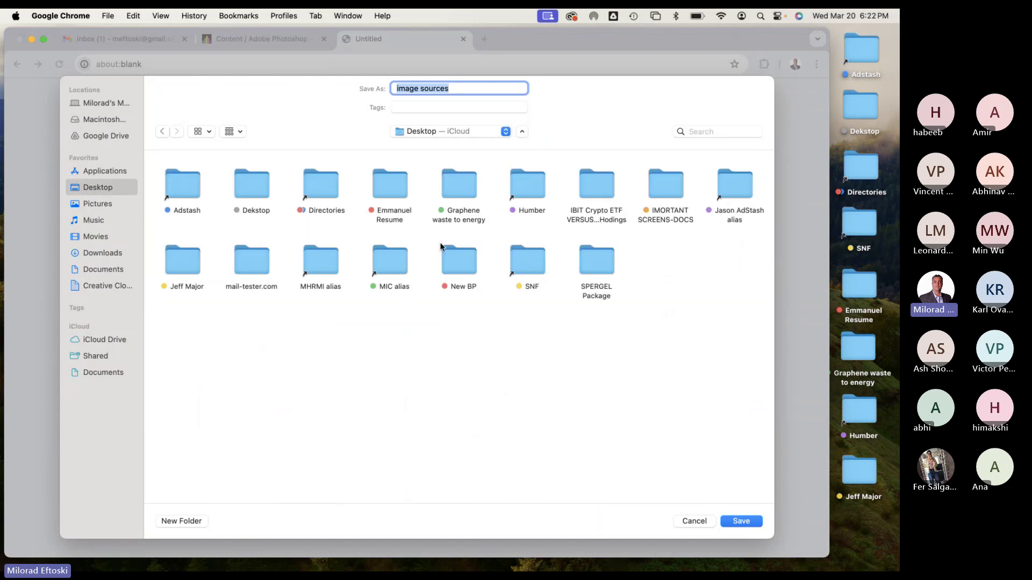
pyautogui.click(741, 521)
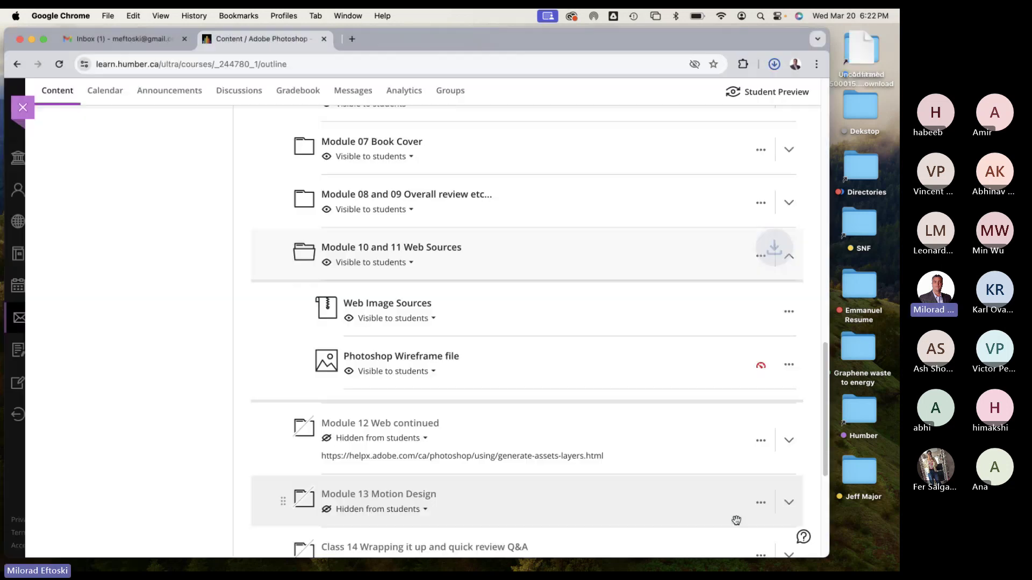
# Download the Photoshop Wireframe file to the Desktop as Website Wireframe eg-1, collapse Module 10 and 11, and minimize the browser window.
pyautogui.click(412, 357)
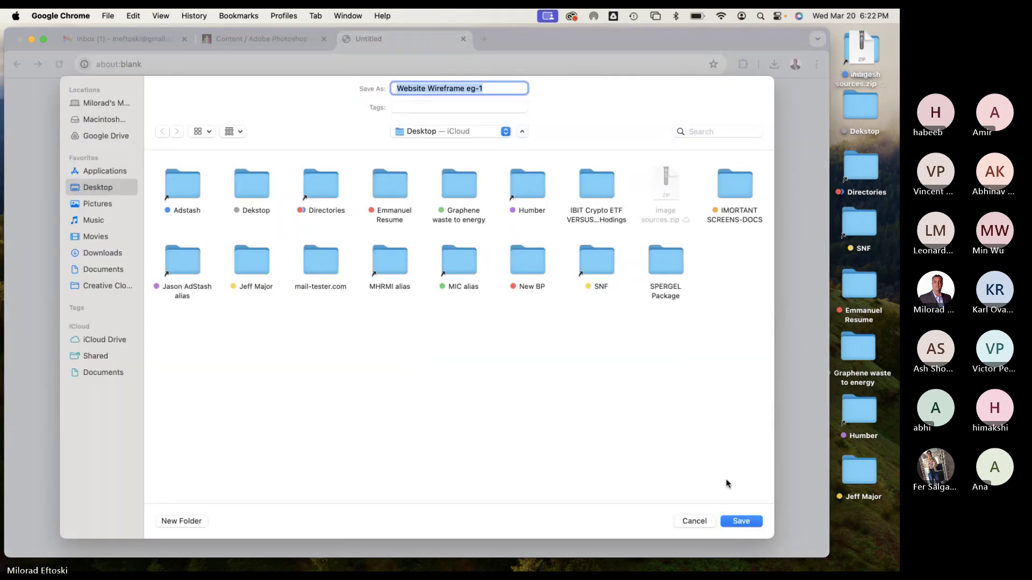
pyautogui.click(742, 521)
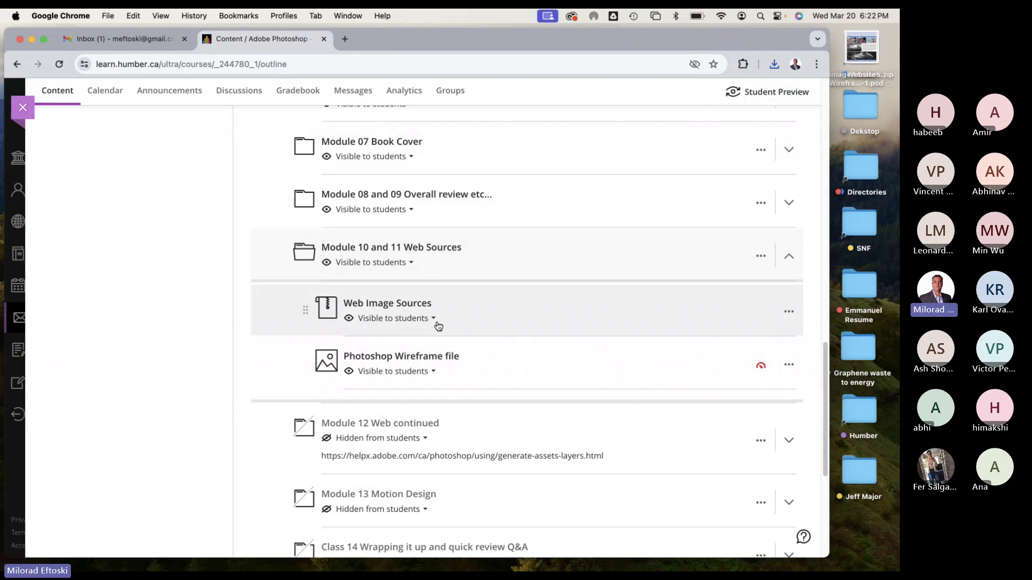
pyautogui.click(518, 263)
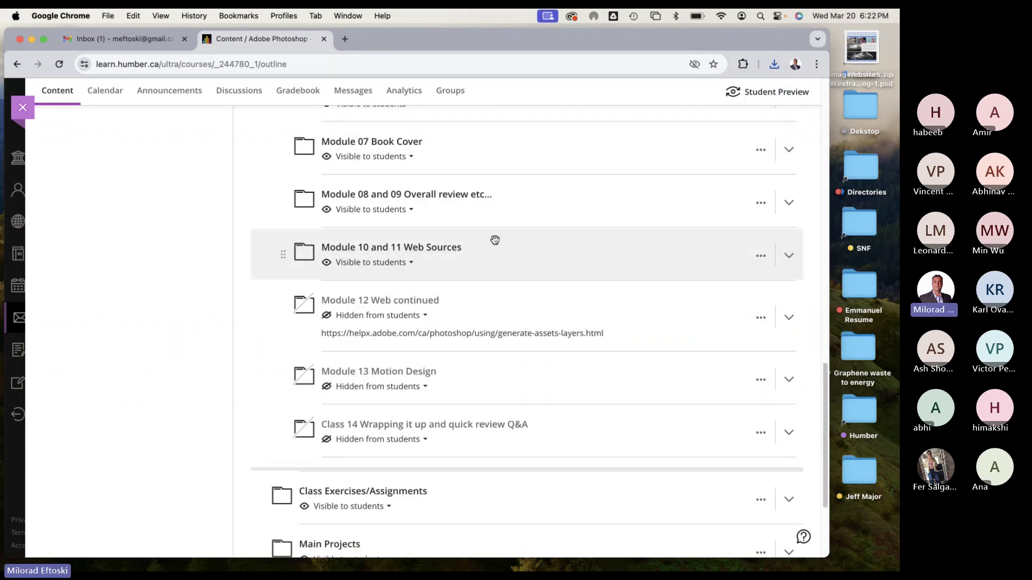
pyautogui.click(31, 42)
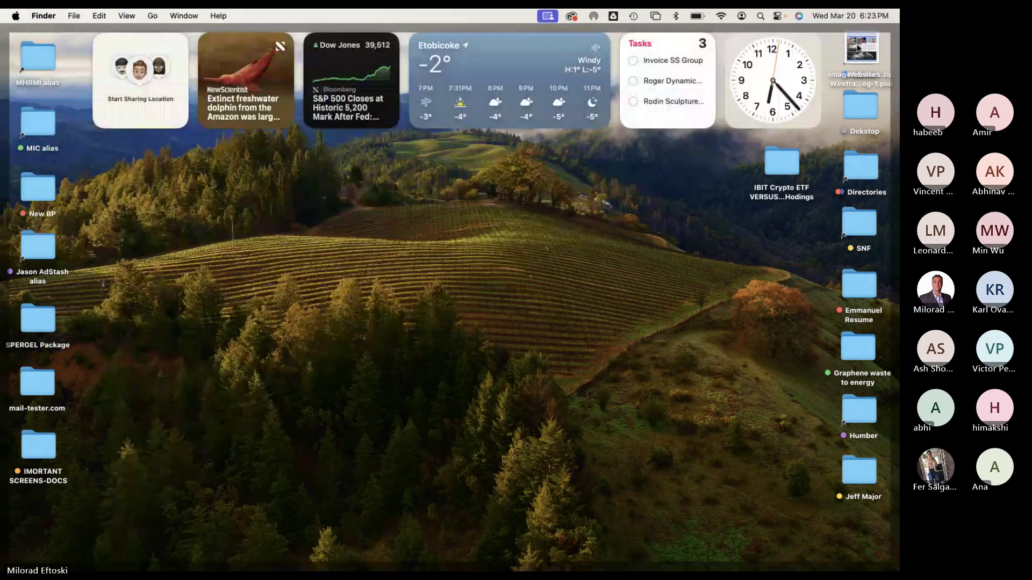
# Arrange image sources.zip and Website Wireframe eg-1.psd in a column below the IBIT Crypto ETF folder on the desktop.
pyautogui.moveTo(859, 47); pyautogui.dragTo(705, 231)
pyautogui.moveTo(861, 50); pyautogui.dragTo(784, 249)
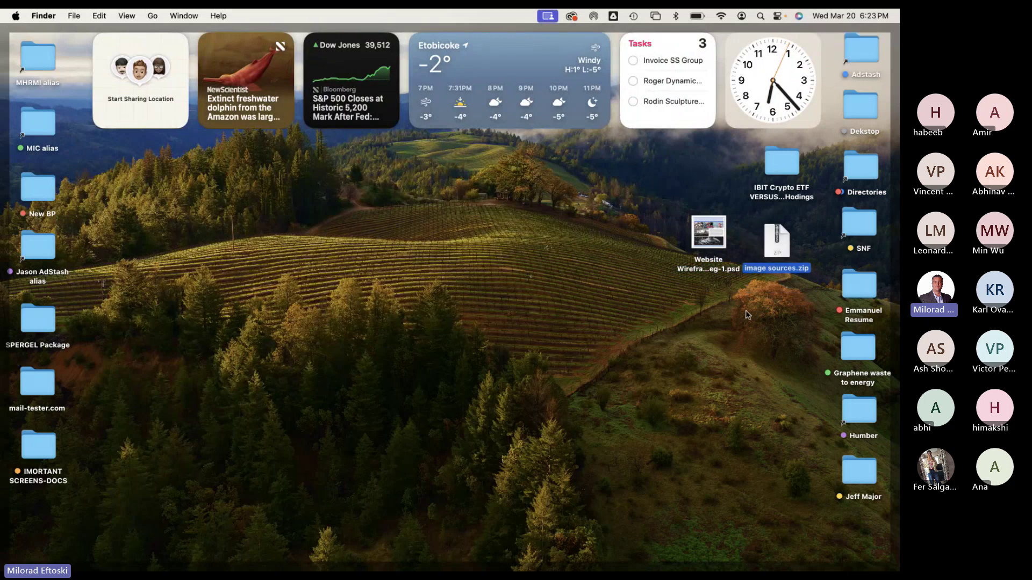
pyautogui.moveTo(709, 234); pyautogui.dragTo(777, 321)
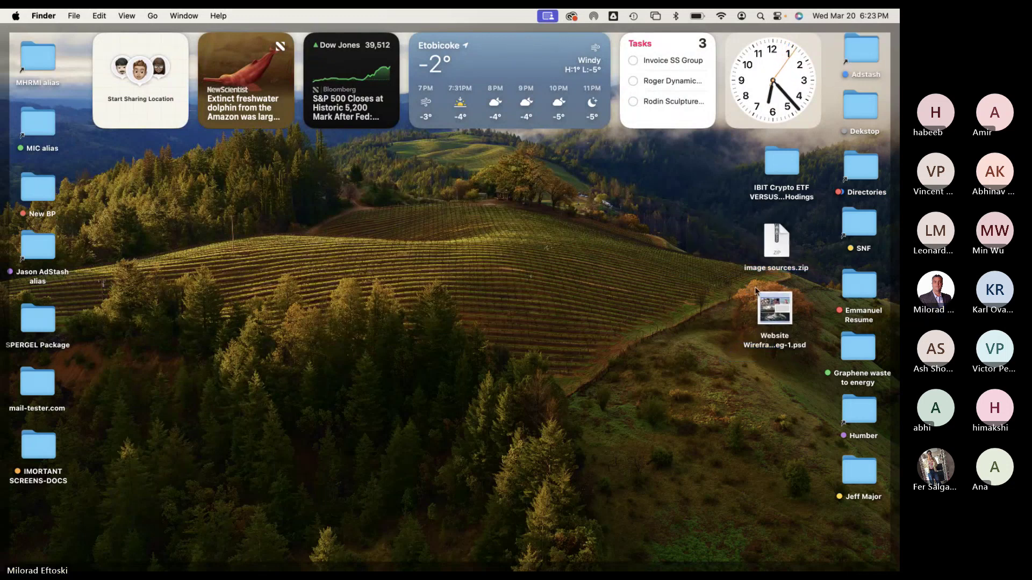
pyautogui.click(777, 262)
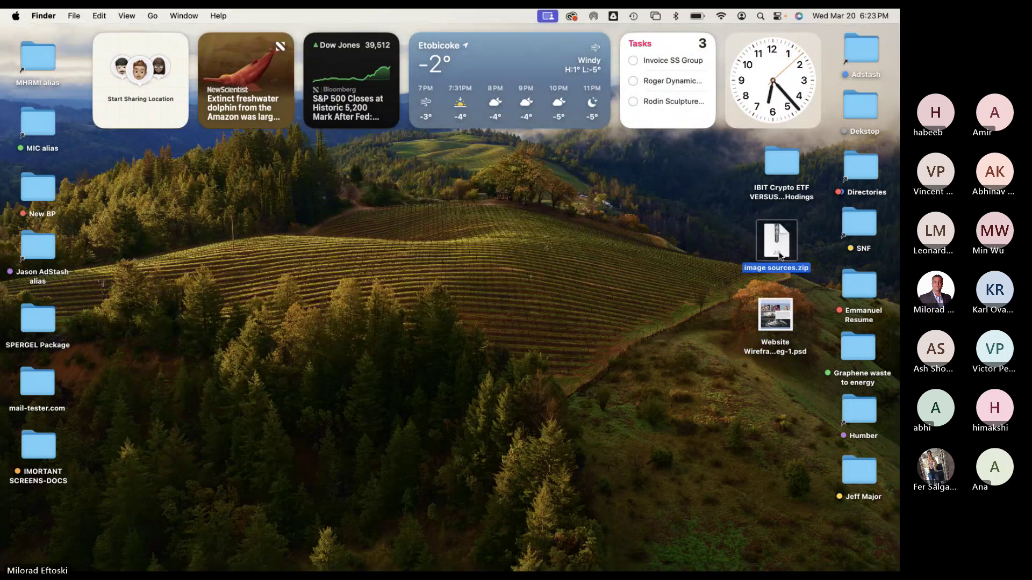
# Preview Website Wireframe eg-1.psd with Quick Look, look over the web page layout, and close the preview.
pyautogui.moveTo(774, 314); pyautogui.dragTo(776, 307)
pyautogui.press('space')
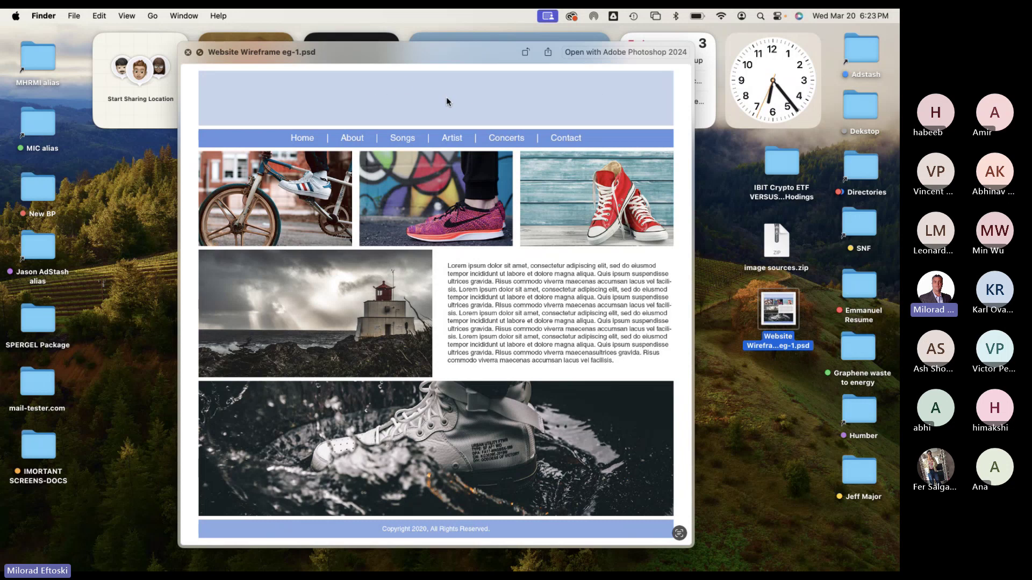
pyautogui.moveTo(399, 53)
pyautogui.mouseDown()
pyautogui.moveTo(329, 58)
pyautogui.moveTo(404, 66)
pyautogui.moveTo(398, 59)
pyautogui.mouseUp()
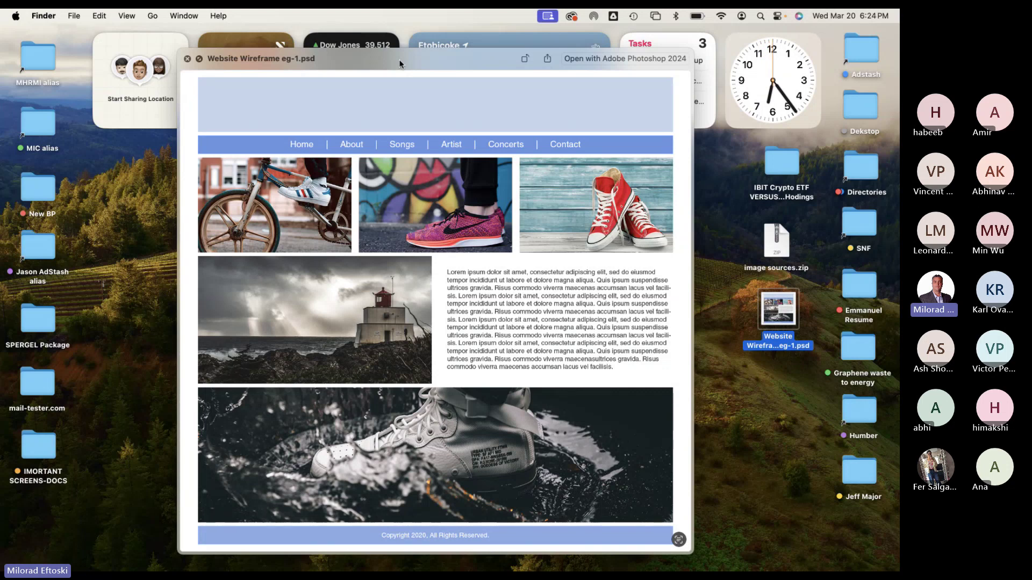
pyautogui.press('space')
# Extract image sources.zip on the desktop.
pyautogui.click(774, 243)
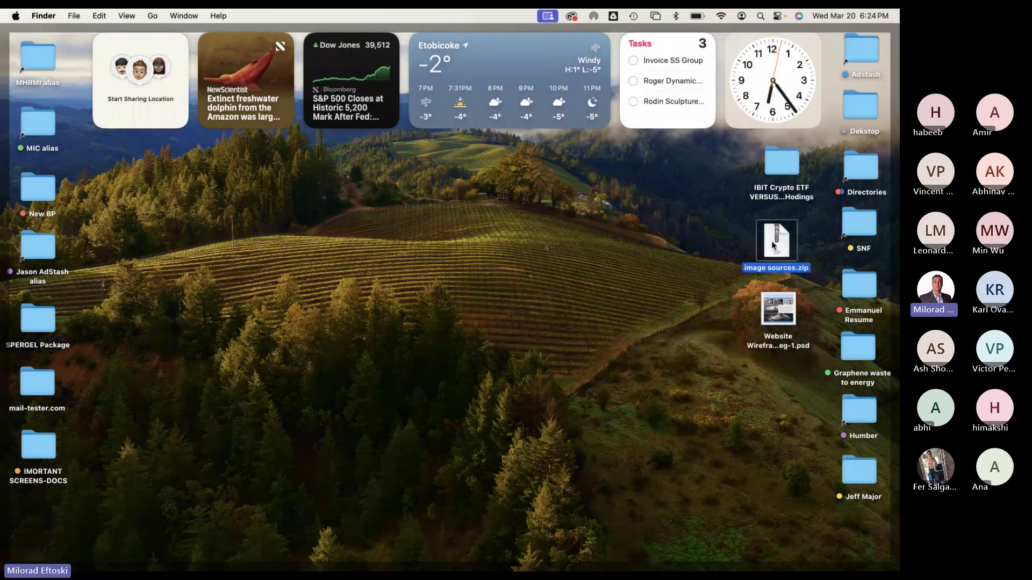
pyautogui.doubleClick(774, 243)
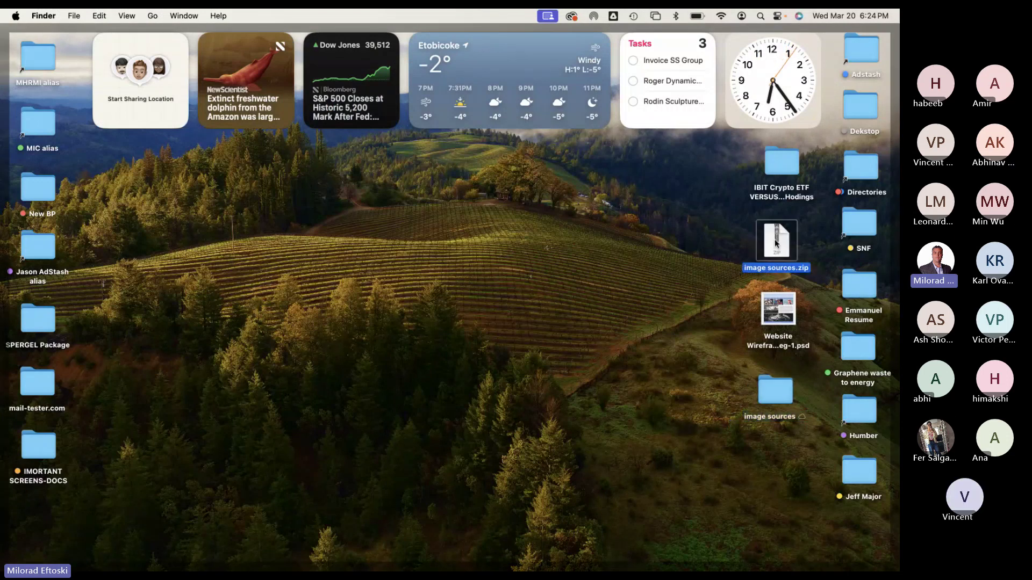
pyautogui.click(767, 274)
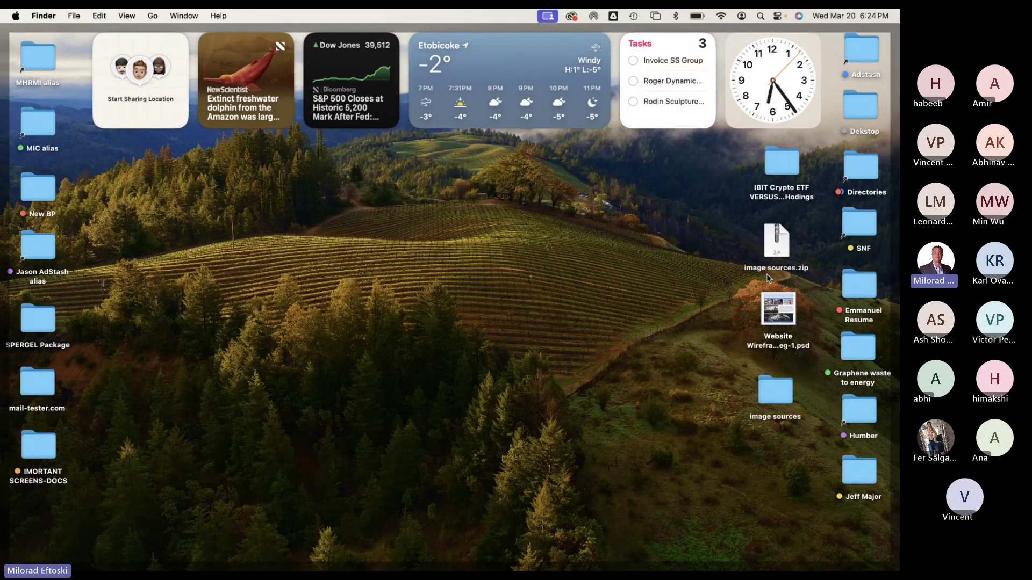
# Move image sources.zip to the Trash and shift the wireframe PSD and the image sources folder up into the freed space.
pyautogui.click(774, 247)
pyautogui.press('super+BackSpace')
pyautogui.moveTo(774, 311); pyautogui.dragTo(779, 252)
pyautogui.moveTo(770, 387); pyautogui.dragTo(777, 324)
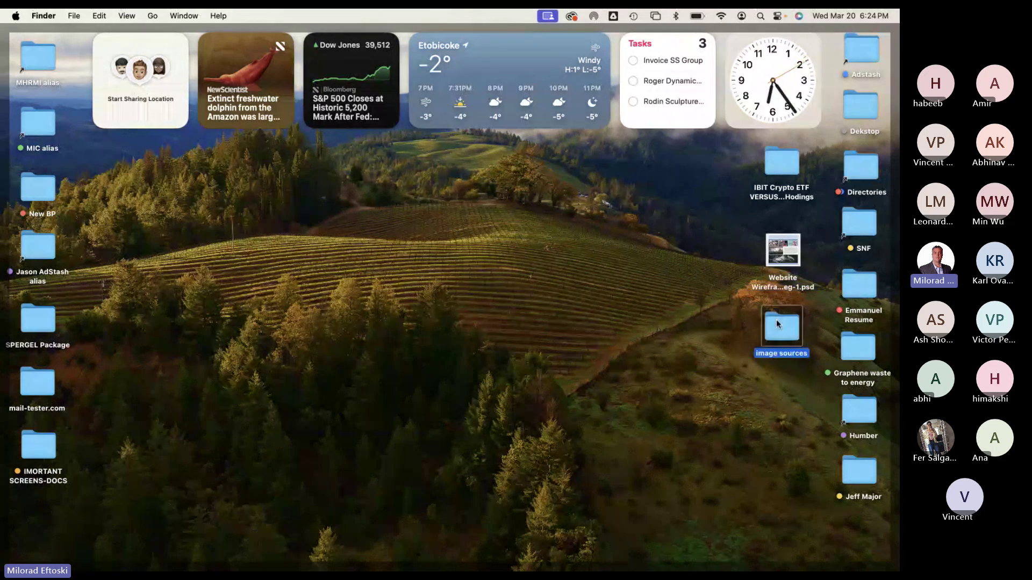
# Open the image sources folder and enlarge its window to show all the images.
pyautogui.doubleClick(776, 319)
pyautogui.moveTo(408, 96); pyautogui.dragTo(320, 76)
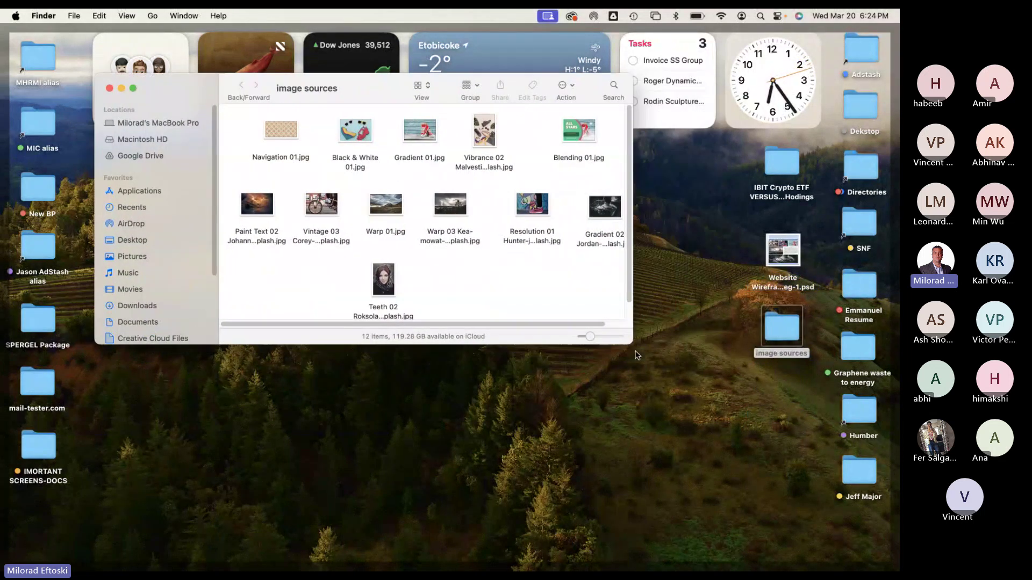
pyautogui.moveTo(631, 346); pyautogui.dragTo(738, 437)
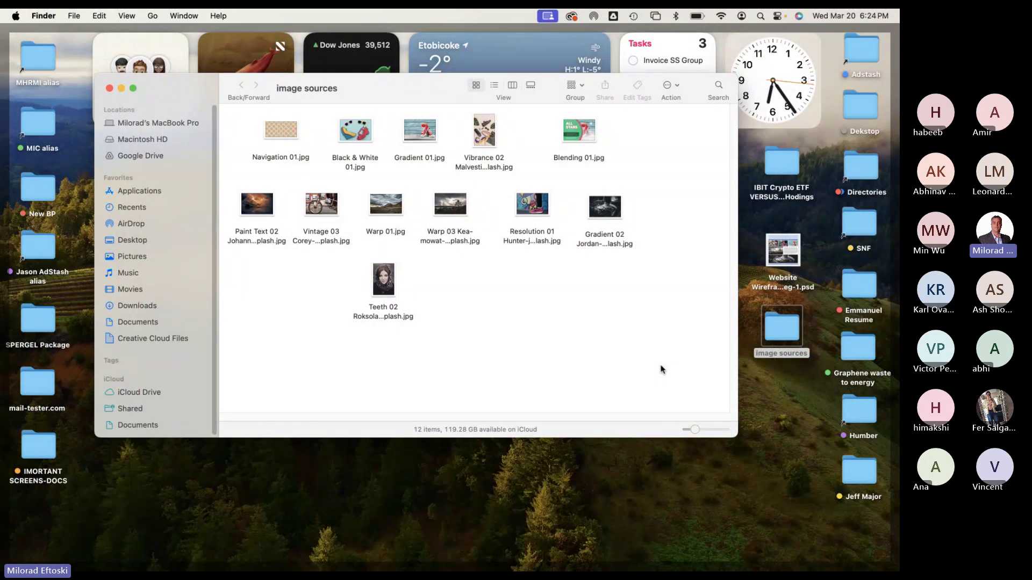
pyautogui.moveTo(734, 435); pyautogui.dragTo(734, 489)
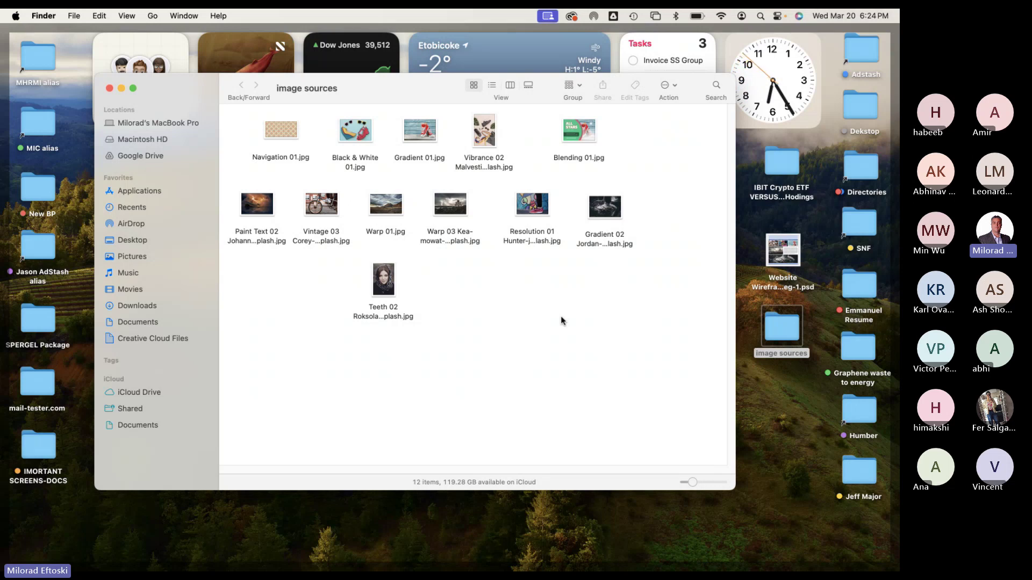
# Move the Blending 01.jpg icon closer to Vibrance 02 and leave all images deselected.
pyautogui.moveTo(576, 132); pyautogui.dragTo(559, 132)
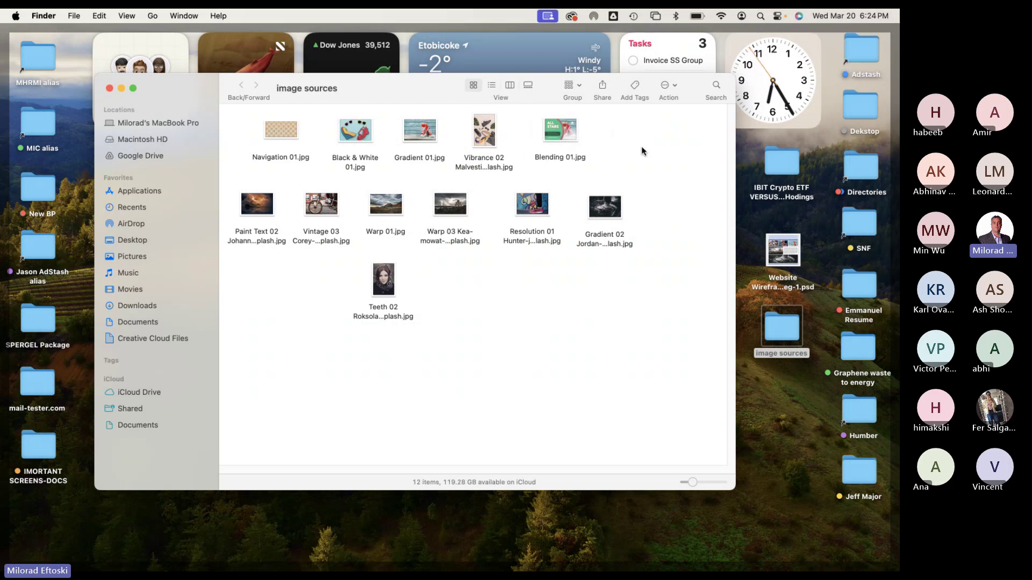
pyautogui.click(643, 151)
pyautogui.moveTo(233, 124); pyautogui.dragTo(654, 380)
pyautogui.click(644, 375)
# Preview Navigation 01, Black & White 01 and Gradient 01 one after another with Quick Look.
pyautogui.click(286, 128)
pyautogui.press('space')
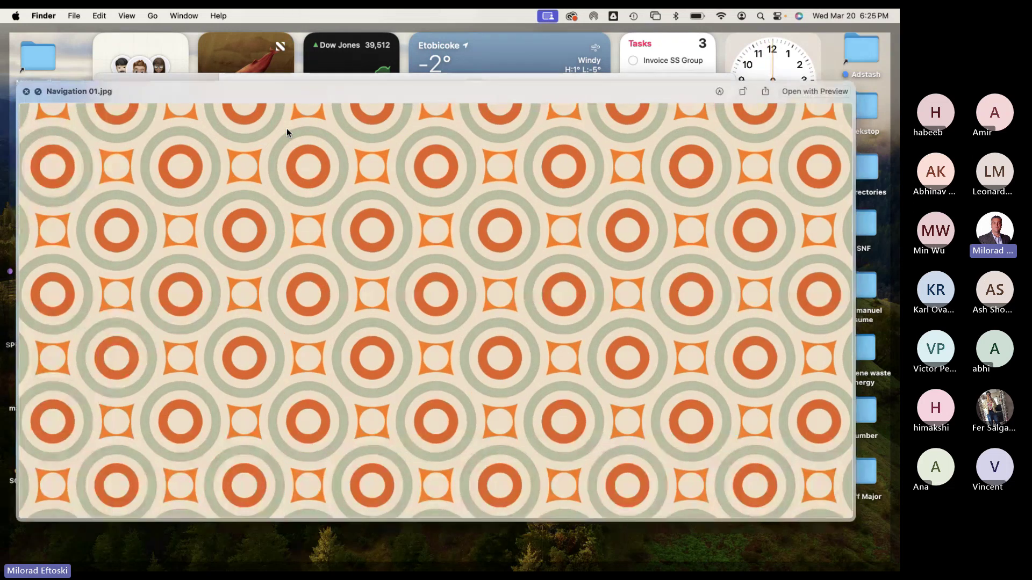
pyautogui.press('space')
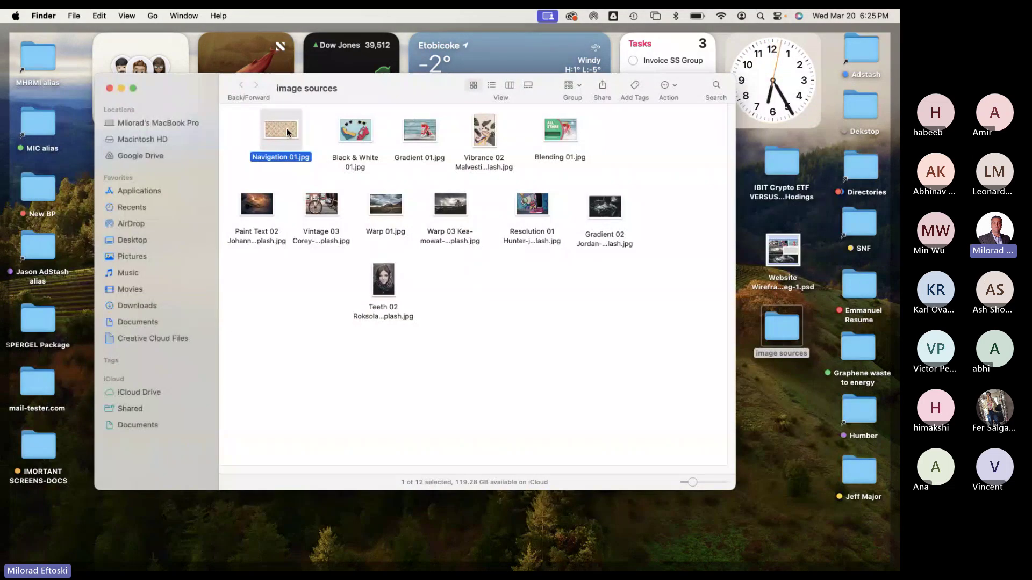
pyautogui.press('Right')
pyautogui.press('space')
pyautogui.press('space')
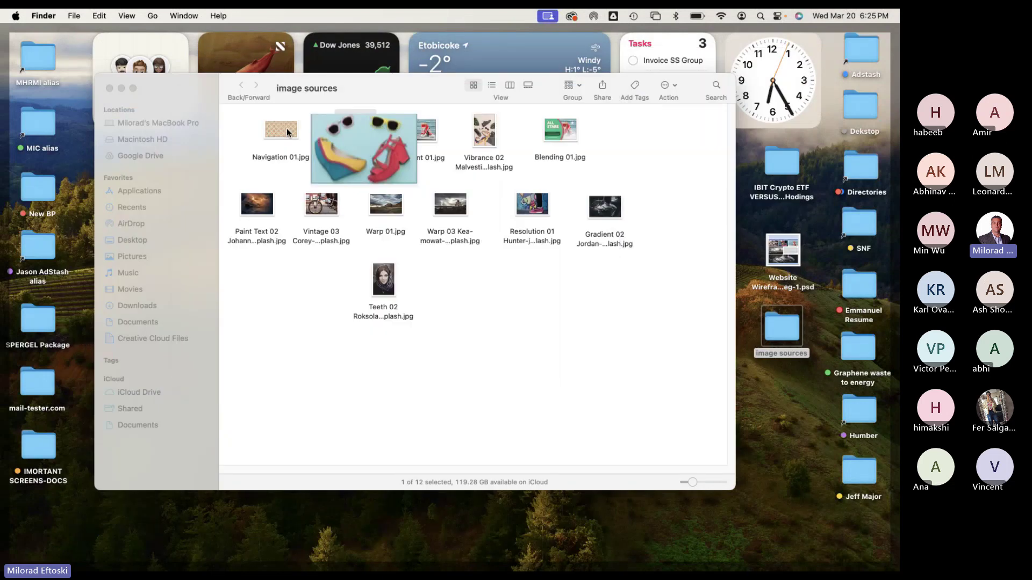
pyautogui.press('space')
pyautogui.press('space')
pyautogui.press('Right')
pyautogui.press('space')
pyautogui.press('space')
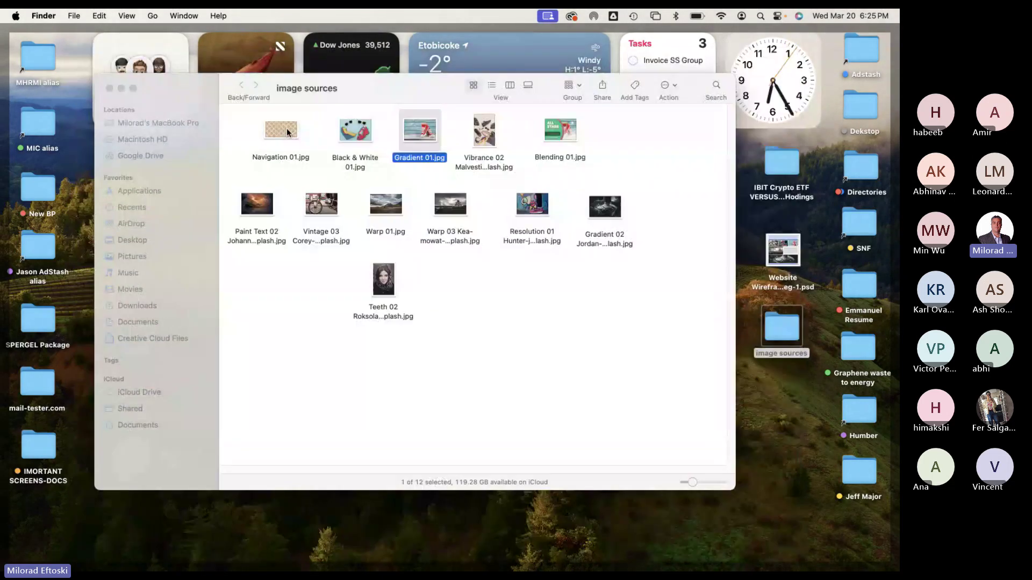
# Preview the Vibrance 02, Blending 01 and Gradient 02 images with Quick Look.
pyautogui.press('Right')
pyautogui.press('space')
pyautogui.press('space')
pyautogui.press('Right')
pyautogui.press('space')
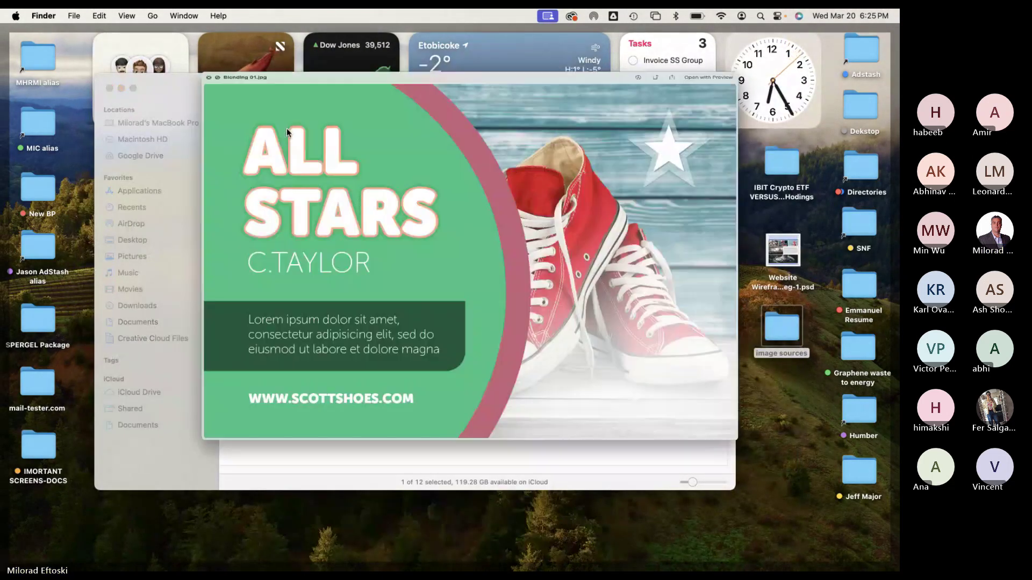
pyautogui.press('space')
pyautogui.press('space')
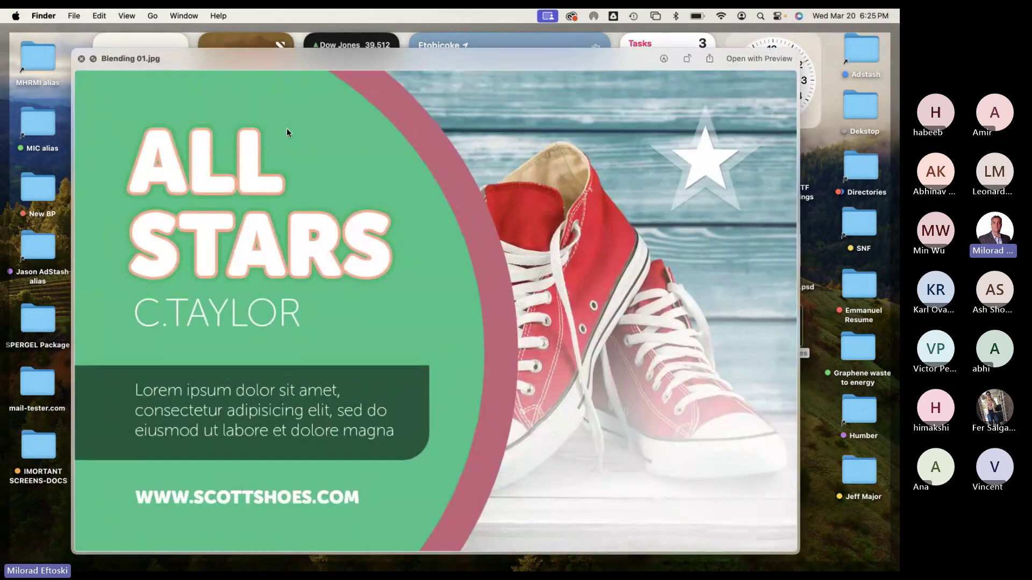
pyautogui.press('space')
pyautogui.press('Right')
pyautogui.press('space')
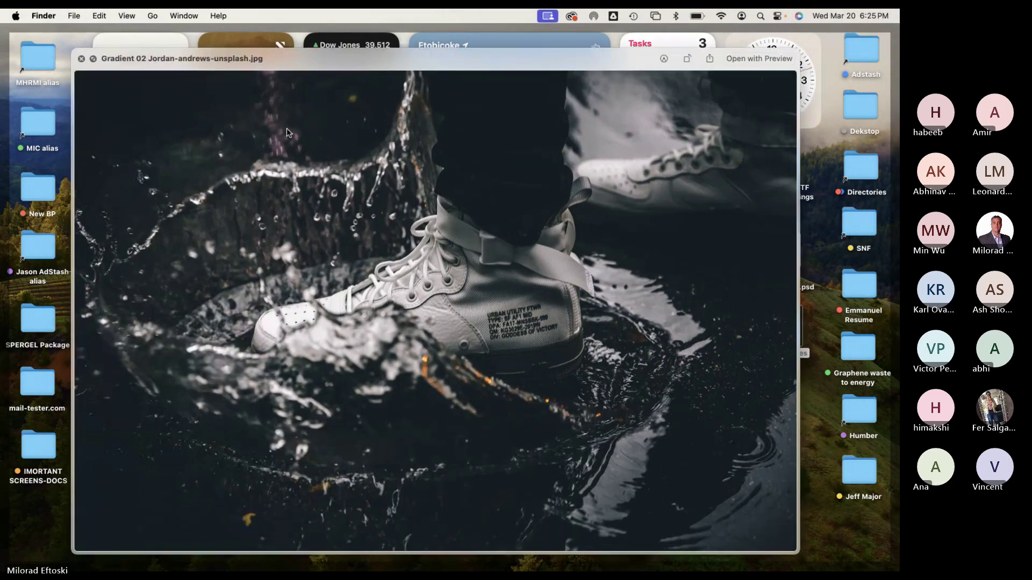
# Go back through the second row of images, previewing Resolution 01, Warp 03 and Warp 01.
pyautogui.press('Left')
pyautogui.press('space')
pyautogui.press('Left')
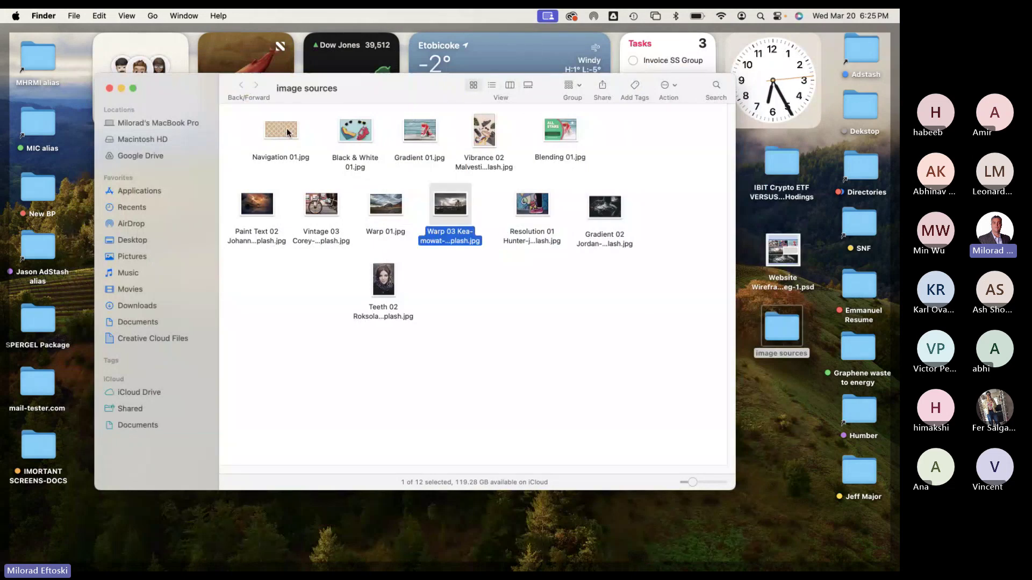
pyautogui.press('space')
pyautogui.press('space')
pyautogui.press('Left')
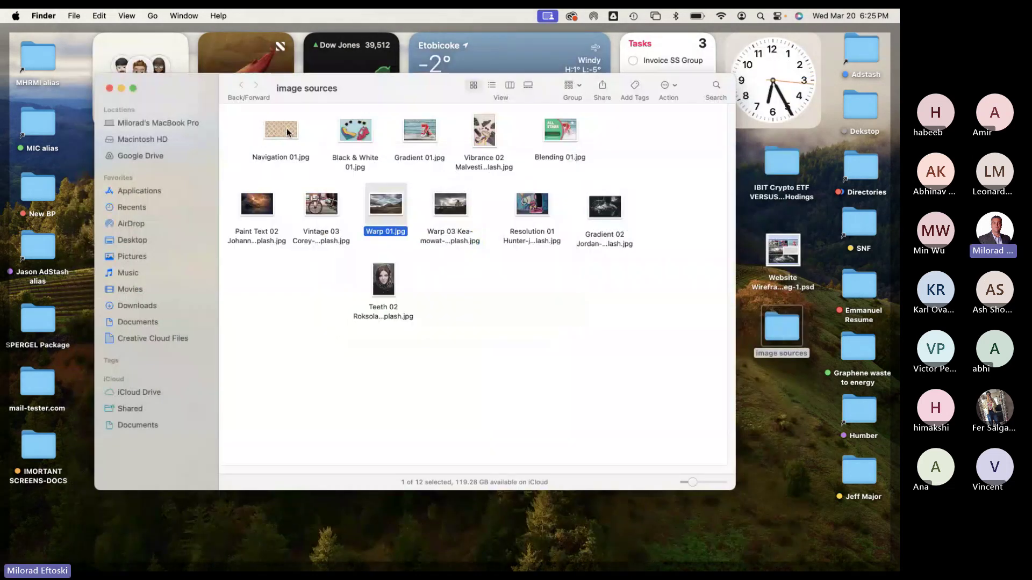
pyautogui.press('space')
pyautogui.press('space')
# Preview the Vintage 03, Paint Text 02 and Teeth 02 images with Quick Look.
pyautogui.press('Left')
pyautogui.press('space')
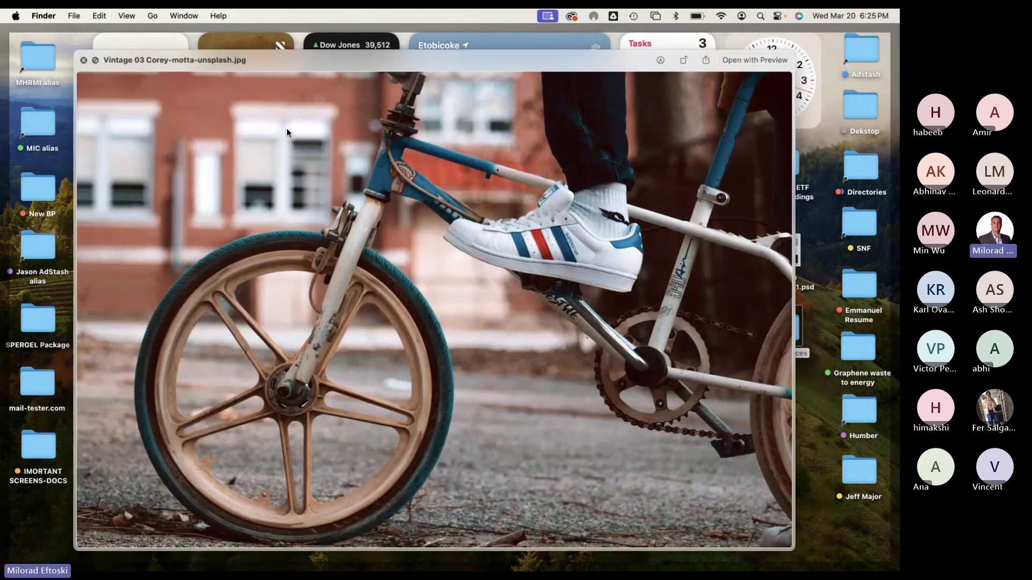
pyautogui.press('space')
pyautogui.press('Left')
pyautogui.press('space')
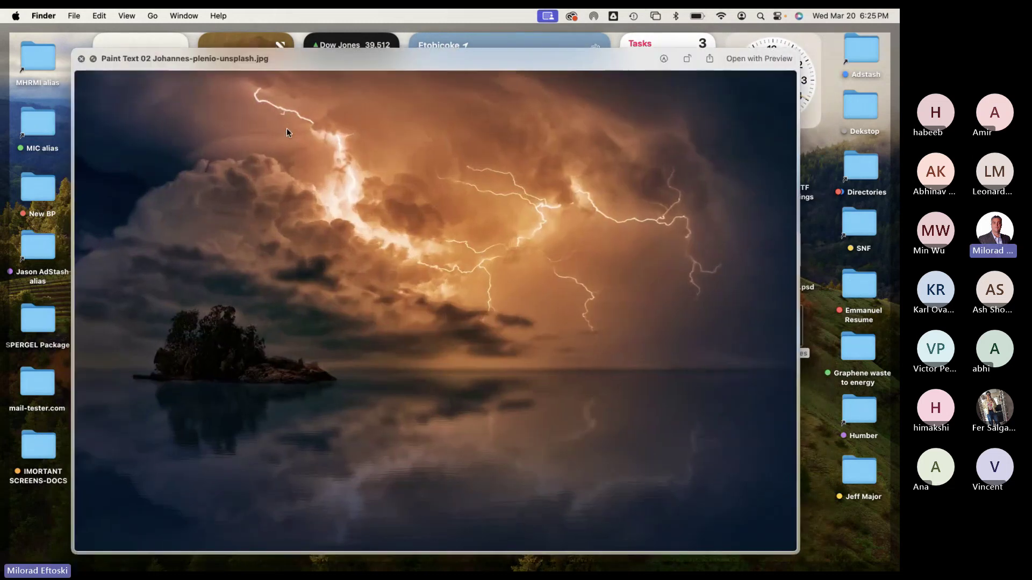
pyautogui.press('space')
pyautogui.press('Down')
pyautogui.press('space')
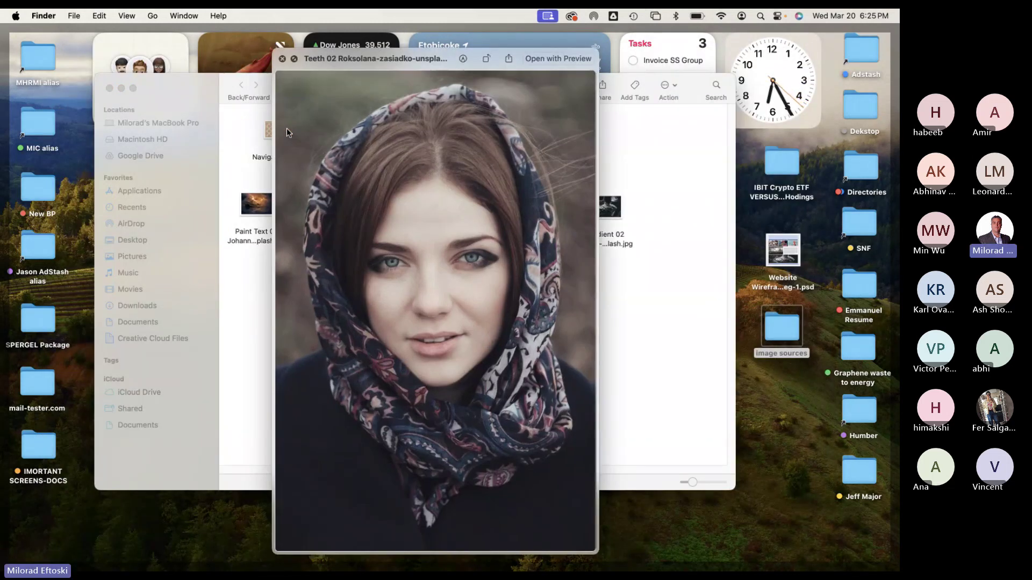
pyautogui.press('space')
# Select Black & White 01.jpg in the top row and shift the image sources window slightly.
pyautogui.press('Up')
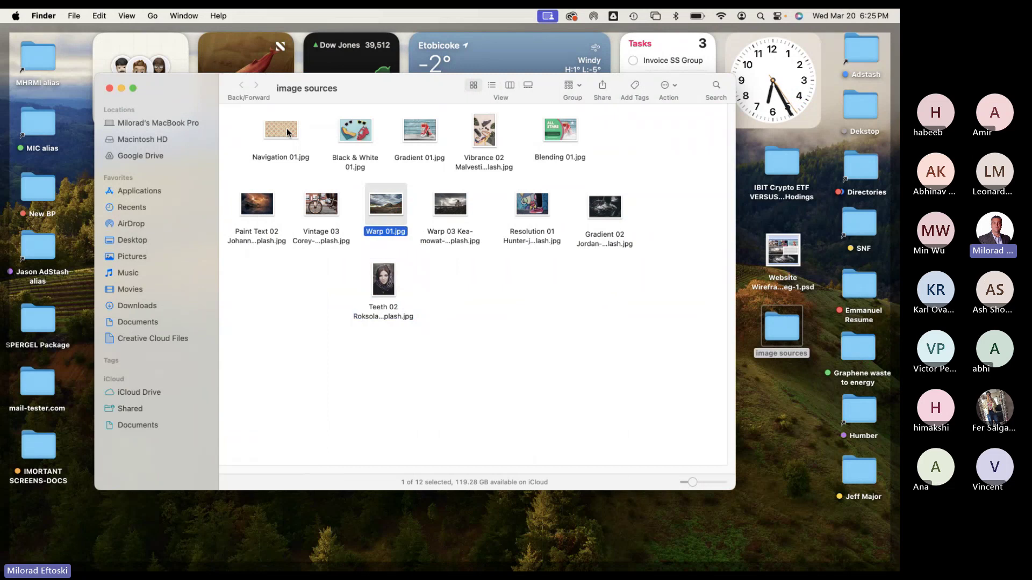
pyautogui.press('Up')
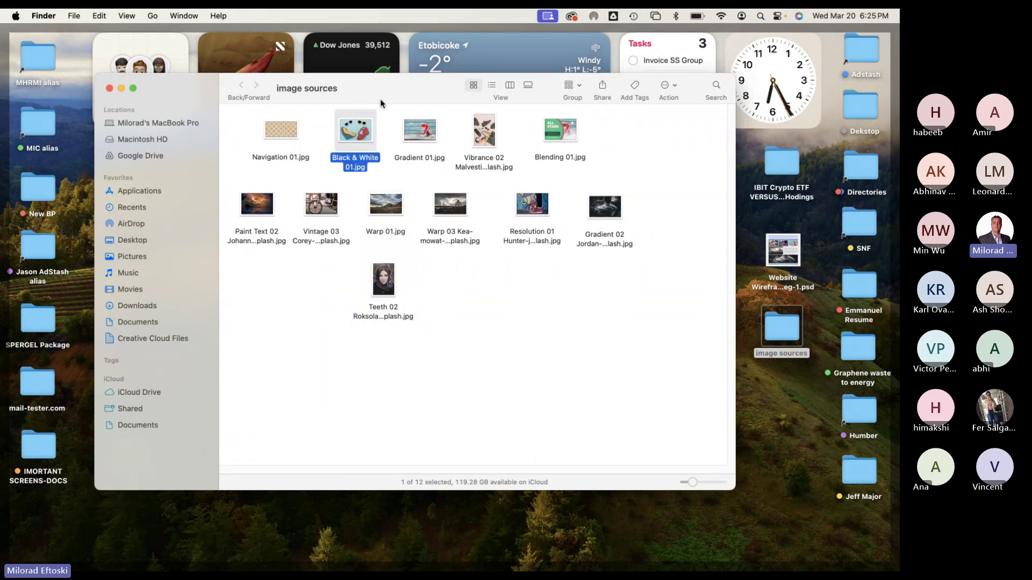
pyautogui.moveTo(377, 103); pyautogui.dragTo(372, 109)
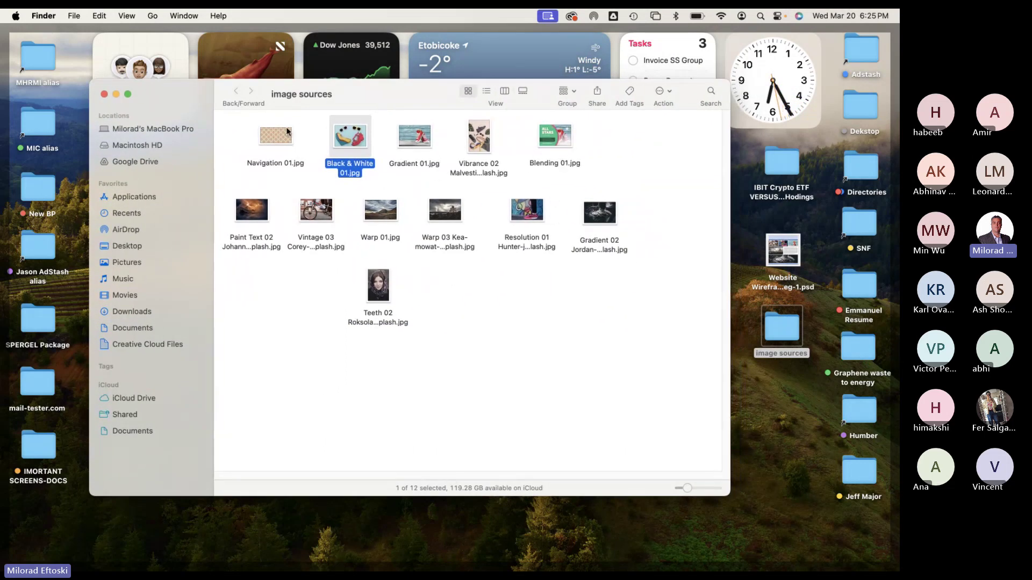
# Close the image sources window, switch to Chrome, search for amazon in a new tab and open the Amazon.ca home page.
pyautogui.click(104, 95)
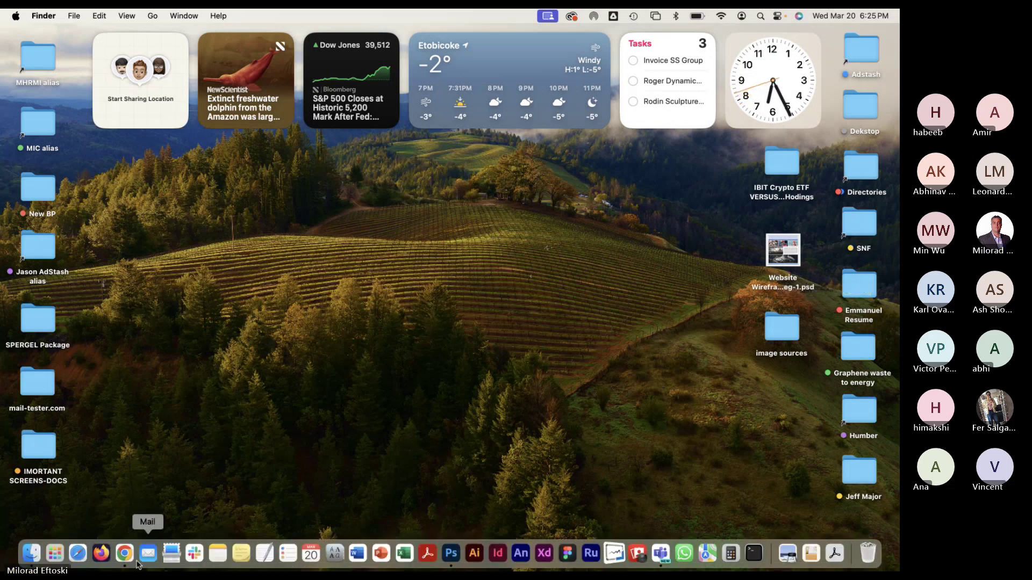
pyautogui.click(119, 557)
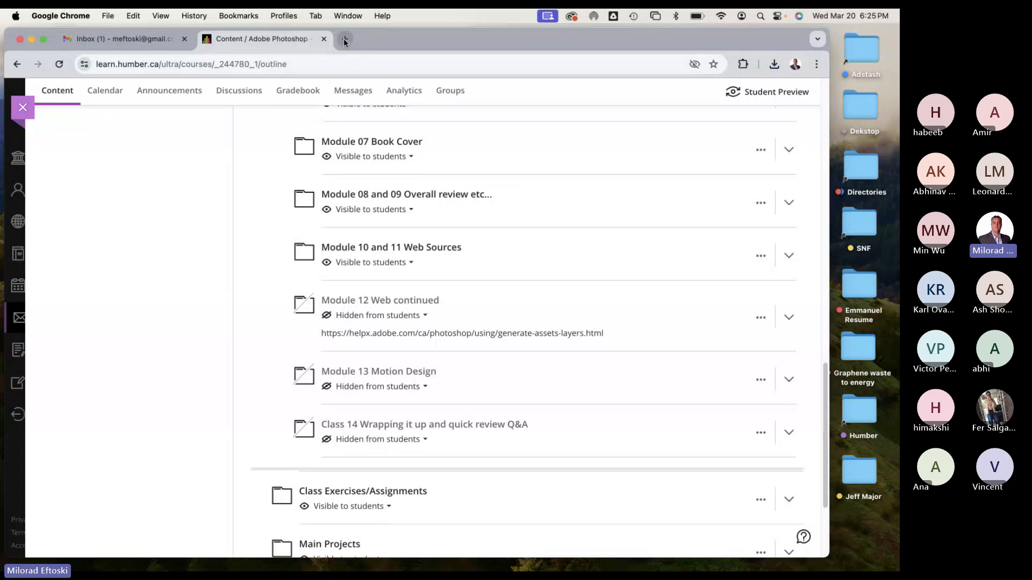
pyautogui.click(344, 39)
pyautogui.write('amazon.ca/sks-accessories/s?k=sks+accessories')
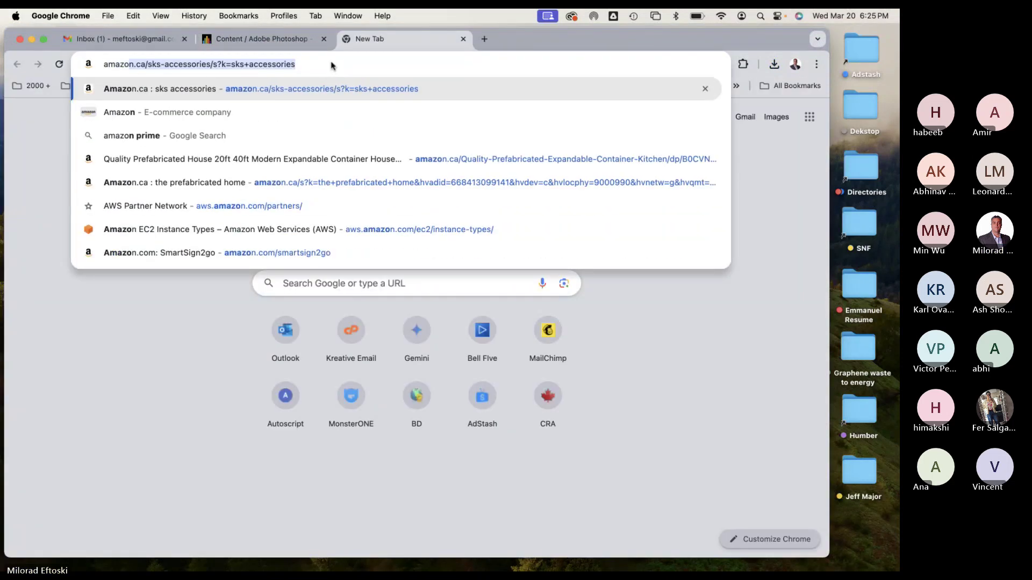
pyautogui.write('n')
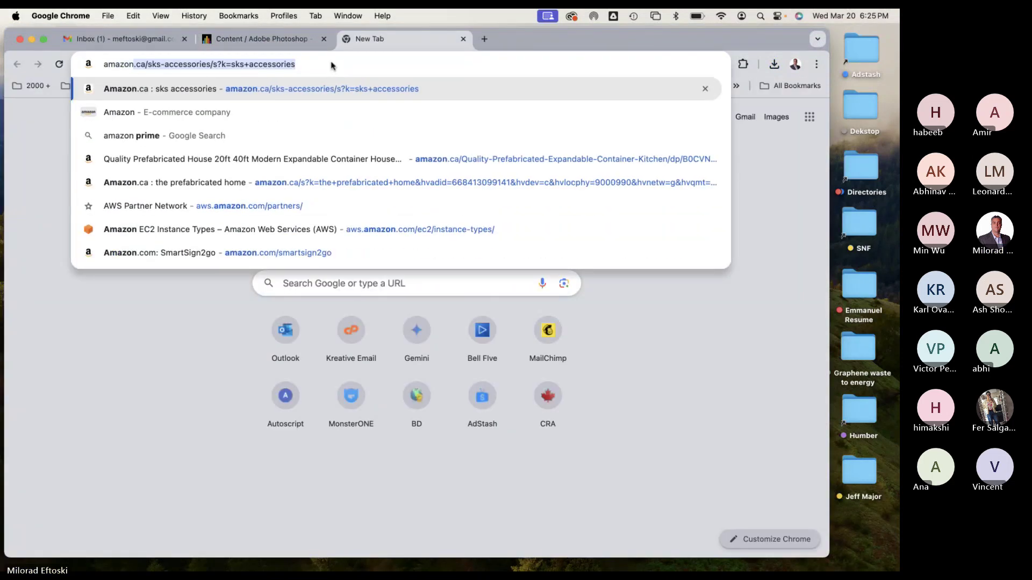
pyautogui.press('Delete')
pyautogui.press('Return')
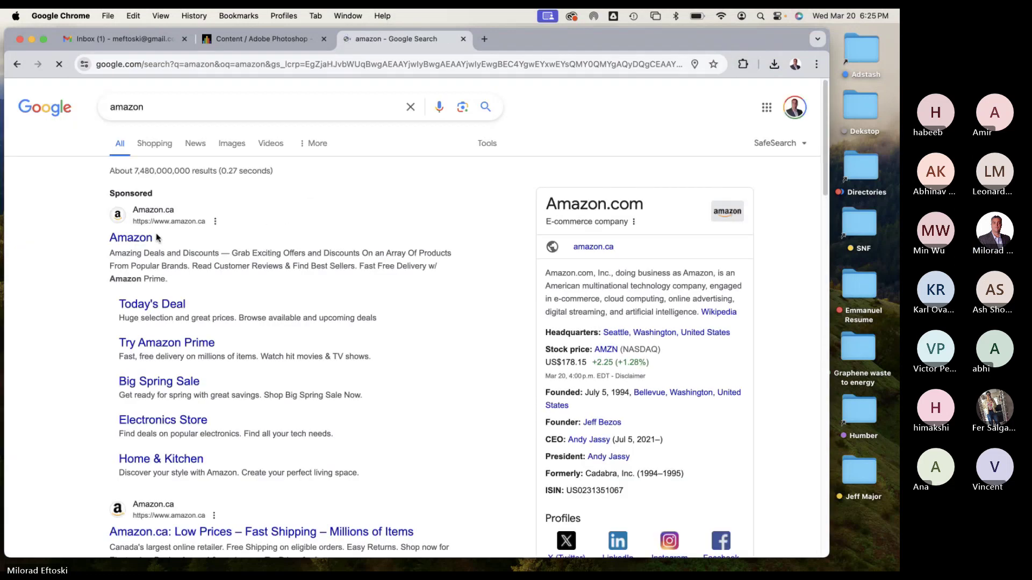
pyautogui.click(156, 237)
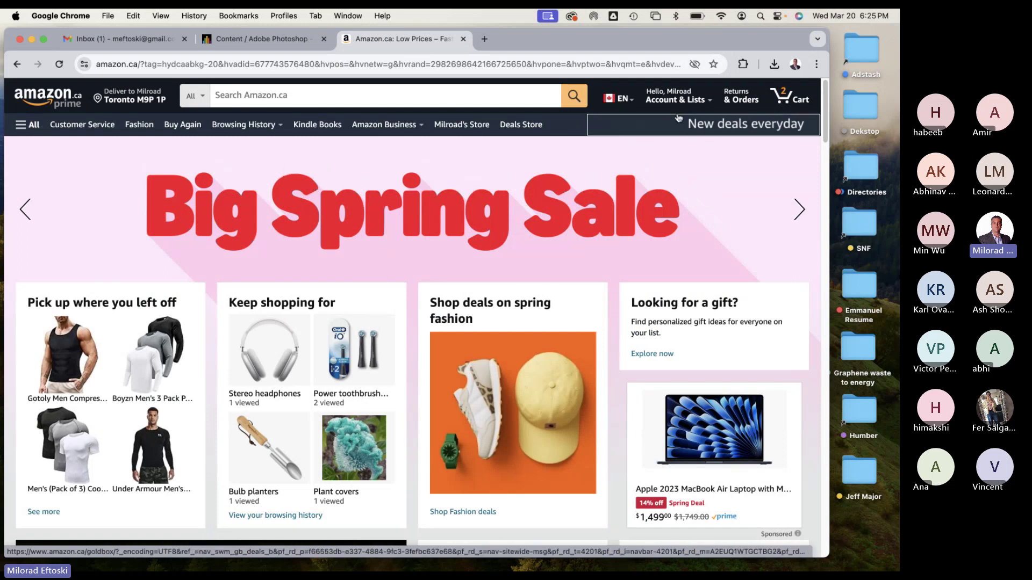
# Sign out of the Amazon account and reopen the Amazon.ca home page through a new search for amazon.
pyautogui.moveTo(676, 100)
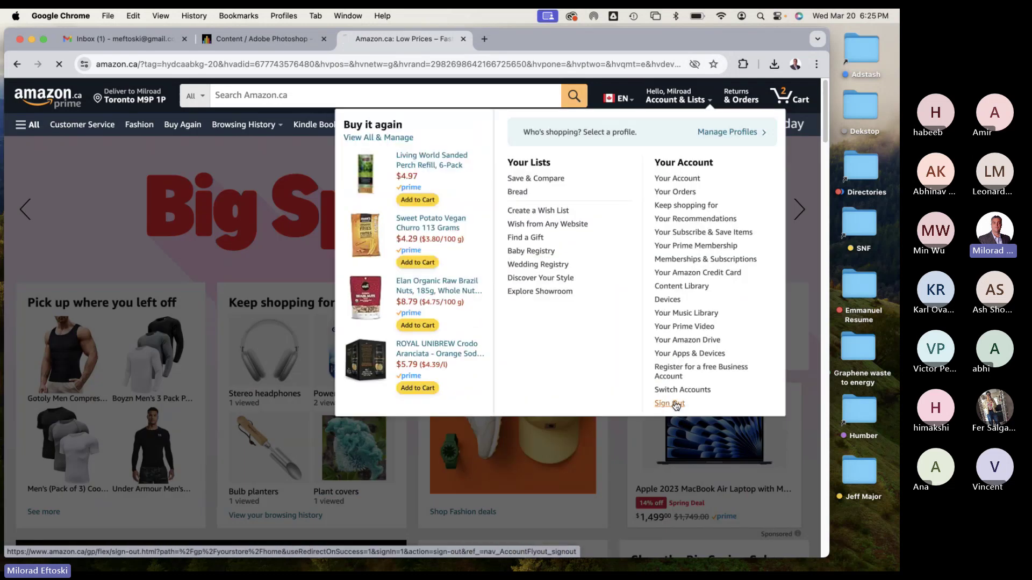
pyautogui.click(676, 404)
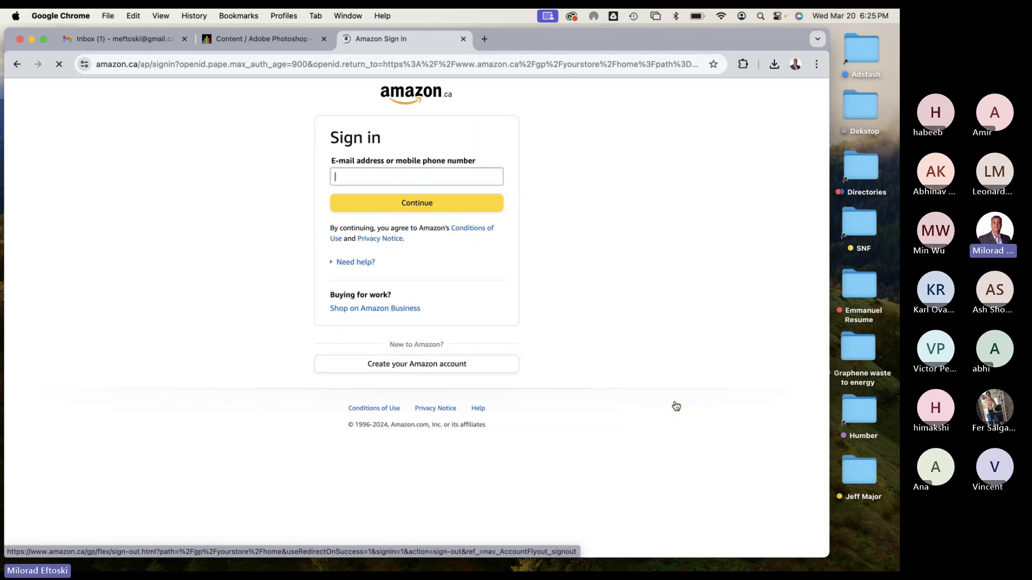
pyautogui.click(235, 63)
pyautogui.write('am')
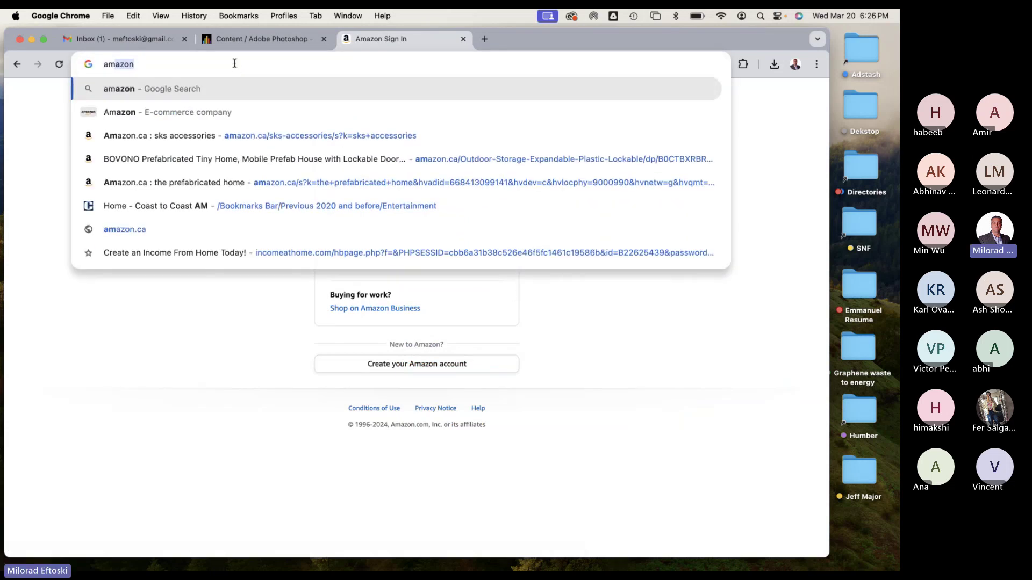
pyautogui.press('Return')
pyautogui.click(136, 237)
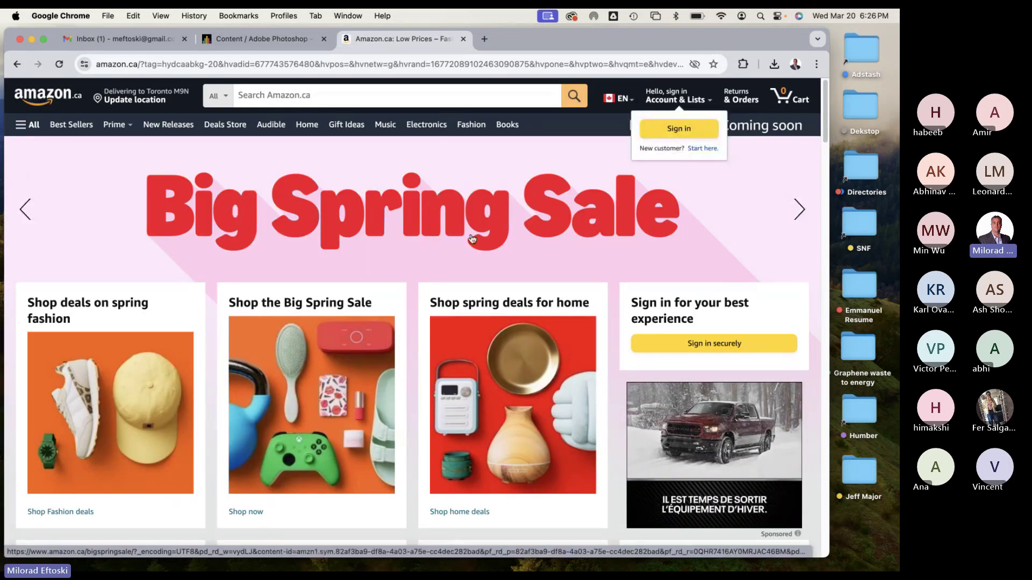
# Enlarge the browser window to the full screen width and look over the banner and card sections of the Amazon.ca home page.
pyautogui.scroll(-6, 483, 253)
pyautogui.scroll(6, 473, 269)
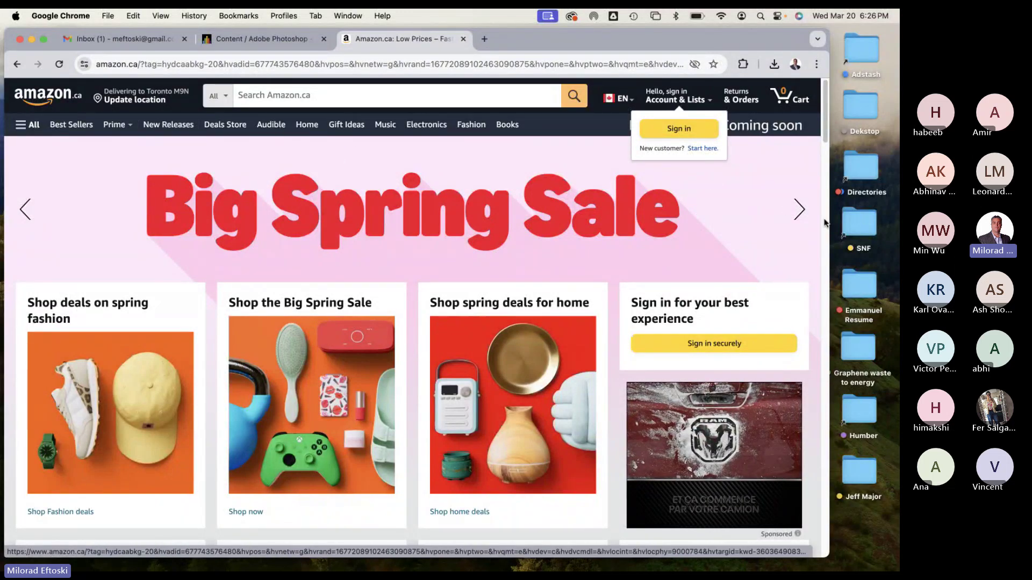
pyautogui.doubleClick(608, 33)
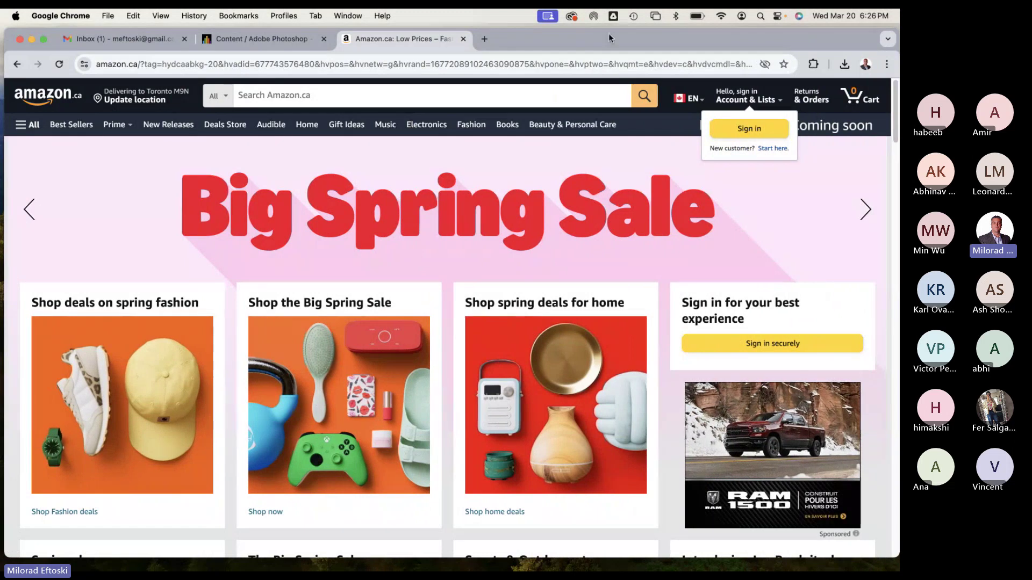
pyautogui.scroll(-5, 580, 210)
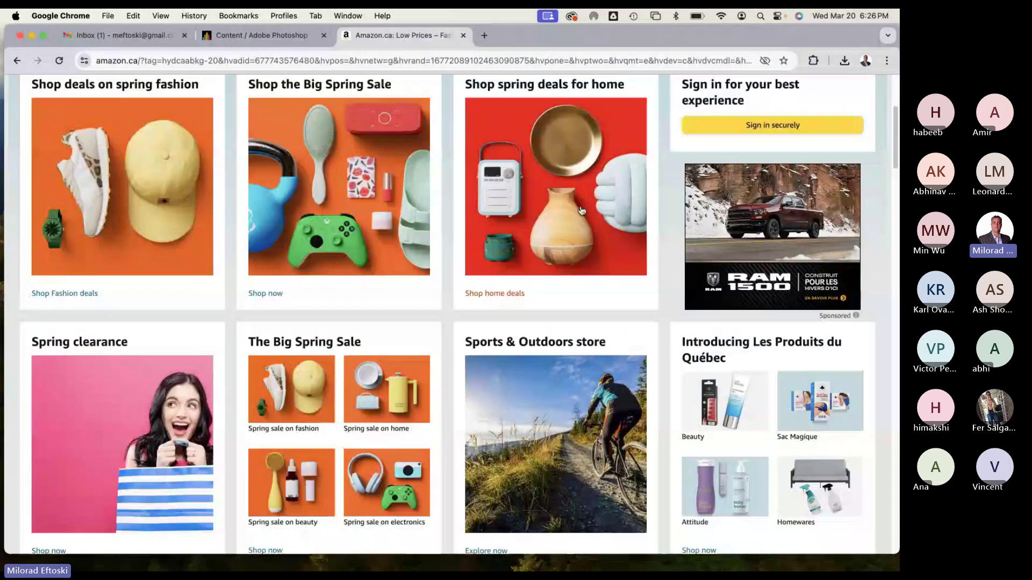
pyautogui.scroll(5, 581, 210)
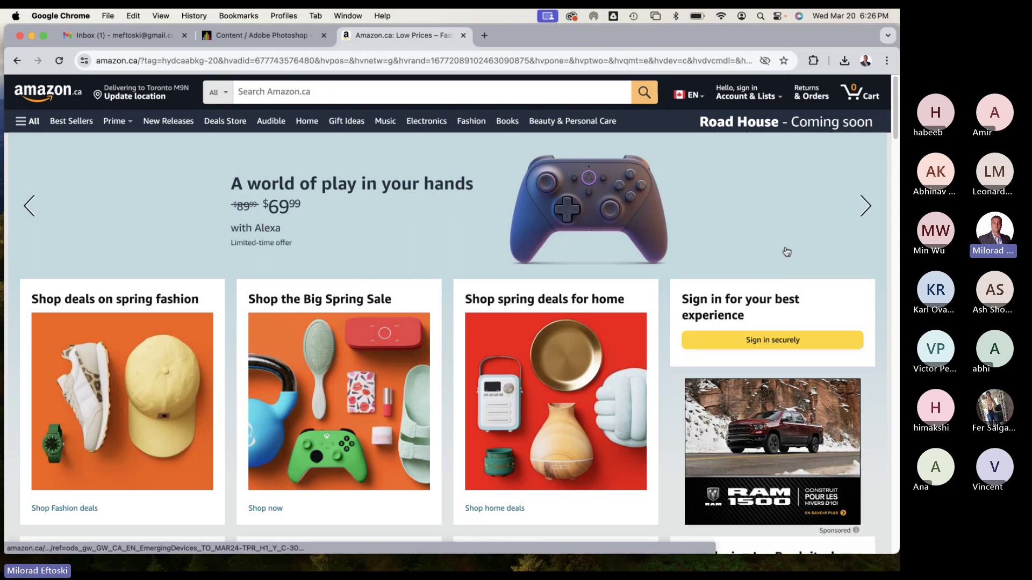
# Zoom the Amazon.ca home page out below 75% to examine its overall layout and content width.
pyautogui.press('super+minus')
pyautogui.press('super+minus')
pyautogui.press('super+minus')
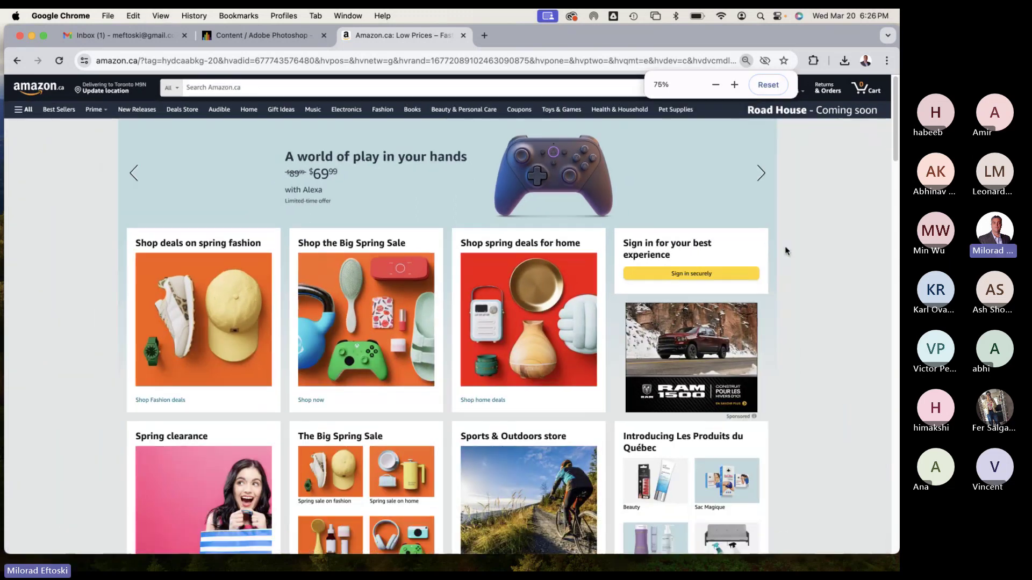
pyautogui.press('super+minus')
pyautogui.press('super+minus')
pyautogui.press('super+minus')
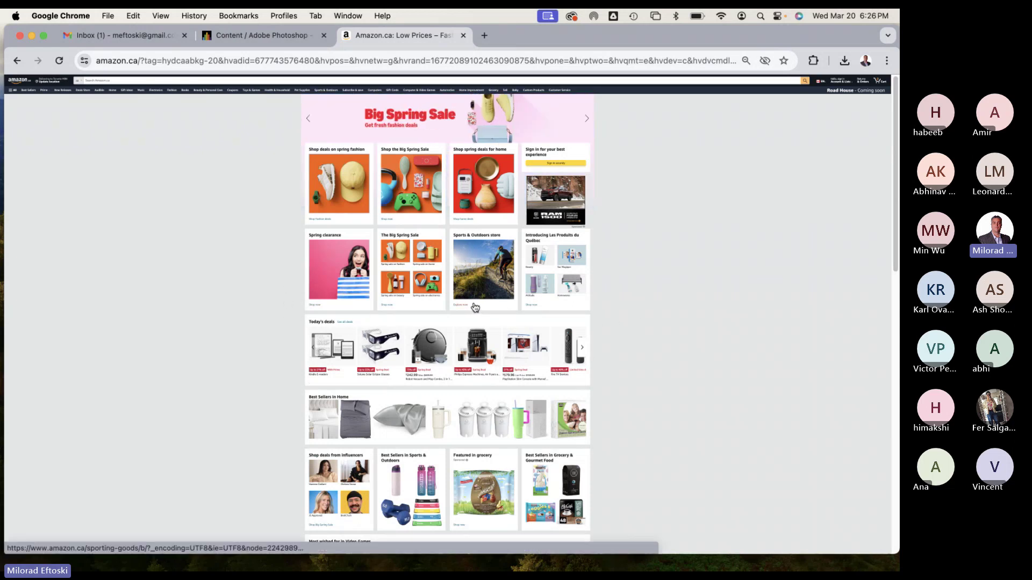
# Return the Amazon.ca page to its default zoom, comparing the layout at 80% and 90% along the way.
pyautogui.press('super+equal')
pyautogui.press('super+equal')
pyautogui.press('super+equal')
pyautogui.press('super+equal')
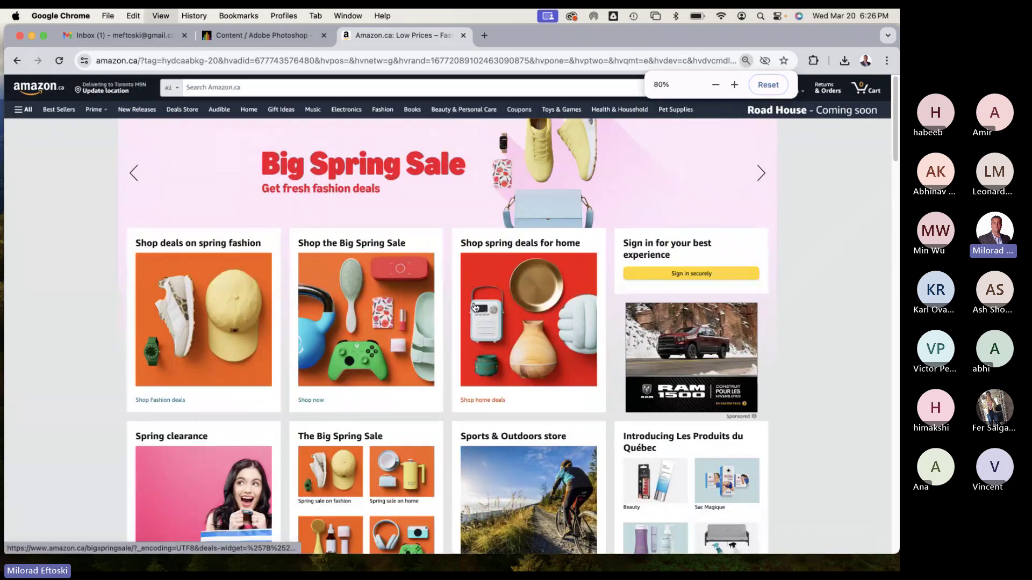
pyautogui.press('super+equal')
pyautogui.press('super+equal')
pyautogui.press('super+minus')
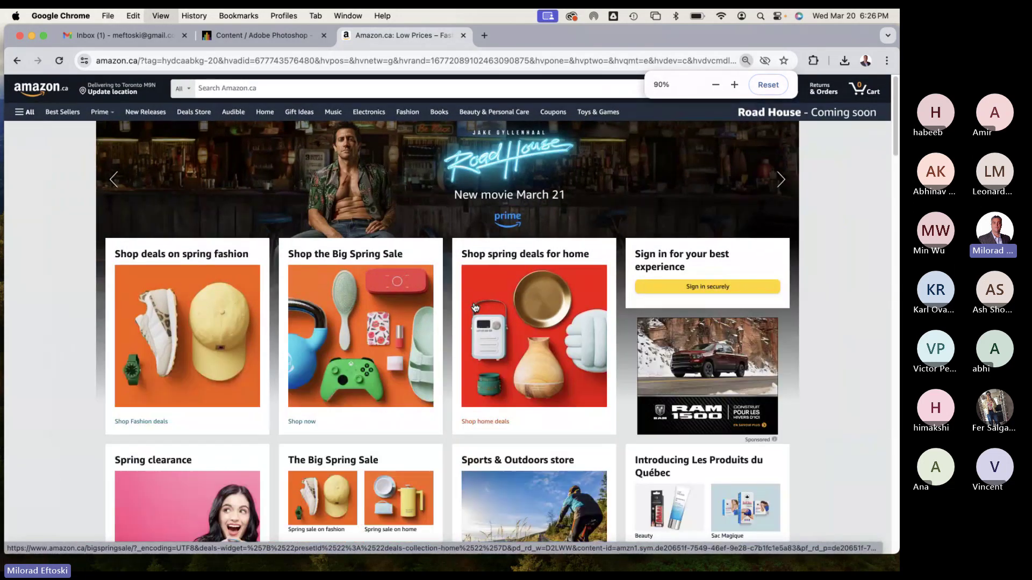
pyautogui.press('super+equal')
pyautogui.press('super+minus')
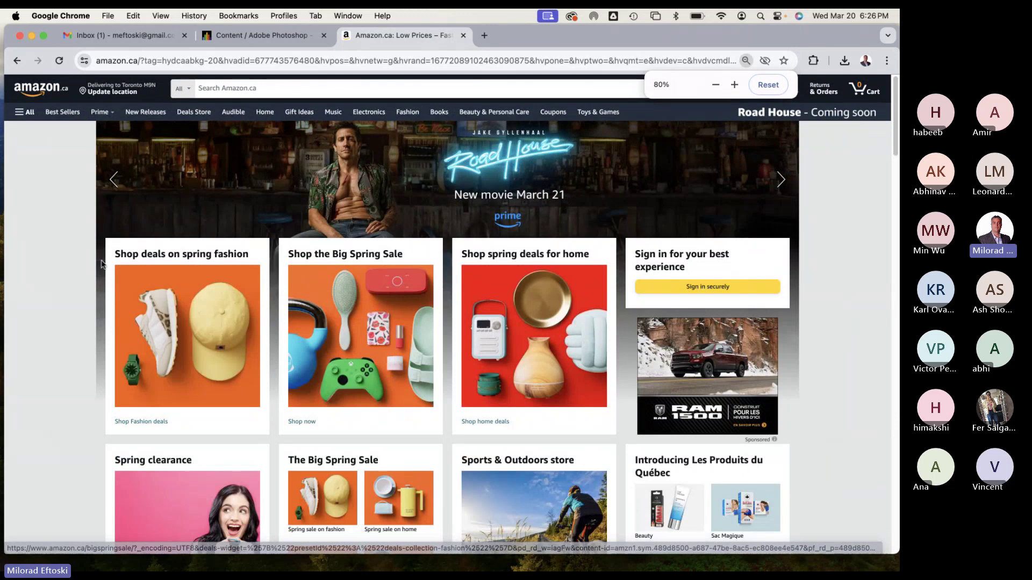
pyautogui.press('super+equal')
pyautogui.press('super+equal')
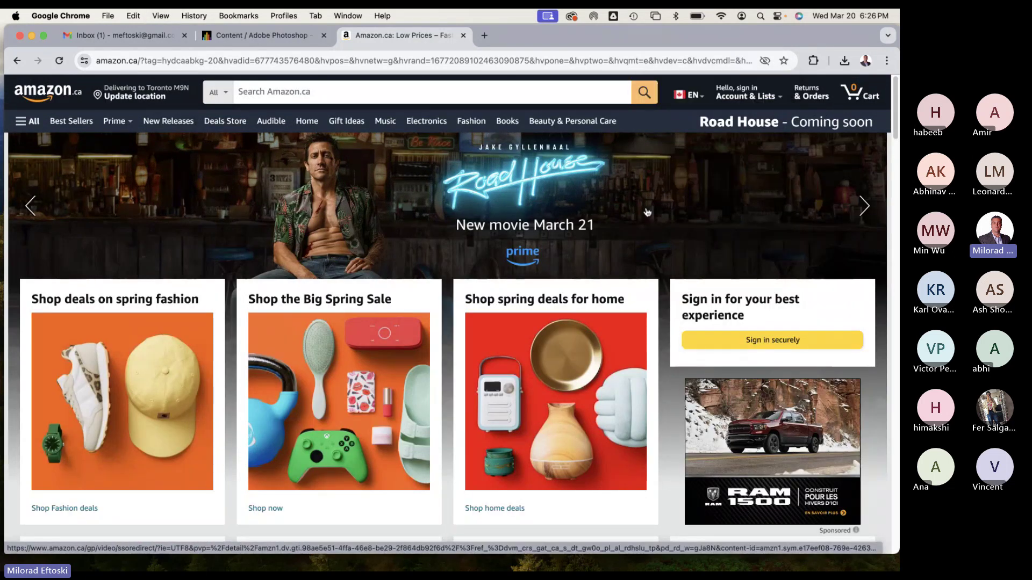
# Measure the width of the home page's main banner from edge to edge with the screenshot region selector.
pyautogui.press('super+shift+4')
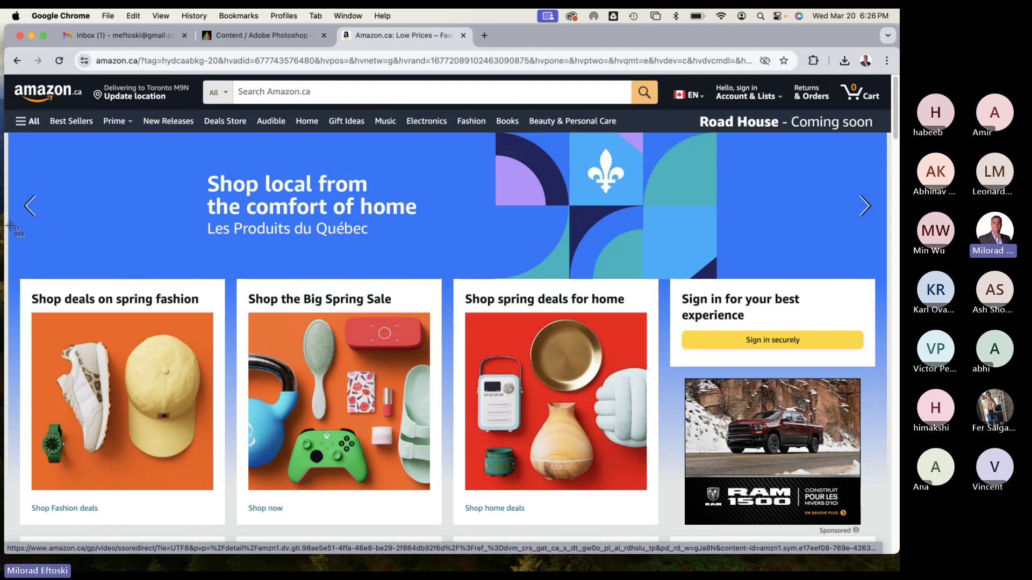
pyautogui.moveTo(9, 224); pyautogui.dragTo(889, 263)
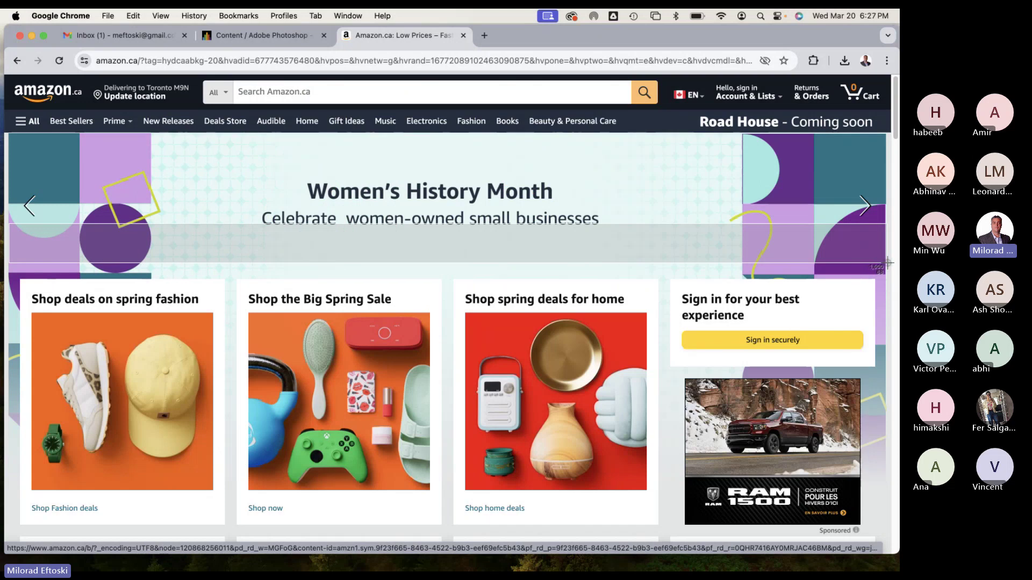
pyautogui.moveTo(889, 264)
pyautogui.mouseDown()
pyautogui.moveTo(841, 264)
pyautogui.moveTo(882, 264)
pyautogui.moveTo(872, 262)
pyautogui.mouseUp()
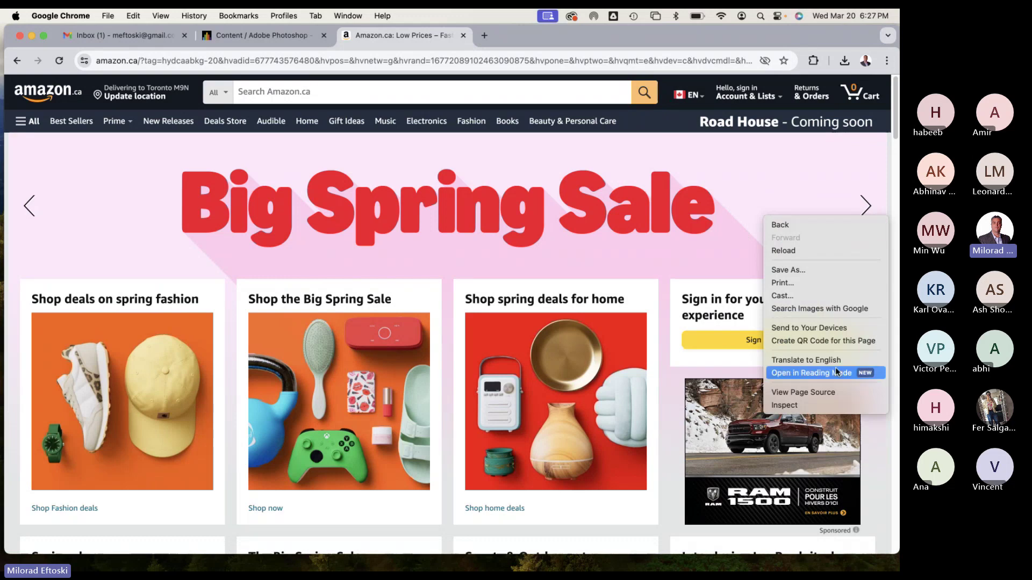
# Open the source code of the Amazon.ca home page and turn on line wrap.
pyautogui.click(807, 392)
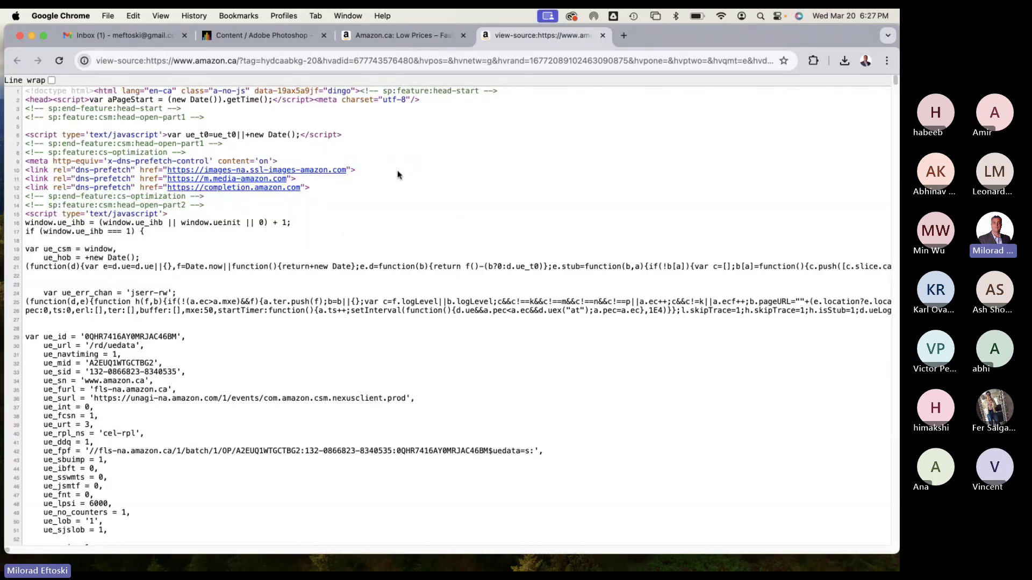
pyautogui.scroll(-1, 453, 241)
pyautogui.scroll(-10, 453, 241)
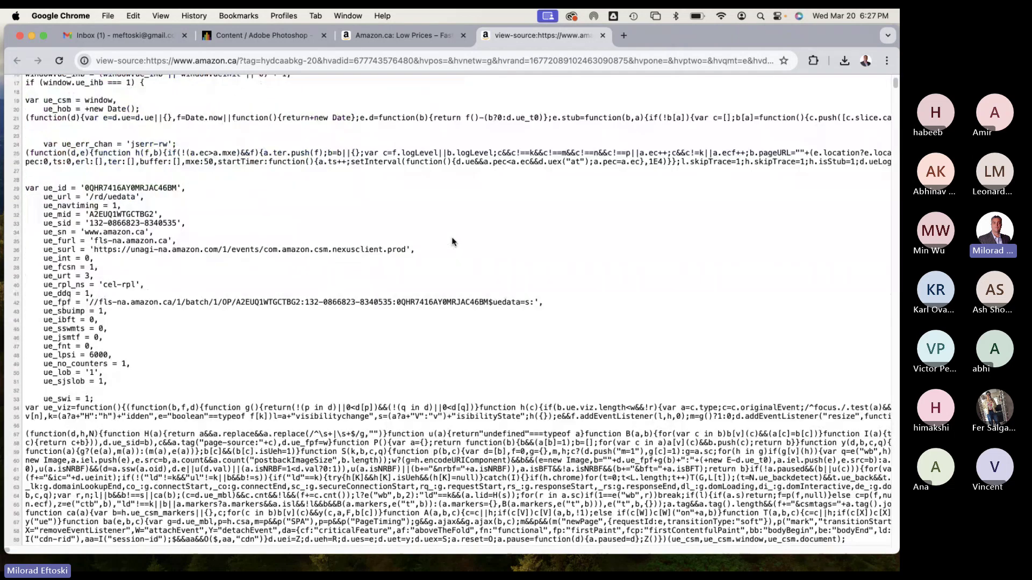
pyautogui.scroll(10, 450, 238)
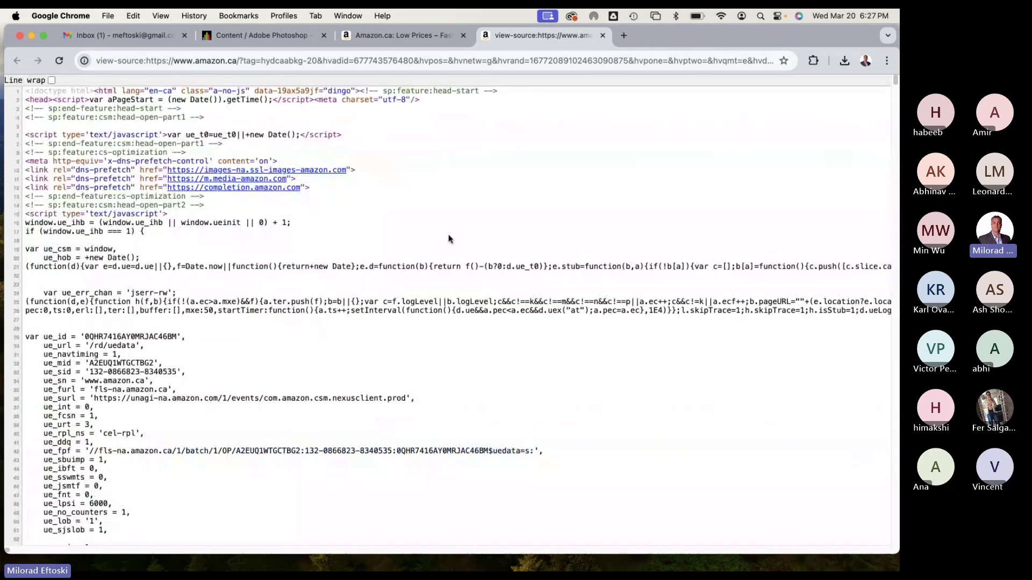
pyautogui.click(51, 81)
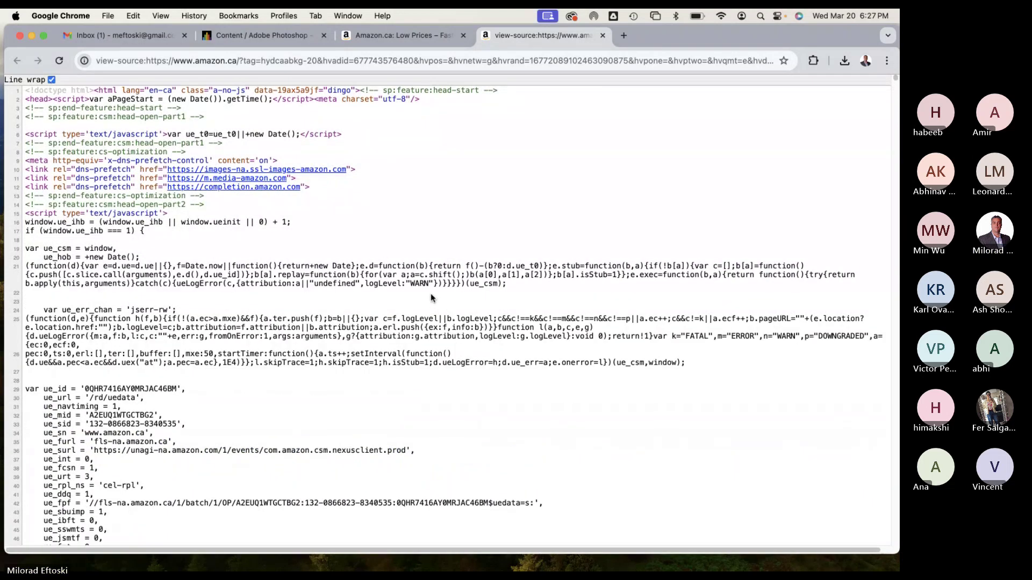
# Examine the wrapped source code from the head scripts and stylesheet links down to the body and navigation scripts.
pyautogui.scroll(-2, 425, 295)
pyautogui.scroll(-10, 423, 293)
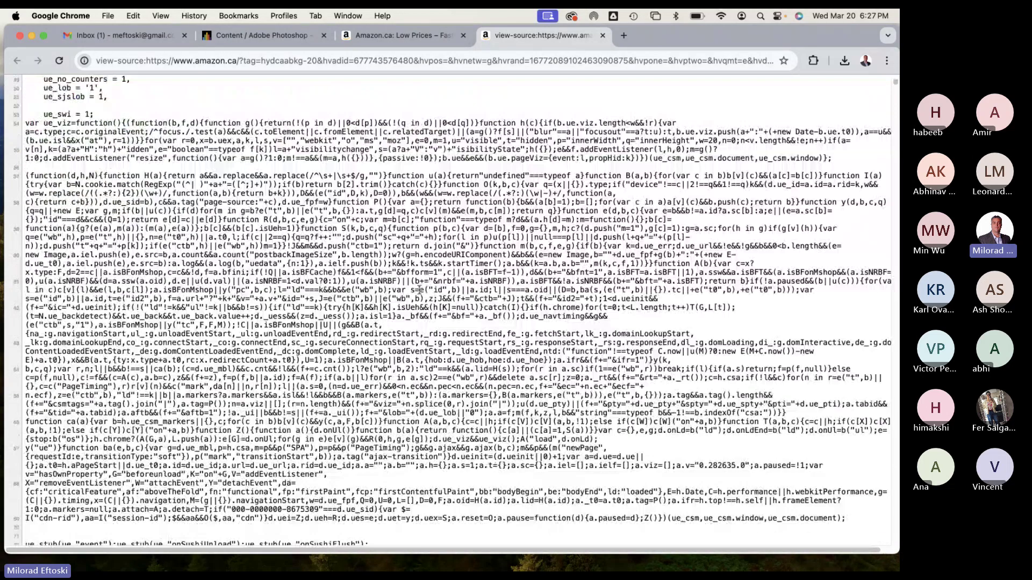
pyautogui.scroll(-10, 419, 290)
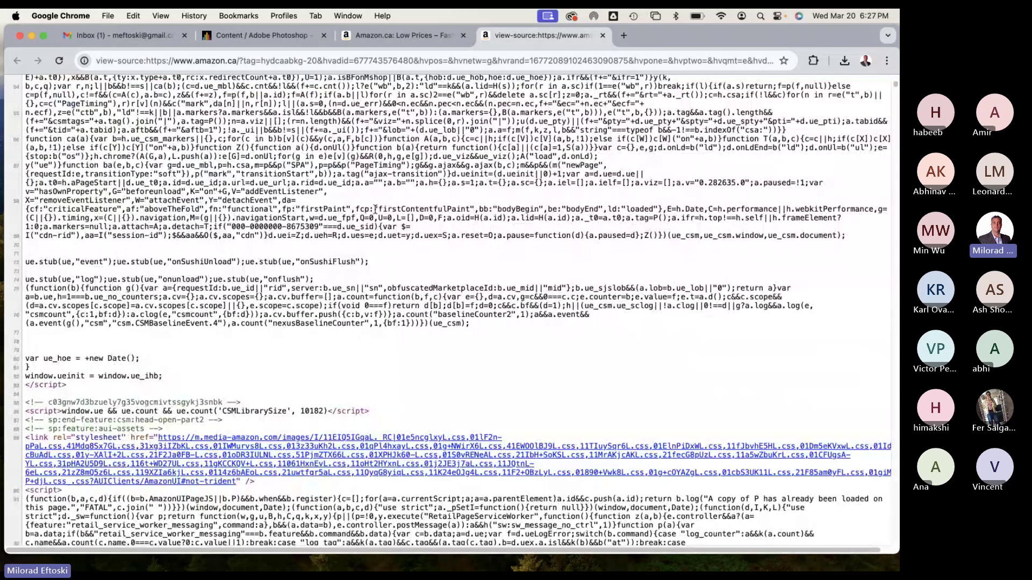
pyautogui.scroll(20, 375, 208)
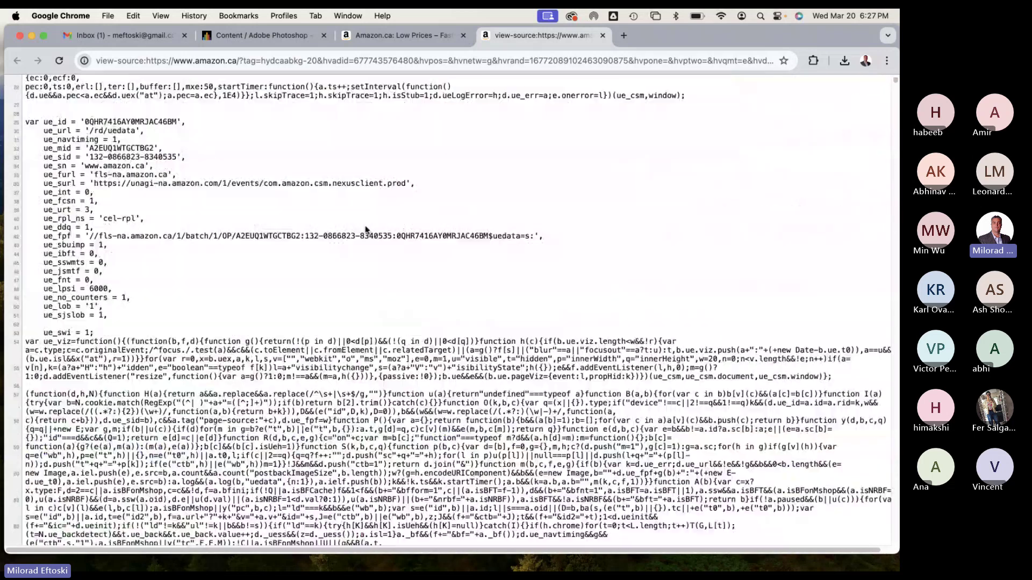
pyautogui.scroll(-20, 366, 229)
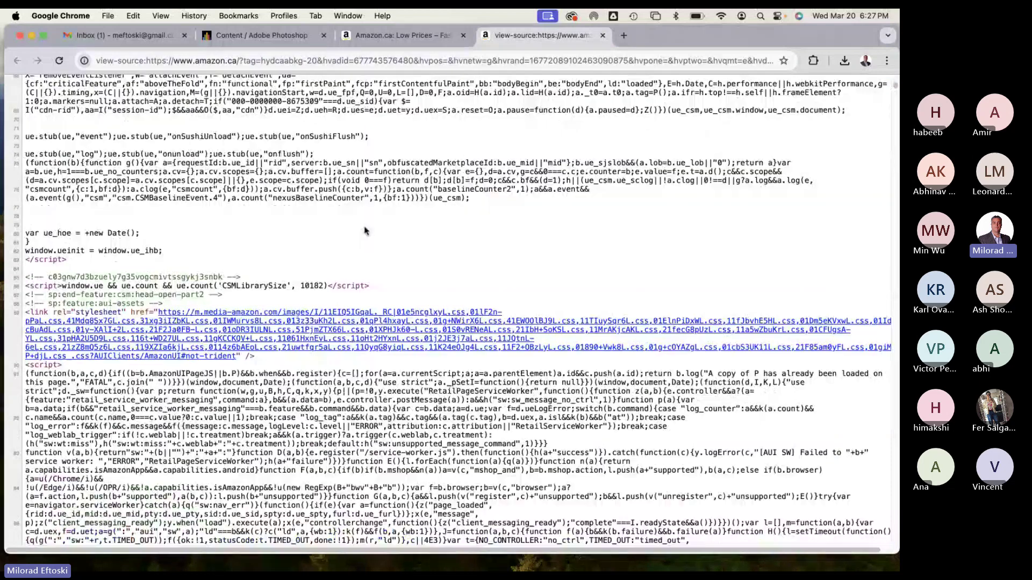
pyautogui.scroll(-20, 366, 231)
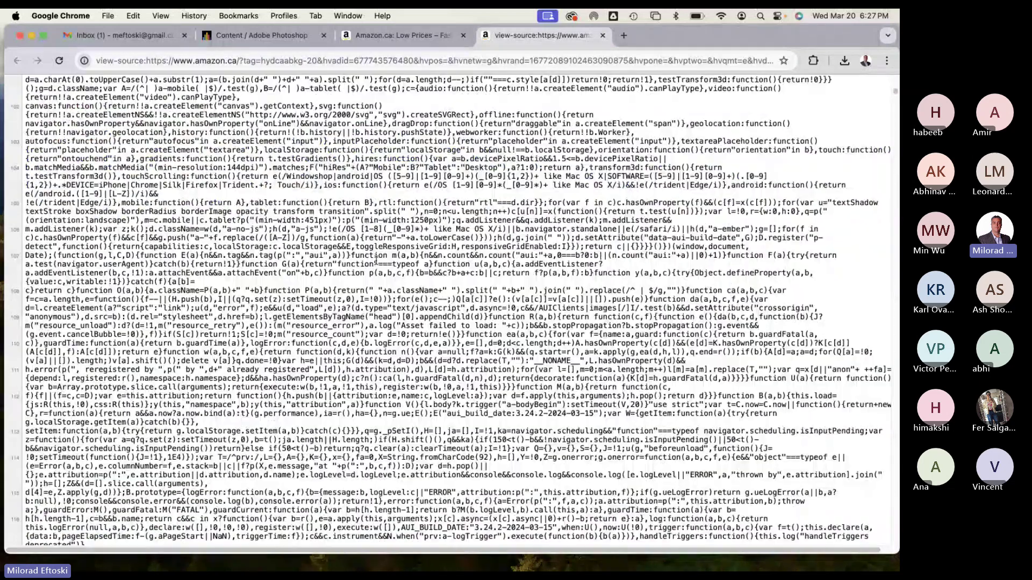
pyautogui.scroll(-15, 376, 259)
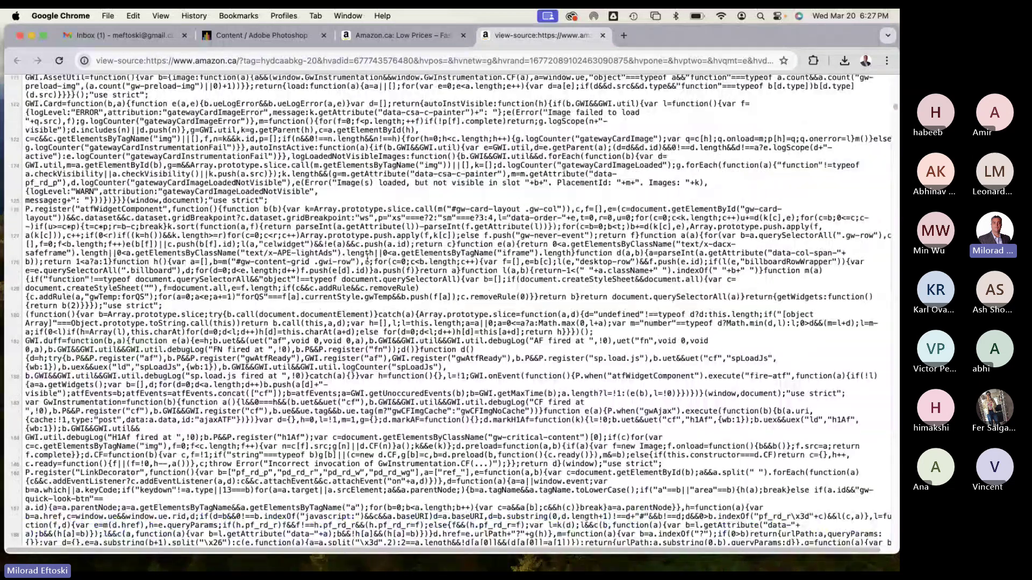
pyautogui.scroll(-20, 367, 258)
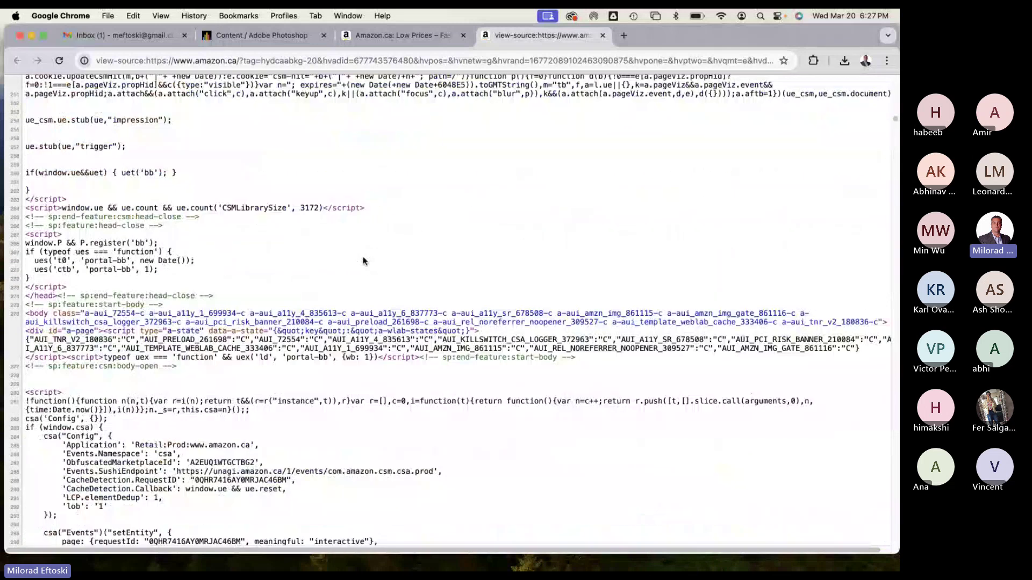
pyautogui.scroll(-20, 365, 261)
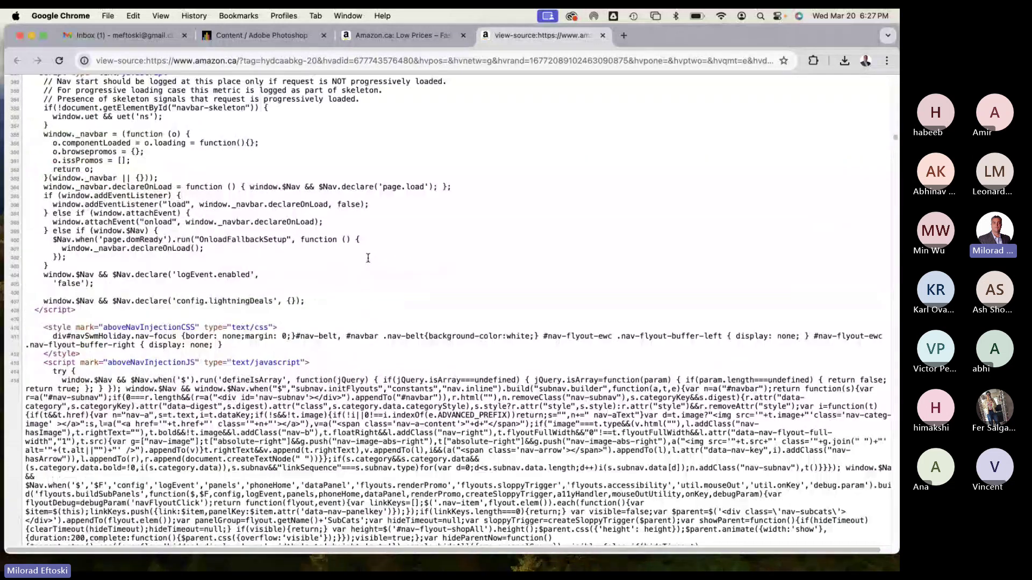
# Examine the navigation bar markup, header end and navigation configuration scripts, then return to the start of the source code.
pyautogui.scroll(-10, 367, 258)
pyautogui.scroll(-5, 325, 314)
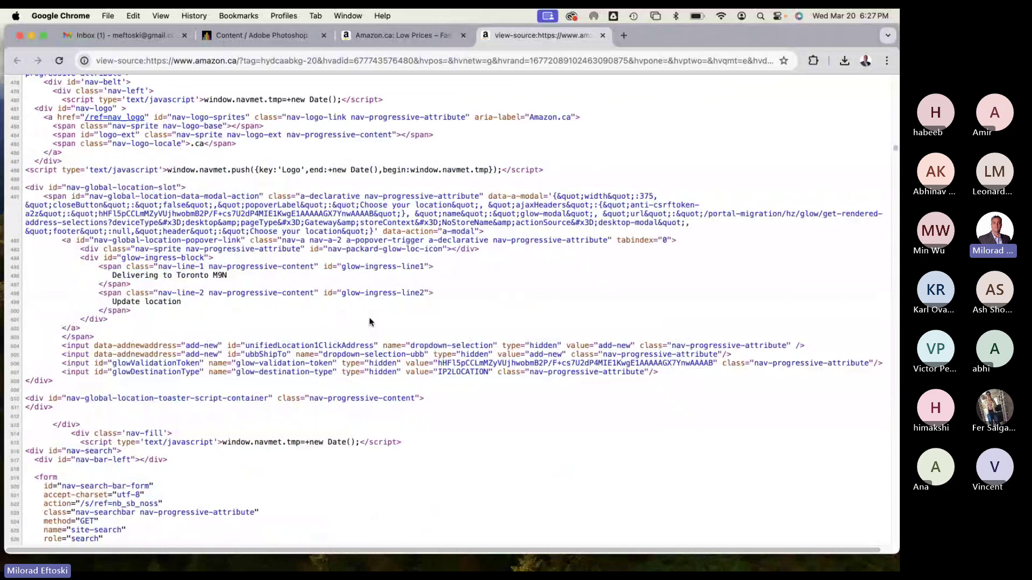
pyautogui.scroll(-20, 370, 321)
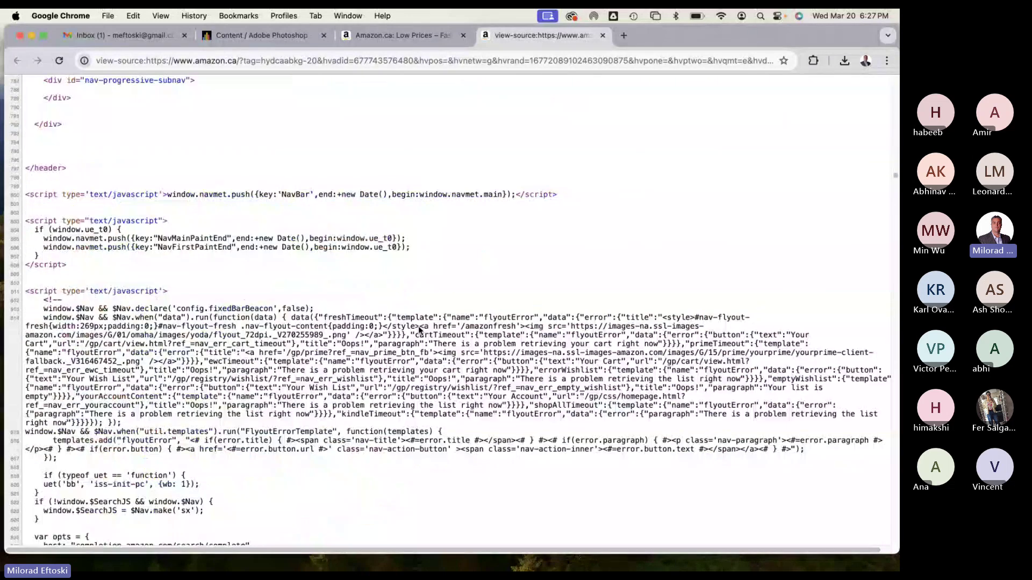
pyautogui.scroll(-20, 418, 326)
pyautogui.scroll(-3, 309, 250)
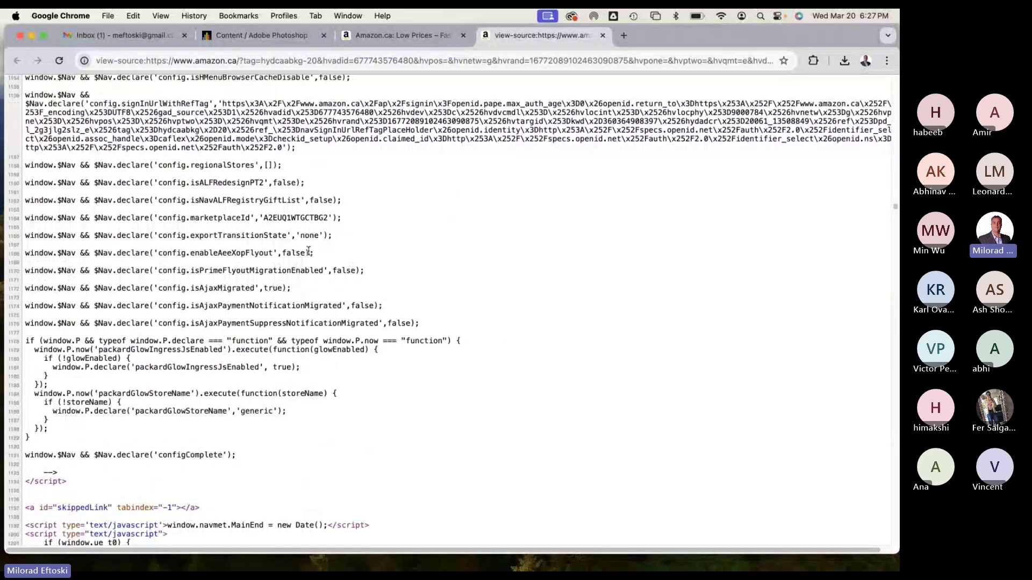
pyautogui.scroll(-10, 309, 250)
pyautogui.scroll(20, 310, 254)
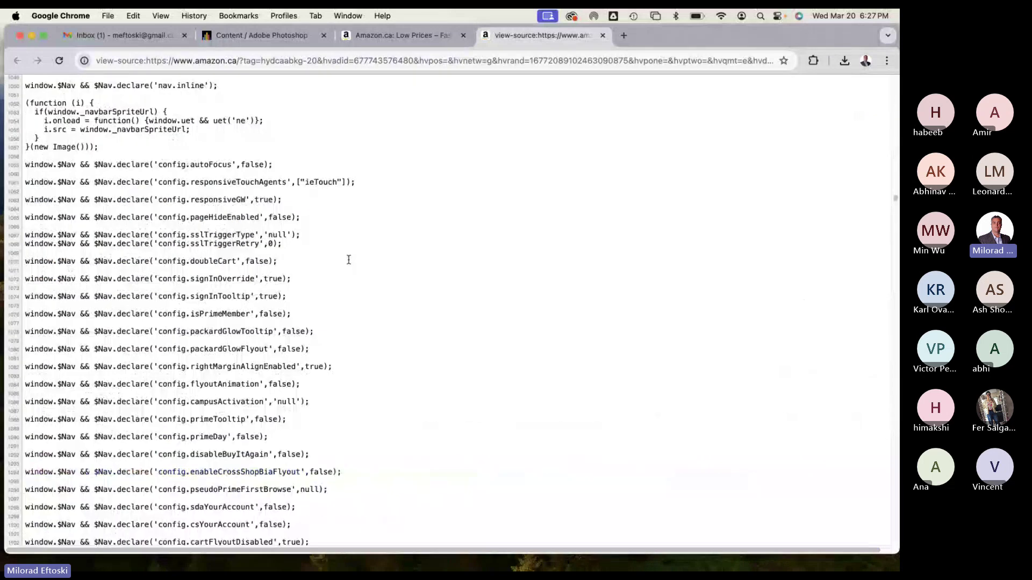
pyautogui.scroll(15, 349, 259)
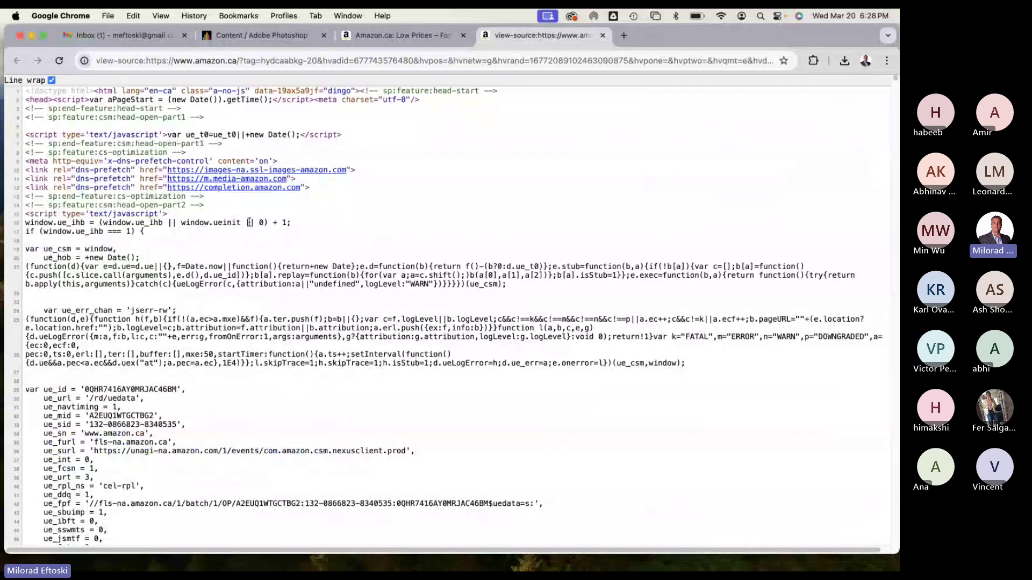
# Enlarge the source text and highlight the opening html, head and script tags in the first two lines.
pyautogui.press('super+equal')
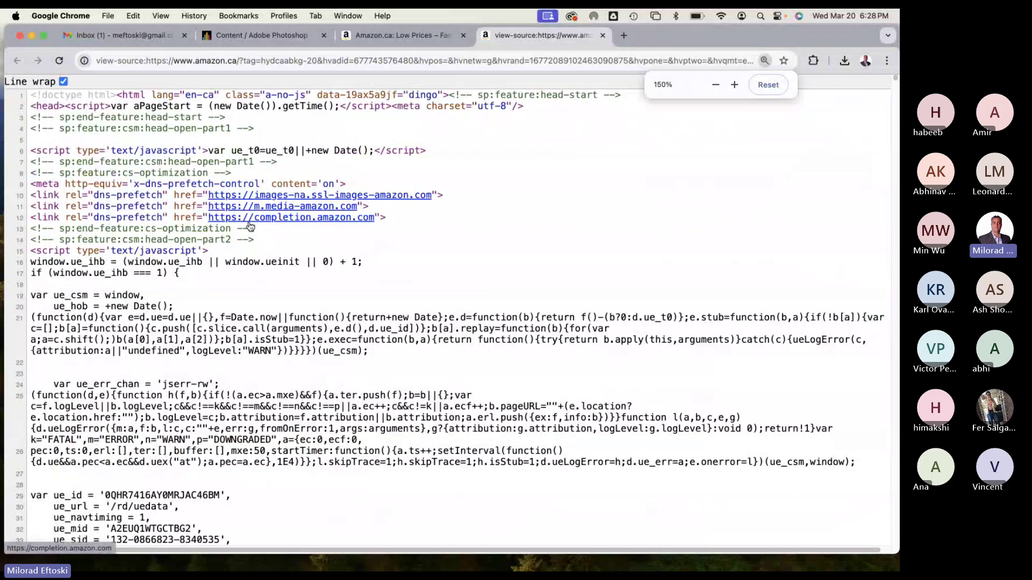
pyautogui.doubleClick(55, 113)
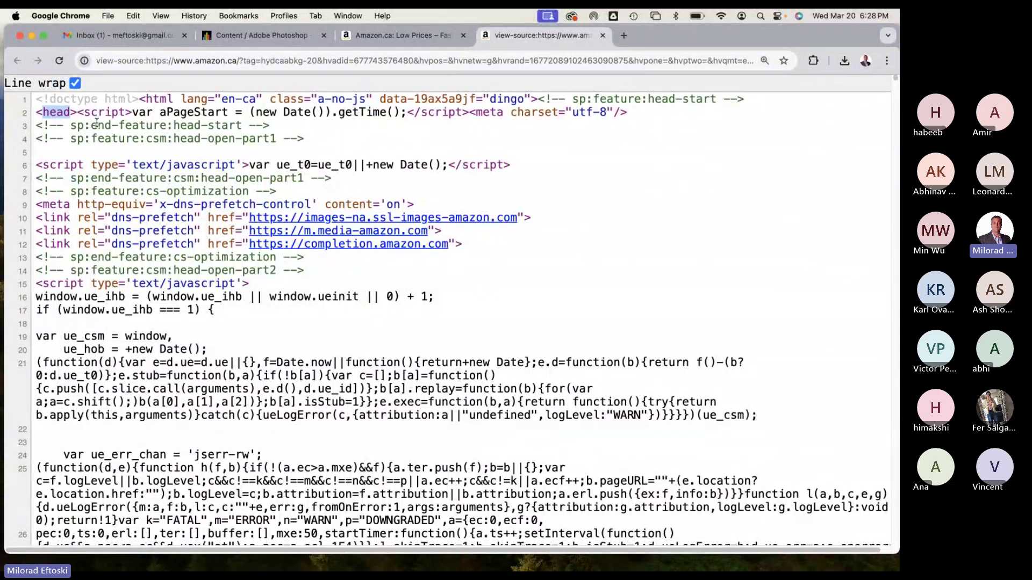
pyautogui.moveTo(139, 99); pyautogui.dragTo(215, 100)
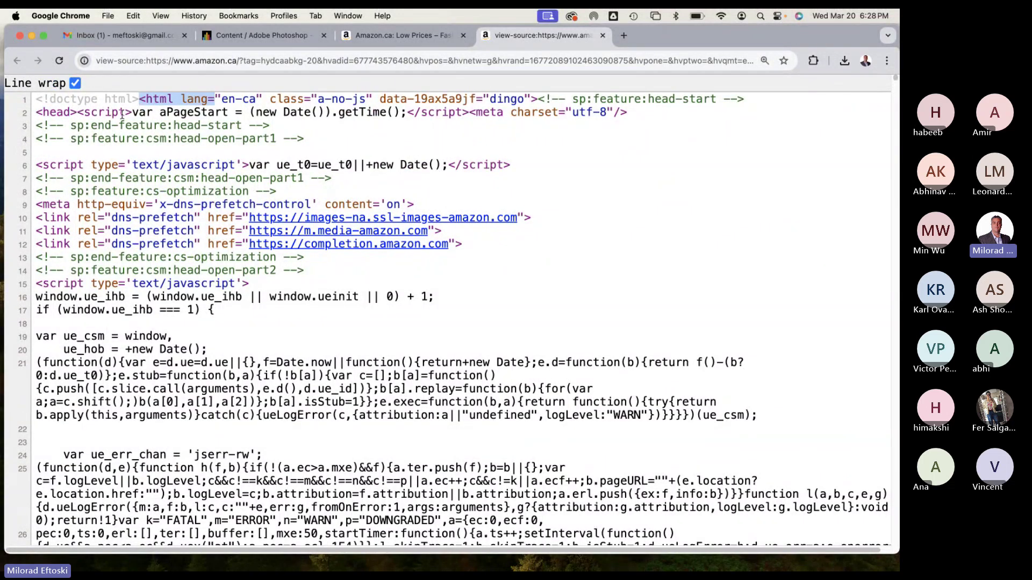
pyautogui.moveTo(129, 113); pyautogui.dragTo(27, 114)
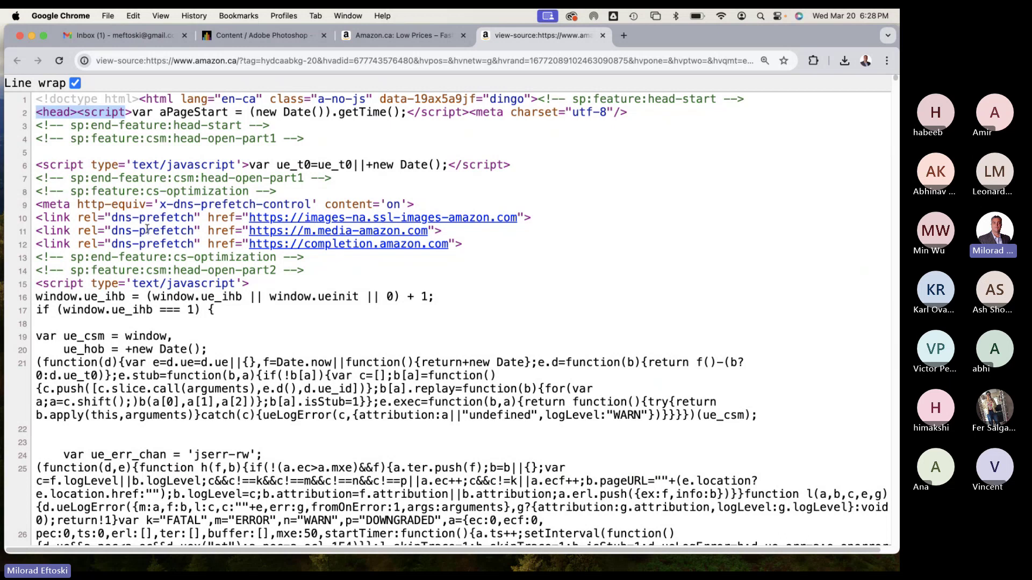
# Examine the head section's scripts, stylesheet links and inline styles, and highlight the page's title line.
pyautogui.scroll(-5, 204, 250)
pyautogui.scroll(-20, 204, 250)
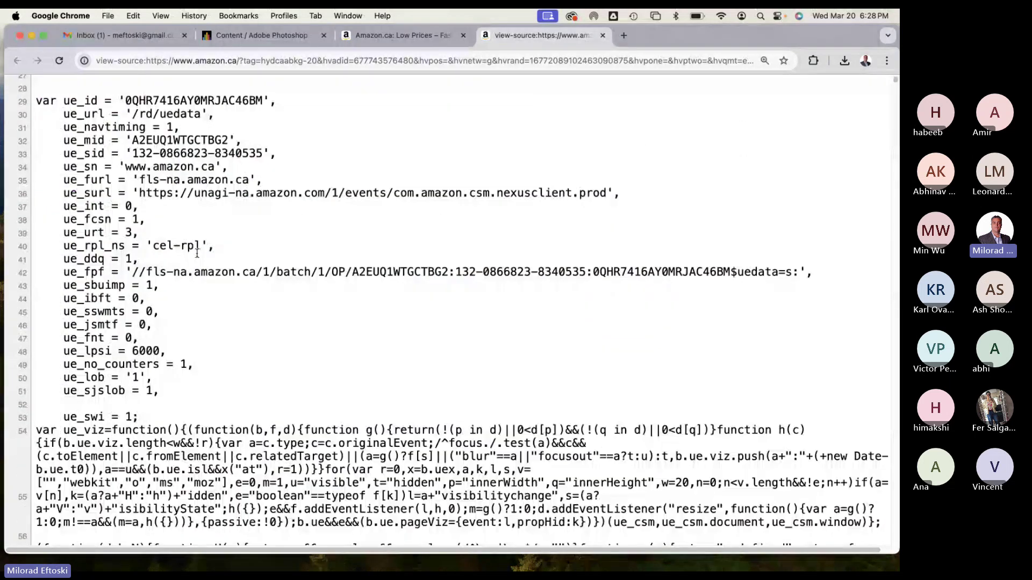
pyautogui.scroll(-20, 195, 257)
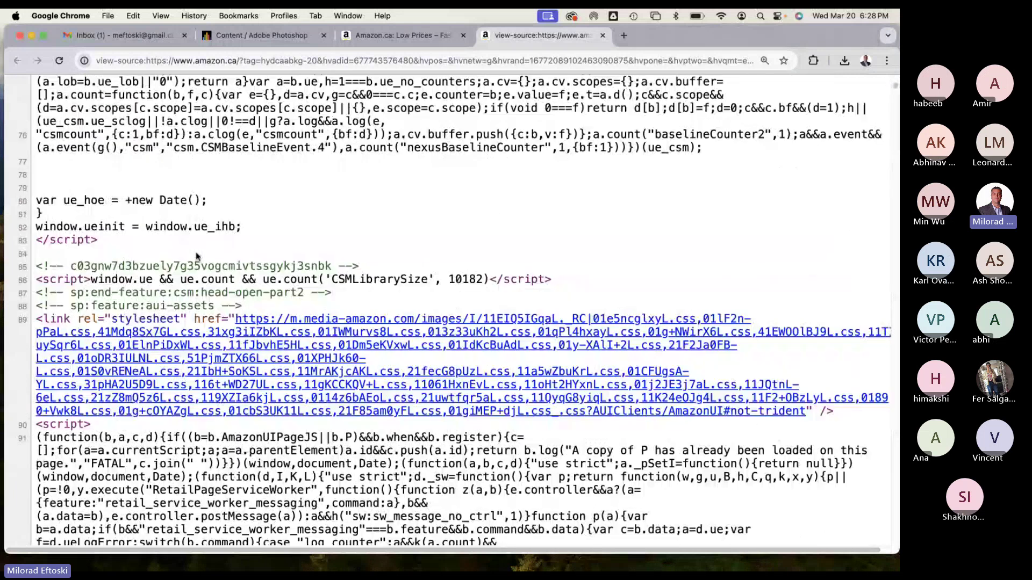
pyautogui.scroll(-20, 197, 257)
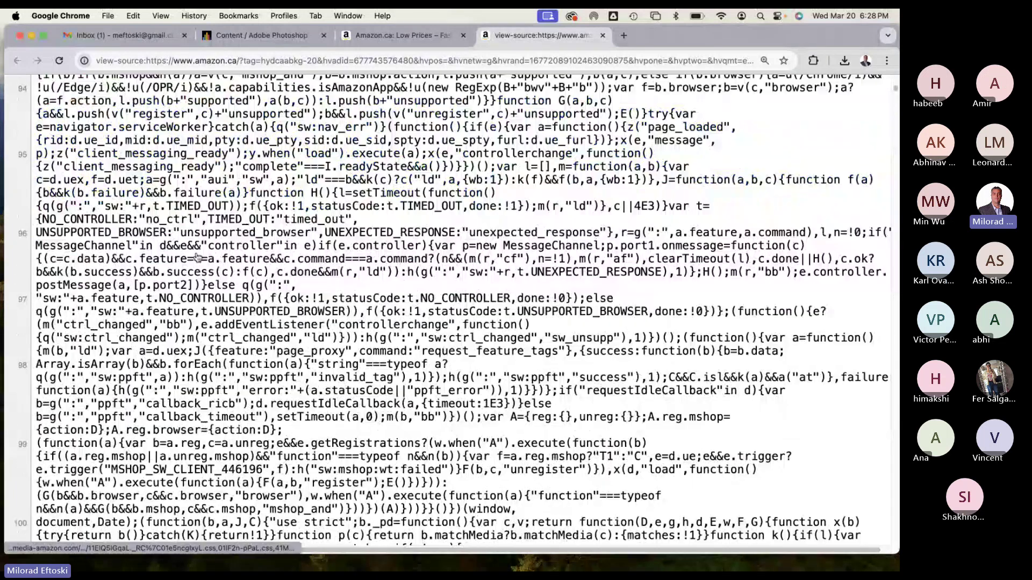
pyautogui.scroll(-10, 197, 258)
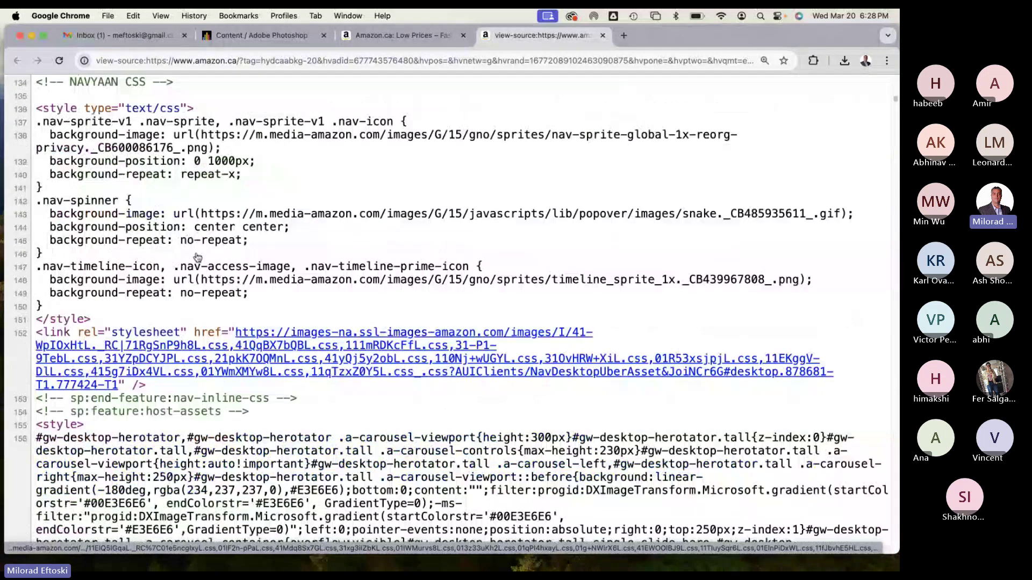
pyautogui.scroll(-20, 198, 258)
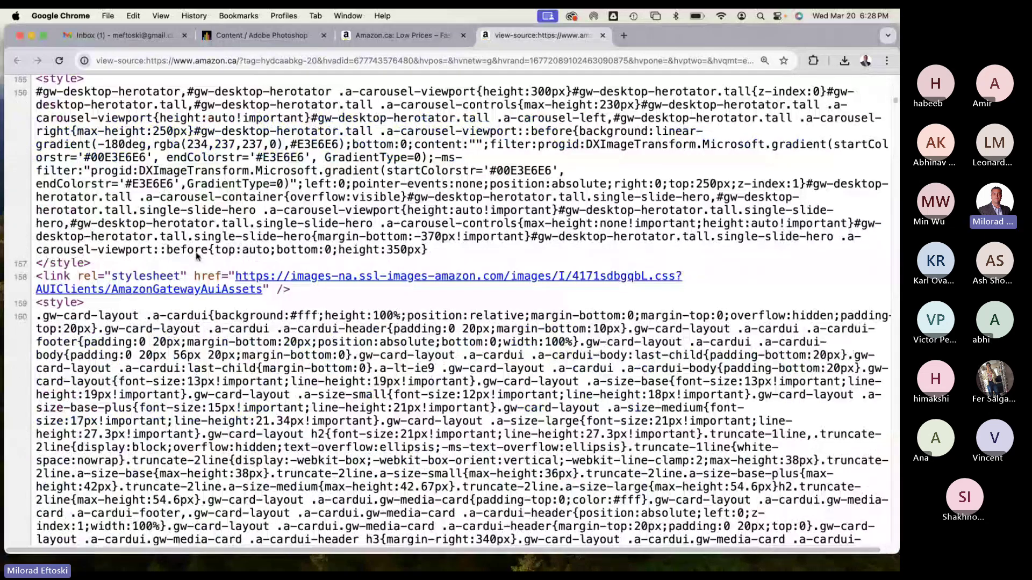
pyautogui.scroll(-20, 197, 257)
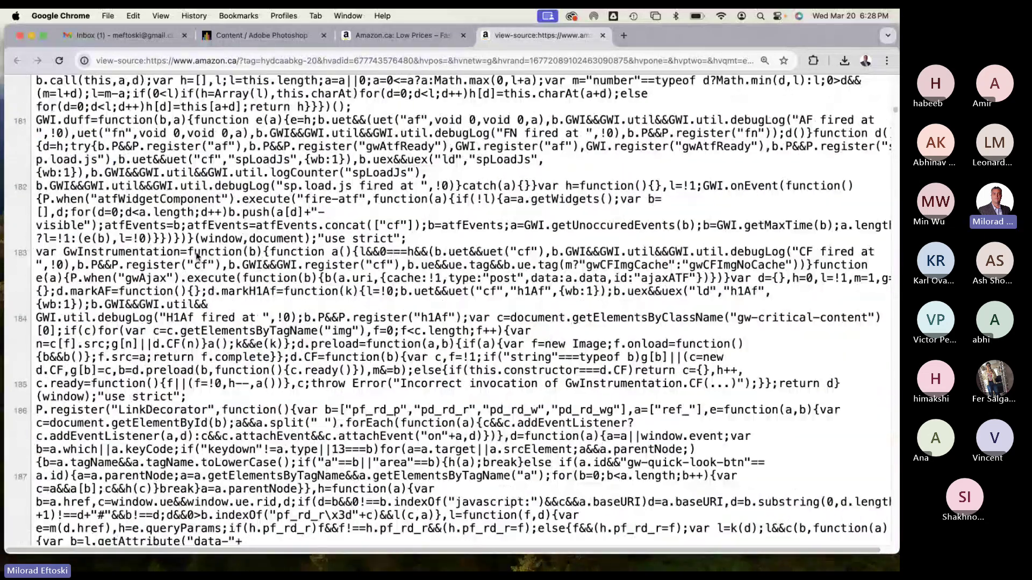
pyautogui.scroll(-10, 198, 258)
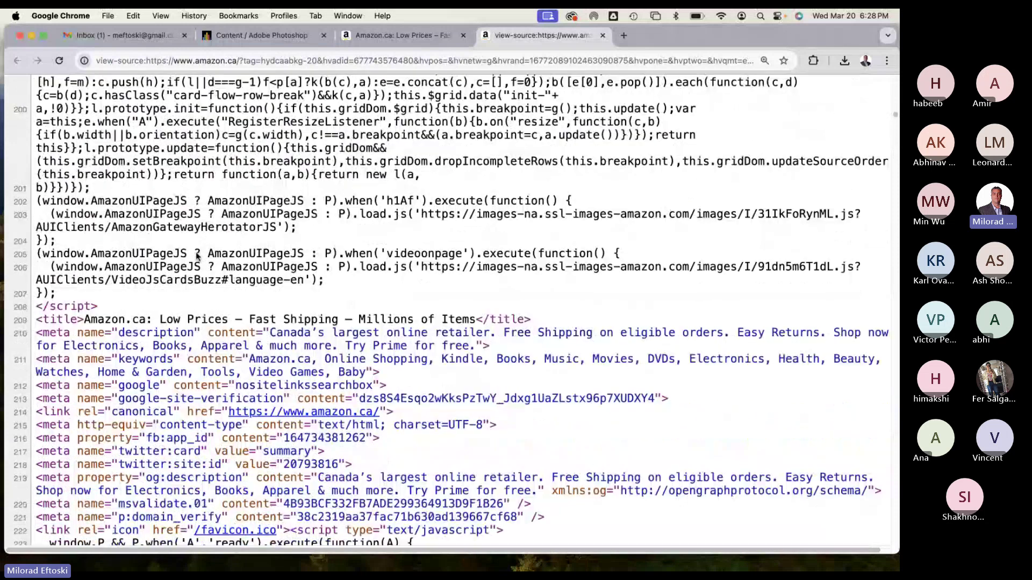
pyautogui.tripleClick(65, 318)
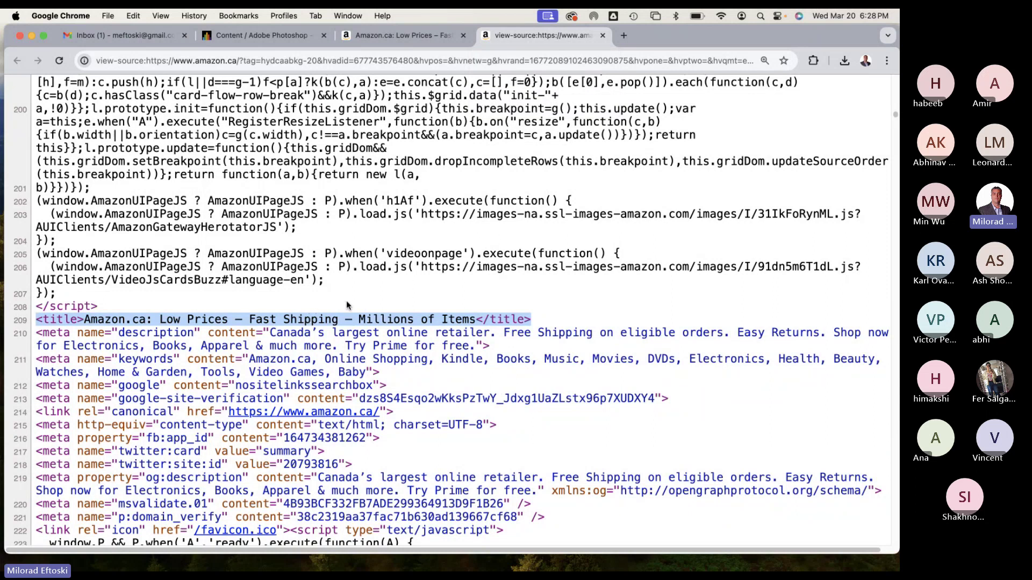
# Locate the end of the head section and highlight its closing tag and the opening body tag.
pyautogui.scroll(-10, 347, 305)
pyautogui.scroll(-15, 346, 306)
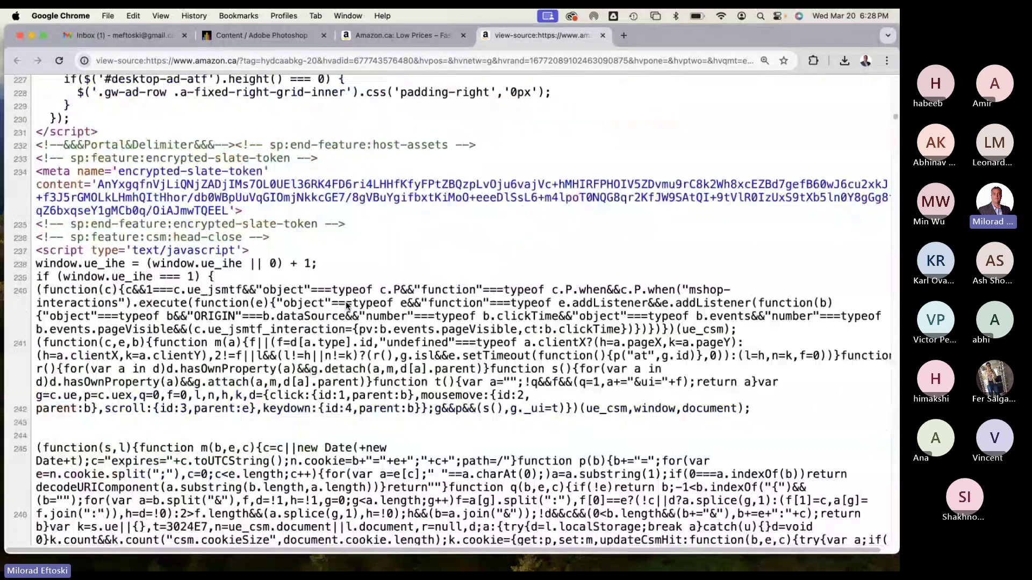
pyautogui.scroll(-10, 346, 305)
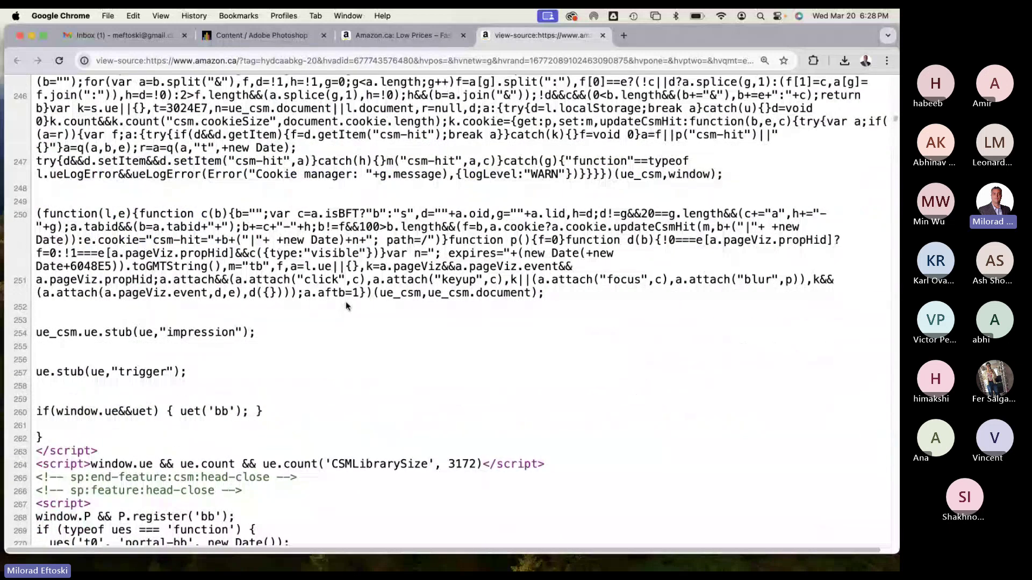
pyautogui.moveTo(77, 420); pyautogui.dragTo(35, 421)
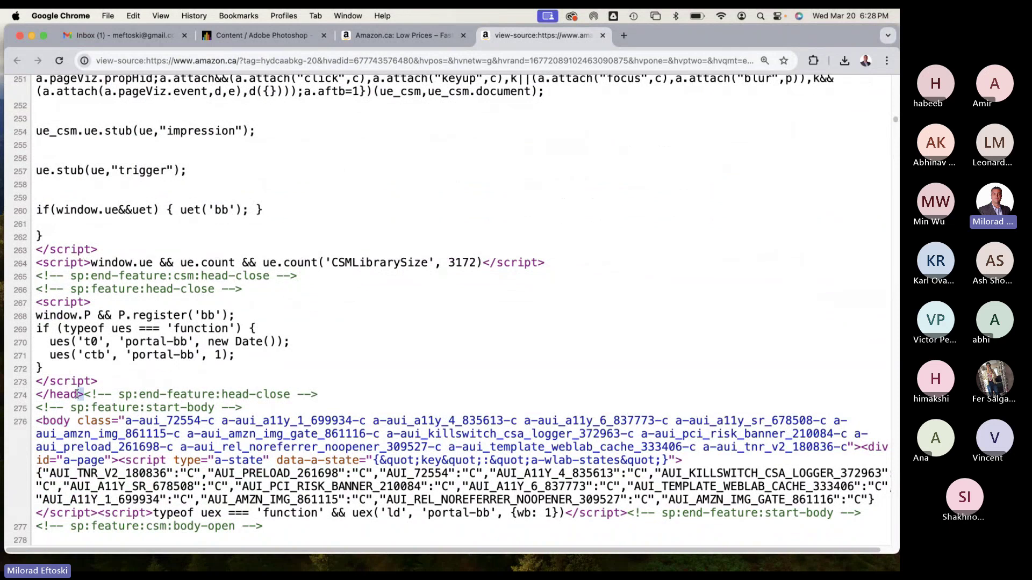
pyautogui.tripleClick(81, 394)
pyautogui.doubleClick(65, 422)
# Reset the source view to 100% zoom and examine the body code down to the closing html tag.
pyautogui.press('super+0')
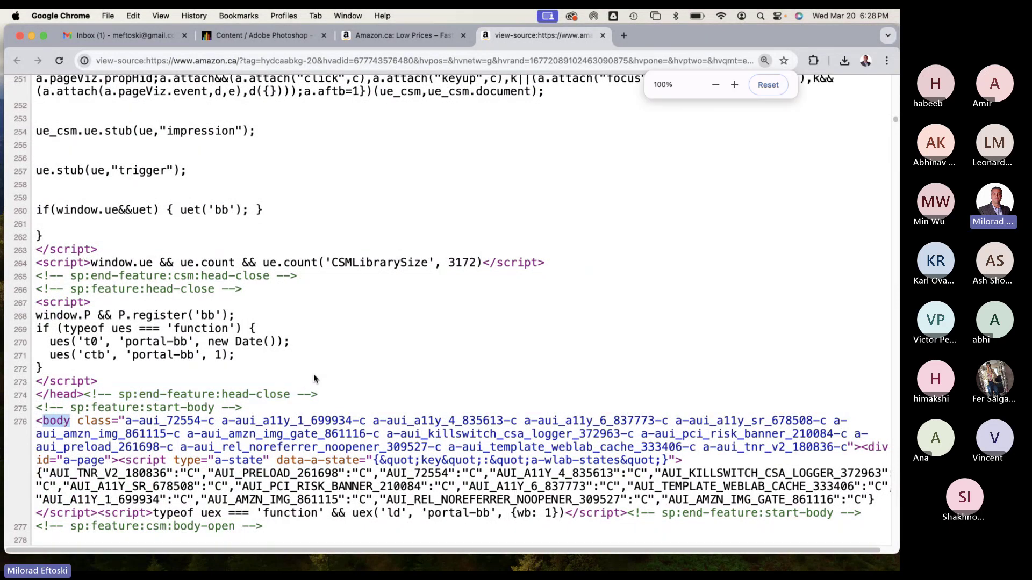
pyautogui.scroll(-15, 457, 349)
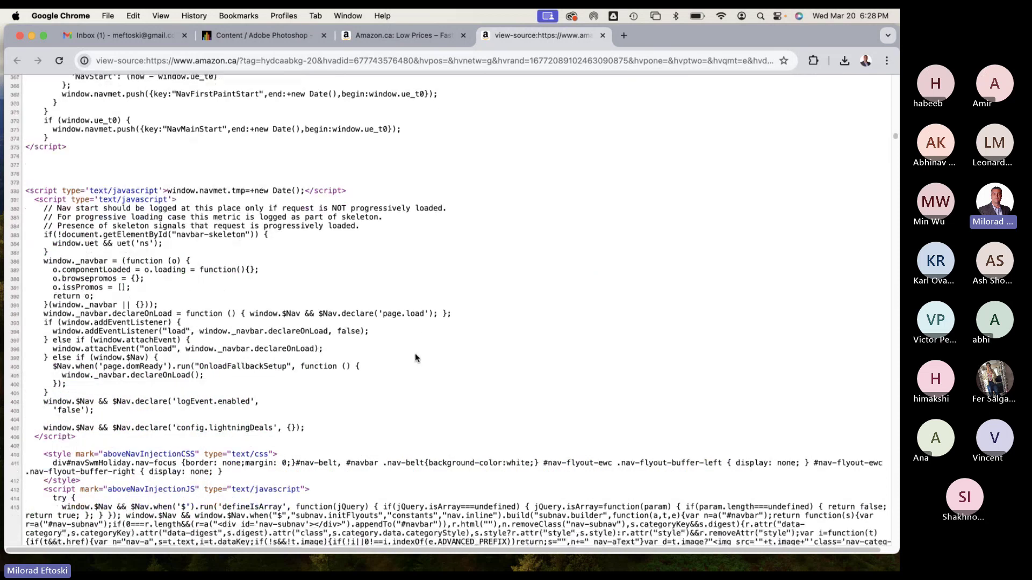
pyautogui.scroll(-20, 408, 355)
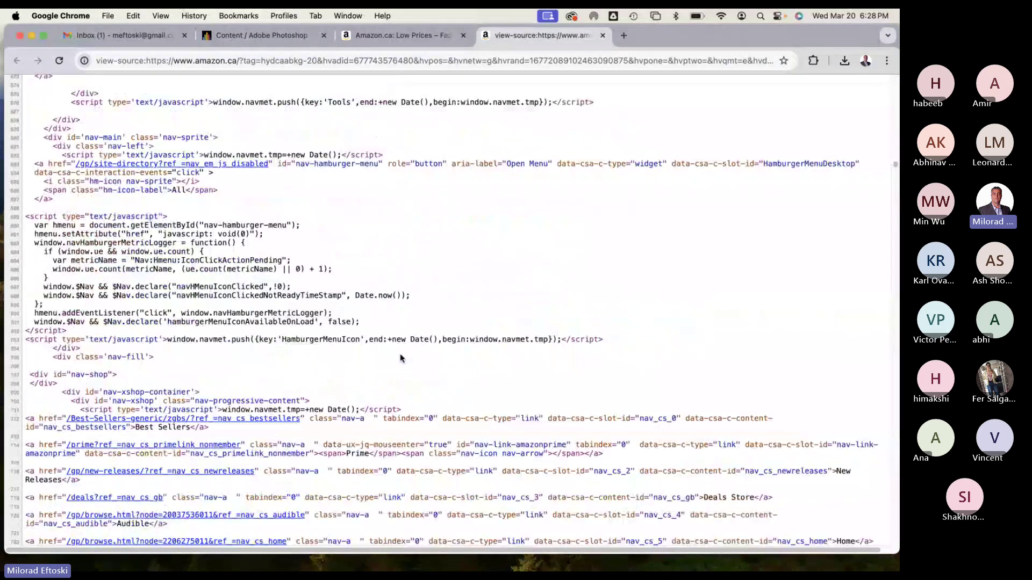
pyautogui.scroll(-20, 398, 356)
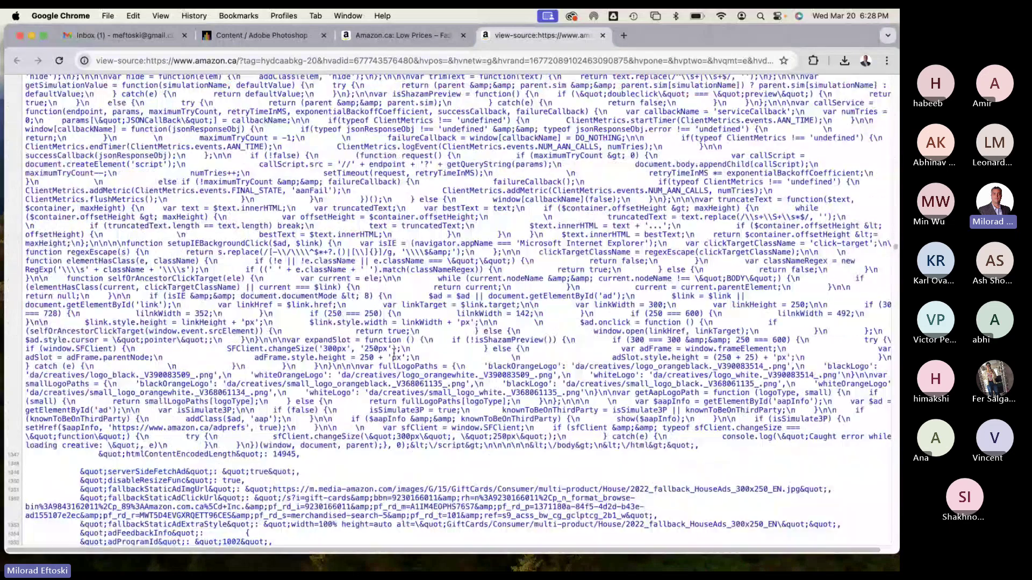
pyautogui.scroll(-20, 394, 355)
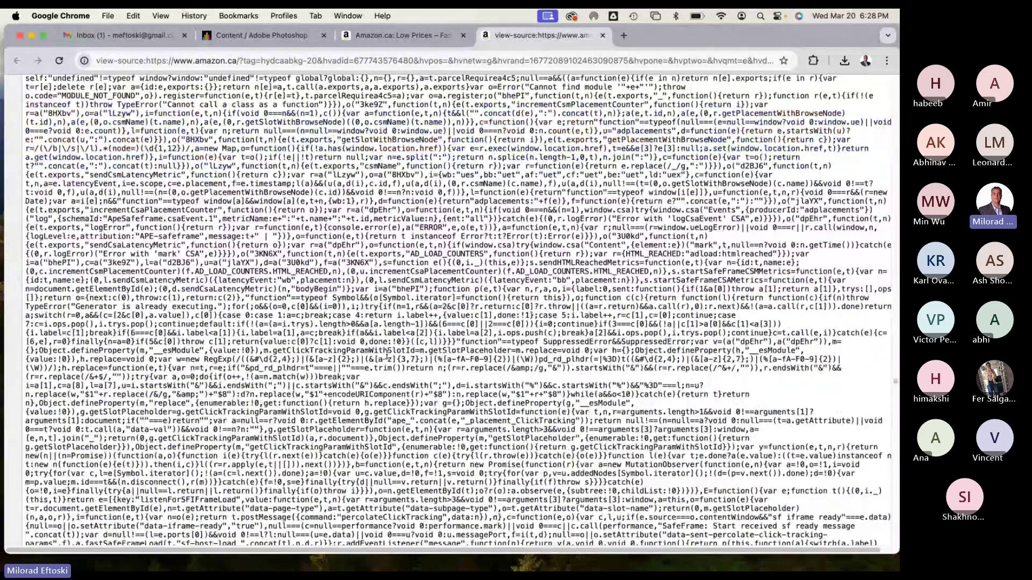
pyautogui.scroll(-20, 387, 355)
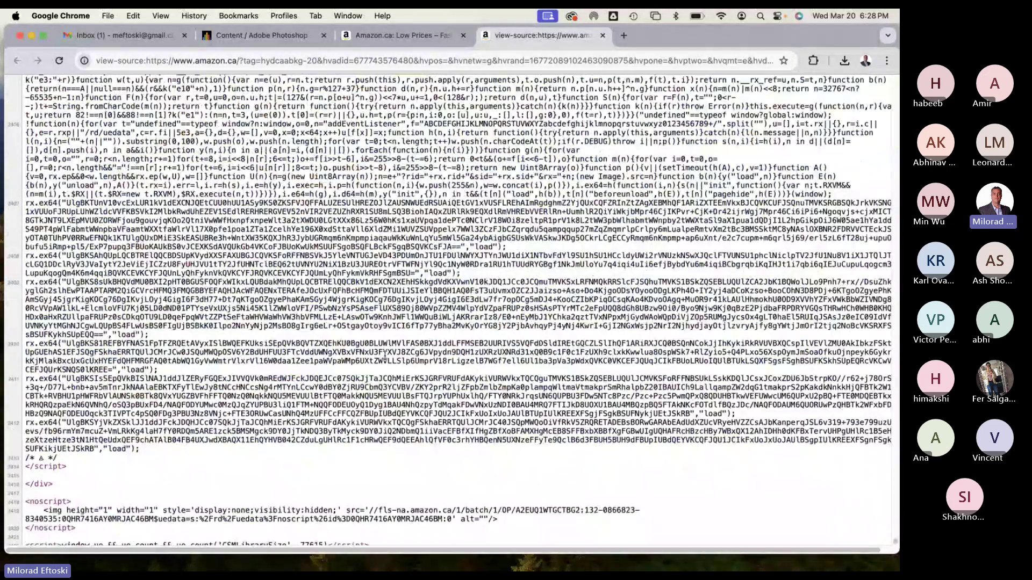
pyautogui.scroll(-5, 385, 356)
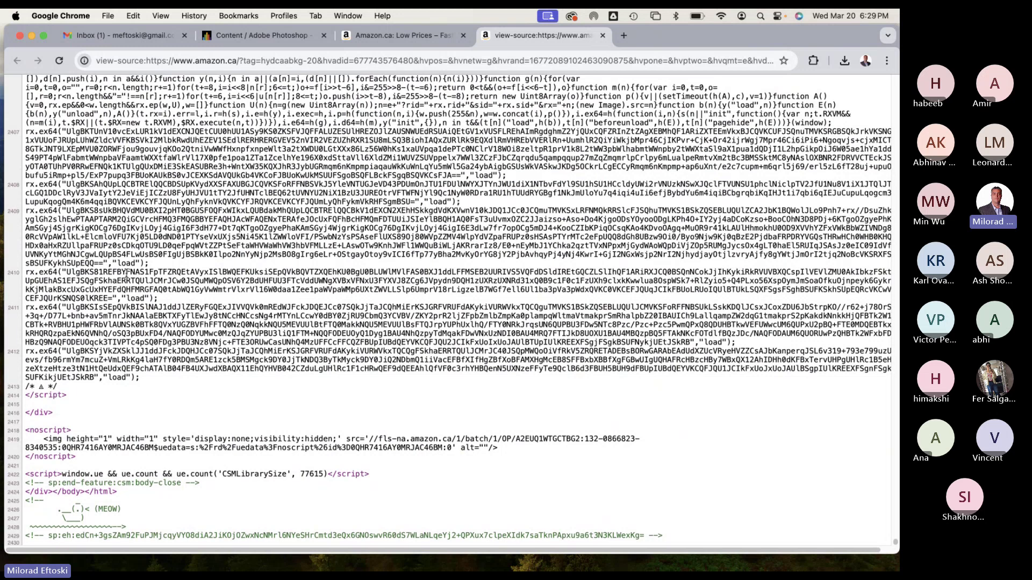
# Enlarge the source text and examine the product carousel and best-seller card markup through to the end of the document.
pyautogui.scroll(1, 127, 273)
pyautogui.scroll(10, 127, 273)
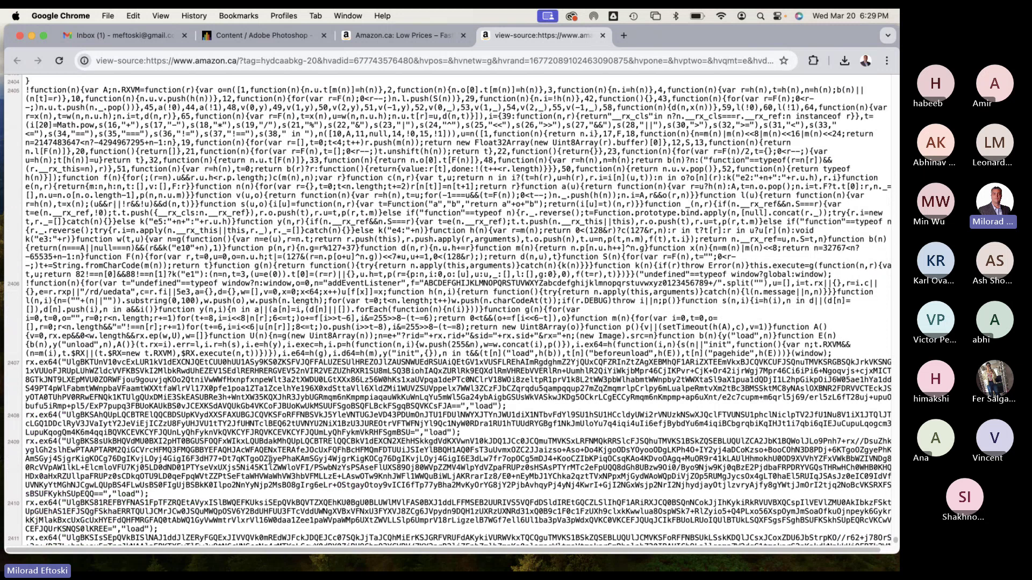
pyautogui.scroll(-5, 271, 461)
pyautogui.press('super+equal')
pyautogui.press('super+equal')
pyautogui.press('super+equal')
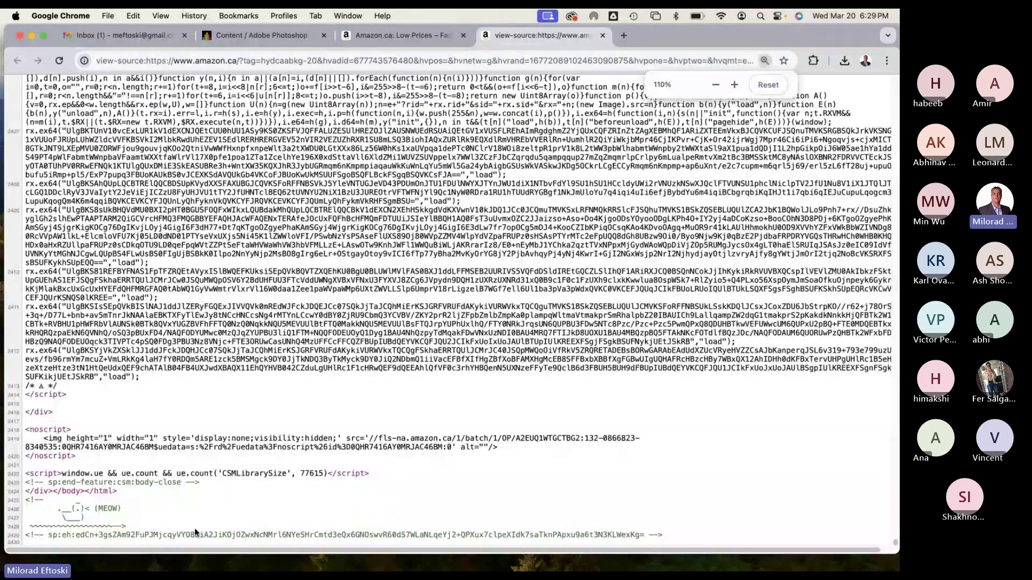
pyautogui.press('super+equal')
pyautogui.press('super+equal')
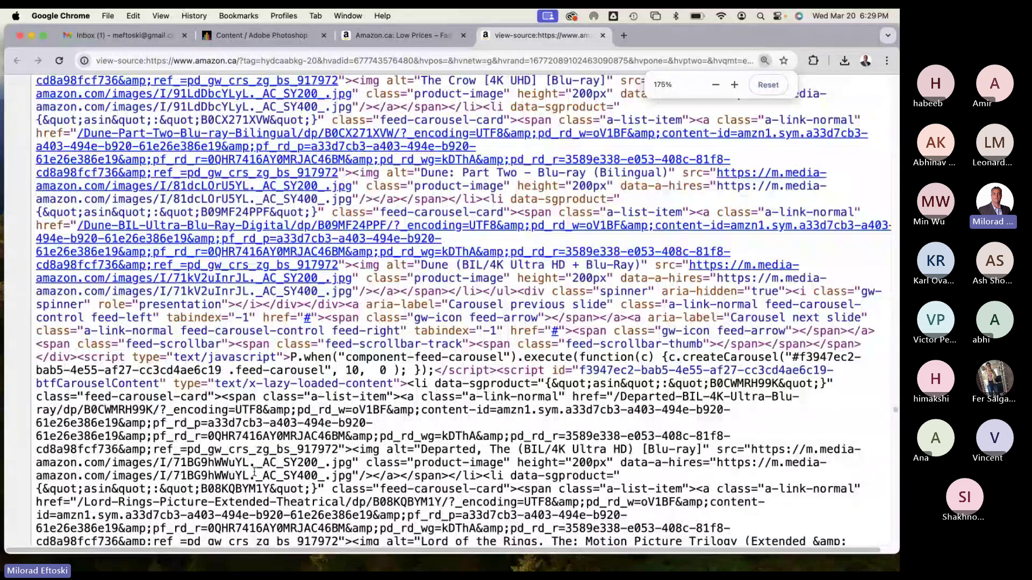
pyautogui.scroll(-5, 263, 477)
pyautogui.moveTo(194, 216); pyautogui.dragTo(451, 403)
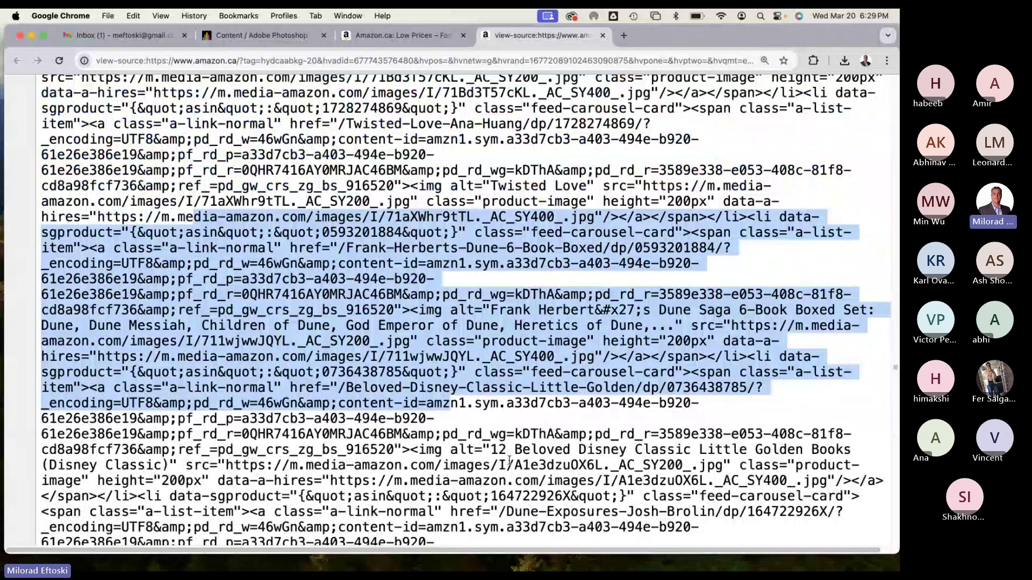
pyautogui.click(457, 411)
pyautogui.scroll(-15, 447, 408)
pyautogui.scroll(15, 447, 409)
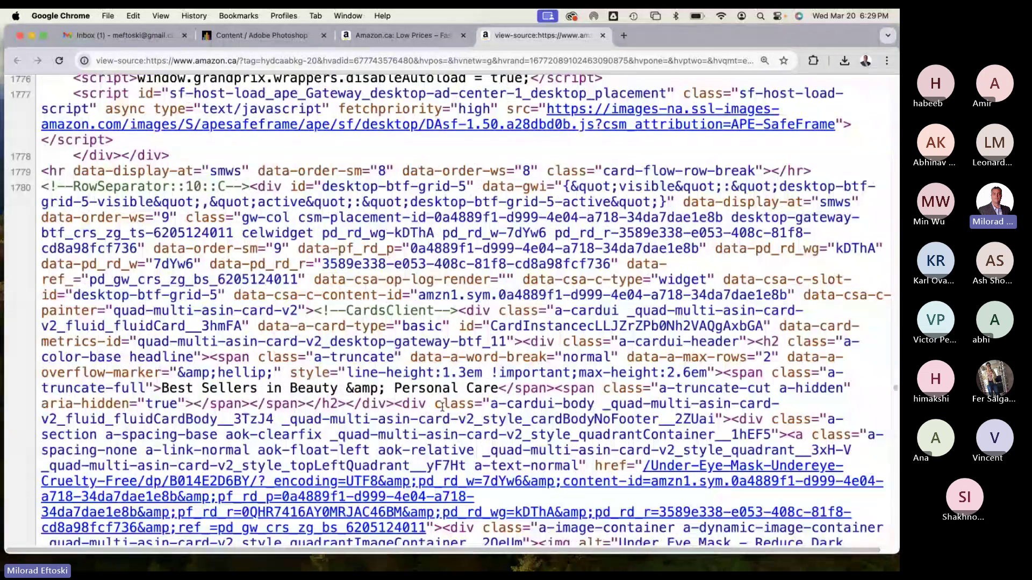
pyautogui.scroll(-20, 414, 418)
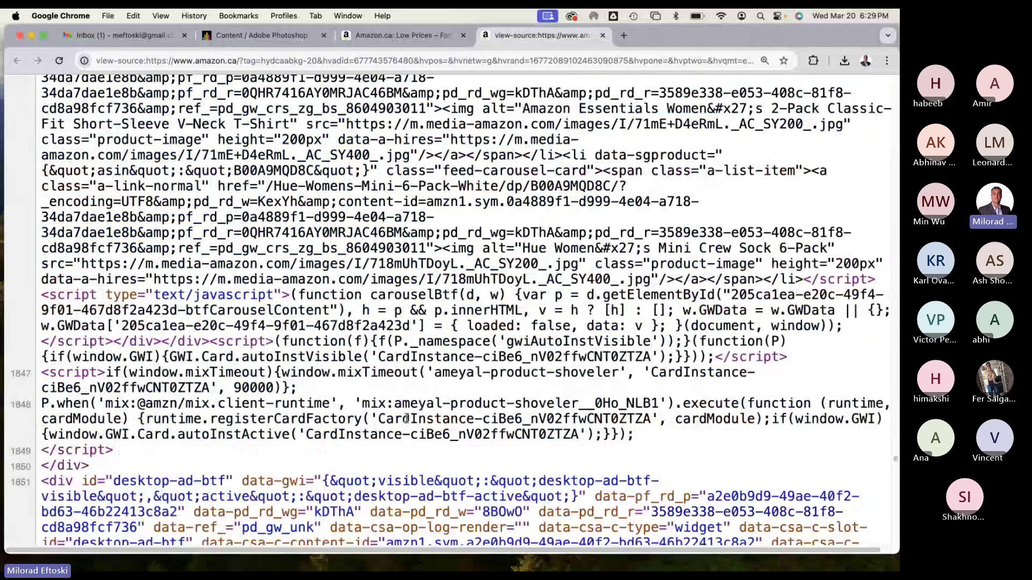
pyautogui.scroll(-20, 402, 415)
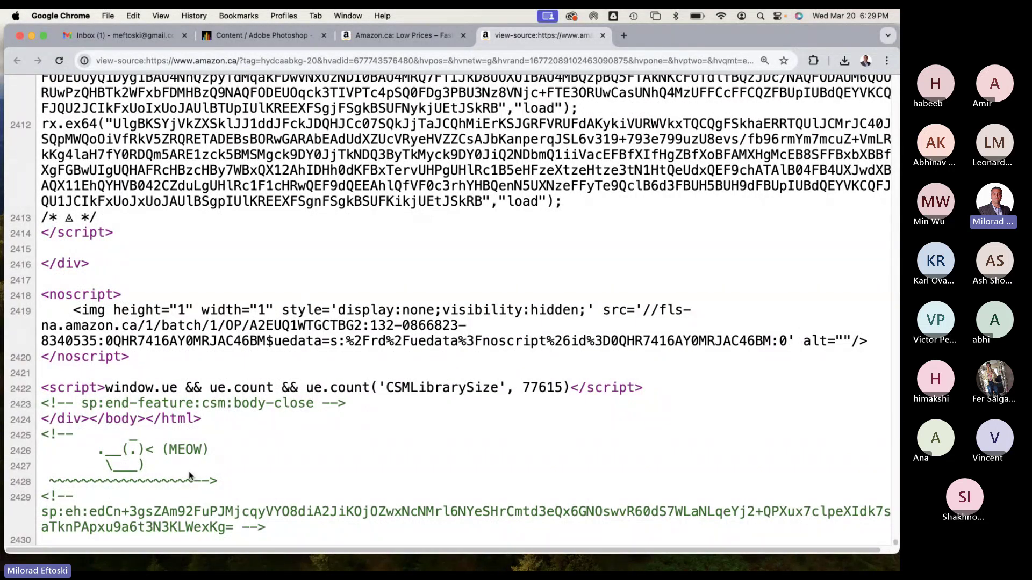
# Highlight the ASCII-art MEOW comment below the closing html tag, then return the source view to 100% zoom.
pyautogui.moveTo(160, 467)
pyautogui.mouseDown()
pyautogui.moveTo(94, 445)
pyautogui.moveTo(98, 434)
pyautogui.moveTo(167, 464)
pyautogui.mouseUp()
pyautogui.click(209, 452)
pyautogui.click(233, 478)
pyautogui.moveTo(43, 436); pyautogui.dragTo(214, 496)
pyautogui.click(241, 490)
pyautogui.moveTo(155, 468); pyautogui.dragTo(89, 436)
pyautogui.click(228, 452)
pyautogui.press('super+minus')
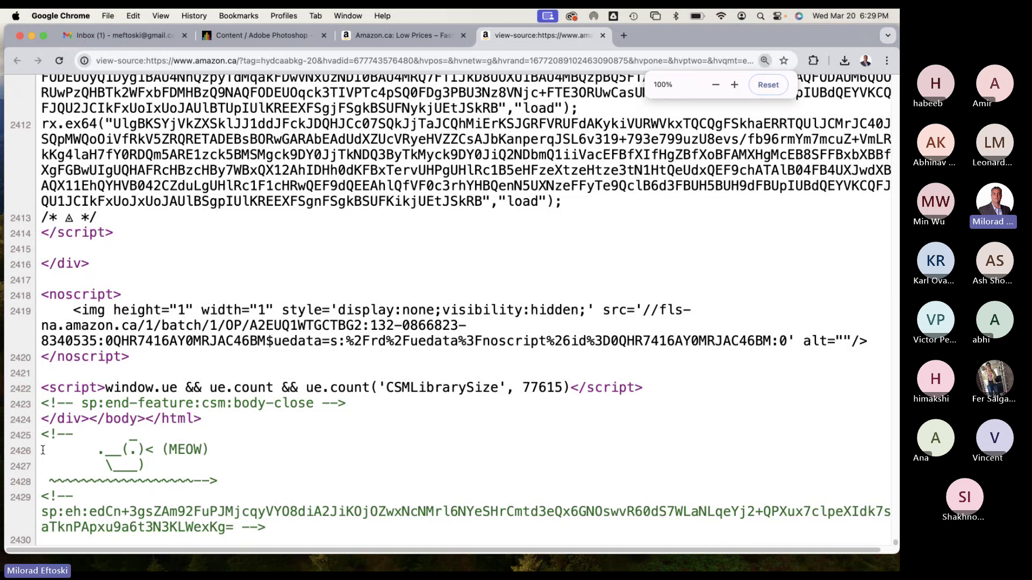
# Shrink the source view's text, skim back up through the script code, and close the page source.
pyautogui.press('super+minus')
pyautogui.press('super+minus')
pyautogui.press('super+minus')
pyautogui.press('super+minus')
pyautogui.press('super+equal')
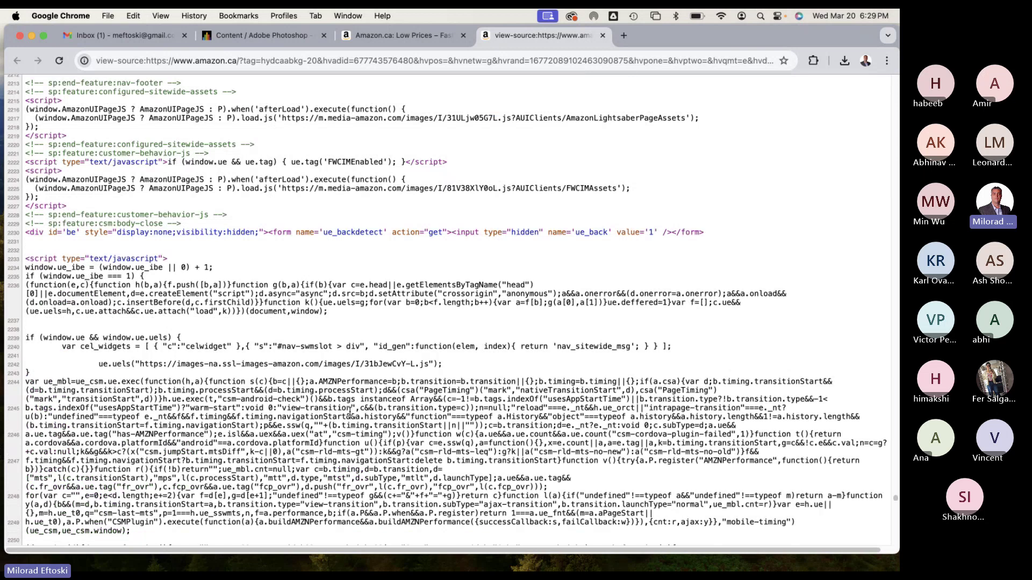
pyautogui.scroll(20, 348, 408)
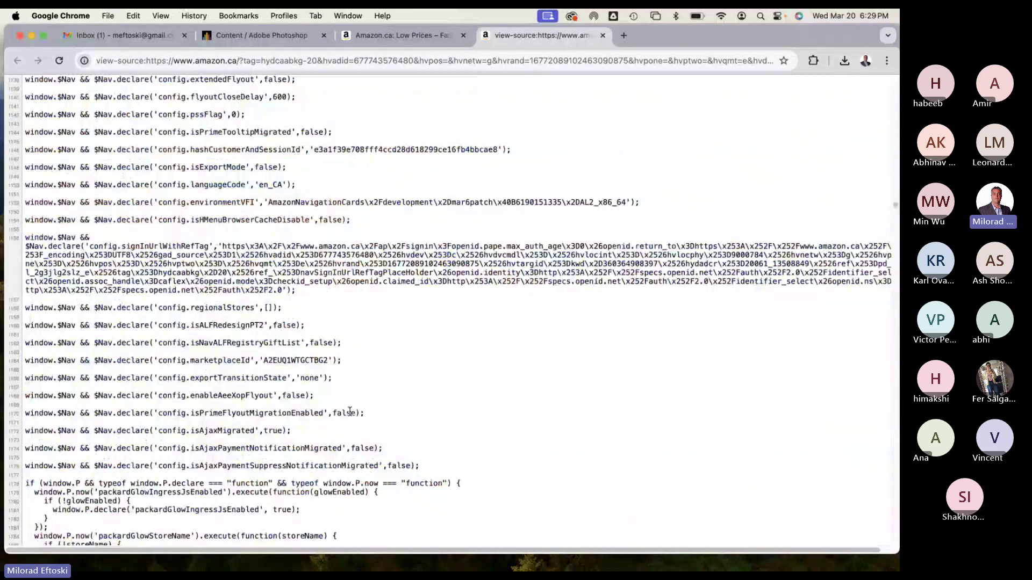
pyautogui.click(603, 36)
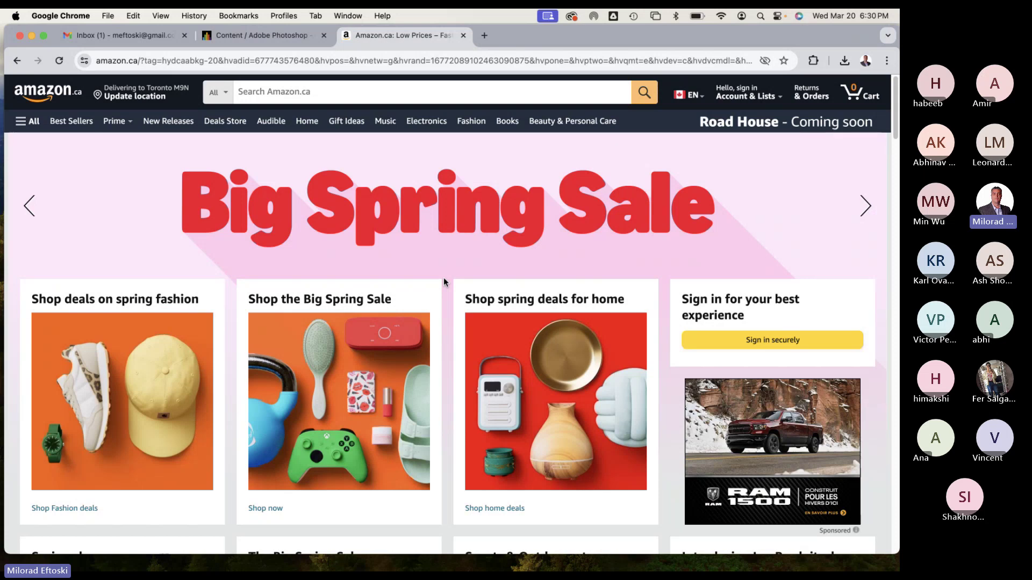
# Examine the Amazon.ca home page's Big Spring Sale banner and the rows of four deal cards beneath it.
pyautogui.scroll(-3, 511, 346)
pyautogui.scroll(3, 437, 254)
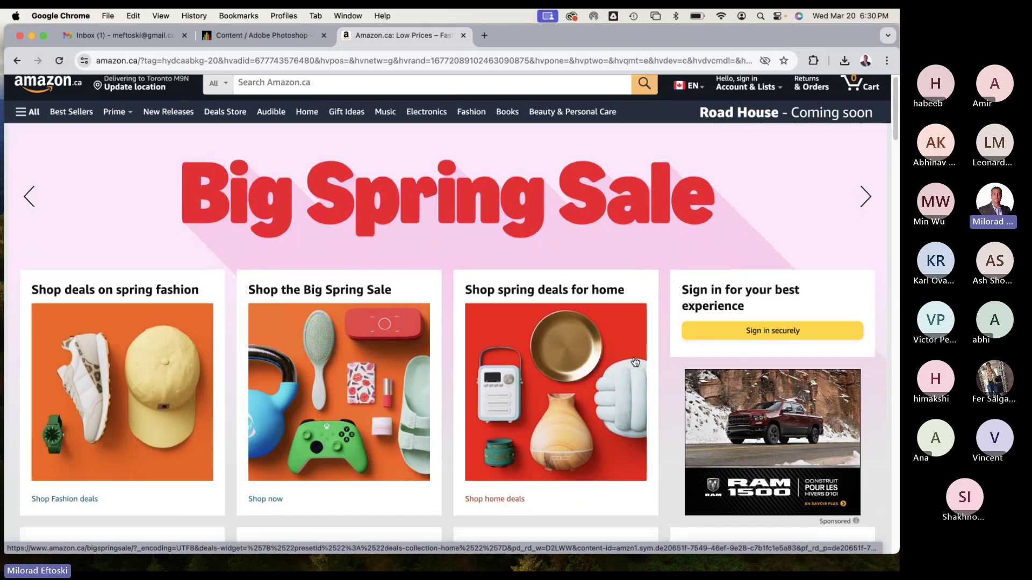
pyautogui.scroll(-3, 409, 237)
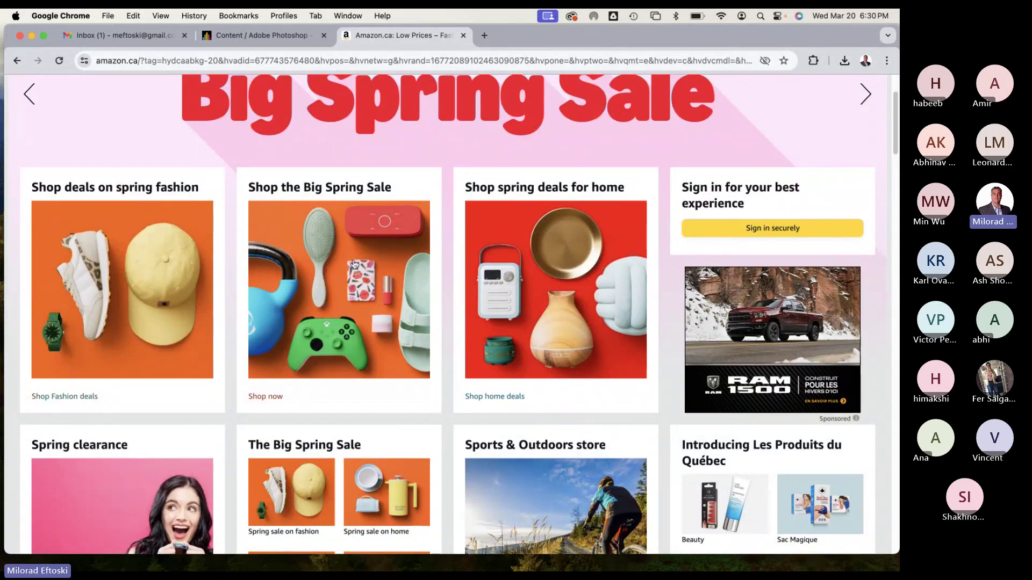
pyautogui.scroll(-2, 588, 268)
pyautogui.scroll(-2, 561, 262)
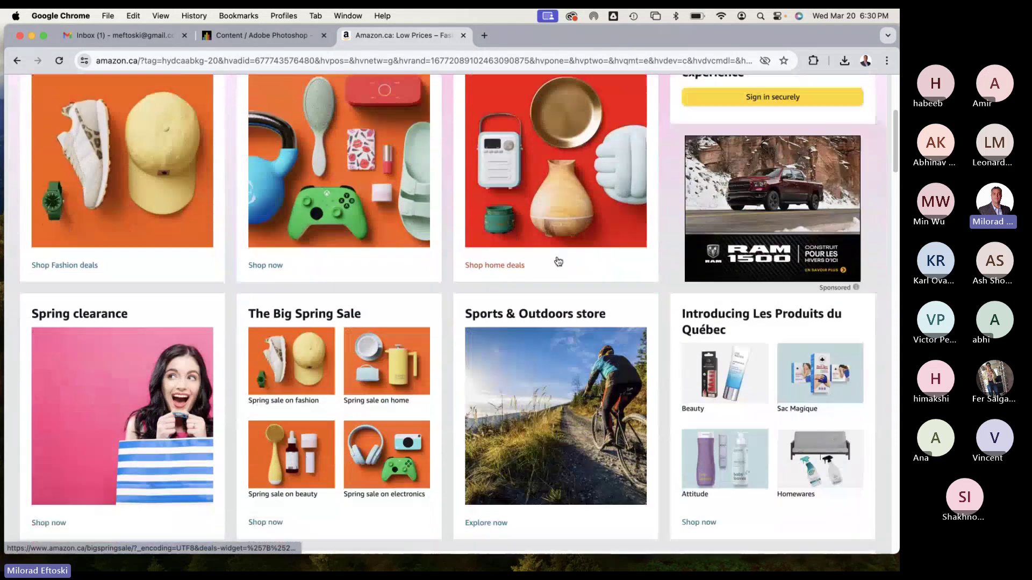
pyautogui.scroll(-3, 557, 260)
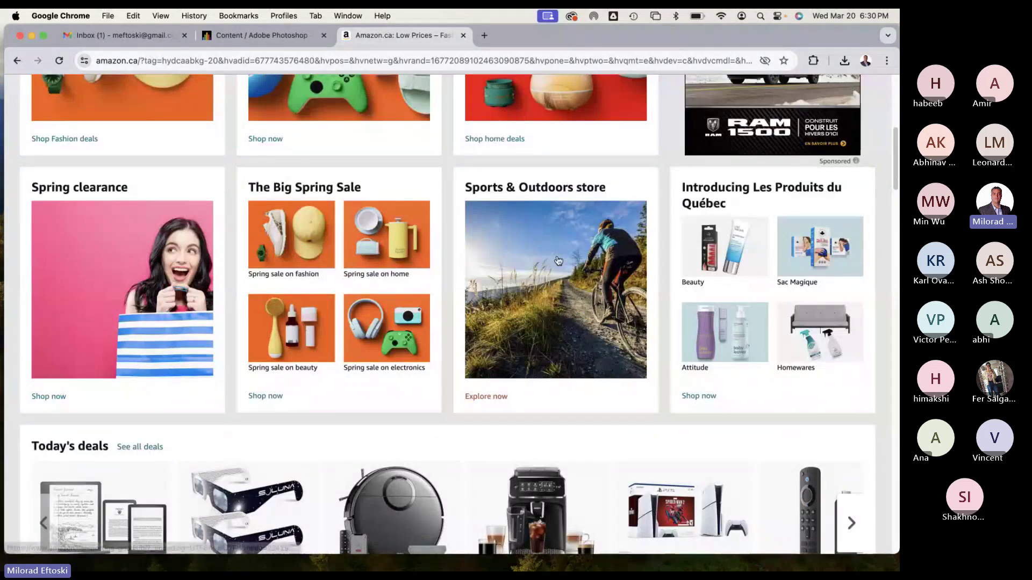
pyautogui.scroll(-3, 557, 259)
pyautogui.scroll(10, 557, 261)
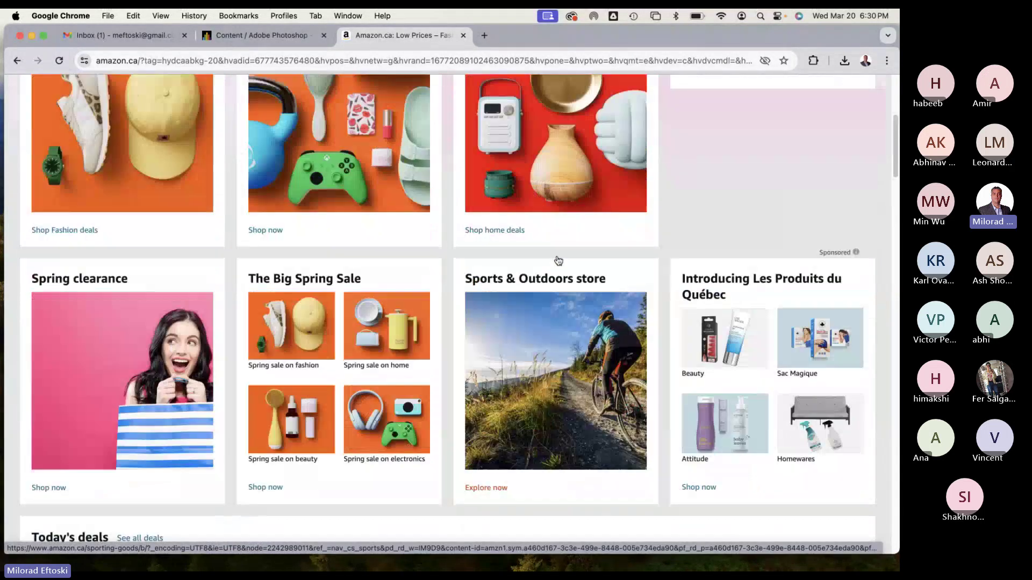
pyautogui.scroll(-1, 524, 256)
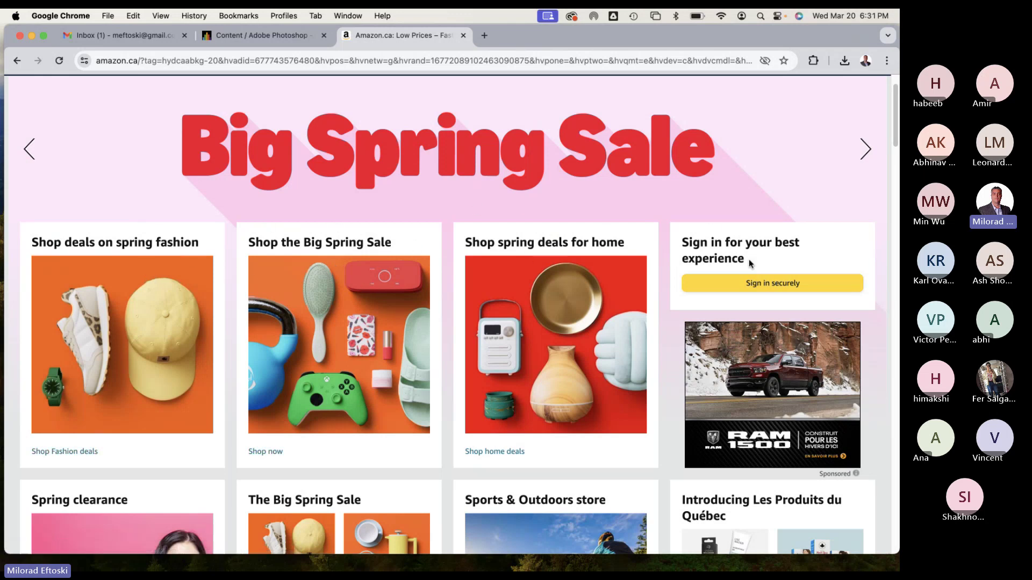
# Review the home page's sections from the deal cards through the product carousels to the Prime banner, then return to the page's beginning.
pyautogui.scroll(-4, 499, 217)
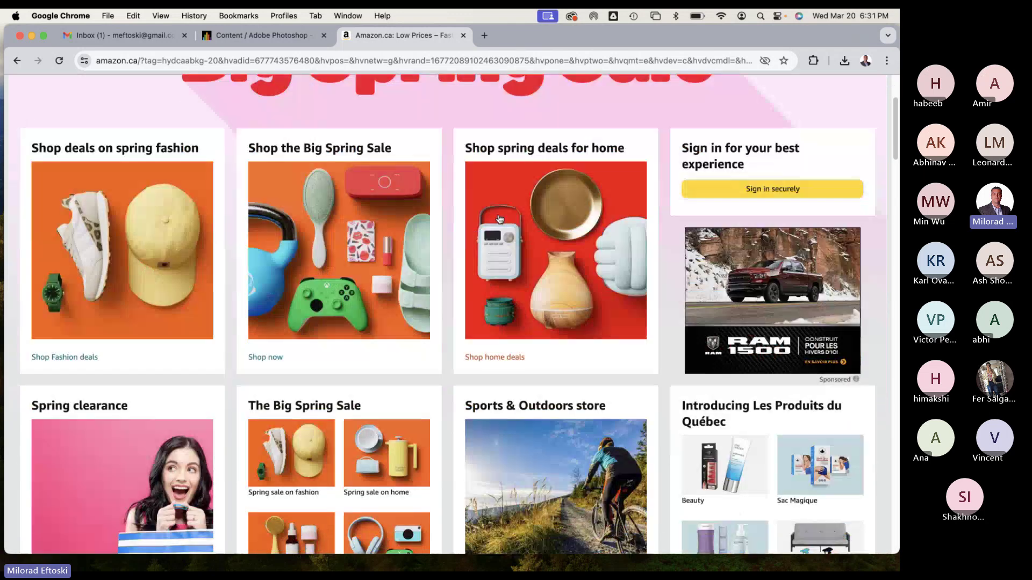
pyautogui.scroll(-7, 493, 218)
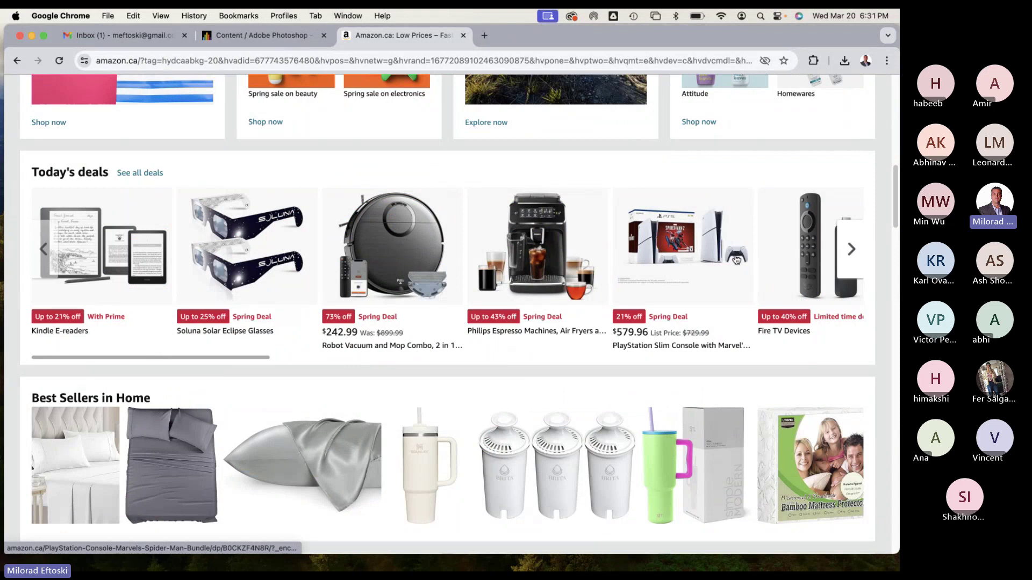
pyautogui.scroll(-2, 645, 258)
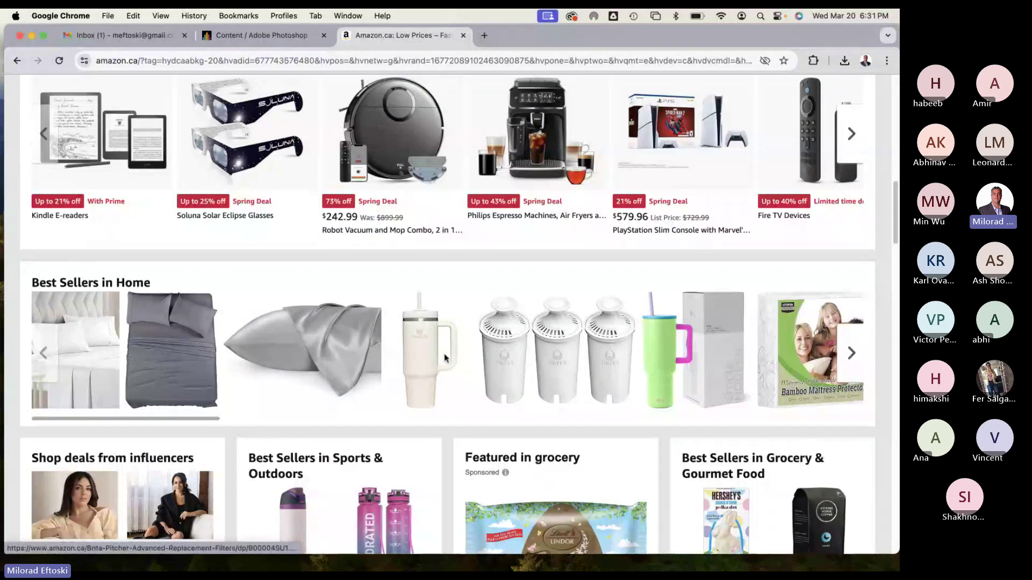
pyautogui.scroll(-5, 445, 359)
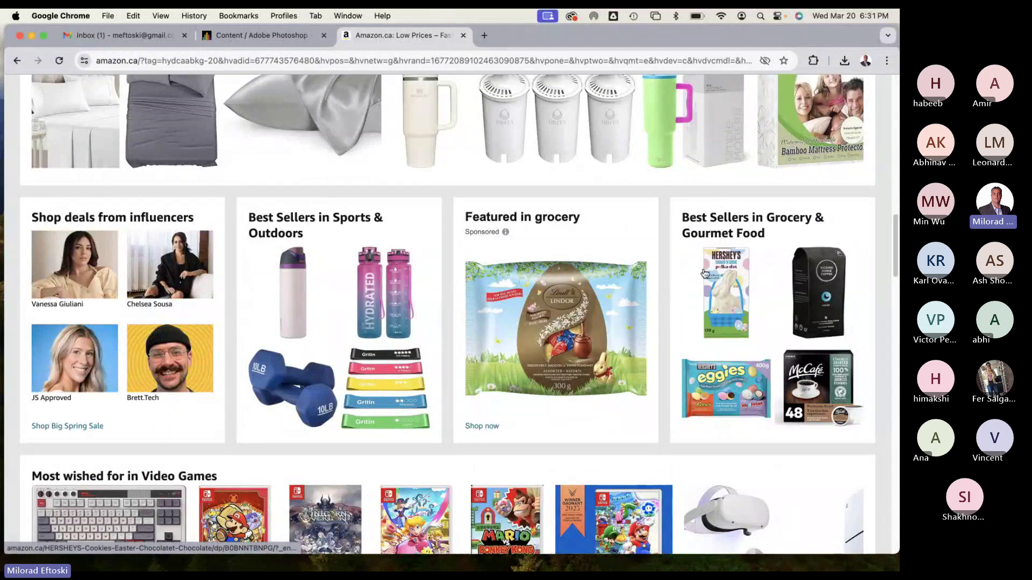
pyautogui.scroll(-1, 510, 279)
pyautogui.scroll(-12, 484, 301)
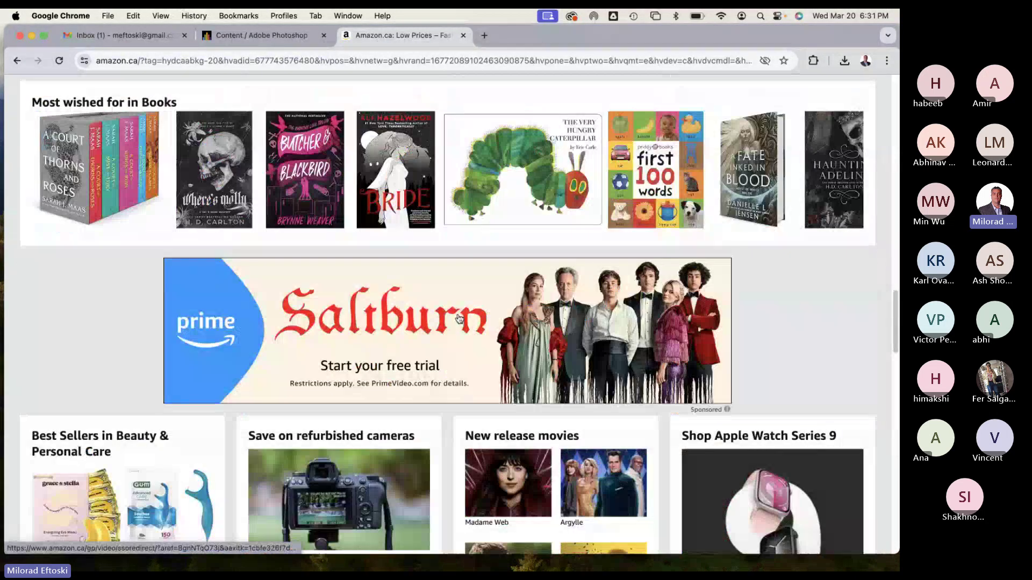
pyautogui.press('Home')
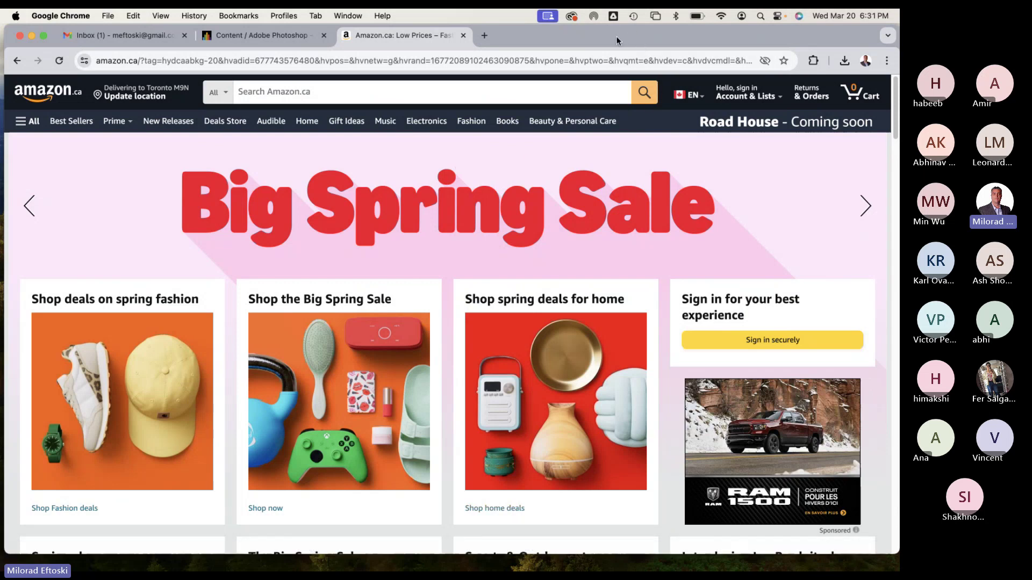
# Search Google for "web wireframes" in a new tab and show the image results.
pyautogui.hotkey('ctrl', 'Up')
pyautogui.click(484, 52)
pyautogui.click(453, 76)
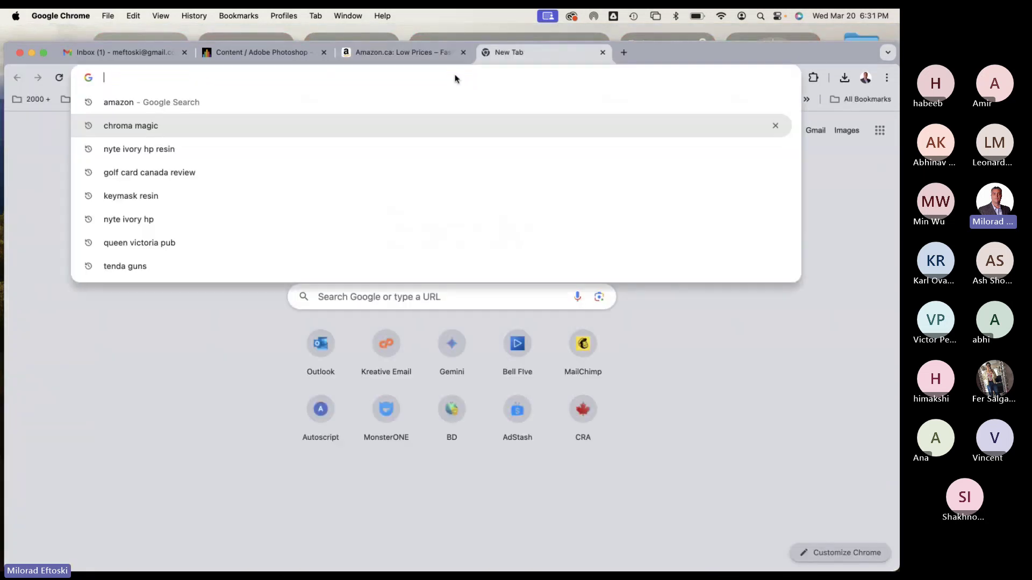
pyautogui.write('web wirefram')
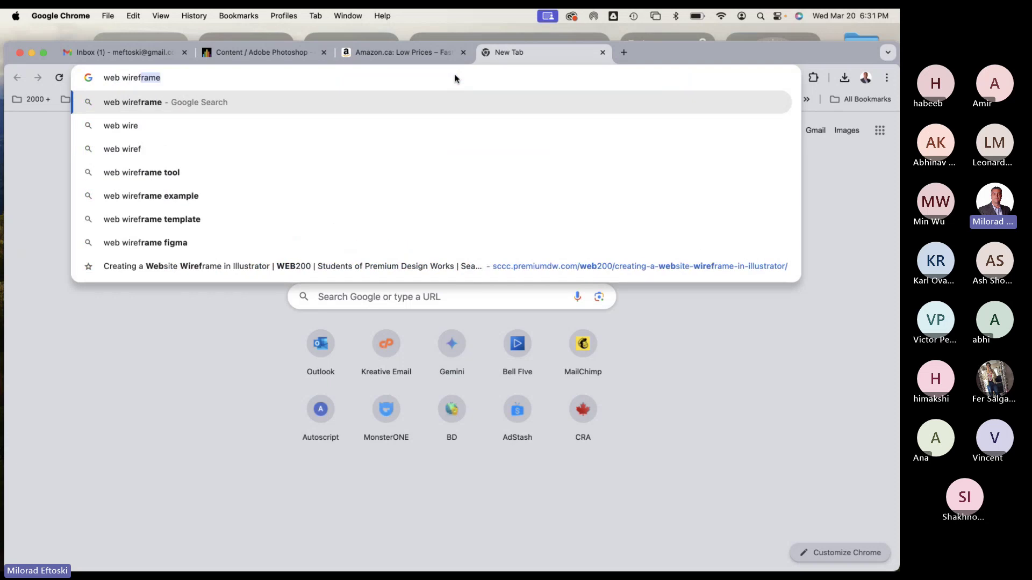
pyautogui.write('es')
pyautogui.press('Return')
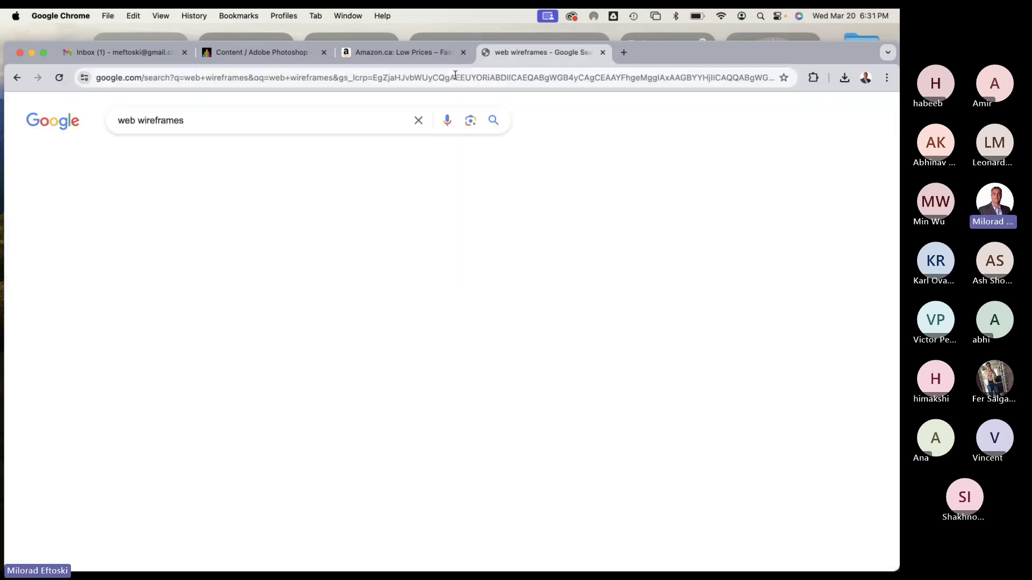
pyautogui.moveTo(721, 53); pyautogui.dragTo(721, 48)
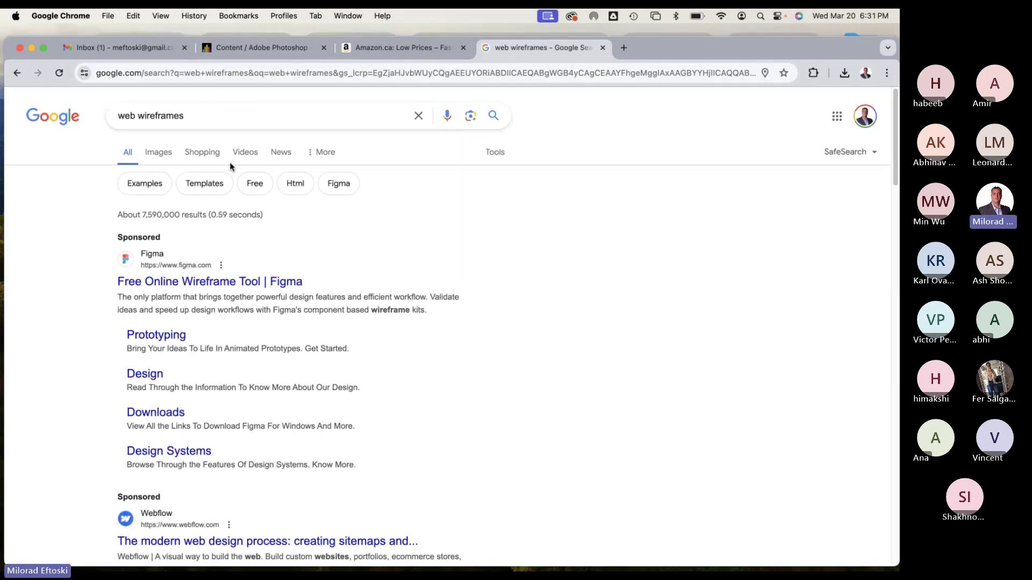
pyautogui.click(177, 152)
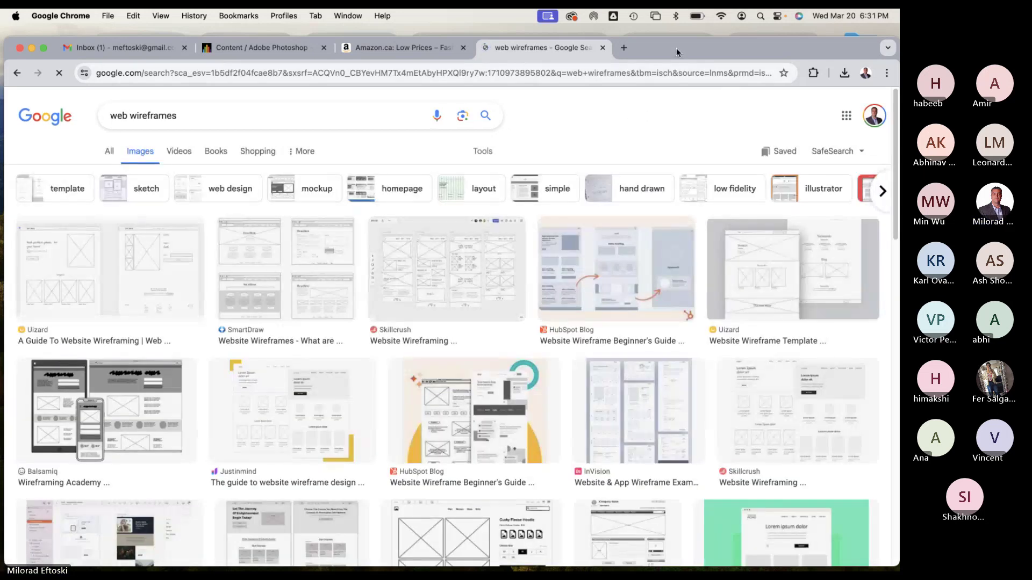
pyautogui.moveTo(676, 48); pyautogui.dragTo(676, 34)
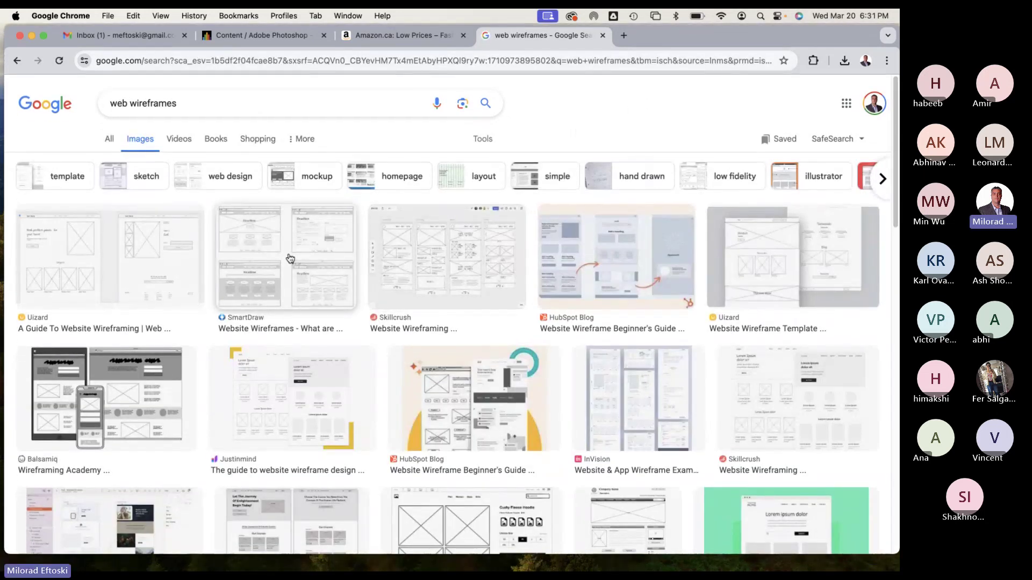
# Preview the Balsamiq multi-device wireframe, browse further results, and preview the green Justinmind website wireframe.
pyautogui.click(149, 385)
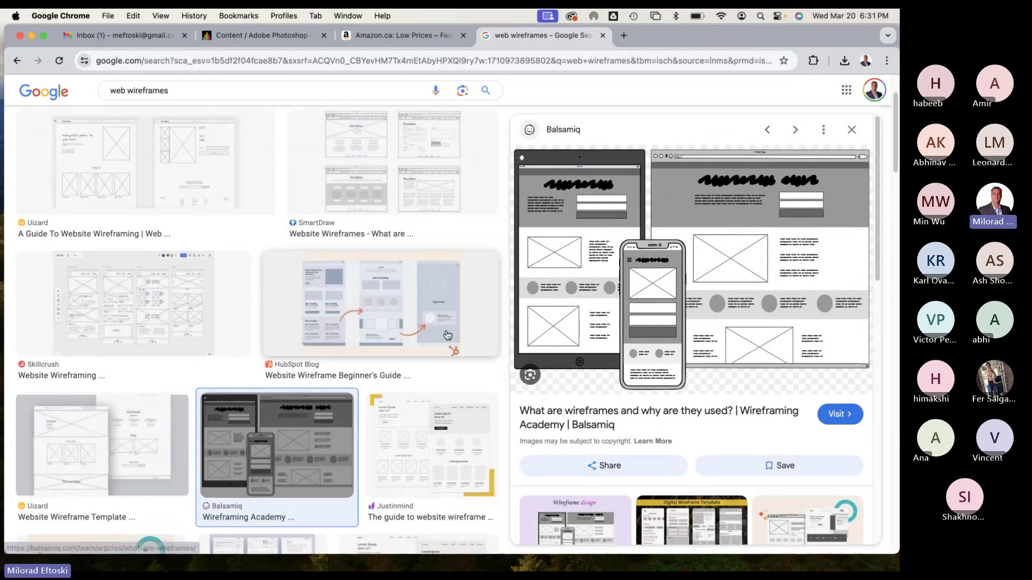
pyautogui.scroll(-3, 447, 344)
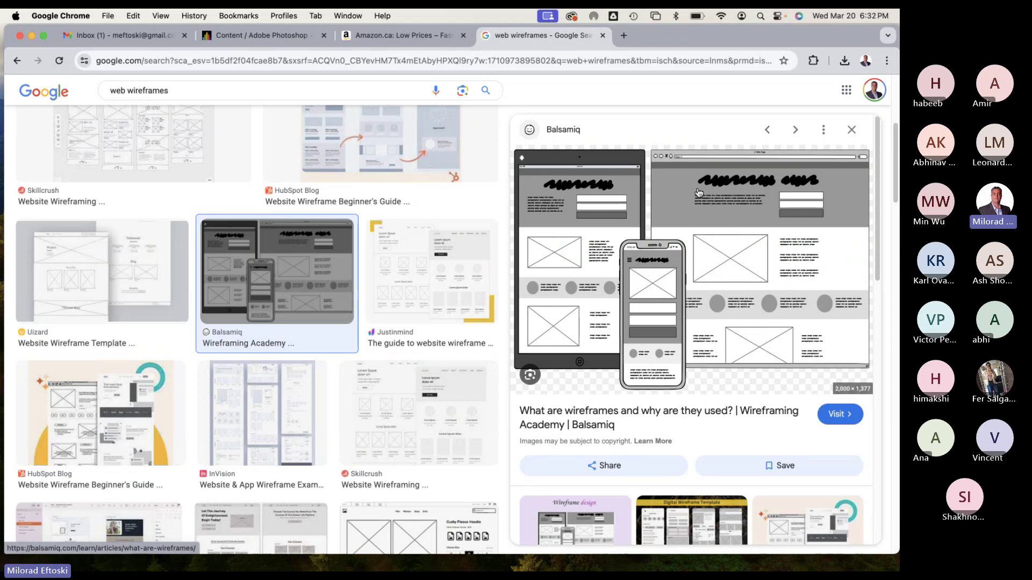
pyautogui.scroll(-4, 408, 332)
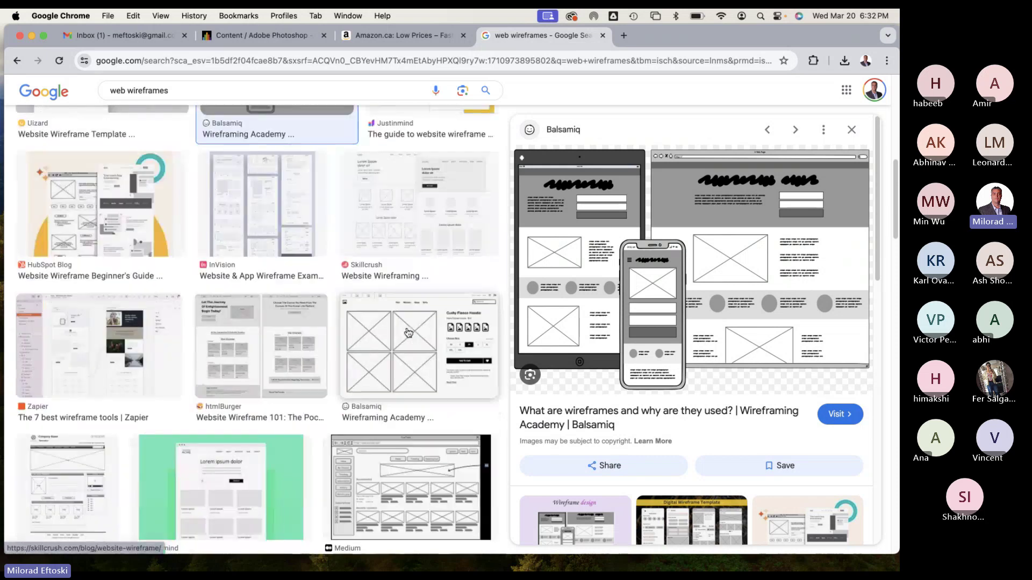
pyautogui.scroll(-4, 409, 332)
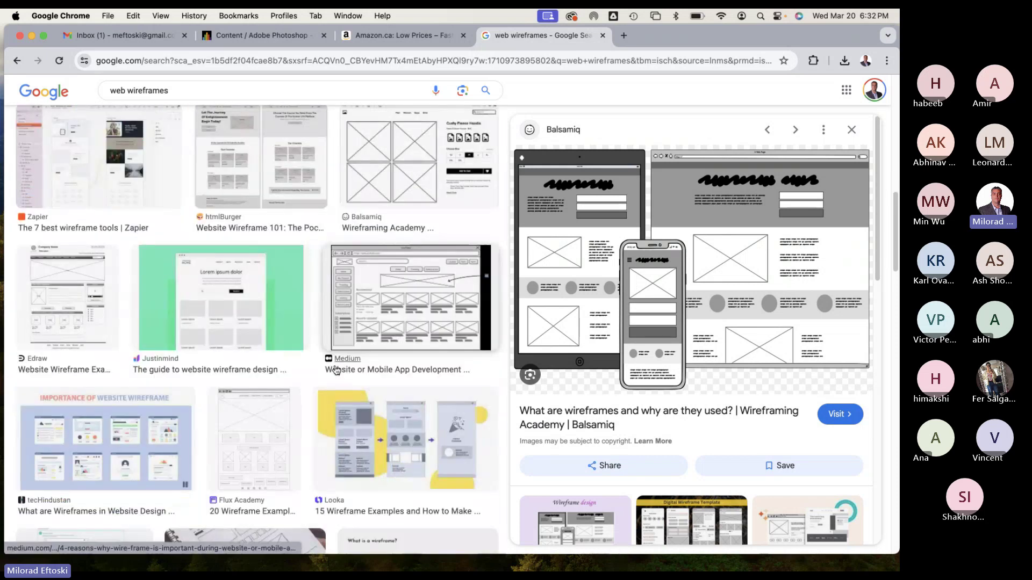
pyautogui.click(252, 312)
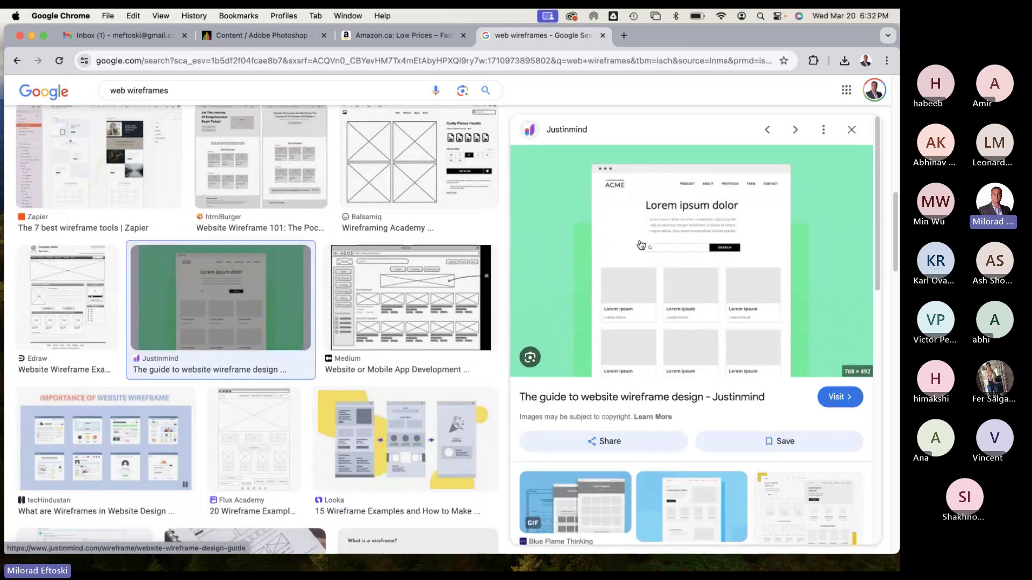
# Preview the hand-drawn notebook wireframe from ColibriWP and the sketched page wireframe from Flux Academy.
pyautogui.scroll(-5, 316, 346)
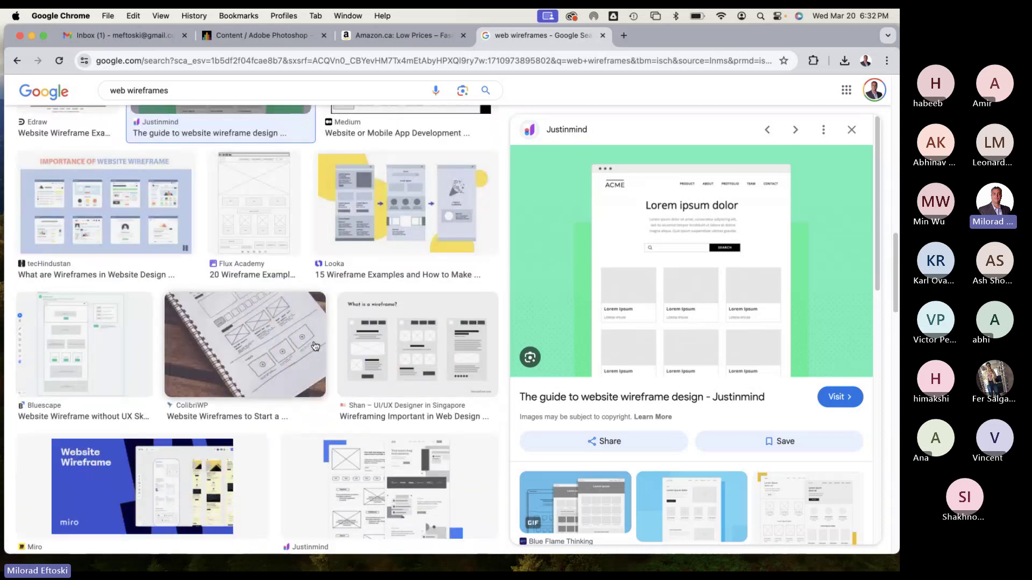
pyautogui.click(316, 346)
pyautogui.scroll(-5, 380, 365)
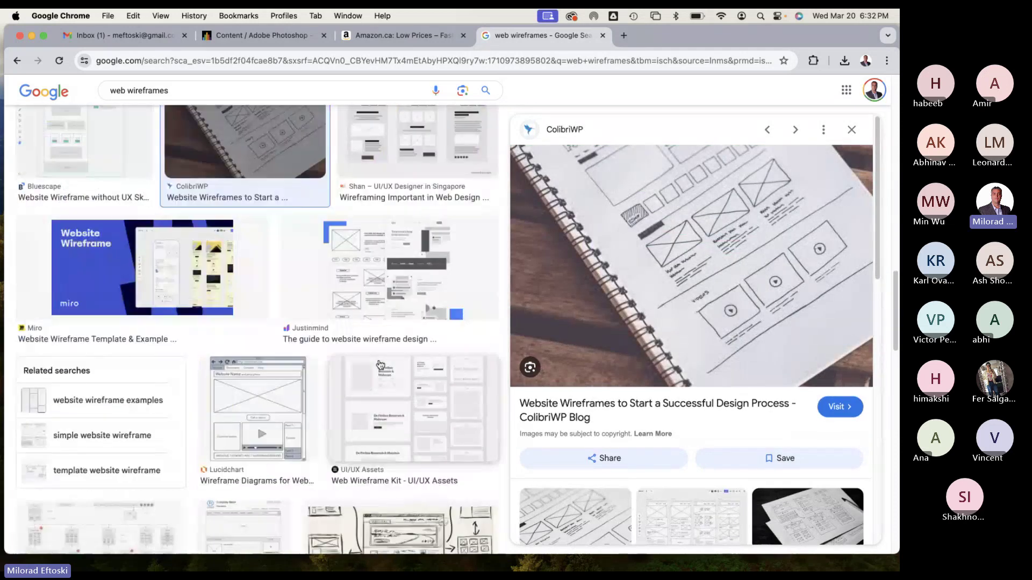
pyautogui.scroll(-10, 380, 365)
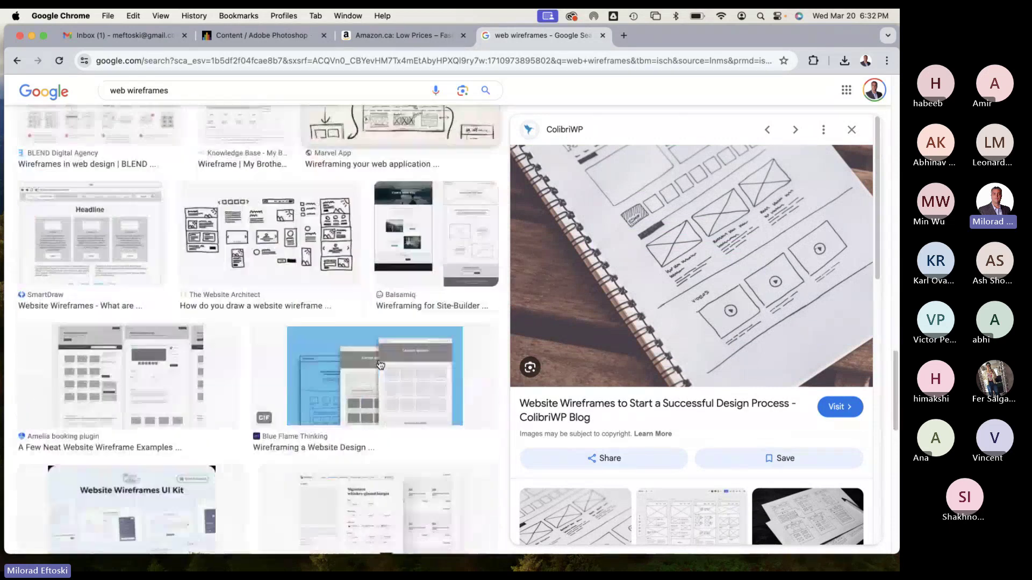
pyautogui.scroll(-8, 380, 365)
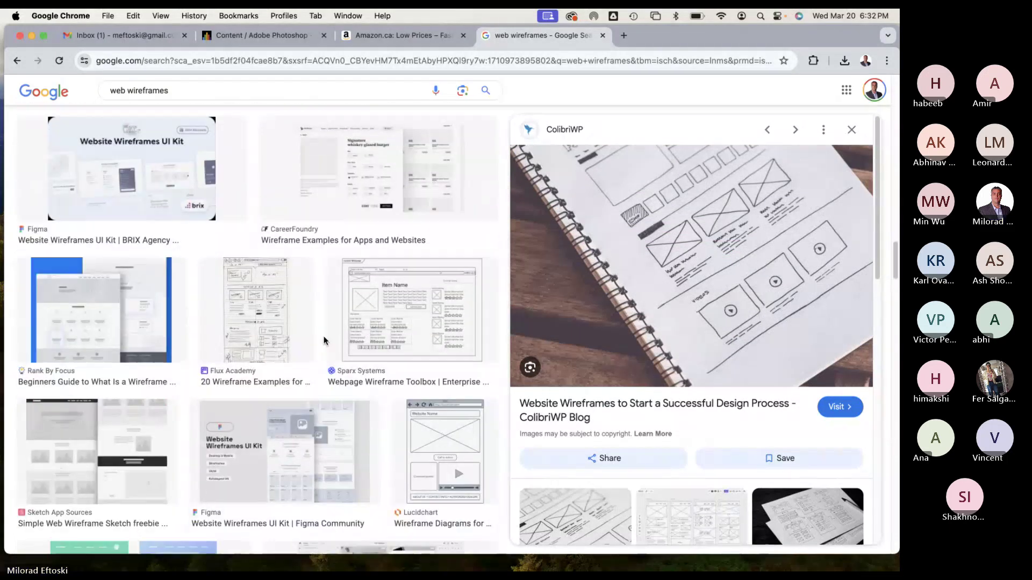
pyautogui.click(301, 333)
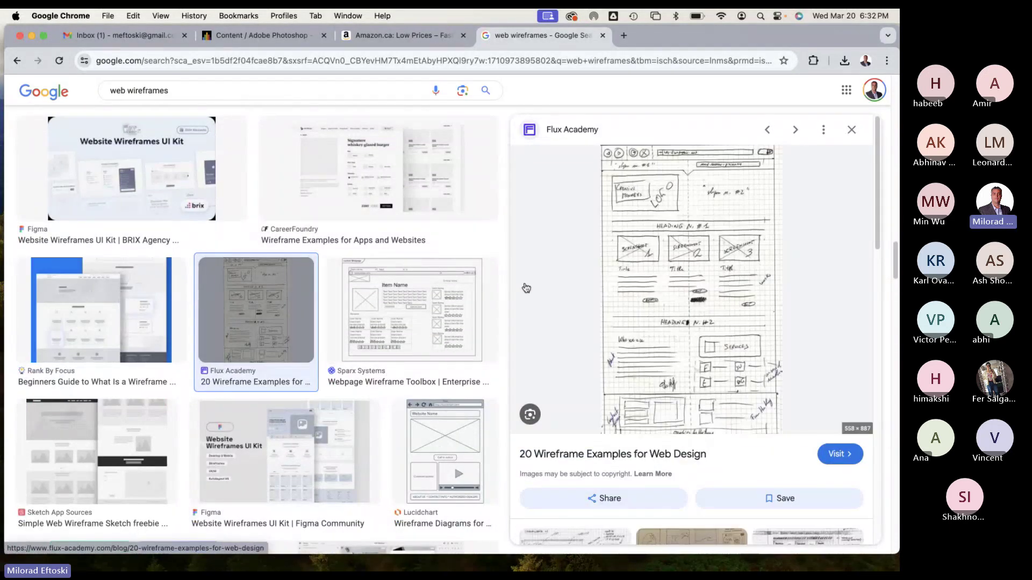
# Find and preview the Wirify comparison of the CNN page with its wireframe, and check its related images.
pyautogui.scroll(-10, 354, 372)
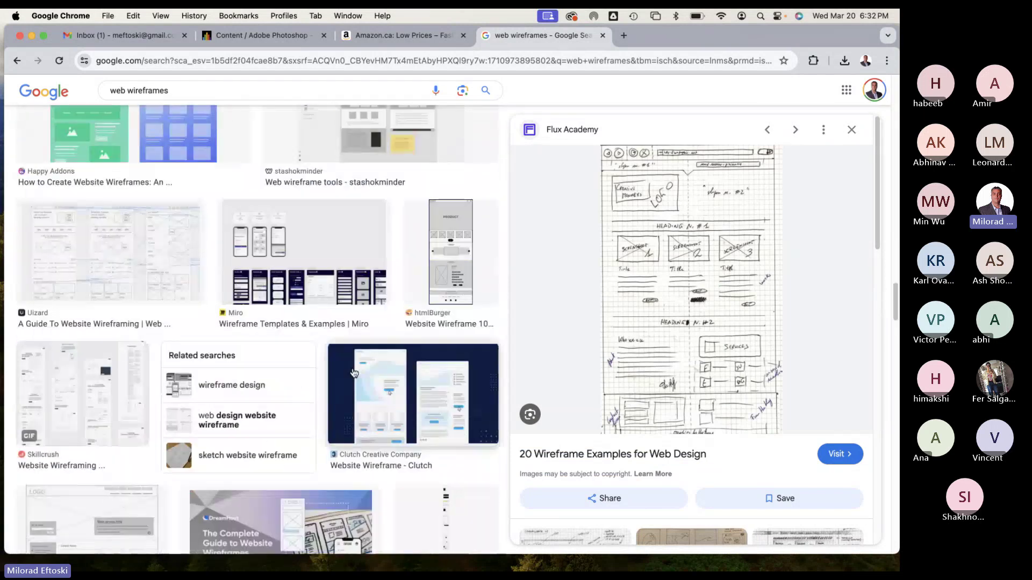
pyautogui.scroll(-6, 354, 373)
pyautogui.click(90, 380)
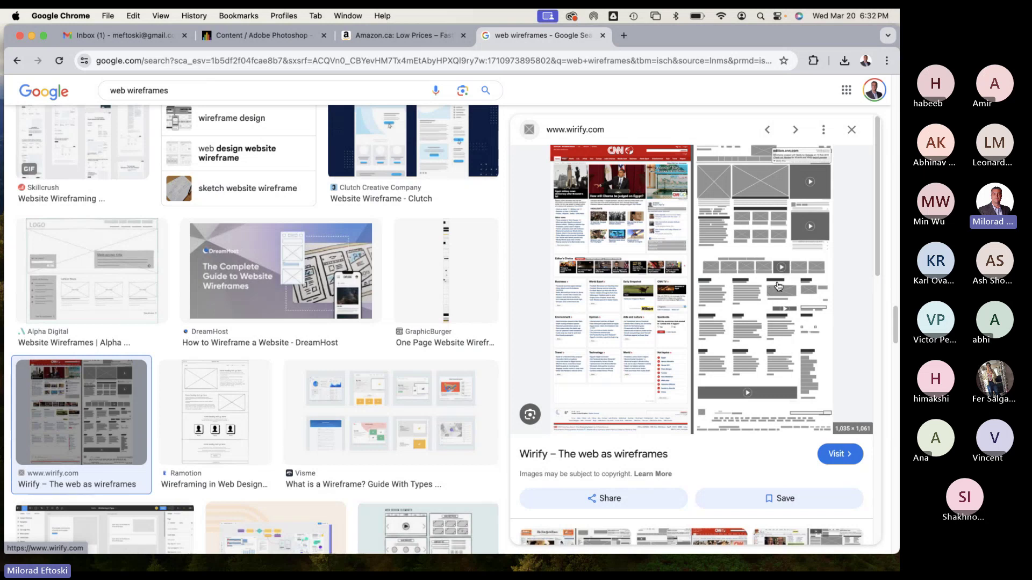
pyautogui.scroll(-5, 778, 279)
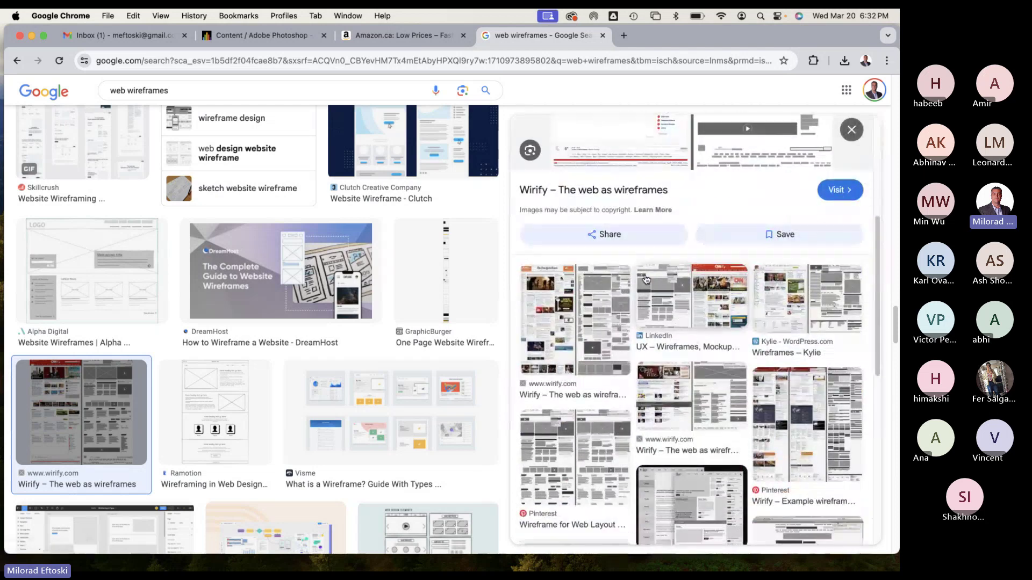
pyautogui.scroll(5, 645, 279)
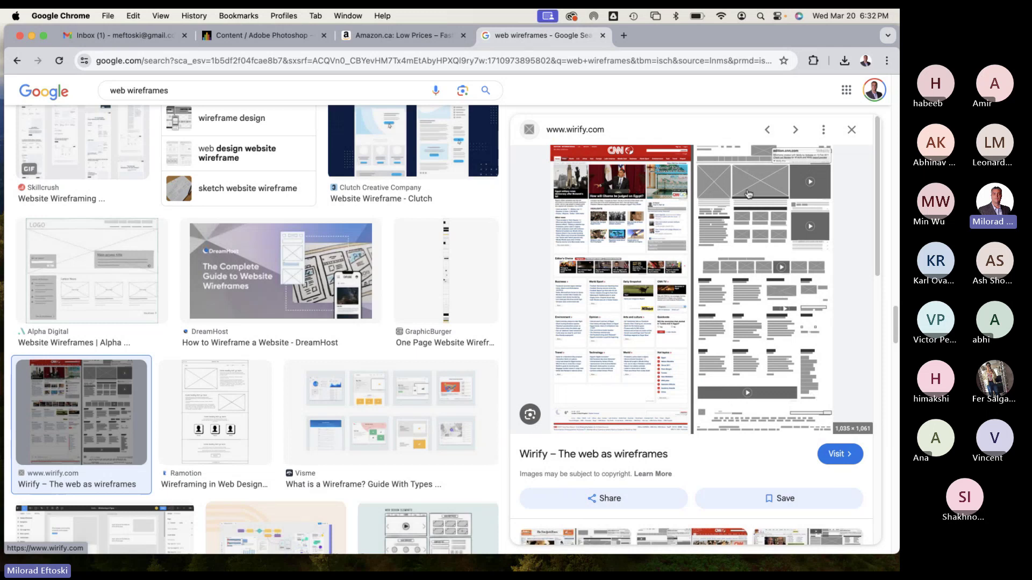
# Save the Wirify CNN comparison image to the Desktop as CNN-International-Original-vs-Wirify-wireframe1.jpg.
pyautogui.rightClick(722, 246)
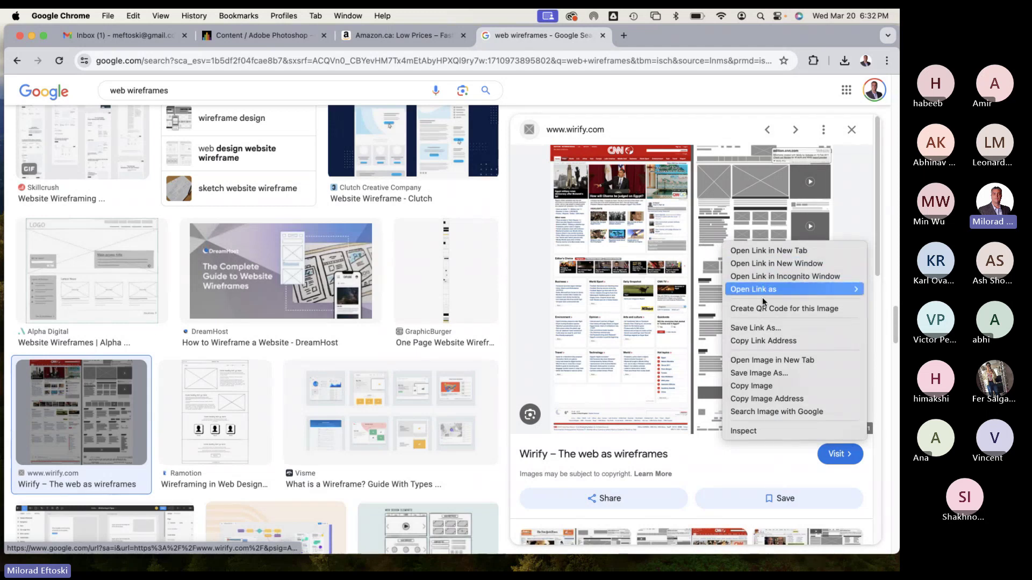
pyautogui.click(777, 387)
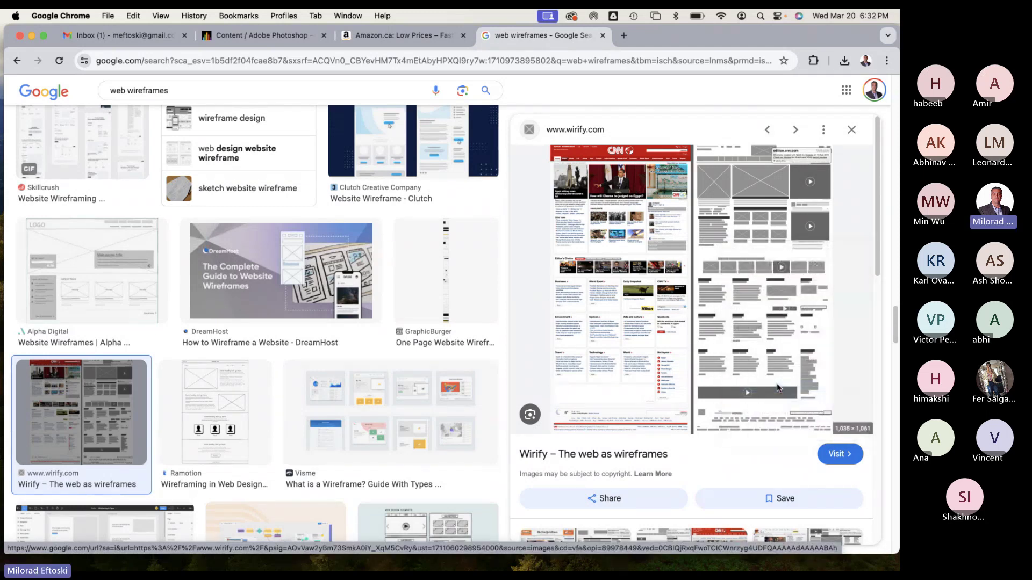
pyautogui.rightClick(704, 263)
pyautogui.click(755, 392)
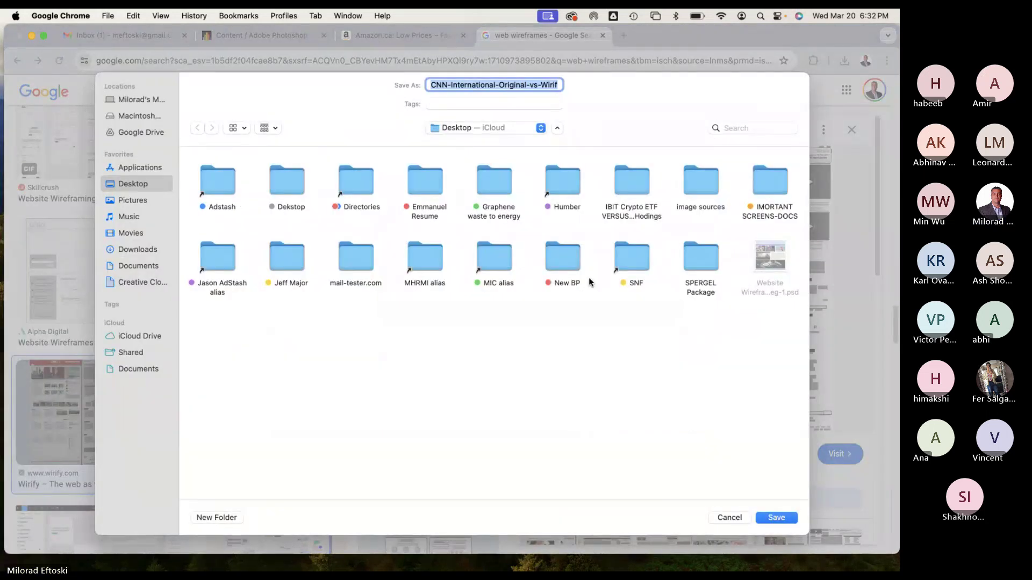
pyautogui.click(780, 517)
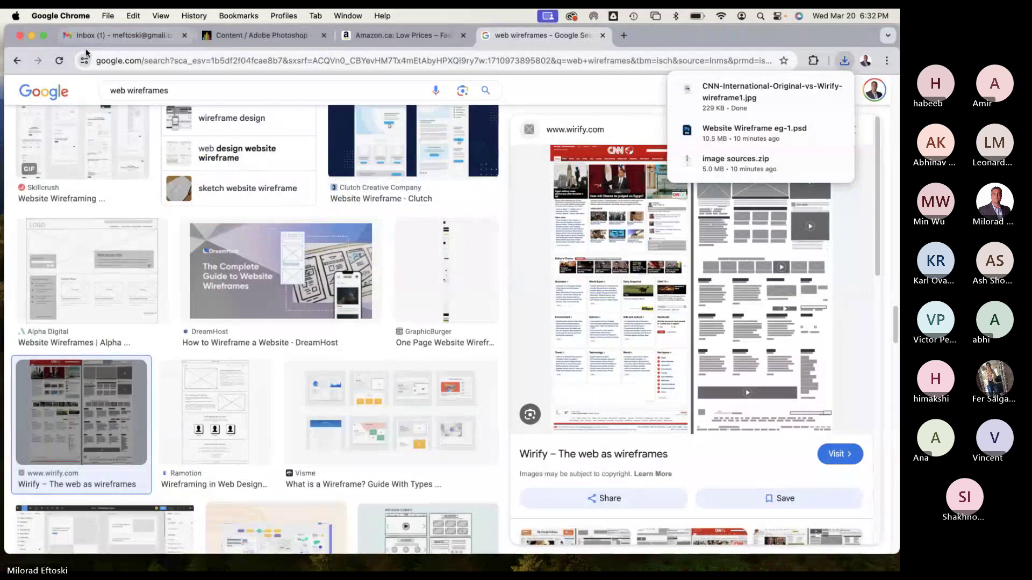
# Switch to the desktop and preview the saved CNN wireframe comparison image.
pyautogui.press('super+m')
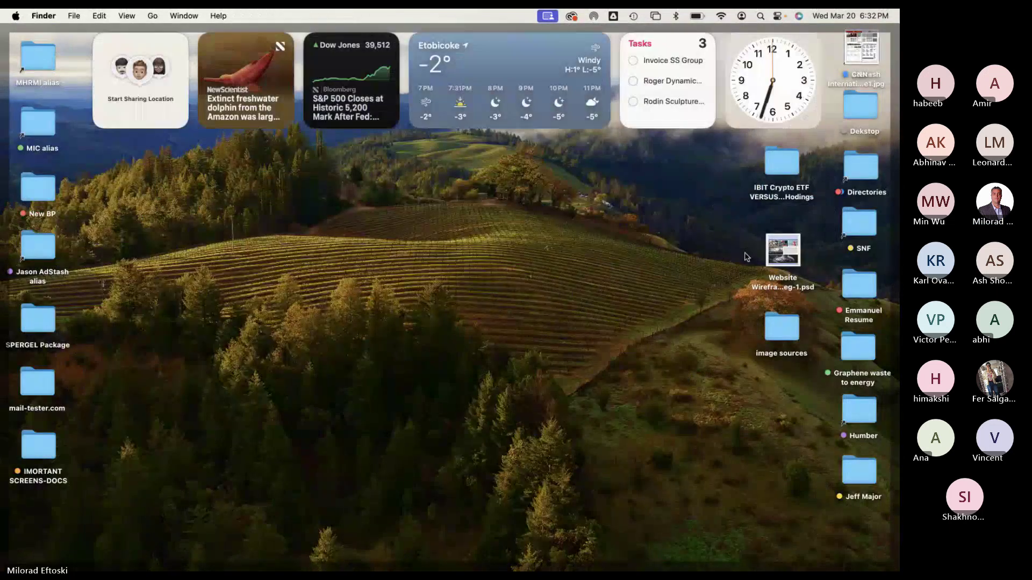
pyautogui.moveTo(855, 61); pyautogui.dragTo(672, 191)
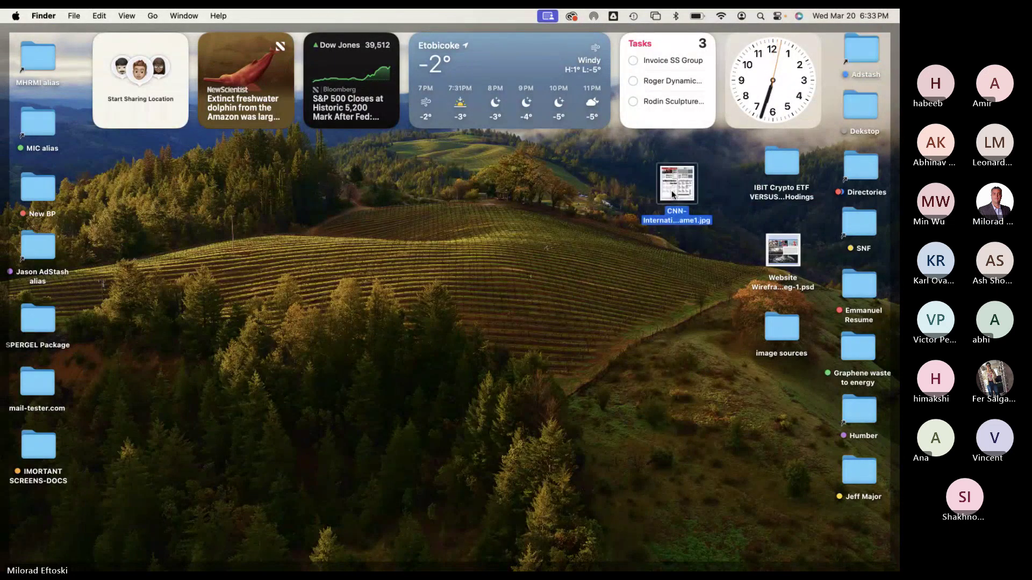
pyautogui.press('space')
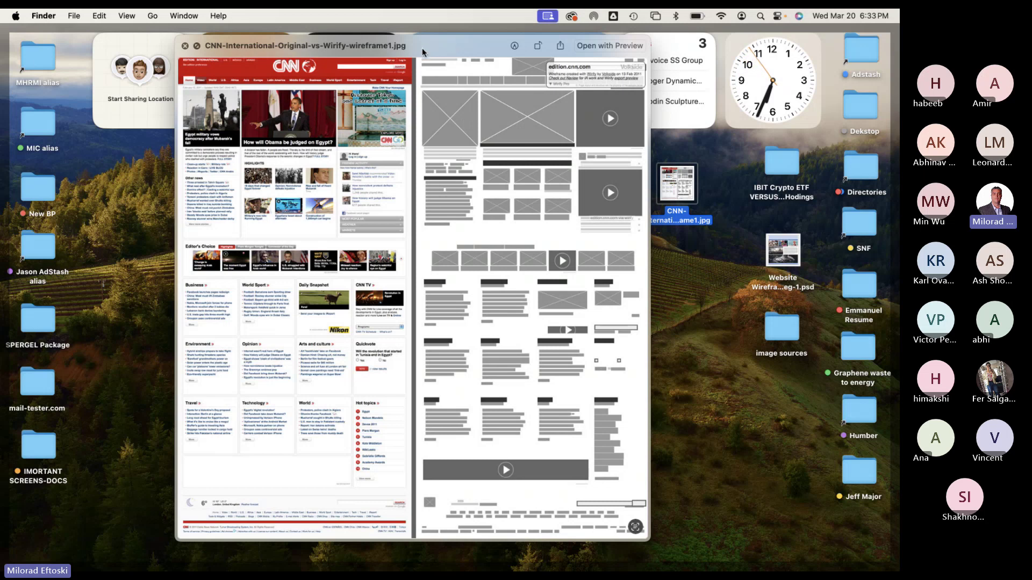
pyautogui.moveTo(424, 49); pyautogui.dragTo(426, 52)
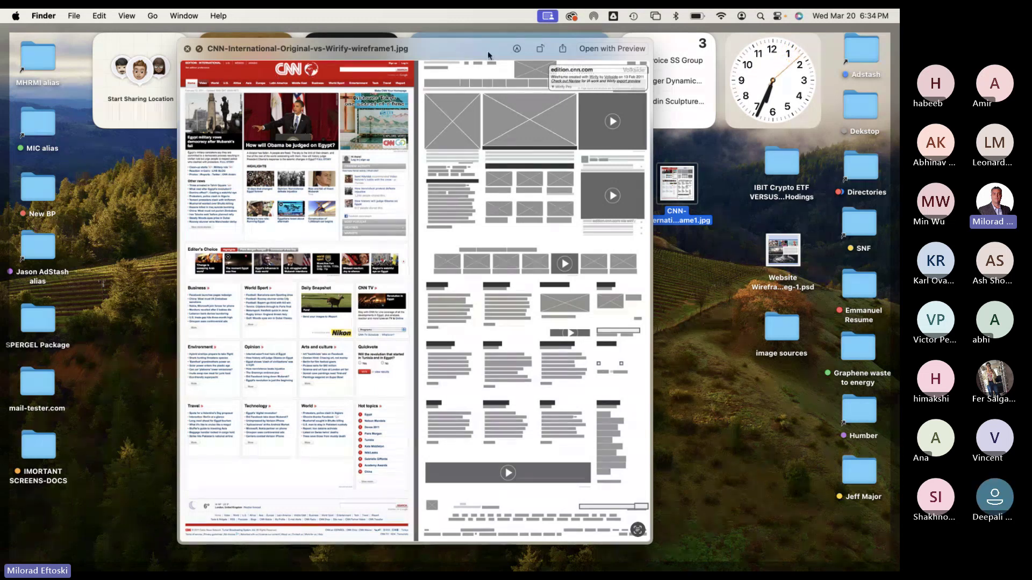
pyautogui.moveTo(457, 50); pyautogui.dragTo(458, 49)
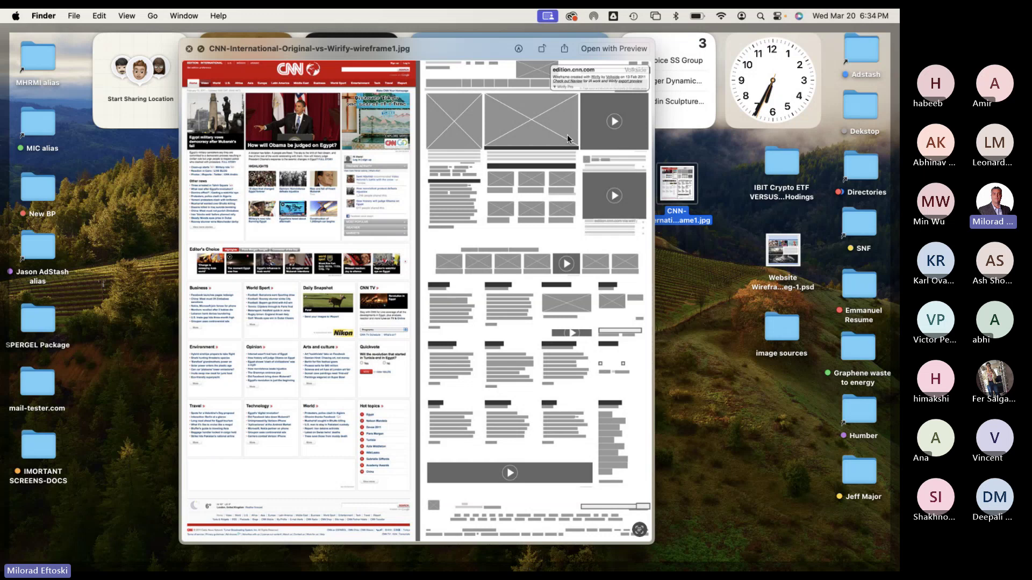
pyautogui.moveTo(459, 56)
pyautogui.mouseDown()
pyautogui.moveTo(435, 53)
pyautogui.moveTo(443, 47)
pyautogui.mouseUp()
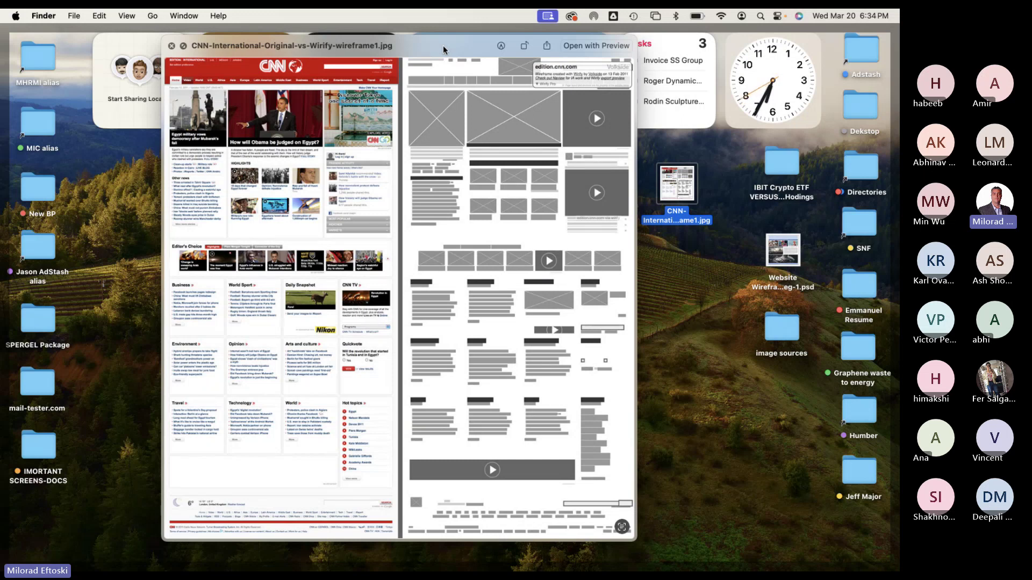
pyautogui.press('space')
# Place the CNN image below the image sources folder, and preview both Website Wireframe eg-1.psd and the CNN image.
pyautogui.moveTo(677, 183); pyautogui.dragTo(785, 393)
pyautogui.click(778, 251)
pyautogui.press('space')
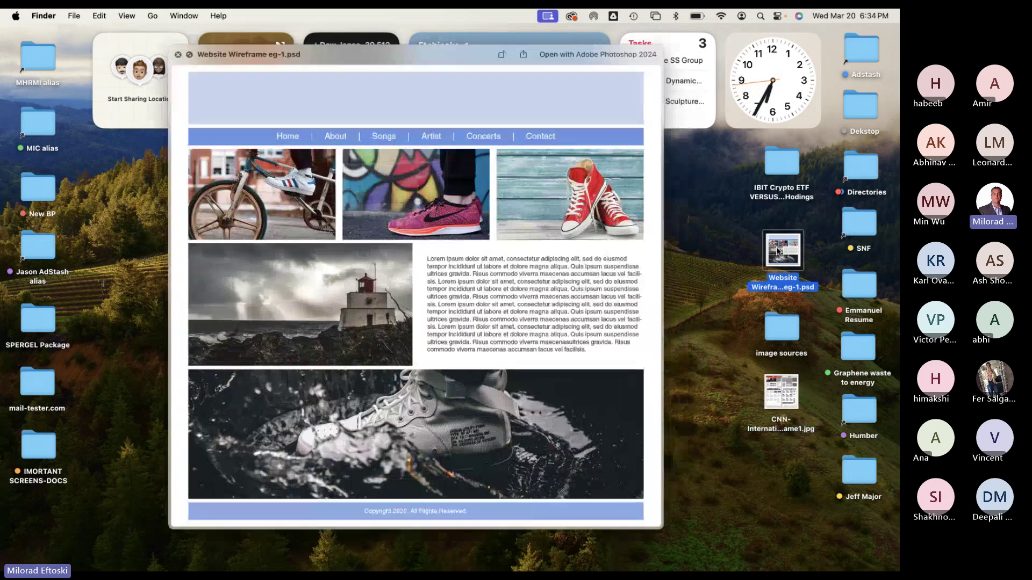
pyautogui.press('space')
pyautogui.click(787, 405)
pyautogui.press('space')
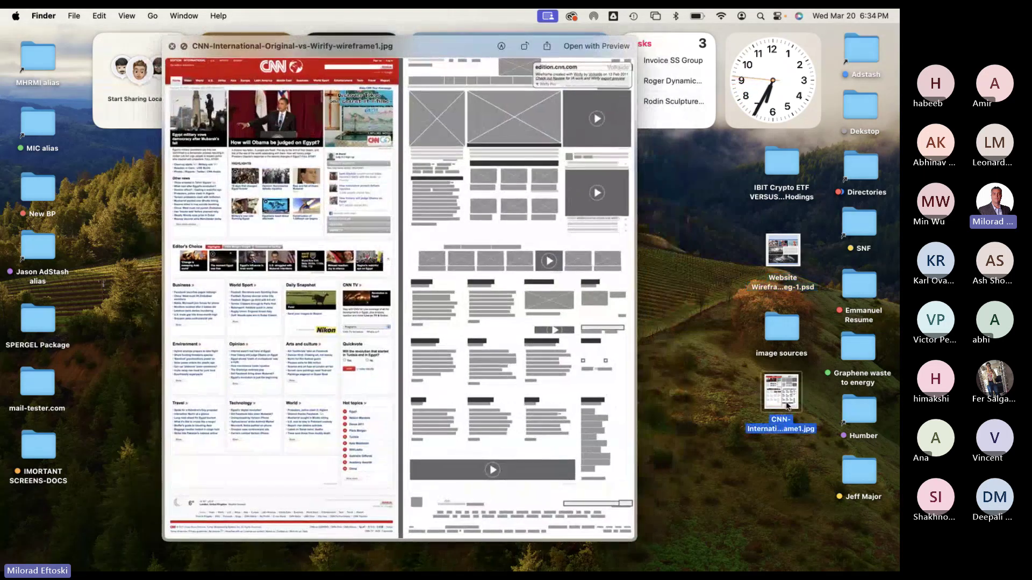
pyautogui.press('space')
pyautogui.click(672, 337)
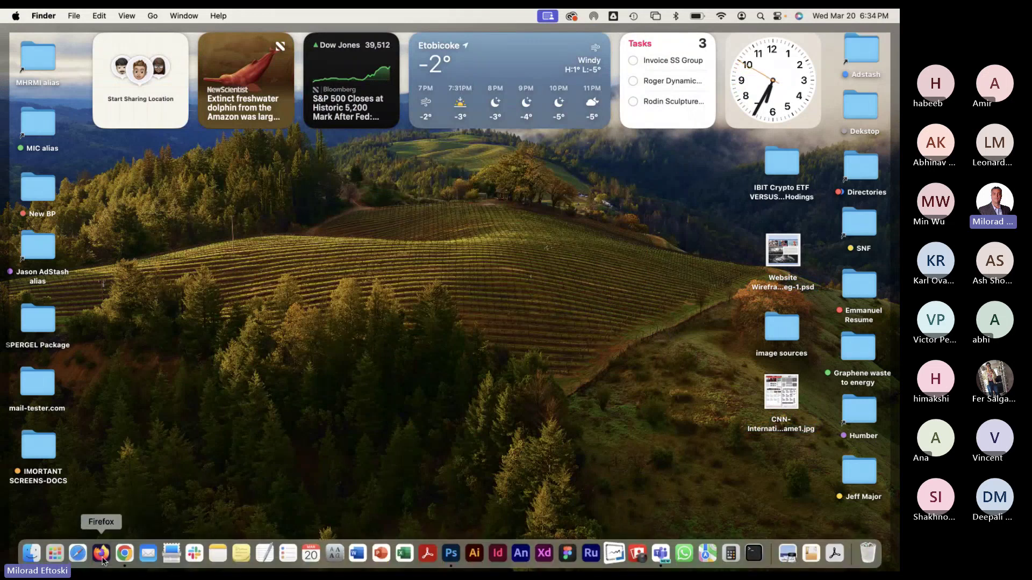
# Switch back to Chrome and save the related New York Times Wirify comparison image to the Desktop.
pyautogui.click(124, 557)
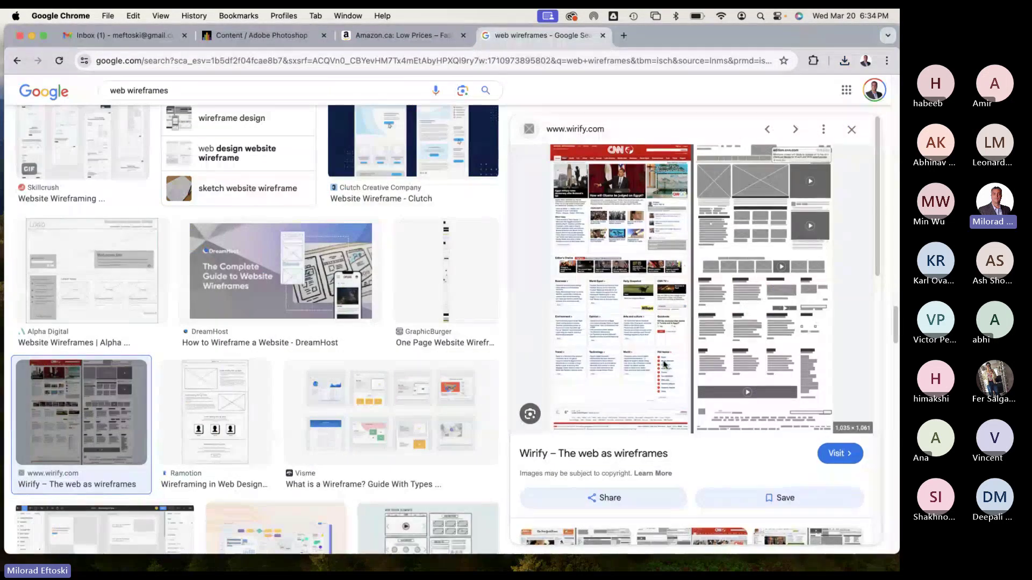
pyautogui.scroll(-3, 538, 371)
pyautogui.click(558, 404)
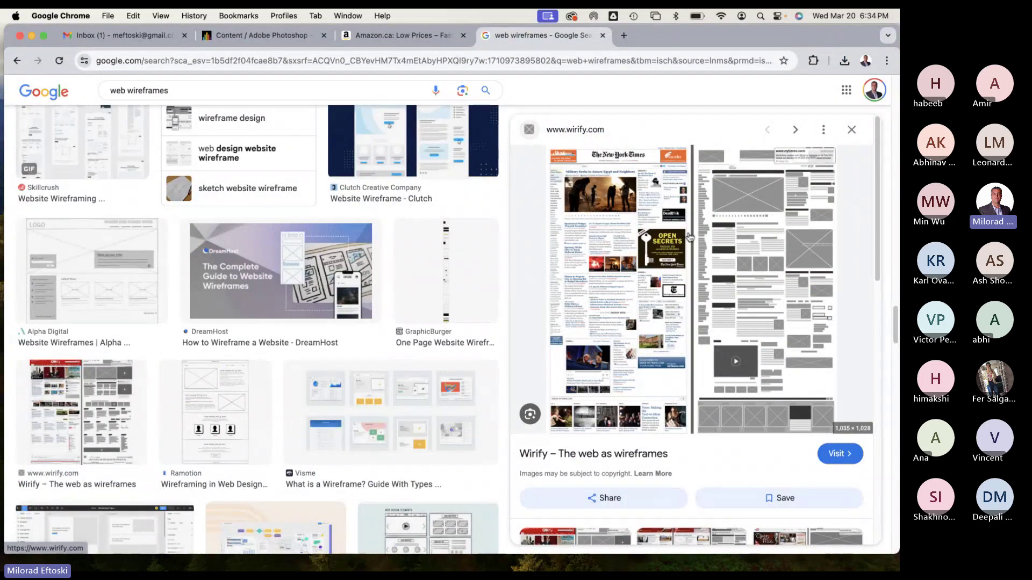
pyautogui.rightClick(727, 247)
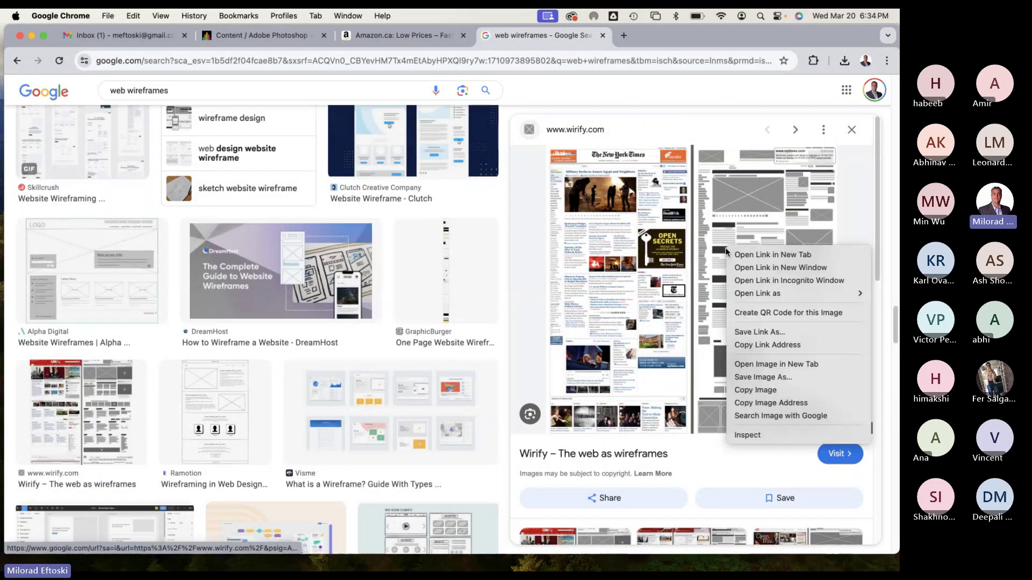
pyautogui.click(756, 382)
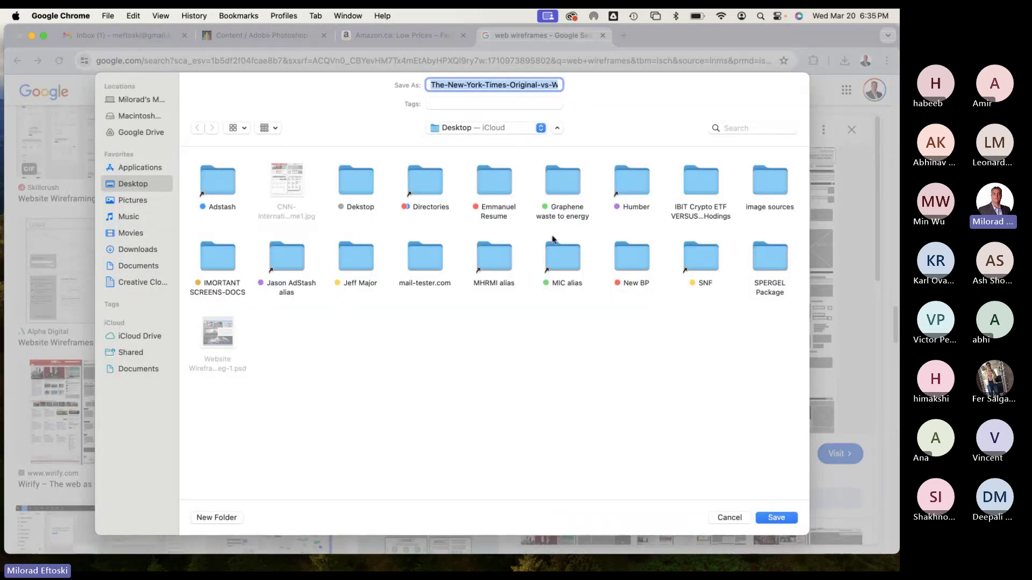
pyautogui.click(776, 518)
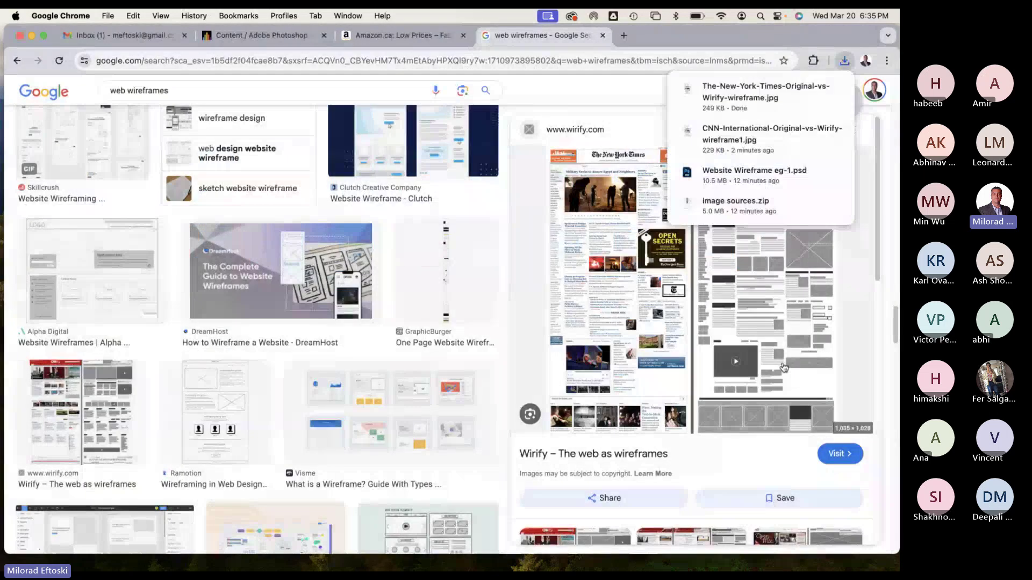
# Preview the Wirify comparison of the YouTube page and browse its related images.
pyautogui.scroll(-3, 866, 316)
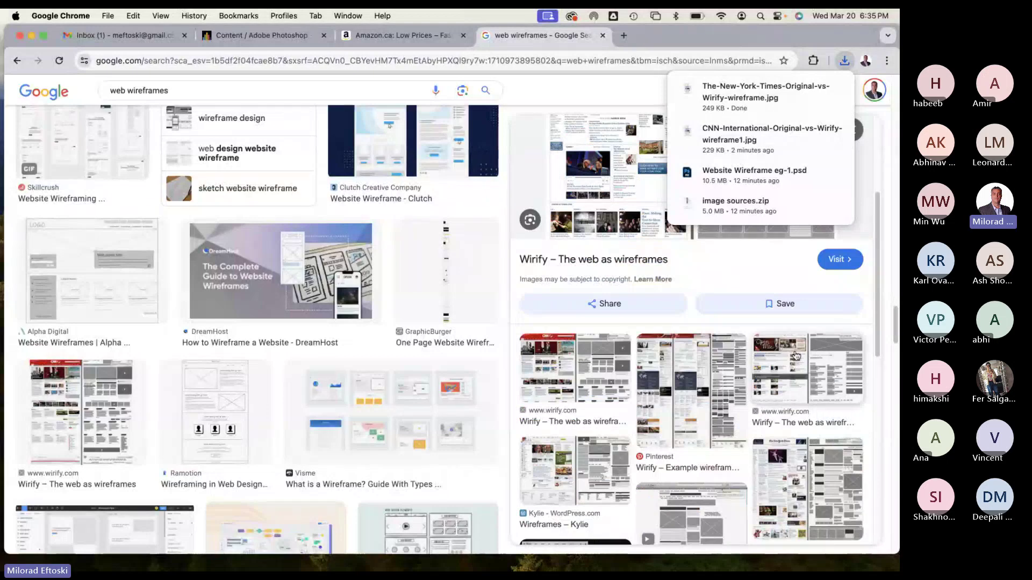
pyautogui.click(780, 366)
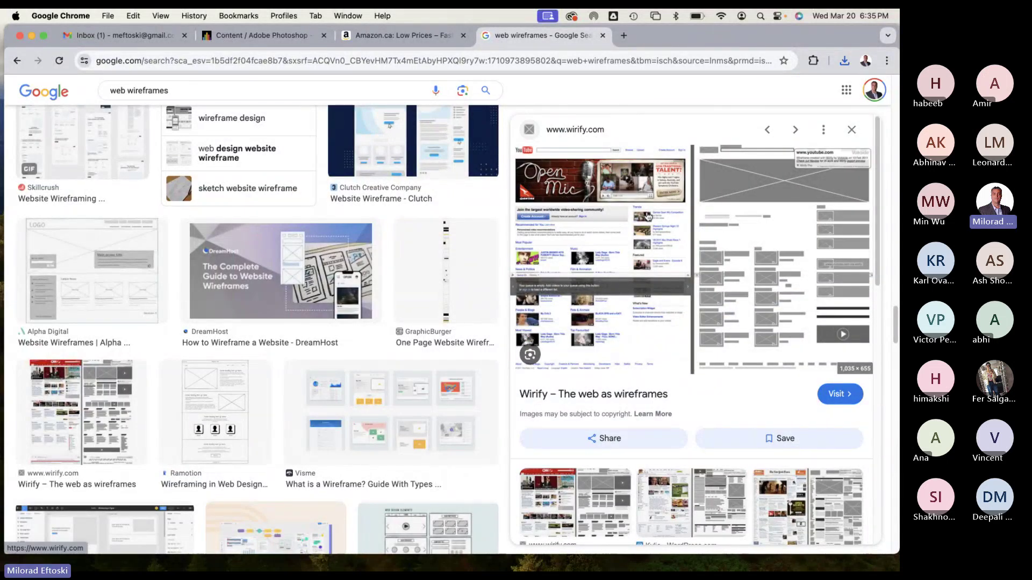
pyautogui.scroll(-2, 712, 313)
pyautogui.scroll(2, 712, 313)
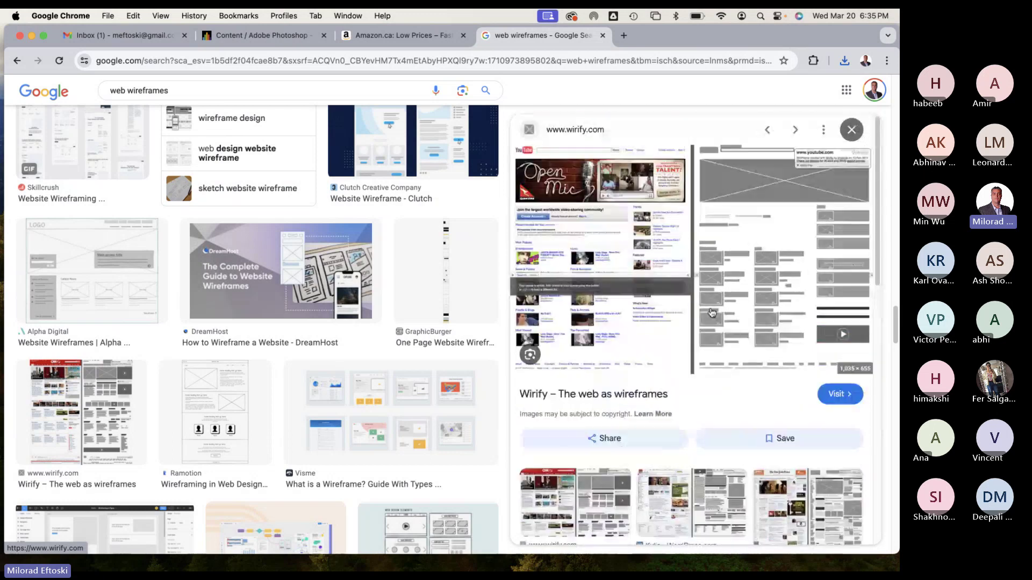
pyautogui.scroll(-4, 623, 186)
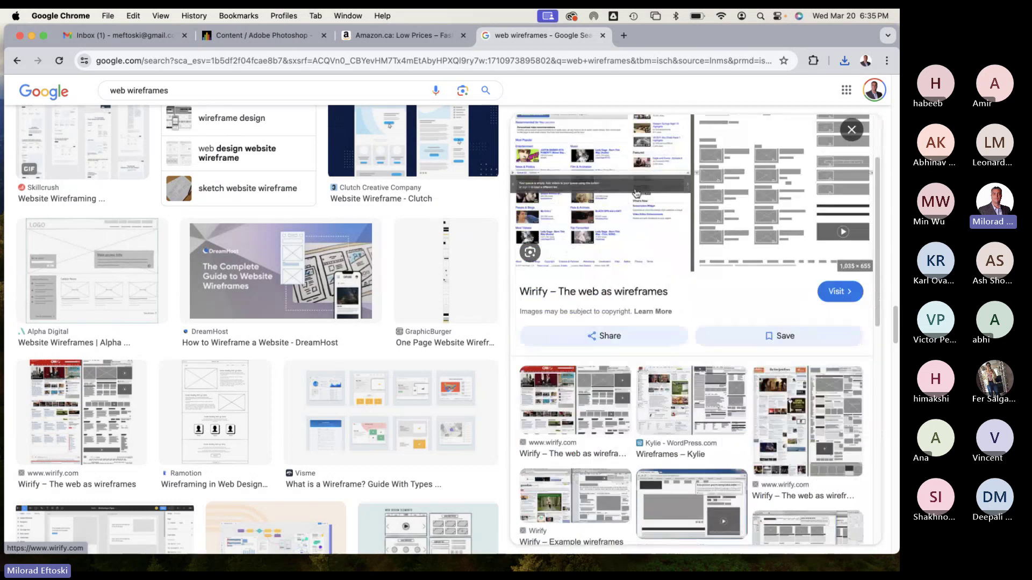
pyautogui.scroll(-5, 636, 193)
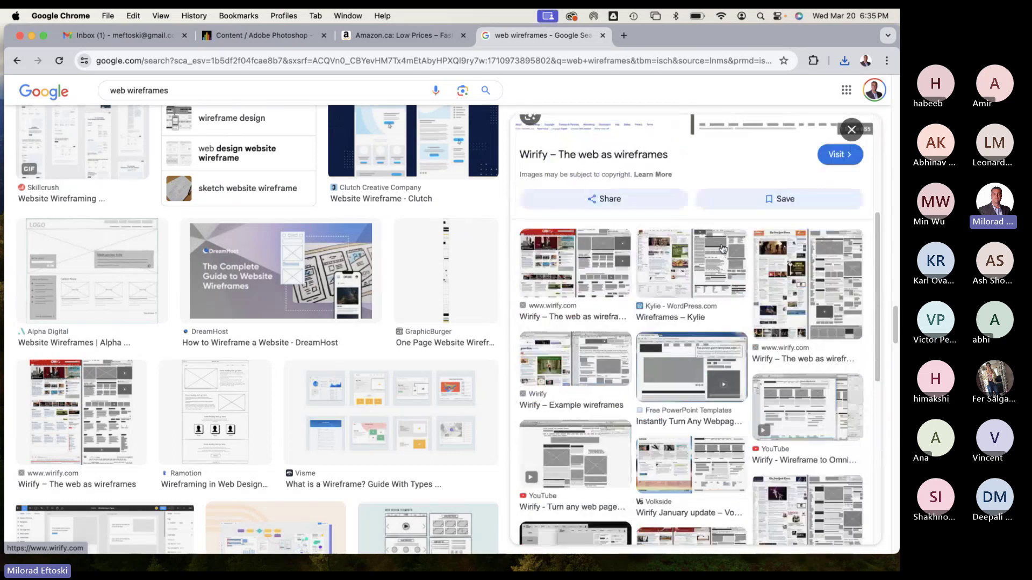
# Preview the Guardian example from Wirify and the wireframe image from the Wirify user guide.
pyautogui.click(594, 355)
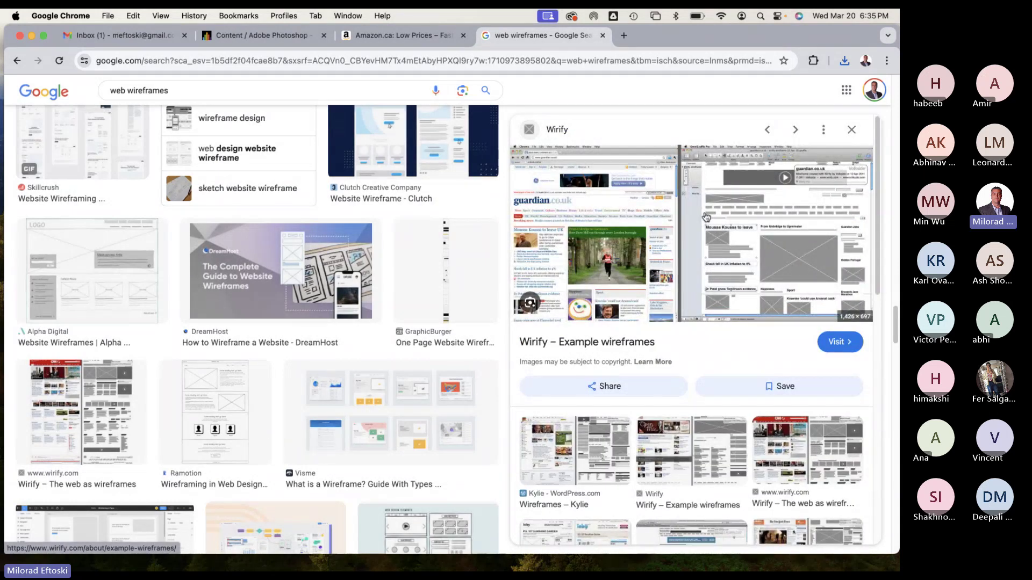
pyautogui.scroll(-10, 732, 299)
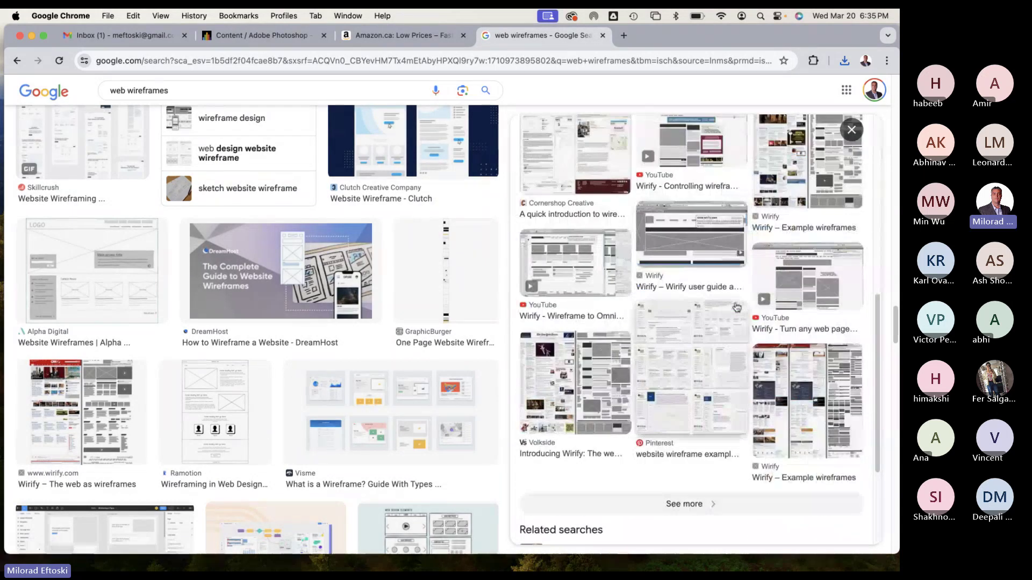
pyautogui.click(702, 249)
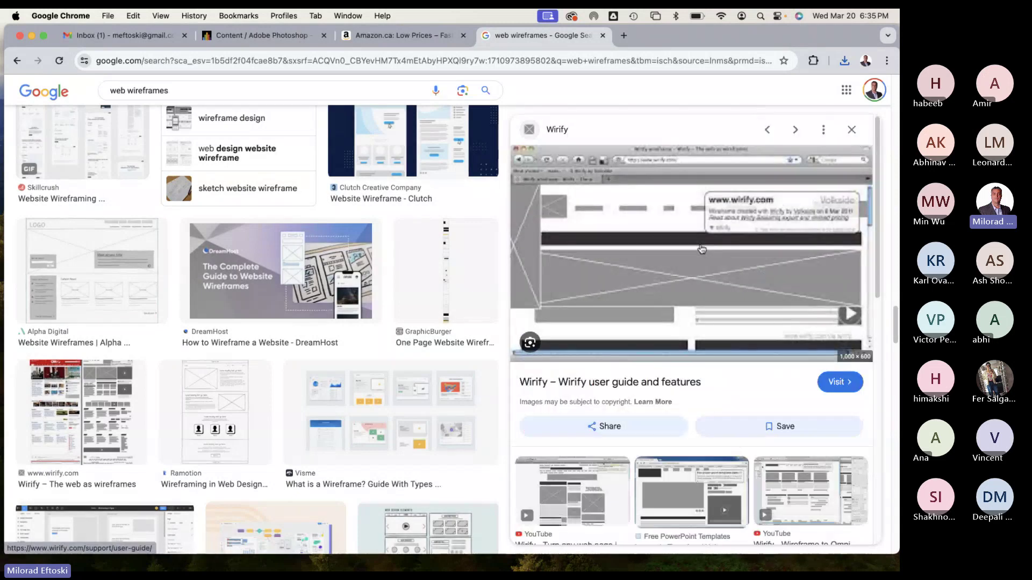
pyautogui.scroll(-2, 704, 277)
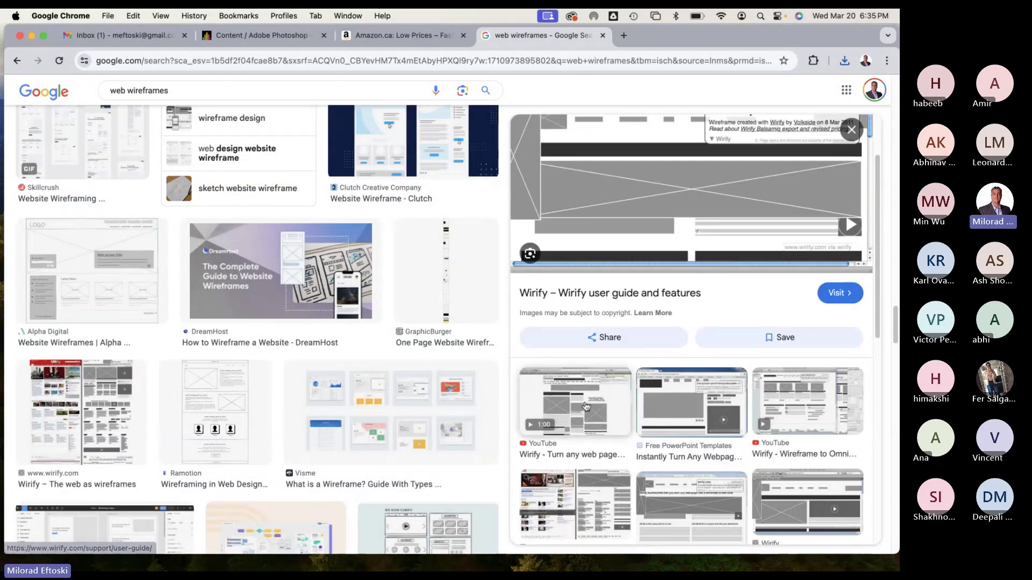
# Preview the Wirify one-click wireframe video result and the Medium wireframe image, and browse its related images.
pyautogui.click(586, 407)
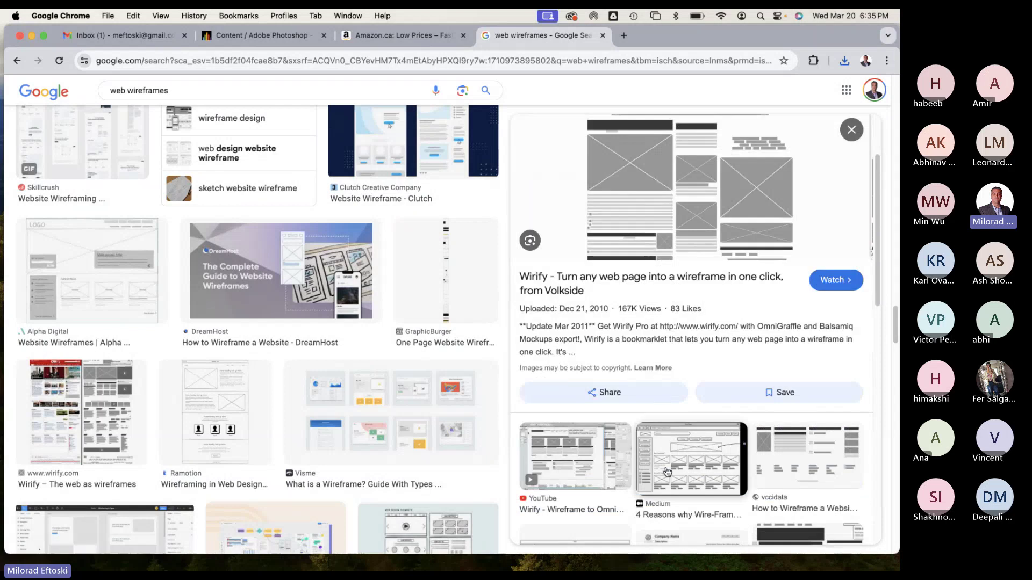
pyautogui.click(666, 471)
pyautogui.scroll(-3, 683, 315)
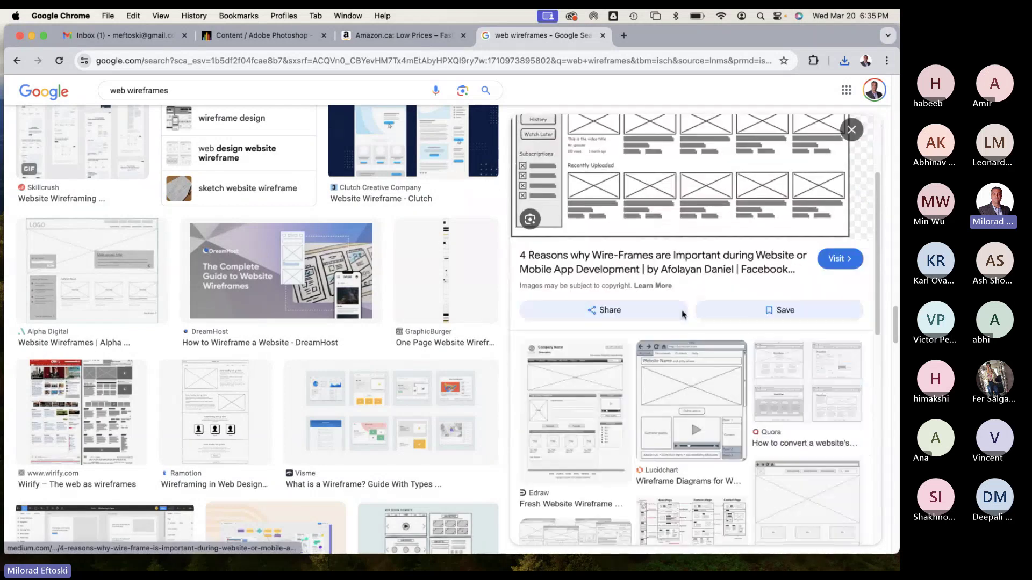
pyautogui.scroll(-4, 684, 314)
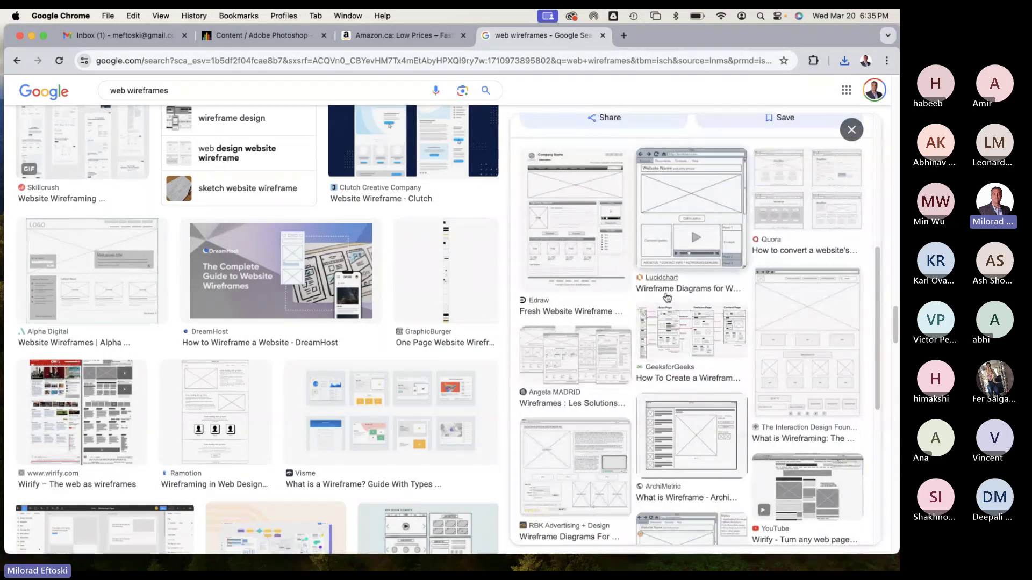
# Preview the Interaction Design Foundation page wireframe and look over further wireframe results.
pyautogui.click(821, 369)
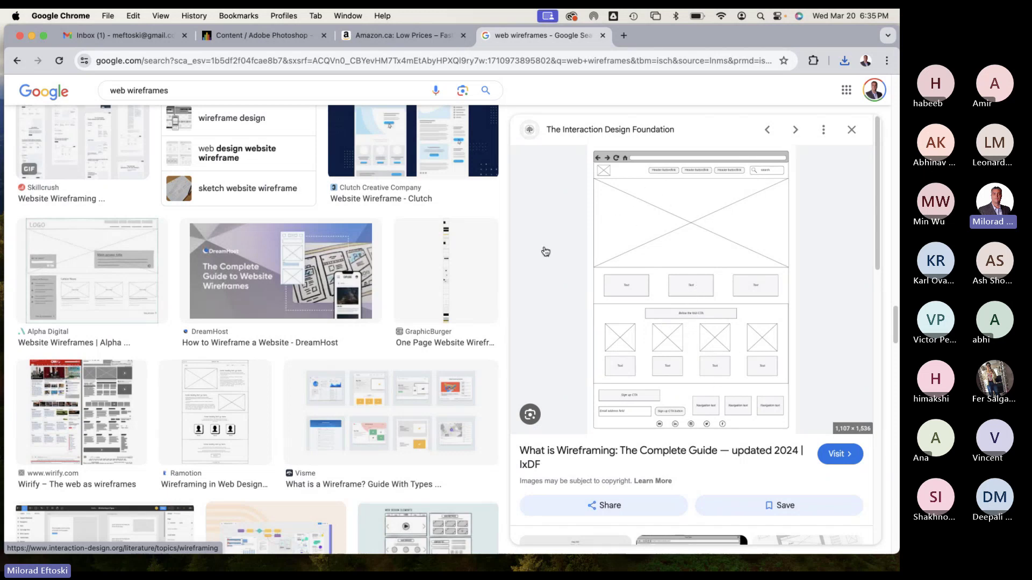
pyautogui.scroll(-2, 521, 277)
pyautogui.scroll(-5, 469, 281)
pyautogui.scroll(5, 470, 280)
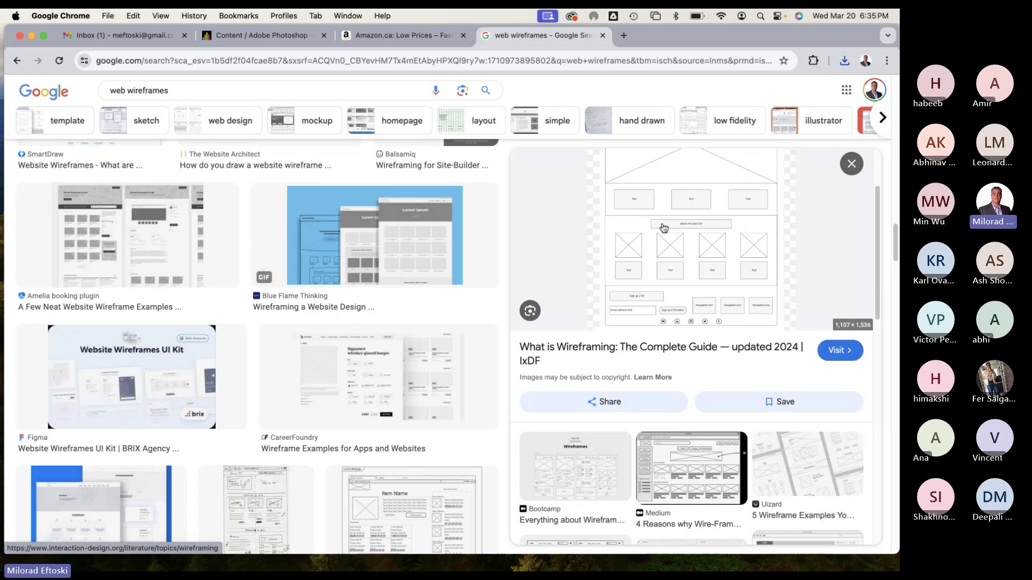
# Open the canadianmadeproducts.ca home page in a new browser tab.
pyautogui.click(624, 35)
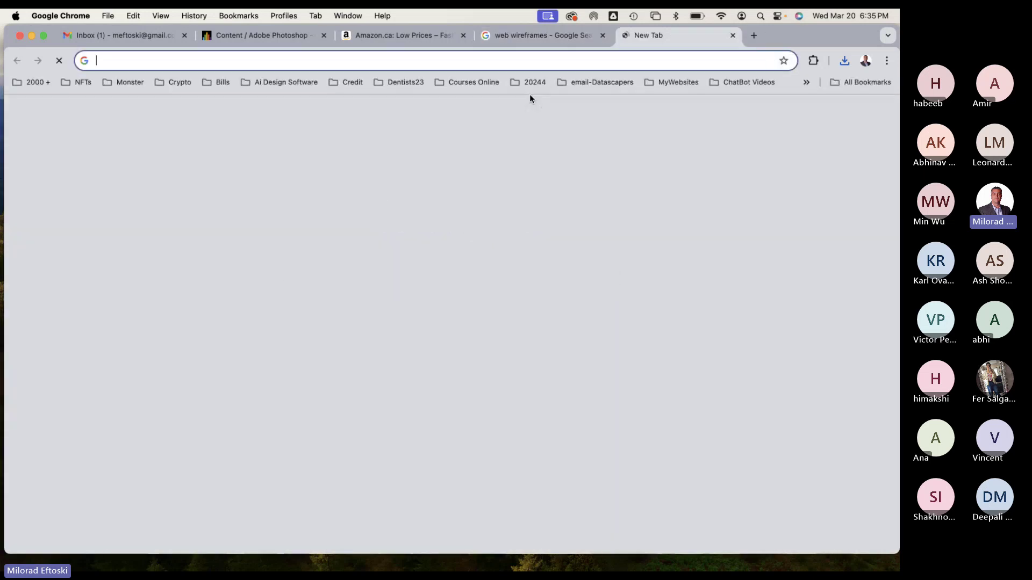
pyautogui.click(521, 62)
pyautogui.click(181, 347)
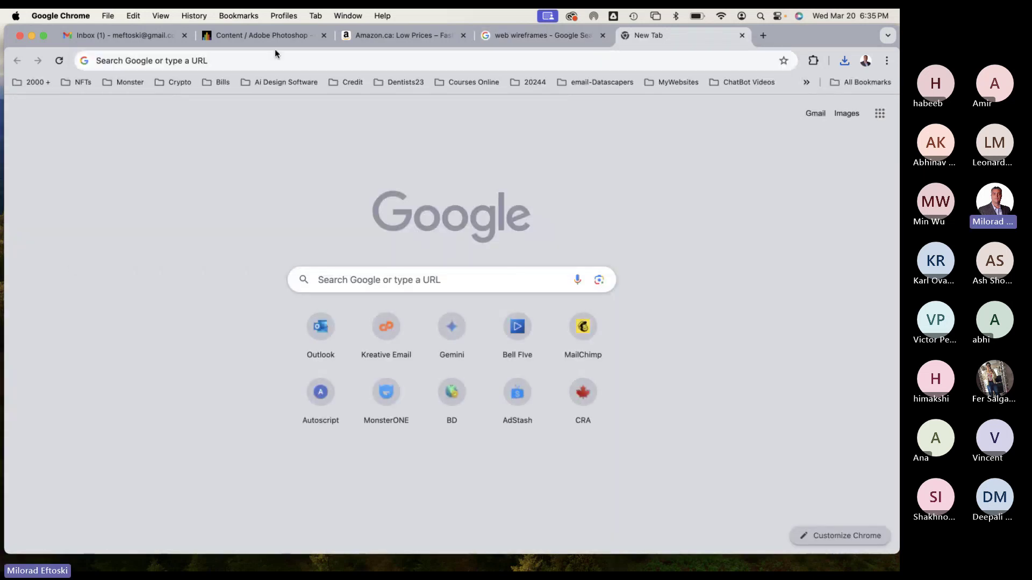
pyautogui.click(237, 60)
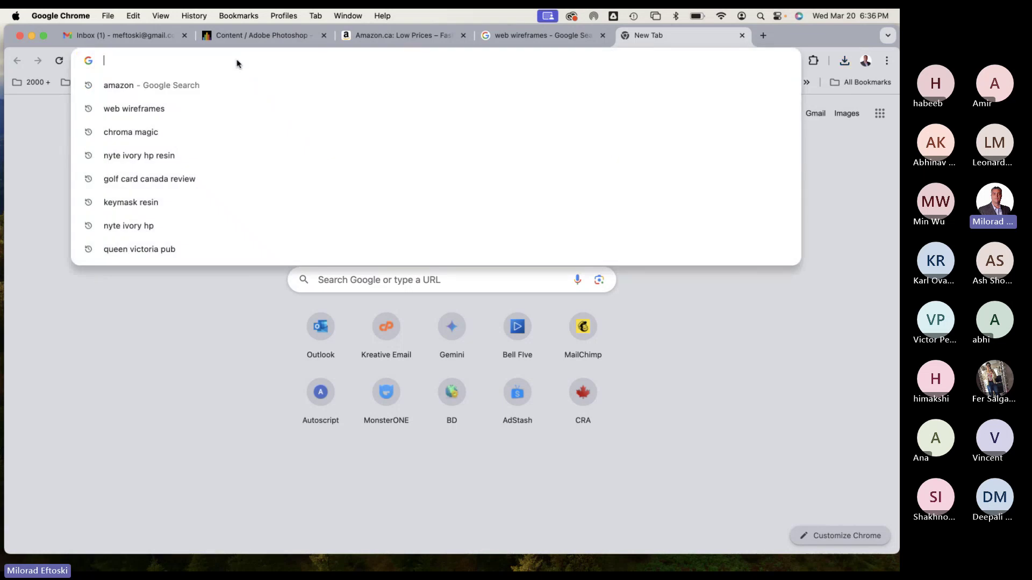
pyautogui.write('canad')
pyautogui.press('Return')
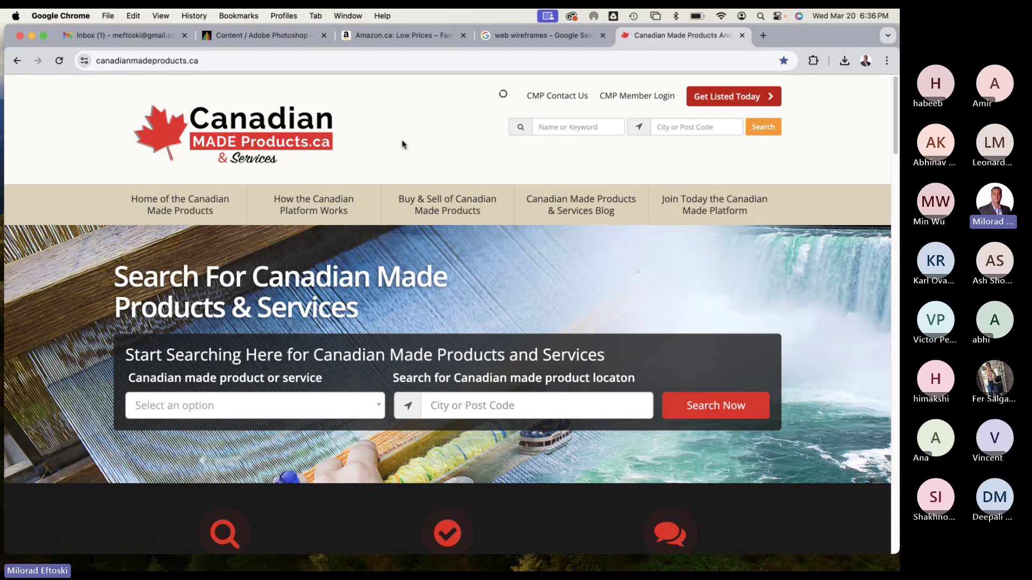
# Look through the home page sections, from the search banner down to the newest blog articles.
pyautogui.scroll(-3, 652, 302)
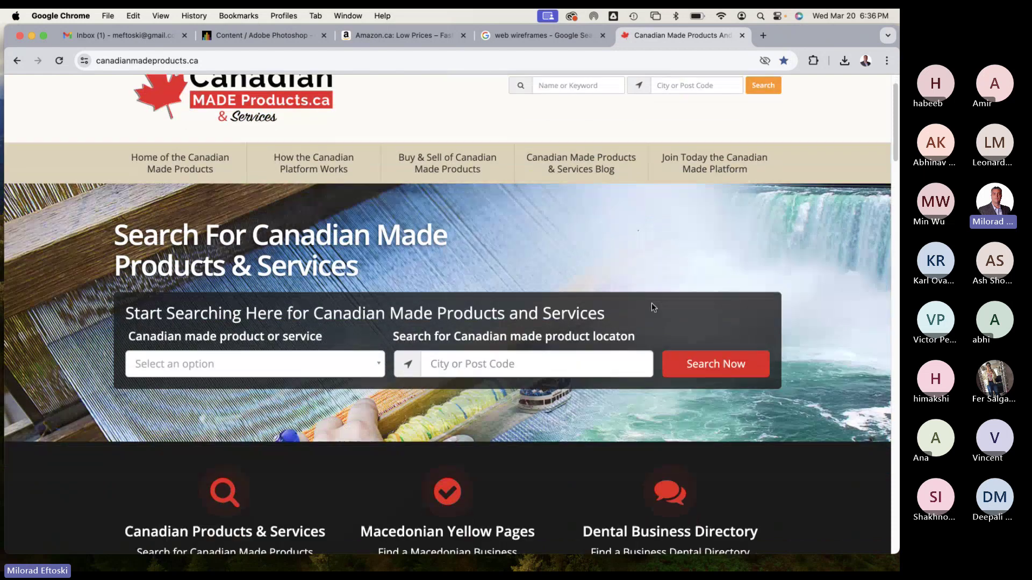
pyautogui.scroll(-10, 715, 349)
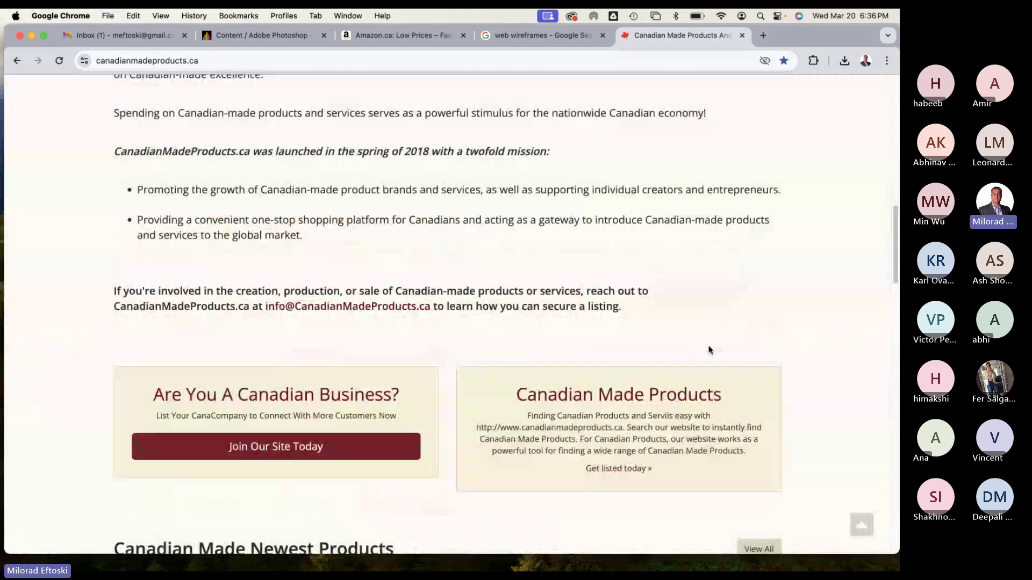
pyautogui.scroll(-7, 709, 350)
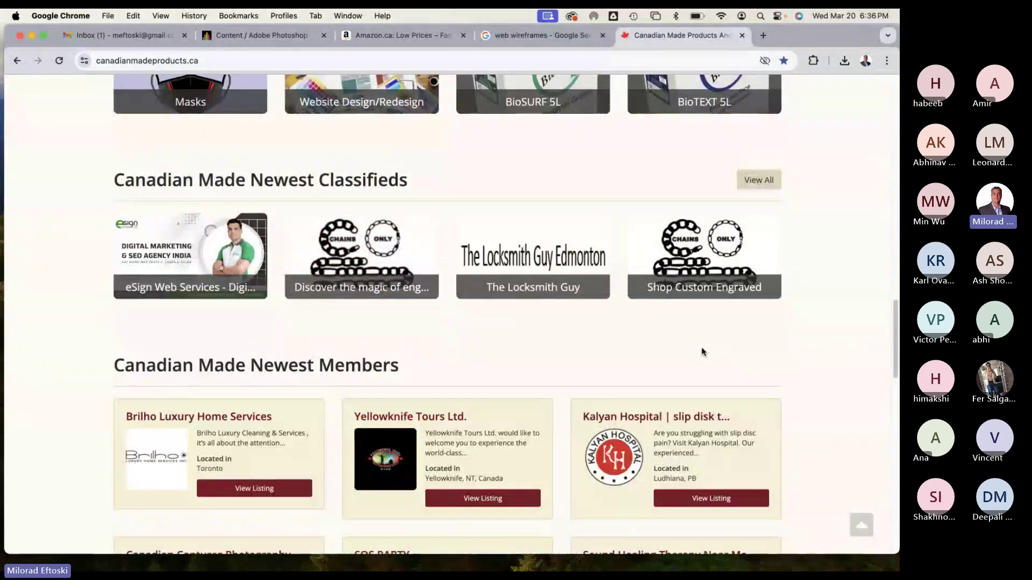
pyautogui.scroll(-3, 704, 351)
pyautogui.scroll(-7, 703, 352)
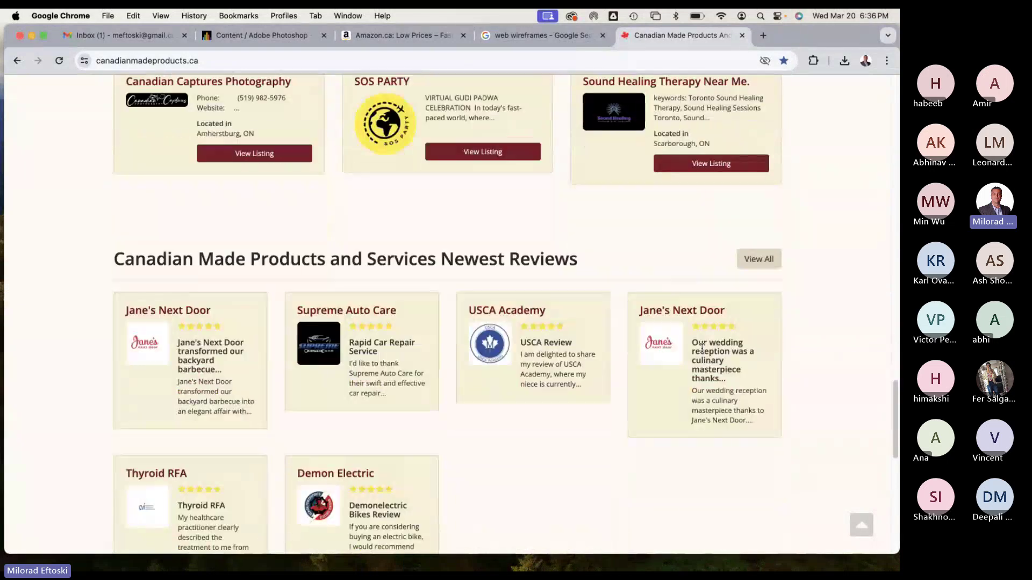
pyautogui.scroll(-10, 703, 348)
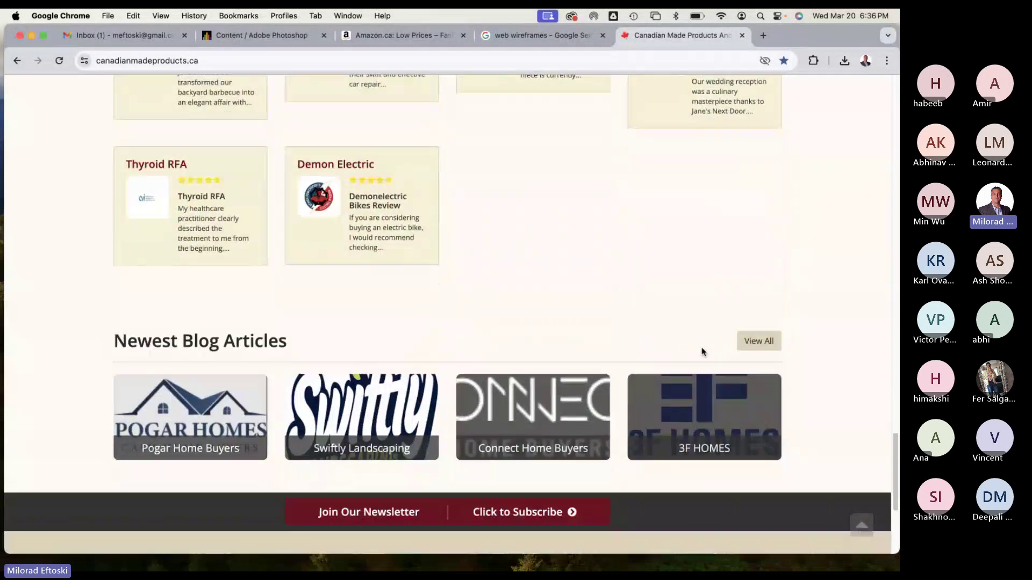
# View the site's Product Library, blog and Join Today pages.
pyautogui.press('Home')
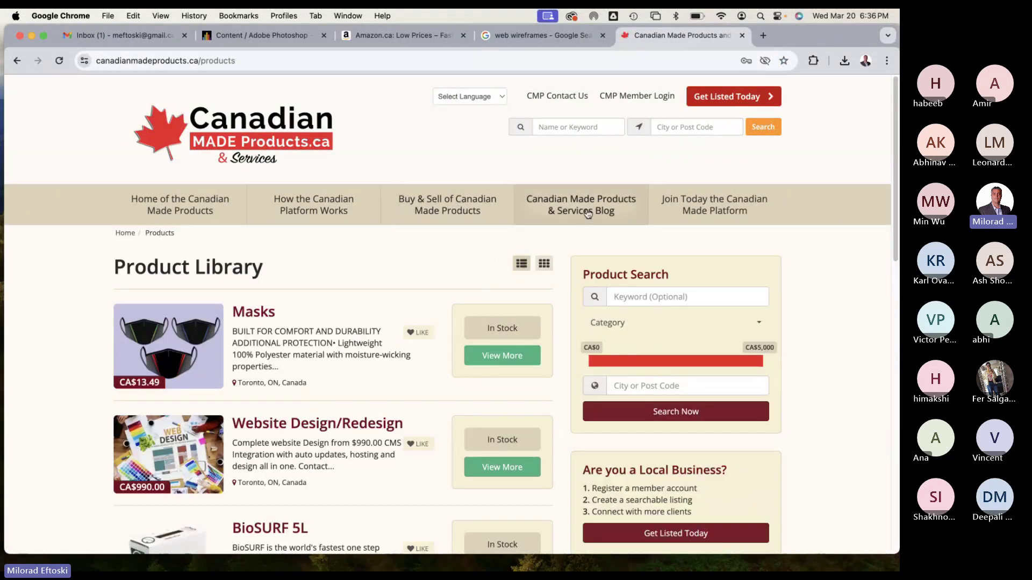
pyautogui.click(588, 214)
pyautogui.scroll(-5, 505, 236)
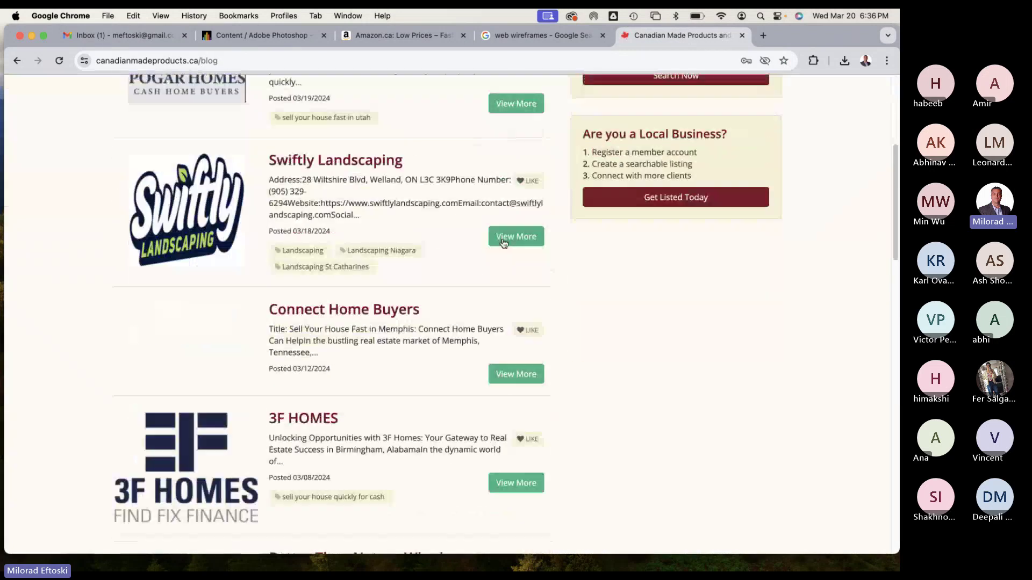
pyautogui.scroll(5, 504, 242)
pyautogui.click(686, 203)
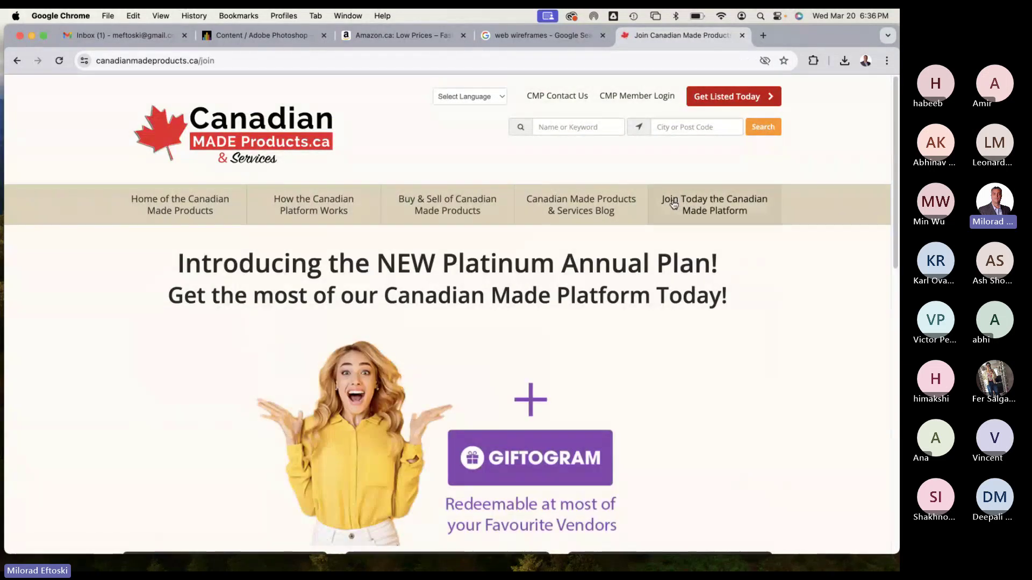
pyautogui.scroll(-10, 605, 263)
pyautogui.scroll(10, 606, 263)
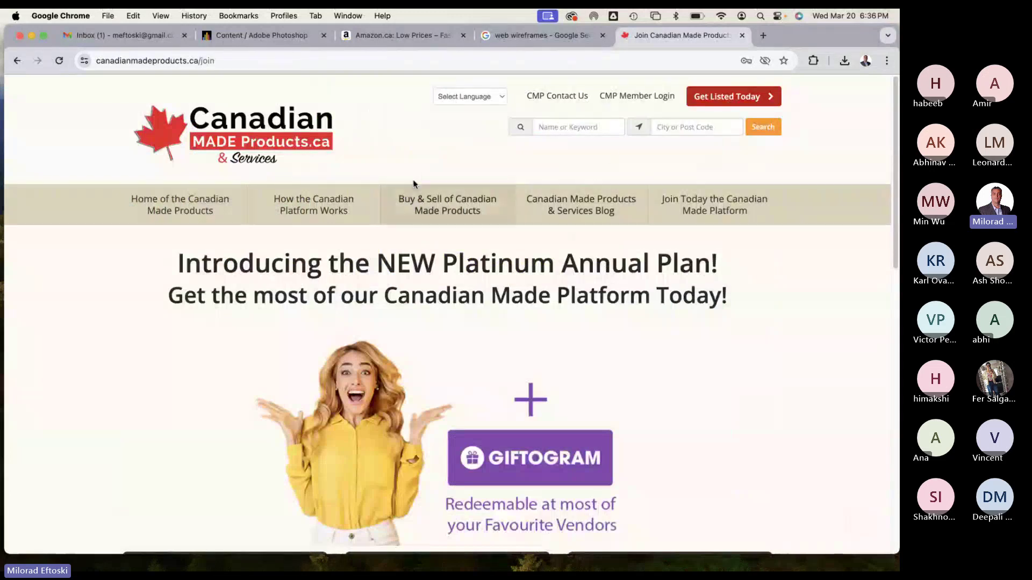
# Return to the home page, search the site for "plumber" and look over the results.
pyautogui.click(305, 144)
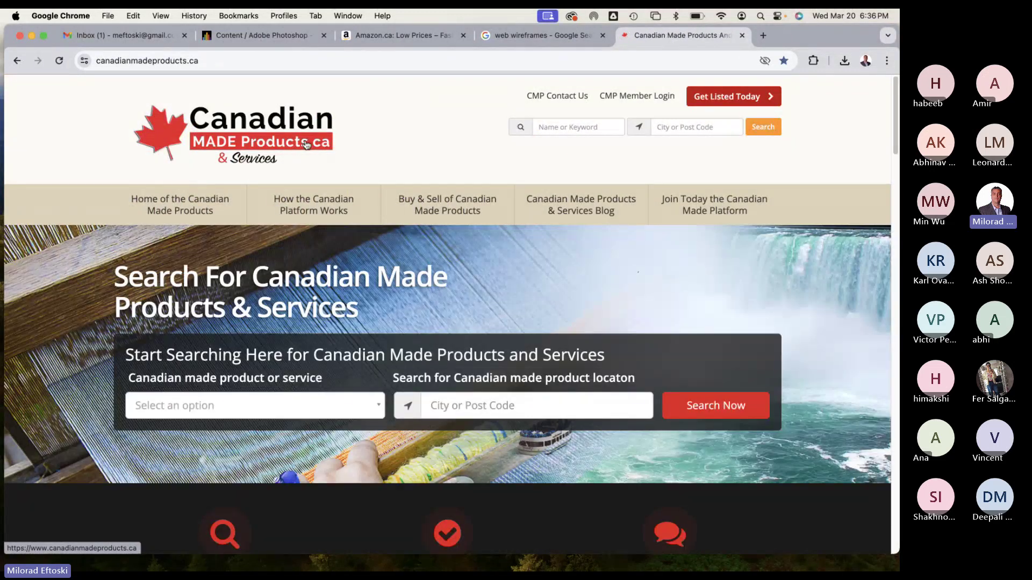
pyautogui.click(536, 129)
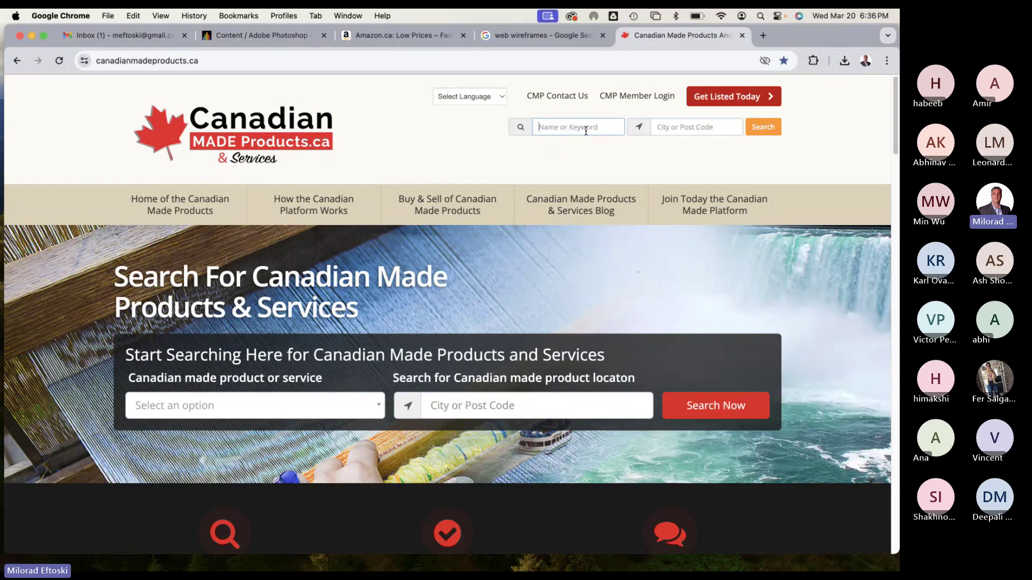
pyautogui.write('plumber')
pyautogui.press('Return')
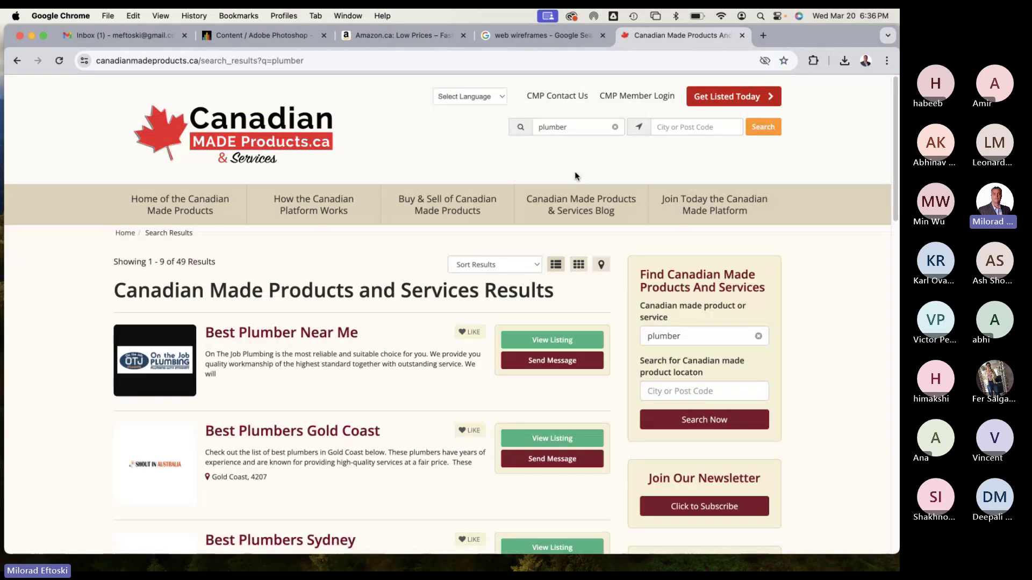
pyautogui.scroll(-3, 344, 328)
pyautogui.scroll(-1, 306, 296)
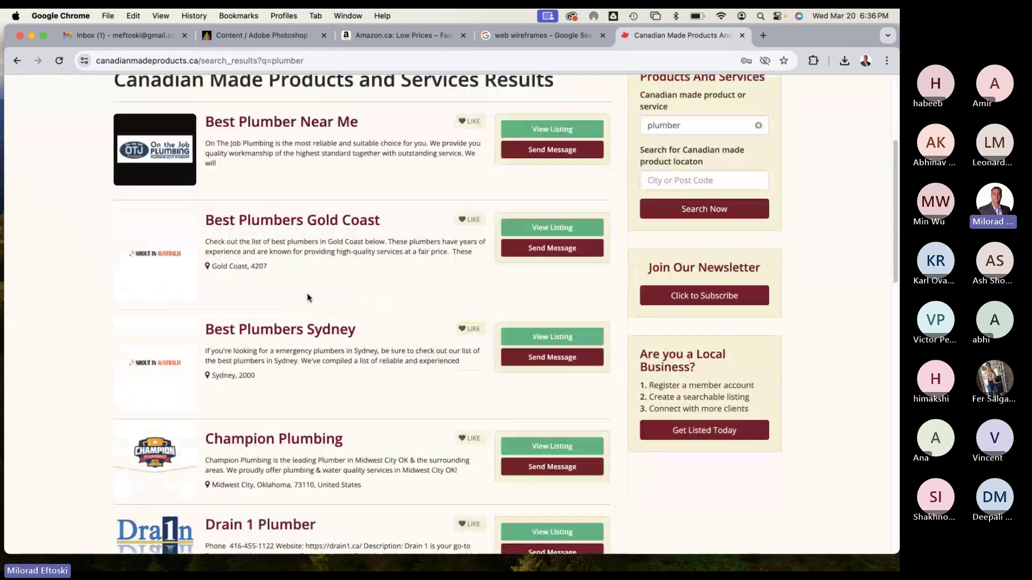
pyautogui.scroll(4, 366, 264)
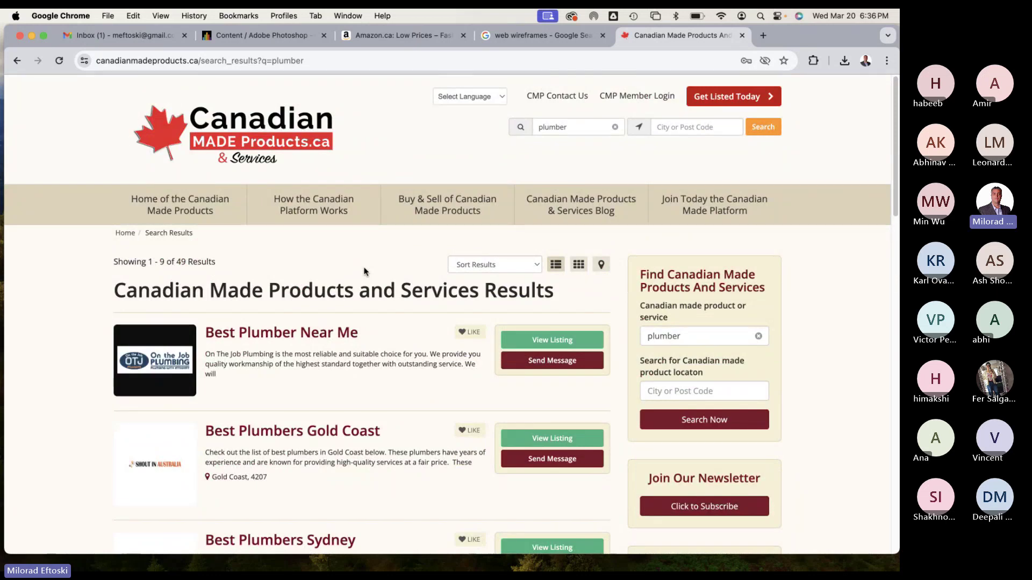
# Translate the site into French and view the search results and home page in that language.
pyautogui.click(470, 97)
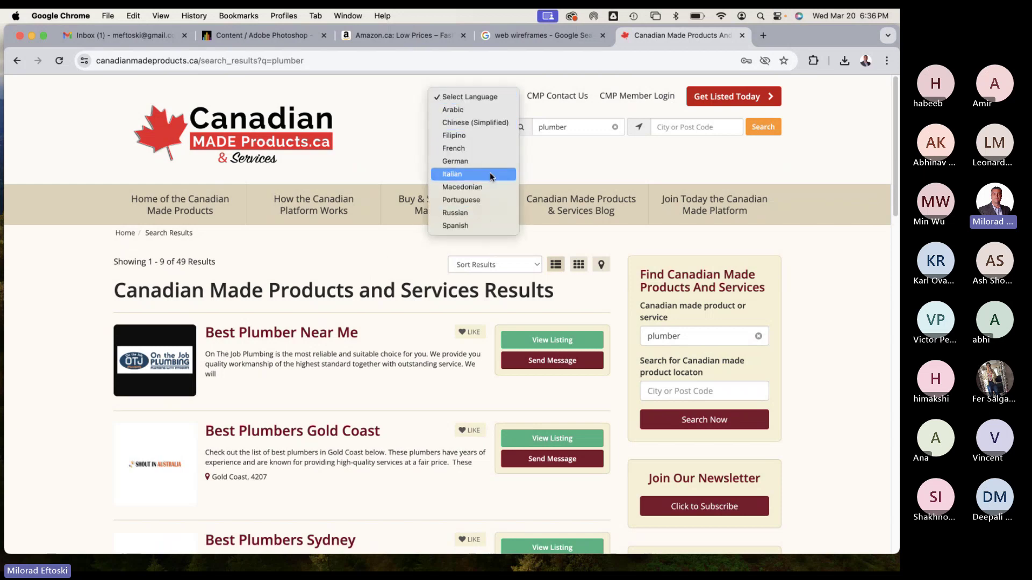
pyautogui.click(468, 149)
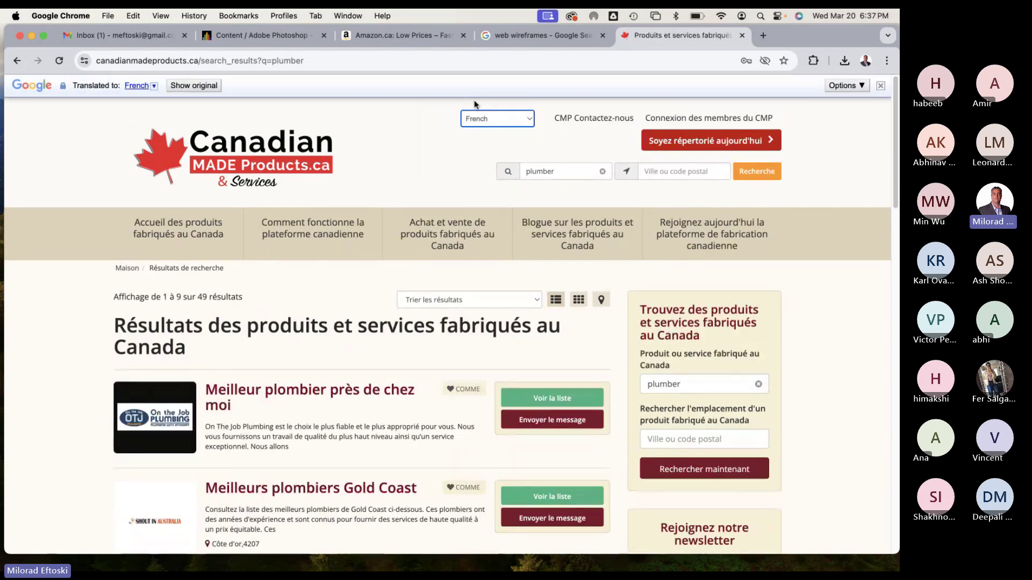
pyautogui.scroll(-5, 325, 172)
pyautogui.scroll(5, 325, 172)
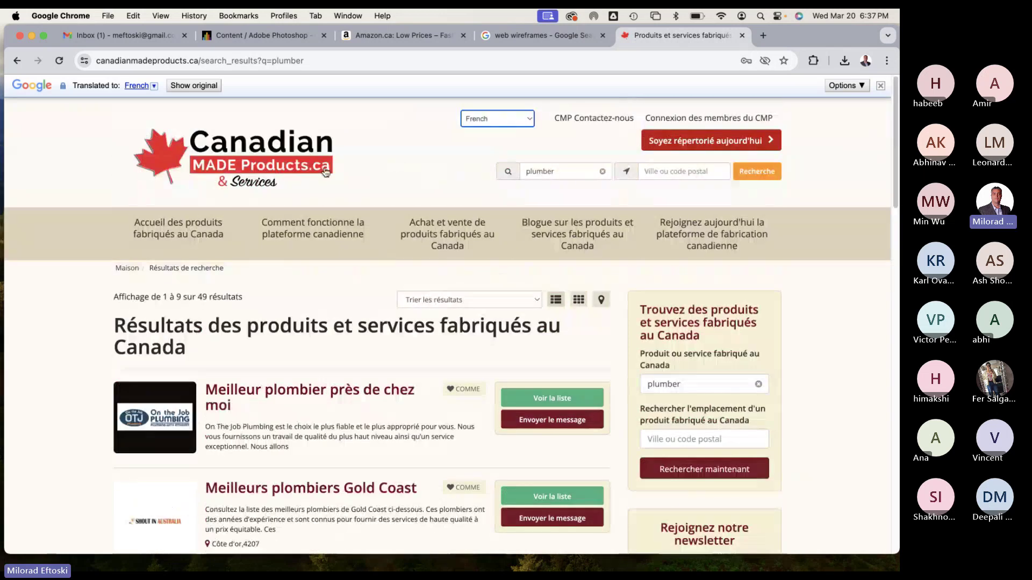
pyautogui.click(325, 171)
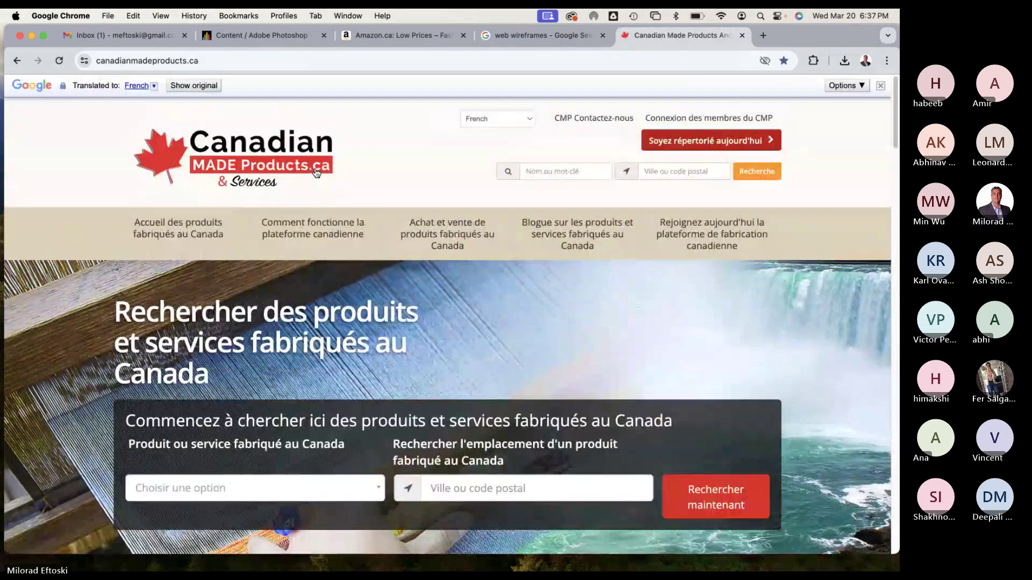
pyautogui.scroll(-1, 618, 316)
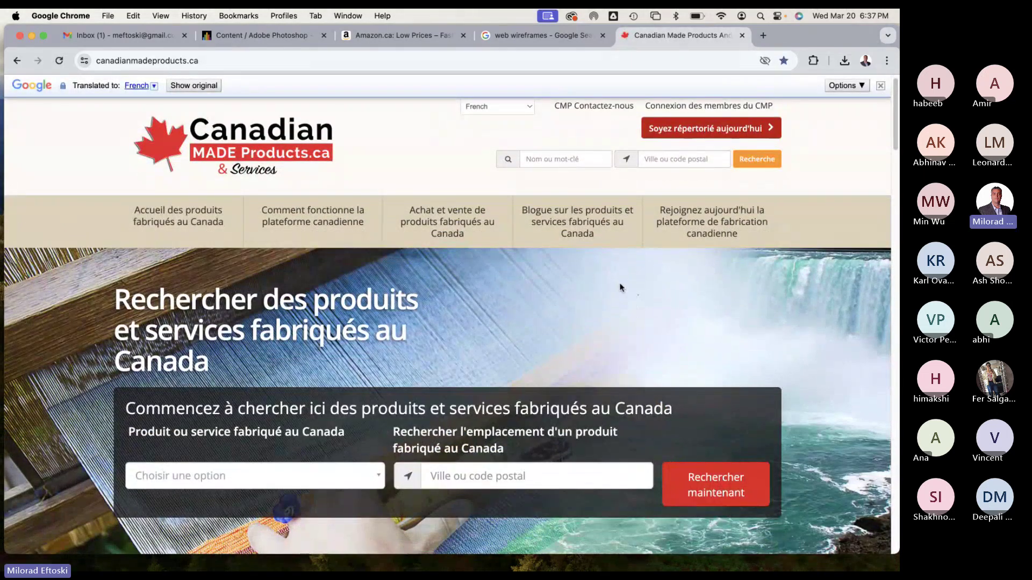
pyautogui.scroll(1, 530, 148)
# Restore the site's original English text and close the translation bar.
pyautogui.click(507, 117)
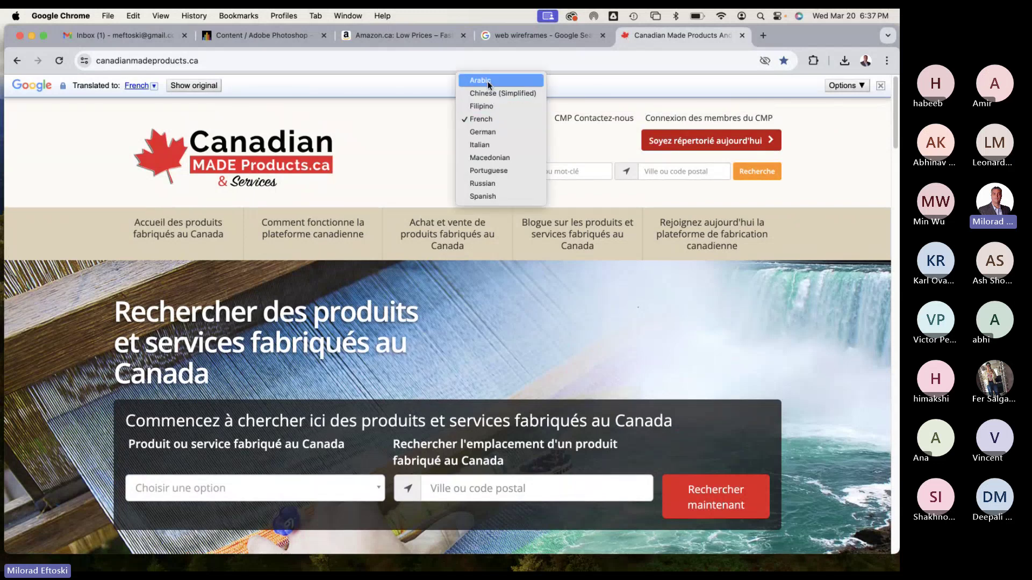
pyautogui.press('Escape')
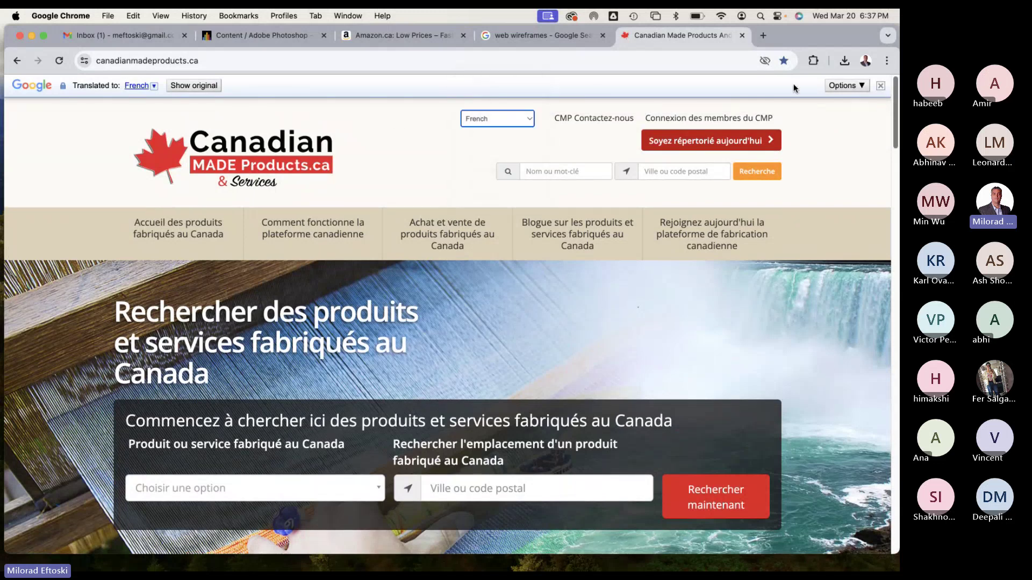
pyautogui.click(194, 86)
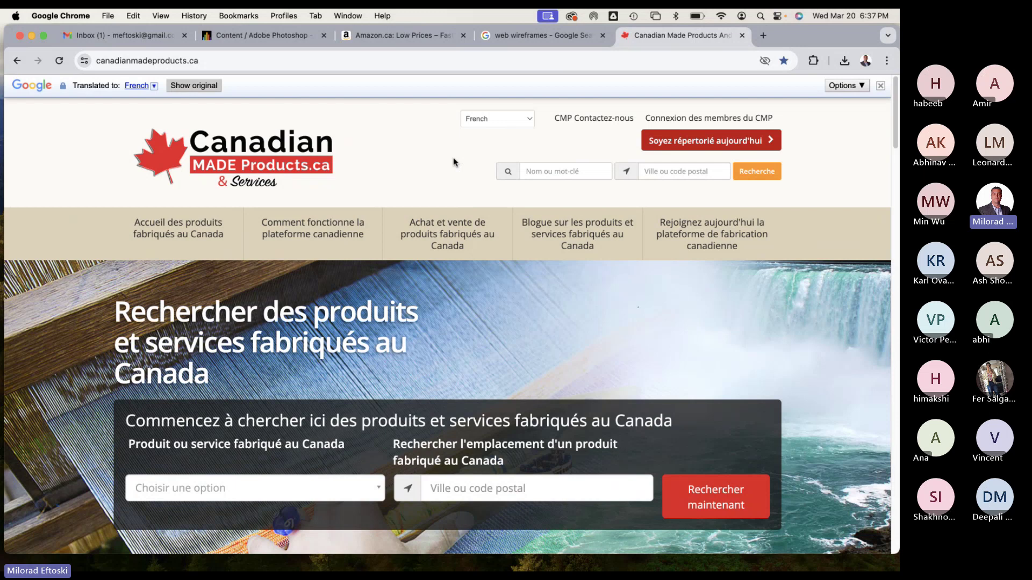
pyautogui.click(880, 85)
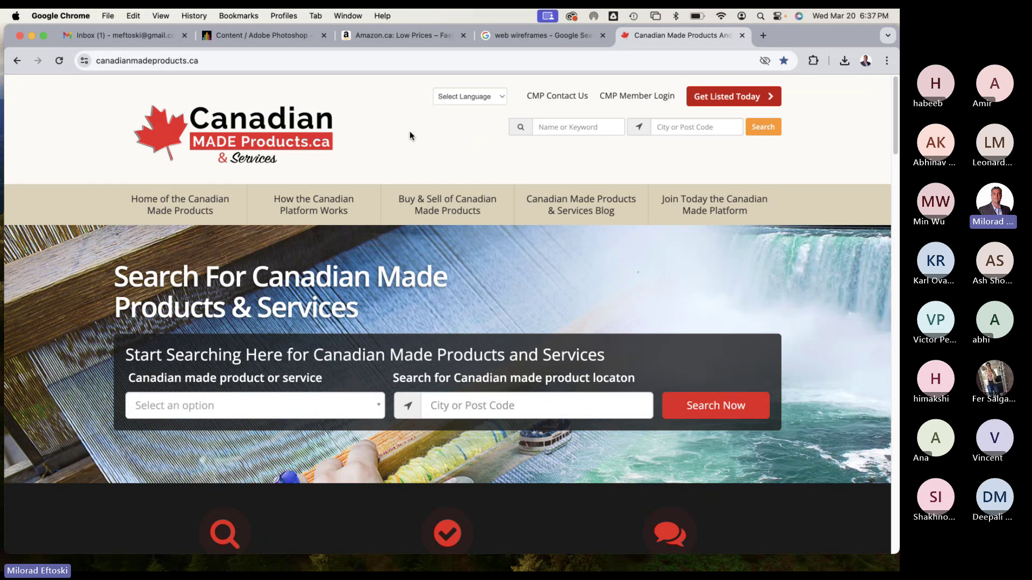
# Review the home page layout again, from the header and search banner down through the directory links and text section.
pyautogui.scroll(-8, 472, 293)
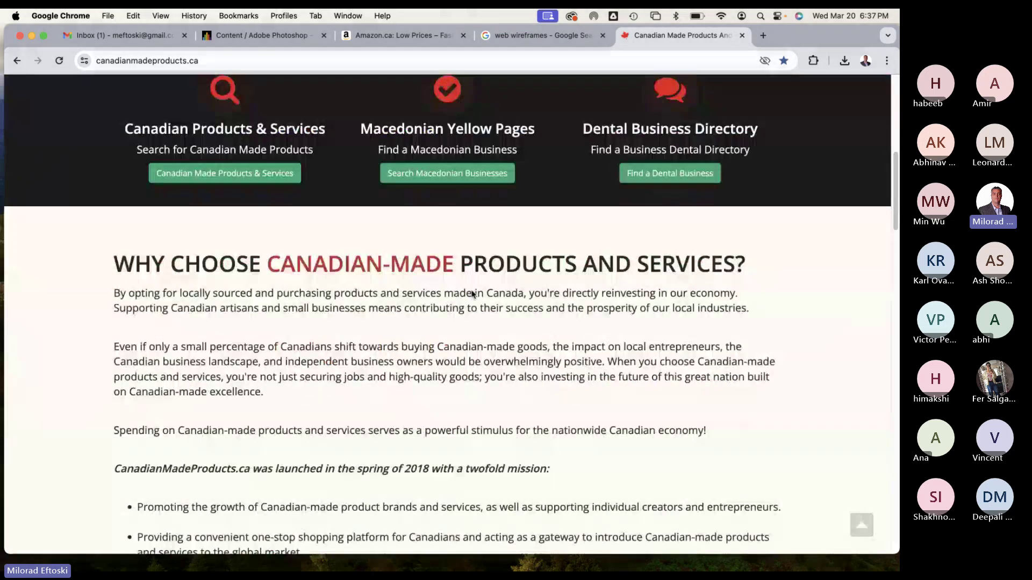
pyautogui.scroll(8, 472, 293)
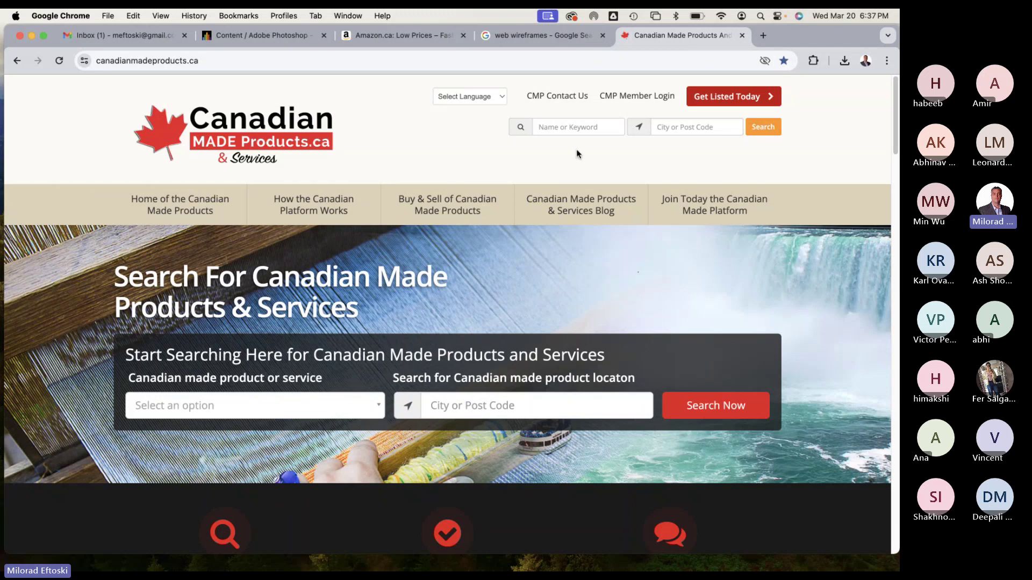
pyautogui.click(566, 28)
pyautogui.click(637, 35)
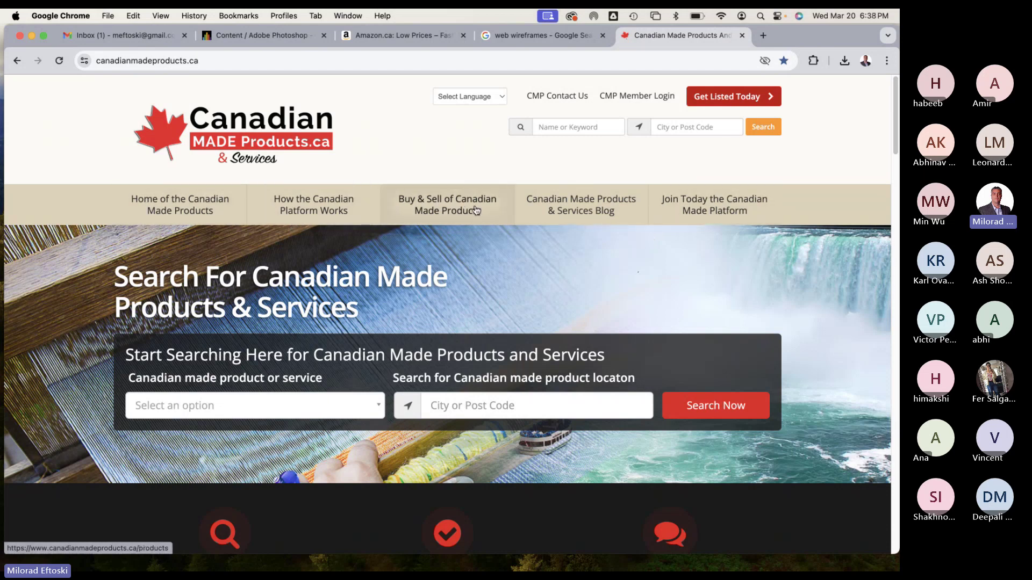
pyautogui.scroll(-2, 419, 186)
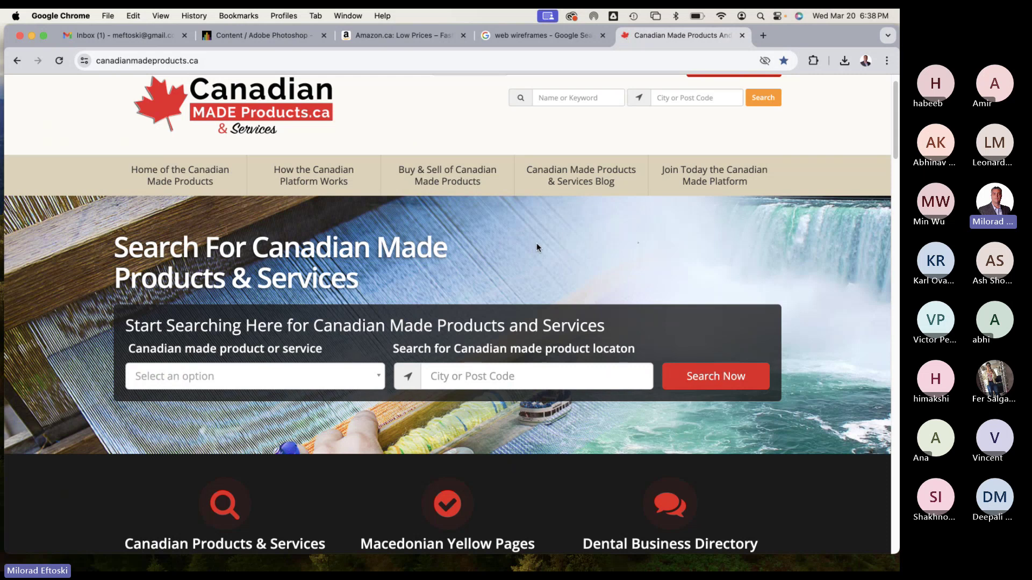
pyautogui.scroll(-6, 537, 247)
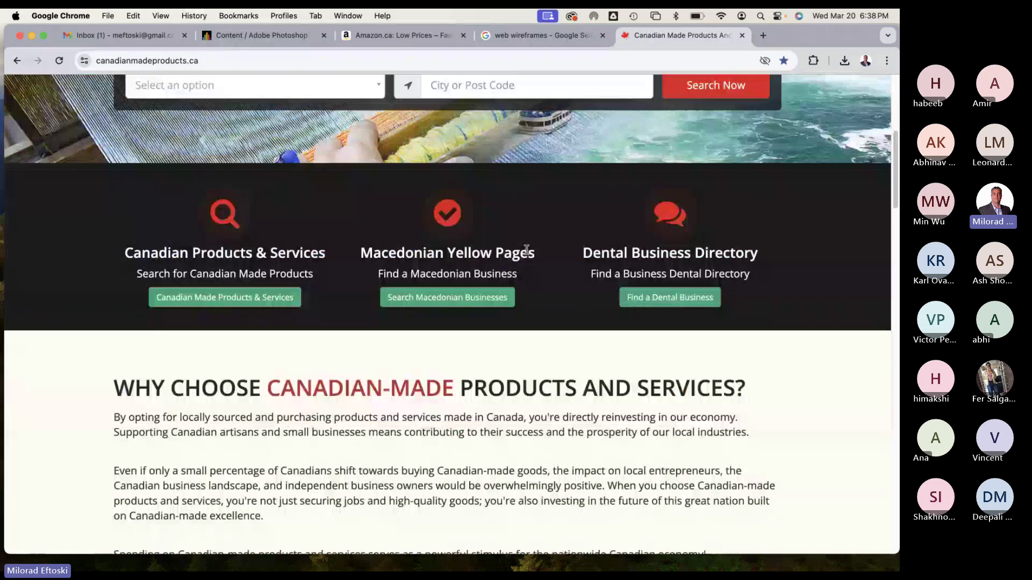
pyautogui.scroll(-8, 521, 252)
pyautogui.scroll(15, 515, 252)
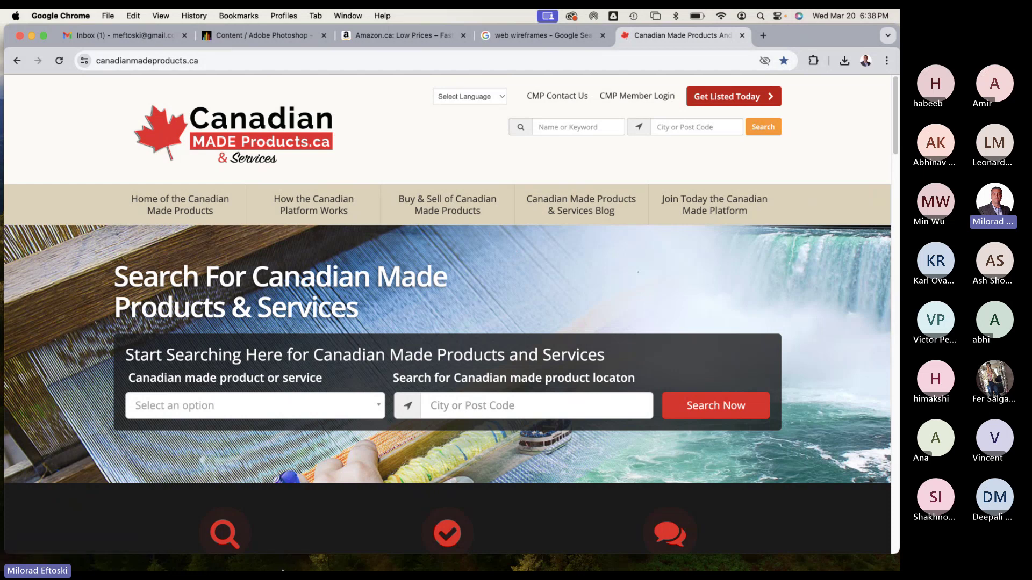
# Switch to Adobe Photoshop 2024.
pyautogui.moveTo(288, 563)
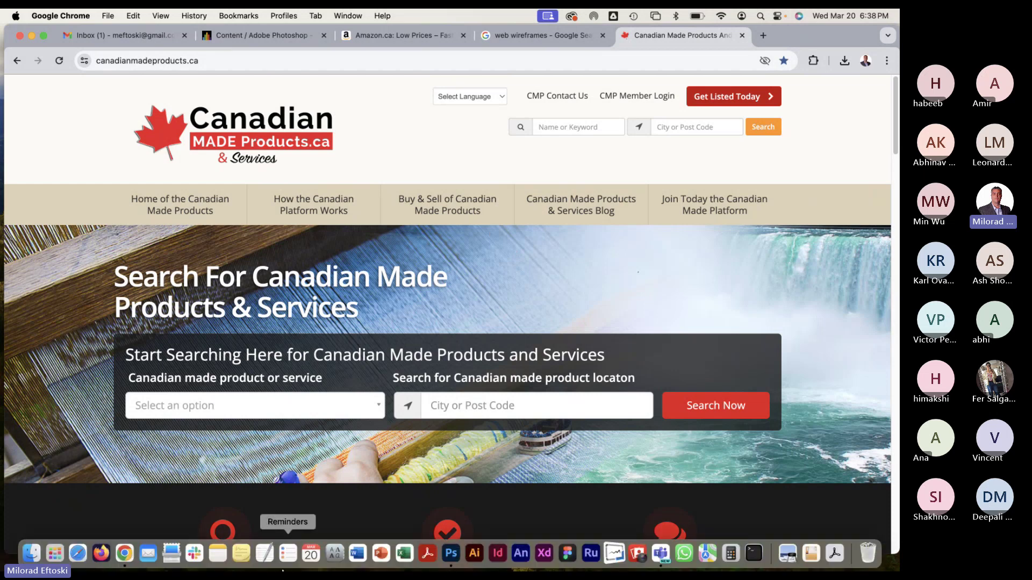
pyautogui.click(450, 554)
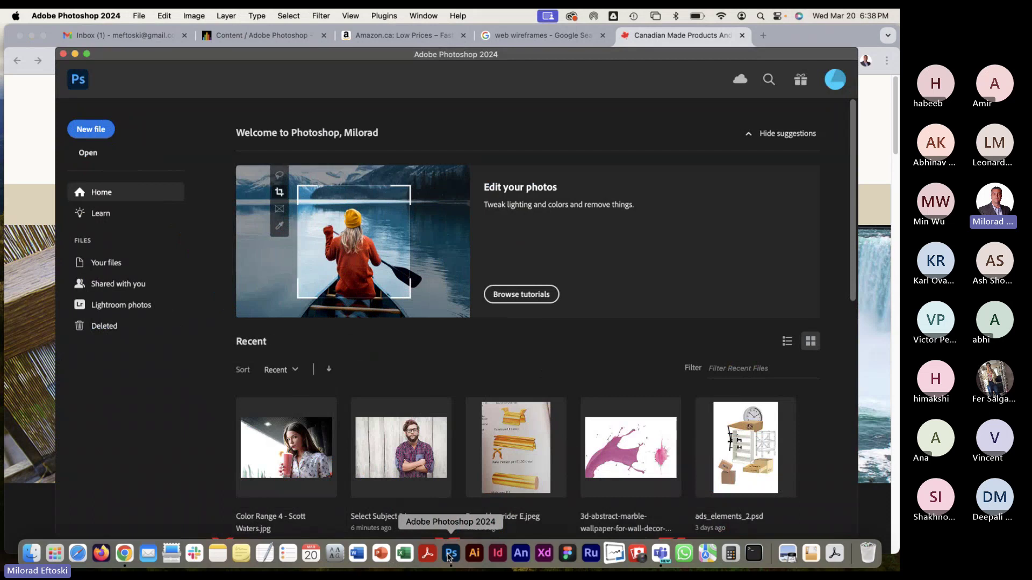
# Start a new document from the Web Large preset, 1920 x 1080 px at 72 ppi, with artboards enabled.
pyautogui.click(90, 131)
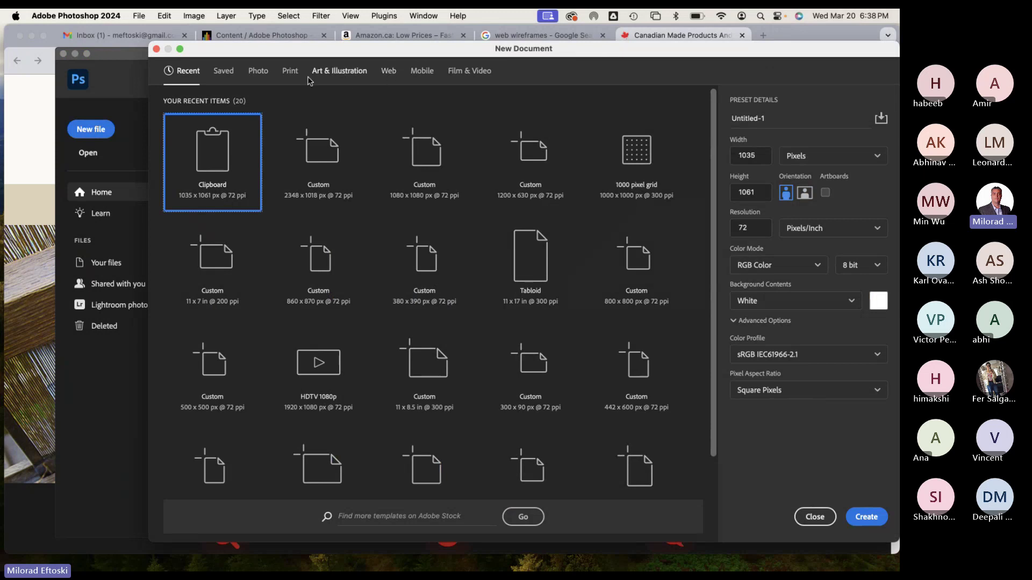
pyautogui.click(289, 75)
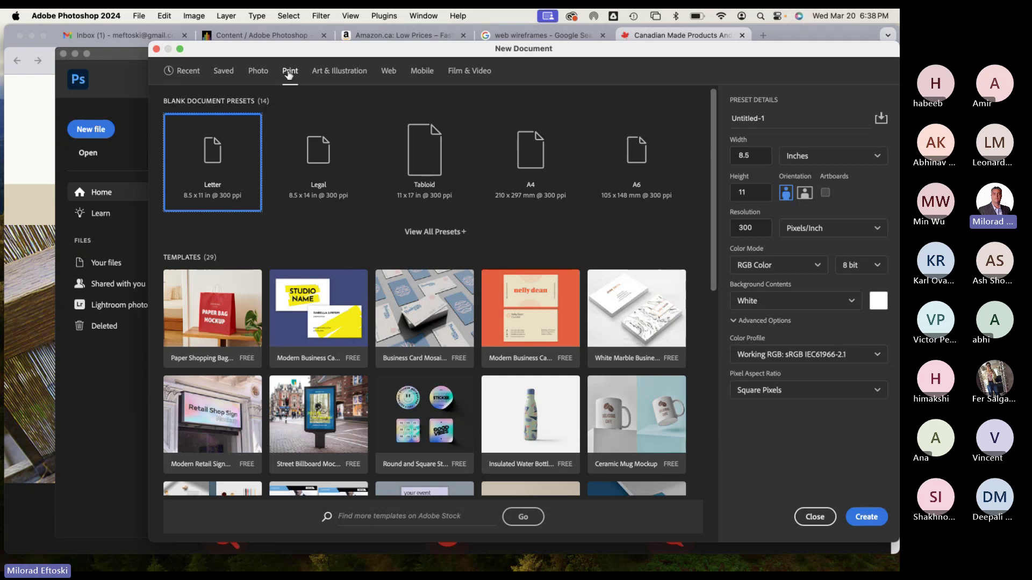
pyautogui.click(390, 75)
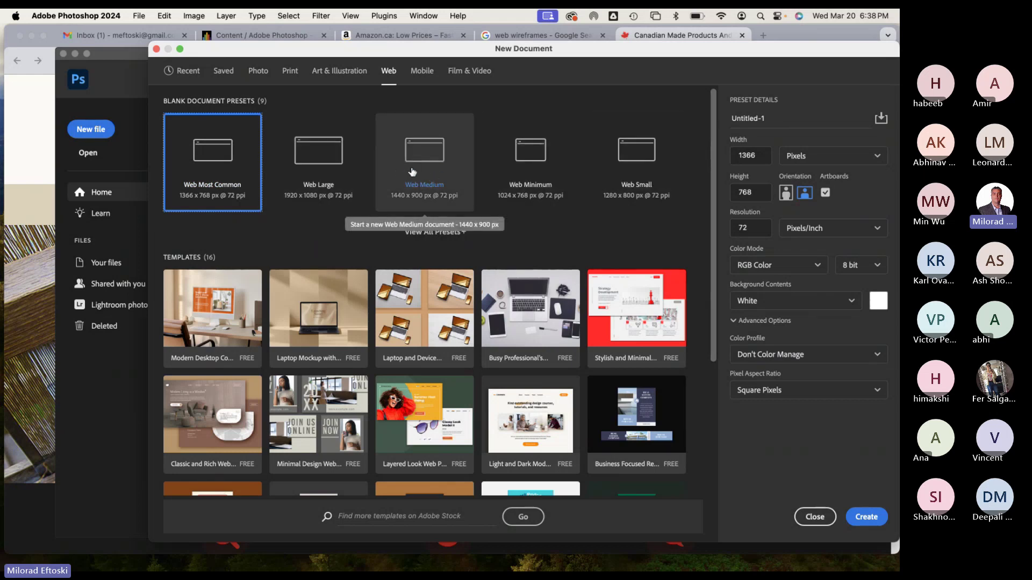
pyautogui.click(311, 160)
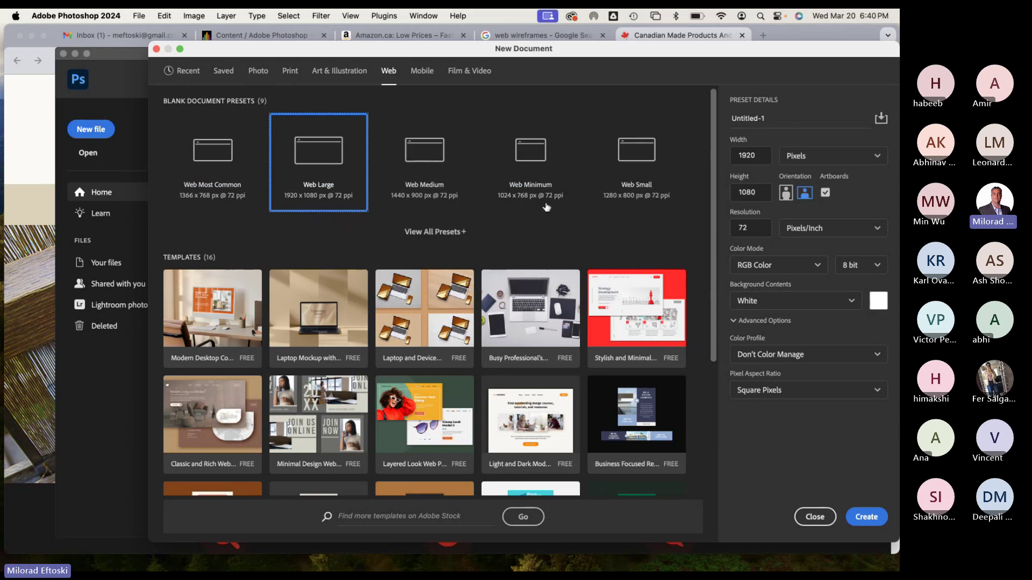
pyautogui.scroll(-5, 554, 215)
pyautogui.scroll(5, 554, 215)
pyautogui.click(827, 193)
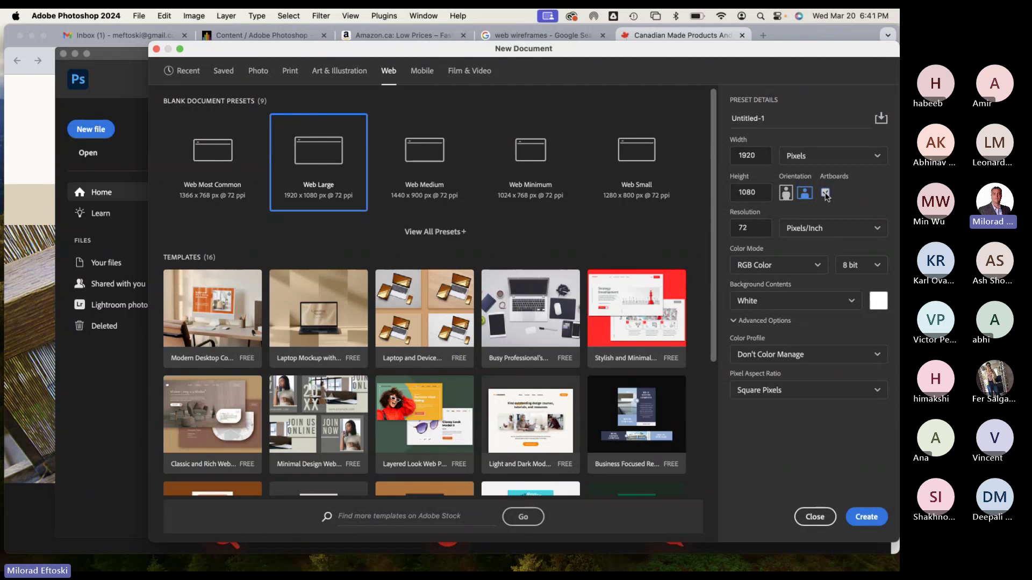
# Switch the new document's size units to inches and back to pixels.
pyautogui.click(758, 230)
pyautogui.click(759, 154)
pyautogui.click(810, 157)
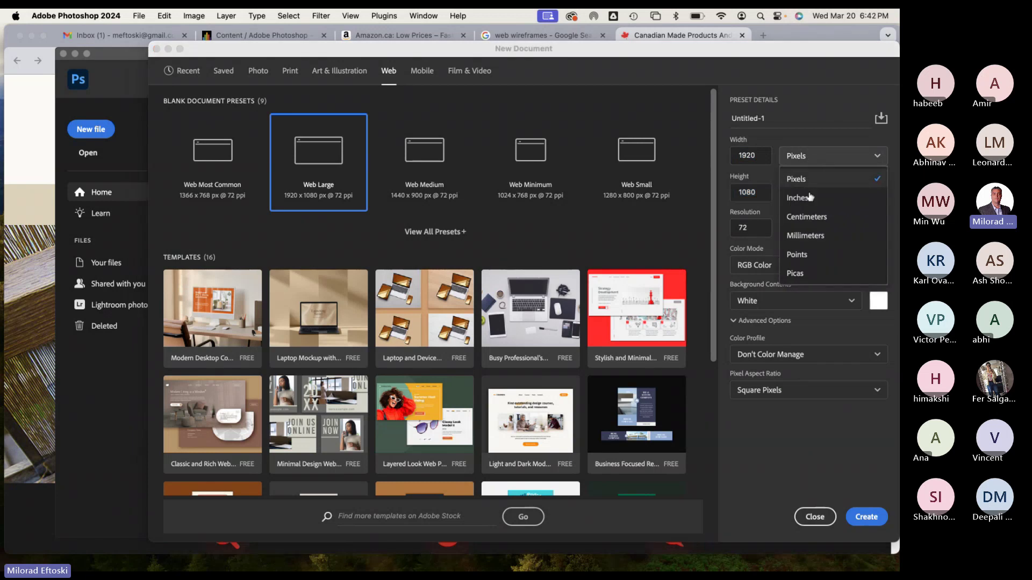
pyautogui.click(810, 198)
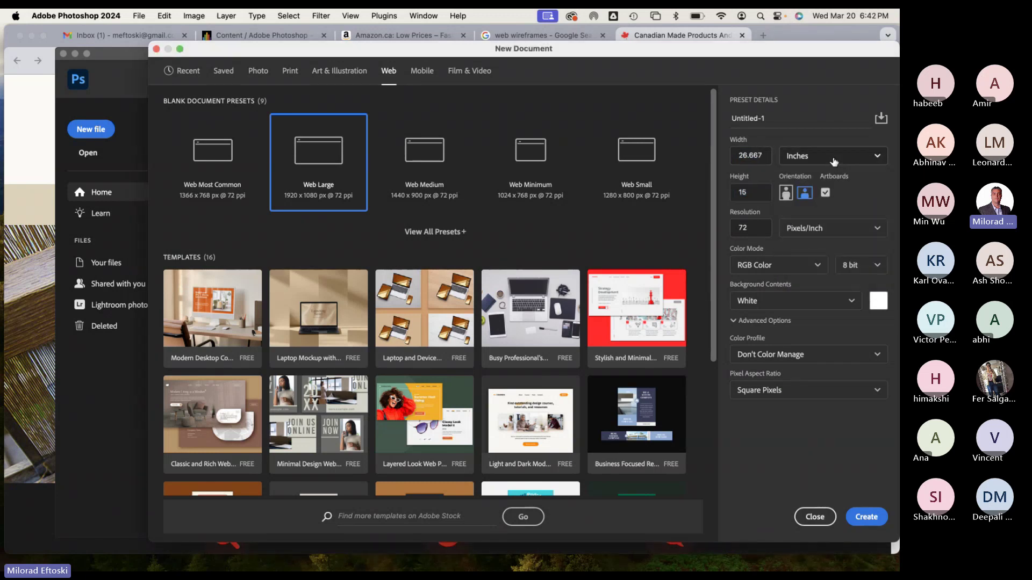
pyautogui.click(834, 161)
pyautogui.click(830, 180)
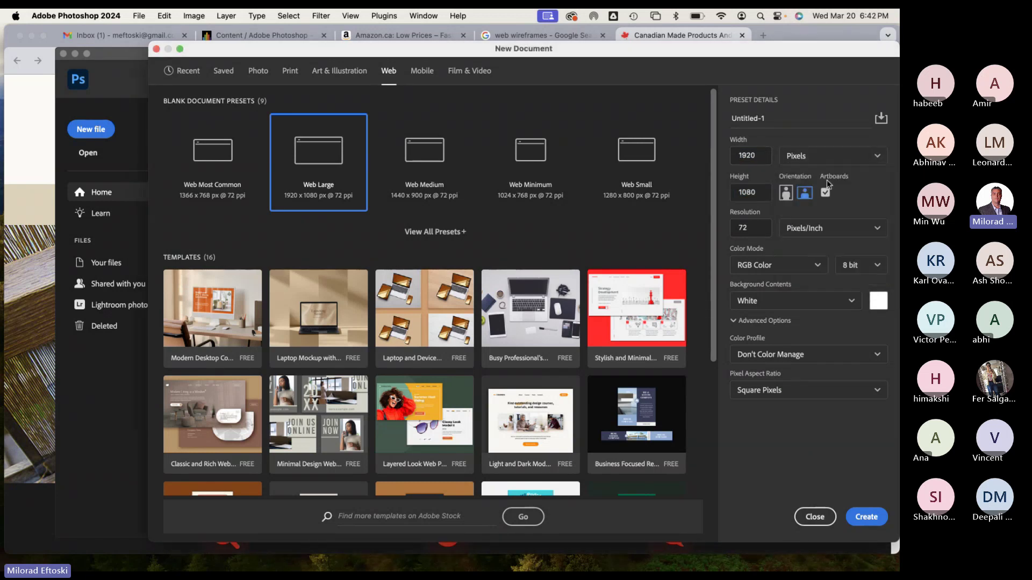
# Create the web document at 1920 x 1080 pixels with a resolution of 72 pixels per inch.
pyautogui.doubleClick(761, 156)
pyautogui.click(758, 155)
pyautogui.click(751, 226)
pyautogui.click(860, 517)
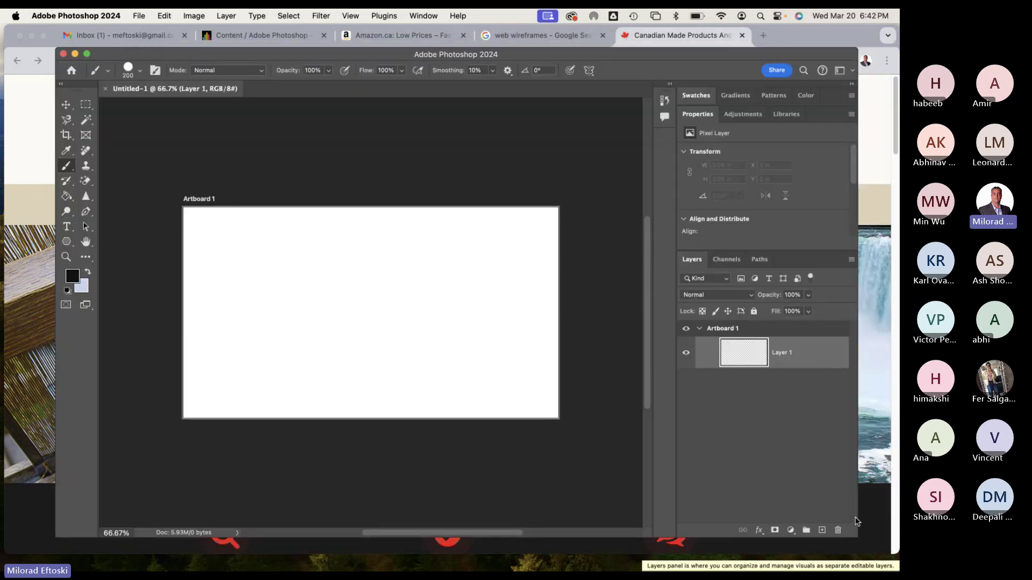
# Select Artboard 1 with the Artboard Tool, ready for resizing.
pyautogui.click(67, 104)
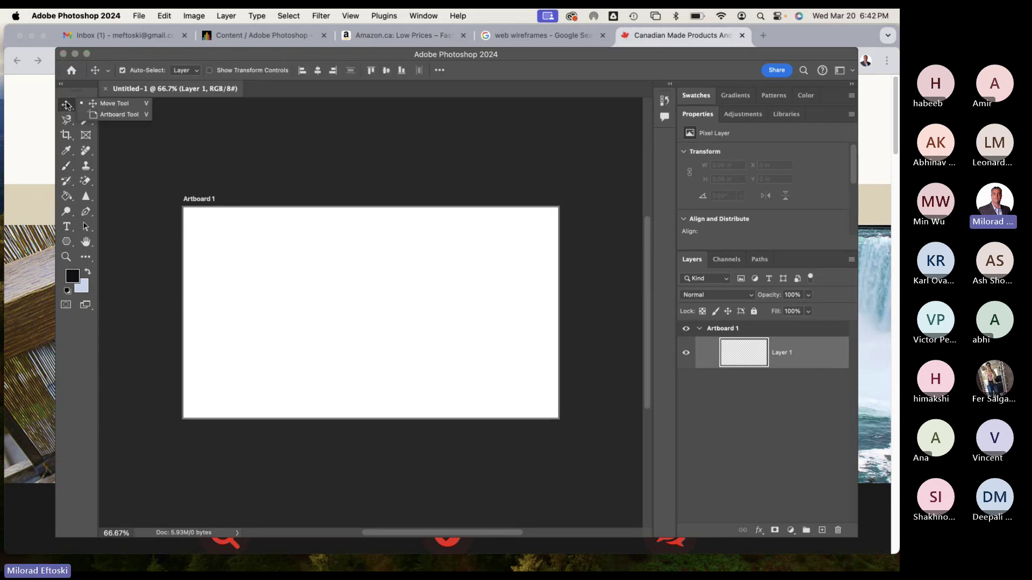
pyautogui.click(119, 114)
pyautogui.click(192, 201)
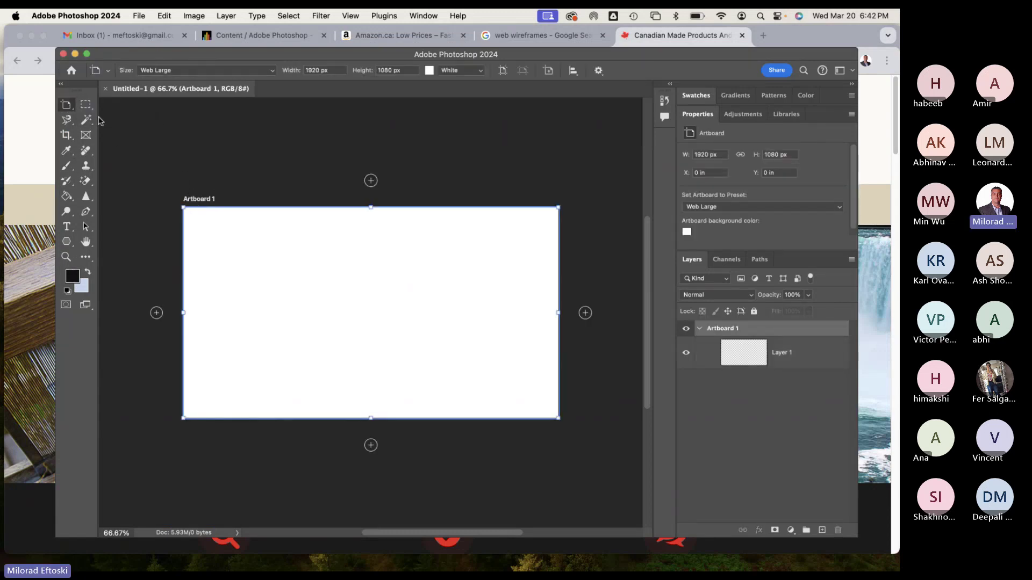
pyautogui.click(68, 105)
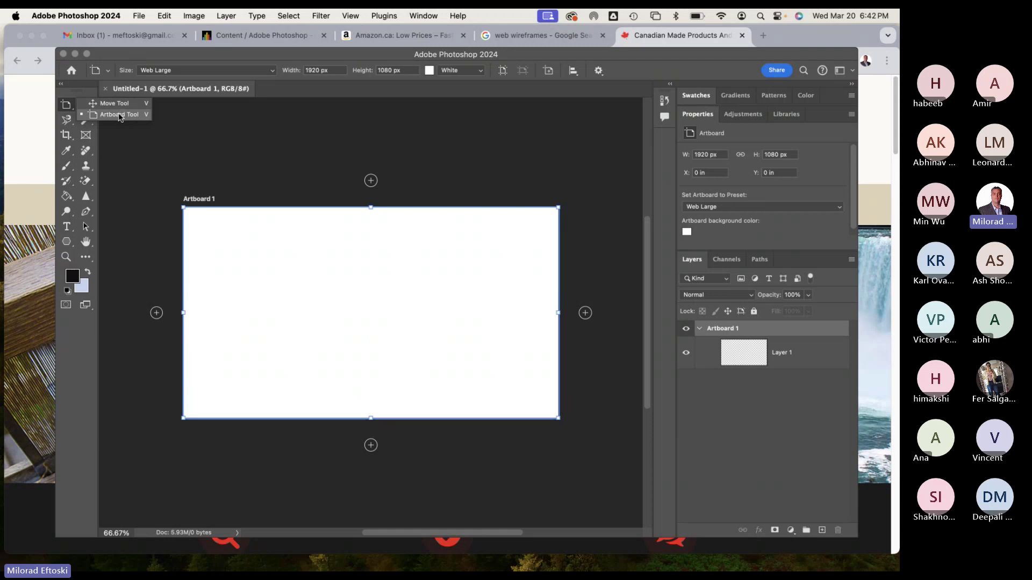
pyautogui.click(119, 114)
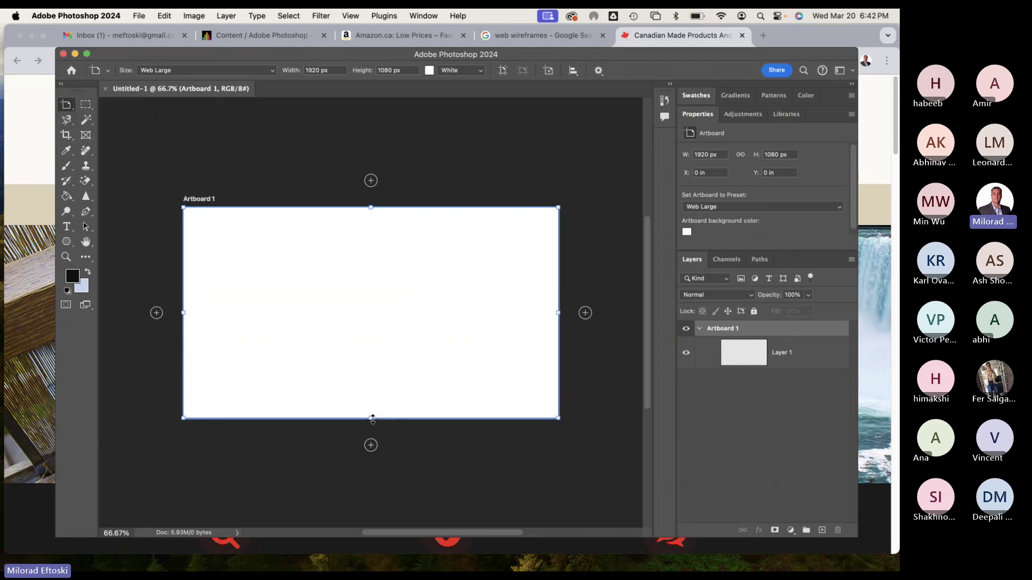
# Extend Artboard 1 downward to a height of about 1520 px, keeping its 1920 px width.
pyautogui.moveTo(371, 419); pyautogui.dragTo(385, 521)
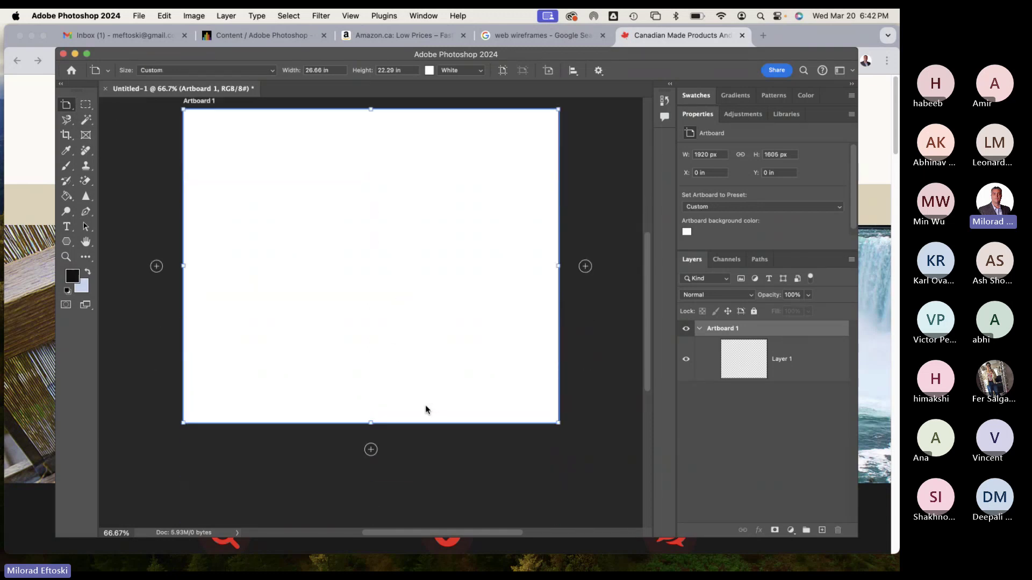
pyautogui.scroll(-3, 424, 410)
pyautogui.scroll(3, 415, 379)
pyautogui.scroll(-3, 414, 380)
pyautogui.scroll(1, 413, 380)
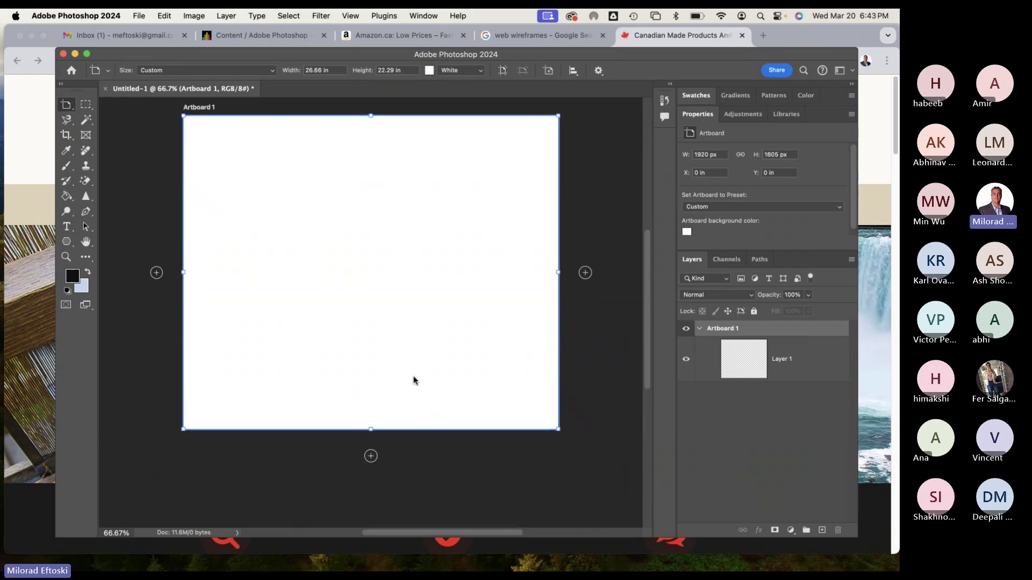
pyautogui.moveTo(371, 456)
pyautogui.mouseDown()
pyautogui.moveTo(373, 501)
pyautogui.moveTo(375, 438)
pyautogui.mouseUp()
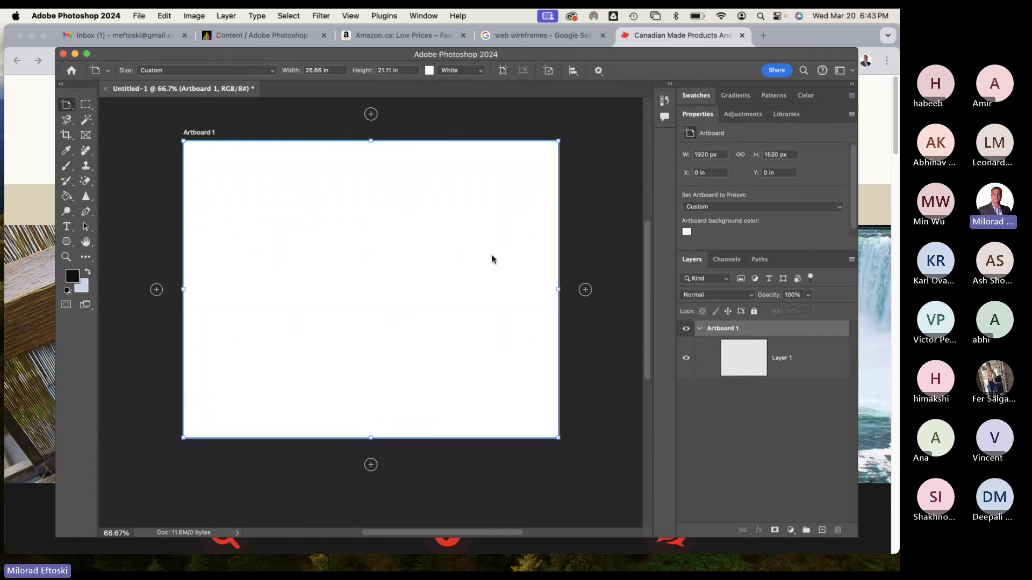
# Deselect Artboard 1 and select it again by its name on the canvas.
pyautogui.scroll(-5, 585, 290)
pyautogui.moveTo(585, 290); pyautogui.dragTo(210, 184)
pyautogui.scroll(10, 545, 290)
pyautogui.scroll(-10, 545, 293)
pyautogui.hotkey('shift', 'v')
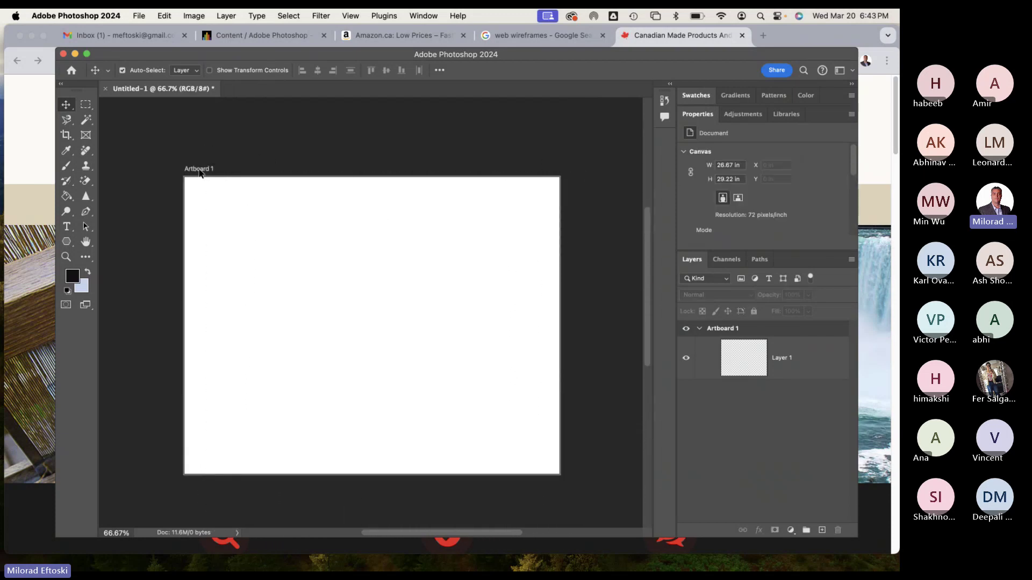
pyautogui.click(199, 175)
pyautogui.hscroll(3, 310, 187)
pyautogui.scroll(-2, 310, 187)
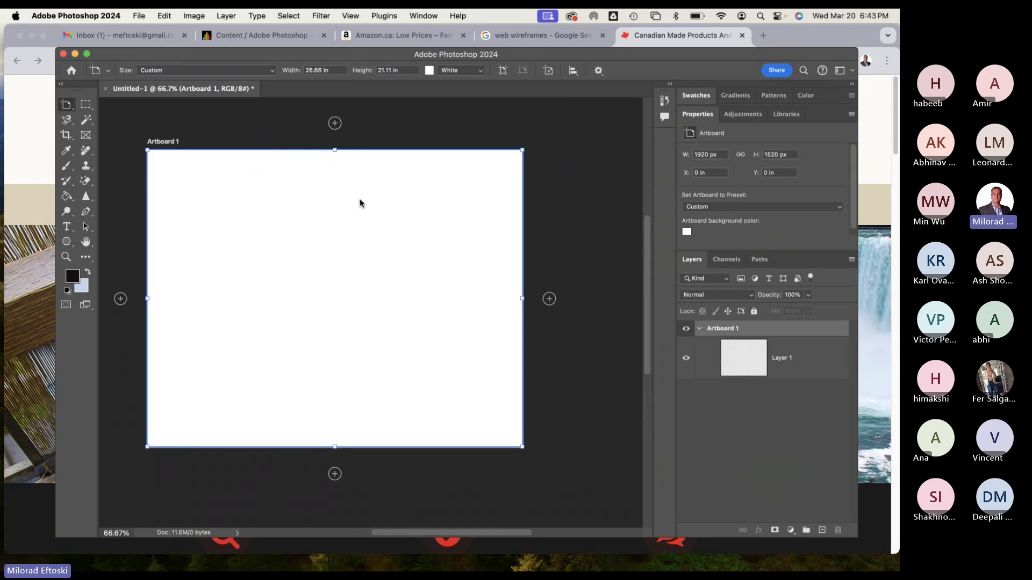
# Add two more artboards of the same size in a row to the right of Artboard 1.
pyautogui.press('super+minus')
pyautogui.press('super+minus')
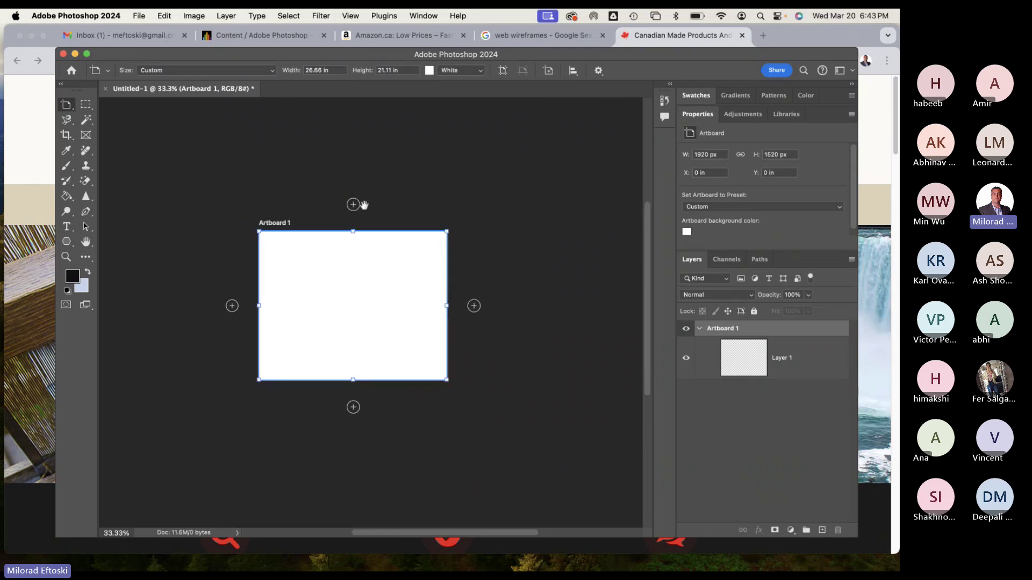
pyautogui.hscroll(3, 322, 172)
pyautogui.scroll(-2, 322, 172)
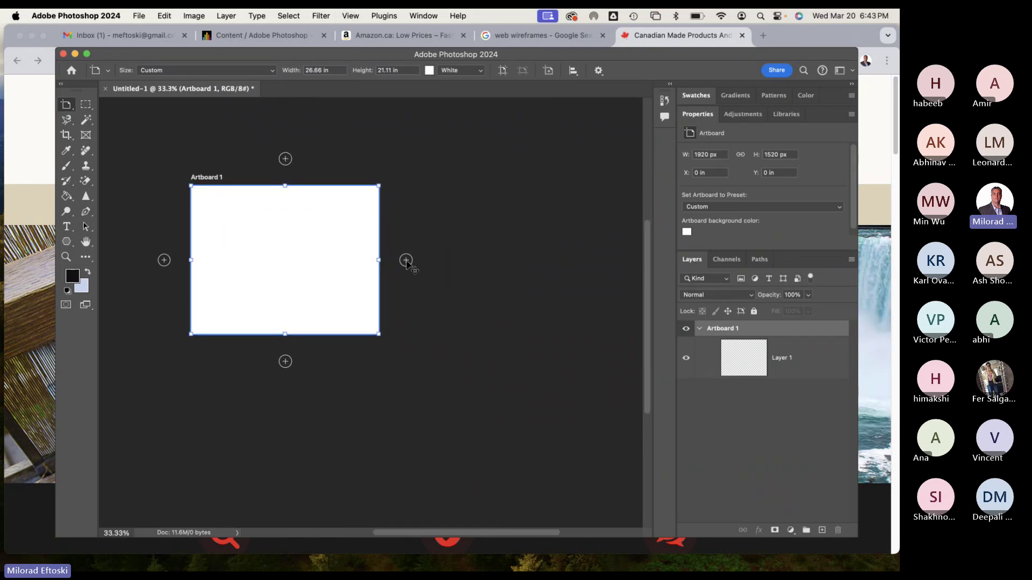
pyautogui.click(406, 260)
pyautogui.click(406, 261)
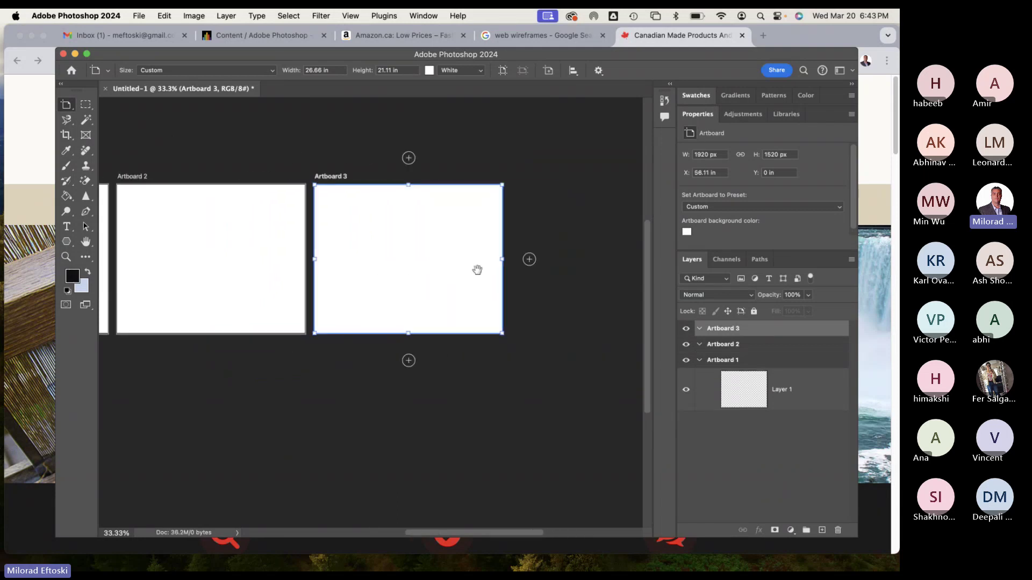
pyautogui.hscroll(-2, 448, 271)
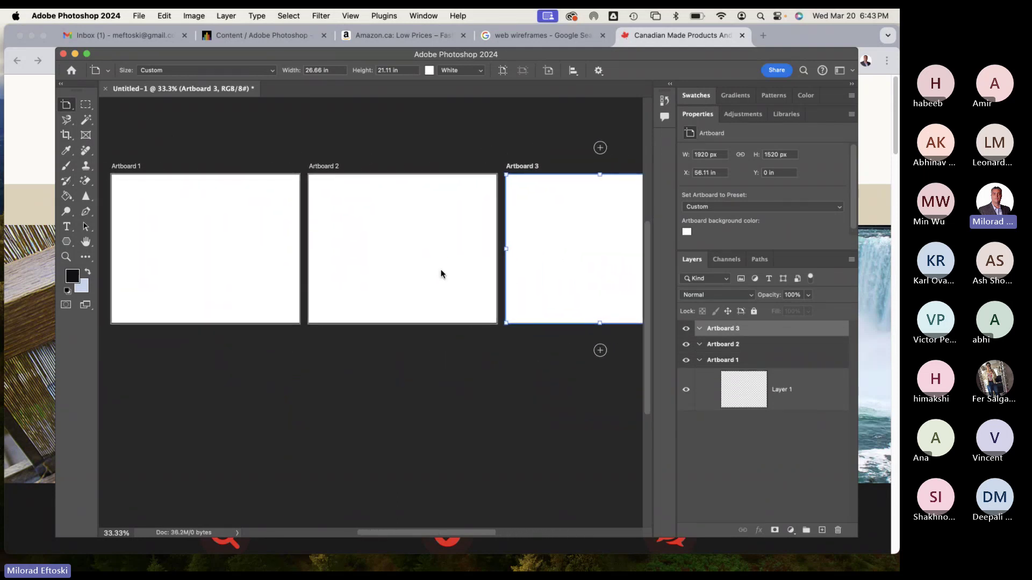
# Delete the two added artboards so that only Artboard 1 is left.
pyautogui.press('Delete')
pyautogui.press('Delete')
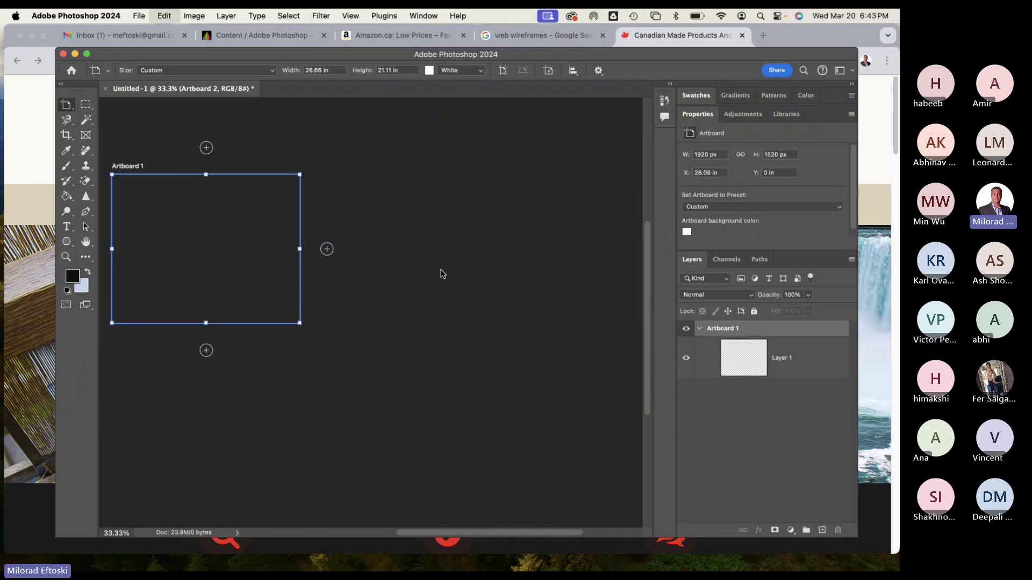
pyautogui.moveTo(330, 269); pyautogui.dragTo(396, 257)
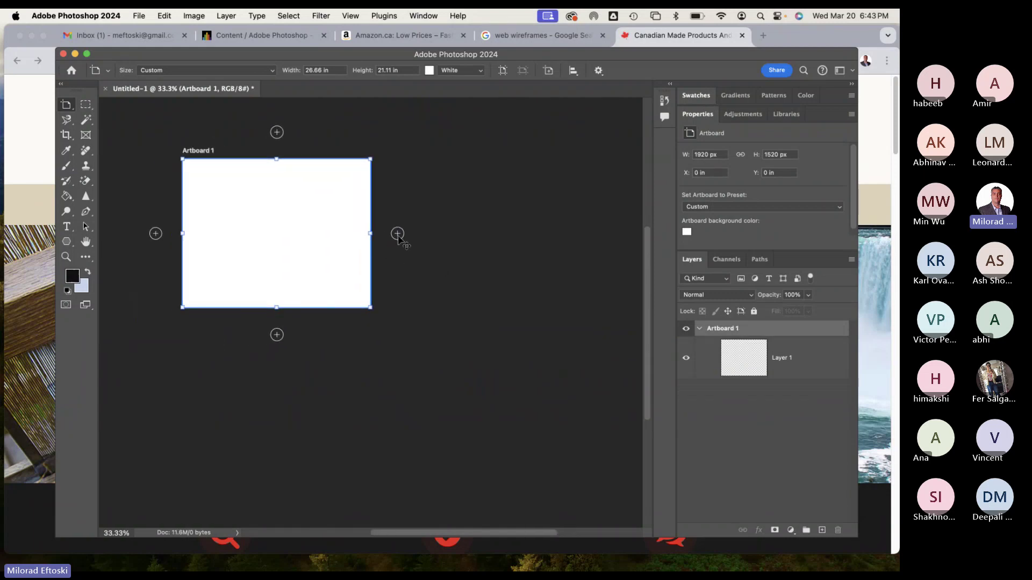
# Add three same-size artboards around Artboard 1 to form a two-by-two grid.
pyautogui.click(395, 235)
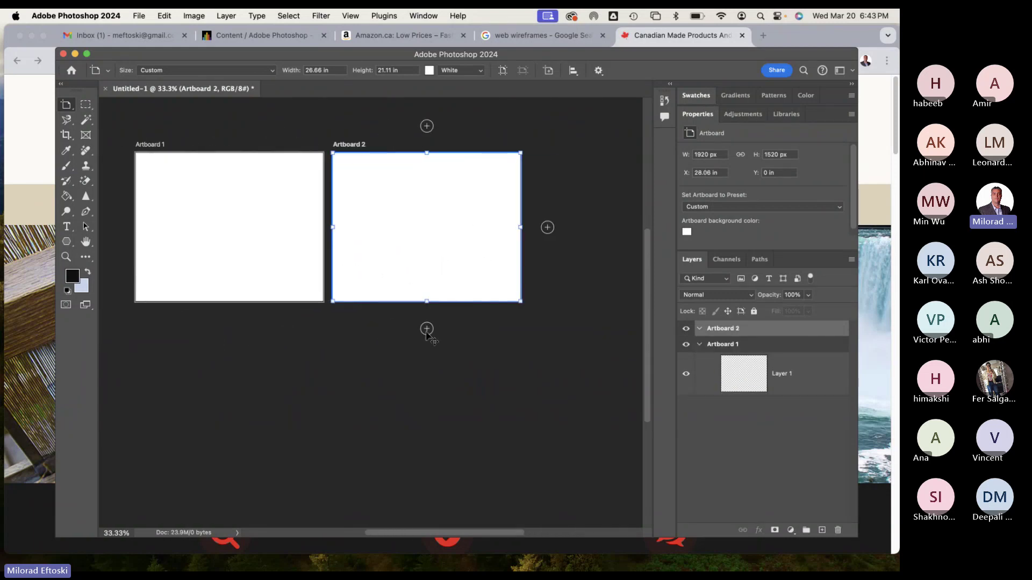
pyautogui.click(427, 329)
pyautogui.click(306, 228)
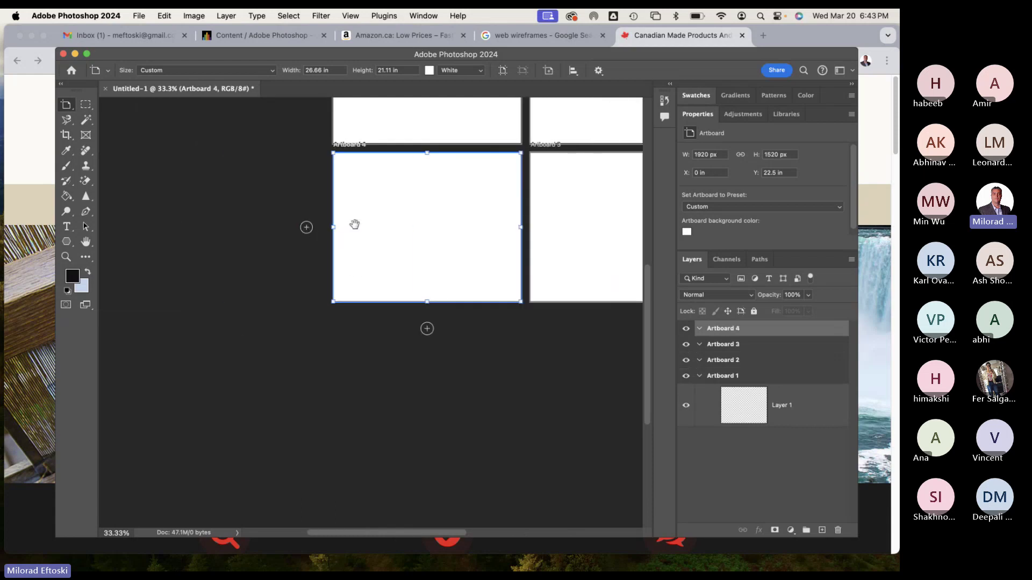
pyautogui.moveTo(353, 223); pyautogui.dragTo(210, 379)
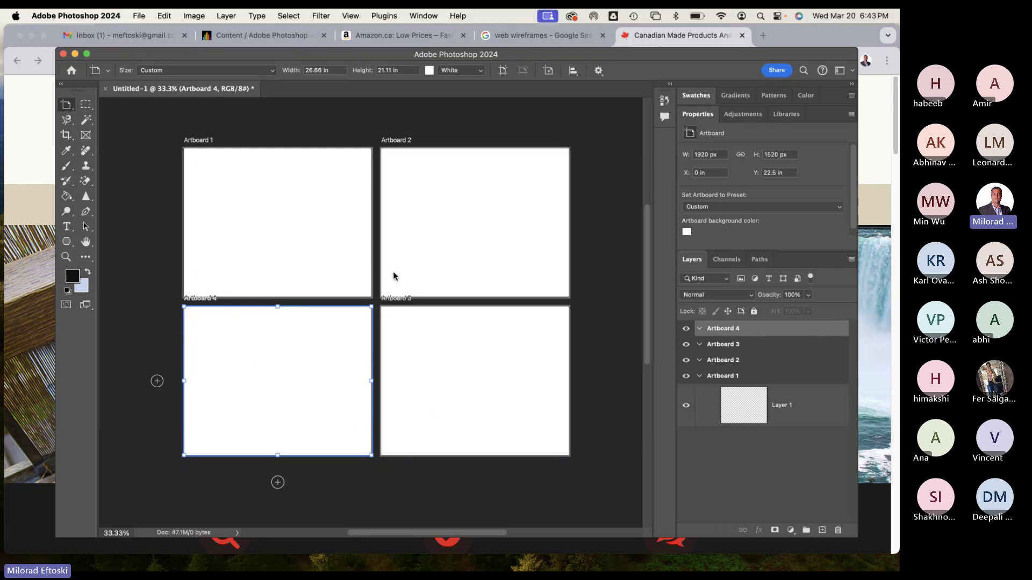
# Draw a freehand artboard to the right of the grid, resize it to about 1797 × 3429 px and move it slightly upward.
pyautogui.hscroll(5, 437, 216)
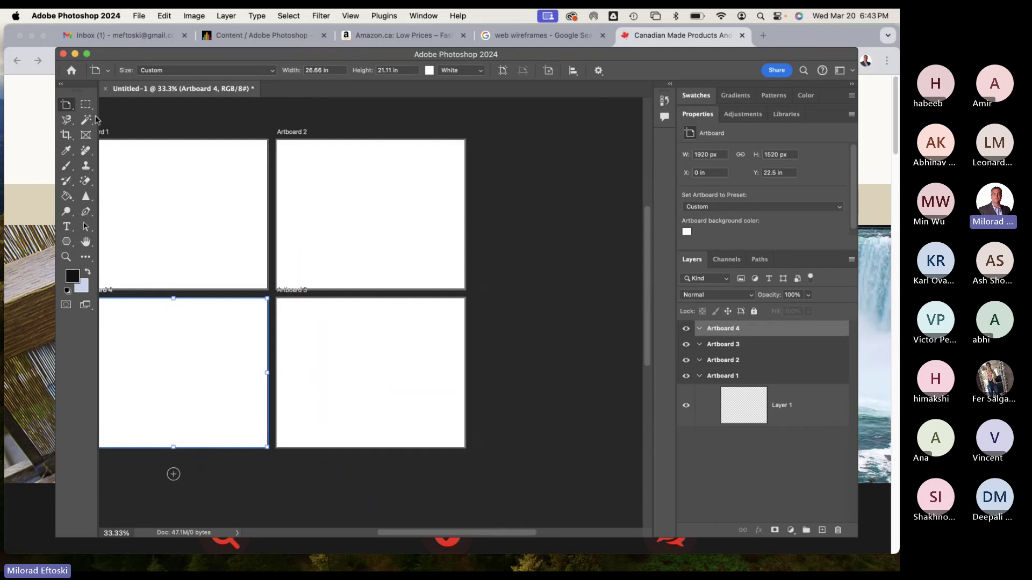
pyautogui.moveTo(508, 186); pyautogui.dragTo(582, 399)
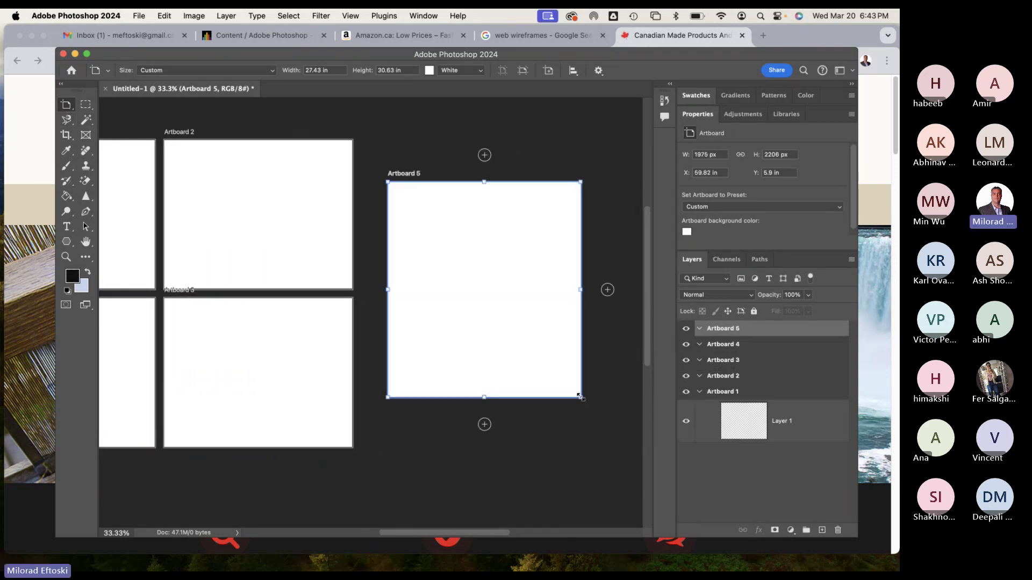
pyautogui.moveTo(408, 180); pyautogui.dragTo(417, 155)
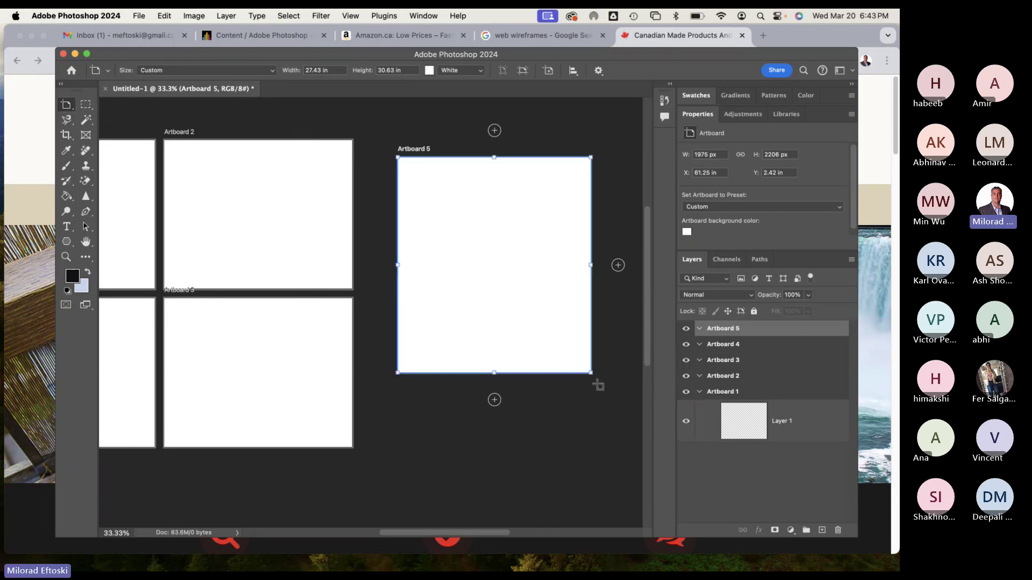
pyautogui.moveTo(590, 372); pyautogui.dragTo(571, 492)
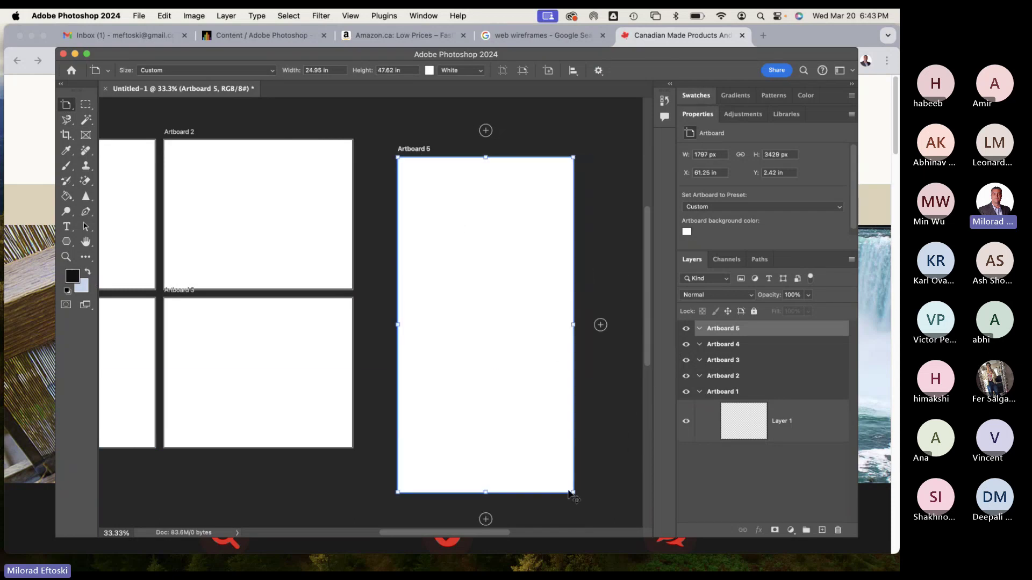
pyautogui.moveTo(420, 160); pyautogui.dragTo(416, 139)
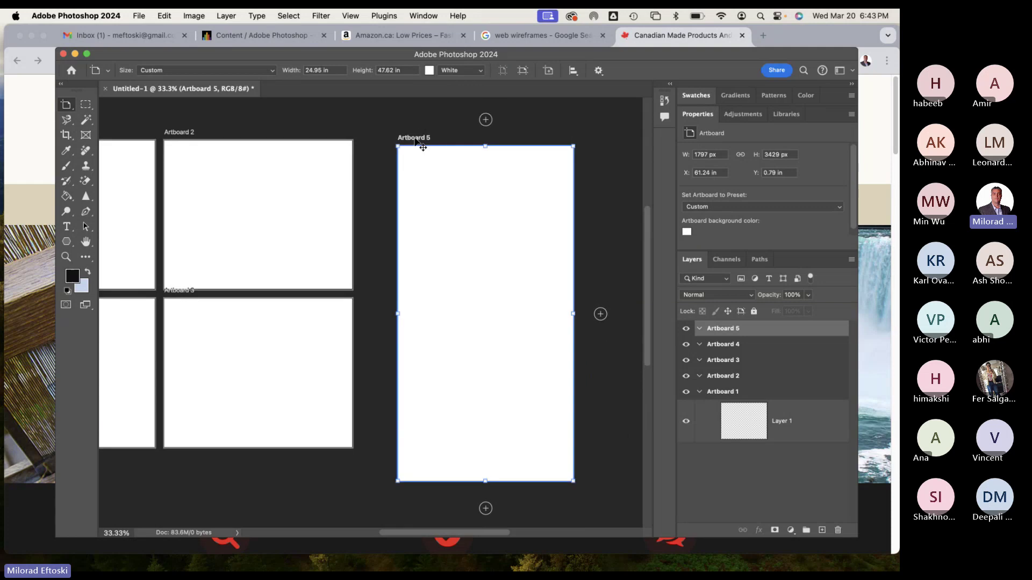
# Delete the freehand artboard and Artboards 2, 3 and 4, keeping only Artboard 1.
pyautogui.press('Delete')
pyautogui.moveTo(260, 221); pyautogui.dragTo(502, 232)
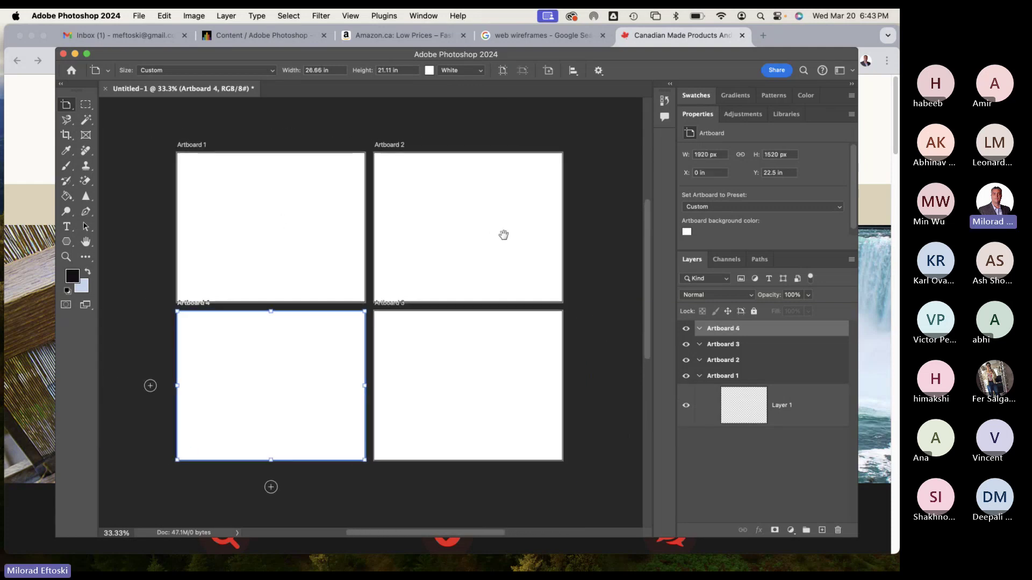
pyautogui.click(399, 148)
pyautogui.press('Delete')
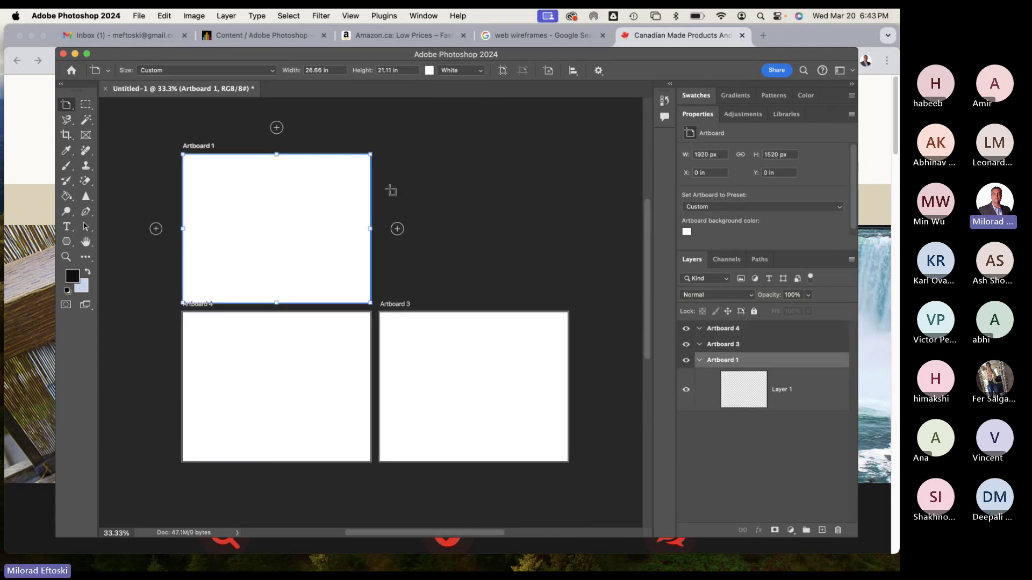
pyautogui.click(410, 312)
pyautogui.press('Delete')
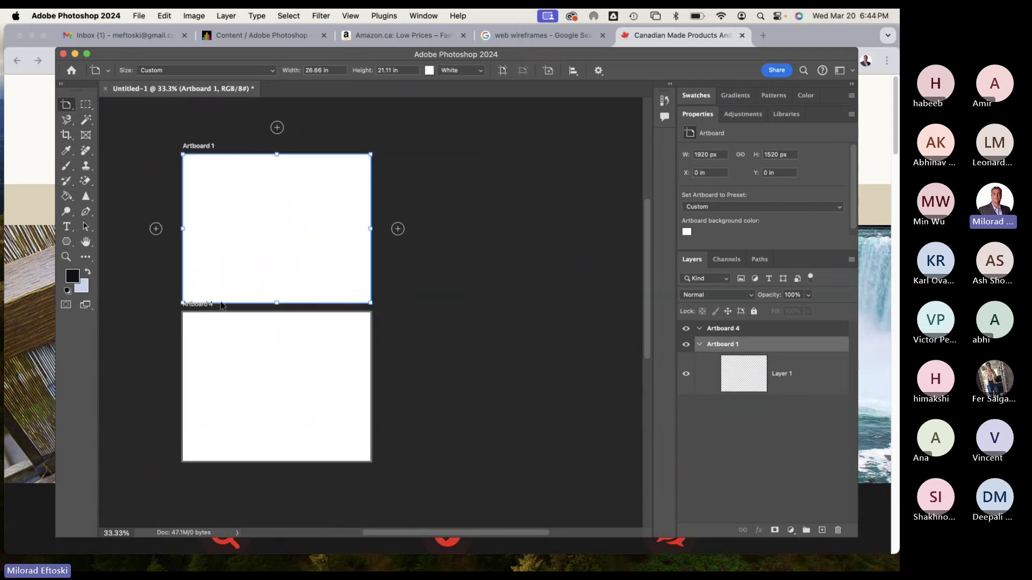
pyautogui.click(195, 305)
pyautogui.press('Delete')
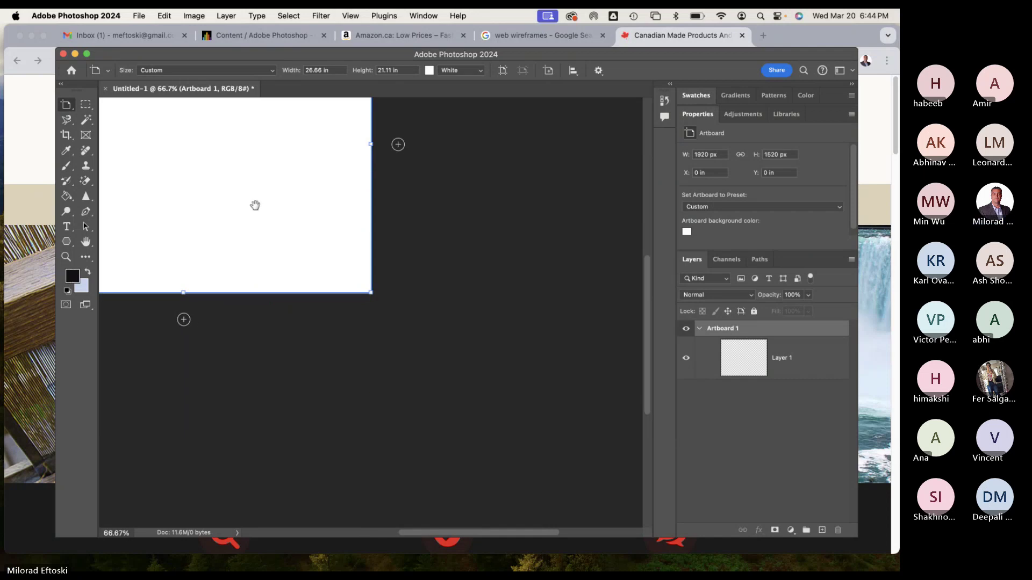
pyautogui.press('super+0')
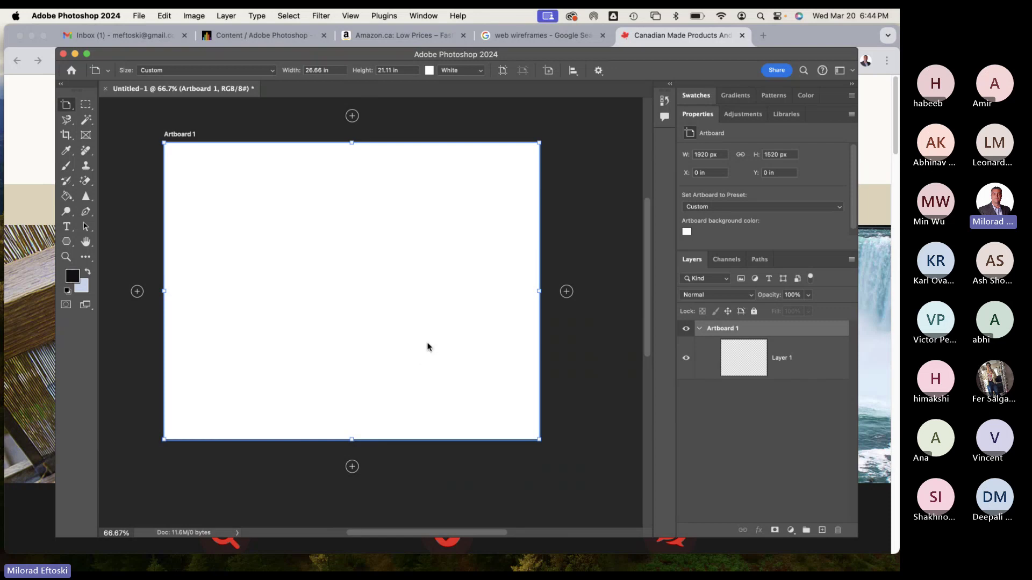
# Collapse and expand Artboard 1 in the layer stack to examine the layer it contains.
pyautogui.click(698, 329)
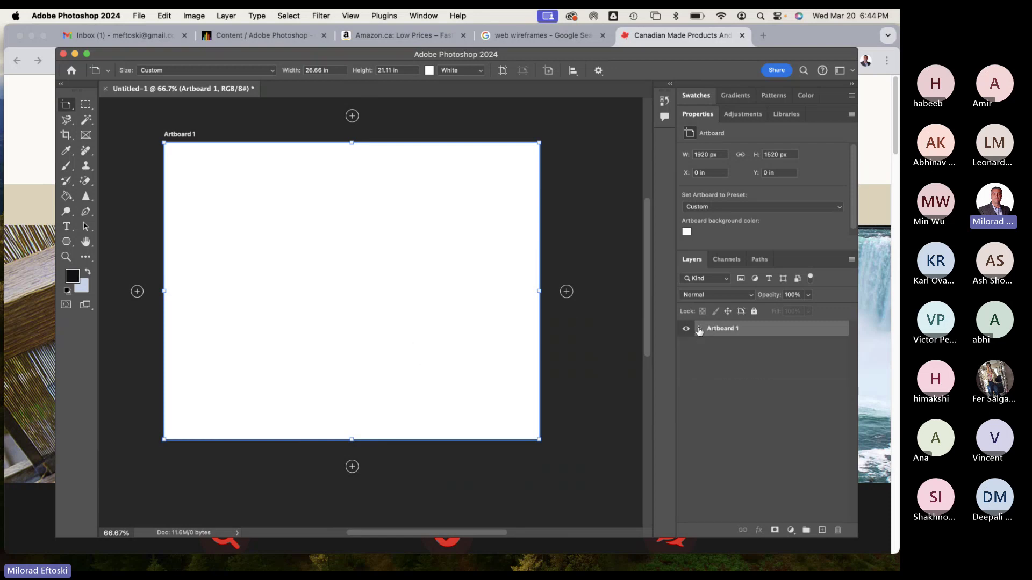
pyautogui.click(698, 329)
pyautogui.click(86, 104)
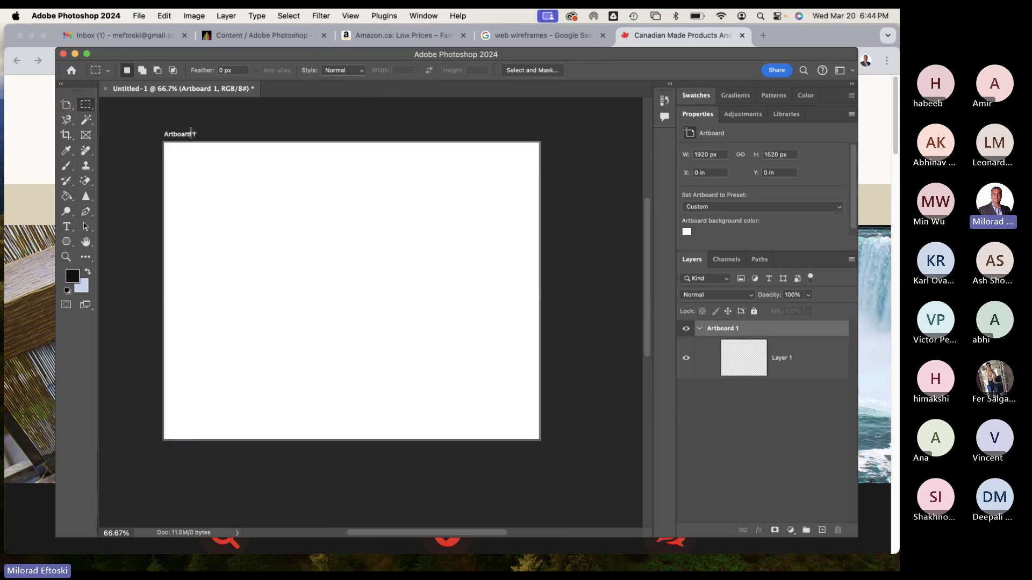
pyautogui.press('v')
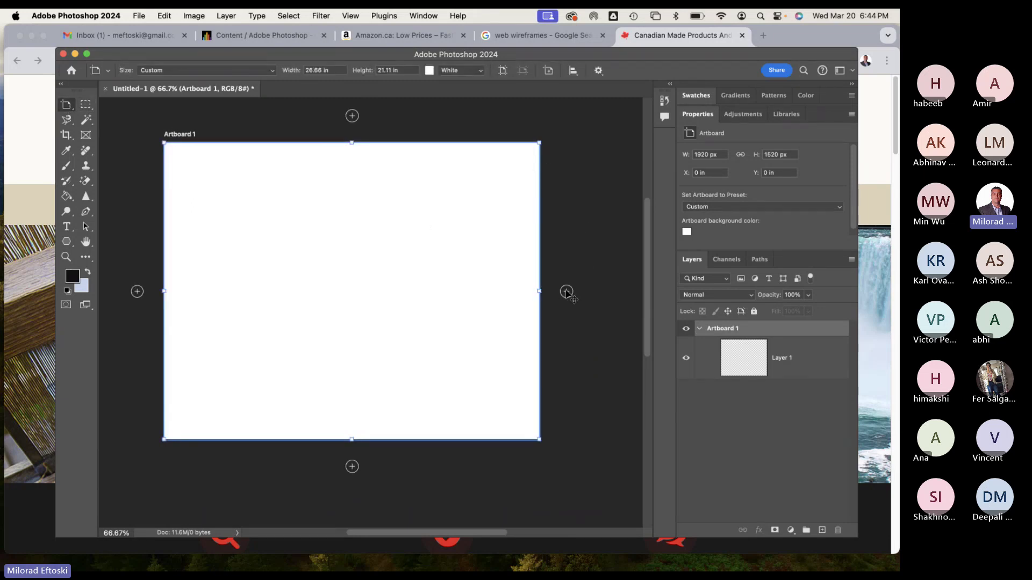
pyautogui.click(699, 329)
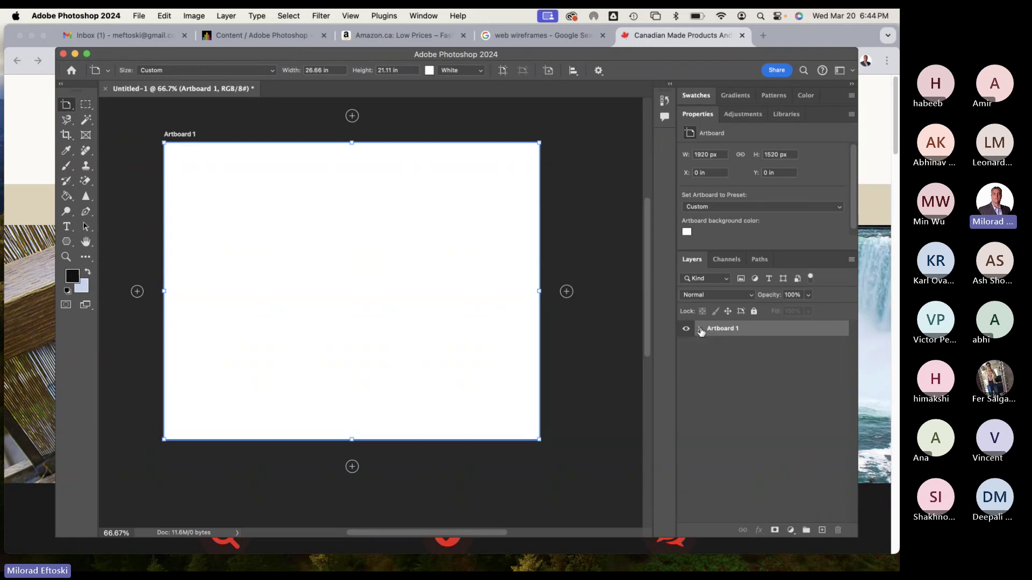
pyautogui.click(700, 329)
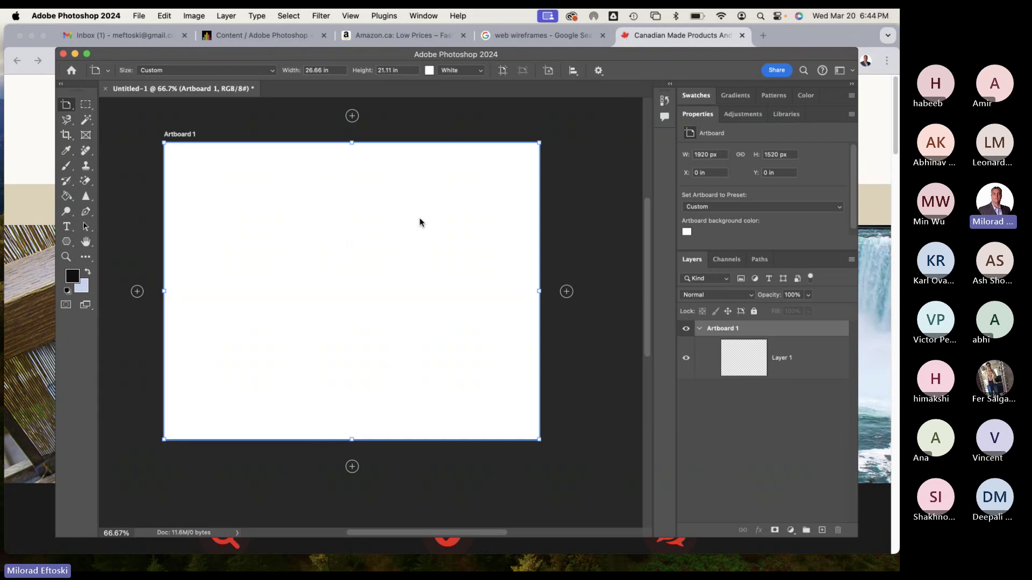
pyautogui.click(700, 329)
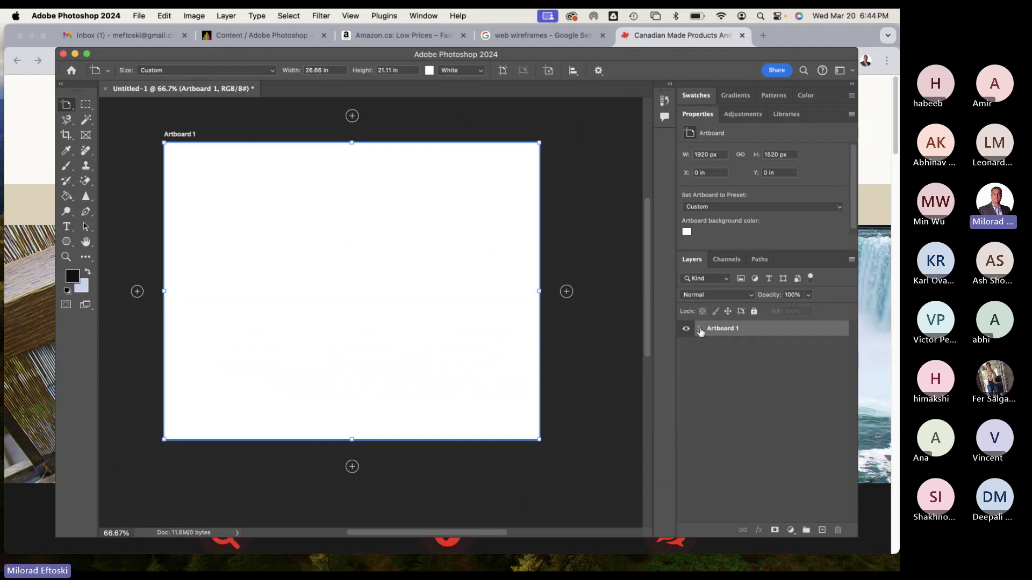
pyautogui.click(700, 329)
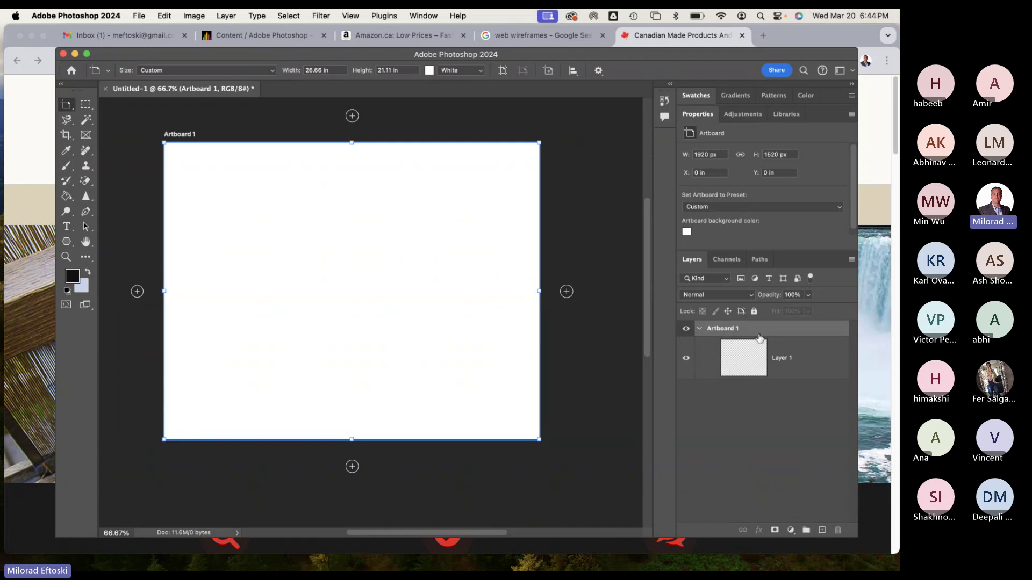
# Merge Artboard 1 and its contents into a single layer, and undo the merge.
pyautogui.rightClick(760, 331)
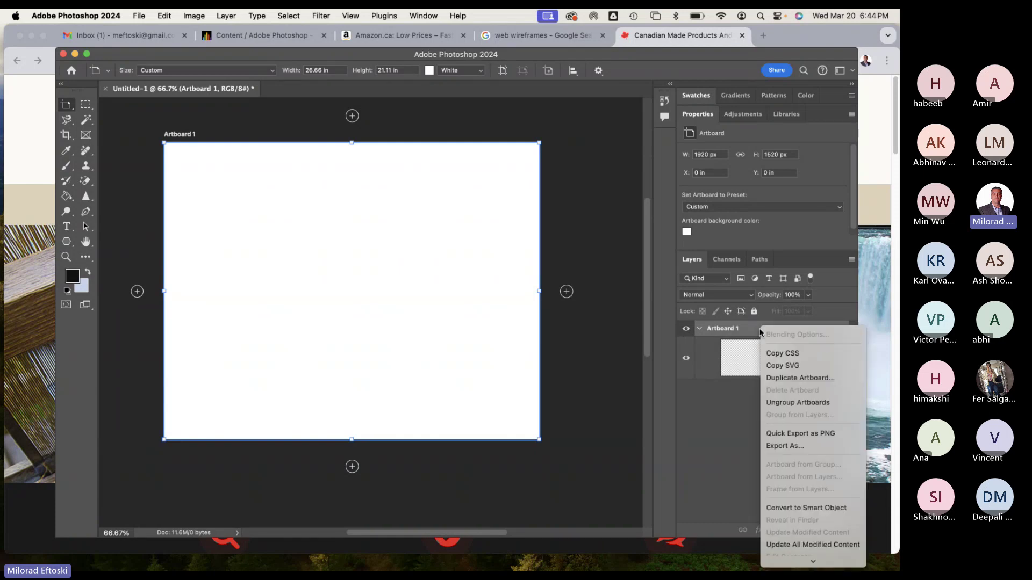
pyautogui.click(794, 509)
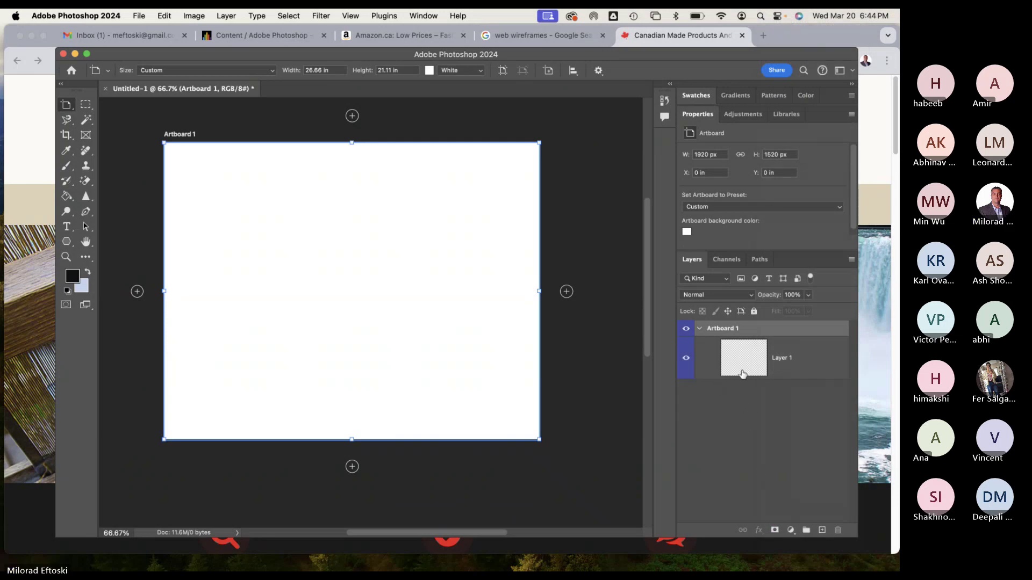
pyautogui.click(751, 329)
pyautogui.rightClick(750, 328)
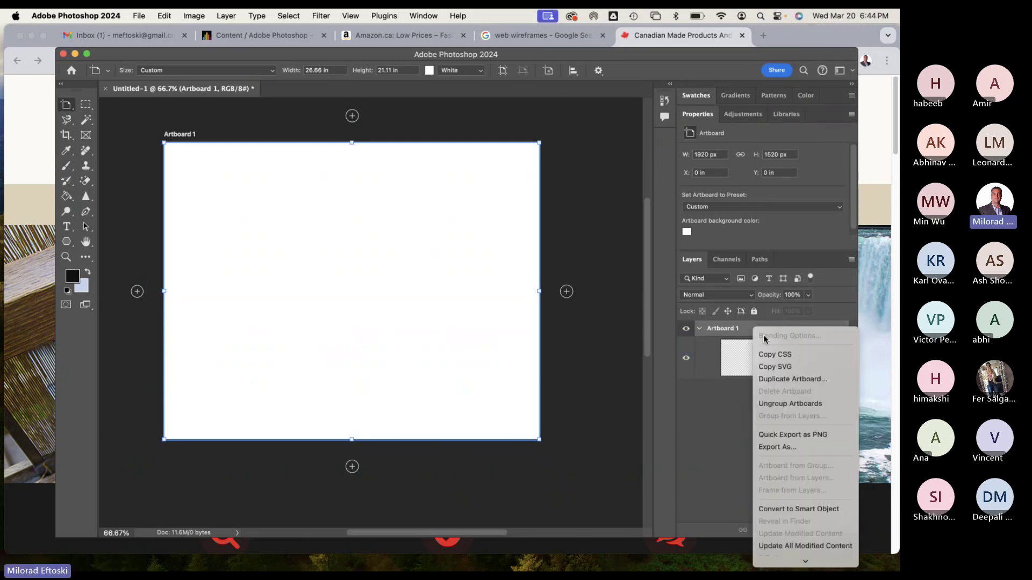
pyautogui.moveTo(822, 568)
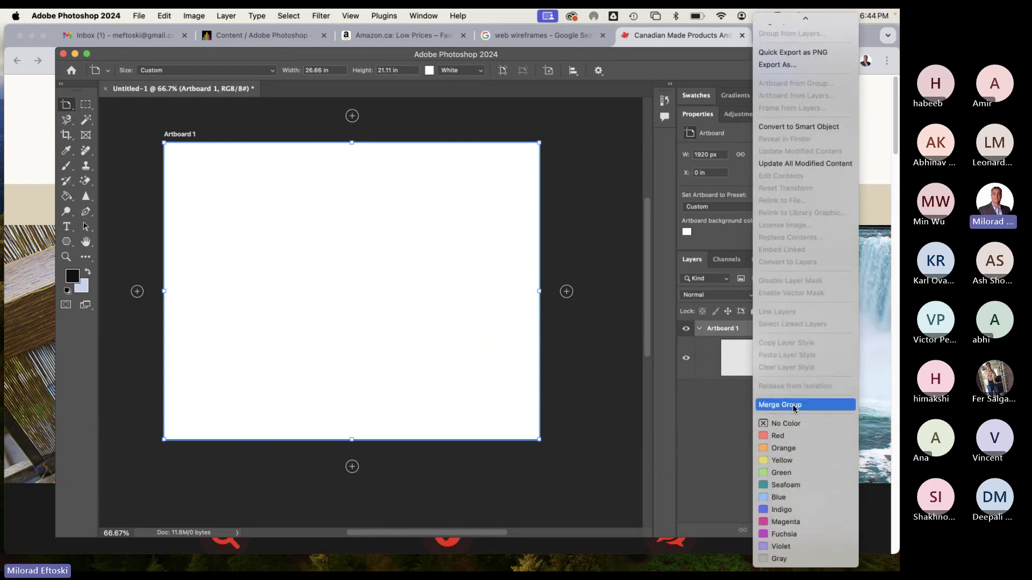
pyautogui.click(793, 407)
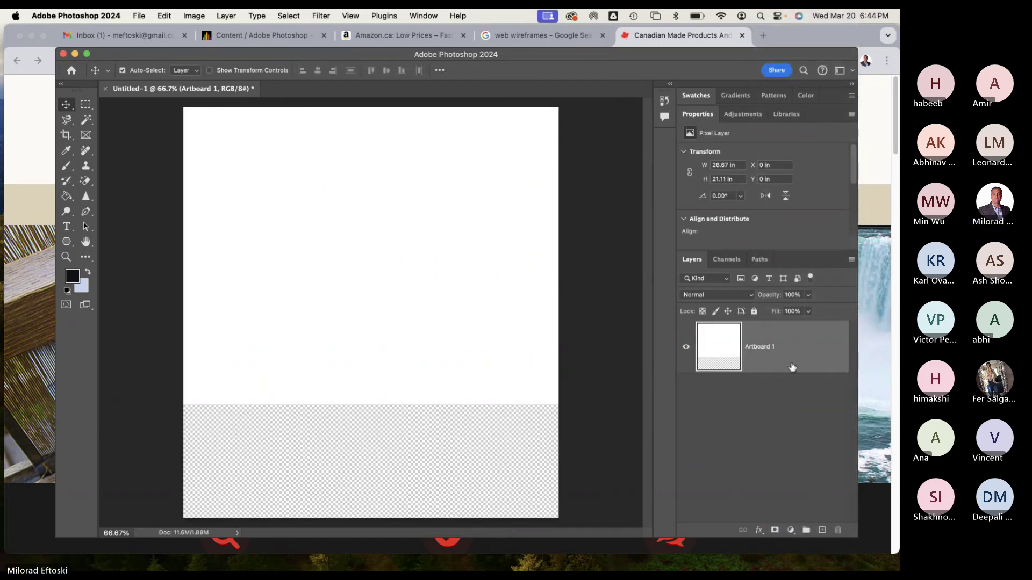
pyautogui.press('super+z')
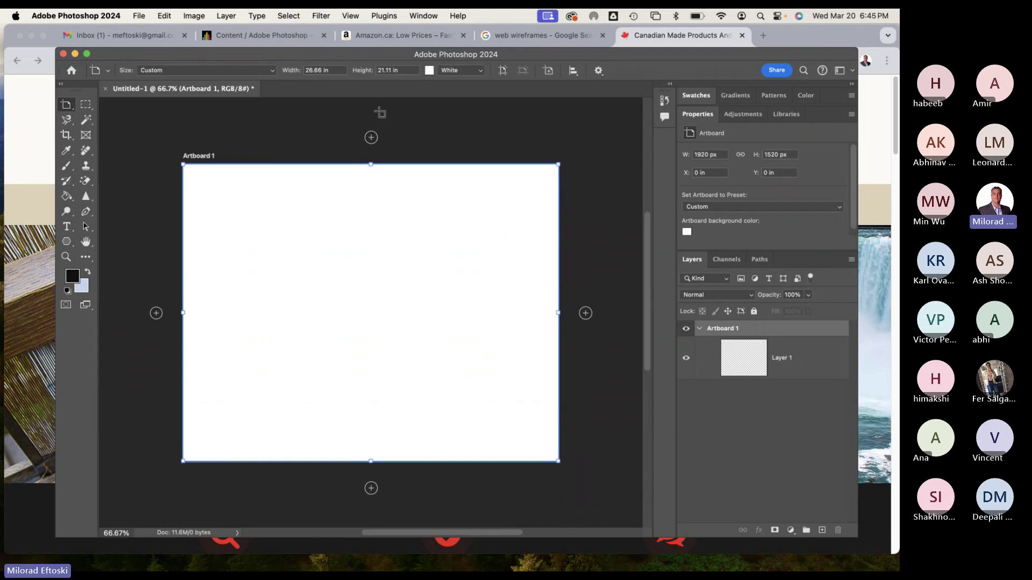
# Flatten the image so the artboard becomes a single background layer.
pyautogui.click(225, 15)
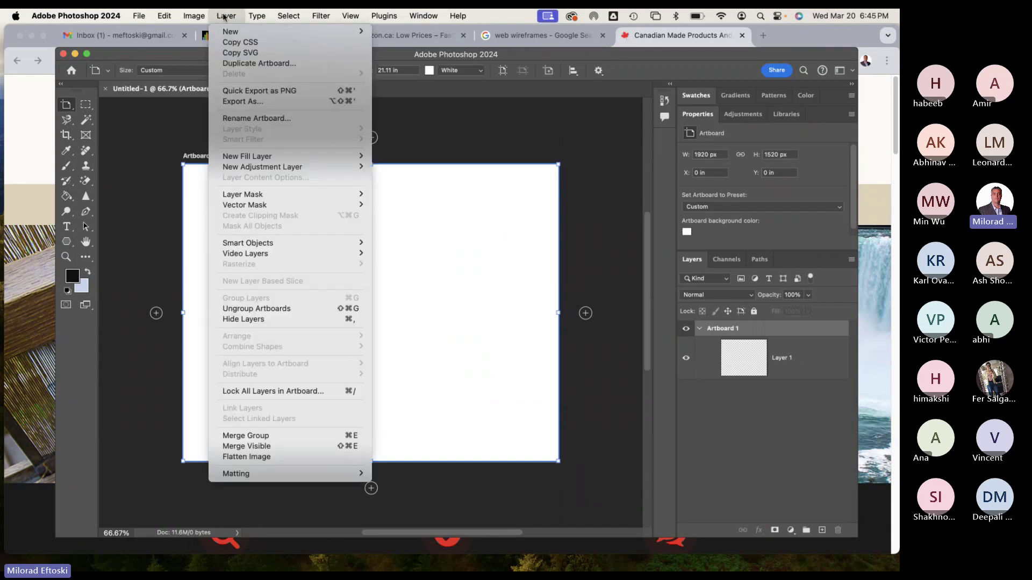
pyautogui.click(308, 458)
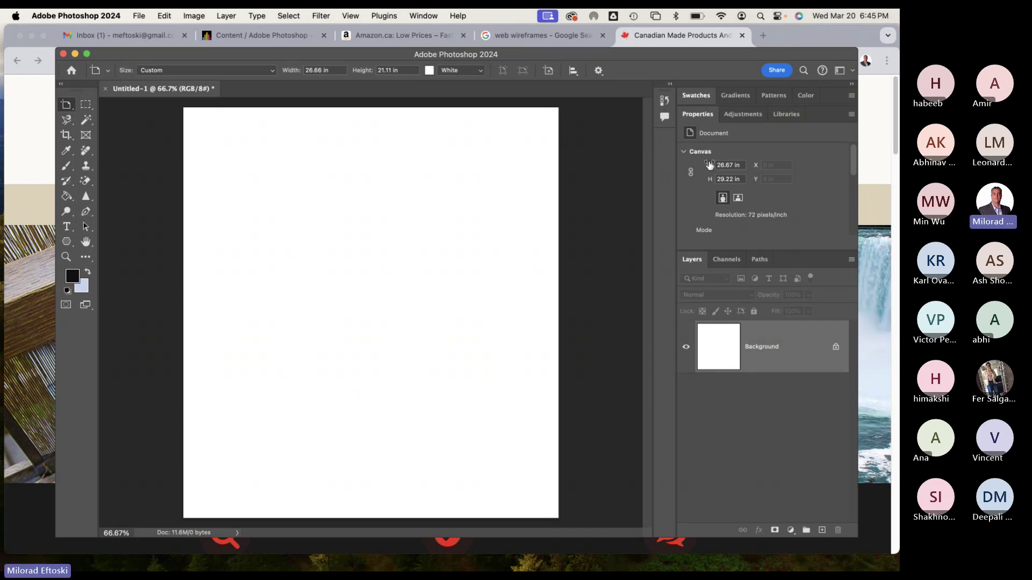
# Show the rulers in pixels and set the canvas height to 1920 px, accepting the clipping.
pyautogui.click(744, 165)
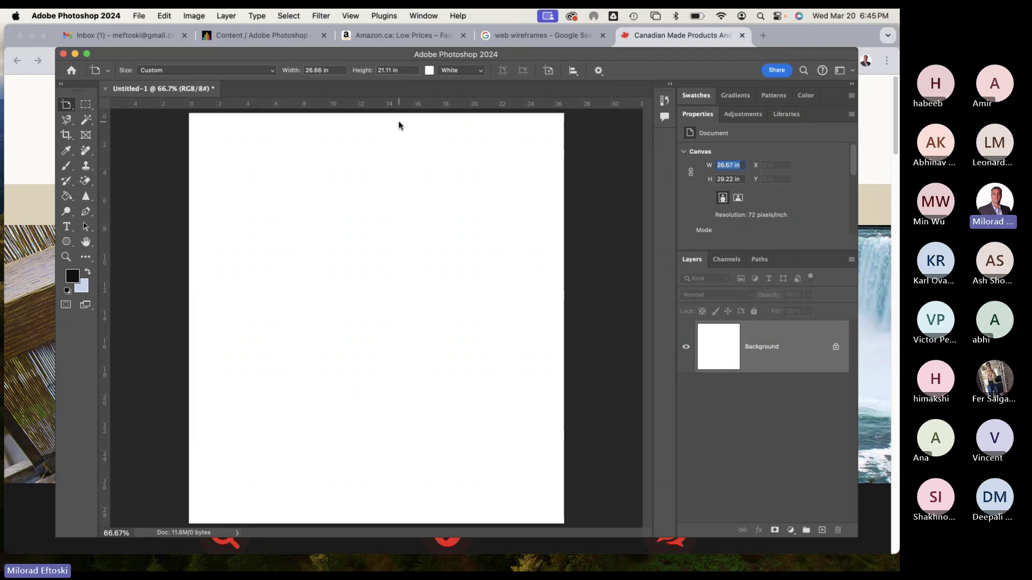
pyautogui.press('super+r')
pyautogui.rightClick(430, 104)
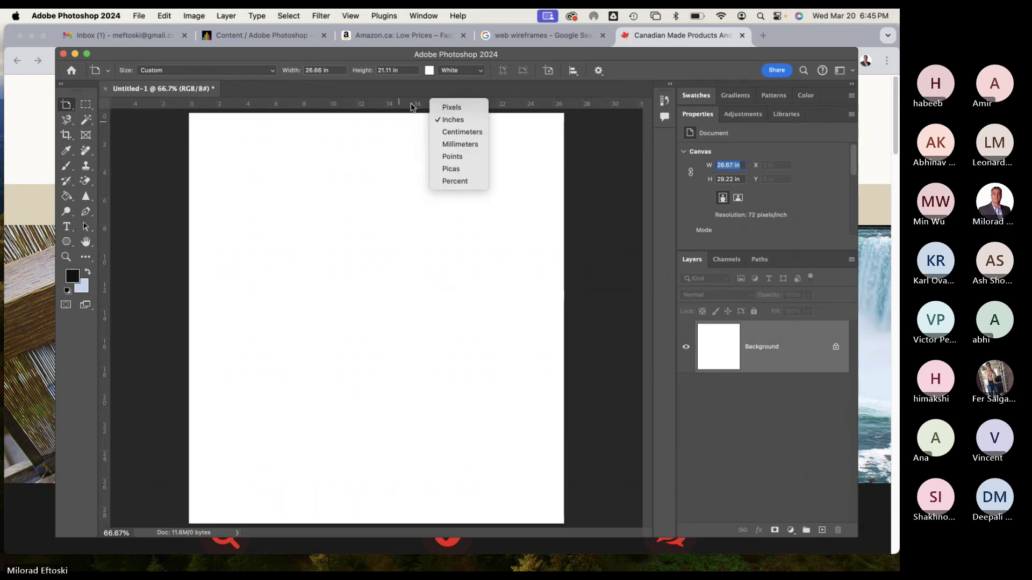
pyautogui.click(458, 108)
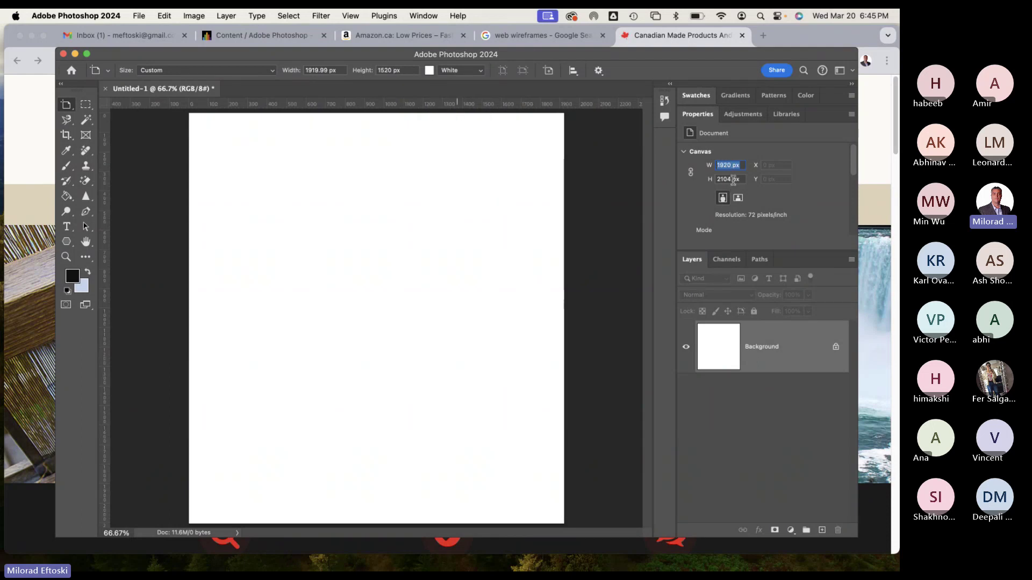
pyautogui.doubleClick(727, 180)
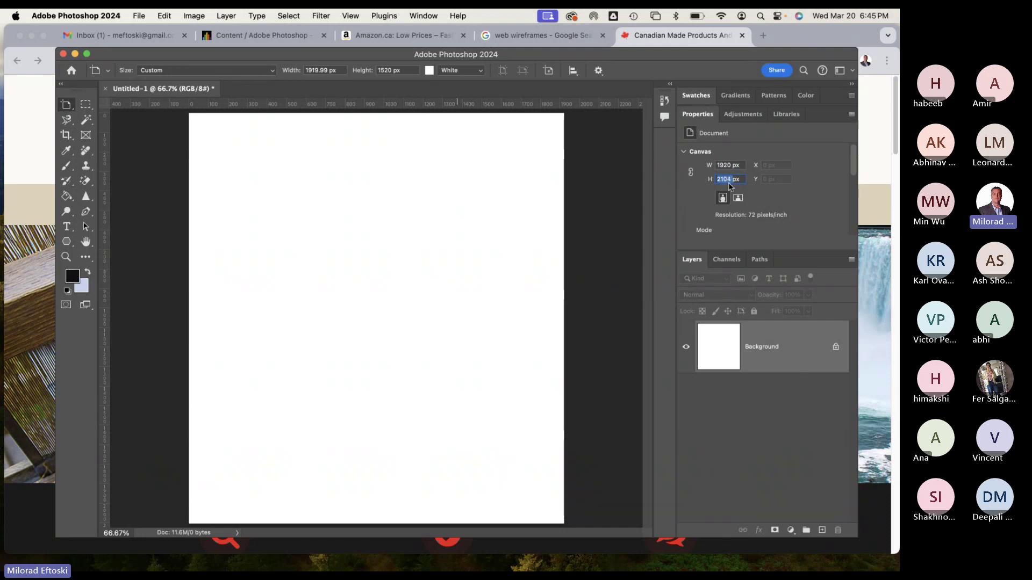
pyautogui.write('1920')
pyautogui.press('Return')
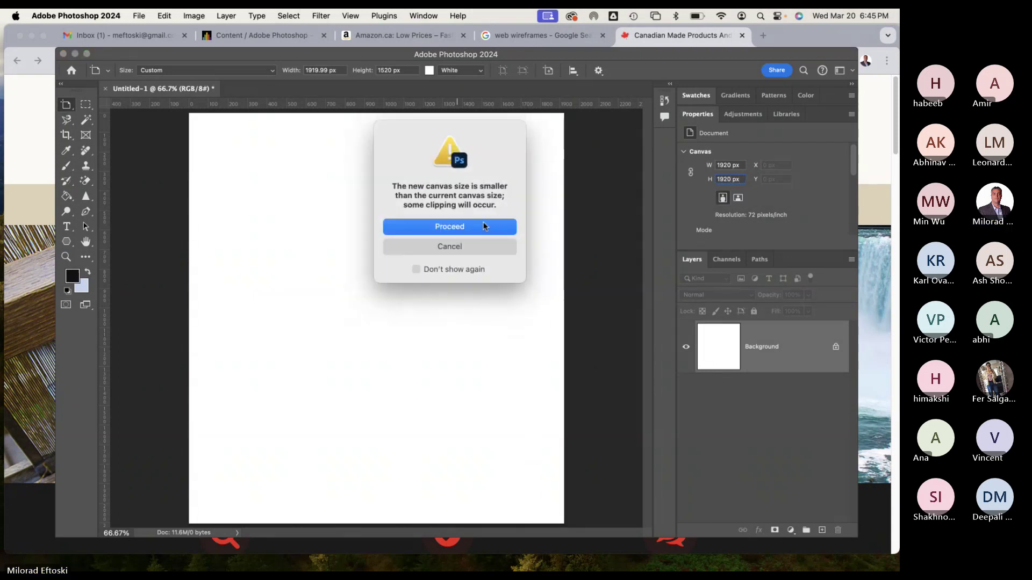
pyautogui.click(484, 226)
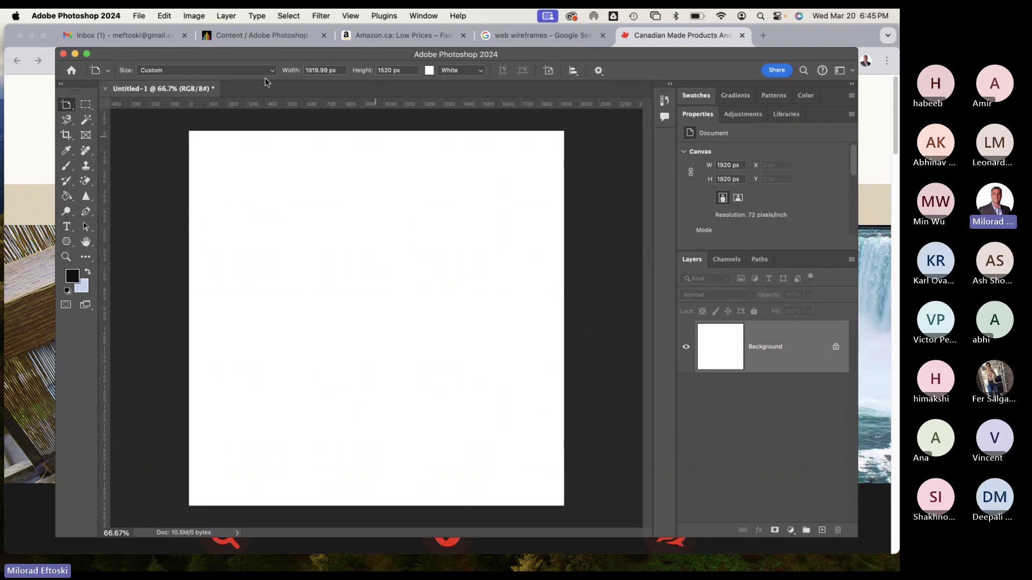
# Examine the document's dimensions in Image Size and Canvas Size, cancelling both without changes.
pyautogui.click(194, 15)
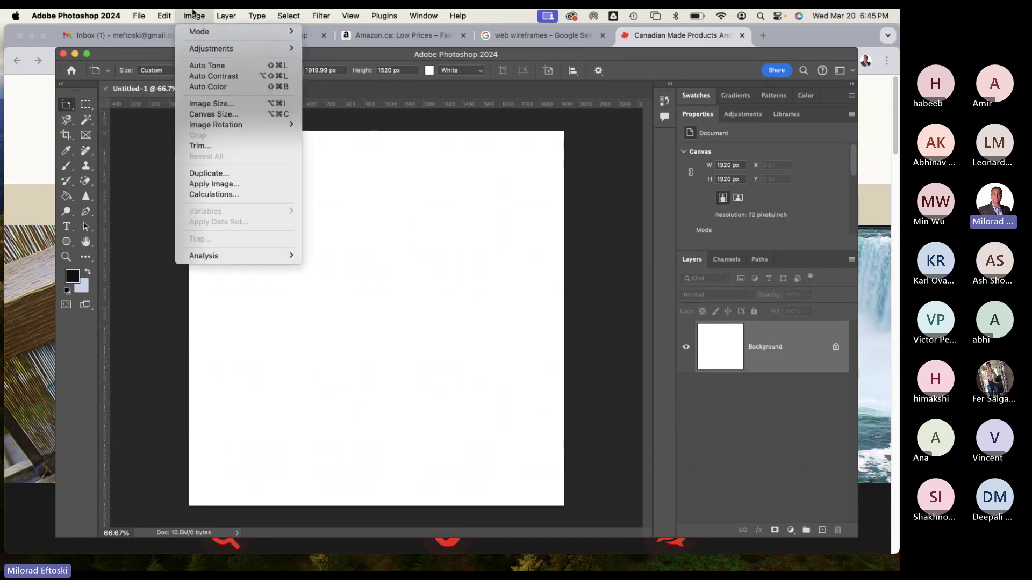
pyautogui.click(212, 103)
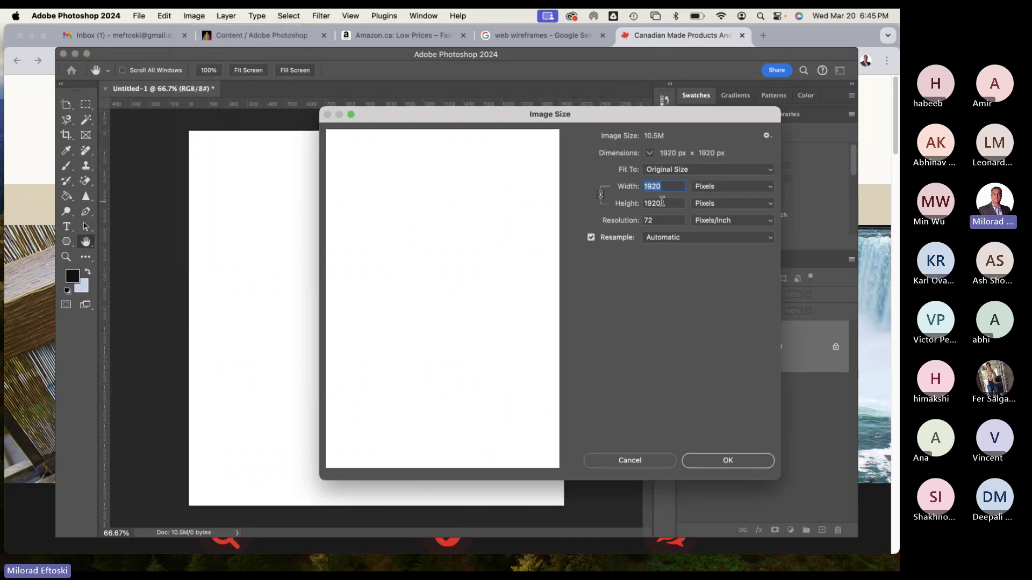
pyautogui.press('Tab')
pyautogui.click(630, 460)
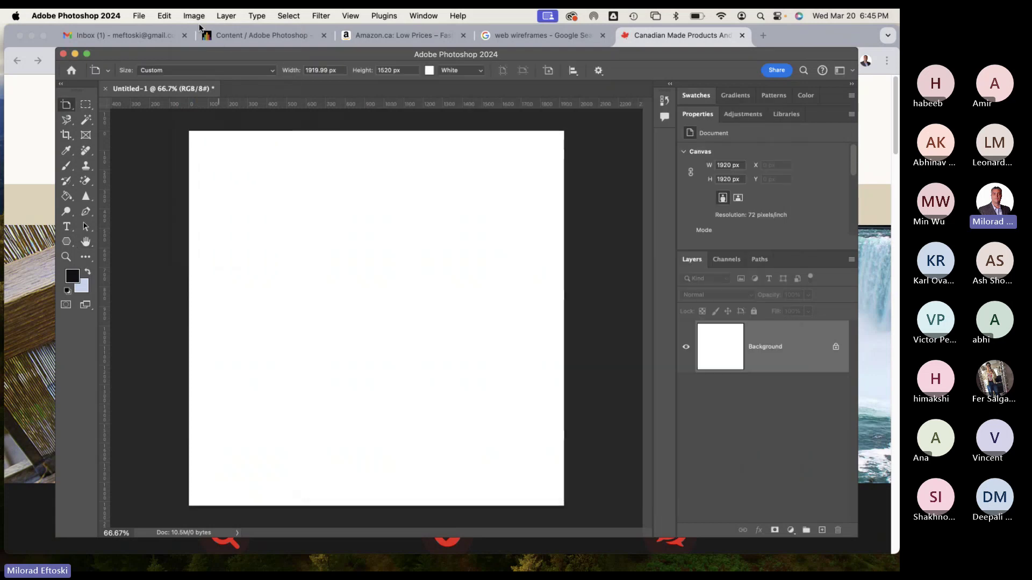
pyautogui.click(194, 16)
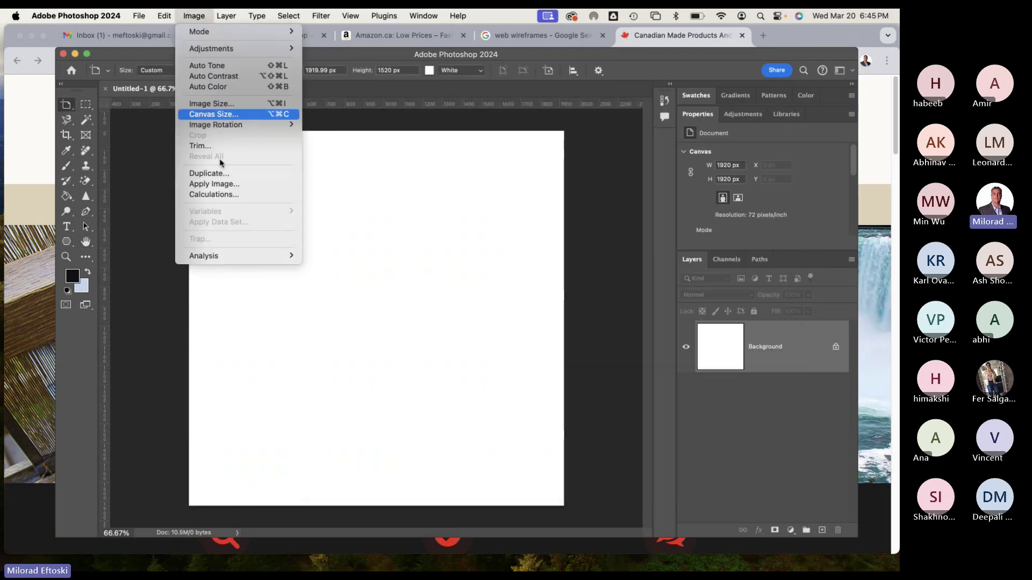
pyautogui.click(228, 114)
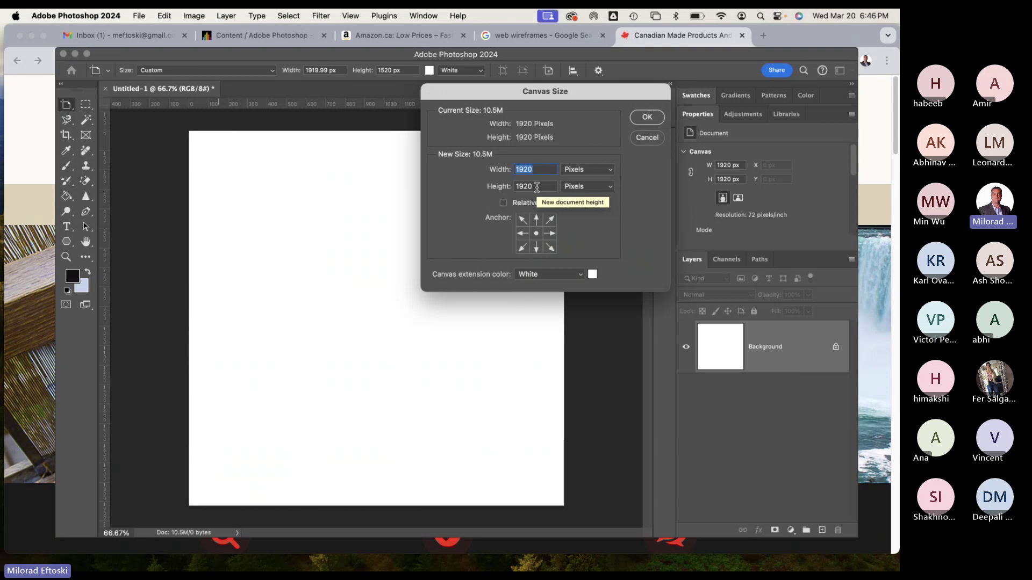
pyautogui.click(643, 135)
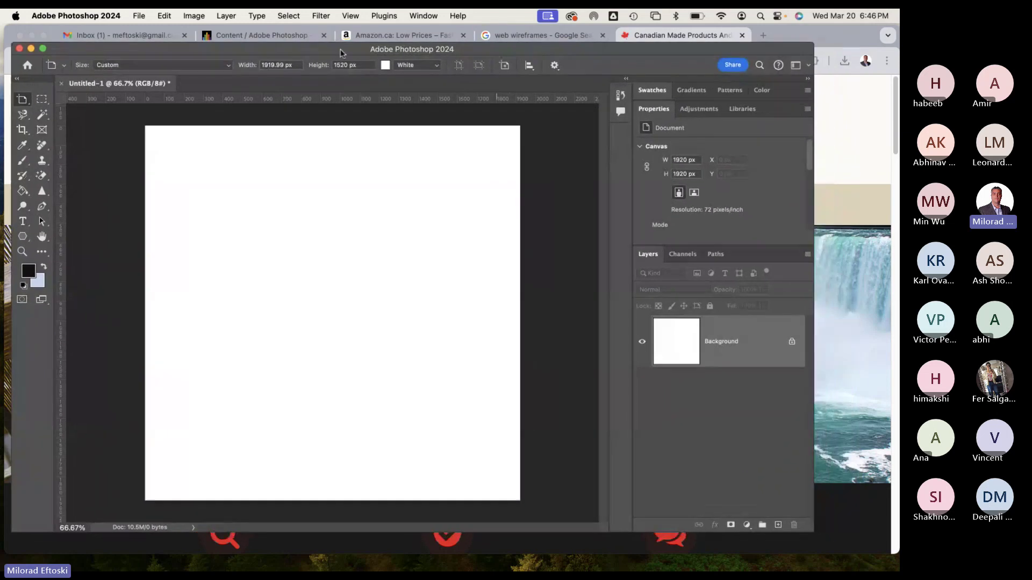
# Switch to Chrome, search the web for amazon and open the Amazon.ca home page from the results.
pyautogui.click(864, 147)
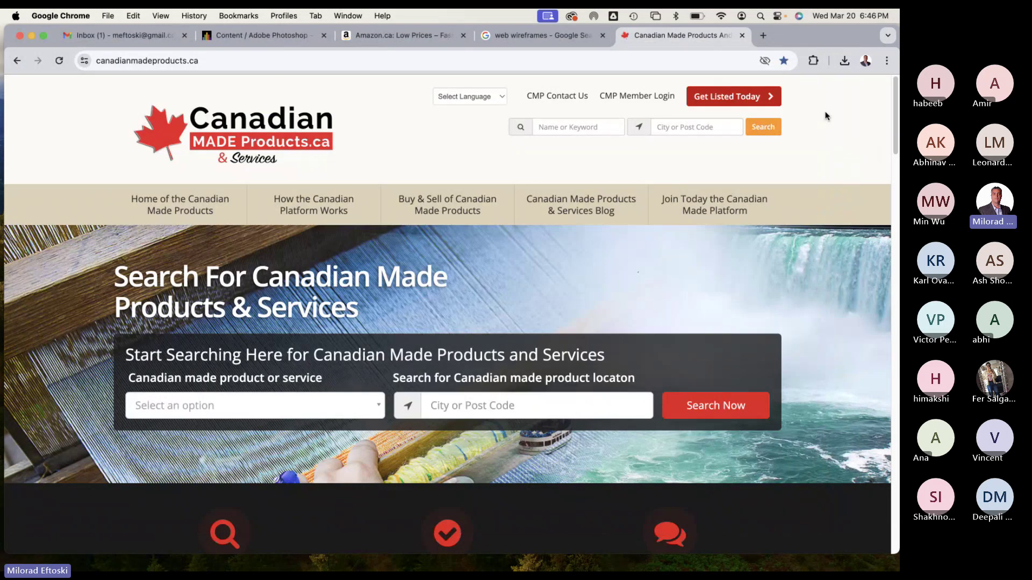
pyautogui.click(589, 36)
pyautogui.click(662, 34)
pyautogui.click(620, 56)
pyautogui.write('amazon')
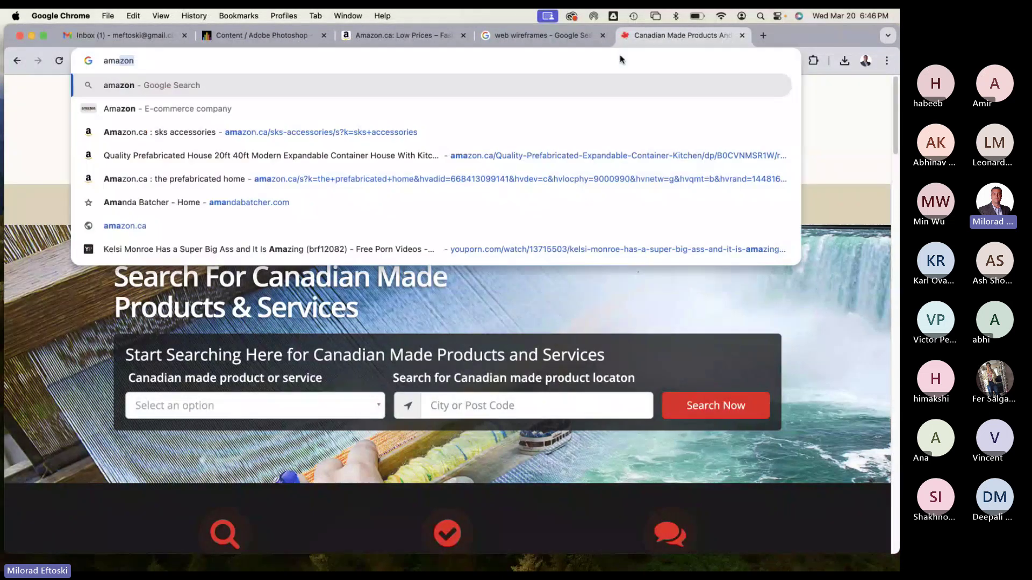
pyautogui.press('Return')
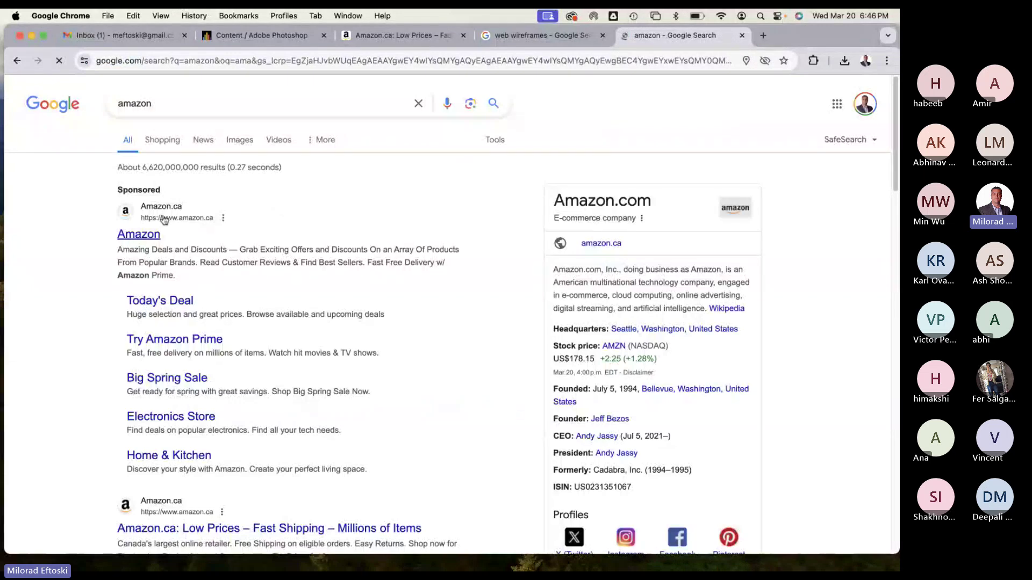
pyautogui.click(153, 232)
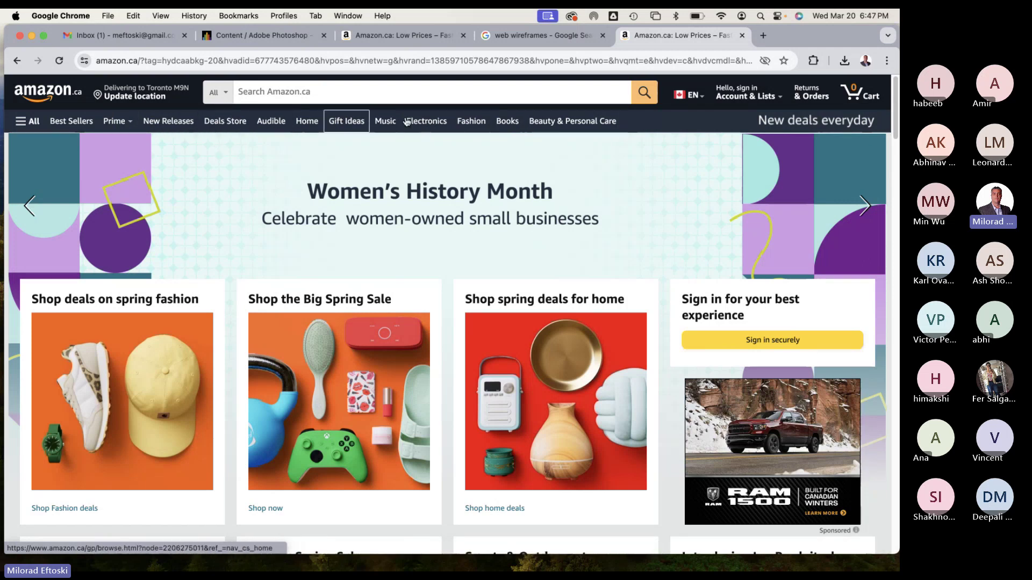
# Examine the Amazon.ca header's search suggestions and language settings, and return to the home page through the logo.
pyautogui.click(328, 91)
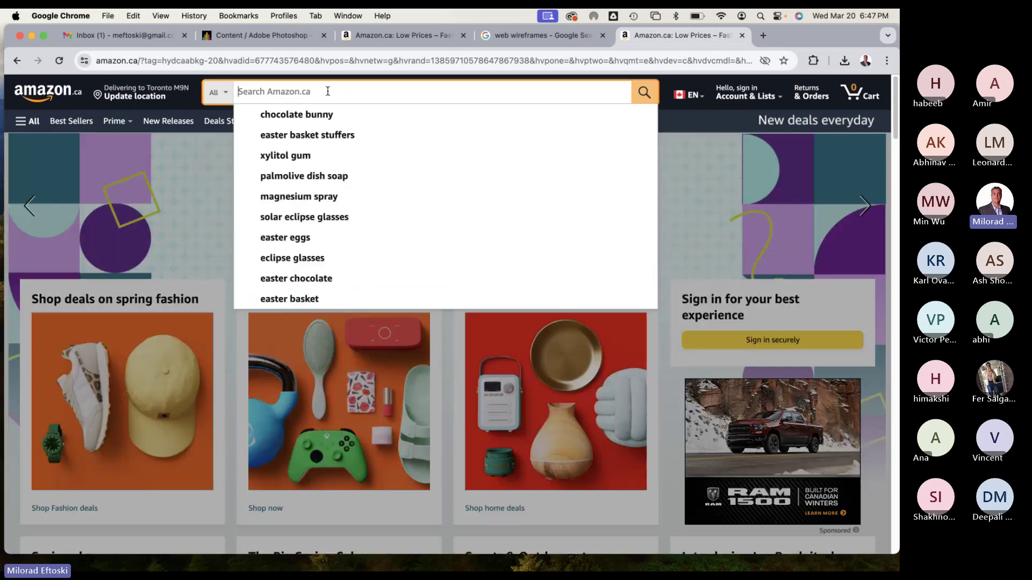
pyautogui.click(704, 139)
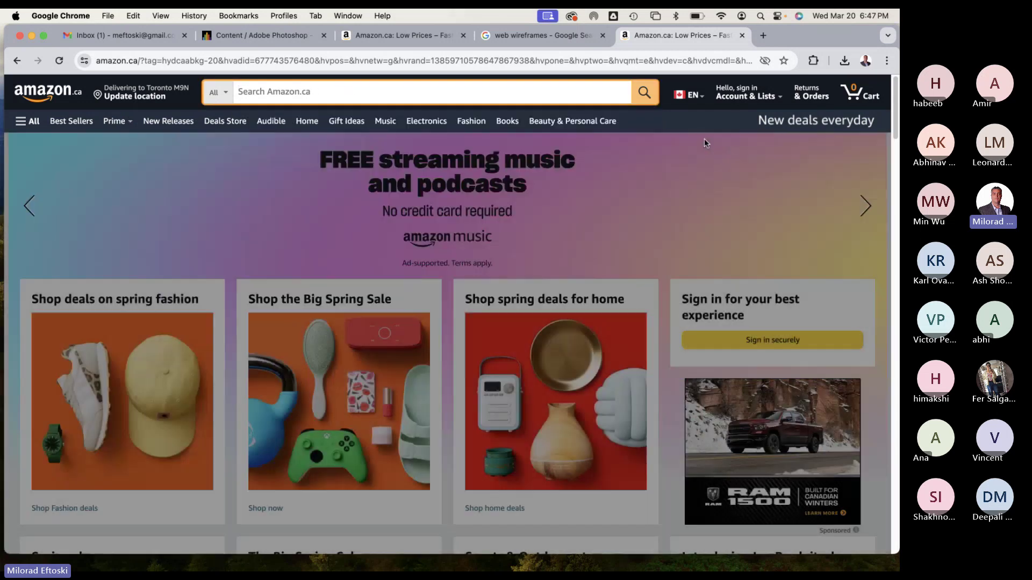
pyautogui.click(686, 95)
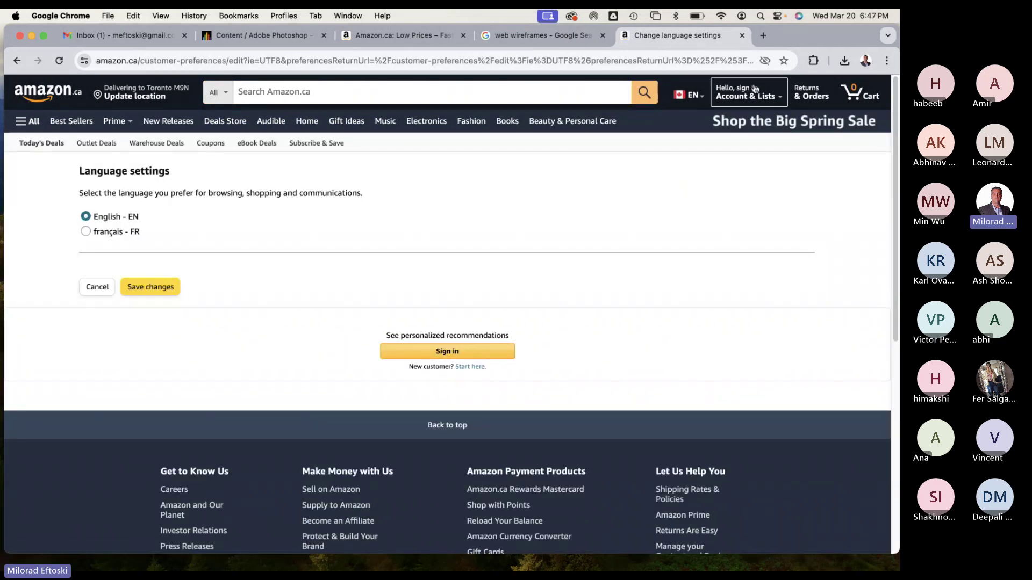
pyautogui.moveTo(745, 94)
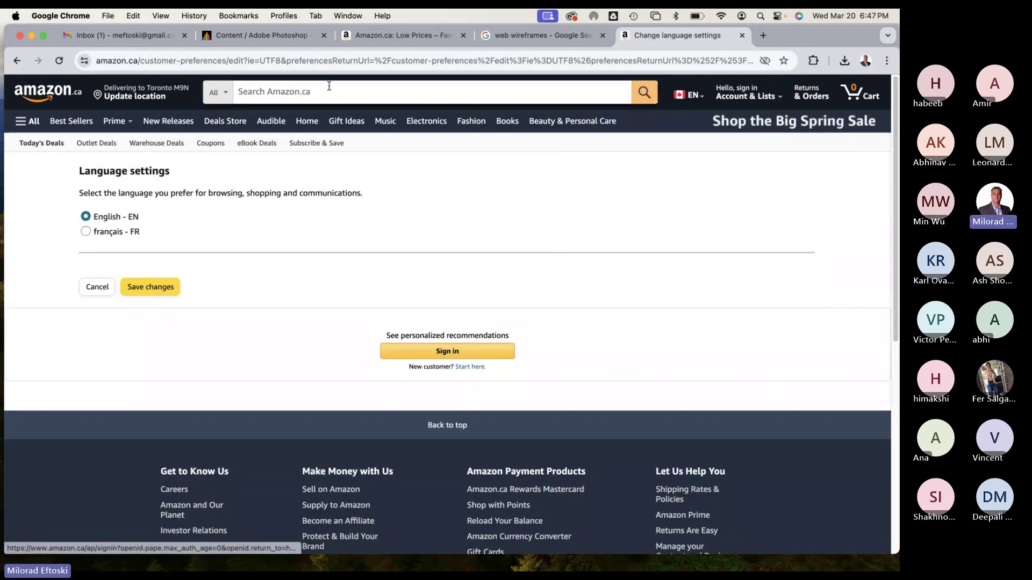
pyautogui.click(59, 93)
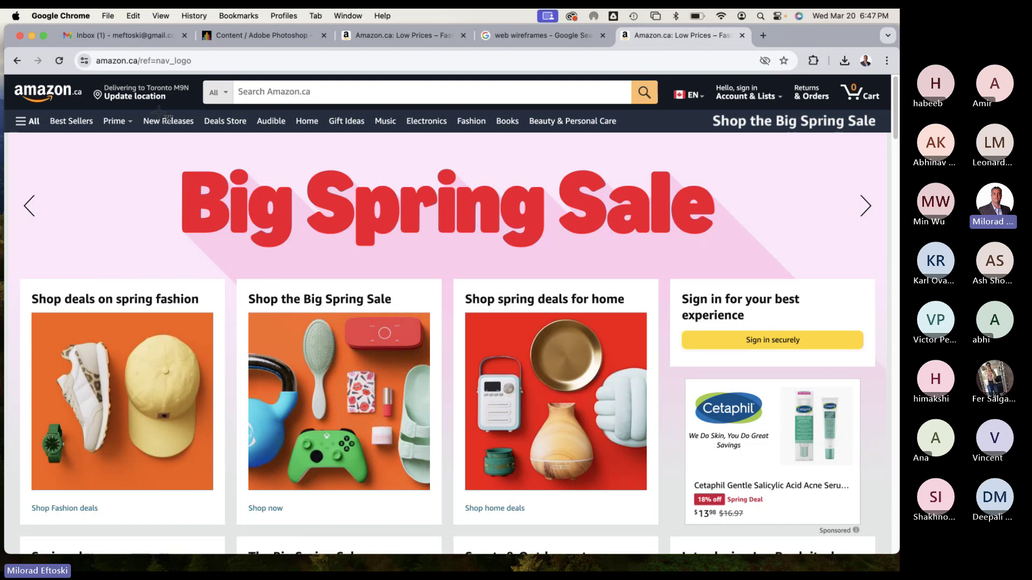
# Capture a screenshot of the visible Amazon.ca page area, from the header to the first row of deal cards.
pyautogui.moveTo(6, 76); pyautogui.dragTo(891, 547)
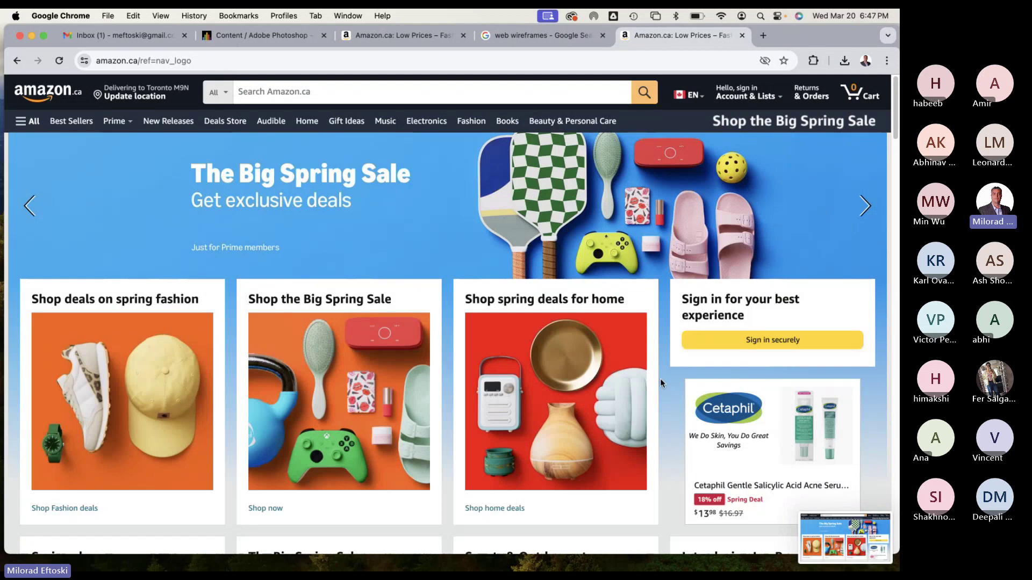
pyautogui.scroll(-5, 658, 381)
pyautogui.scroll(-6, 521, 385)
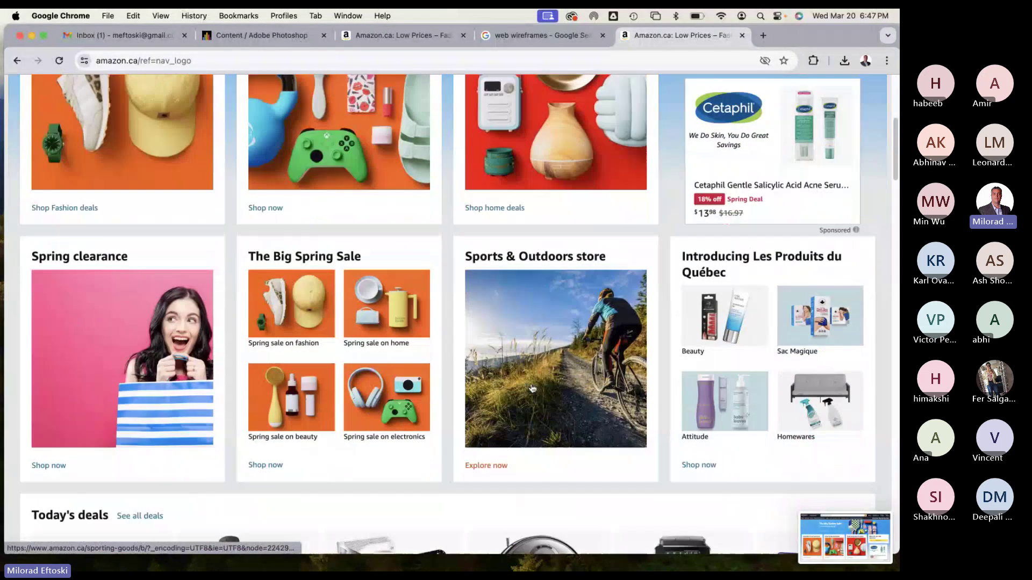
pyautogui.scroll(2, 529, 391)
pyautogui.scroll(4, 529, 390)
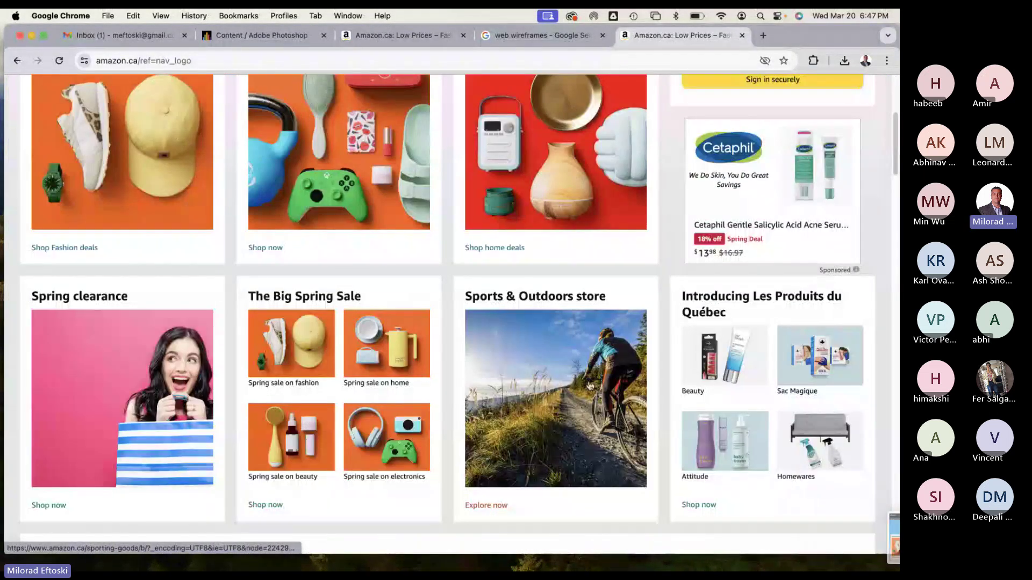
pyautogui.scroll(5, 570, 389)
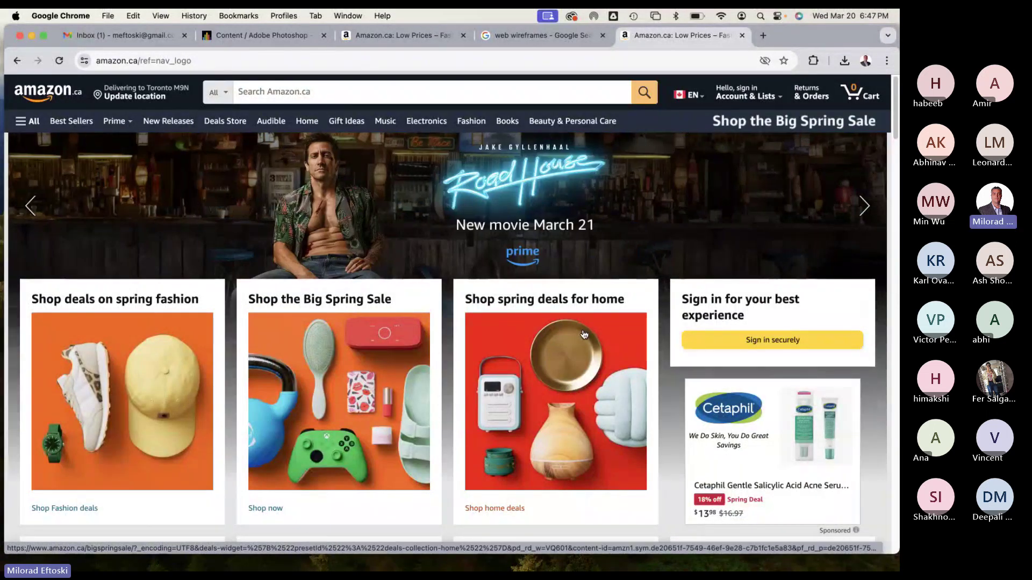
# Minimize the browser and preview the saved Amazon.ca screenshot from the desktop.
pyautogui.click(33, 36)
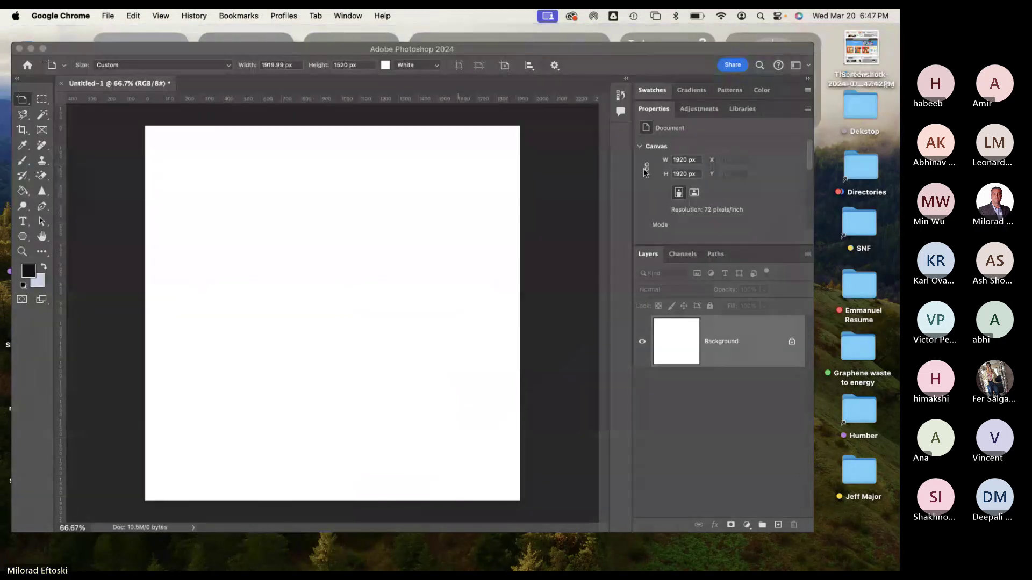
pyautogui.click(858, 51)
pyautogui.press('space')
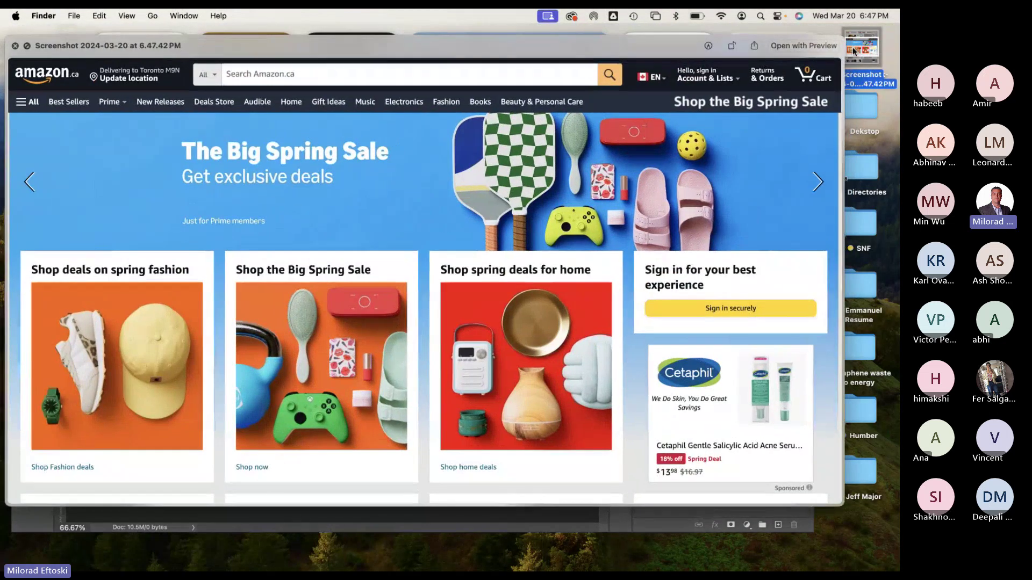
# Close the screenshot preview, narrow the Photoshop window and move the screenshot file below the CNN image on the desktop.
pyautogui.press('space')
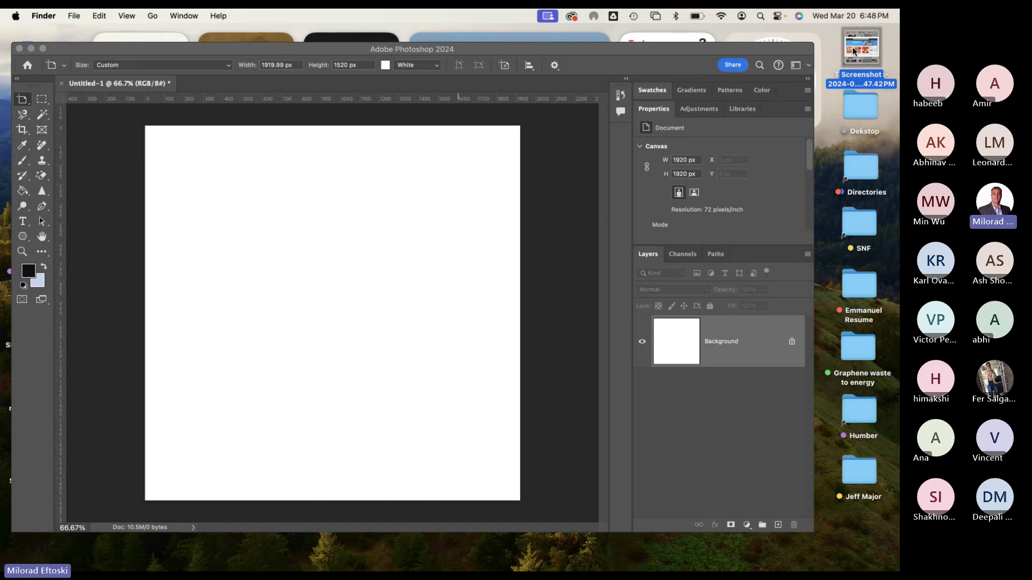
pyautogui.click(806, 129)
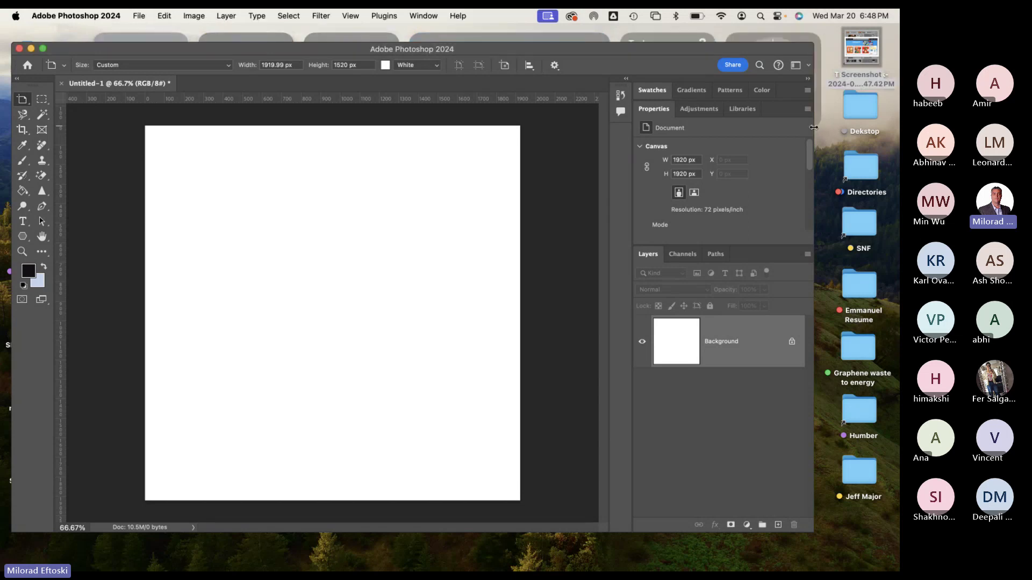
pyautogui.moveTo(798, 127); pyautogui.dragTo(733, 126)
pyautogui.click(845, 76)
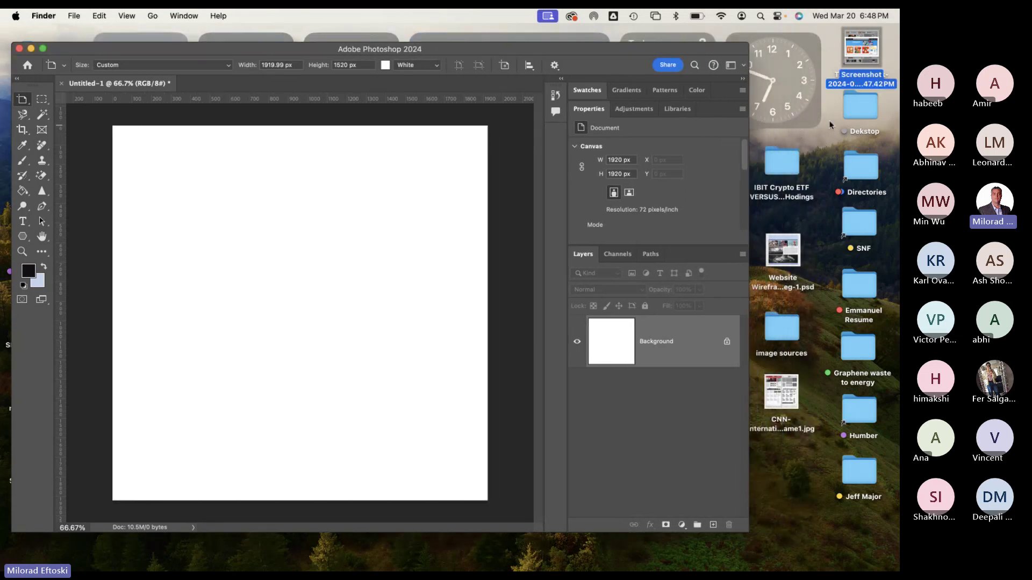
pyautogui.moveTo(845, 77); pyautogui.dragTo(766, 488)
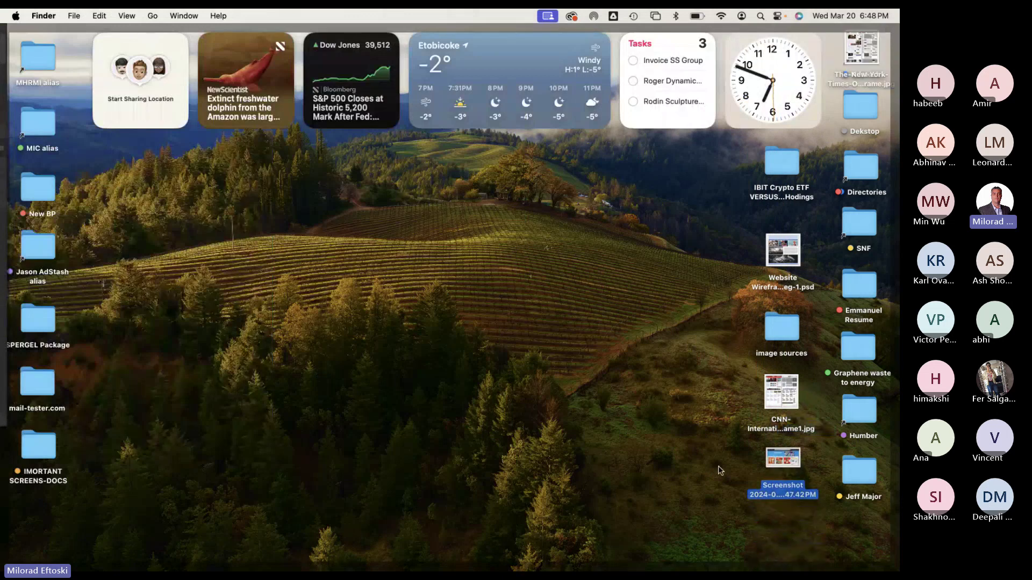
pyautogui.click(772, 225)
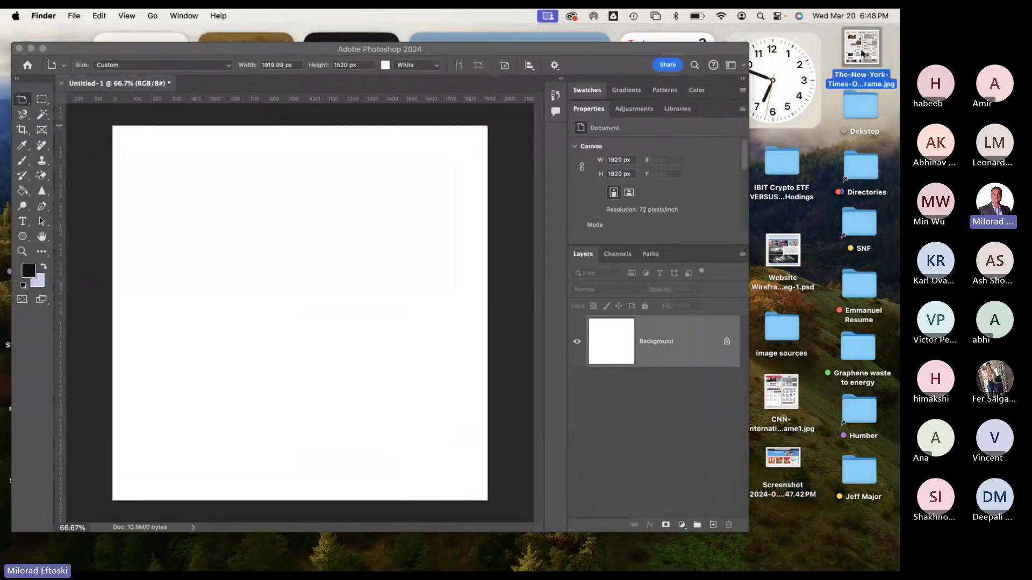
# Preview the moved Amazon.ca screenshot from the desktop and close the preview.
pyautogui.click(783, 461)
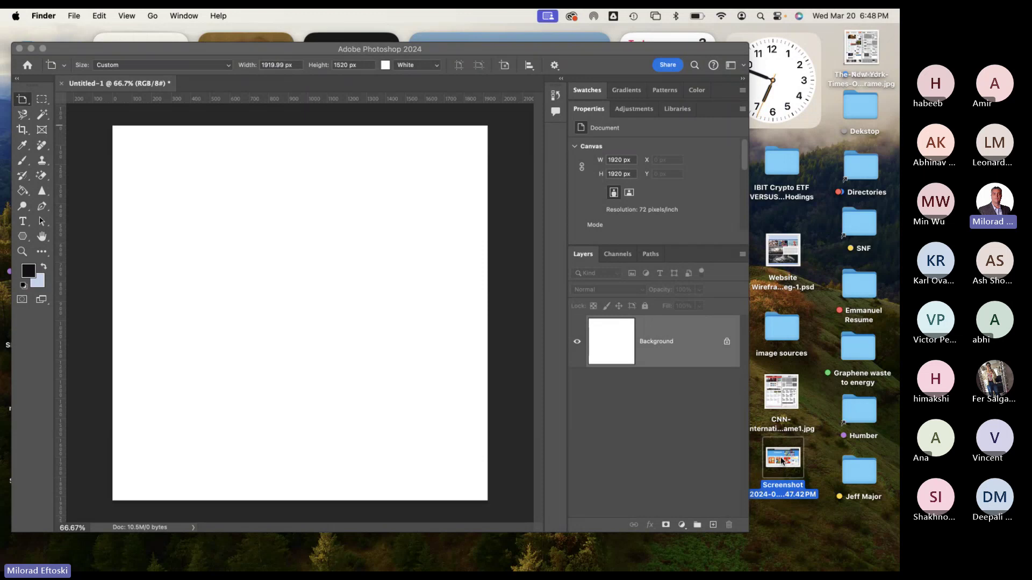
pyautogui.press('space')
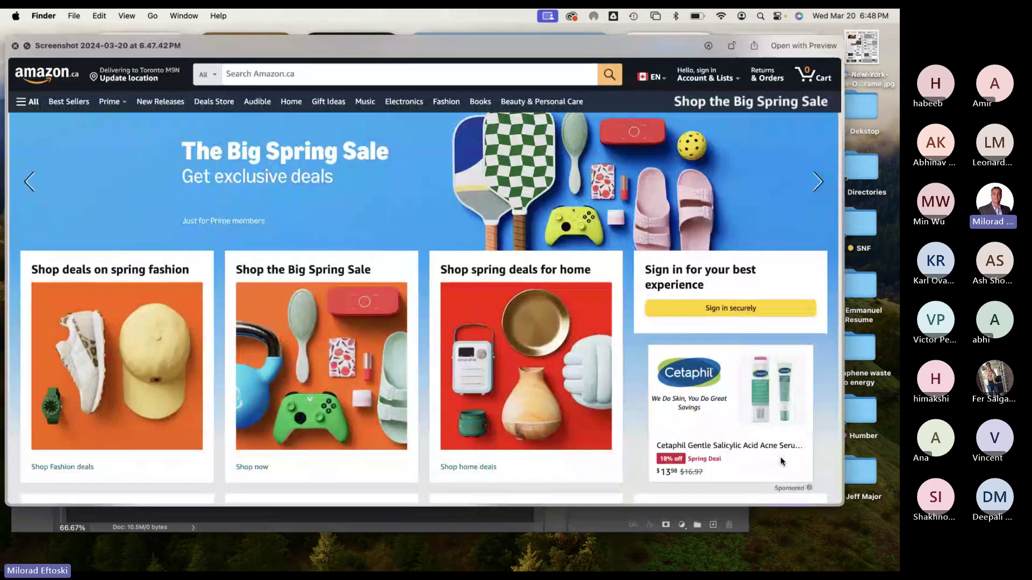
pyautogui.press('space')
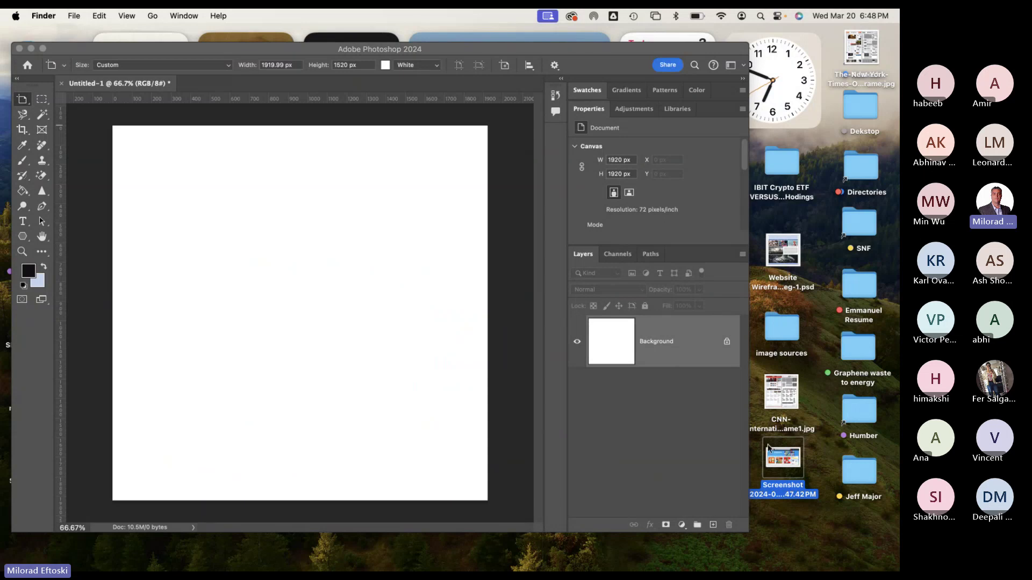
# Switch to Photoshop, activate the Move tool and place vertical margin guides at about 220 px and 1670 px across the canvas.
pyautogui.moveTo(303, 52); pyautogui.dragTo(308, 47)
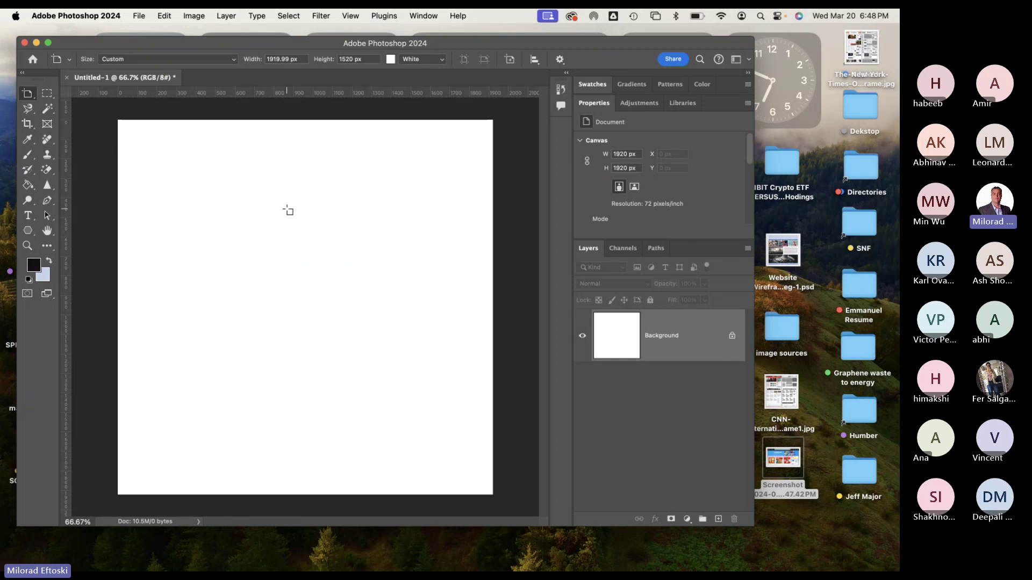
pyautogui.moveTo(27, 94); pyautogui.dragTo(65, 91)
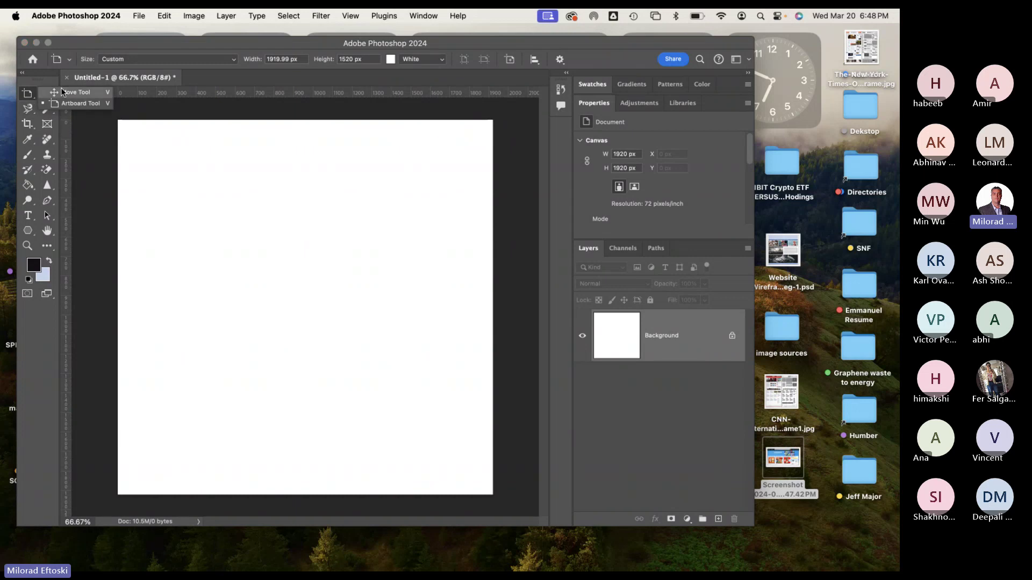
pyautogui.moveTo(68, 233); pyautogui.dragTo(163, 224)
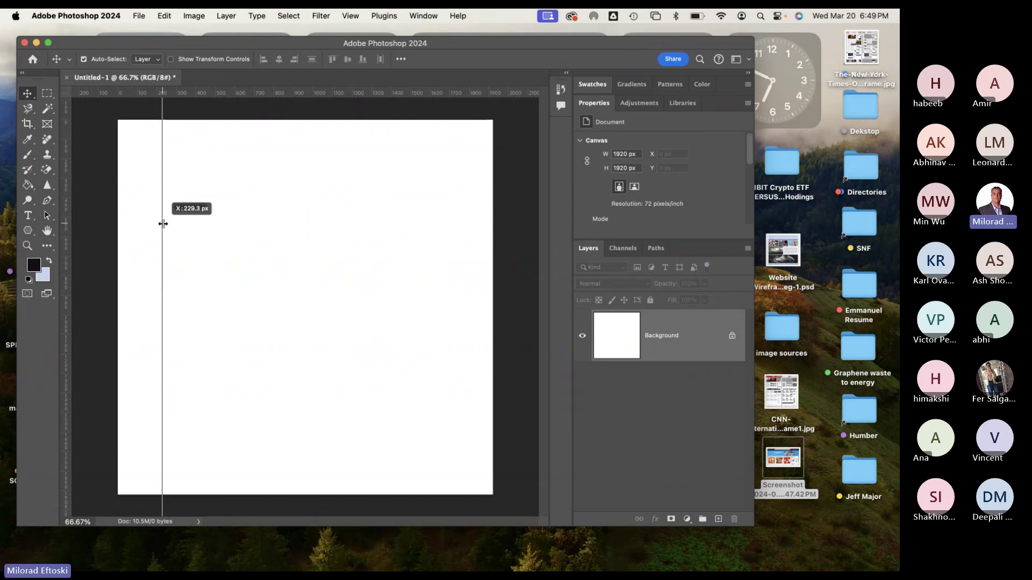
pyautogui.moveTo(163, 224); pyautogui.dragTo(134, 215)
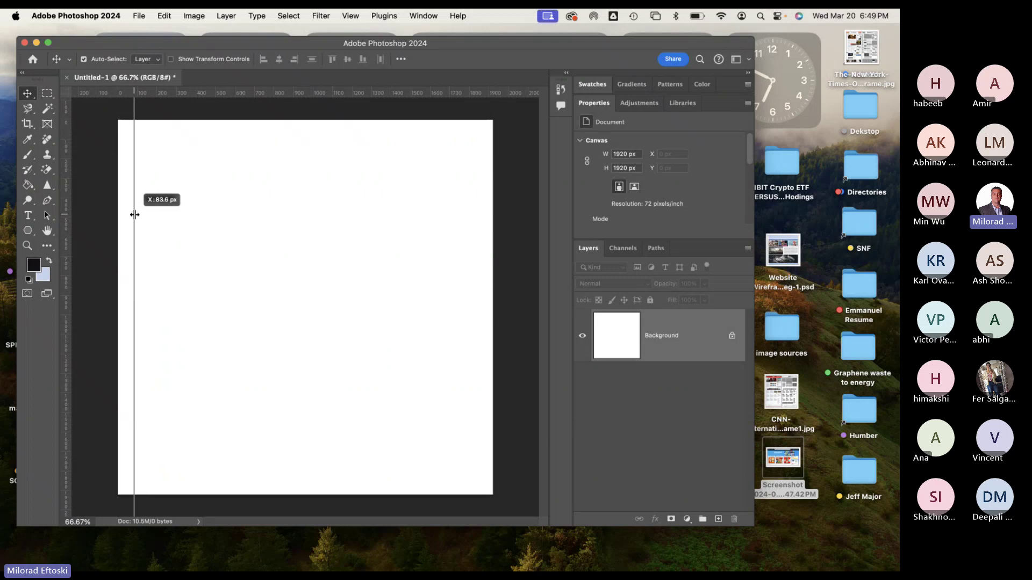
pyautogui.moveTo(134, 214); pyautogui.dragTo(161, 215)
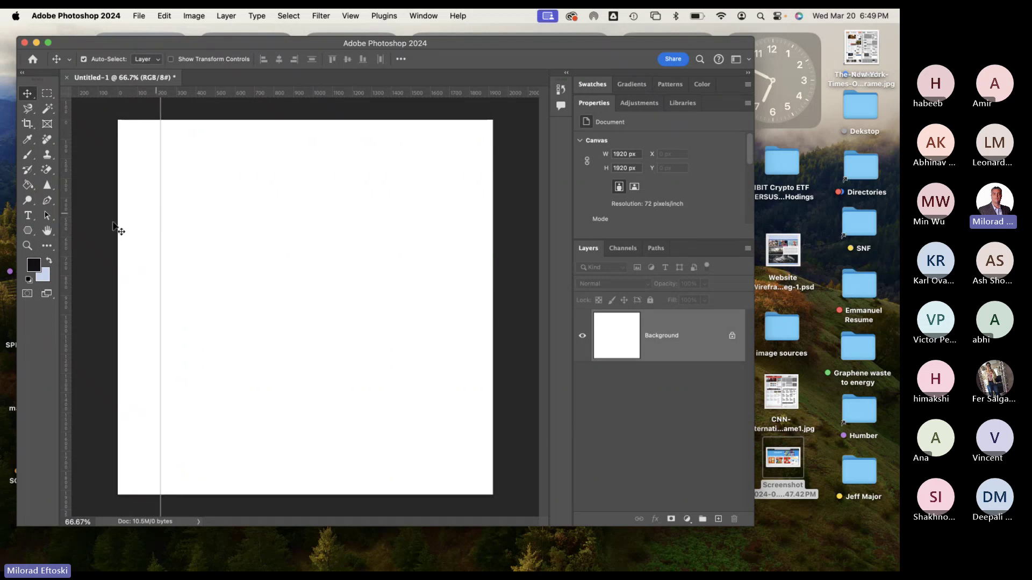
pyautogui.moveTo(62, 248); pyautogui.dragTo(445, 272)
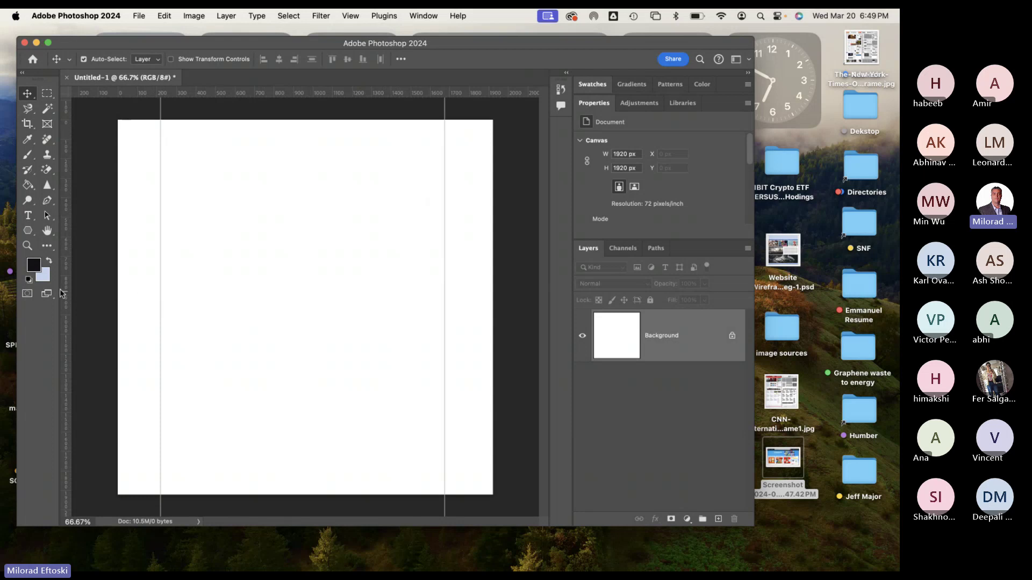
# Add narrow pairs of vertical guides at about 420, 620 and 840 px, plus a single guide at about 1070 px.
pyautogui.moveTo(64, 292); pyautogui.dragTo(199, 288)
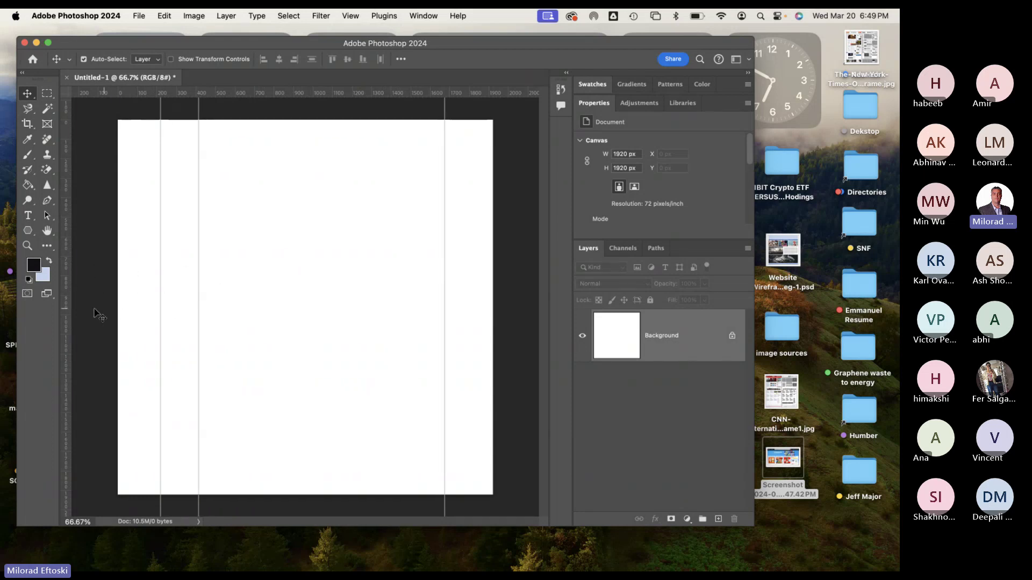
pyautogui.moveTo(66, 318); pyautogui.dragTo(203, 312)
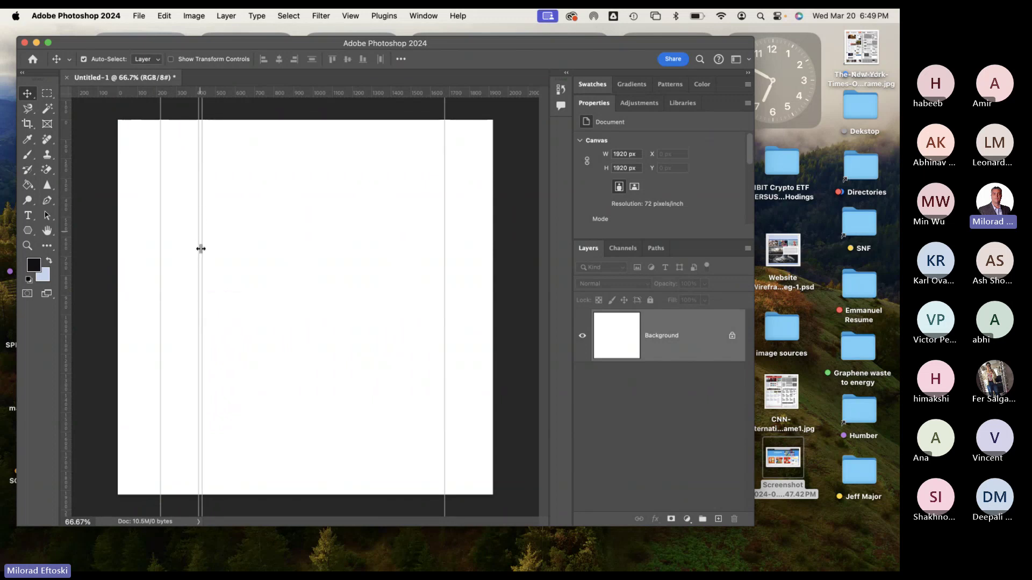
pyautogui.moveTo(67, 286); pyautogui.dragTo(238, 281)
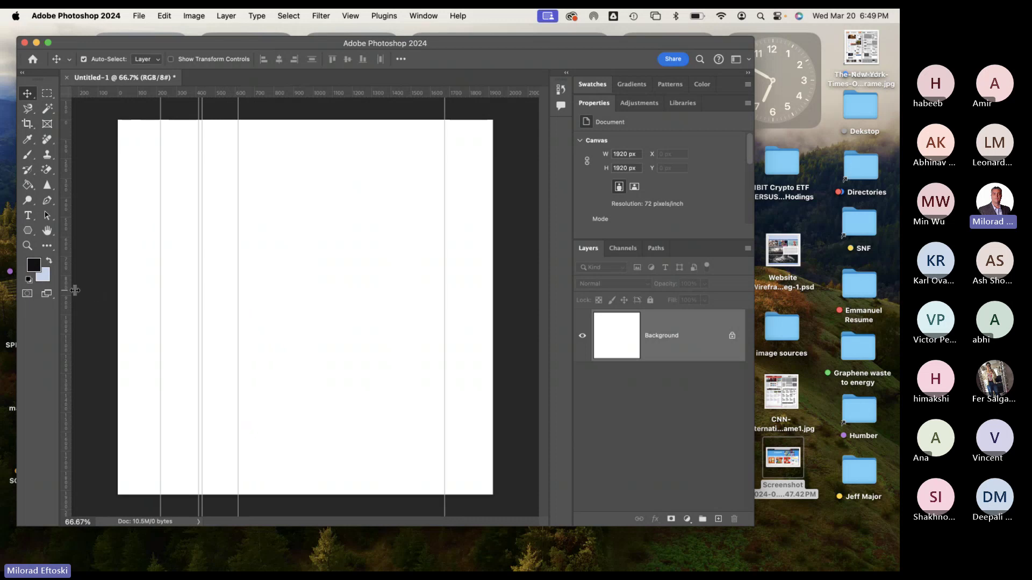
pyautogui.moveTo(67, 293); pyautogui.dragTo(241, 290)
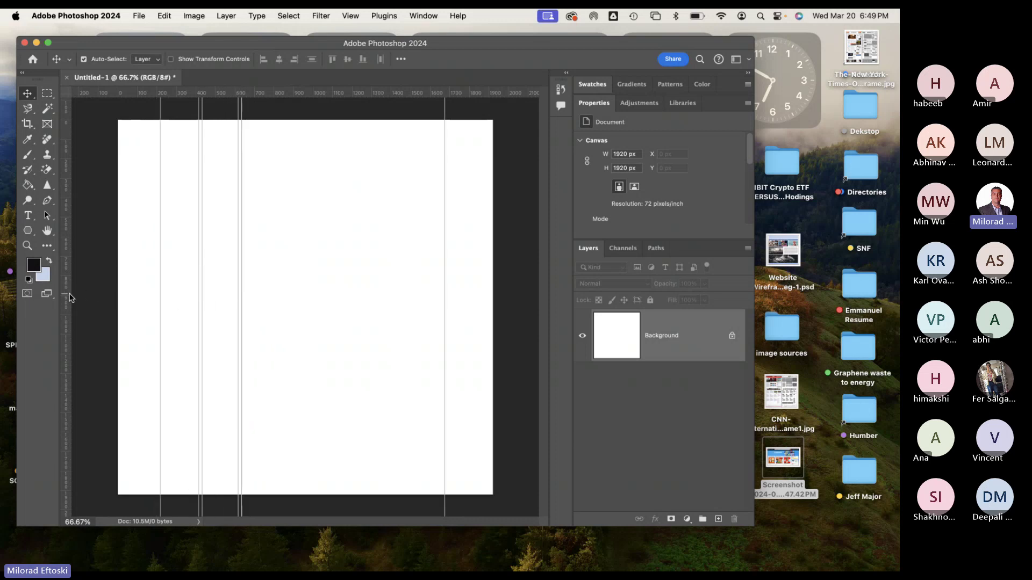
pyautogui.moveTo(69, 295); pyautogui.dragTo(279, 300)
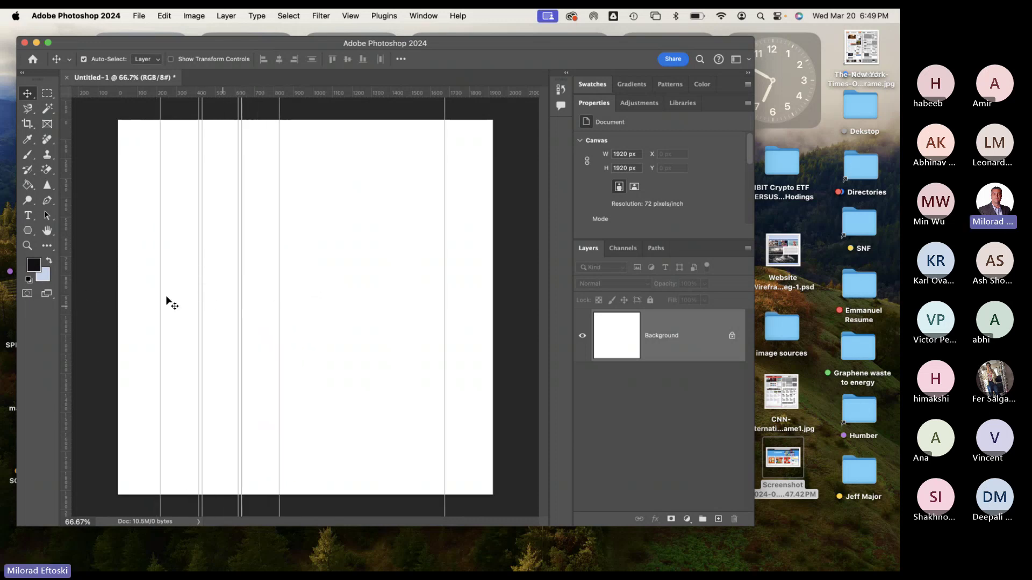
pyautogui.moveTo(68, 297); pyautogui.dragTo(284, 300)
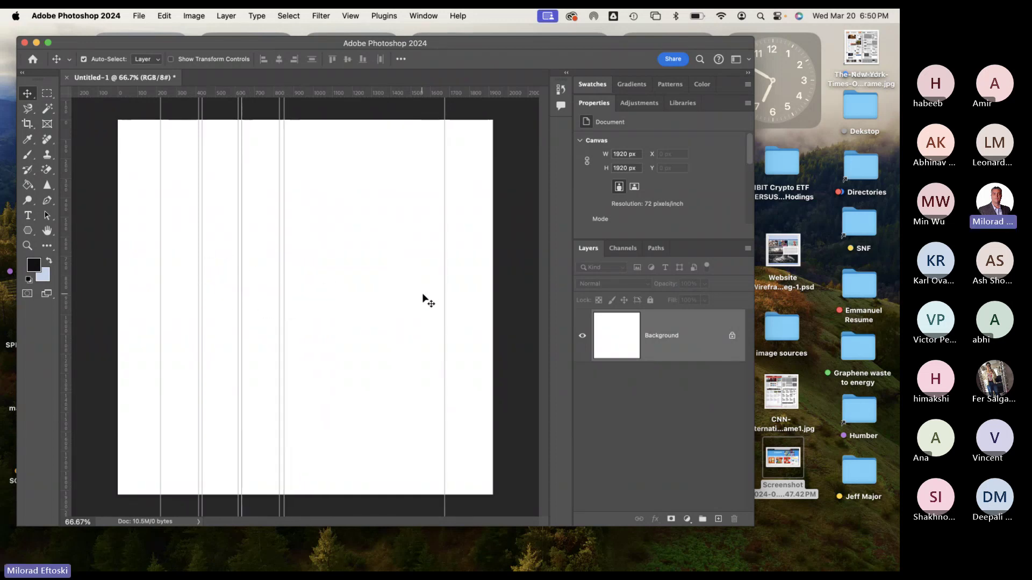
pyautogui.moveTo(65, 297); pyautogui.dragTo(326, 304)
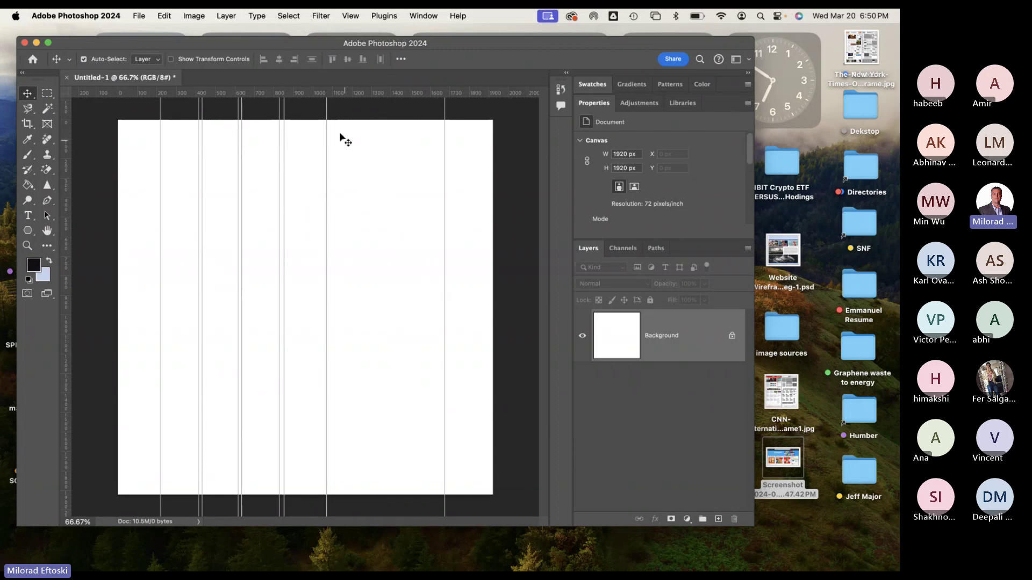
# Clear all manually placed guides from the document.
pyautogui.click(350, 16)
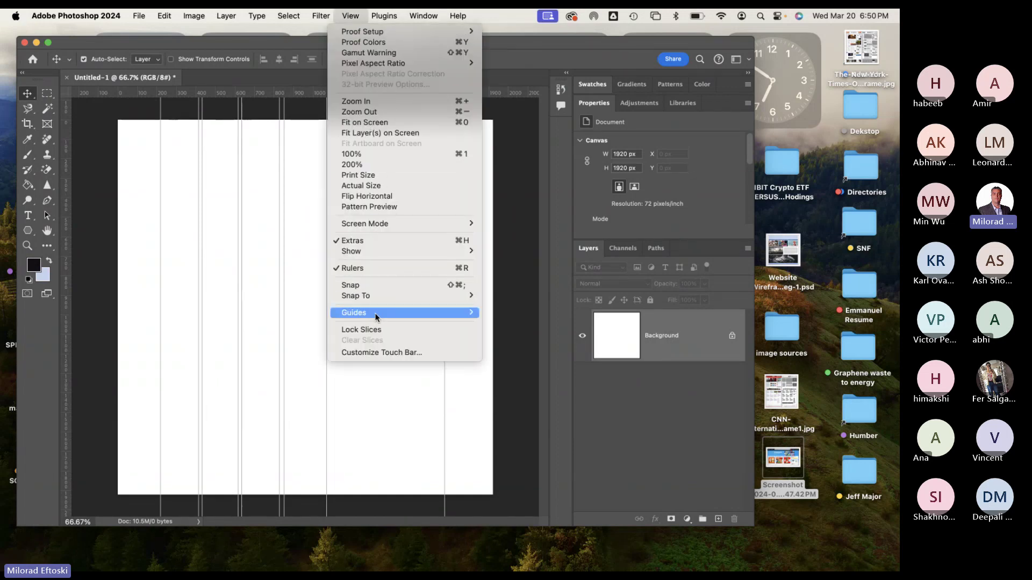
pyautogui.moveTo(377, 316)
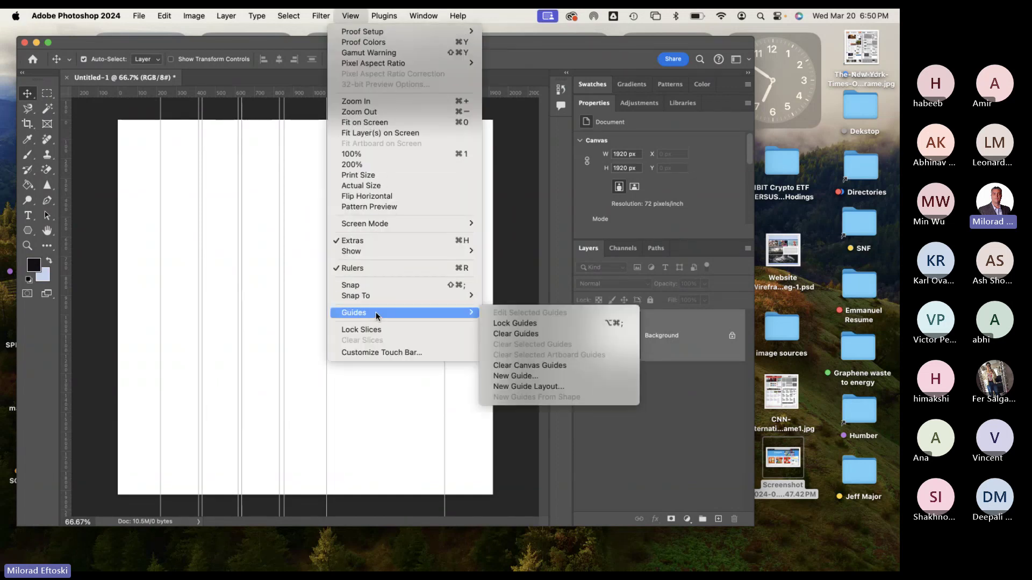
pyautogui.click(519, 333)
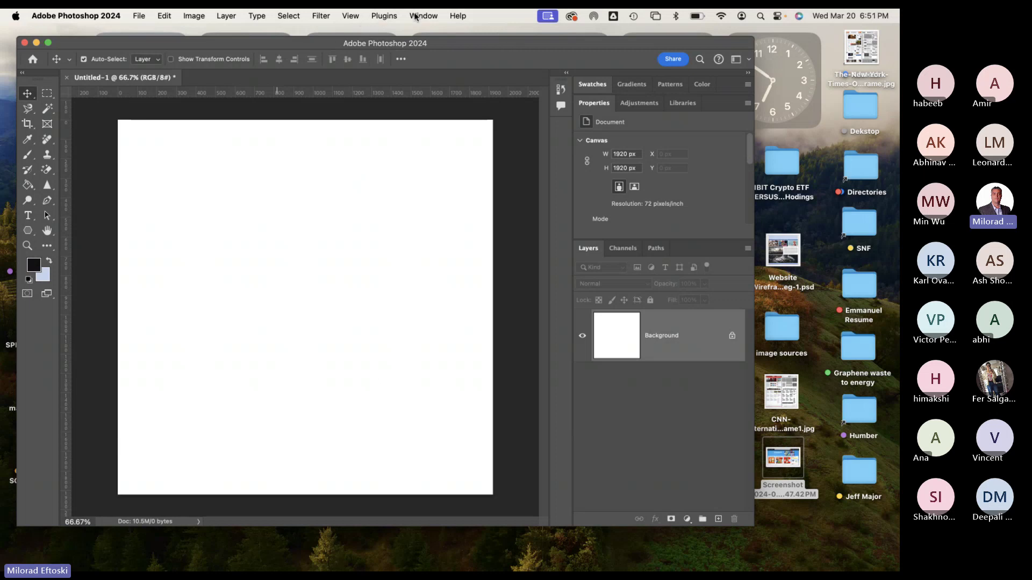
# Start a new guide layout for the canvas using the 12 Column preset.
pyautogui.click(348, 15)
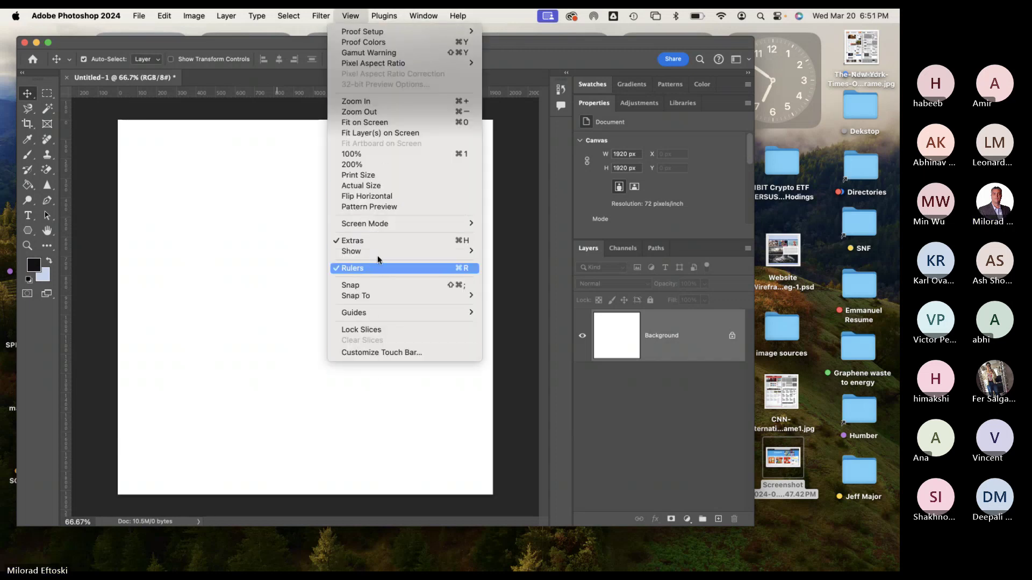
pyautogui.moveTo(391, 313)
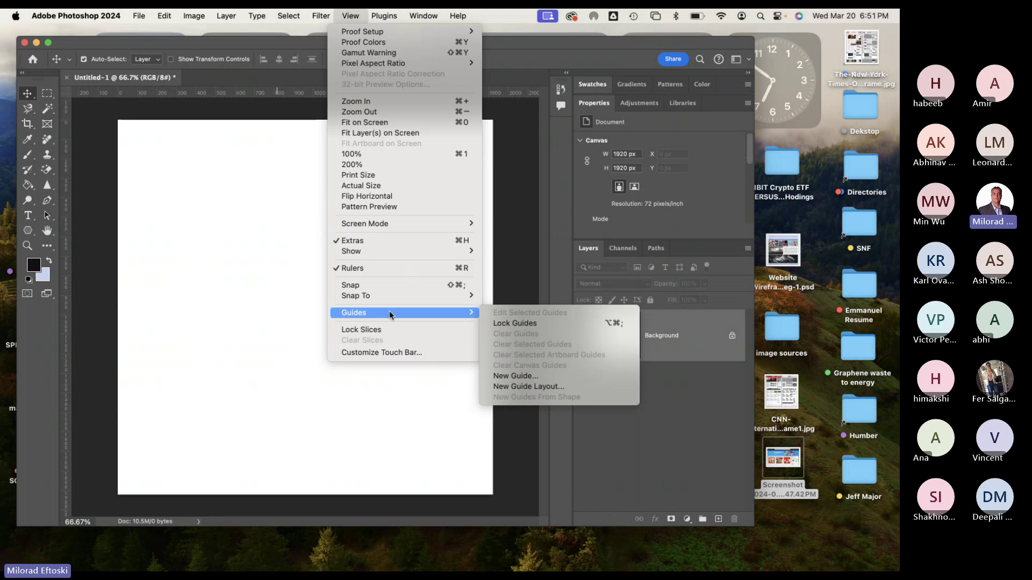
pyautogui.click(575, 387)
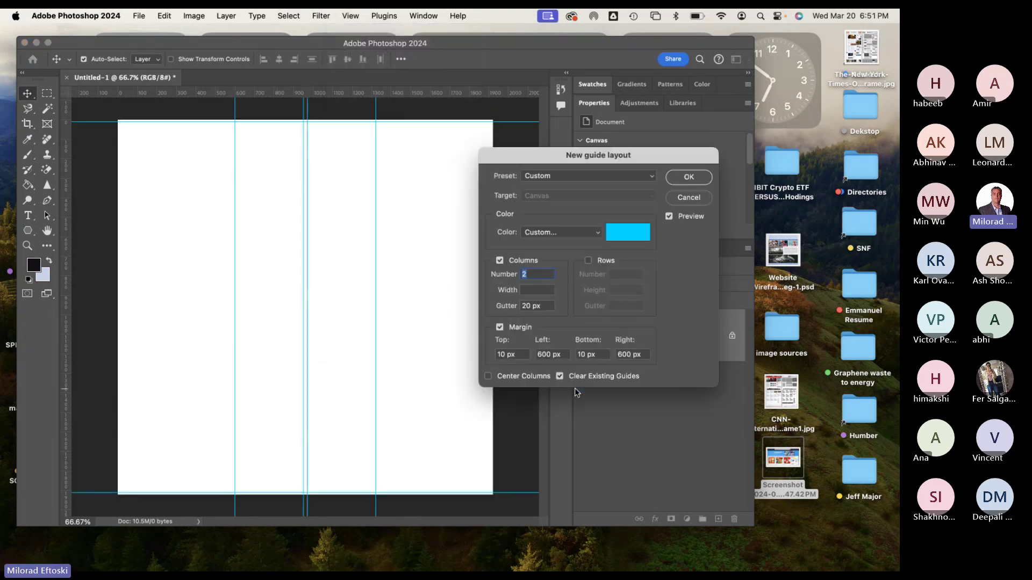
pyautogui.moveTo(534, 158); pyautogui.dragTo(513, 149)
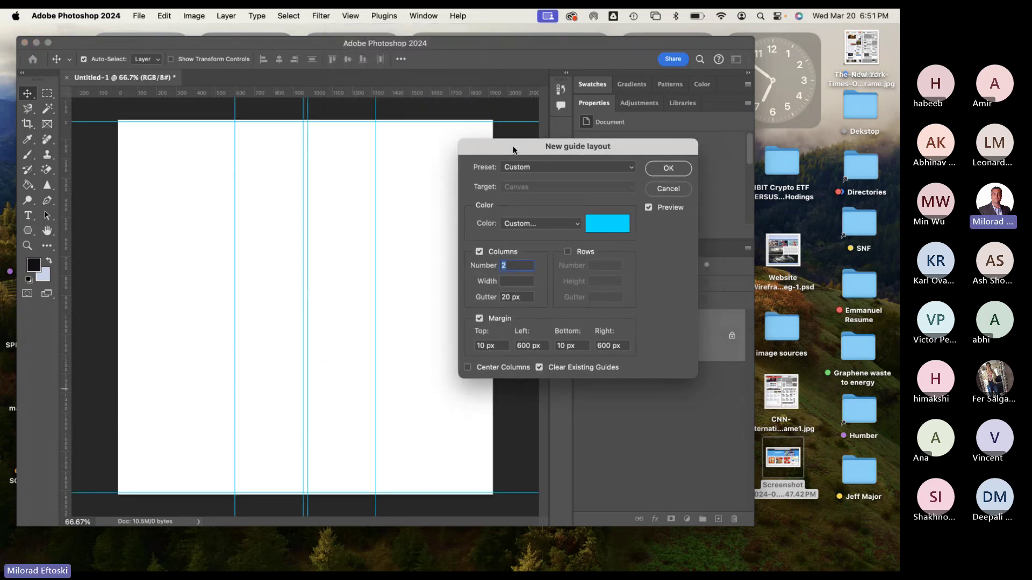
pyautogui.click(541, 168)
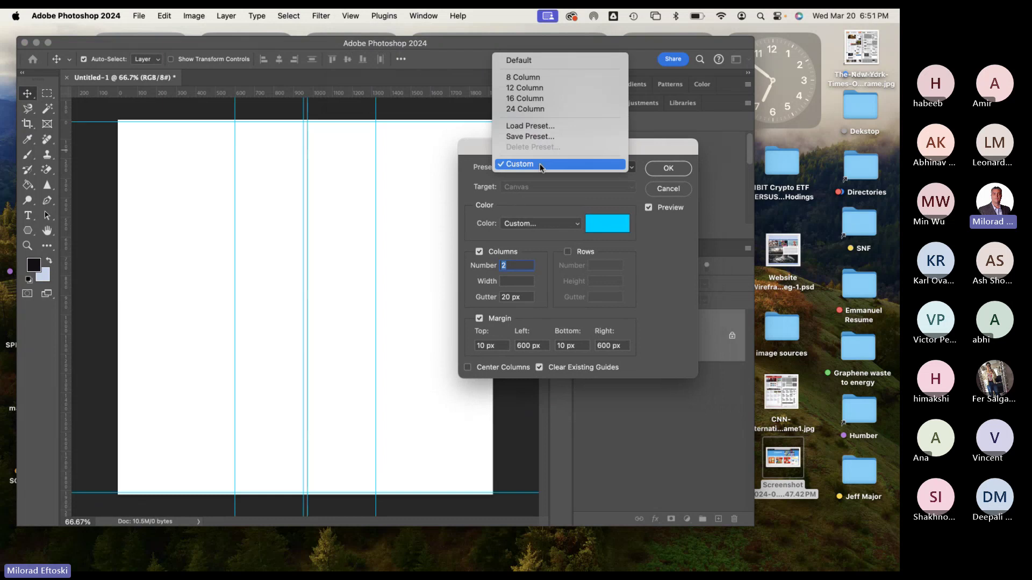
pyautogui.click(524, 88)
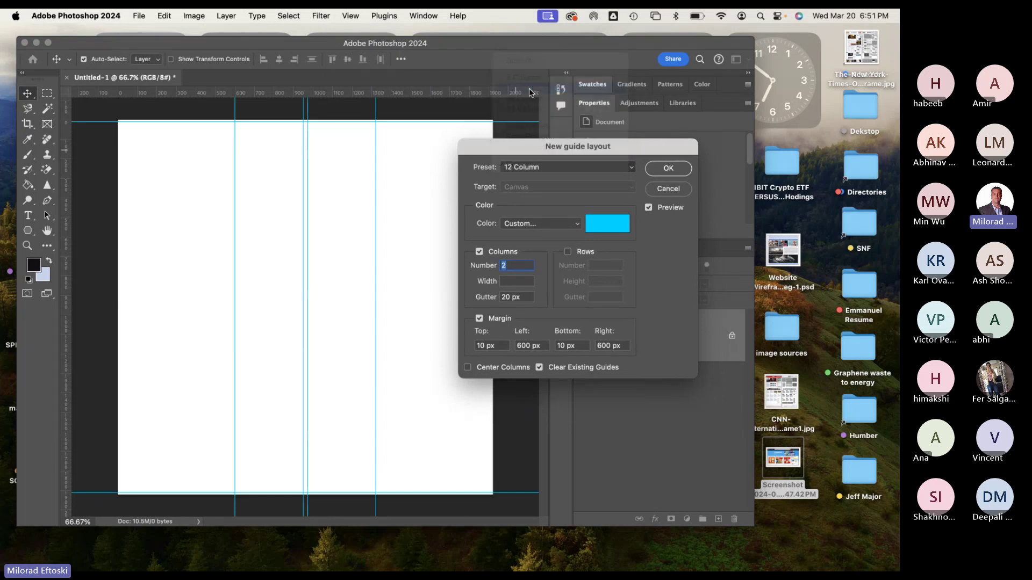
# Try the 24 Column preset for the guide layout and return to the 12 Column preset.
pyautogui.click(533, 168)
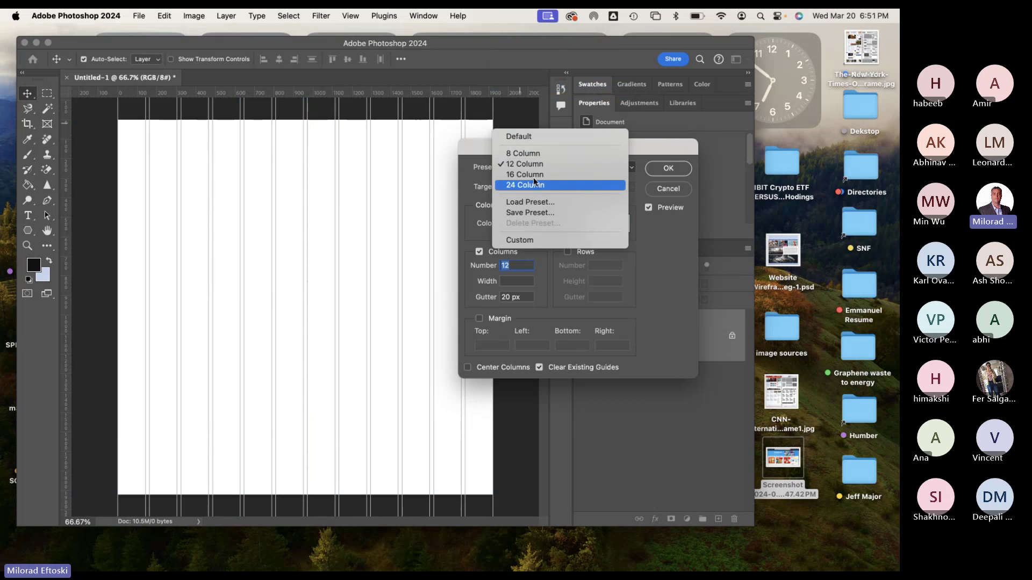
pyautogui.click(539, 185)
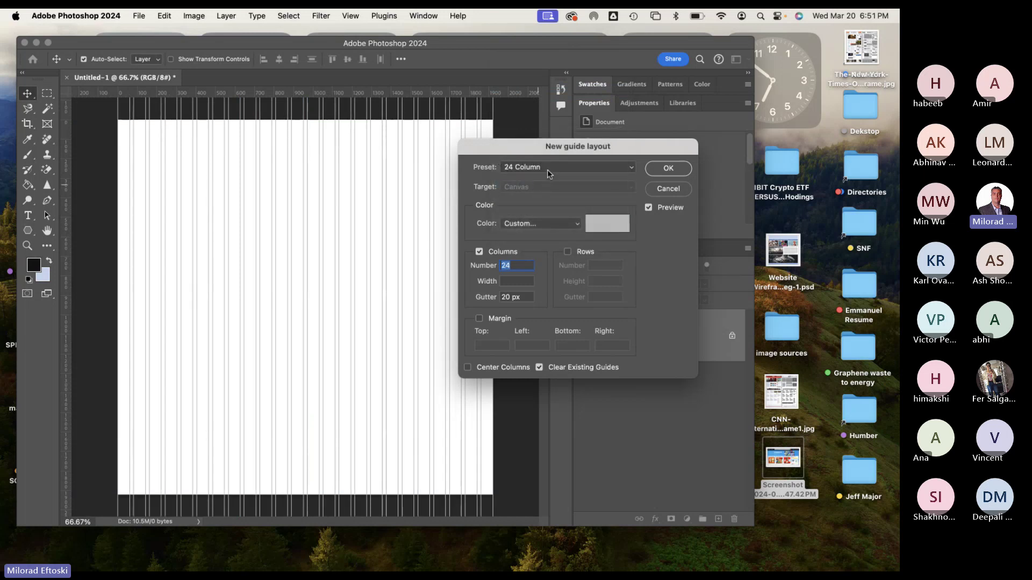
pyautogui.click(547, 168)
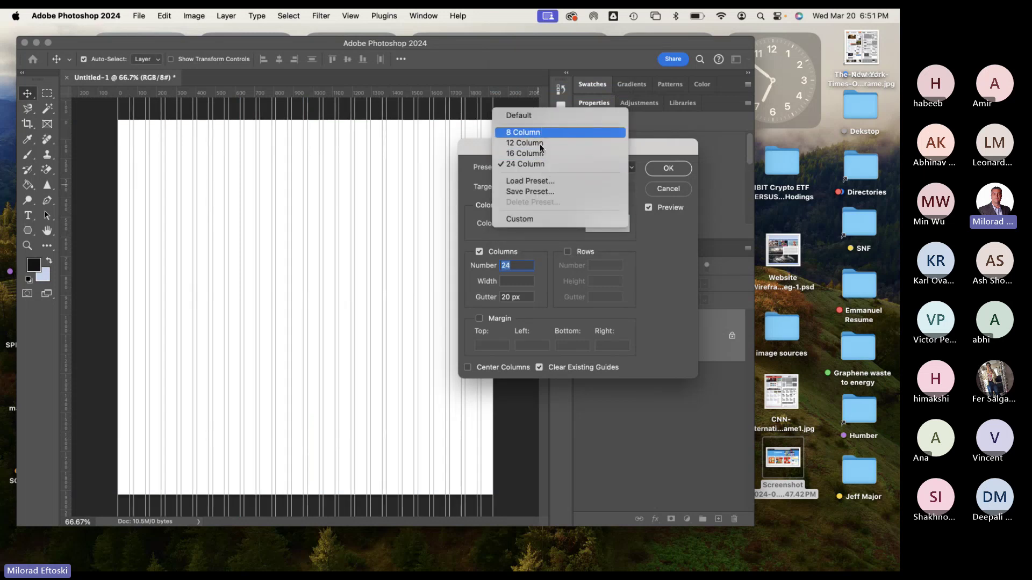
pyautogui.click(537, 143)
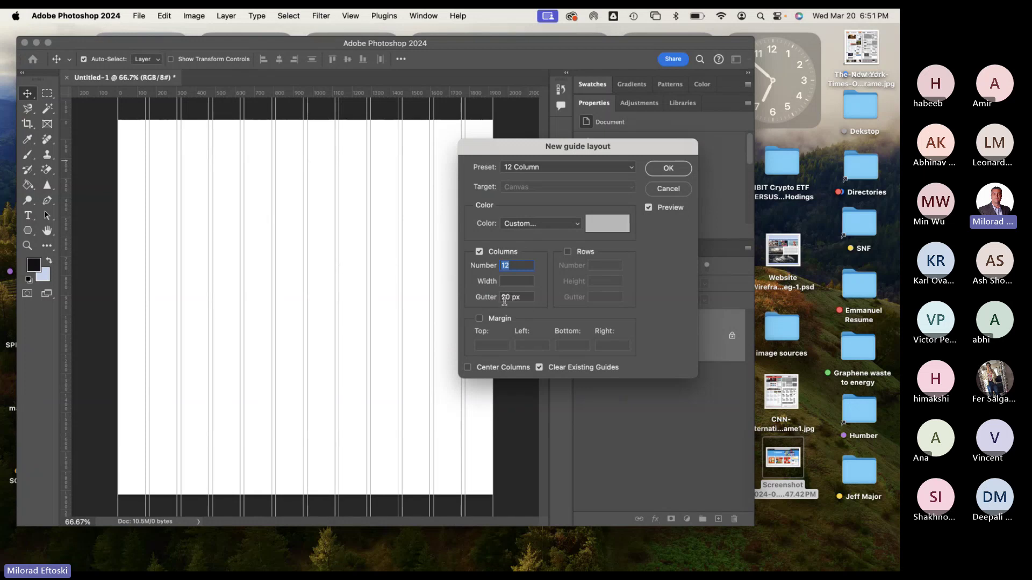
# Examine the gutter and column number settings of the 12 Column guide layout.
pyautogui.doubleClick(508, 297)
pyautogui.doubleClick(505, 266)
pyautogui.click(517, 268)
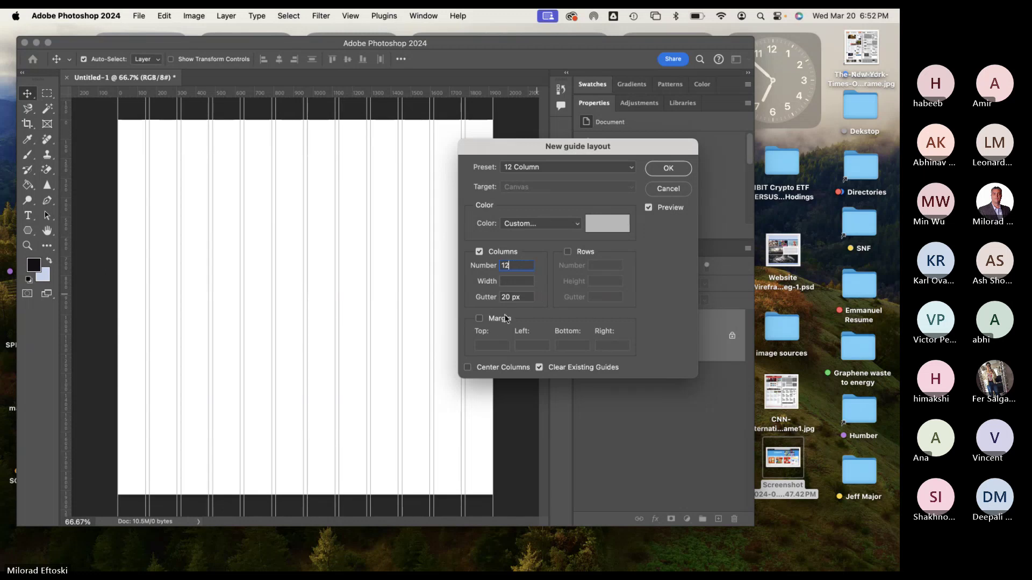
# Enable margins in the guide layout, with the top margin at 50 px and the bottom margin at 25 px.
pyautogui.click(480, 347)
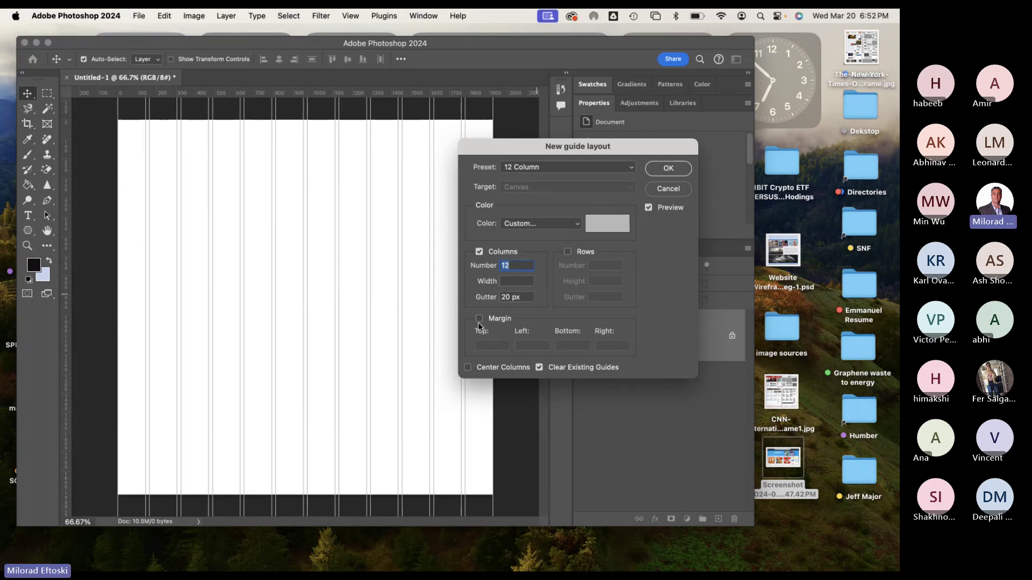
pyautogui.click(479, 319)
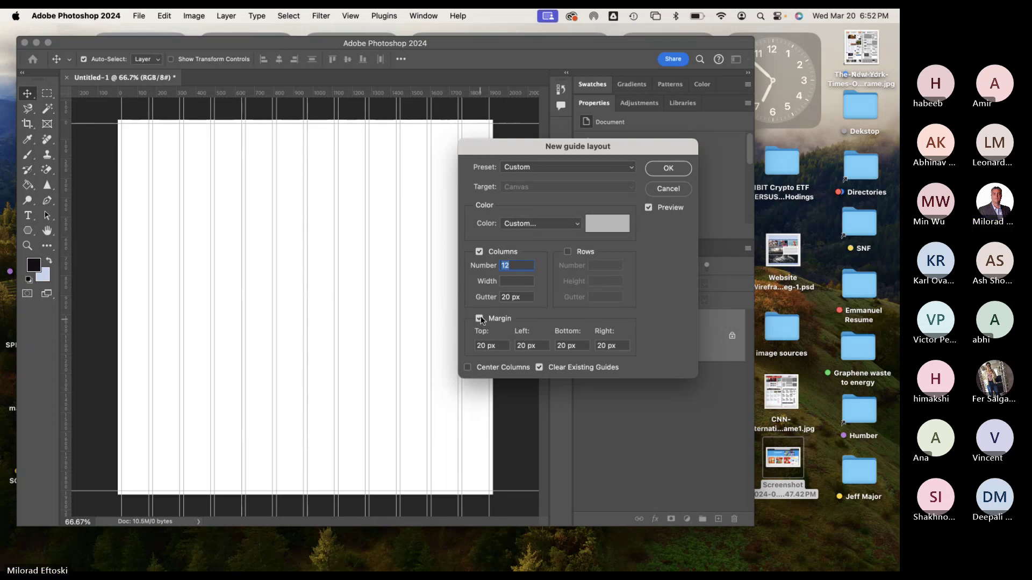
pyautogui.click(499, 344)
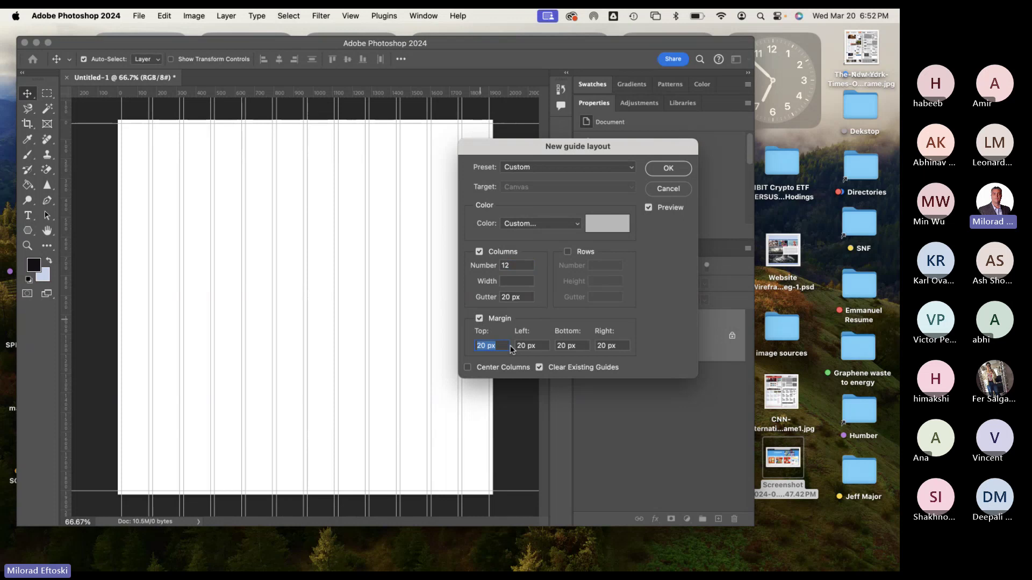
pyautogui.write('50')
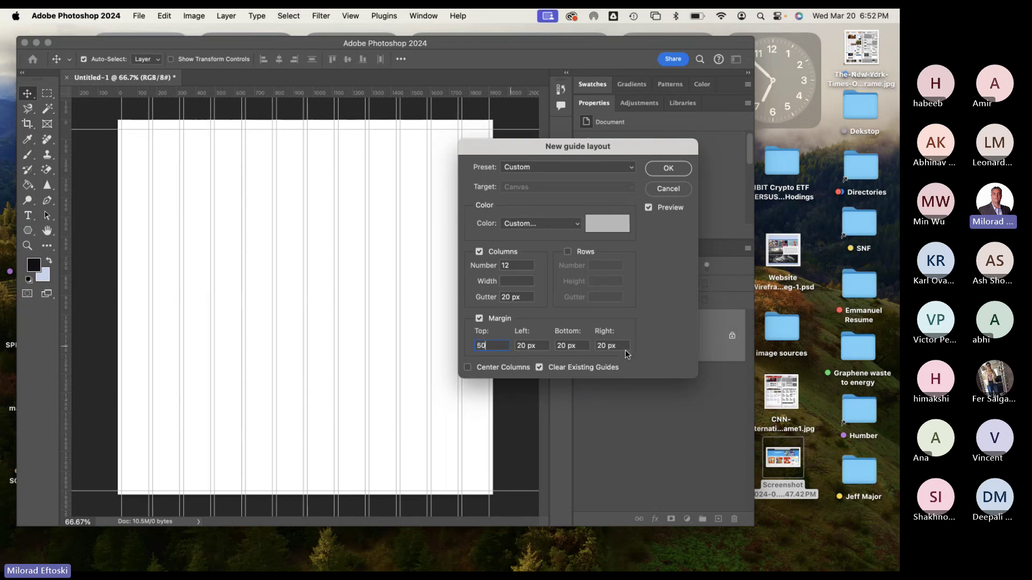
pyautogui.click(578, 346)
pyautogui.write('25')
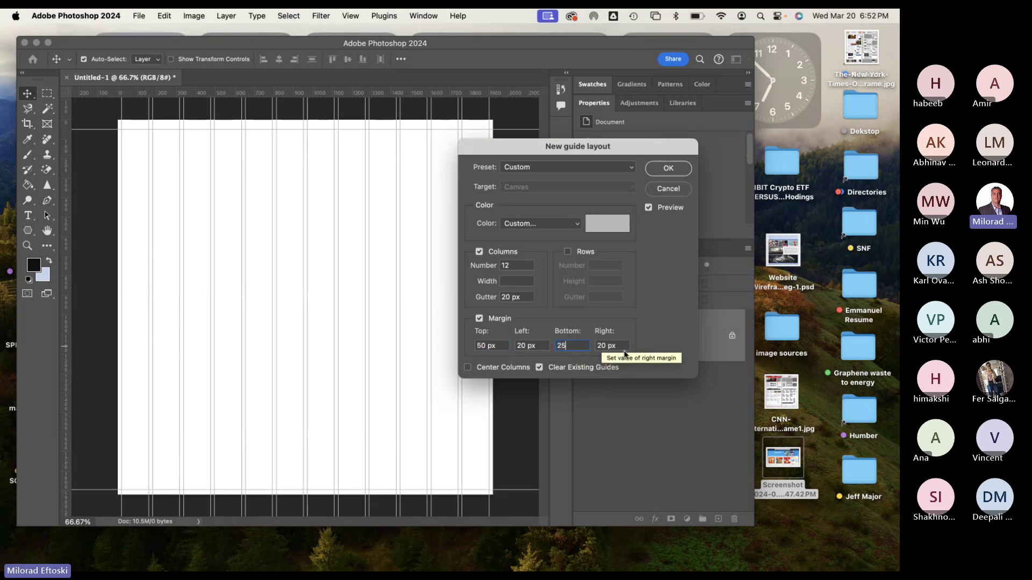
# Try 100 px for both the left and right margins of the guide layout.
pyautogui.click(622, 346)
pyautogui.click(542, 346)
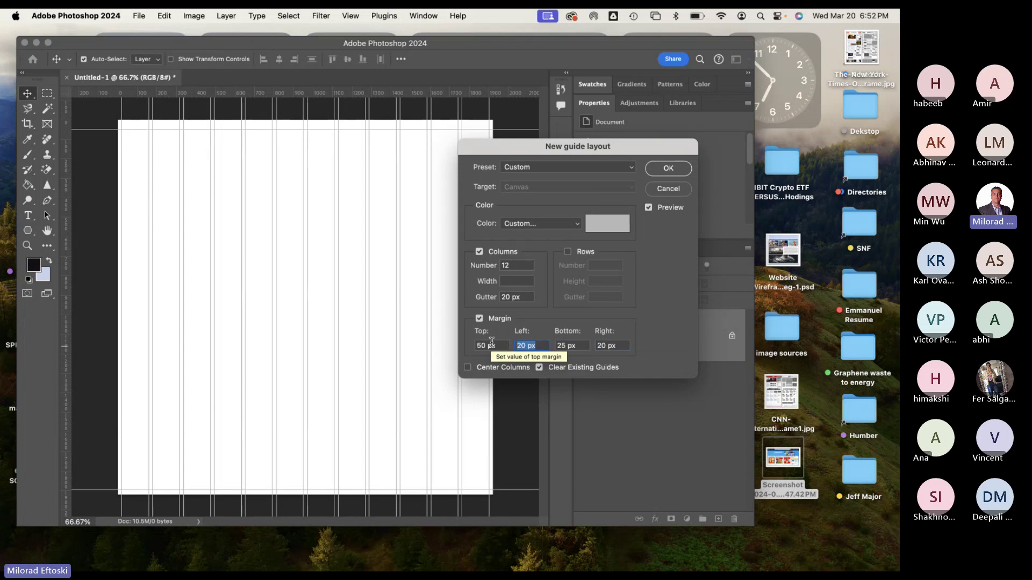
pyautogui.write('100')
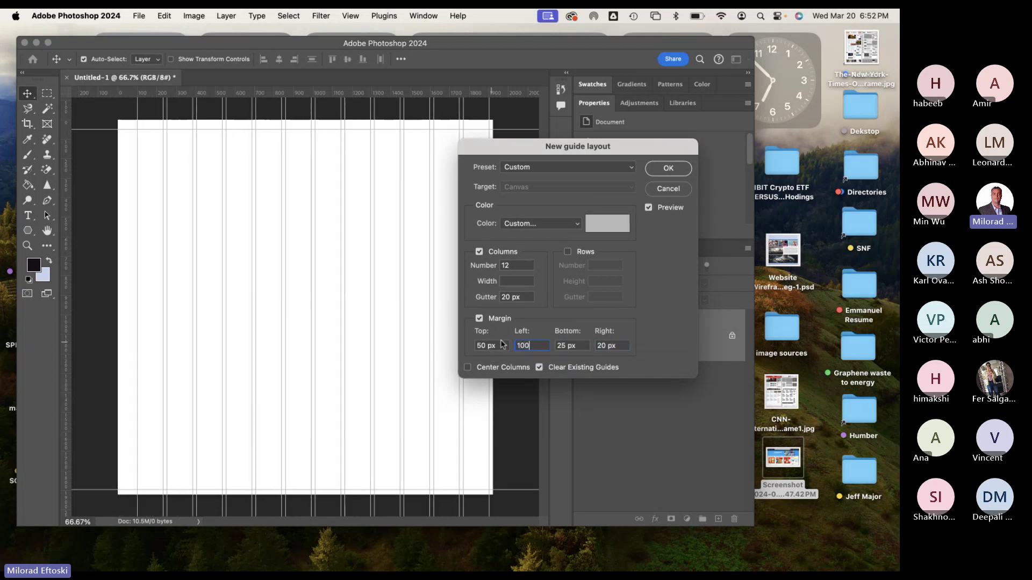
pyautogui.click(620, 347)
pyautogui.write('100')
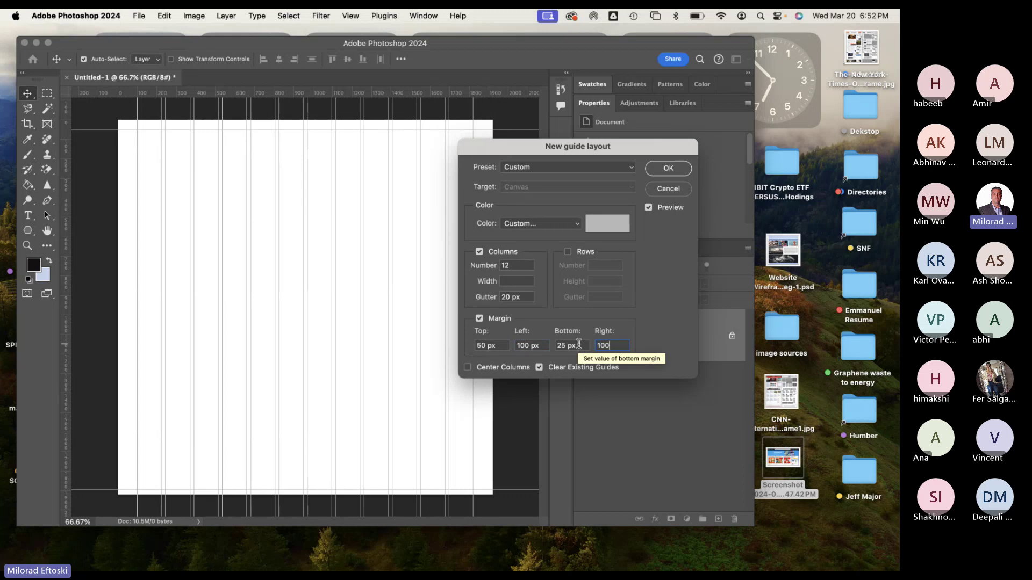
# Set the left and right margins of the guide layout to 210 px each.
pyautogui.click(527, 346)
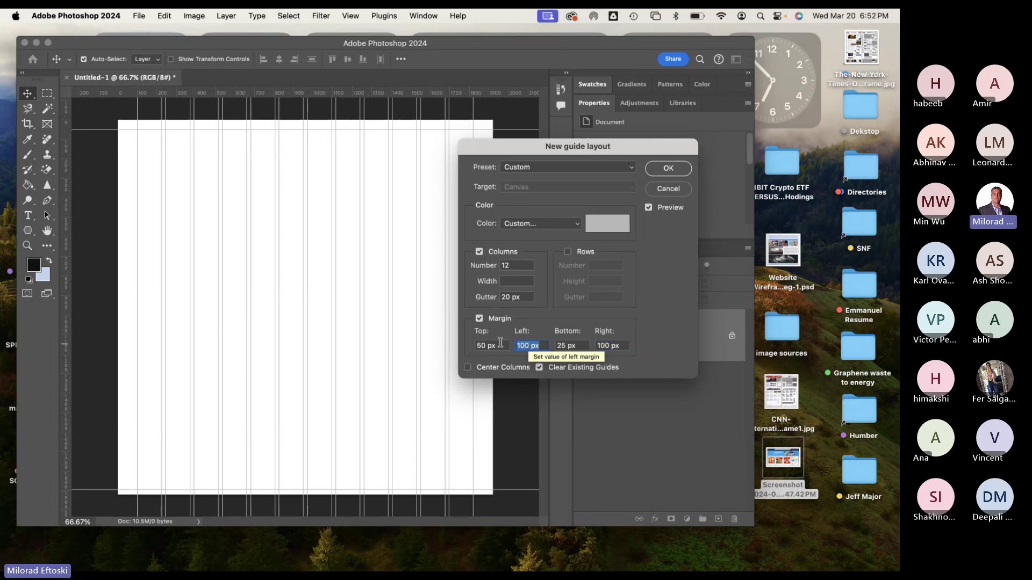
pyautogui.write('210')
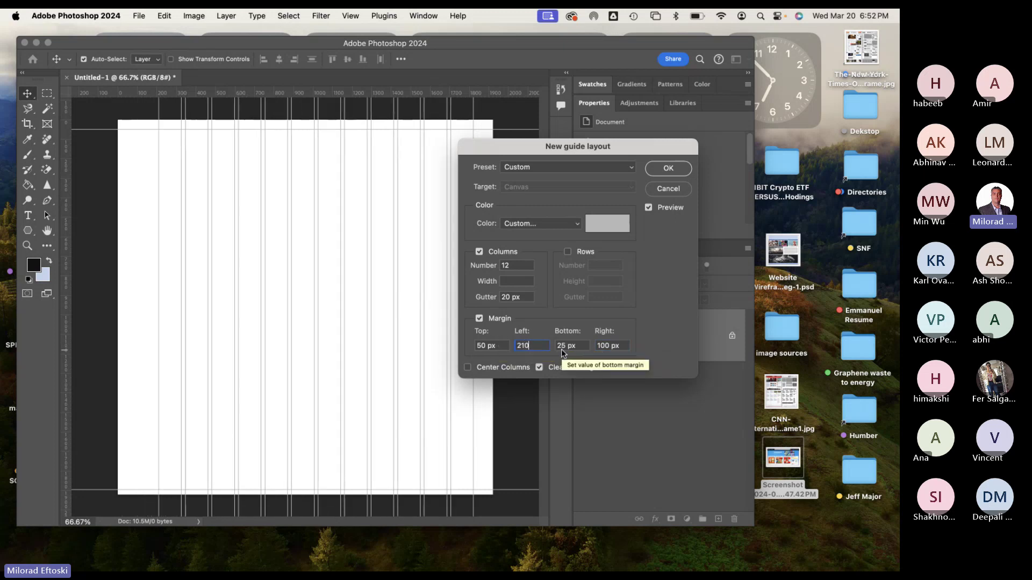
pyautogui.click(610, 346)
pyautogui.write('210')
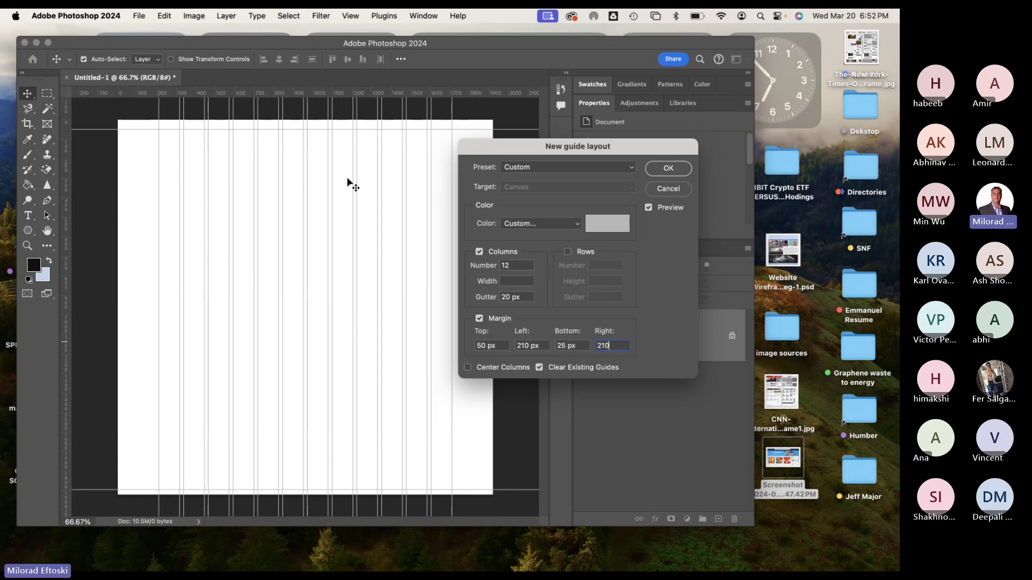
# Switch to Calculator and compute the side margin by subtracting 1500 from 1920 and dividing the difference by 2.
pyautogui.moveTo(486, 148); pyautogui.dragTo(537, 168)
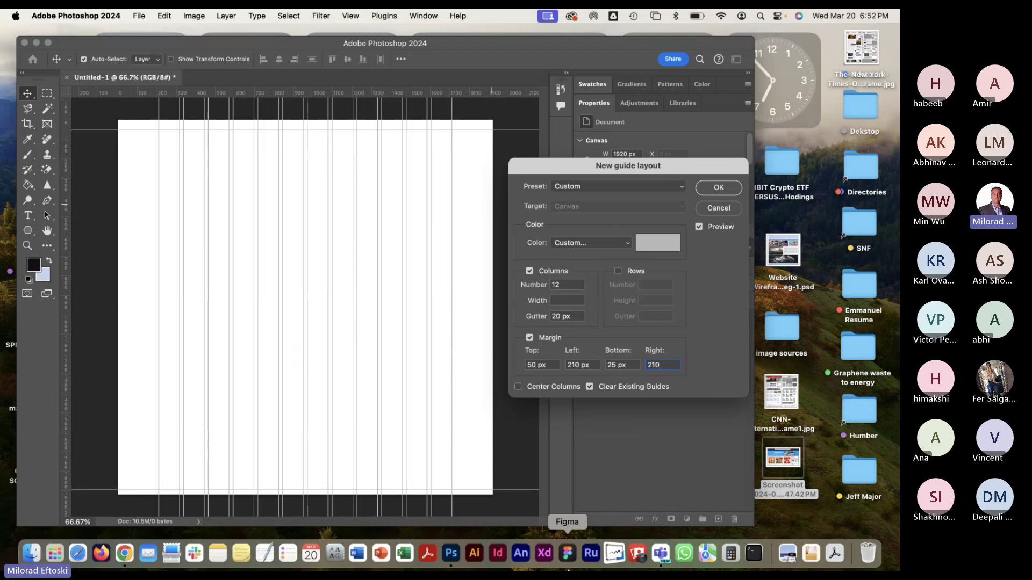
pyautogui.click(681, 441)
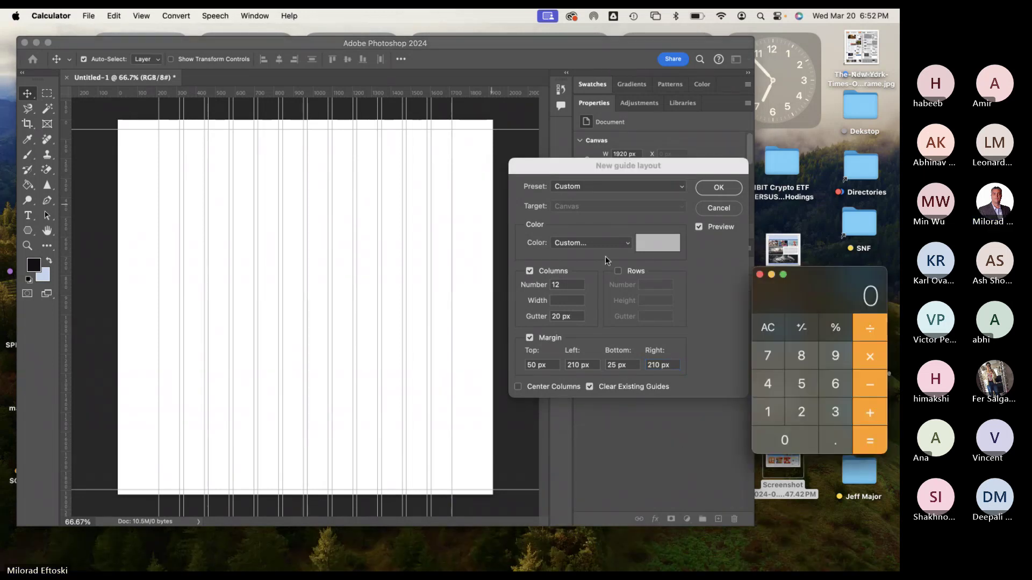
pyautogui.moveTo(833, 325); pyautogui.dragTo(789, 311)
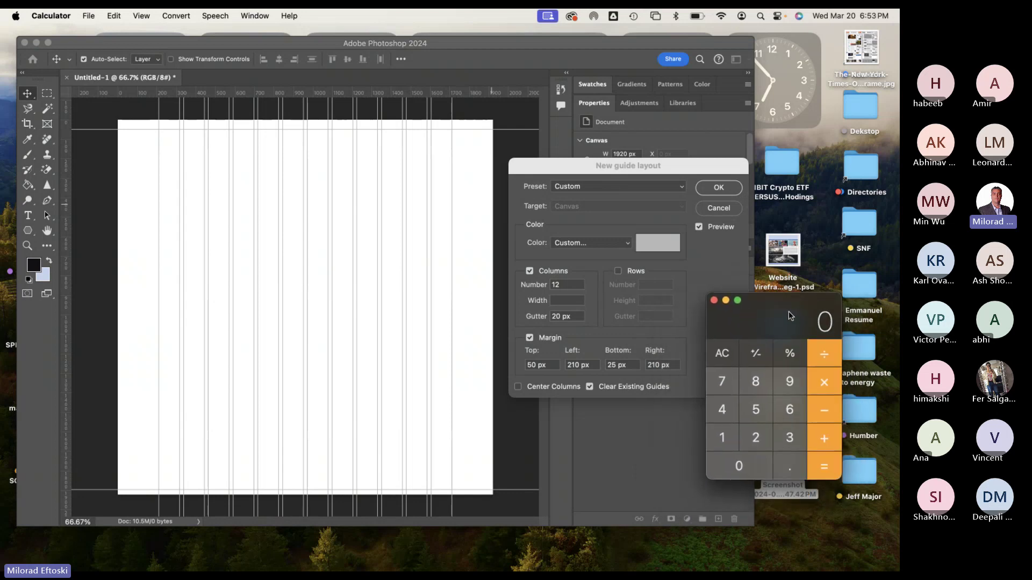
pyautogui.write('1920')
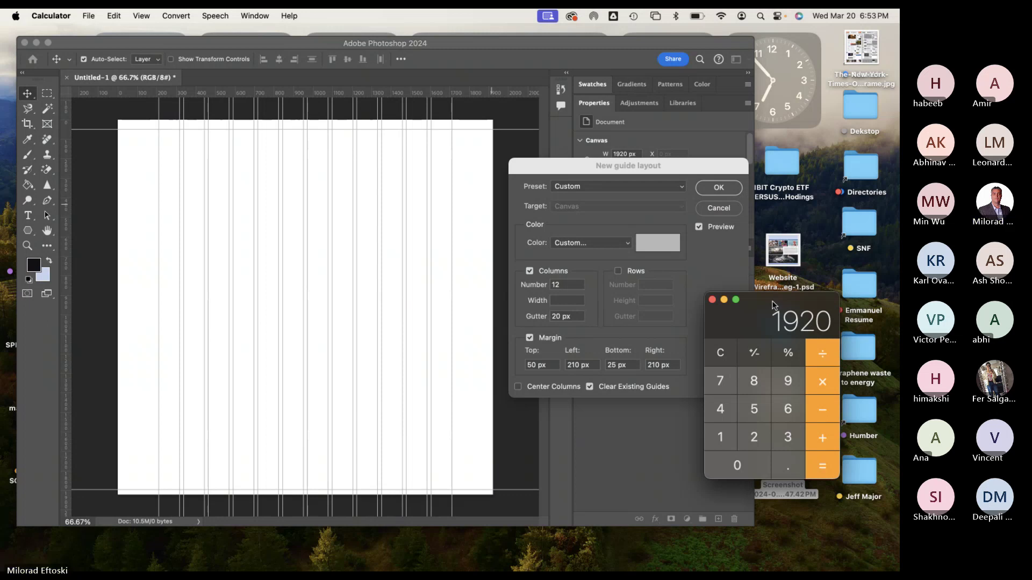
pyautogui.write('-15')
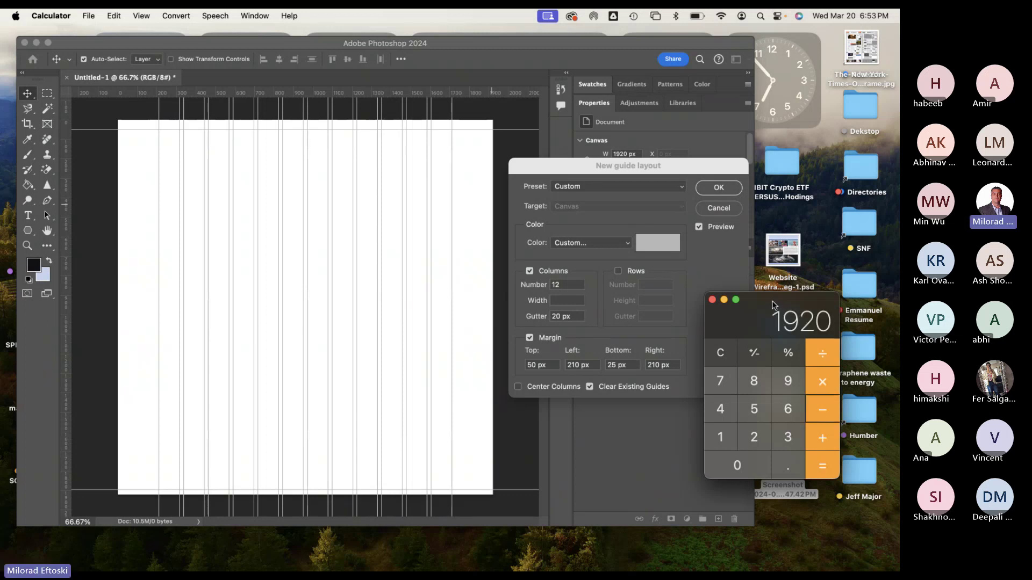
pyautogui.write('00')
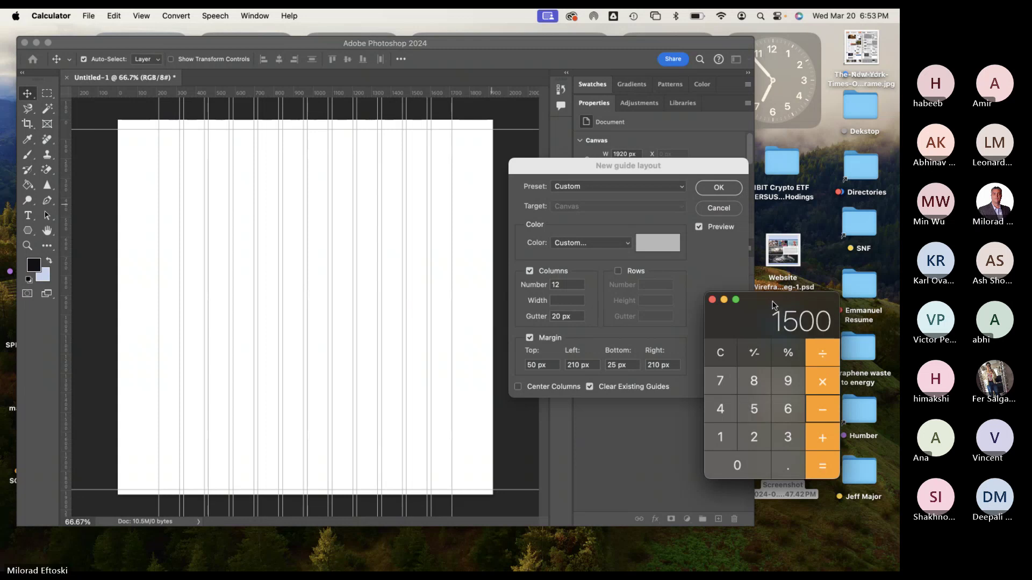
pyautogui.press('Return')
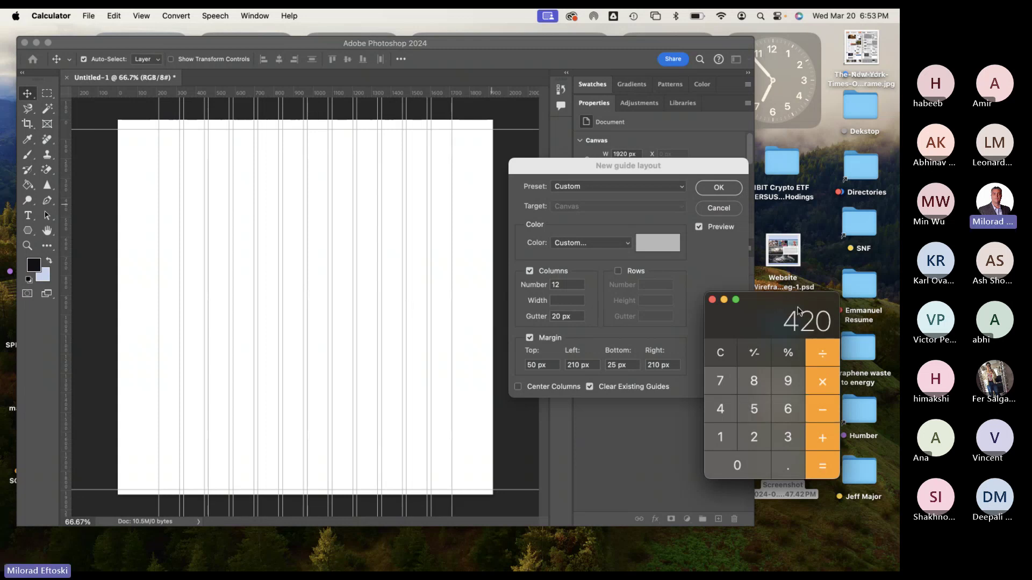
pyautogui.press('/')
pyautogui.click(753, 436)
pyautogui.click(816, 469)
# Compare the calculated value with the guide layout's left and right margins and close Calculator.
pyautogui.doubleClick(579, 364)
pyautogui.tripleClick(669, 365)
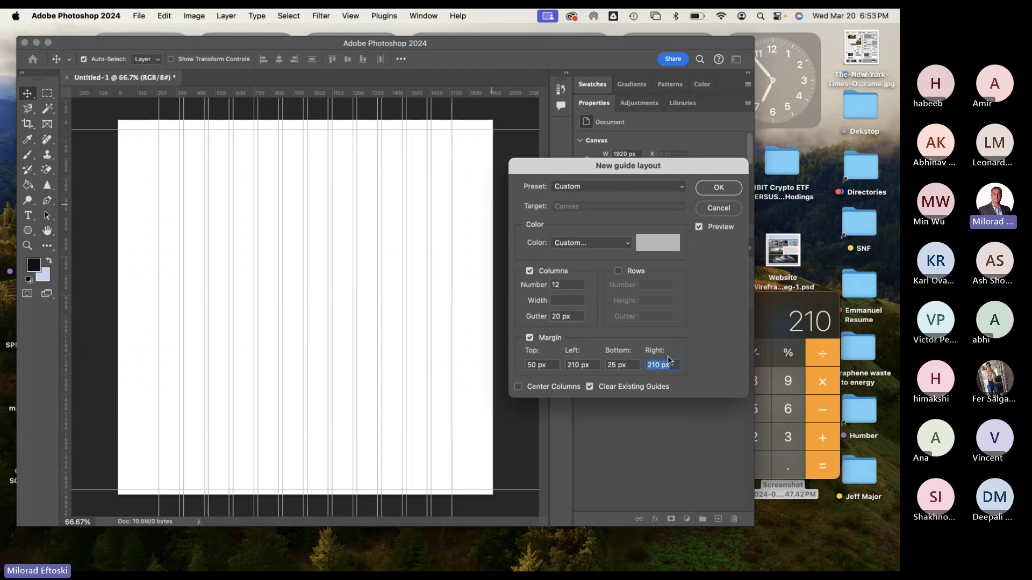
pyautogui.click(774, 313)
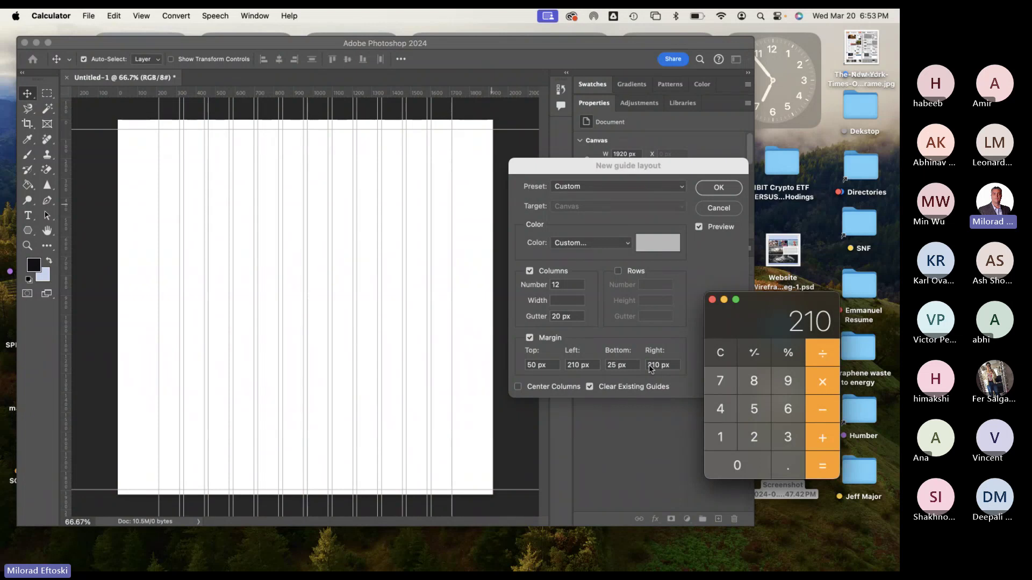
pyautogui.click(783, 252)
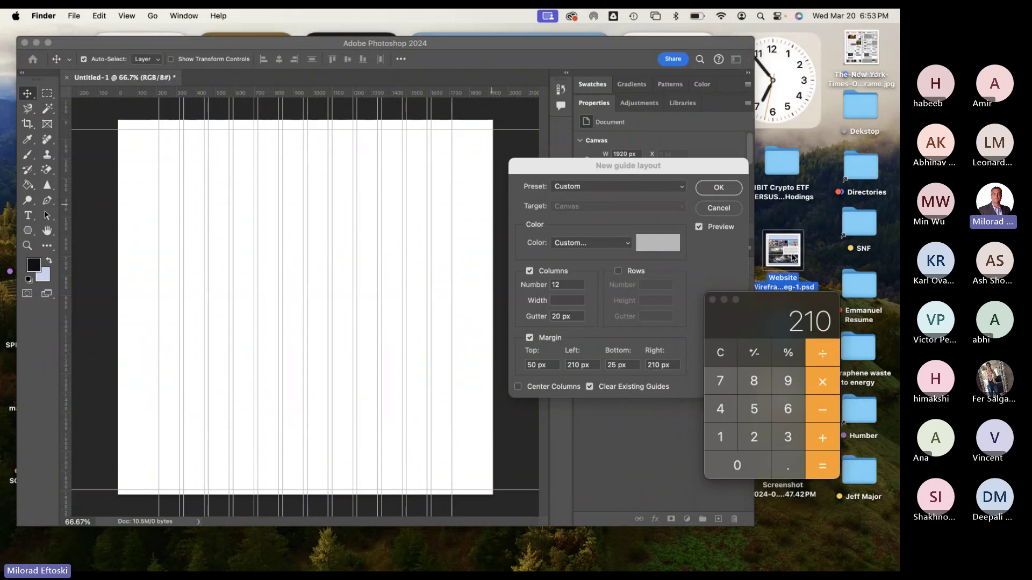
pyautogui.moveTo(733, 315); pyautogui.dragTo(668, 318)
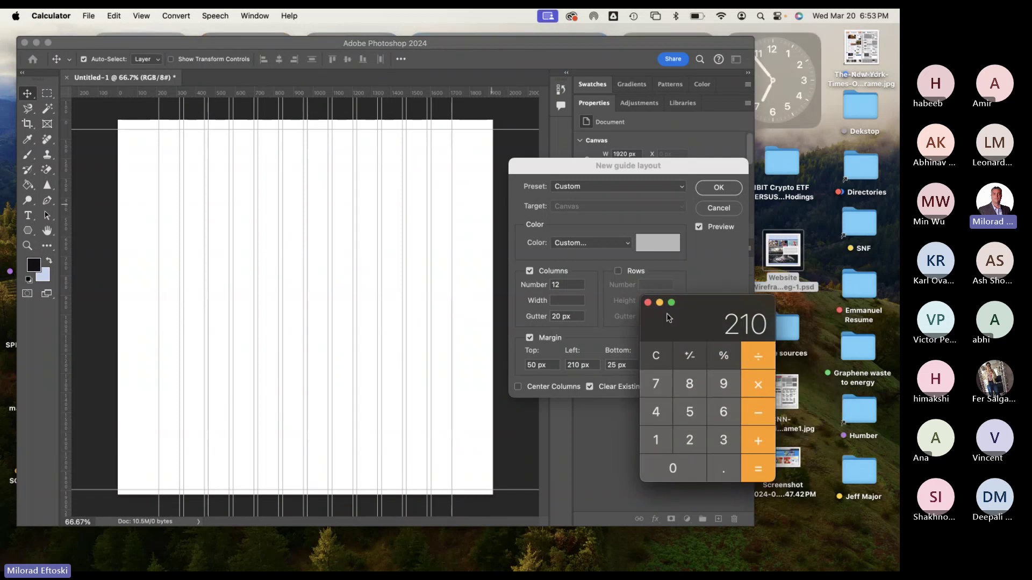
pyautogui.click(647, 303)
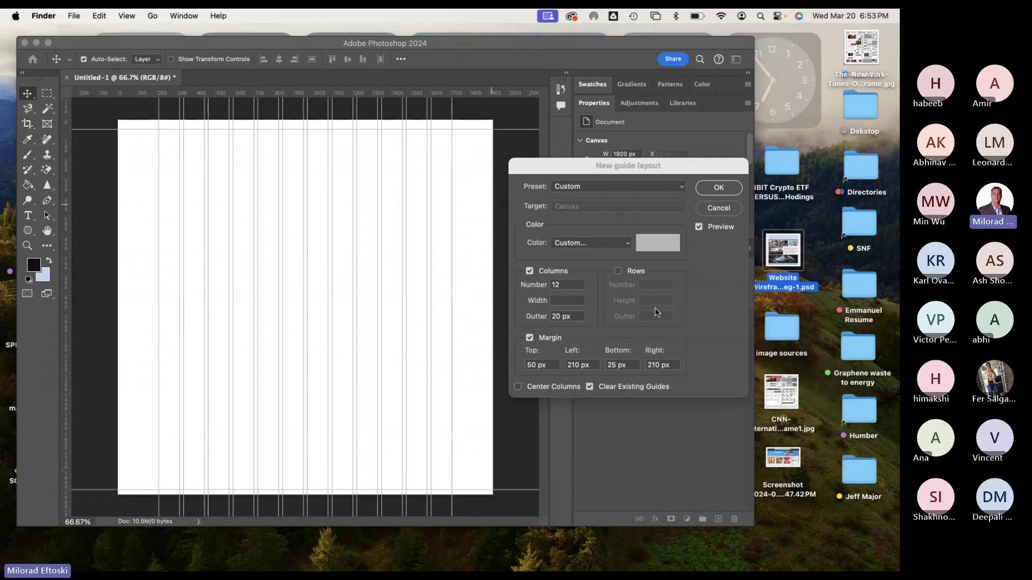
# Preview the Amazon.ca screenshot file from the desktop and open it in Photoshop.
pyautogui.click(782, 459)
pyautogui.press('space')
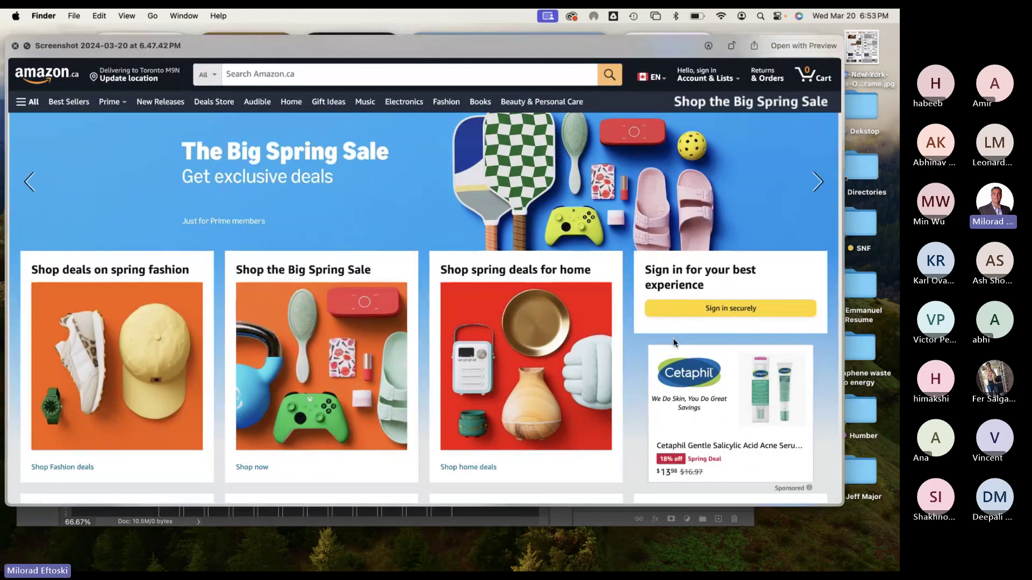
pyautogui.press('space')
pyautogui.rightClick(783, 465)
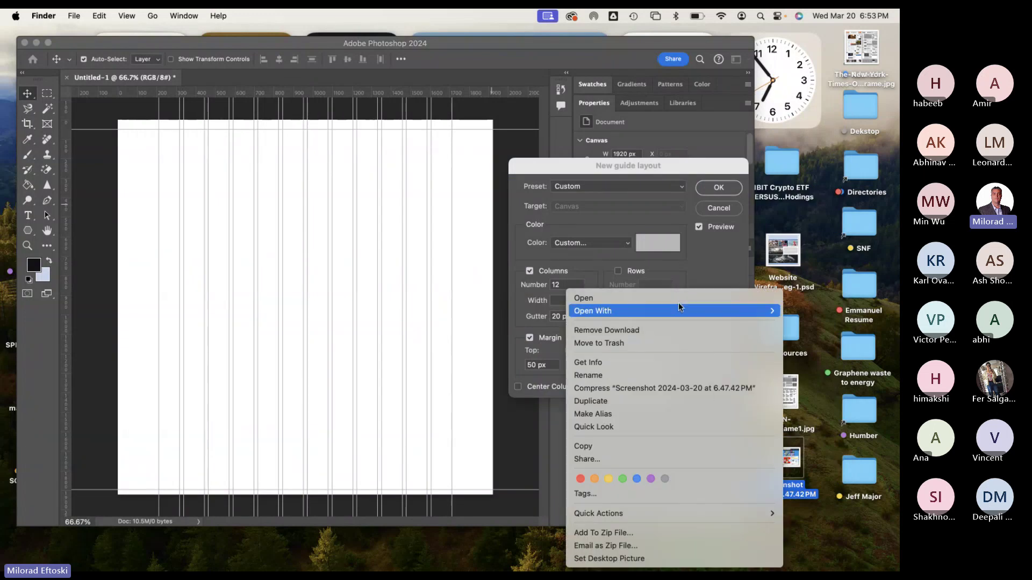
pyautogui.moveTo(672, 309)
pyautogui.click(812, 358)
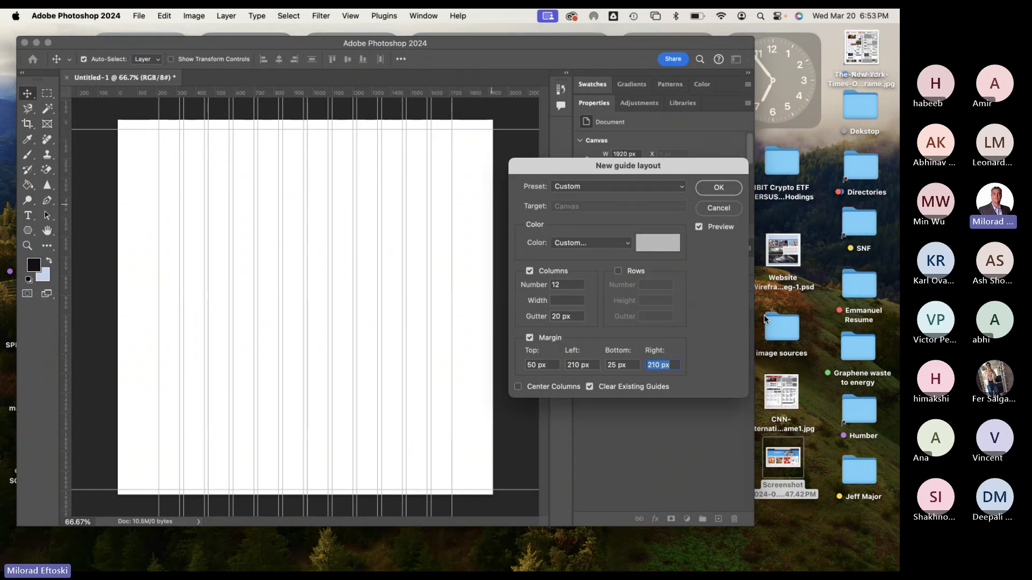
# Try row guides in the guide layout, turn them off again and apply the 12-column layout with margins.
pyautogui.moveTo(575, 162); pyautogui.dragTo(588, 185)
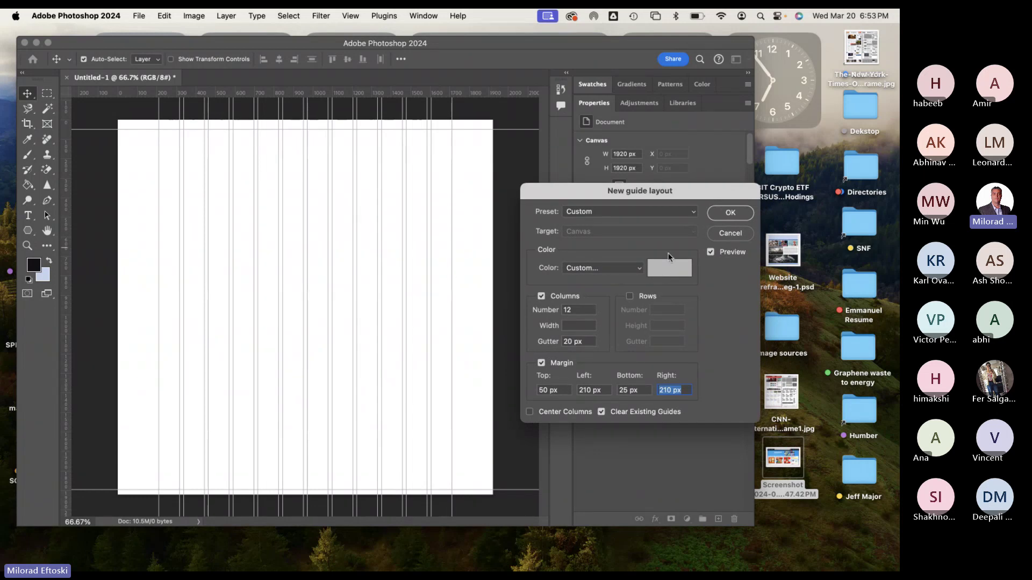
pyautogui.click(630, 293)
pyautogui.click(630, 294)
pyautogui.click(630, 293)
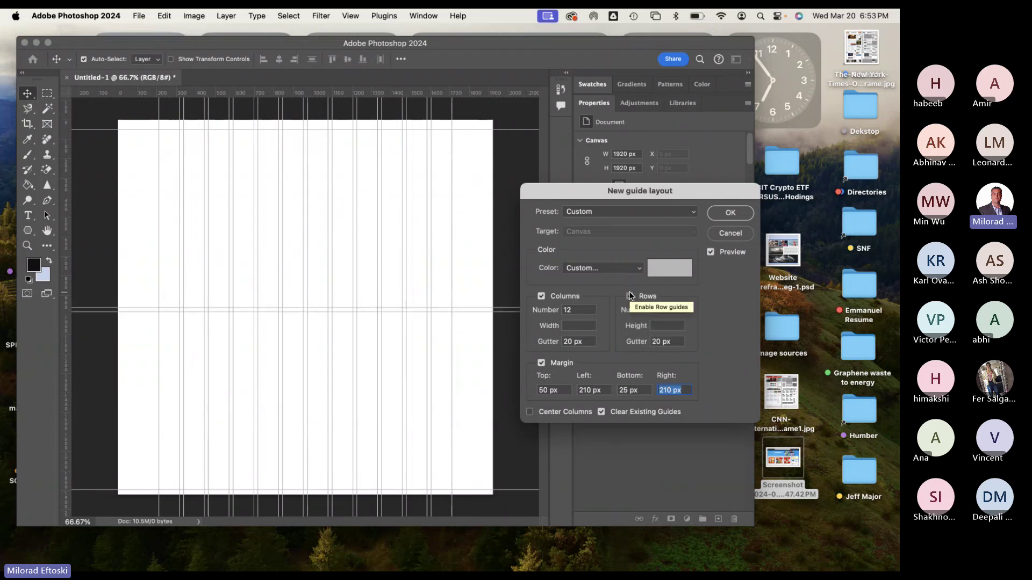
pyautogui.click(630, 294)
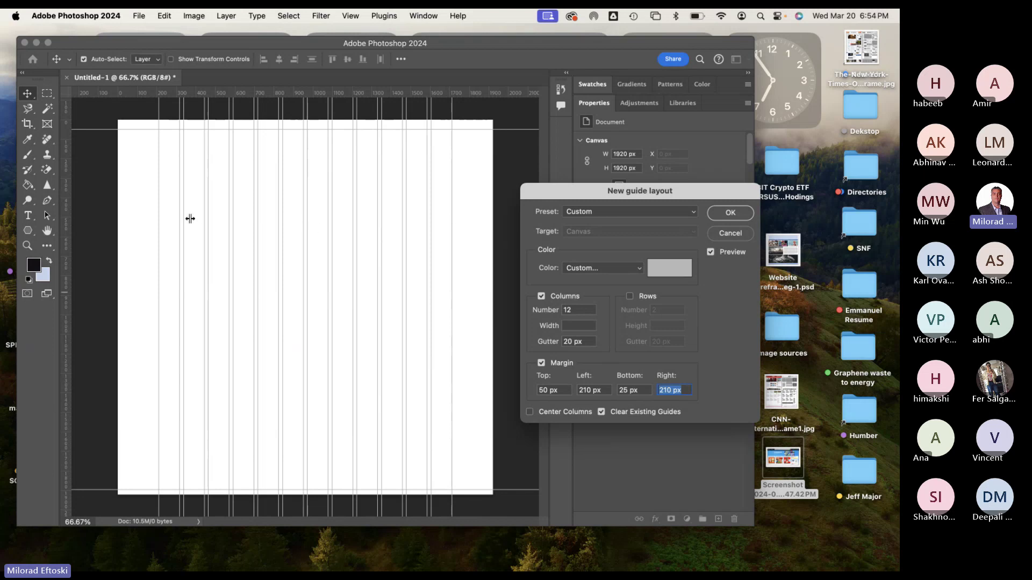
pyautogui.click(731, 214)
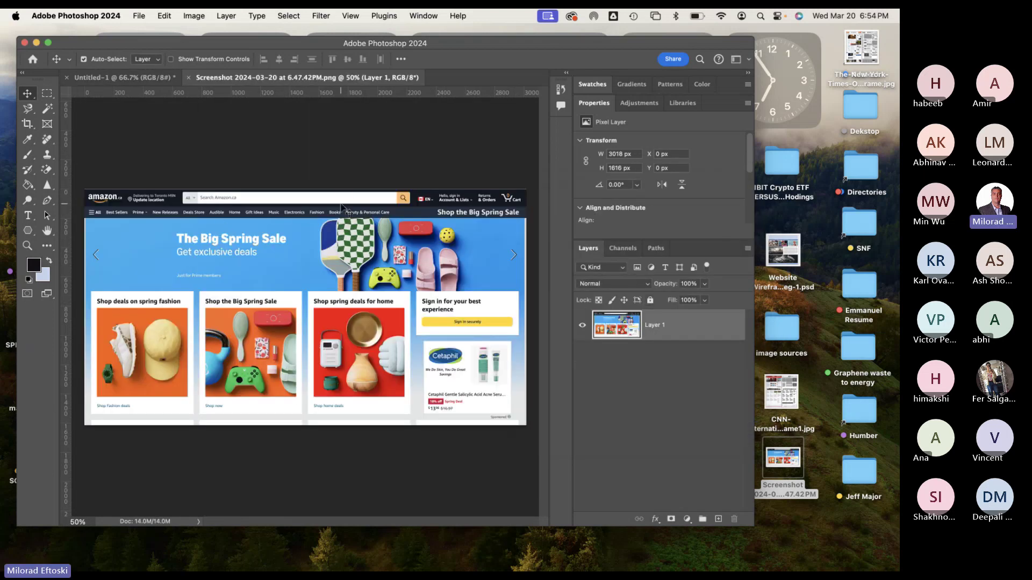
# Try a resolution of 72 pixels/inch in the Amazon screenshot's image size settings and discard the change.
pyautogui.click(195, 16)
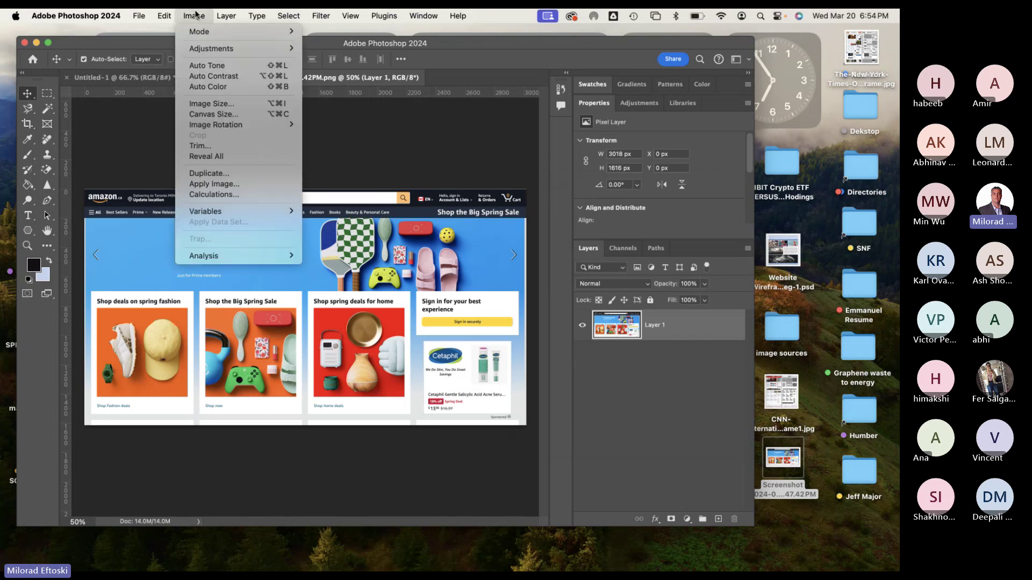
pyautogui.click(213, 107)
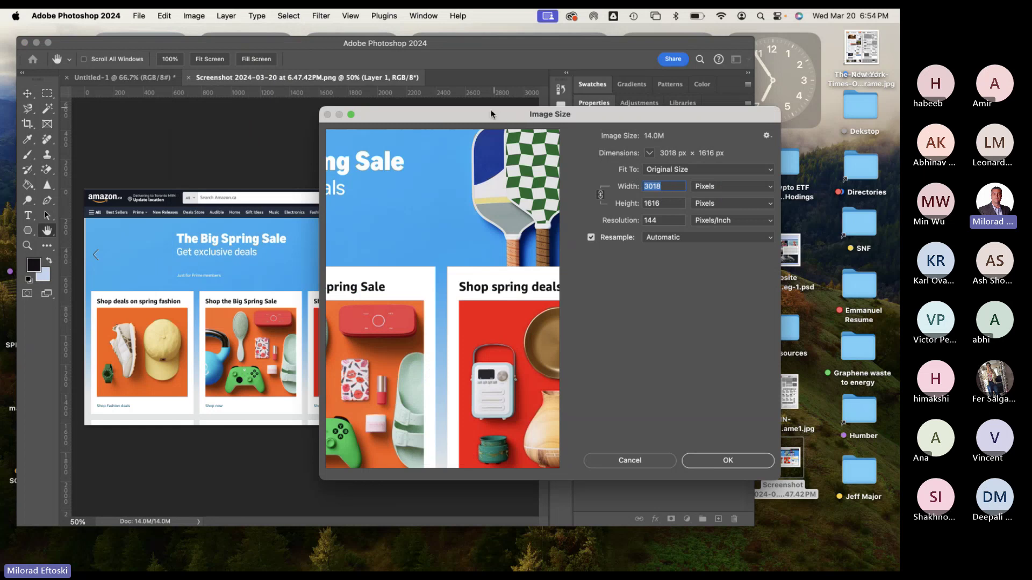
pyautogui.moveTo(493, 115)
pyautogui.mouseDown()
pyautogui.moveTo(513, 155)
pyautogui.moveTo(487, 125)
pyautogui.mouseUp()
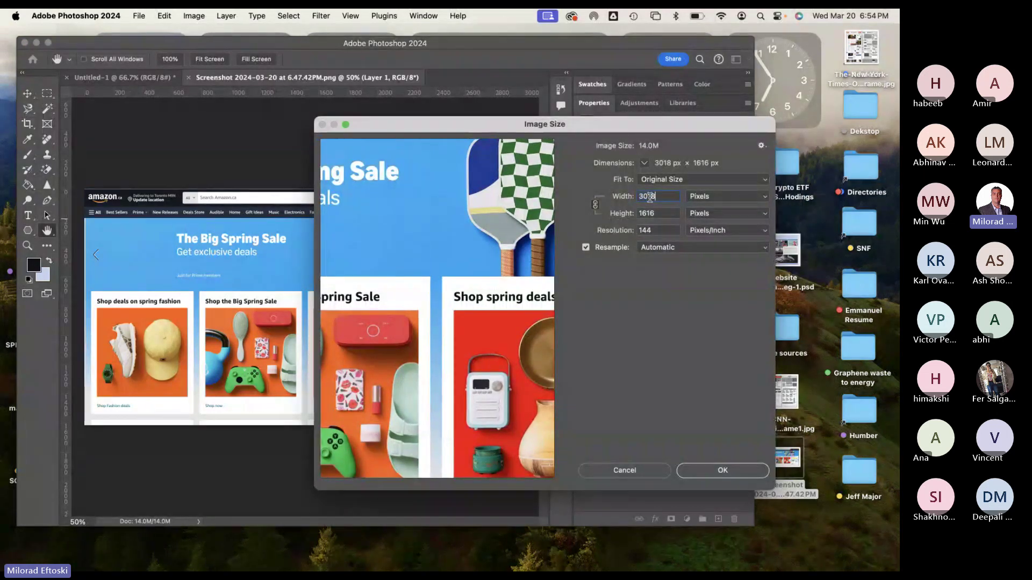
pyautogui.doubleClick(657, 231)
pyautogui.write('72')
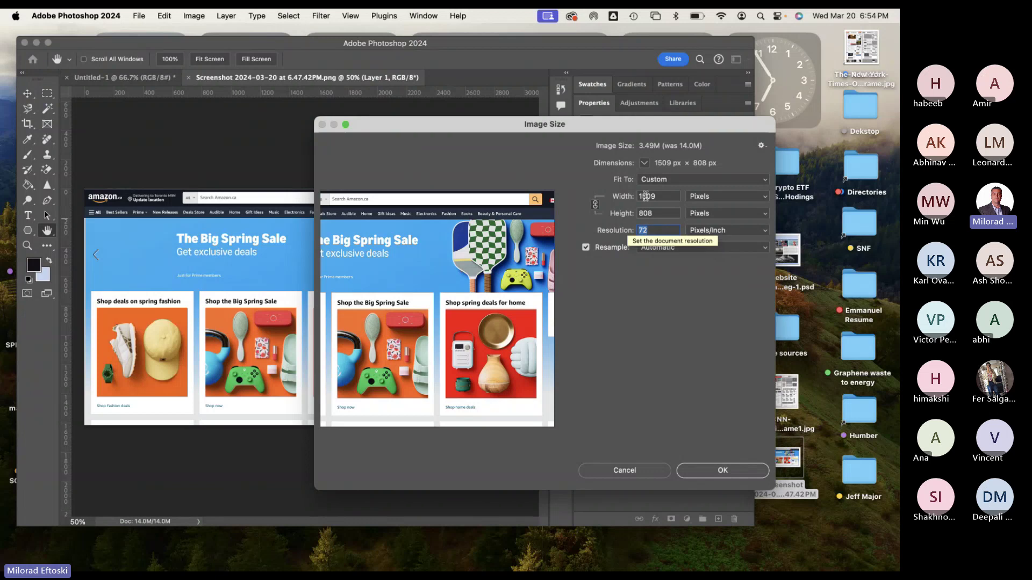
pyautogui.click(663, 196)
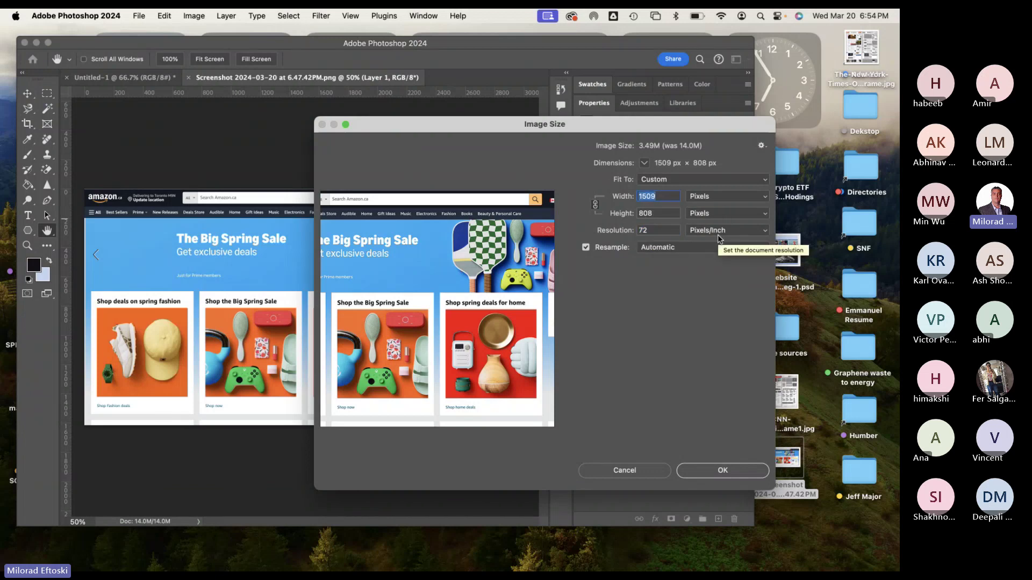
pyautogui.moveTo(490, 126); pyautogui.dragTo(418, 377)
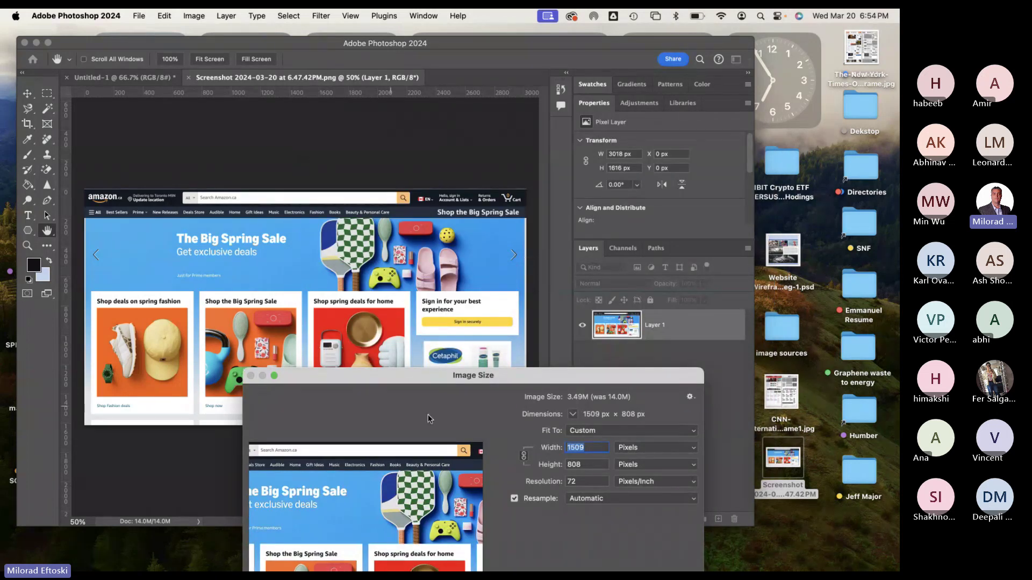
pyautogui.moveTo(416, 379); pyautogui.dragTo(472, 151)
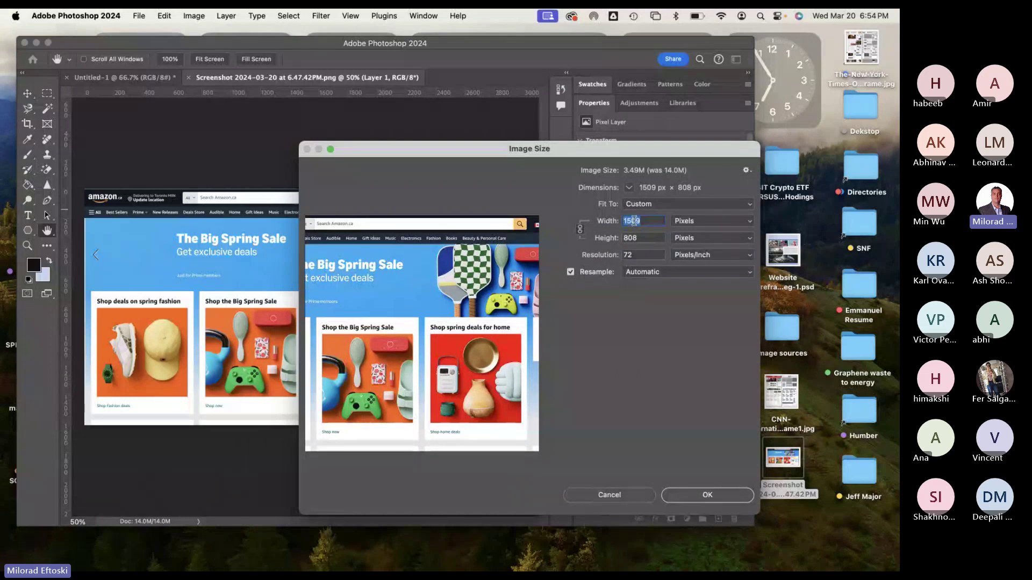
pyautogui.click(645, 221)
pyautogui.doubleClick(645, 221)
pyautogui.click(604, 497)
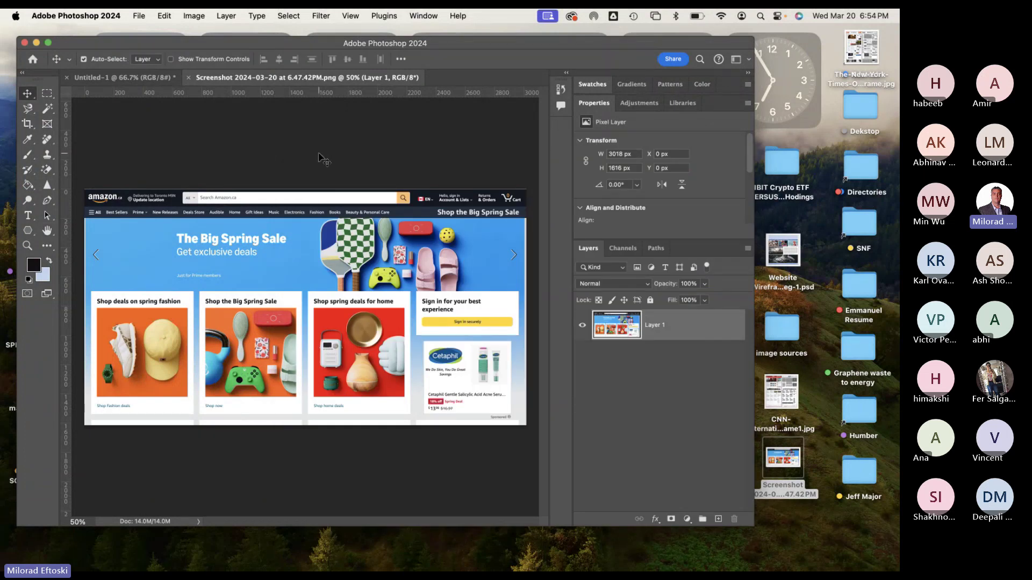
# Measure the width between the outermost column guides in the Untitled-1 document with a rectangular marquee and clear the selection.
pyautogui.click(154, 82)
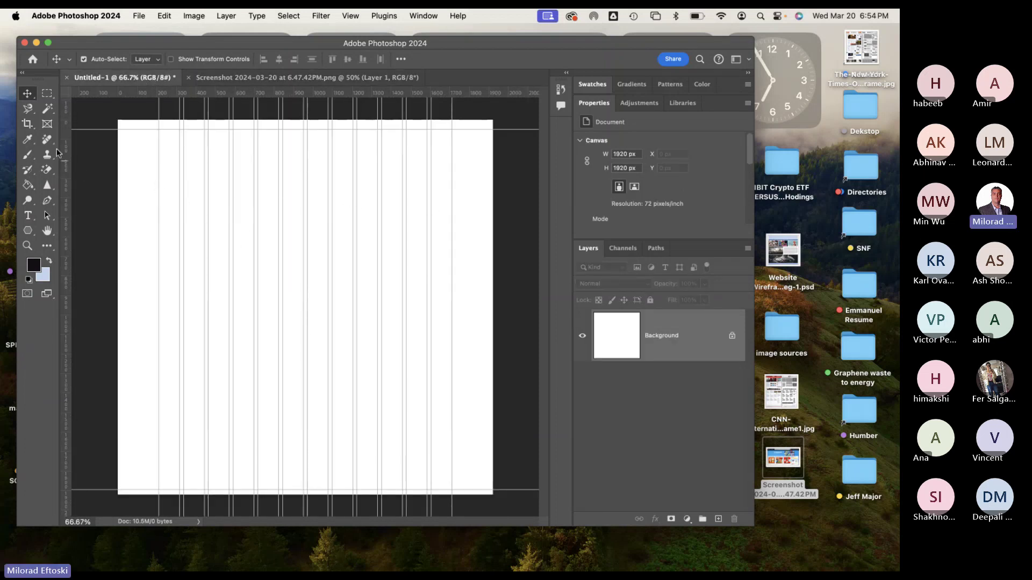
pyautogui.click(47, 93)
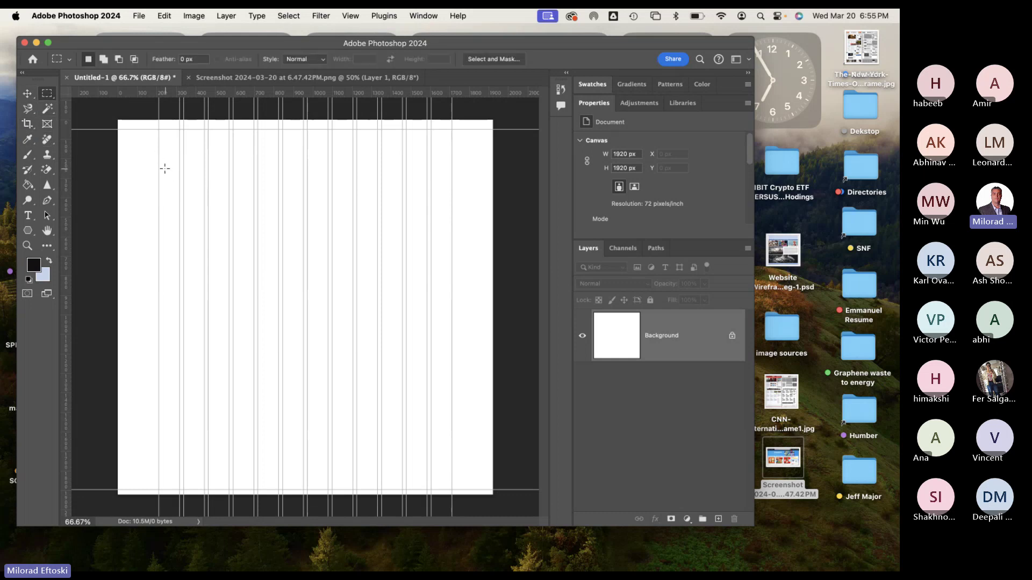
pyautogui.moveTo(423, 262); pyautogui.dragTo(450, 242)
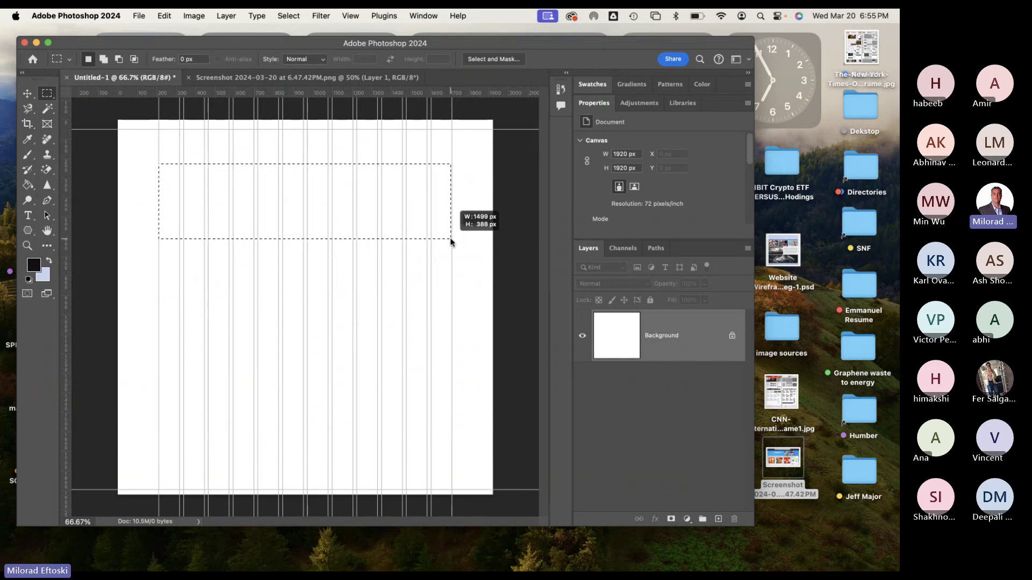
pyautogui.moveTo(450, 242); pyautogui.dragTo(445, 240)
pyautogui.click(452, 254)
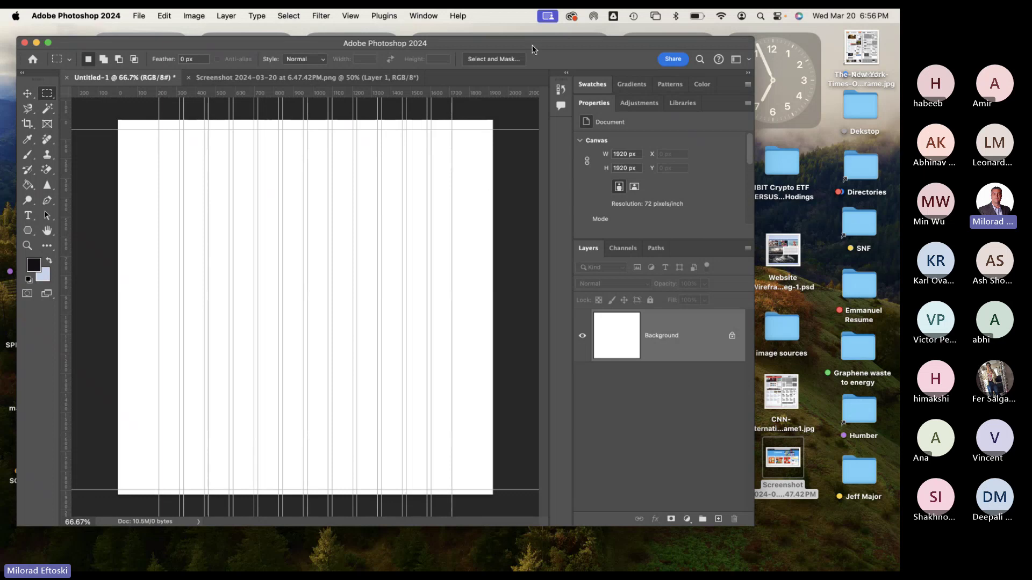
# Compare the Untitled-1 guide layout with the Amazon screenshot by alternating between the two documents, ending on Untitled-1.
pyautogui.moveTo(546, 43); pyautogui.dragTo(594, 61)
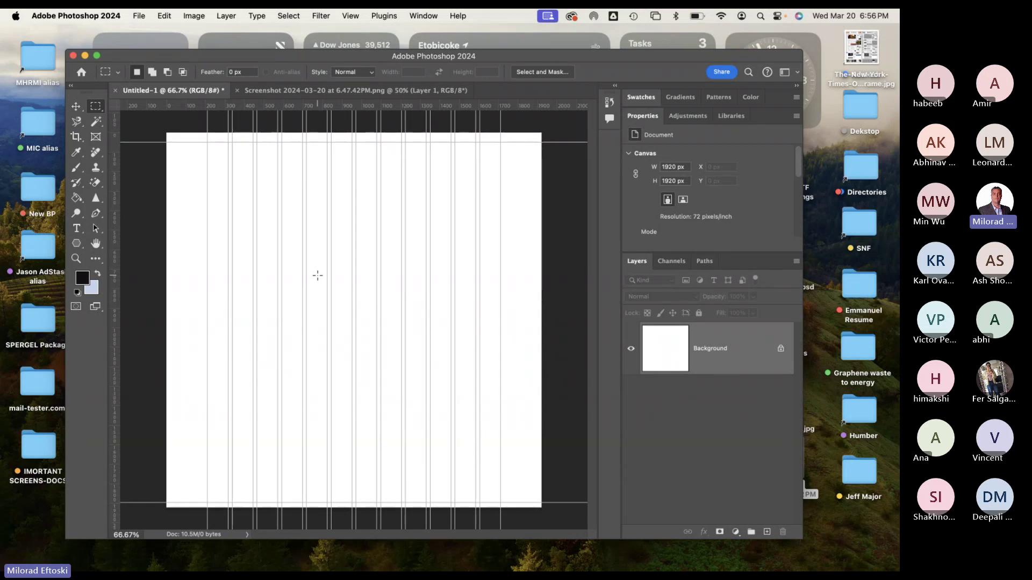
pyautogui.click(315, 90)
pyautogui.click(206, 93)
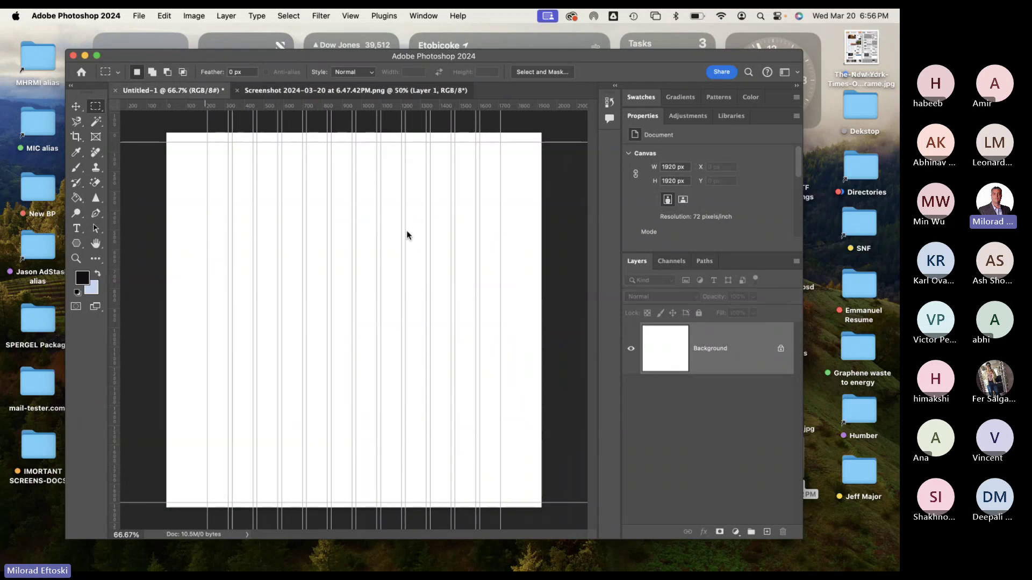
pyautogui.click(308, 93)
pyautogui.click(177, 91)
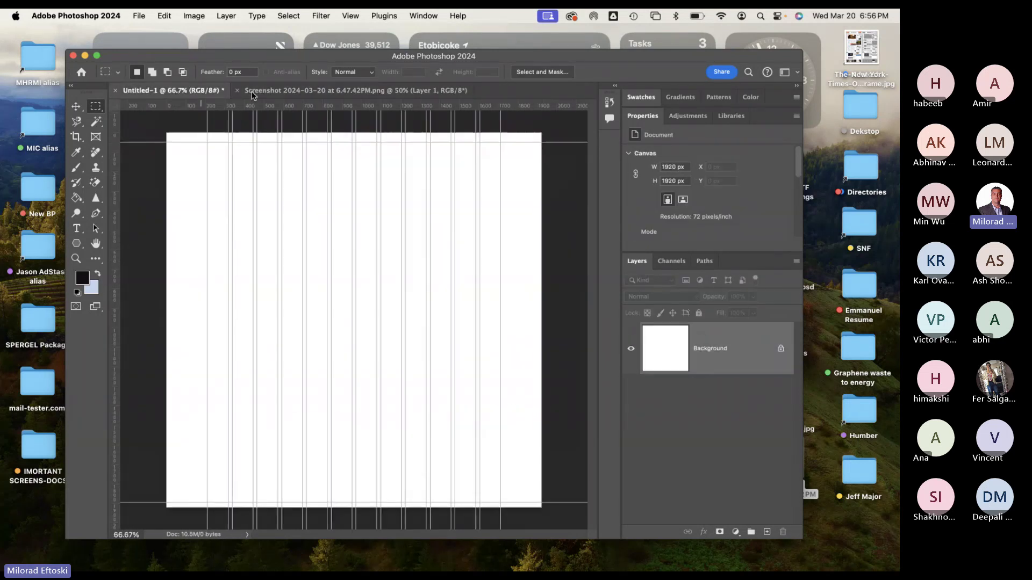
pyautogui.click(266, 91)
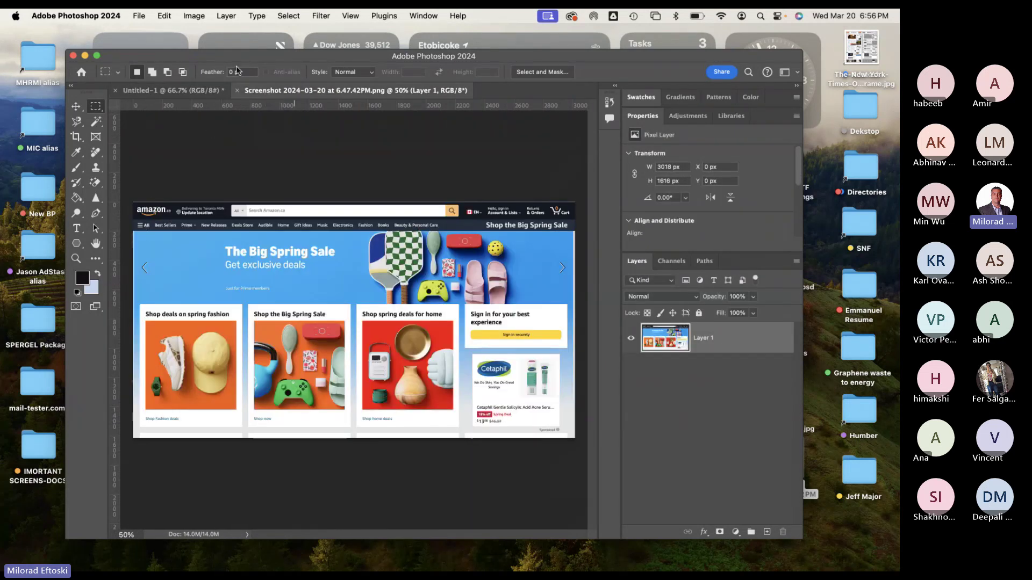
pyautogui.click(177, 90)
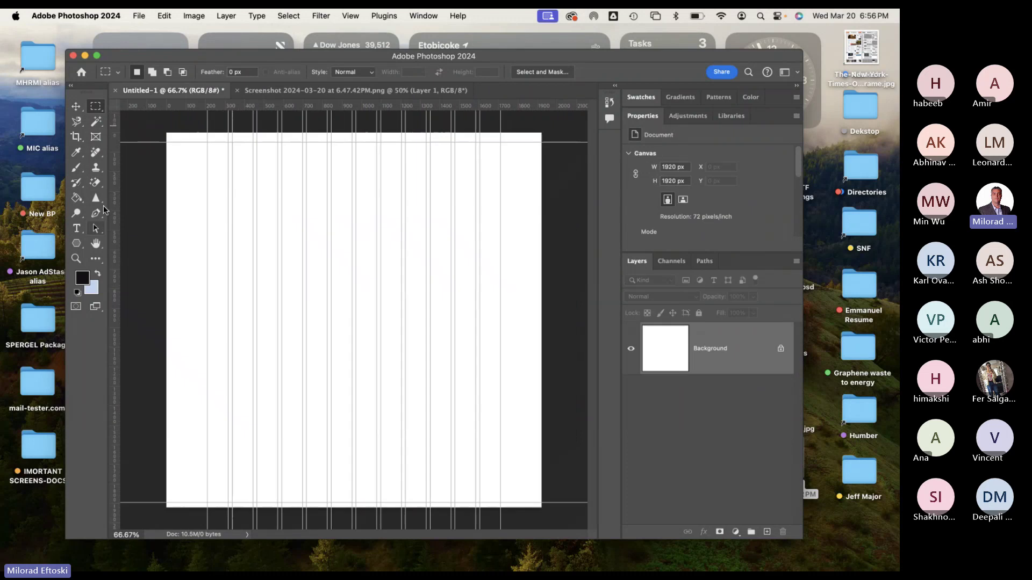
# Activate the Rectangle tool in Shape mode and set its fill to a medium gray from the Grayscale swatches.
pyautogui.click(76, 243)
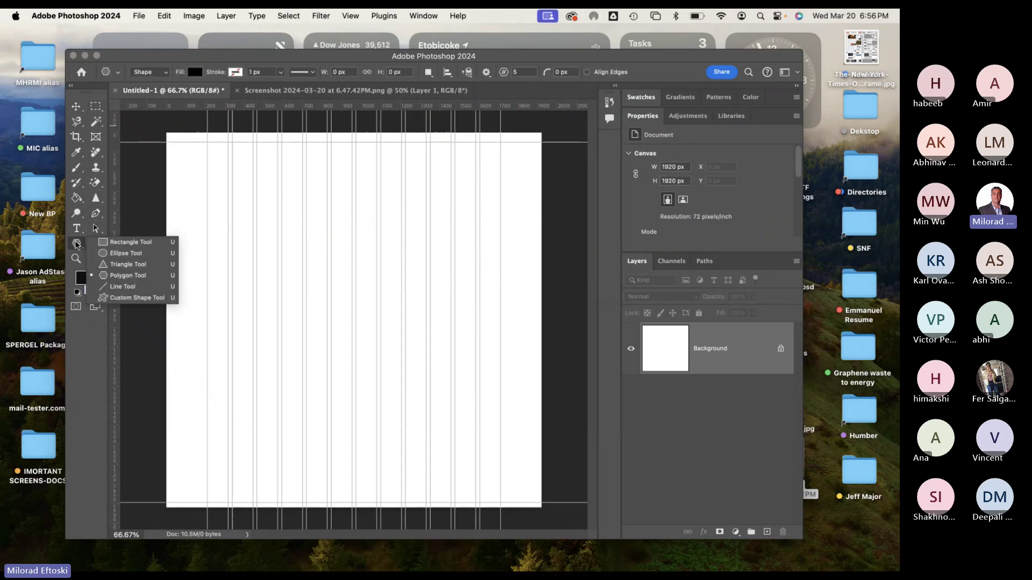
pyautogui.click(137, 241)
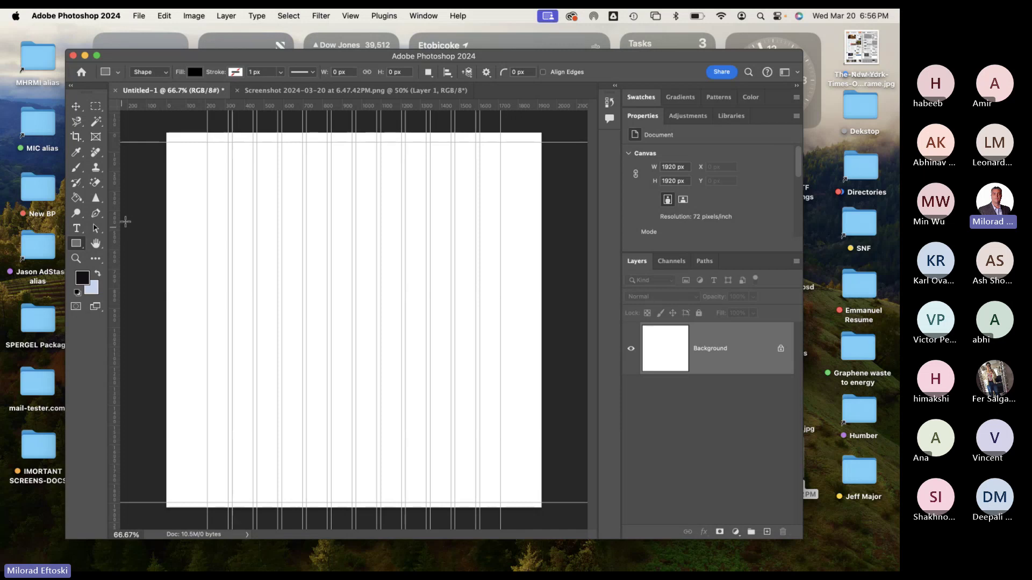
pyautogui.click(194, 72)
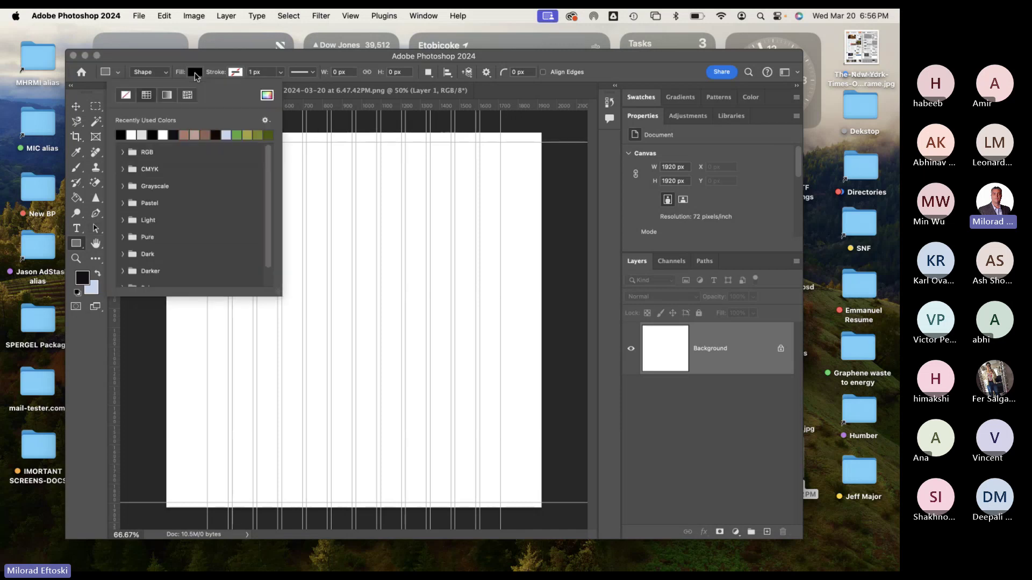
pyautogui.click(143, 134)
pyautogui.click(122, 187)
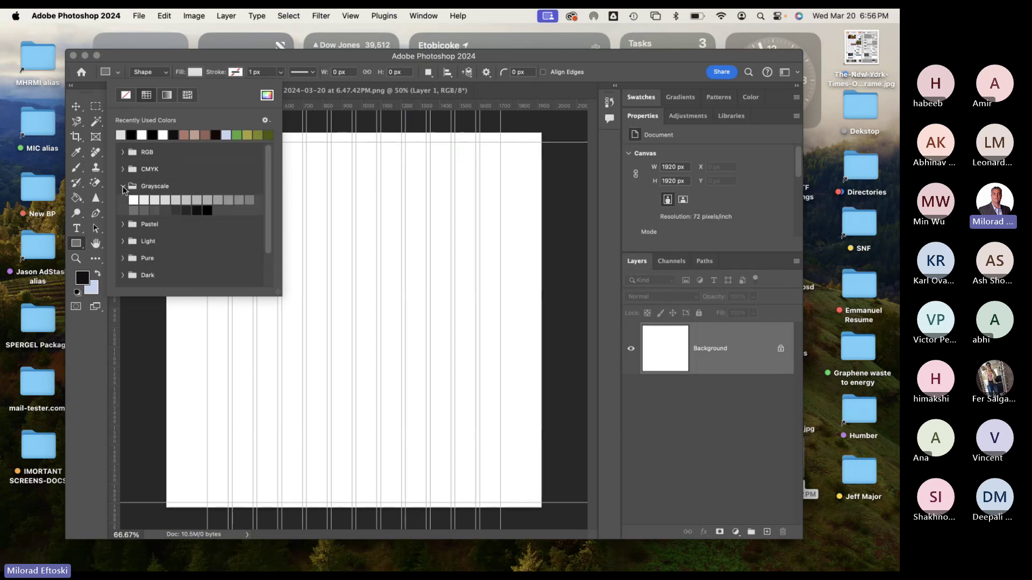
pyautogui.click(250, 200)
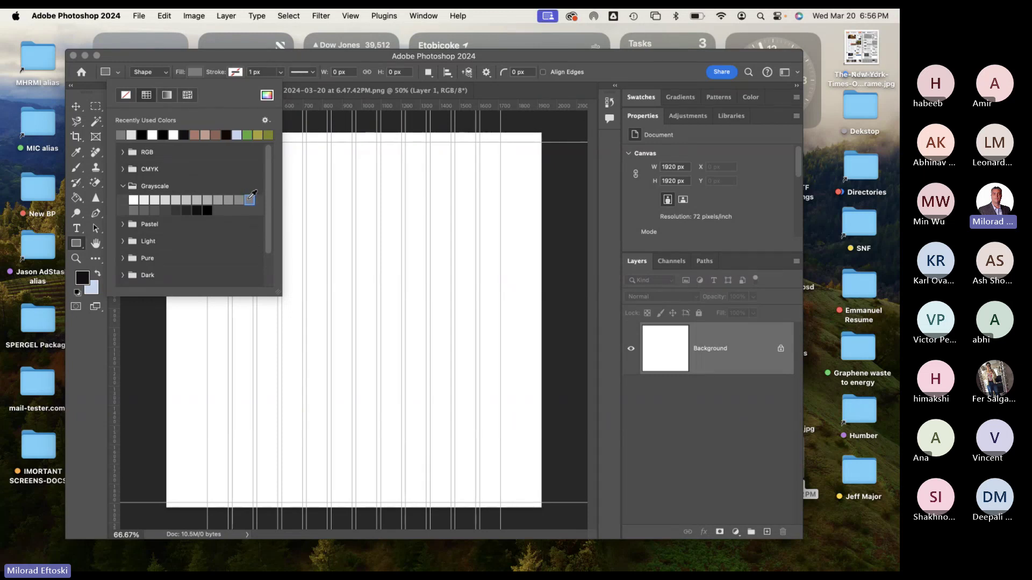
pyautogui.click(207, 59)
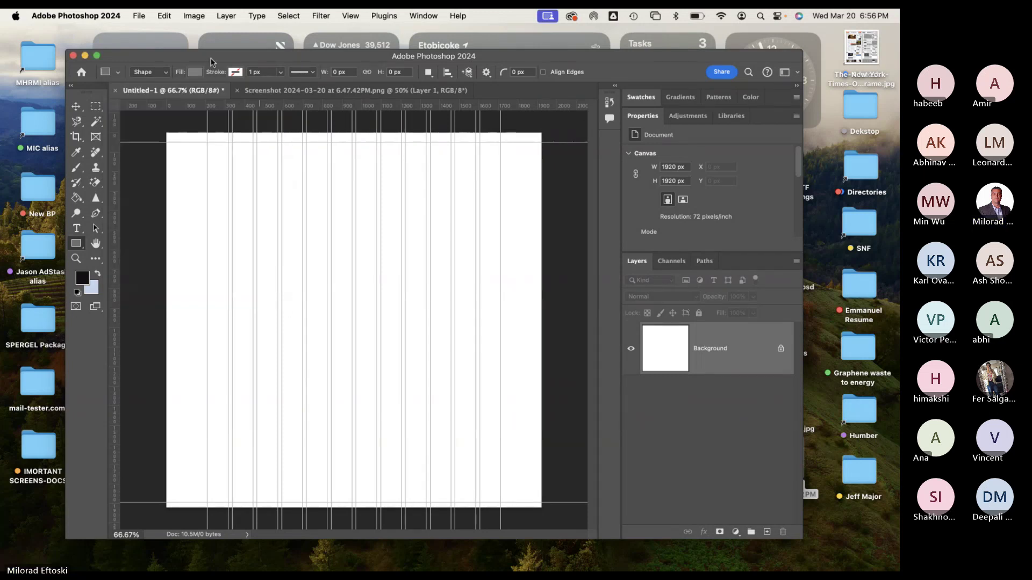
pyautogui.click(156, 73)
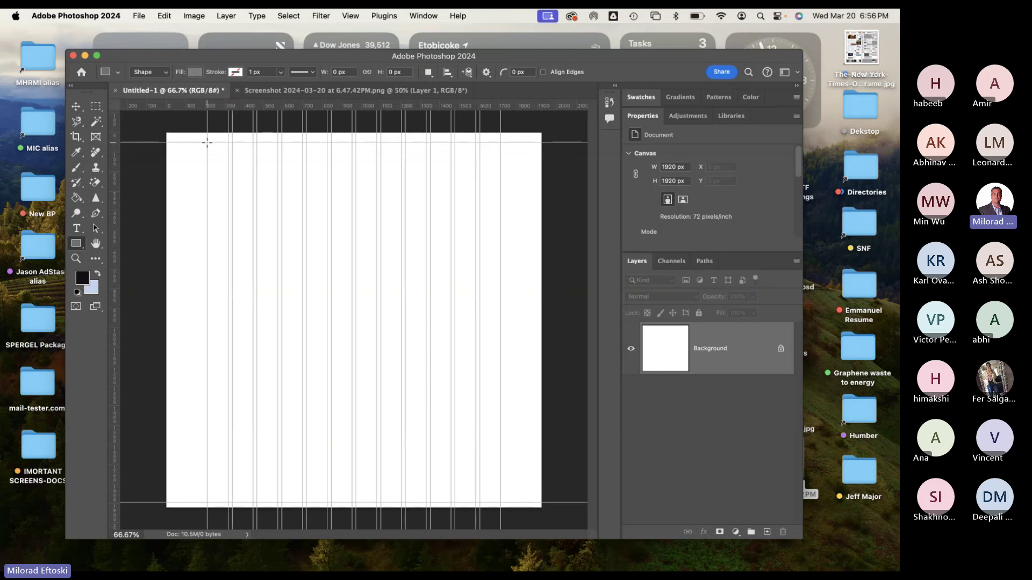
# Turn on snapping to guides and to layers, and verify that both options are enabled.
pyautogui.click(350, 16)
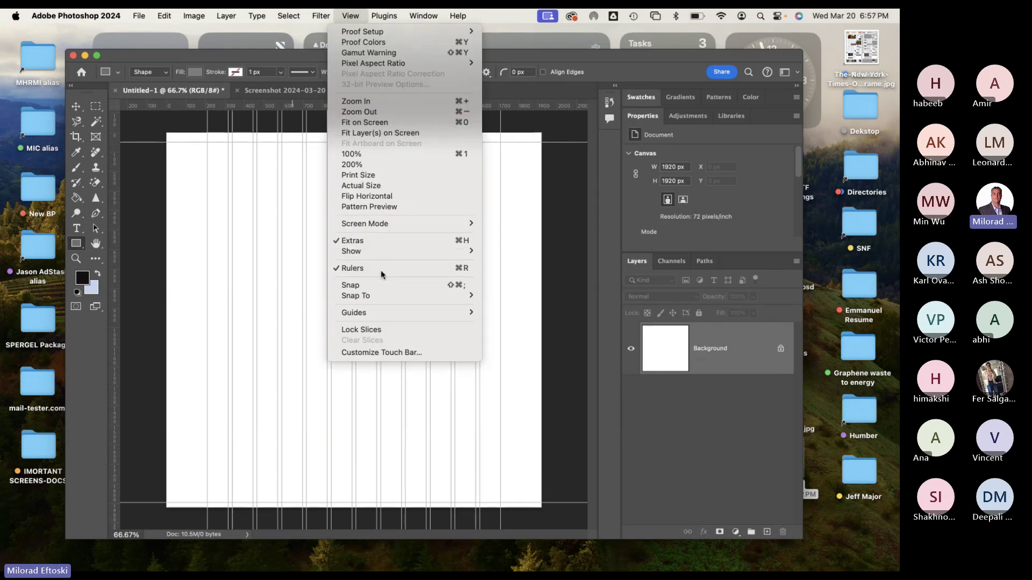
pyautogui.moveTo(376, 296)
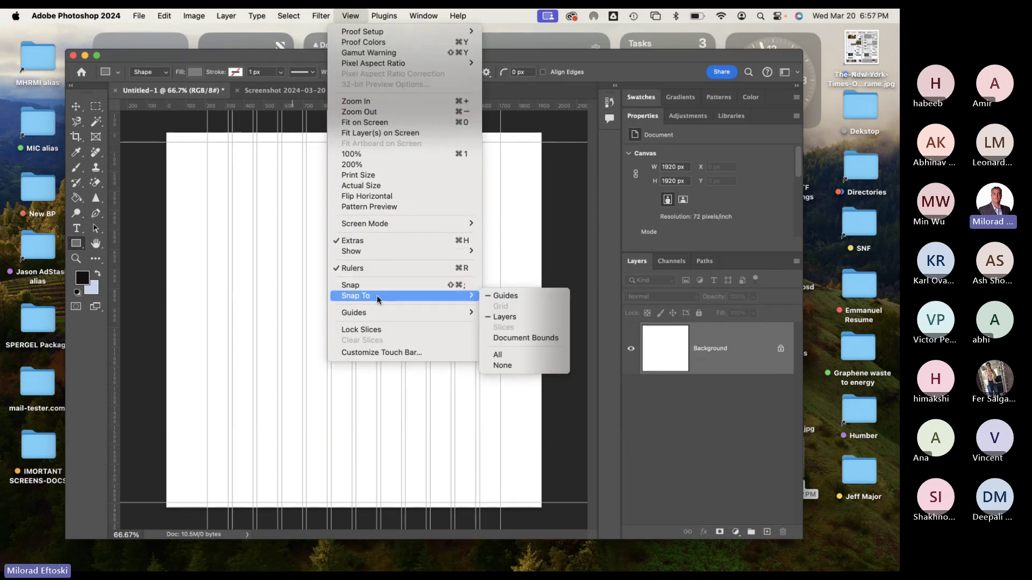
pyautogui.click(521, 295)
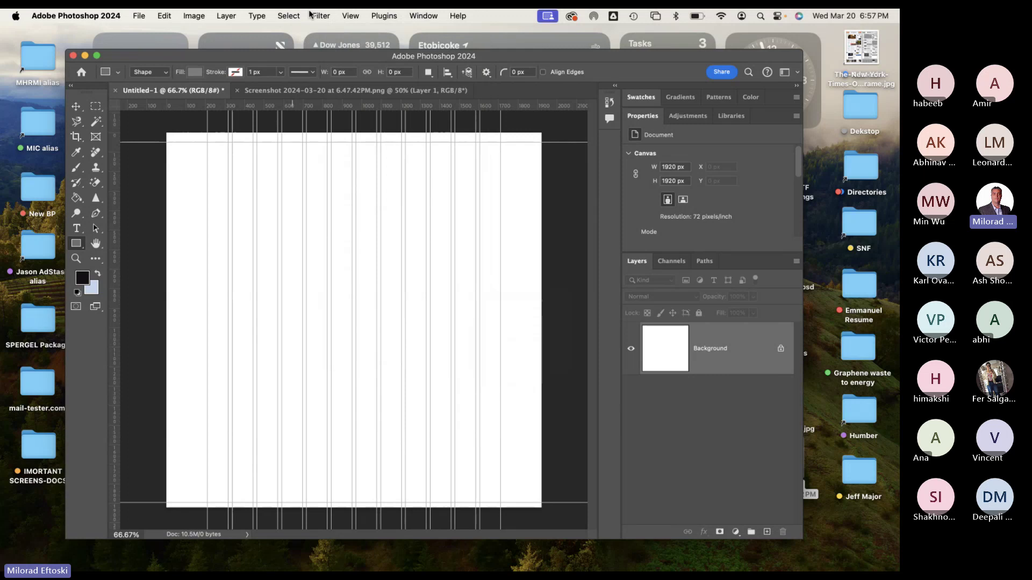
pyautogui.click(349, 14)
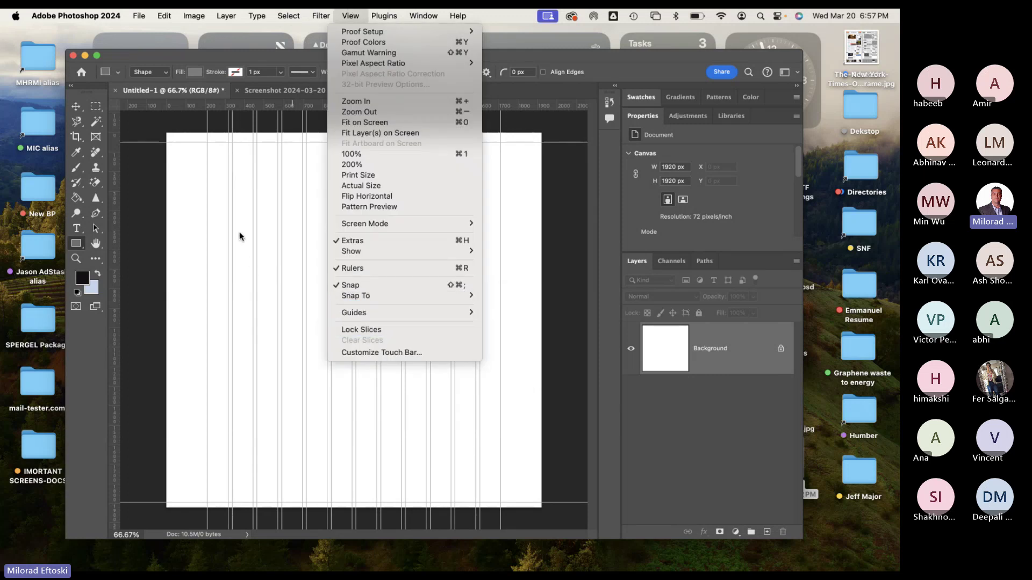
pyautogui.moveTo(398, 313)
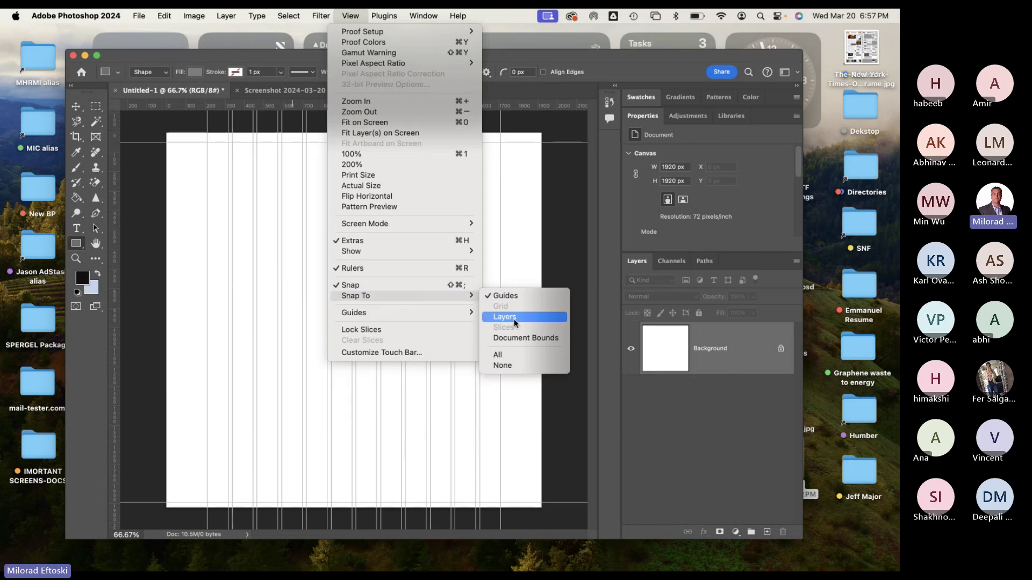
pyautogui.click(506, 318)
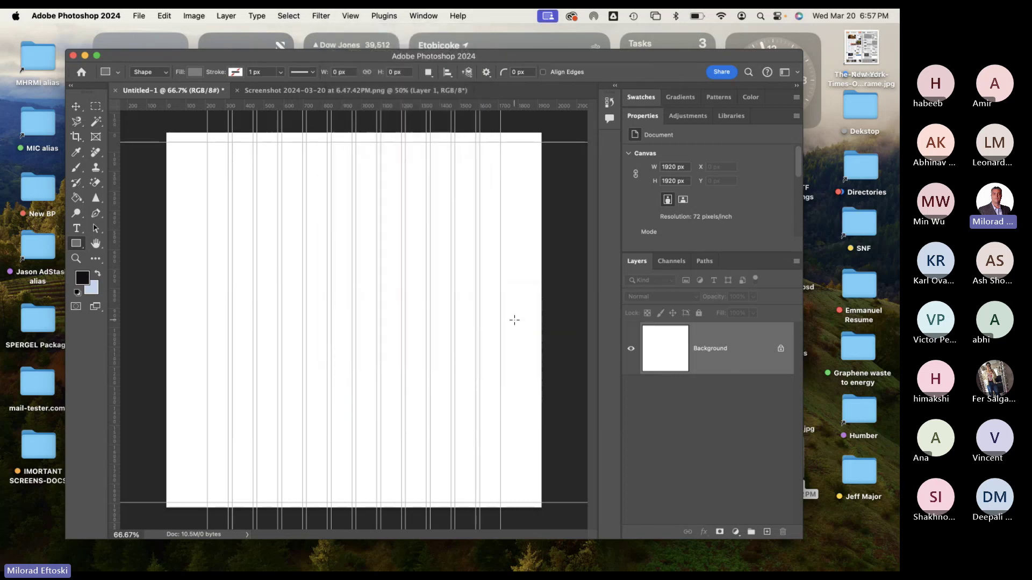
pyautogui.click(354, 15)
pyautogui.moveTo(367, 297)
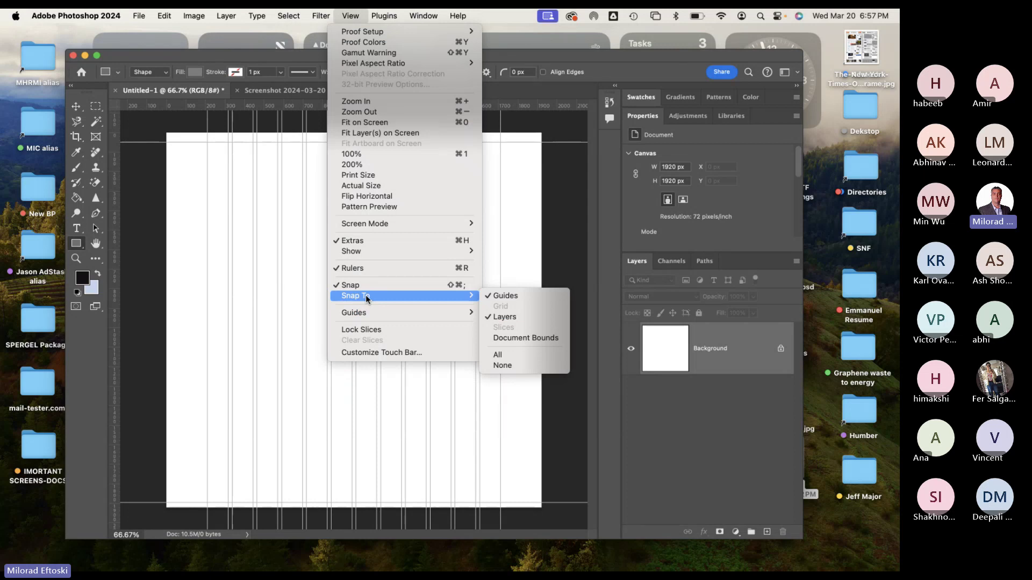
pyautogui.click(349, 16)
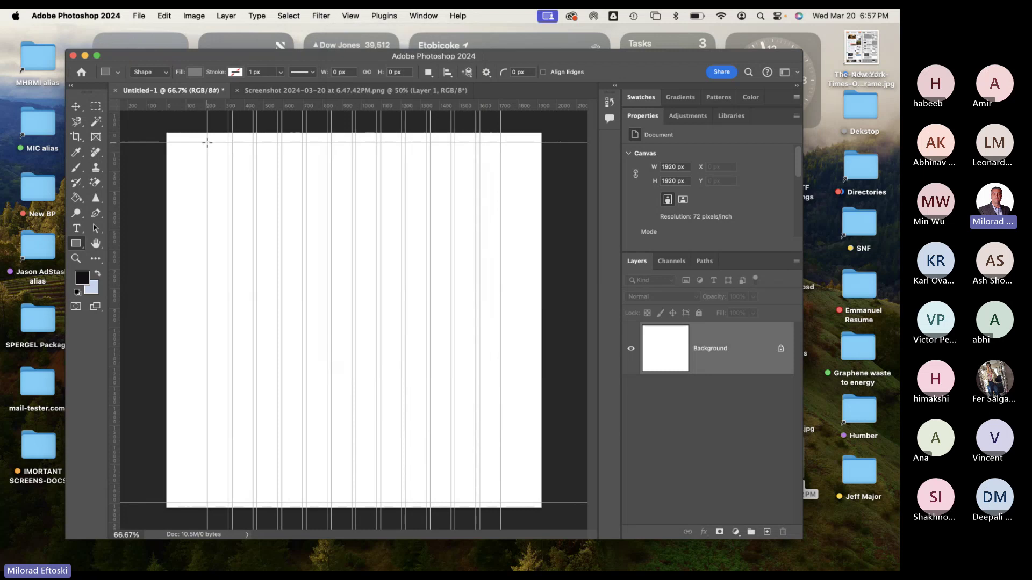
# Draw a 1500 px wide gray rectangle across all 12 columns from the top margin guide and set its height to 200 px.
pyautogui.moveTo(207, 143); pyautogui.dragTo(500, 179)
pyautogui.moveTo(500, 179); pyautogui.dragTo(500, 184)
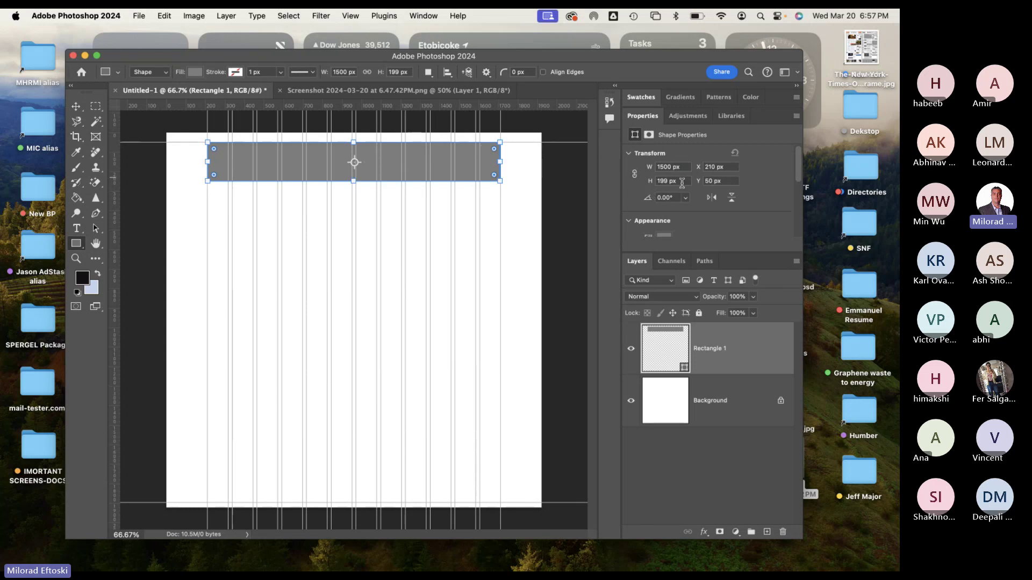
pyautogui.click(682, 182)
pyautogui.write('20')
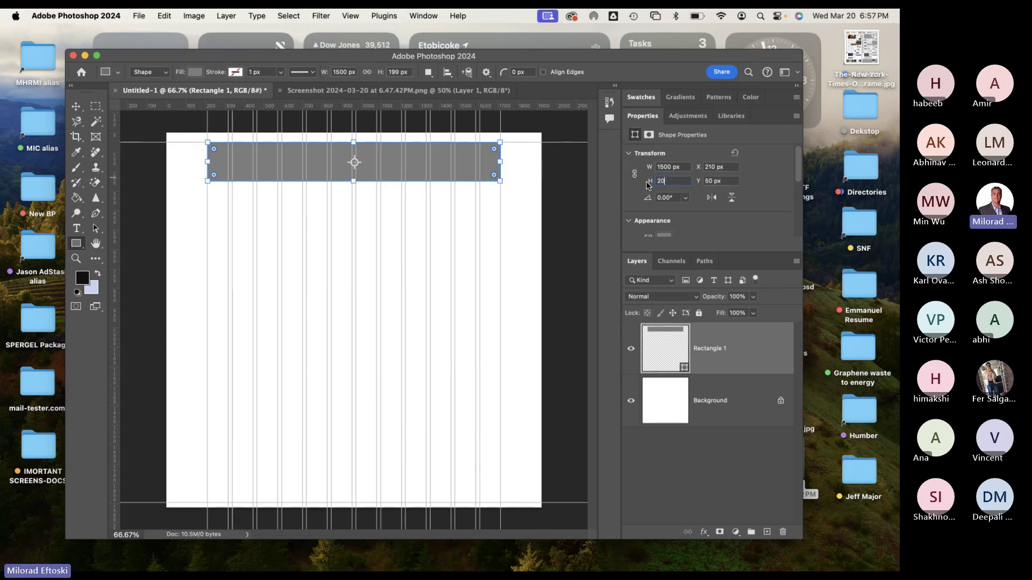
pyautogui.write('0')
pyautogui.press('Return')
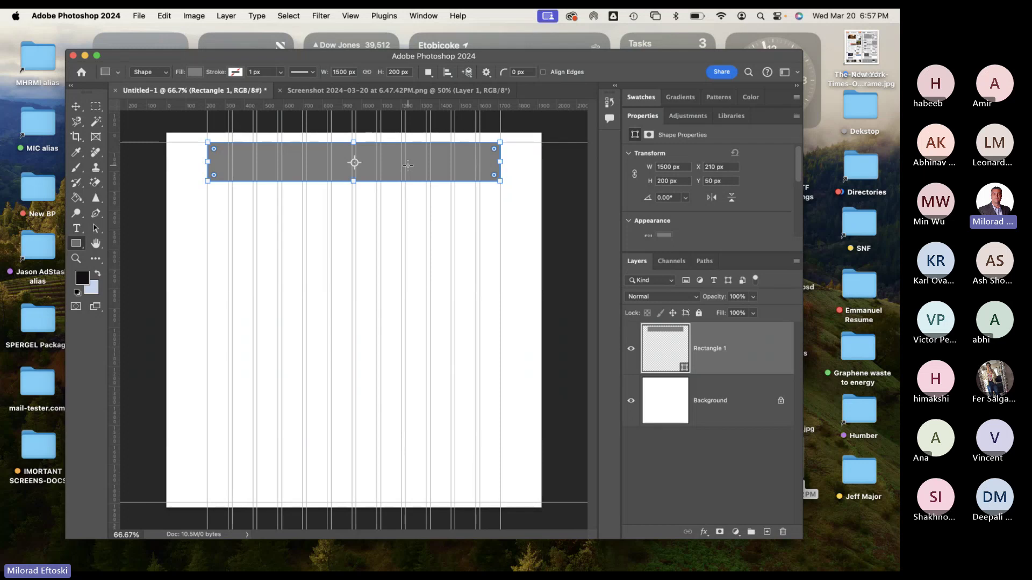
# Compare the header rectangle in Untitled-1 with the Amazon screenshot's header by alternating between the documents, ending on Untitled-1.
pyautogui.click(394, 91)
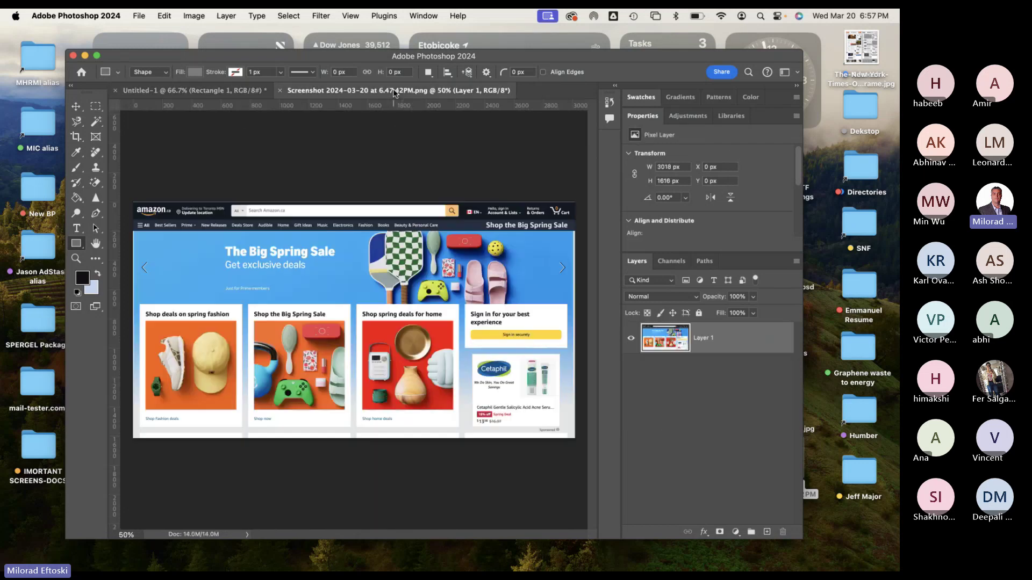
pyautogui.click(217, 91)
pyautogui.click(340, 92)
pyautogui.click(224, 91)
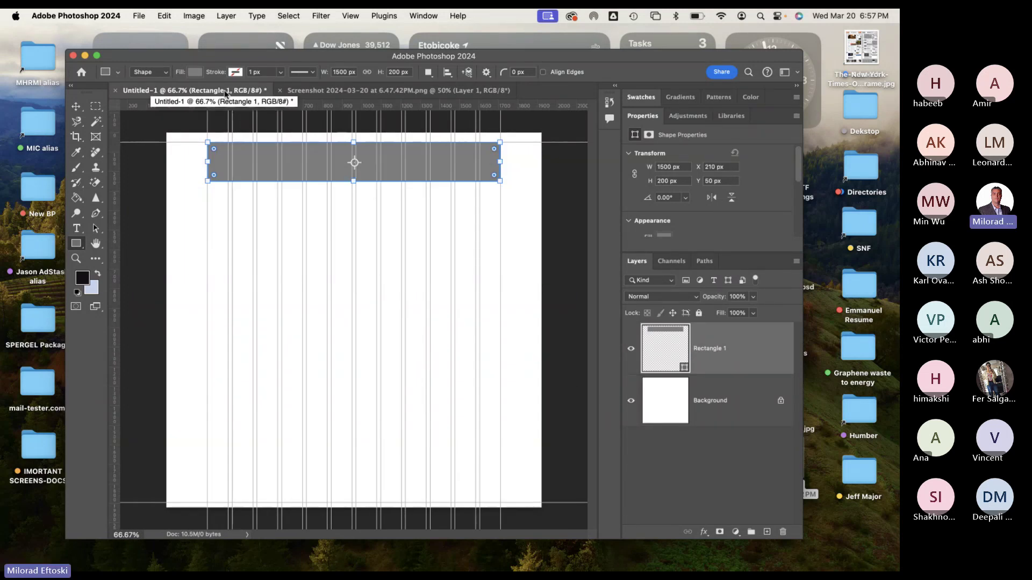
pyautogui.click(318, 91)
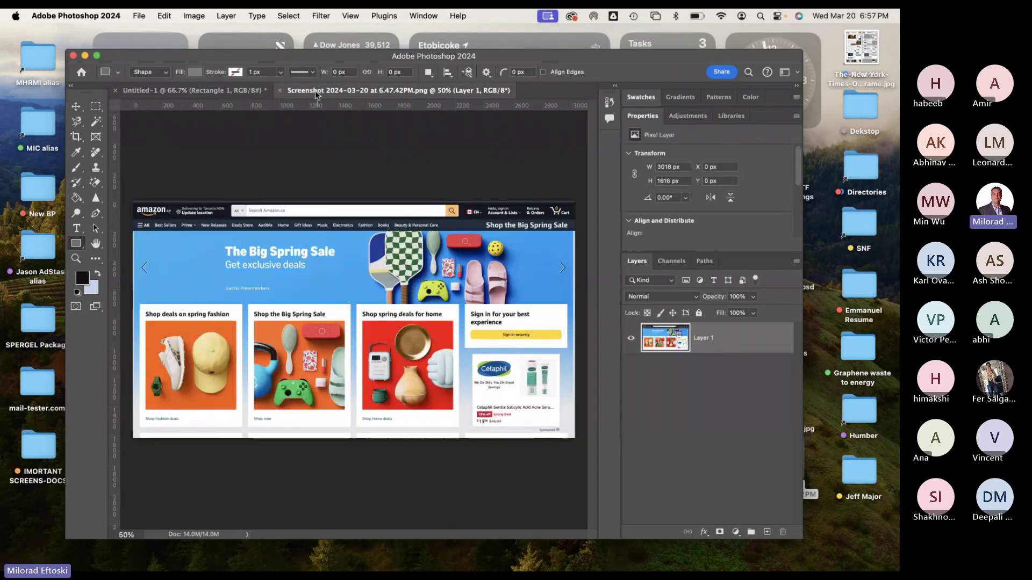
pyautogui.click(211, 92)
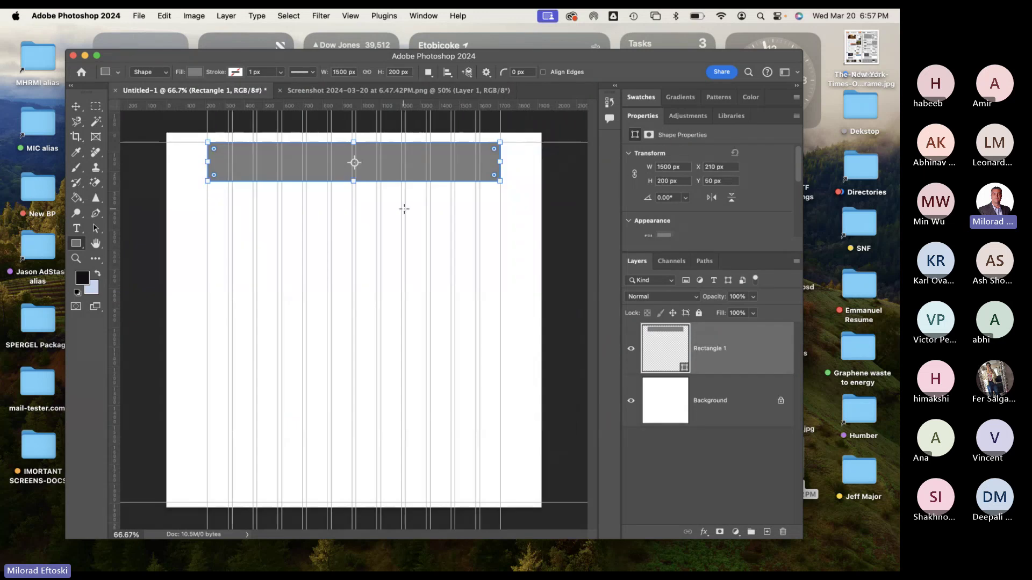
pyautogui.click(77, 109)
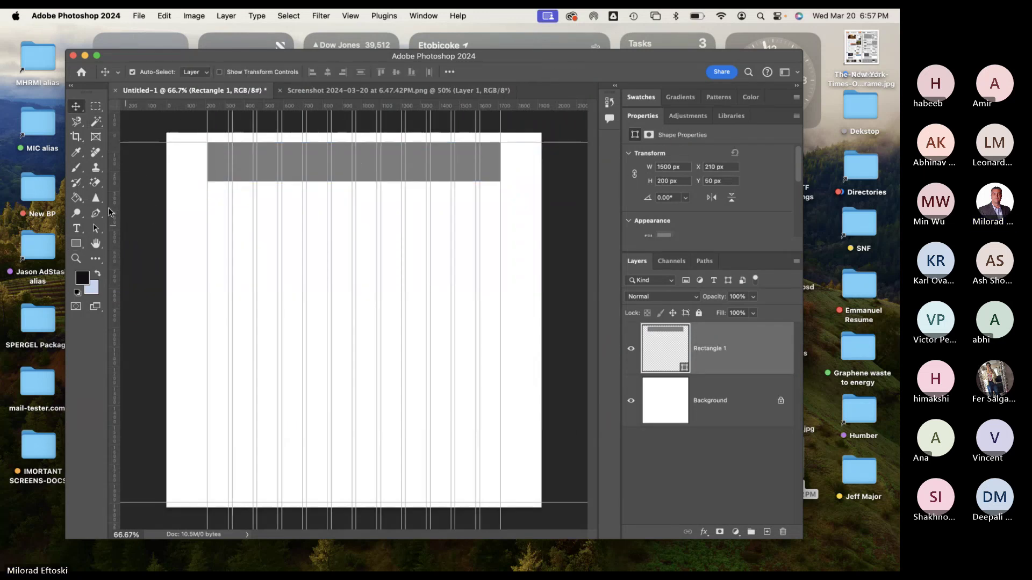
pyautogui.click(83, 246)
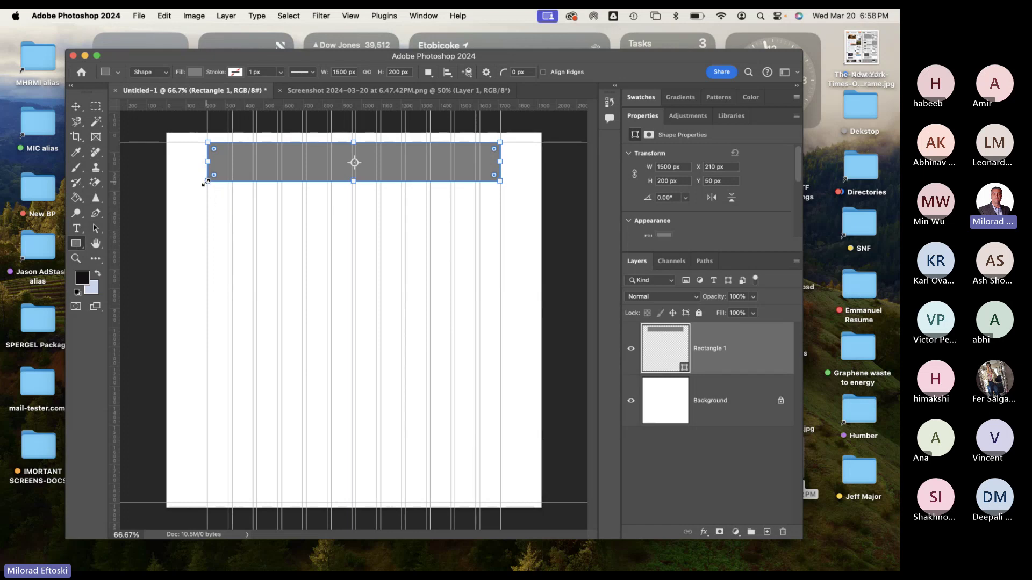
pyautogui.moveTo(207, 181); pyautogui.dragTo(244, 168)
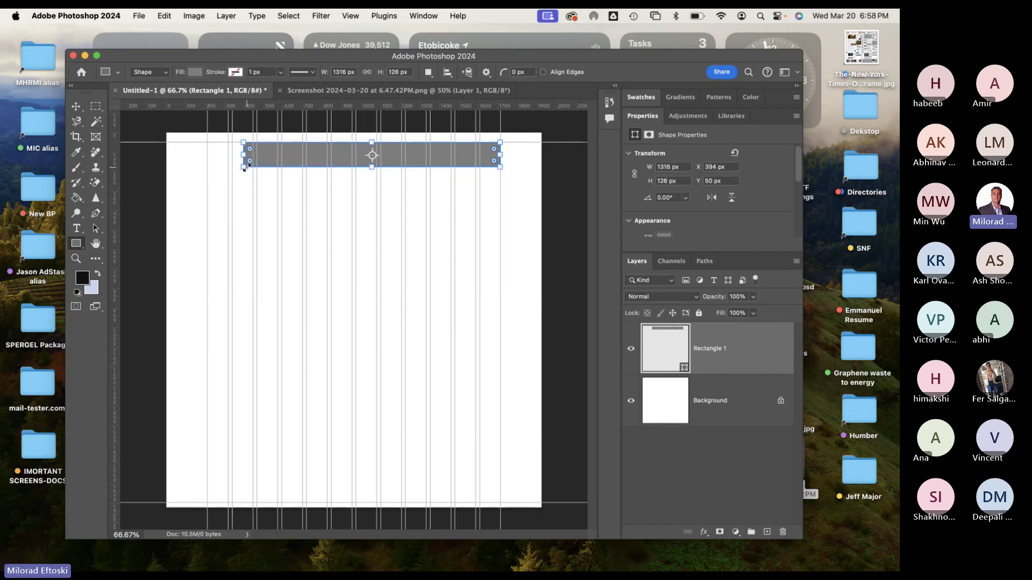
pyautogui.press('super+z')
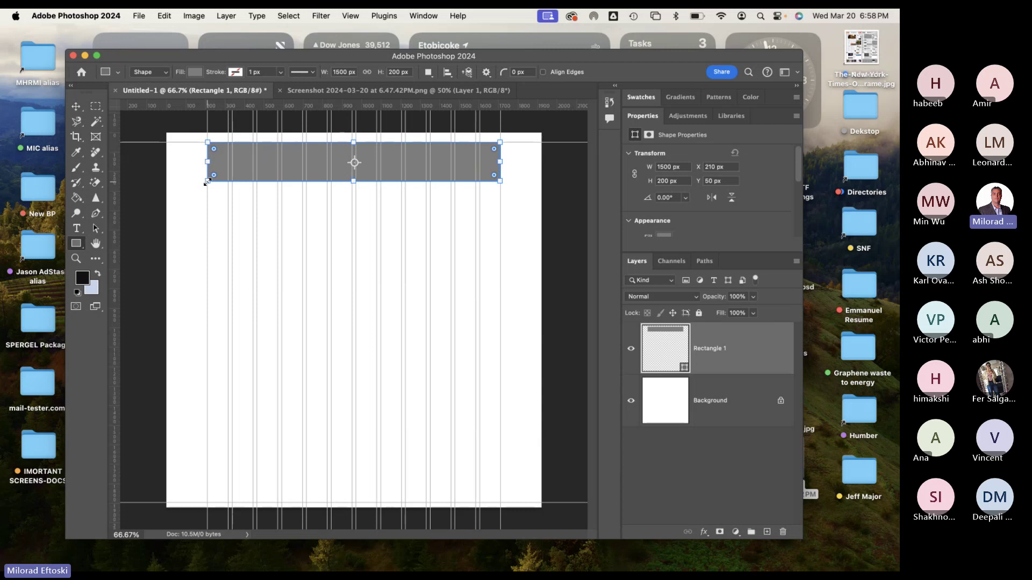
# Draw a 1500 px wide, about 72 px high rectangle below the header block and fill it with a light gray Grayscale swatch.
pyautogui.moveTo(208, 203); pyautogui.dragTo(499, 188)
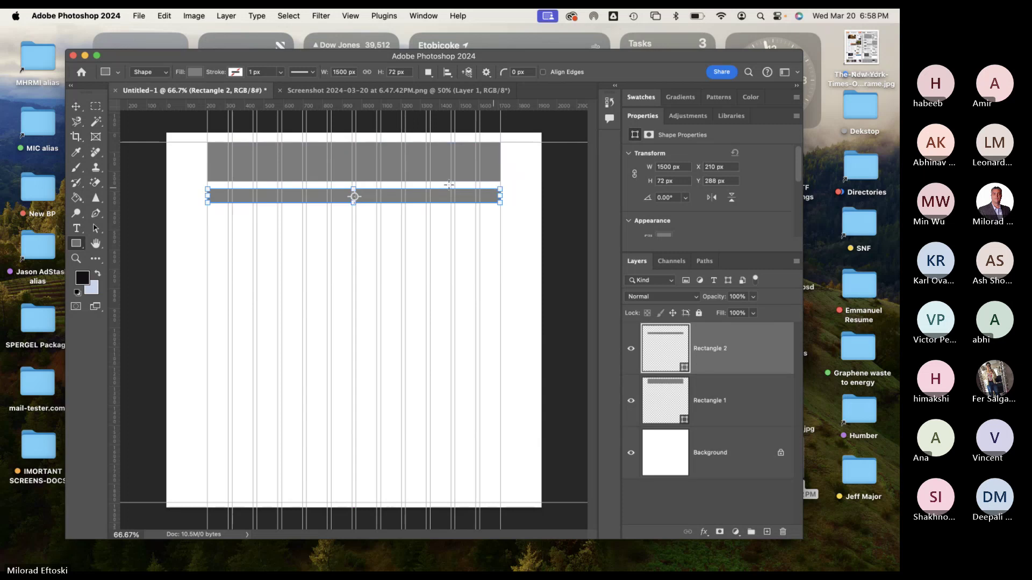
pyautogui.click(194, 72)
pyautogui.click(196, 201)
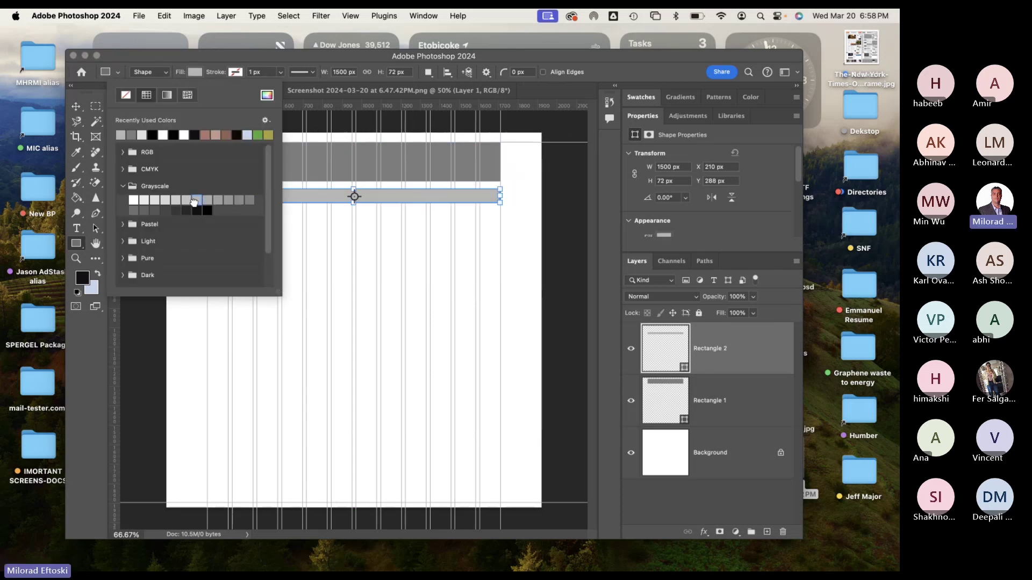
pyautogui.click(166, 200)
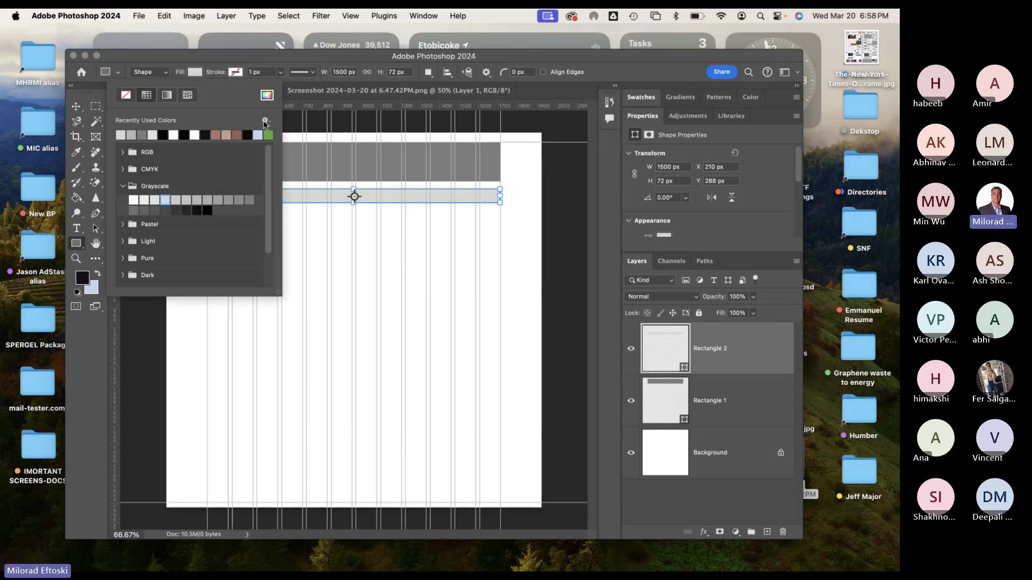
pyautogui.click(273, 59)
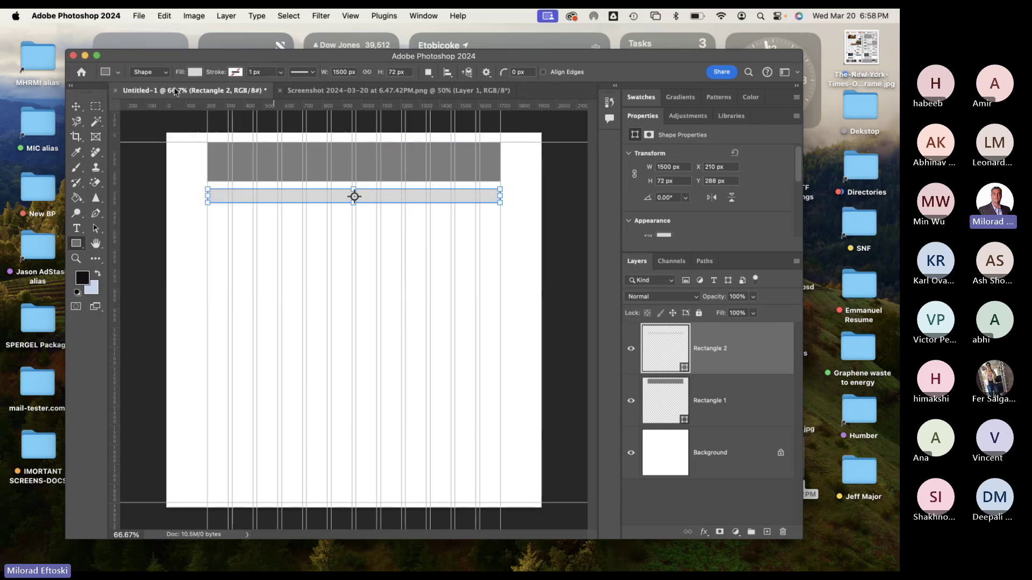
# Move the light gray bar up against the header block's lower edge and set its height to 80 px.
pyautogui.click(76, 106)
pyautogui.moveTo(269, 203); pyautogui.dragTo(272, 192)
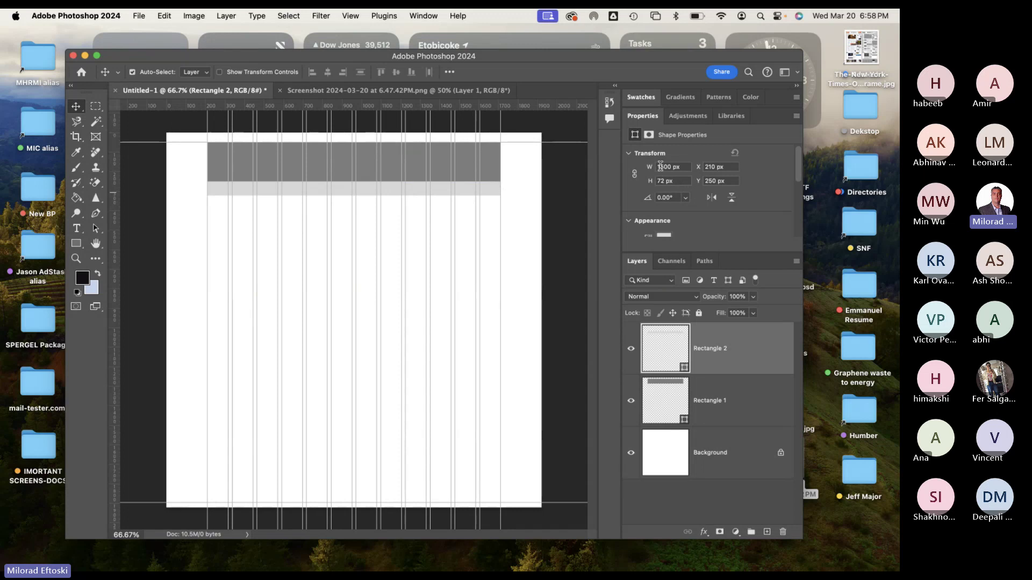
pyautogui.click(648, 181)
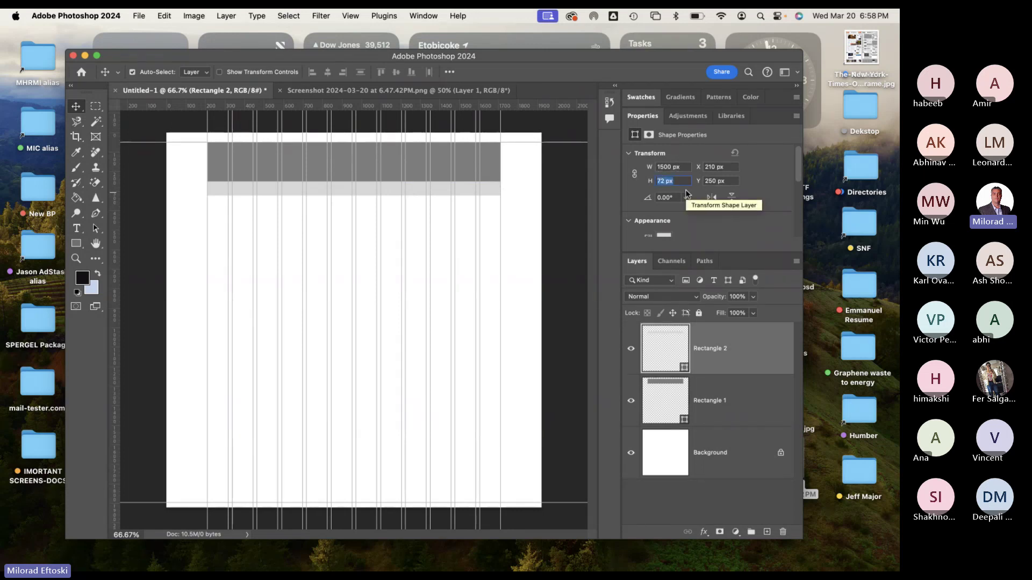
pyautogui.write('80')
pyautogui.press('Return')
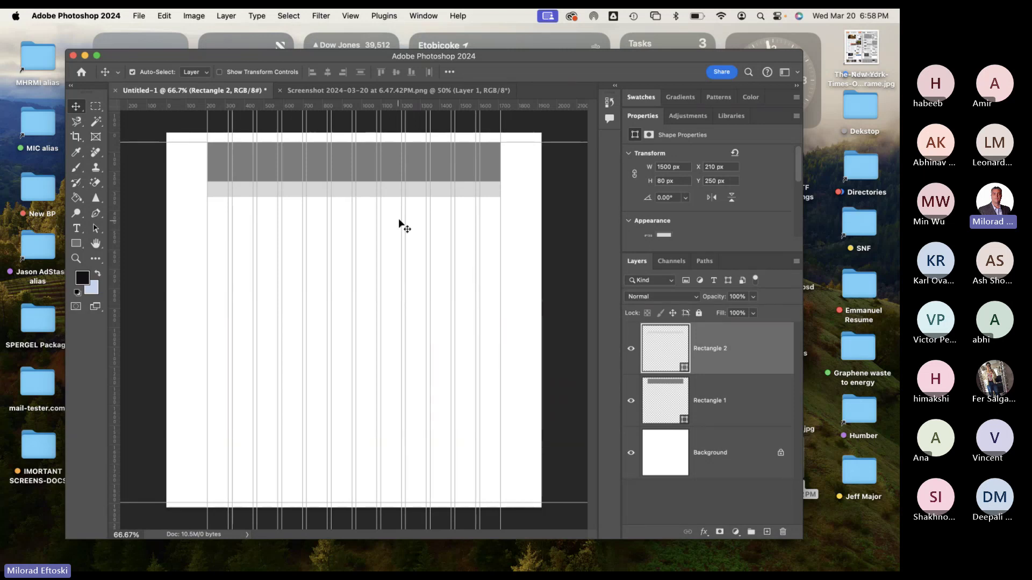
# Compare the header and navigation blocks with the Amazon screenshot's navigation bar and banner, ending on Untitled-1.
pyautogui.click(357, 92)
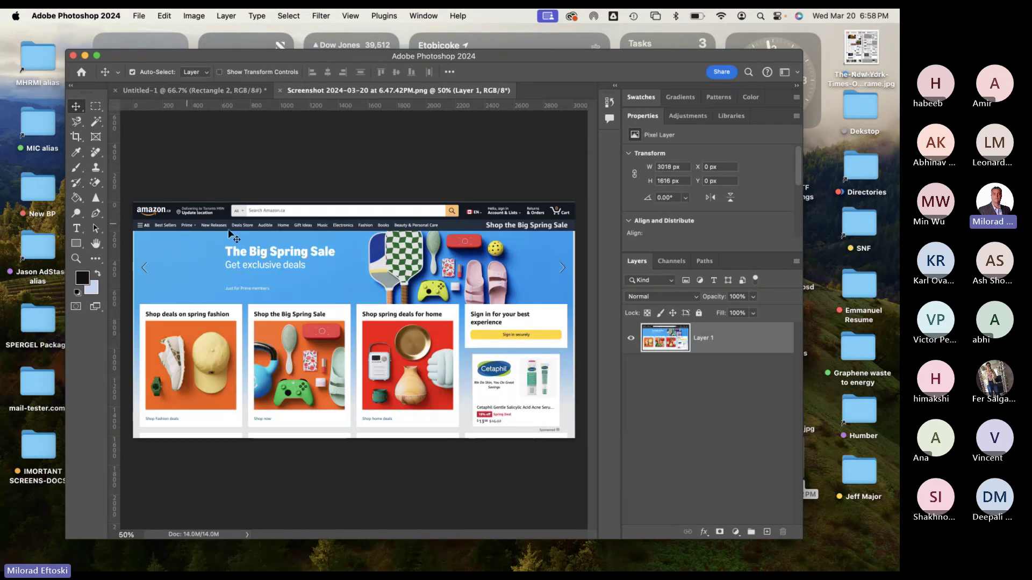
pyautogui.click(228, 90)
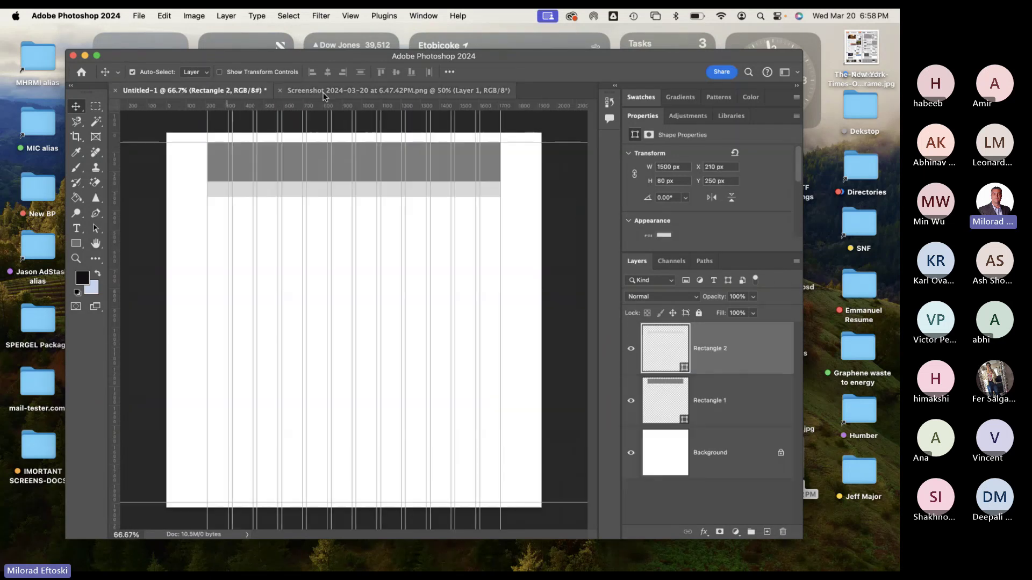
pyautogui.click(325, 92)
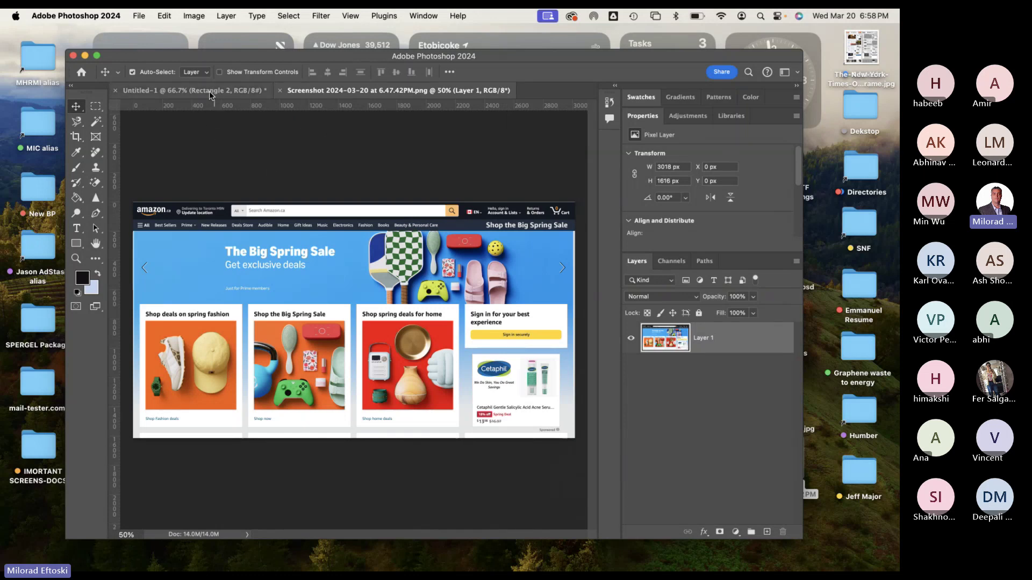
pyautogui.click(209, 91)
pyautogui.click(327, 91)
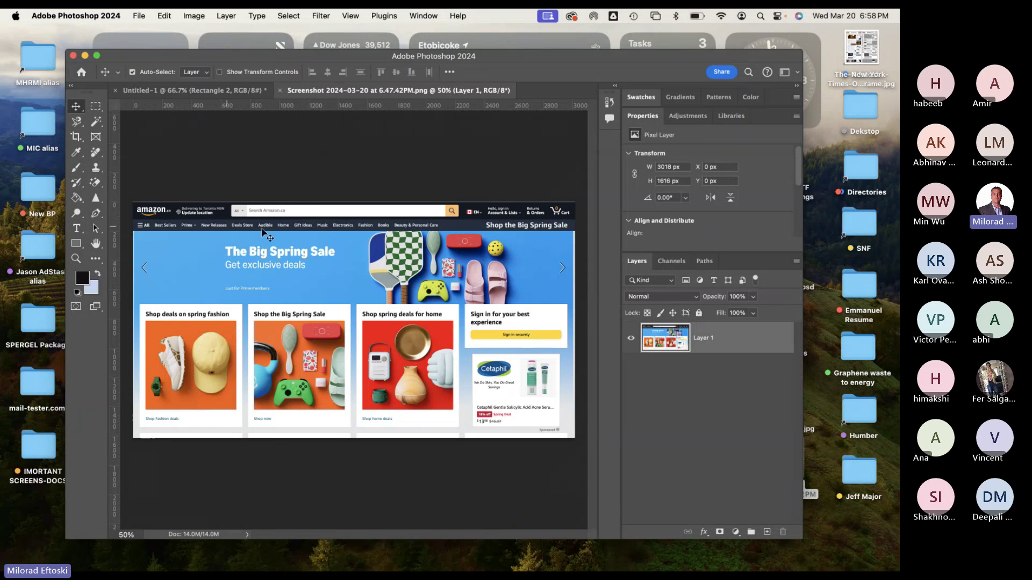
pyautogui.click(216, 91)
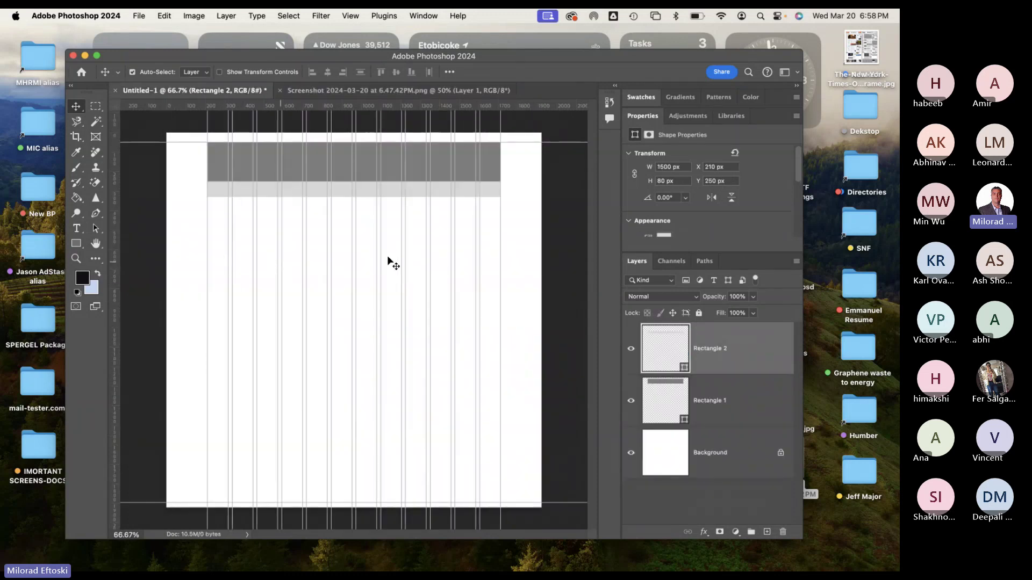
# With no layer selected, draw a 1500 px wide banner rectangle directly below the light gray bar and set its height to 500 px.
pyautogui.click(76, 243)
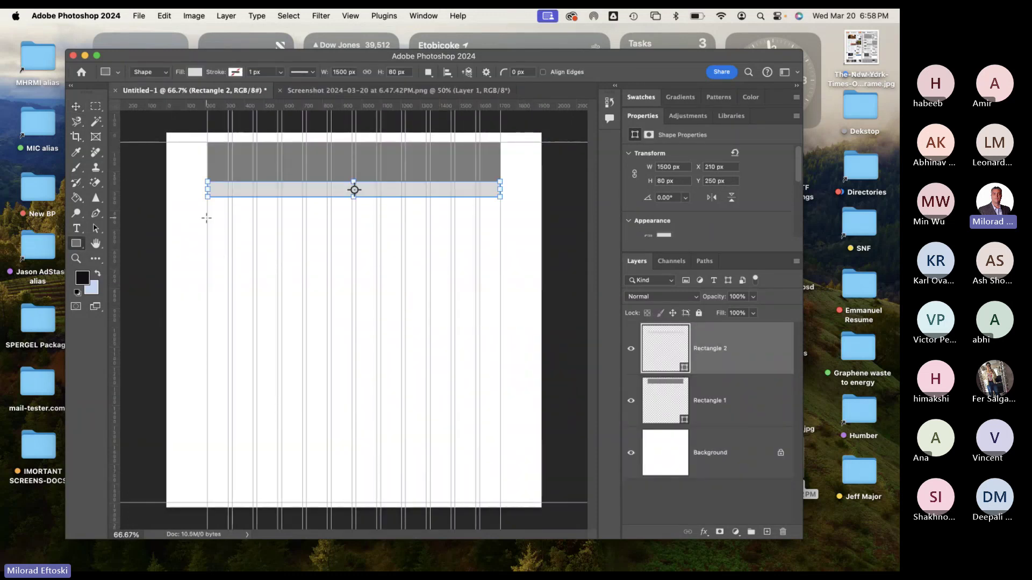
pyautogui.click(76, 106)
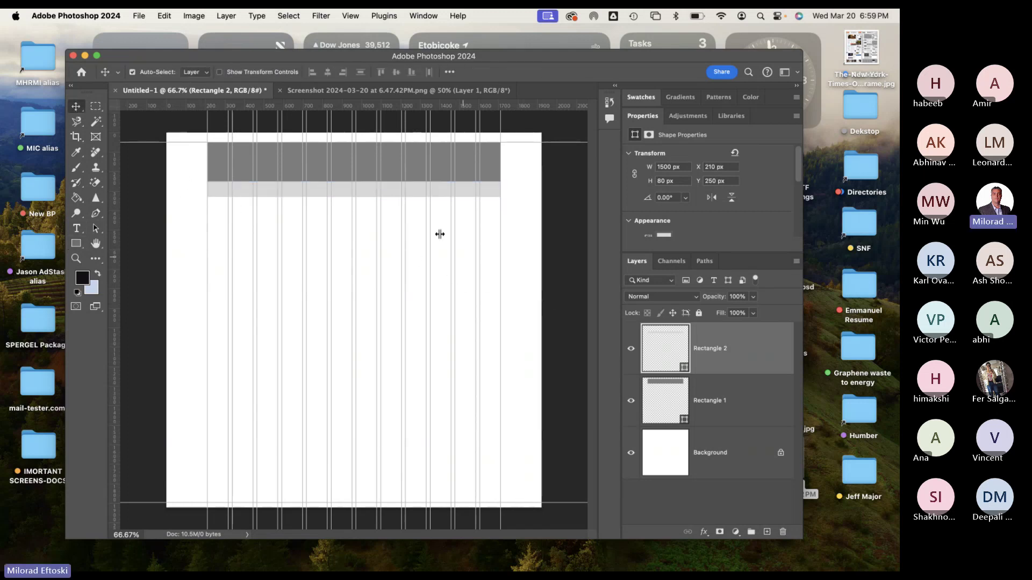
pyautogui.click(76, 243)
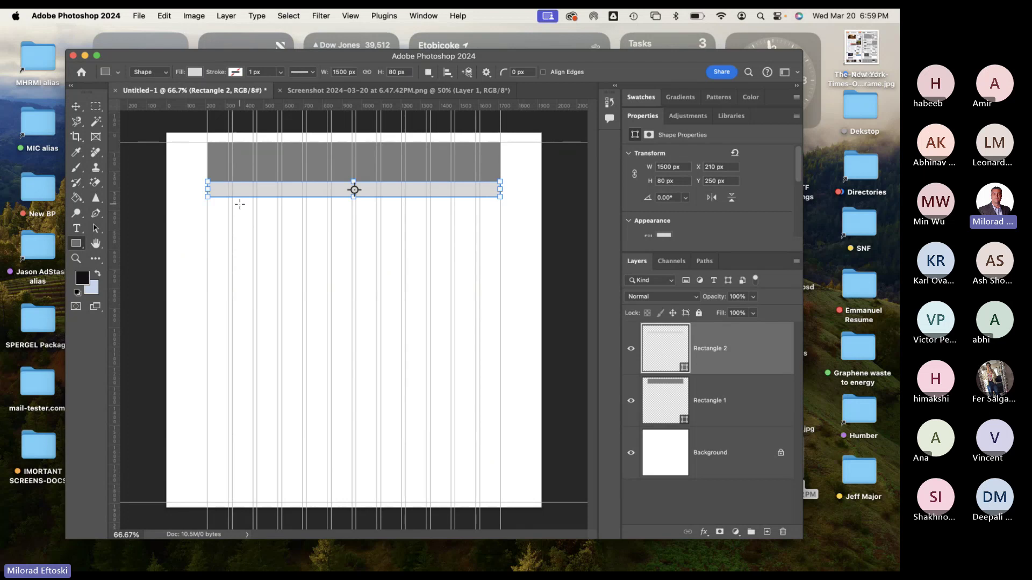
pyautogui.click(705, 502)
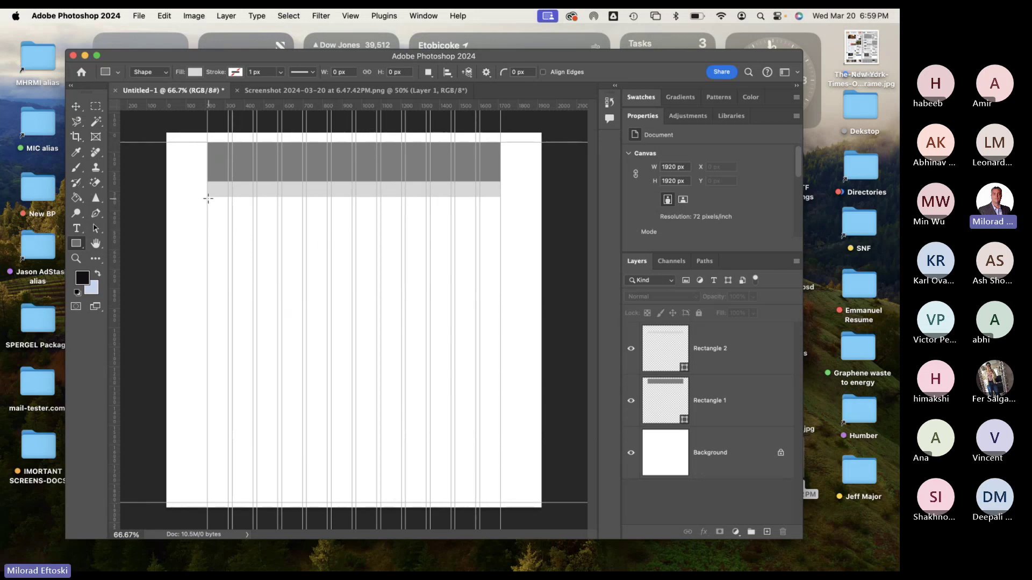
pyautogui.moveTo(207, 197); pyautogui.dragTo(500, 288)
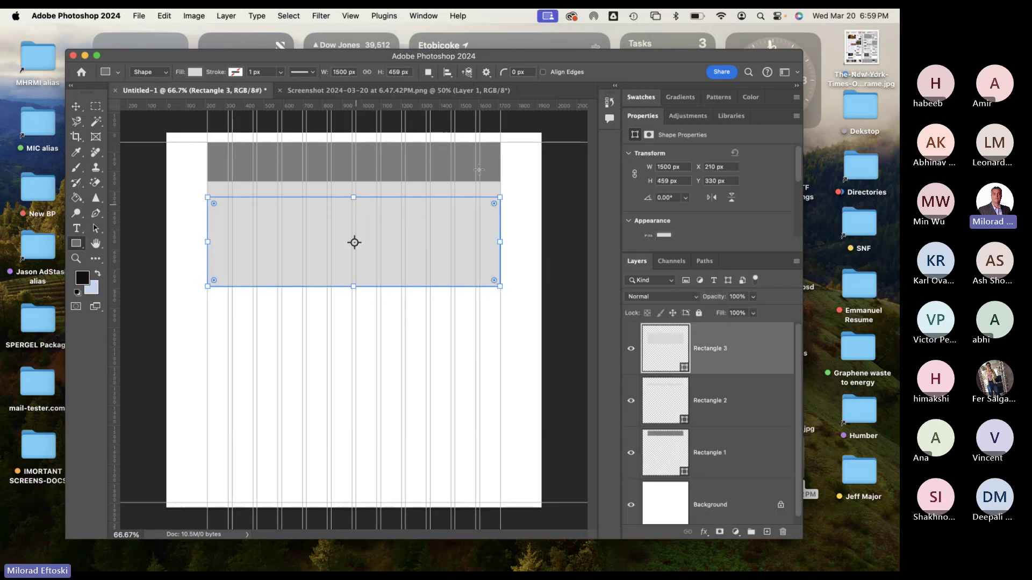
pyautogui.click(684, 182)
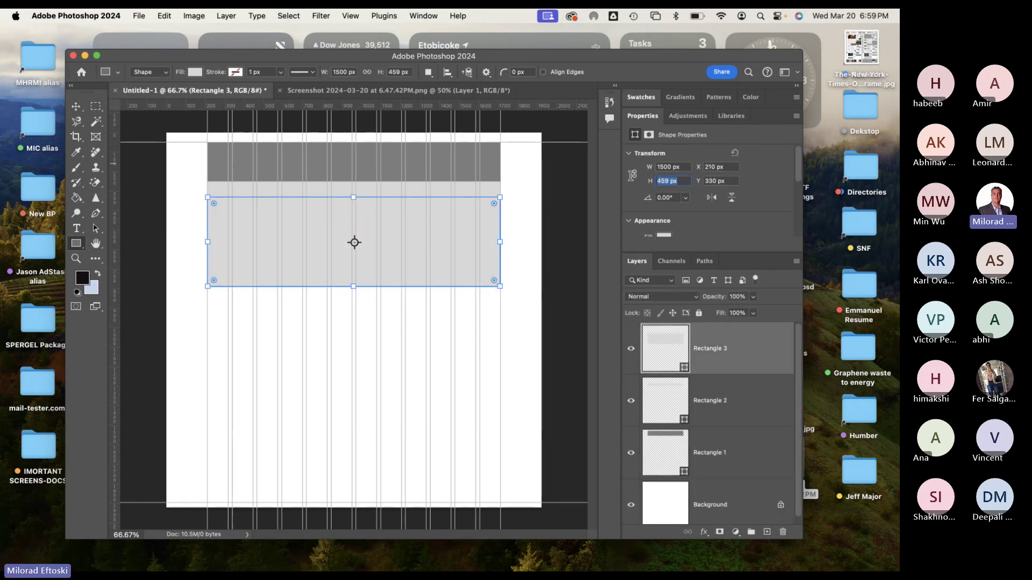
pyautogui.write('5')
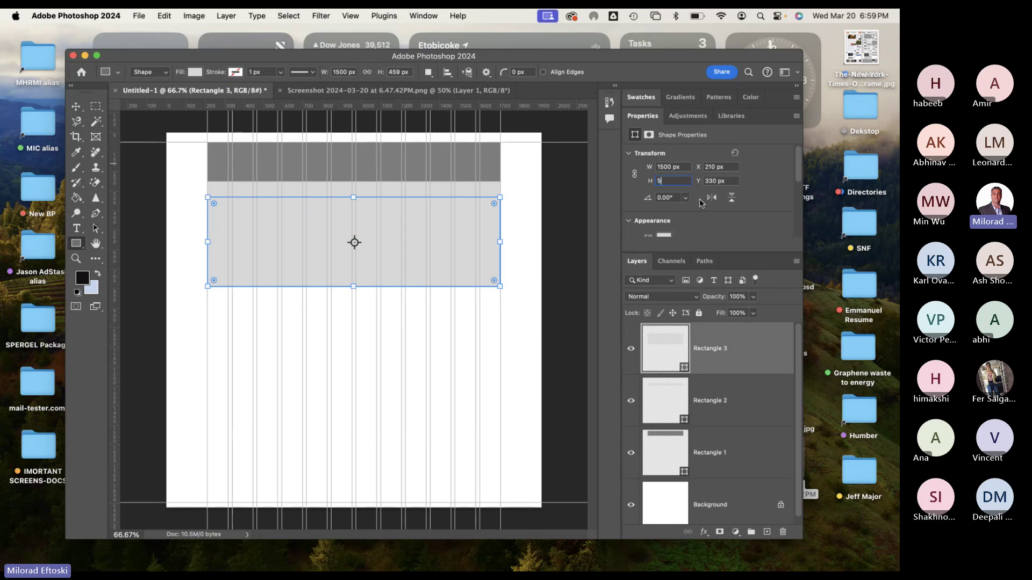
pyautogui.write('00')
pyautogui.press('Return')
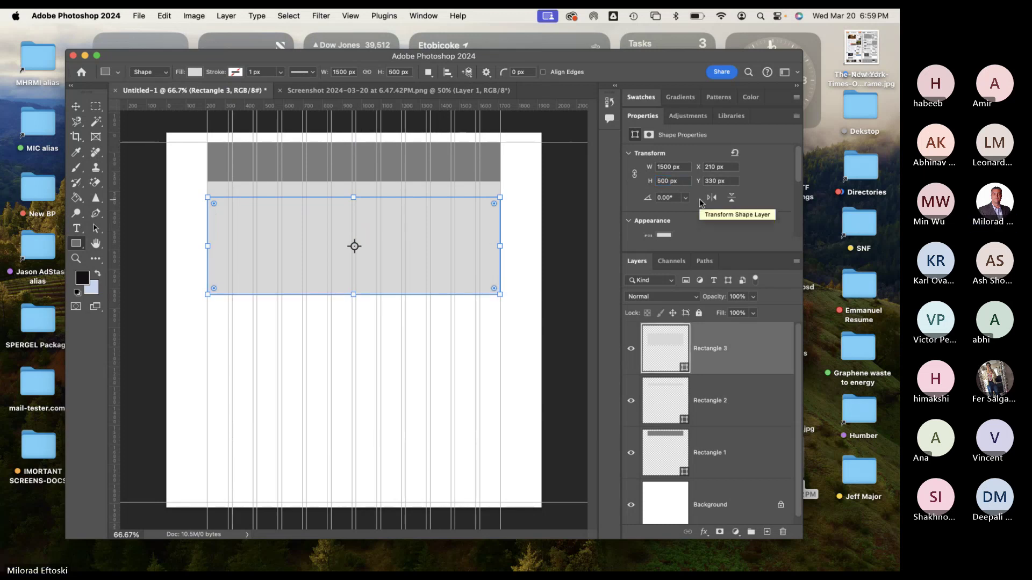
# Fill the banner rectangle with a mid-light gray Grayscale swatch, darker than the navigation bar, and switch to the Move tool.
pyautogui.click(195, 73)
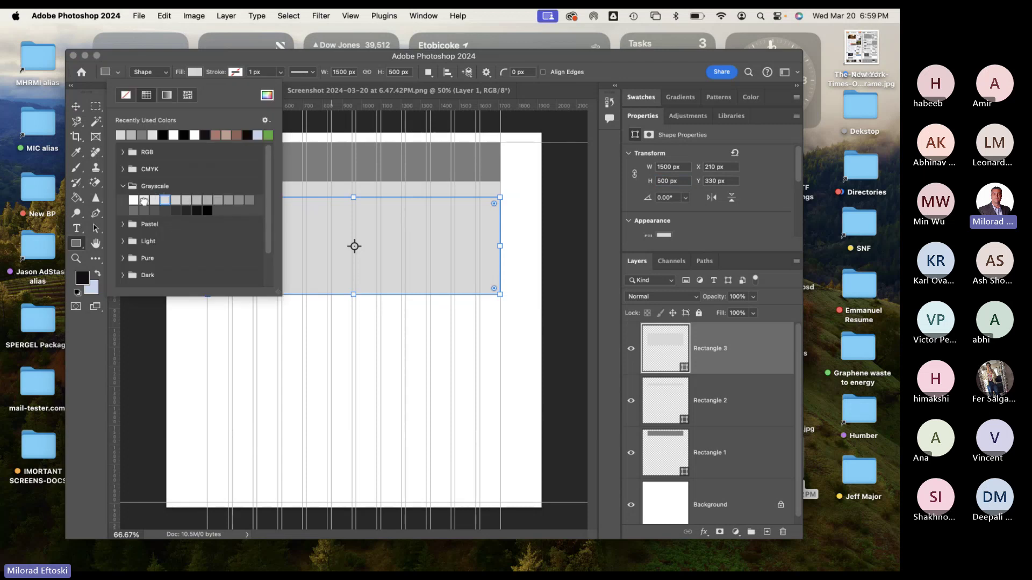
pyautogui.click(145, 200)
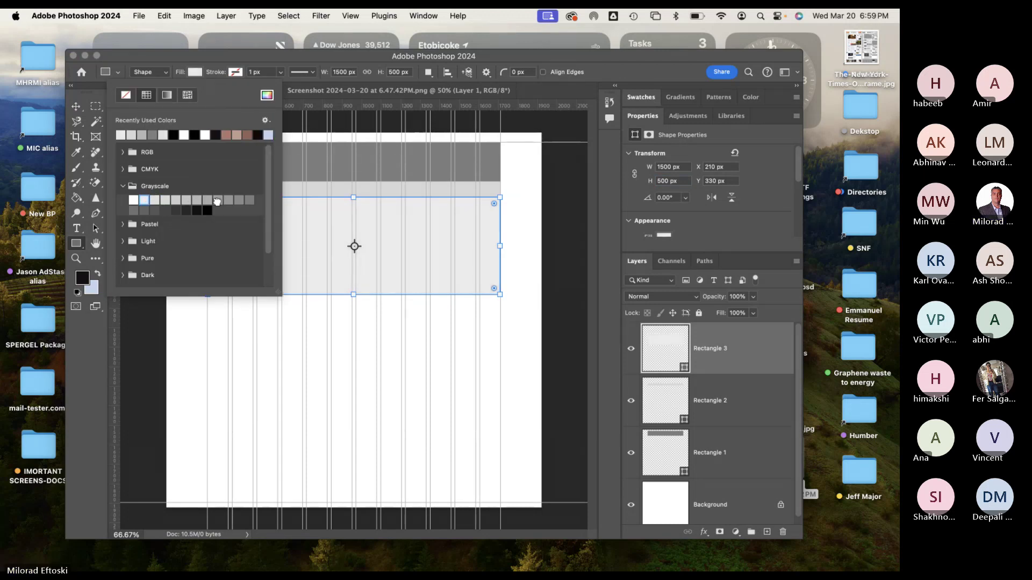
pyautogui.click(217, 200)
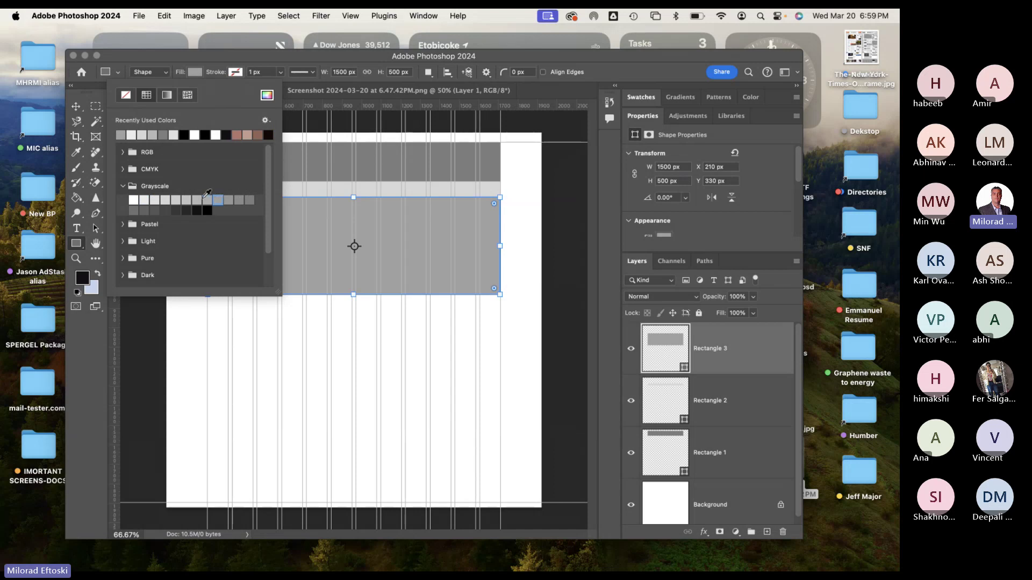
pyautogui.click(189, 57)
pyautogui.click(75, 106)
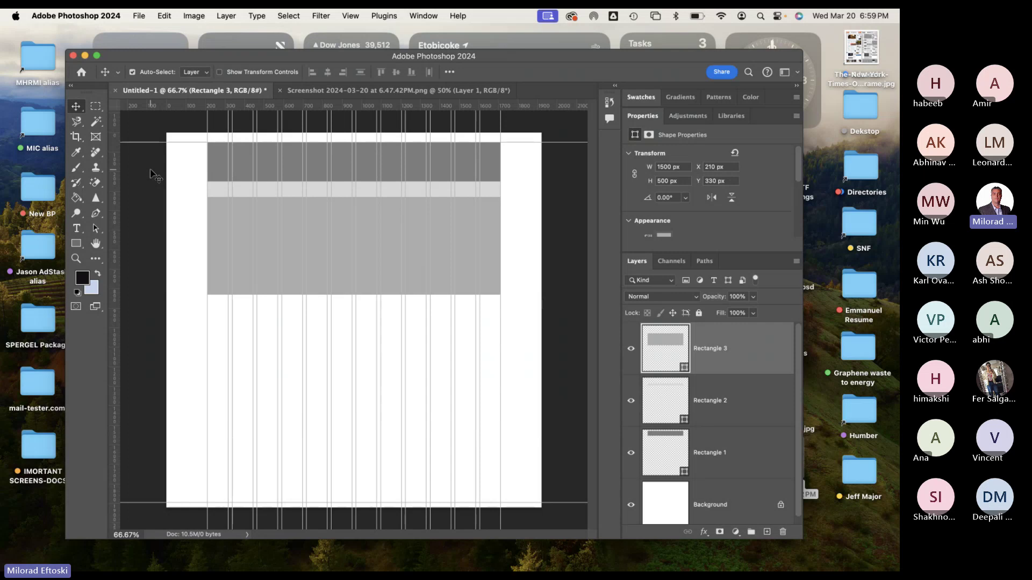
# Check the Amazon screenshot's layout, return to Untitled-1, collapse the Properties panel and deselect all layers.
pyautogui.click(319, 91)
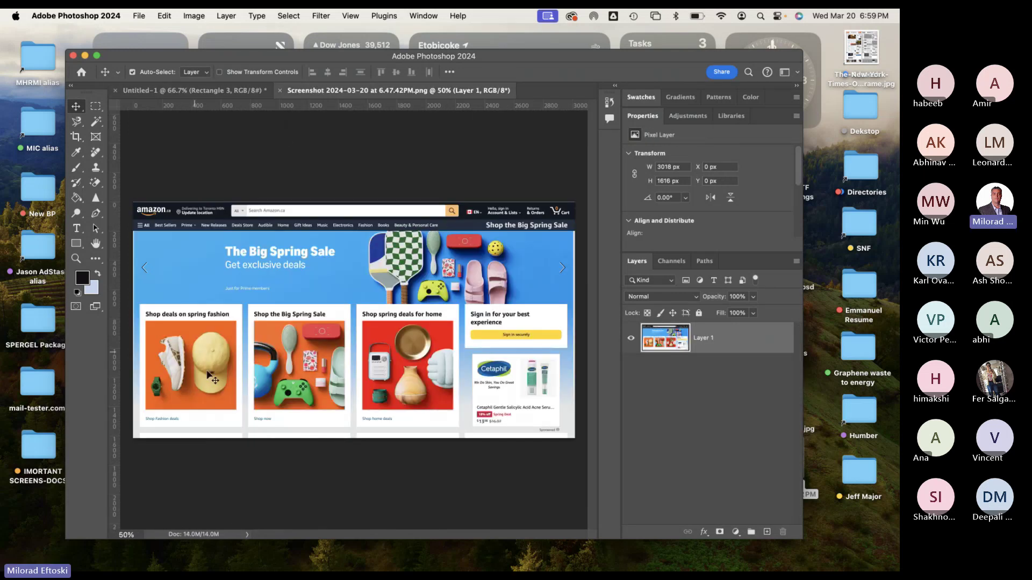
pyautogui.click(248, 92)
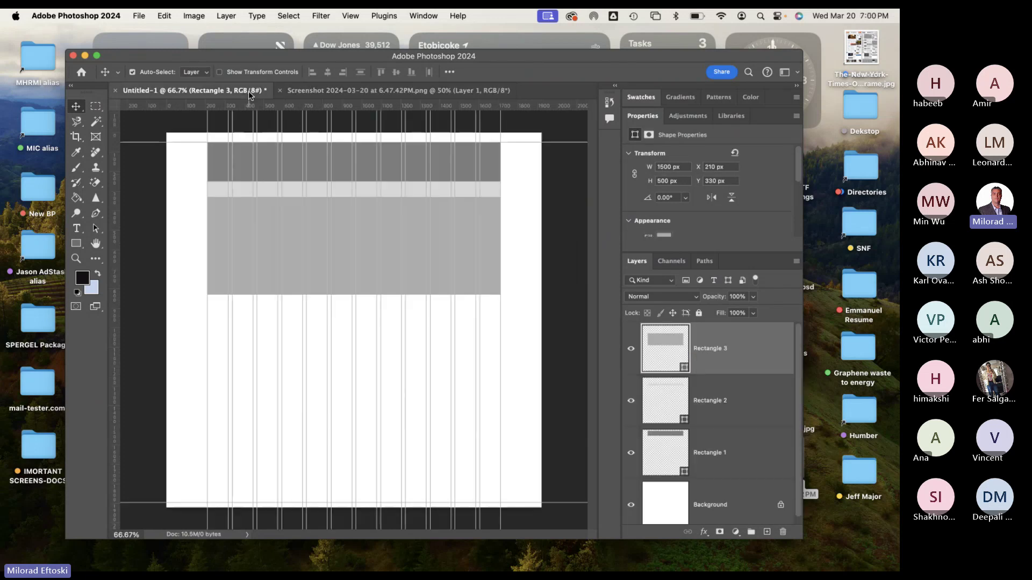
pyautogui.click(76, 245)
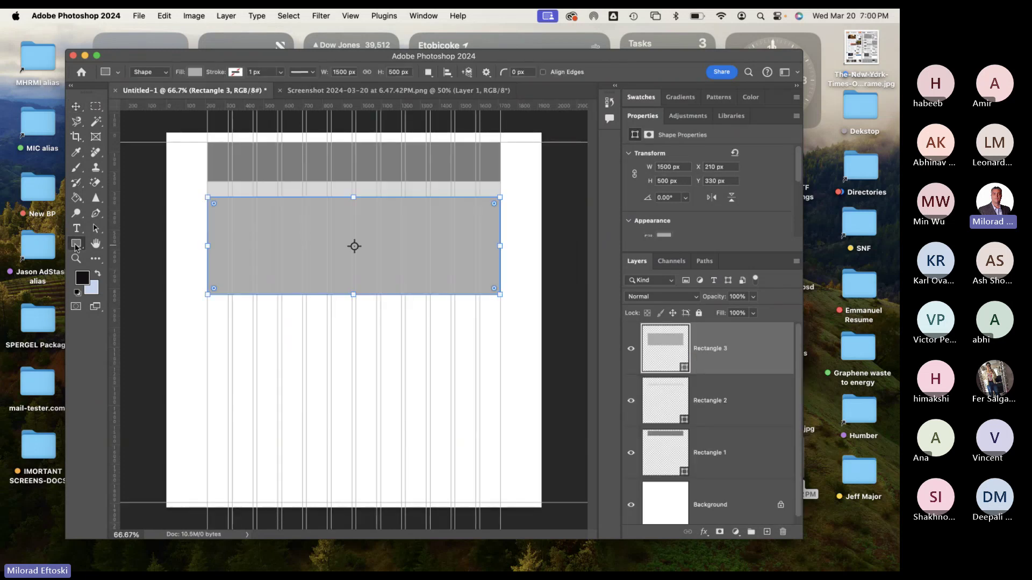
pyautogui.scroll(-1, 725, 420)
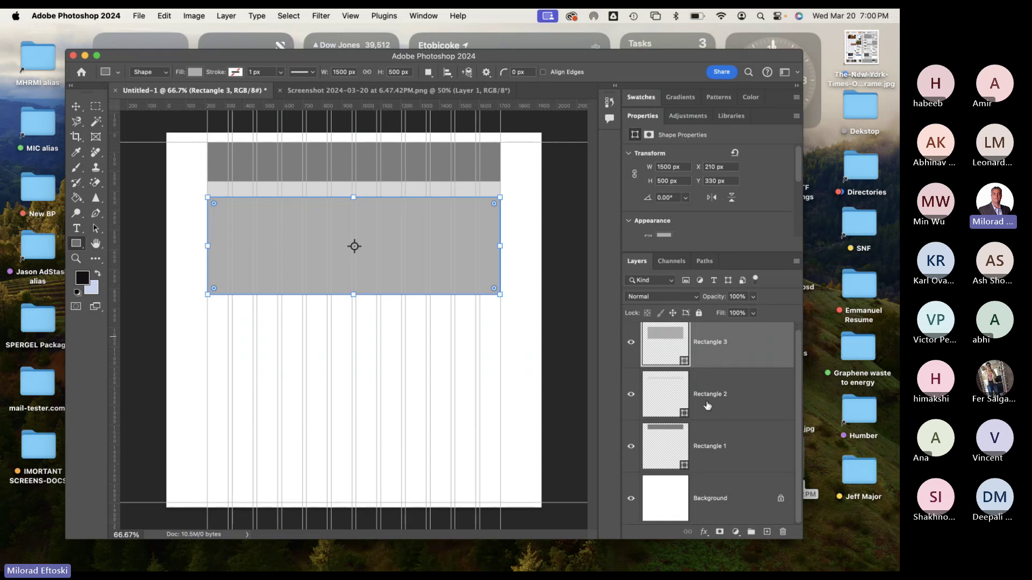
pyautogui.doubleClick(643, 115)
pyautogui.click(706, 455)
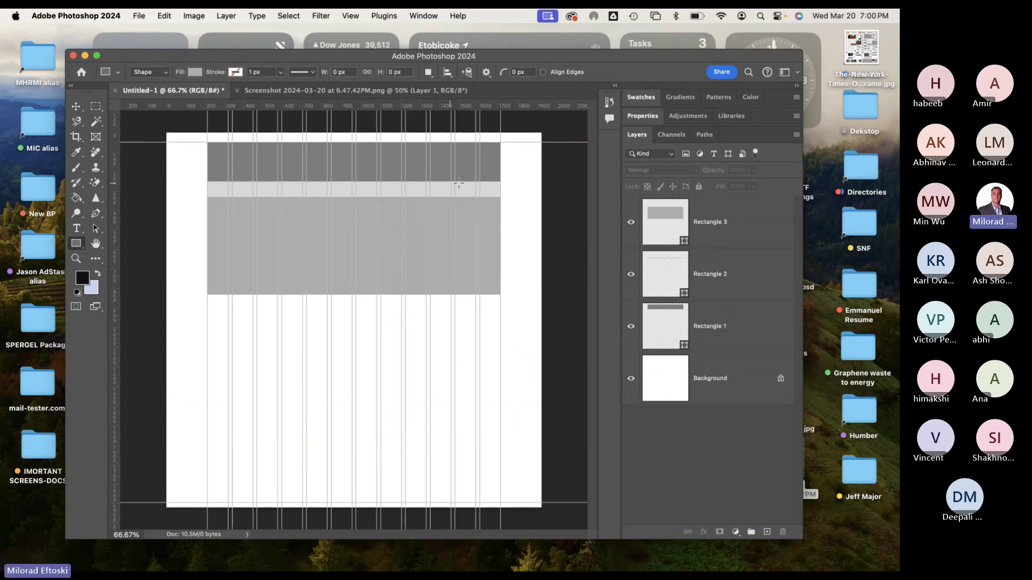
# Group the Rectangle 2 and Rectangle 3 layers and name the group Header.
pyautogui.click(750, 278)
pyautogui.keyDown('shift'); pyautogui.click(753, 241); pyautogui.keyUp('shift')
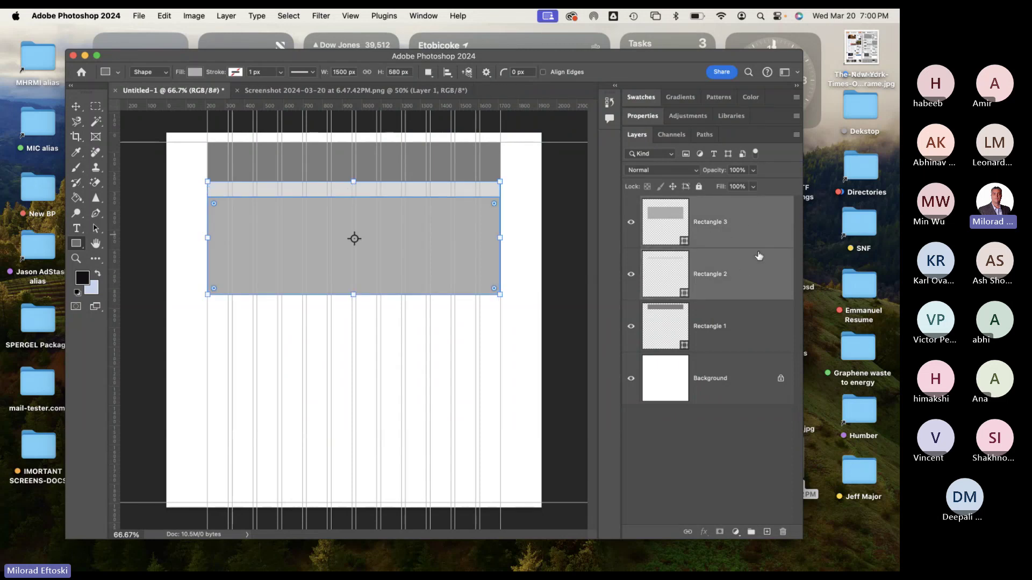
pyautogui.press('super+g')
pyautogui.doubleClick(670, 203)
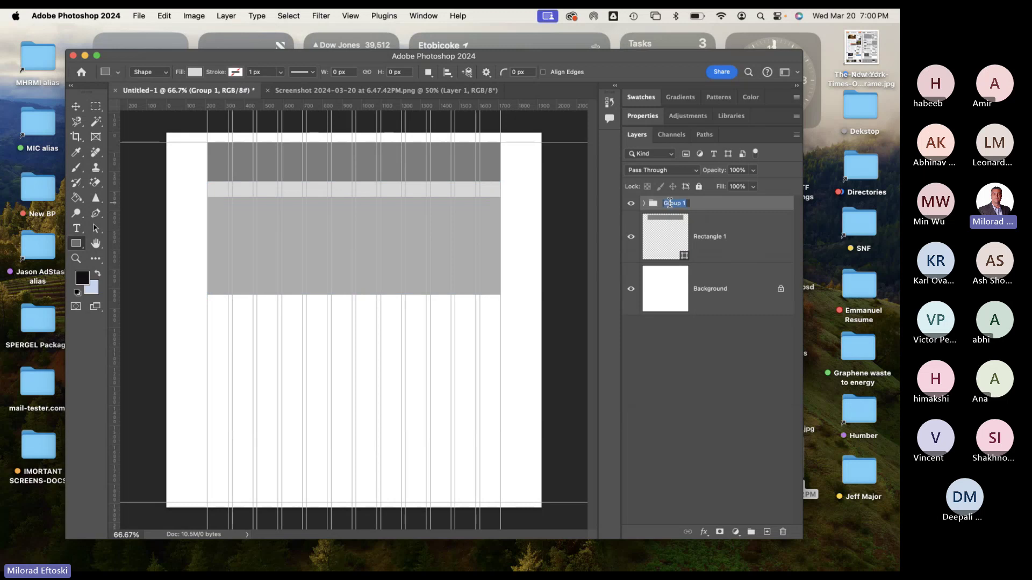
pyautogui.write('Header')
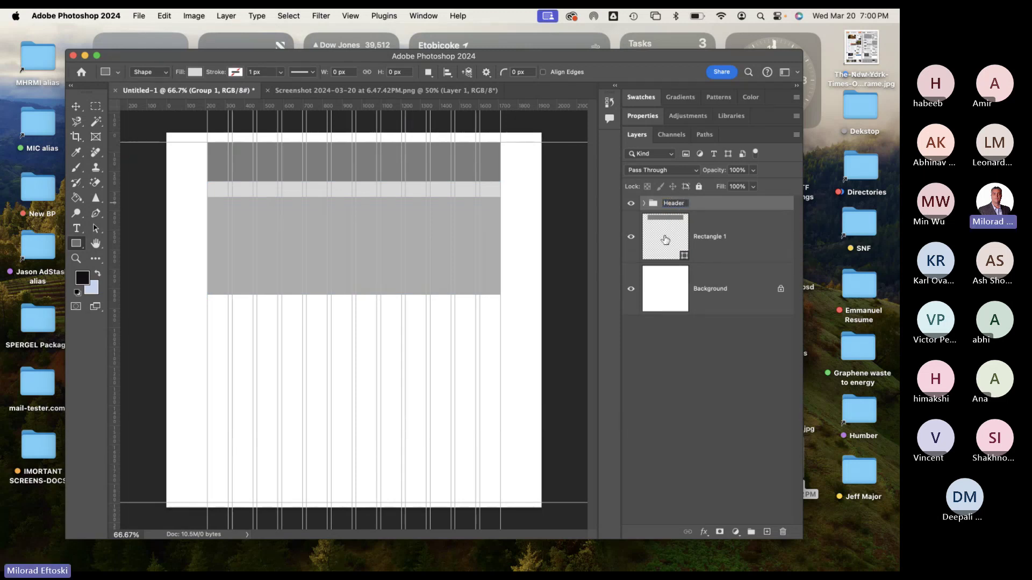
pyautogui.press('Return')
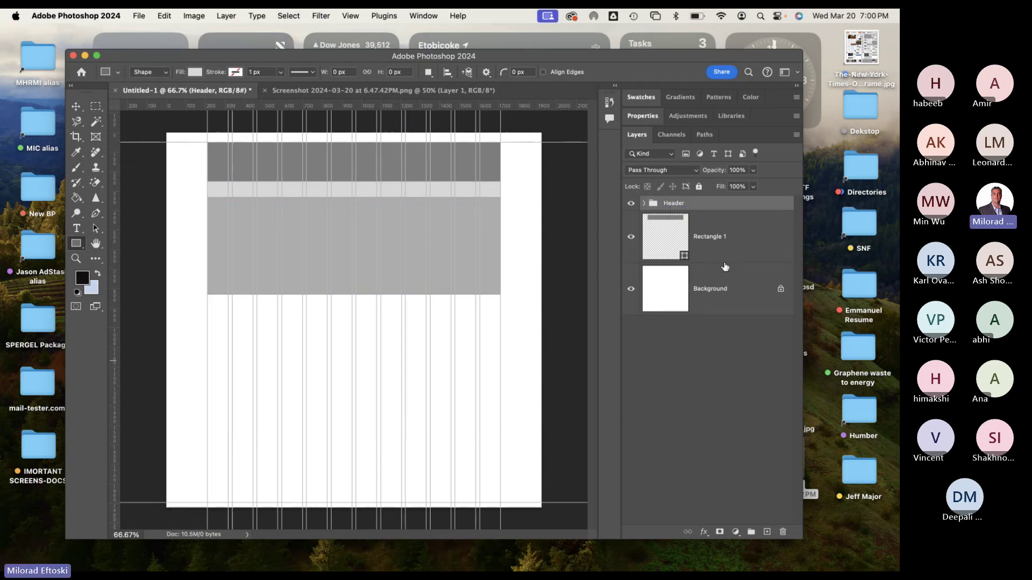
# Identify Rectangle 1 by toggling its visibility, move it into the Header group, and check the group's visibility.
pyautogui.click(631, 238)
pyautogui.click(631, 238)
pyautogui.click(631, 238)
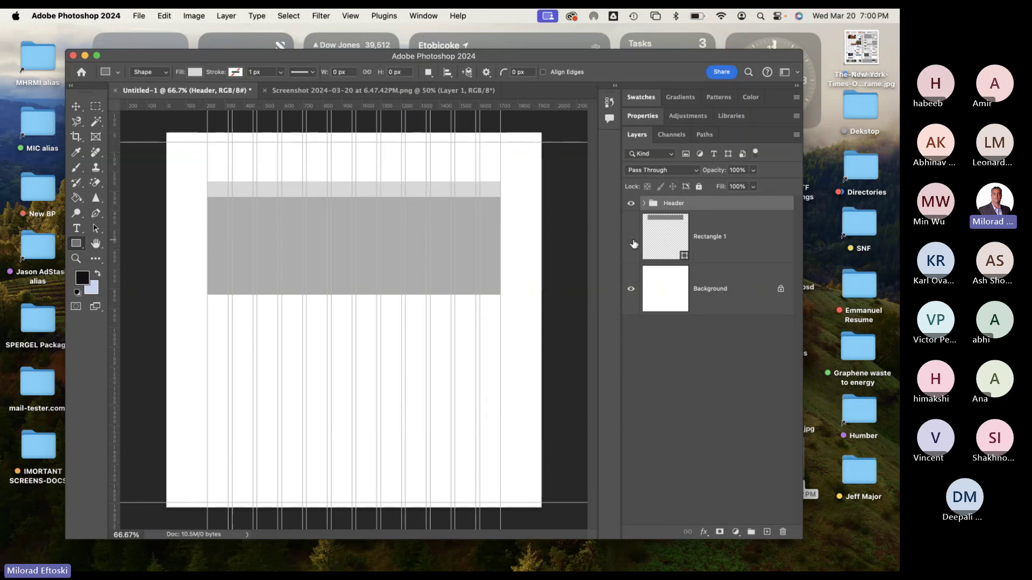
pyautogui.click(632, 238)
pyautogui.moveTo(638, 222); pyautogui.dragTo(725, 209)
pyautogui.click(630, 204)
pyautogui.click(631, 203)
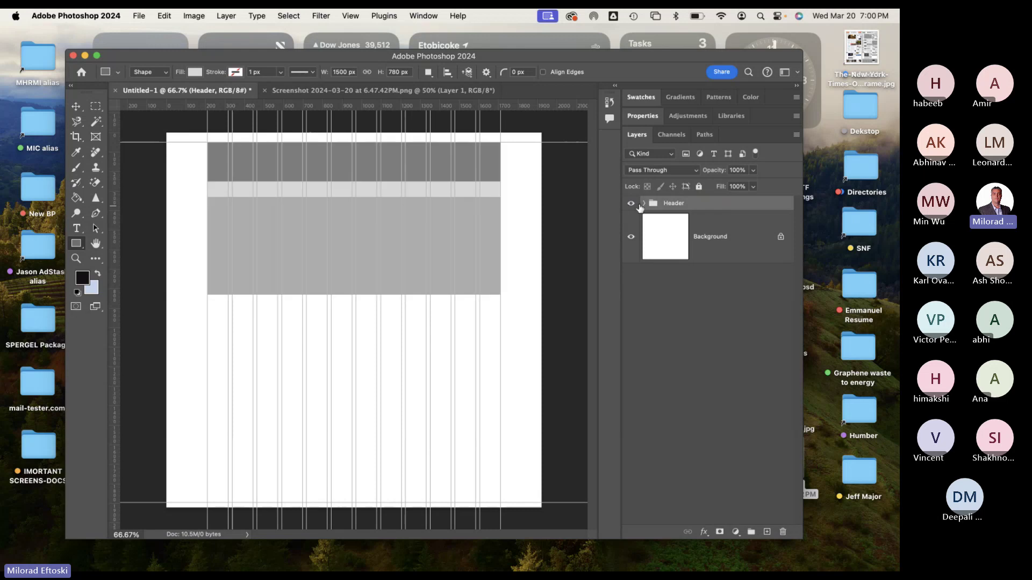
# Move the Rectangle 3 layer out of the Header group to just below it, and return it to the group.
pyautogui.click(644, 203)
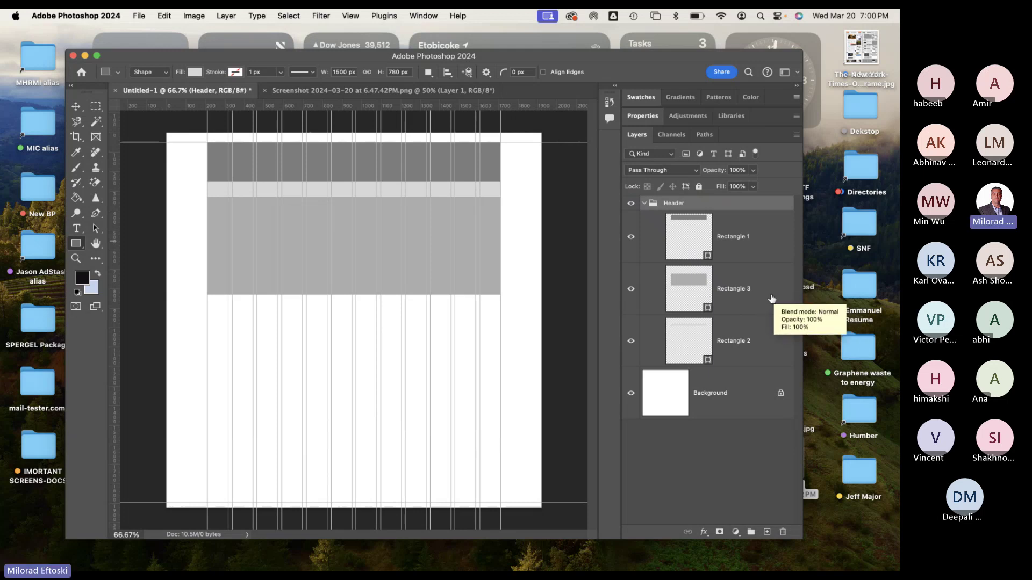
pyautogui.moveTo(774, 300); pyautogui.dragTo(751, 369)
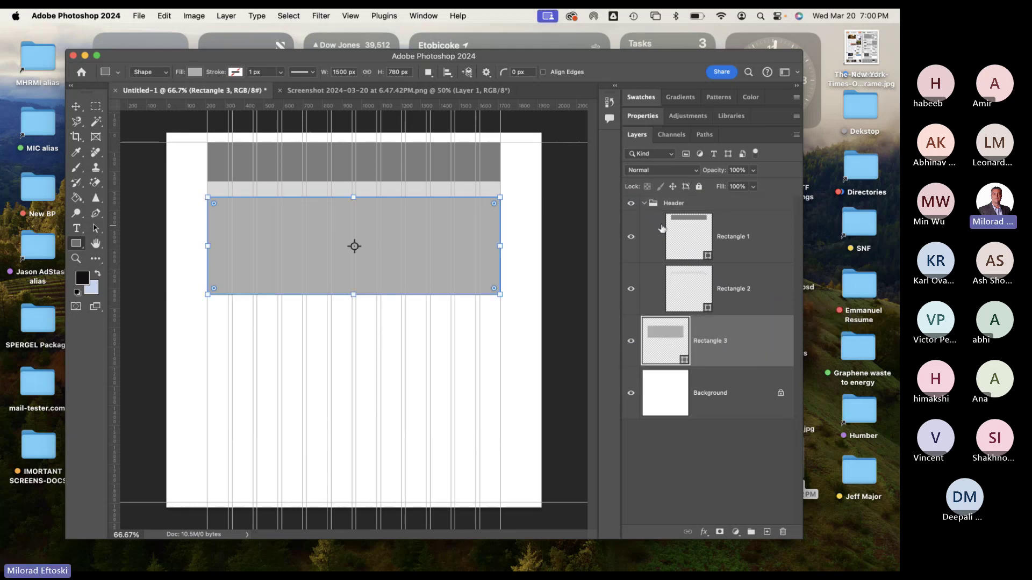
pyautogui.click(643, 203)
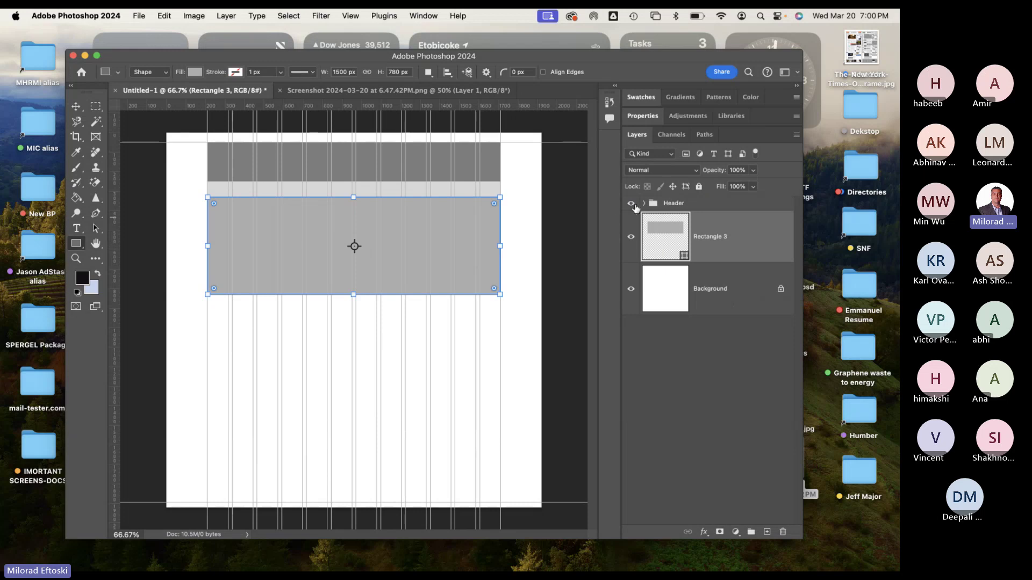
pyautogui.moveTo(737, 251); pyautogui.dragTo(704, 207)
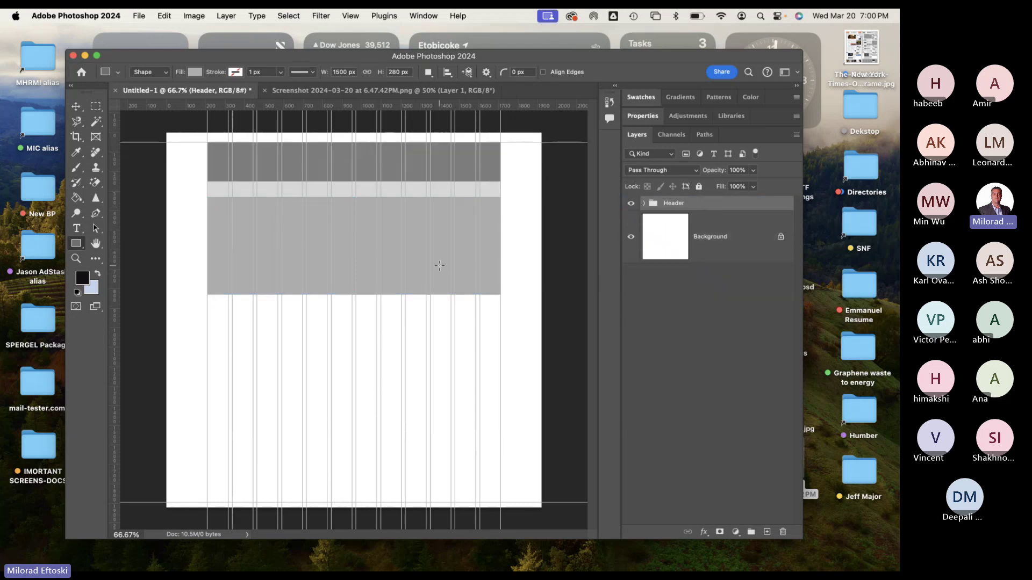
# Toggle the Header group's visibility repeatedly to check which blocks it controls, leaving it shown.
pyautogui.click(631, 204)
pyautogui.click(631, 204)
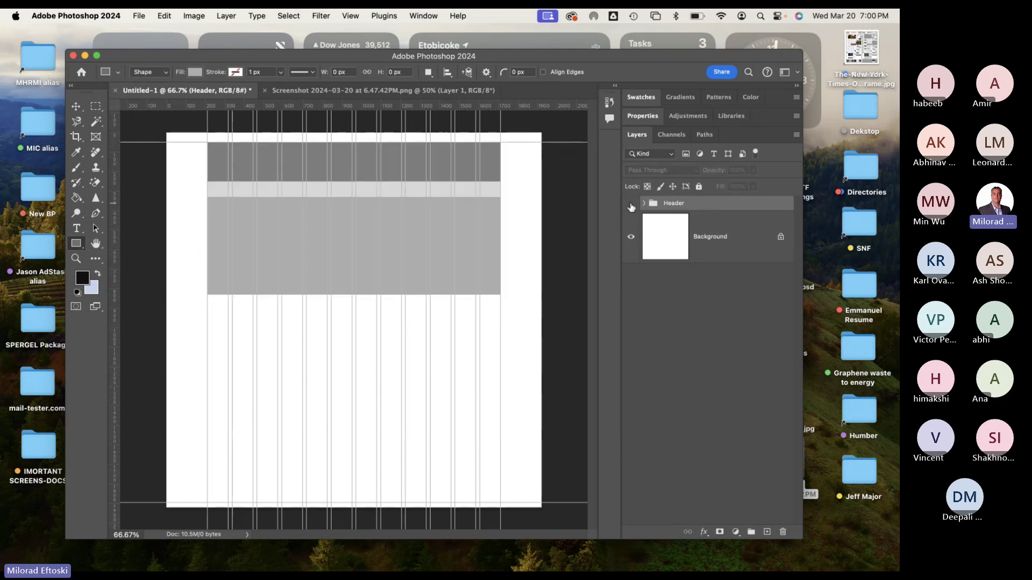
pyautogui.click(631, 204)
pyautogui.click(631, 205)
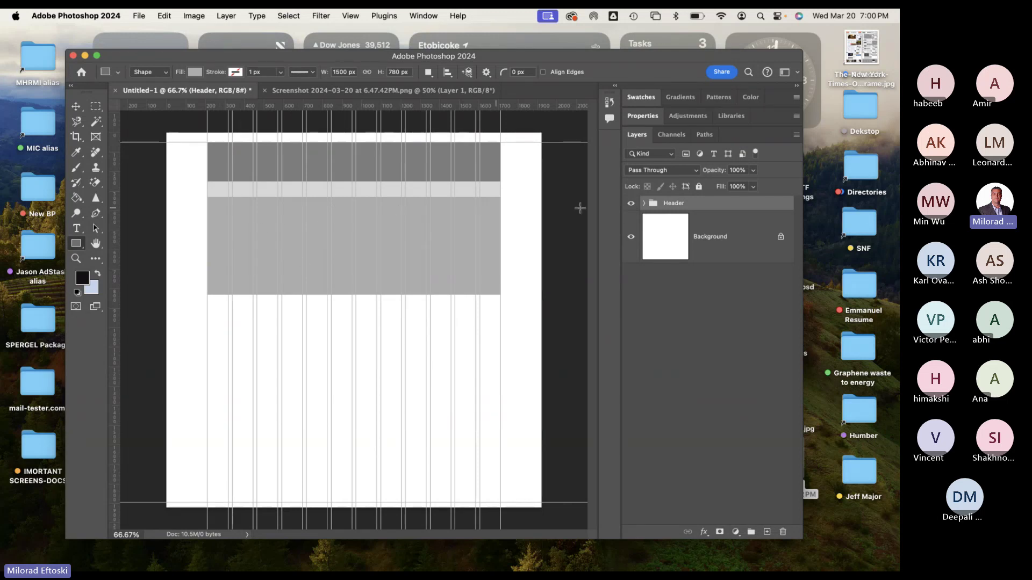
pyautogui.click(630, 204)
pyautogui.click(630, 204)
pyautogui.click(630, 205)
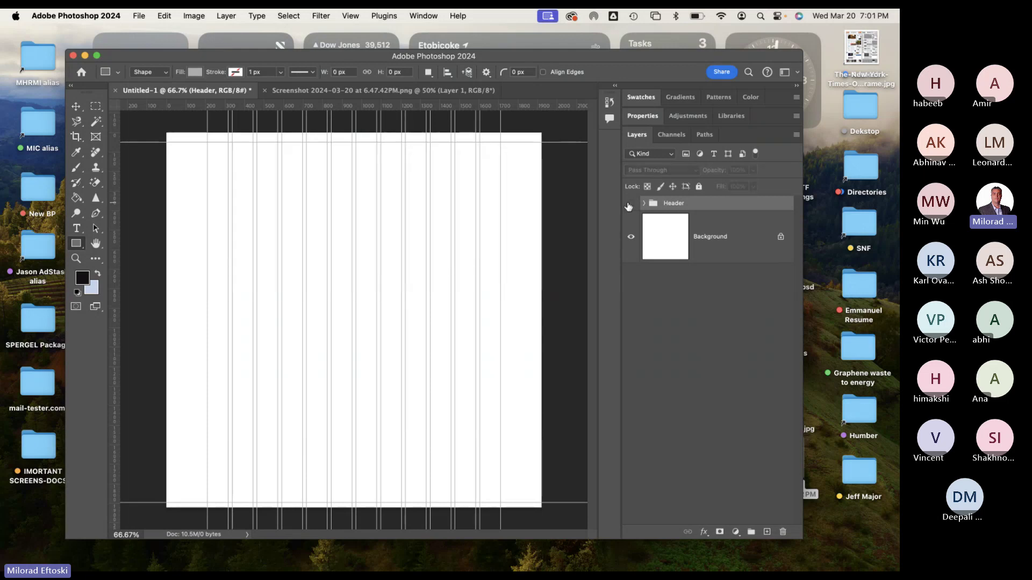
pyautogui.click(630, 204)
pyautogui.click(630, 205)
pyautogui.click(630, 204)
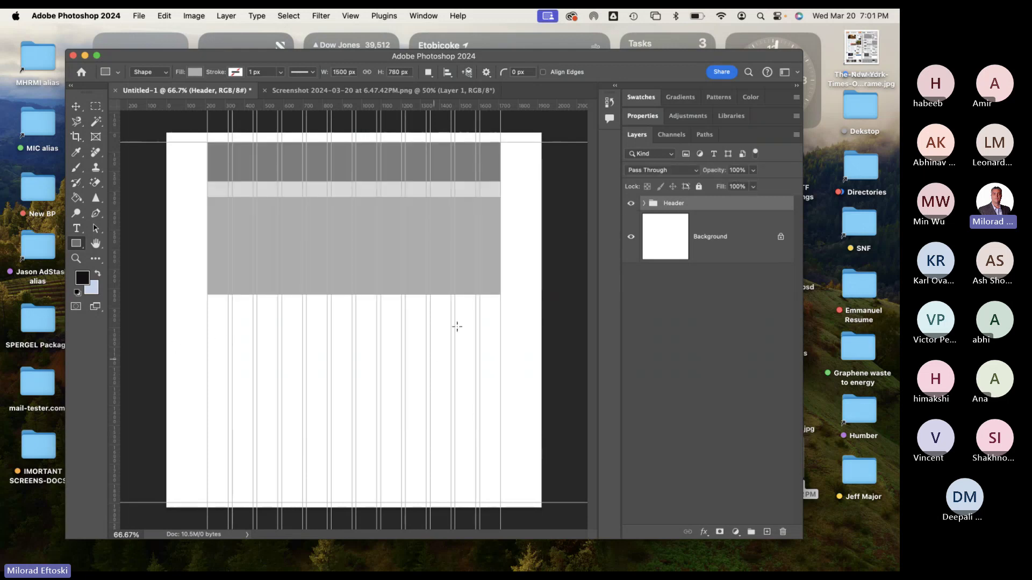
# Create an empty group named Body and place it below the Header group.
pyautogui.click(696, 347)
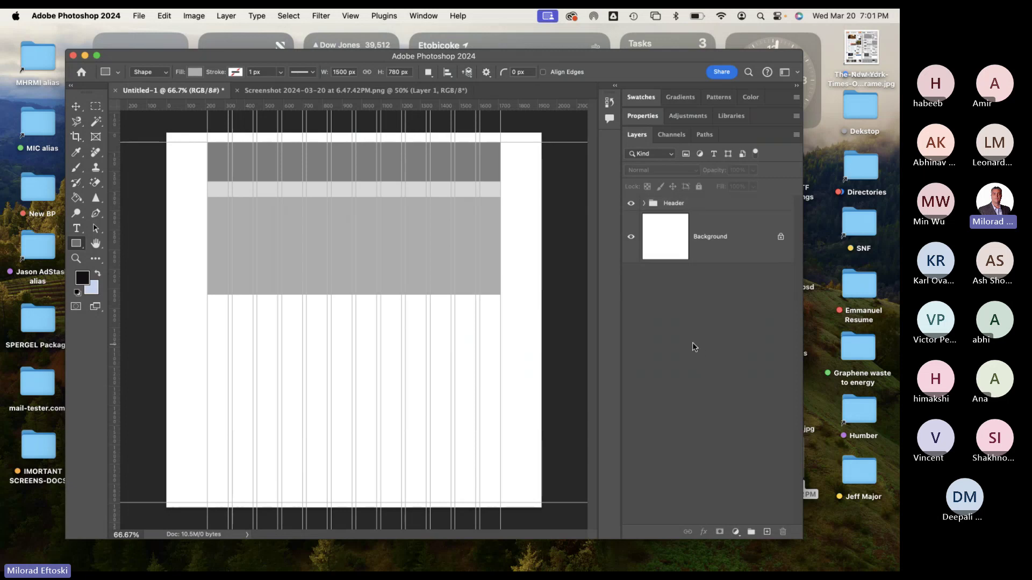
pyautogui.click(751, 532)
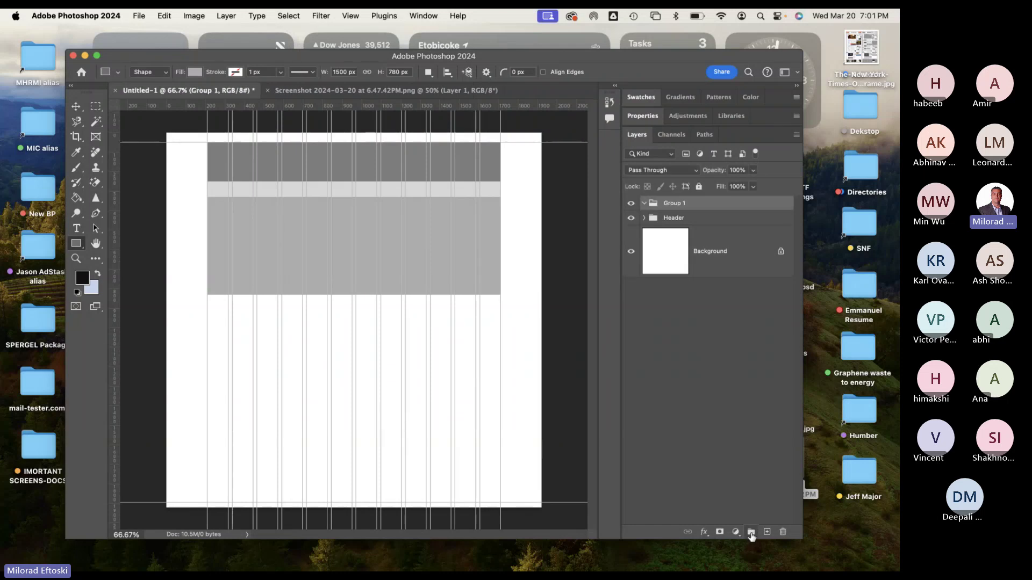
pyautogui.doubleClick(673, 204)
pyautogui.write('Body')
pyautogui.press('Return')
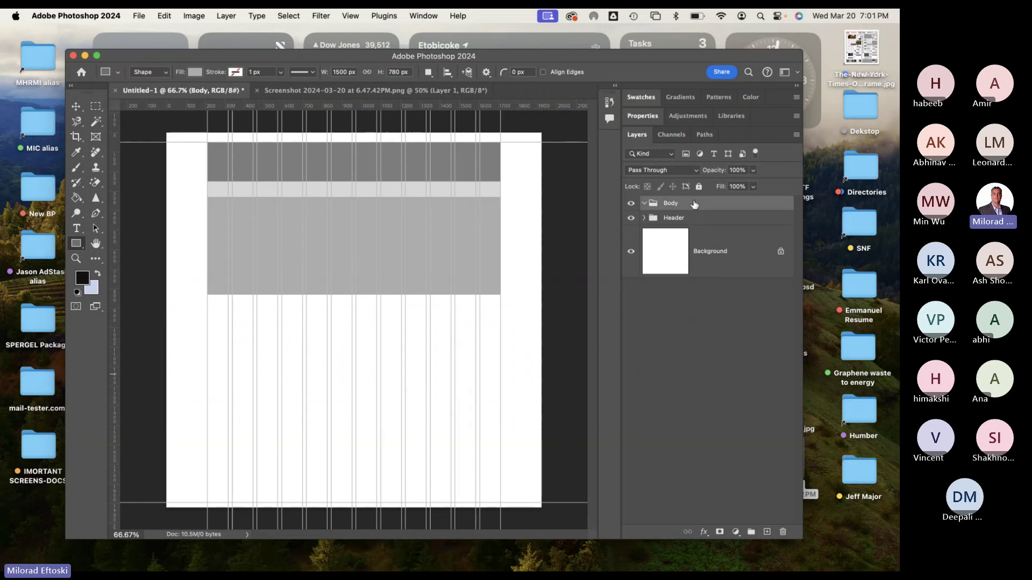
pyautogui.moveTo(693, 203); pyautogui.dragTo(693, 226)
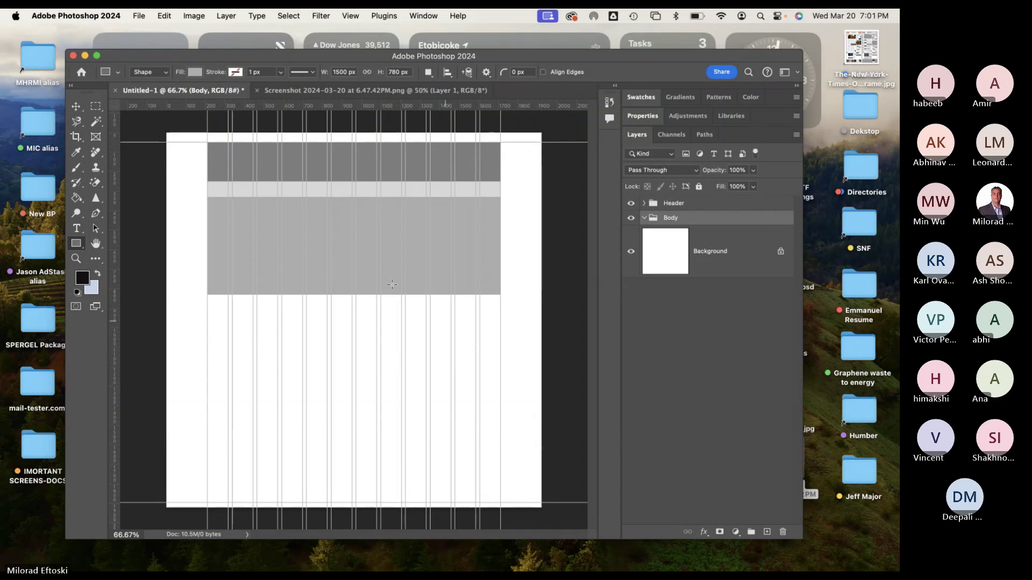
# Shorten the banner rectangle from its lower edge to about two thirds of its height and collapse the Header group.
pyautogui.click(75, 107)
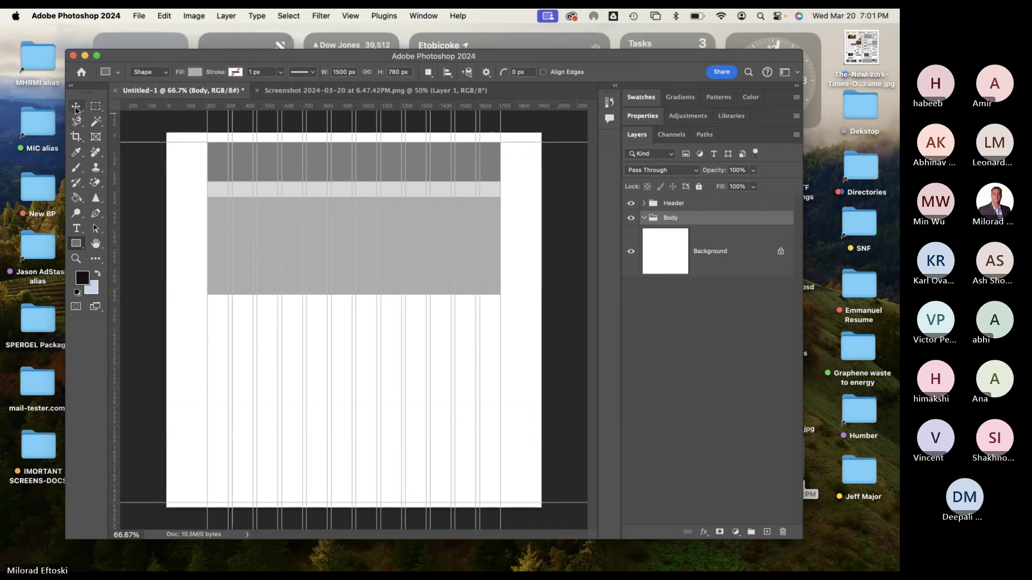
pyautogui.click(275, 247)
pyautogui.hotkey('ctrl', 't')
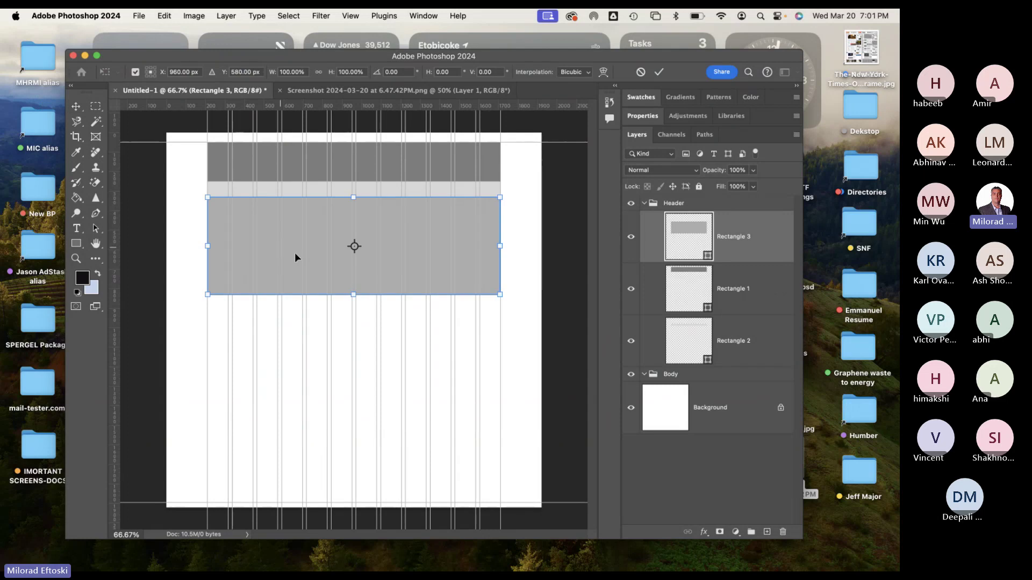
pyautogui.moveTo(353, 295); pyautogui.dragTo(359, 262)
pyautogui.press('Return')
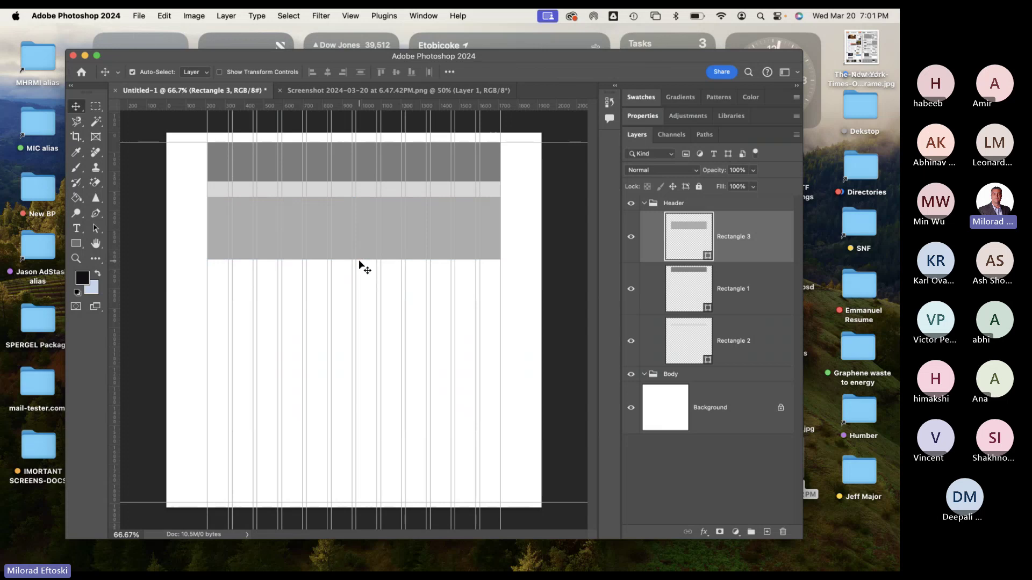
pyautogui.click(644, 203)
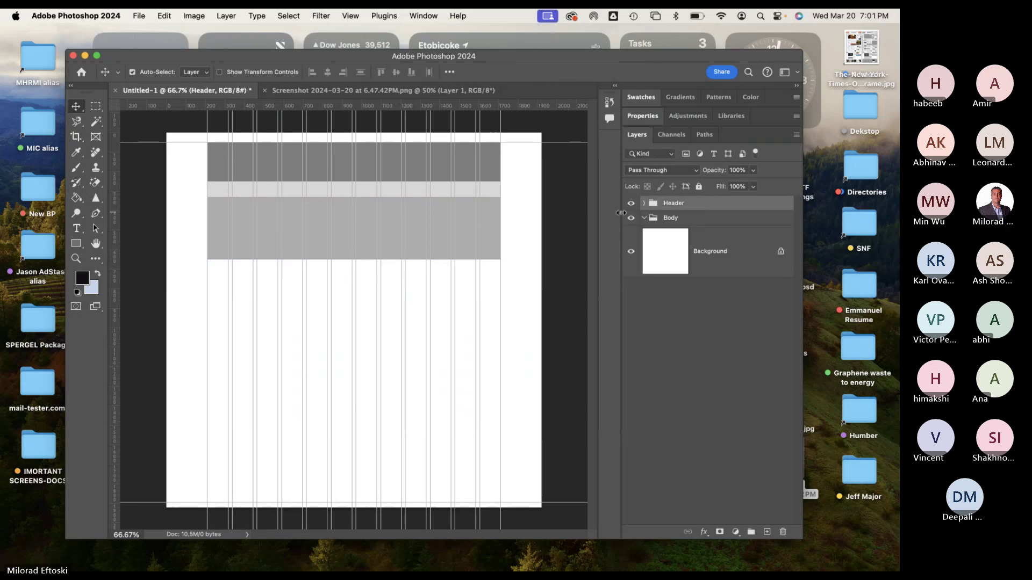
# In the Body group, draw a 360 px wide rectangle across the first three columns just below the banner and set its height to 300 px.
pyautogui.click(715, 219)
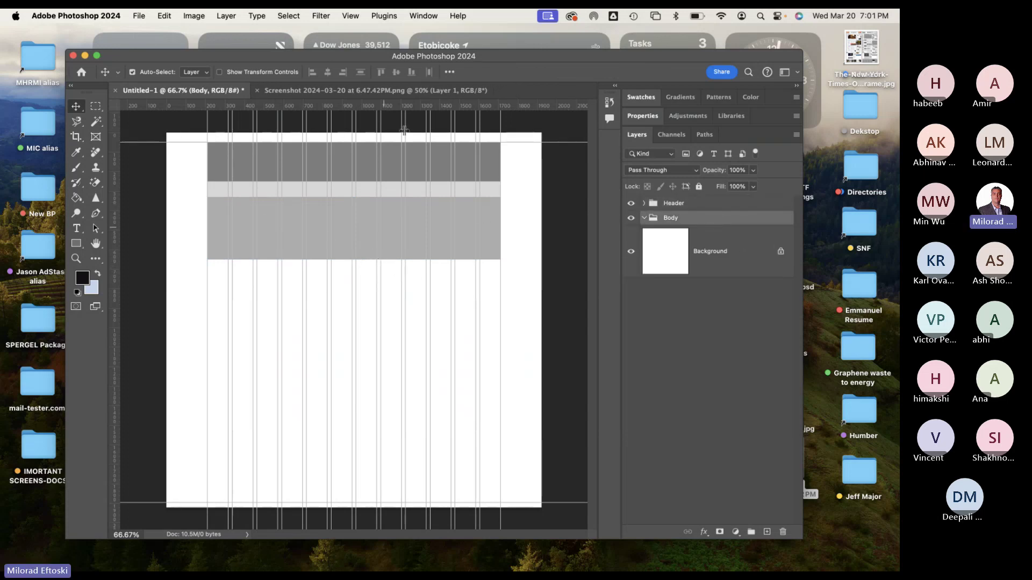
pyautogui.click(391, 89)
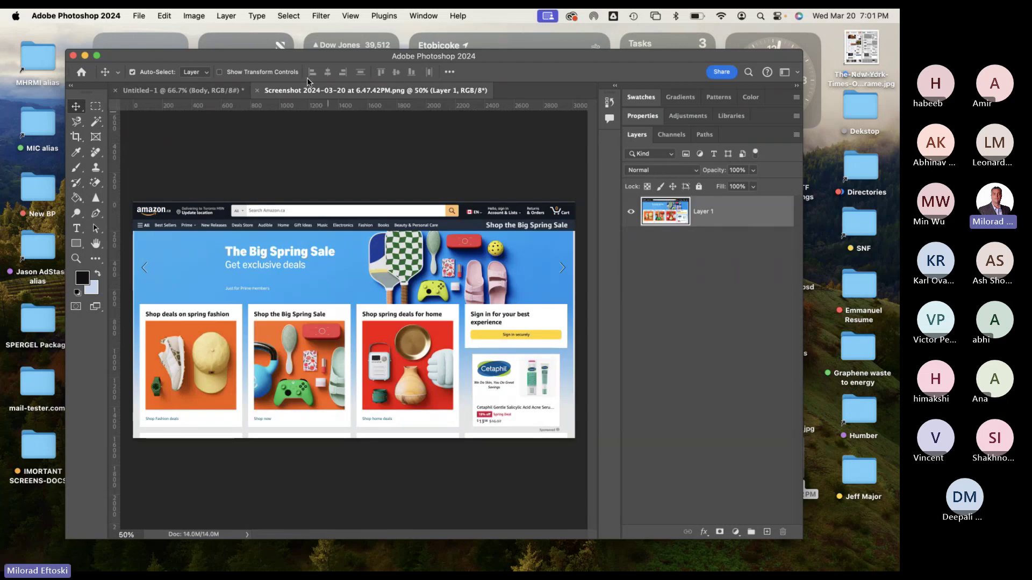
pyautogui.click(226, 90)
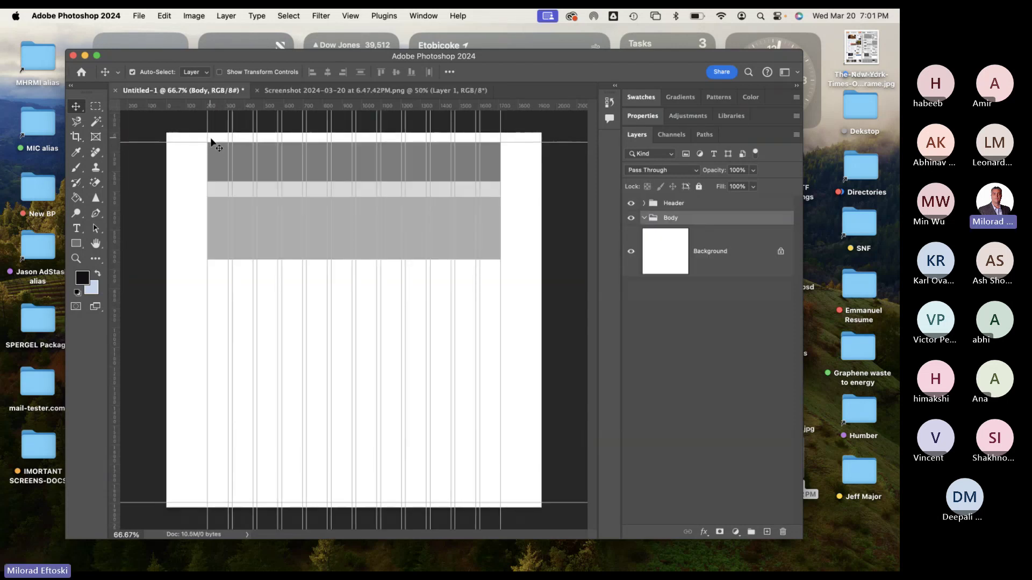
pyautogui.click(77, 244)
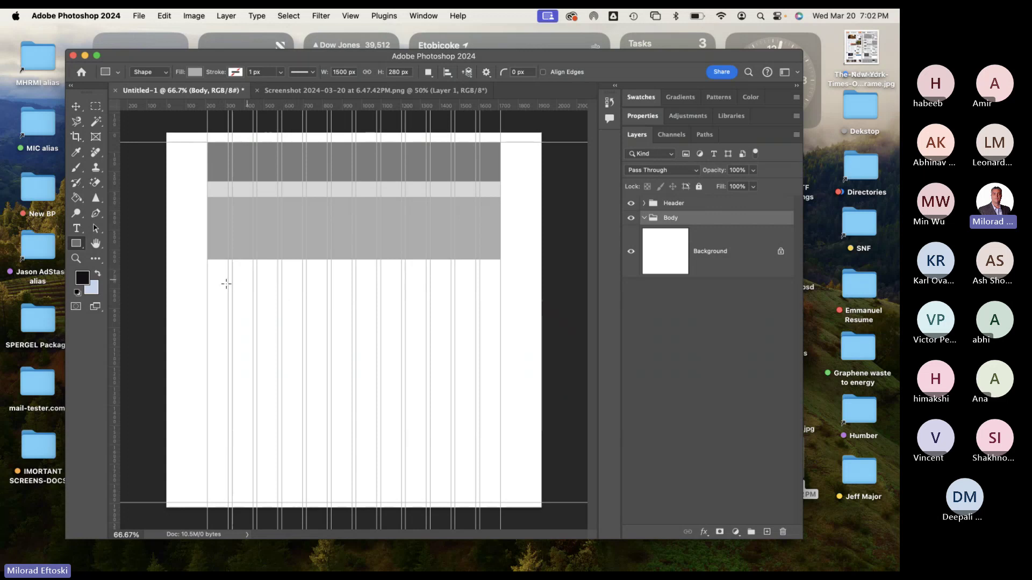
pyautogui.moveTo(208, 270); pyautogui.dragTo(277, 328)
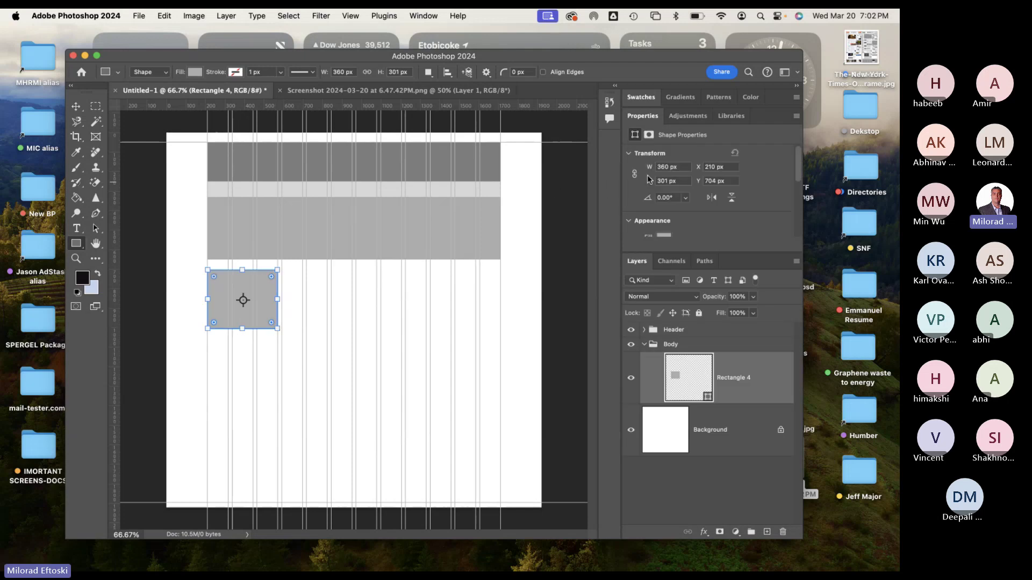
pyautogui.click(680, 182)
pyautogui.write('300')
pyautogui.press('Return')
# Fill the new body rectangle with a Grayscale swatch darker than the banner.
pyautogui.click(196, 72)
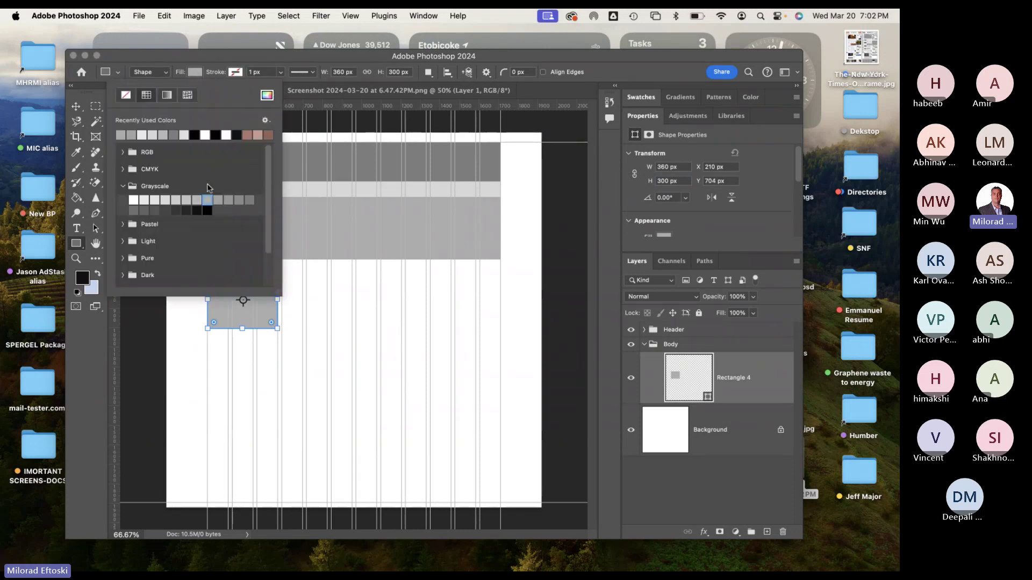
pyautogui.click(239, 200)
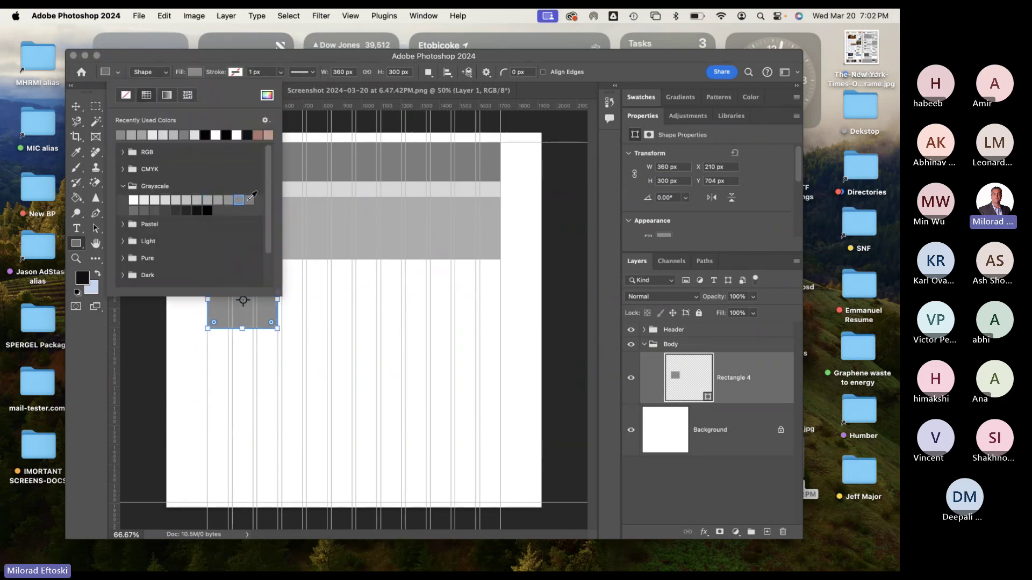
pyautogui.click(201, 59)
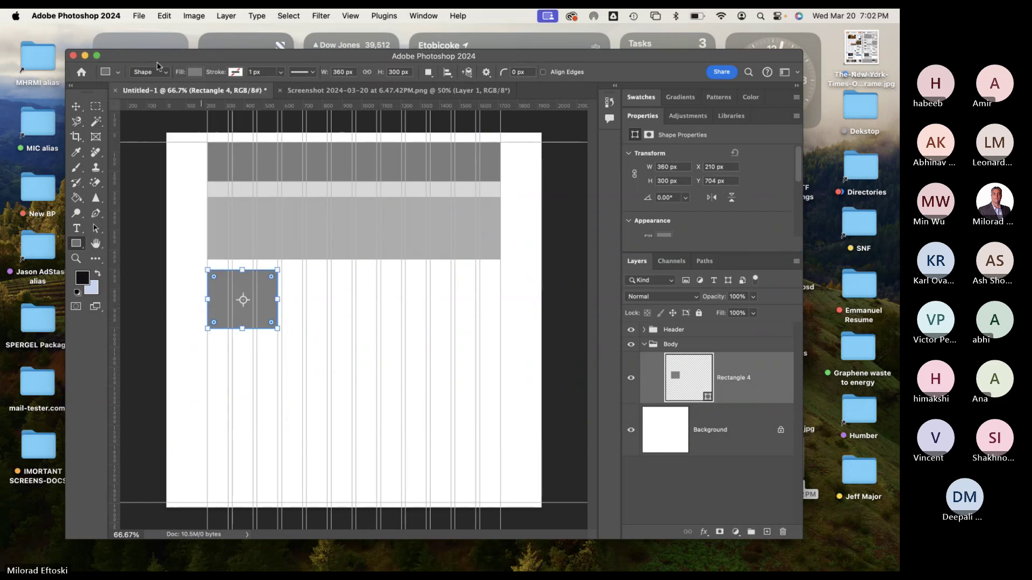
# Move the 360 px body block up to Y 677 px and duplicate it three times into a row of four across the 12 columns.
pyautogui.click(76, 106)
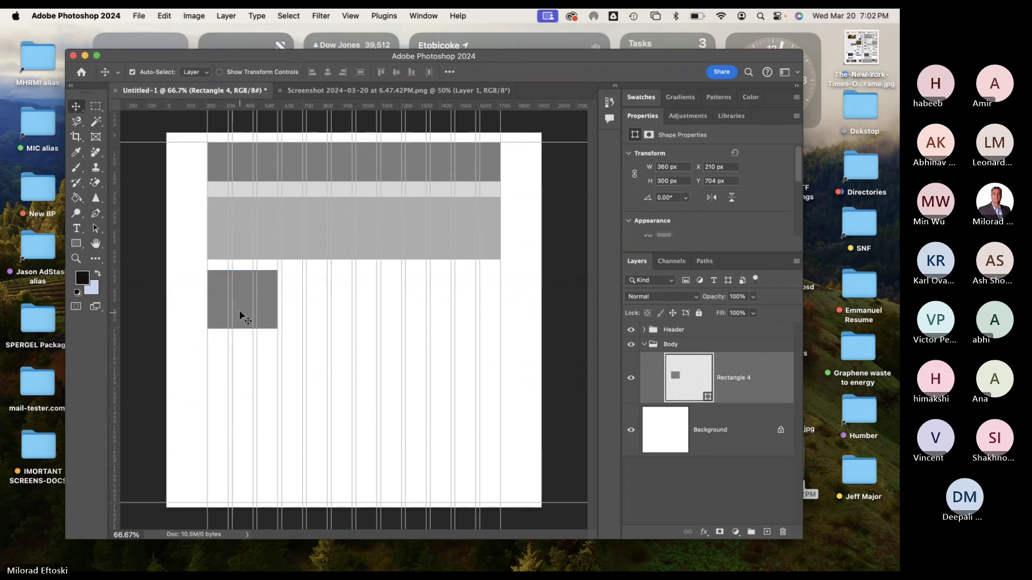
pyautogui.moveTo(240, 311); pyautogui.dragTo(240, 309)
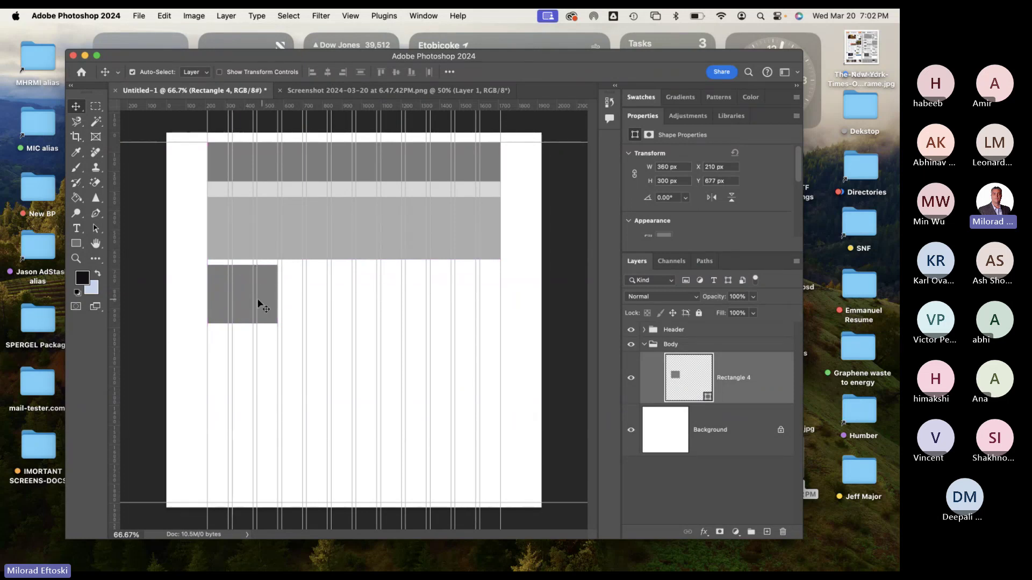
pyautogui.moveTo(244, 305); pyautogui.dragTo(318, 310)
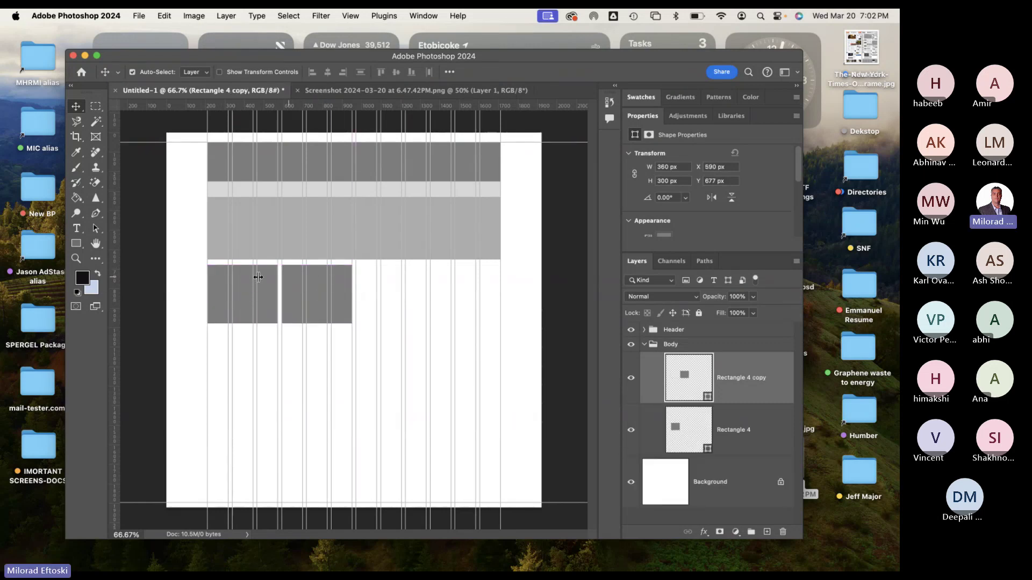
pyautogui.moveTo(323, 304); pyautogui.dragTo(463, 300)
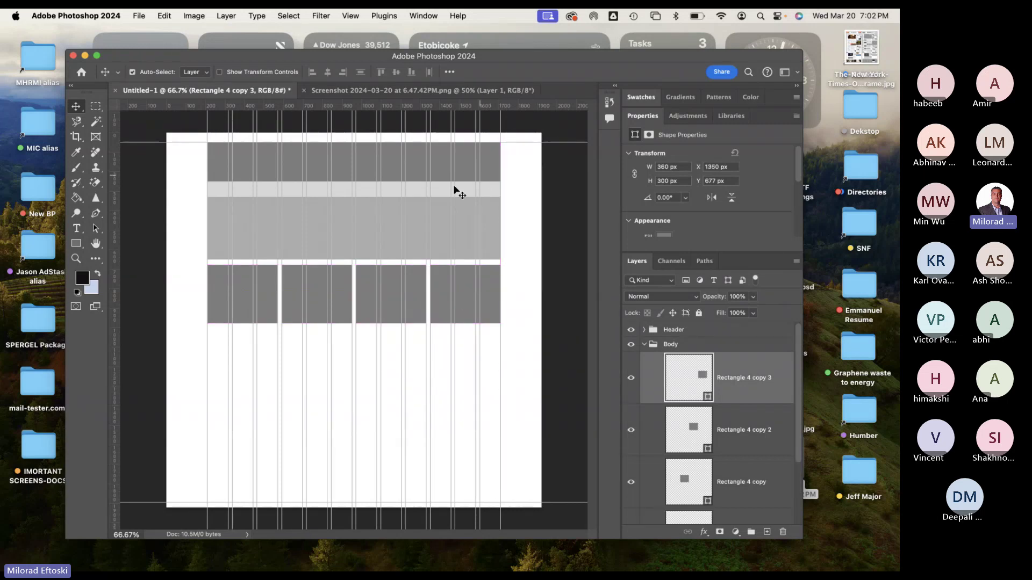
# Draw a rectangle about 740 by 356 px across the first six columns, just below the row of four blocks.
pyautogui.click(395, 95)
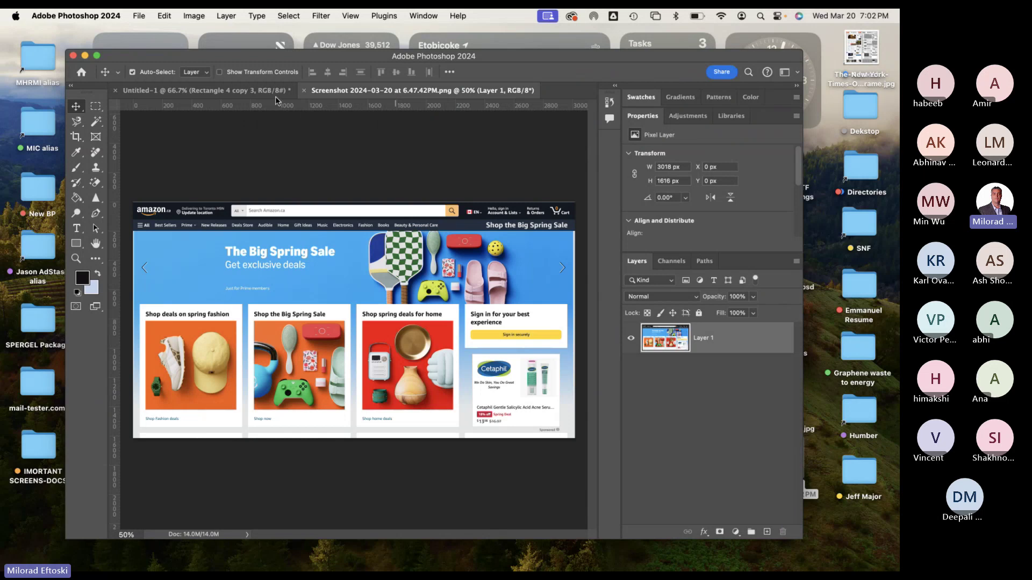
pyautogui.click(275, 96)
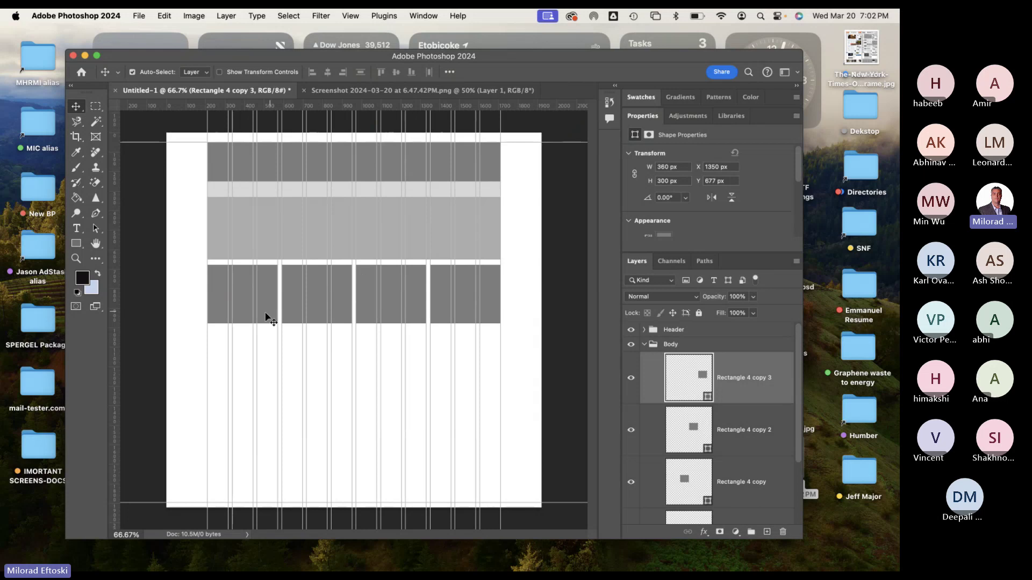
pyautogui.click(76, 244)
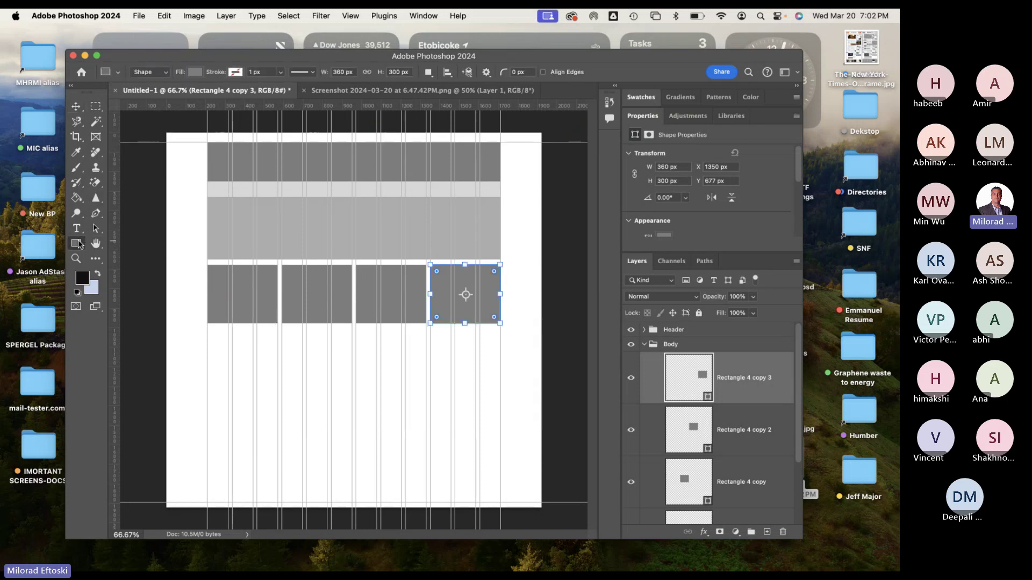
pyautogui.moveTo(208, 329); pyautogui.dragTo(353, 398)
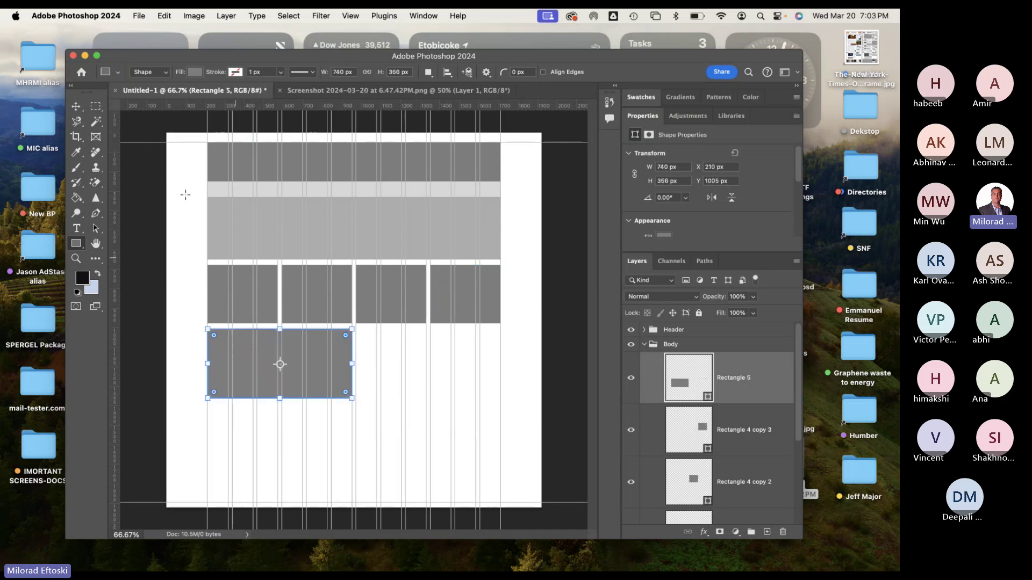
pyautogui.click(76, 106)
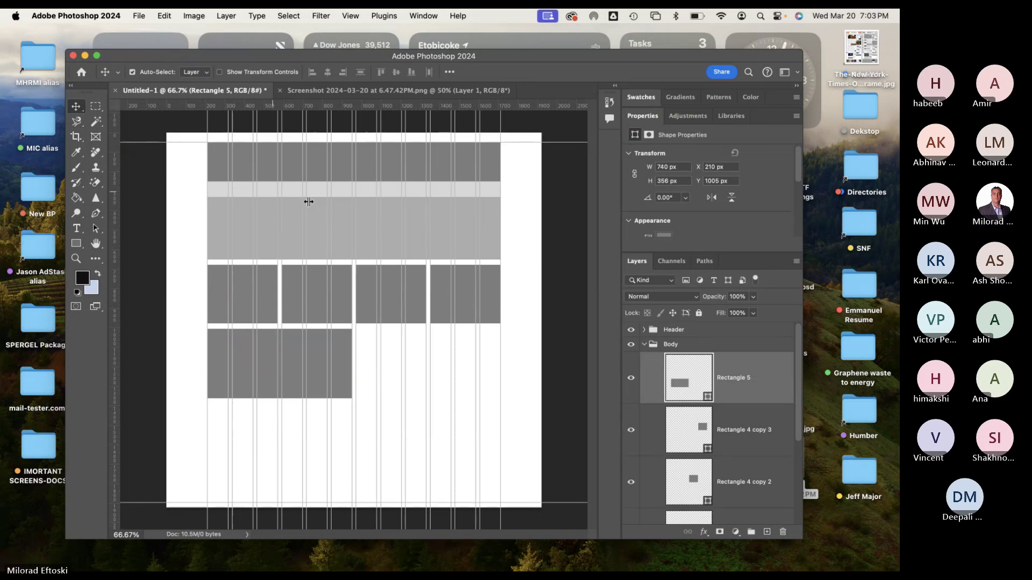
pyautogui.doubleClick(684, 383)
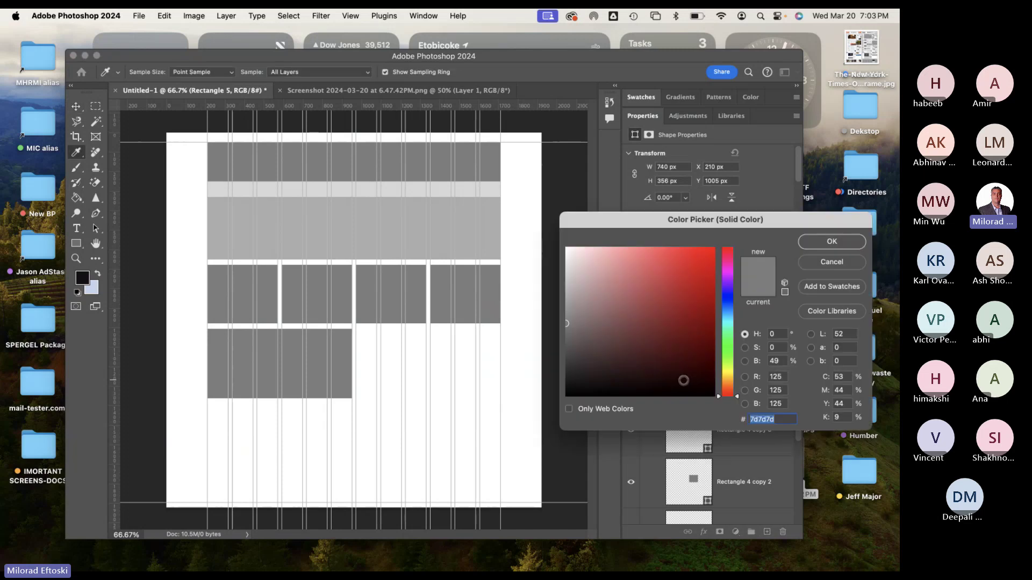
pyautogui.moveTo(683, 380); pyautogui.dragTo(663, 281)
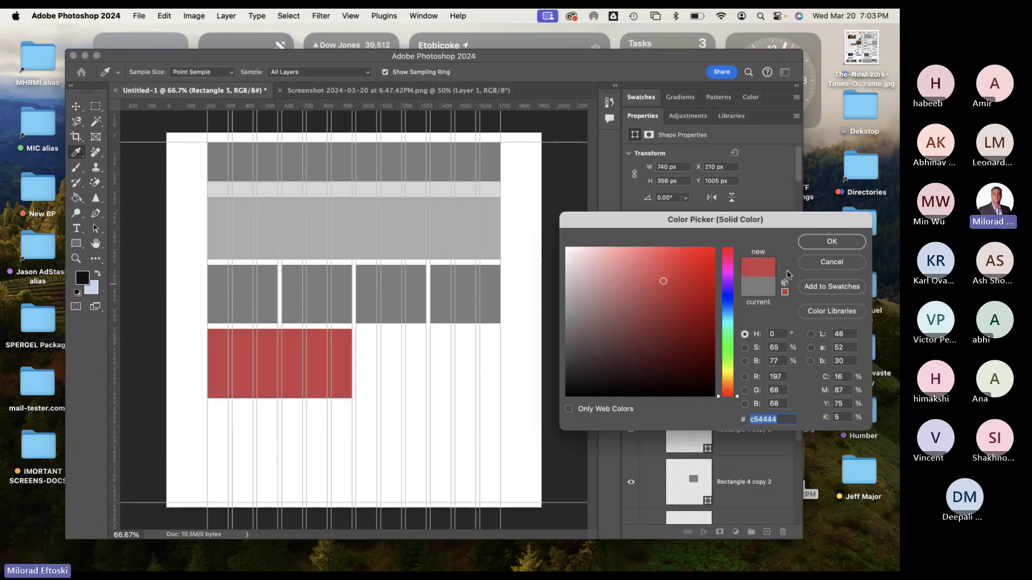
pyautogui.click(816, 264)
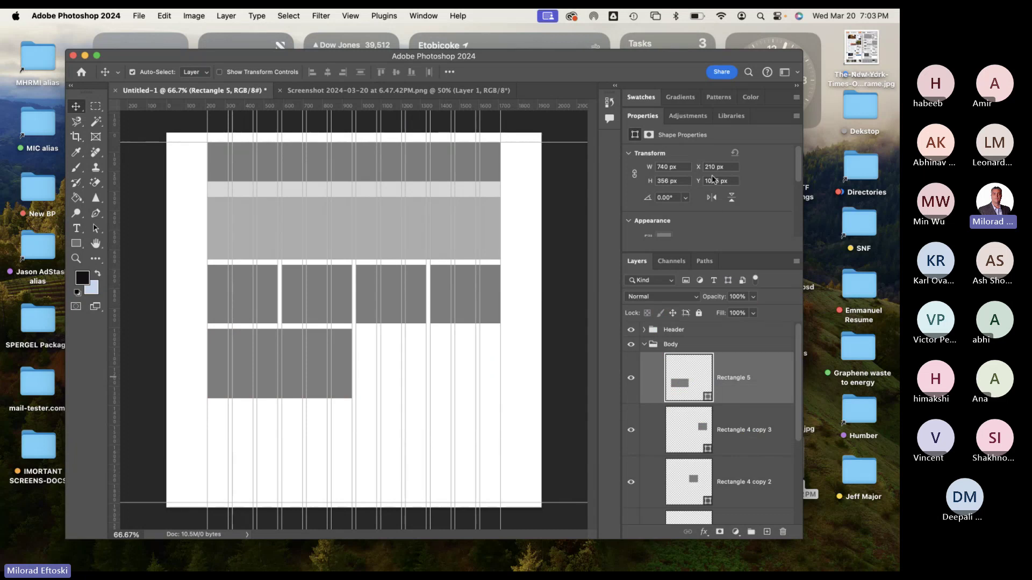
# Fill the six-column rectangle with a light gray from the recently used colors and duplicate it across the last six columns.
pyautogui.scroll(-3, 711, 231)
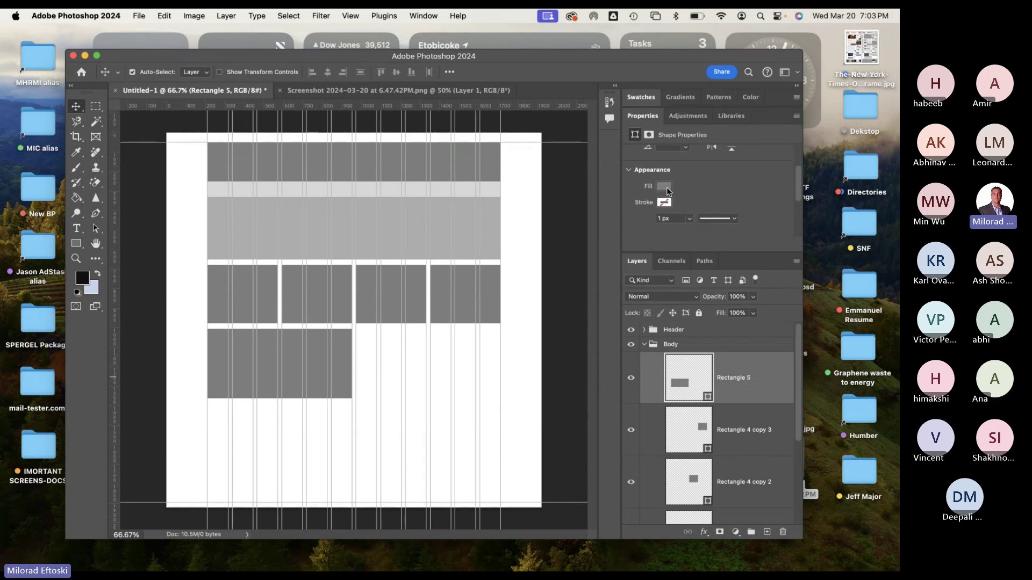
pyautogui.click(663, 186)
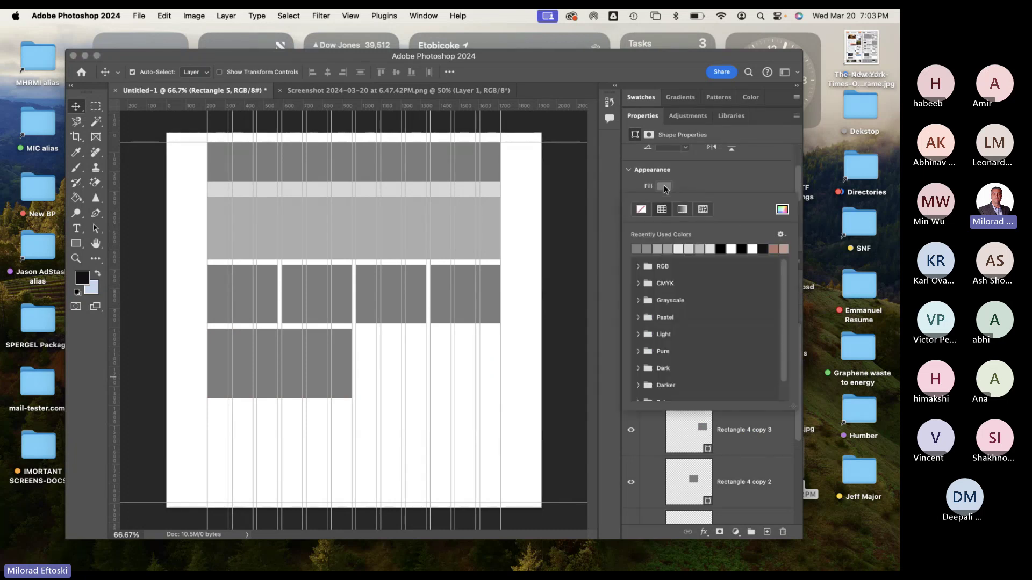
pyautogui.click(692, 250)
pyautogui.click(679, 249)
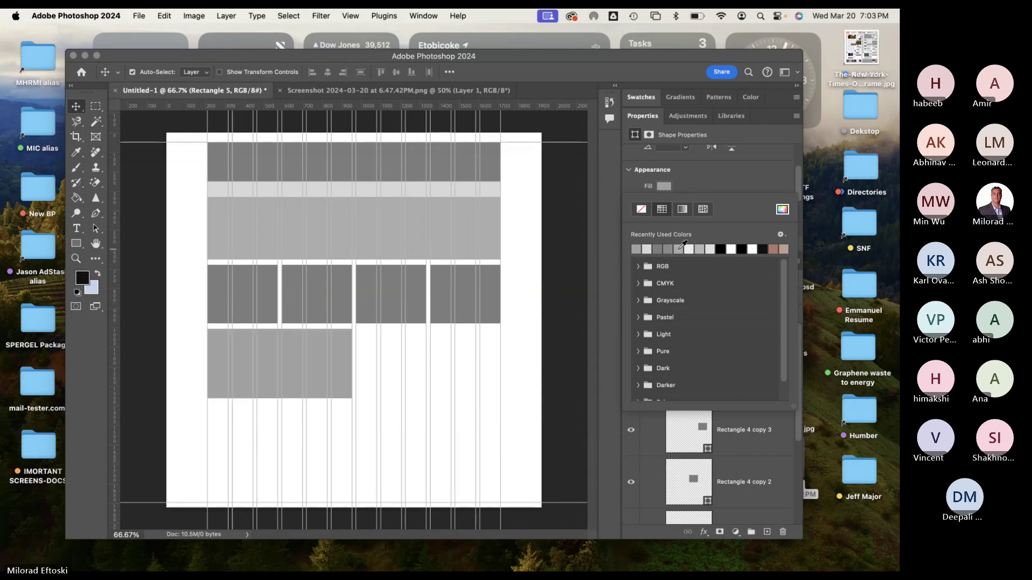
pyautogui.click(647, 249)
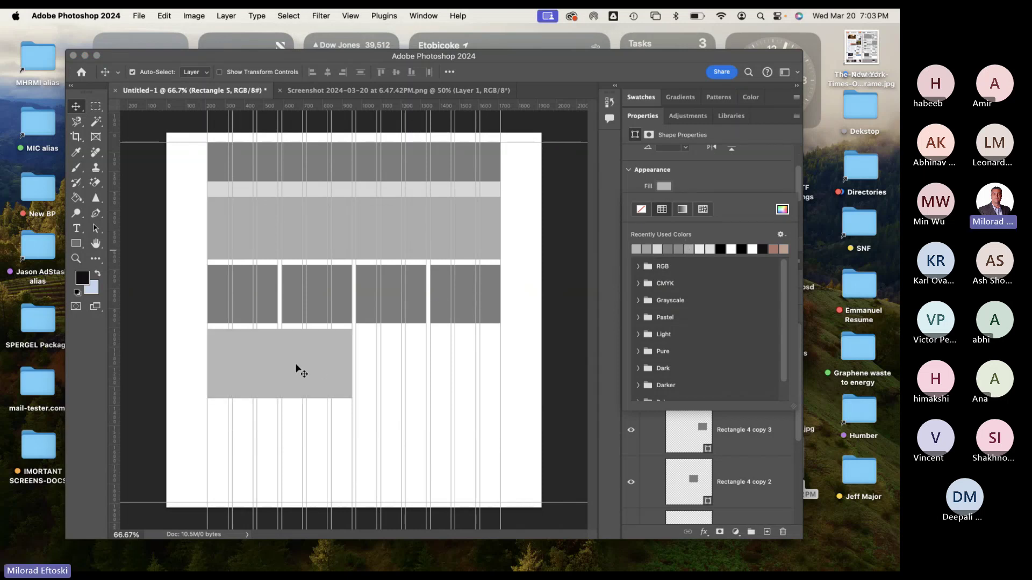
pyautogui.click(703, 248)
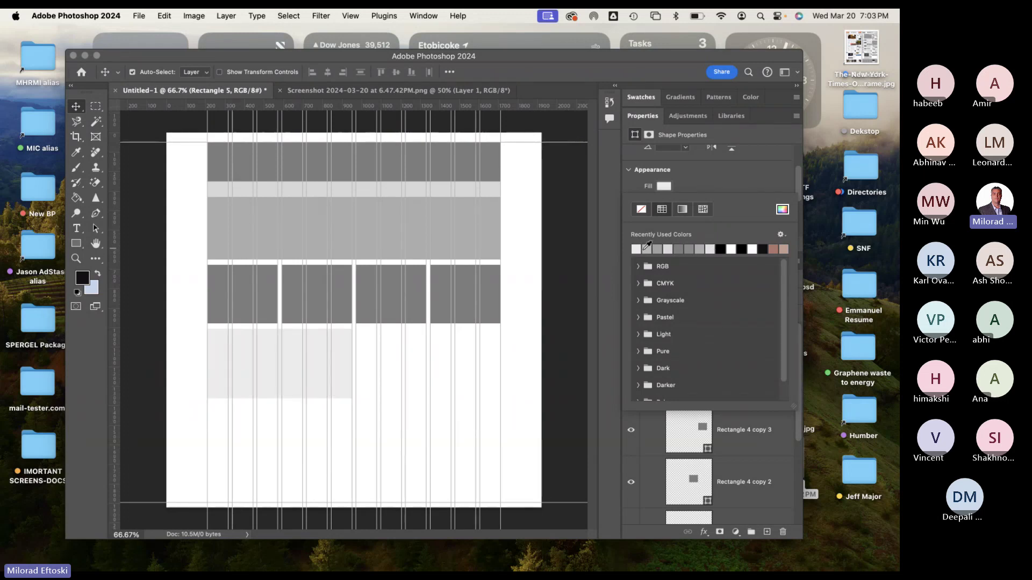
pyautogui.click(647, 248)
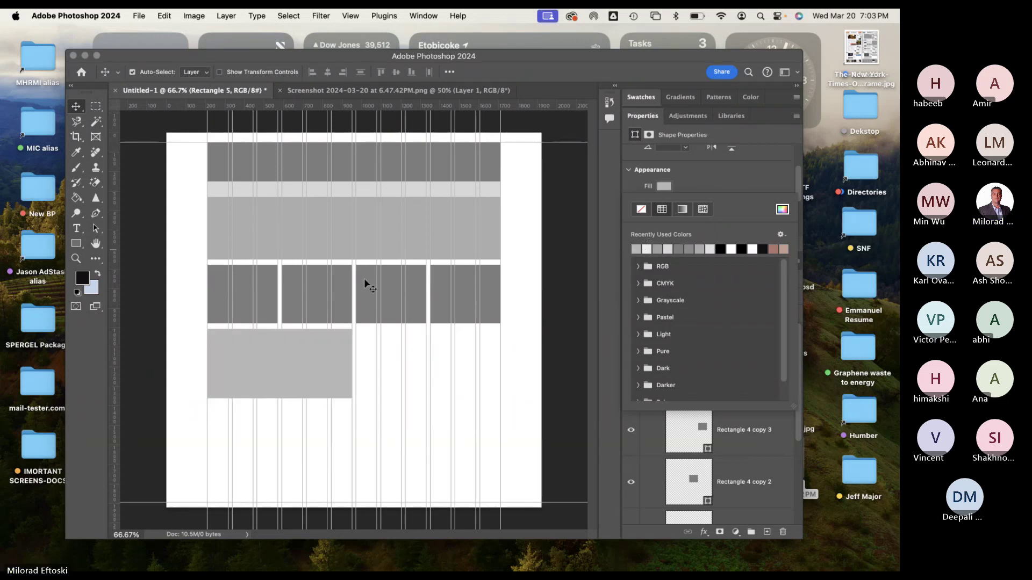
pyautogui.click(707, 246)
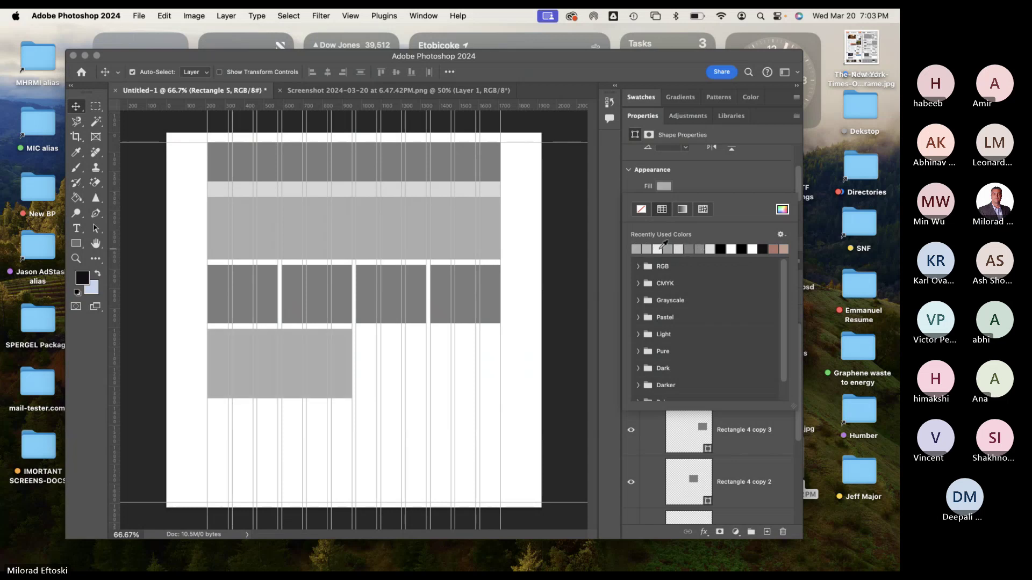
pyautogui.click(666, 246)
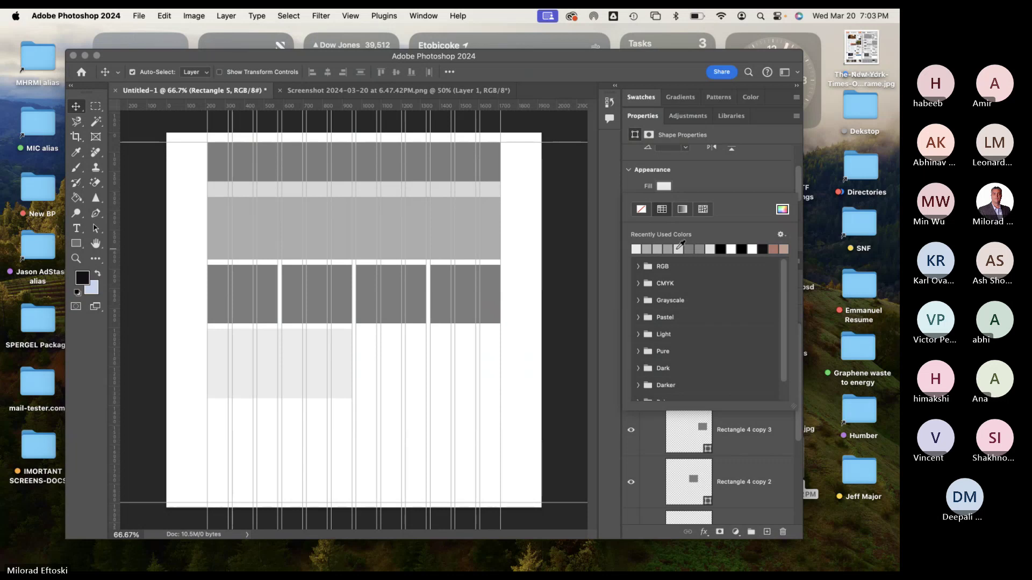
pyautogui.click(678, 248)
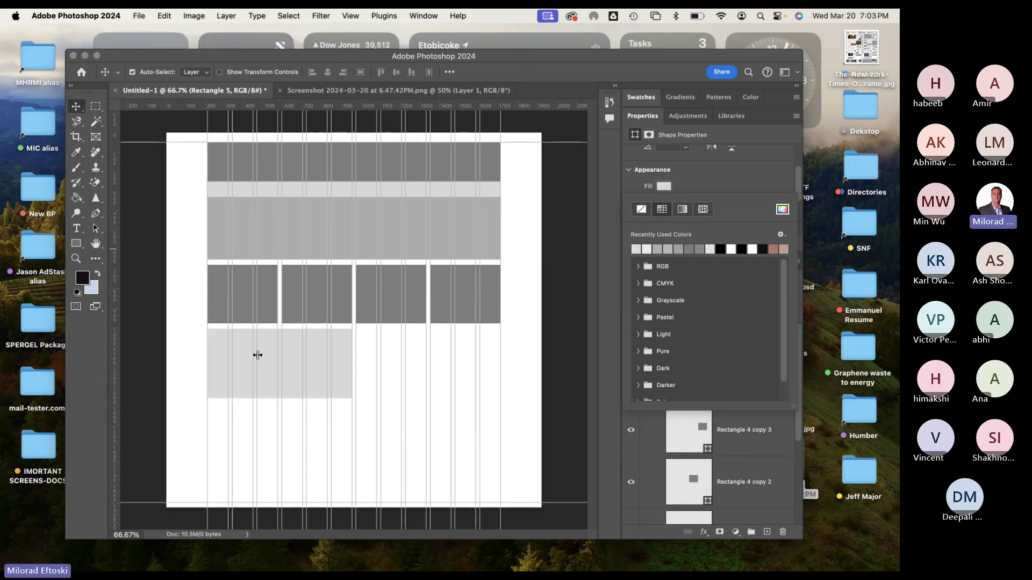
pyautogui.click(305, 370)
pyautogui.moveTo(304, 370); pyautogui.dragTo(418, 384)
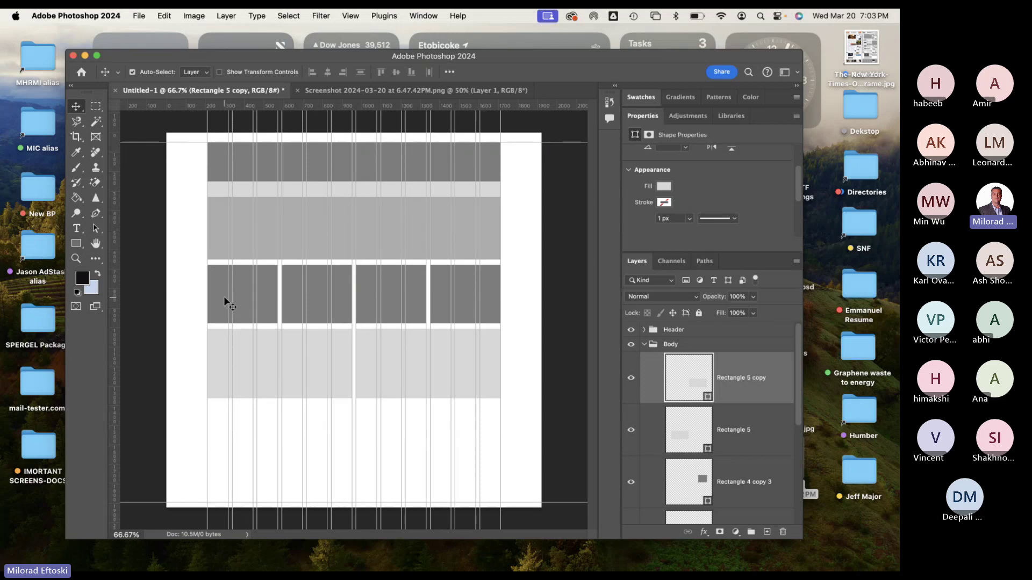
# Build a row of three four-column blocks below the light gray pair from a widened copy of the first 360 px block.
pyautogui.moveTo(225, 299); pyautogui.dragTo(239, 440)
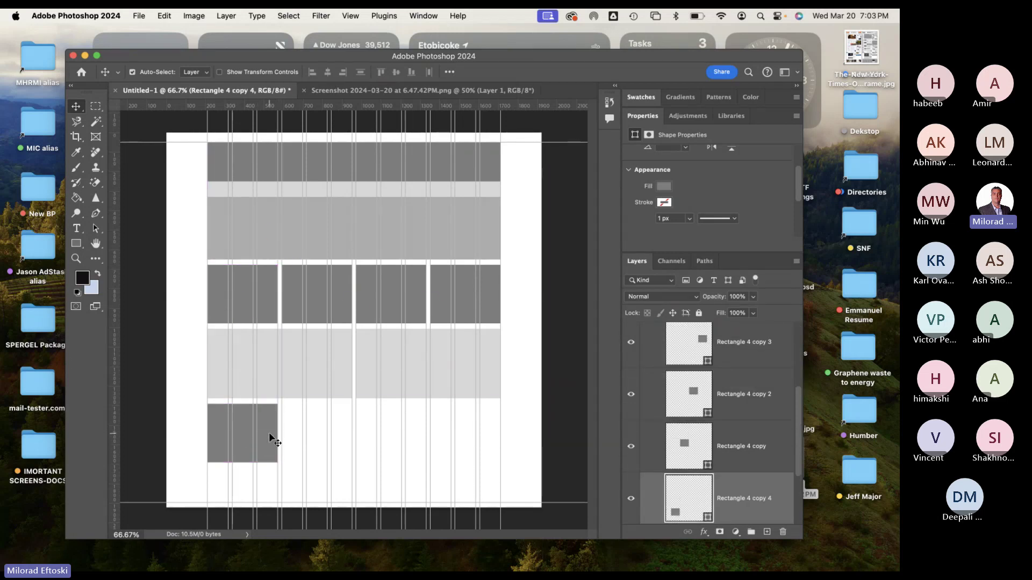
pyautogui.press('super+t')
pyautogui.moveTo(278, 433); pyautogui.dragTo(302, 434)
pyautogui.press('Return')
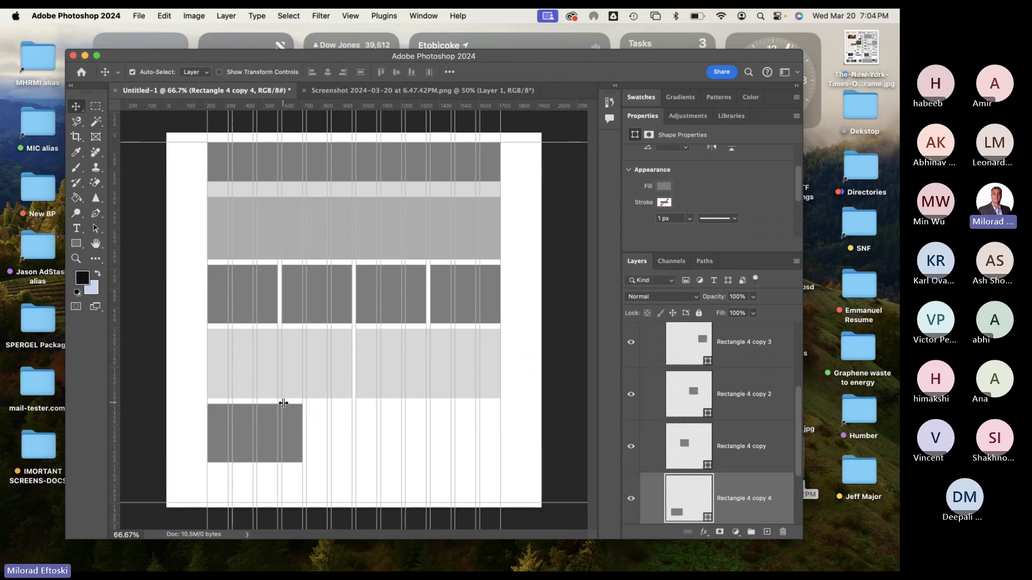
pyautogui.moveTo(268, 447); pyautogui.dragTo(413, 449)
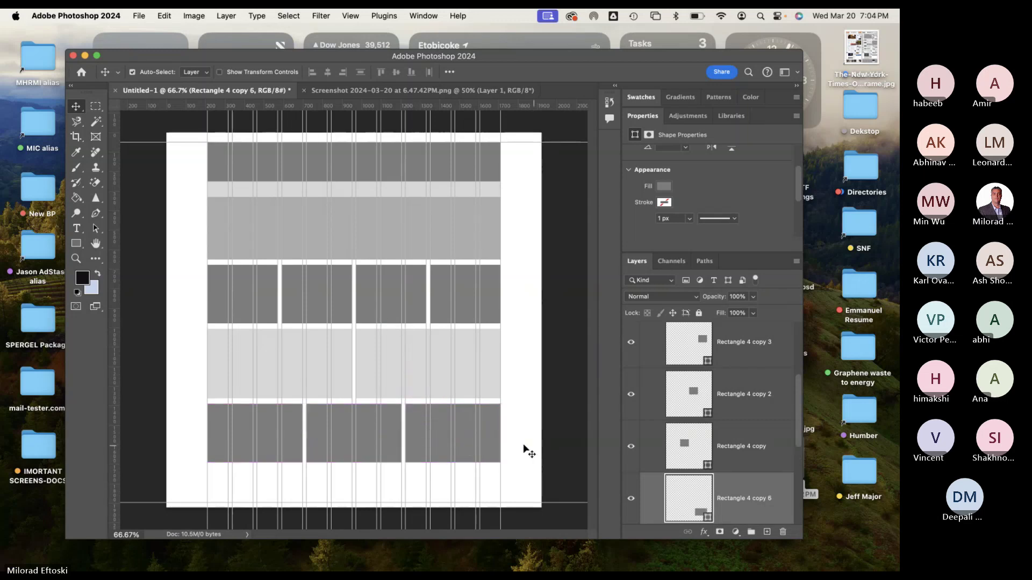
# Select the layers of the three four-column blocks and fill them with a medium gray from the recently used colors.
pyautogui.scroll(-5, 728, 434)
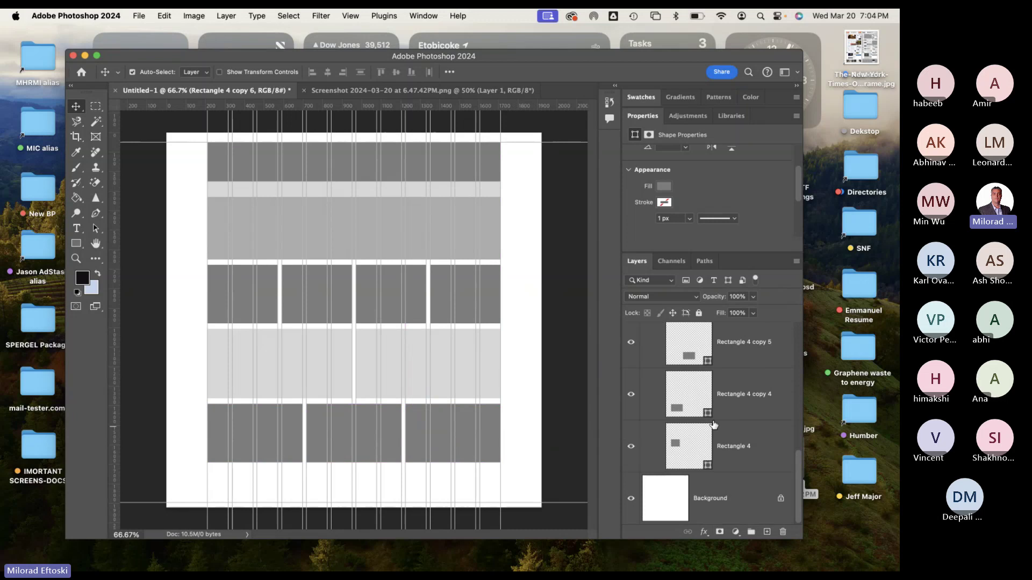
pyautogui.click(770, 453)
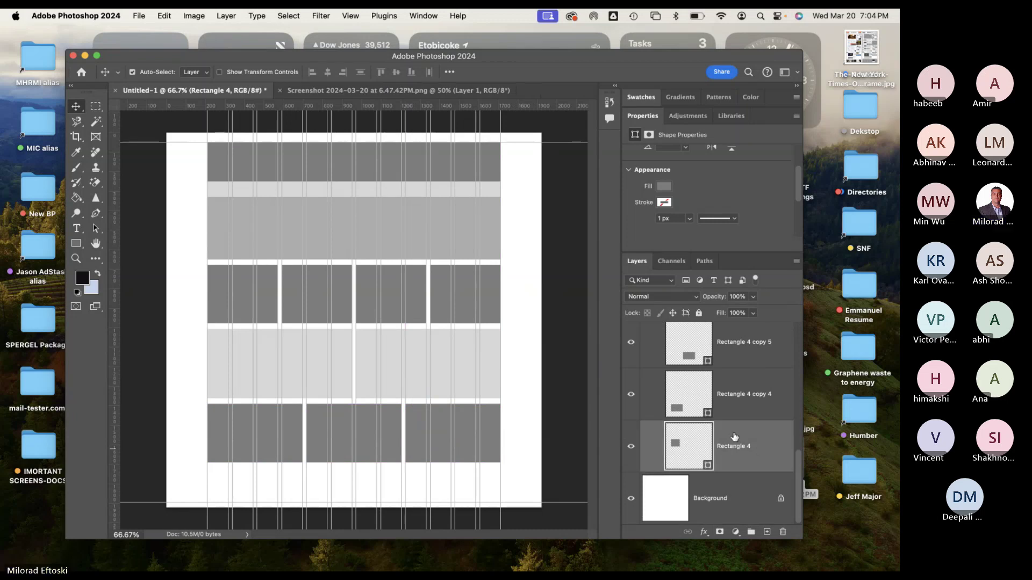
pyautogui.doubleClick(648, 116)
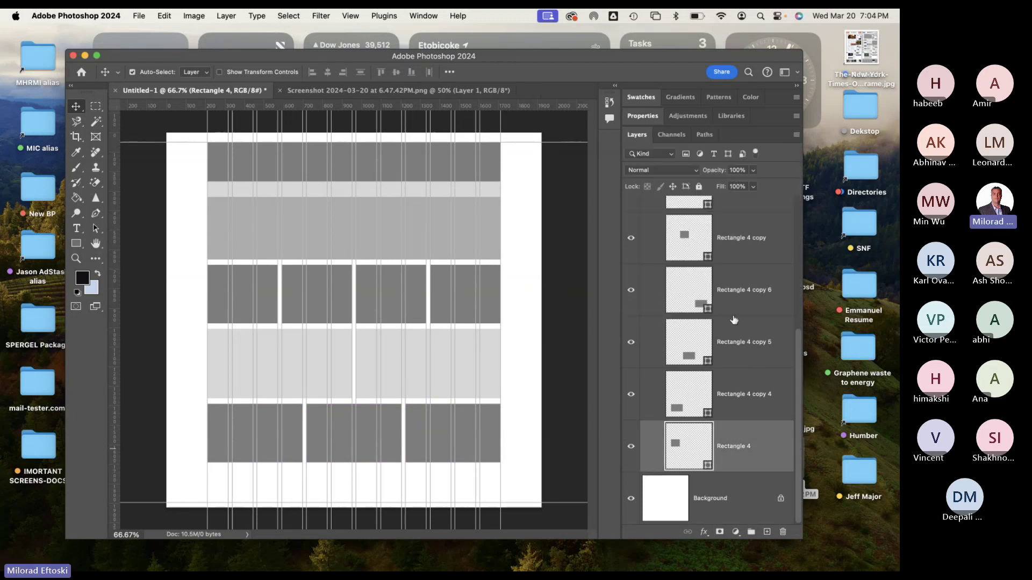
pyautogui.scroll(2, 731, 326)
pyautogui.scroll(-2, 731, 325)
pyautogui.click(732, 397)
pyautogui.keyDown('shift'); pyautogui.click(745, 306); pyautogui.keyUp('shift')
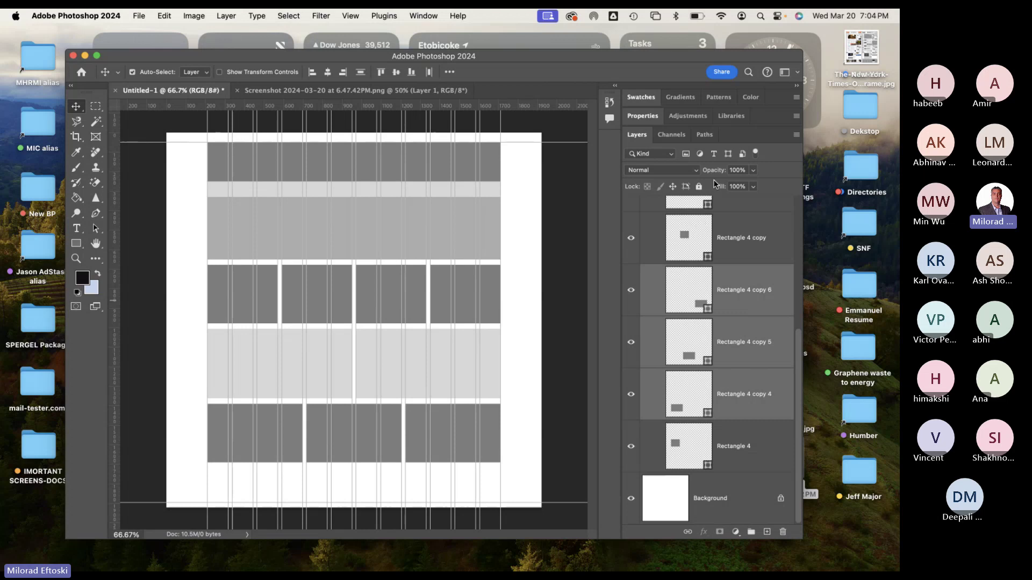
pyautogui.click(645, 116)
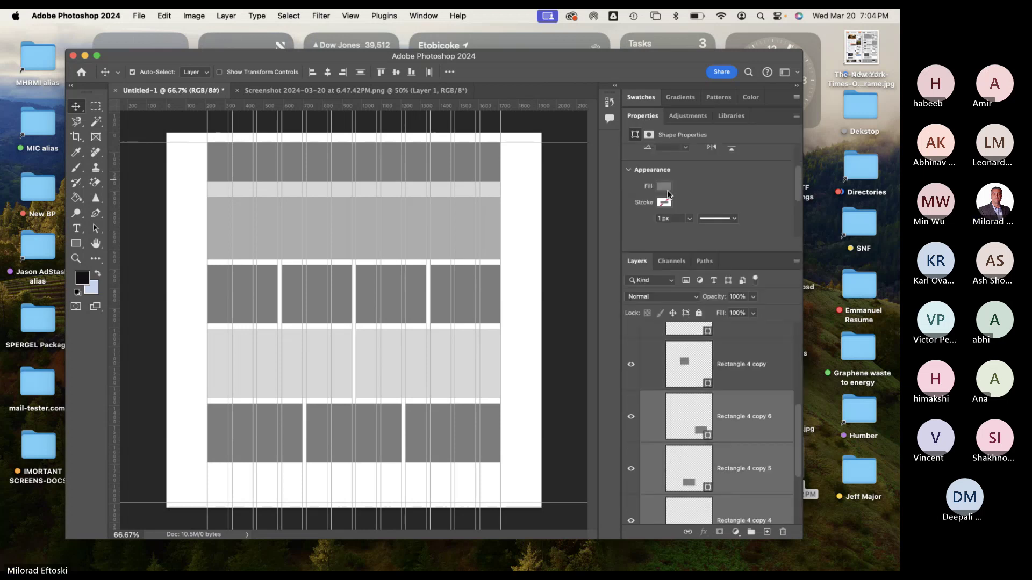
pyautogui.click(664, 187)
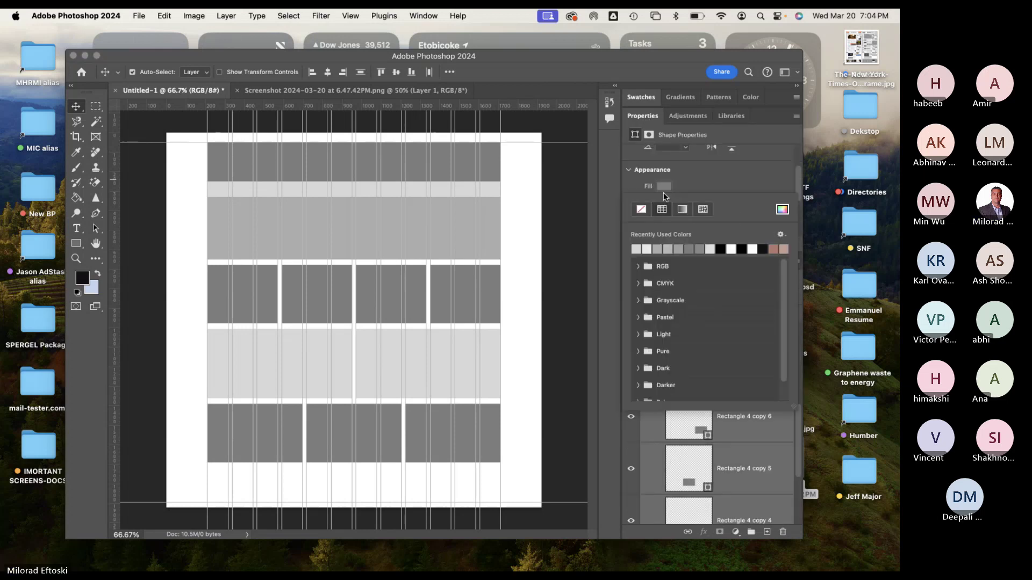
pyautogui.click(668, 249)
pyautogui.click(679, 250)
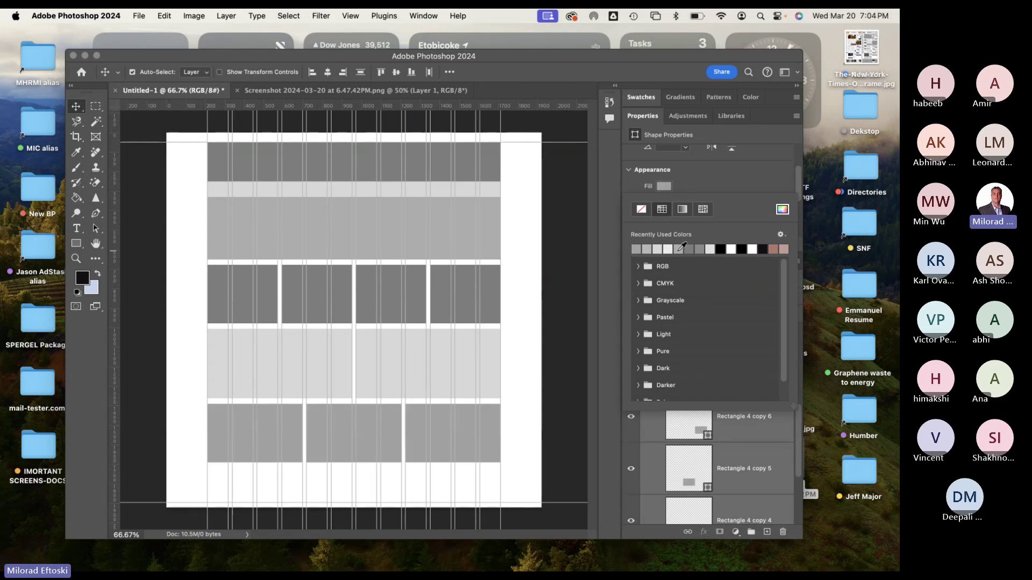
pyautogui.click(180, 248)
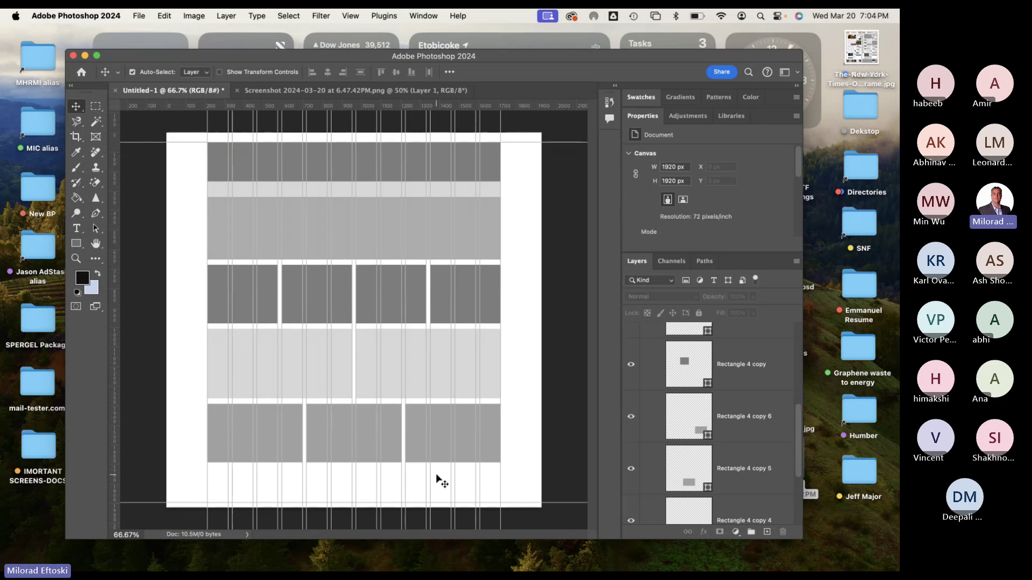
# Draw a footer rectangle about 1500 by 189 px across all 12 columns, from below the three-block row to the bottom margin guide.
pyautogui.click(76, 244)
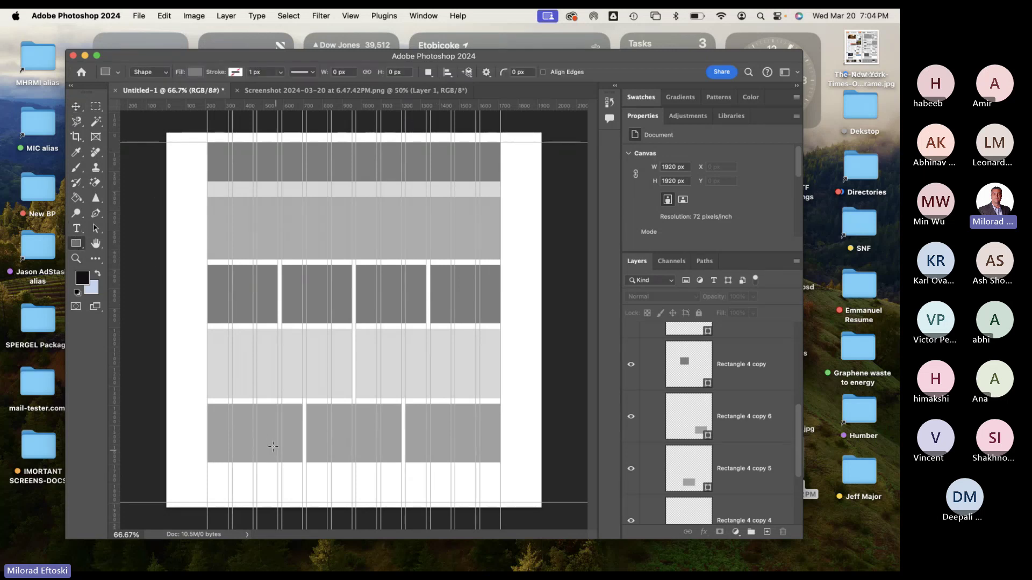
pyautogui.moveTo(208, 467)
pyautogui.mouseDown()
pyautogui.moveTo(446, 491)
pyautogui.moveTo(495, 491)
pyautogui.moveTo(500, 481)
pyautogui.moveTo(500, 504)
pyautogui.mouseUp()
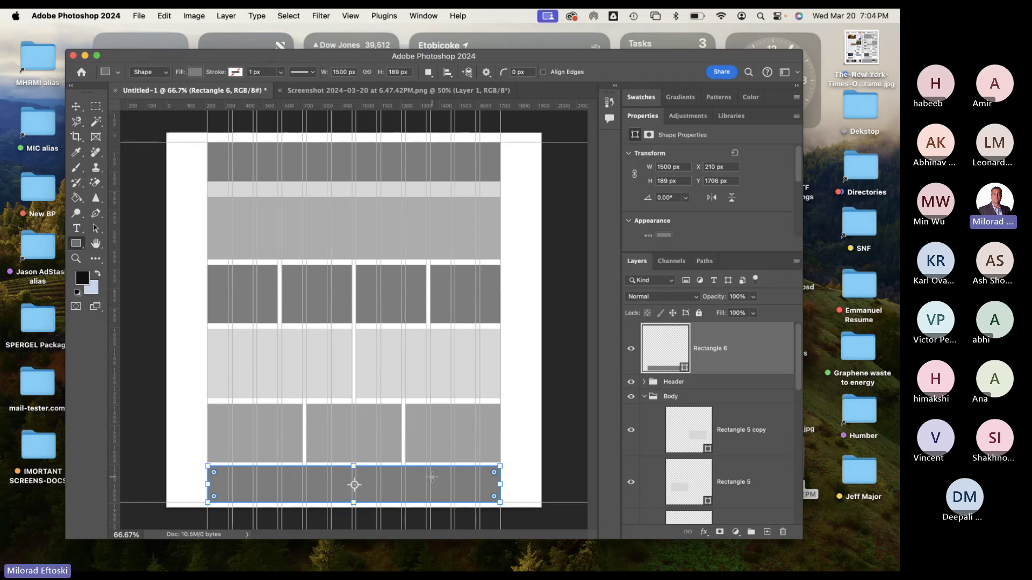
# Try several recently used grays and black as the fill of the footer rectangle.
pyautogui.click(76, 108)
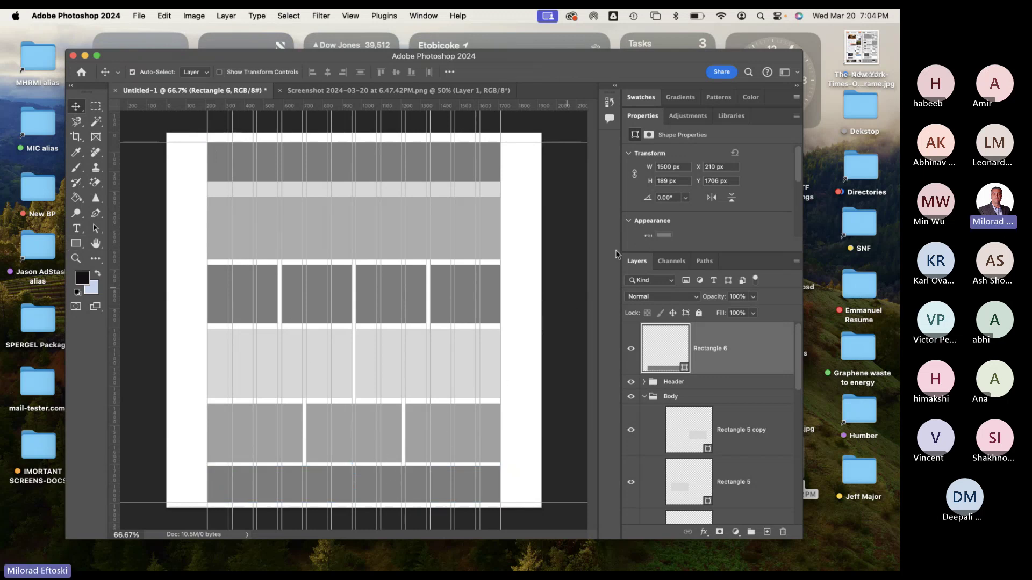
pyautogui.click(665, 235)
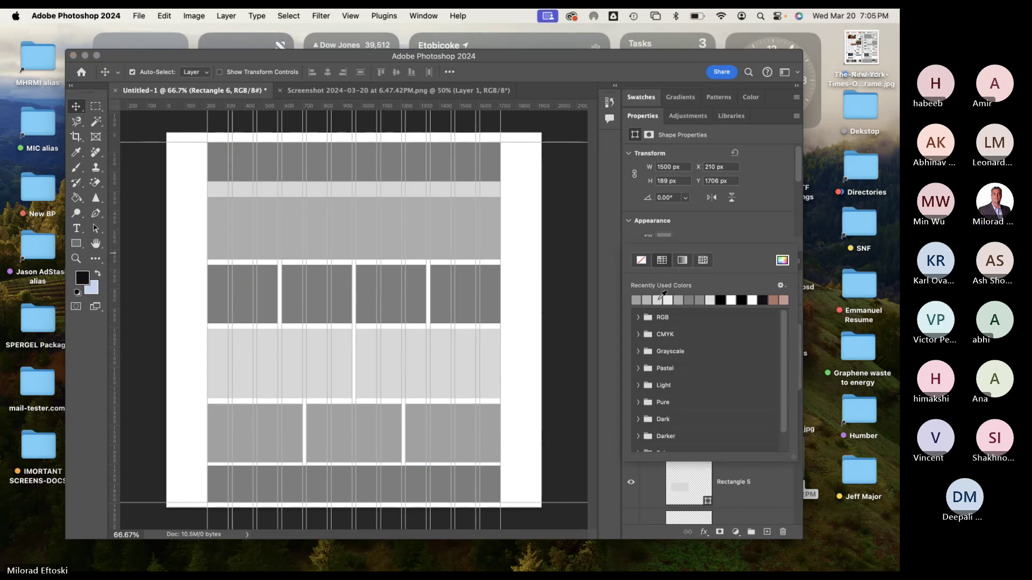
pyautogui.click(657, 299)
pyautogui.click(648, 299)
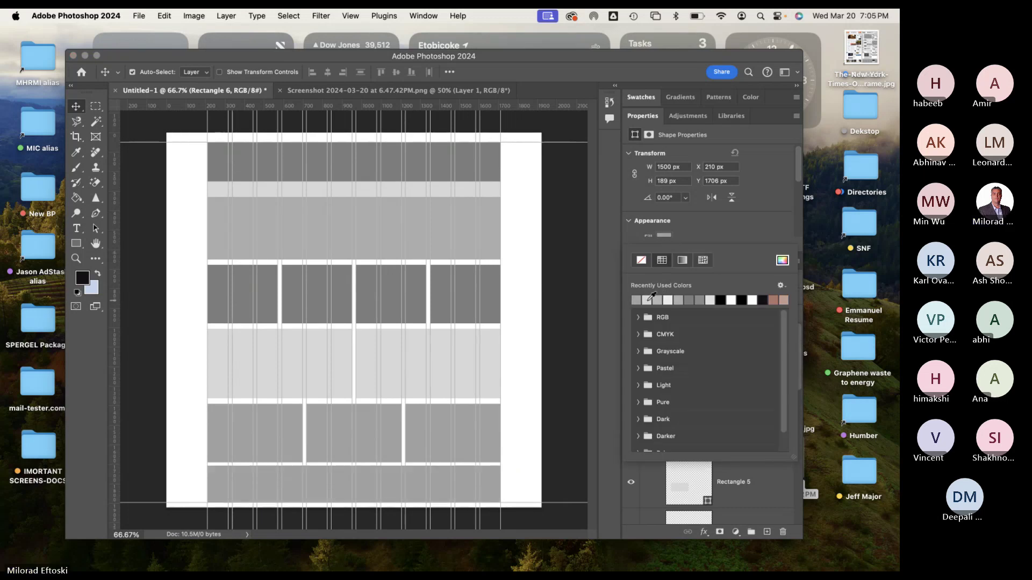
pyautogui.click(701, 300)
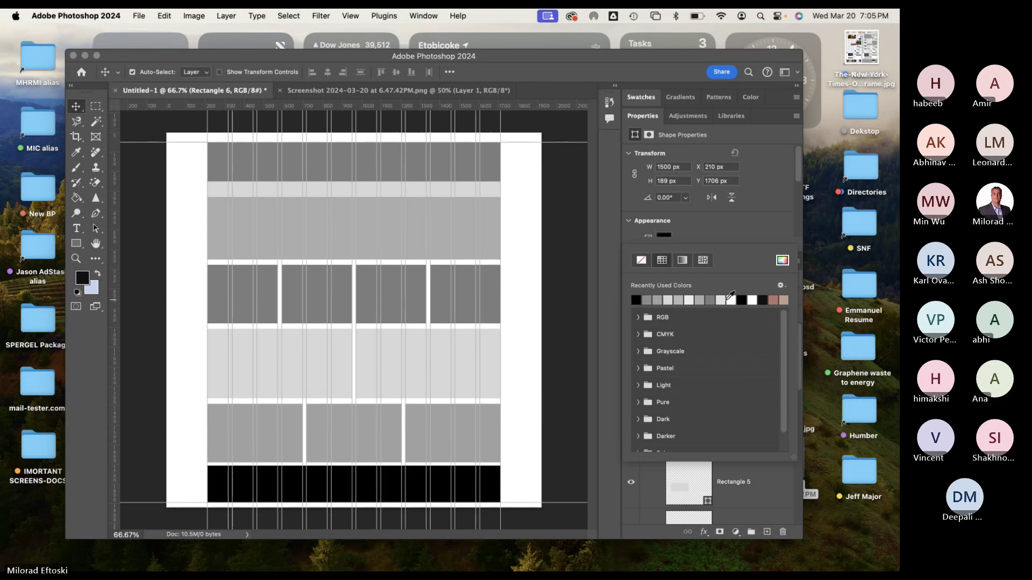
pyautogui.click(715, 299)
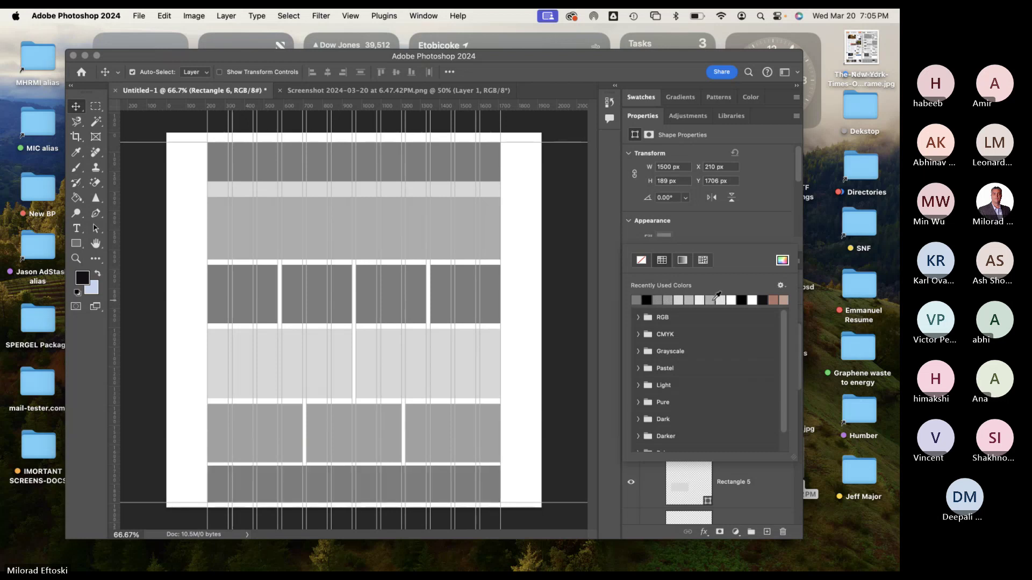
pyautogui.click(679, 232)
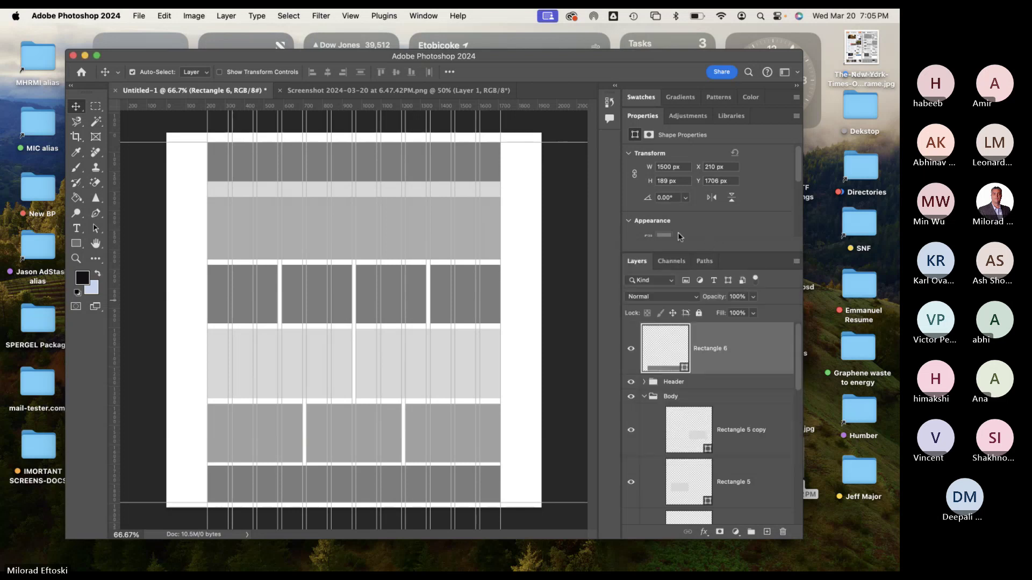
# Fill the footer rectangle with a dark gray from the Grayscale swatches and deselect the layer.
pyautogui.click(664, 236)
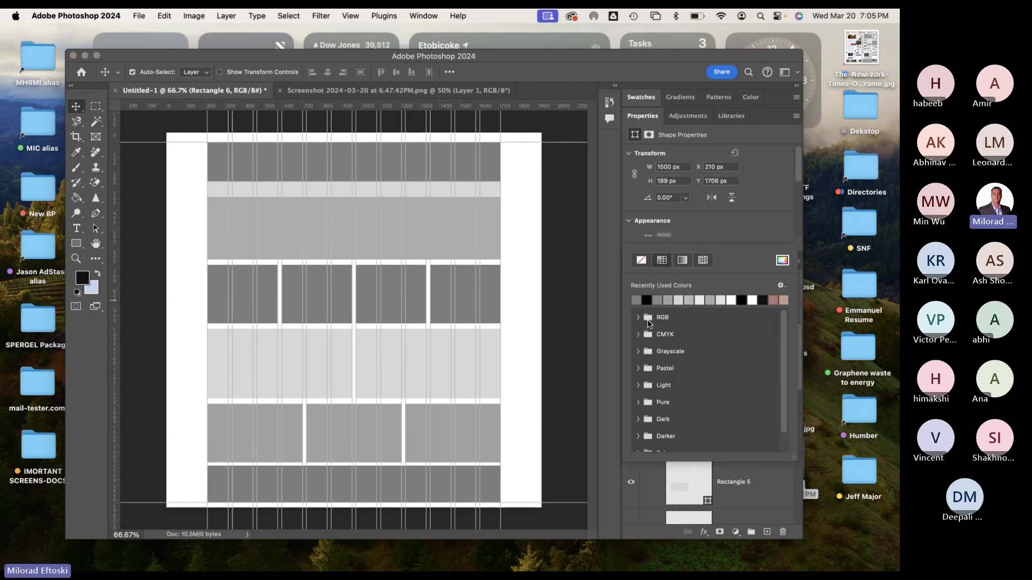
pyautogui.click(639, 352)
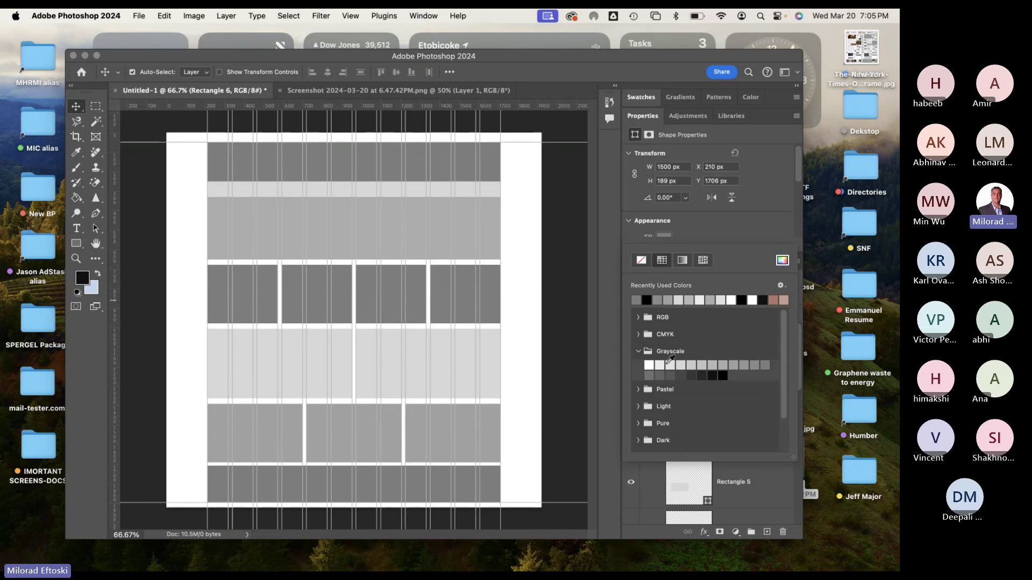
pyautogui.click(670, 365)
pyautogui.click(681, 365)
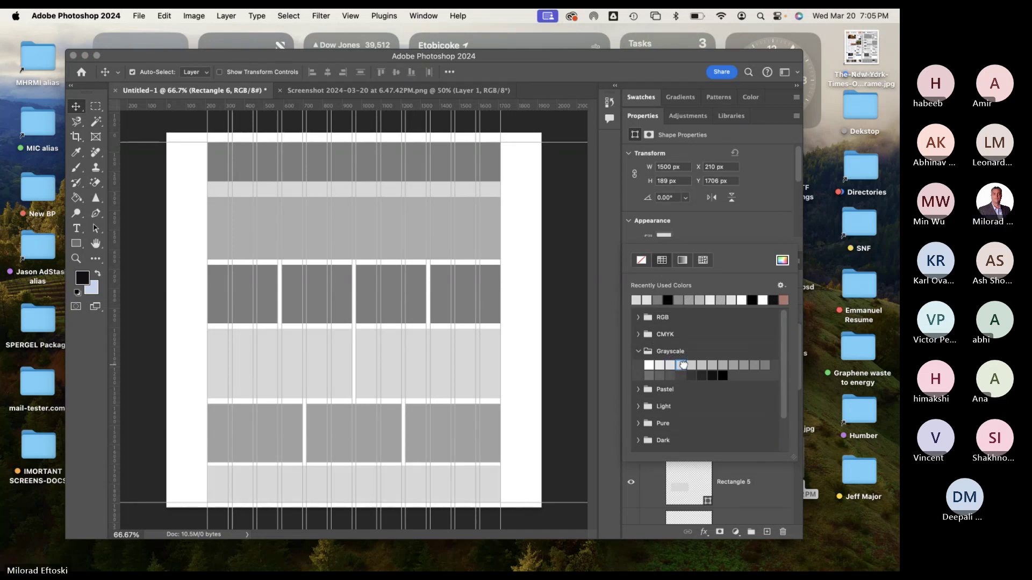
pyautogui.click(764, 365)
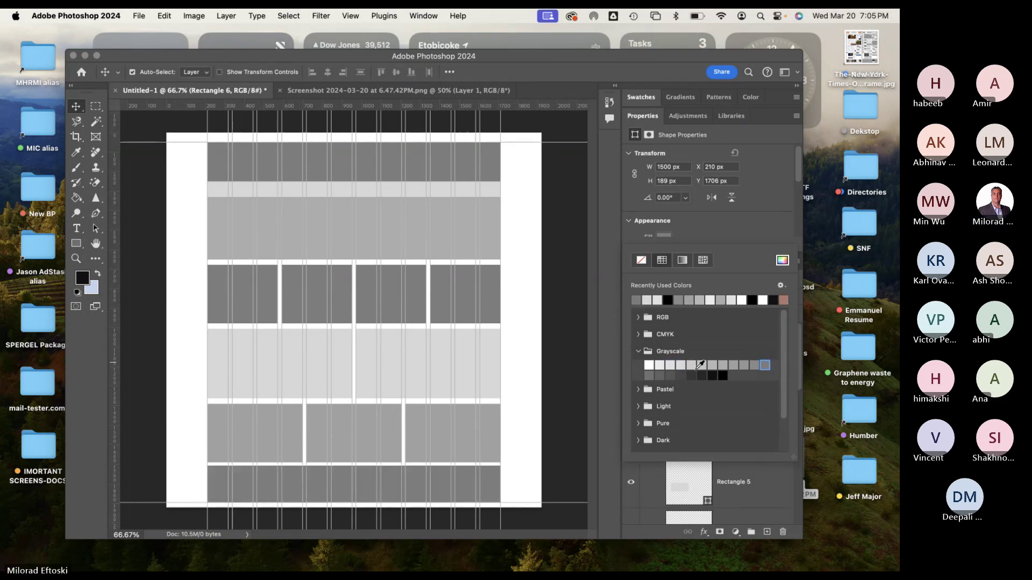
pyautogui.click(649, 375)
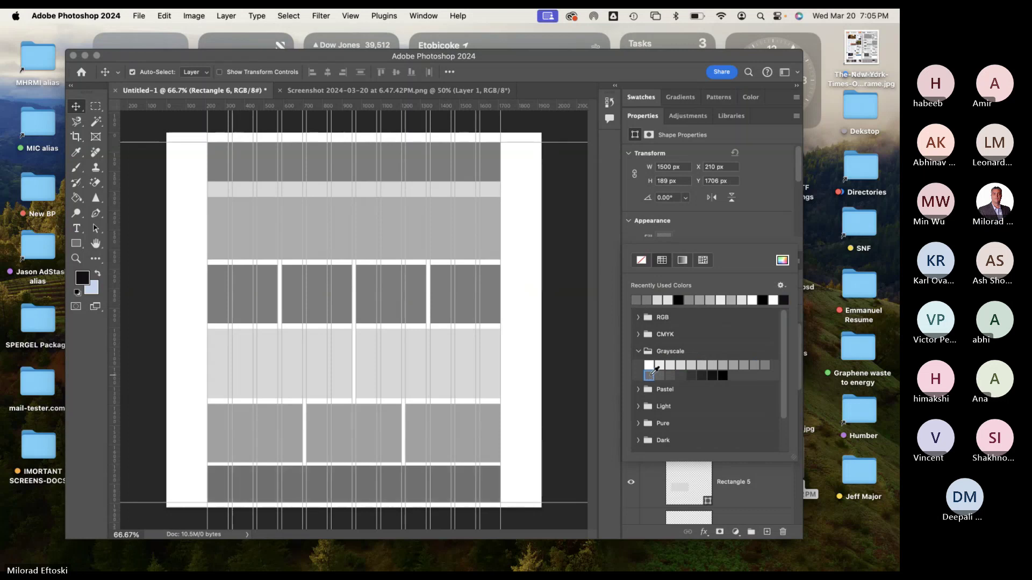
pyautogui.click(563, 359)
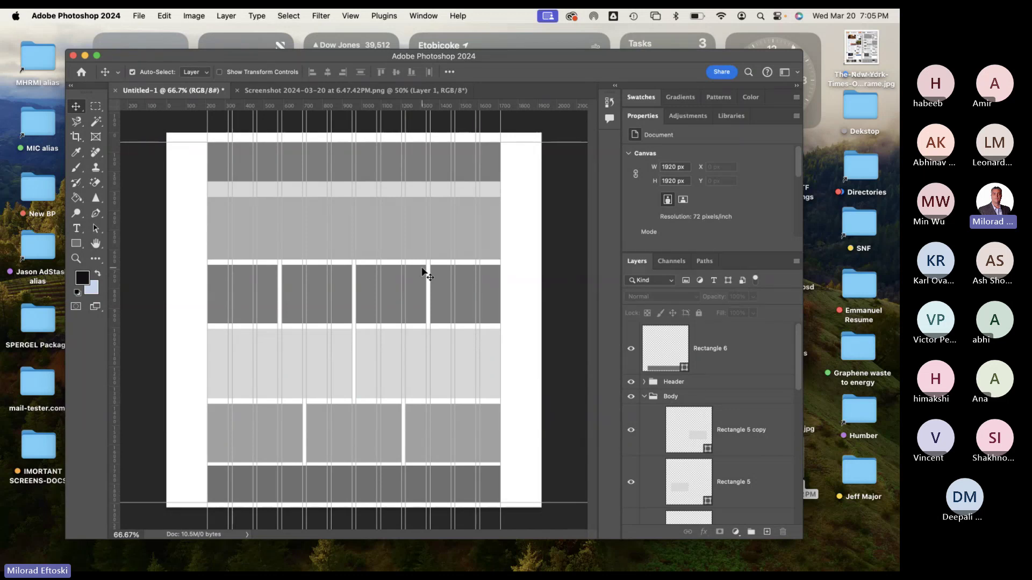
# Save the document on the computer's desktop in Photoshop format as "Photoshop Website Wireframe example".
pyautogui.click(141, 16)
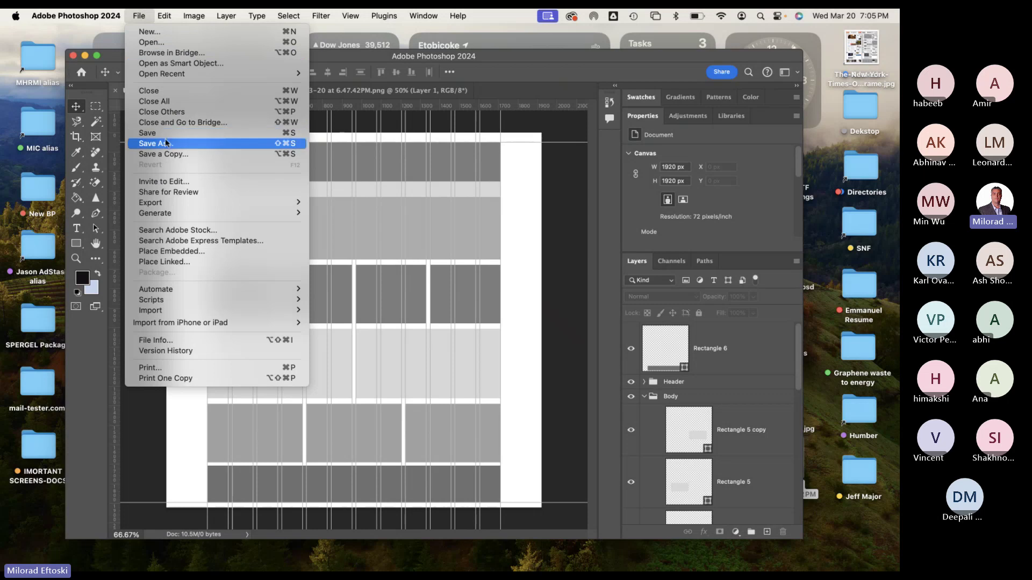
pyautogui.click(165, 143)
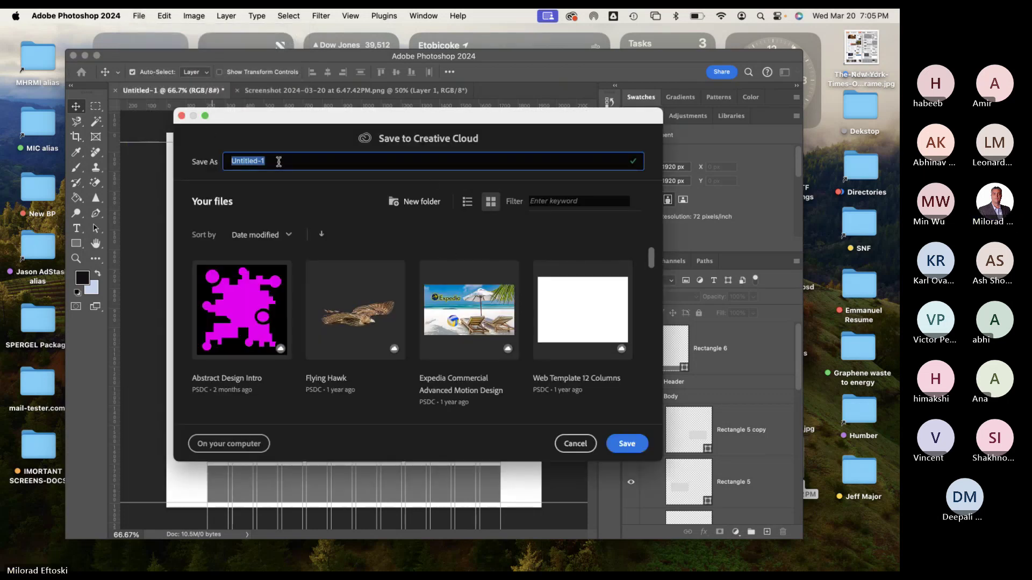
pyautogui.write('Photoshop ')
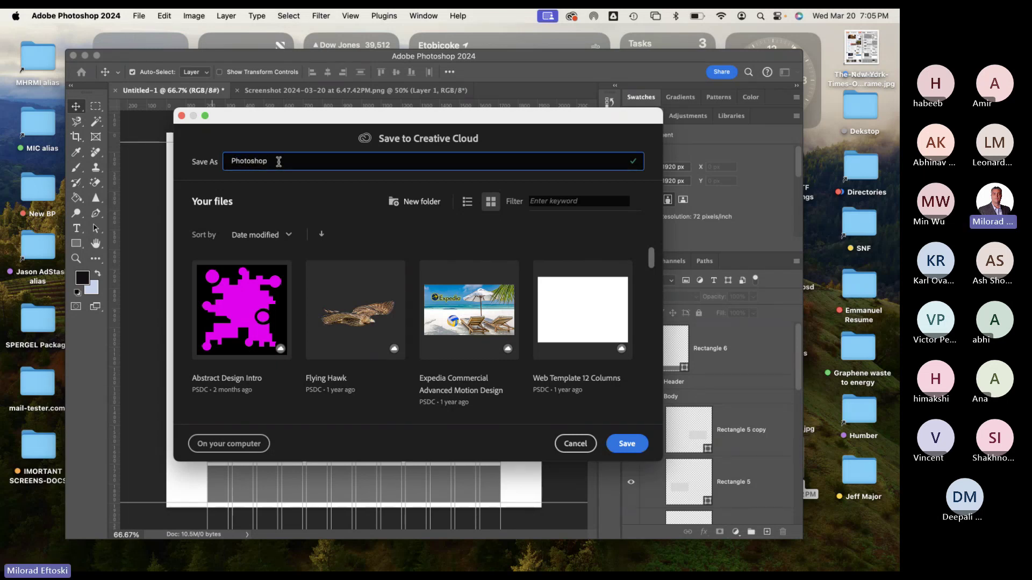
pyautogui.write('Website Wirefa')
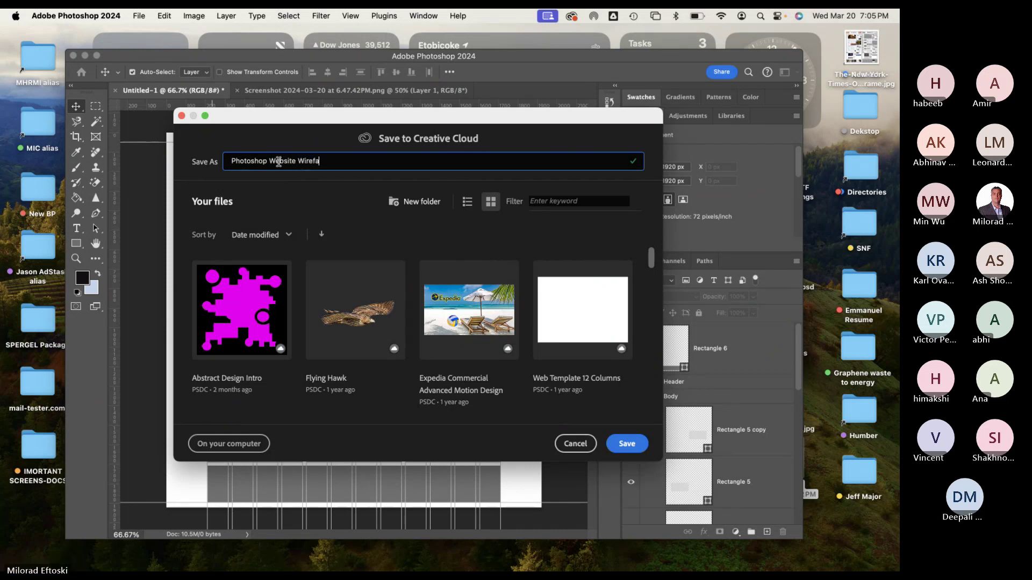
pyautogui.press('BackSpace')
pyautogui.write('rame ')
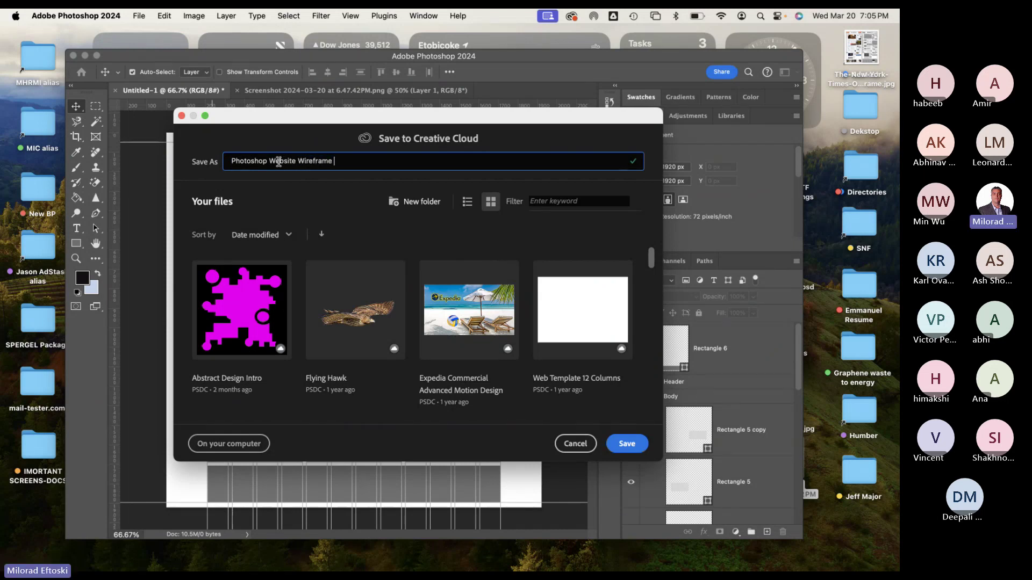
pyautogui.write('example')
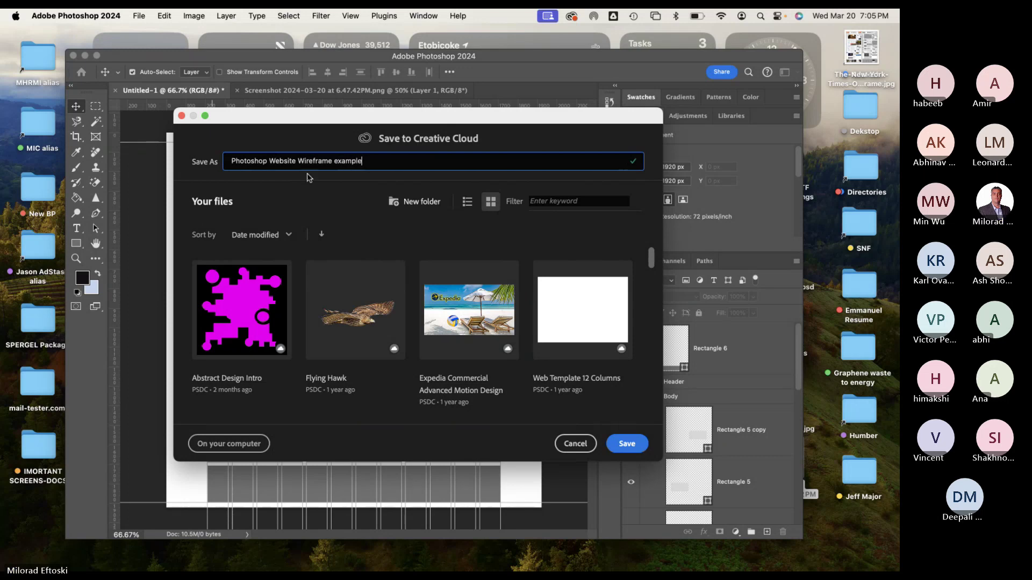
pyautogui.click(236, 446)
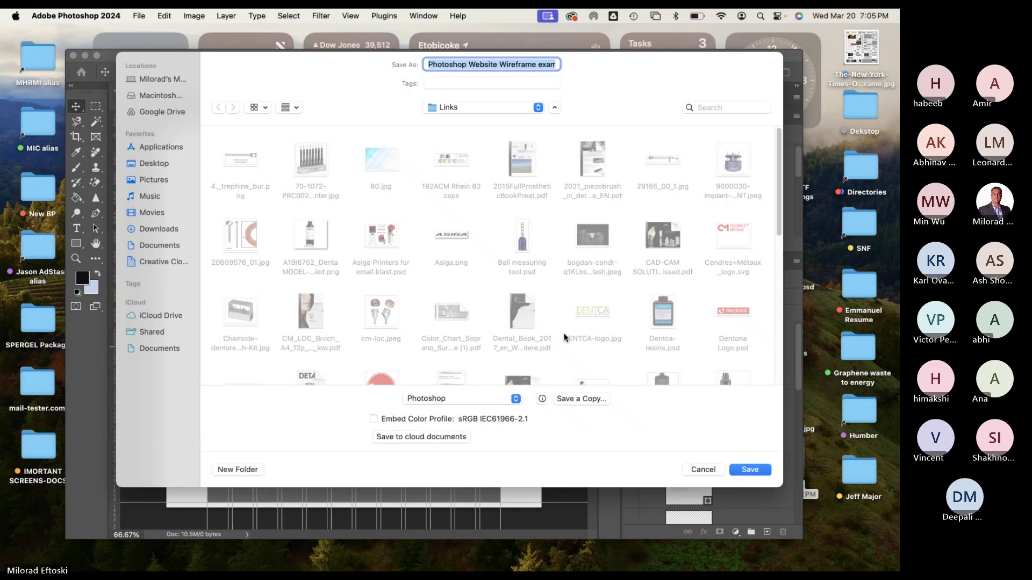
pyautogui.click(746, 469)
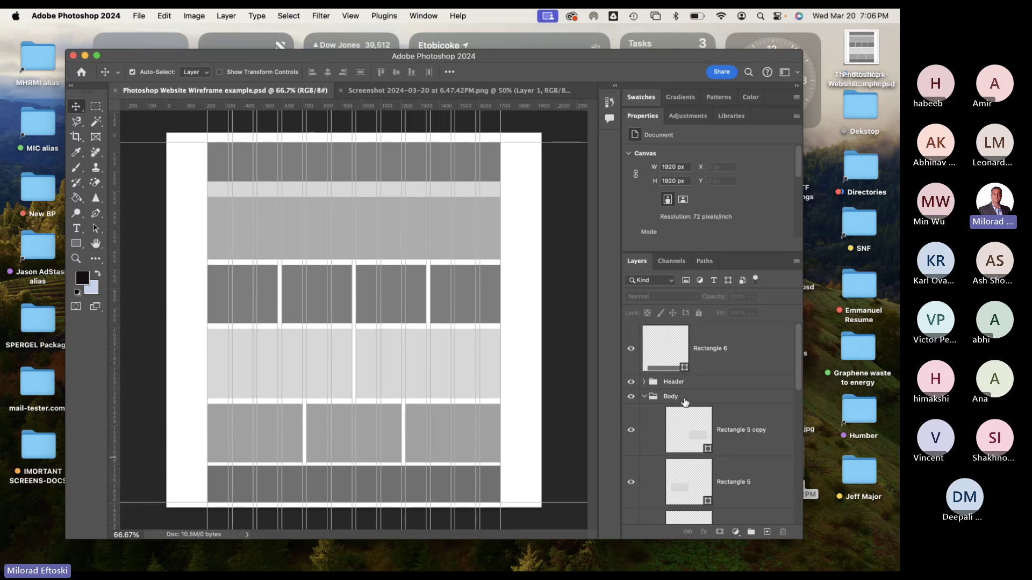
# Collapse the Body group and switch the visibility of the Body group and the footer rectangle off and on to check their contents.
pyautogui.click(643, 396)
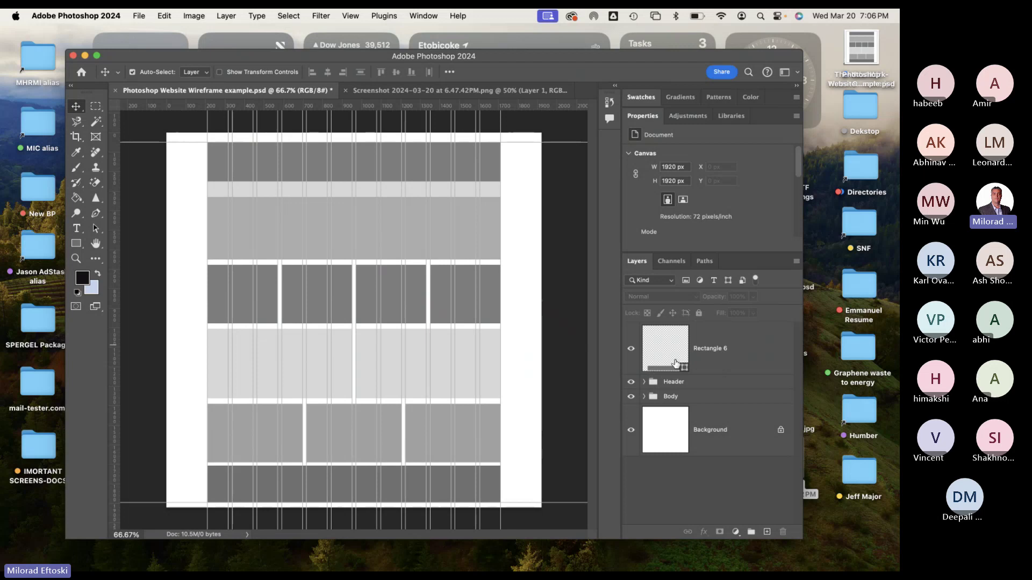
pyautogui.click(631, 397)
pyautogui.click(631, 396)
pyautogui.click(631, 396)
pyautogui.click(631, 397)
pyautogui.click(631, 397)
pyautogui.click(631, 396)
pyautogui.click(631, 397)
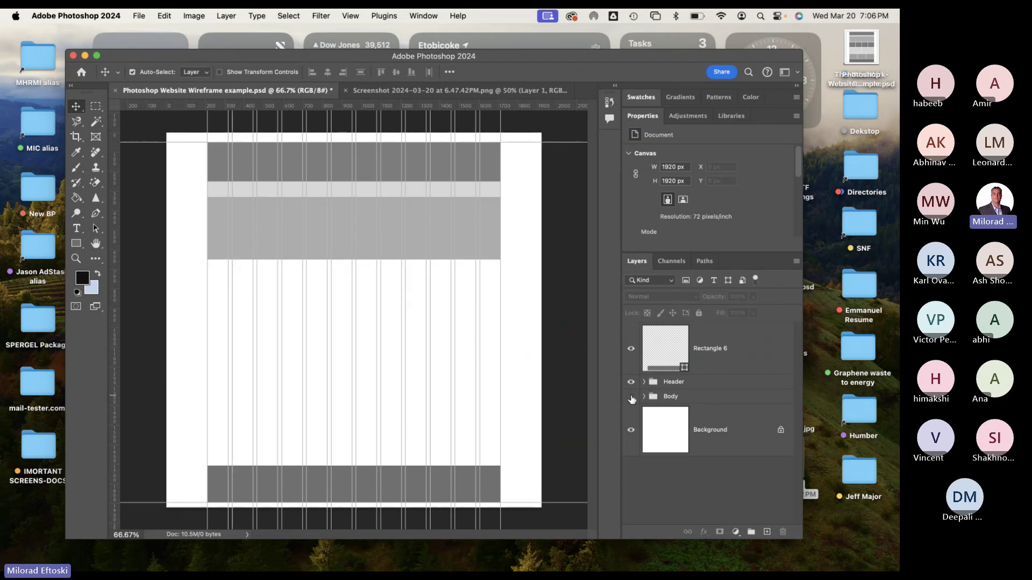
pyautogui.click(631, 396)
pyautogui.click(631, 349)
pyautogui.click(631, 348)
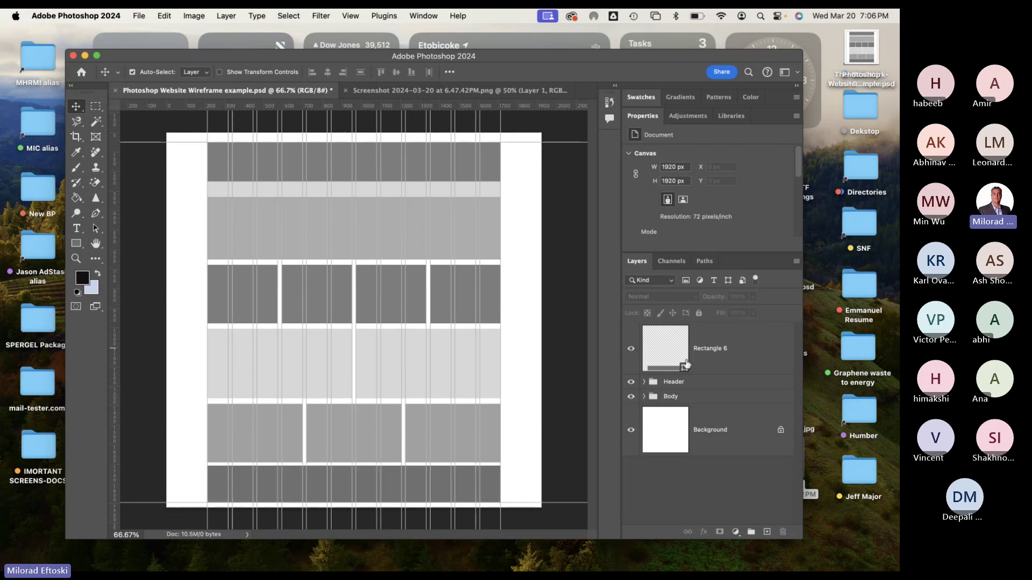
# Group the footer rectangle layer into a group named Footer and place the collapsed group below the Body group.
pyautogui.click(752, 352)
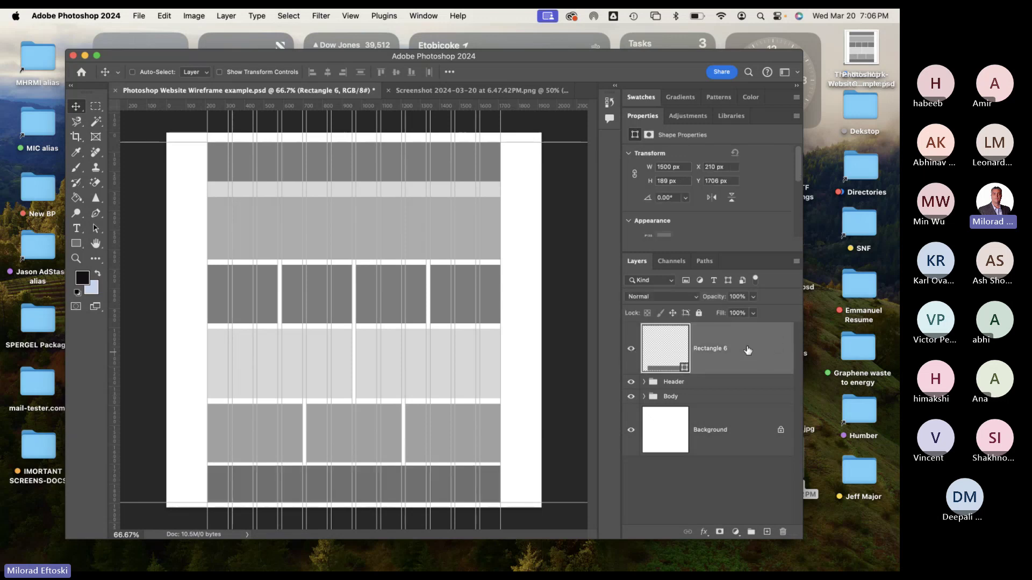
pyautogui.press('super+g')
pyautogui.doubleClick(673, 329)
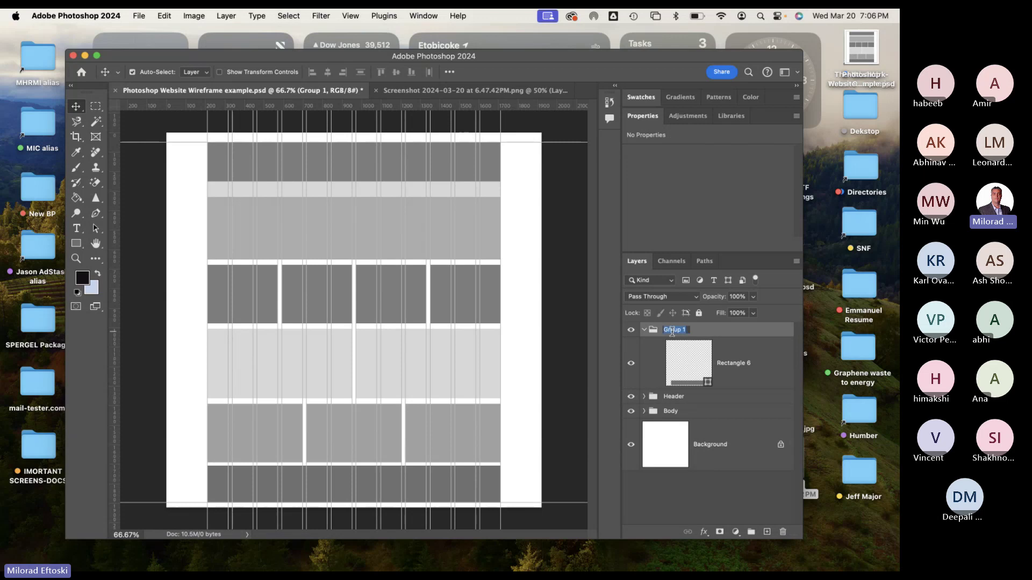
pyautogui.write('Footer')
pyautogui.press('Return')
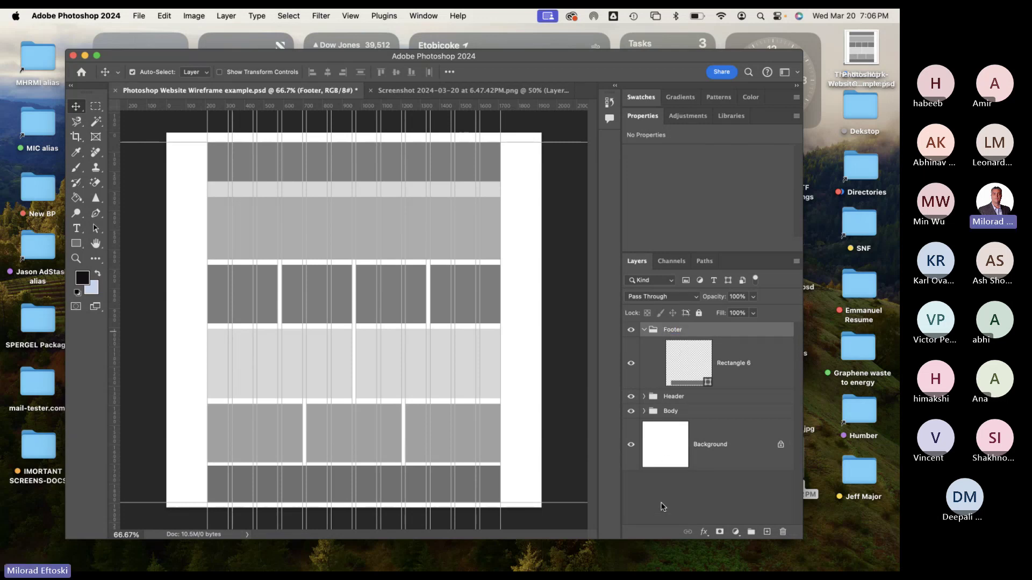
pyautogui.click(644, 330)
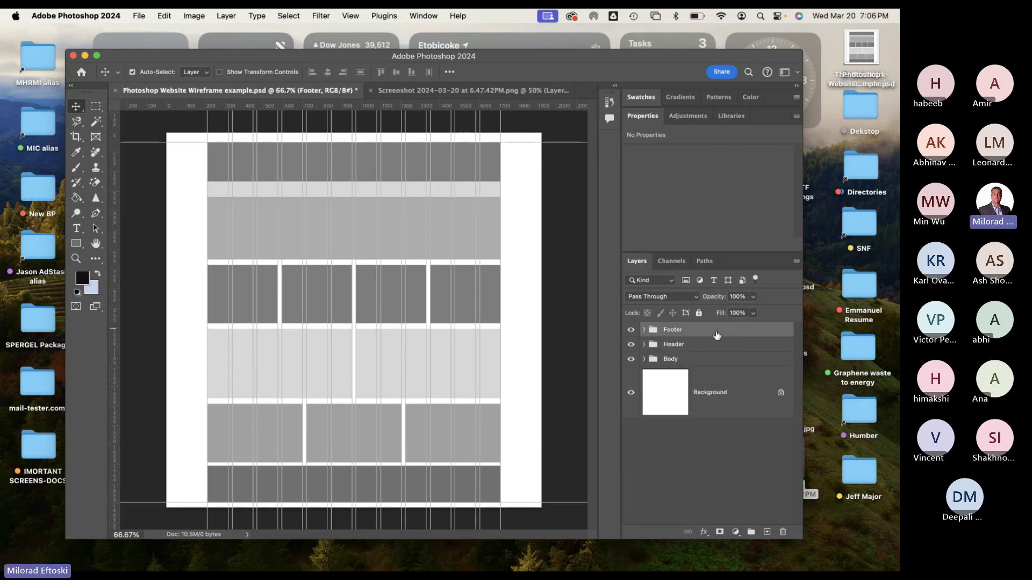
pyautogui.moveTo(718, 332); pyautogui.dragTo(715, 370)
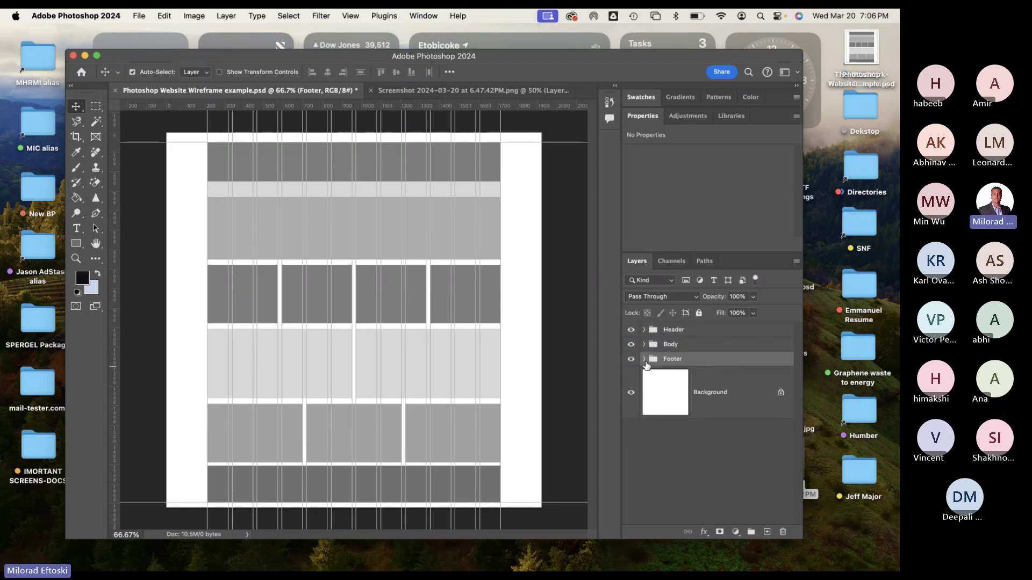
# Hide and show the Footer, Body and Header groups one after another to check what each contains.
pyautogui.click(632, 358)
pyautogui.click(631, 359)
pyautogui.click(631, 344)
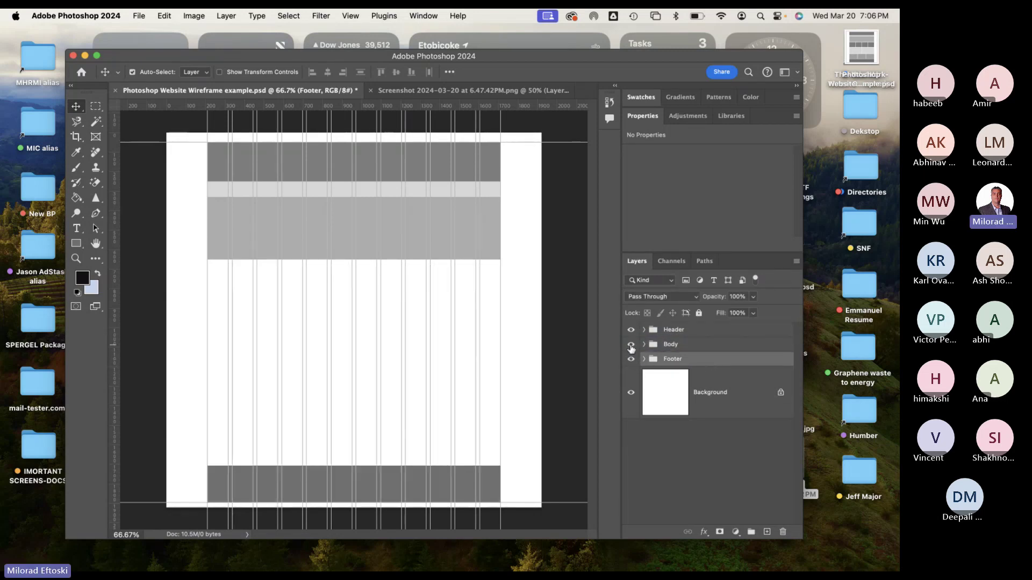
pyautogui.click(631, 344)
pyautogui.click(631, 330)
pyautogui.click(631, 329)
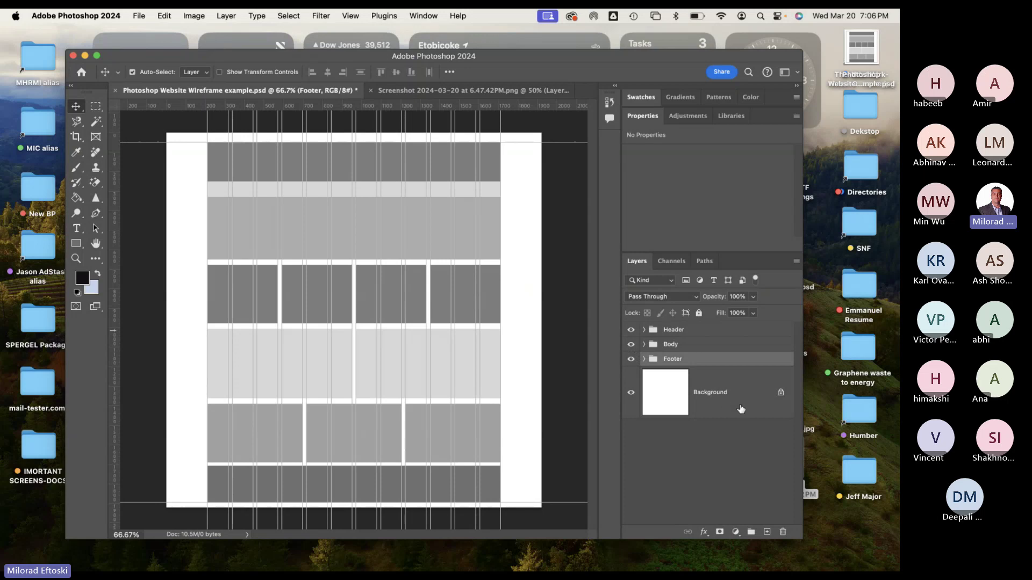
# Try deleting the white Background layer, and undo the deletion.
pyautogui.click(741, 409)
pyautogui.press('BackSpace')
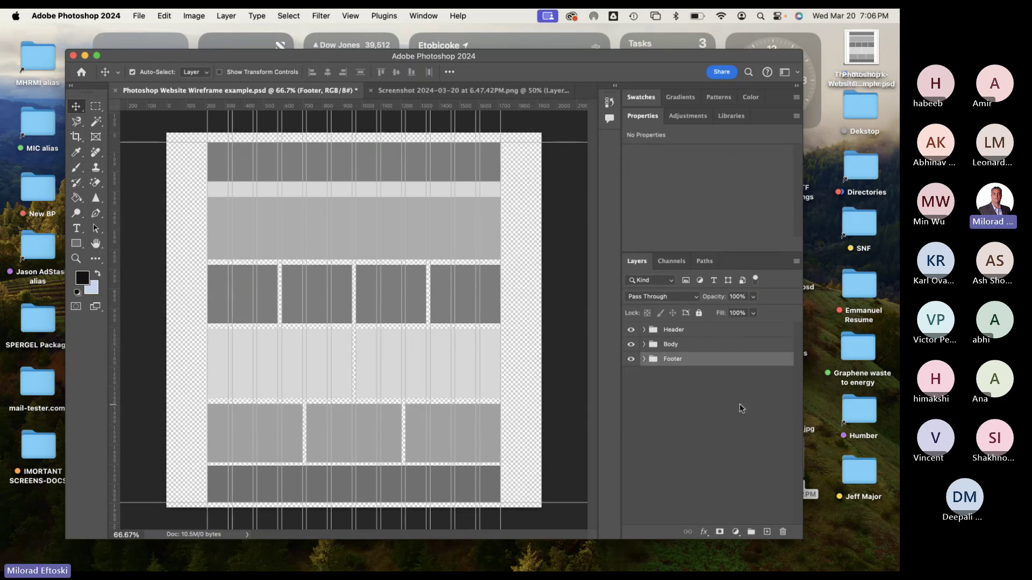
pyautogui.press('super+z')
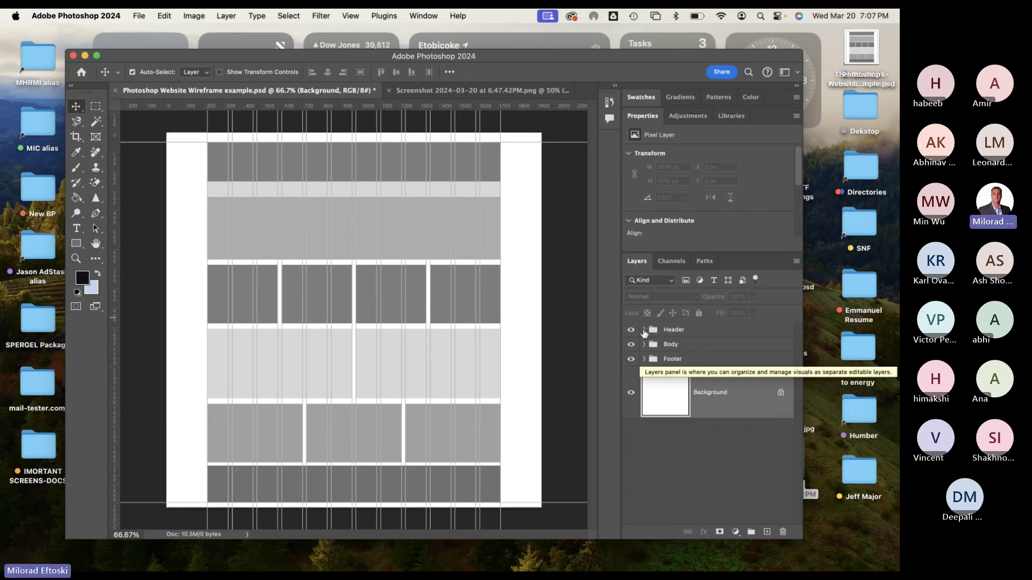
# Set the layer thumbnails to the medium size, one step below the largest.
pyautogui.click(797, 261)
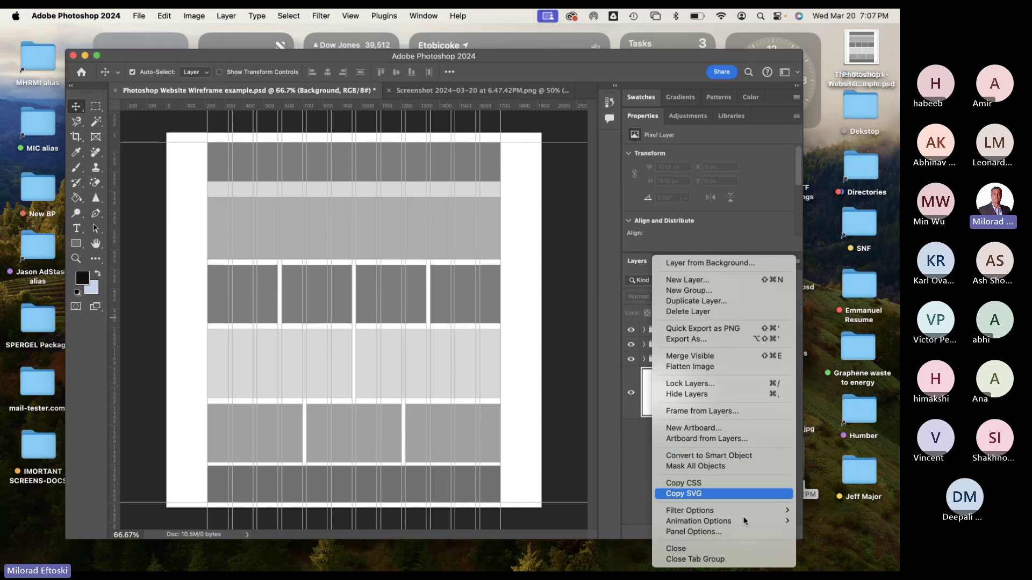
pyautogui.click(717, 530)
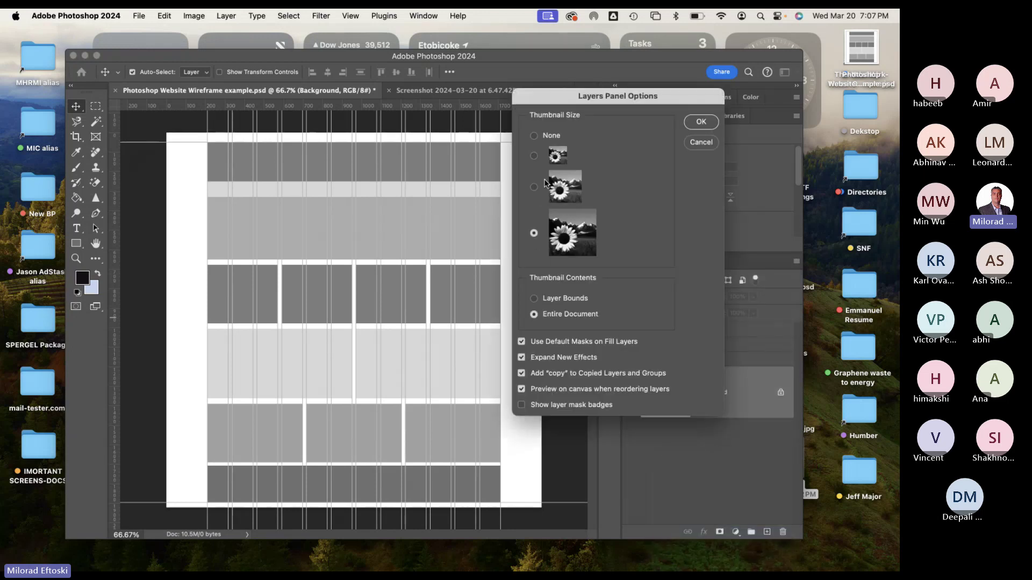
pyautogui.click(562, 194)
pyautogui.click(700, 123)
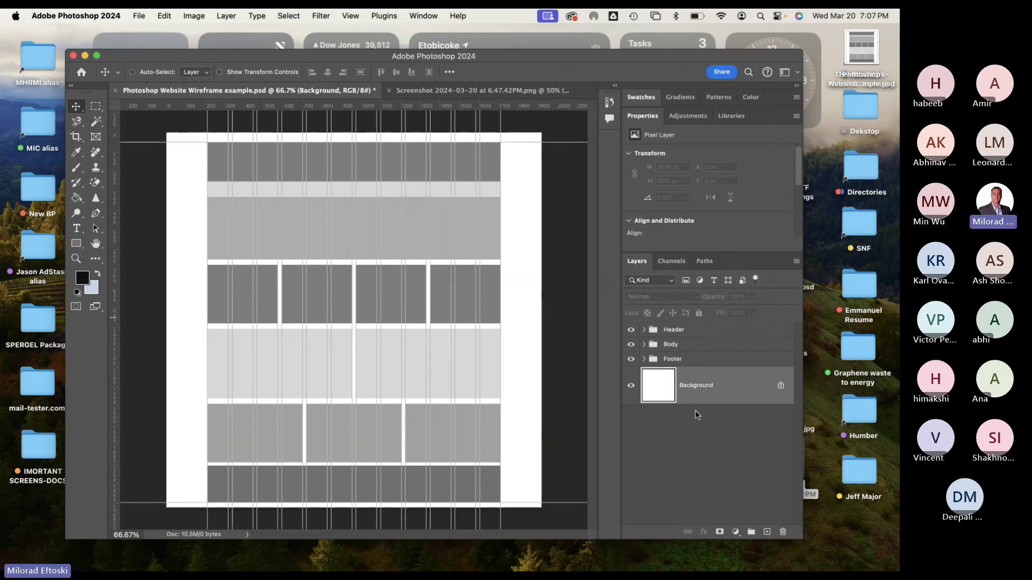
# Compare the wireframe document with the Amazon homepage screenshot document and return to the wireframe.
pyautogui.click(461, 92)
pyautogui.click(277, 91)
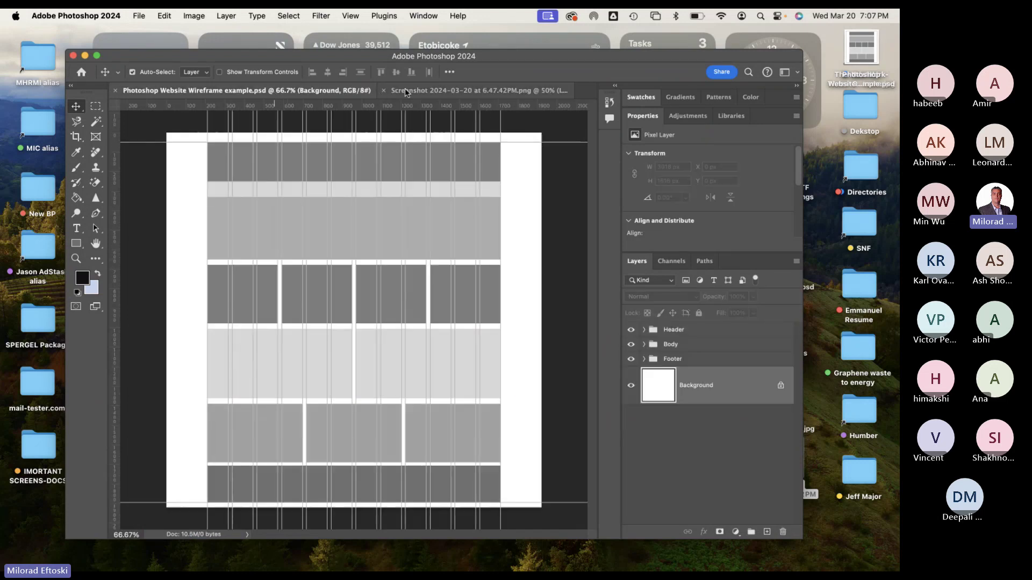
pyautogui.click(405, 89)
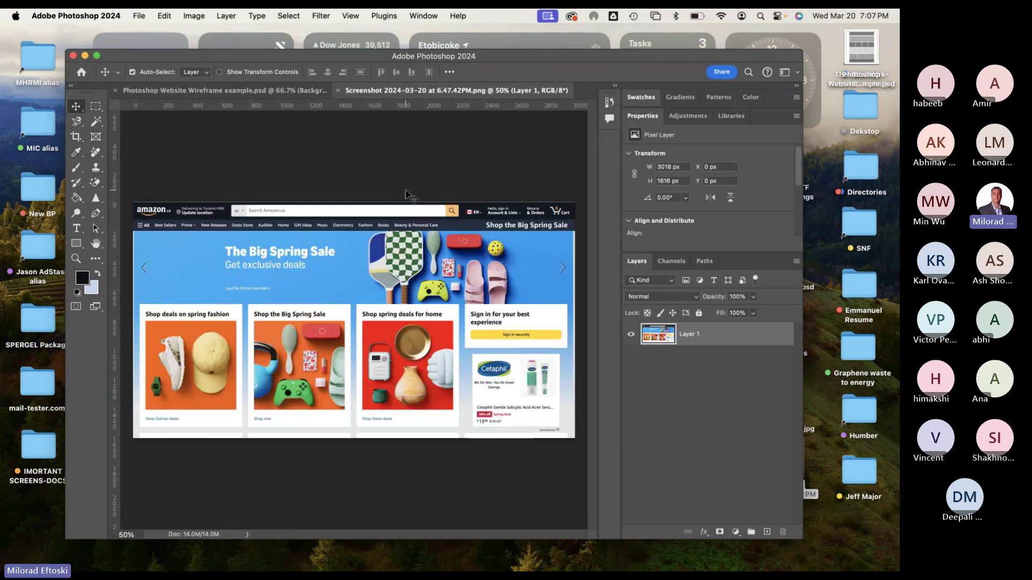
pyautogui.click(294, 91)
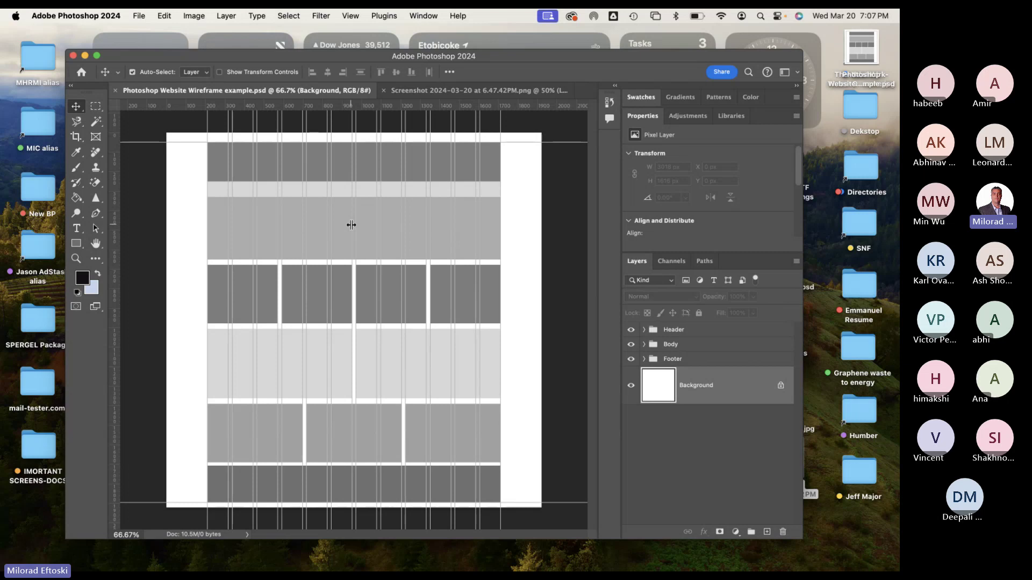
# Hide the guides over the wireframe.
pyautogui.press('super')
pyautogui.press('super+semicolon')
pyautogui.press('super+semicolon')
pyautogui.press('super+semicolon')
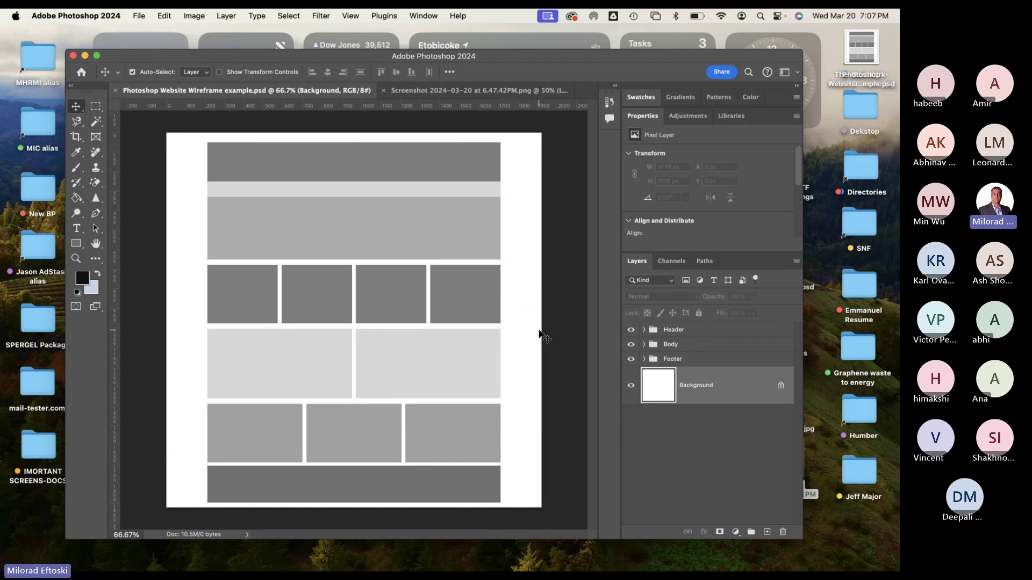
# Preview the wireframe in full screen mode at fit-to-screen size, and return to the standard window showing the whole page.
pyautogui.press('f')
pyautogui.press('f')
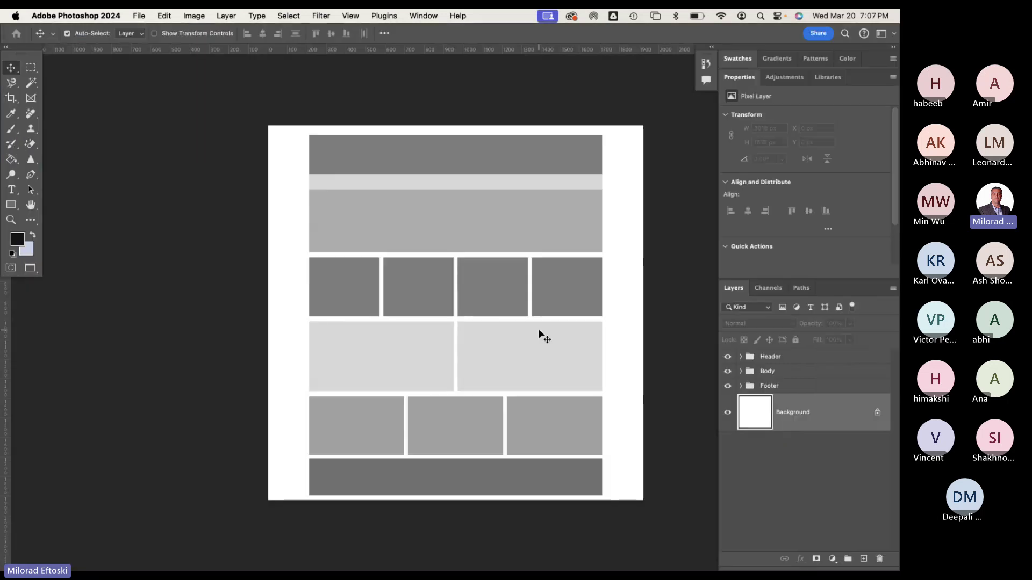
pyautogui.hotkey('ctrl', 'r')
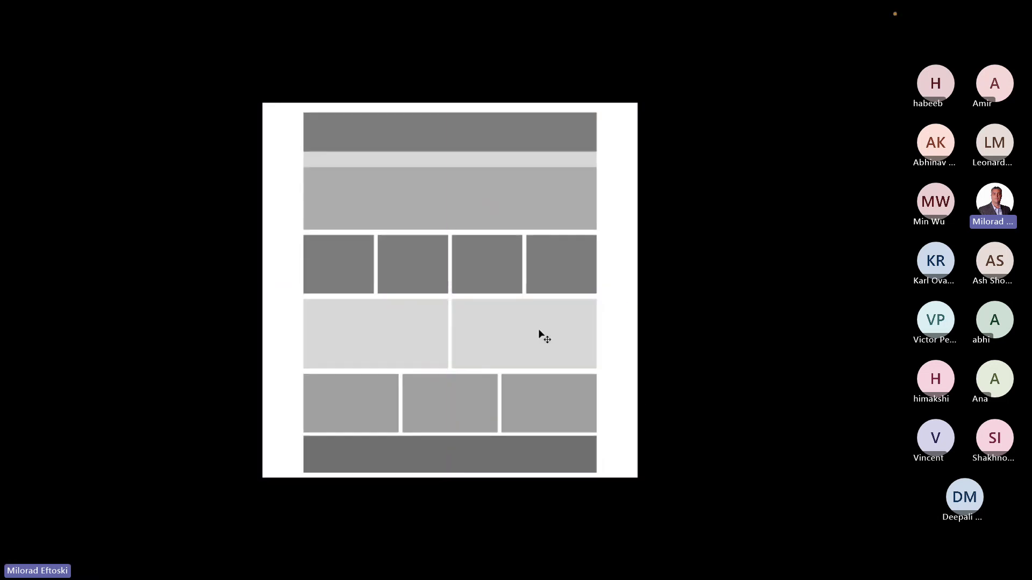
pyautogui.hotkey('ctrl', '0')
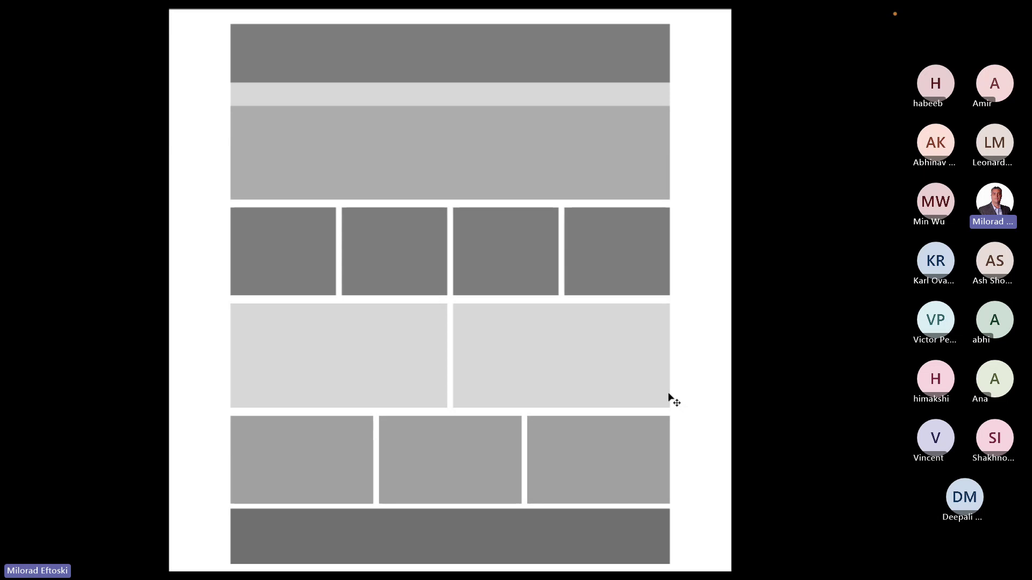
pyautogui.press('Escape')
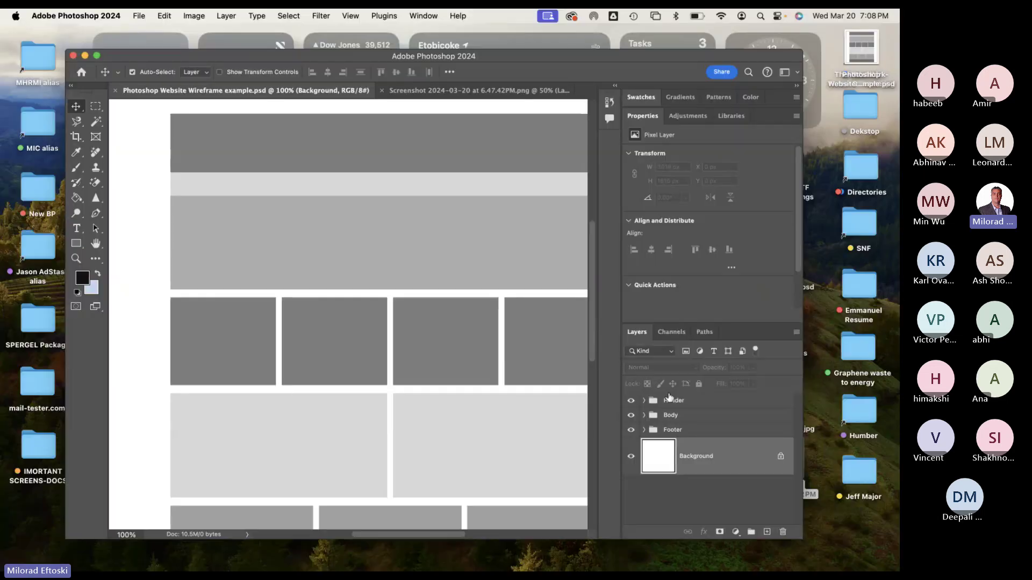
pyautogui.press('super+minus')
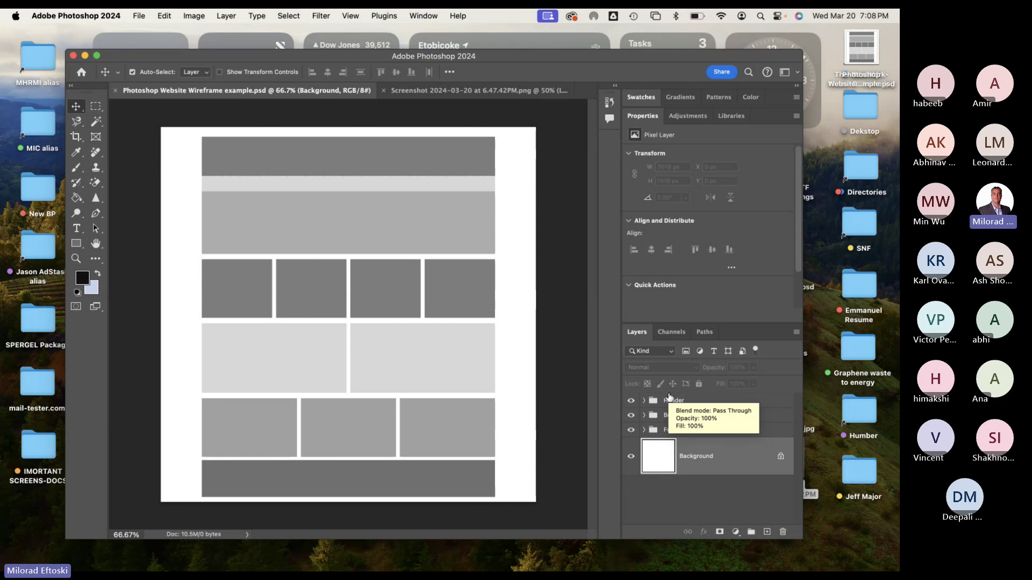
# Collapse the layer properties to give the layer list more height, widen the application window, and display the wireframe at 100%.
pyautogui.doubleClick(643, 117)
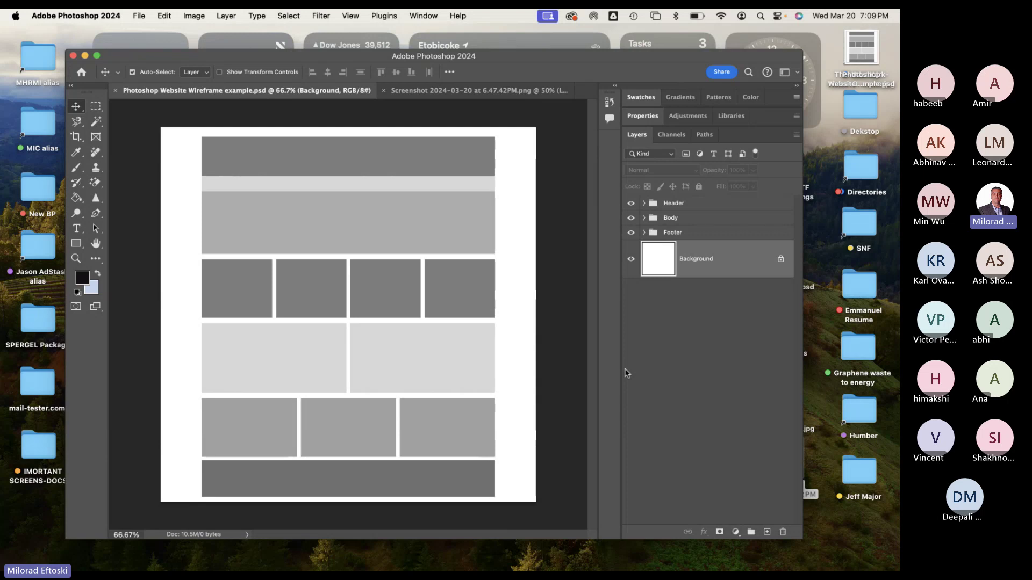
pyautogui.press('super+1')
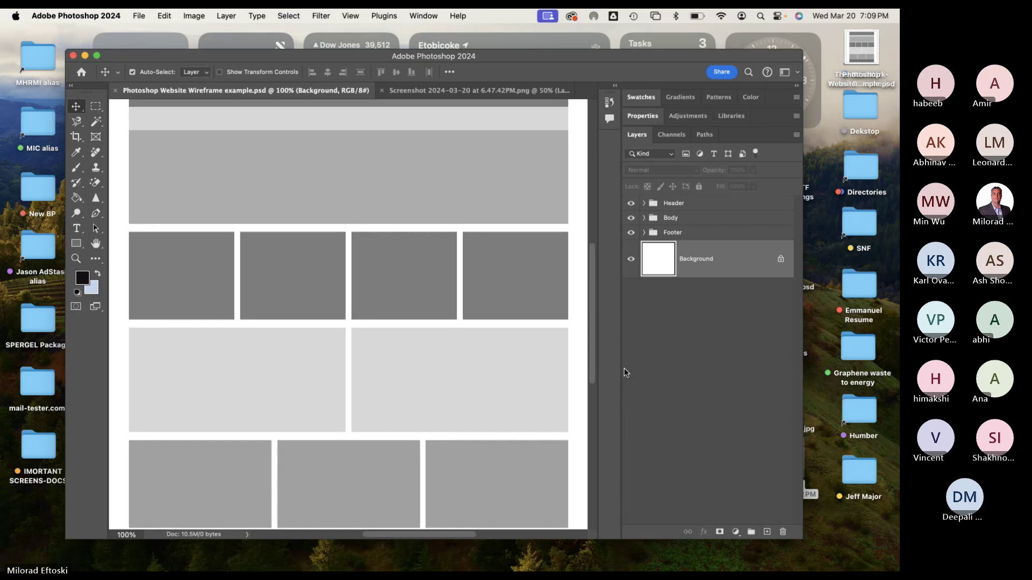
pyautogui.moveTo(802, 339); pyautogui.dragTo(885, 340)
pyautogui.moveTo(378, 244); pyautogui.dragTo(417, 330)
# Collapse the Header group and lock the Header, Body and Footer groups against all edits.
pyautogui.click(341, 176)
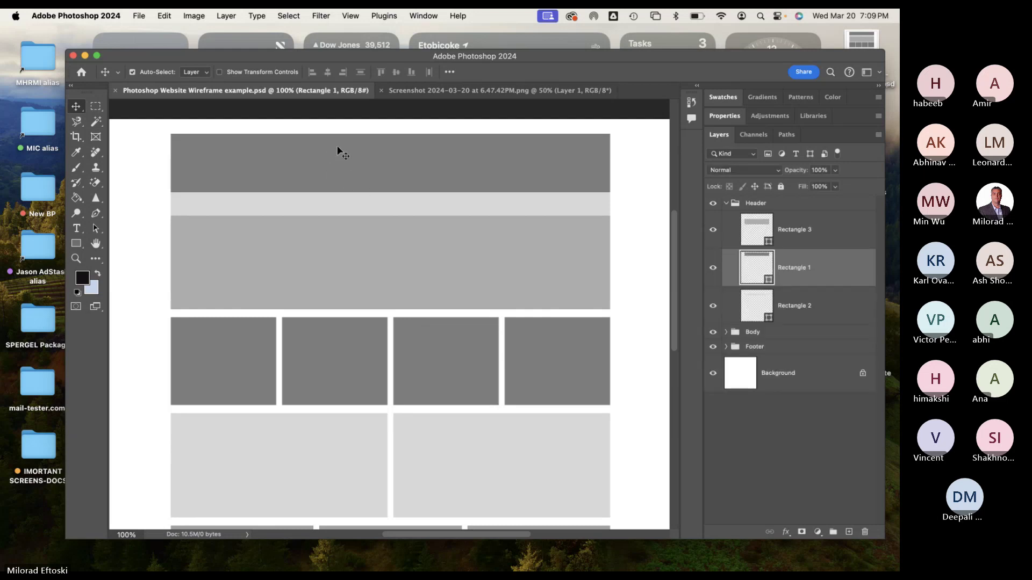
pyautogui.click(727, 204)
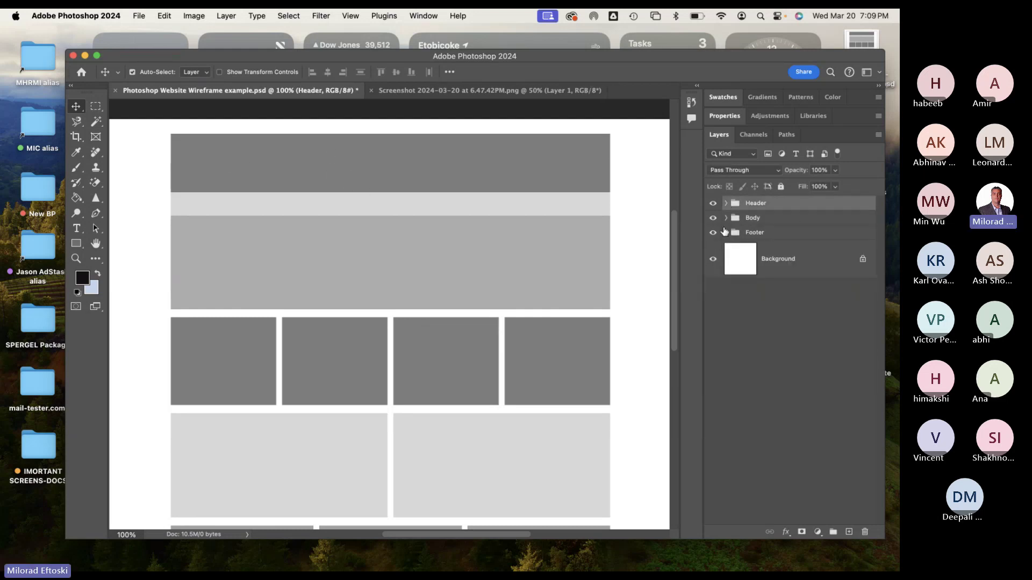
pyautogui.keyDown('shift'); pyautogui.click(775, 237); pyautogui.keyUp('shift')
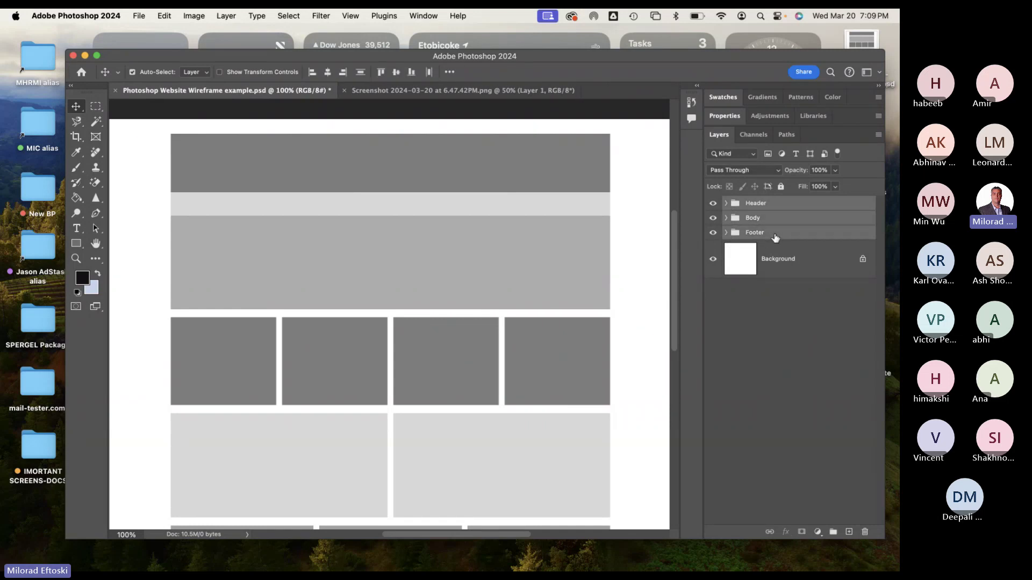
pyautogui.click(782, 187)
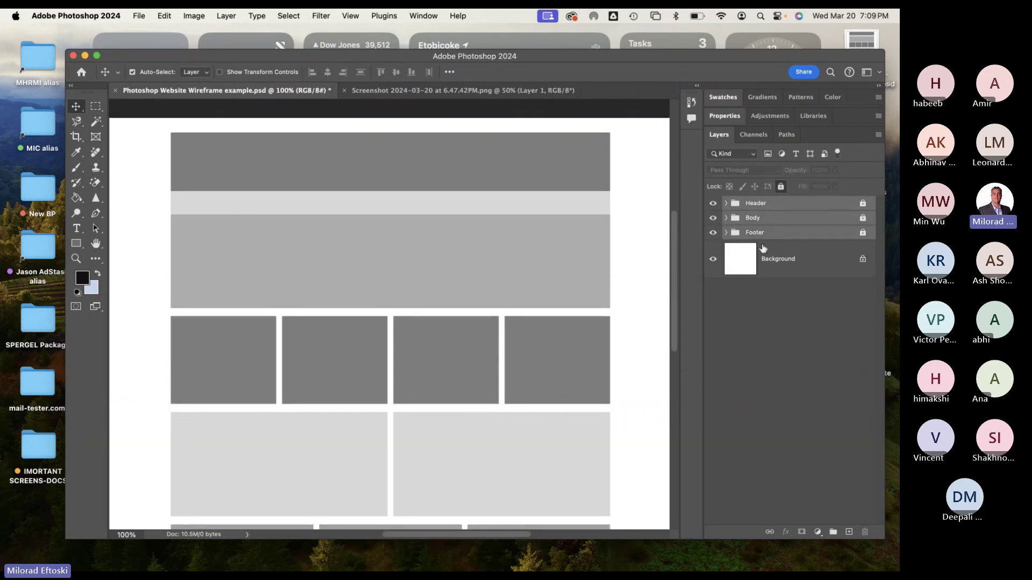
pyautogui.click(475, 261)
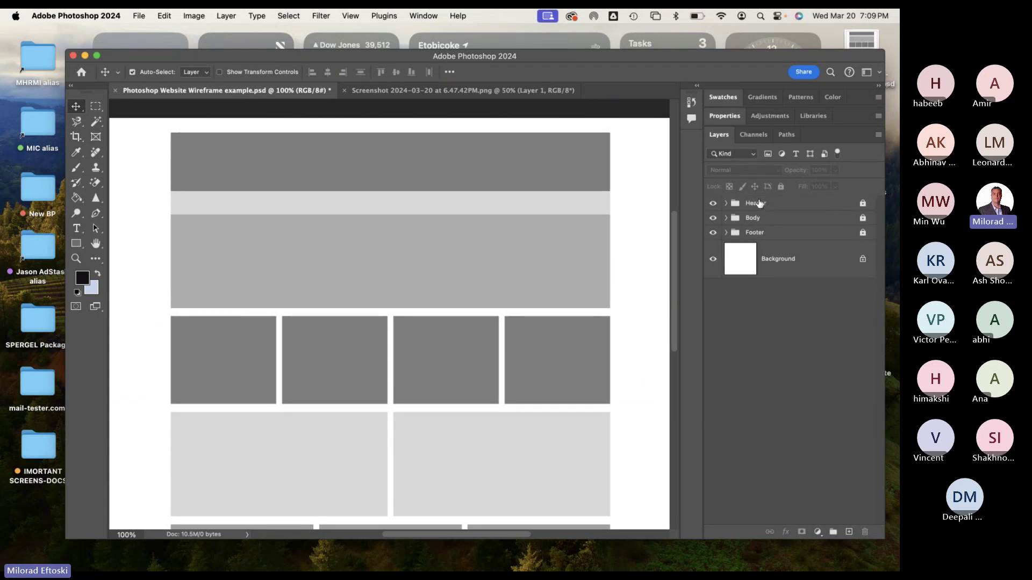
# Create a new layer group named Labeling above the Header group.
pyautogui.click(833, 532)
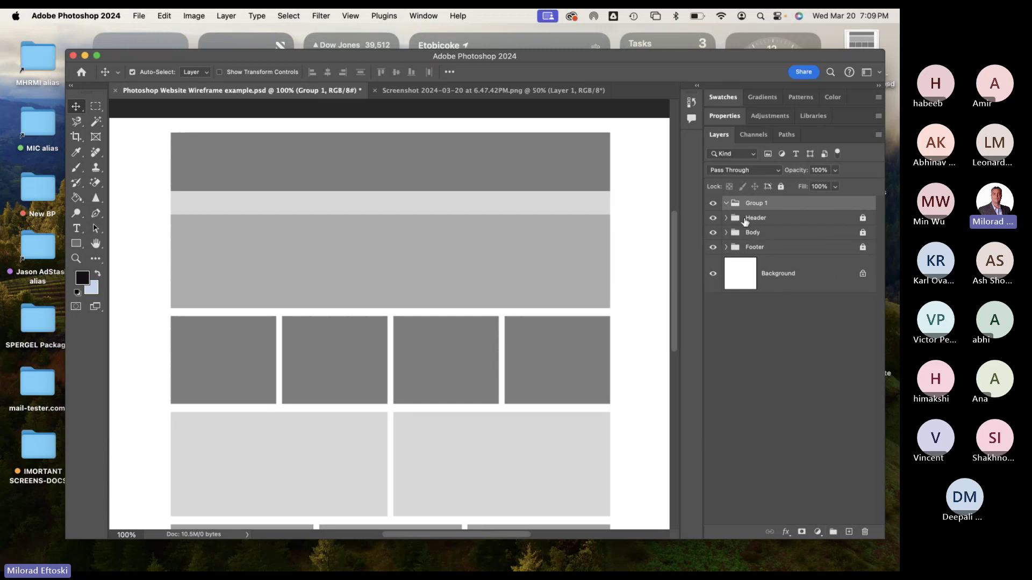
pyautogui.doubleClick(762, 204)
pyautogui.write('Labeling')
pyautogui.press('Return')
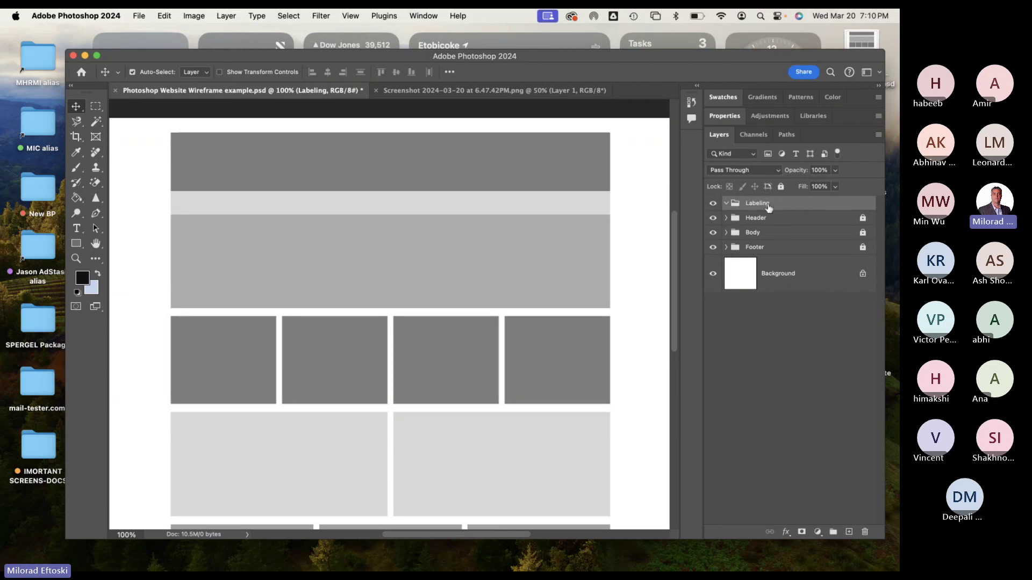
# Add a 50 pt Arial Rounded MT Bold text label reading "WEB BANNER" on the large light-gray header block, inside the Labeling group.
pyautogui.click(76, 228)
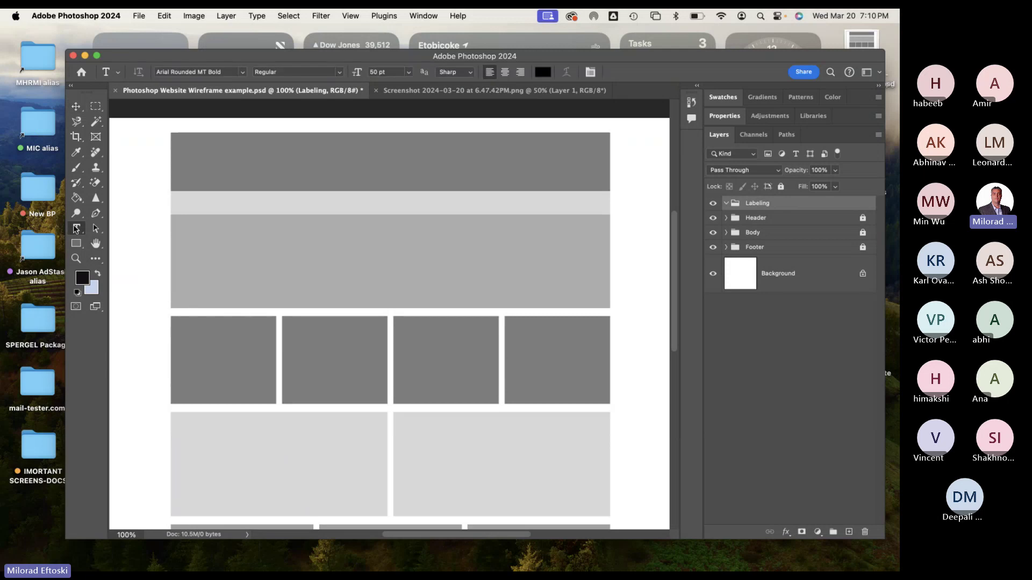
pyautogui.click(345, 265)
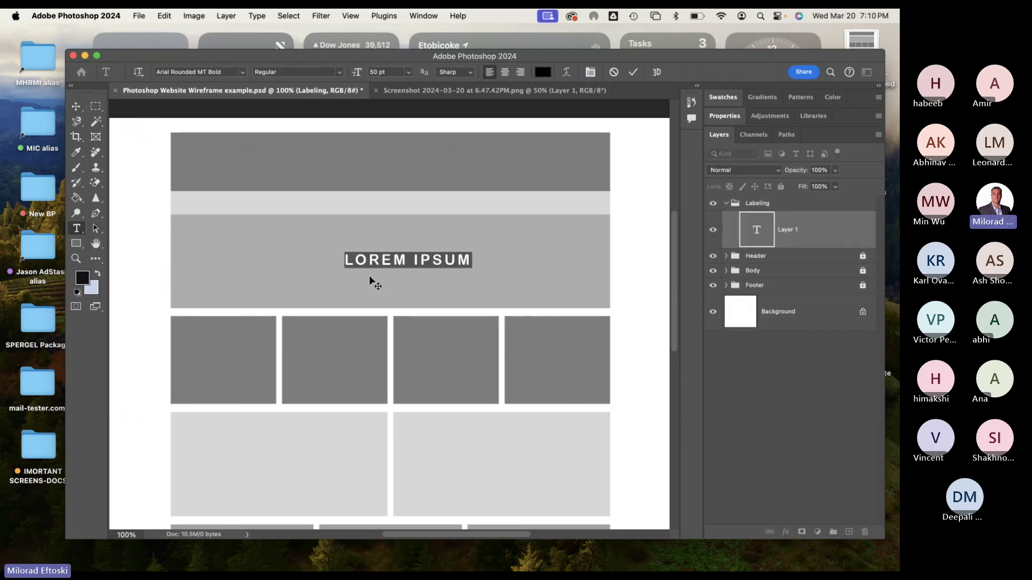
pyautogui.write('HEADER')
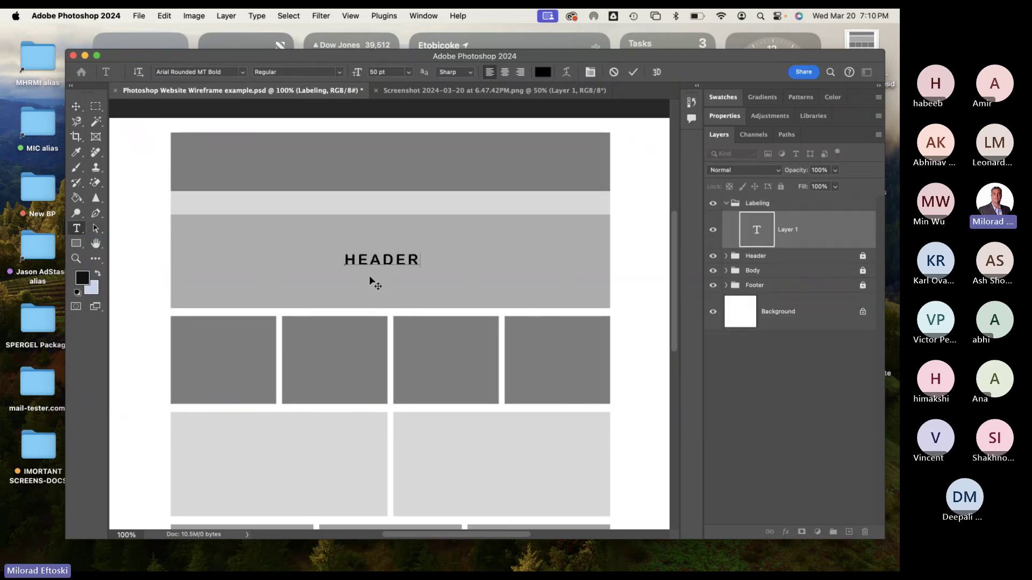
pyautogui.press('BackSpace')
pyautogui.press('BackSpace')
pyautogui.press('BackSpace')
pyautogui.press('BackSpace')
pyautogui.press('BackSpace')
pyautogui.press('BackSpace')
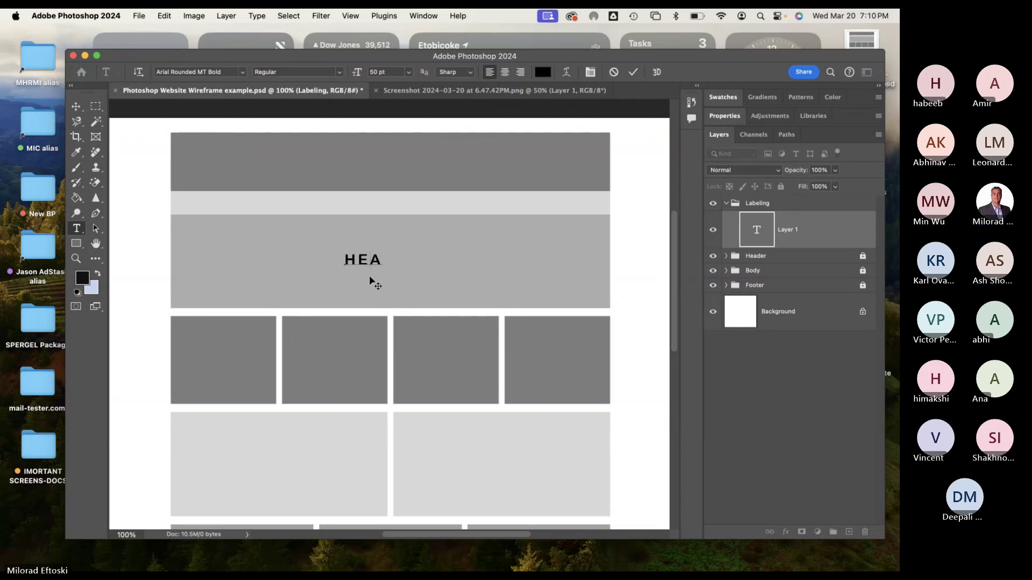
pyautogui.write('WEB BANNER')
pyautogui.click(76, 107)
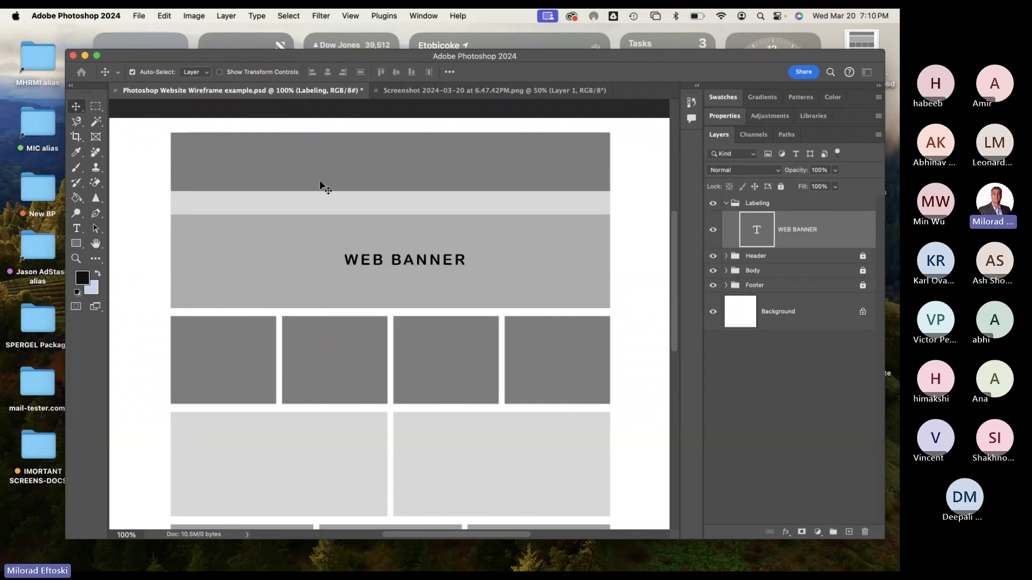
# Move the WEB BANNER label onto the dark top bar of the header and color its text white (ffffff).
pyautogui.moveTo(415, 260); pyautogui.dragTo(401, 172)
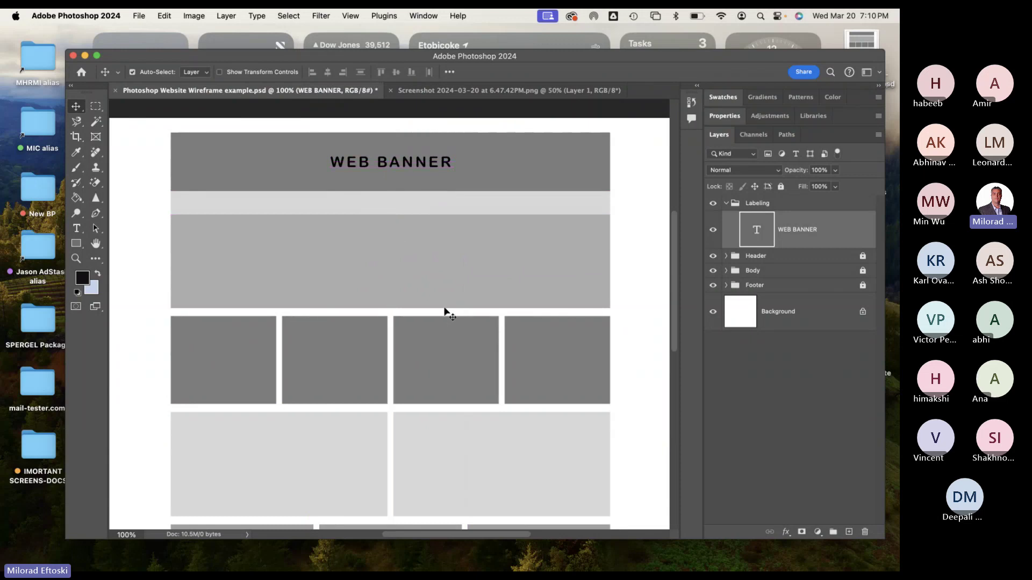
pyautogui.doubleClick(384, 163)
pyautogui.click(543, 72)
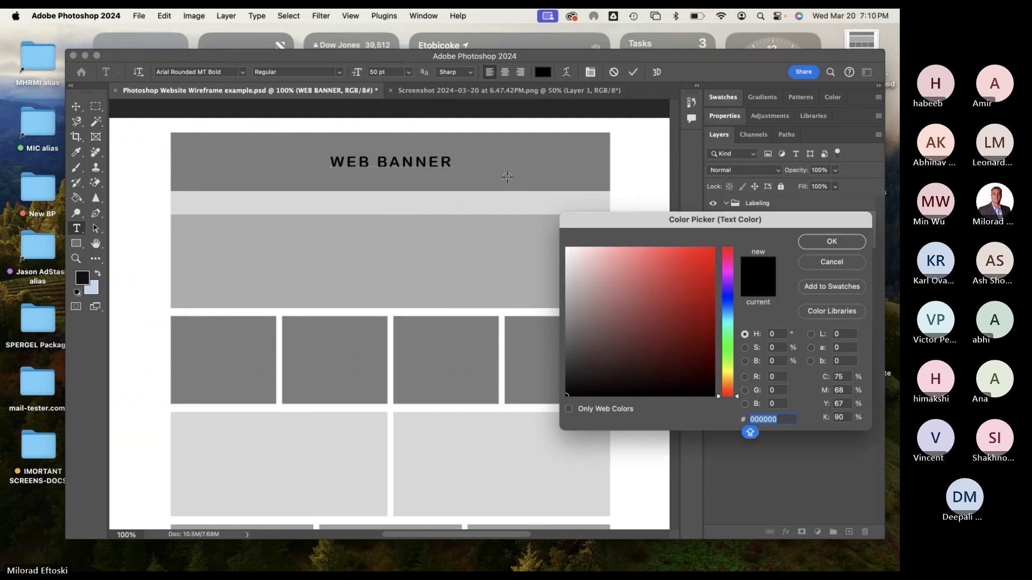
pyautogui.write('ffffff')
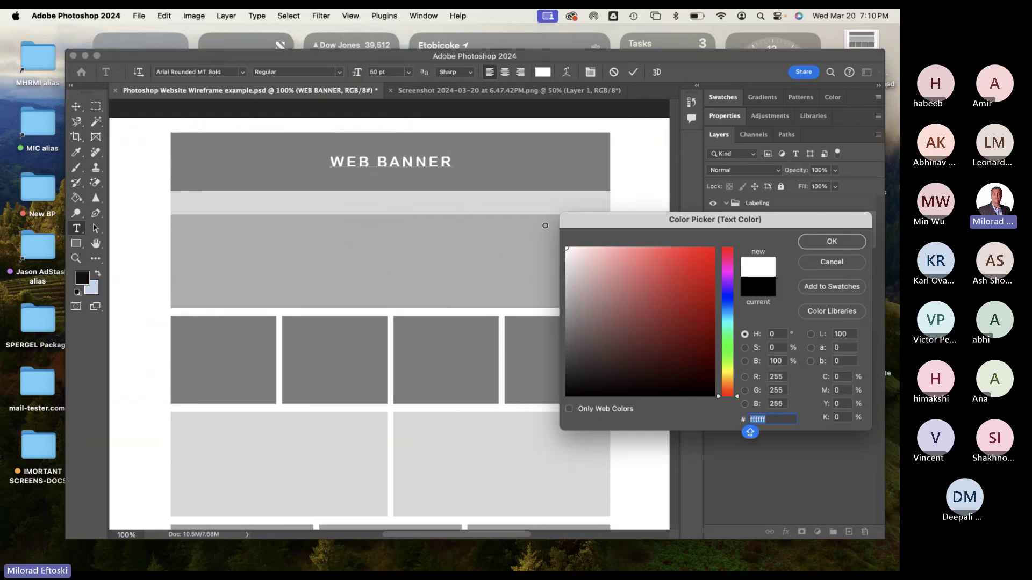
pyautogui.click(828, 243)
pyautogui.click(76, 106)
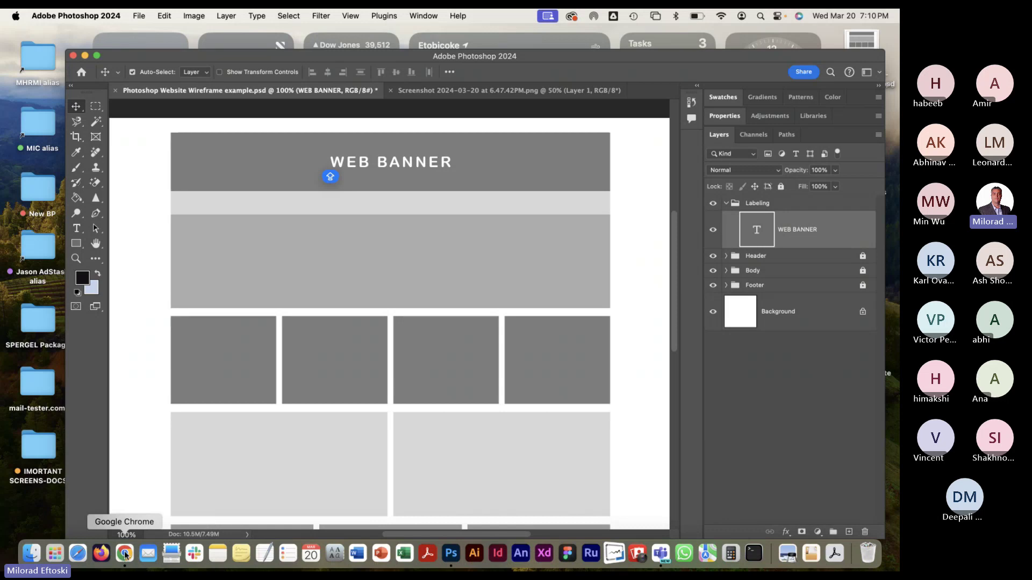
# Switch to Google Chrome and search Google Images for "web banner sizes".
pyautogui.click(125, 554)
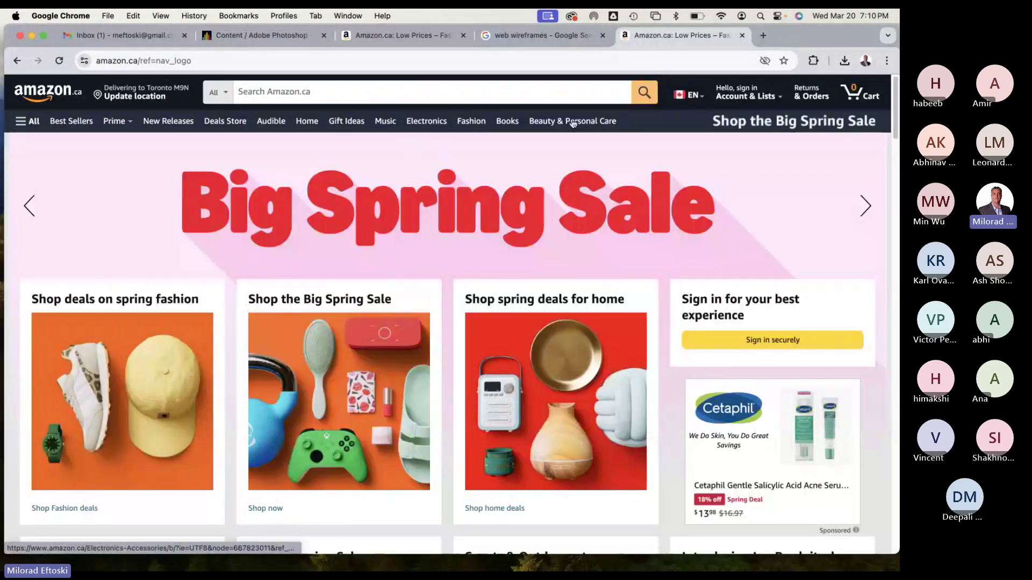
pyautogui.click(356, 61)
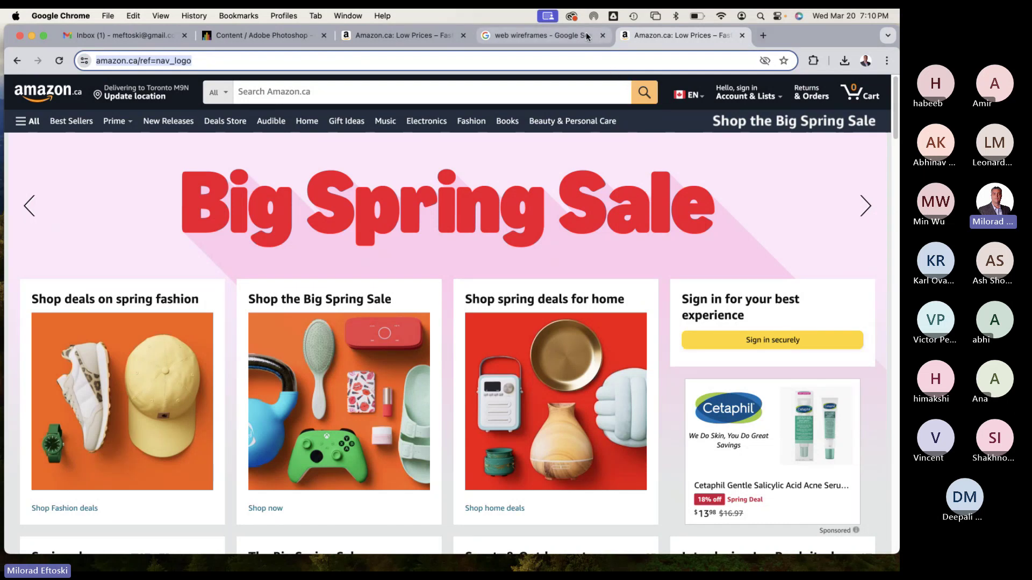
pyautogui.click(540, 35)
pyautogui.tripleClick(187, 91)
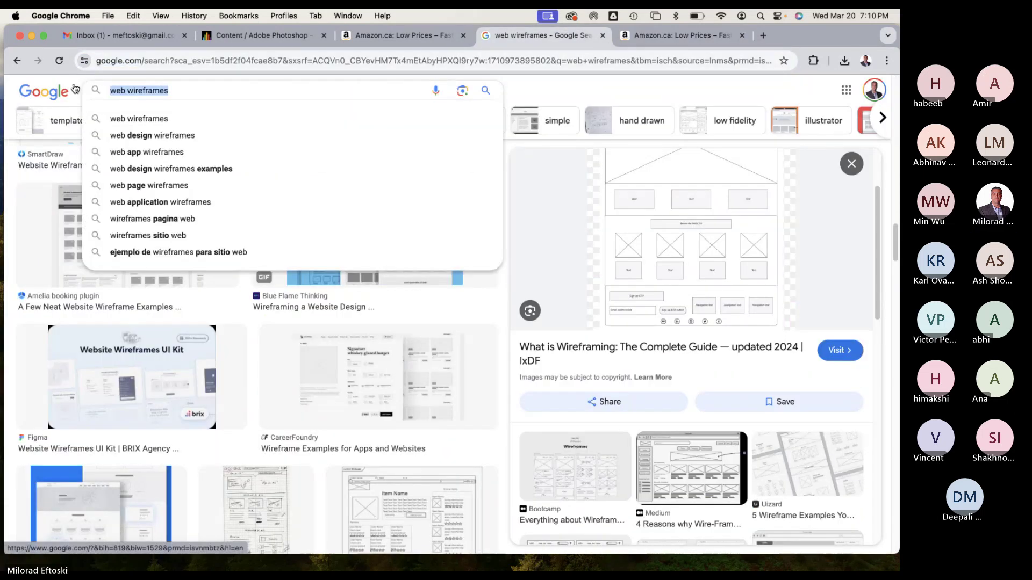
pyautogui.write('web na')
pyautogui.press('BackSpace')
pyautogui.press('BackSpace')
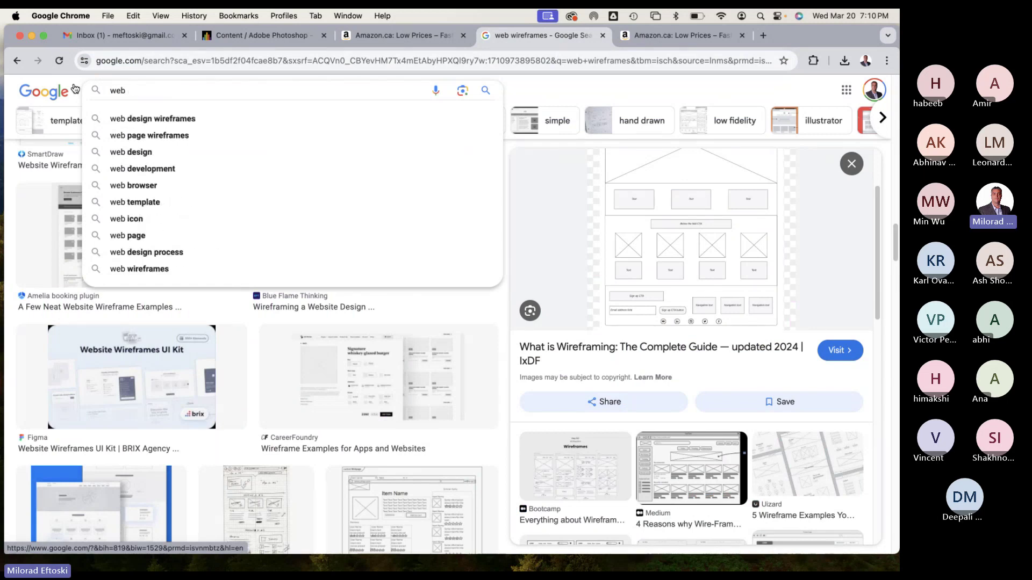
pyautogui.write('banner sizes')
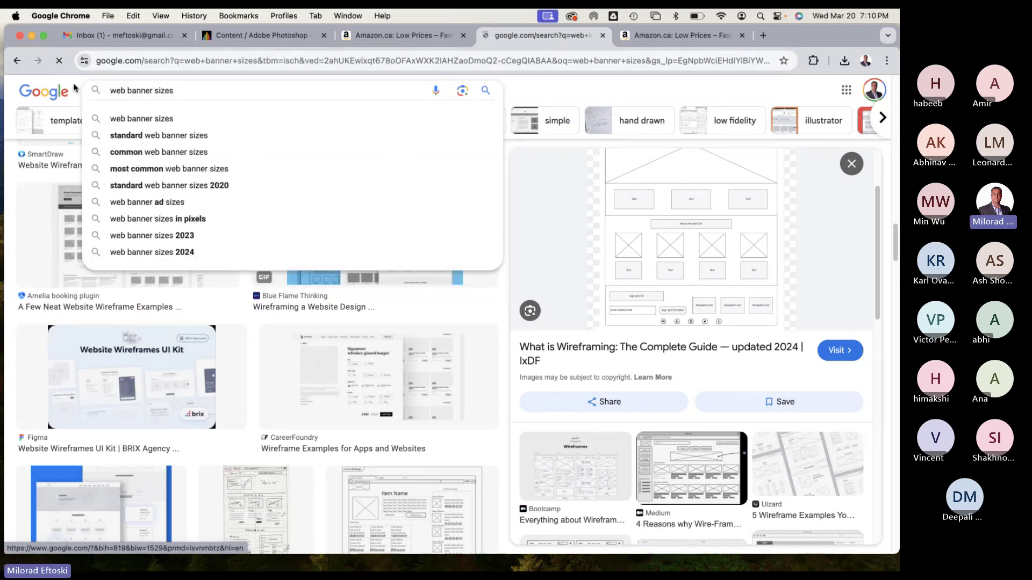
pyautogui.press('Return')
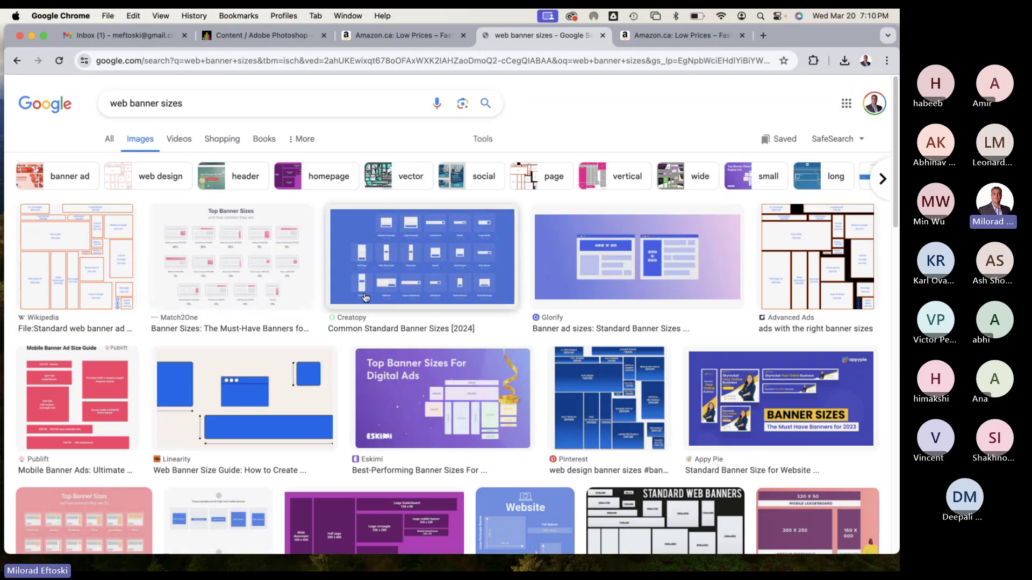
# Examine the standard web banner size charts from the Wikipedia and Advanced Ads image results.
pyautogui.click(84, 282)
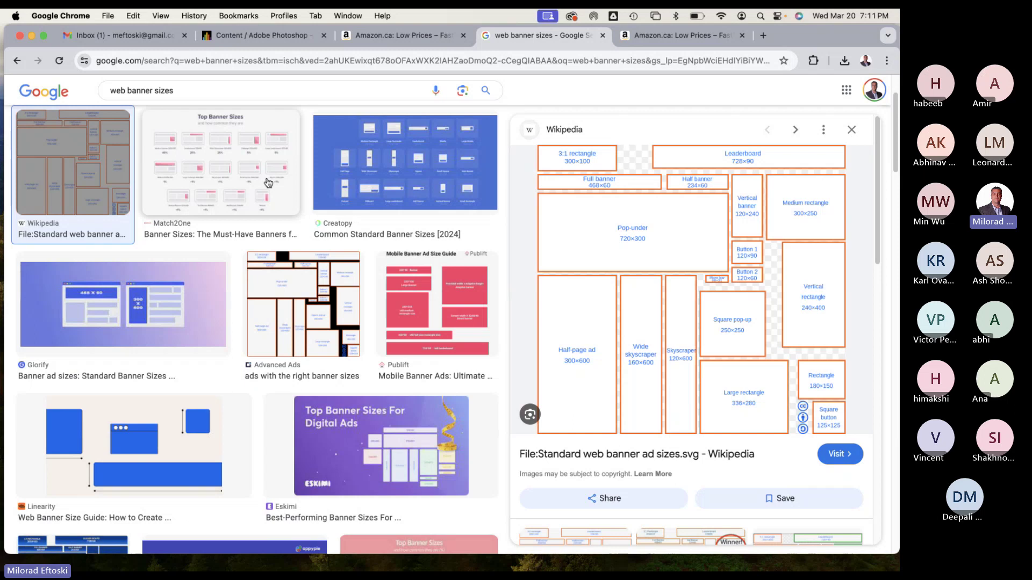
pyautogui.click(303, 304)
pyautogui.scroll(-2, 349, 301)
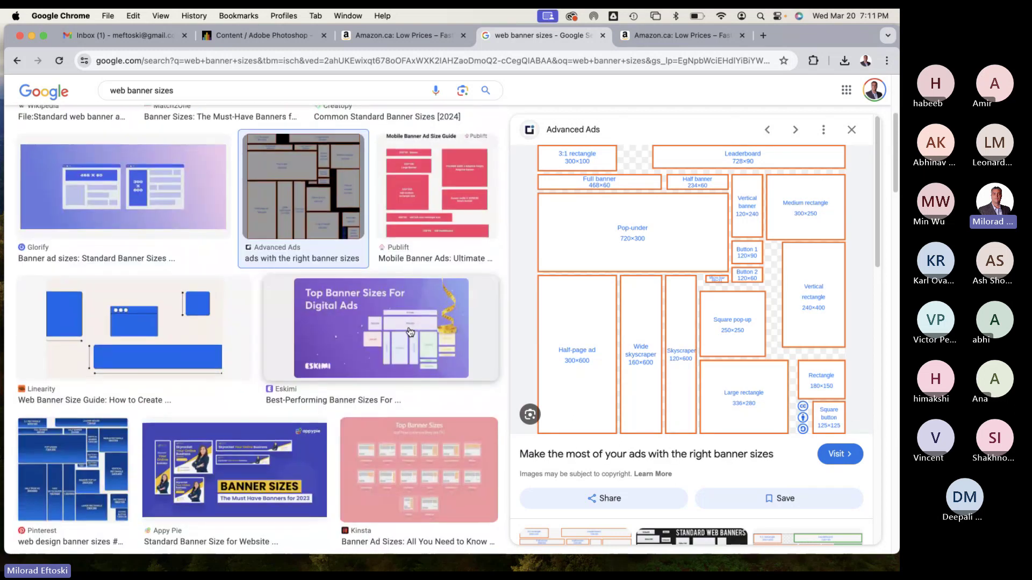
# Examine the web banner size charts in the Adobe, Appy Pie, GoDaddy, Visme and Creatopy image results.
pyautogui.scroll(-1, 655, 302)
pyautogui.scroll(-3, 290, 312)
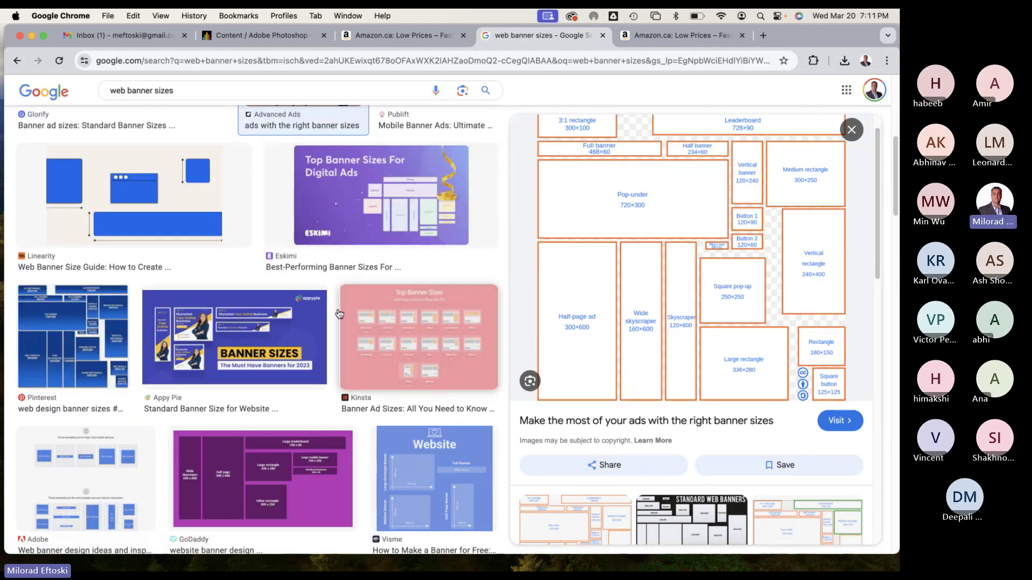
pyautogui.click(86, 462)
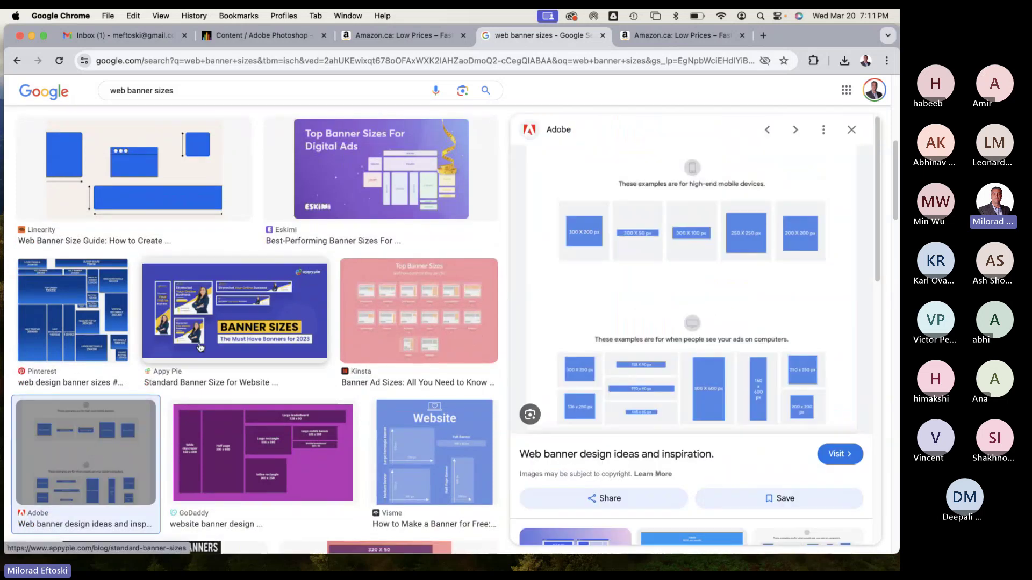
pyautogui.click(206, 327)
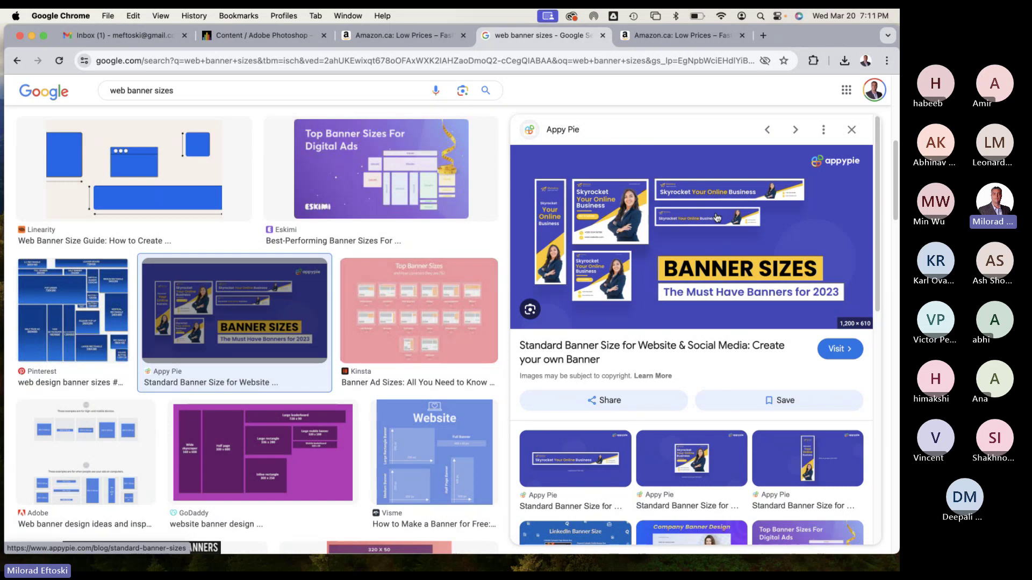
pyautogui.click(319, 445)
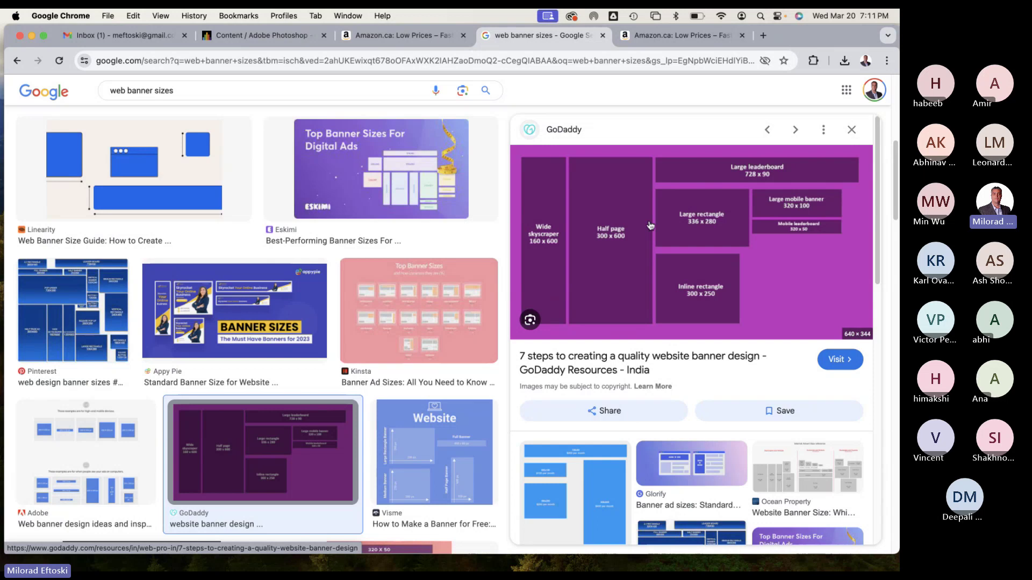
pyautogui.press('Right')
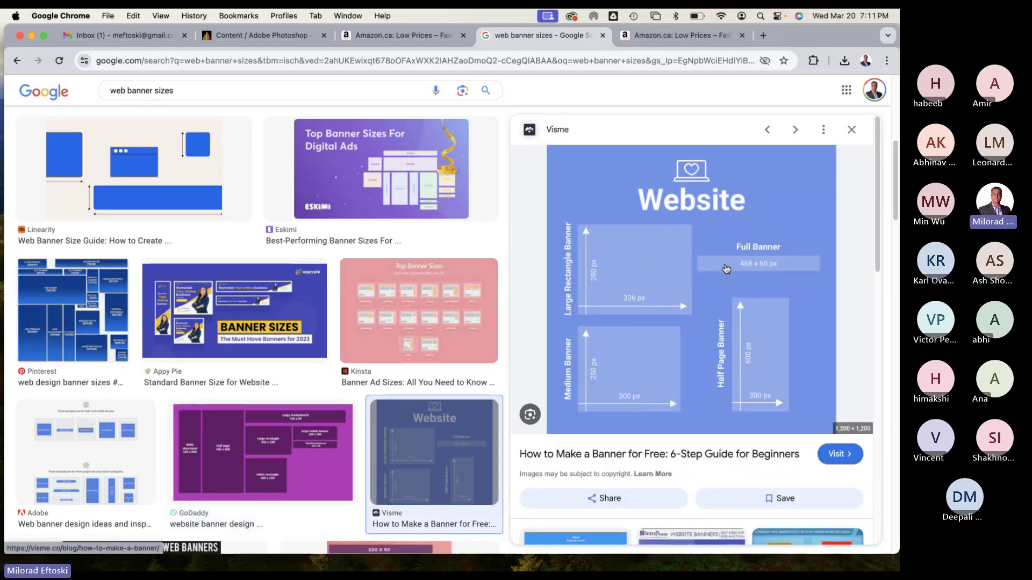
pyautogui.scroll(-3, 583, 371)
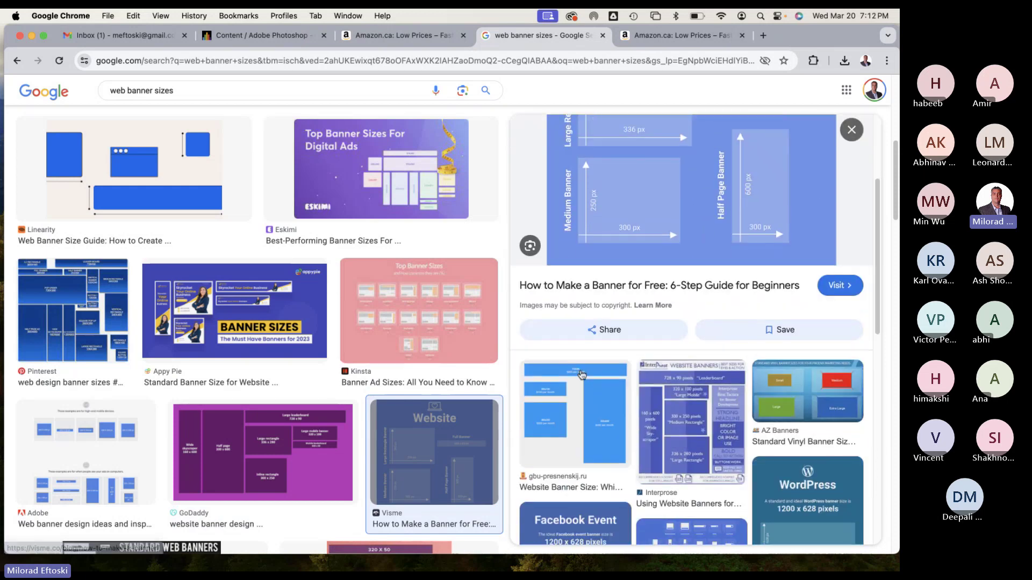
pyautogui.scroll(-2, 582, 374)
pyautogui.click(645, 408)
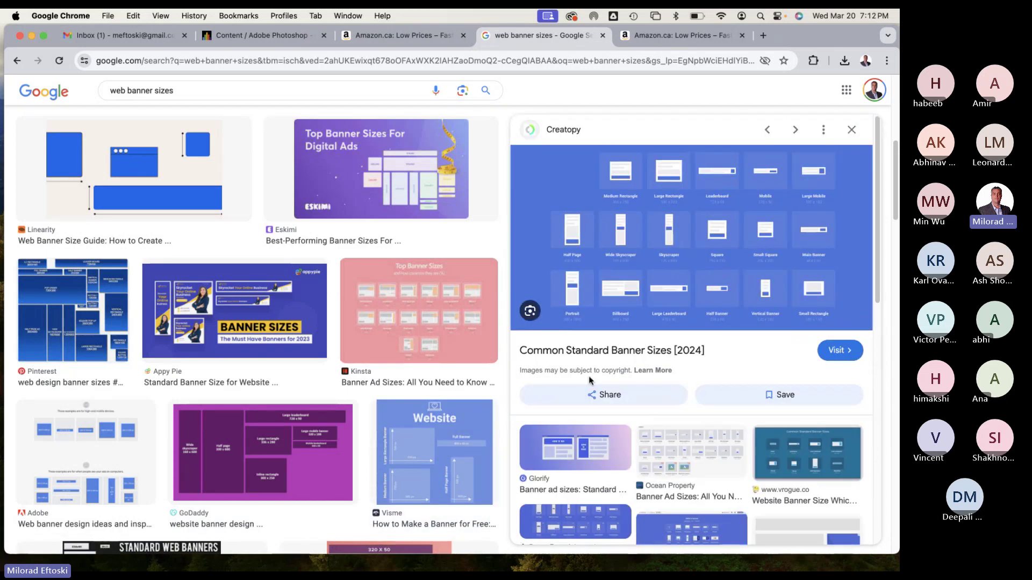
pyautogui.click(427, 438)
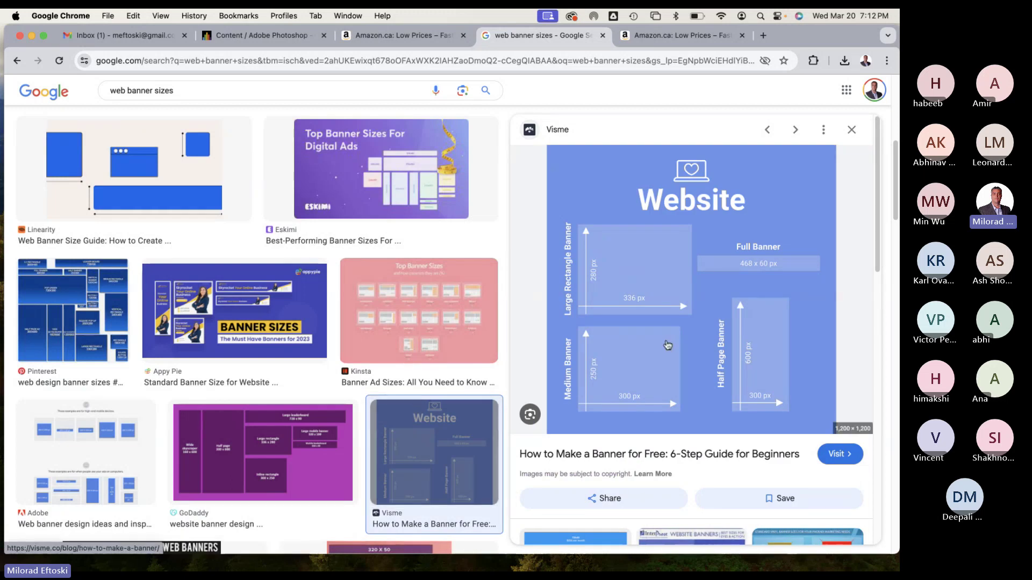
# Examine the banner size charts from the Rocketium, Imagify and Adobe Stock image results.
pyautogui.scroll(-5, 388, 361)
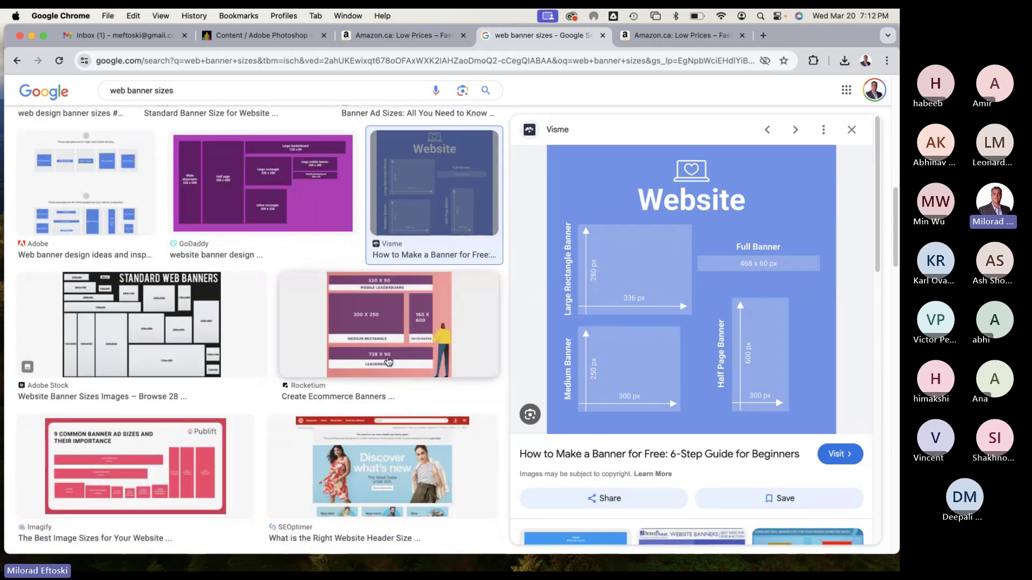
pyautogui.click(388, 362)
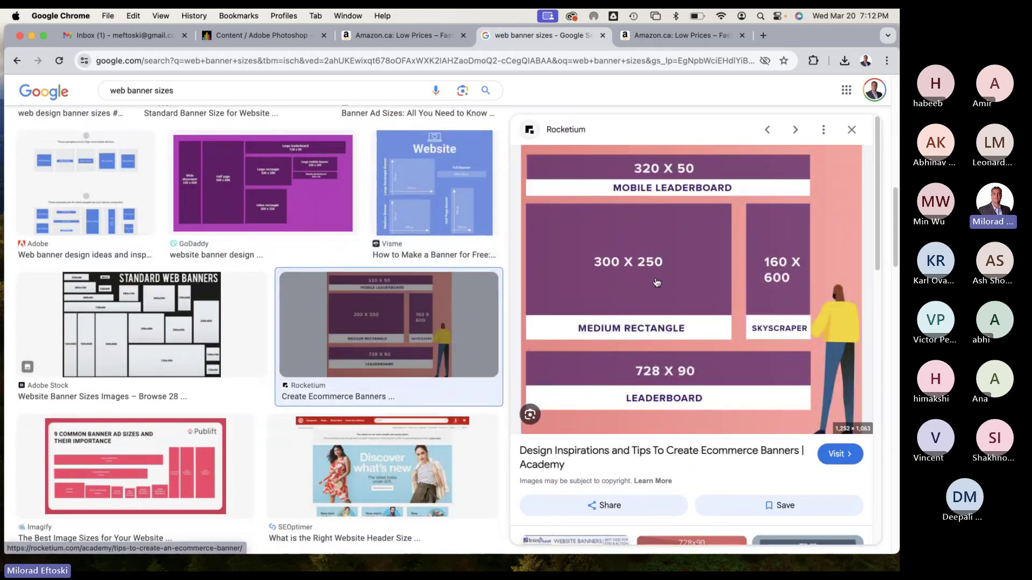
pyautogui.click(146, 483)
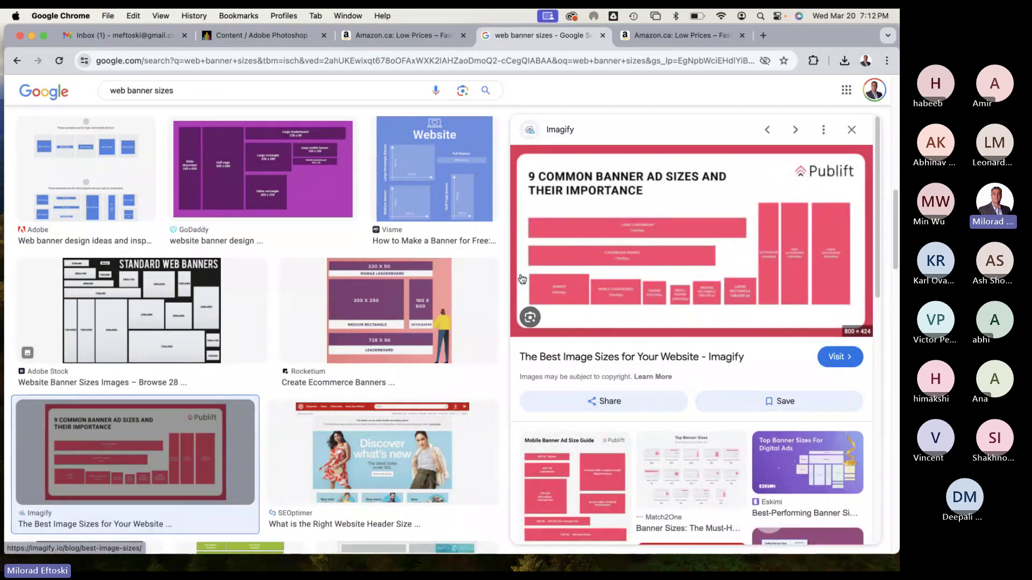
pyautogui.click(392, 309)
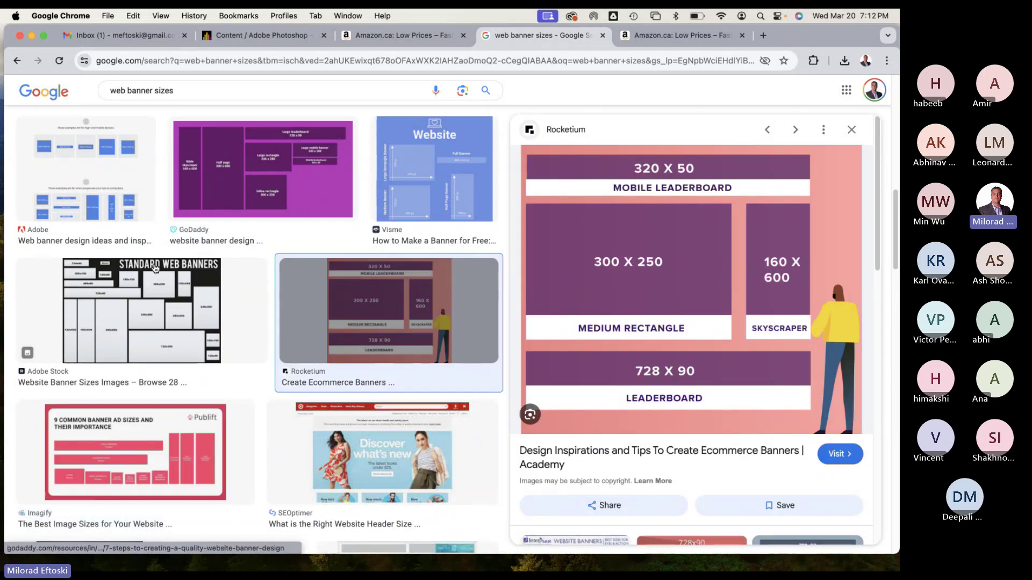
pyautogui.click(231, 301)
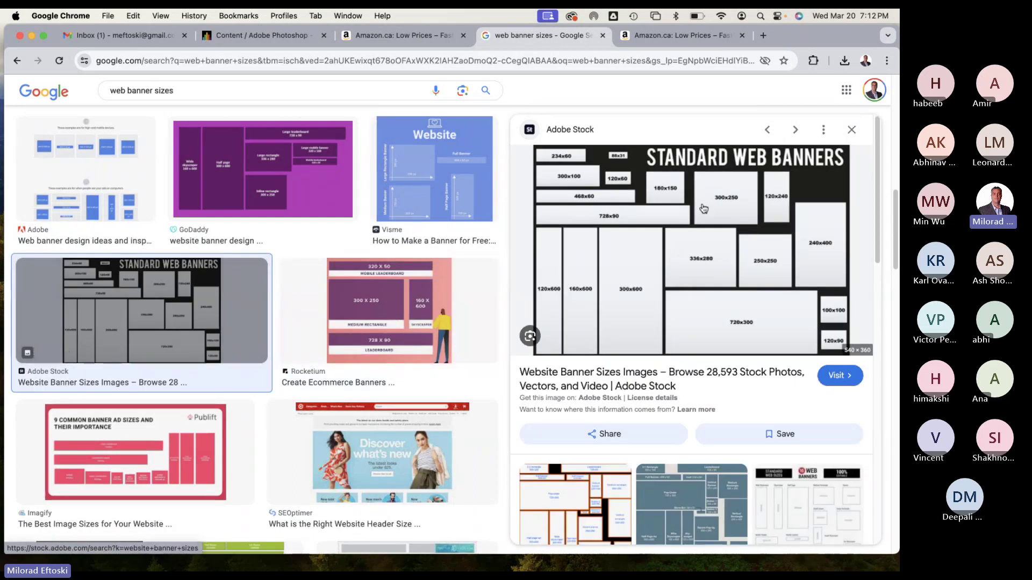
pyautogui.scroll(10, 484, 252)
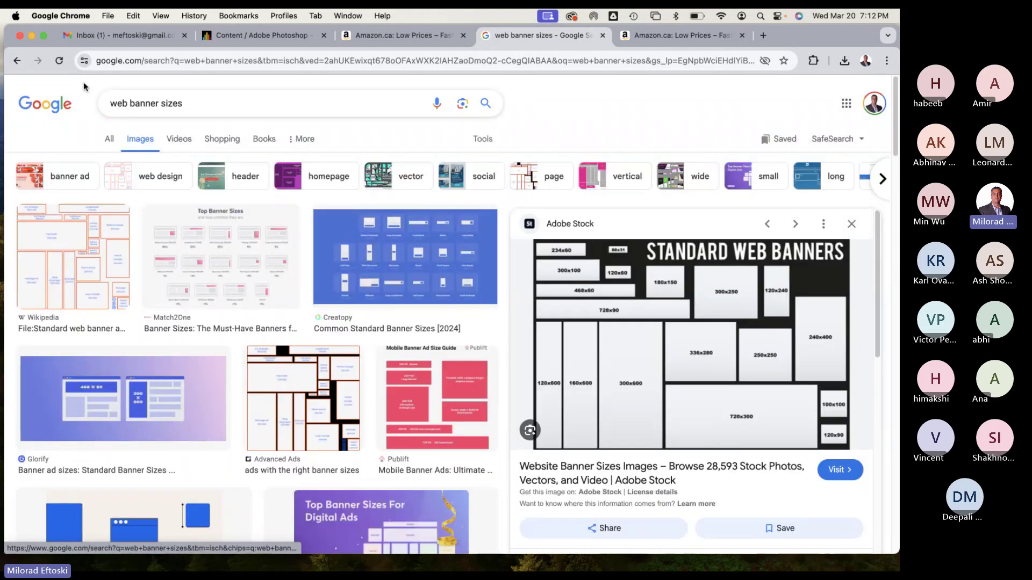
# Switch back to Photoshop, expand the Header group, and briefly hide and reshow Rectangle 3 and Rectangle 1 to identify their blocks.
pyautogui.click(31, 34)
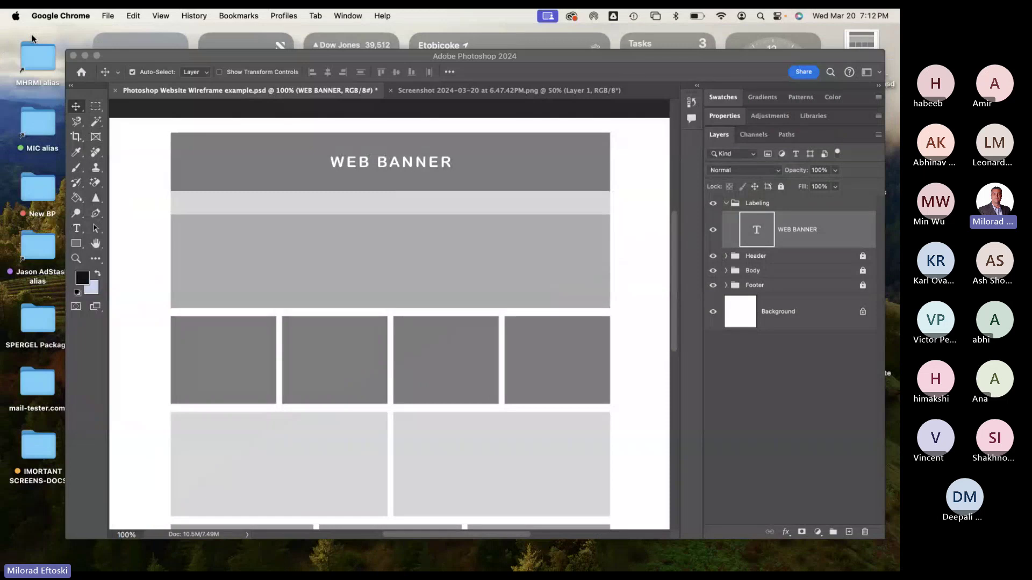
pyautogui.click(220, 151)
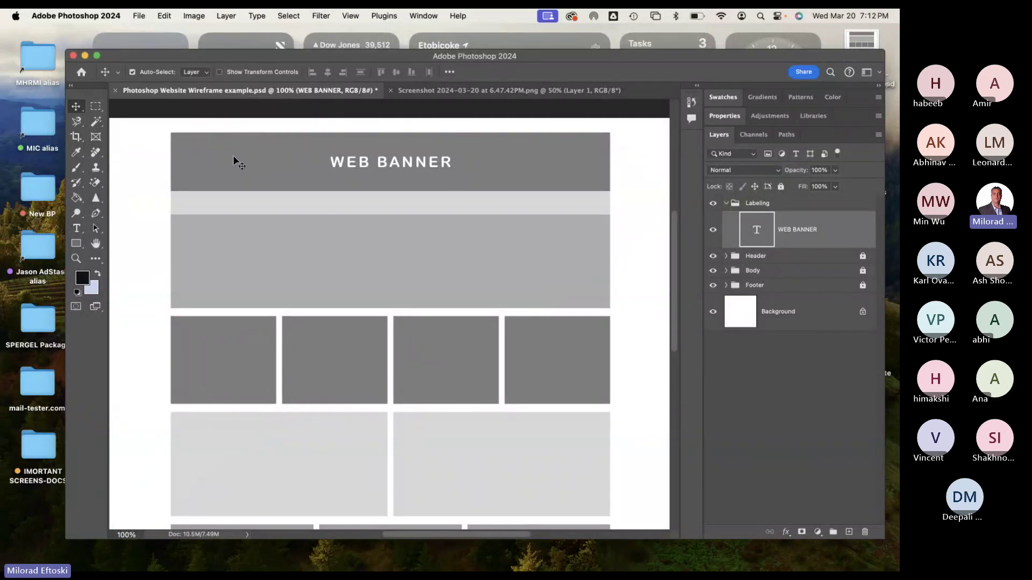
pyautogui.click(726, 256)
pyautogui.click(801, 286)
pyautogui.click(712, 283)
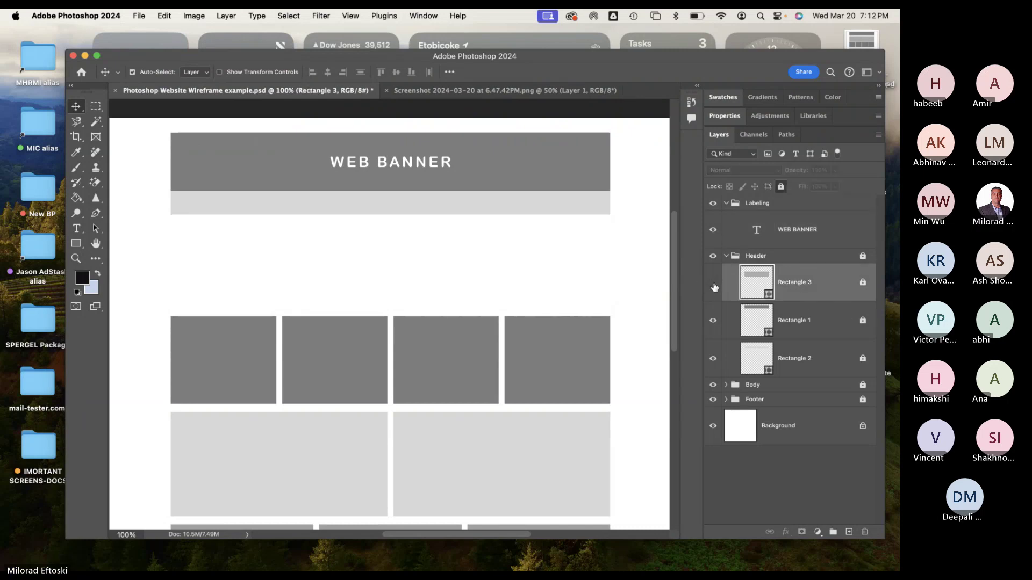
pyautogui.click(713, 283)
pyautogui.click(713, 321)
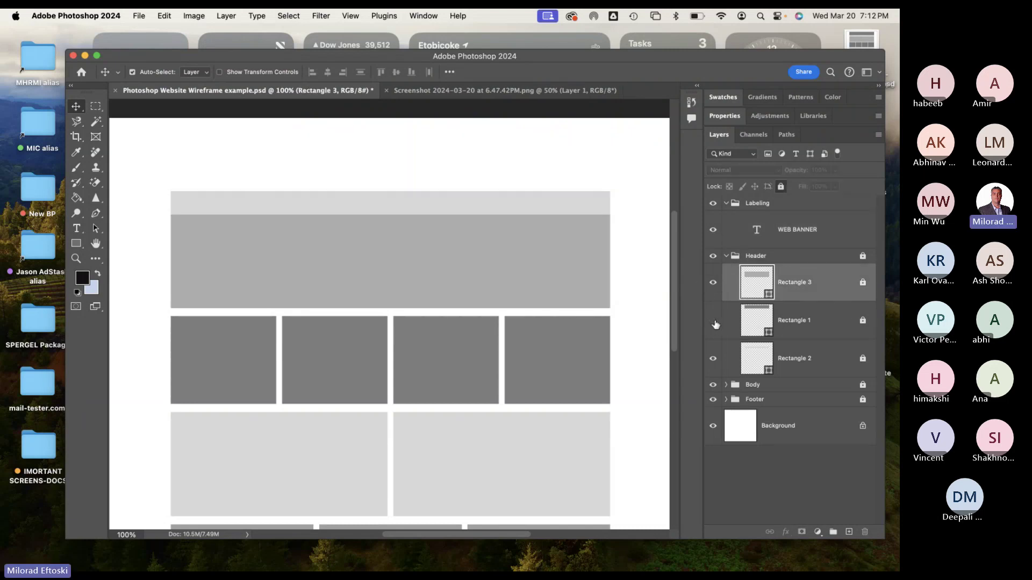
pyautogui.click(713, 321)
# Reorder the Header group's layers as Rectangle 1, Rectangle 2, Rectangle 3, toggling visibility to check which block each one is.
pyautogui.moveTo(829, 326); pyautogui.dragTo(831, 277)
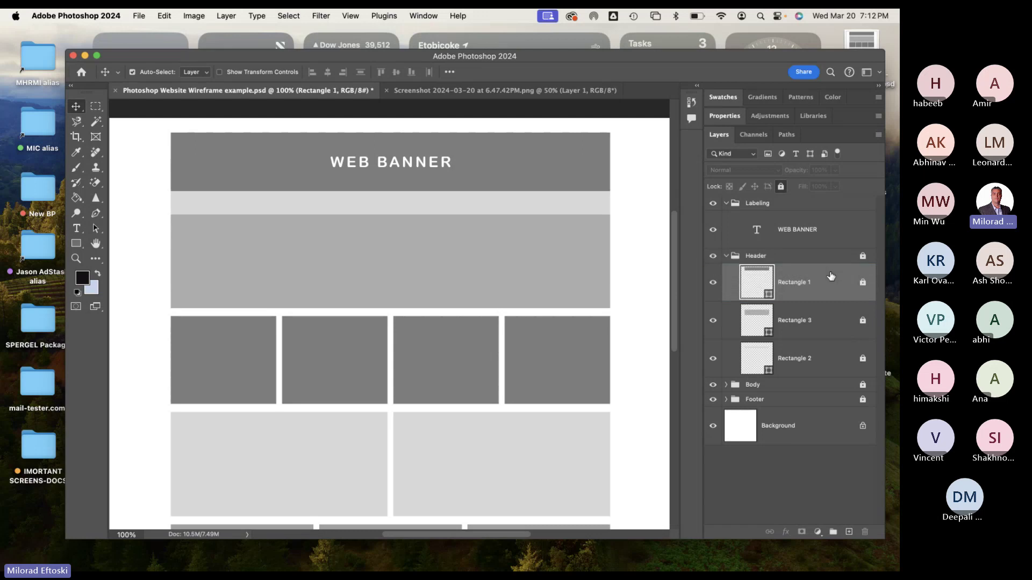
pyautogui.click(713, 284)
pyautogui.click(713, 285)
pyautogui.moveTo(817, 371); pyautogui.dragTo(815, 310)
pyautogui.click(712, 321)
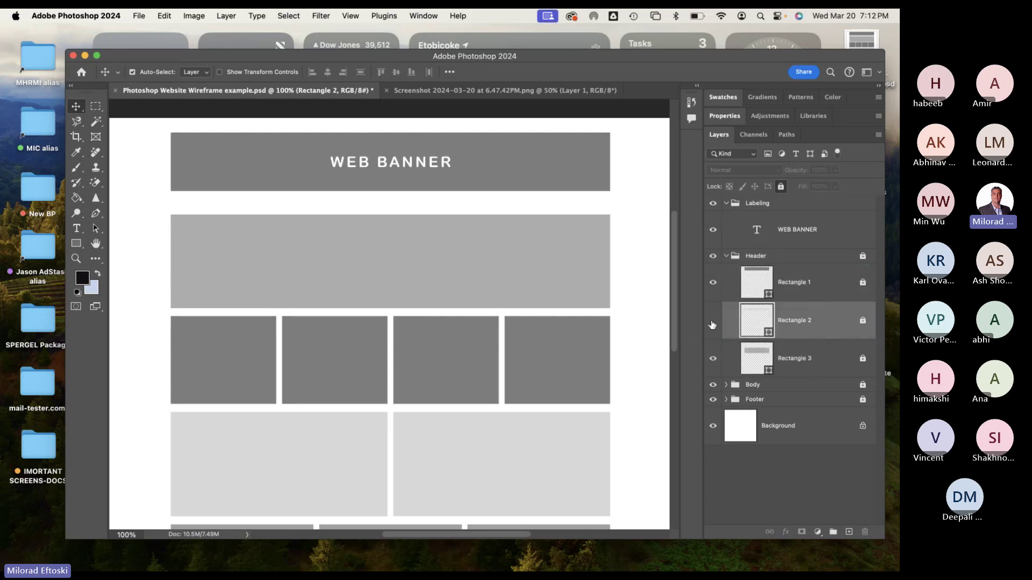
# Show the Rectangle 2 layer in the Header group, and toggle the visibility of Rectangle 3 off and on.
pyautogui.click(713, 320)
pyautogui.click(714, 365)
pyautogui.click(714, 365)
# Unlock the Header group and its Rectangle 1 layer.
pyautogui.click(795, 288)
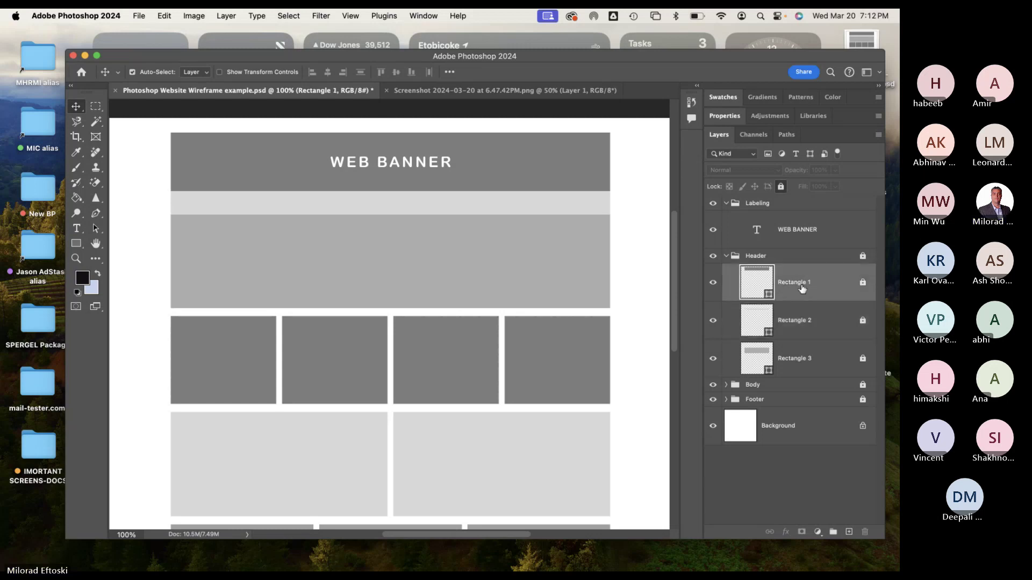
pyautogui.click(863, 283)
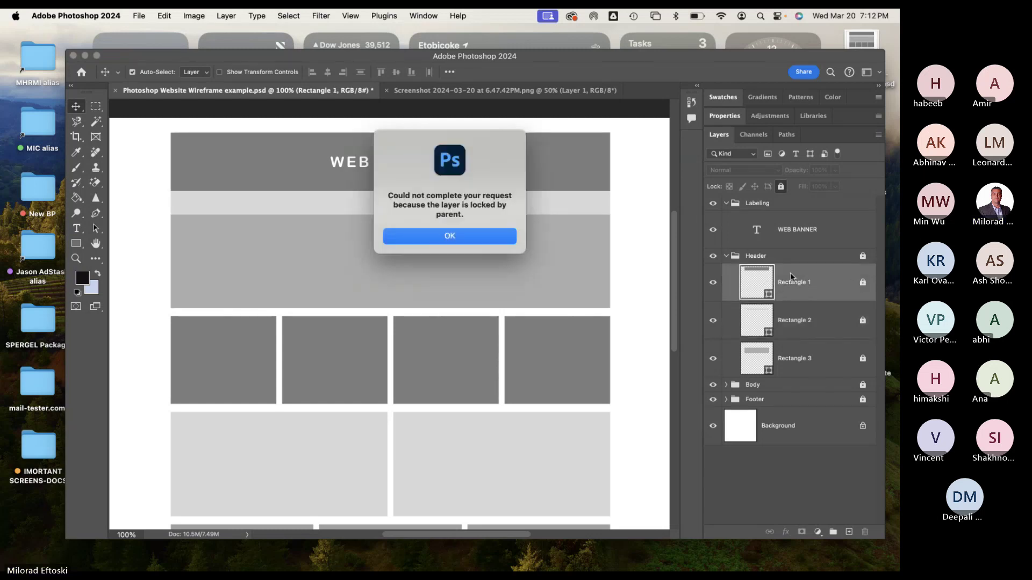
pyautogui.click(513, 236)
pyautogui.click(857, 284)
pyautogui.click(488, 240)
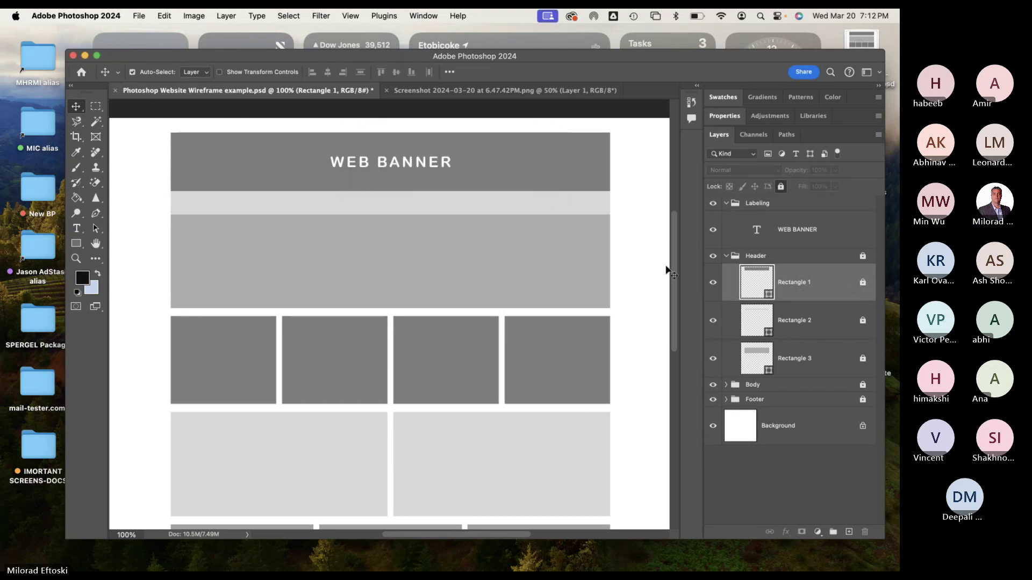
pyautogui.click(863, 284)
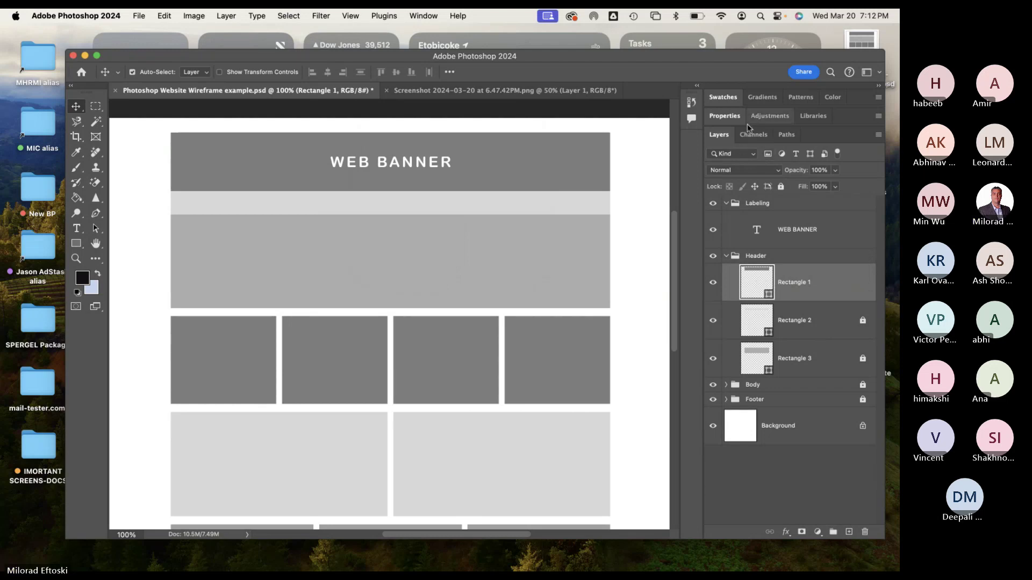
# Inspect the width and height of Rectangle 1 in its shape properties.
pyautogui.click(725, 117)
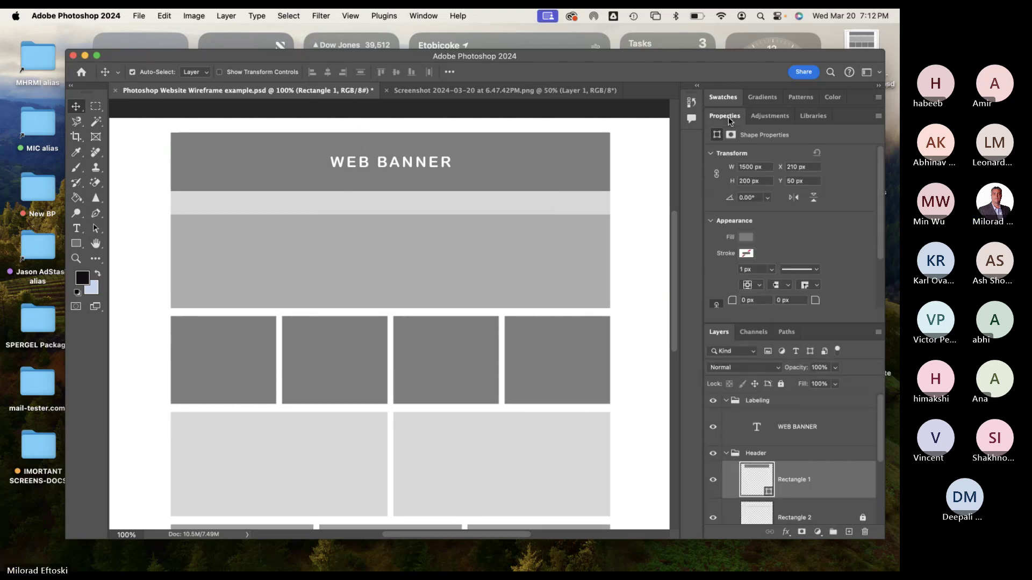
pyautogui.click(765, 167)
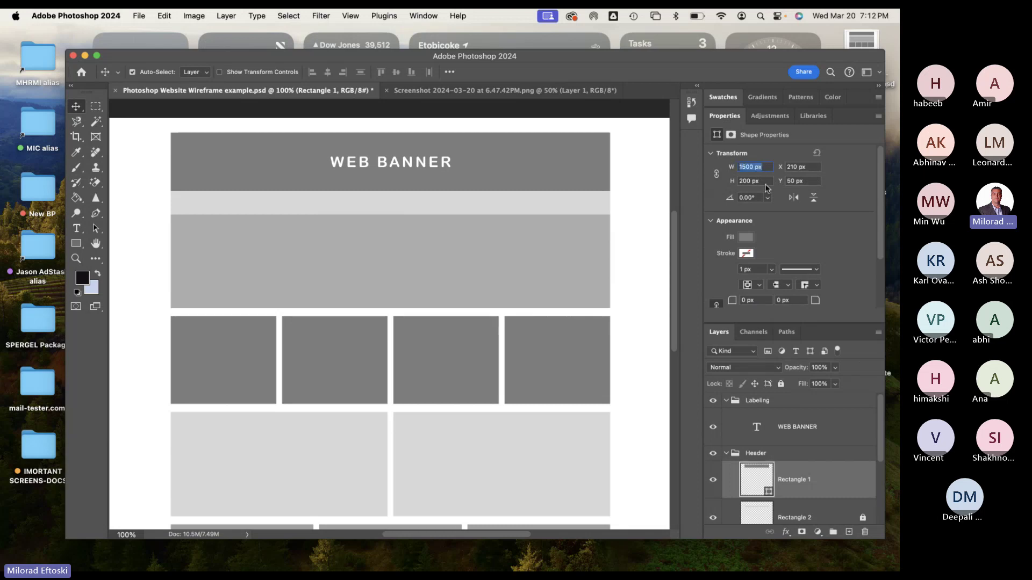
pyautogui.click(766, 181)
pyautogui.moveTo(768, 168); pyautogui.dragTo(709, 163)
pyautogui.moveTo(764, 181); pyautogui.dragTo(698, 201)
# Collapse the Transform, Appearance and Pathfinder sections of the shape properties and return to the full layer list.
pyautogui.click(710, 155)
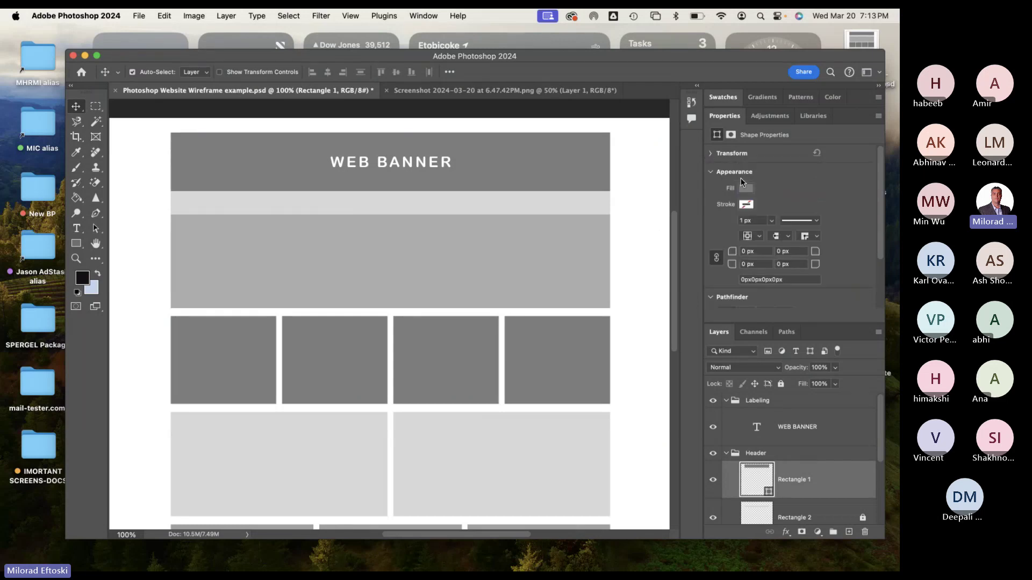
pyautogui.click(709, 173)
pyautogui.click(710, 190)
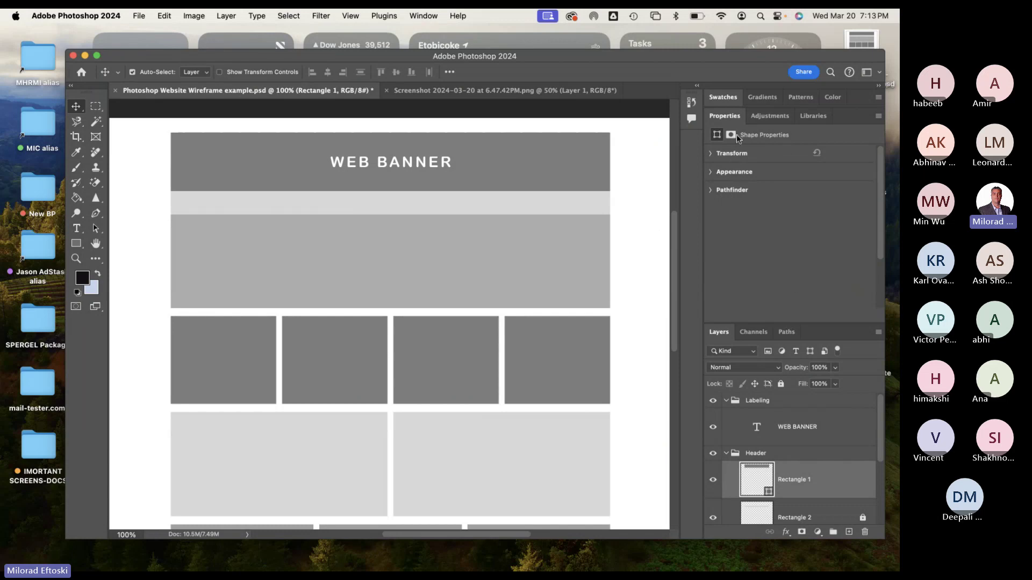
pyautogui.doubleClick(731, 116)
pyautogui.moveTo(730, 140)
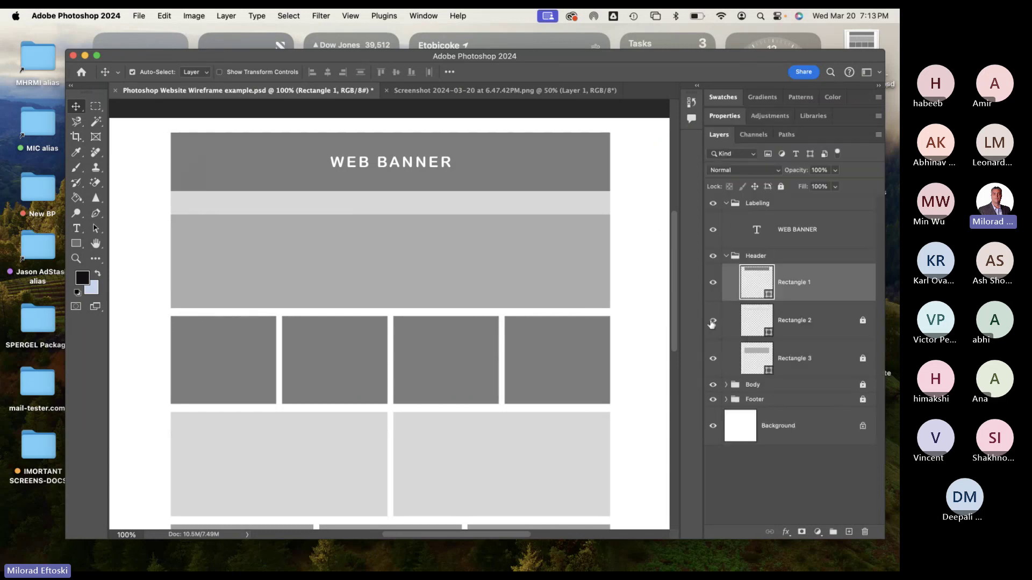
# Collapse the Header group, lock it again, and leave no layer selected.
pyautogui.click(730, 258)
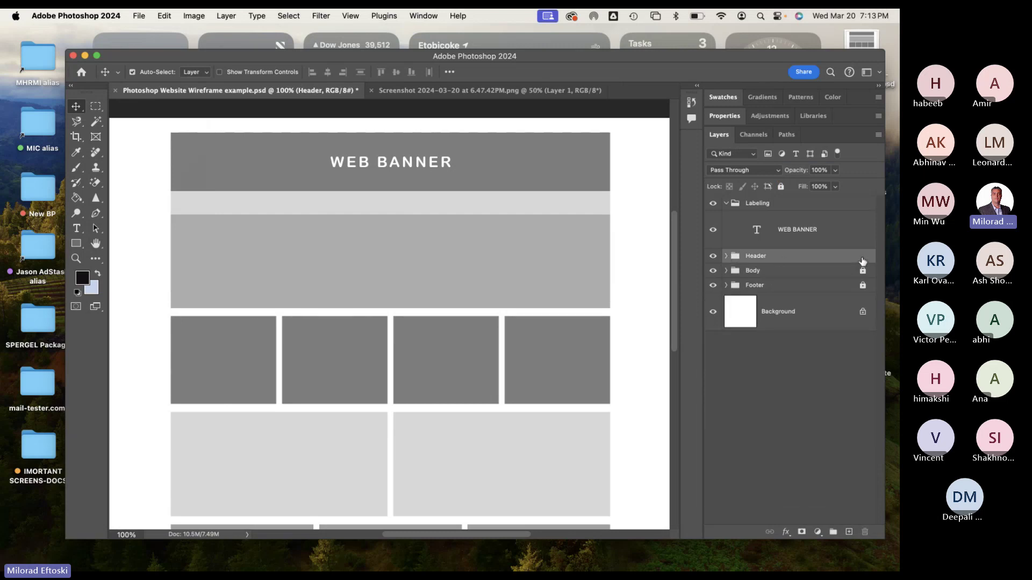
pyautogui.click(781, 187)
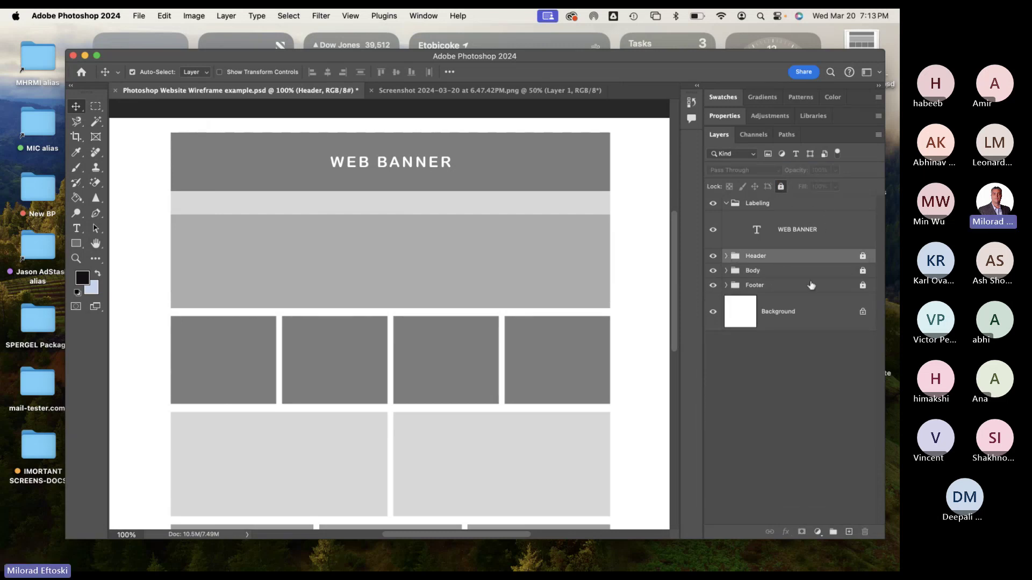
pyautogui.click(398, 163)
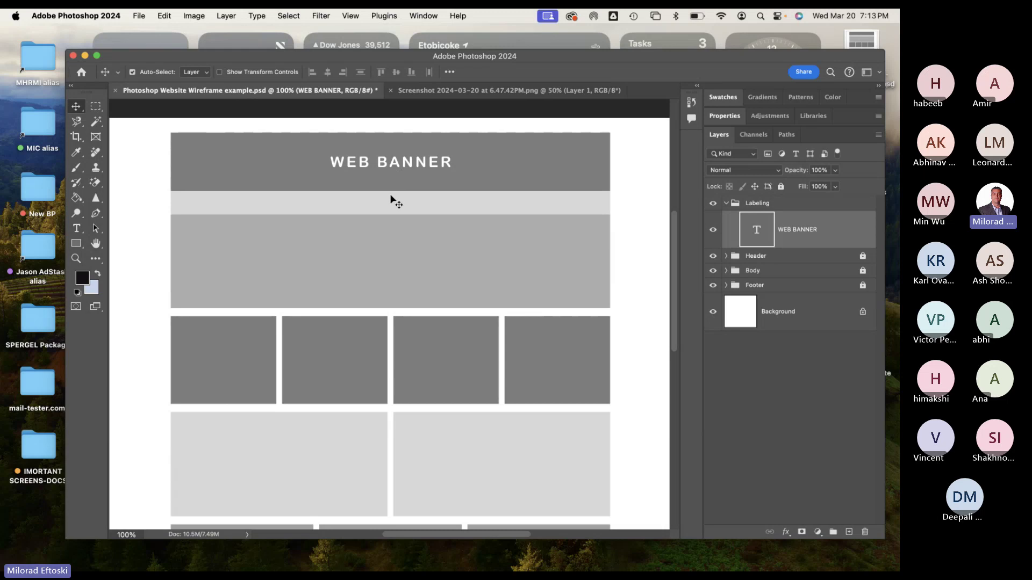
pyautogui.click(395, 201)
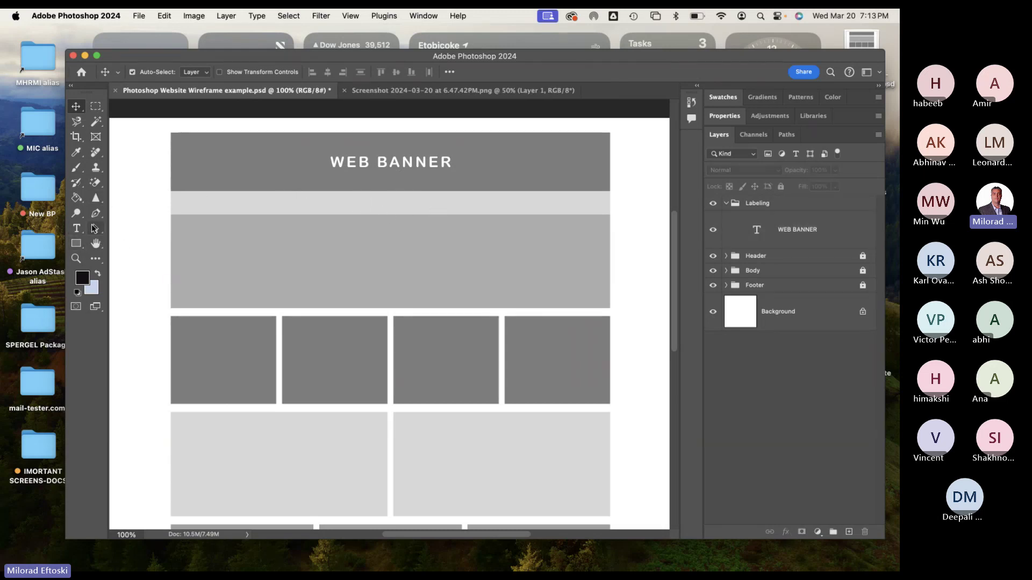
# Add the text HOME in the light grey strip below the web banner.
pyautogui.click(76, 228)
pyautogui.hscroll(-2, 226, 213)
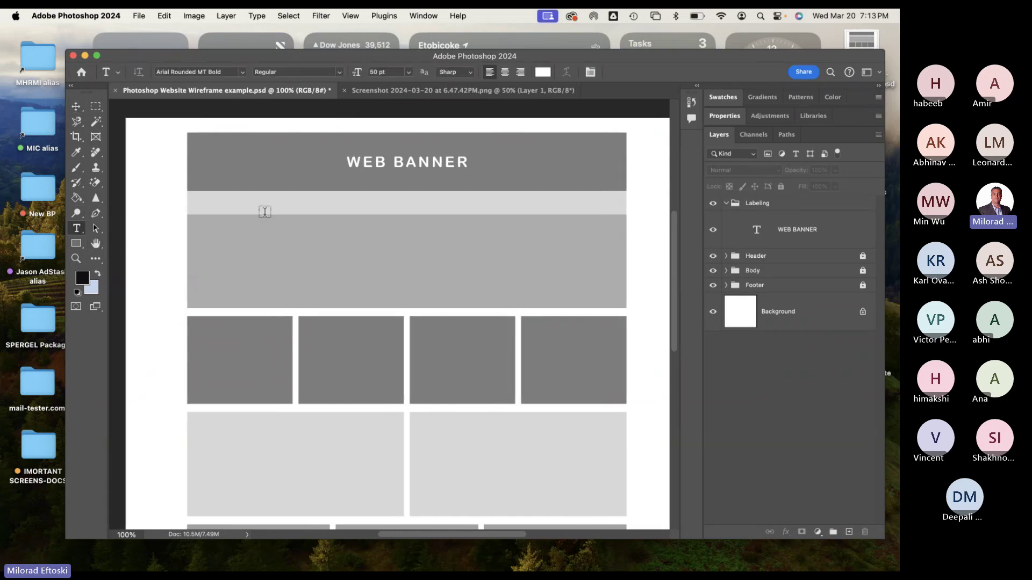
pyautogui.click(238, 207)
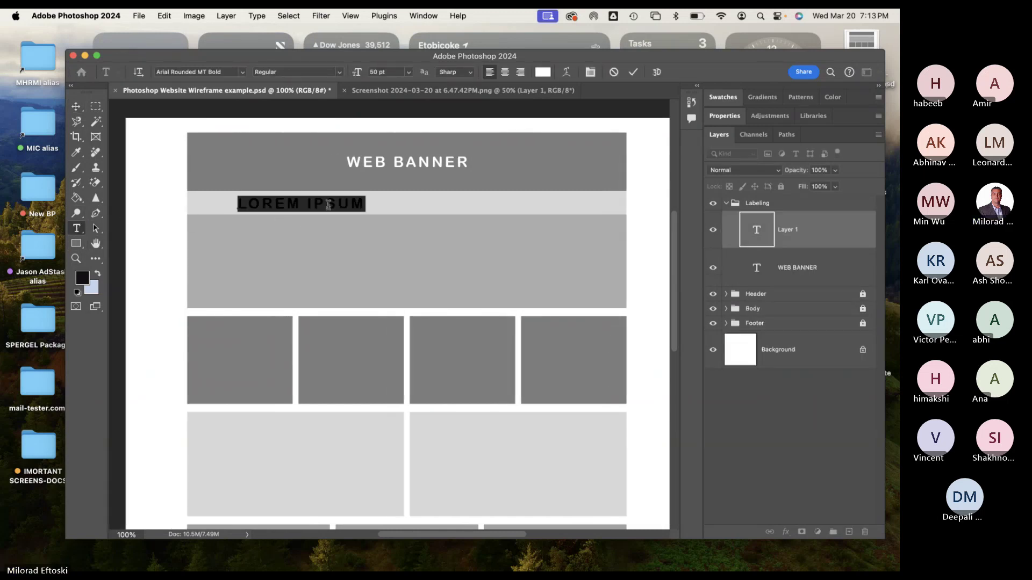
pyautogui.write('HOME')
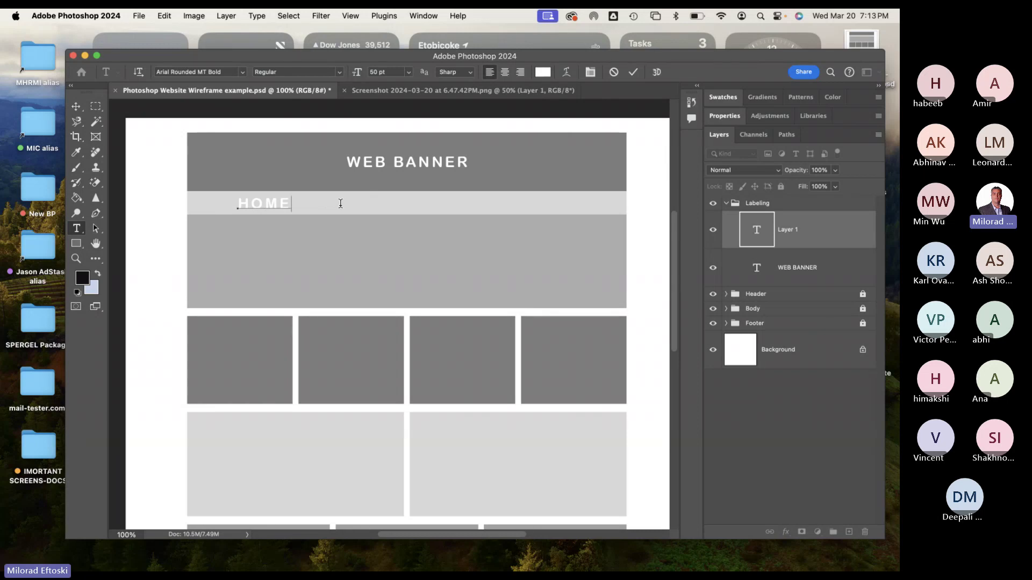
# Reduce the font size of the HOME text to 22 pt.
pyautogui.doubleClick(268, 206)
pyautogui.press('super')
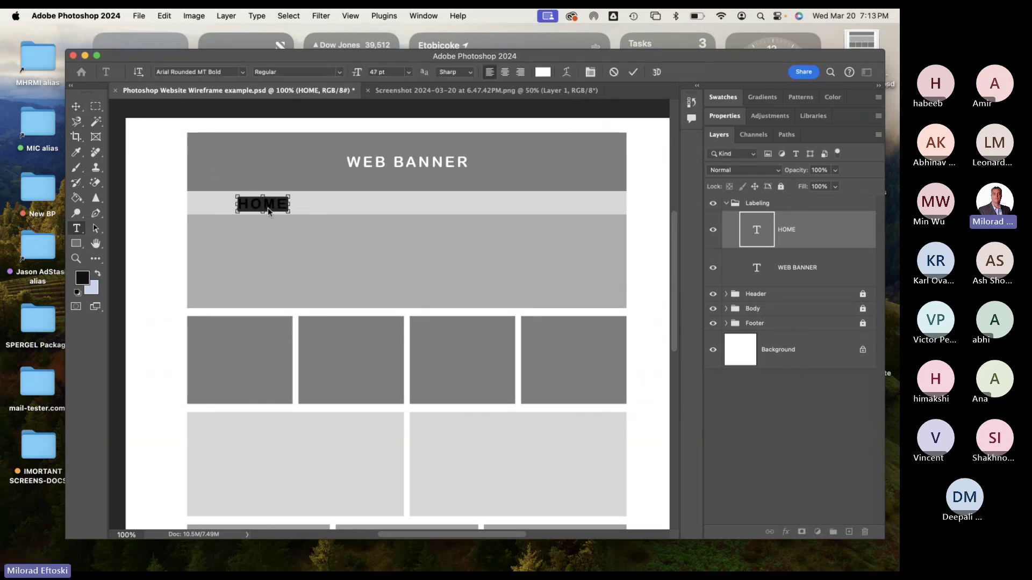
pyautogui.press('super+shift+comma')
pyautogui.press('super+shift+comma')
pyautogui.press('super+shift+comma')
pyautogui.press('super+shift+comma')
pyautogui.press('super+shift+comma')
pyautogui.press('super+shift+comma')
pyautogui.press('super+shift+comma')
pyautogui.press('super+shift+comma')
pyautogui.press('super+shift+comma')
pyautogui.press('super+shift+comma')
pyautogui.click(396, 72)
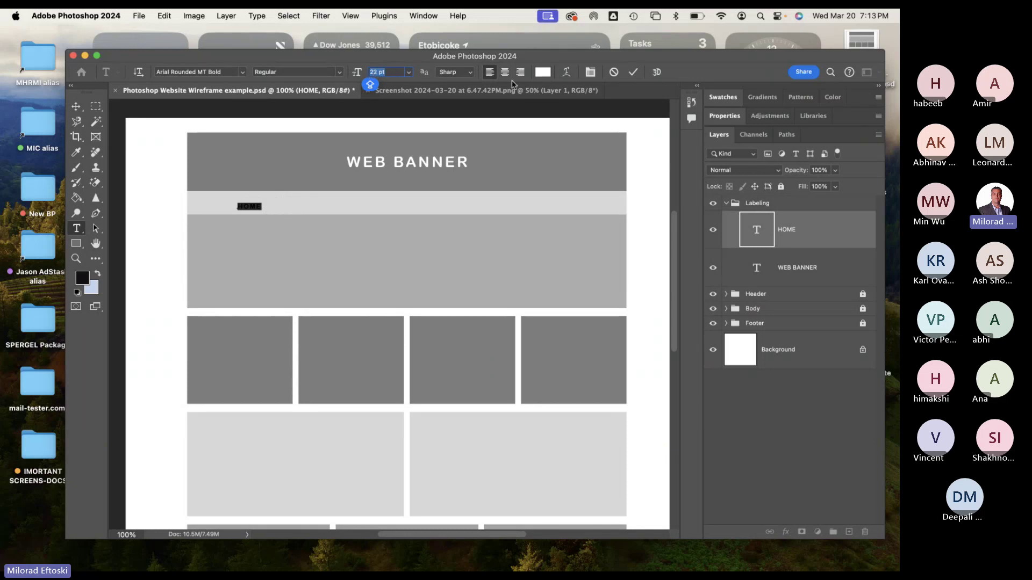
# Set the HOME text colour to black (000000) and commit the text edit.
pyautogui.click(542, 73)
pyautogui.click(556, 171)
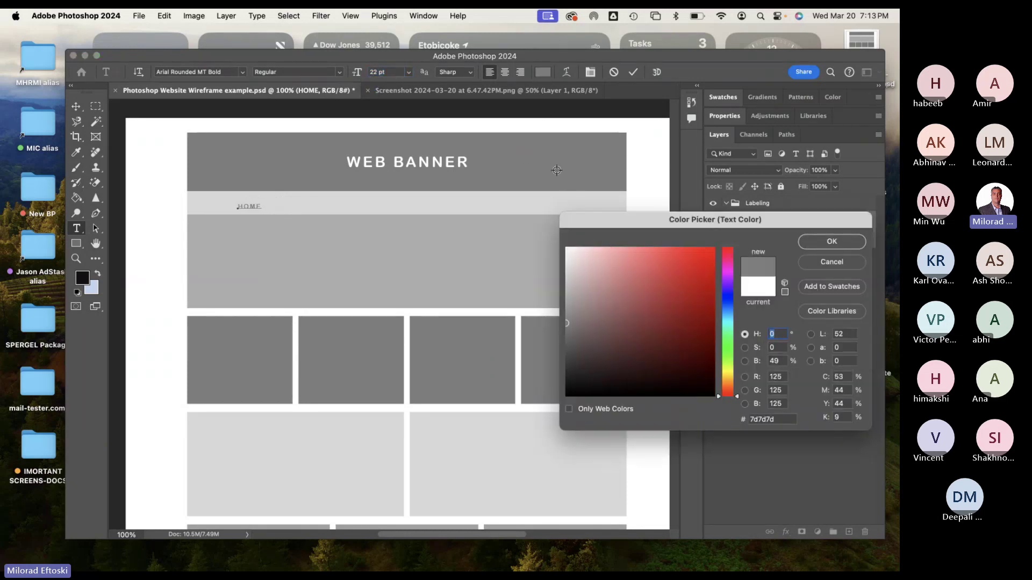
pyautogui.moveTo(619, 326); pyautogui.dragTo(557, 428)
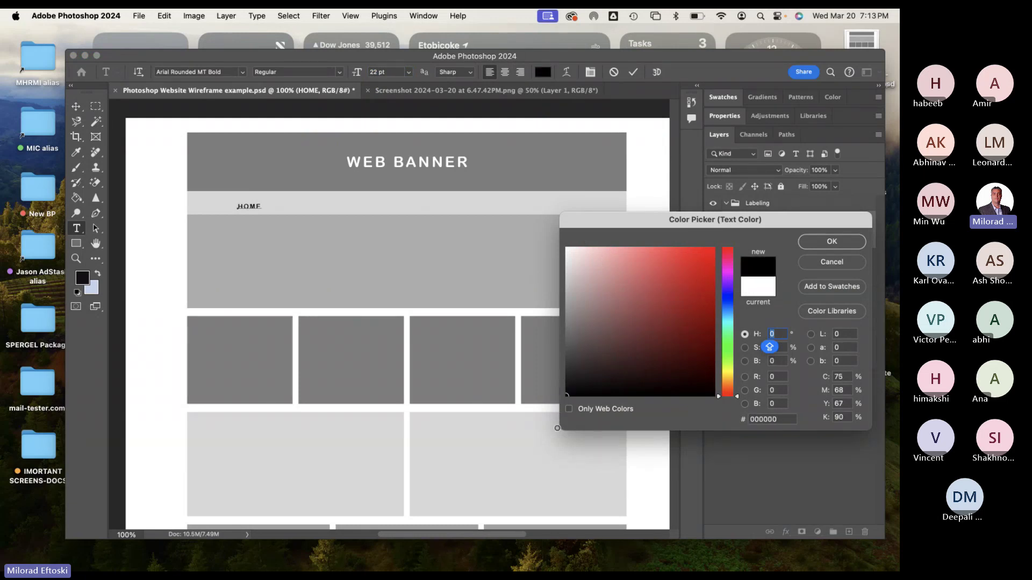
pyautogui.click(832, 241)
pyautogui.click(75, 106)
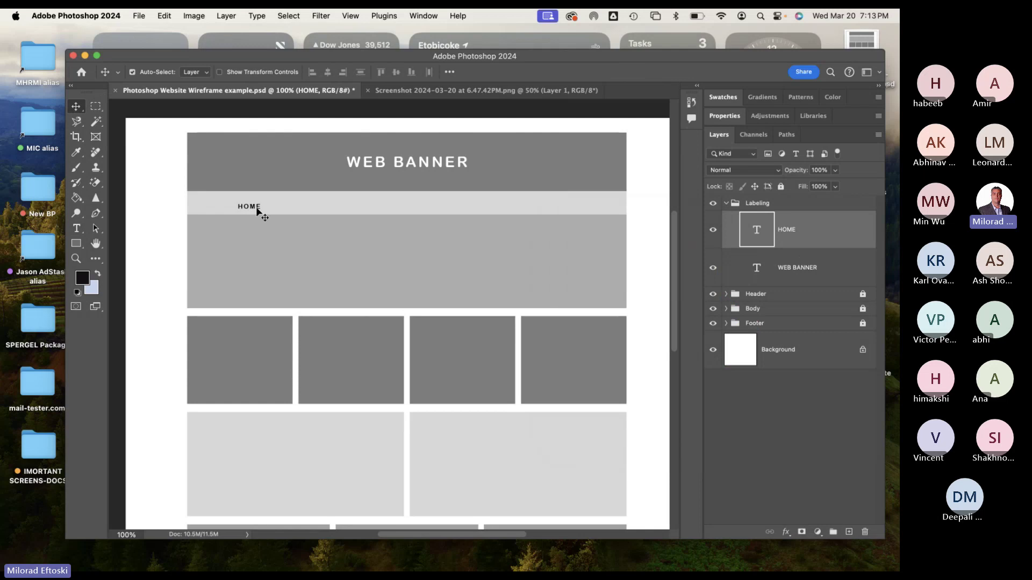
# Nudge the HOME text slightly upward to centre it vertically in the light grey strip.
pyautogui.press('super+equal')
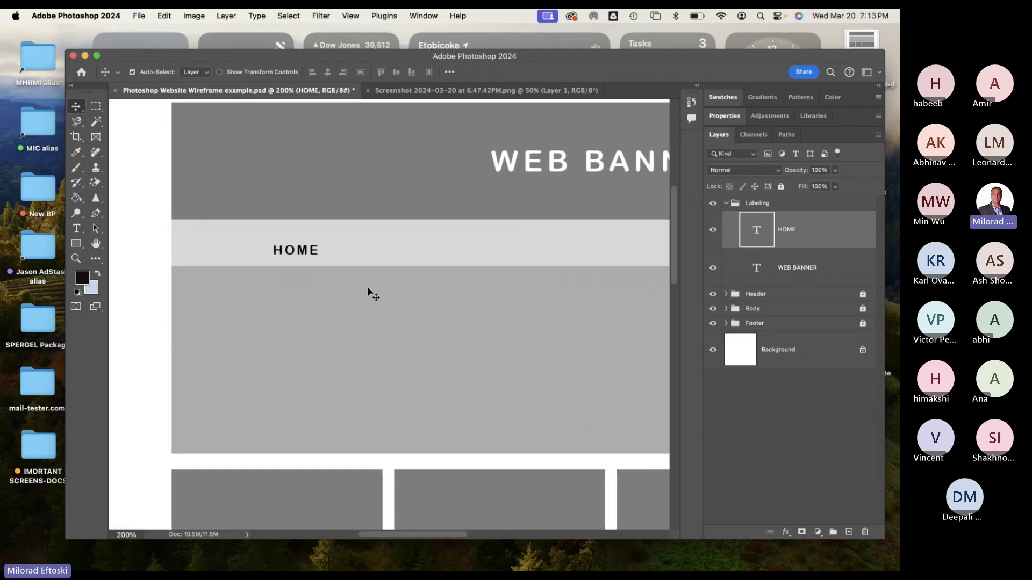
pyautogui.moveTo(301, 253); pyautogui.dragTo(304, 249)
pyautogui.press('super+minus')
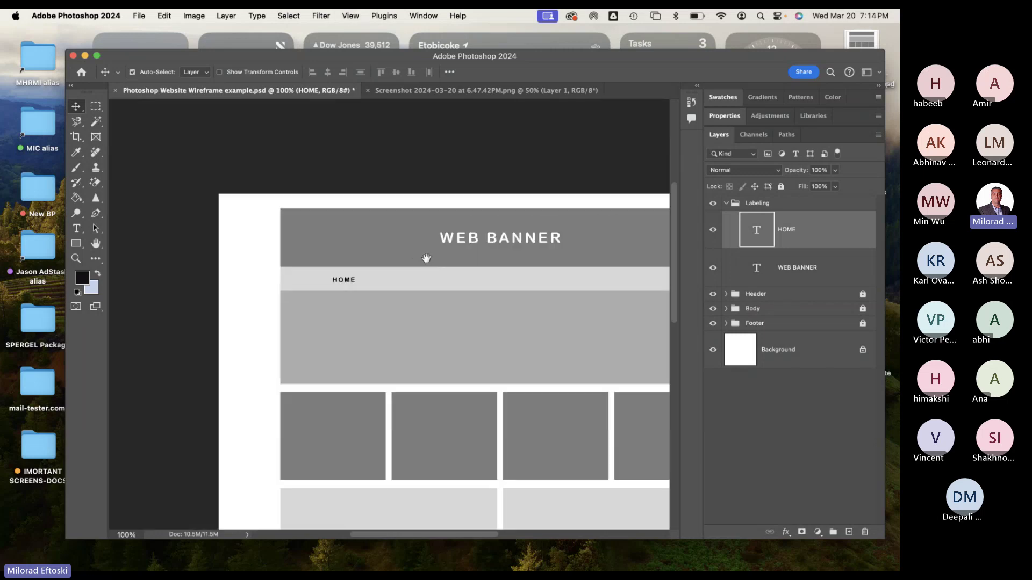
# Append a vertical bar separator, PRODUCTS and another separator to the HOME text.
pyautogui.scroll(-1, 426, 259)
pyautogui.hscroll(2, 426, 258)
pyautogui.doubleClick(299, 249)
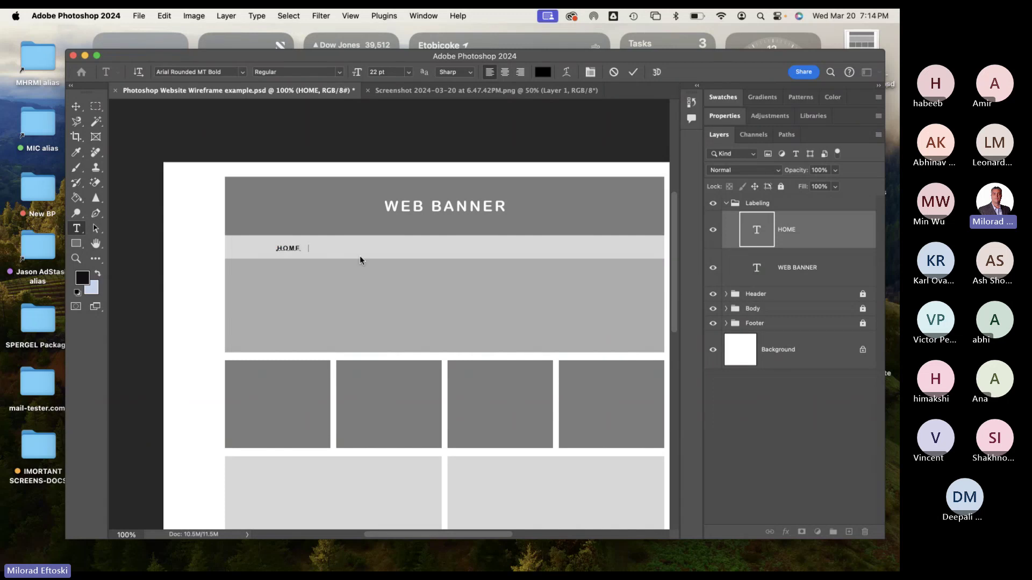
pyautogui.write('|   PRODUCT')
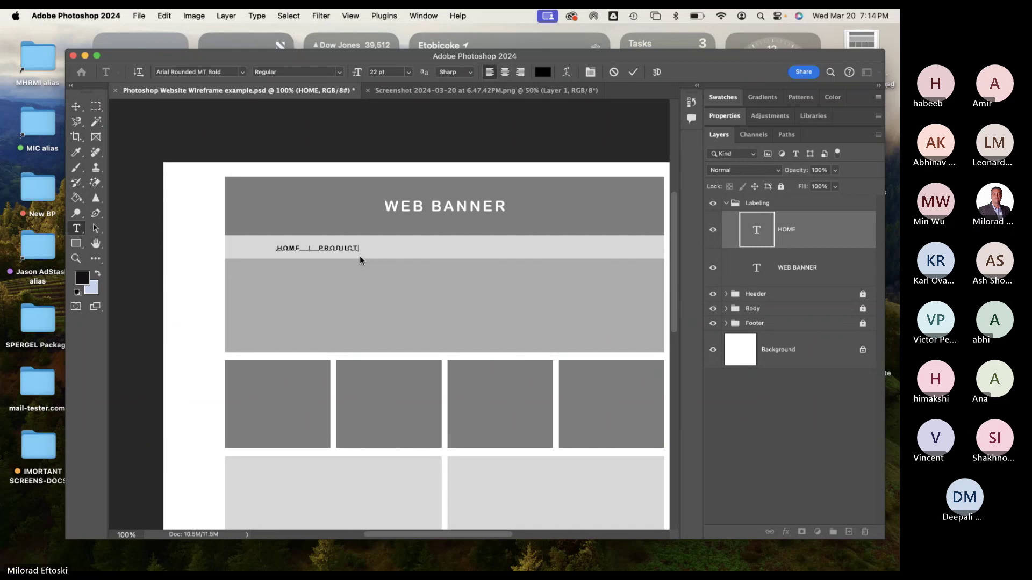
pyautogui.write('S   |')
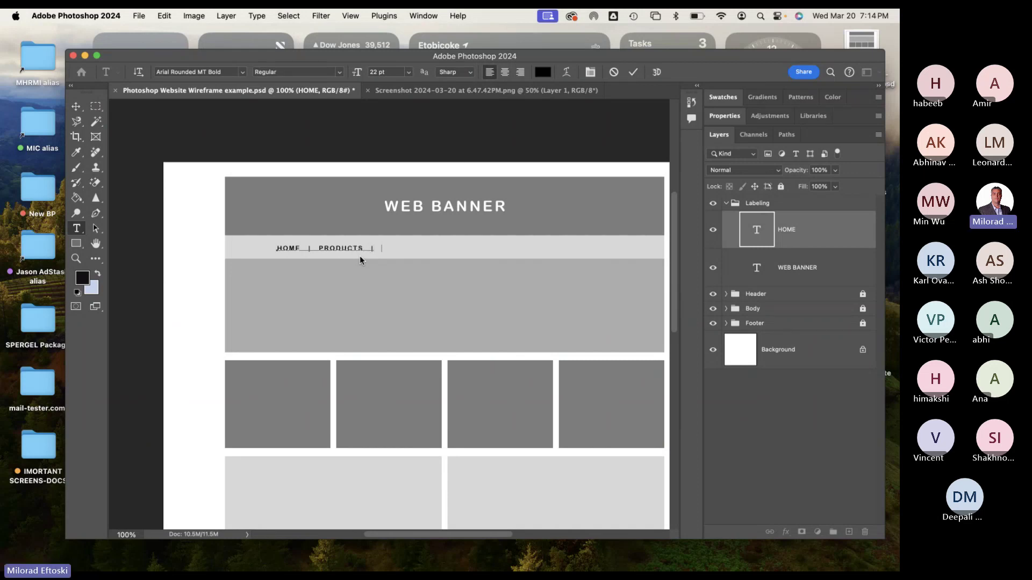
# Consult the Amazon screenshot's menu and extend the navigation text with SERVICES | CONTACT | MUSIC | FASHION | FAQ.
pyautogui.click(455, 91)
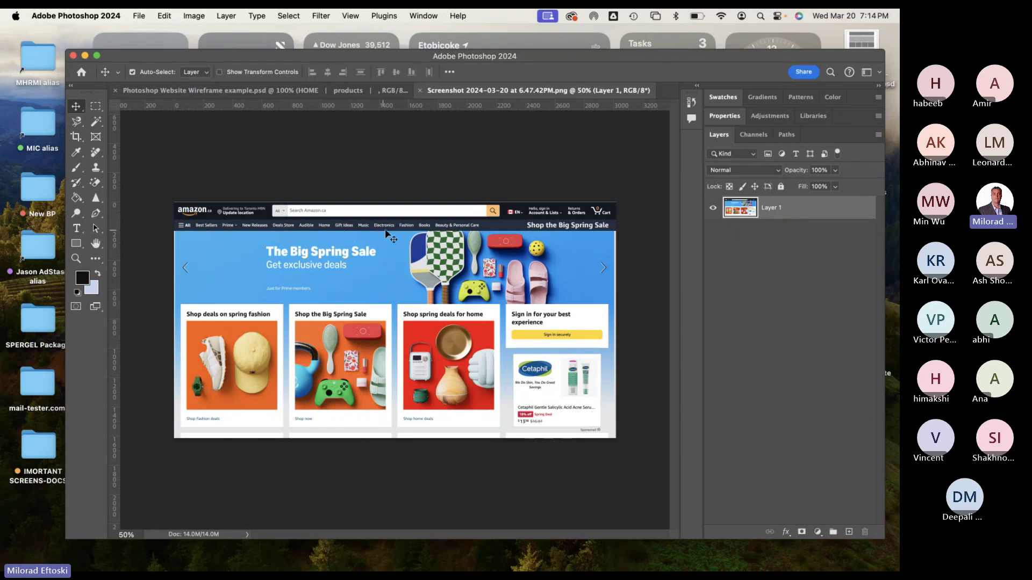
pyautogui.hotkey('ctrl', 'Tab')
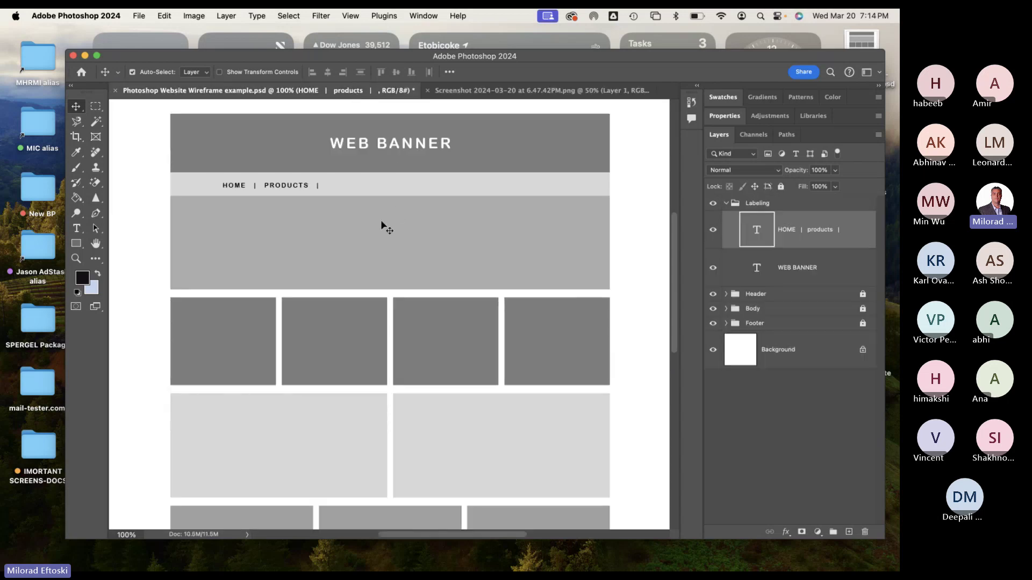
pyautogui.doubleClick(300, 188)
pyautogui.click(333, 185)
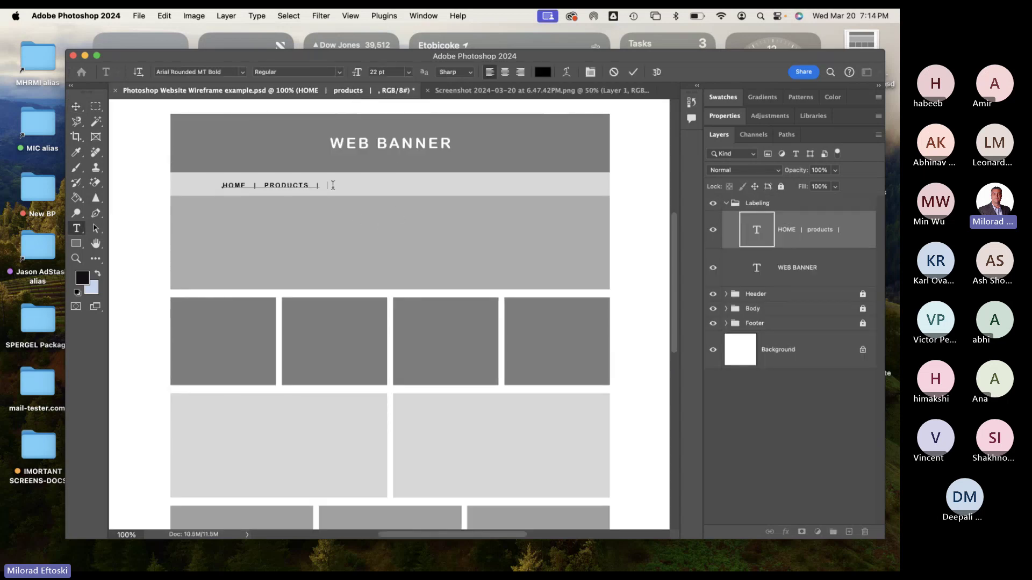
pyautogui.write('services | CONTACT')
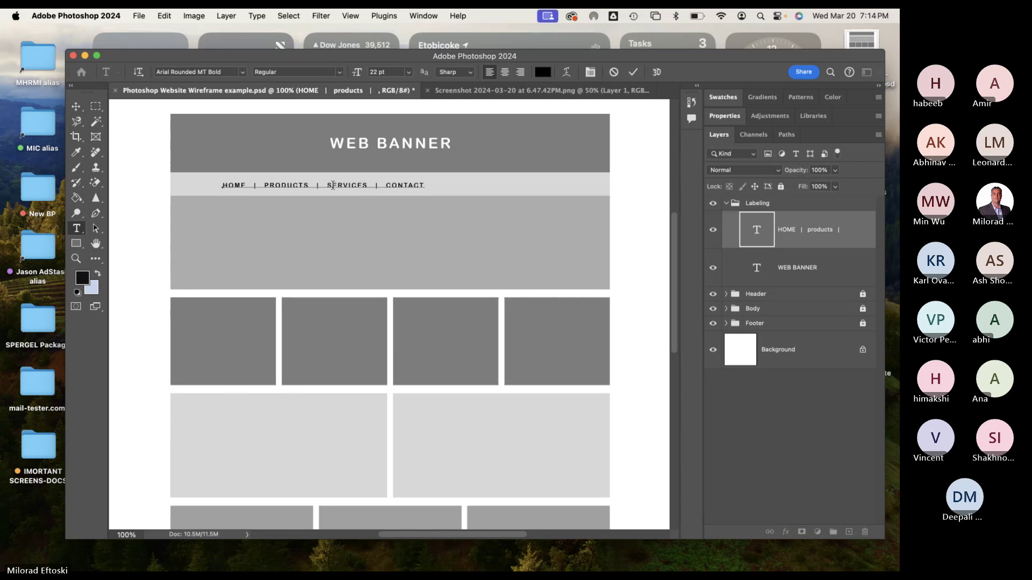
pyautogui.write(' |')
pyautogui.write('MUSIC')
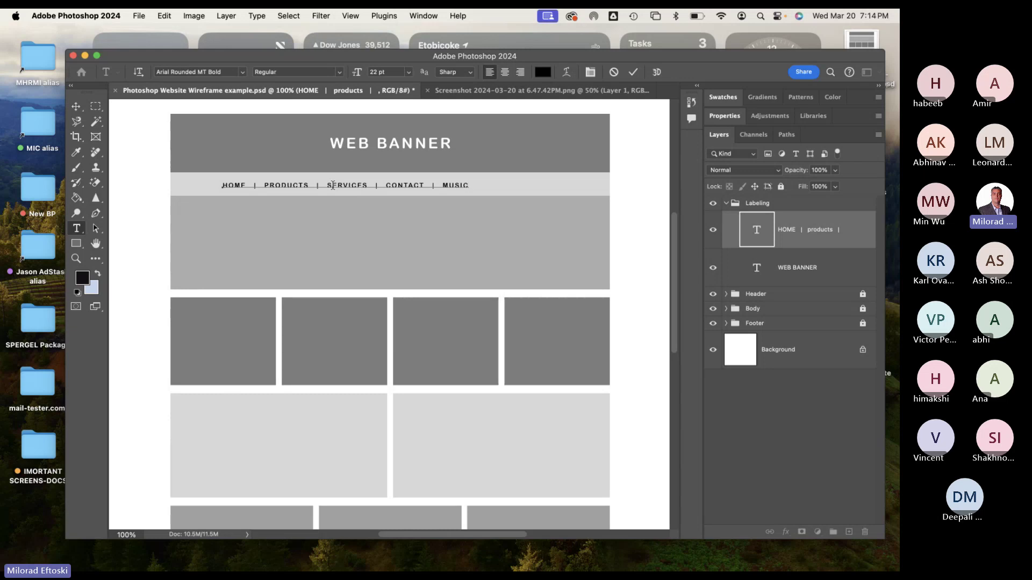
pyautogui.write(' |')
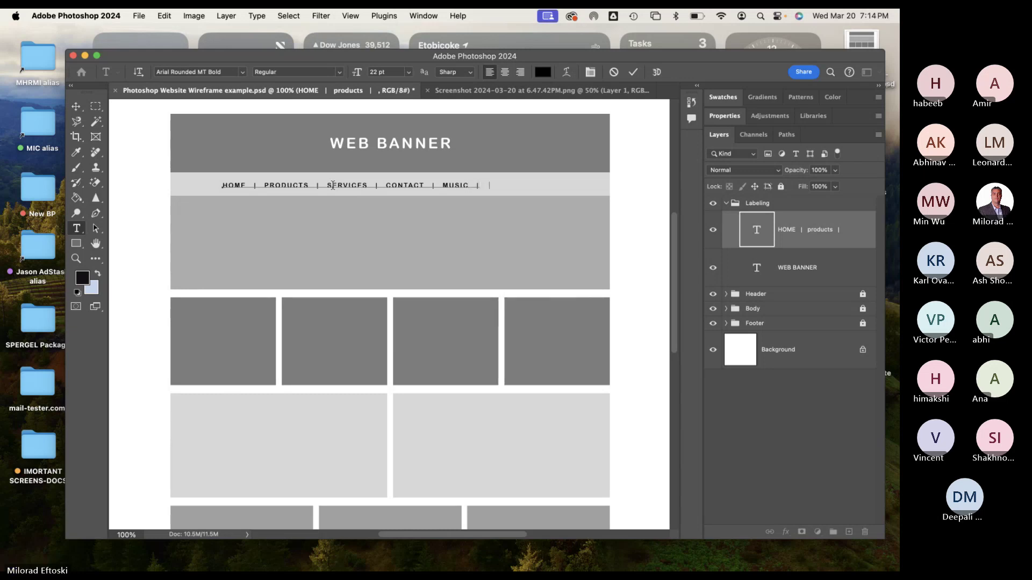
pyautogui.write(' FASHION')
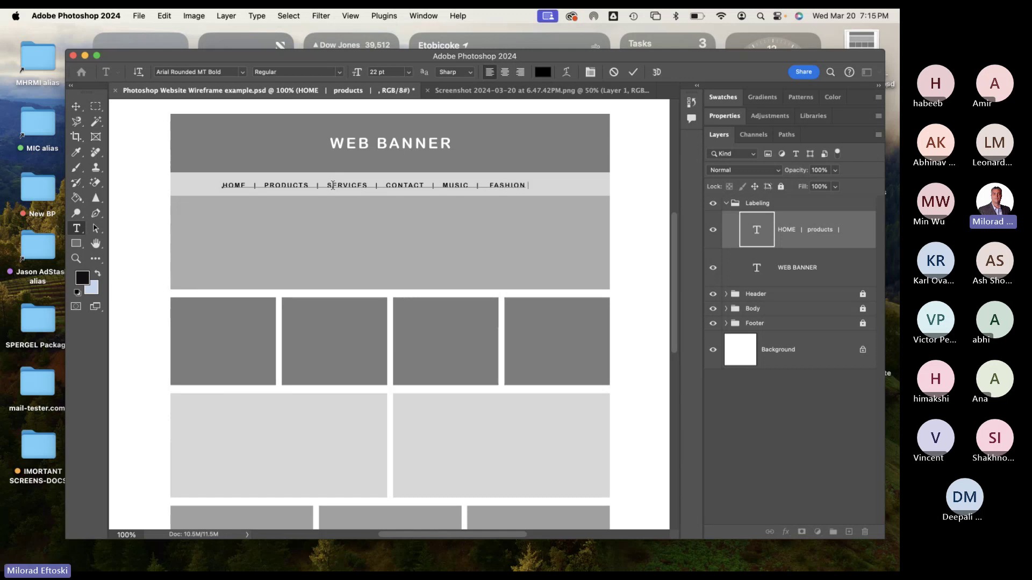
pyautogui.write(' | FAQ')
# Commit the navigation text and shift it 3 px left to centre it horizontally under the web banner.
pyautogui.click(75, 107)
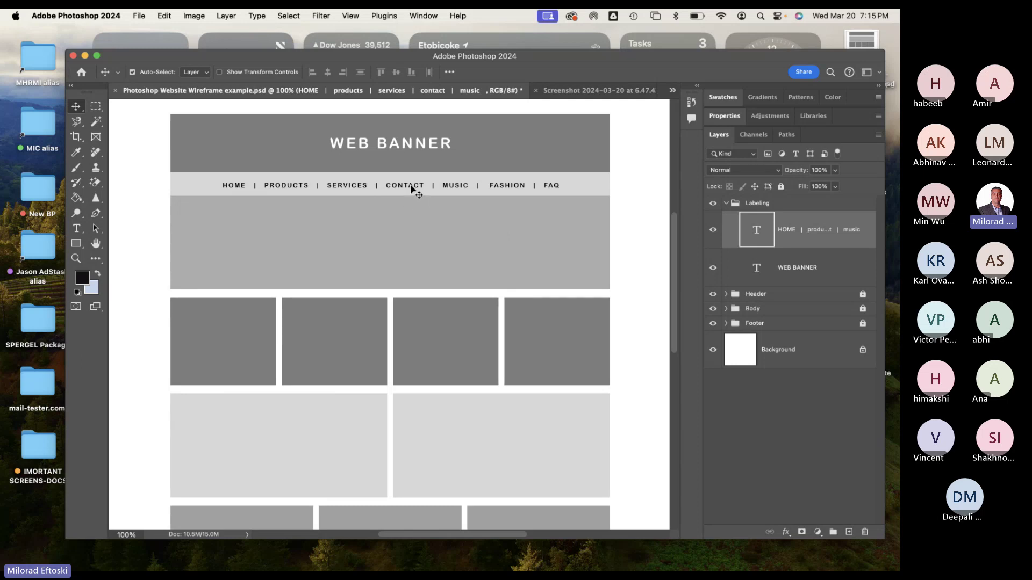
pyautogui.moveTo(412, 188)
pyautogui.mouseDown()
pyautogui.moveTo(398, 178)
pyautogui.moveTo(407, 189)
pyautogui.moveTo(398, 190)
pyautogui.moveTo(411, 188)
pyautogui.mouseUp()
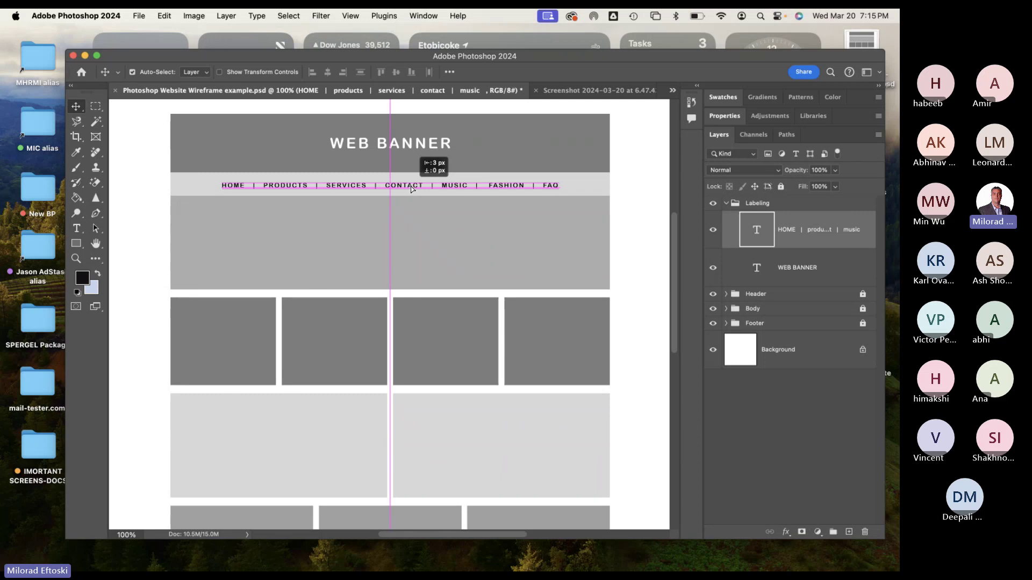
# Select the entire canvas, align the navigation text to its horizontal centre, and hide the selection outline.
pyautogui.moveTo(412, 189)
pyautogui.mouseDown()
pyautogui.moveTo(436, 186)
pyautogui.moveTo(406, 189)
pyautogui.mouseUp()
pyautogui.press('super+minus')
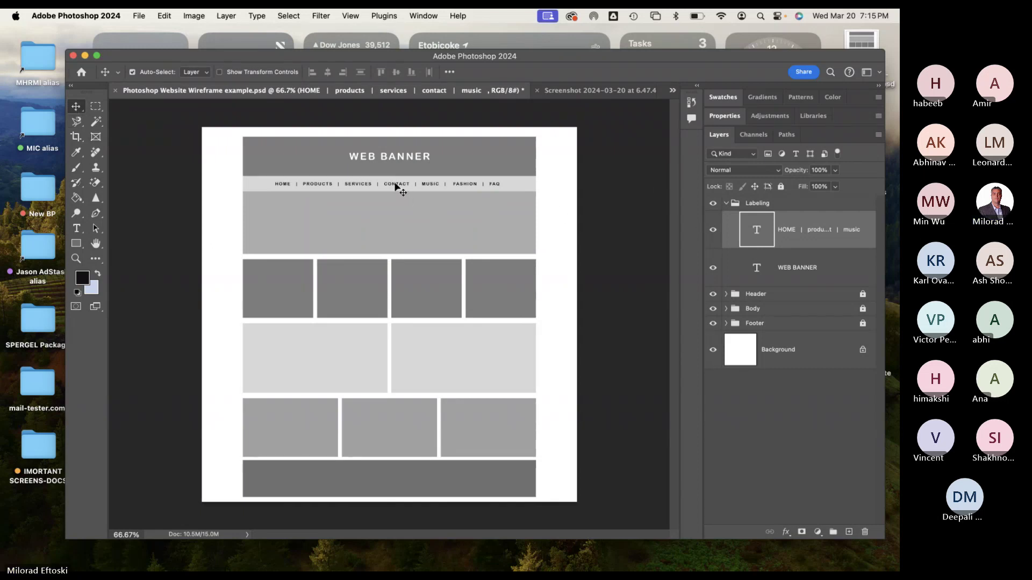
pyautogui.moveTo(398, 191); pyautogui.dragTo(401, 187)
pyautogui.press('super+a')
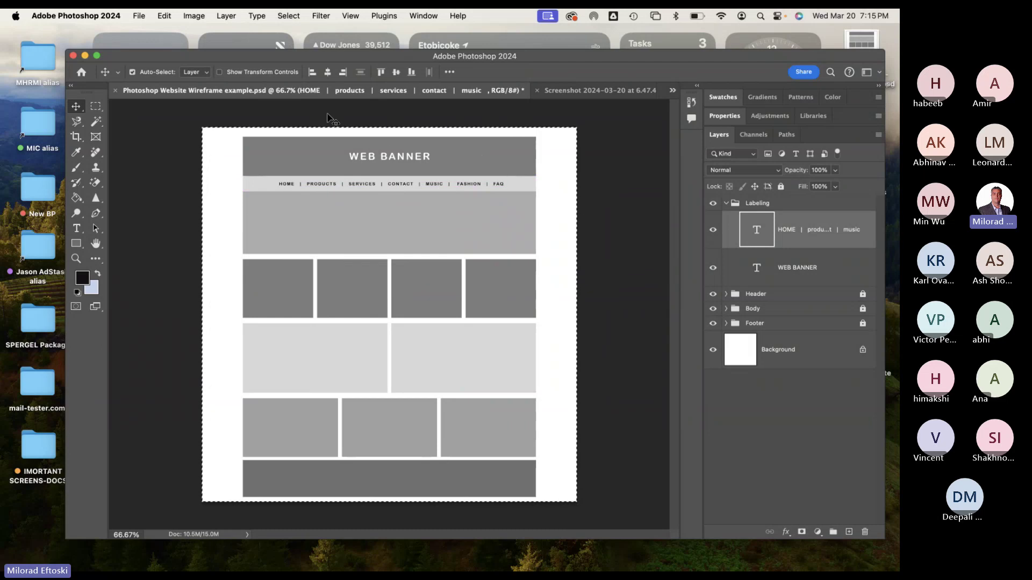
pyautogui.click(312, 73)
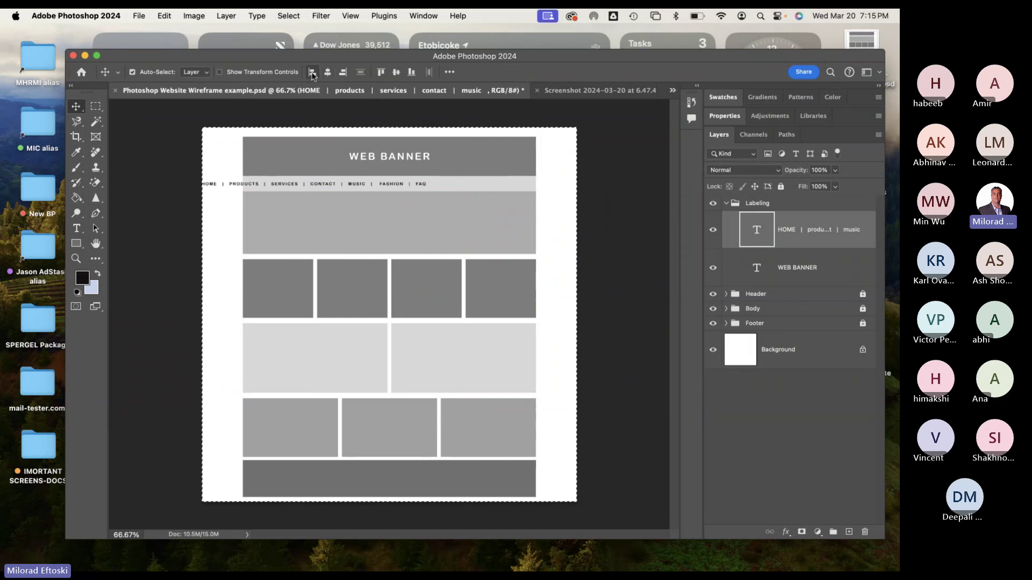
pyautogui.click(327, 72)
pyautogui.click(340, 73)
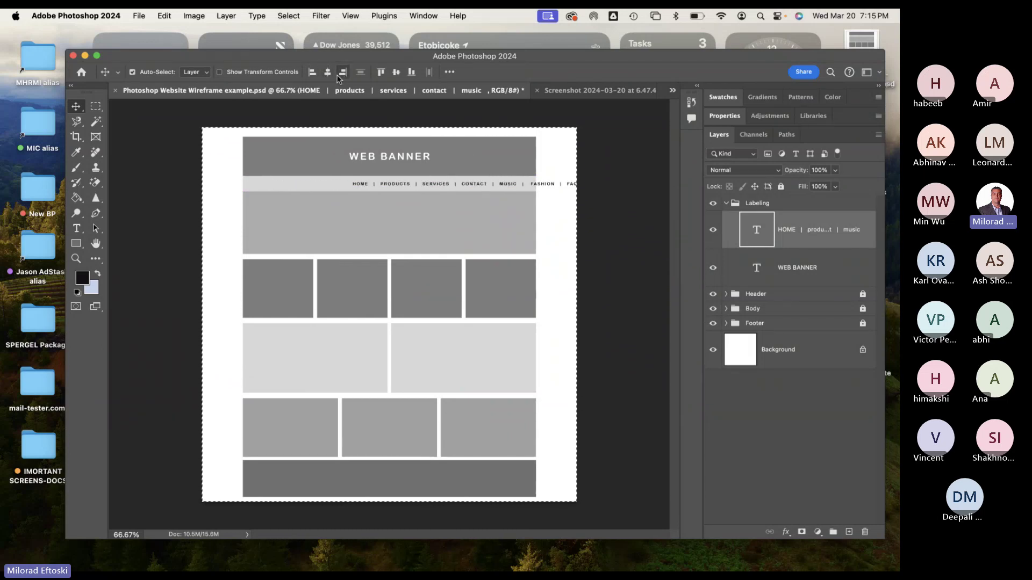
pyautogui.click(328, 72)
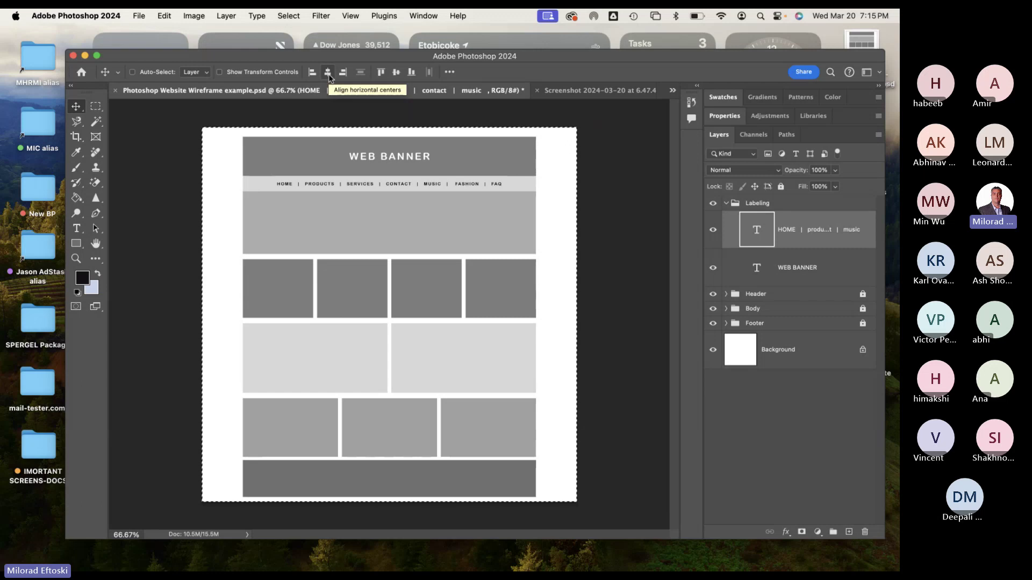
pyautogui.press('super+h')
# Set the document's zoom level to 120% to inspect the web banner and navigation text.
pyautogui.press('super+1')
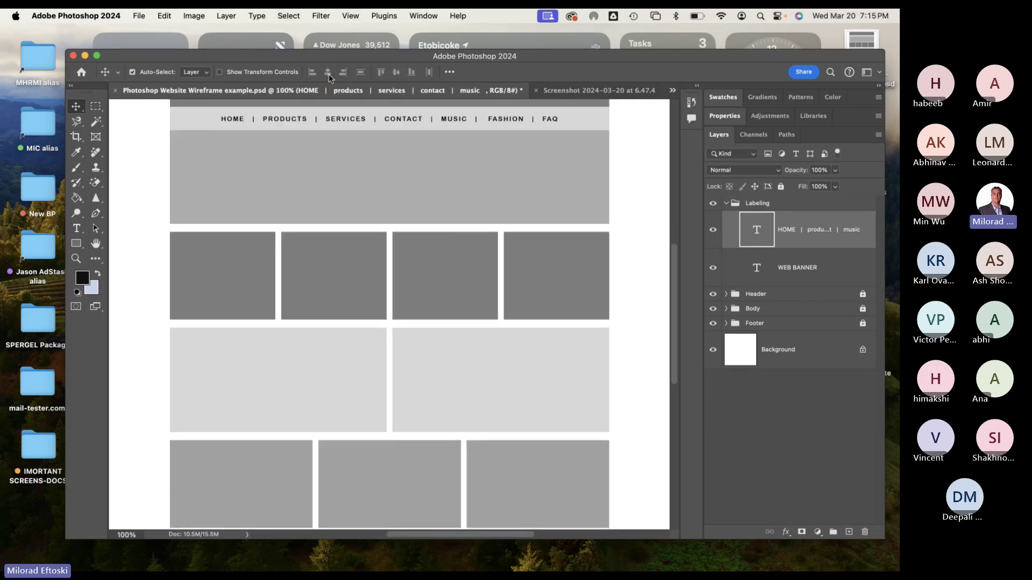
pyautogui.scroll(3, 403, 258)
pyautogui.press('super+equal')
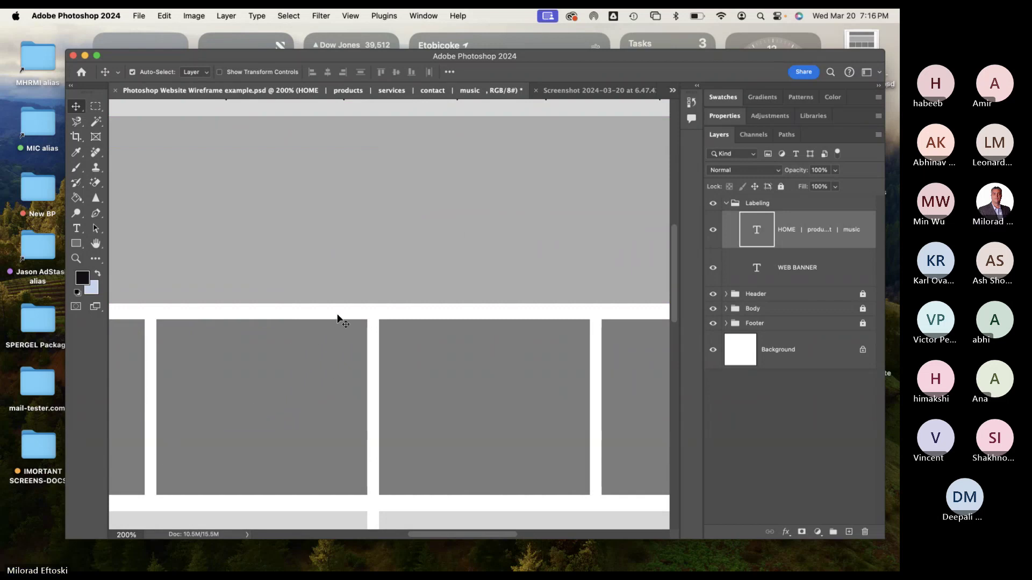
pyautogui.press('super+minus')
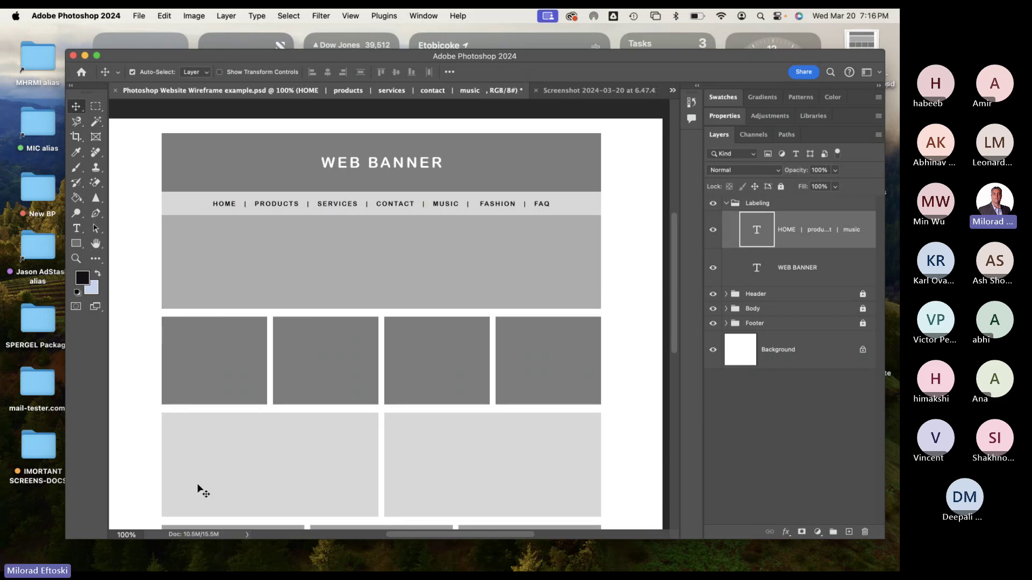
pyautogui.press('super+equal')
pyautogui.press('super+minus')
pyautogui.click(136, 535)
pyautogui.write('150')
pyautogui.press('Return')
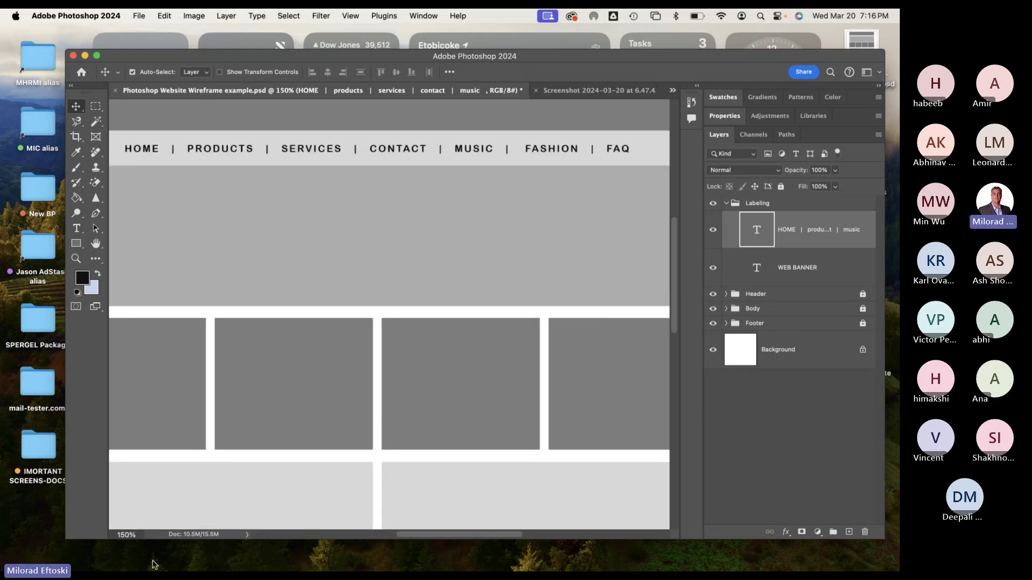
pyautogui.click(132, 535)
pyautogui.write('120')
pyautogui.press('Return')
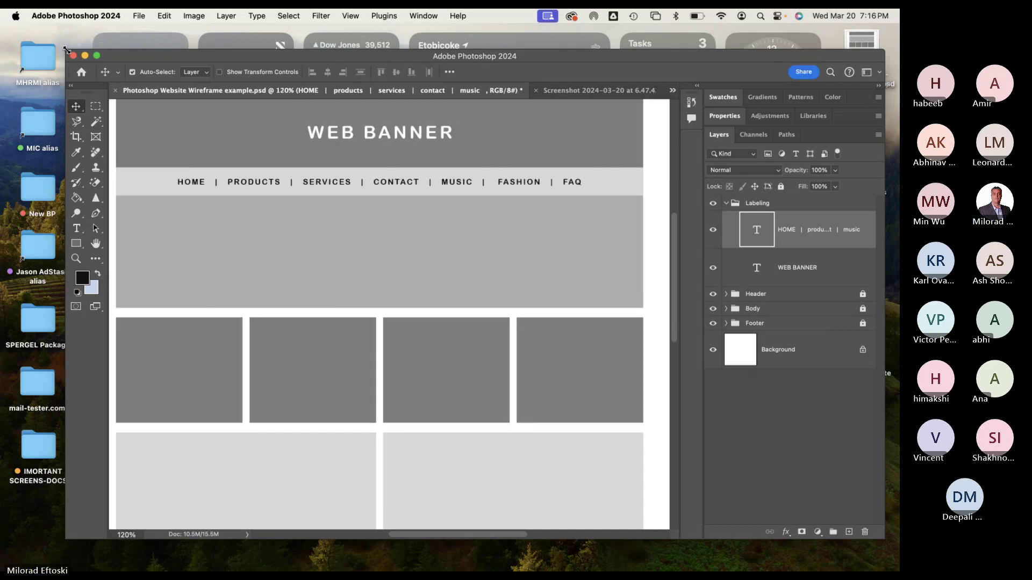
# Enlarge the application window and narrow the panel column so the wireframe has more room.
pyautogui.moveTo(66, 50); pyautogui.dragTo(12, 24)
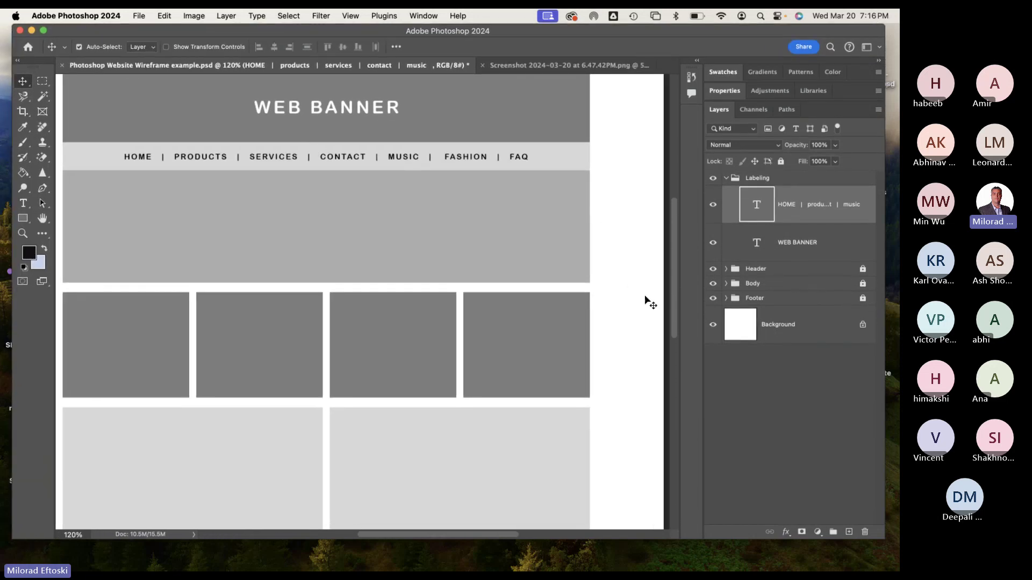
pyautogui.moveTo(703, 394); pyautogui.dragTo(751, 395)
pyautogui.moveTo(443, 346); pyautogui.dragTo(489, 375)
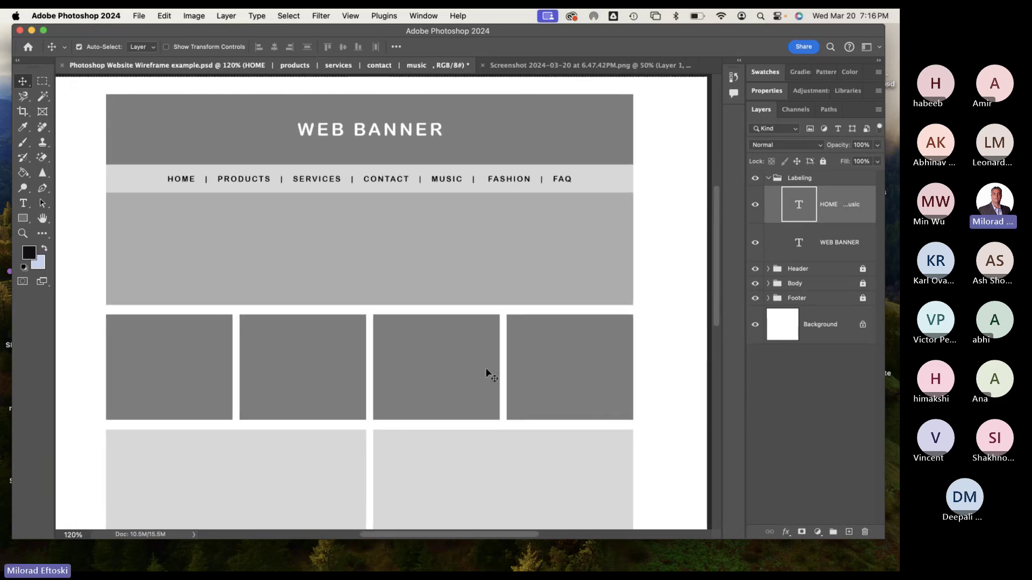
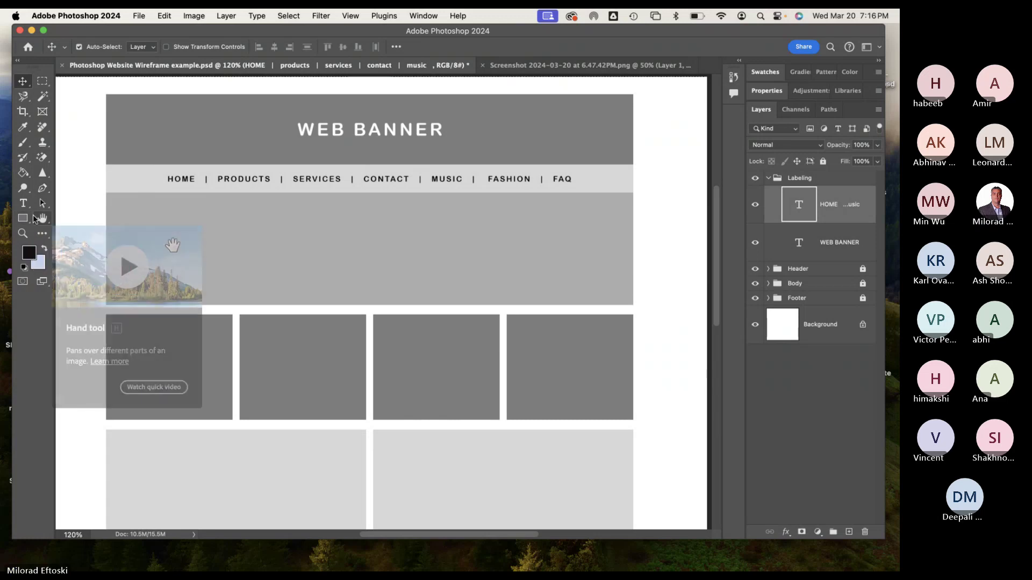
# Deselect the navigation text layer and look over the wireframe's blocks from the web banner down to the footer.
pyautogui.click(348, 235)
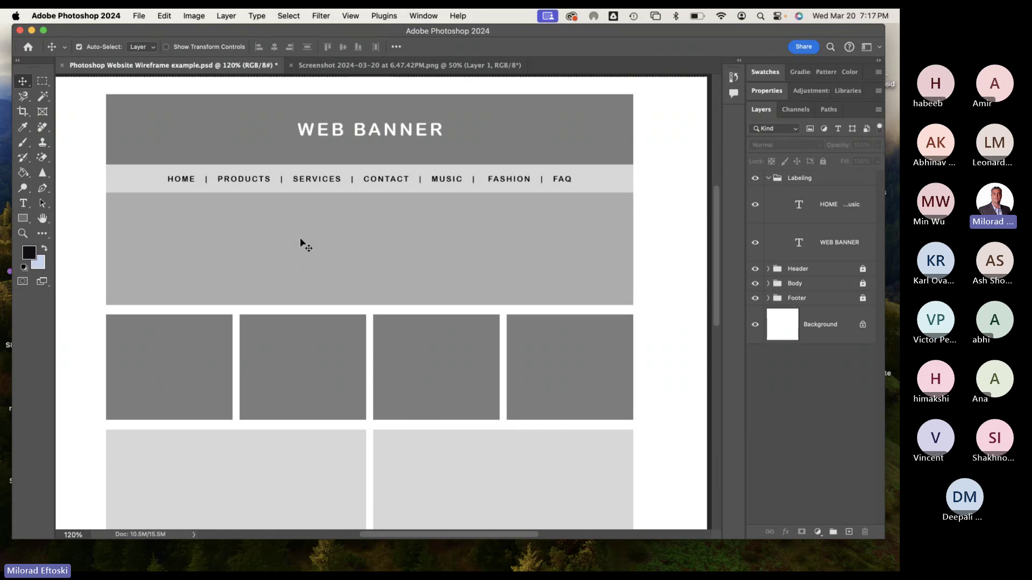
pyautogui.scroll(-8, 376, 274)
pyautogui.scroll(6, 361, 277)
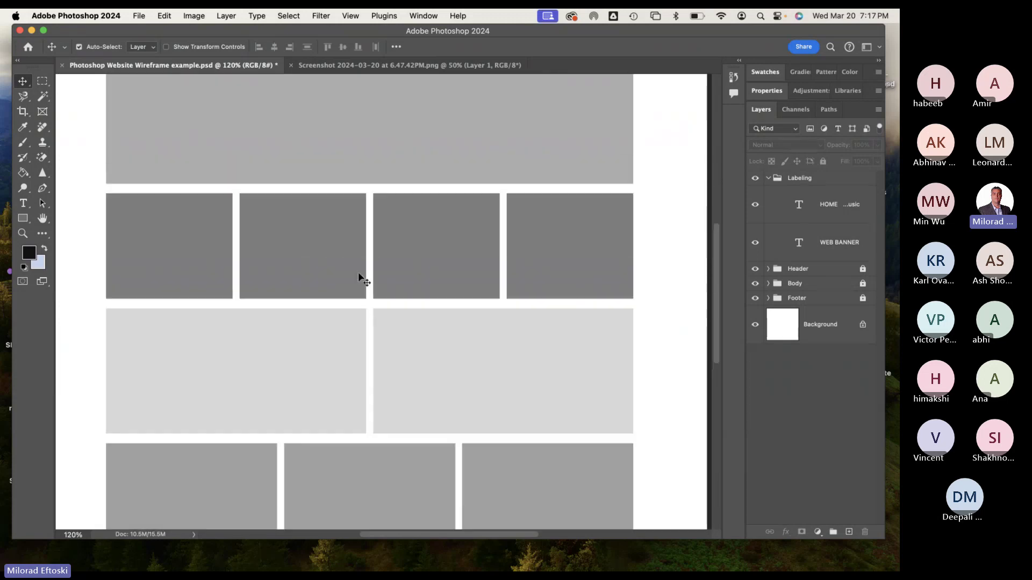
pyautogui.scroll(5, 358, 272)
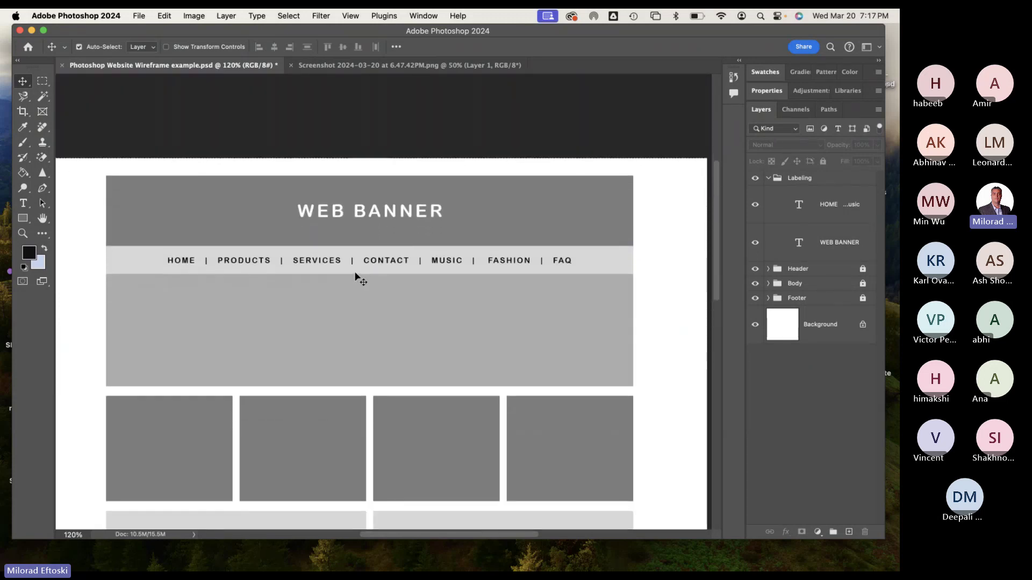
pyautogui.scroll(-1, 355, 277)
pyautogui.scroll(-1, 316, 295)
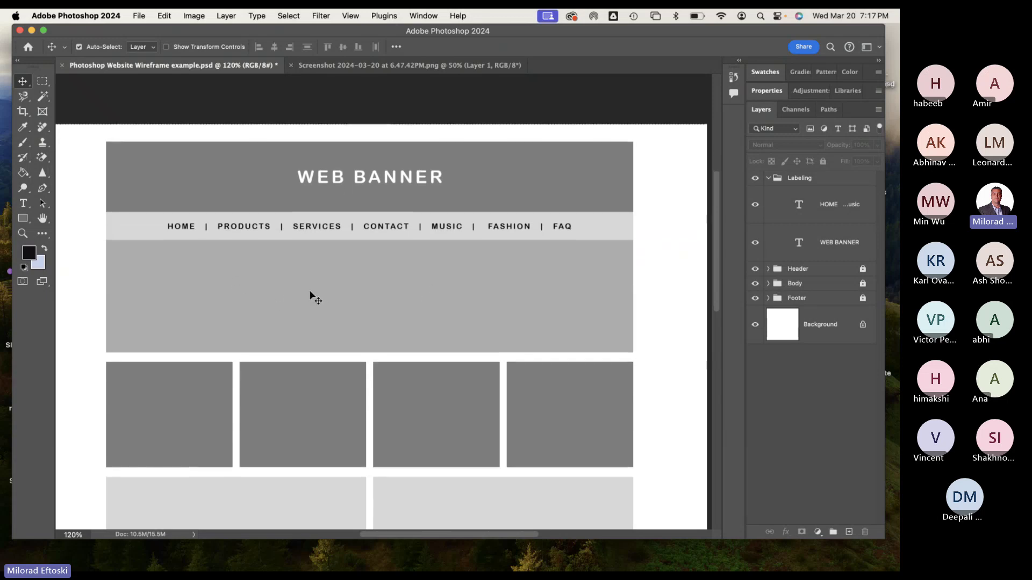
pyautogui.scroll(-10, 311, 296)
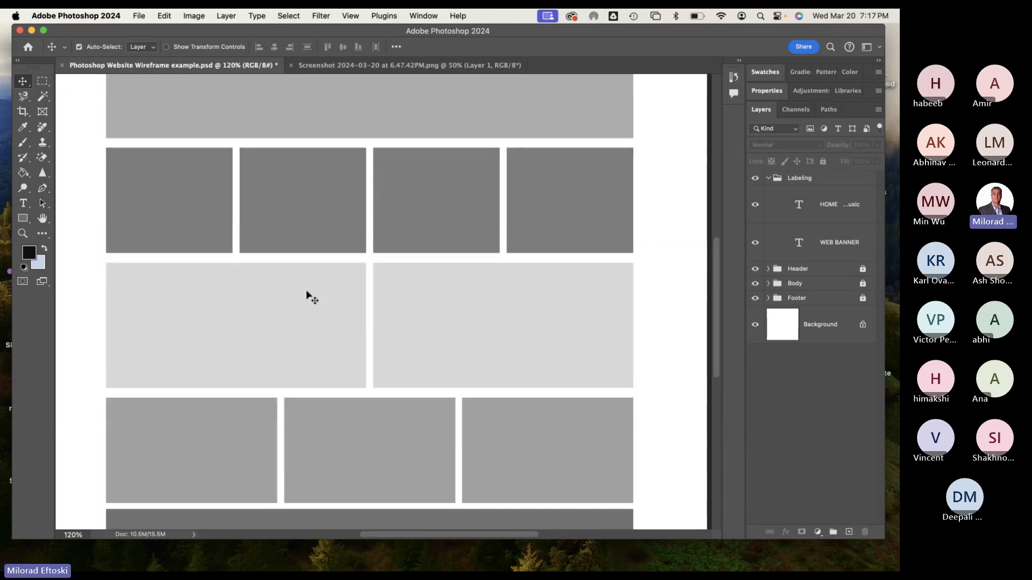
pyautogui.scroll(10, 306, 293)
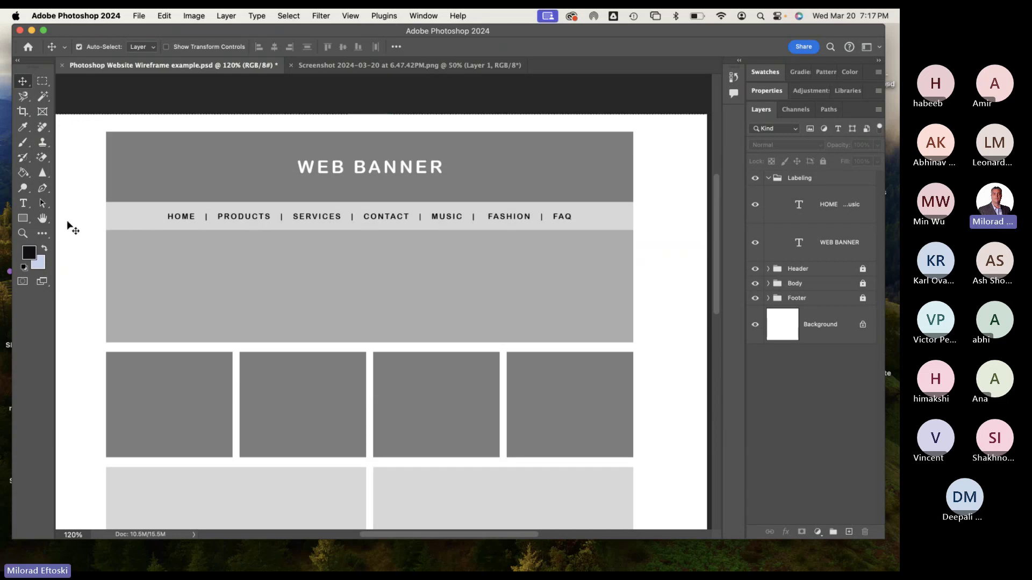
# Draw a 1 px line about 1528 px long from the large block's lower-left to upper-right corner and fill it black.
pyautogui.moveTo(23, 219); pyautogui.dragTo(92, 255)
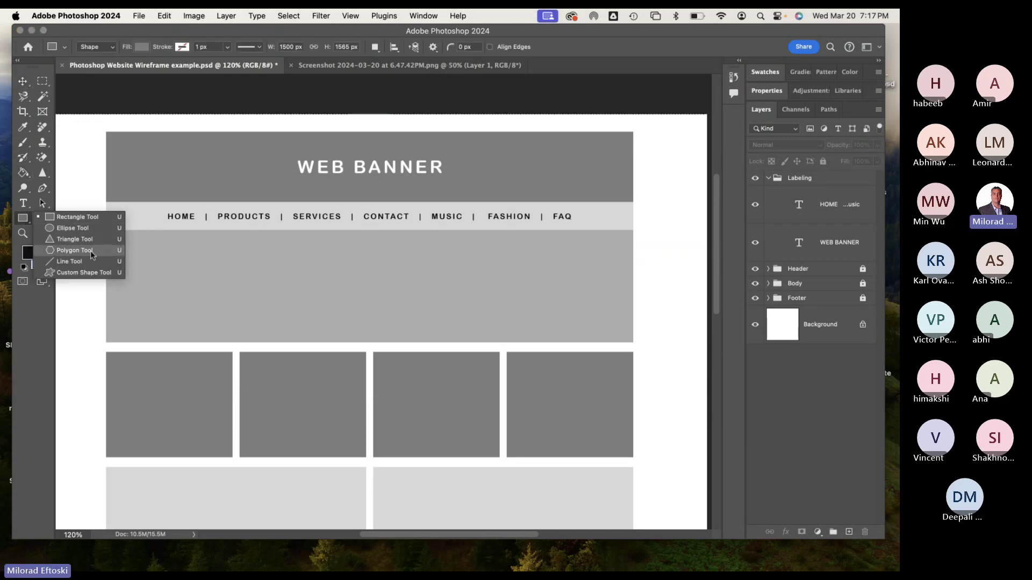
pyautogui.click(70, 262)
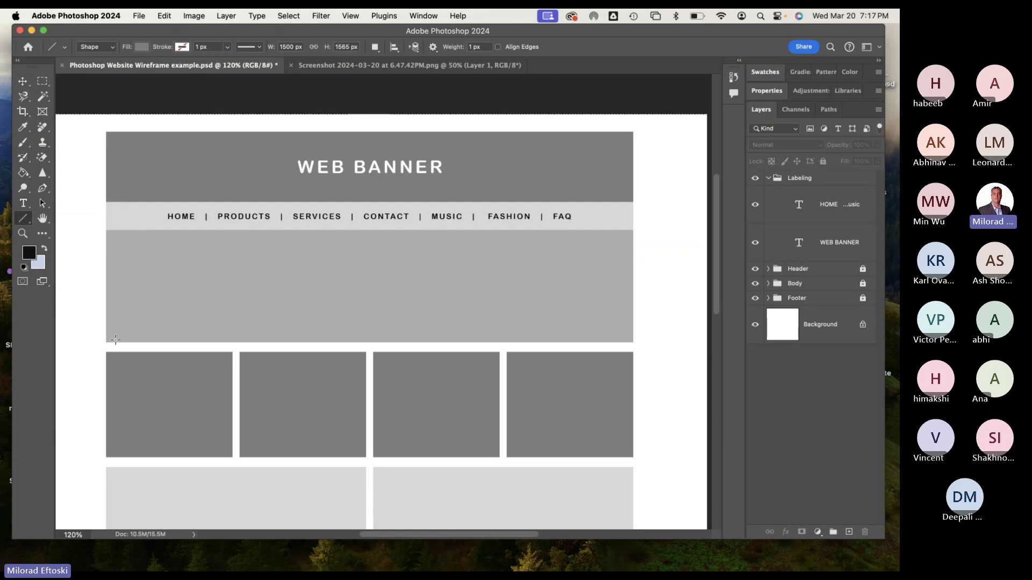
pyautogui.moveTo(107, 341); pyautogui.dragTo(633, 231)
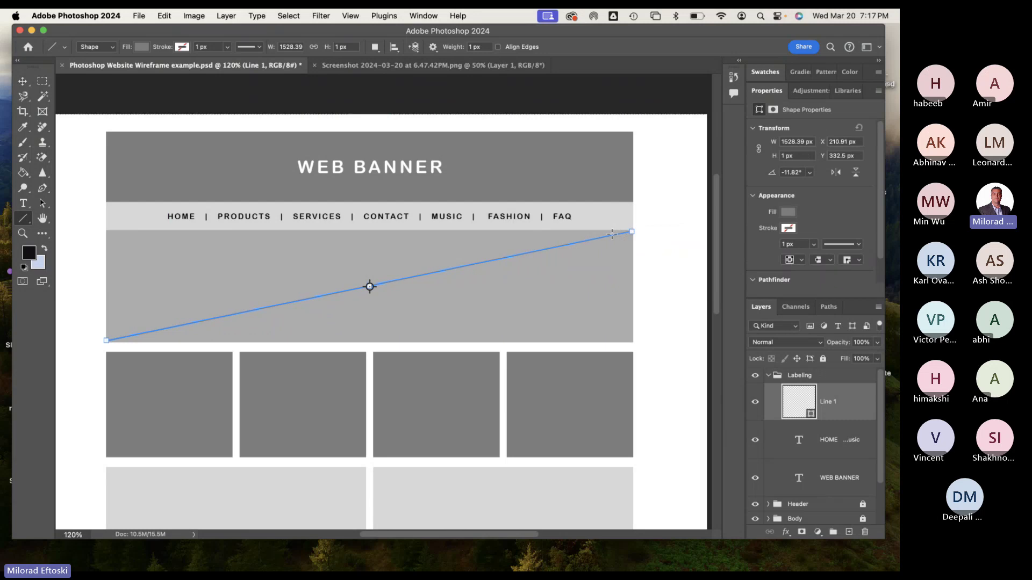
pyautogui.click(143, 49)
pyautogui.click(142, 109)
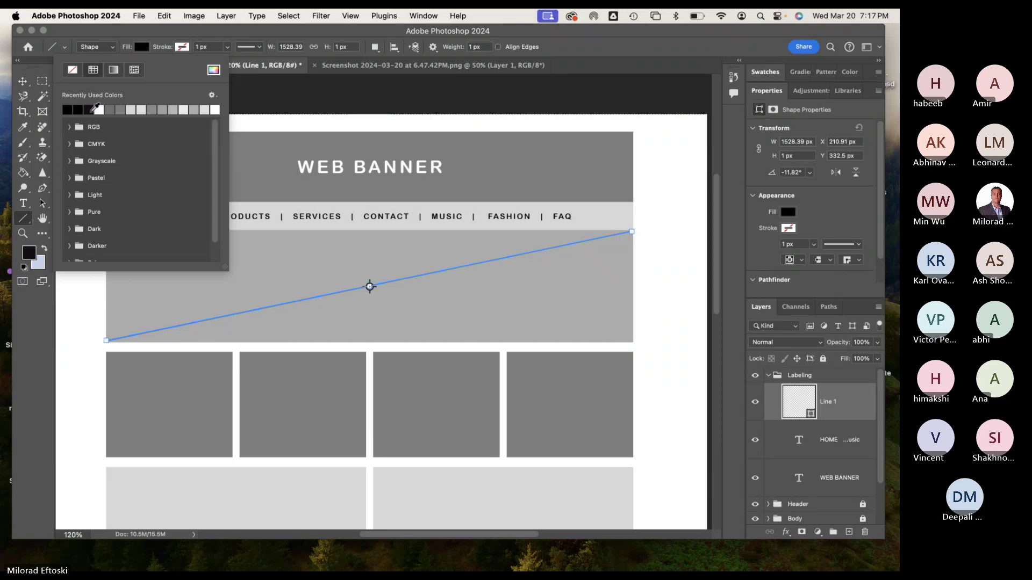
pyautogui.click(182, 33)
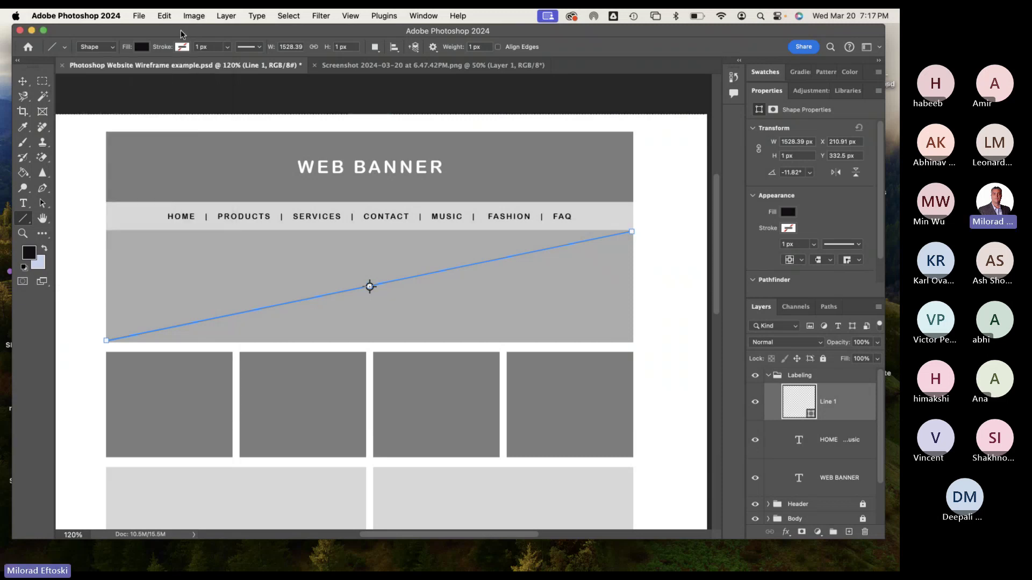
pyautogui.click(22, 81)
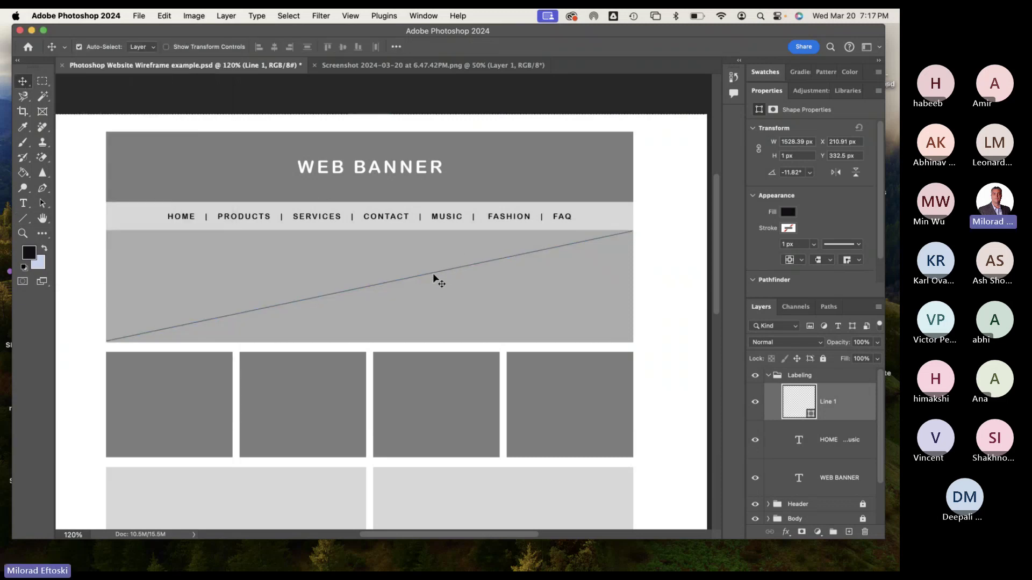
# Draw a second black diagonal line, about 1526 px long, across the large block's other corners, adjusting its start to the upper-left corner.
pyautogui.click(22, 218)
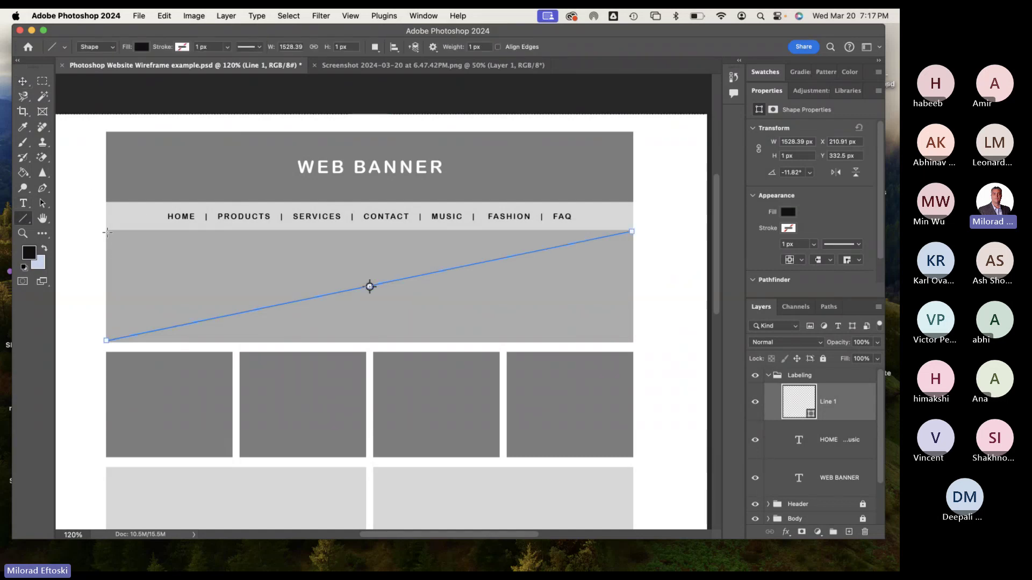
pyautogui.moveTo(106, 231); pyautogui.dragTo(633, 345)
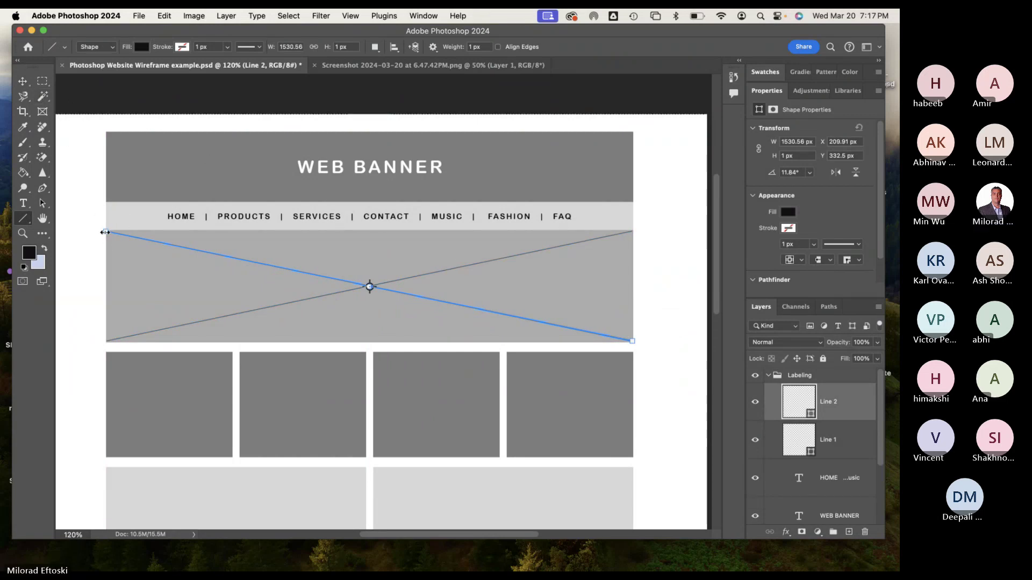
pyautogui.moveTo(105, 232)
pyautogui.mouseDown()
pyautogui.moveTo(137, 235)
pyautogui.moveTo(107, 232)
pyautogui.mouseUp()
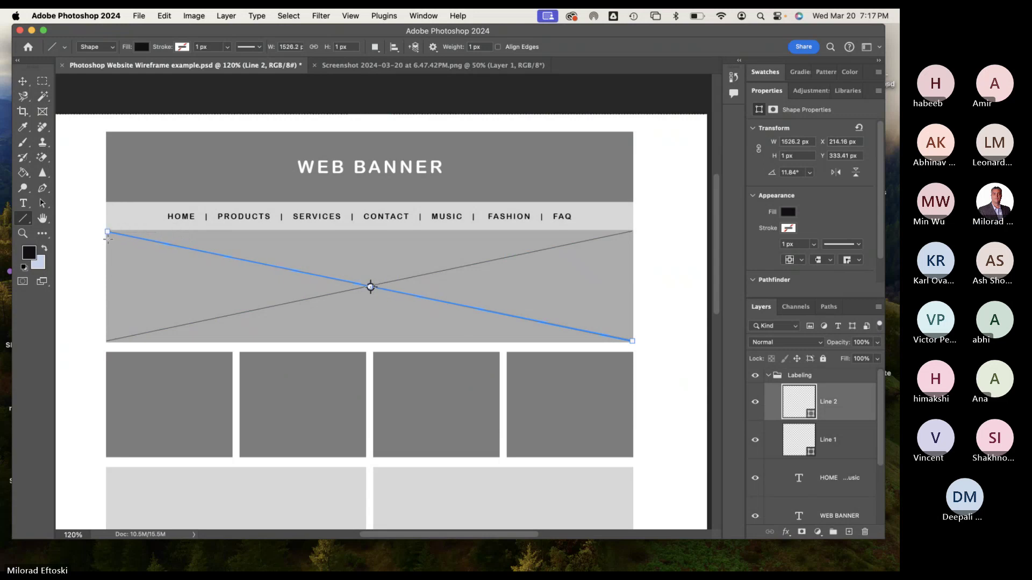
pyautogui.press('v')
pyautogui.click(111, 152)
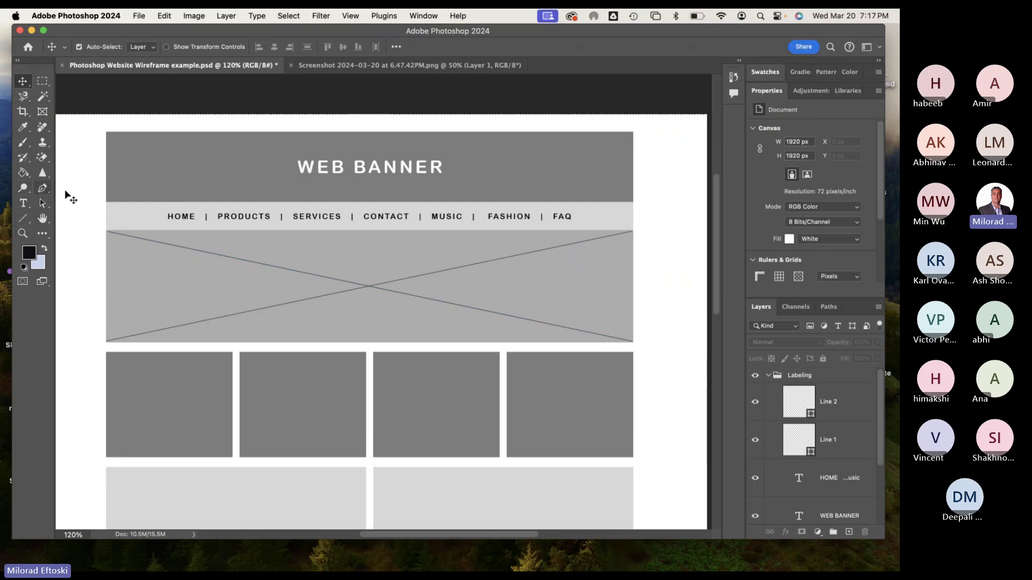
# Pull the lower edge of the second diagonal line downward with the Direct Selection tool, thickening it into a bar.
pyautogui.click(42, 203)
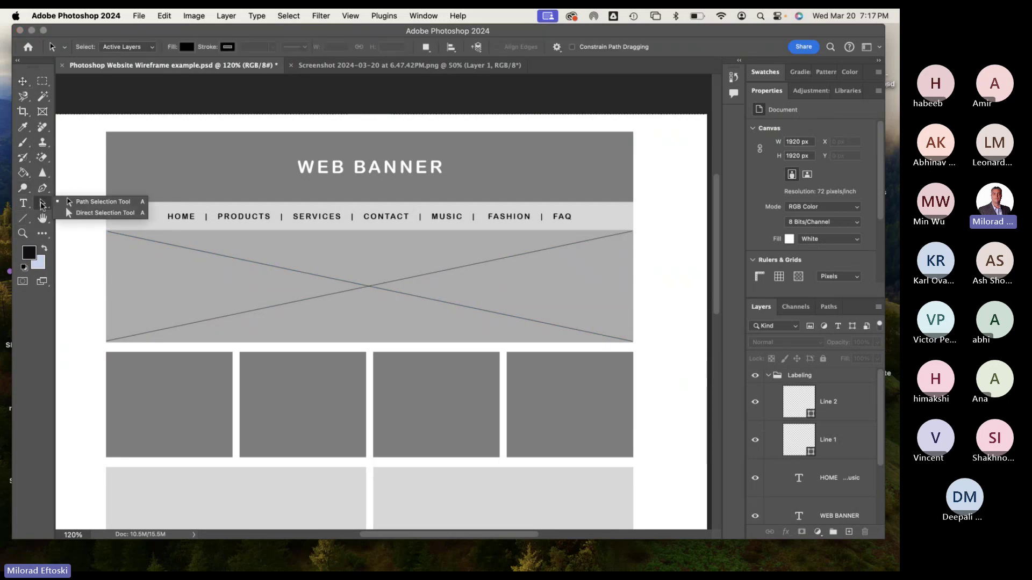
pyautogui.click(94, 214)
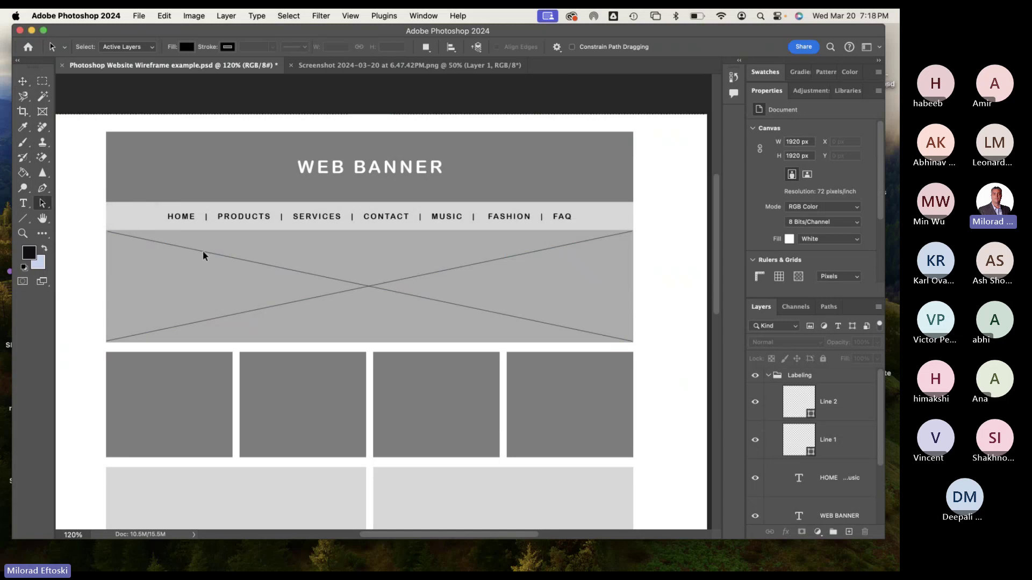
pyautogui.click(49, 202)
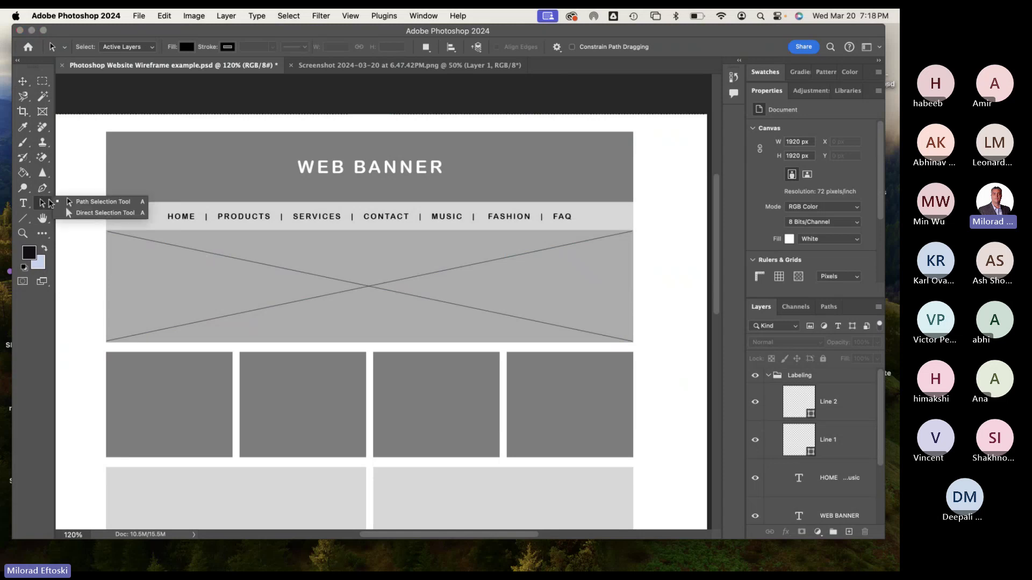
pyautogui.click(102, 212)
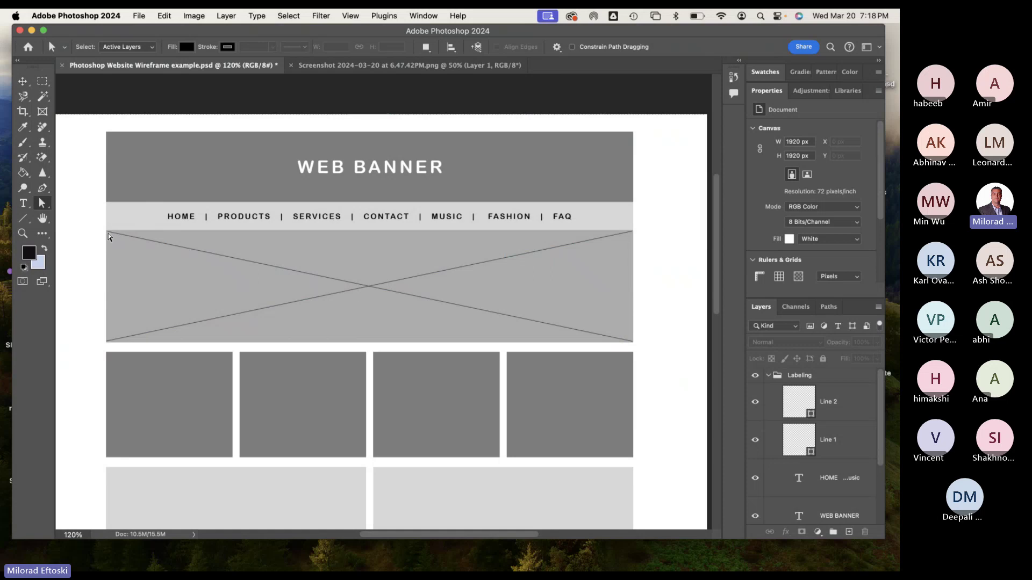
pyautogui.click(806, 409)
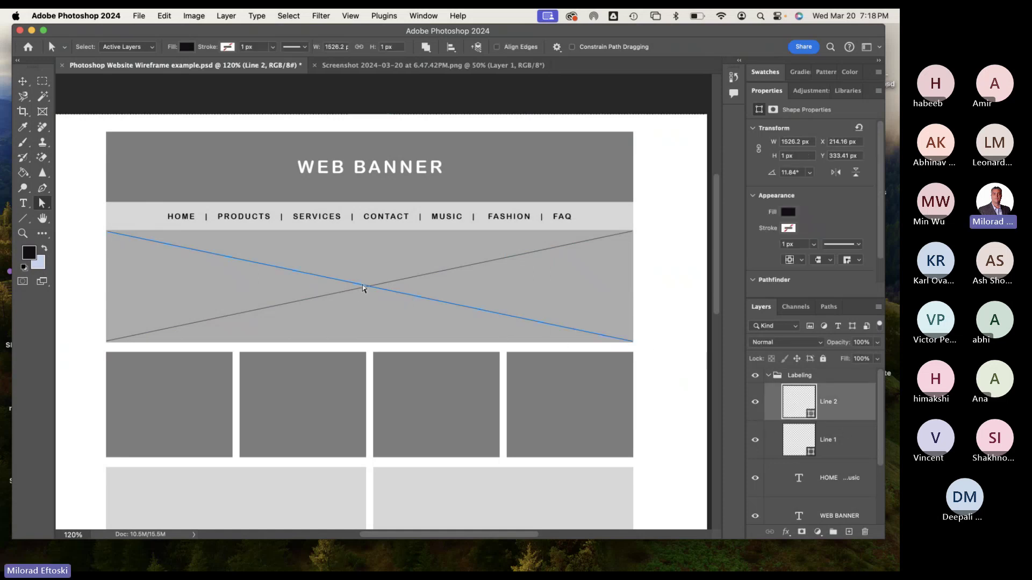
pyautogui.moveTo(363, 289)
pyautogui.mouseDown()
pyautogui.moveTo(353, 292)
pyautogui.moveTo(365, 300)
pyautogui.mouseUp()
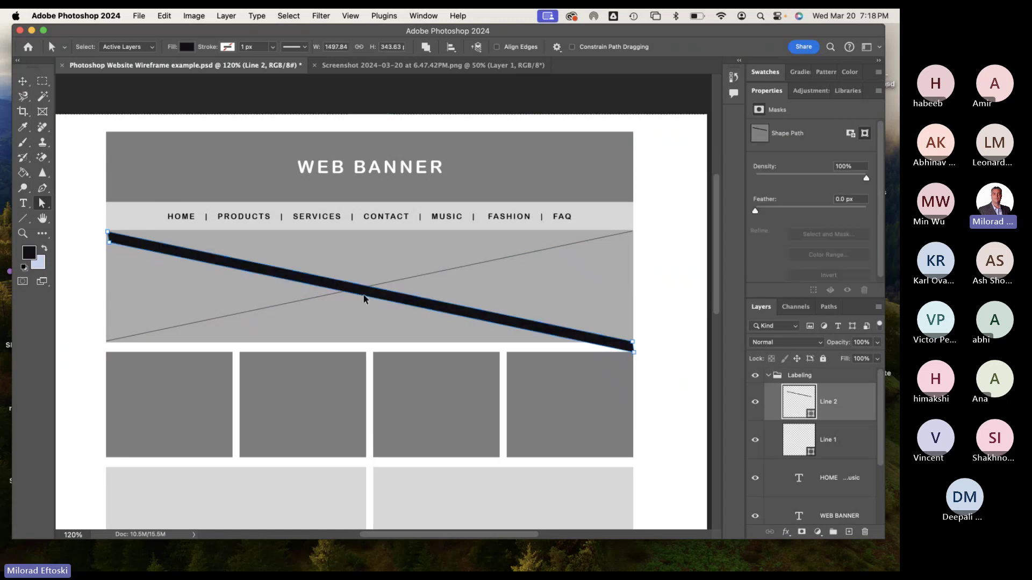
# Undo the thickening of the second diagonal line in the large block.
pyautogui.press('super+z')
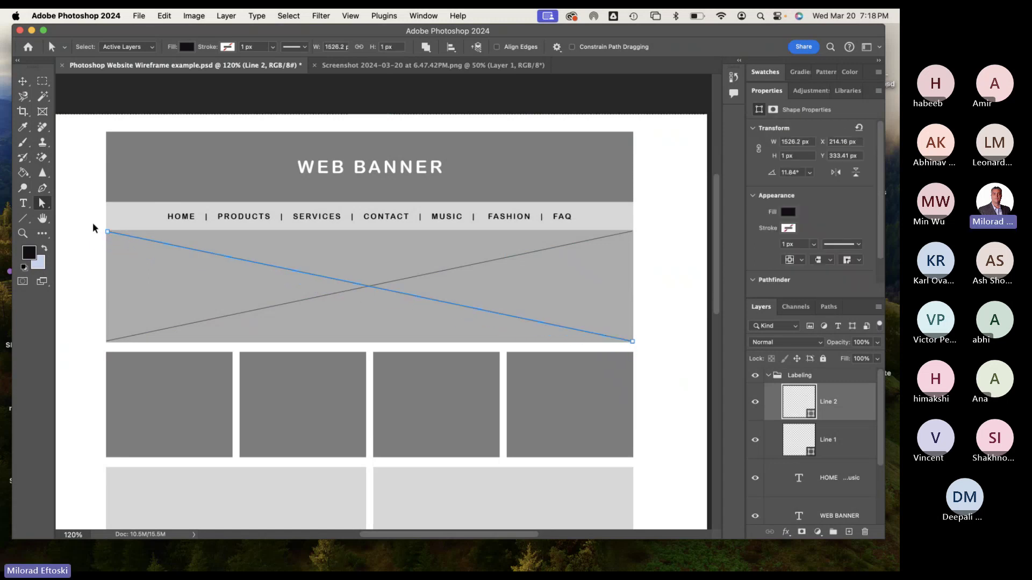
pyautogui.scroll(15, 92, 225)
pyautogui.scroll(-15, 191, 290)
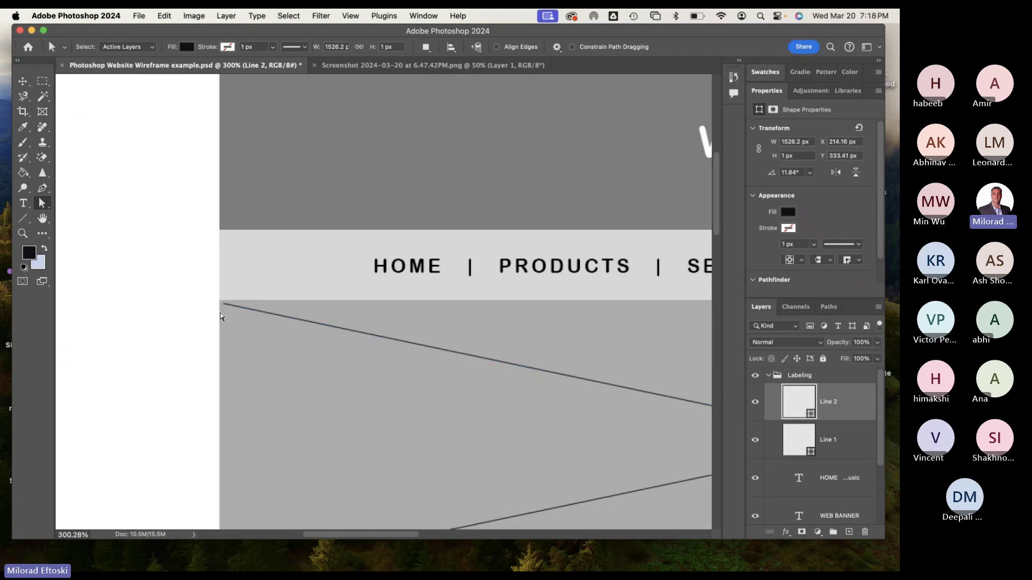
# Try to reposition the second diagonal line by its upper-left end with the Path Selection tool, and undo the move.
pyautogui.click(220, 317)
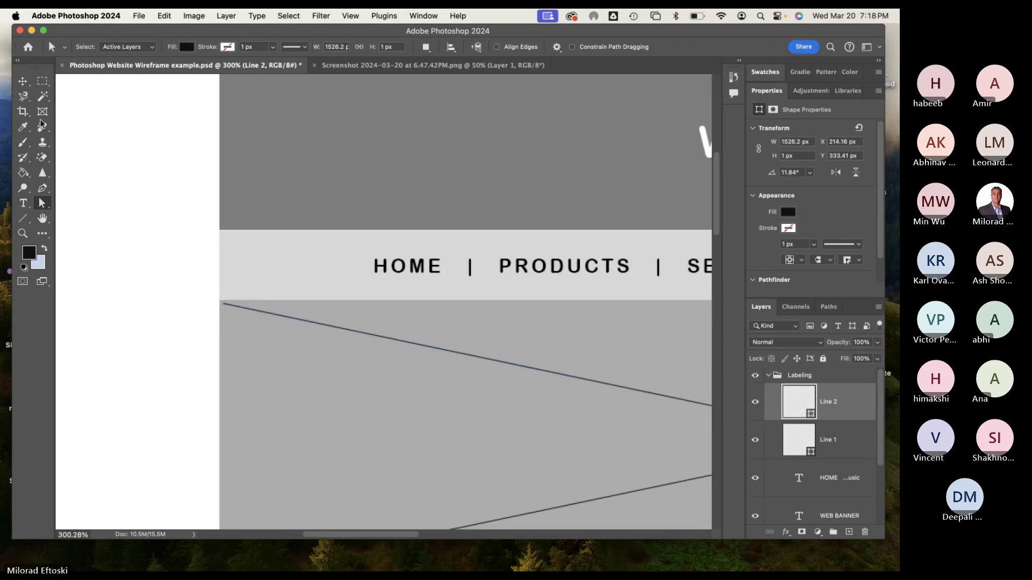
pyautogui.press('v')
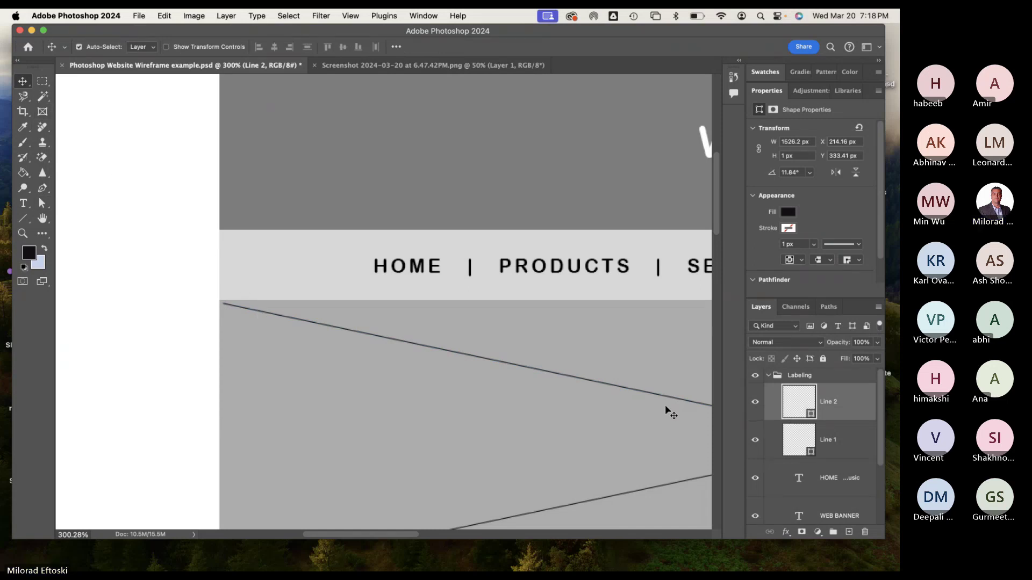
pyautogui.moveTo(587, 383); pyautogui.dragTo(576, 403)
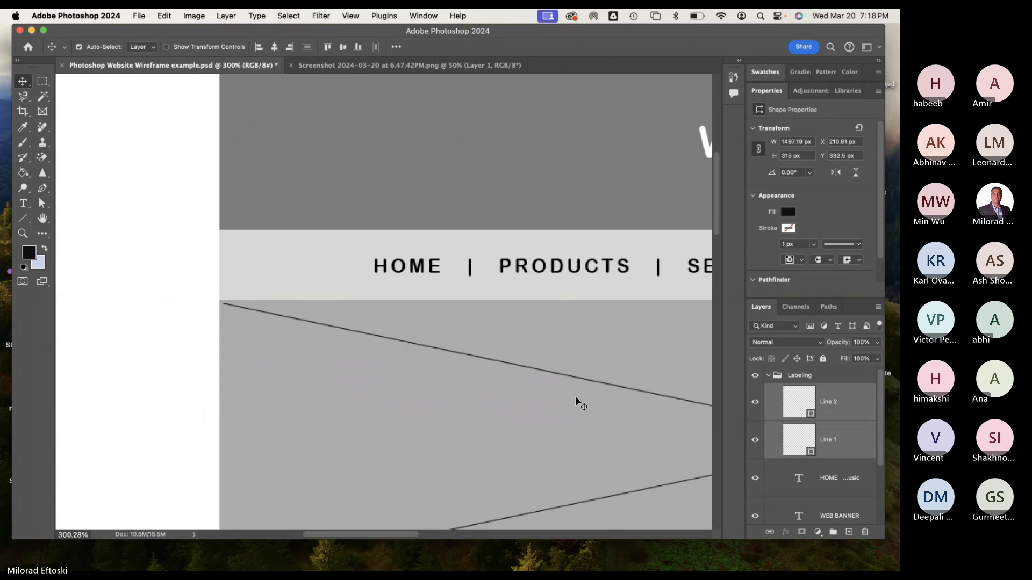
pyautogui.click(789, 396)
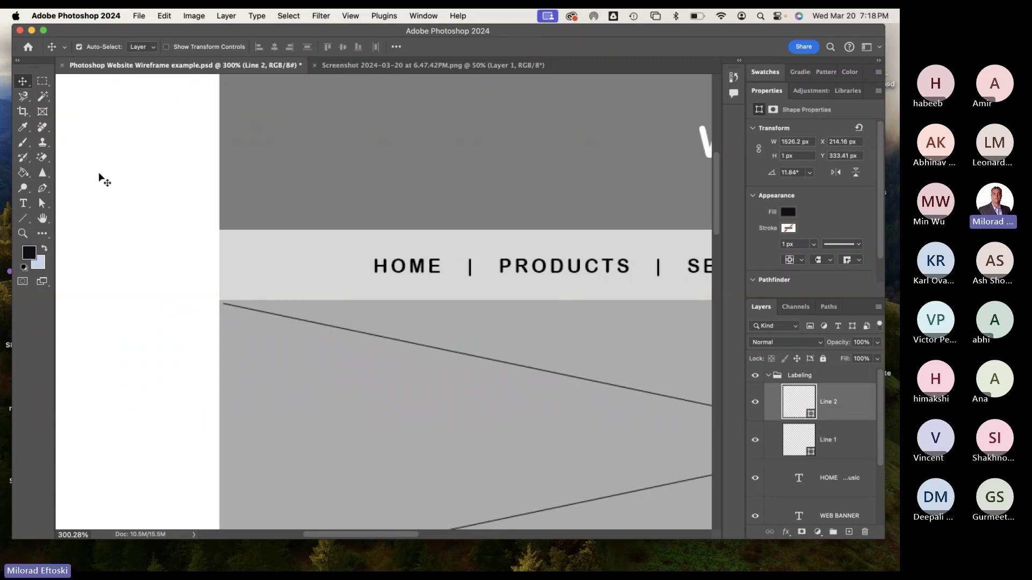
pyautogui.click(42, 205)
pyautogui.click(42, 205)
pyautogui.click(102, 214)
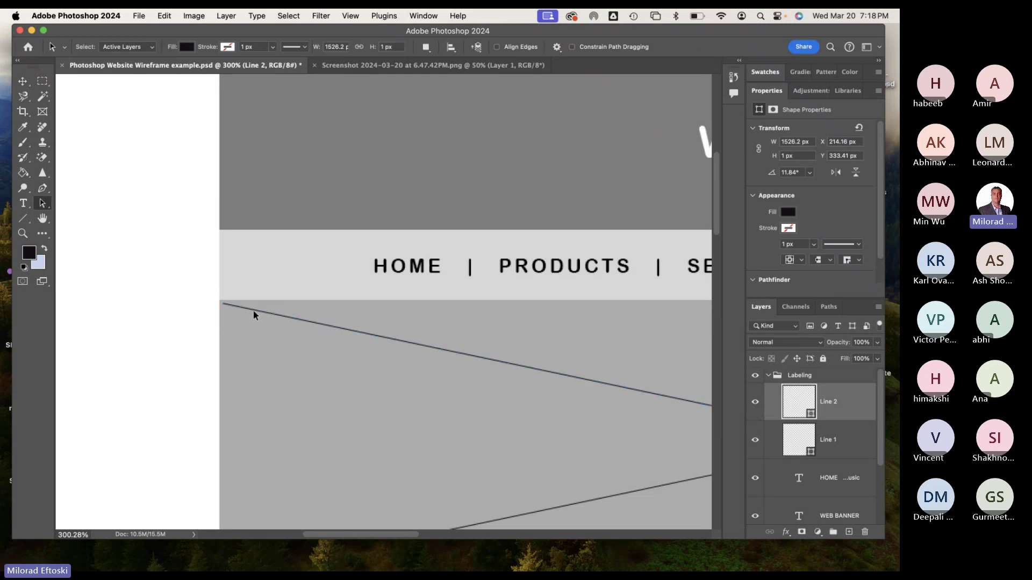
pyautogui.moveTo(223, 305); pyautogui.dragTo(233, 331)
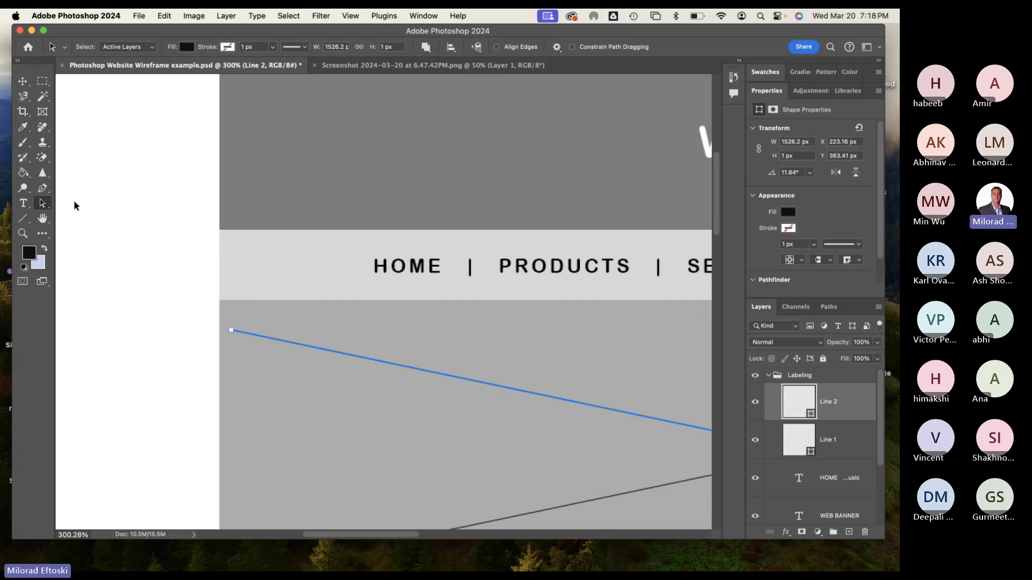
pyautogui.press('super+z')
# Add a paragraph text box with Lorem ipsum placeholder text in the left light-grey block below the four dark squares.
pyautogui.press('super+1')
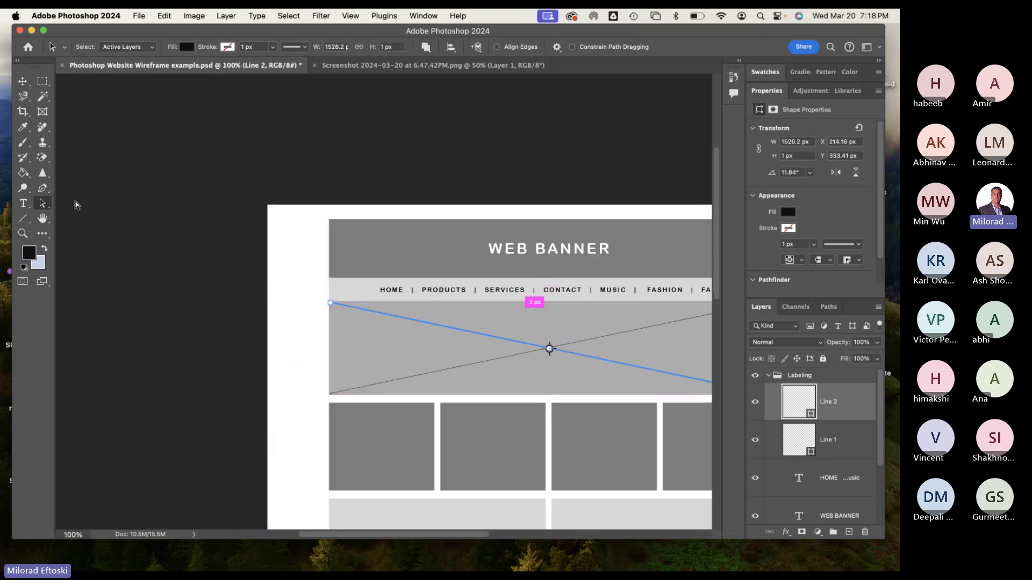
pyautogui.hscroll(3, 205, 287)
pyautogui.scroll(-1, 206, 287)
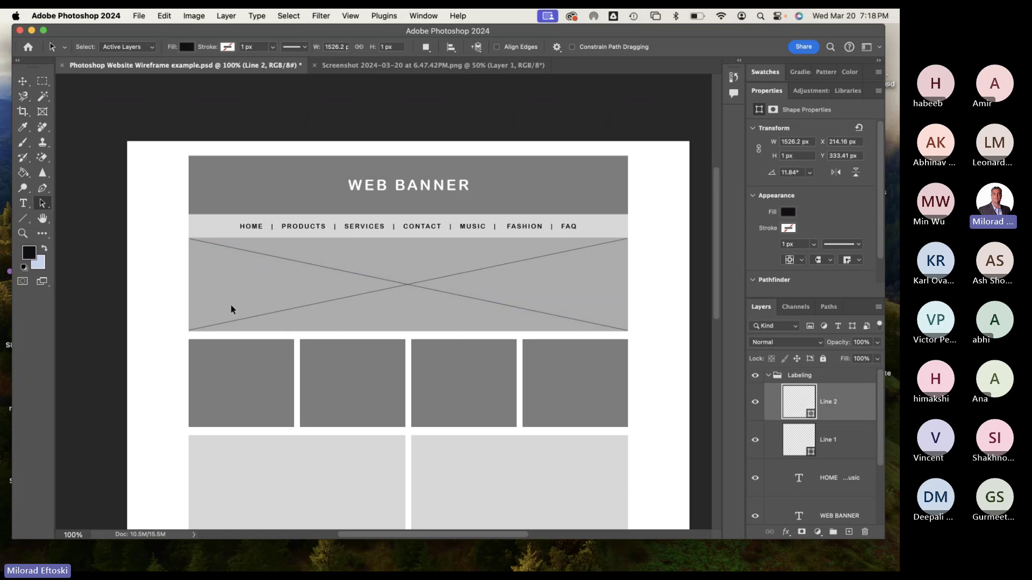
pyautogui.scroll(-2, 230, 305)
pyautogui.hscroll(2, 230, 306)
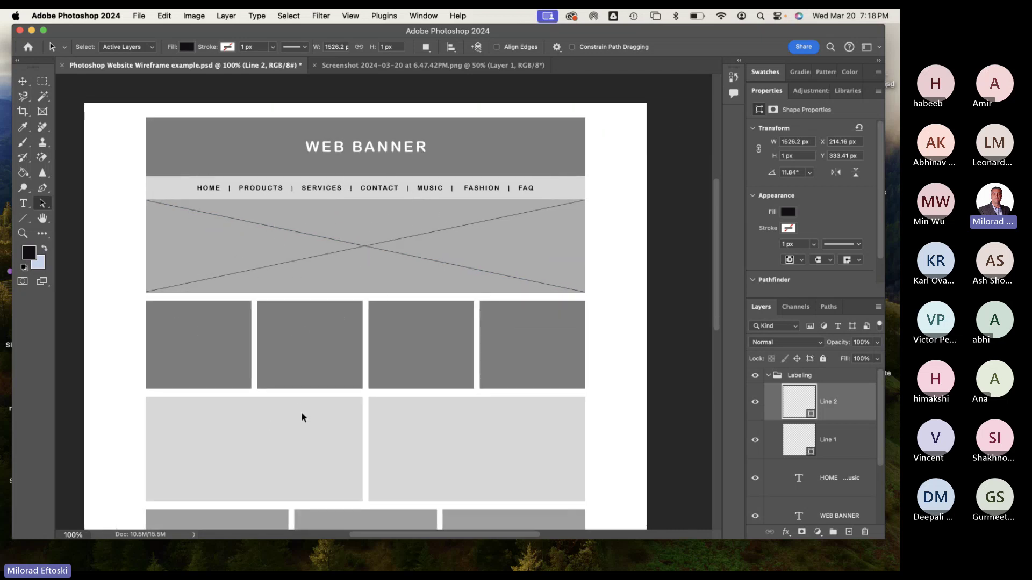
pyautogui.scroll(-2, 302, 416)
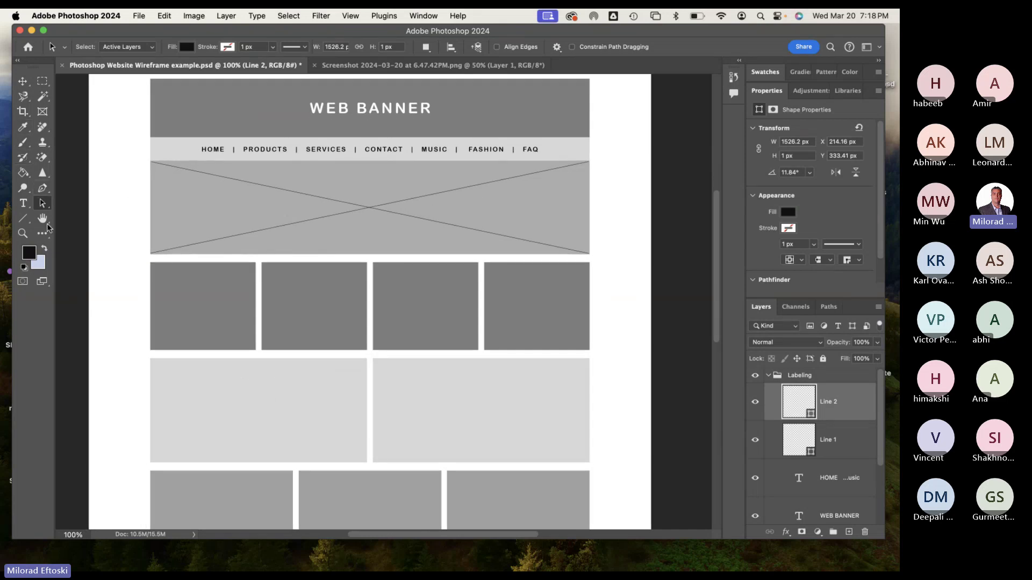
pyautogui.click(23, 204)
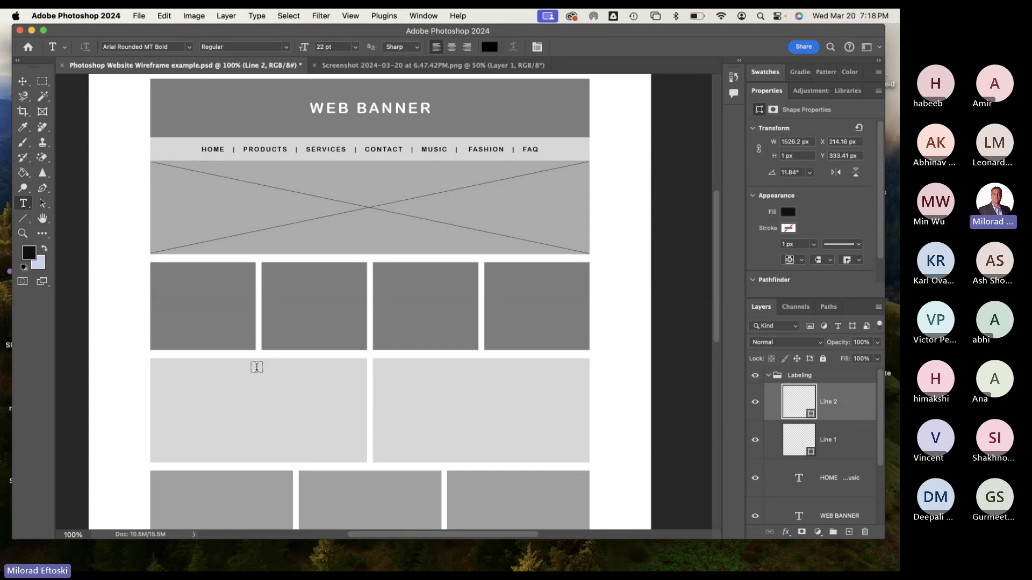
pyautogui.moveTo(245, 385); pyautogui.dragTo(354, 450)
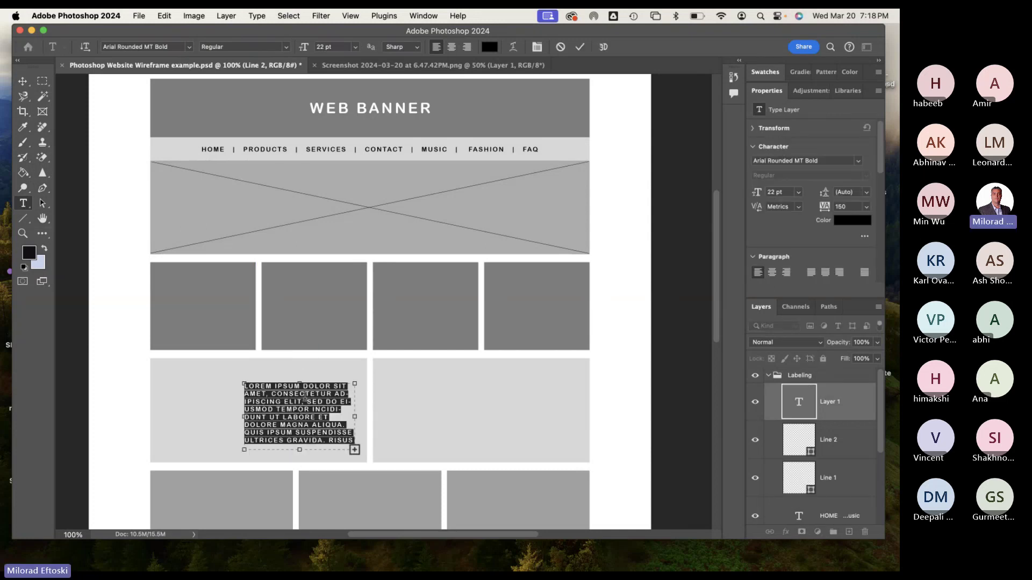
pyautogui.click(23, 81)
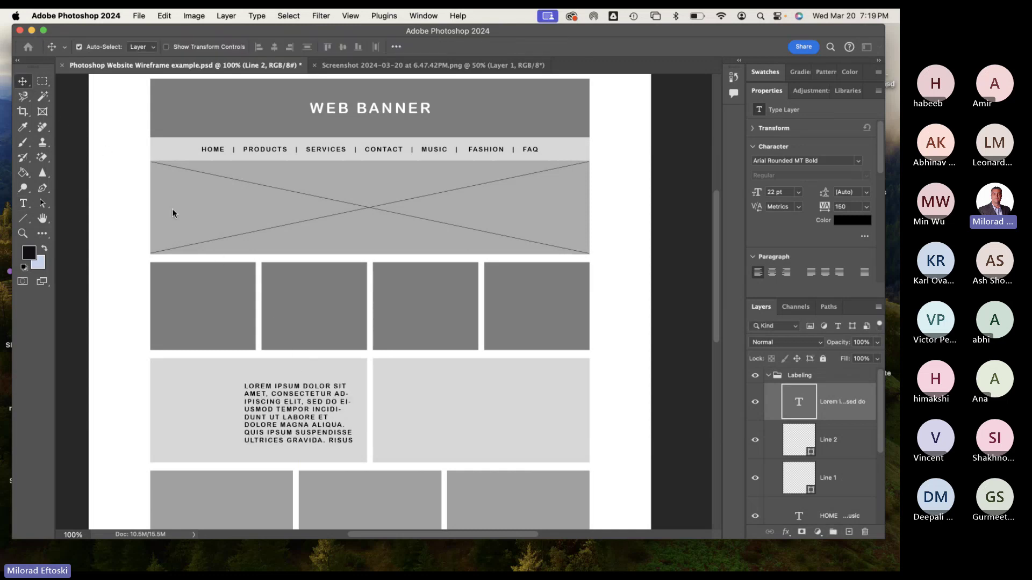
# Set the Lorem ipsum paragraph's font to Myriad Pro Light Condensed.
pyautogui.doubleClick(294, 417)
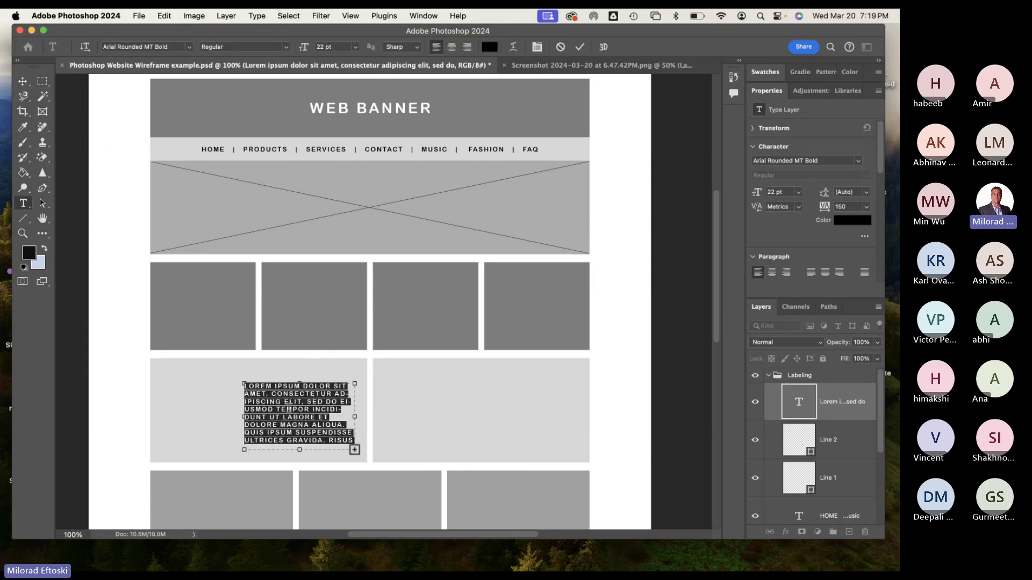
pyautogui.click(189, 46)
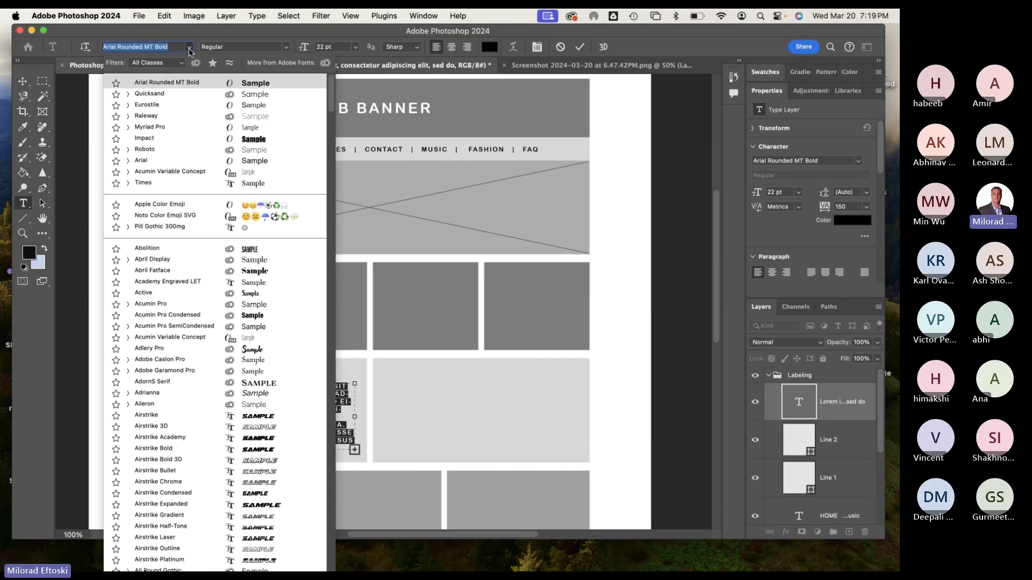
pyautogui.click(179, 104)
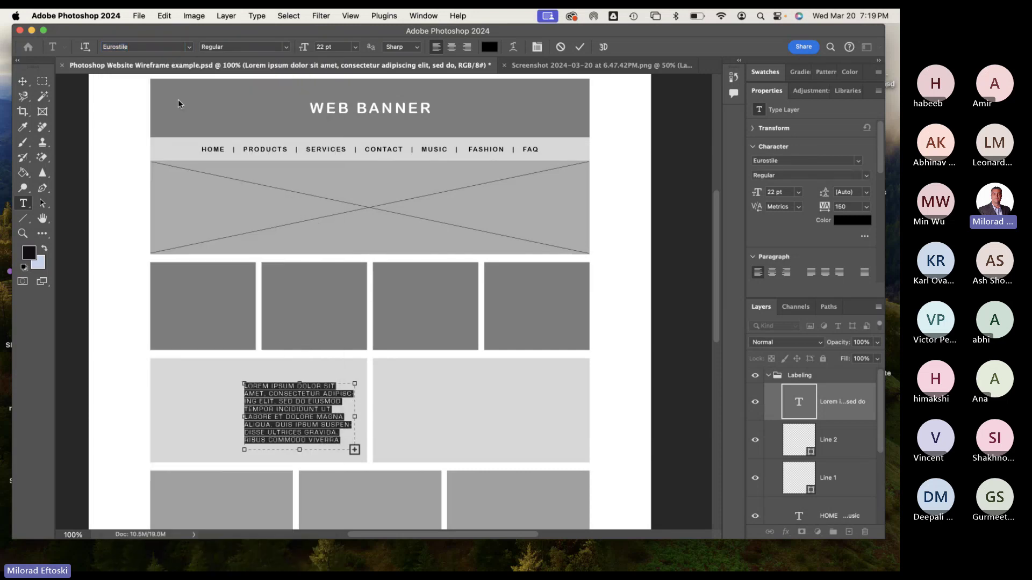
pyautogui.click(139, 47)
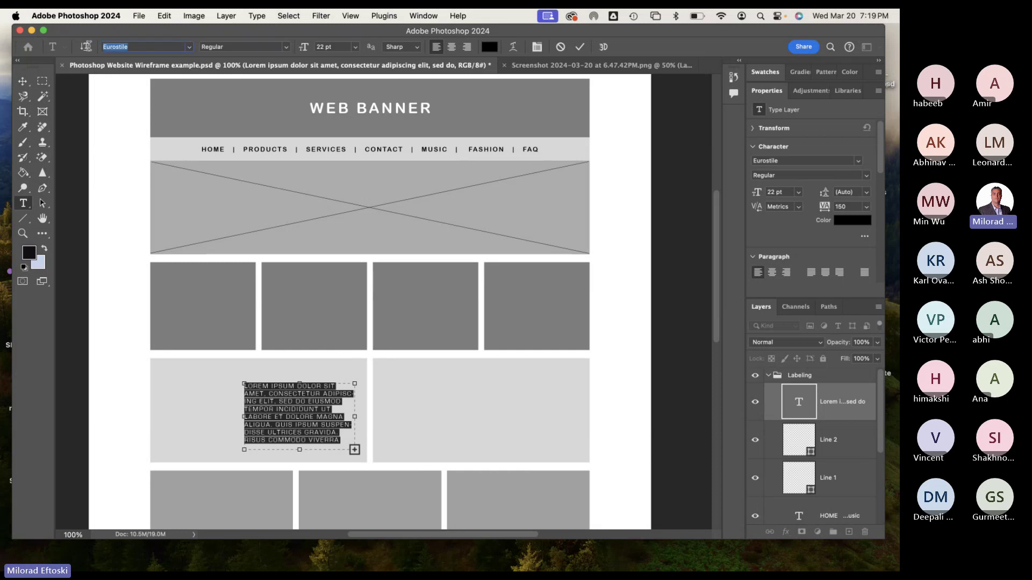
pyautogui.write('Myriad Pro')
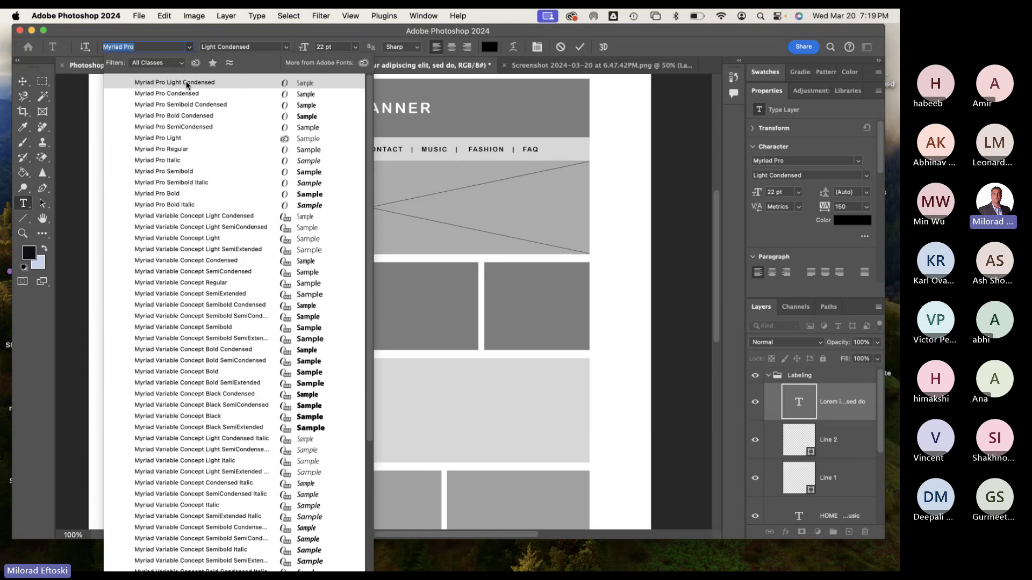
pyautogui.click(186, 84)
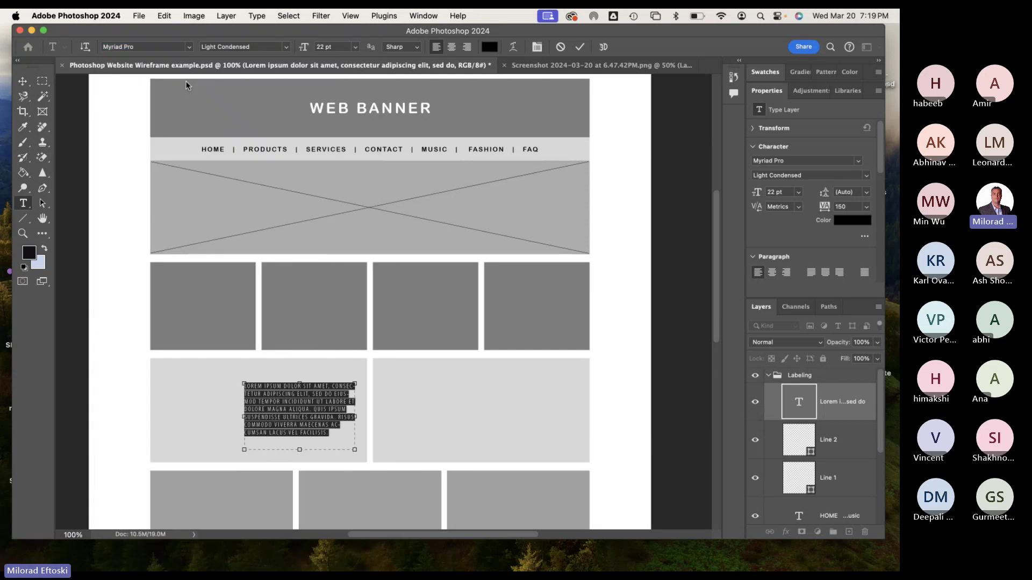
pyautogui.click(23, 81)
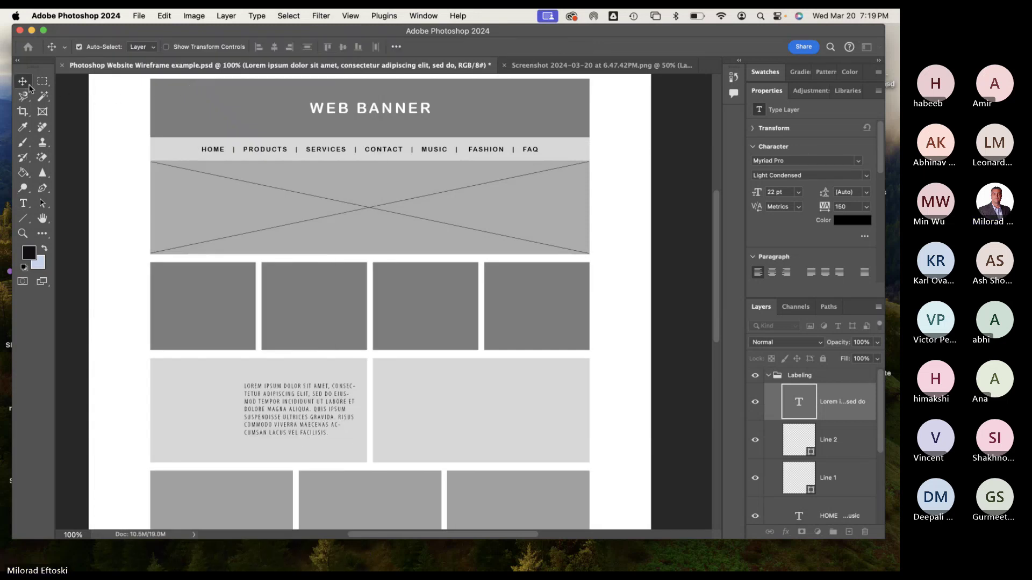
# Overwrite the Lorem ipsum paragraph with random test characters and clear the text box completely.
pyautogui.doubleClick(307, 403)
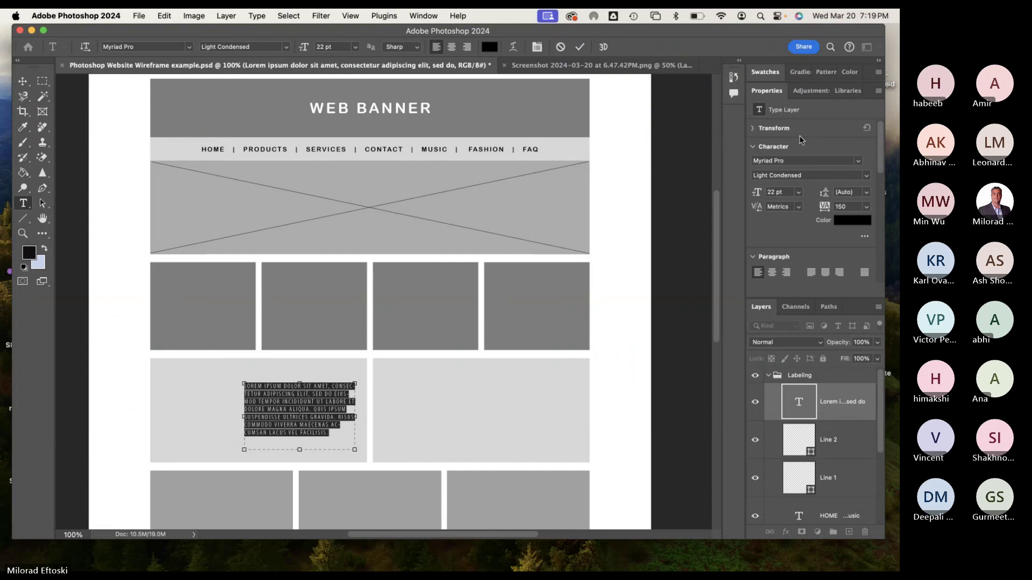
pyautogui.click(752, 130)
pyautogui.click(753, 130)
pyautogui.moveTo(310, 410); pyautogui.dragTo(314, 411)
pyautogui.press('cmd+a')
pyautogui.write('lkjdfljskadflrds')
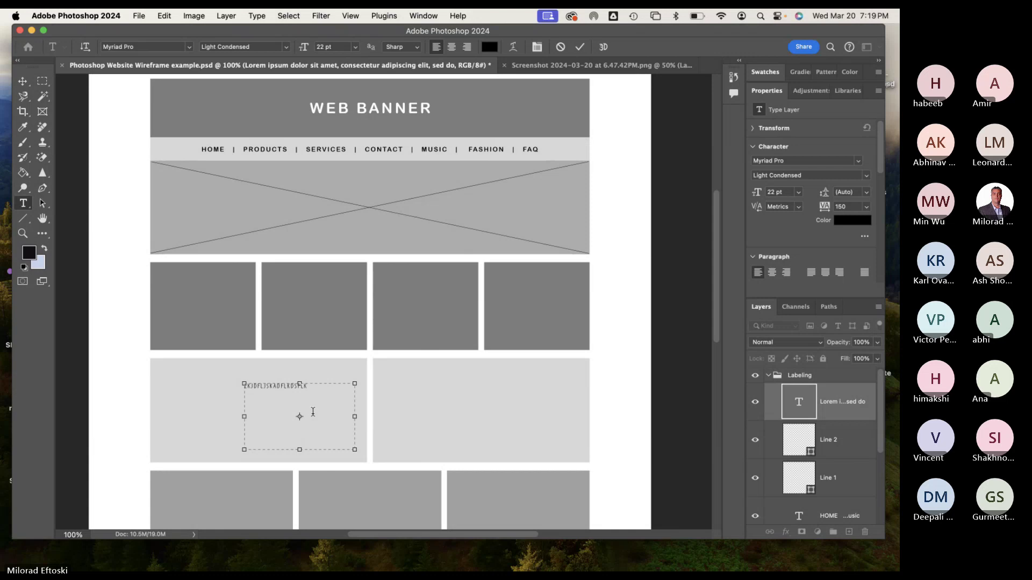
pyautogui.press('super+a')
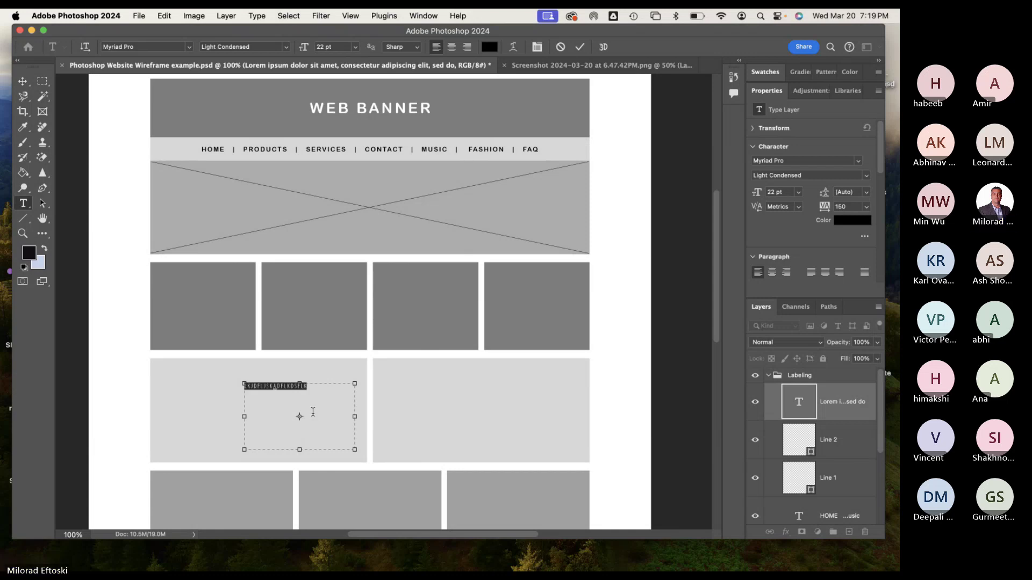
pyautogui.write('skjdsdkj')
pyautogui.press('super+a')
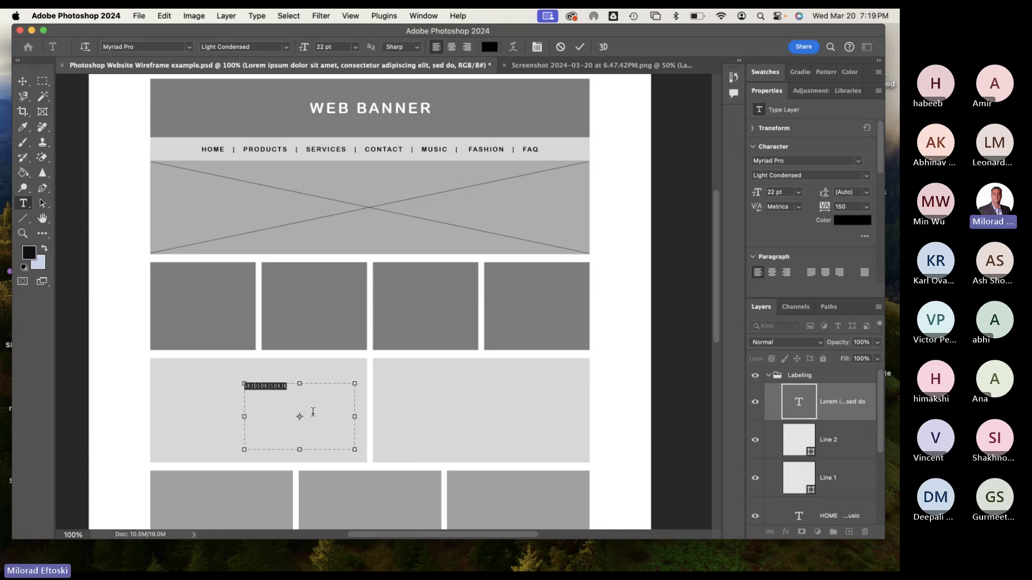
pyautogui.press('BackSpace')
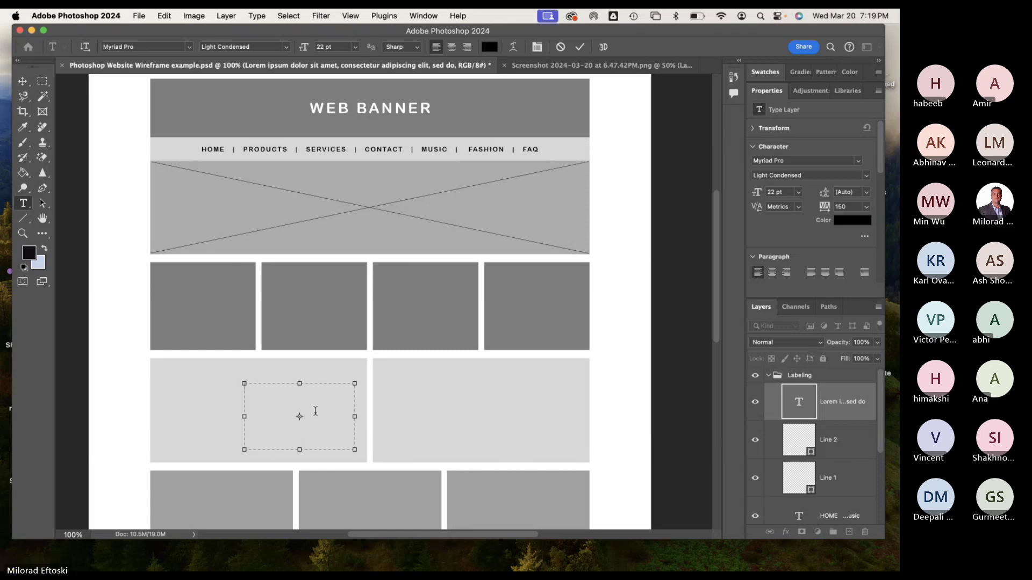
pyautogui.press('super+Return')
pyautogui.press('v')
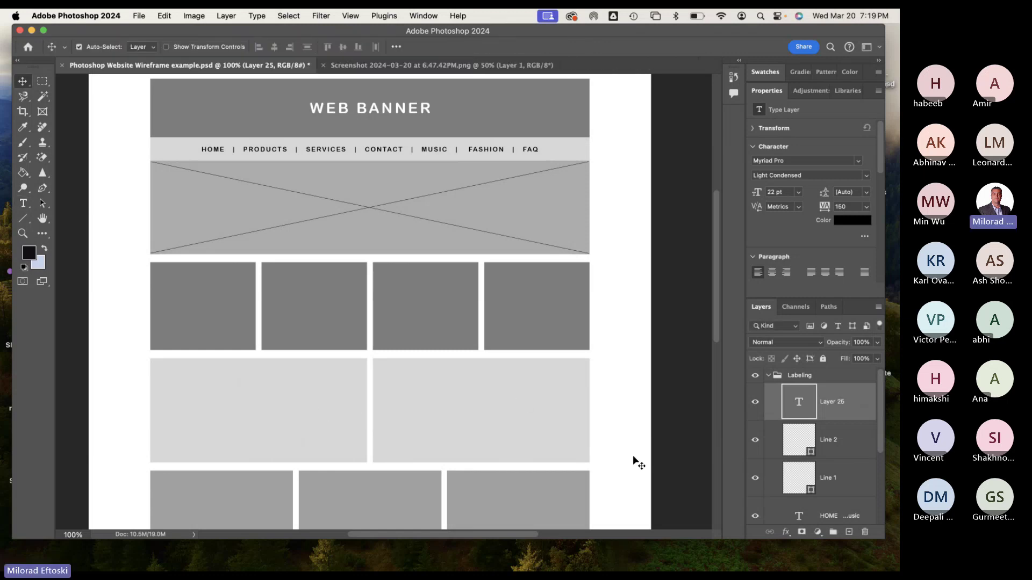
# Reopen the emptied text box so it refills with the Lorem ipsum placeholder, and turn off All Caps for that text.
pyautogui.doubleClick(799, 402)
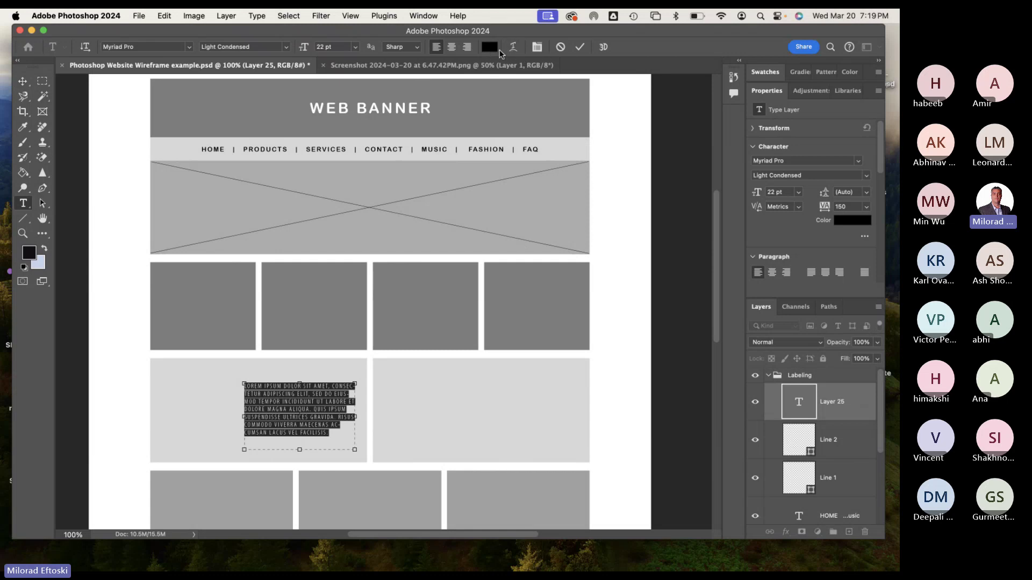
pyautogui.click(766, 72)
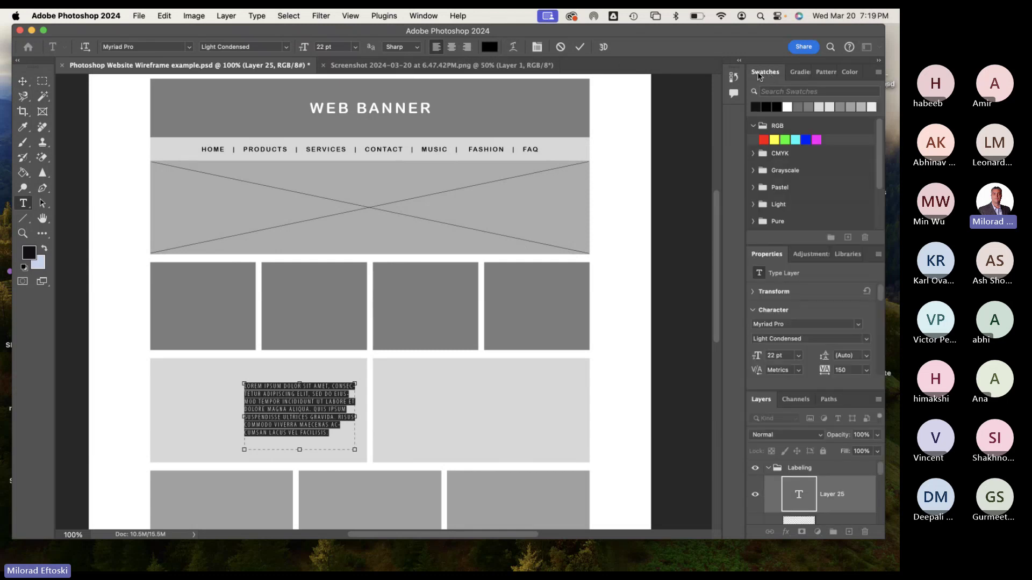
pyautogui.click(769, 73)
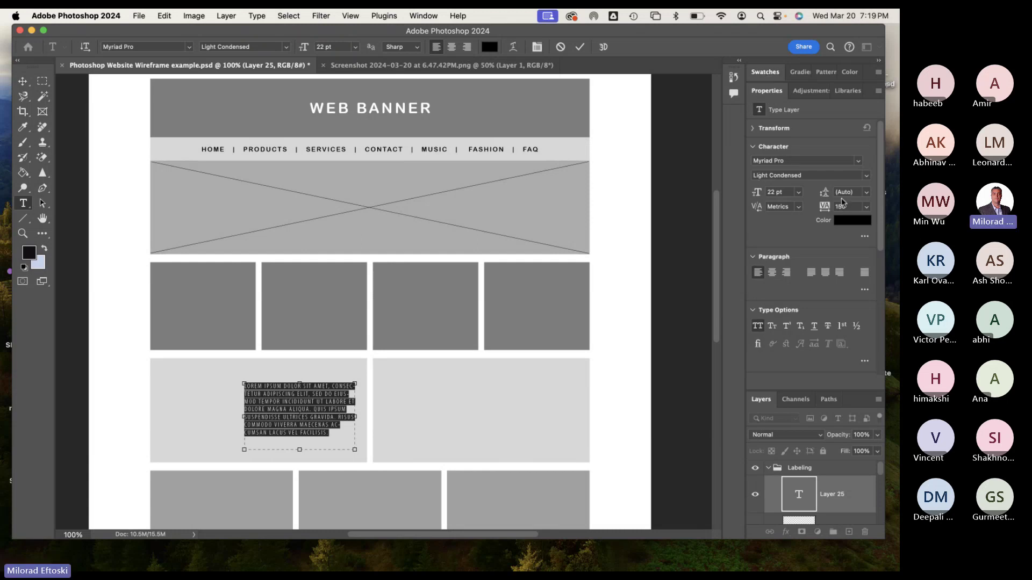
pyautogui.click(753, 148)
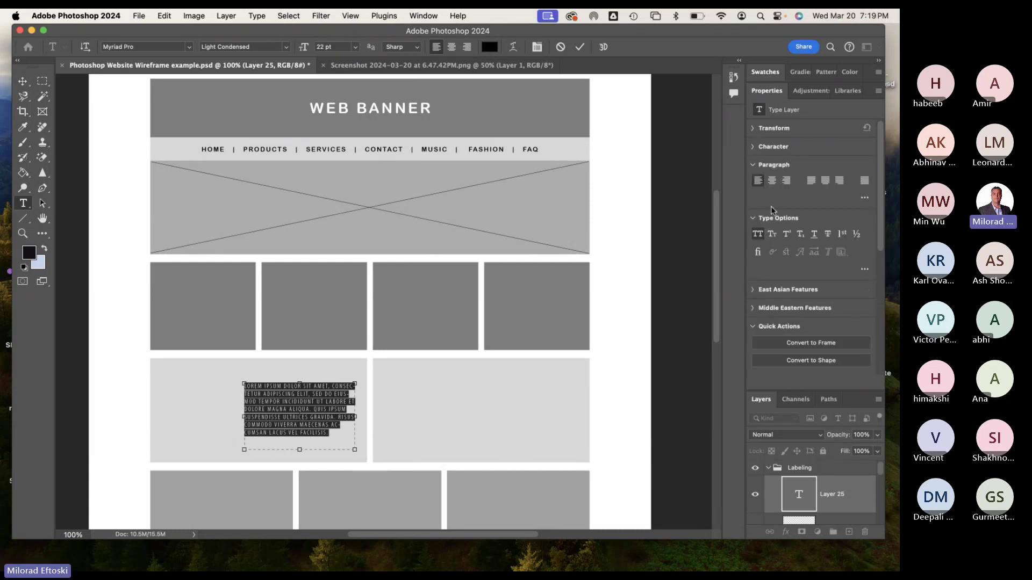
pyautogui.click(758, 235)
pyautogui.click(310, 422)
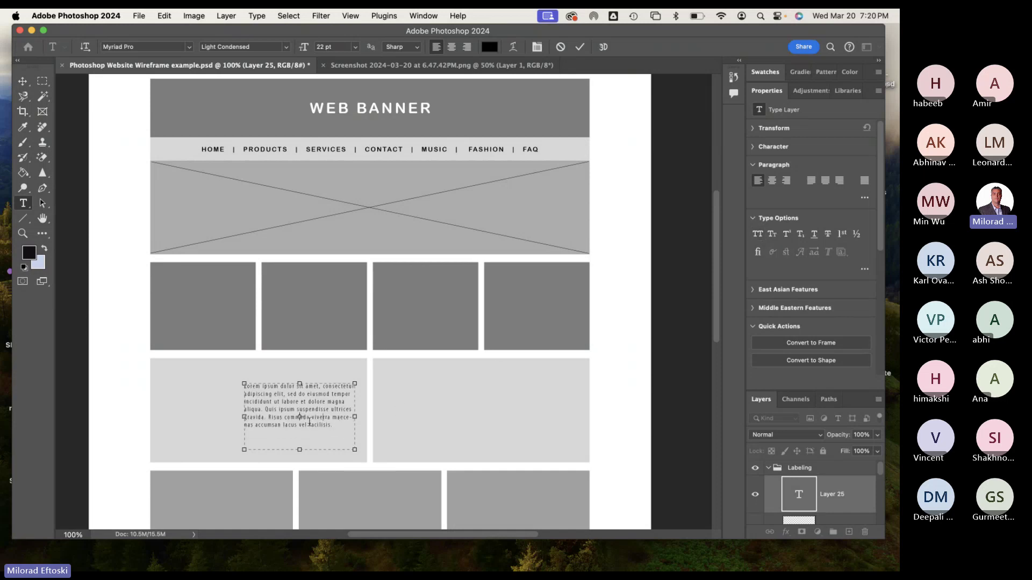
# Set the whole Lorem ipsum paragraph to Myriad Pro Regular.
pyautogui.moveTo(329, 423); pyautogui.dragTo(236, 385)
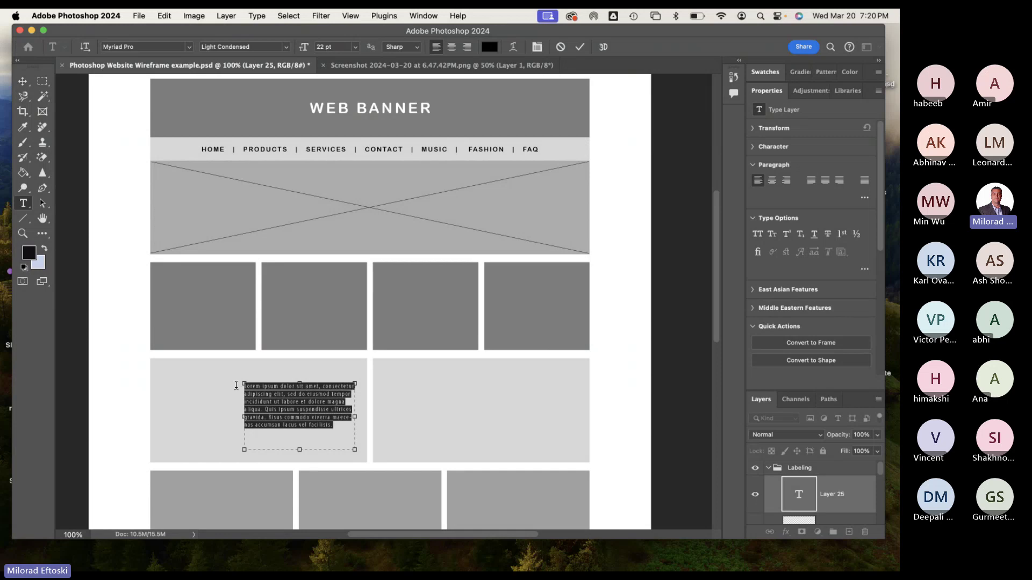
pyautogui.click(189, 47)
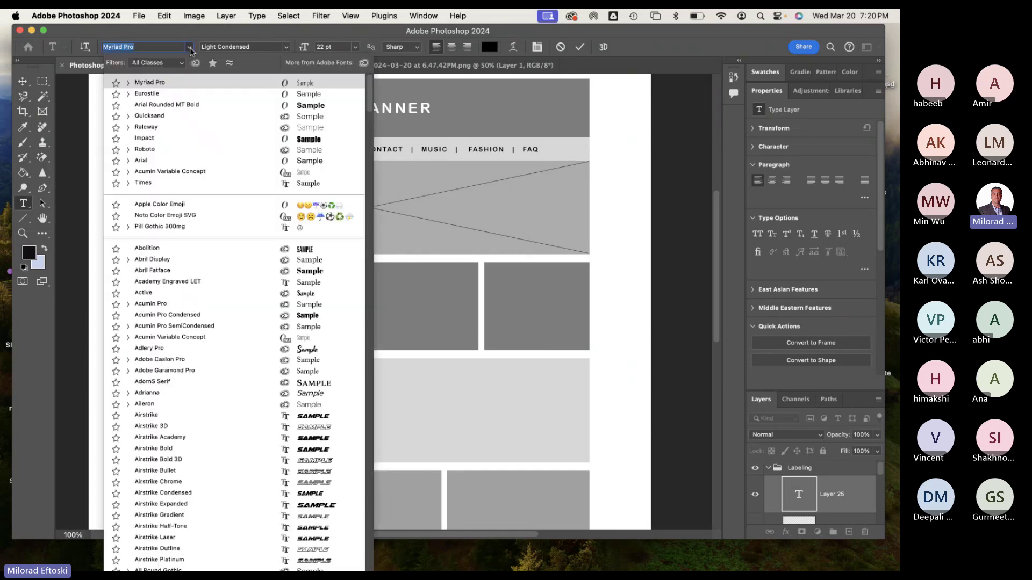
pyautogui.click(182, 81)
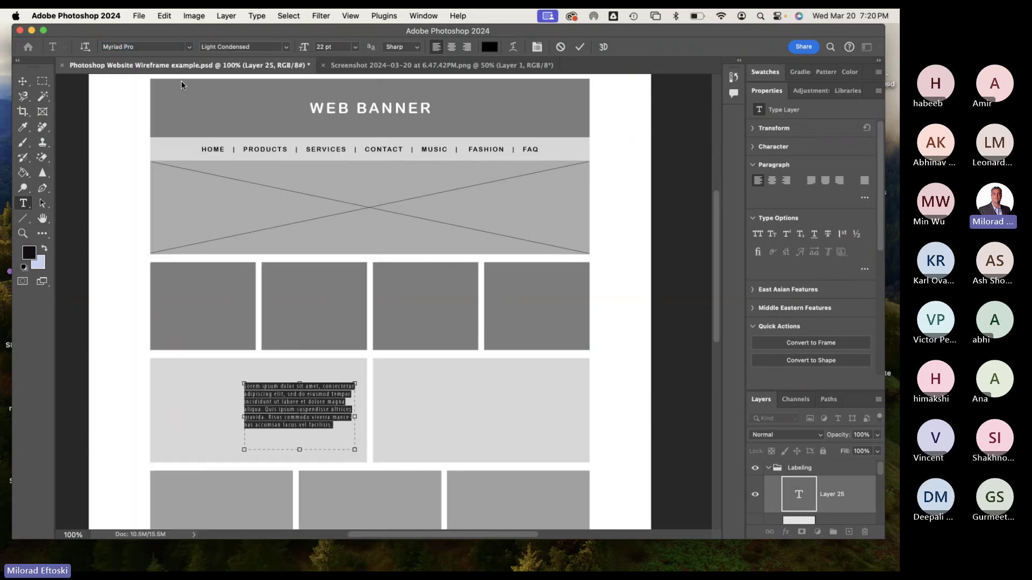
pyautogui.click(286, 47)
pyautogui.click(258, 93)
pyautogui.click(23, 81)
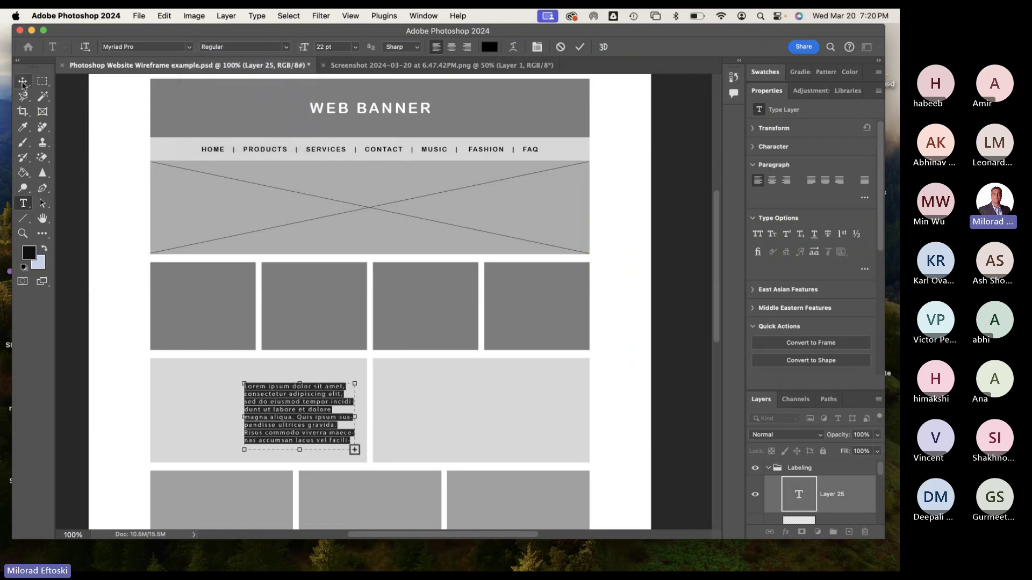
# Resize and reposition the Lorem ipsum text box to fit all its text, and justify the paragraph with the last line aligned left.
pyautogui.doubleClick(352, 443)
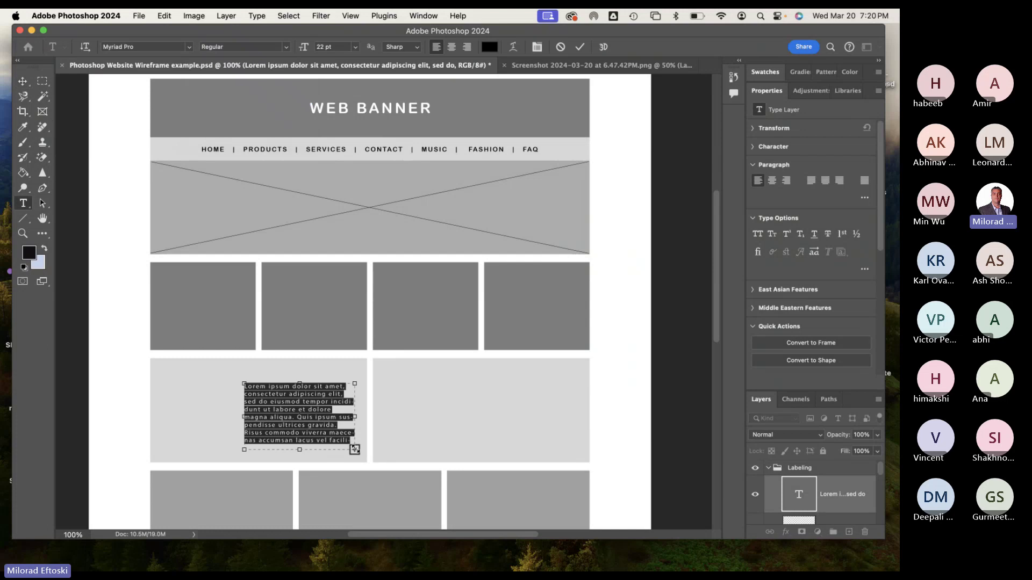
pyautogui.moveTo(365, 473)
pyautogui.mouseDown()
pyautogui.moveTo(371, 491)
pyautogui.moveTo(362, 456)
pyautogui.mouseUp()
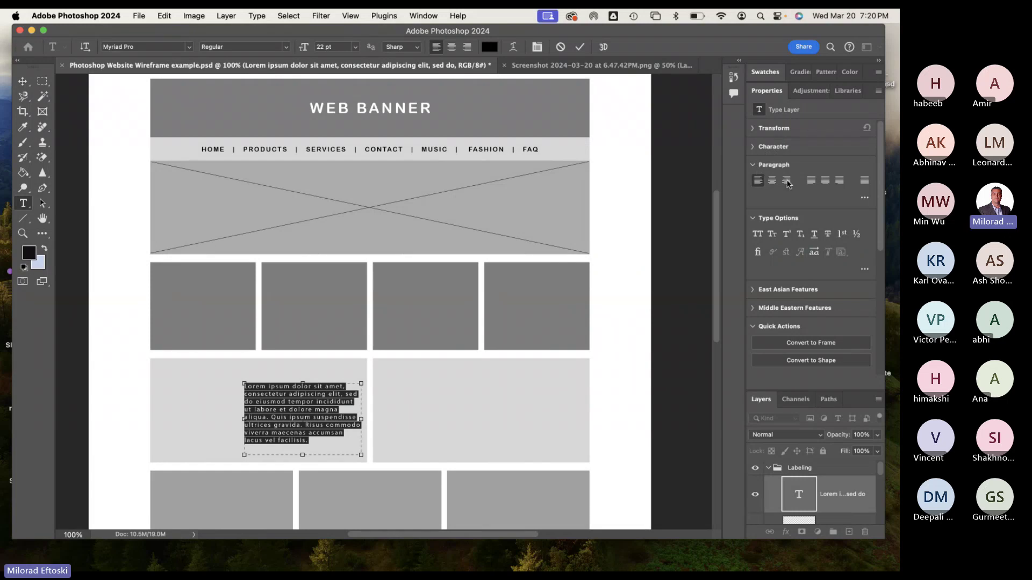
pyautogui.click(811, 179)
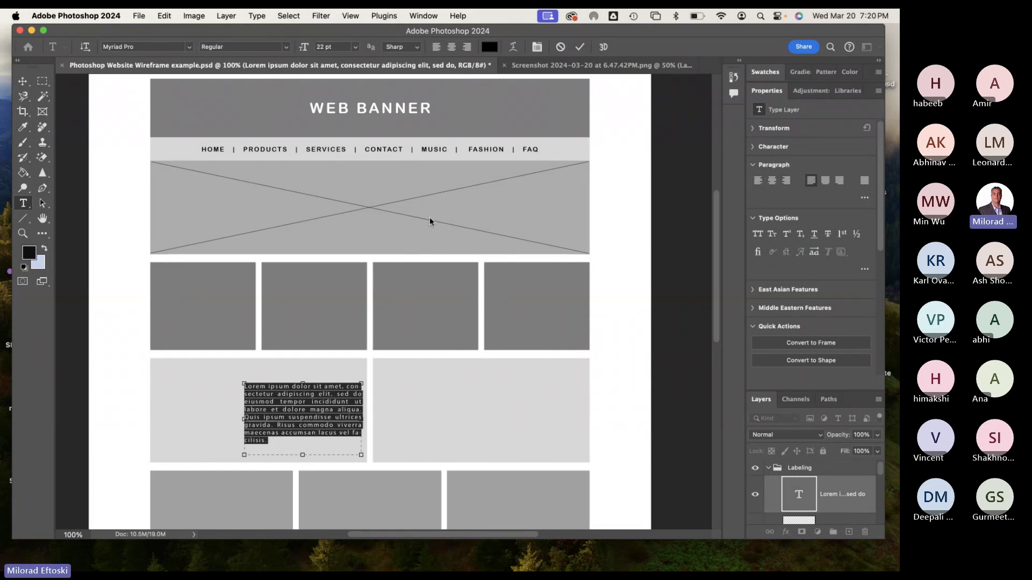
pyautogui.moveTo(363, 412); pyautogui.dragTo(327, 424)
pyautogui.click(30, 82)
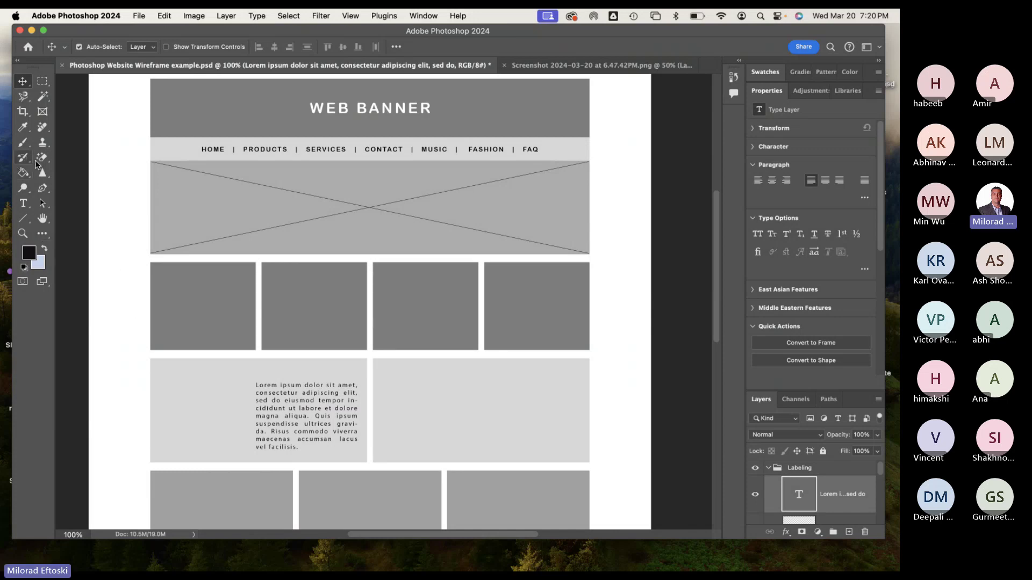
# Draw a rectangle about 309 × 266 px beside the Lorem ipsum paragraph, in the empty part of the same light-grey block.
pyautogui.click(22, 219)
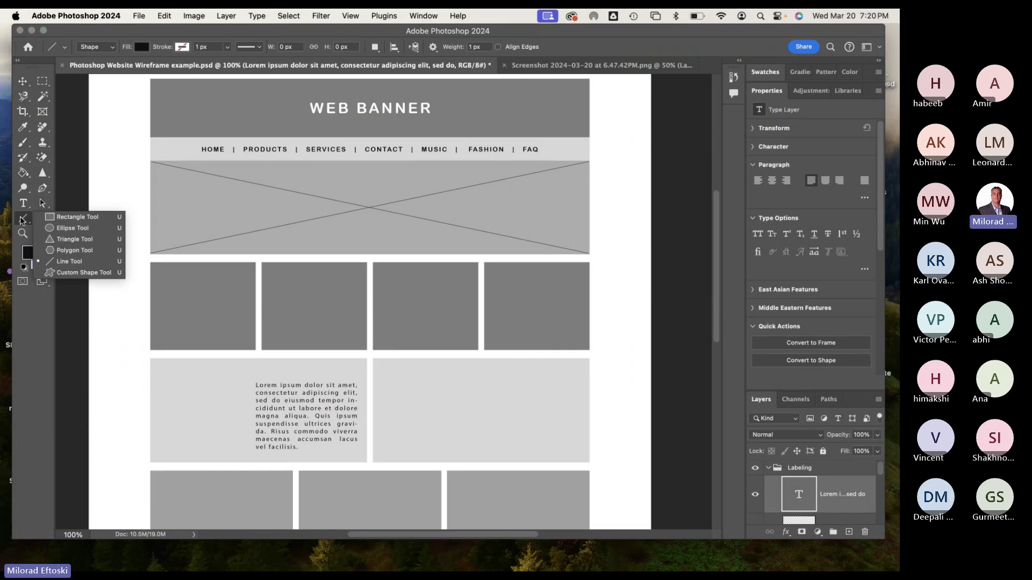
pyautogui.click(70, 217)
pyautogui.moveTo(160, 375); pyautogui.dragTo(249, 452)
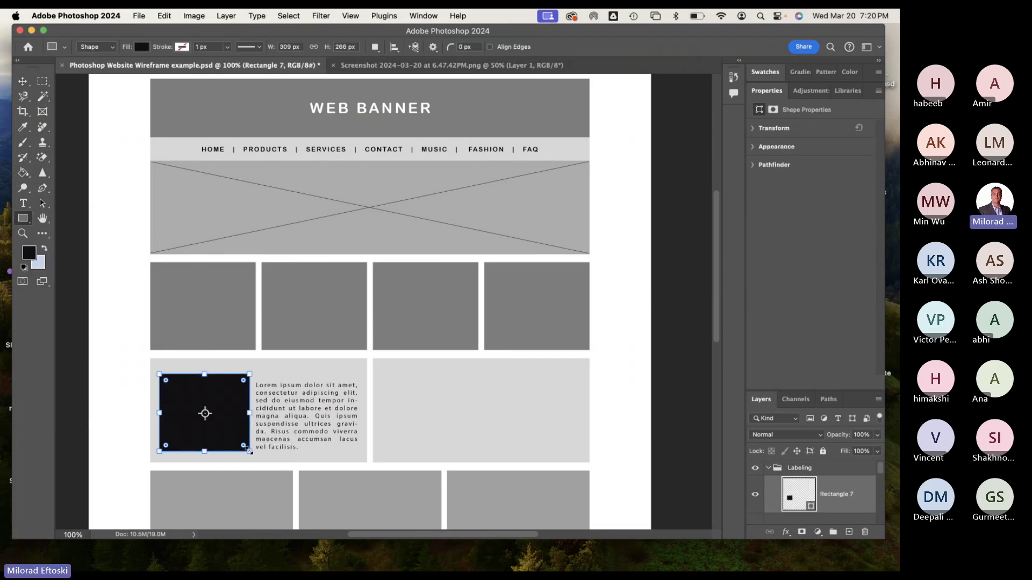
pyautogui.press('v')
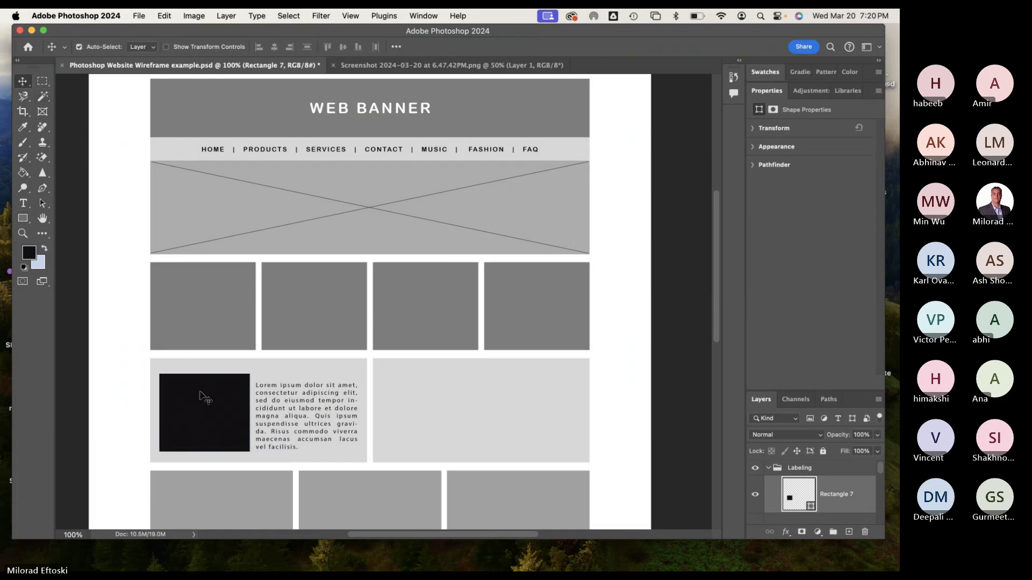
# Fill the new rectangle beside the paragraph with a mid grey from the Grayscale swatches, and deselect it.
pyautogui.doubleClick(769, 91)
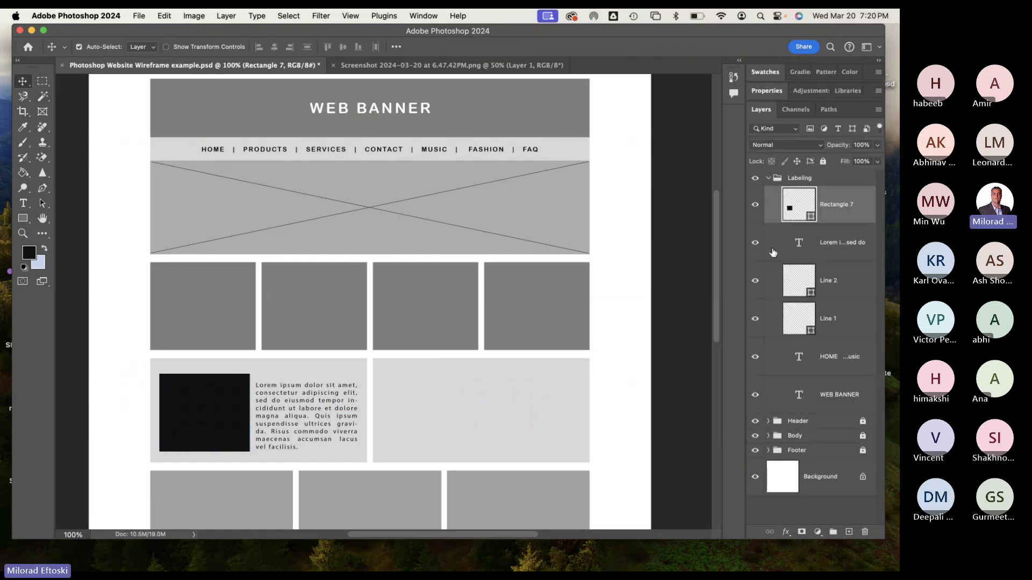
pyautogui.click(769, 92)
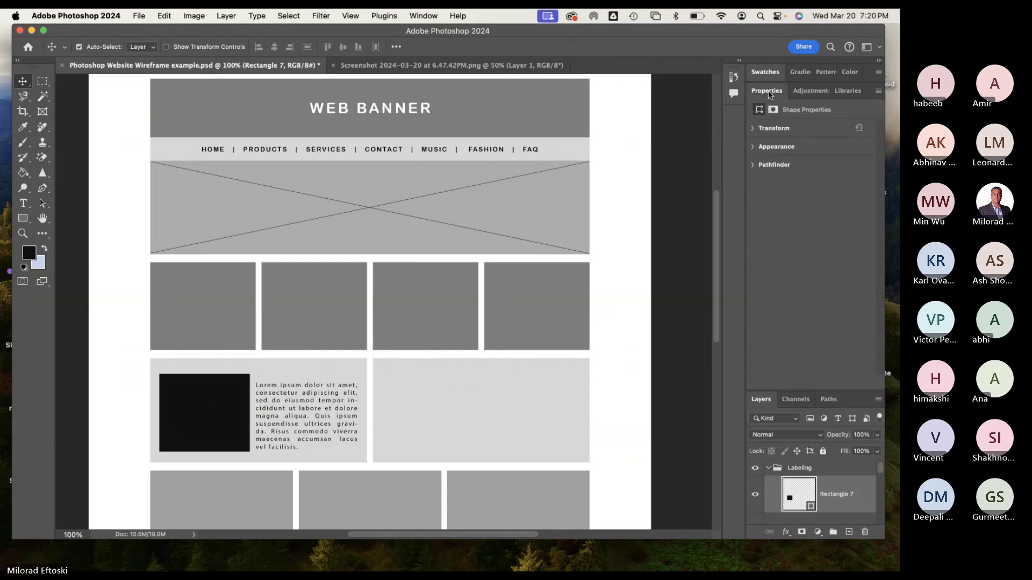
pyautogui.click(753, 129)
pyautogui.click(752, 128)
pyautogui.click(752, 146)
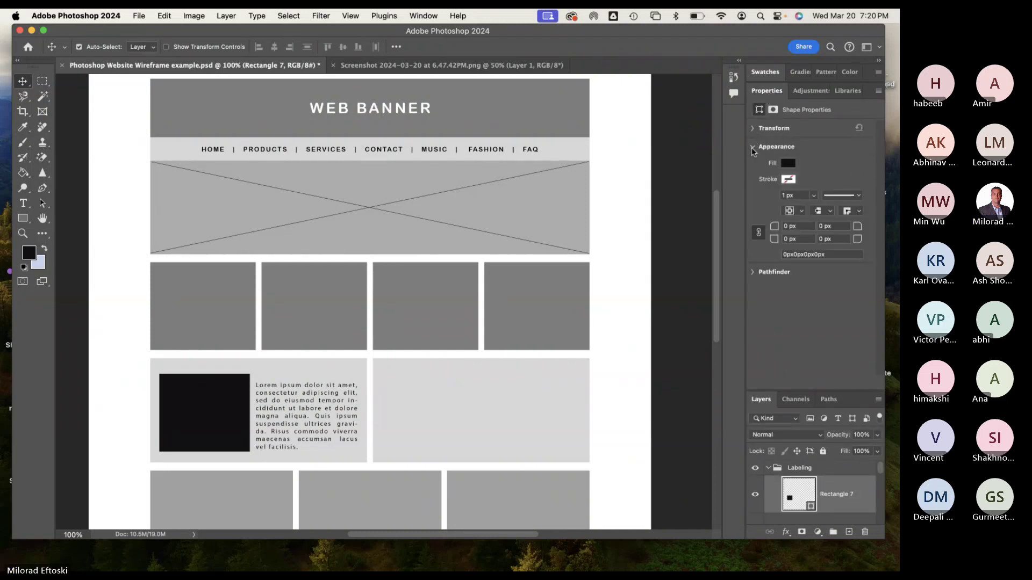
pyautogui.click(788, 164)
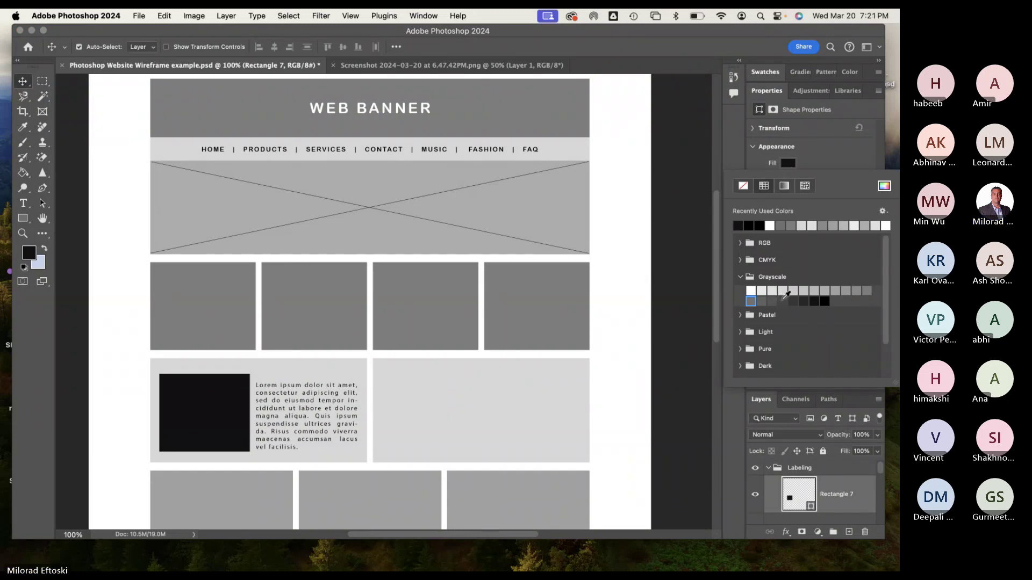
pyautogui.click(844, 290)
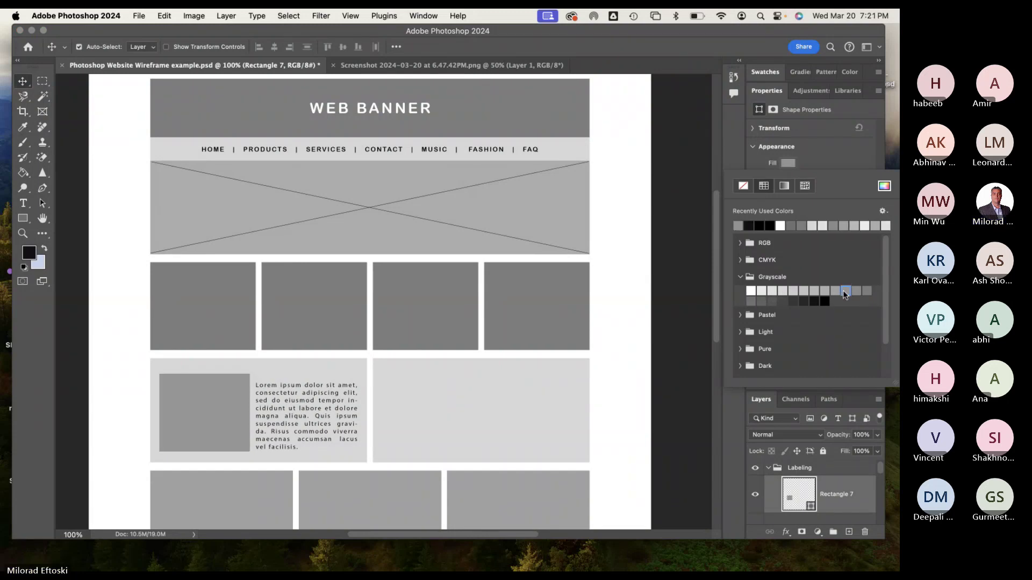
pyautogui.click(97, 112)
# Nudge the Lorem ipsum paragraph up, and shift it together with the grey rectangle closer to the block's upper edge.
pyautogui.press('super+minus')
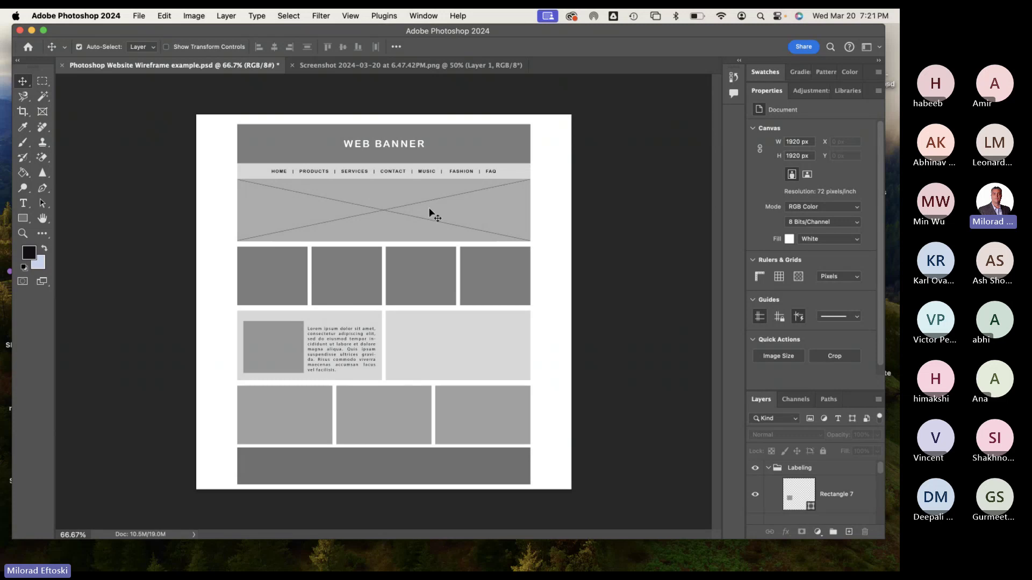
pyautogui.click(343, 330)
pyautogui.press('Up')
pyautogui.press('Up')
pyautogui.press('Up')
pyautogui.press('Up')
pyautogui.press('Up')
pyautogui.press('Up')
pyautogui.press('Up')
pyautogui.press('Up')
pyautogui.press('Up')
pyautogui.press('Up')
pyautogui.press('Up')
pyautogui.press('Up')
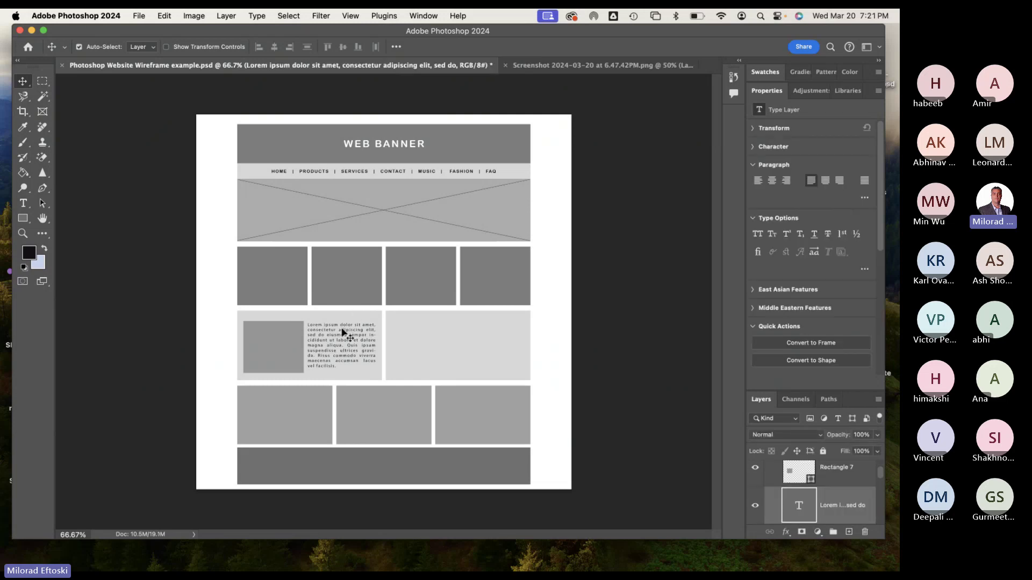
pyautogui.click(276, 350)
pyautogui.hotkey('shift', 'Up')
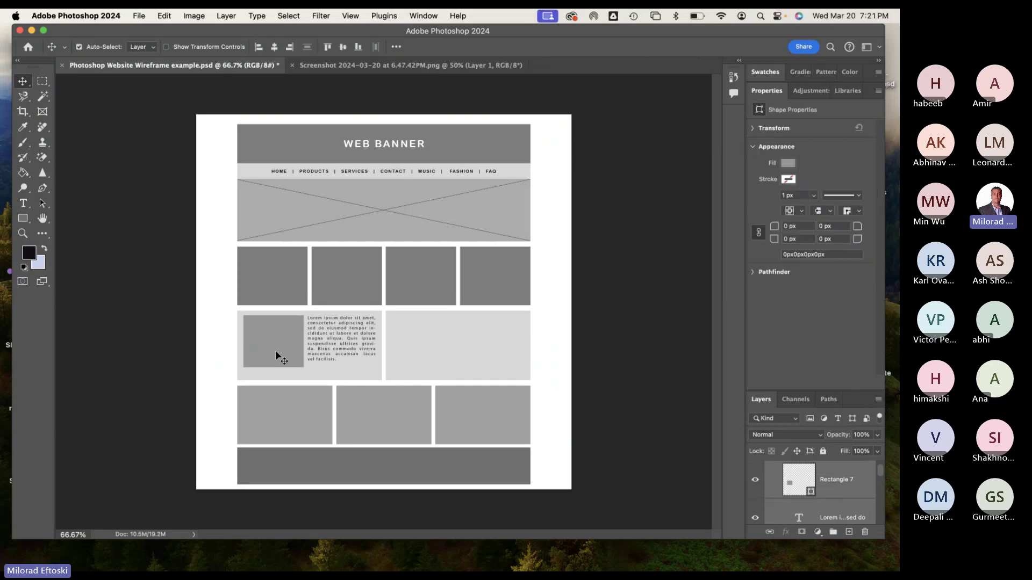
# Stretch the grey rectangle beside the paragraph downward to a height of about 303 px.
pyautogui.click(240, 337)
pyautogui.click(288, 340)
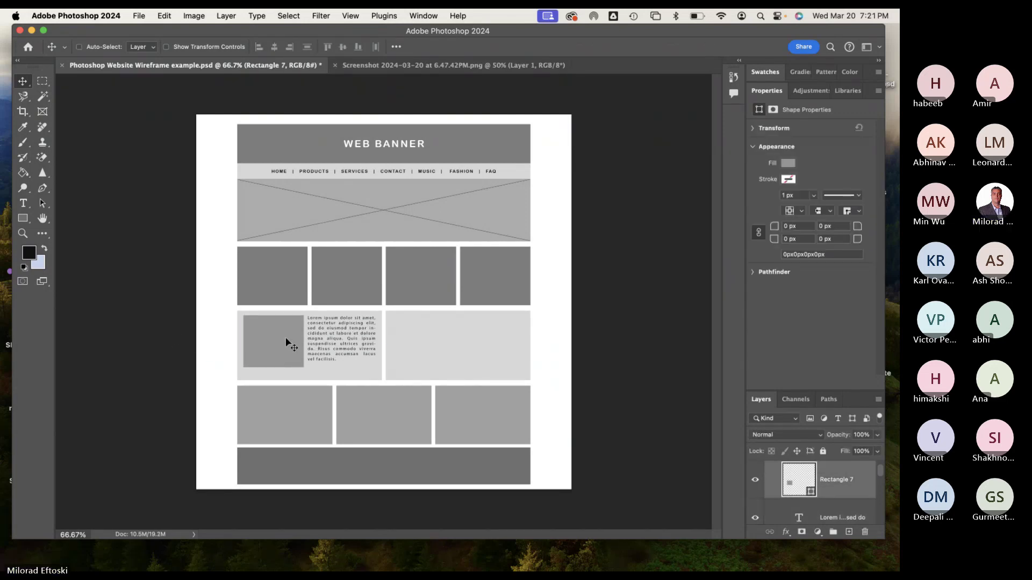
pyautogui.press('super+t')
pyautogui.moveTo(274, 368); pyautogui.dragTo(275, 376)
pyautogui.press('Return')
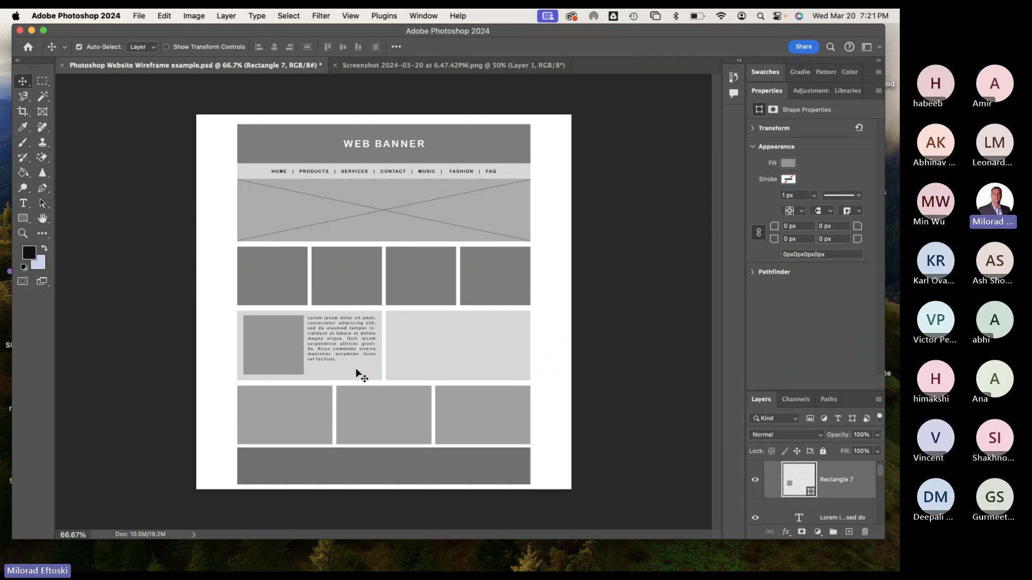
# Add the text "Click" below the Lorem ipsum paragraph in the light-grey block.
pyautogui.click(31, 219)
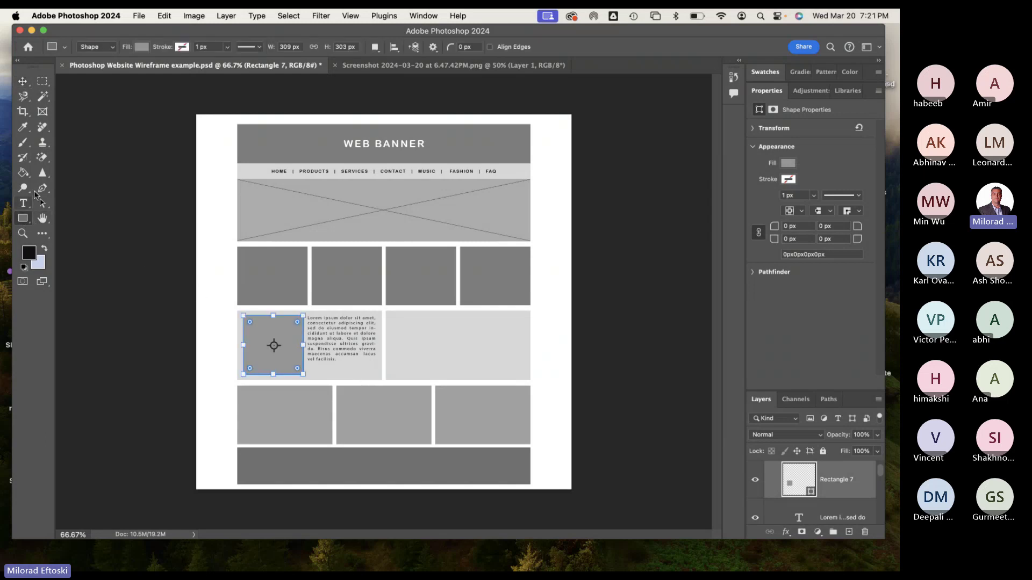
pyautogui.click(28, 207)
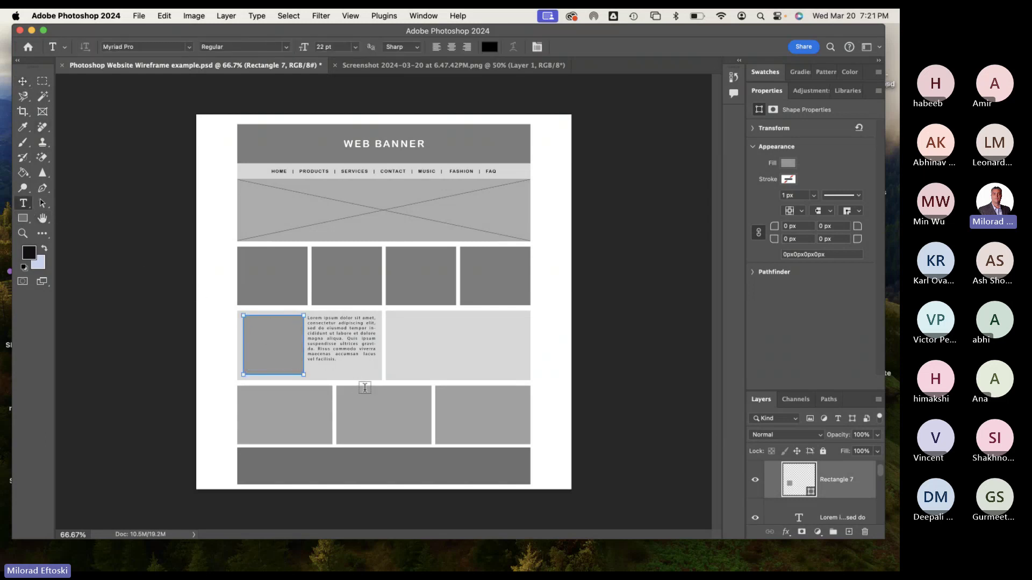
pyautogui.click(351, 372)
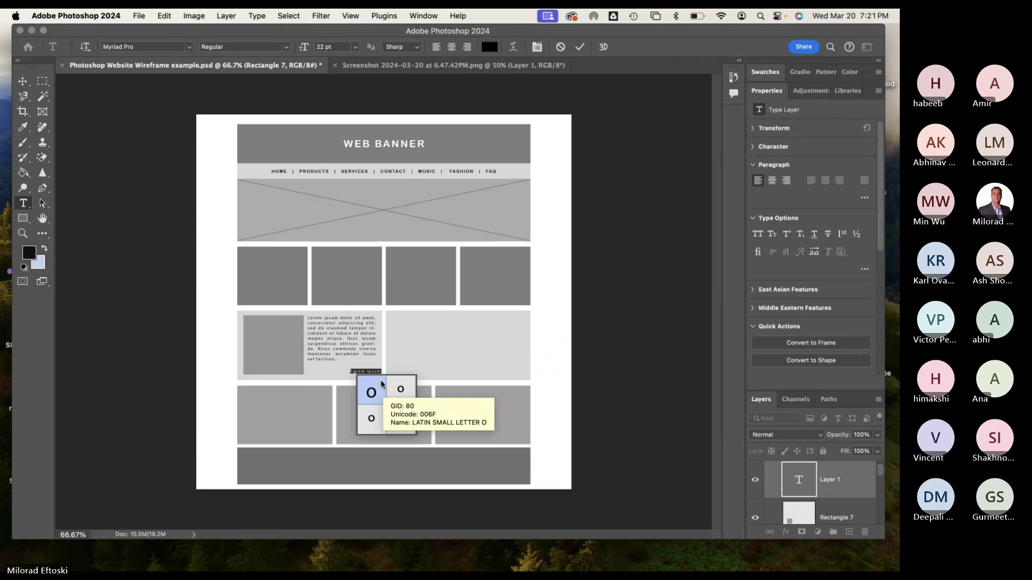
pyautogui.click(372, 370)
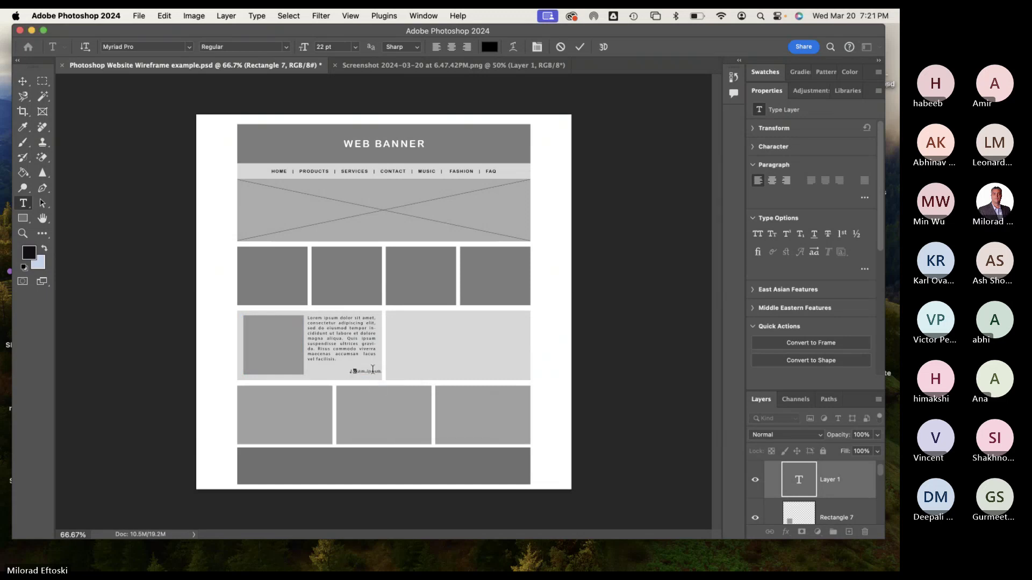
pyautogui.tripleClick(369, 370)
pyautogui.press('BackSpace')
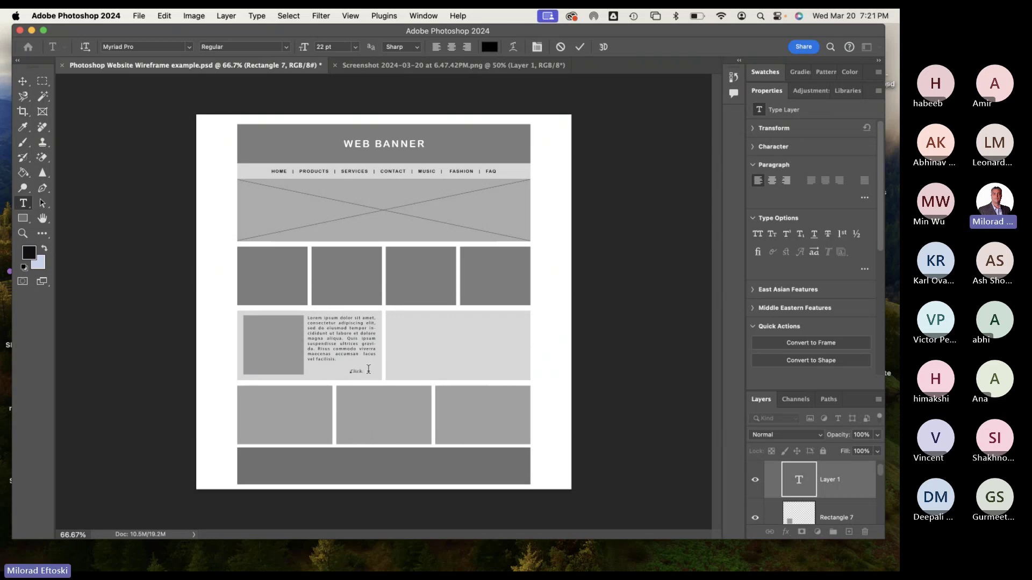
pyautogui.click(22, 81)
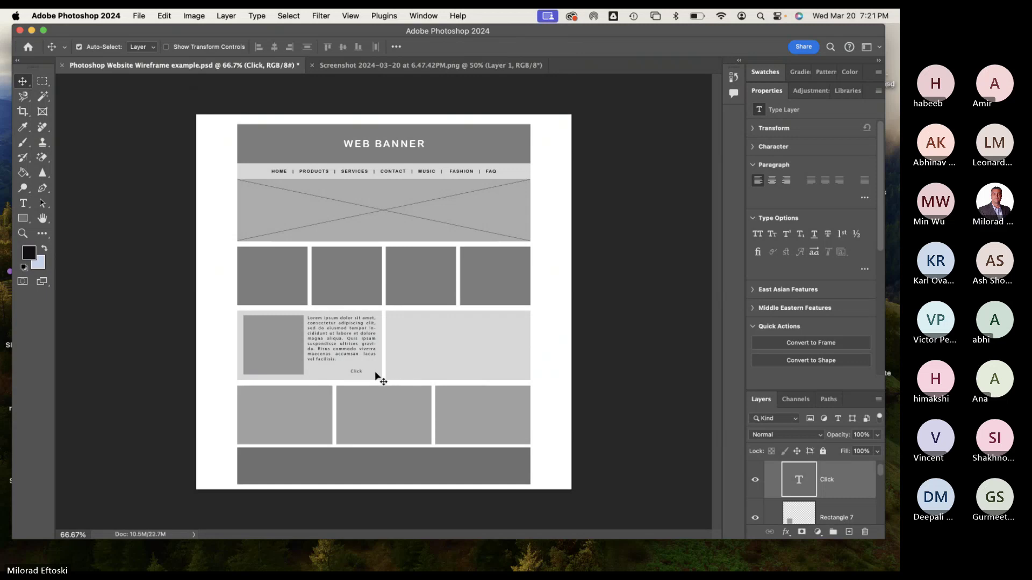
# Move the "Click" text slightly up, closer to the Lorem ipsum paragraph.
pyautogui.scroll(10, 366, 377)
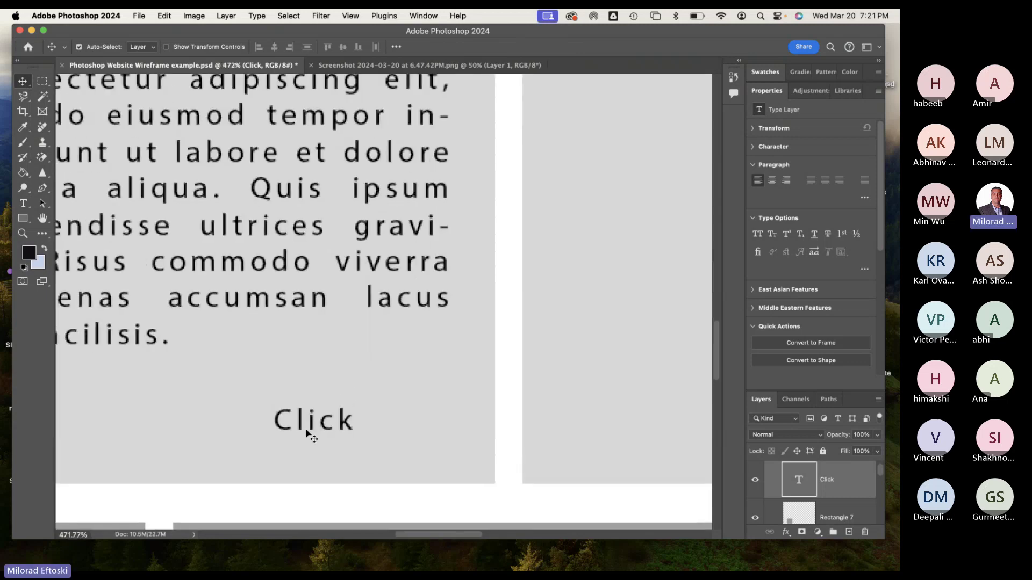
pyautogui.moveTo(310, 434); pyautogui.dragTo(313, 417)
pyautogui.scroll(-3, 322, 405)
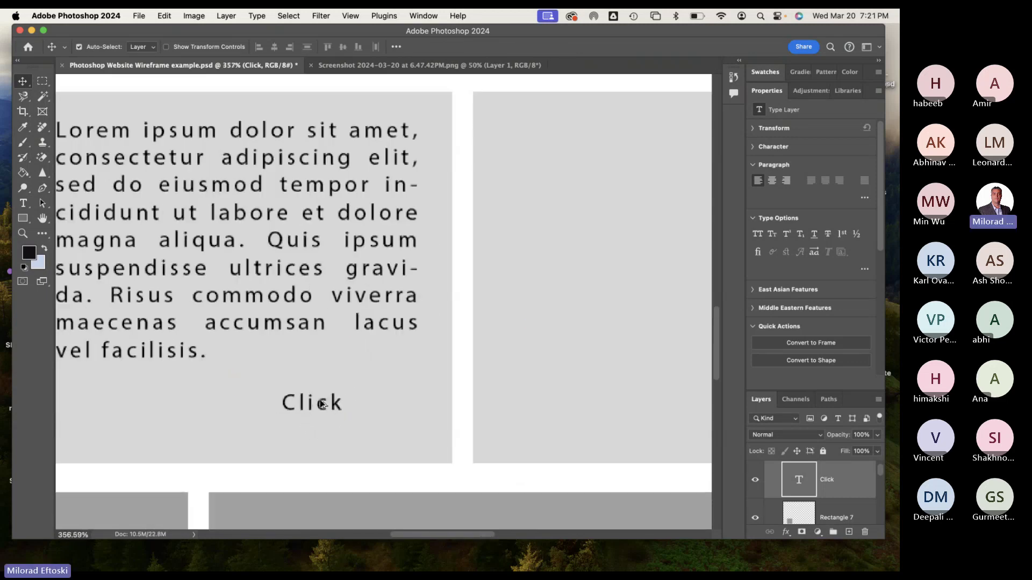
# Draw a grey rectangle about 76 × 32 px over the "Click" text as a button shape.
pyautogui.scroll(-5, 322, 404)
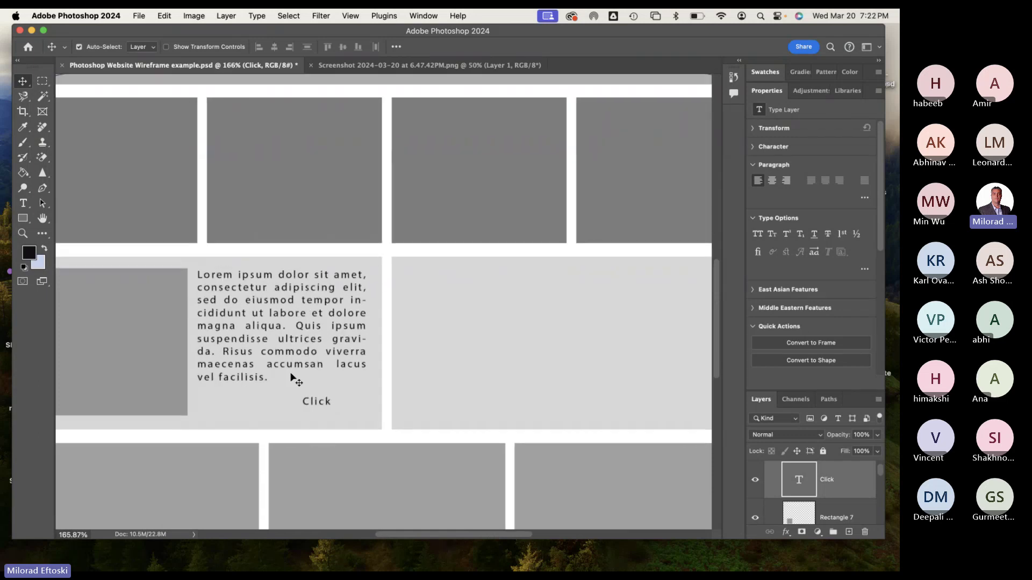
pyautogui.click(23, 218)
pyautogui.scroll(1, 319, 388)
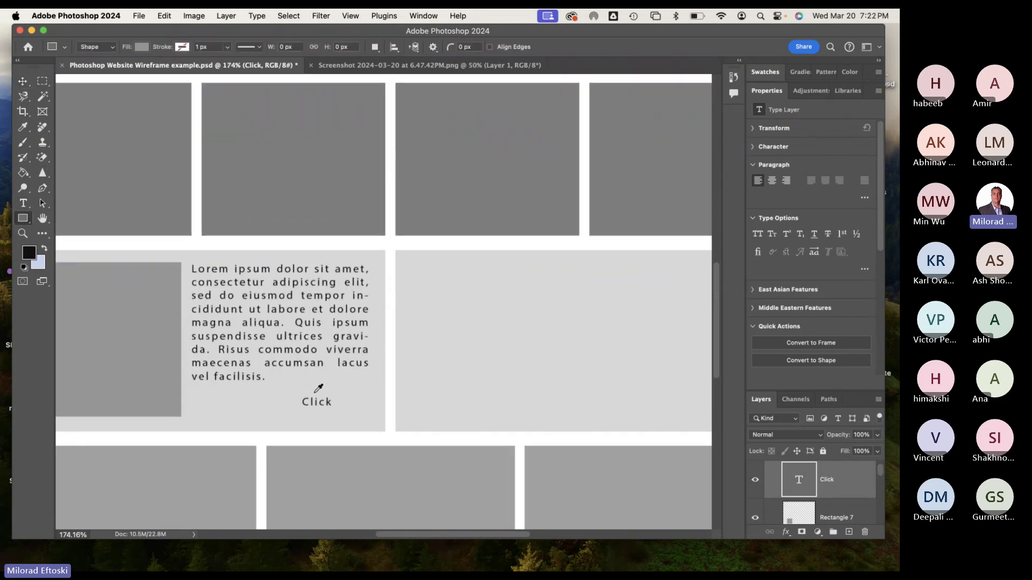
pyautogui.scroll(5, 318, 388)
pyautogui.moveTo(210, 401); pyautogui.dragTo(457, 506)
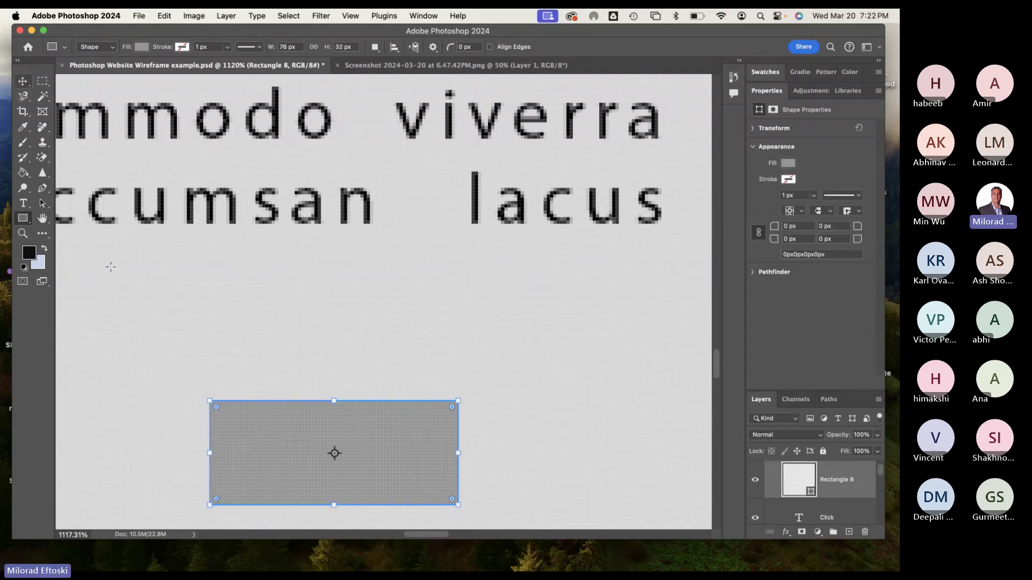
pyautogui.click(23, 80)
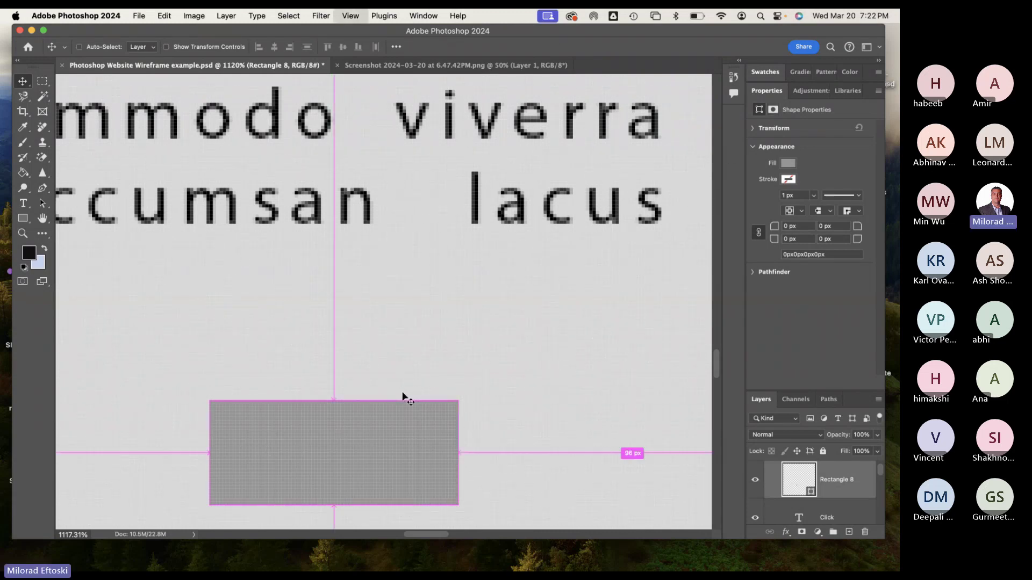
# Round all four corners of the grey button rectangle to a 5 px radius.
pyautogui.press('super+minus')
pyautogui.press('super+minus')
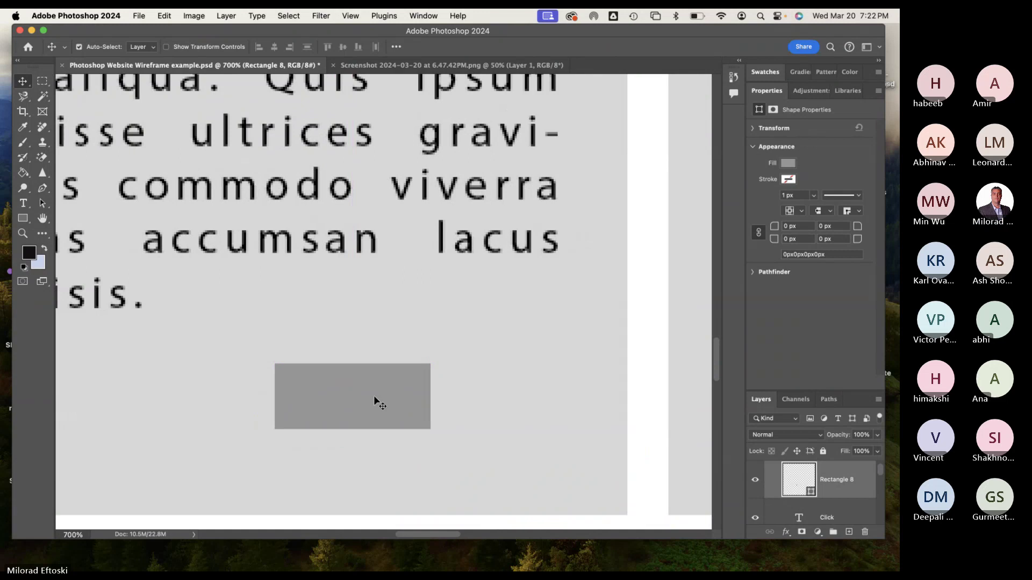
pyautogui.press('super+t')
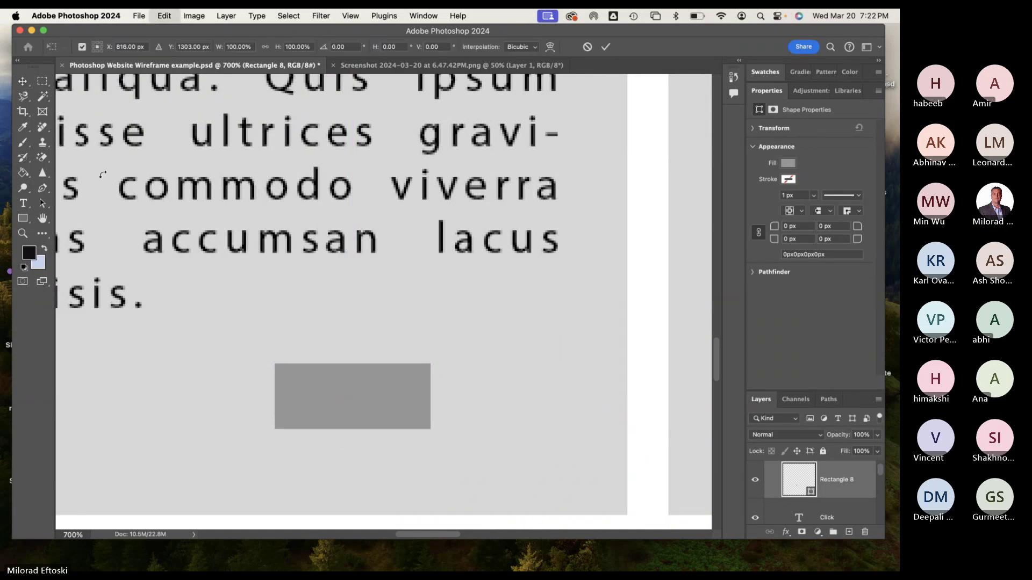
pyautogui.press('Return')
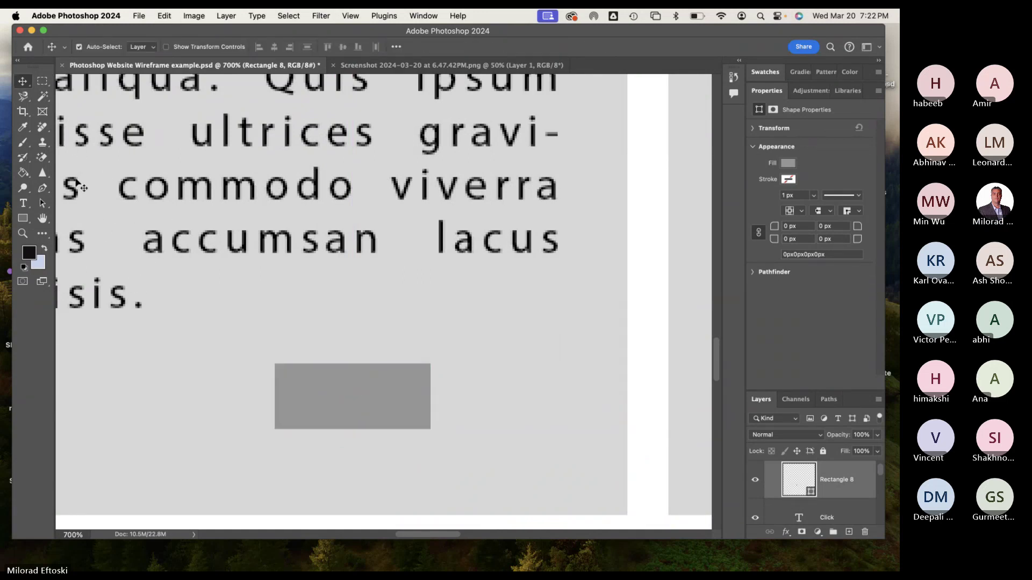
pyautogui.click(22, 219)
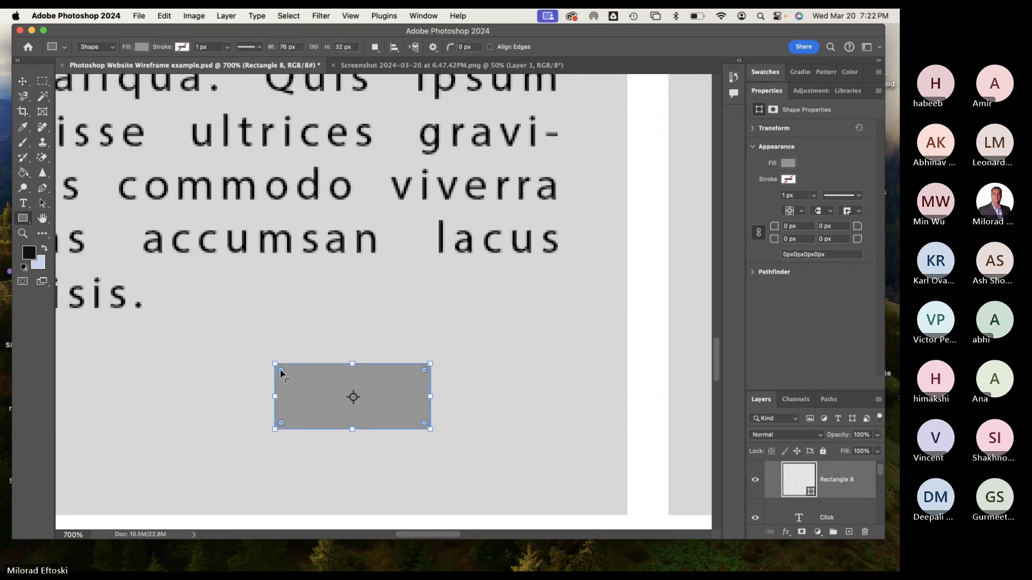
pyautogui.moveTo(281, 371); pyautogui.dragTo(286, 373)
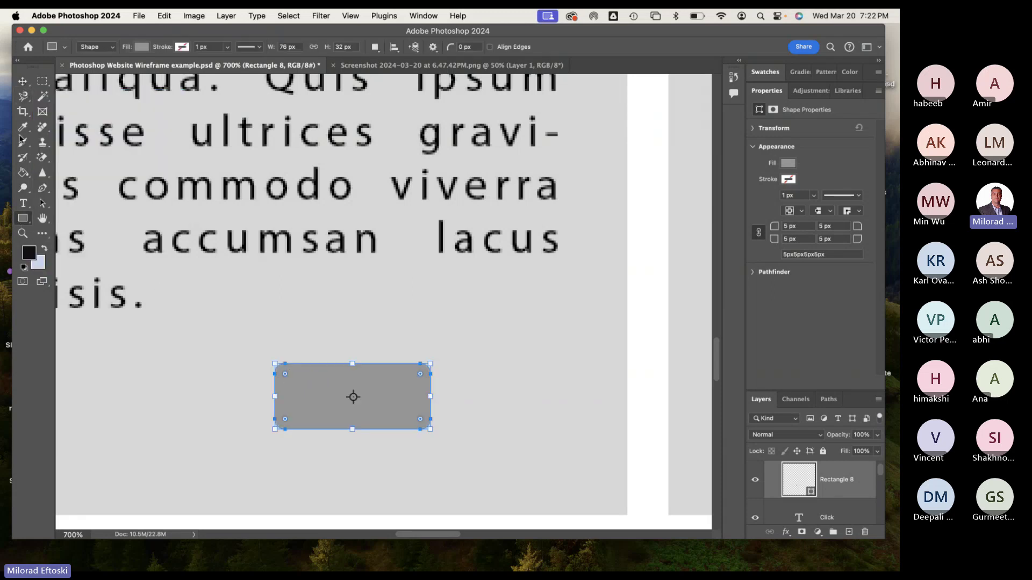
pyautogui.click(22, 81)
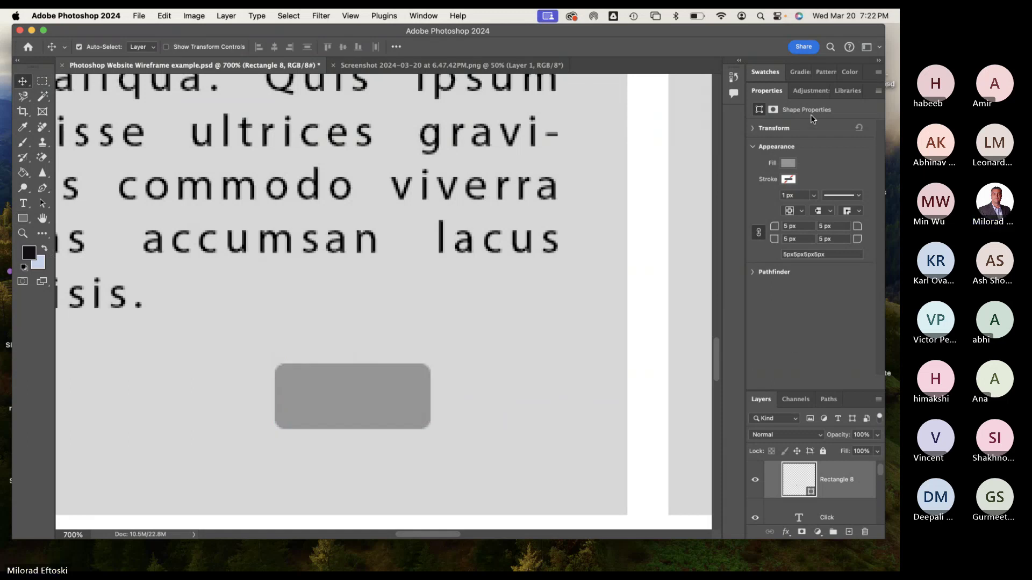
# Move the "Click" text layer above the rounded button rectangle in the layer stack.
pyautogui.doubleClick(766, 91)
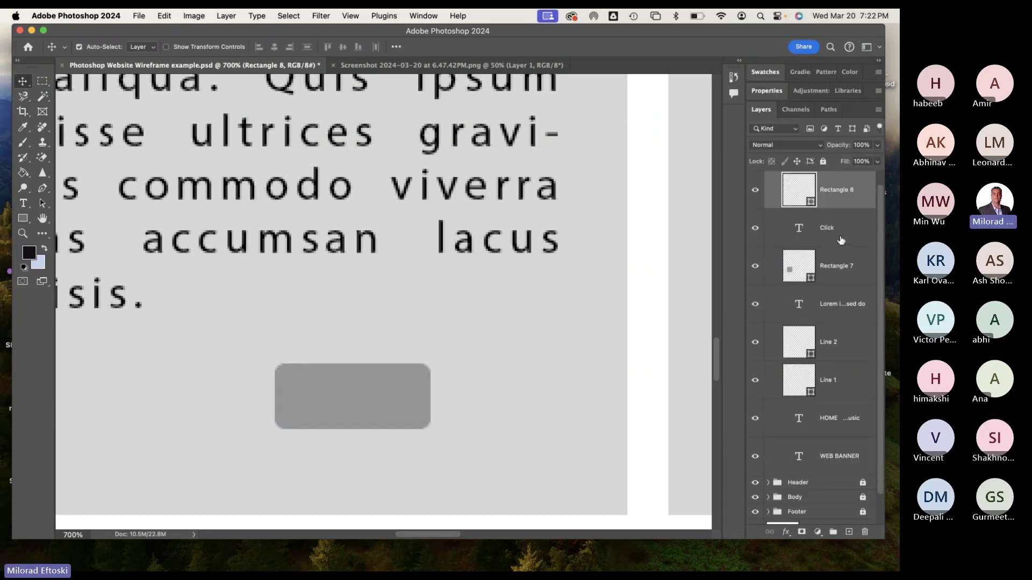
pyautogui.moveTo(841, 240); pyautogui.dragTo(849, 204)
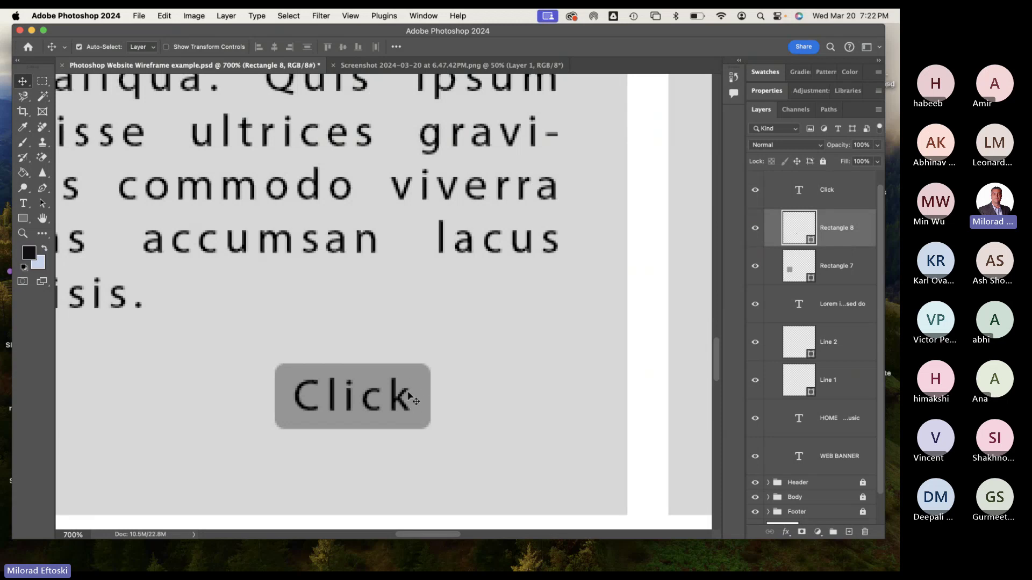
pyautogui.press('super+minus')
pyautogui.press('super+minus')
pyautogui.press('super+minus')
pyautogui.press('super+minus')
pyautogui.press('super+minus')
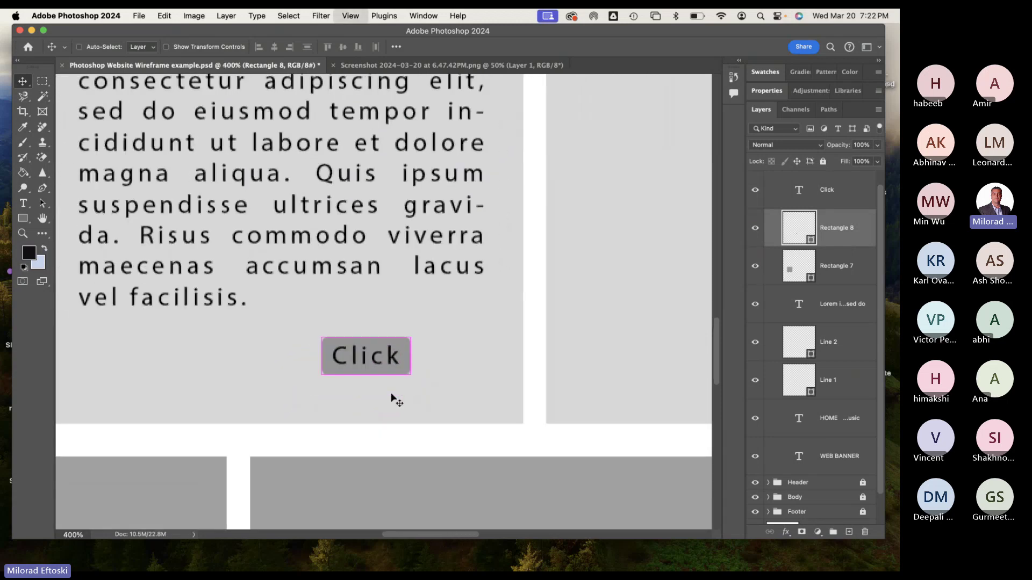
# Change the colour of the "Click" text to white, ffffff.
pyautogui.press('super+plus')
pyautogui.press('super+plus')
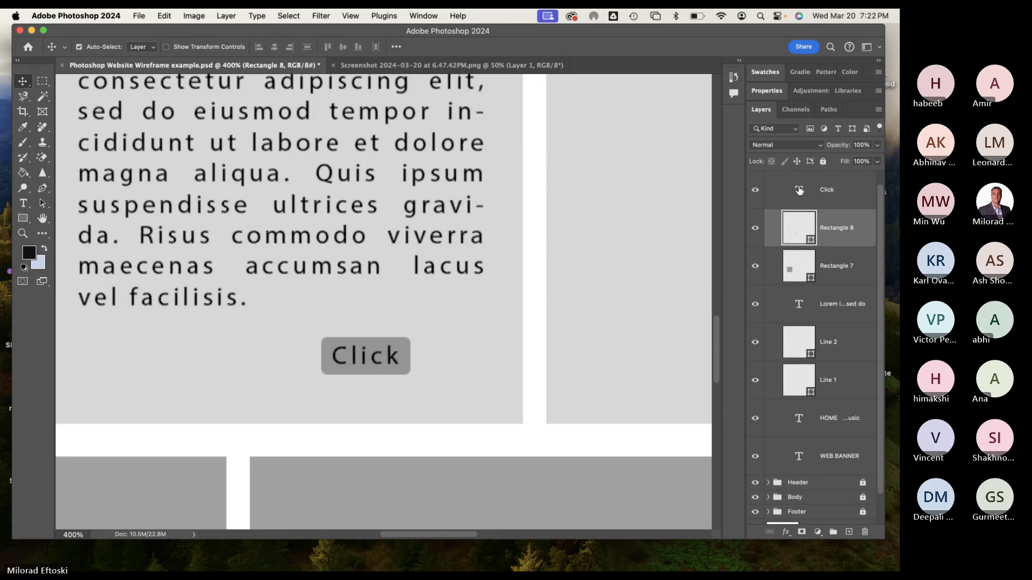
pyautogui.doubleClick(799, 190)
pyautogui.click(490, 47)
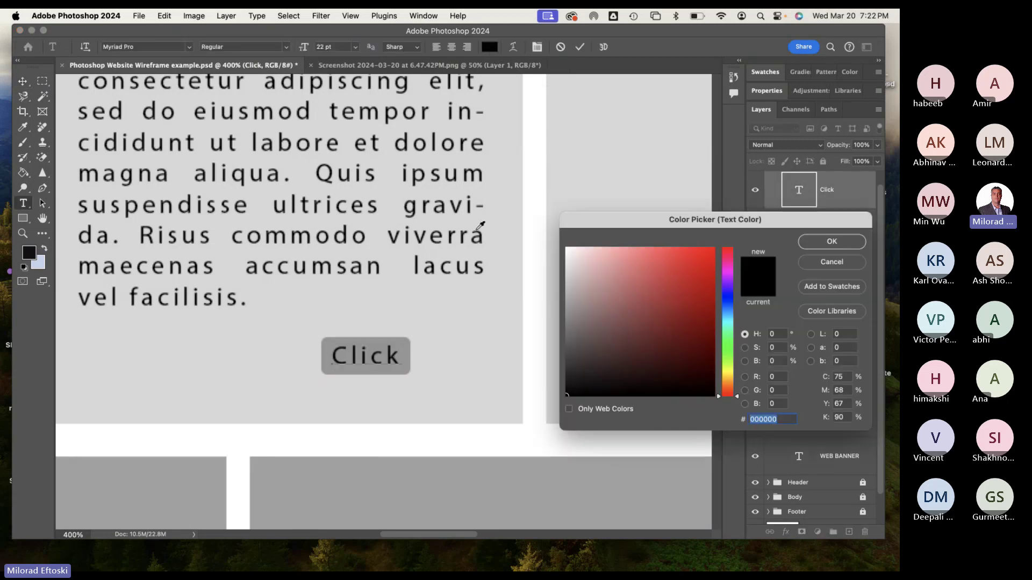
pyautogui.write('ffffff')
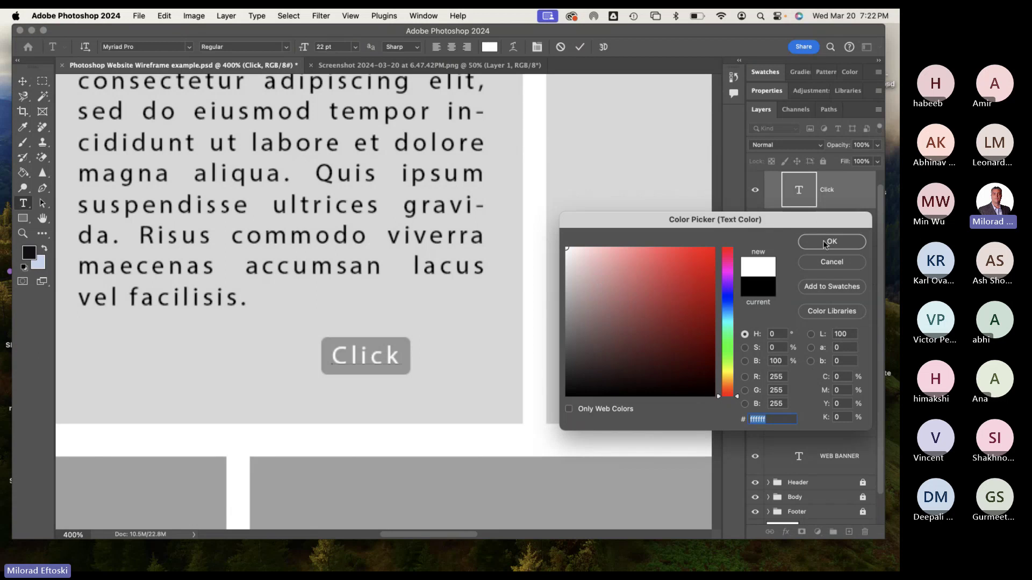
pyautogui.press('Return')
pyautogui.click(23, 81)
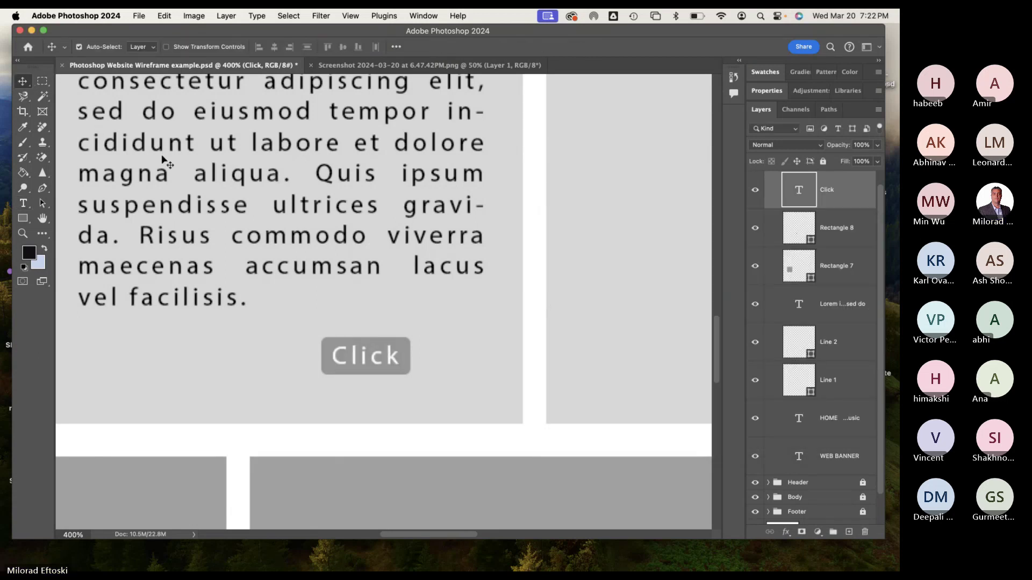
# Nudge the Lorem ipsum paragraph slightly down within the light-grey block, closer to the "Click" button.
pyautogui.press('super+minus')
pyautogui.press('super+minus')
pyautogui.press('super+minus')
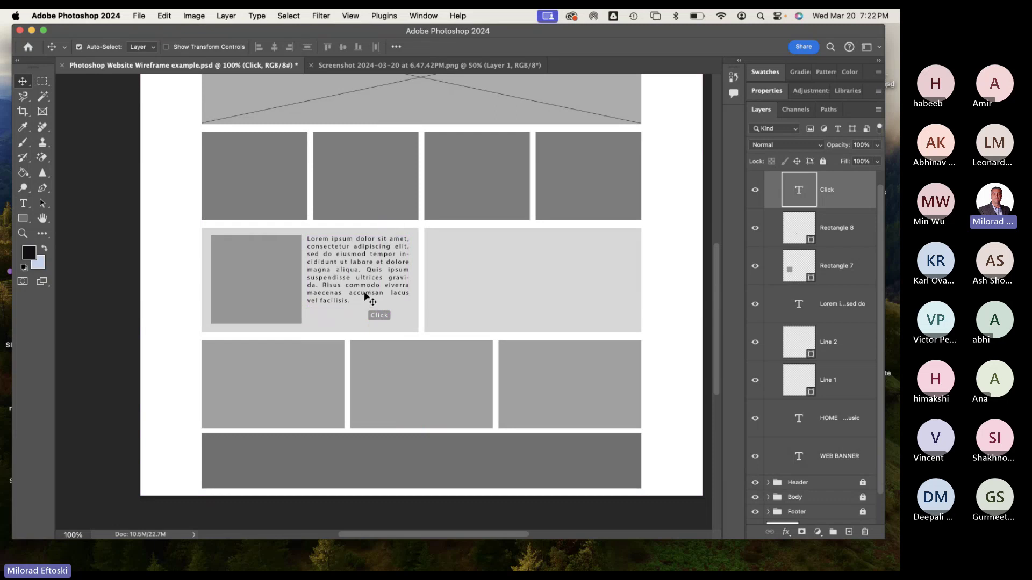
pyautogui.click(364, 297)
pyautogui.hotkey('shift', 'Down')
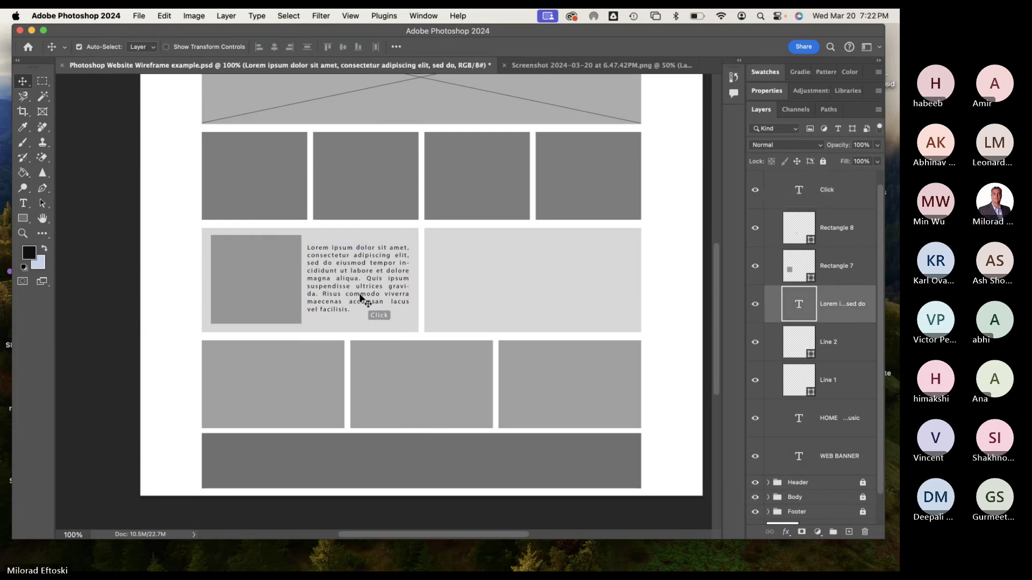
pyautogui.press('Down')
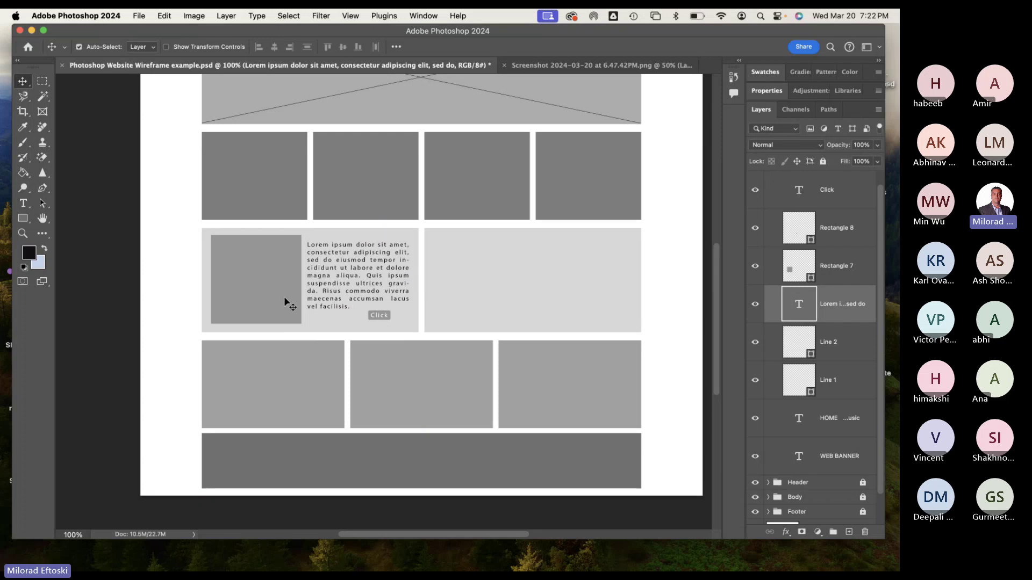
pyautogui.press('super+minus')
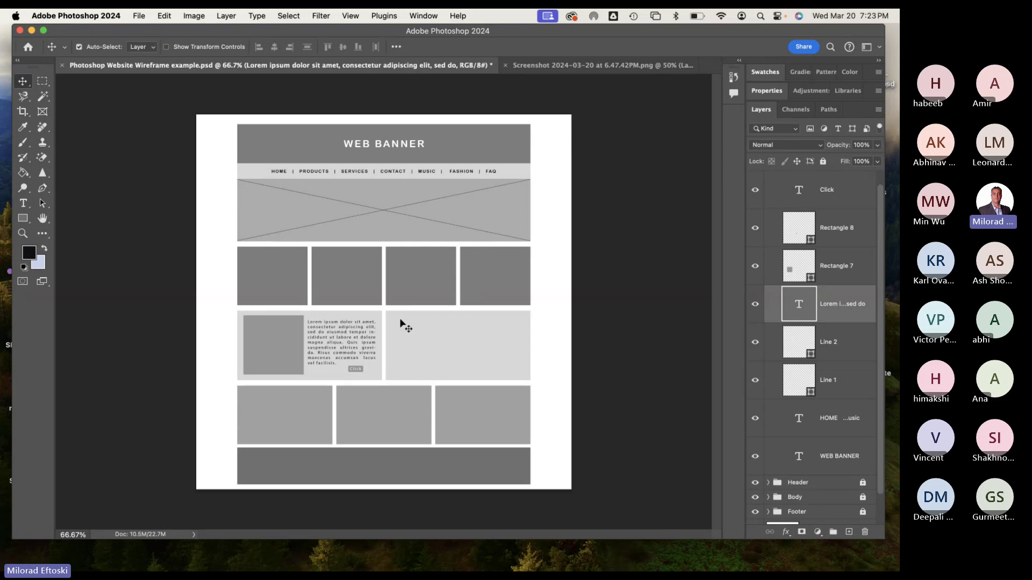
# Save the wireframe document and collapse the Labeling layer group.
pyautogui.click(139, 16)
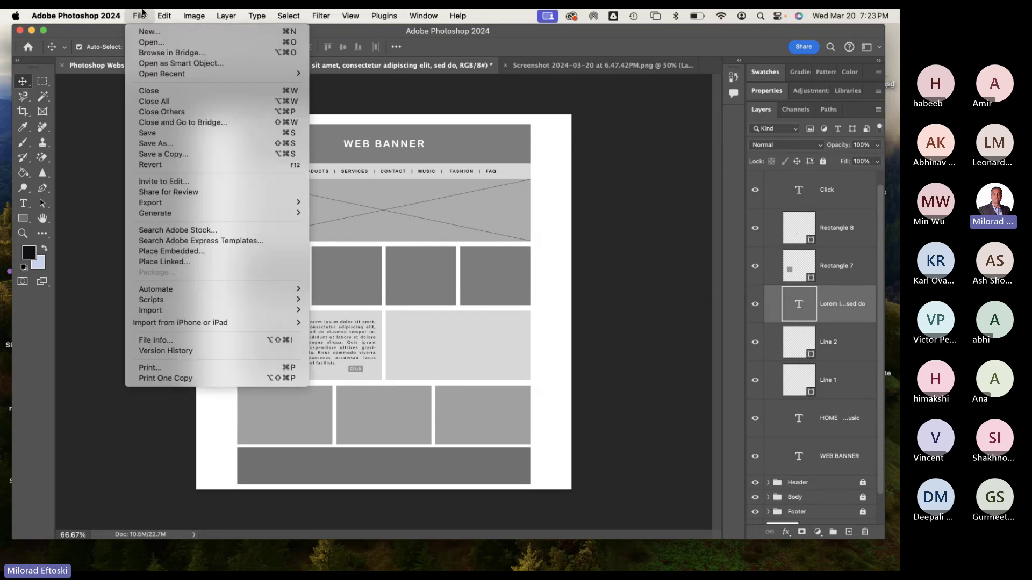
pyautogui.press('Escape')
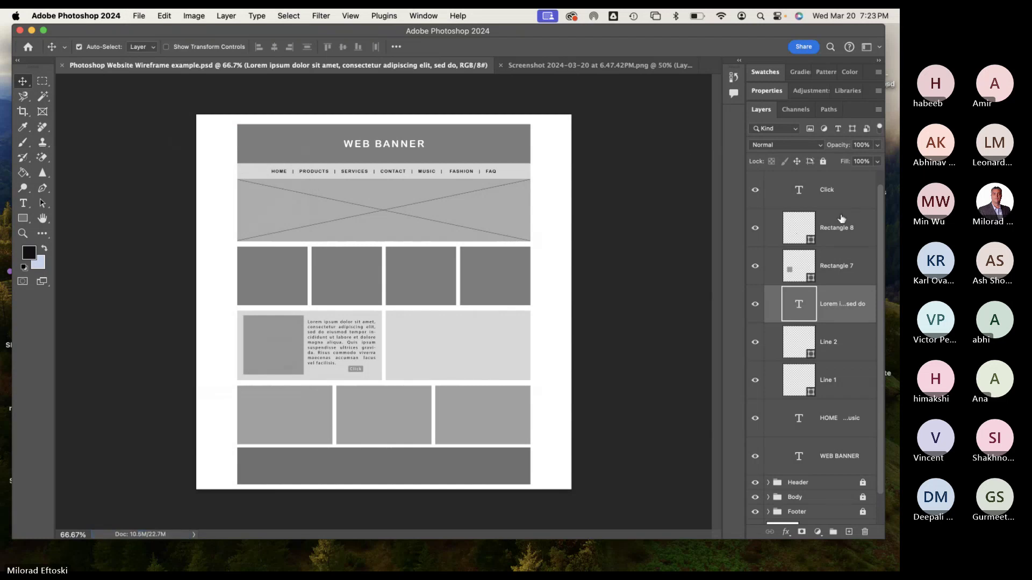
pyautogui.scroll(1, 776, 184)
pyautogui.click(768, 178)
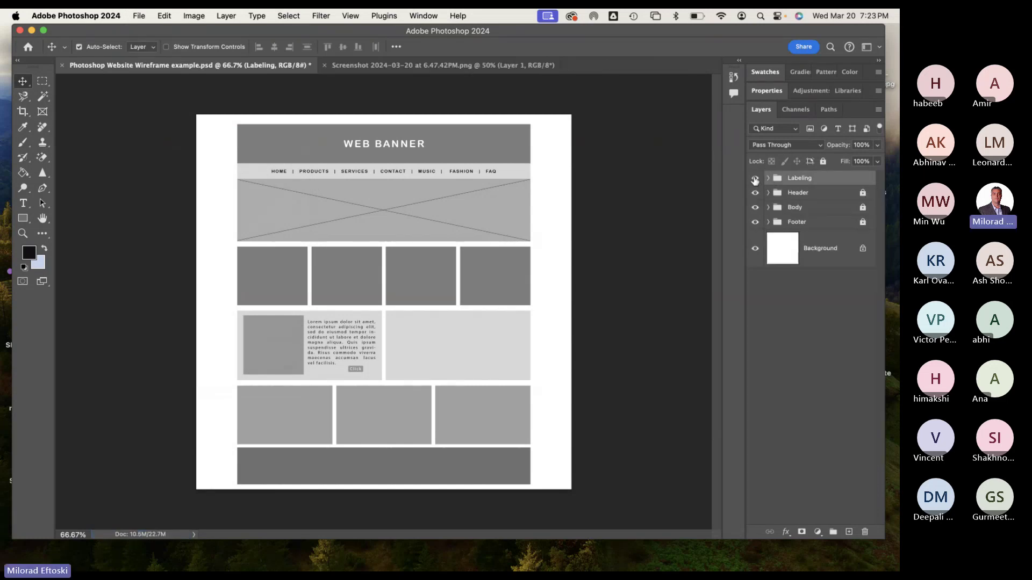
# Hide and show the Labeling, Header, Body and Footer groups in turn to check what each one contains.
pyautogui.click(755, 178)
pyautogui.click(755, 178)
pyautogui.click(755, 178)
pyautogui.click(755, 179)
pyautogui.click(755, 178)
pyautogui.click(755, 179)
pyautogui.click(756, 193)
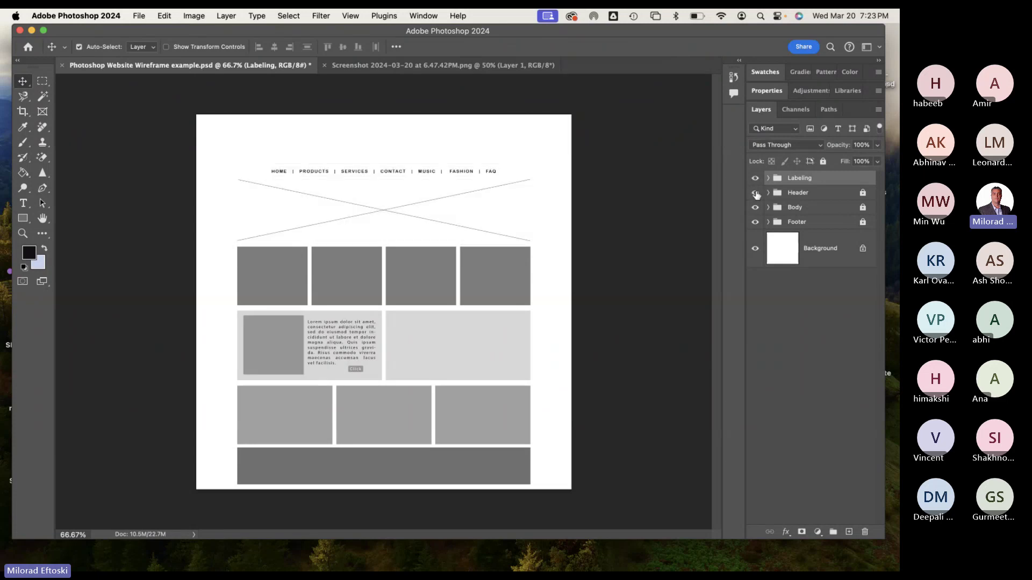
pyautogui.click(755, 193)
pyautogui.click(756, 207)
pyautogui.click(755, 207)
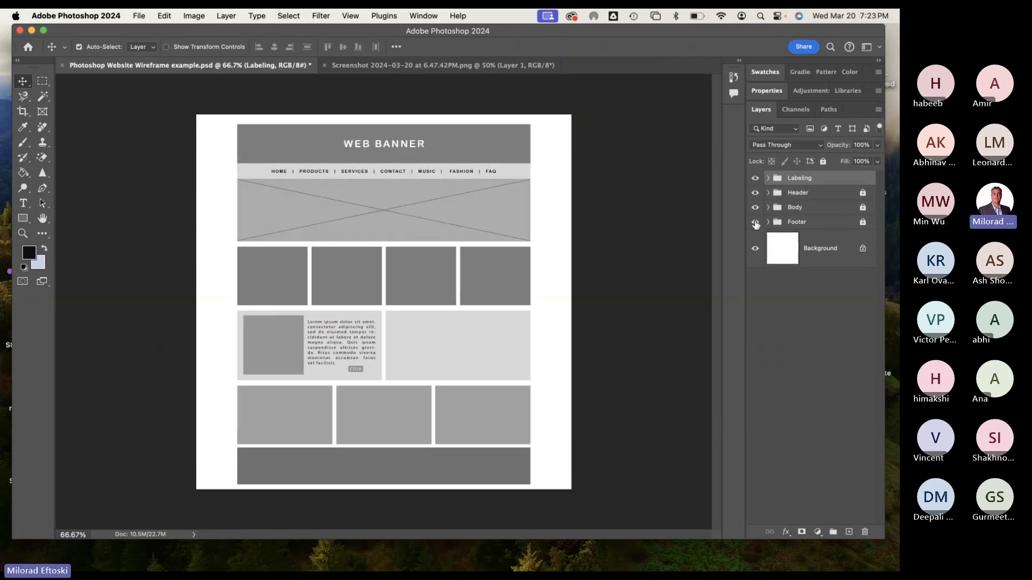
pyautogui.click(756, 222)
pyautogui.click(755, 222)
pyautogui.click(756, 178)
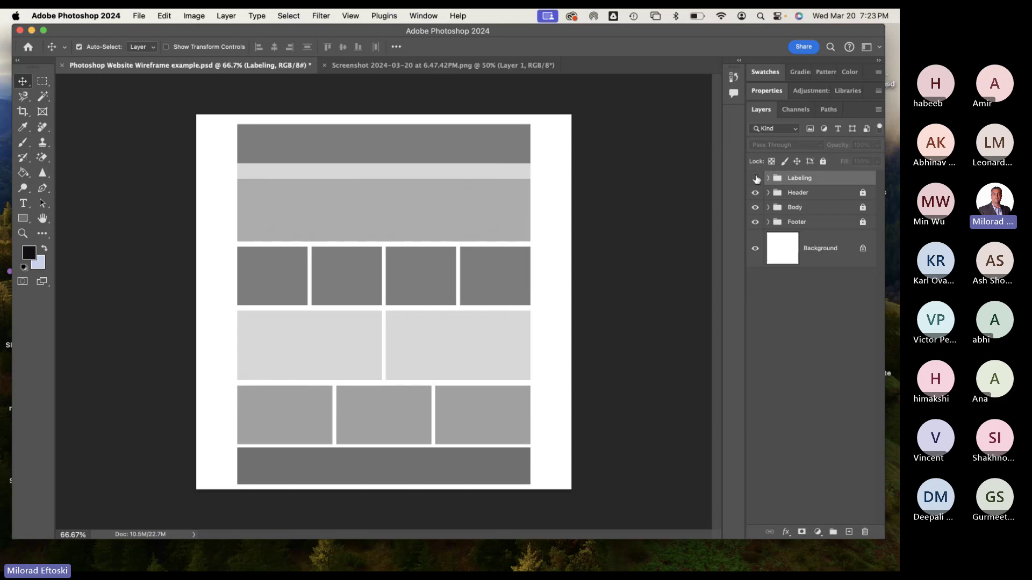
pyautogui.click(755, 178)
pyautogui.click(755, 178)
pyautogui.click(755, 178)
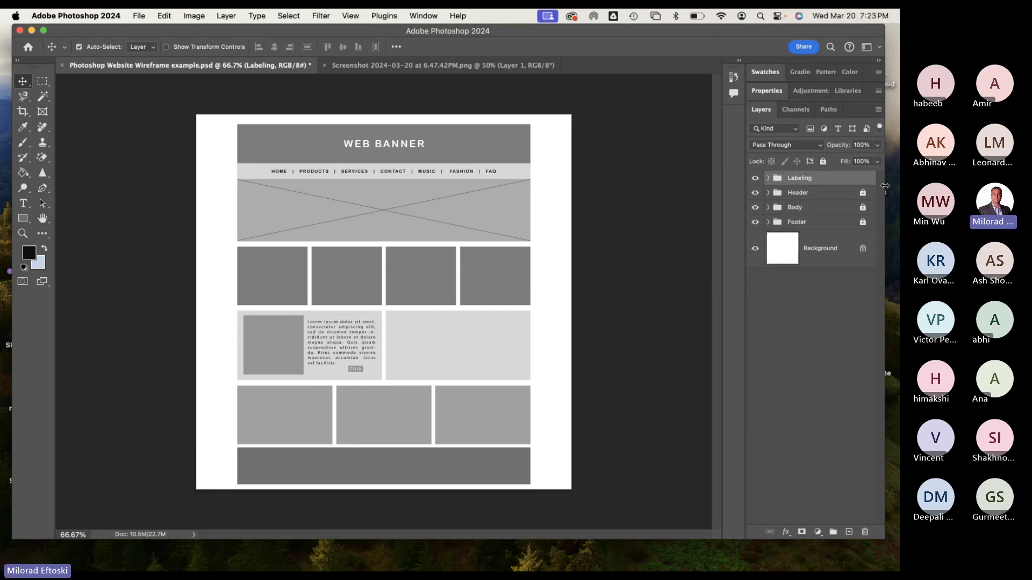
# Narrow the Photoshop window to uncover the desktop and preview CNN-International-Original-vs-Wirify-wireframe1.jpg beside the wireframe for comparison.
pyautogui.moveTo(885, 185); pyautogui.dragTo(765, 181)
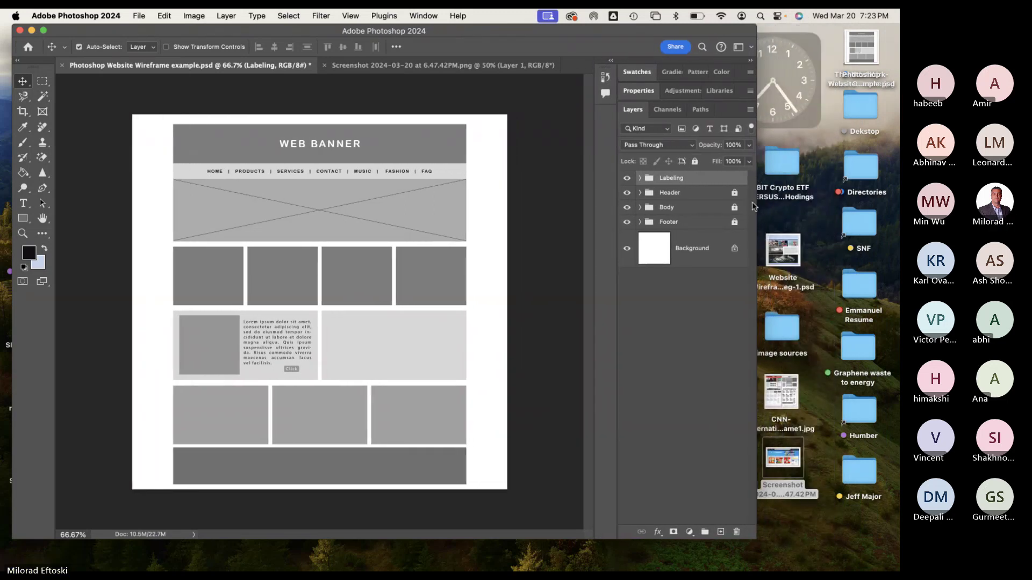
pyautogui.click(790, 400)
pyautogui.press('space')
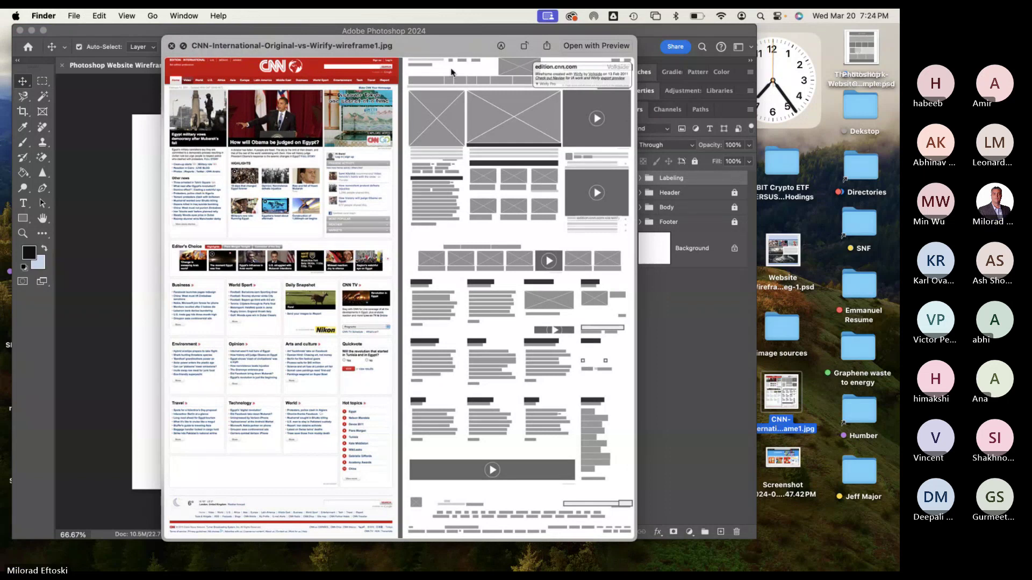
pyautogui.moveTo(416, 53); pyautogui.dragTo(635, 69)
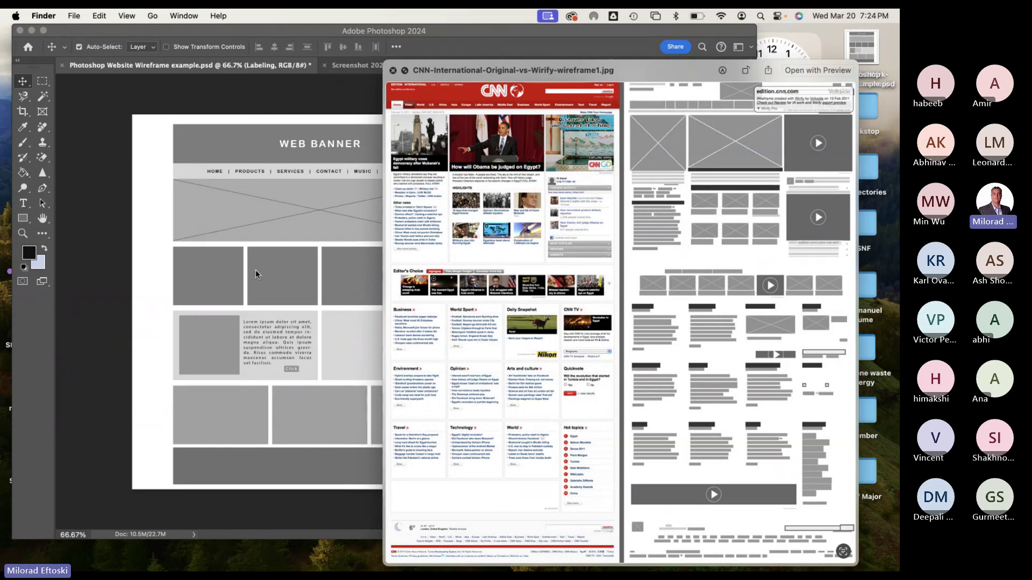
pyautogui.click(168, 253)
pyautogui.click(786, 283)
pyautogui.press('space')
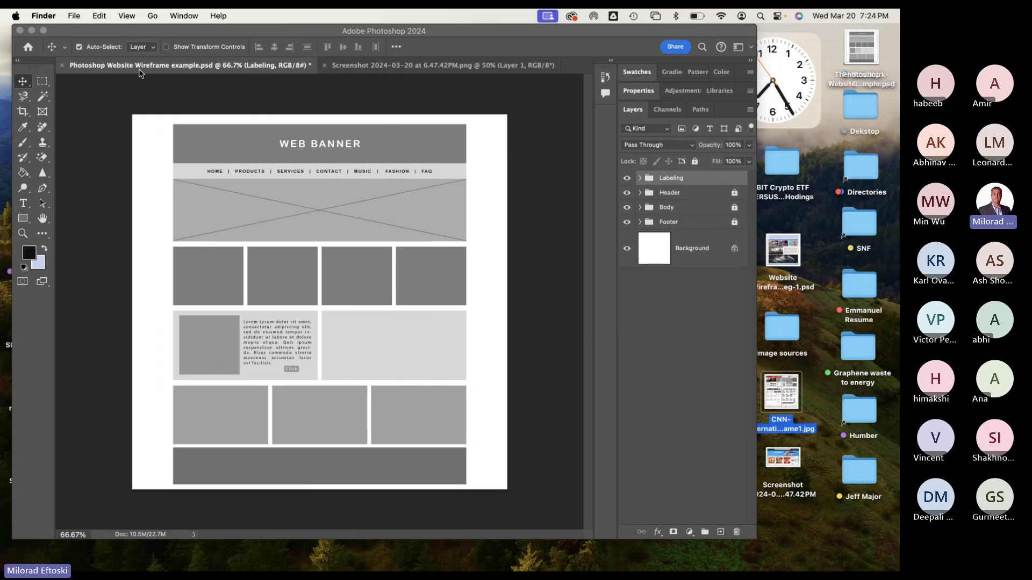
# Return to Photoshop and save the wireframe document again.
pyautogui.click(74, 16)
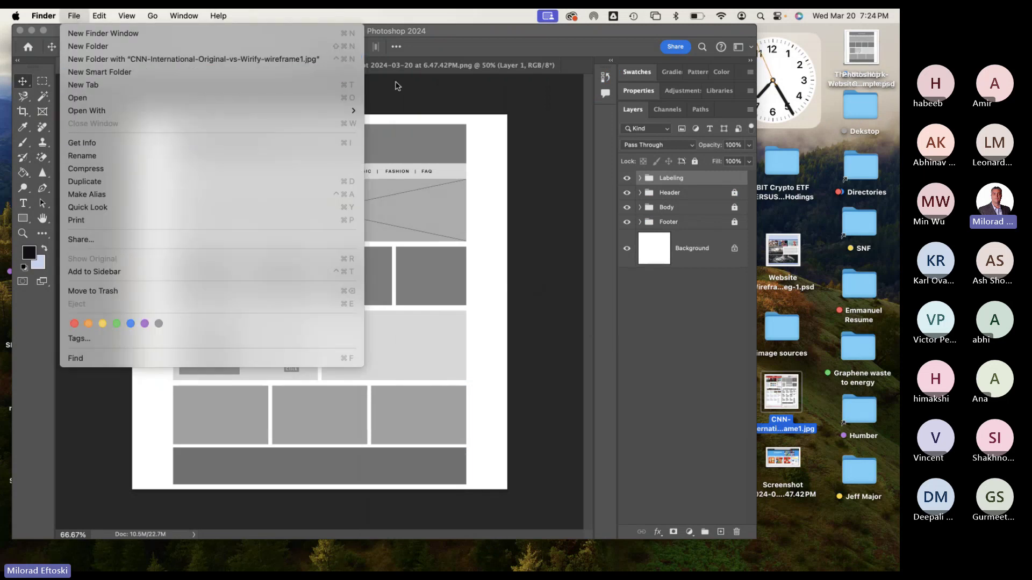
pyautogui.click(139, 96)
pyautogui.click(138, 16)
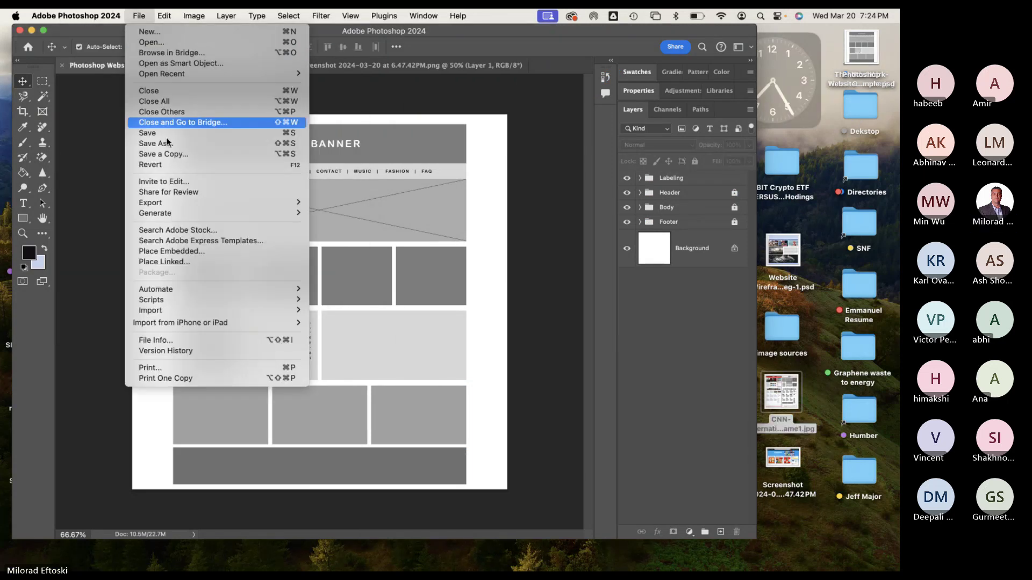
pyautogui.click(162, 132)
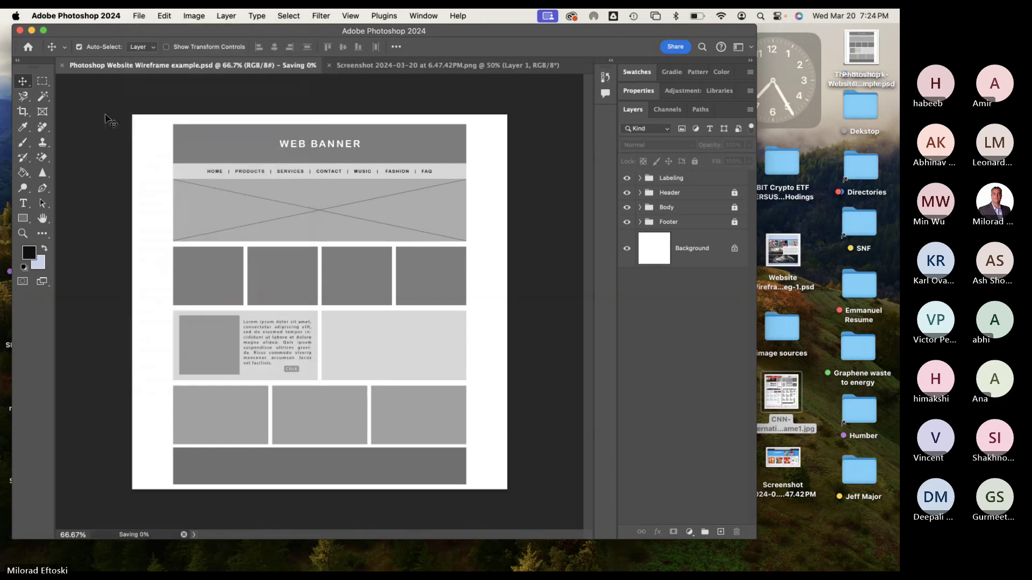
# Minimize Photoshop, switch to Google Chrome, close the "web banner sizes" search tab and look over the Amazon.ca home page.
pyautogui.click(32, 31)
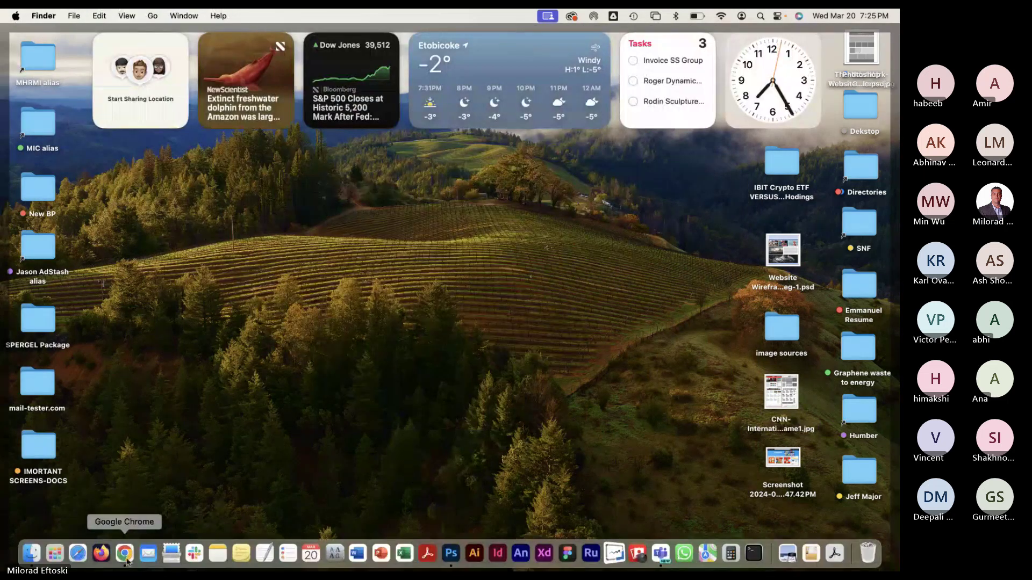
pyautogui.click(127, 559)
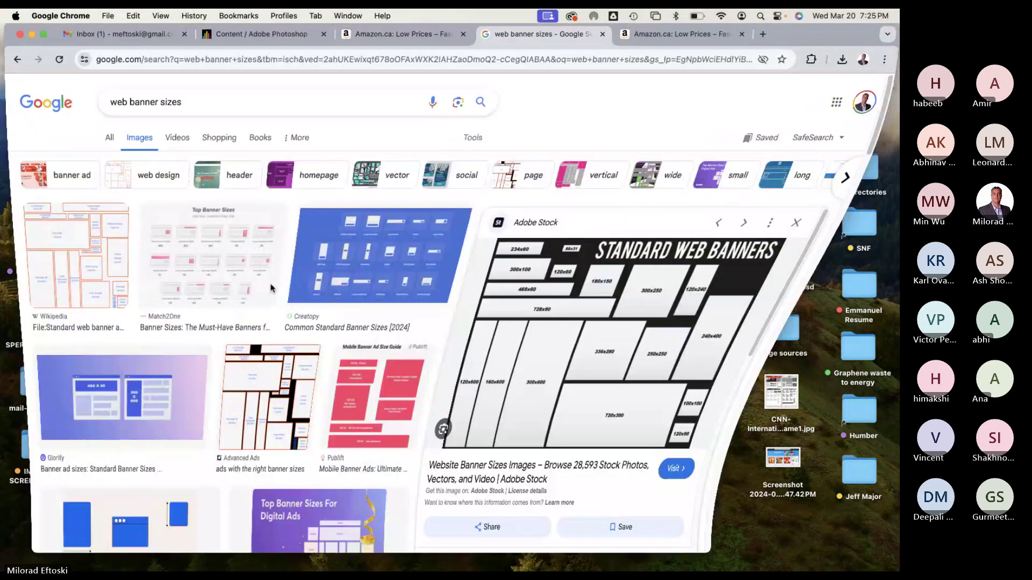
pyautogui.click(603, 34)
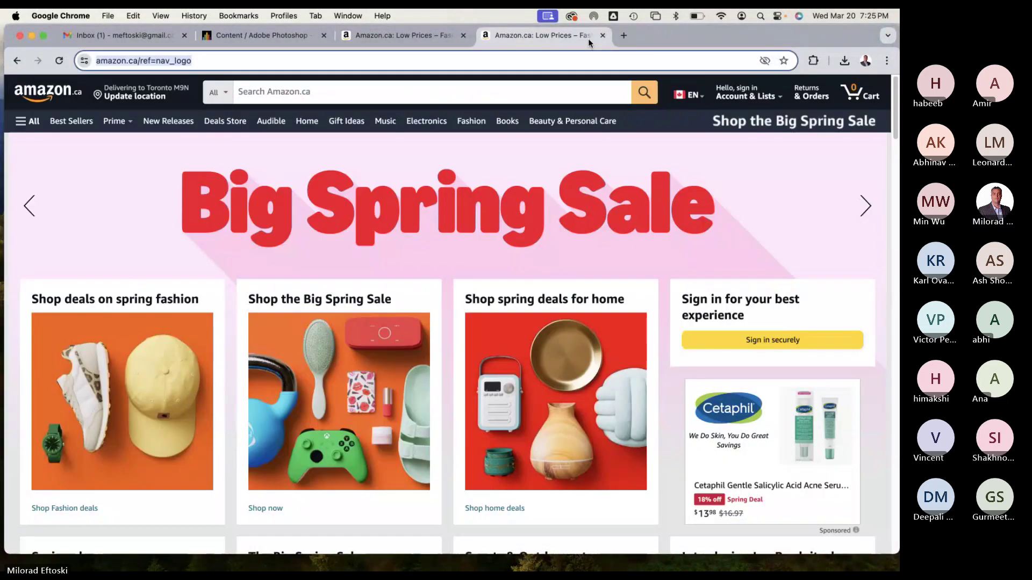
pyautogui.scroll(-5, 525, 227)
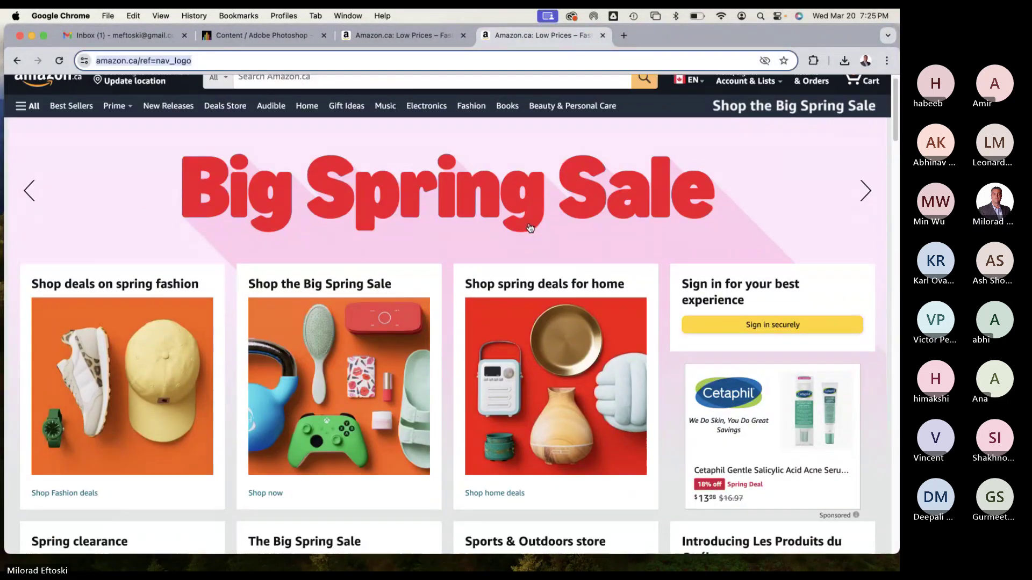
# Switch to the Adobe Photoshop course content page, look into Main Projects, and open Composite Assignment 2 from Composite Assignments.
pyautogui.scroll(5, 525, 228)
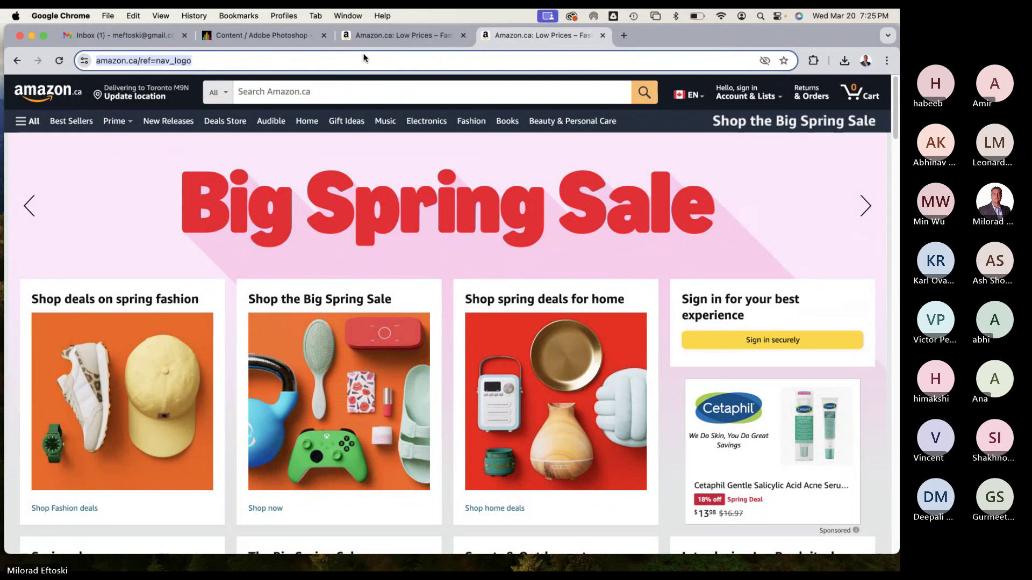
pyautogui.click(221, 37)
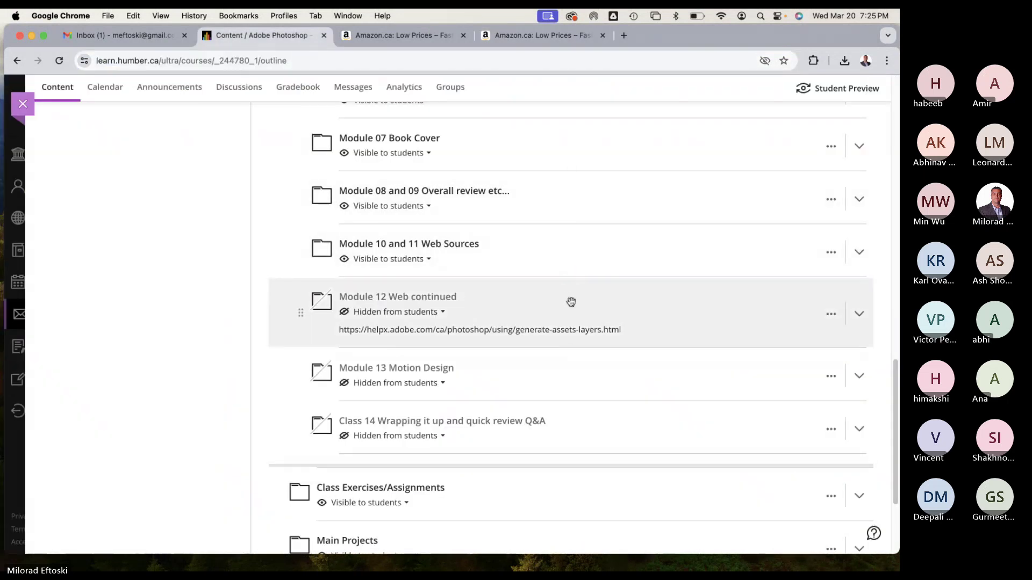
pyautogui.scroll(-5, 567, 304)
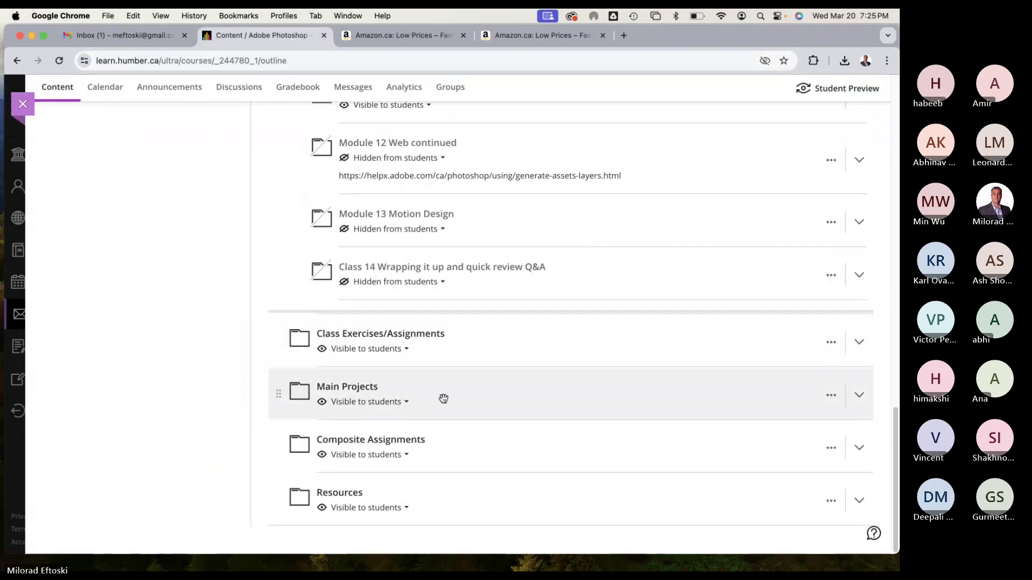
pyautogui.click(445, 397)
pyautogui.scroll(-1, 494, 381)
pyautogui.scroll(-2, 494, 381)
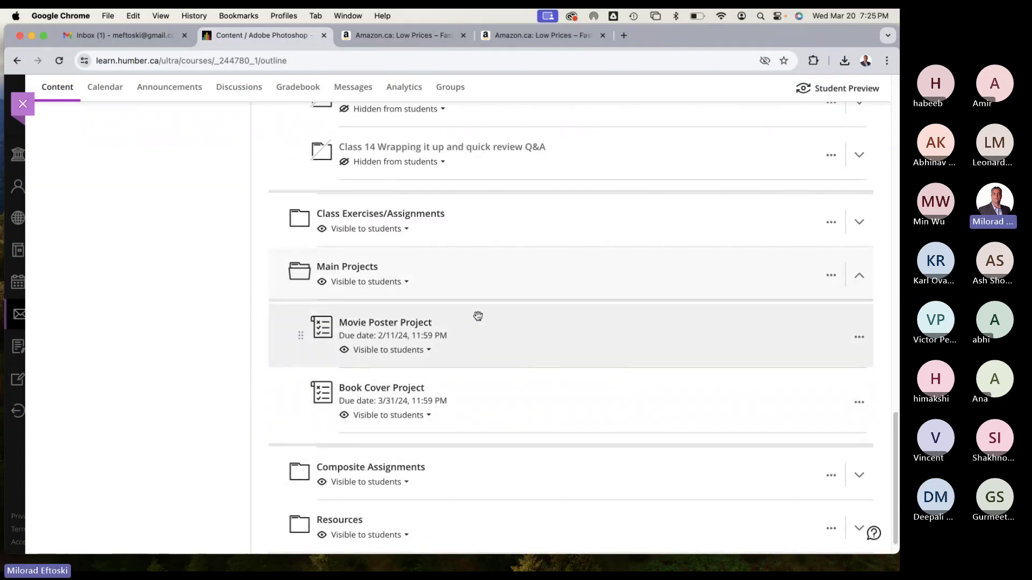
pyautogui.click(512, 277)
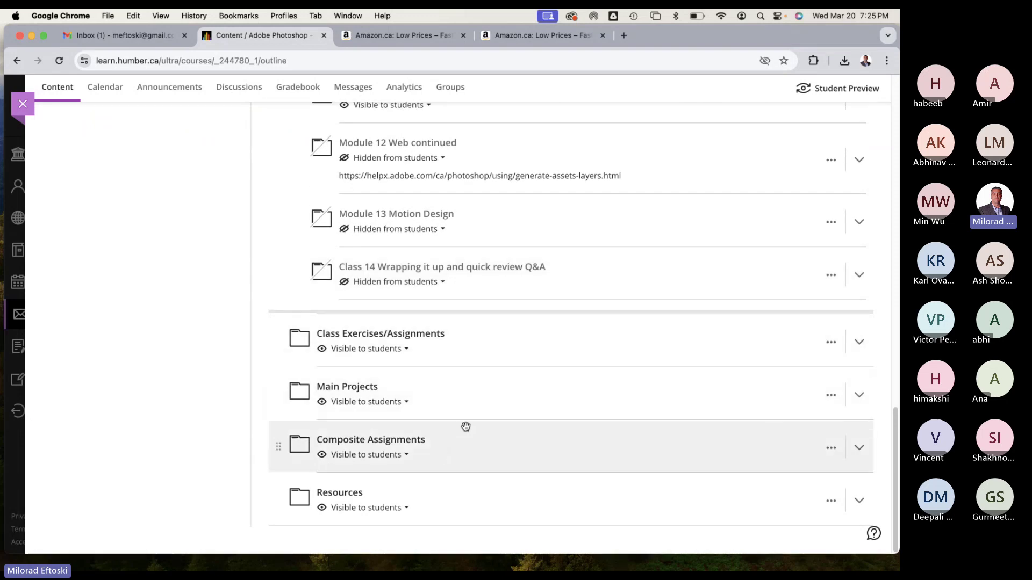
pyautogui.click(511, 445)
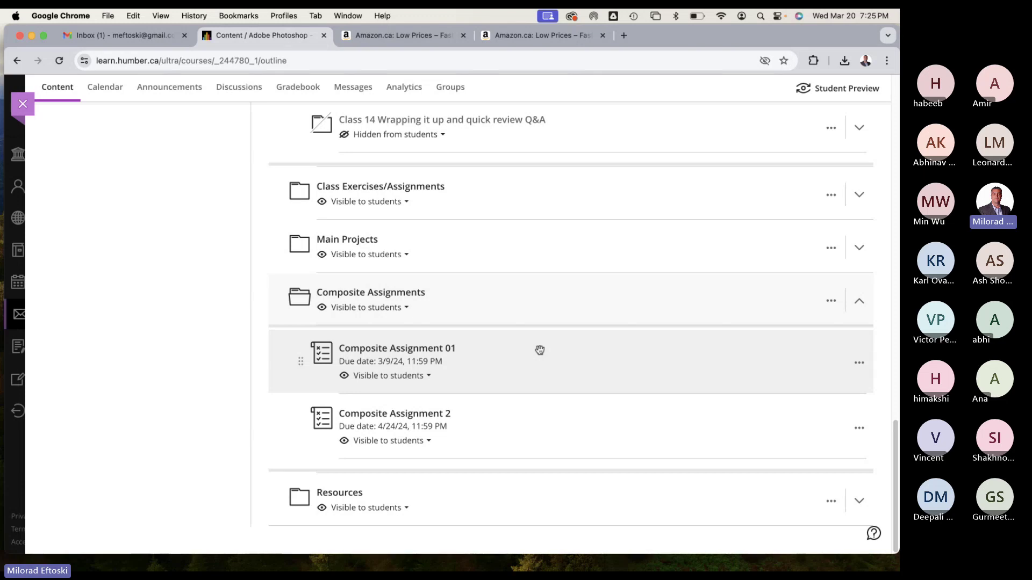
pyautogui.click(424, 415)
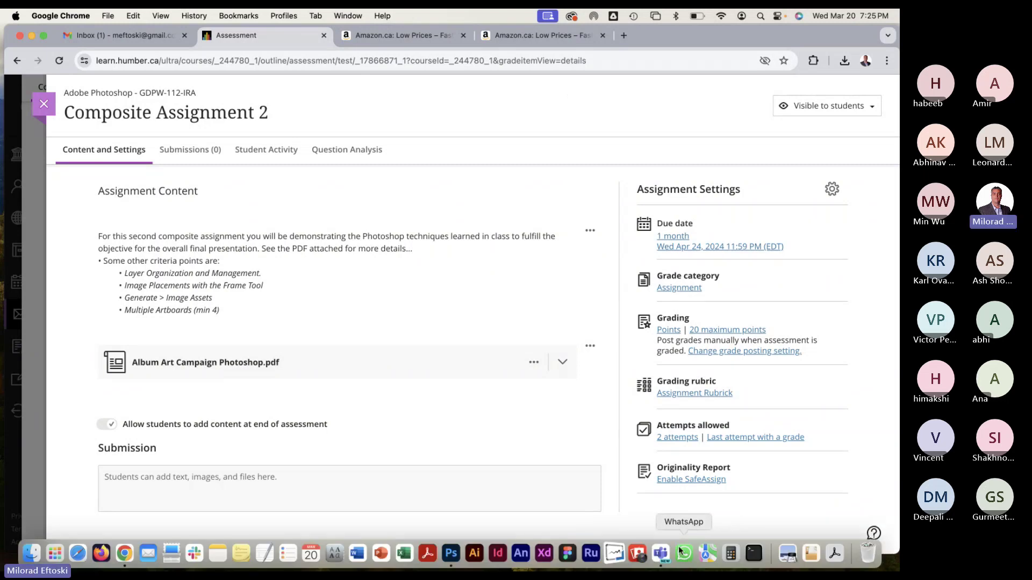
# Check the Microsoft Teams meeting window, dismiss its recording and transcription notice, and return to the assignment page in Google Chrome.
pyautogui.click(661, 556)
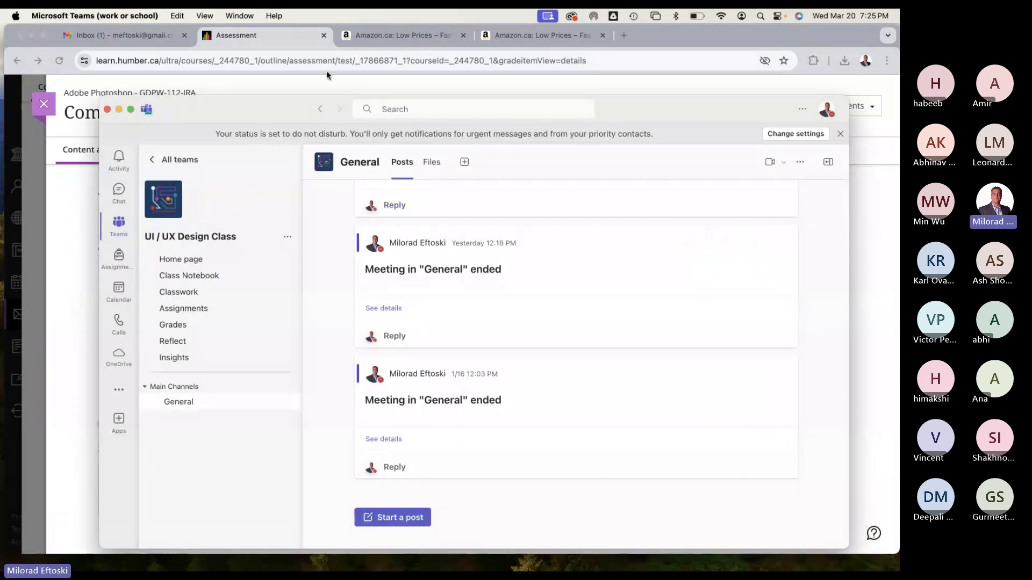
pyautogui.click(239, 15)
pyautogui.click(295, 175)
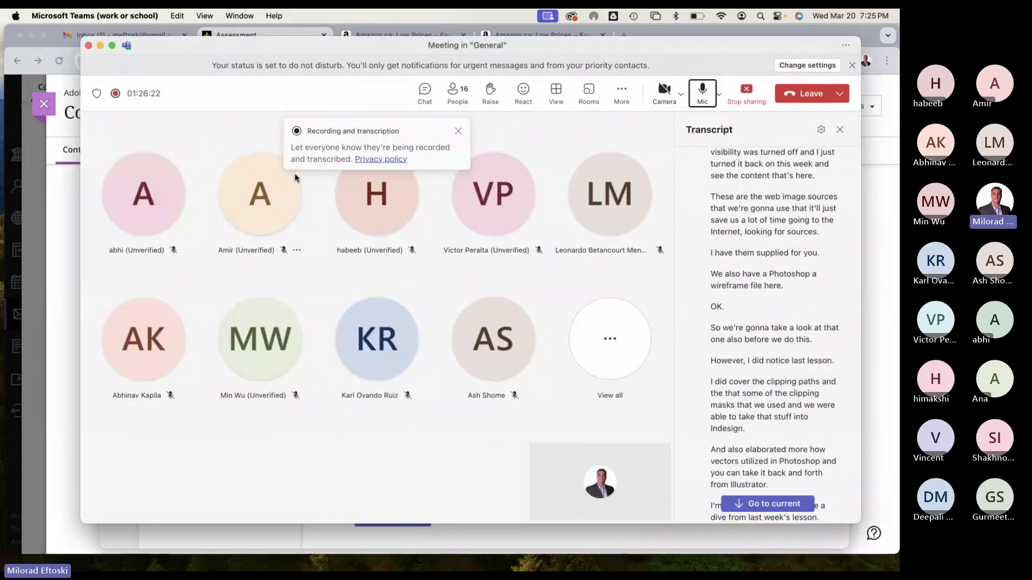
pyautogui.moveTo(295, 173)
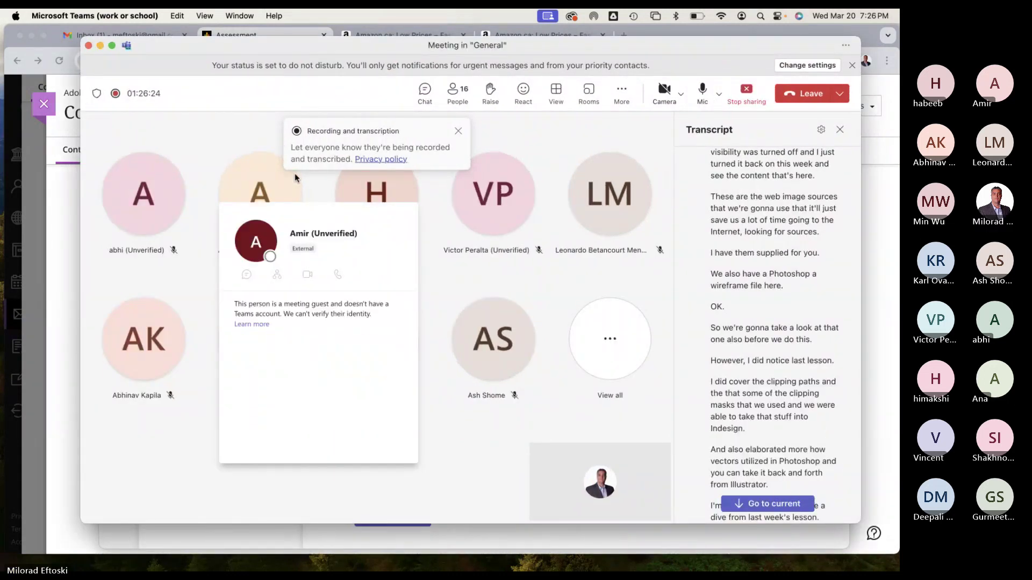
pyautogui.click(458, 132)
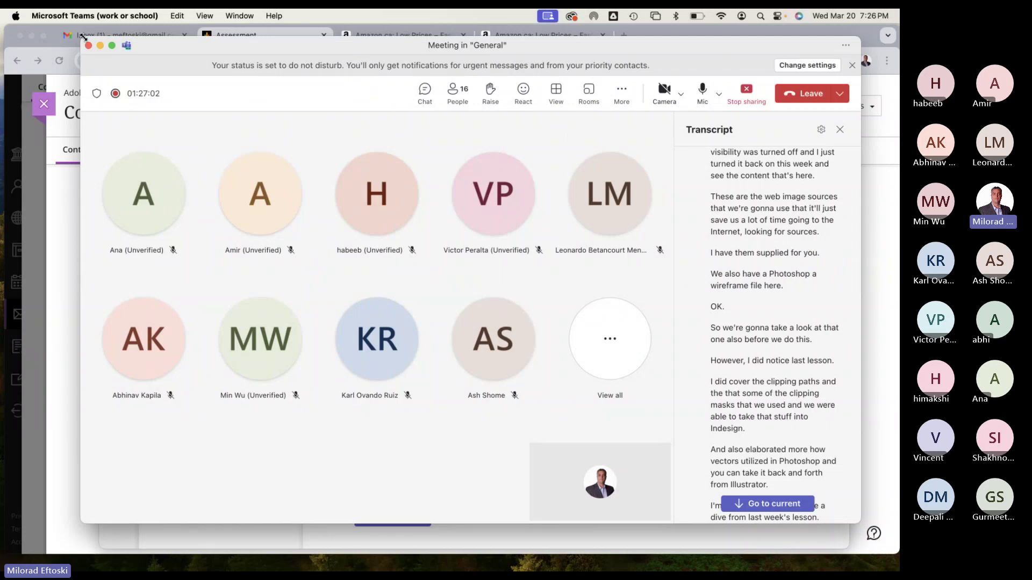
pyautogui.click(100, 46)
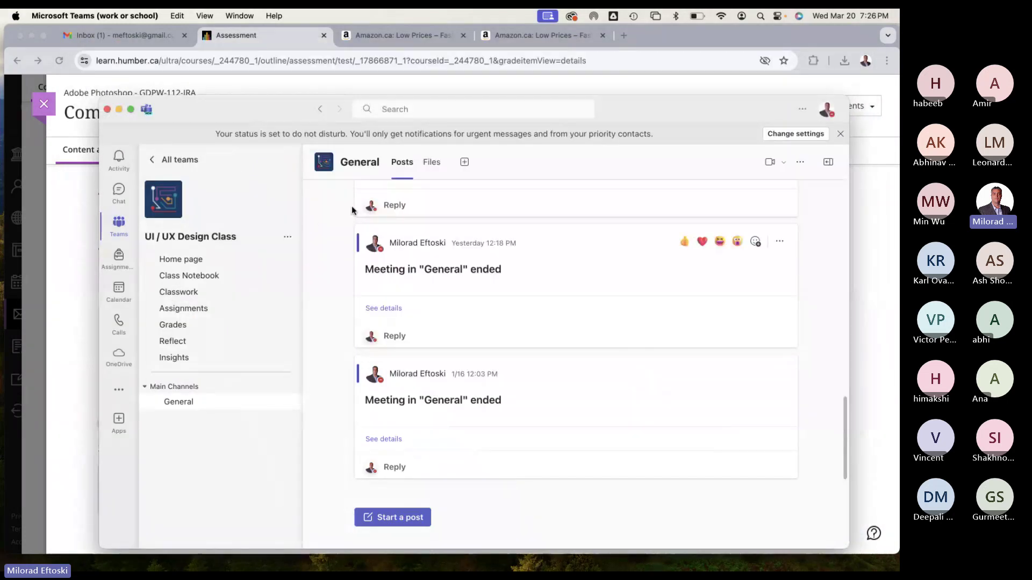
pyautogui.click(67, 228)
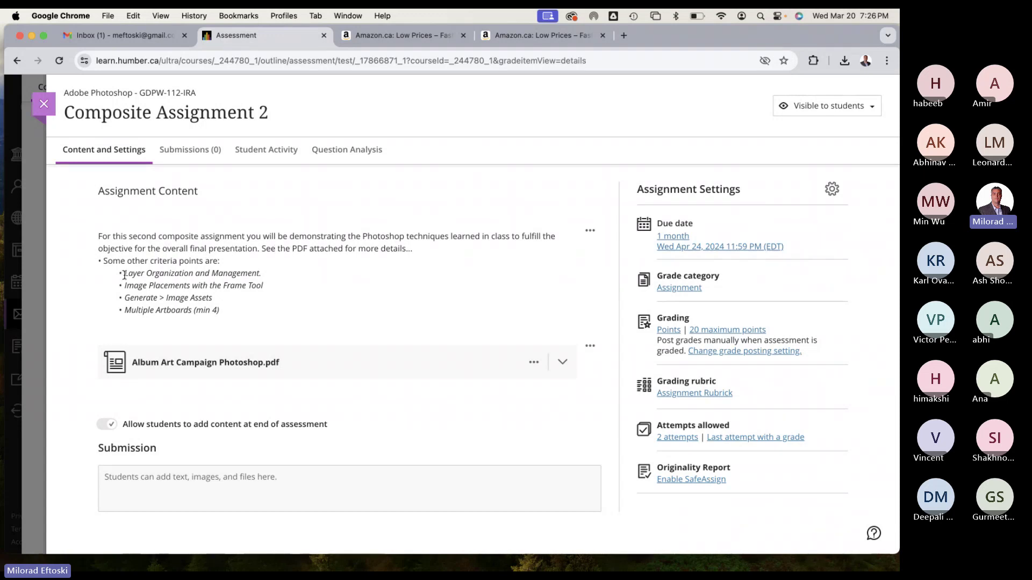
# Highlight the assignment's criteria in turn: layer organization, Frame Tool image placements, Generate > Image Assets and multiple artboards (min 4).
pyautogui.moveTo(123, 273); pyautogui.dragTo(260, 278)
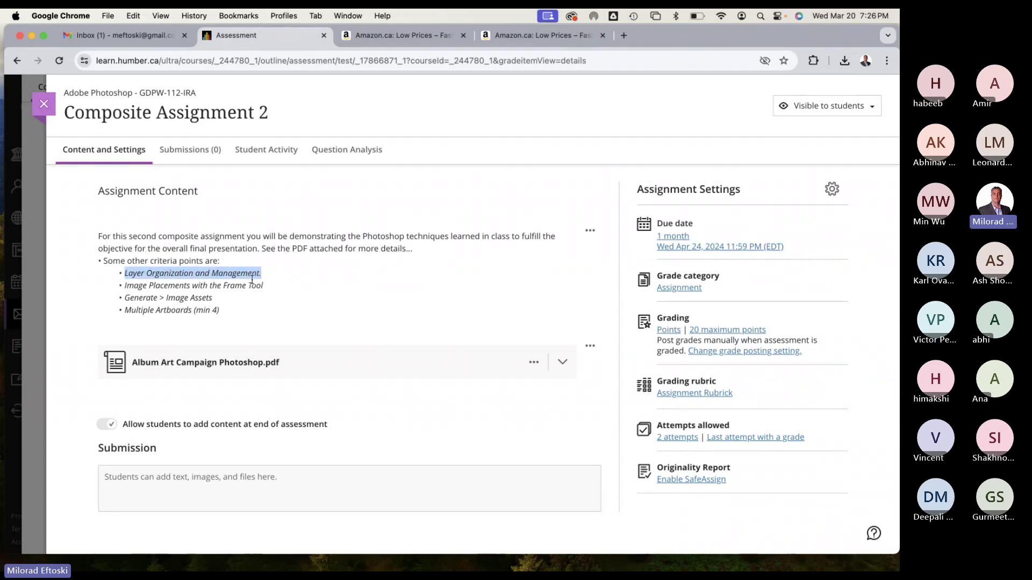
pyautogui.moveTo(124, 285); pyautogui.dragTo(265, 286)
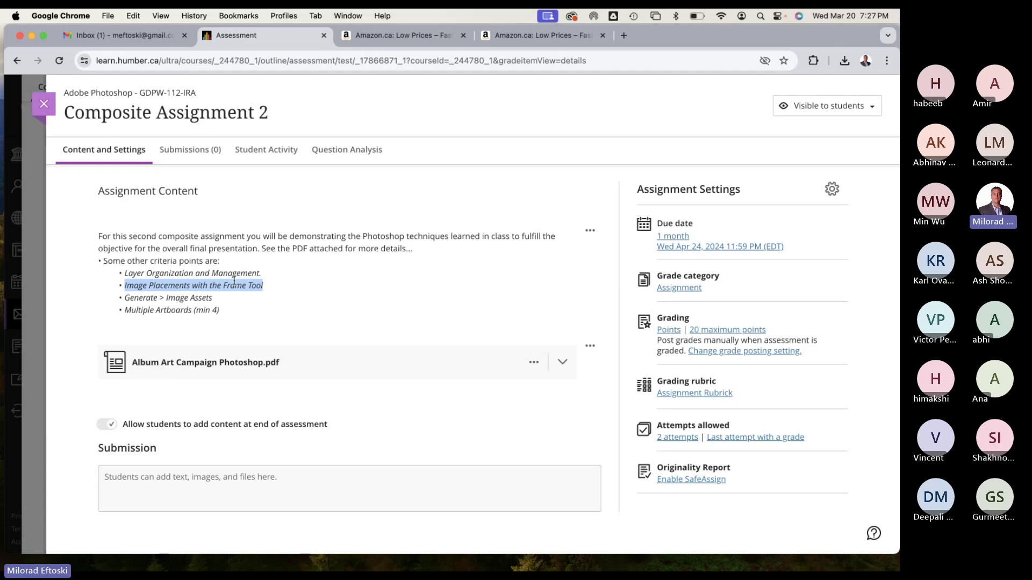
pyautogui.moveTo(124, 298); pyautogui.dragTo(218, 301)
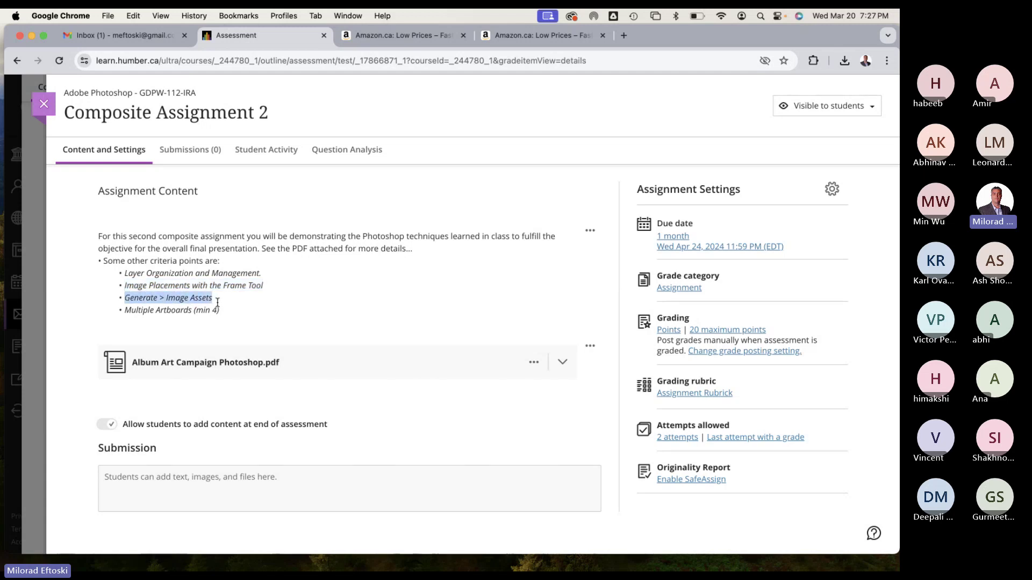
pyautogui.tripleClick(183, 312)
pyautogui.moveTo(194, 311); pyautogui.dragTo(225, 313)
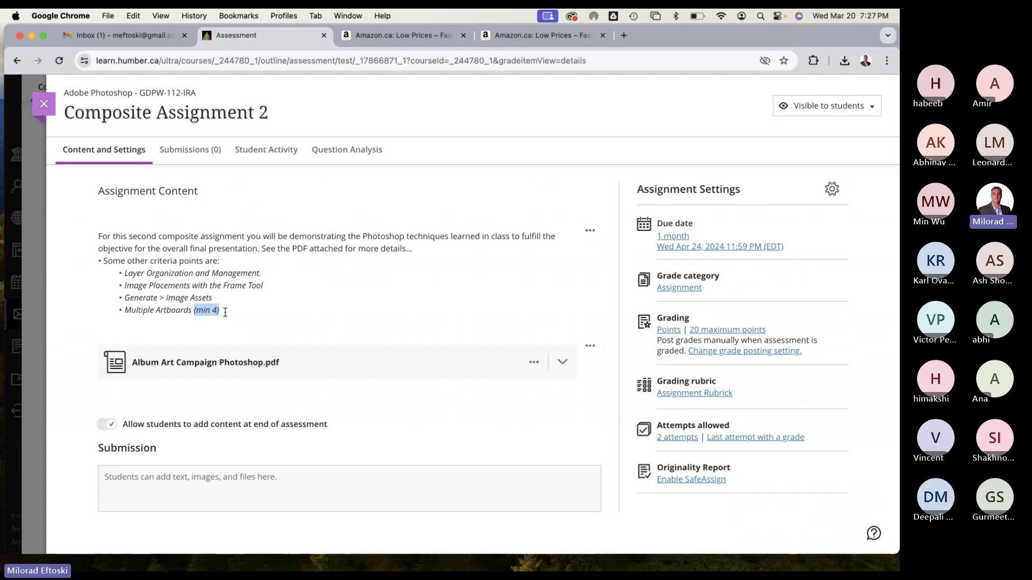
# Expand the preview of Album Art Campaign Photoshop.pdf and read its brief alongside the assignment's criteria points.
pyautogui.click(264, 354)
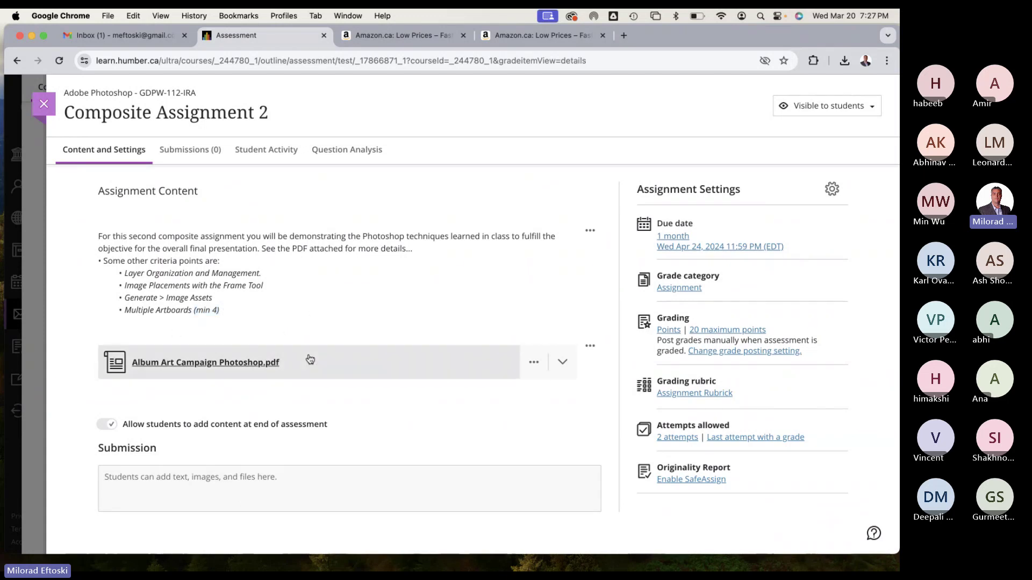
pyautogui.scroll(-3, 482, 363)
pyautogui.scroll(-5, 483, 362)
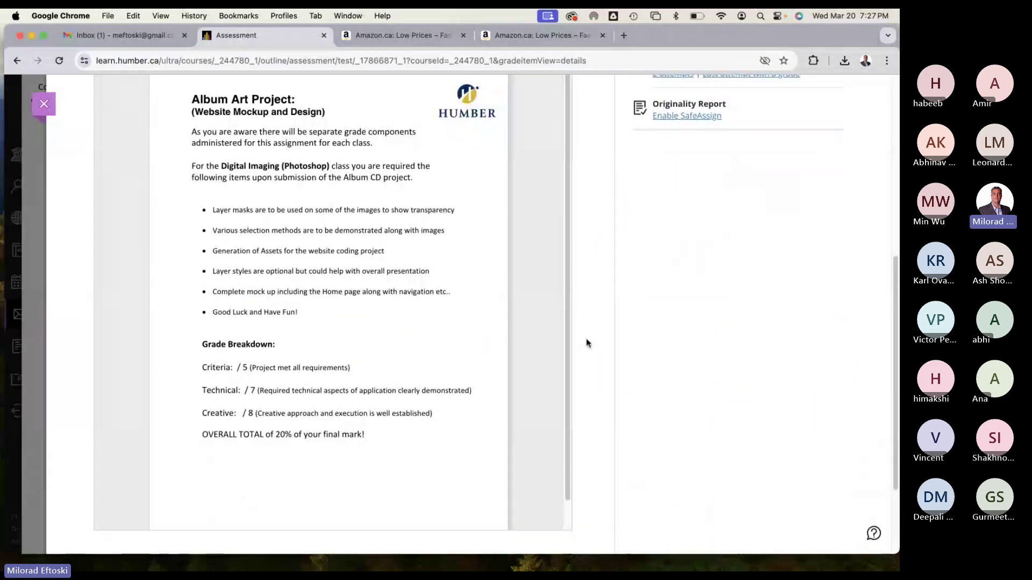
pyautogui.scroll(1, 588, 341)
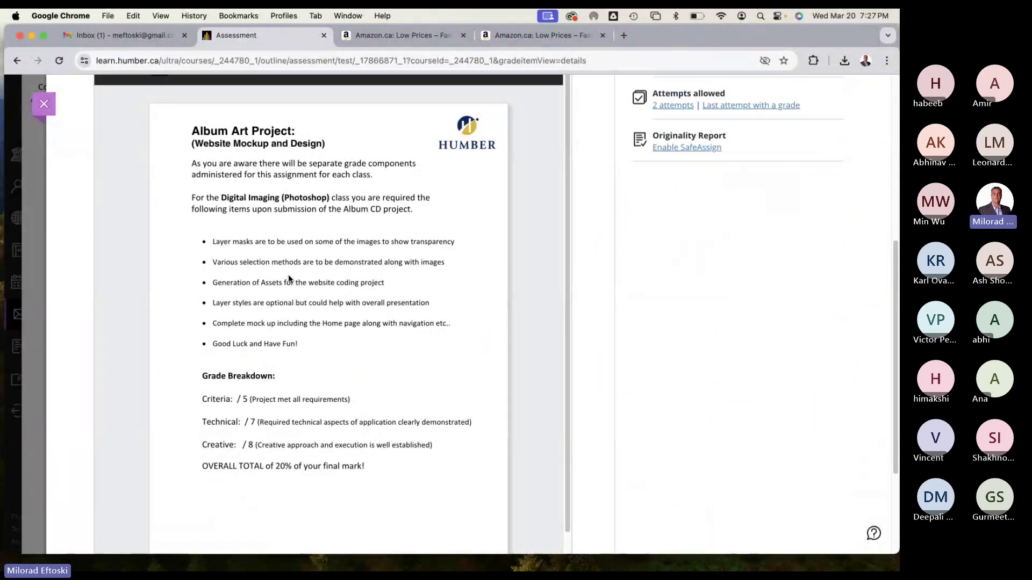
pyautogui.scroll(6, 293, 275)
pyautogui.moveTo(122, 251); pyautogui.dragTo(209, 287)
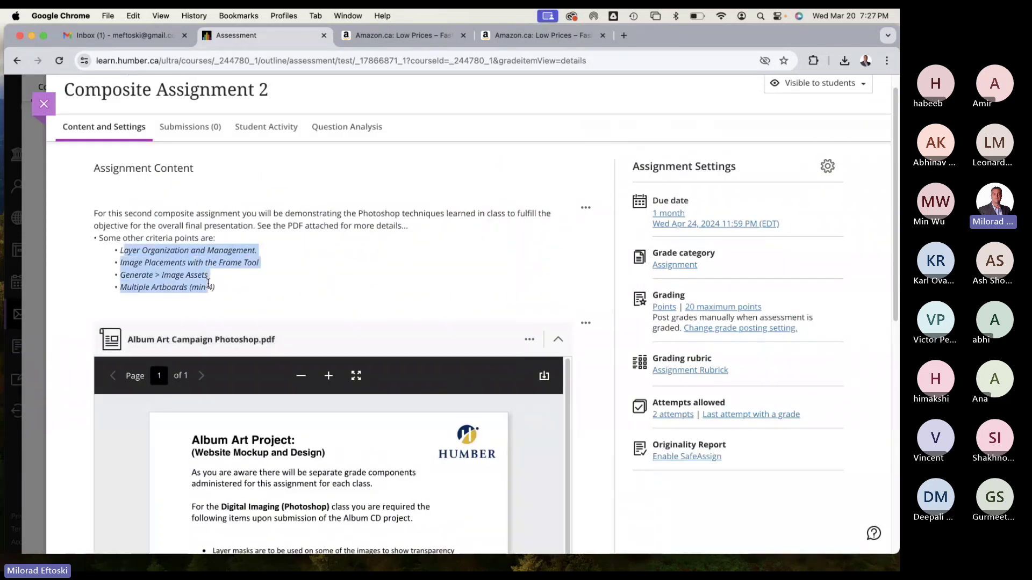
pyautogui.scroll(-2, 322, 291)
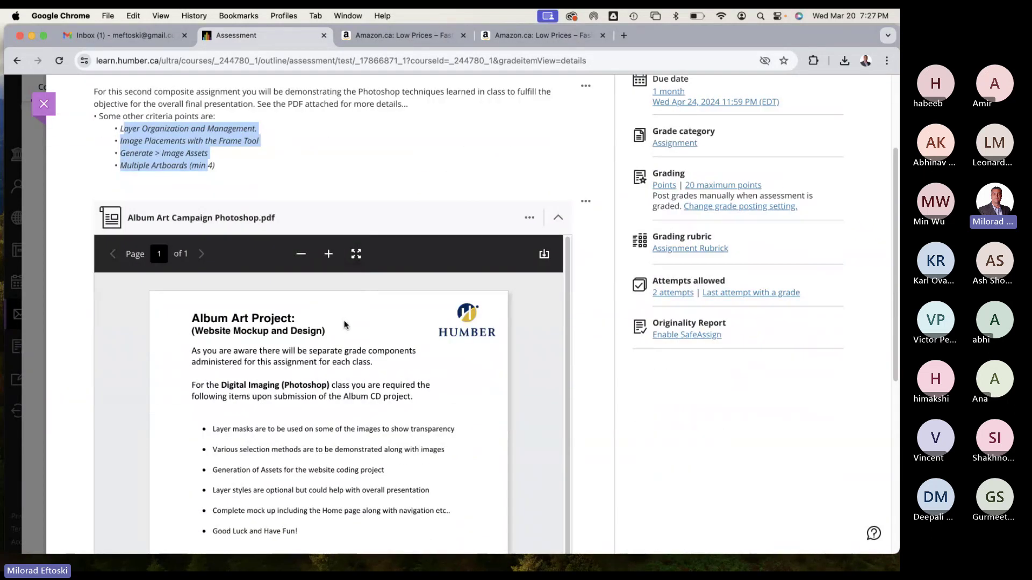
pyautogui.scroll(-1, 422, 365)
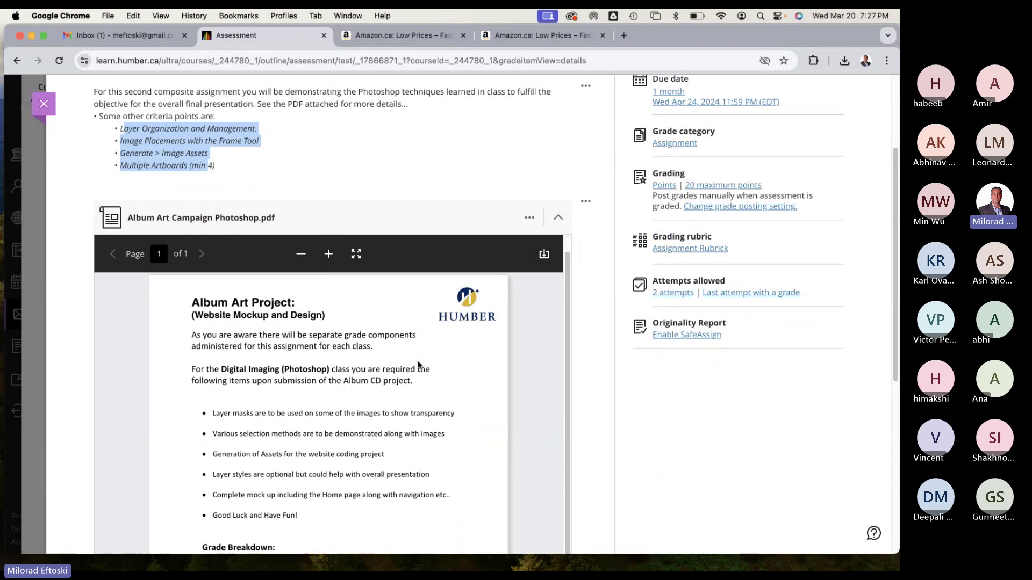
pyautogui.scroll(-4, 587, 387)
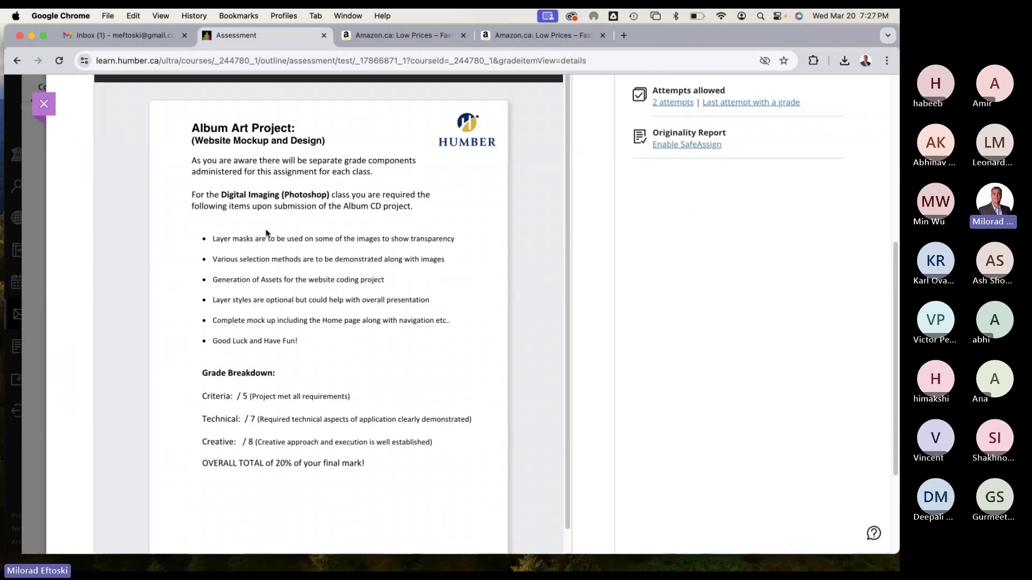
# Highlight the brief's requirements on layer masks, various selection methods and generation of assets for the website coding project.
pyautogui.moveTo(214, 239); pyautogui.dragTo(455, 239)
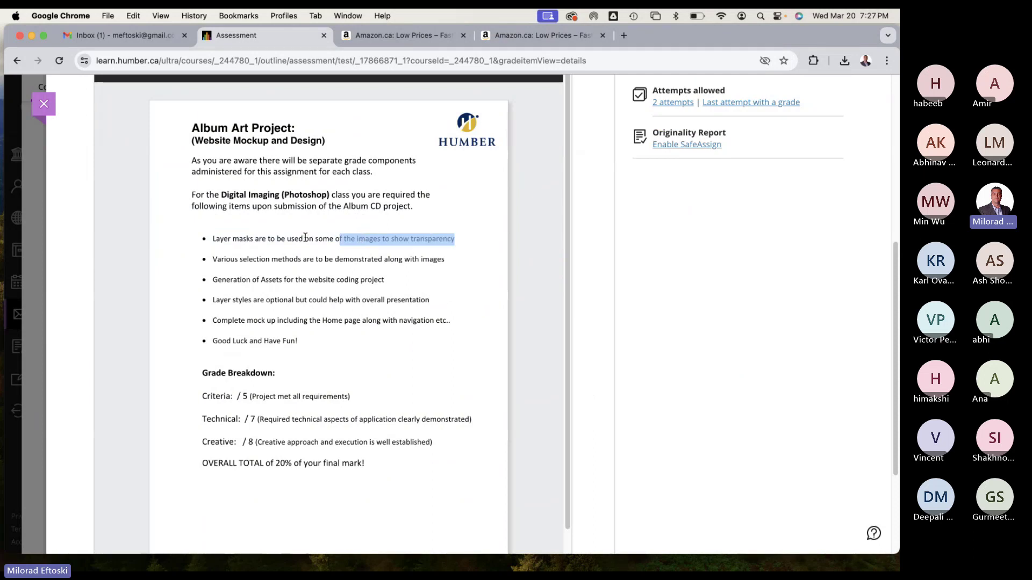
pyautogui.moveTo(340, 239); pyautogui.dragTo(213, 239)
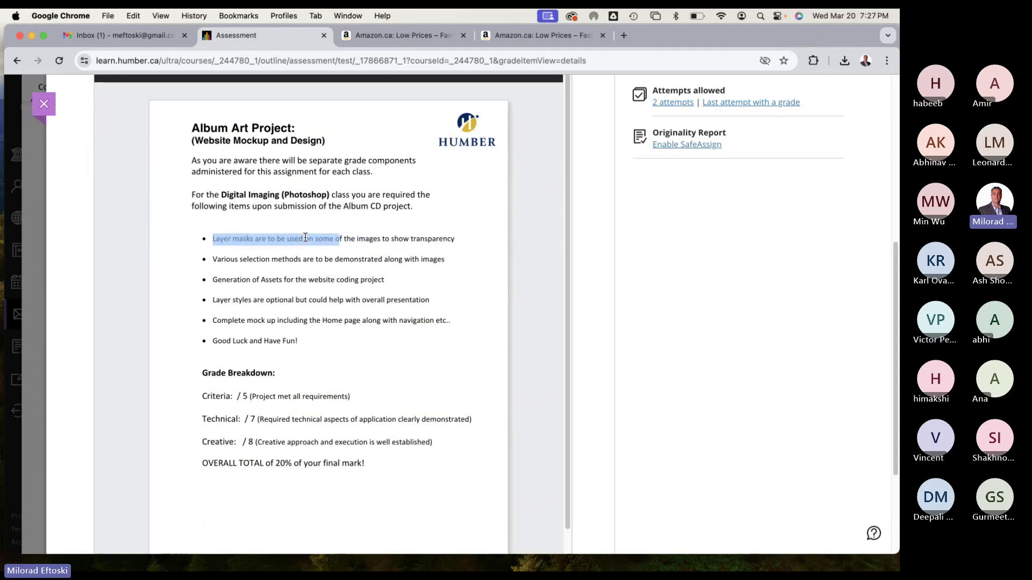
pyautogui.tripleClick(274, 260)
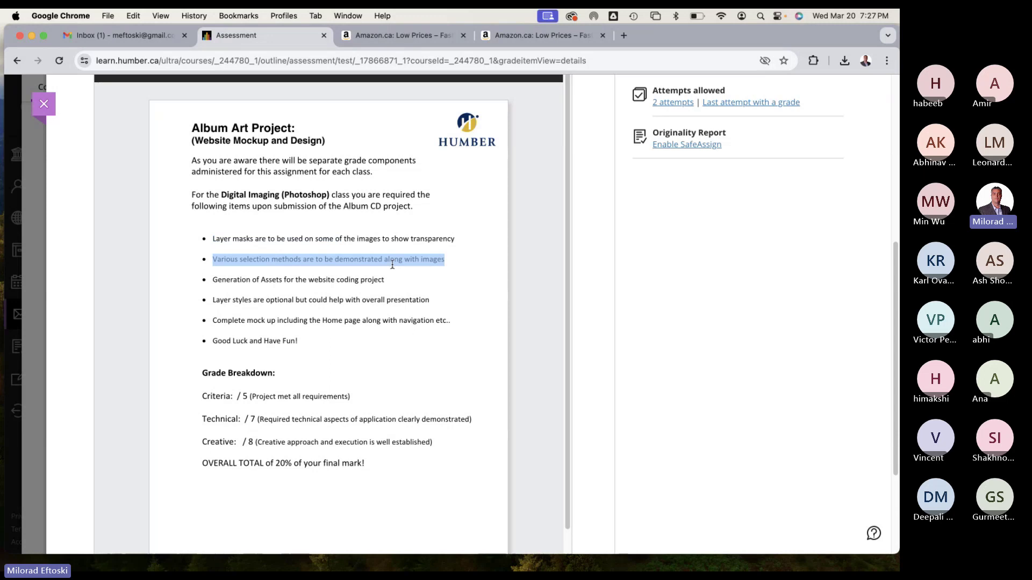
pyautogui.moveTo(213, 279); pyautogui.dragTo(306, 280)
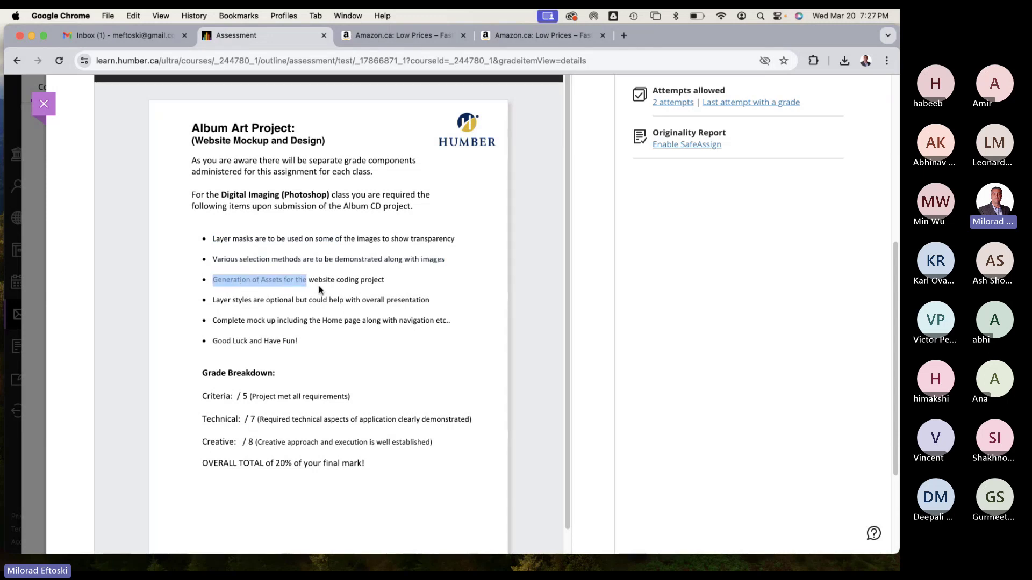
pyautogui.scroll(5, 319, 286)
pyautogui.scroll(-1, 330, 379)
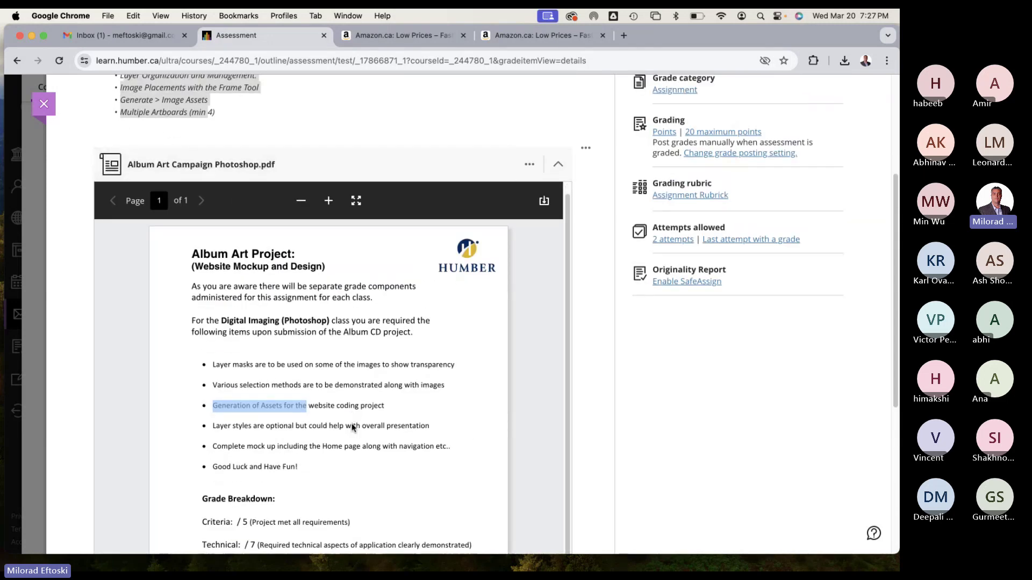
# Highlight the brief's requirements on optional layer styles and a complete mock up including the Home page and navigation.
pyautogui.tripleClick(287, 425)
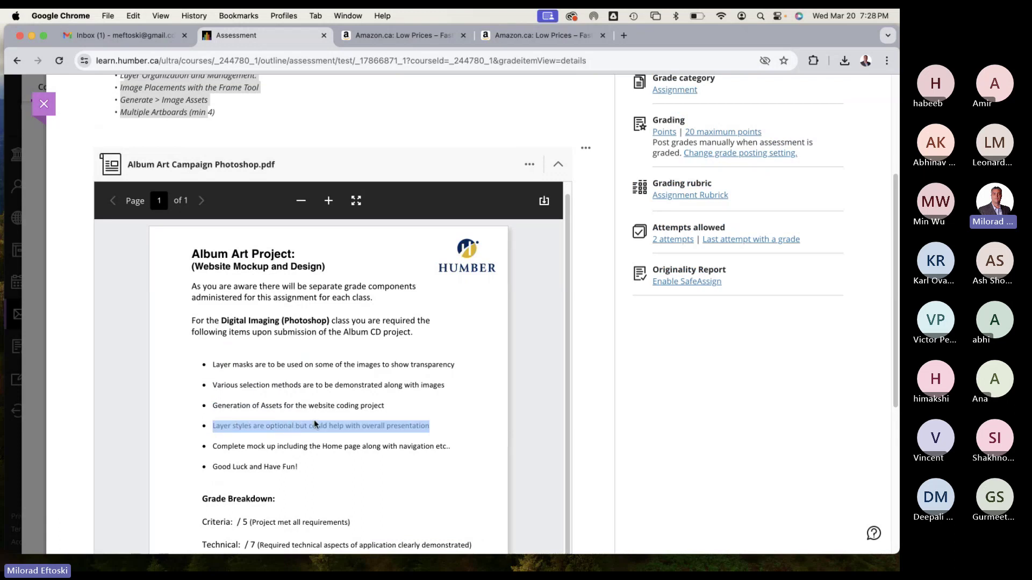
pyautogui.doubleClick(291, 446)
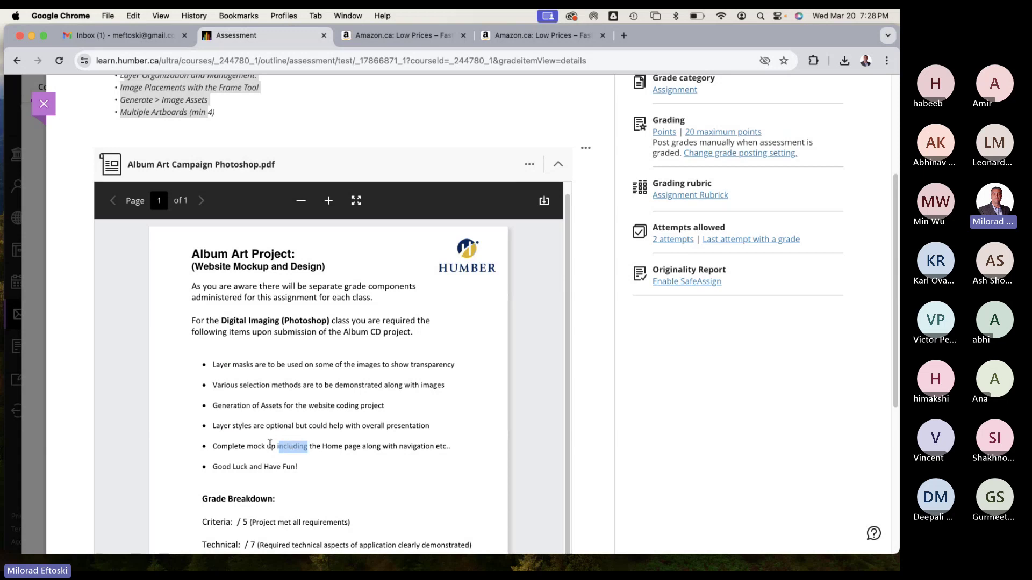
pyautogui.tripleClick(399, 446)
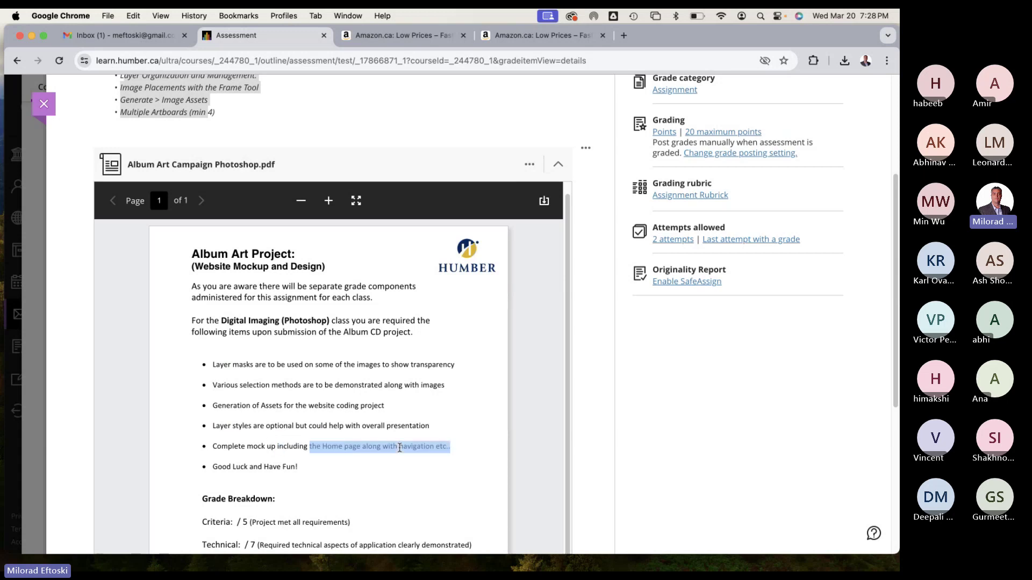
pyautogui.doubleClick(292, 446)
pyautogui.click(215, 446)
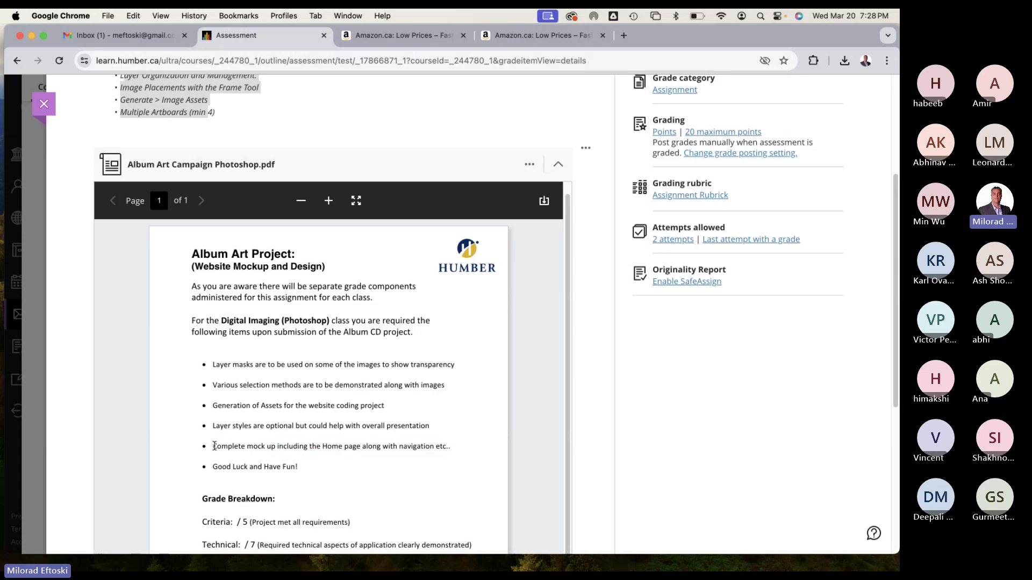
pyautogui.moveTo(214, 446); pyautogui.dragTo(448, 448)
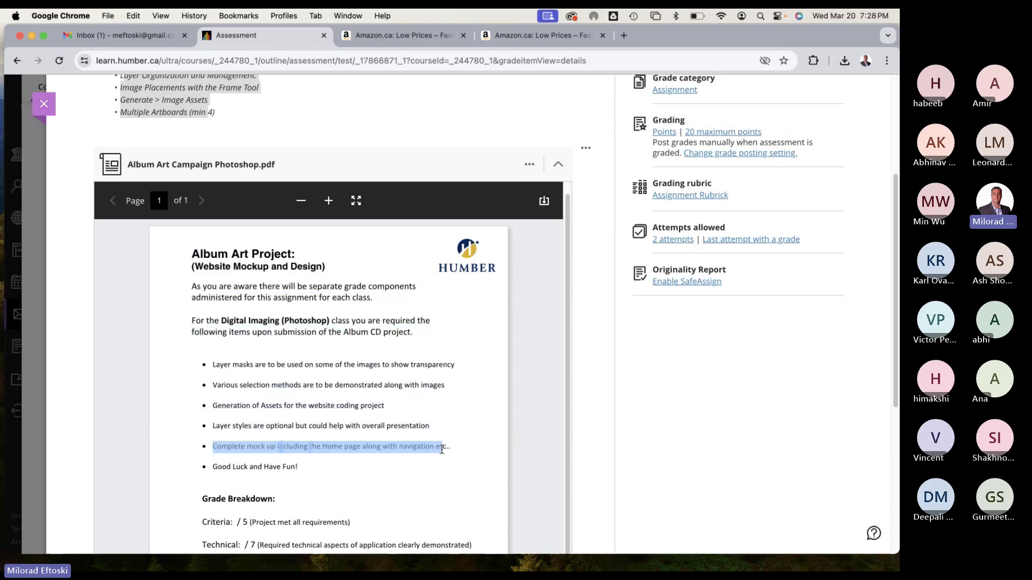
pyautogui.click(274, 446)
pyautogui.moveTo(220, 365); pyautogui.dragTo(193, 253)
pyautogui.click(192, 253)
pyautogui.scroll(1, 323, 349)
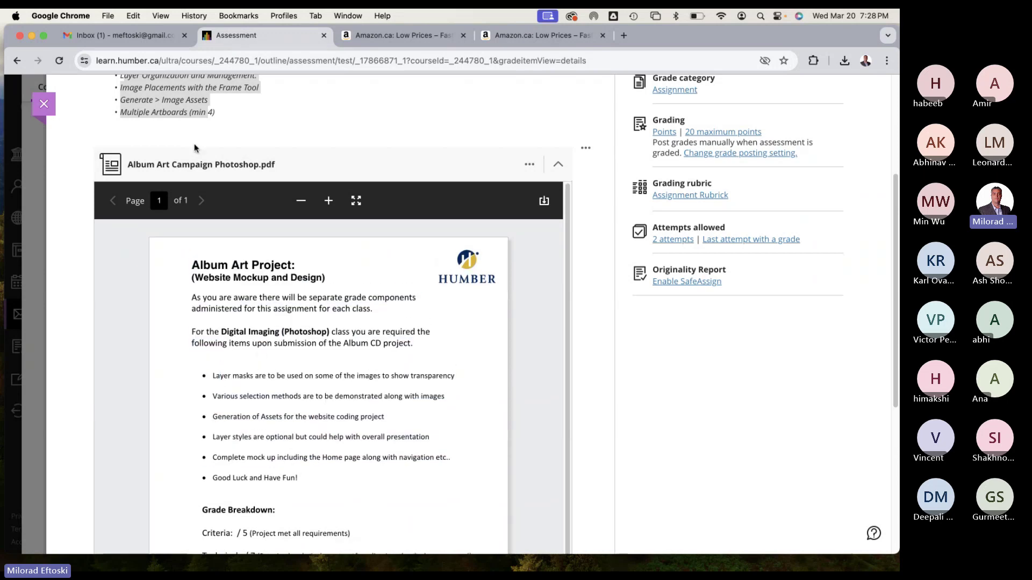
# Highlight the assignment's criteria points from layer organization to multiple artboards and review the PDF brief down to its Grade Breakdown.
pyautogui.click(180, 115)
pyautogui.scroll(3, 172, 123)
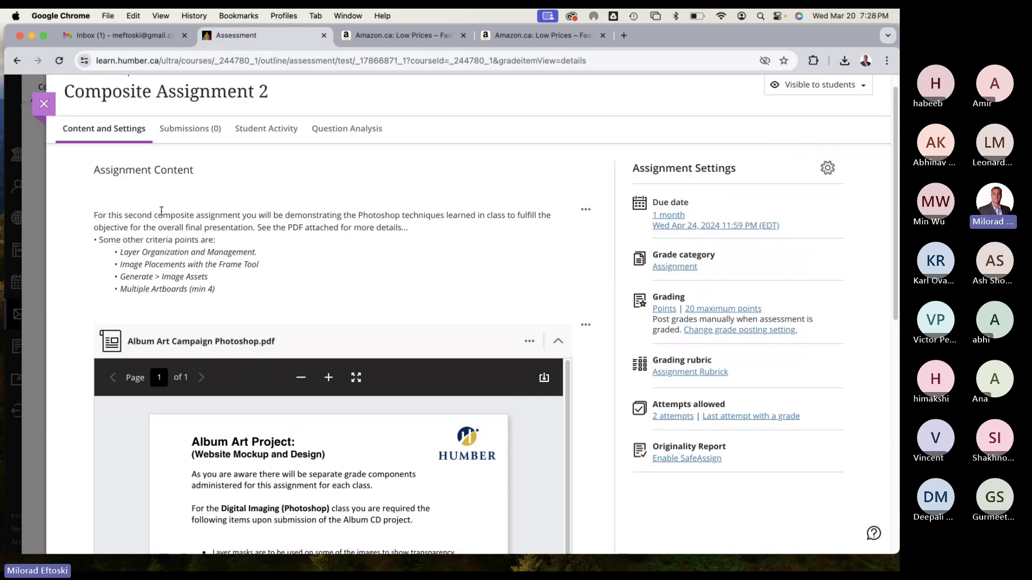
pyautogui.scroll(-1, 161, 211)
pyautogui.moveTo(132, 193); pyautogui.dragTo(188, 228)
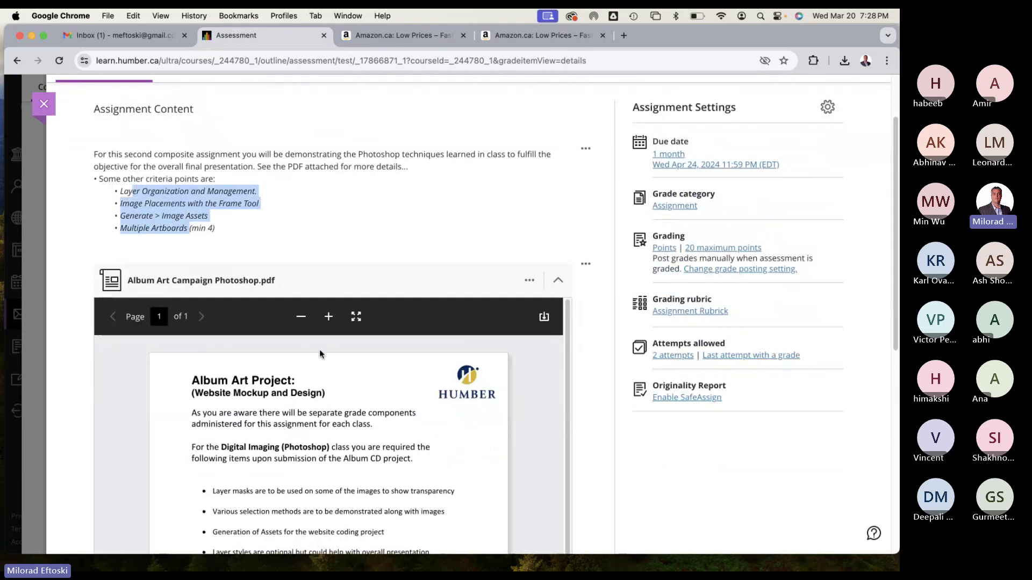
pyautogui.scroll(-1, 320, 355)
pyautogui.scroll(-2, 599, 427)
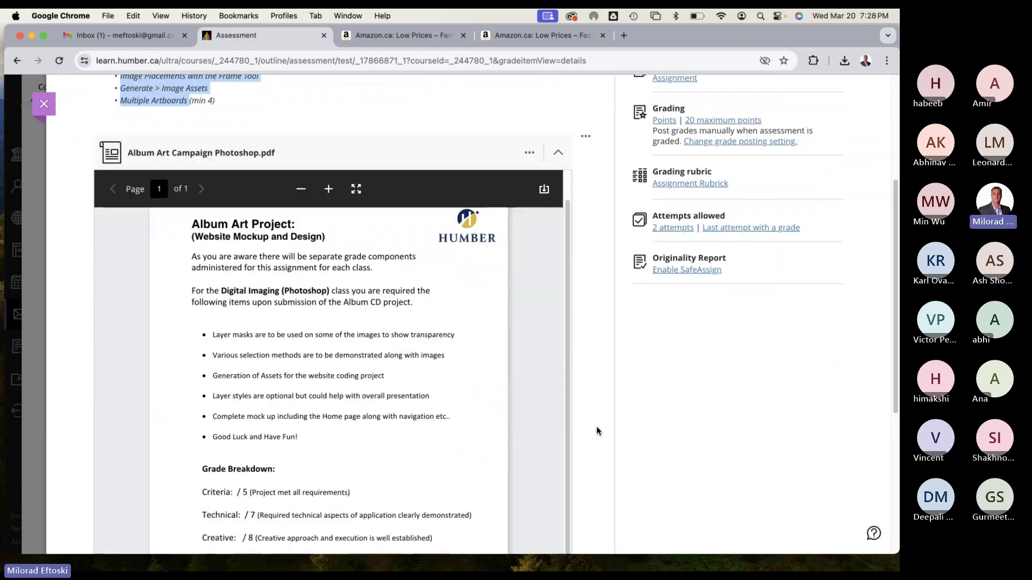
pyautogui.scroll(-3, 597, 431)
pyautogui.scroll(2, 575, 427)
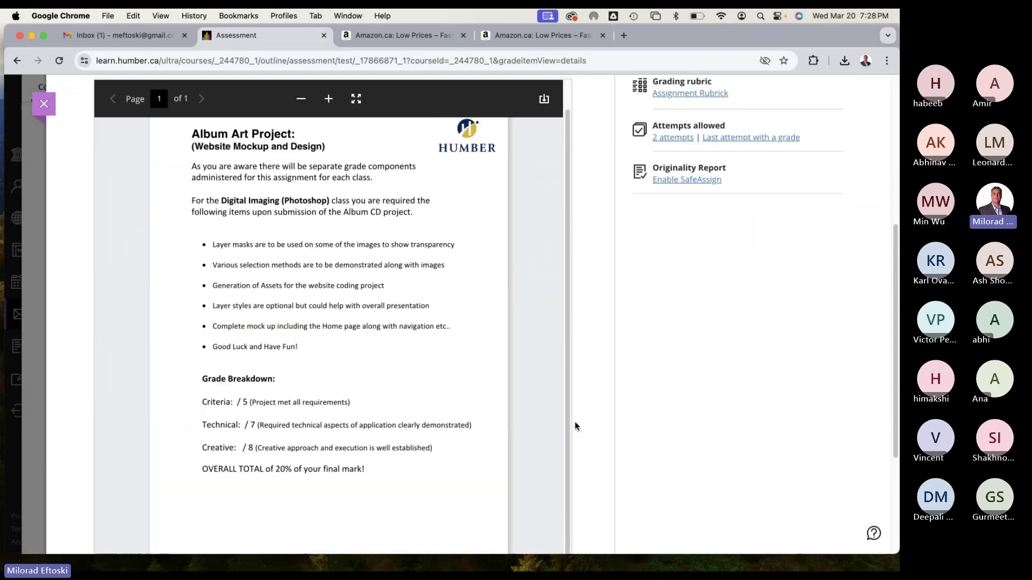
pyautogui.scroll(1, 575, 426)
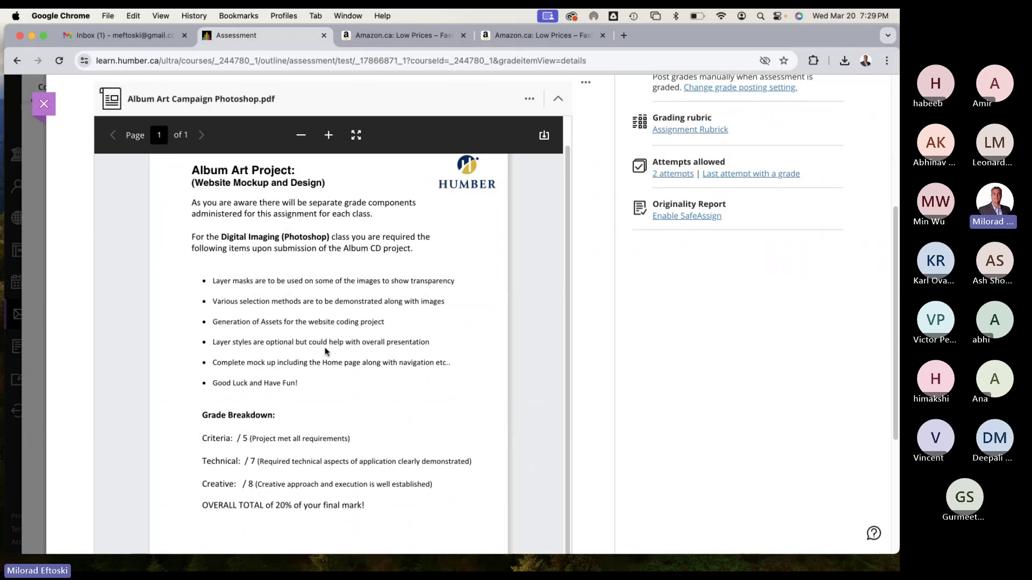
# Highlight the Album Art Project introduction, recheck the assignment's criteria, and reread the brief's requirements and grade breakdown.
pyautogui.moveTo(277, 233); pyautogui.dragTo(293, 329)
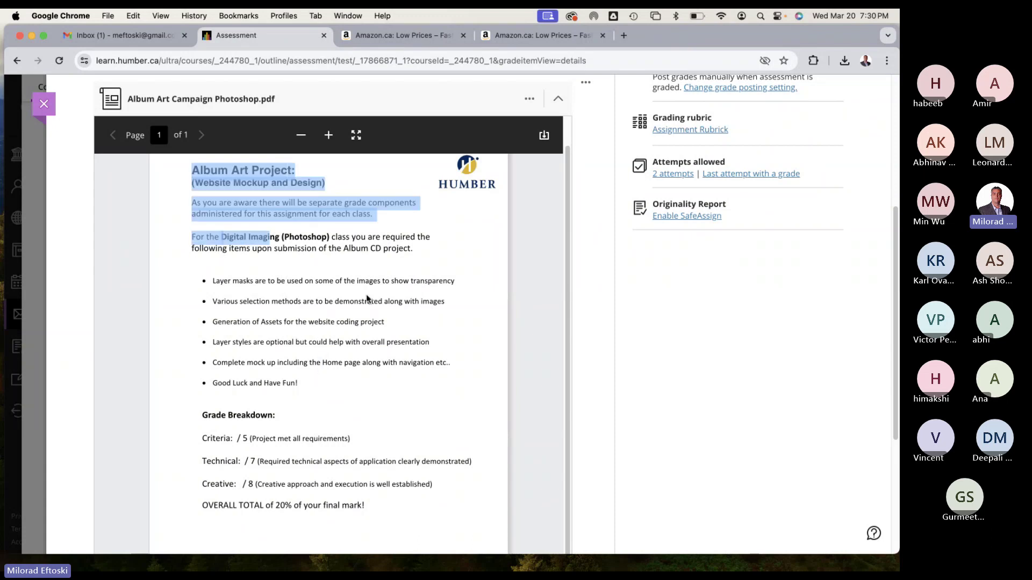
pyautogui.scroll(3, 632, 249)
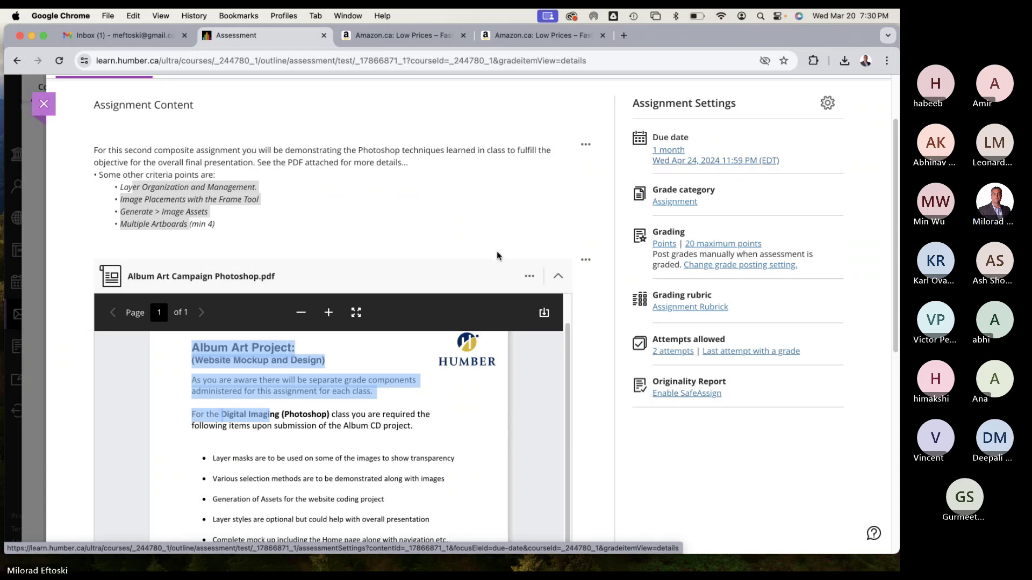
pyautogui.click(203, 211)
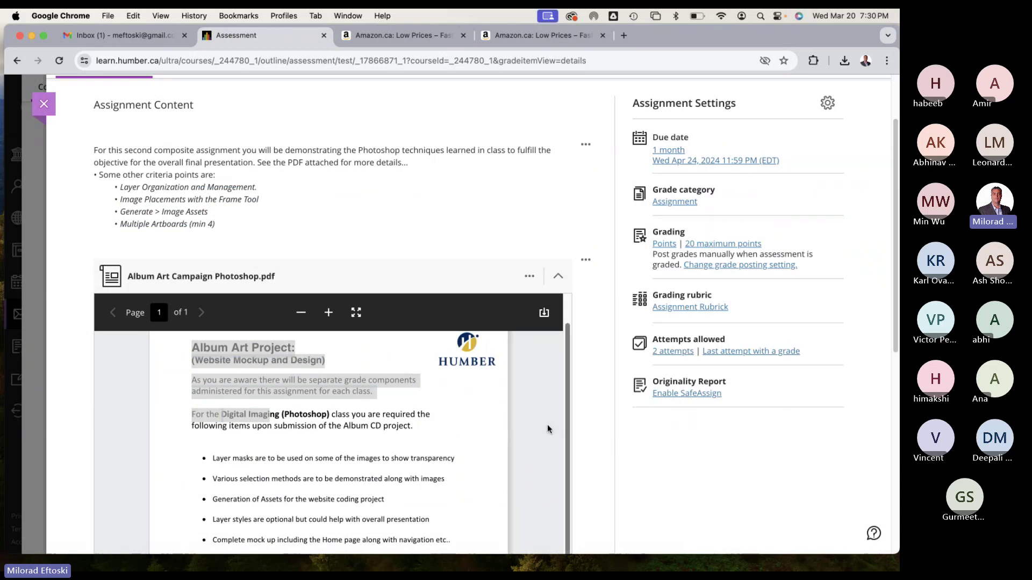
pyautogui.scroll(-2, 389, 424)
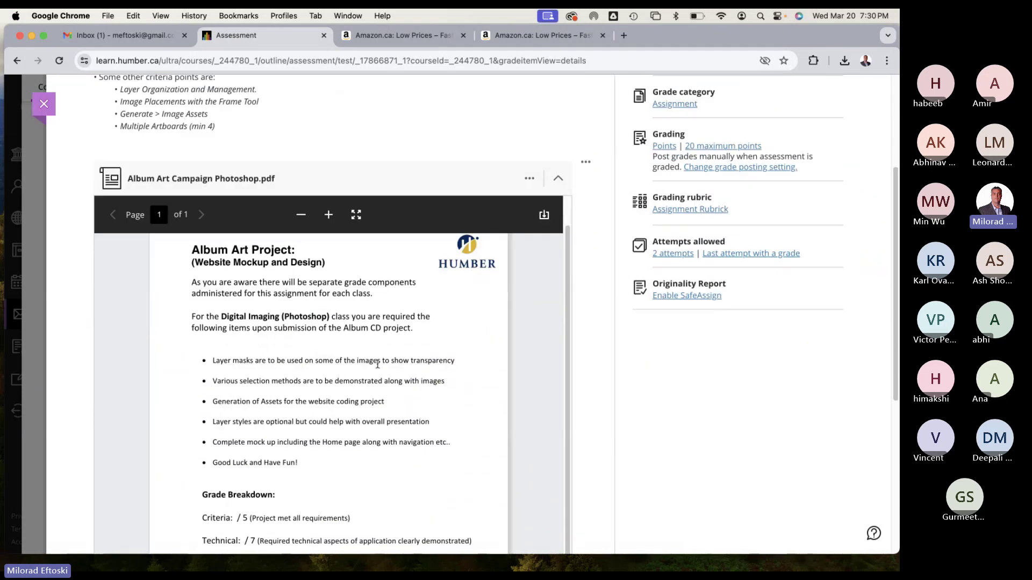
pyautogui.scroll(-2, 395, 380)
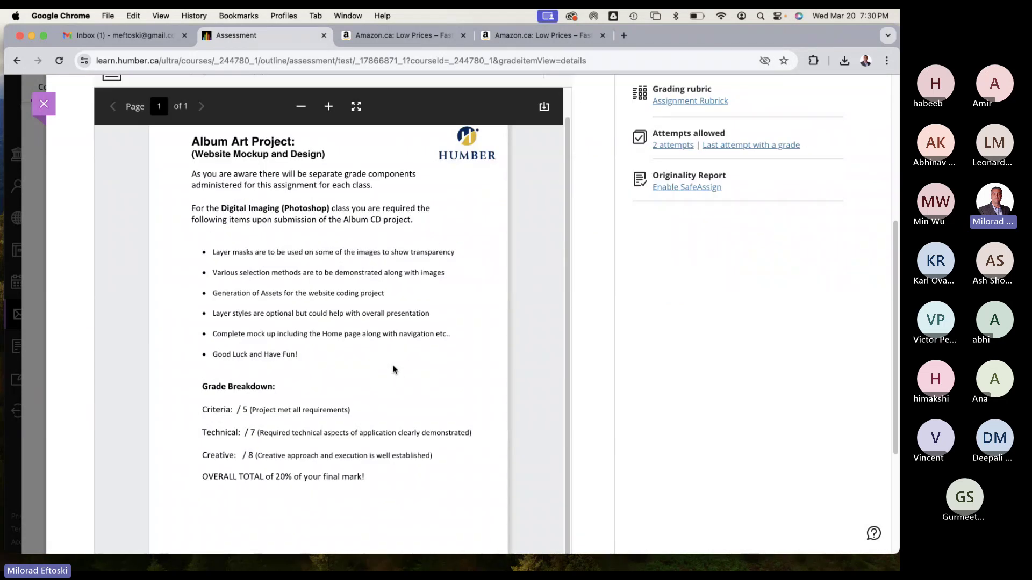
pyautogui.scroll(1, 378, 352)
pyautogui.moveTo(193, 171); pyautogui.dragTo(373, 463)
pyautogui.click(308, 348)
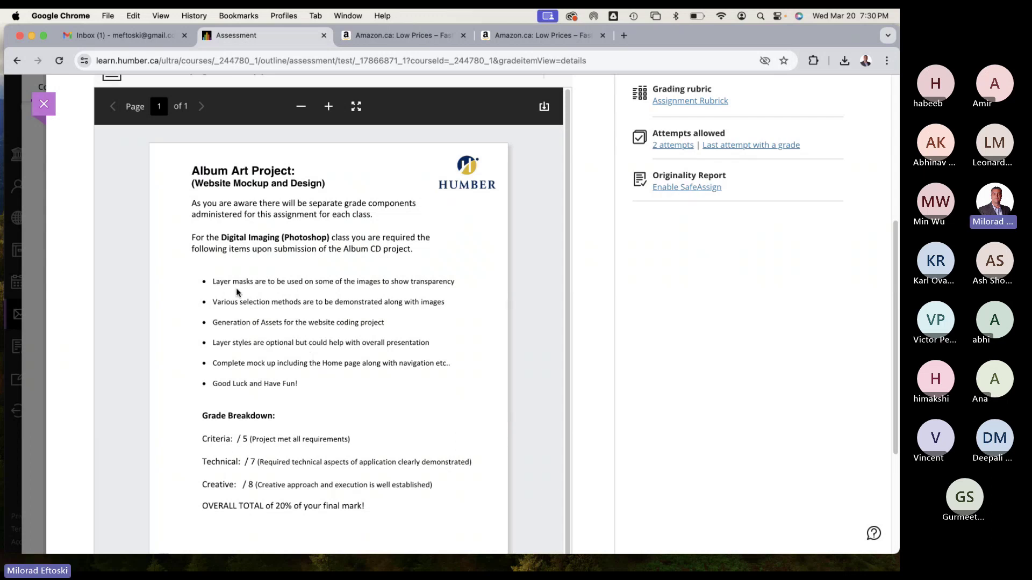
# Leave Composite Assignment 2 and open the gradebook of the Adobe Photoshop - GDPW-112-IRA course.
pyautogui.click(45, 109)
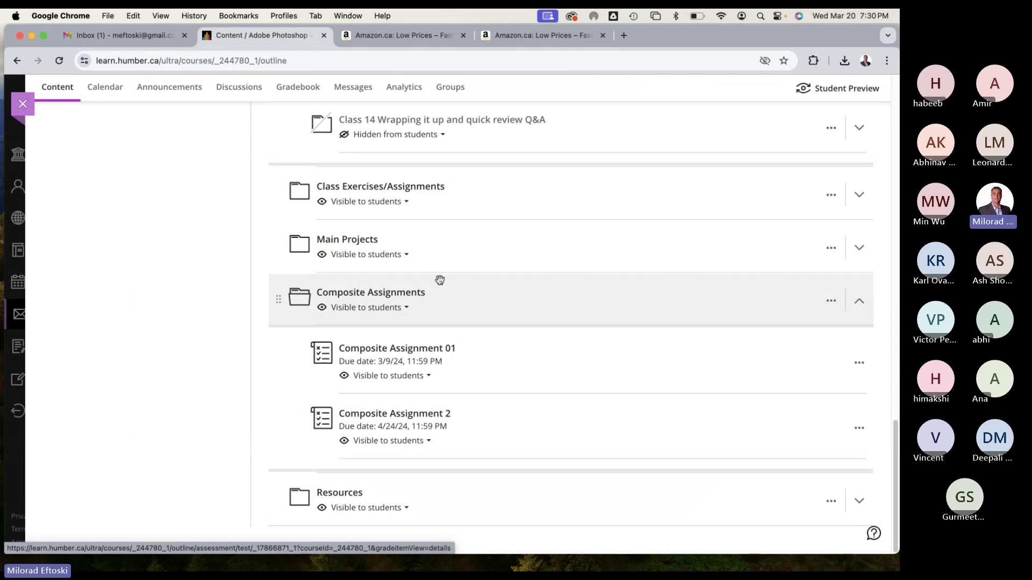
pyautogui.click(23, 105)
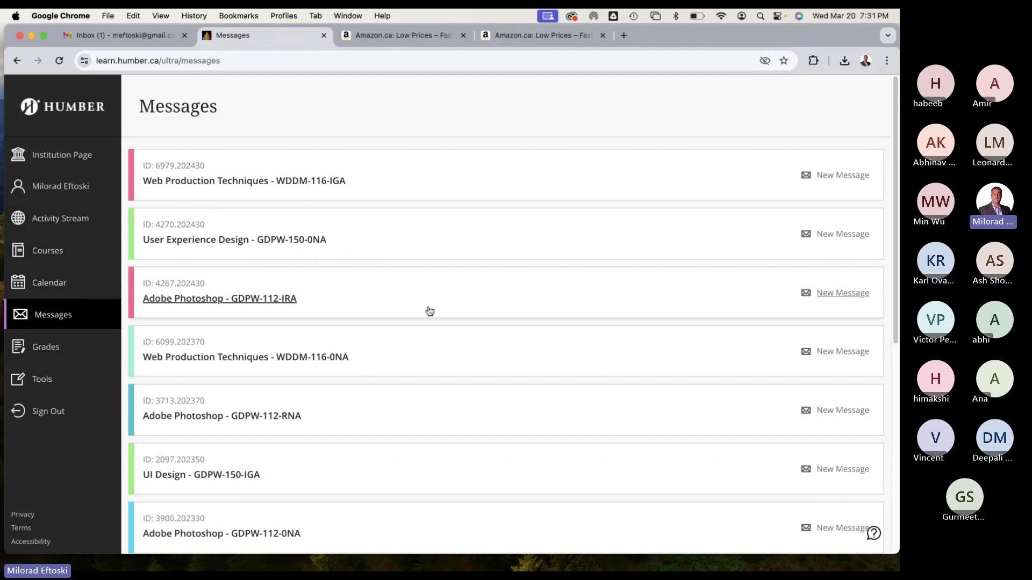
pyautogui.click(394, 297)
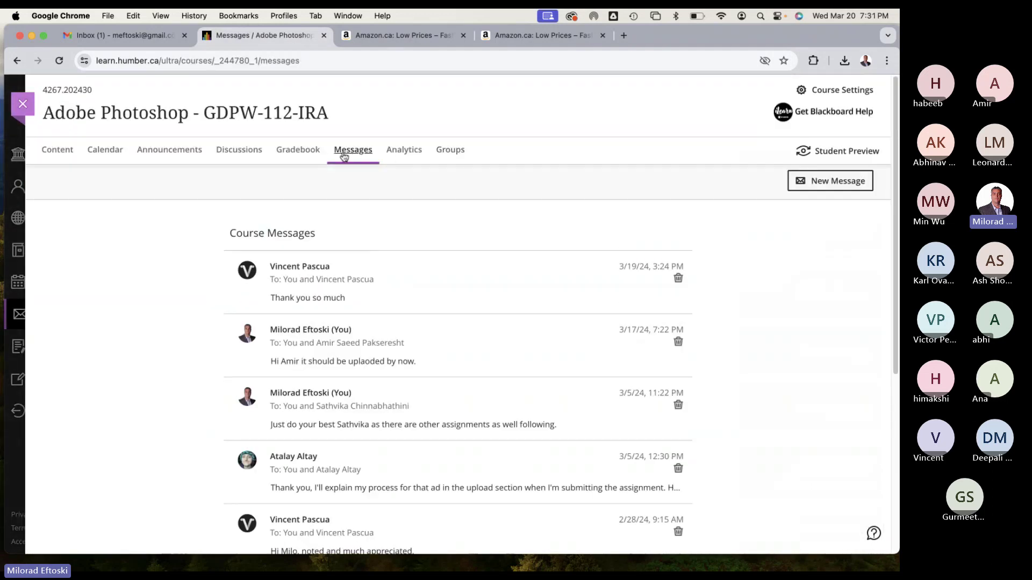
pyautogui.click(297, 149)
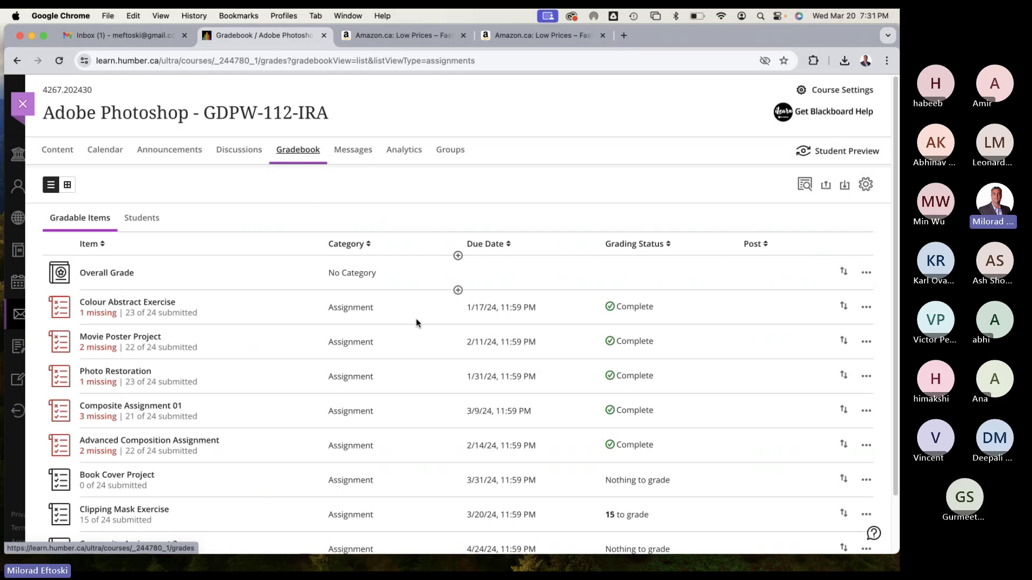
# Find the Clipping Mask Exercise among the gradable items and highlight its due date.
pyautogui.scroll(-1, 416, 318)
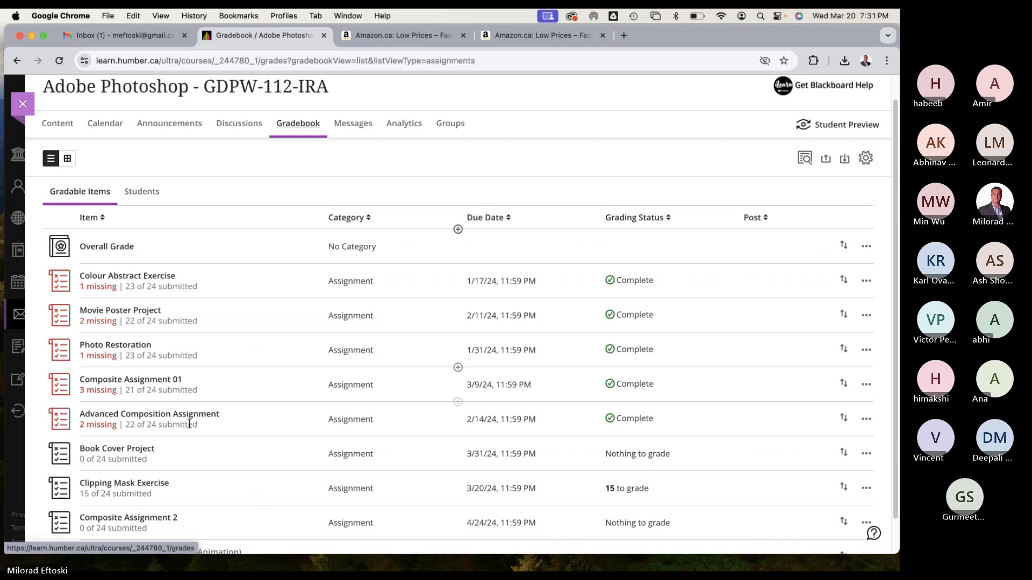
pyautogui.scroll(-1, 189, 428)
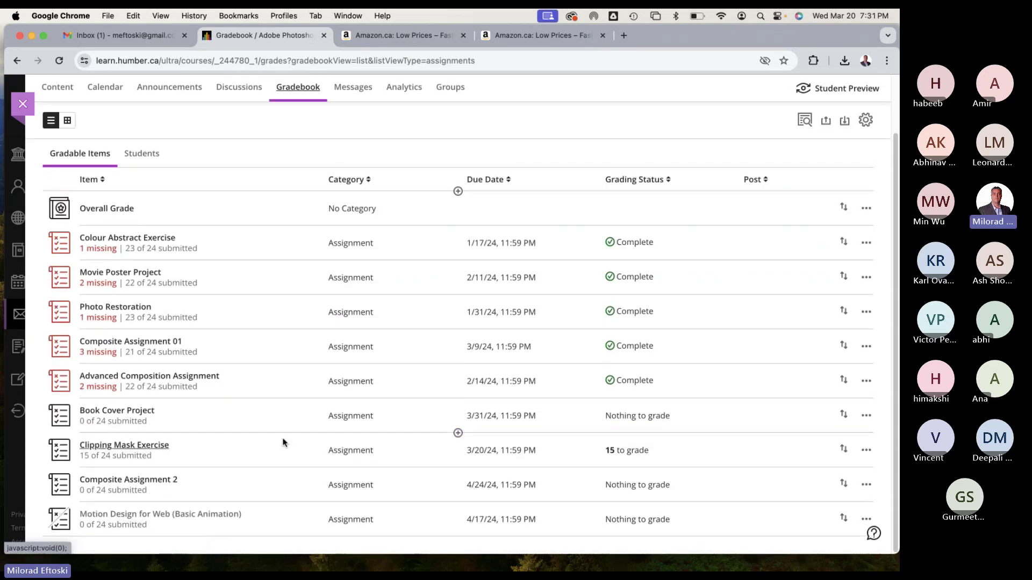
pyautogui.tripleClick(480, 451)
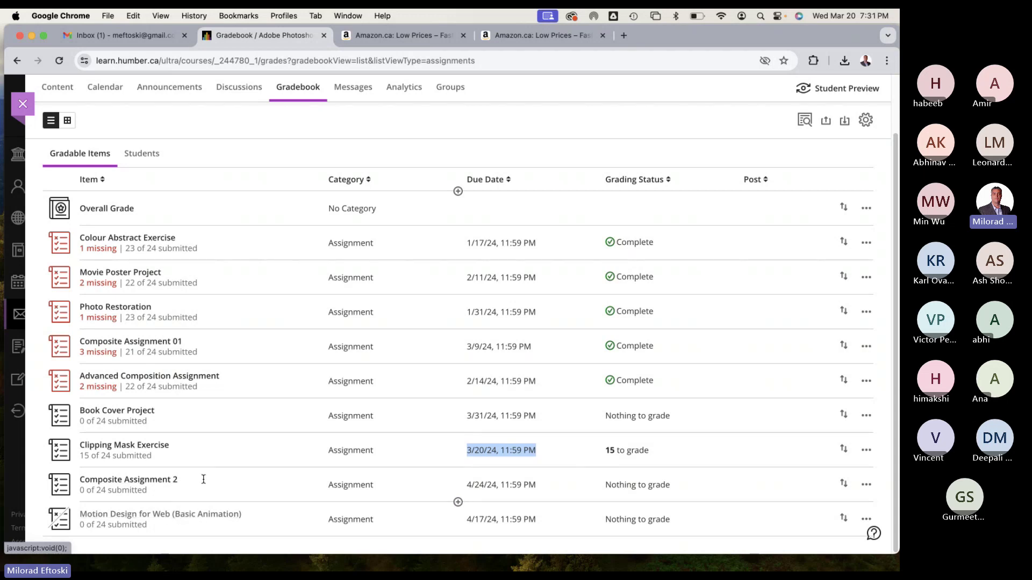
# Exit the course, close the learning portal's browser tab, and minimize the browser and Teams windows.
pyautogui.click(23, 104)
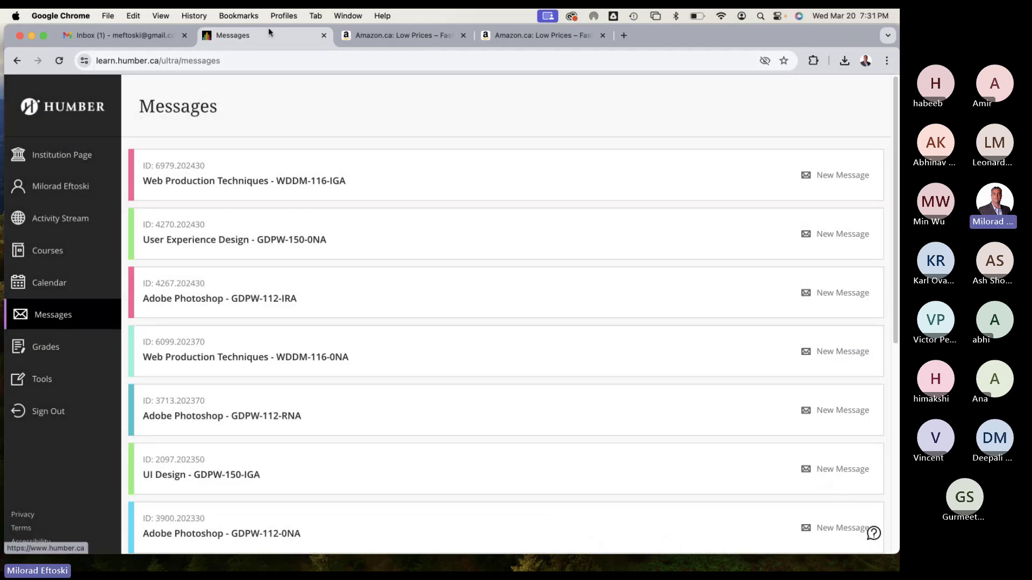
pyautogui.click(323, 36)
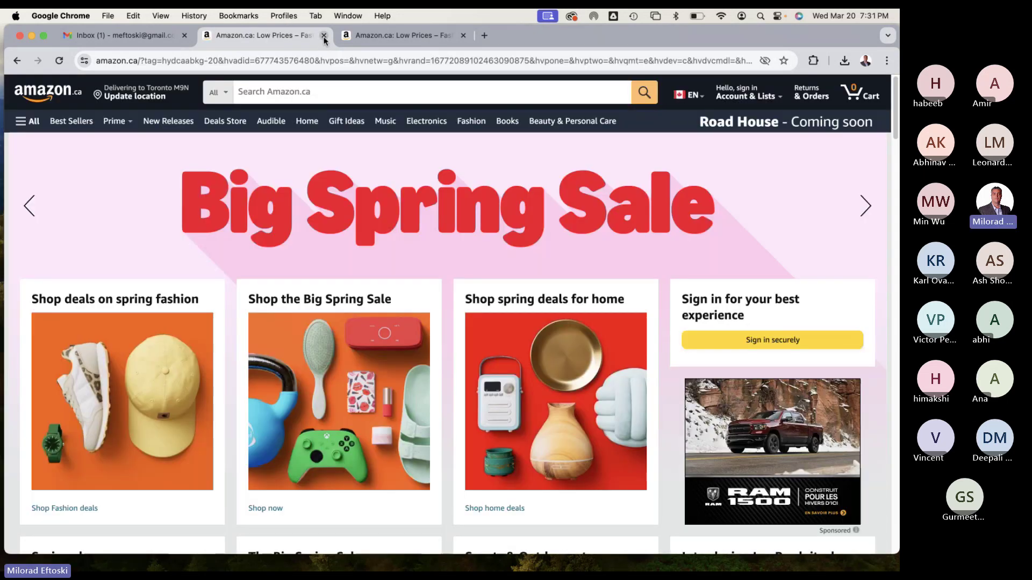
pyautogui.click(31, 35)
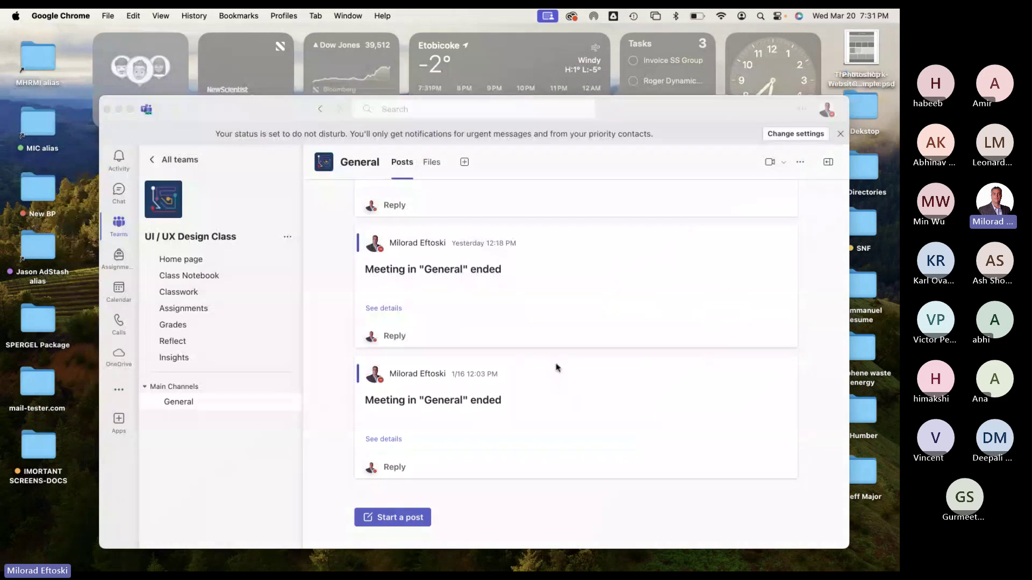
pyautogui.click(118, 109)
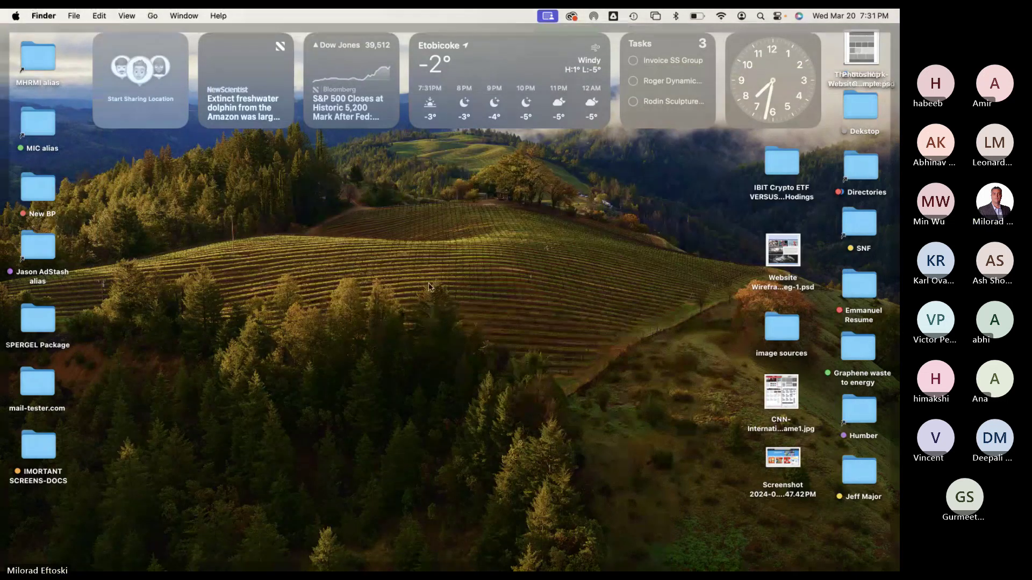
# Switch to Photoshop with the website wireframe and make its window narrower.
pyautogui.moveTo(288, 561)
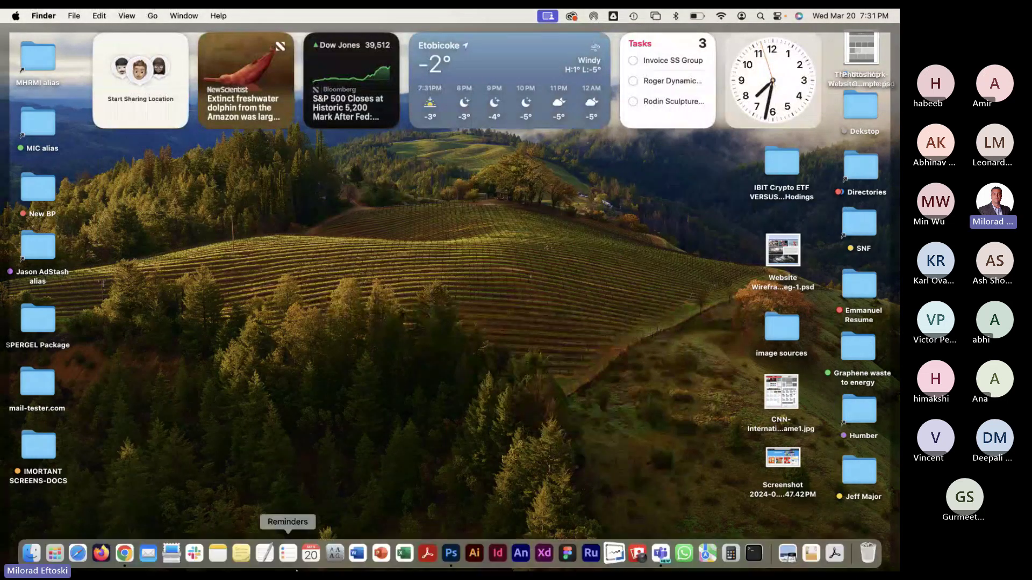
pyautogui.click(452, 554)
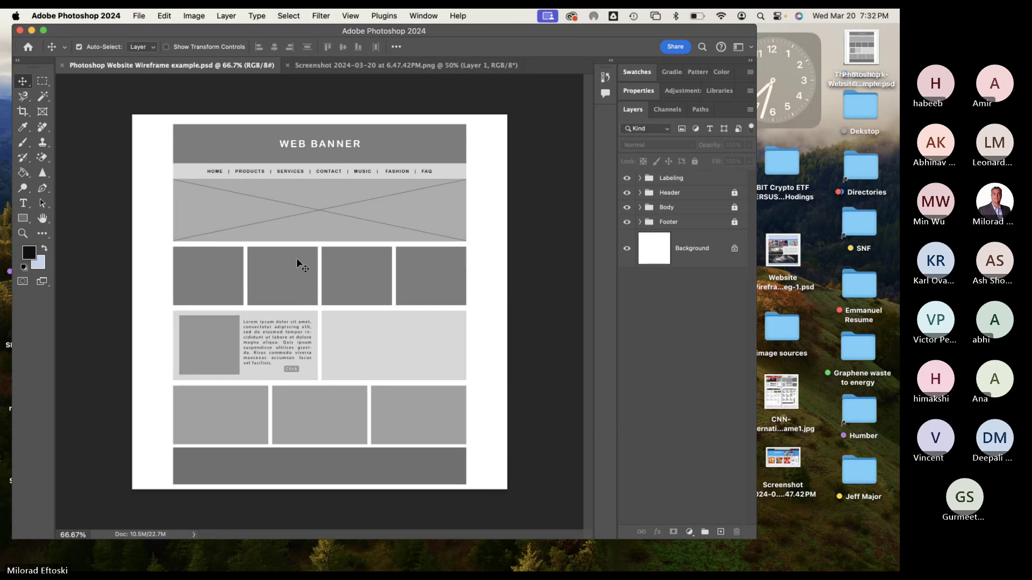
pyautogui.moveTo(758, 324); pyautogui.dragTo(720, 323)
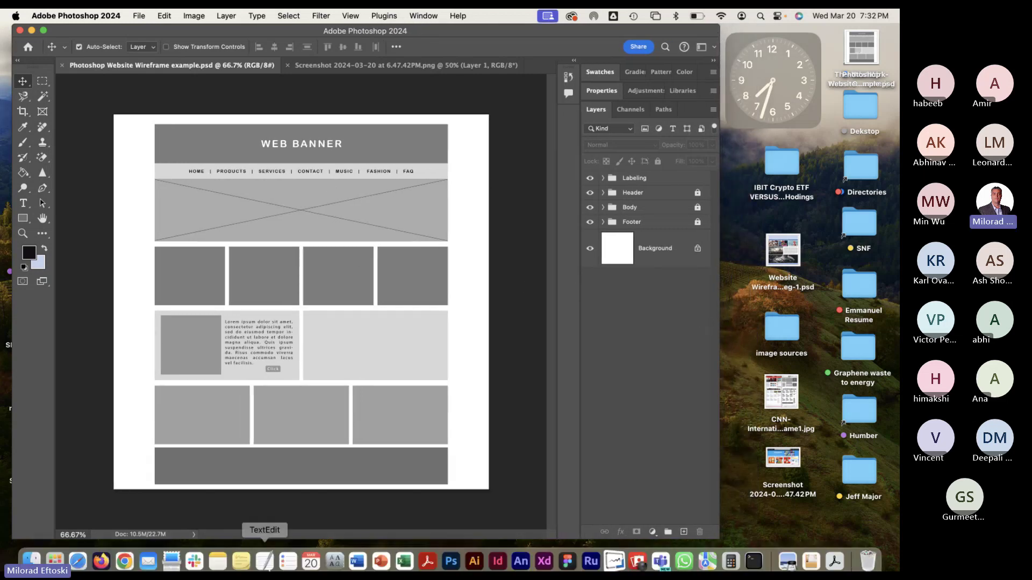
# Switch to Google Chrome, search for adobe colour wheel in a new tab, and open Adobe's Color wheel page without the What's New overlay.
pyautogui.click(124, 565)
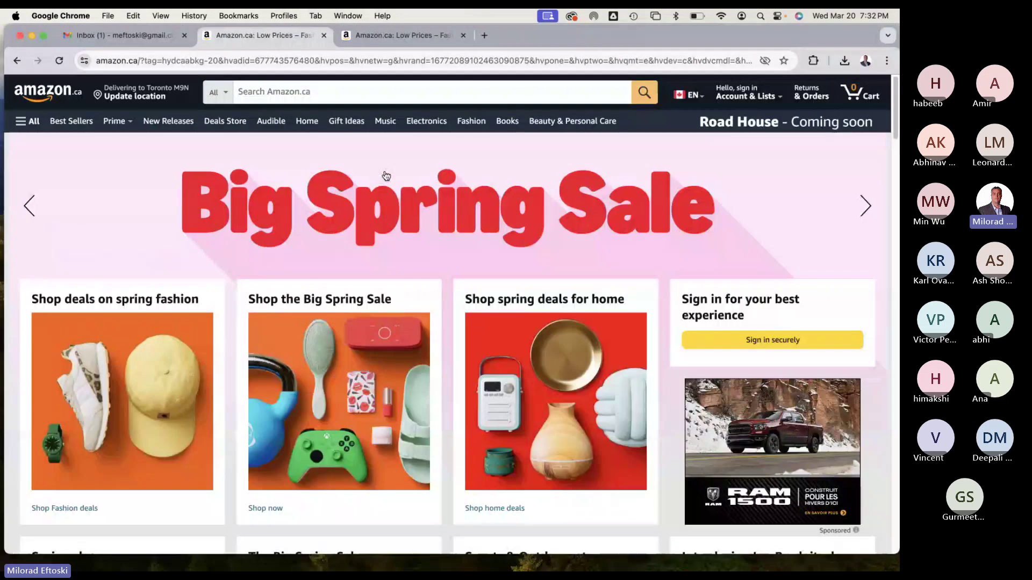
pyautogui.moveTo(559, 41); pyautogui.dragTo(560, 57)
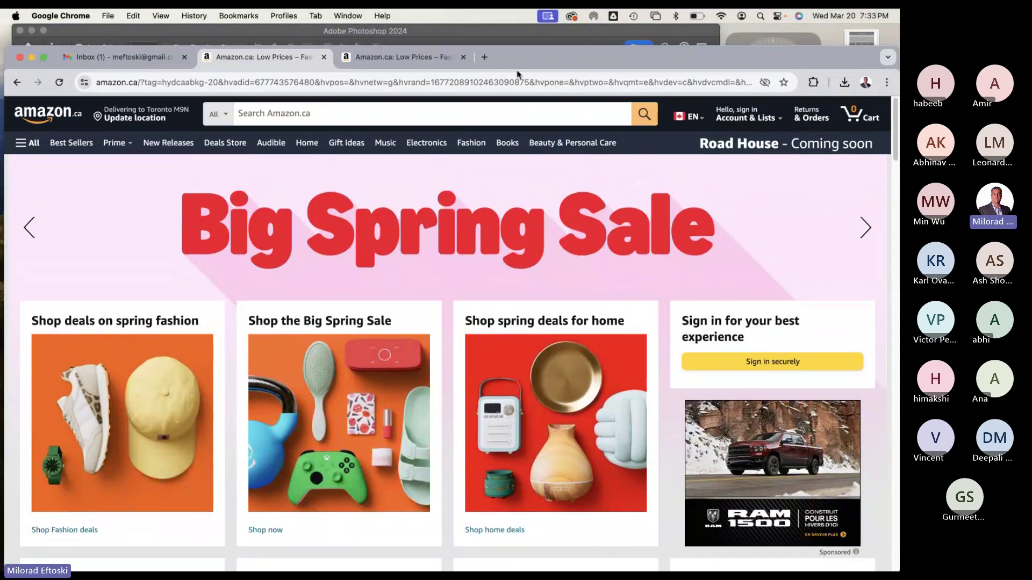
pyautogui.click(484, 57)
pyautogui.write('adobe ')
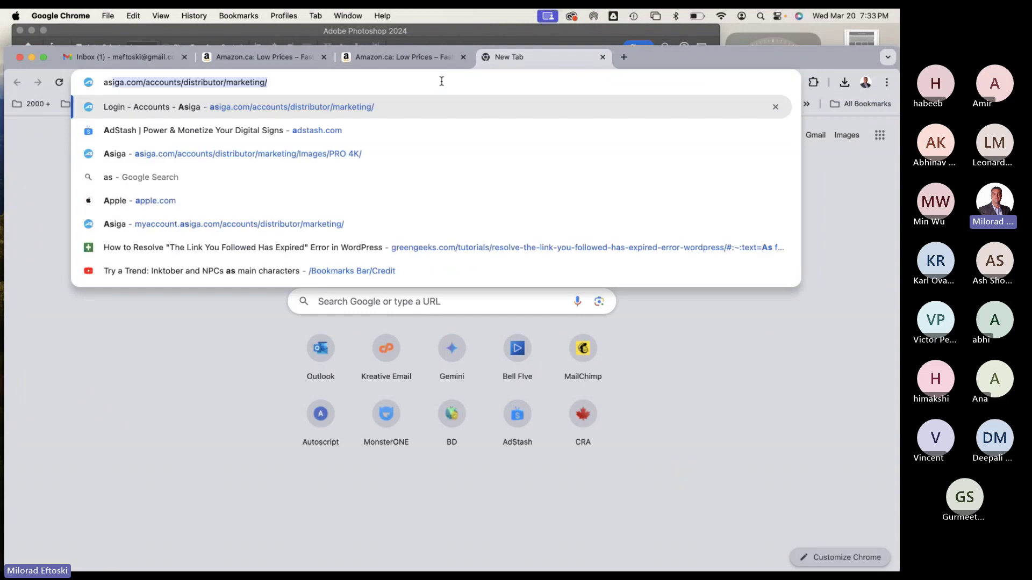
pyautogui.write('colour')
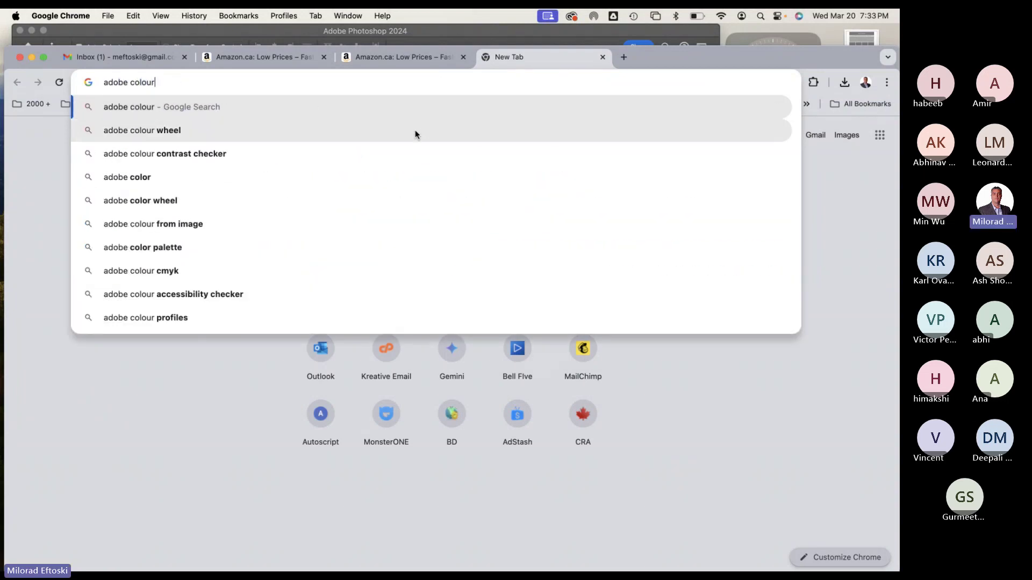
pyautogui.click(395, 131)
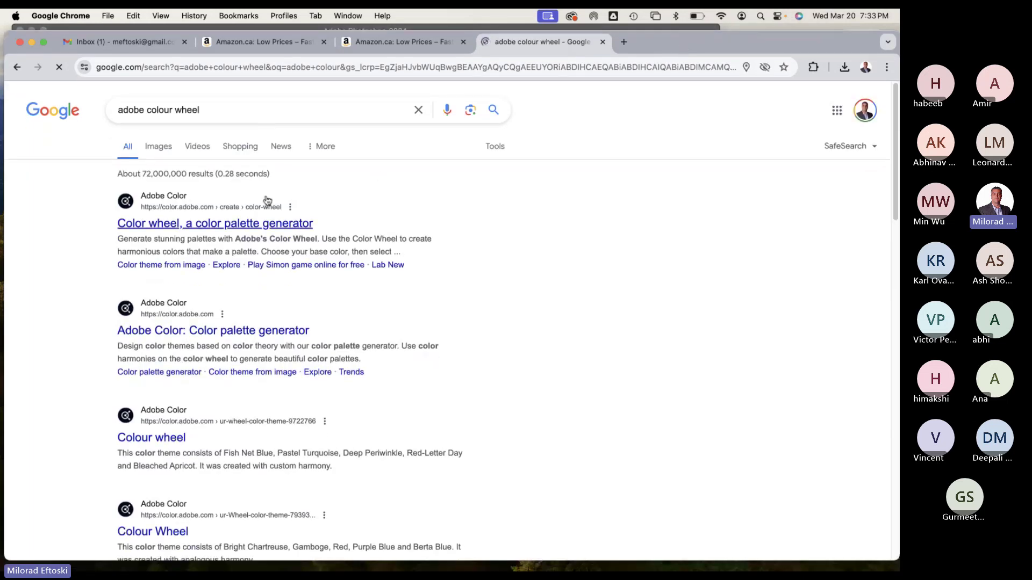
pyautogui.click(239, 223)
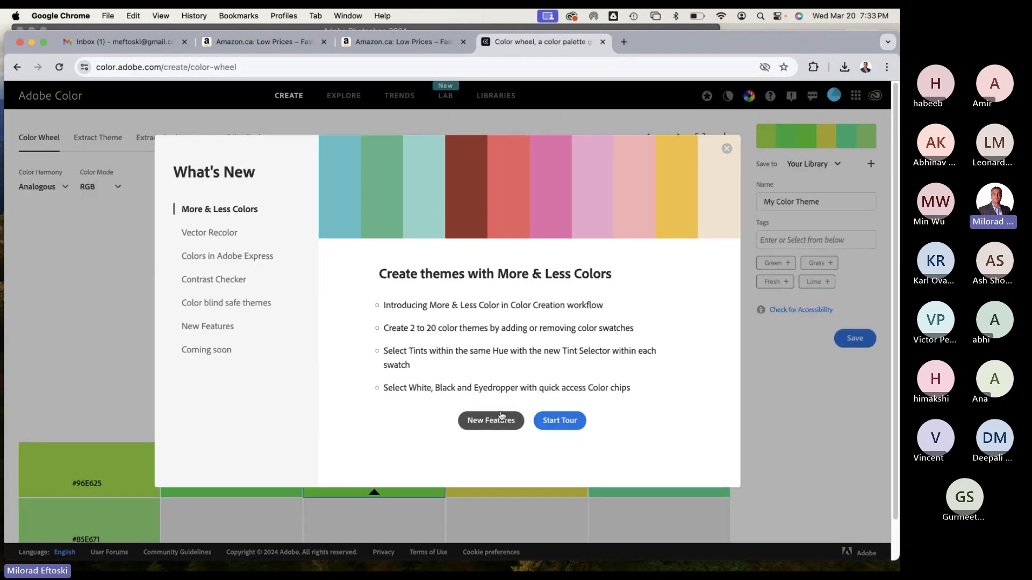
pyautogui.click(727, 150)
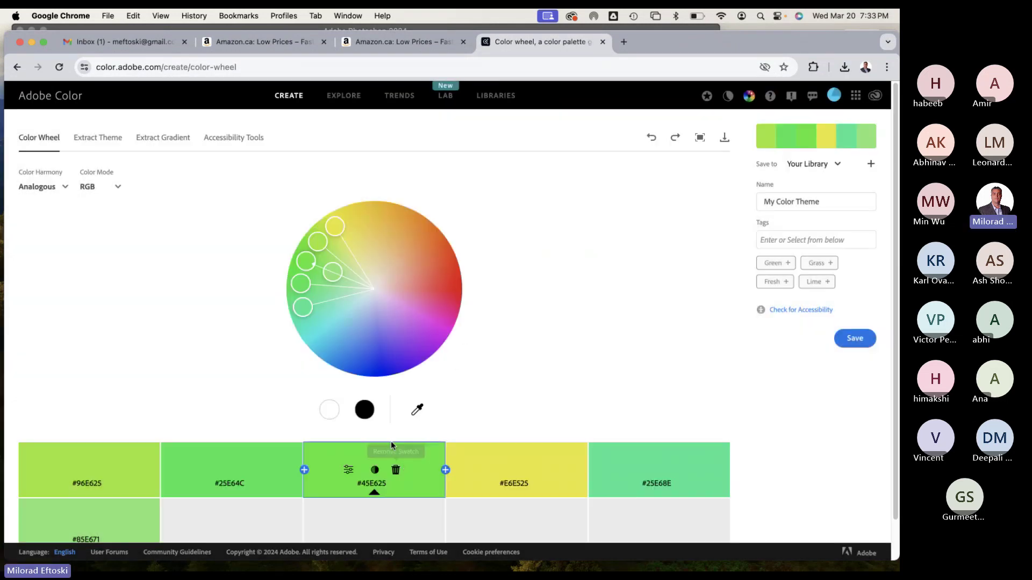
# Move the palette markers around the color wheel to orange tones and set the Color Harmony to Monochromatic.
pyautogui.scroll(-2, 398, 425)
pyautogui.moveTo(302, 268)
pyautogui.mouseDown()
pyautogui.moveTo(387, 295)
pyautogui.moveTo(421, 272)
pyautogui.moveTo(405, 235)
pyautogui.moveTo(401, 273)
pyautogui.moveTo(360, 285)
pyautogui.moveTo(371, 301)
pyautogui.moveTo(380, 289)
pyautogui.mouseUp()
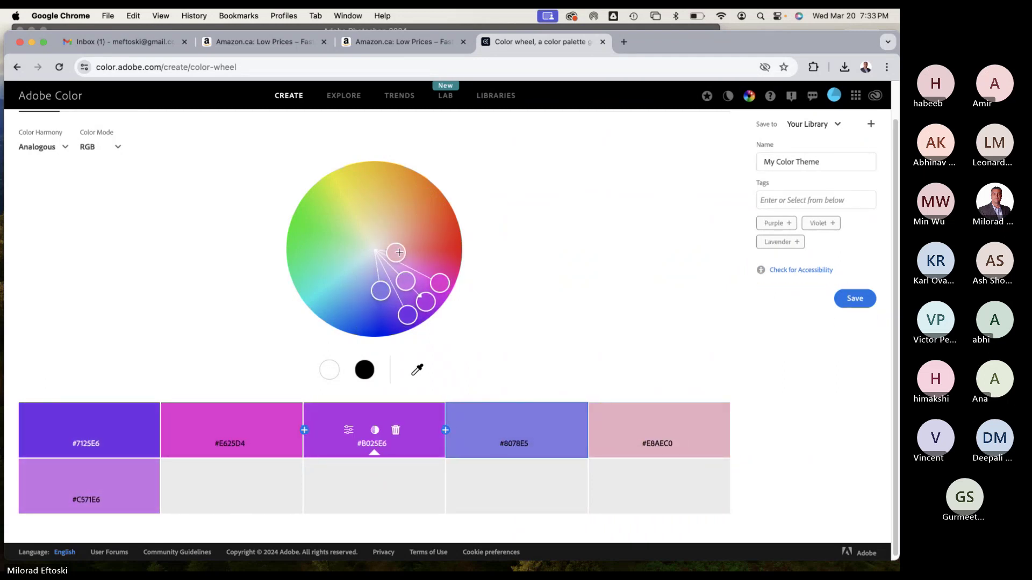
pyautogui.moveTo(398, 253); pyautogui.dragTo(370, 207)
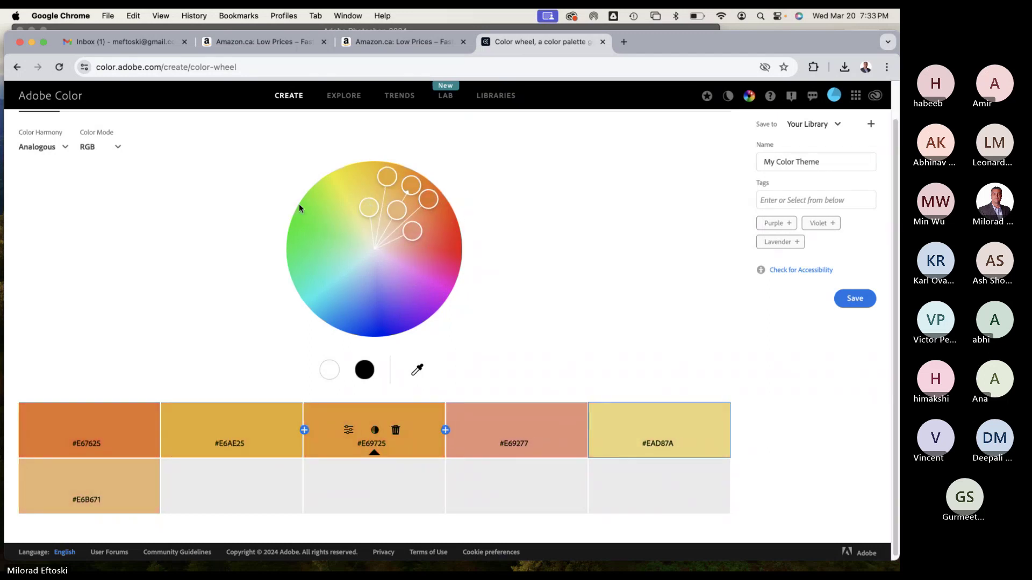
pyautogui.click(59, 148)
pyautogui.click(61, 191)
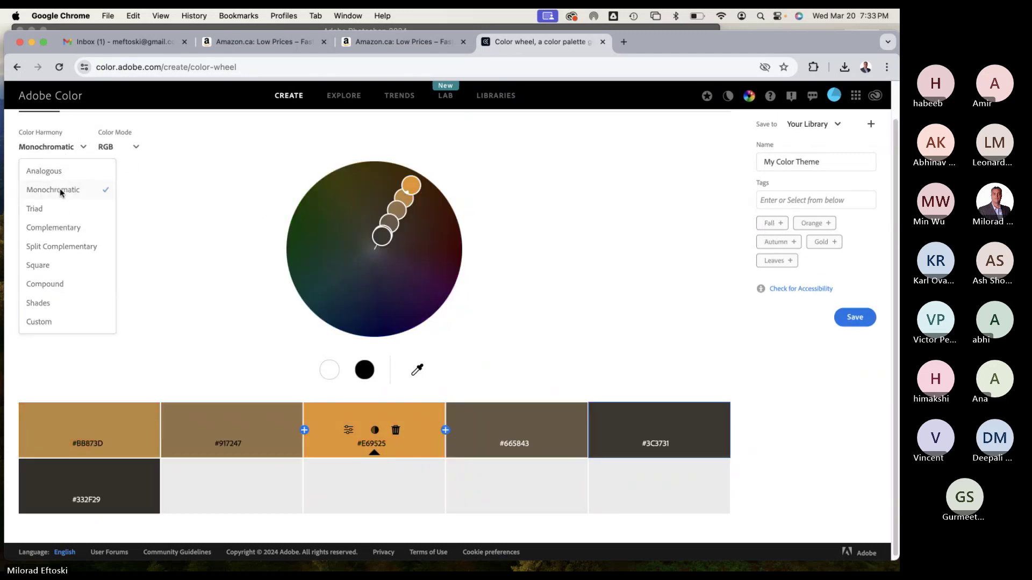
# Set the Color Harmony to Triad and move the palette's base marker on the color wheel from orange to purple.
pyautogui.click(60, 148)
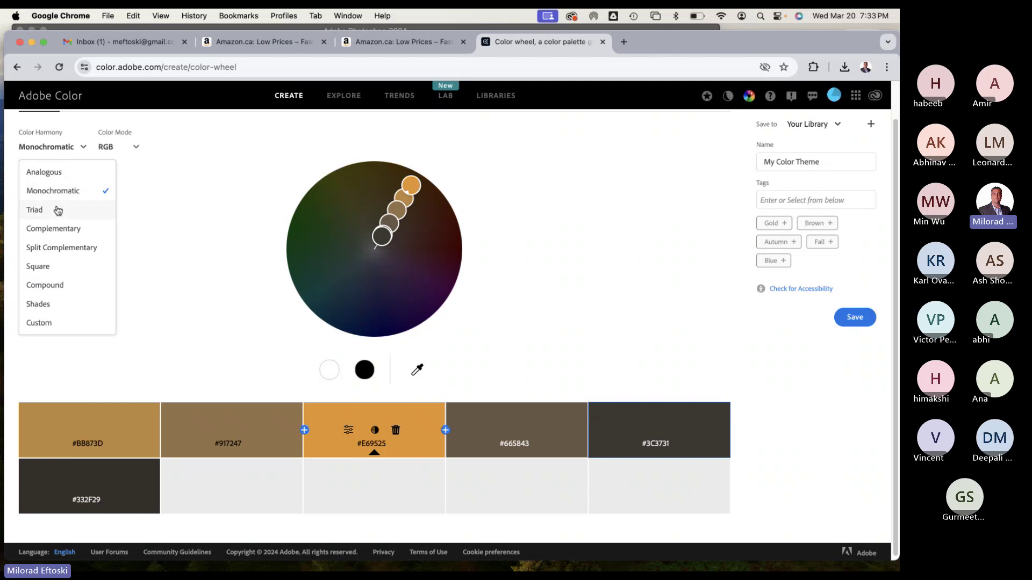
pyautogui.click(58, 210)
pyautogui.click(48, 149)
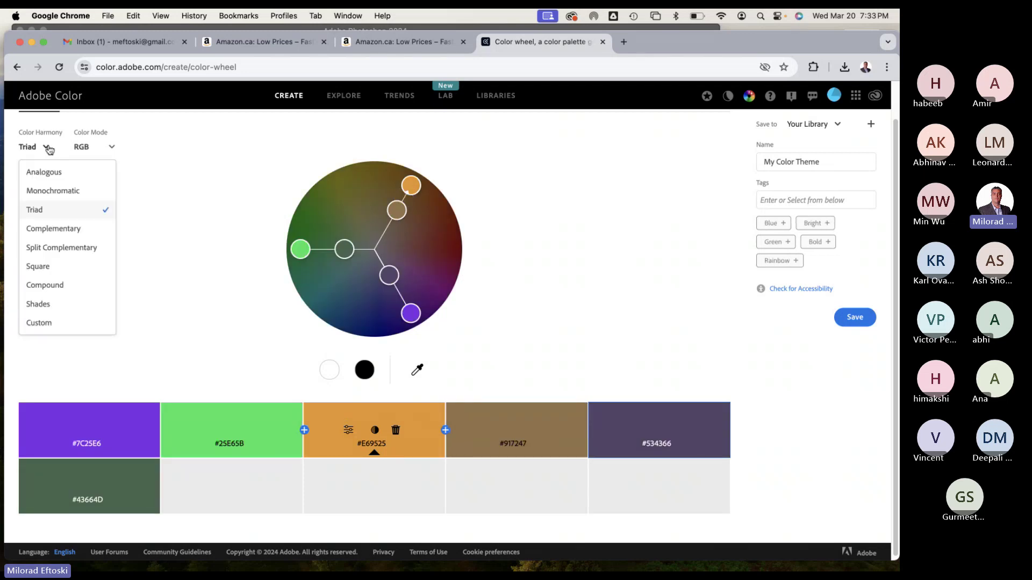
pyautogui.click(57, 211)
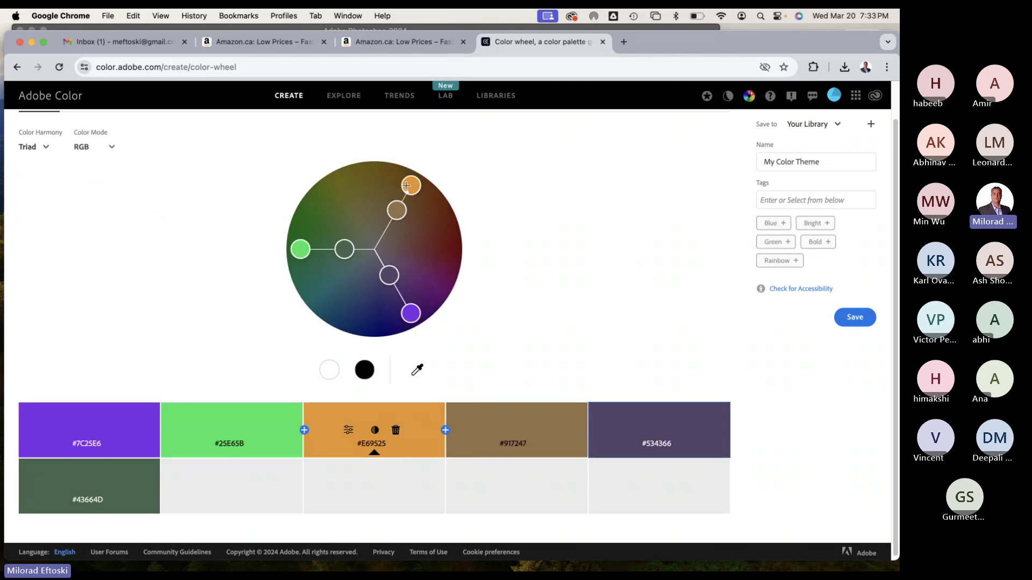
pyautogui.moveTo(407, 186); pyautogui.dragTo(404, 301)
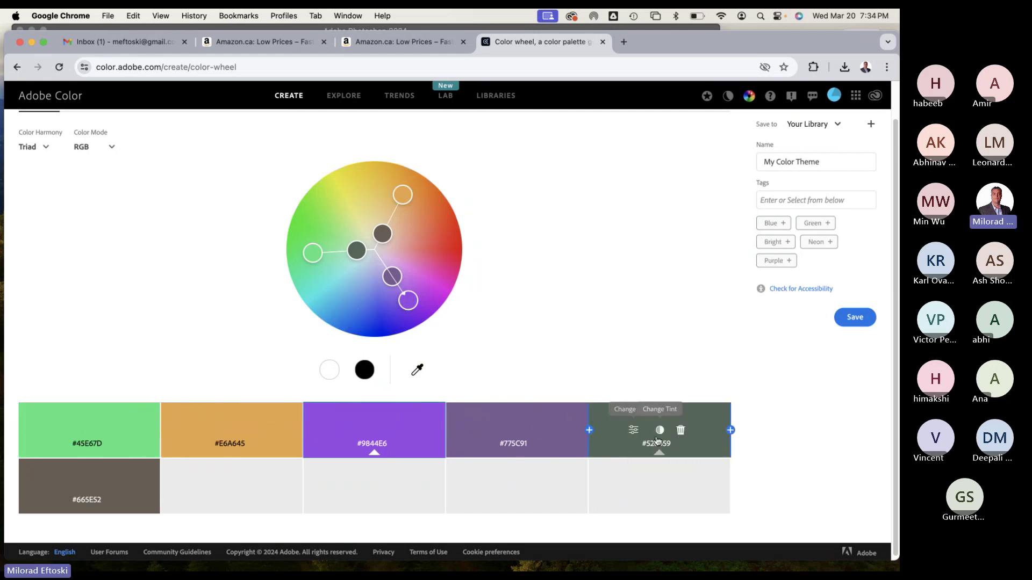
# Check the website wireframe in Photoshop, return to Adobe Color, and shift the triad's base colour to magenta #E532D0.
pyautogui.press('super+Tab')
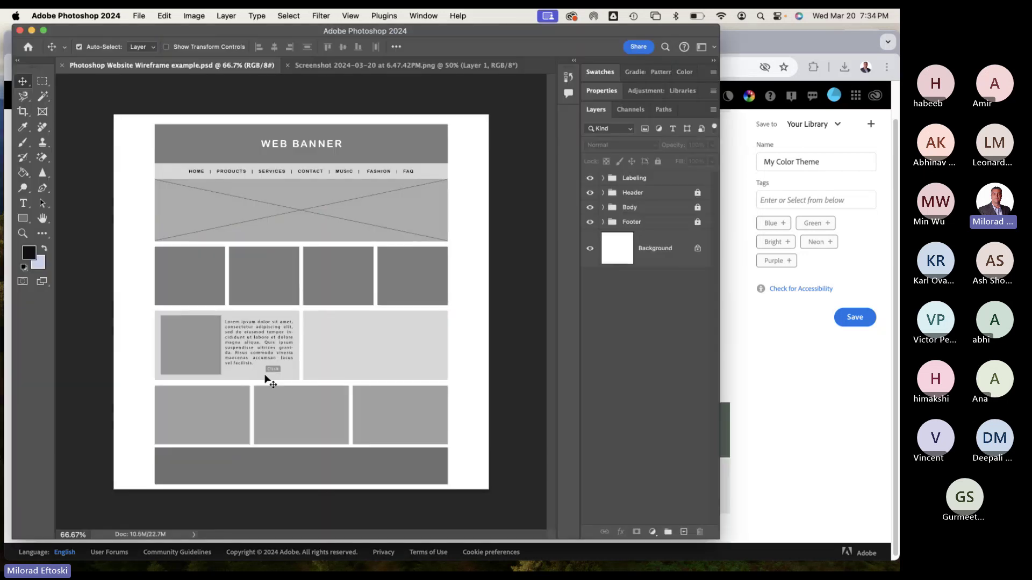
pyautogui.press('super+Tab')
pyautogui.press('super+Tab')
pyautogui.press('super+Tab')
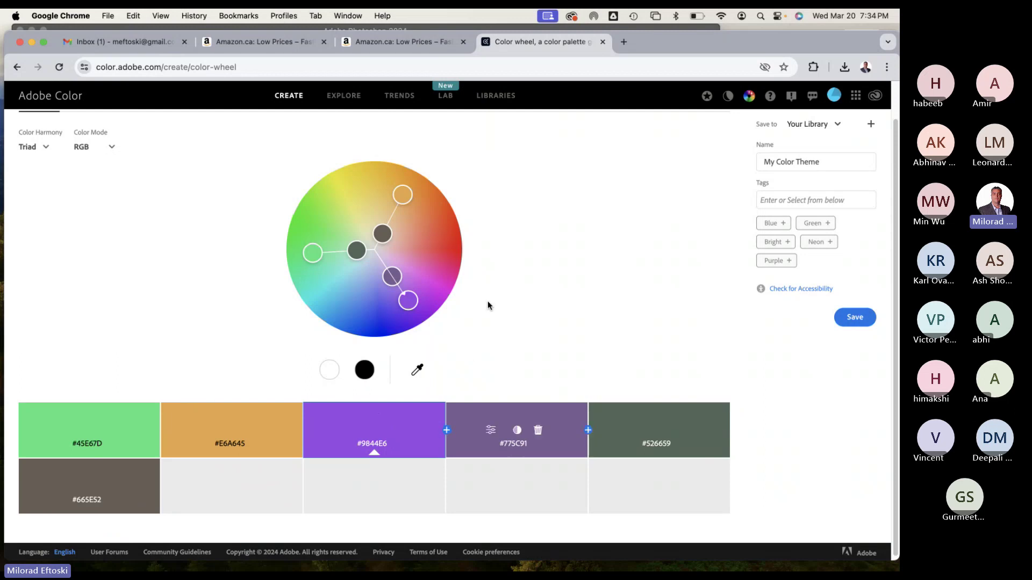
pyautogui.moveTo(391, 273)
pyautogui.mouseDown()
pyautogui.moveTo(381, 254)
pyautogui.moveTo(425, 289)
pyautogui.moveTo(435, 277)
pyautogui.mouseUp()
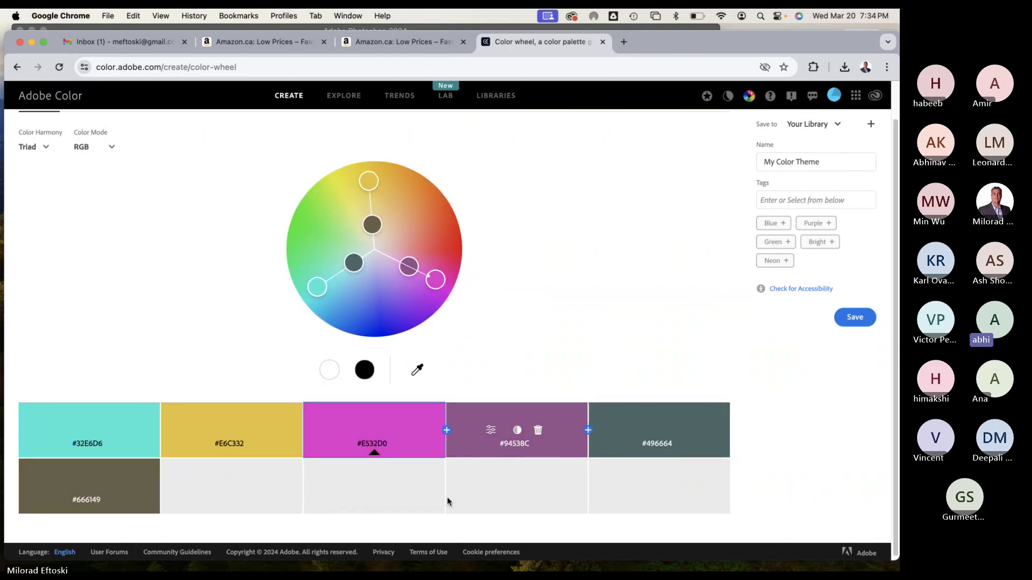
# Switch to Microsoft Teams and bring the General meeting window to the front.
pyautogui.moveTo(430, 573)
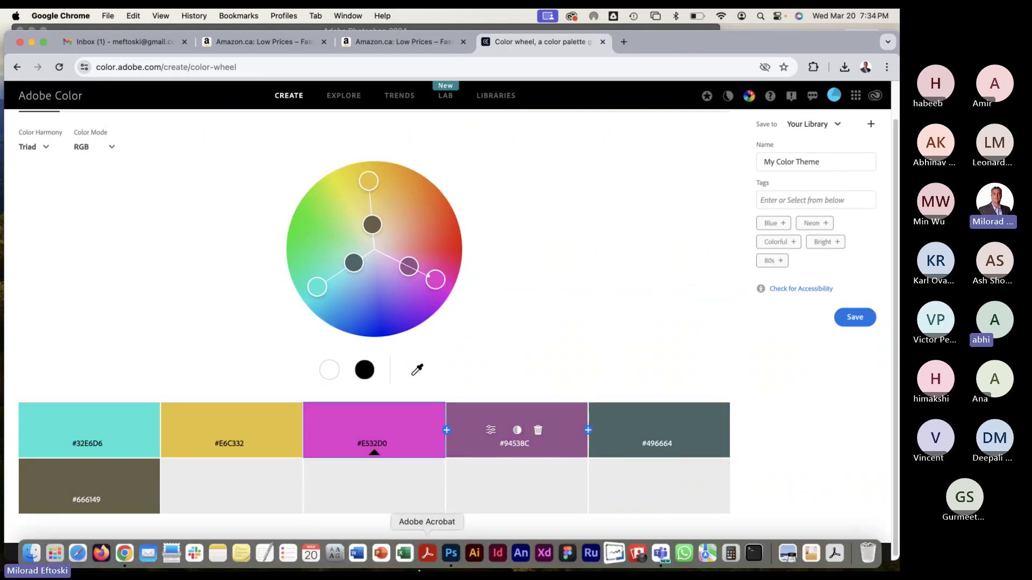
pyautogui.press('super+Tab')
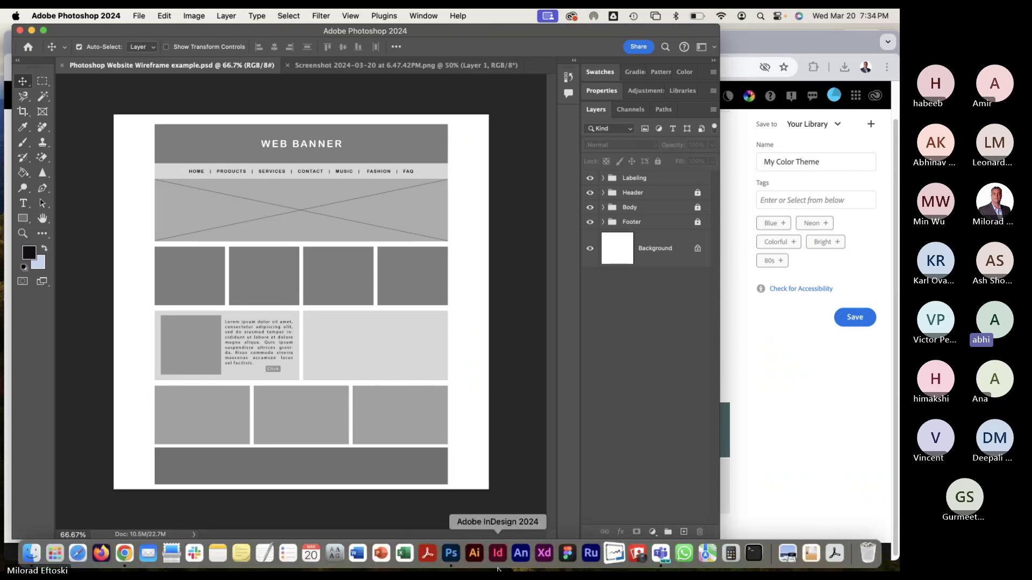
pyautogui.click(660, 553)
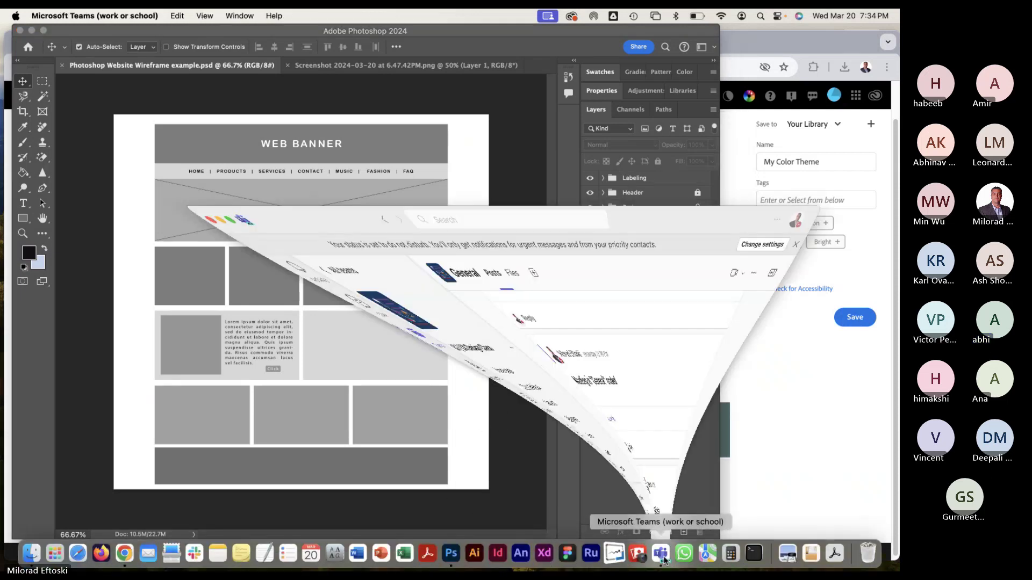
pyautogui.click(237, 15)
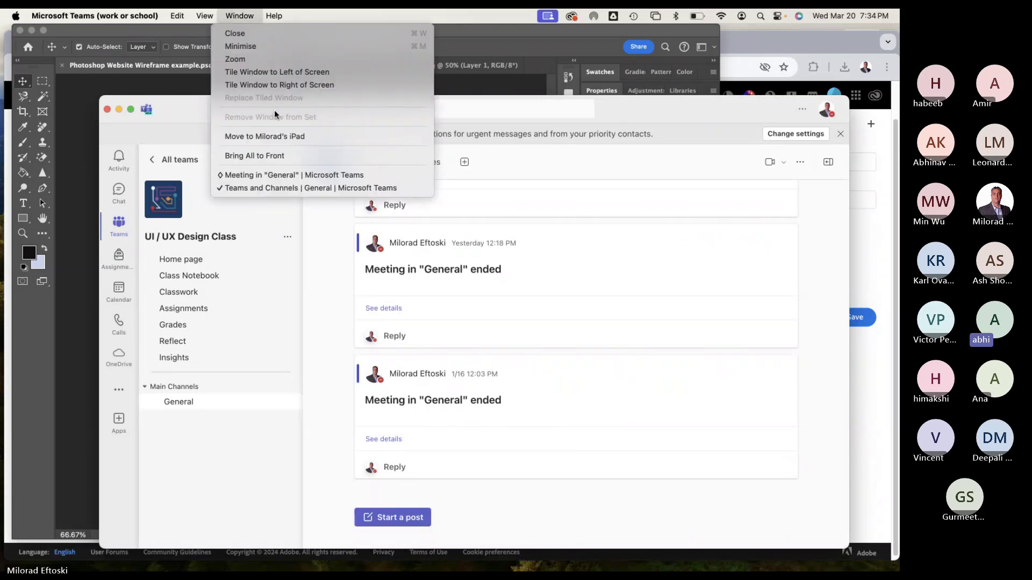
pyautogui.click(260, 174)
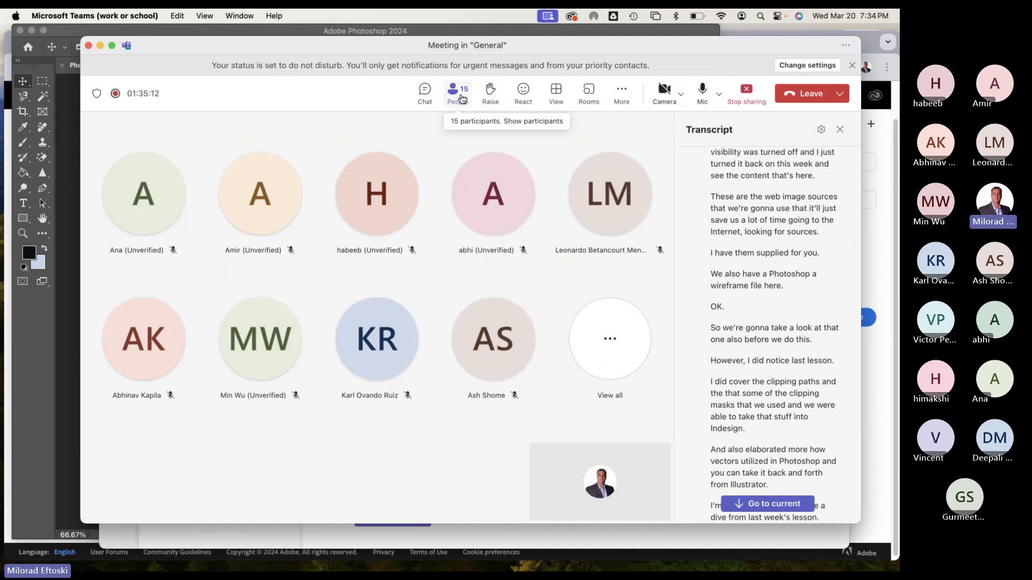
# Review the full list of meeting participants, minimize the meeting window, and return to the wireframe in Photoshop.
pyautogui.scroll(-1, 771, 241)
pyautogui.scroll(5, 769, 236)
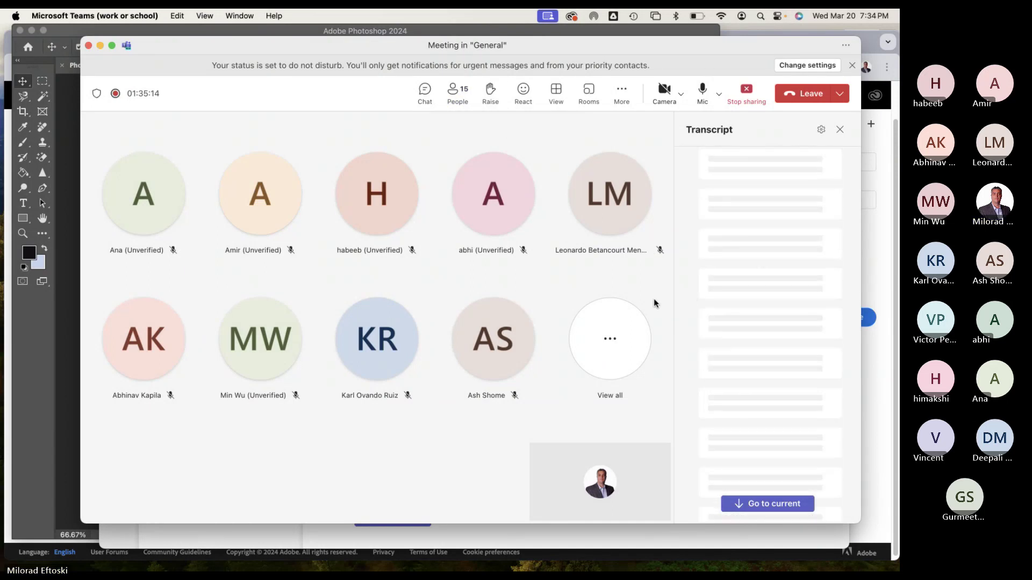
pyautogui.click(595, 358)
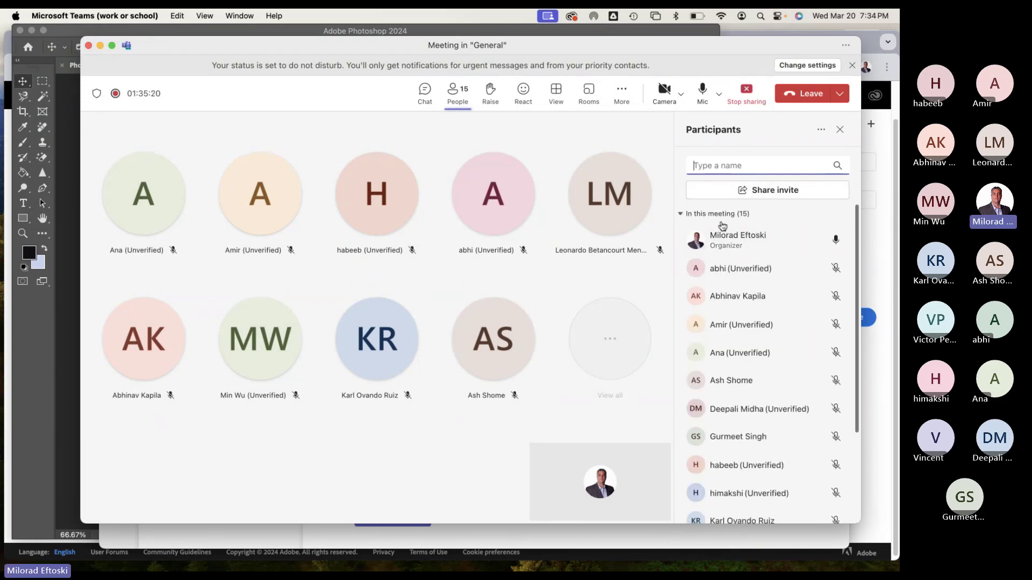
pyautogui.scroll(-4, 764, 301)
pyautogui.scroll(4, 788, 342)
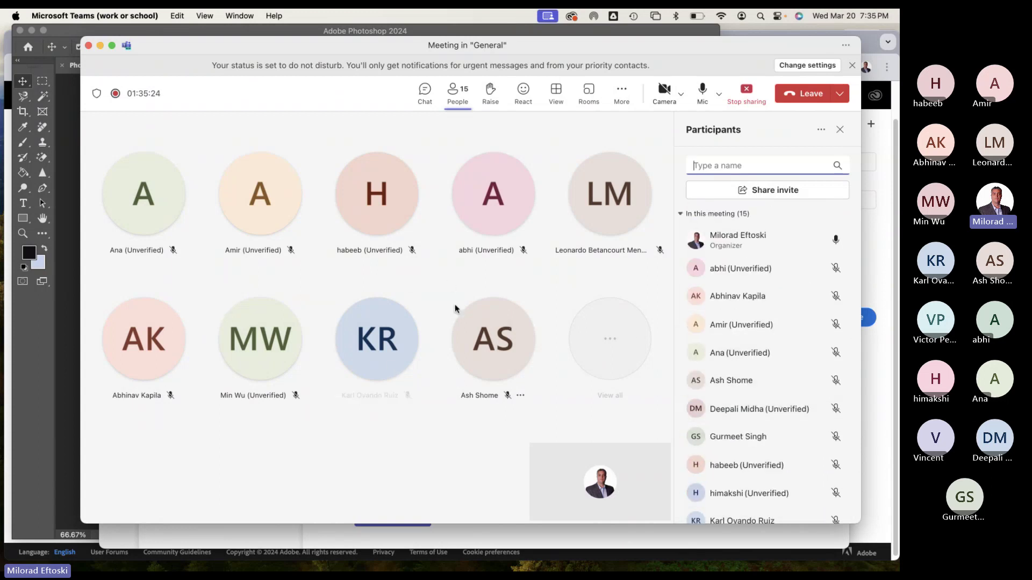
pyautogui.click(97, 44)
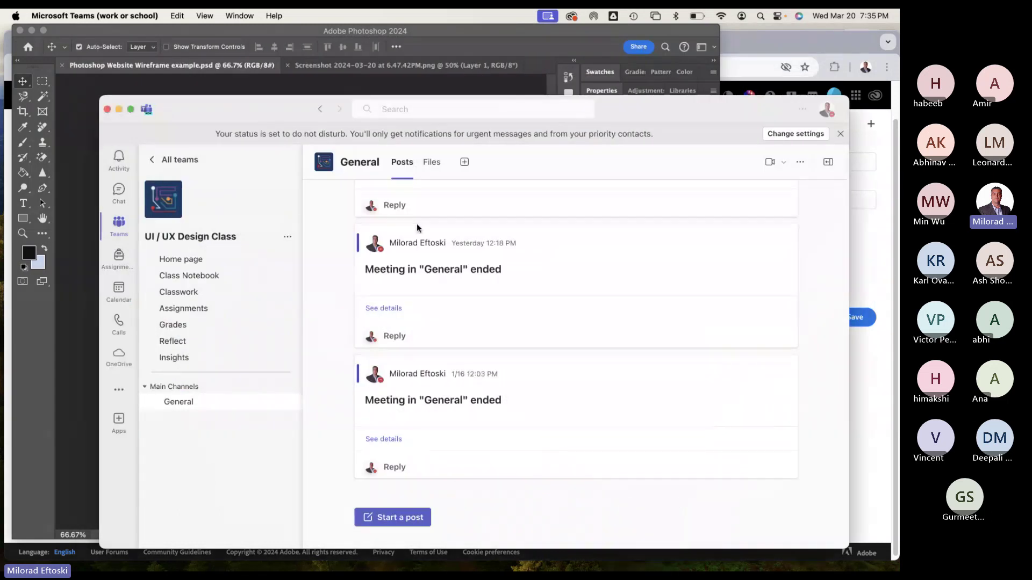
pyautogui.click(215, 89)
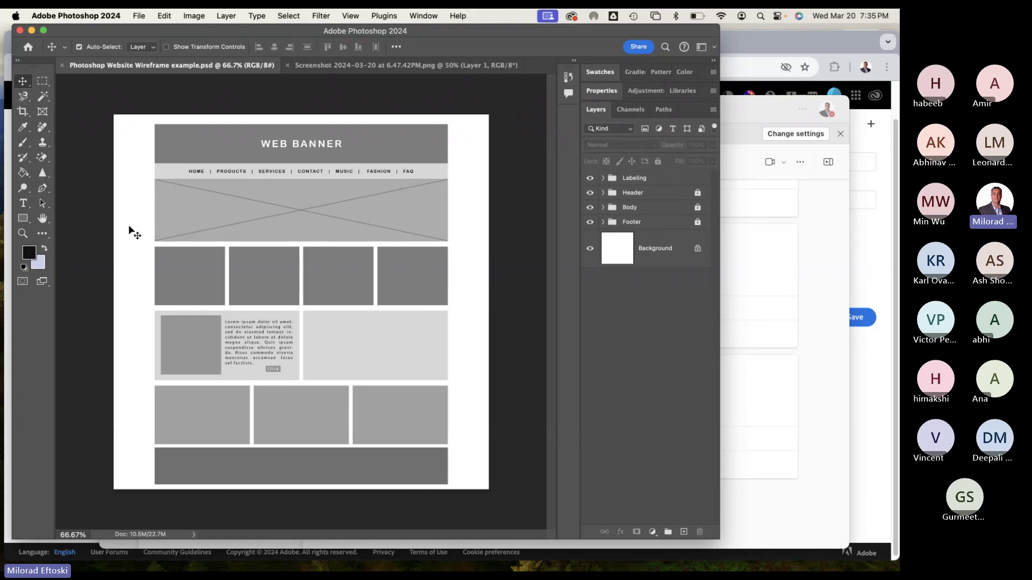
# Show the colour swatches in Photoshop and expand the Light, Pure, Pastel and Grayscale groups.
pyautogui.click(29, 253)
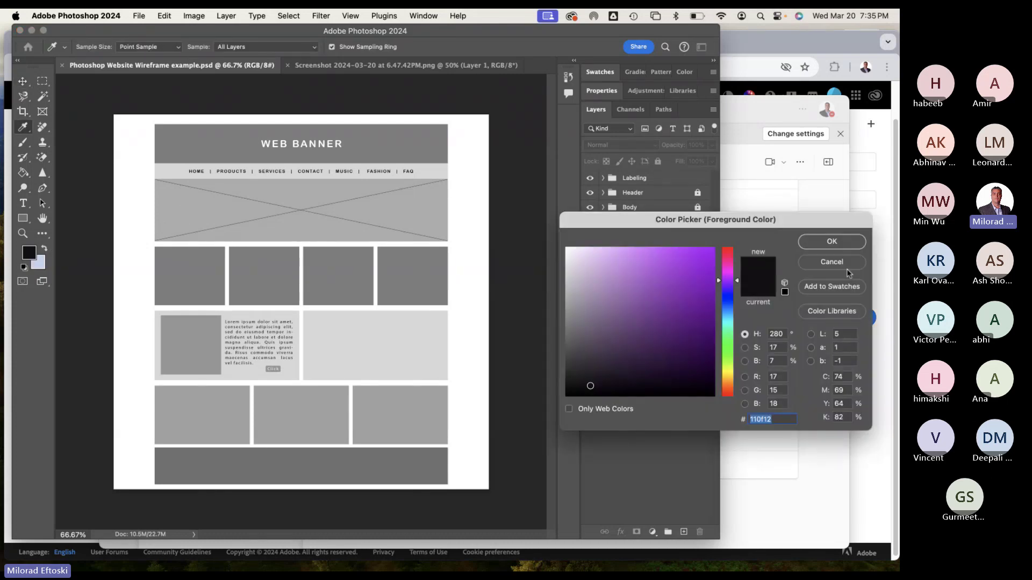
pyautogui.click(832, 263)
pyautogui.click(610, 73)
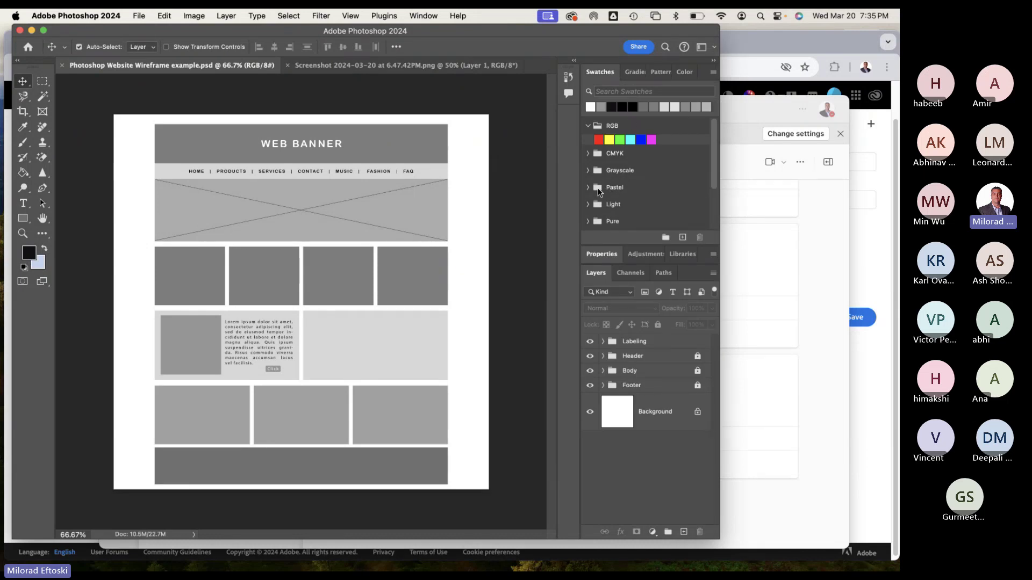
pyautogui.scroll(-2, 619, 186)
pyautogui.click(588, 170)
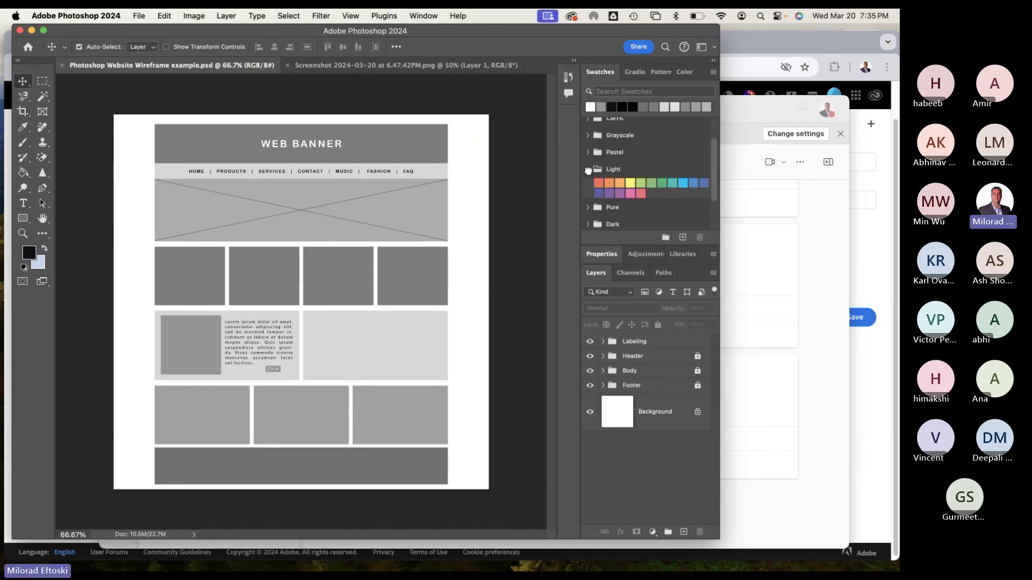
pyautogui.click(589, 207)
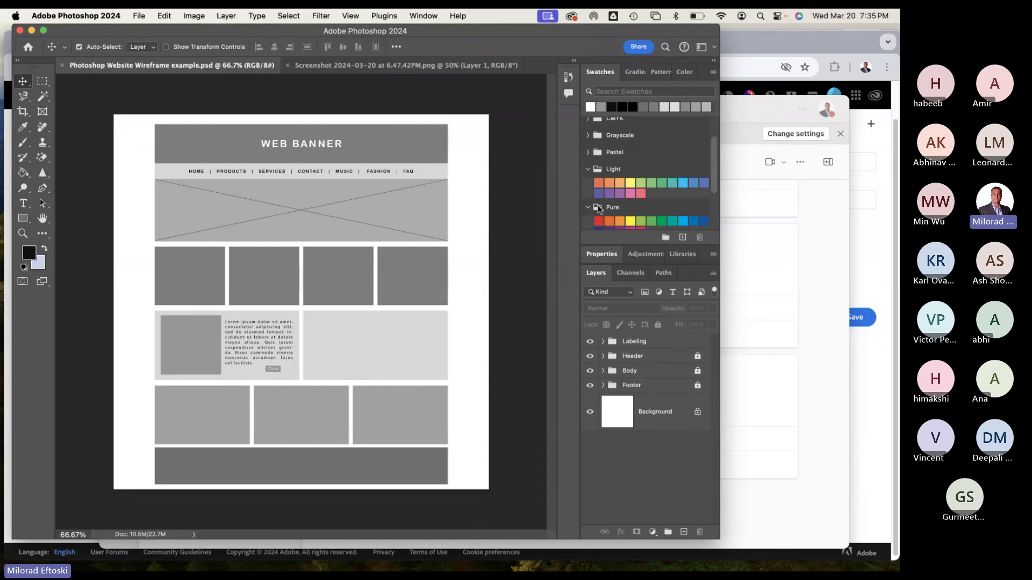
pyautogui.scroll(-1, 616, 171)
pyautogui.click(589, 135)
pyautogui.scroll(2, 588, 142)
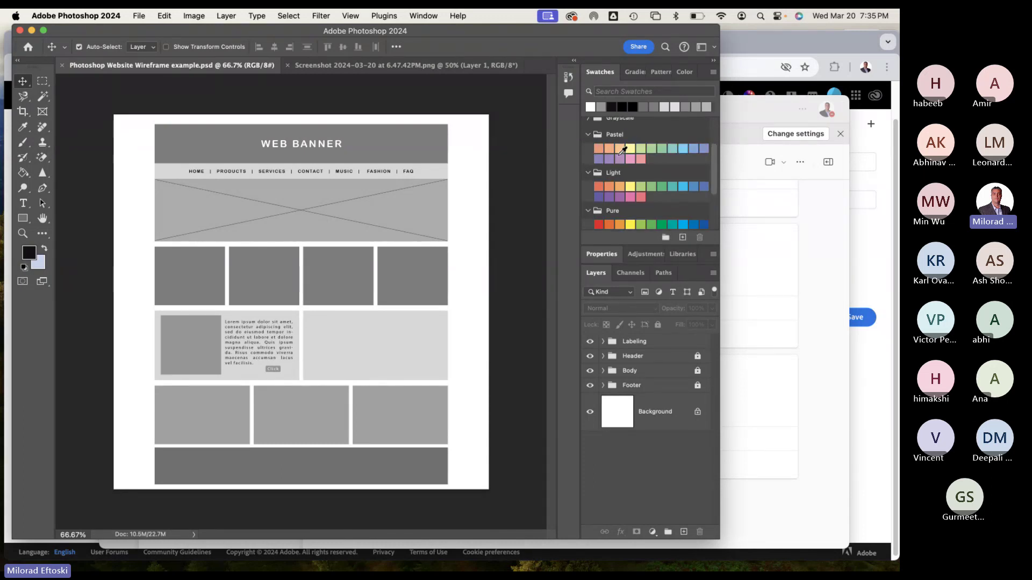
pyautogui.click(588, 142)
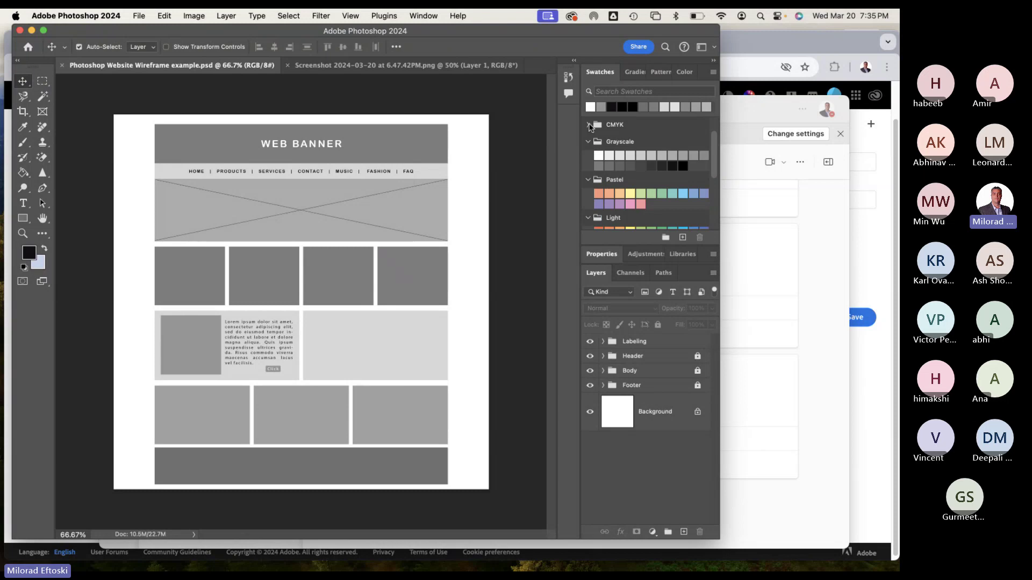
pyautogui.click(588, 142)
pyautogui.click(588, 142)
# Look through the Dark and CMYK swatch groups and leave both collapsed.
pyautogui.scroll(-5, 599, 152)
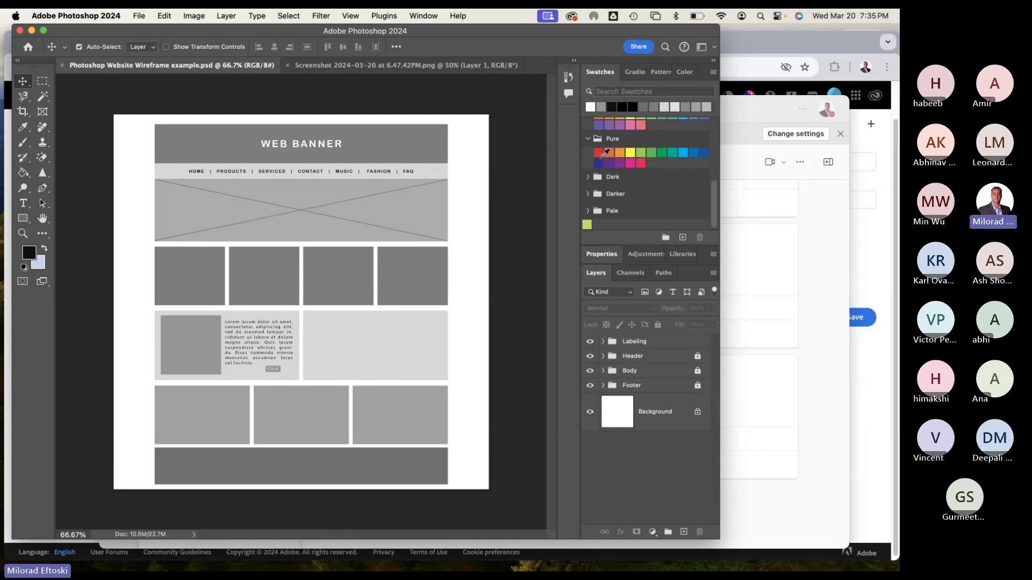
pyautogui.click(588, 177)
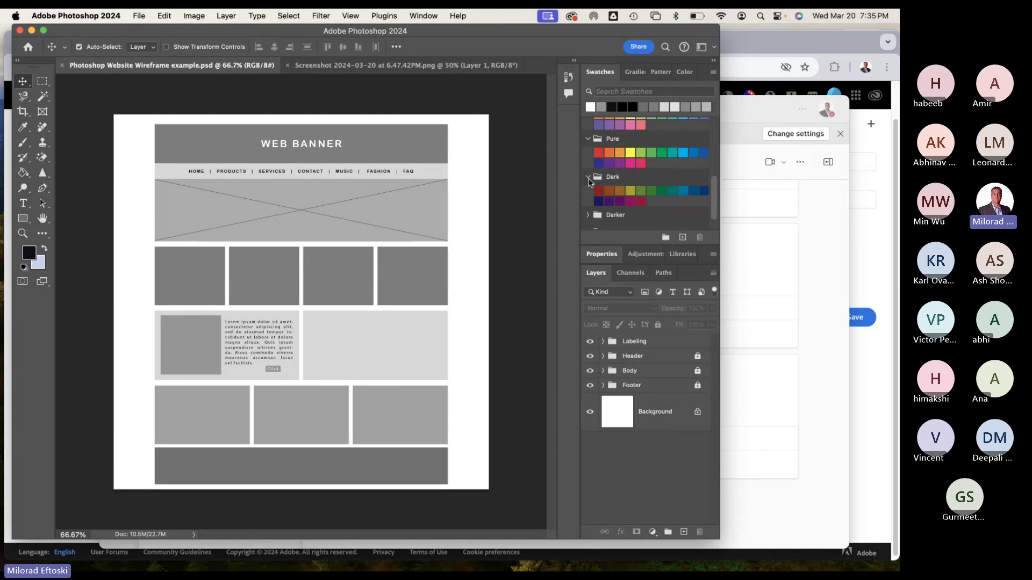
pyautogui.click(588, 177)
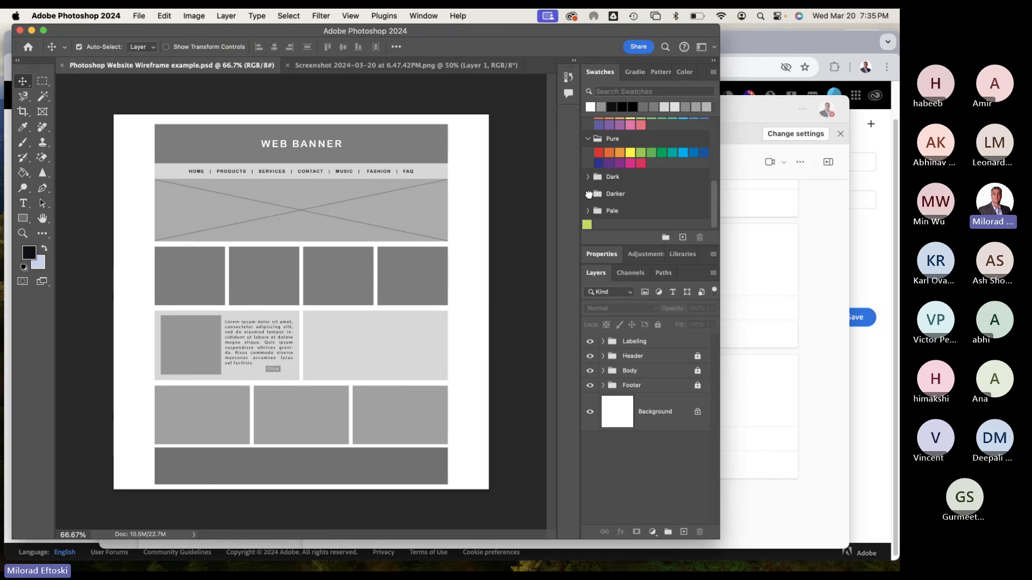
pyautogui.scroll(6, 624, 186)
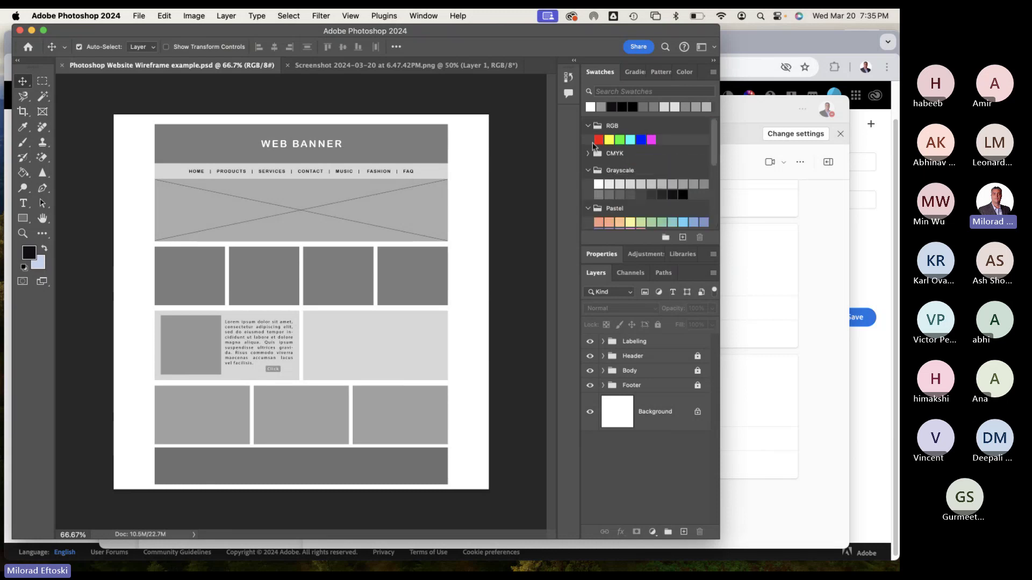
pyautogui.click(588, 153)
pyautogui.click(588, 153)
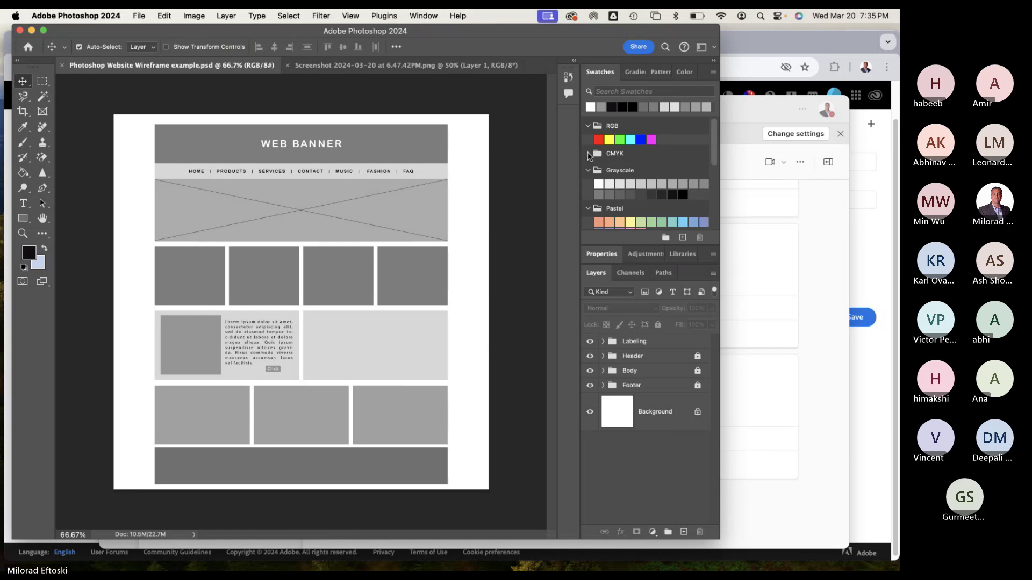
pyautogui.scroll(-3, 640, 197)
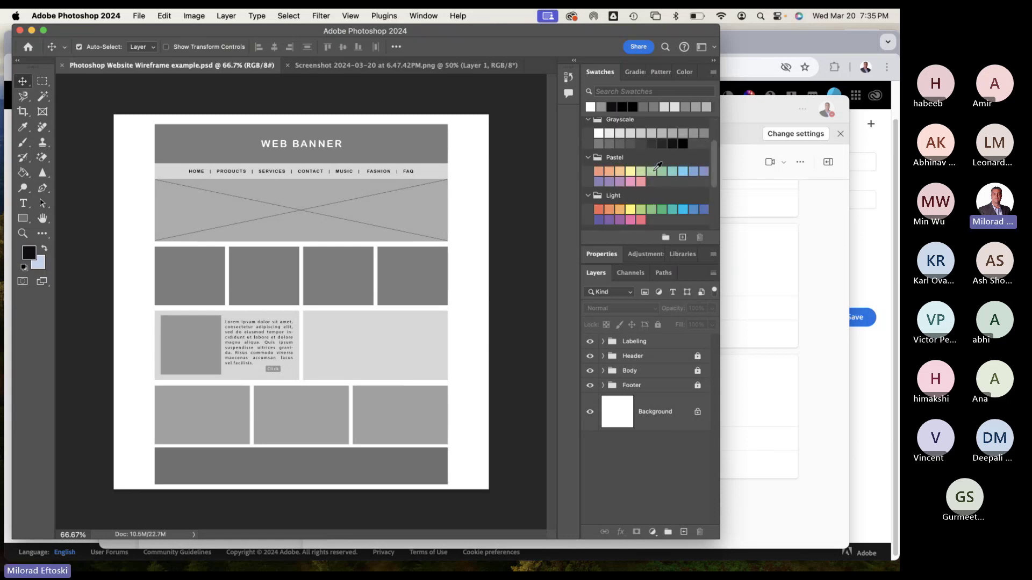
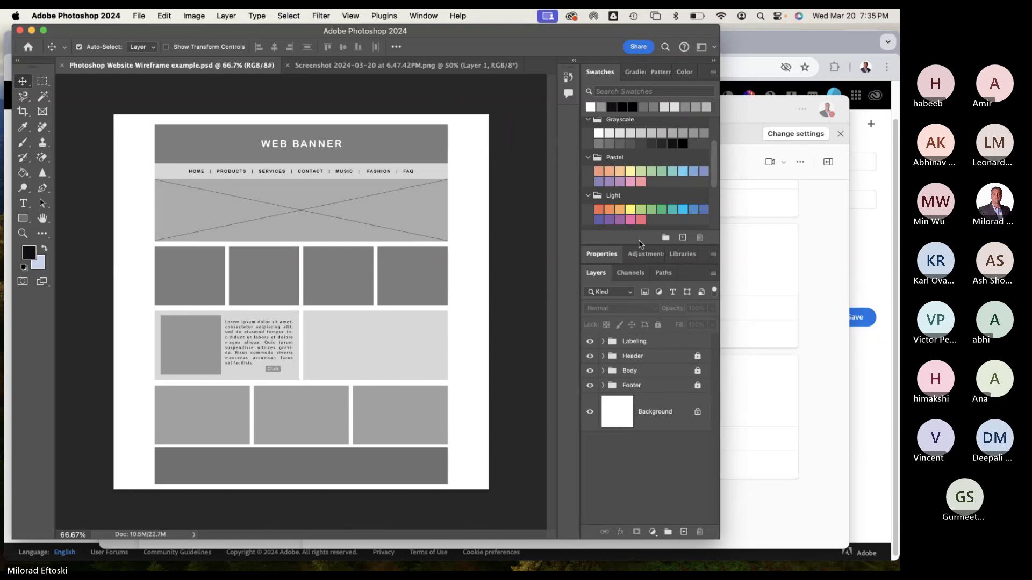
# Unlock the Header, Body and Footer layer groups of the wireframe.
pyautogui.click(697, 356)
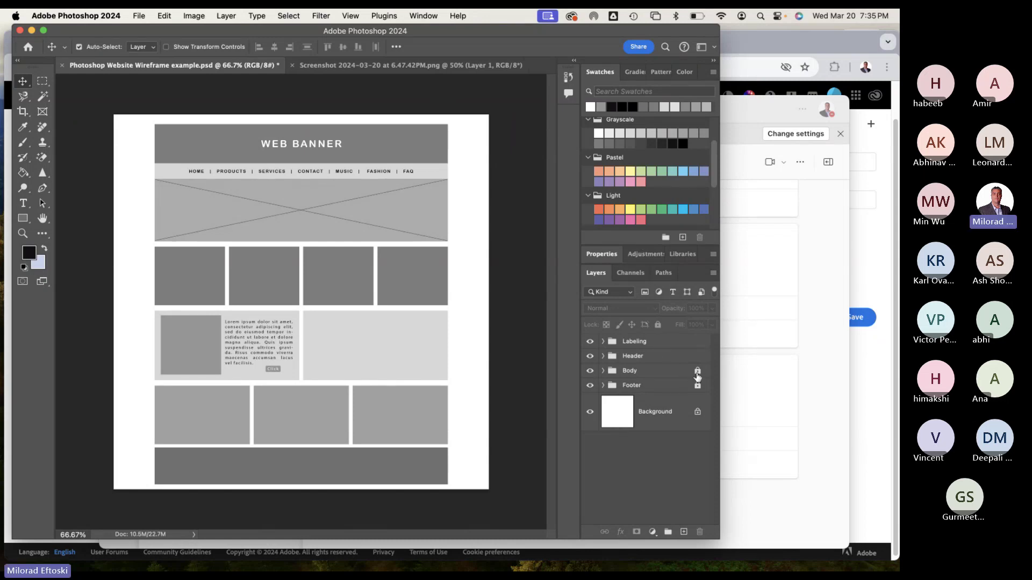
pyautogui.click(697, 370)
pyautogui.click(697, 384)
# Fill the web banner rectangle with the Pastel Green swatch from the Pastel group.
pyautogui.click(225, 146)
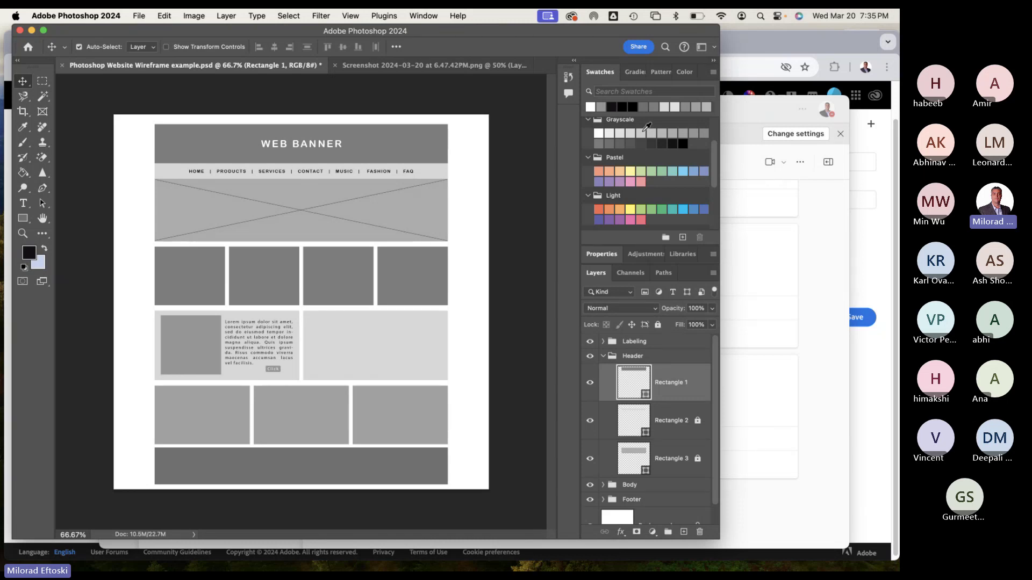
pyautogui.click(607, 255)
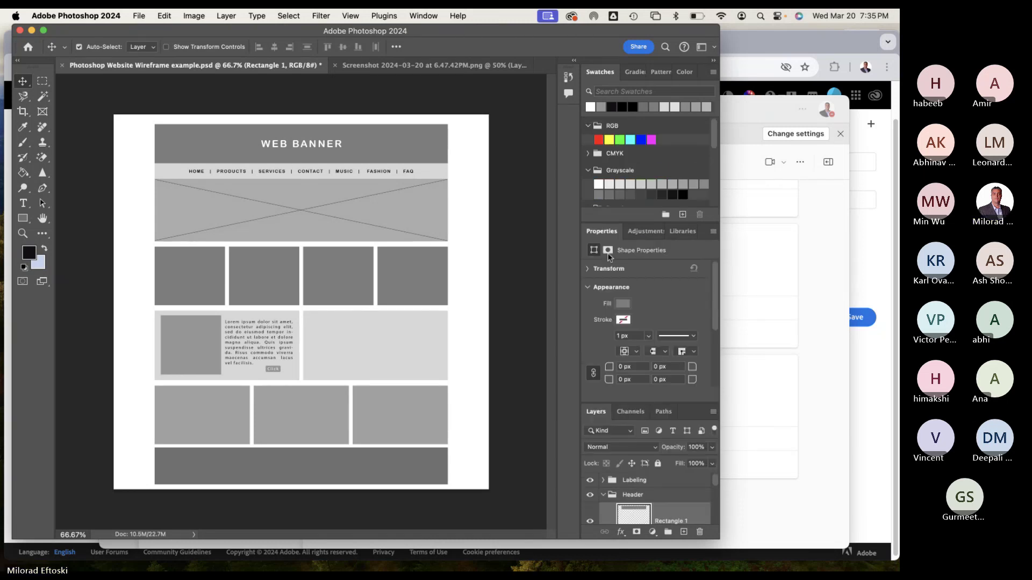
pyautogui.click(621, 304)
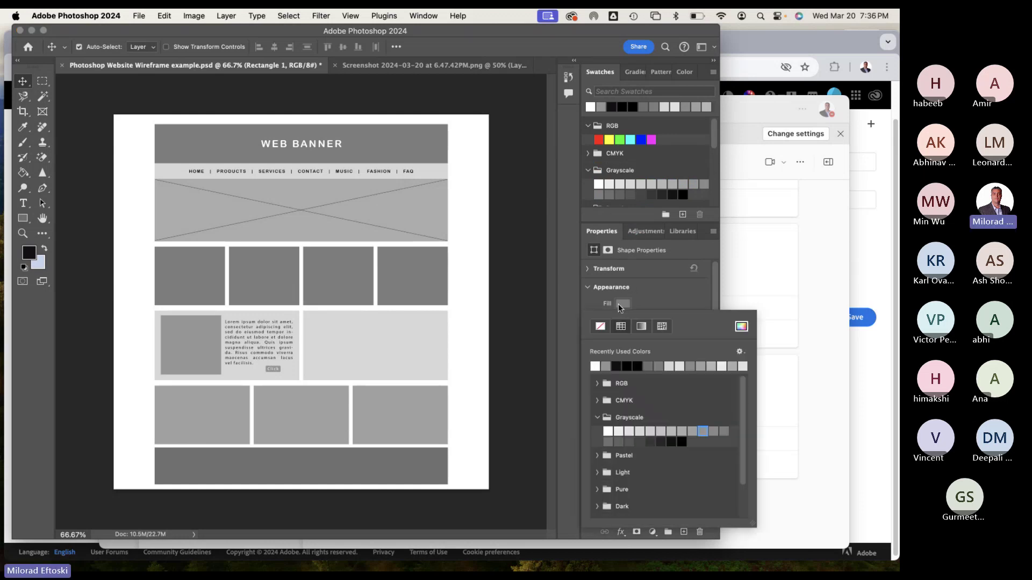
pyautogui.click(597, 418)
pyautogui.click(599, 435)
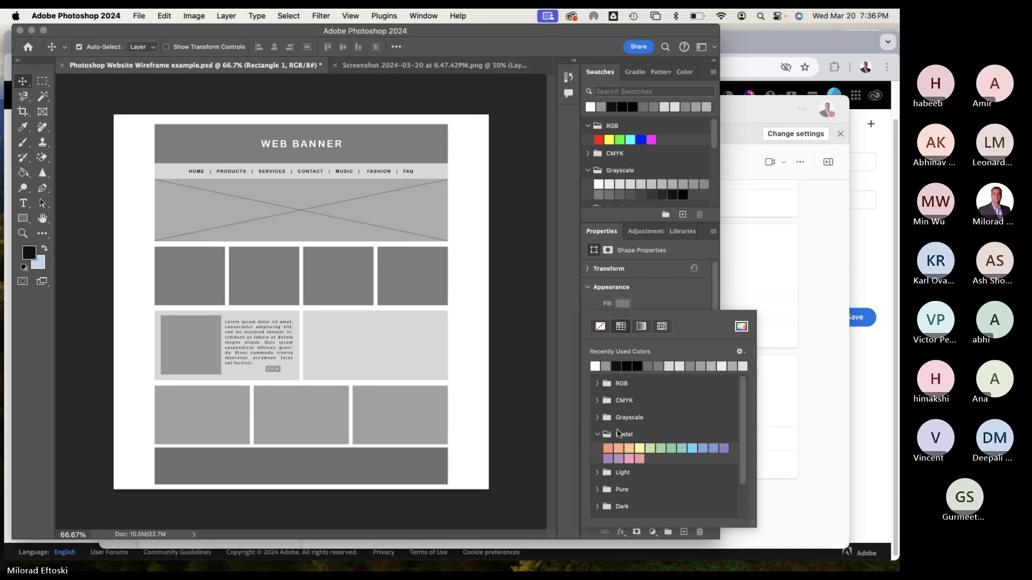
pyautogui.click(672, 449)
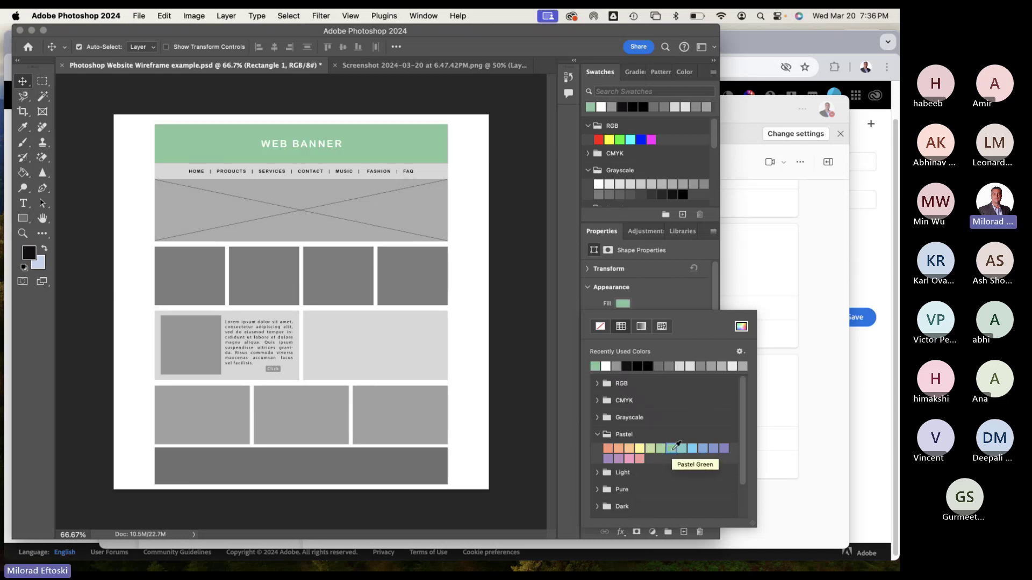
# Compare the teal, light blue and darker blue Pastel swatches as the web banner's fill and settle on light blue.
pyautogui.click(681, 449)
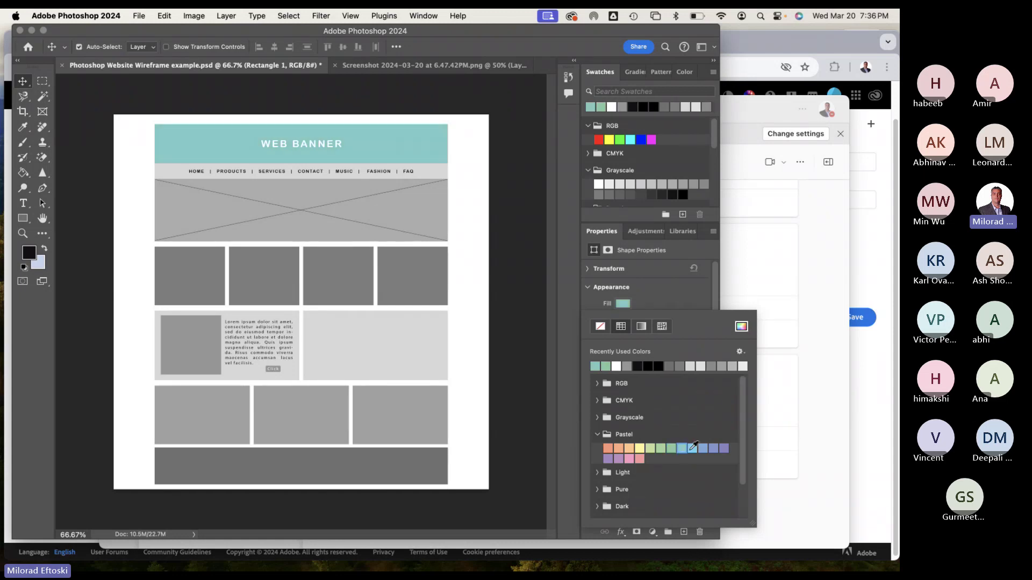
pyautogui.click(692, 448)
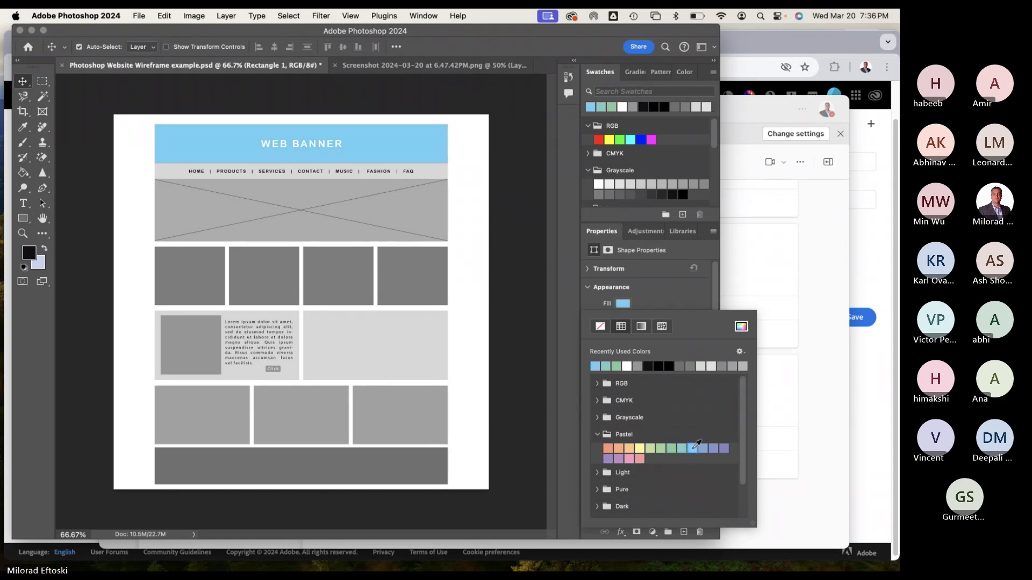
pyautogui.click(703, 448)
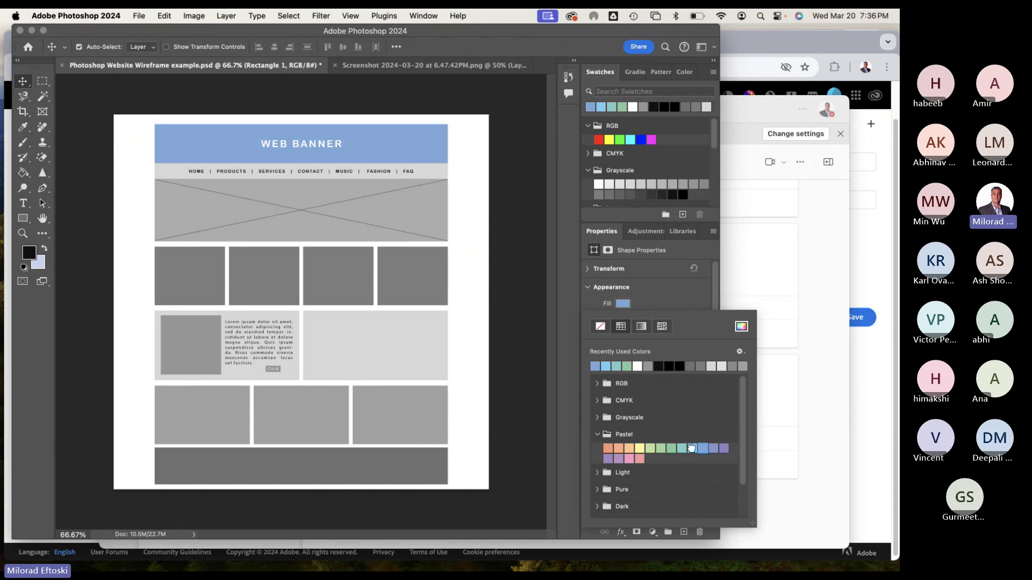
pyautogui.click(693, 448)
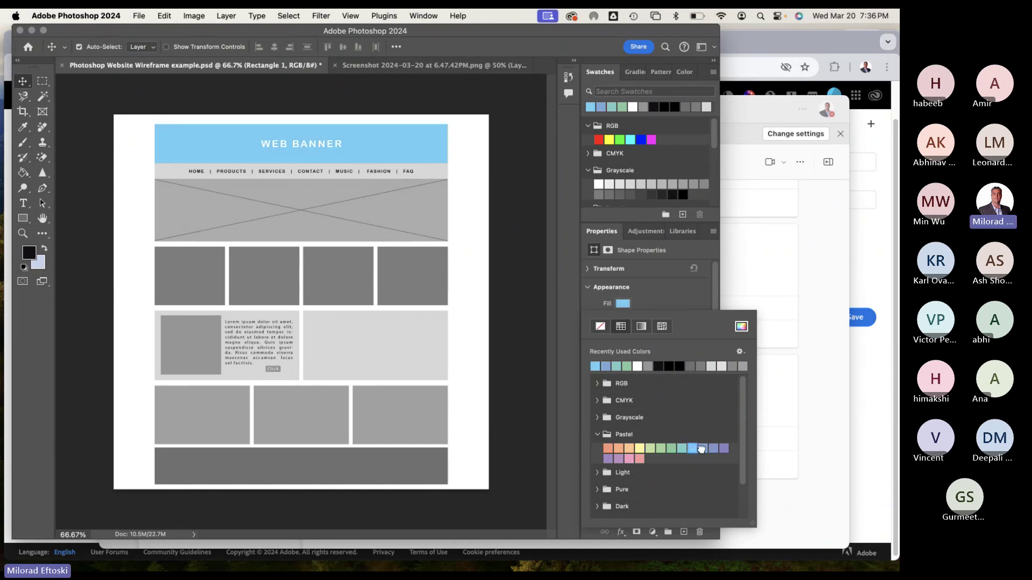
pyautogui.click(702, 450)
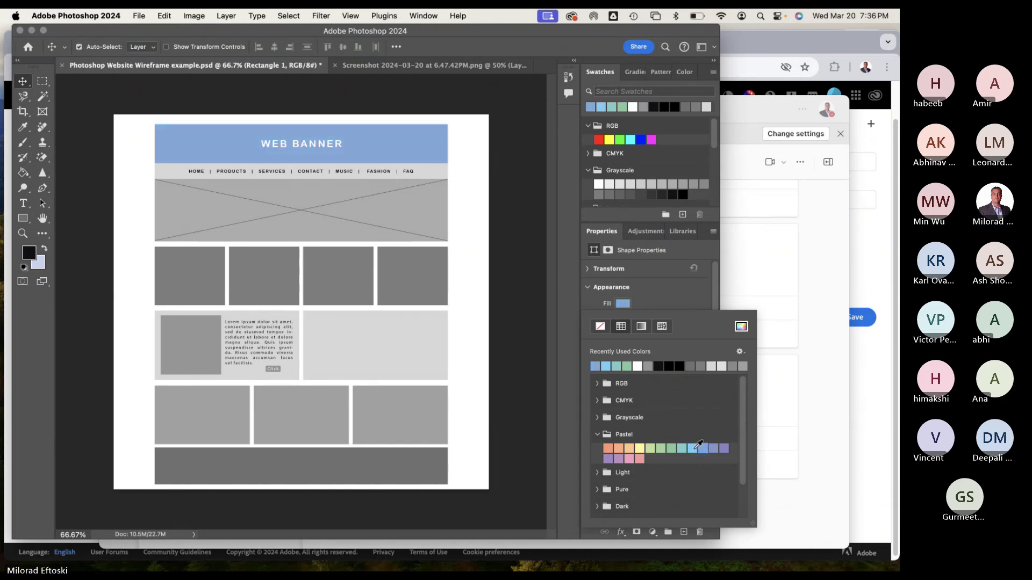
pyautogui.click(694, 448)
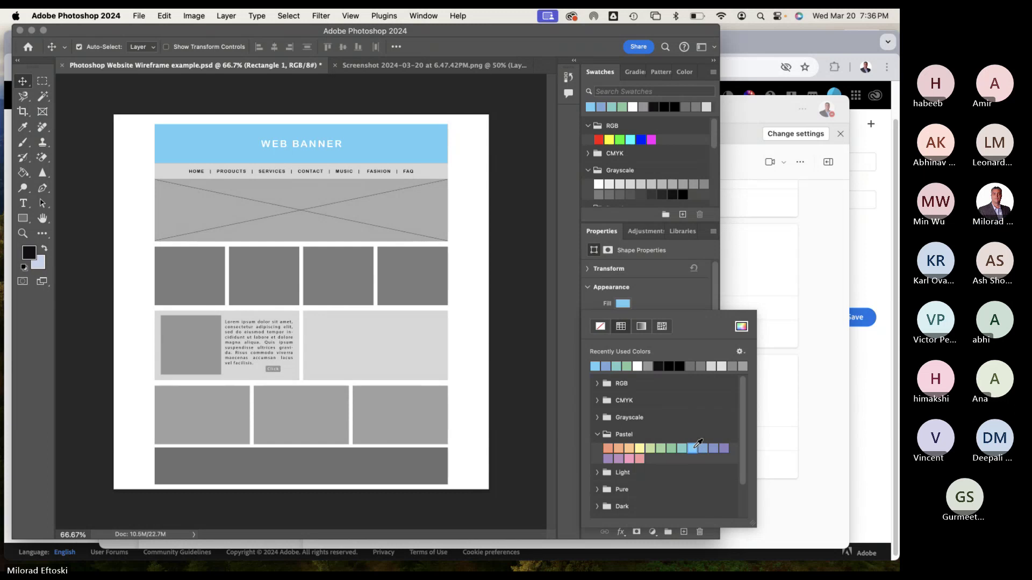
# Minimize the Adobe Color browser window and return to the wireframe in Photoshop.
pyautogui.click(181, 172)
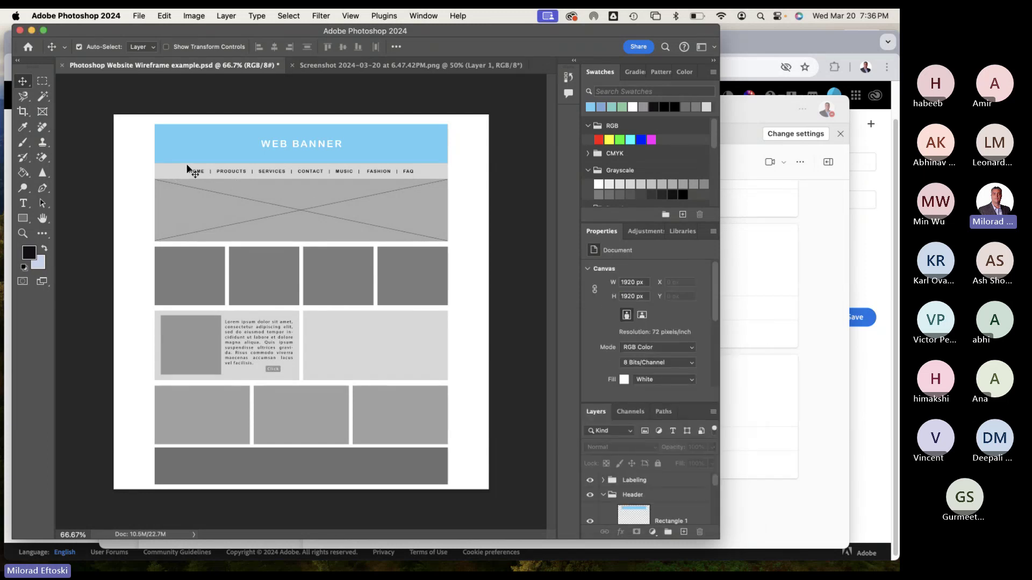
pyautogui.click(860, 221)
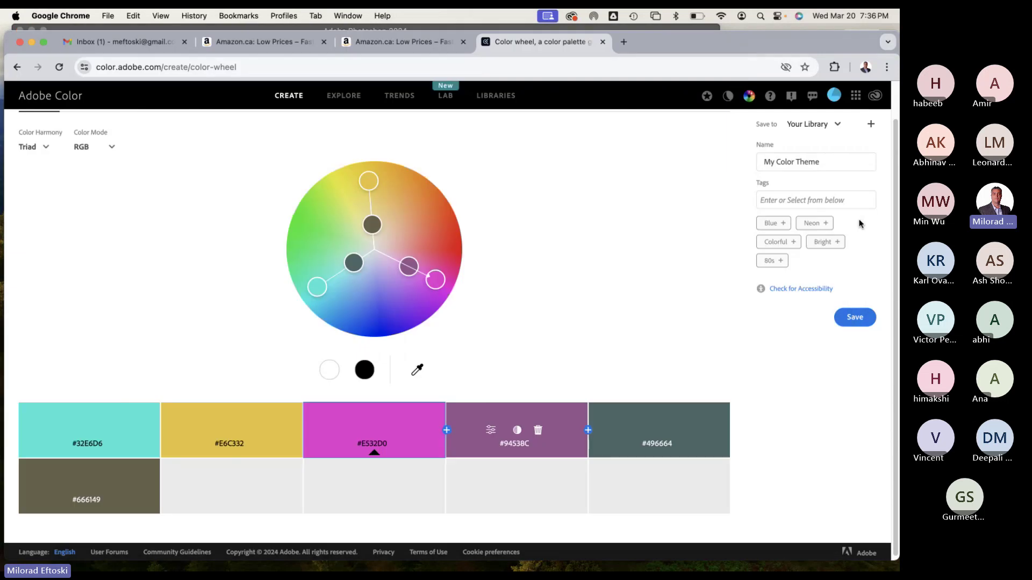
pyautogui.click(31, 43)
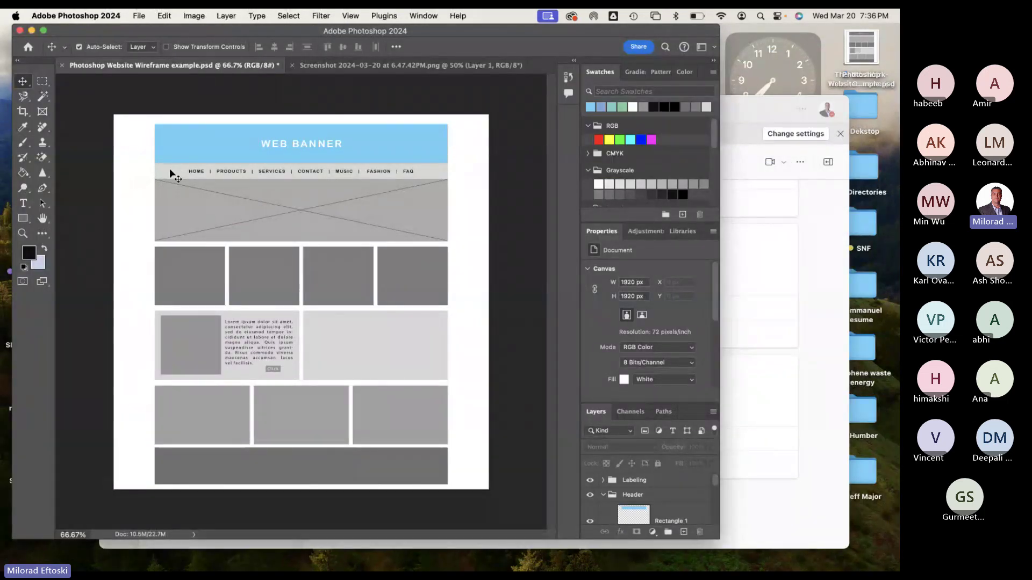
# Set the foreground colour to the recently used darker pastel blue and dismiss the canvas background colour picker without changes.
pyautogui.click(601, 106)
pyautogui.click(625, 380)
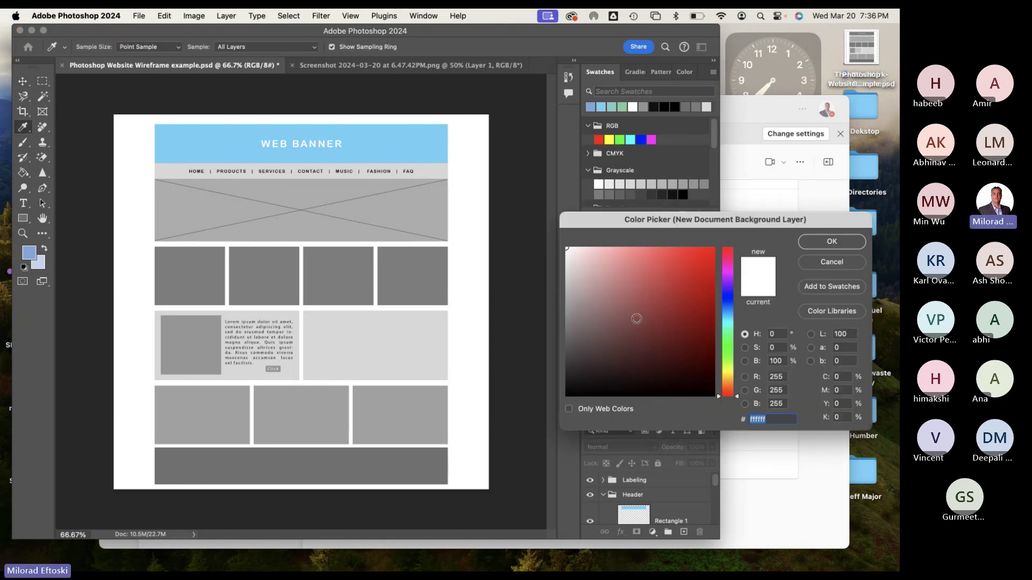
pyautogui.click(836, 266)
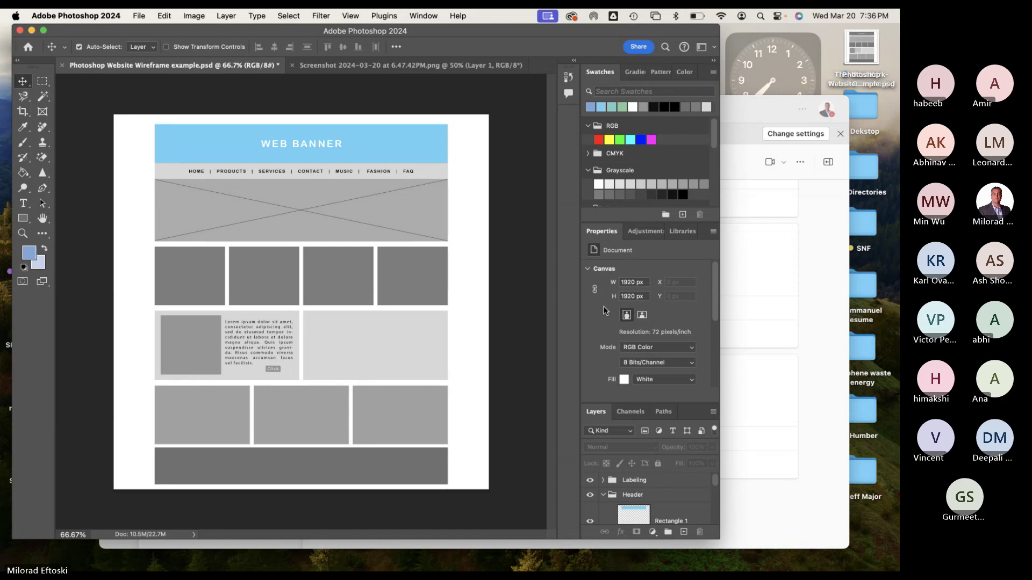
# Collapse the swatches and document properties to make room for the layer list, and unlock Rectangle 2 and Rectangle 3 in the Header group.
pyautogui.scroll(-5, 656, 373)
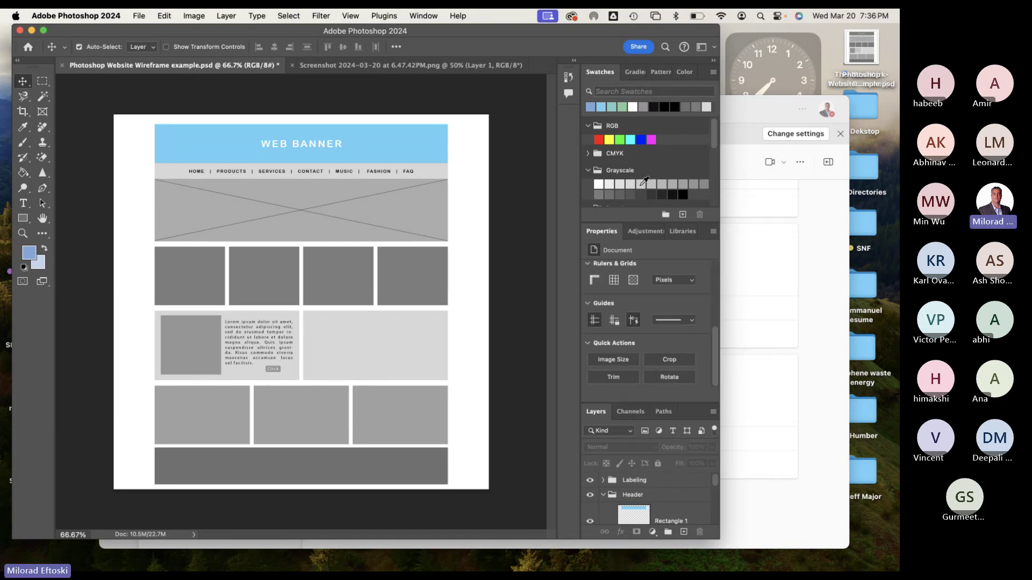
pyautogui.doubleClick(600, 73)
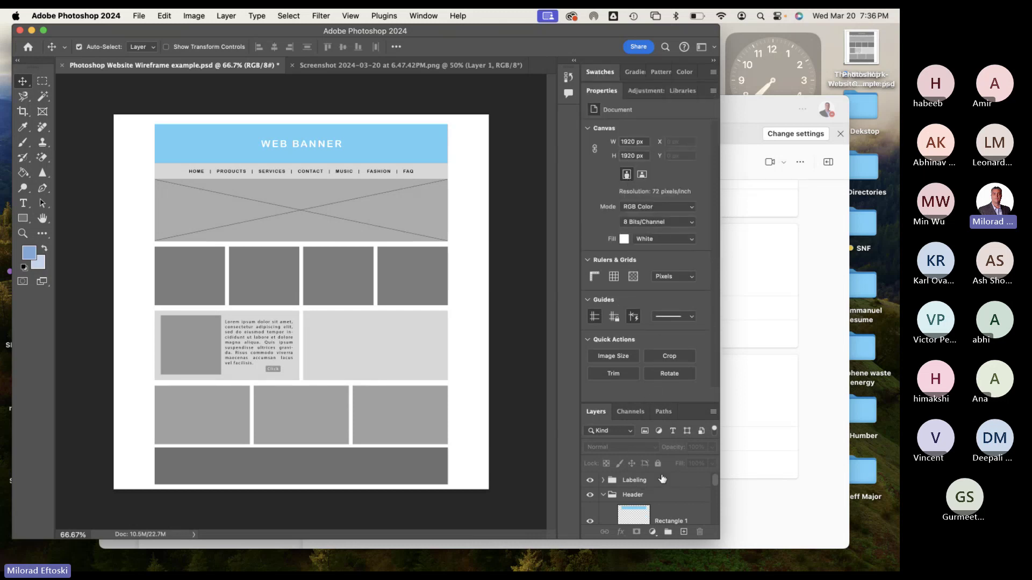
pyautogui.moveTo(657, 402); pyautogui.dragTo(656, 253)
pyautogui.doubleClick(601, 90)
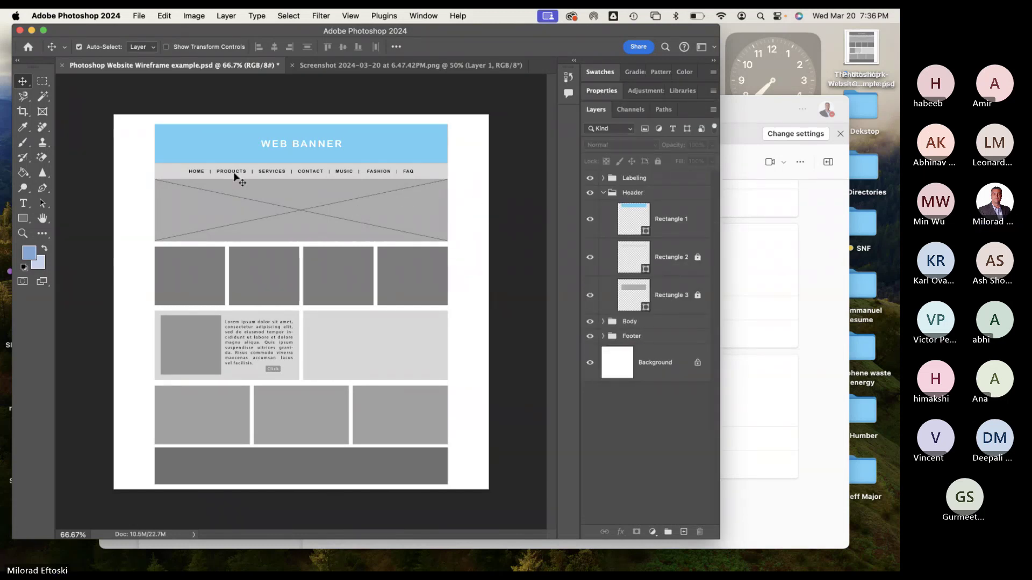
pyautogui.click(698, 258)
pyautogui.click(698, 295)
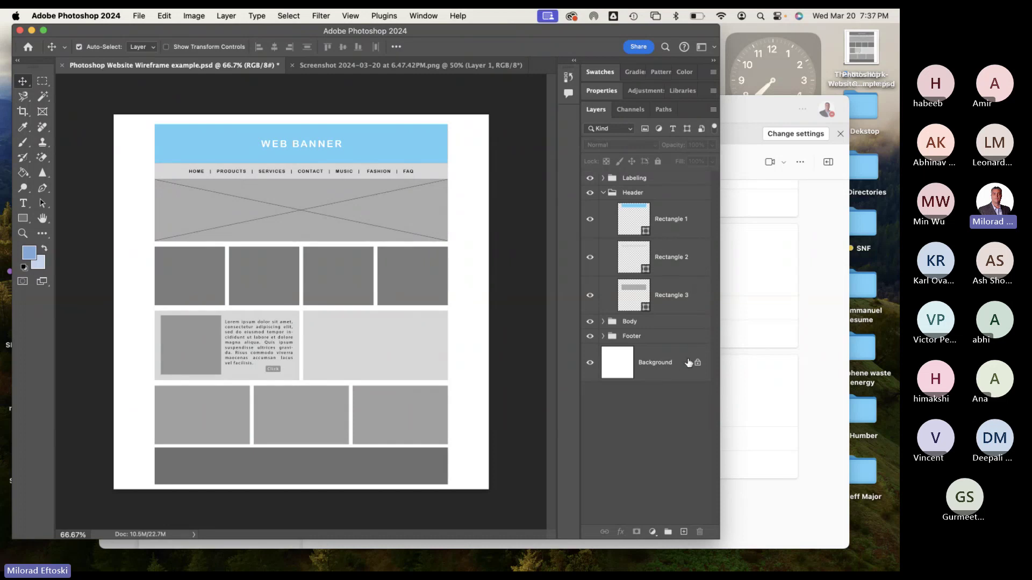
# Expand the Body group and unlock Rectangle 5 copy, Rectangle 5, and Rectangle 4 copy 3, copy 2 and copy.
pyautogui.click(603, 322)
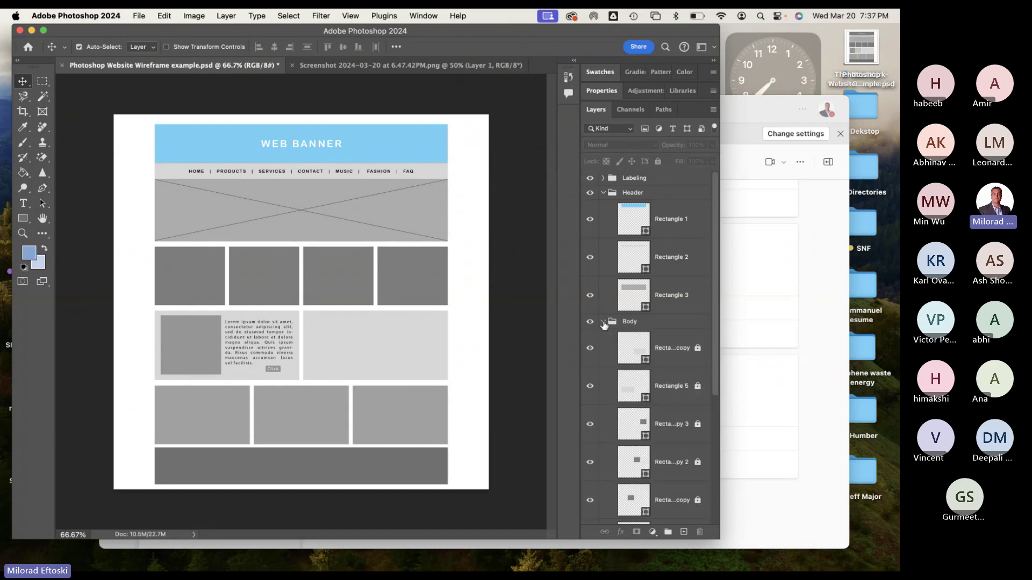
pyautogui.click(602, 322)
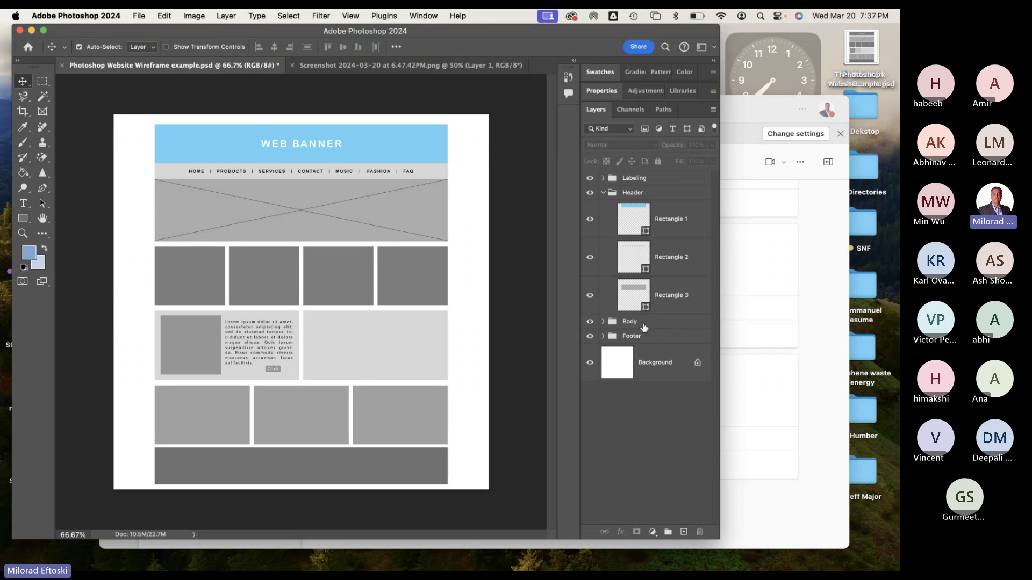
pyautogui.click(605, 324)
pyautogui.click(603, 322)
pyautogui.click(698, 347)
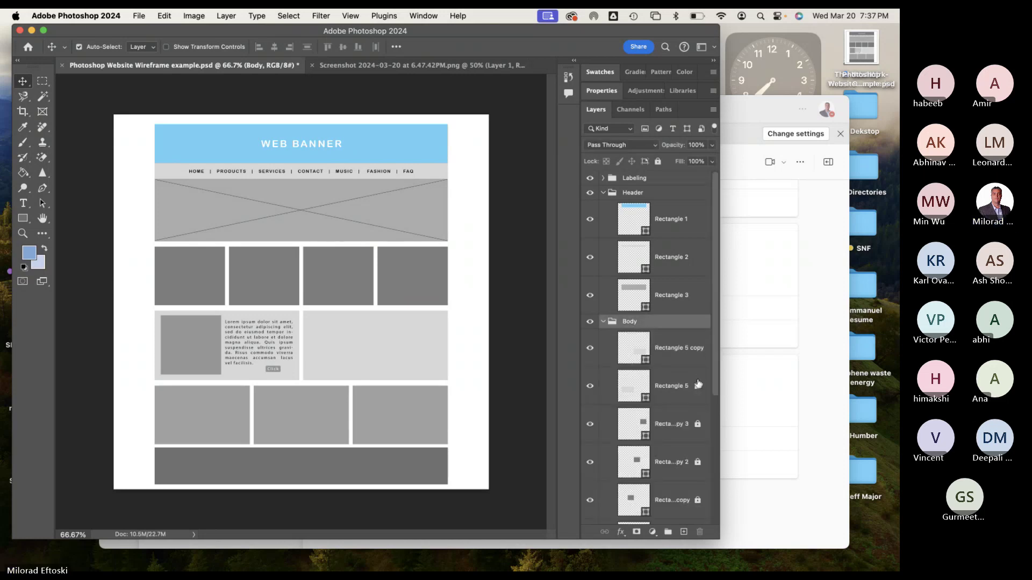
pyautogui.click(698, 386)
pyautogui.click(699, 425)
pyautogui.click(702, 424)
pyautogui.click(698, 462)
pyautogui.click(697, 500)
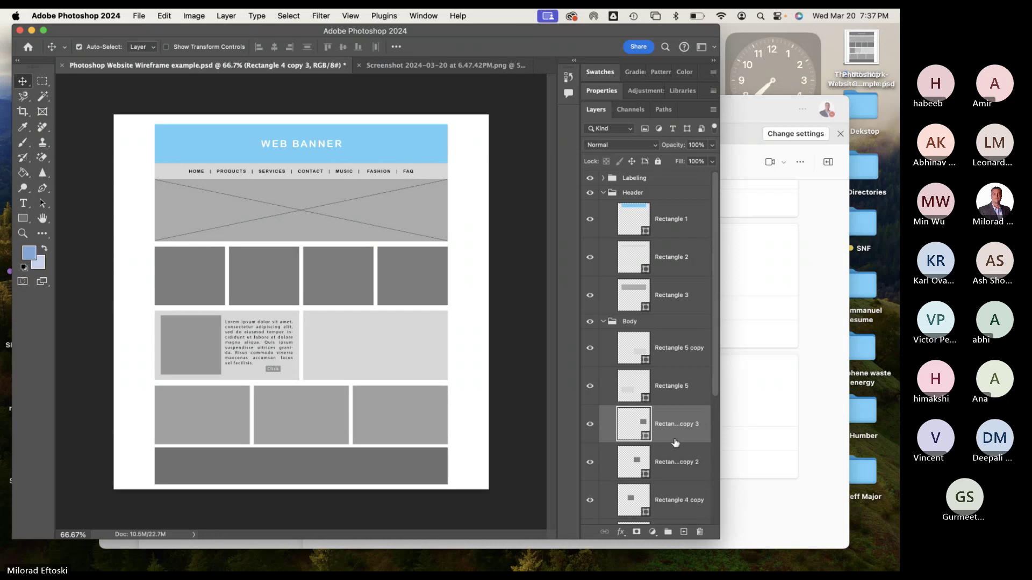
# Unlock the remaining Body layers: Rectangle 4 copy 6, copy 5, copy 4 and Rectangle 4.
pyautogui.scroll(-5, 676, 443)
pyautogui.click(698, 339)
pyautogui.click(698, 377)
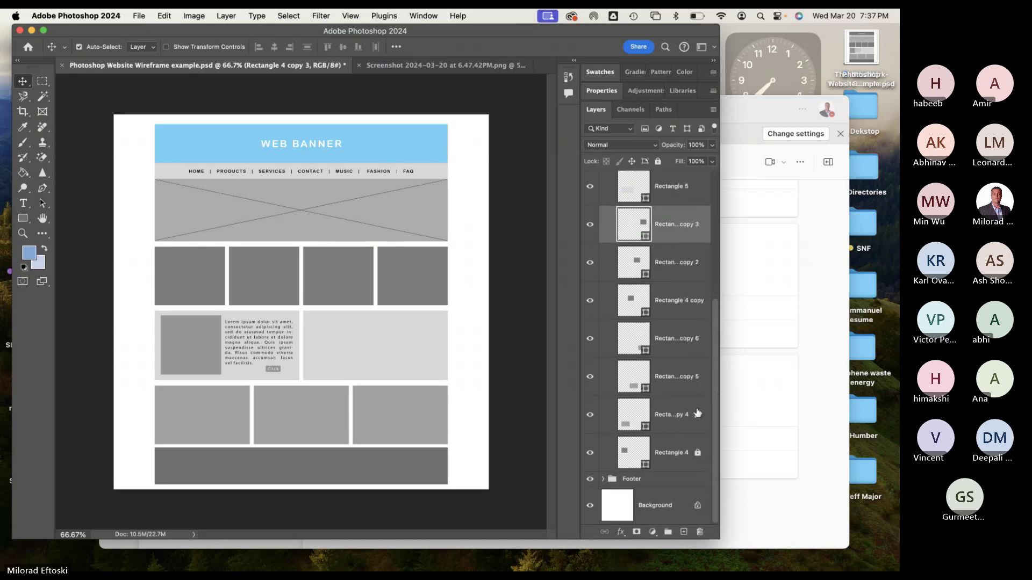
pyautogui.click(698, 414)
pyautogui.click(697, 453)
# Check the Footer group for locked layers and collapse the Footer, Body and Header groups.
pyautogui.click(604, 479)
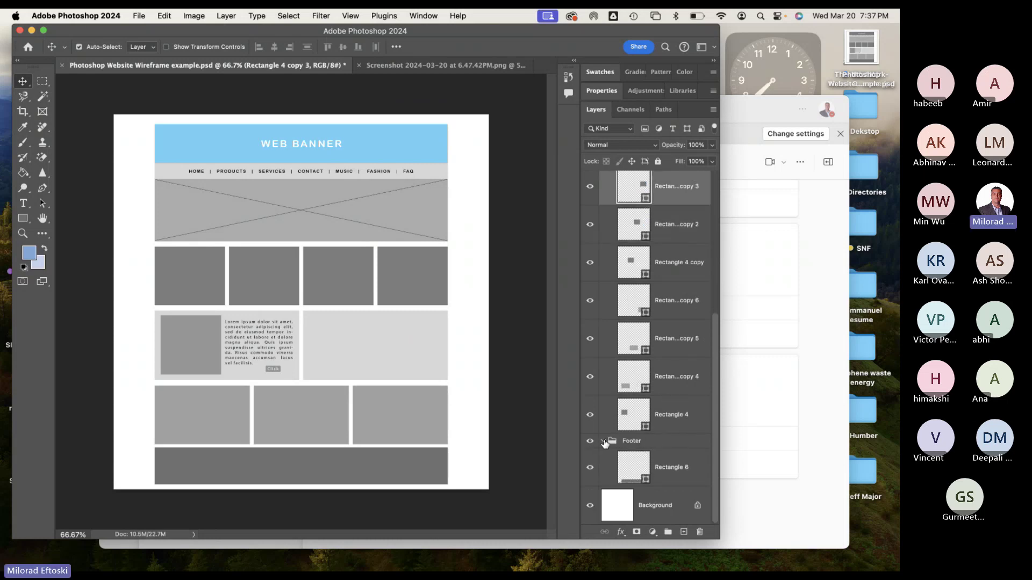
pyautogui.click(603, 442)
pyautogui.scroll(3, 645, 376)
pyautogui.click(603, 322)
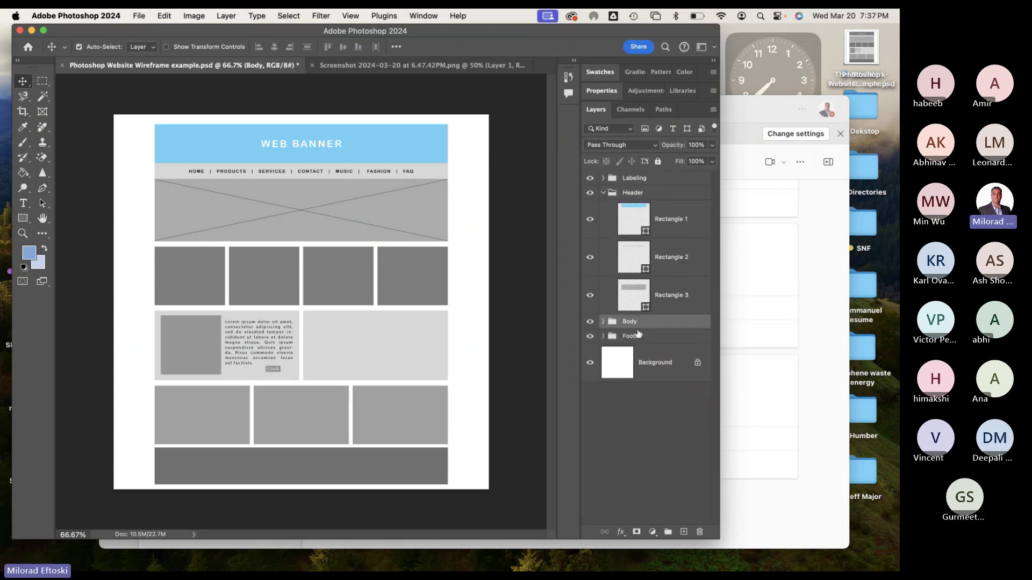
pyautogui.click(604, 192)
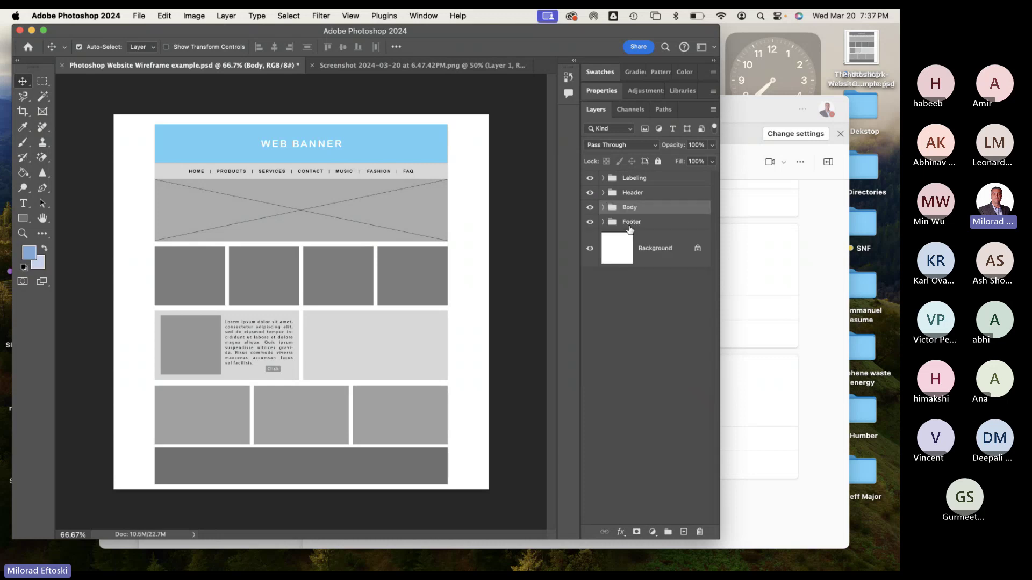
# Fill the navigation bar rectangle (Rectangle 2) in the Header group with a blue-violet Pastel swatch.
pyautogui.click(163, 177)
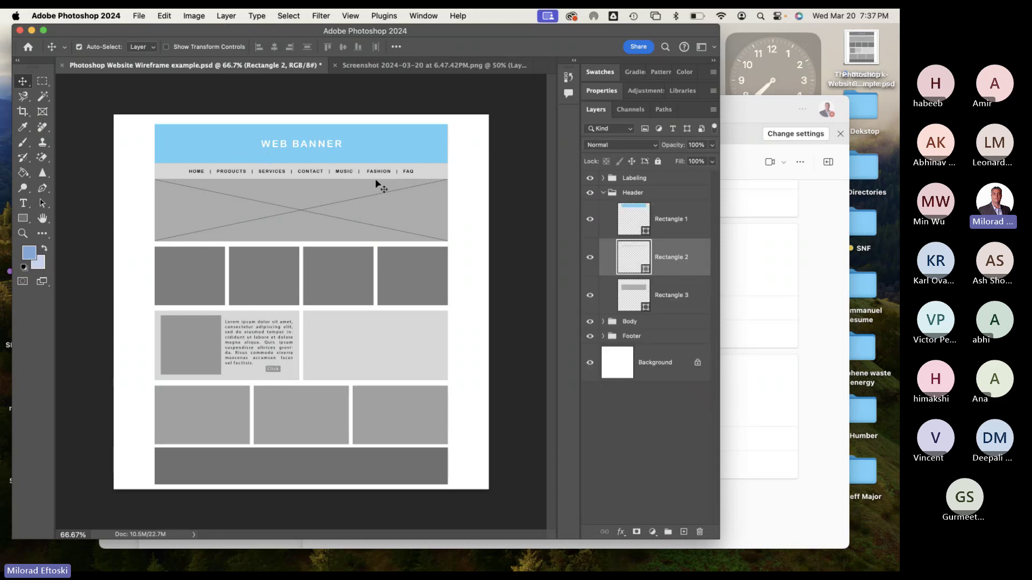
pyautogui.doubleClick(634, 260)
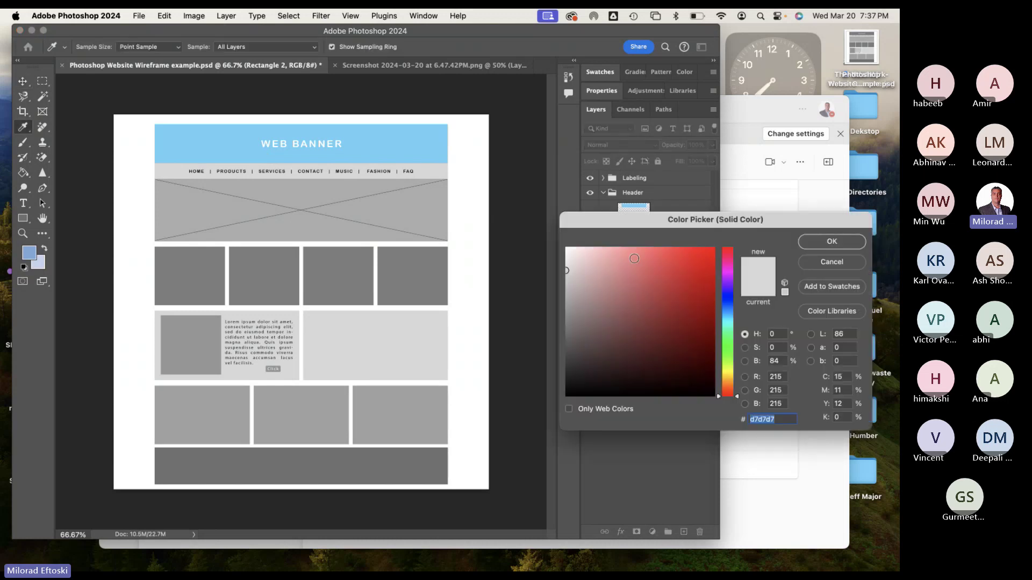
pyautogui.click(831, 262)
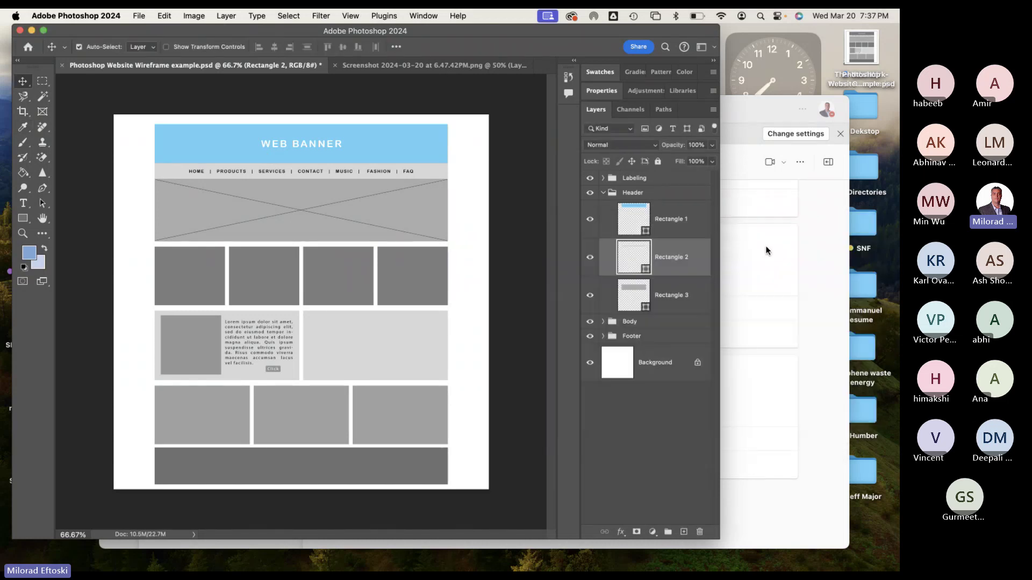
pyautogui.click(602, 91)
pyautogui.click(623, 164)
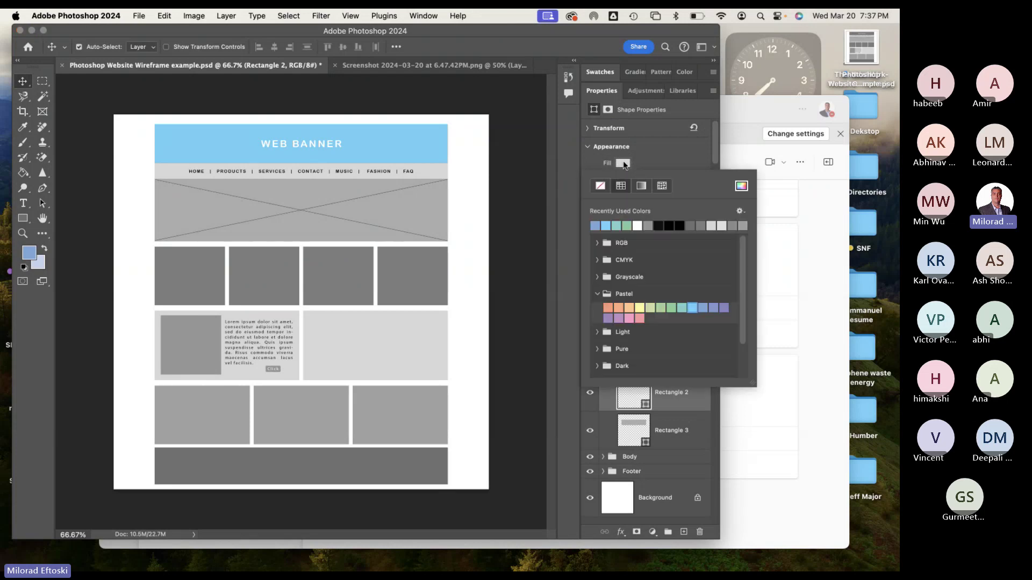
pyautogui.click(704, 308)
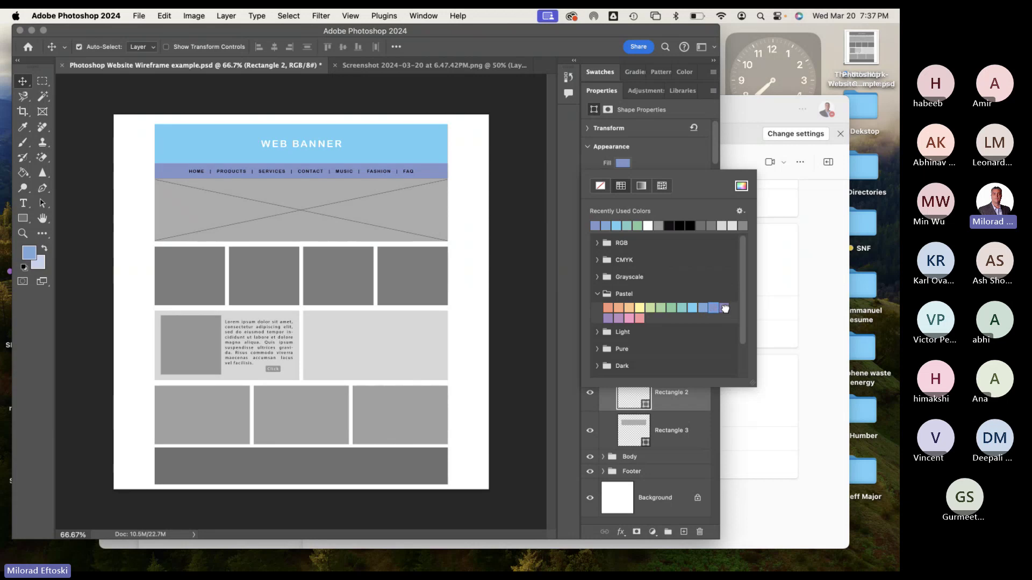
# Try violet, teal, pink and orange Pastel swatches as the navigation bar's fill.
pyautogui.click(724, 307)
pyautogui.click(683, 308)
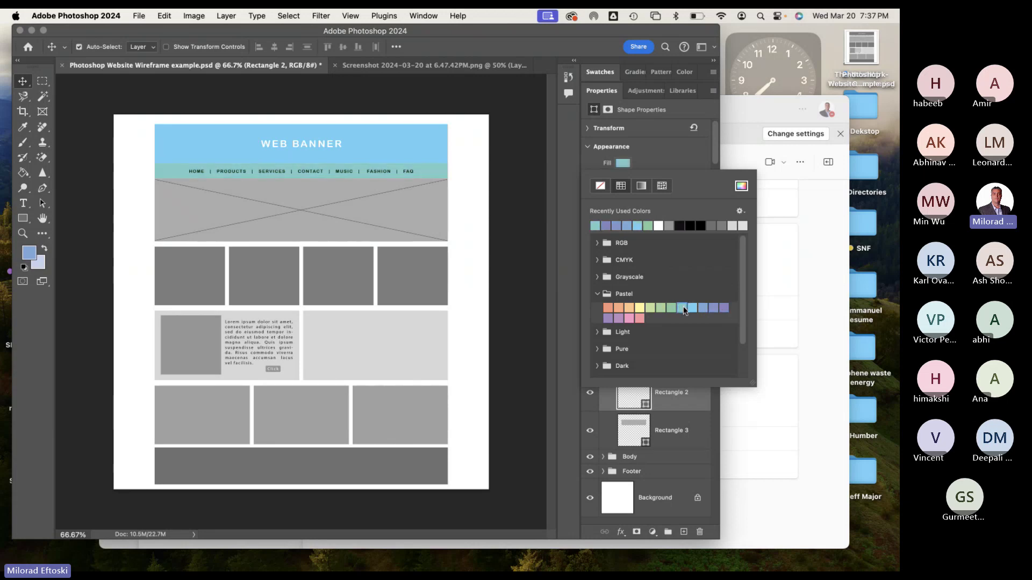
pyautogui.click(630, 319)
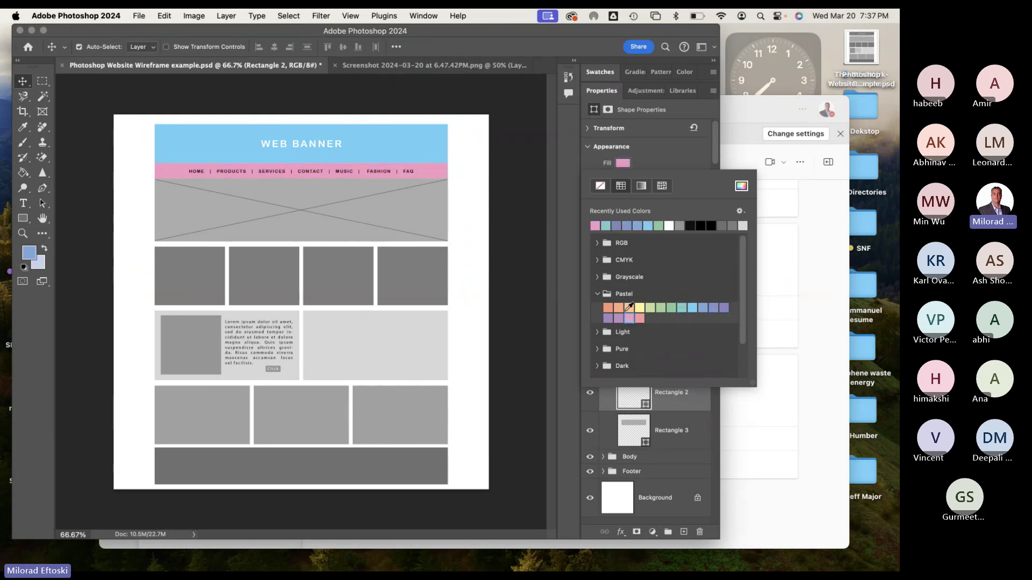
pyautogui.click(617, 306)
pyautogui.click(608, 308)
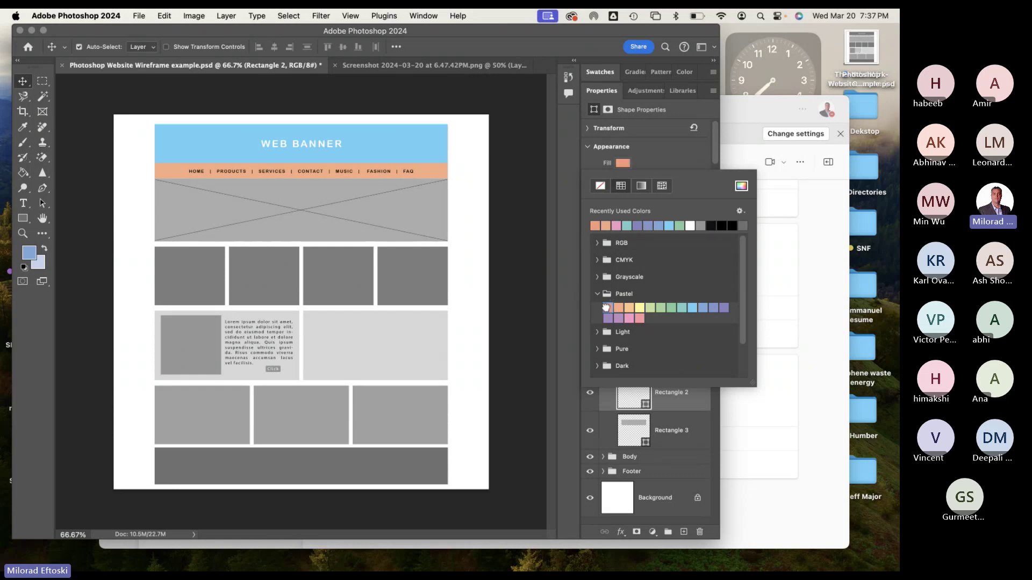
# Compare the green Pastel swatches on the navigation bar and fill it with the light yellow-green one.
pyautogui.click(650, 308)
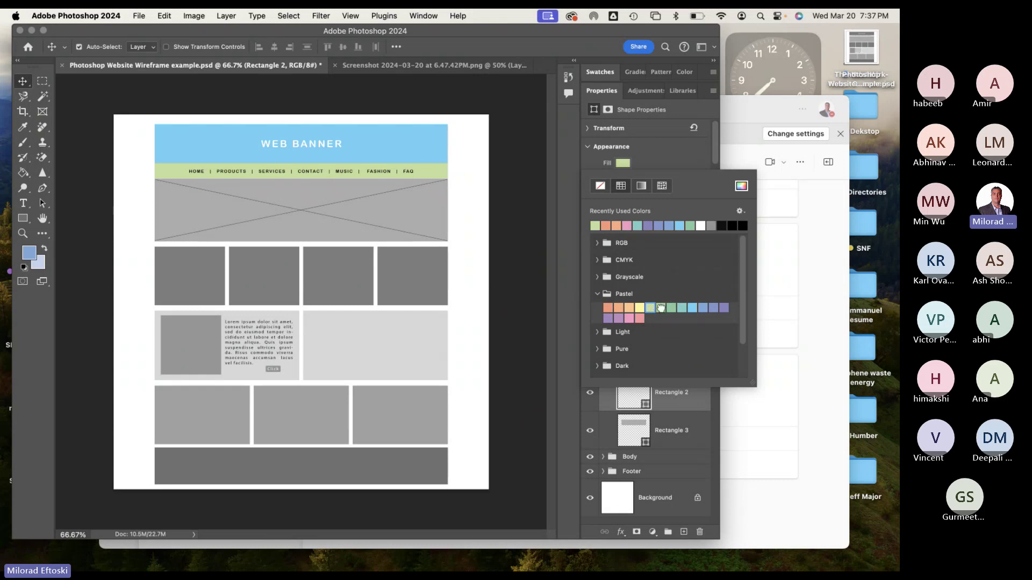
pyautogui.click(671, 308)
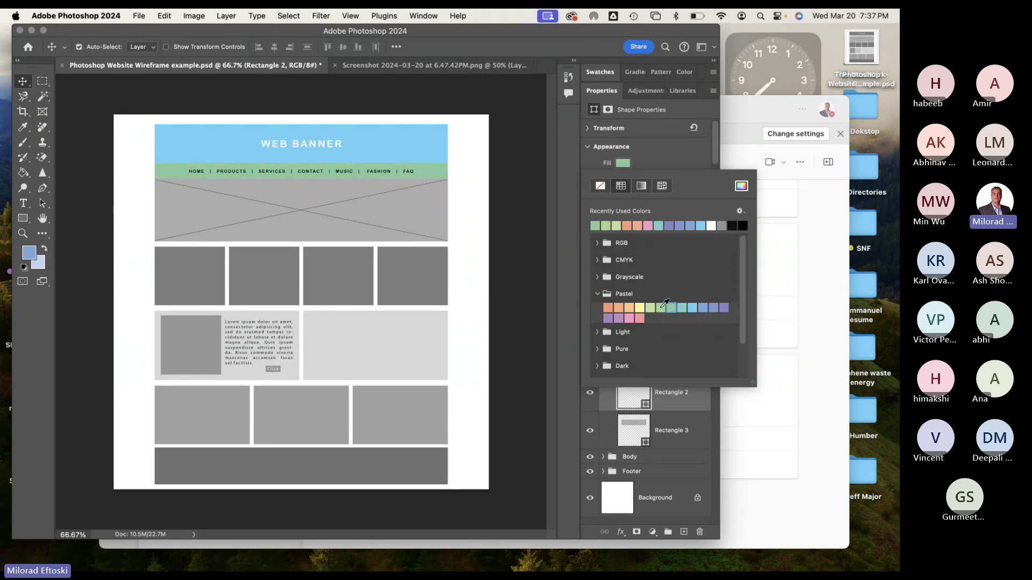
pyautogui.click(650, 308)
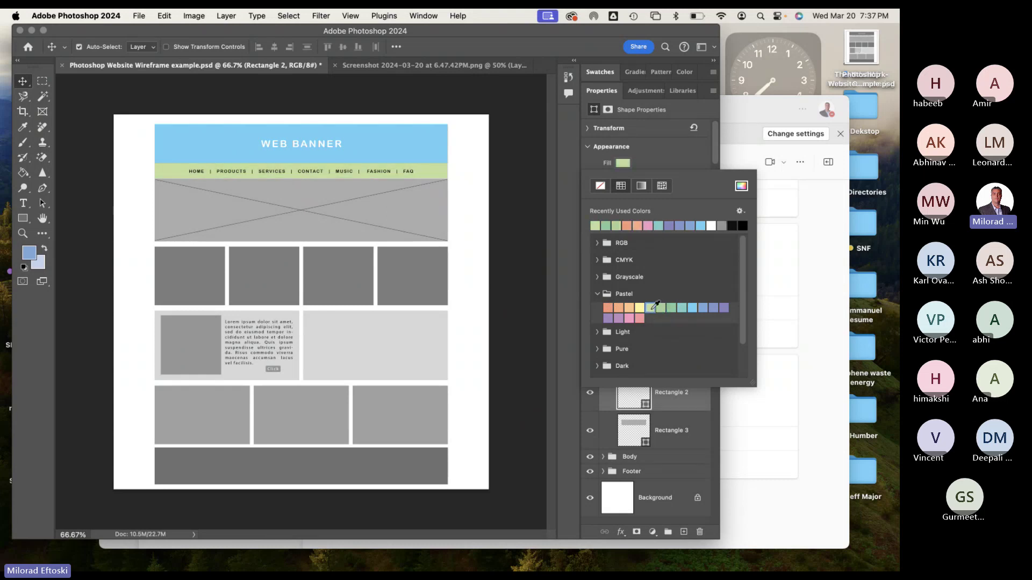
# Fill the first box in the row of four (Rectangle 4) with the recently used pink.
pyautogui.click(290, 197)
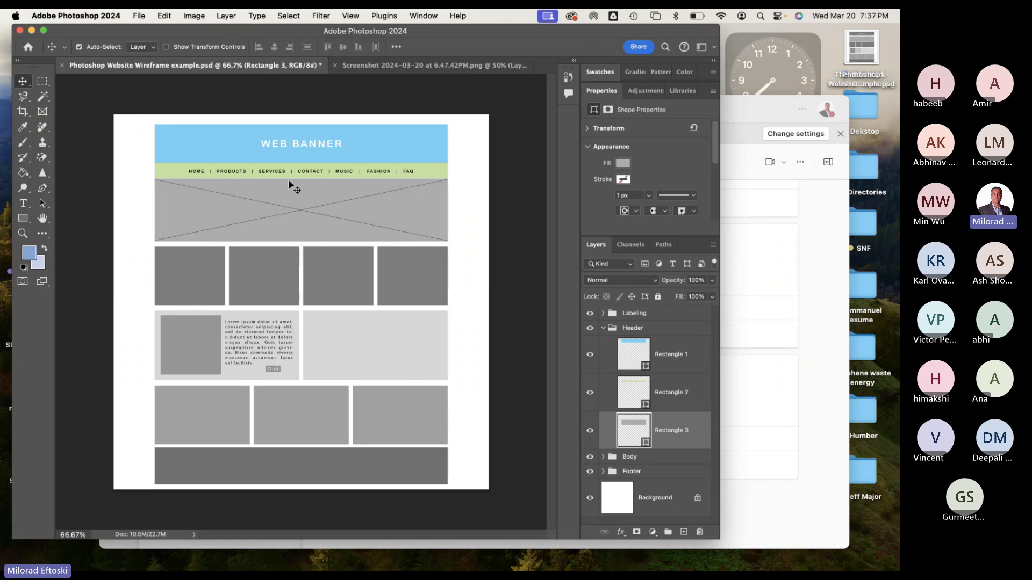
pyautogui.click(201, 272)
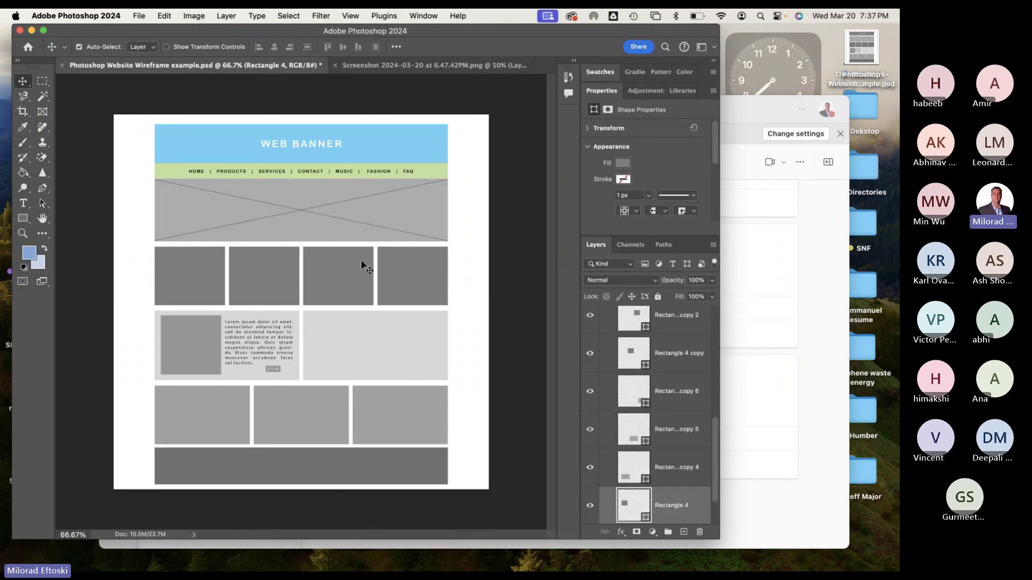
pyautogui.click(622, 163)
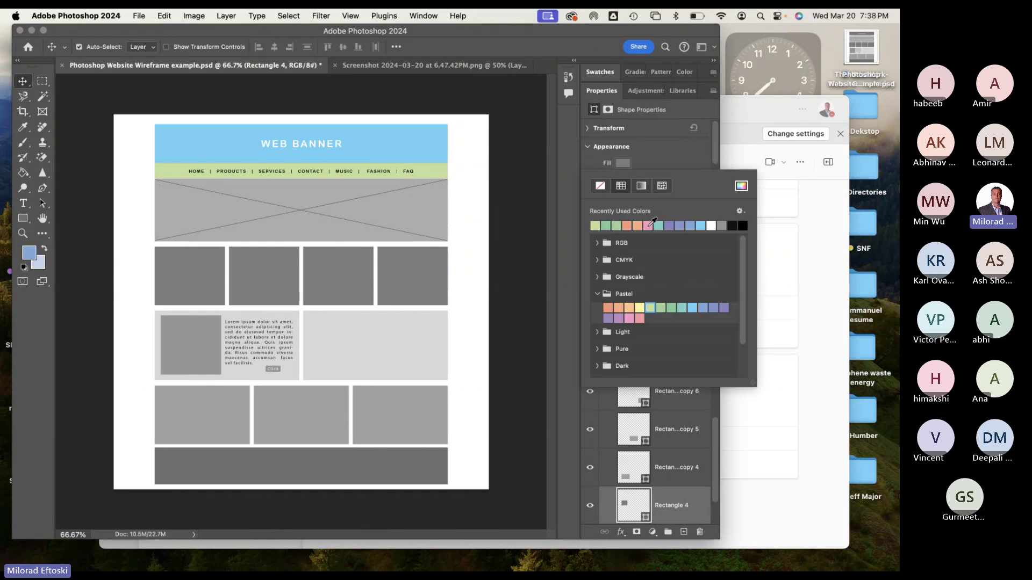
pyautogui.click(647, 225)
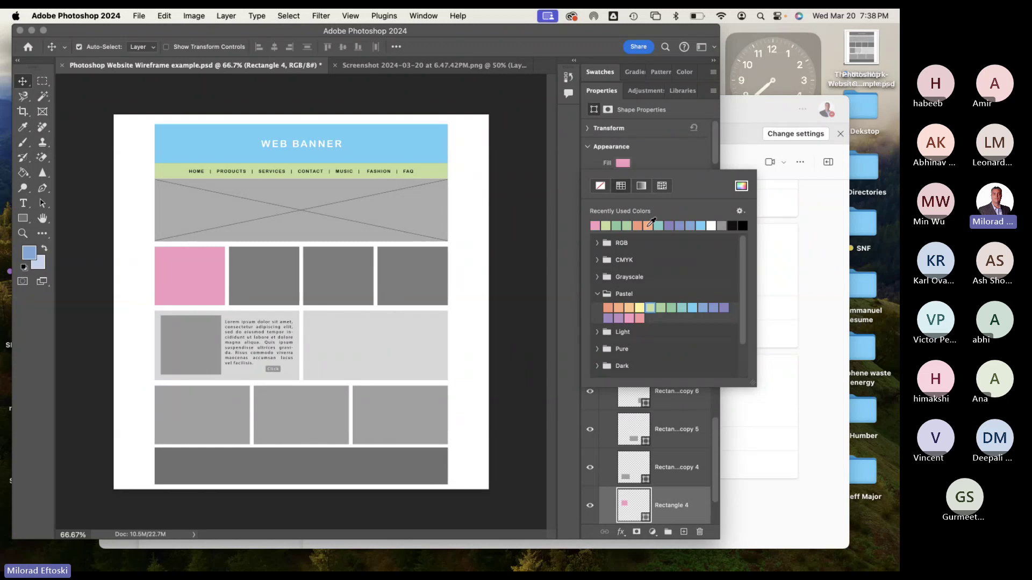
# Fill the first box in the lower row of three (Rectangle 4 copy 4) with Pastel Magenta.
pyautogui.click(630, 472)
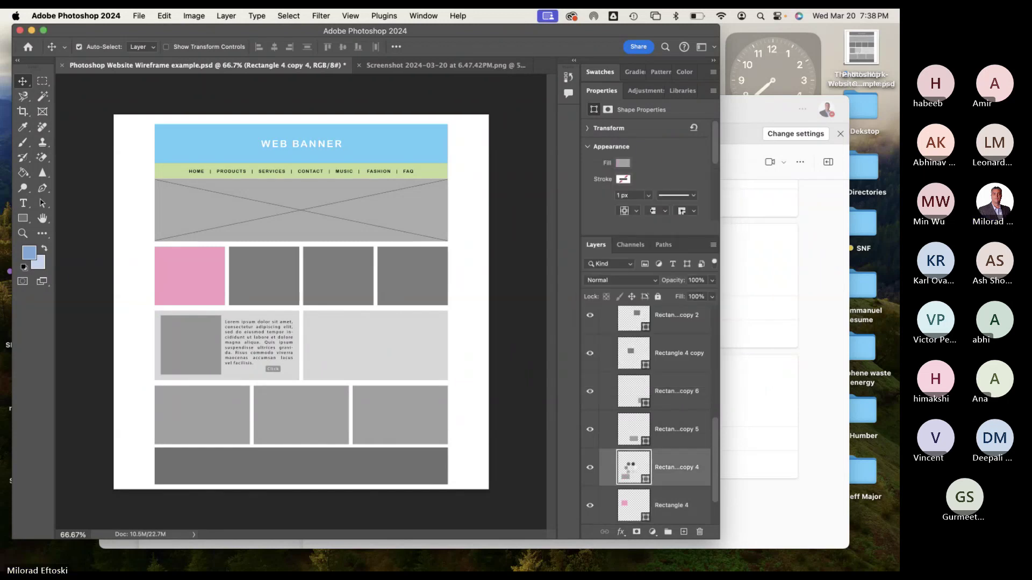
pyautogui.doubleClick(631, 471)
pyautogui.press('Escape')
pyautogui.click(623, 163)
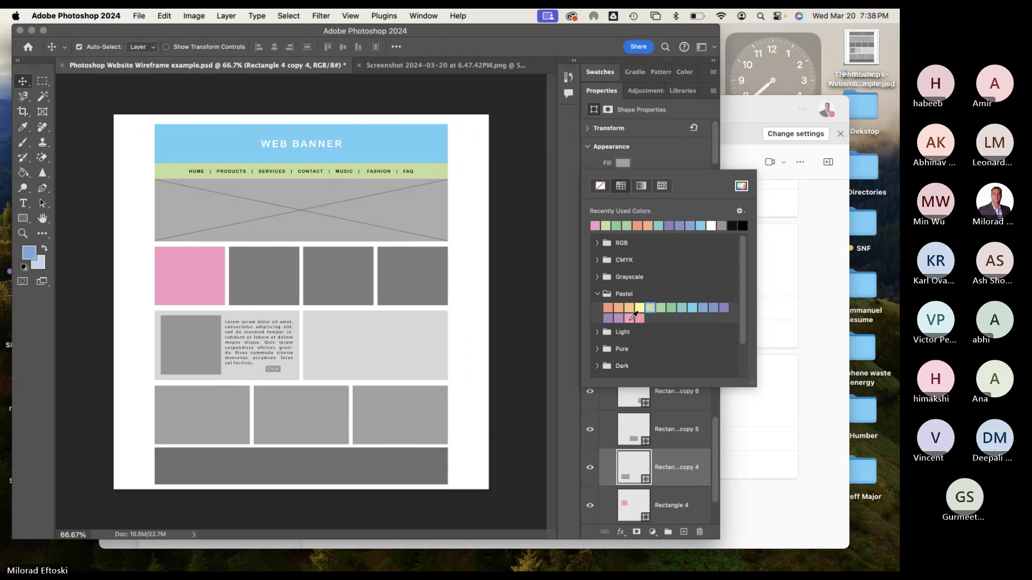
pyautogui.click(630, 320)
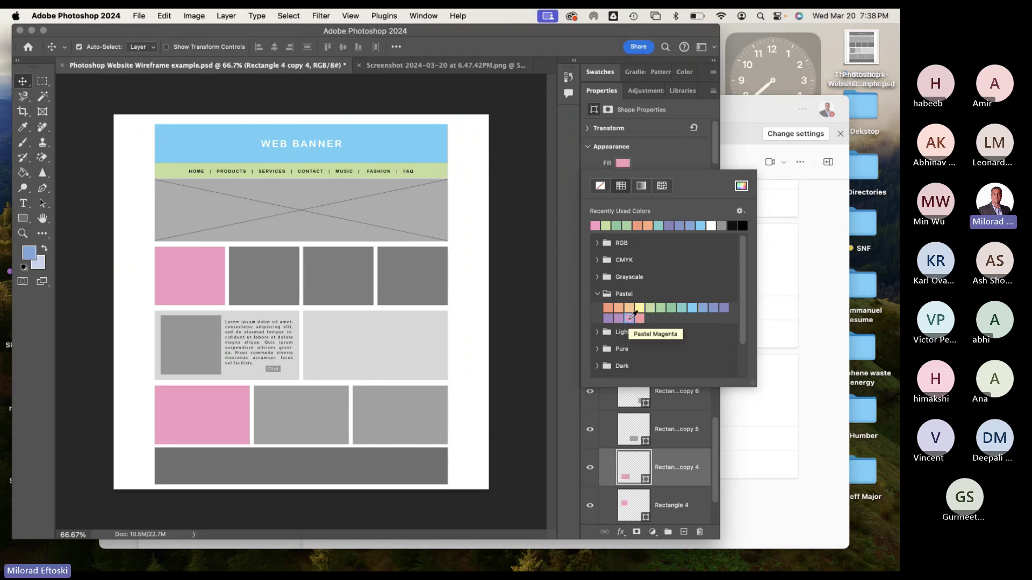
# Fill the middle box of the lower row with a light green Pastel swatch and the last box with teal.
pyautogui.click(661, 437)
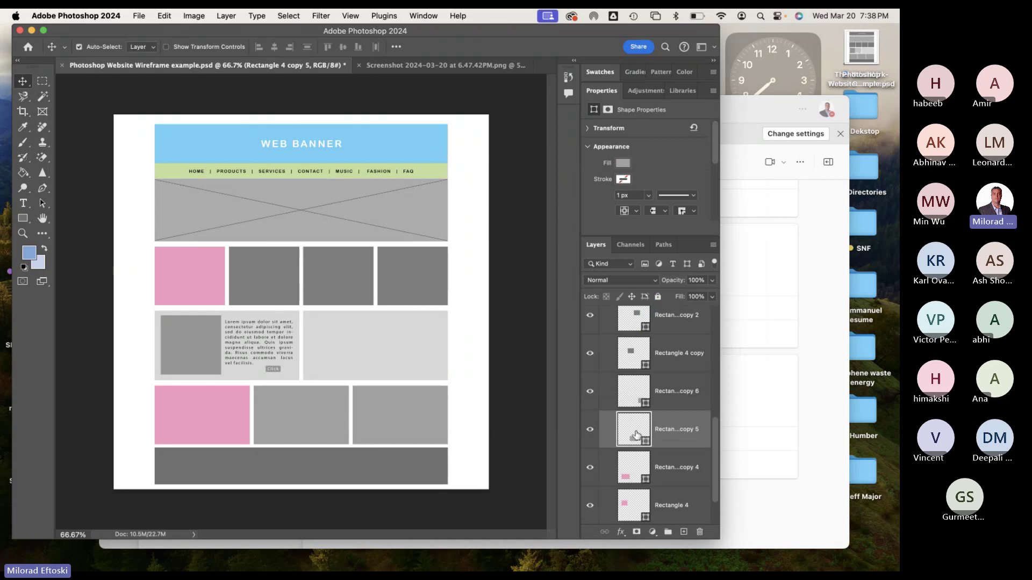
pyautogui.click(622, 163)
pyautogui.click(661, 308)
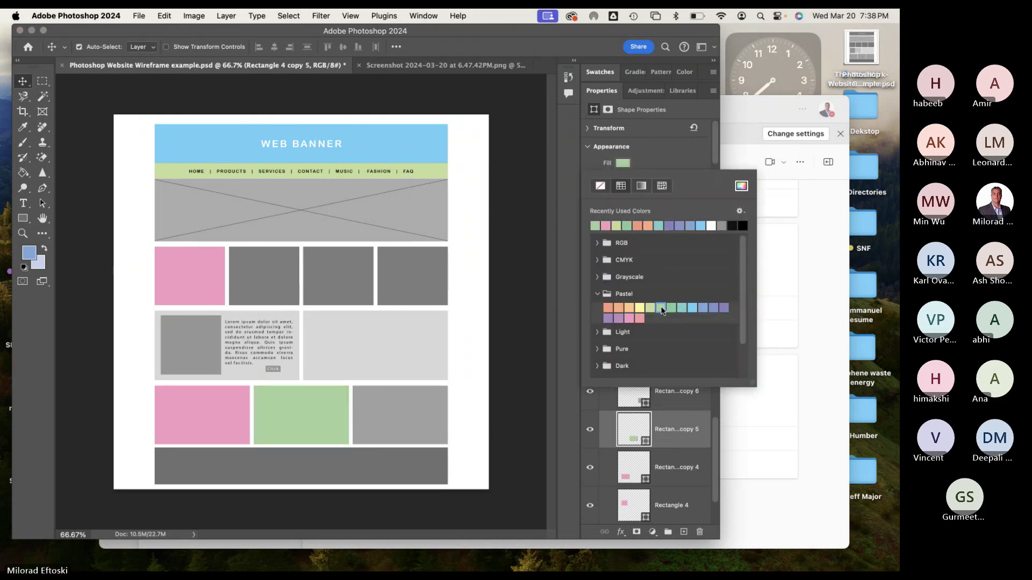
pyautogui.click(633, 436)
pyautogui.click(631, 400)
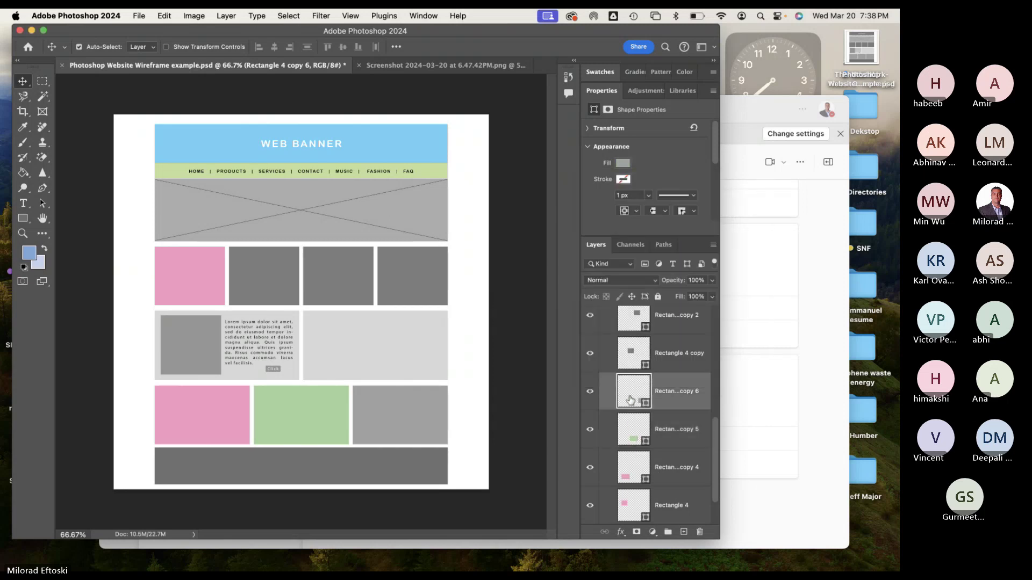
pyautogui.click(624, 163)
pyautogui.click(682, 308)
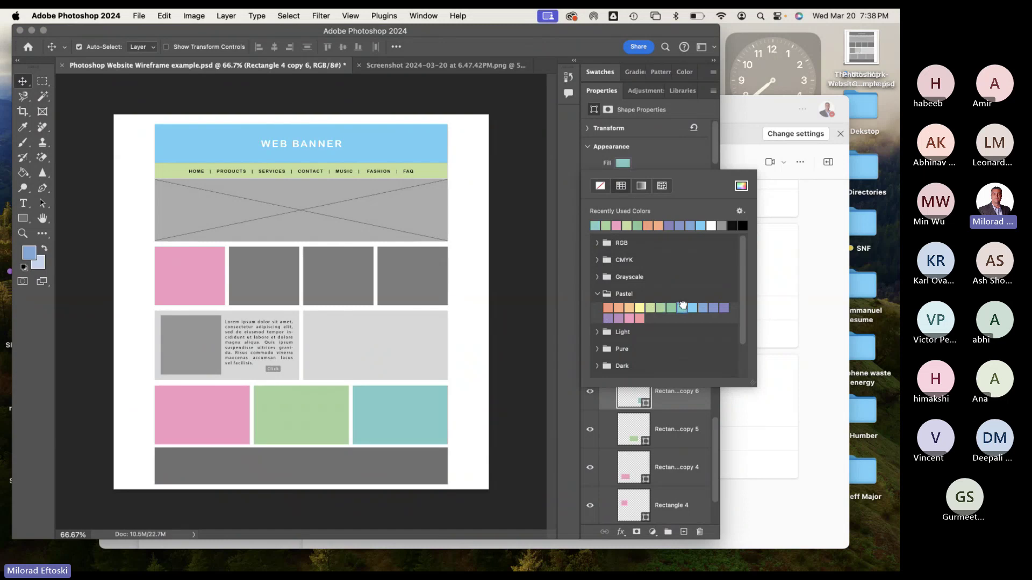
# Change the fill of the first box in the row of four (Rectangle 4) to the recently used light orange.
pyautogui.click(275, 287)
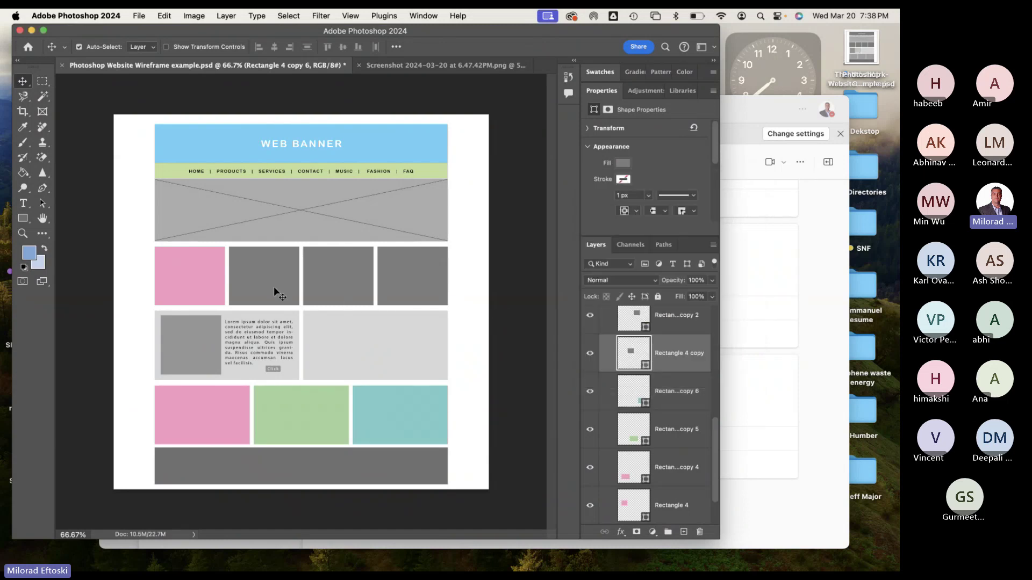
pyautogui.click(273, 286)
pyautogui.click(194, 284)
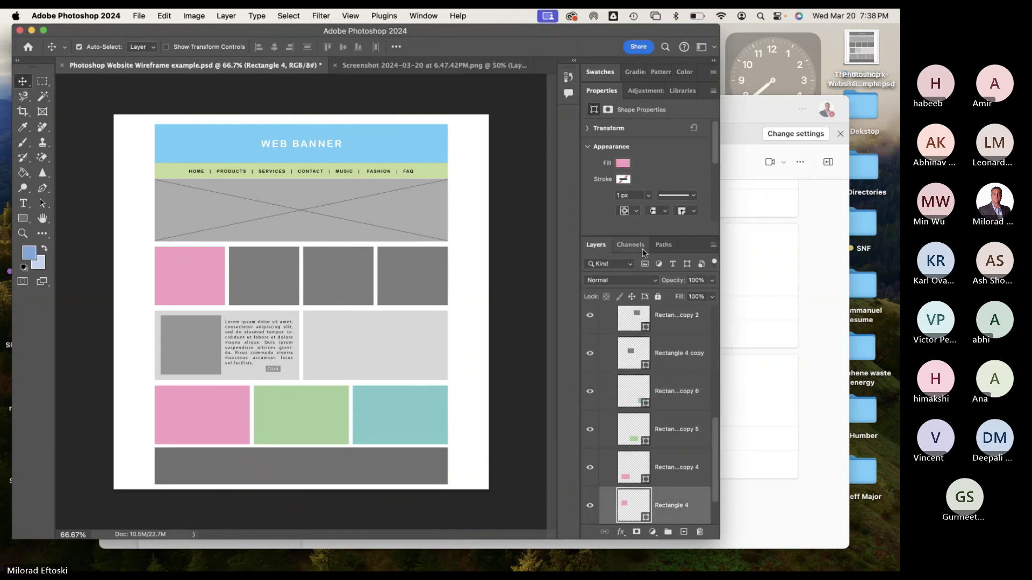
pyautogui.click(622, 164)
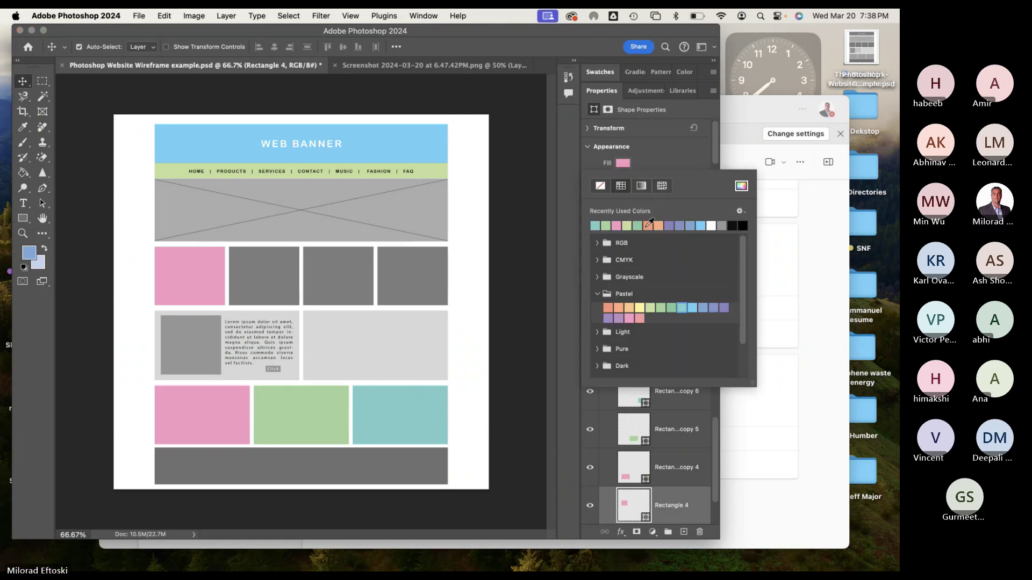
pyautogui.click(658, 226)
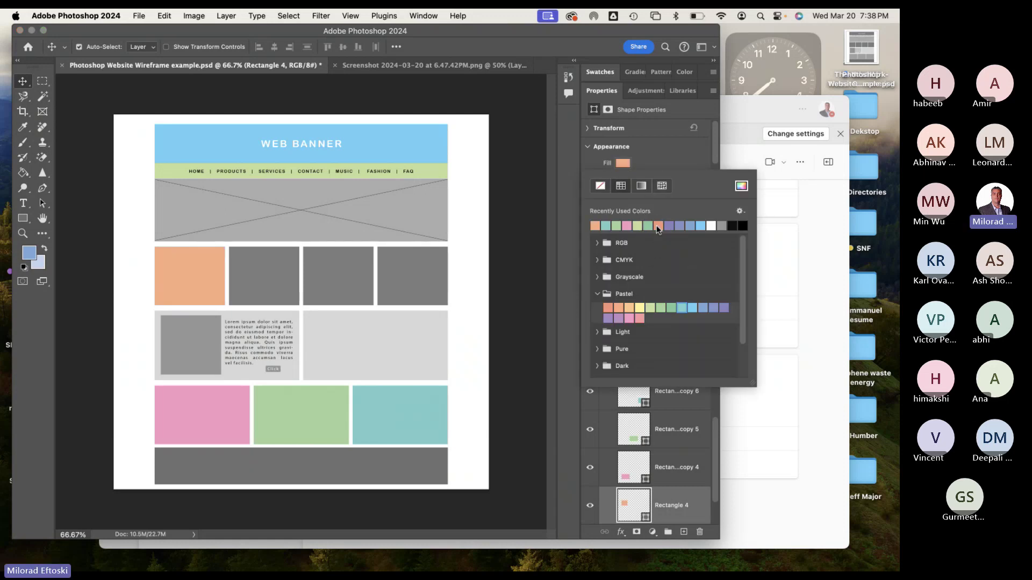
# Fill the second box in the row of four with teal and the third box with violet from the recent colours.
pyautogui.click(260, 280)
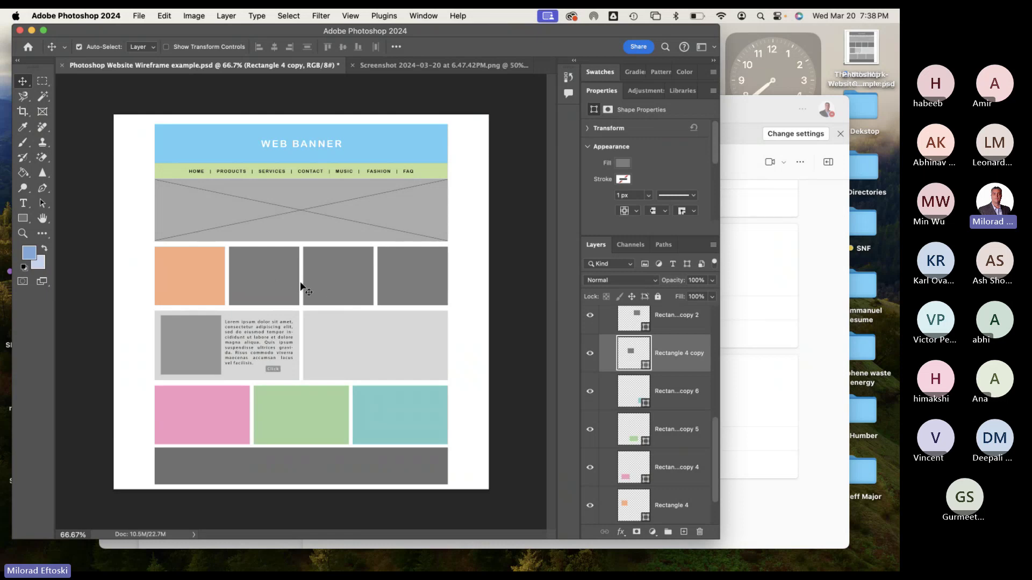
pyautogui.click(623, 164)
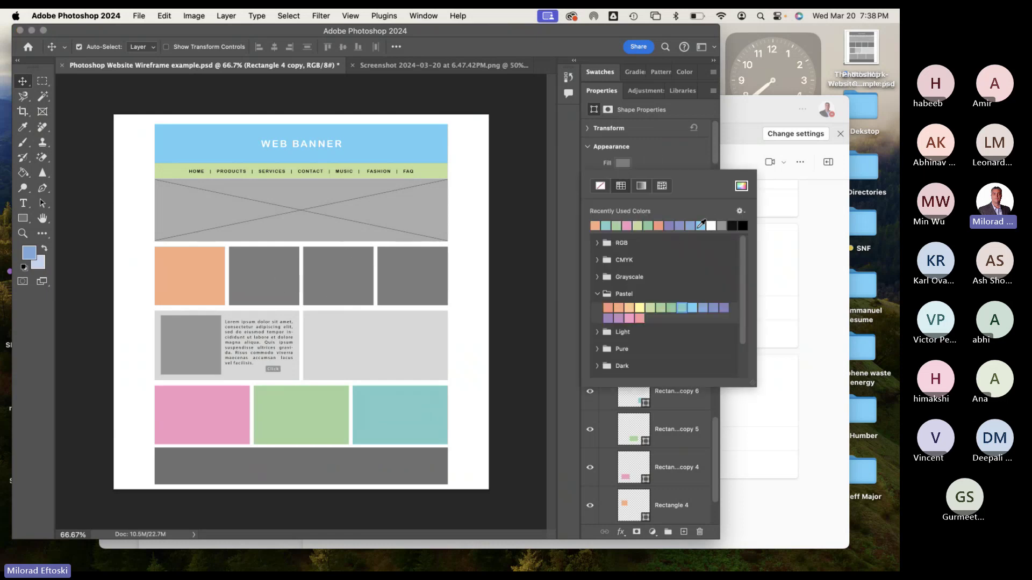
pyautogui.click(605, 227)
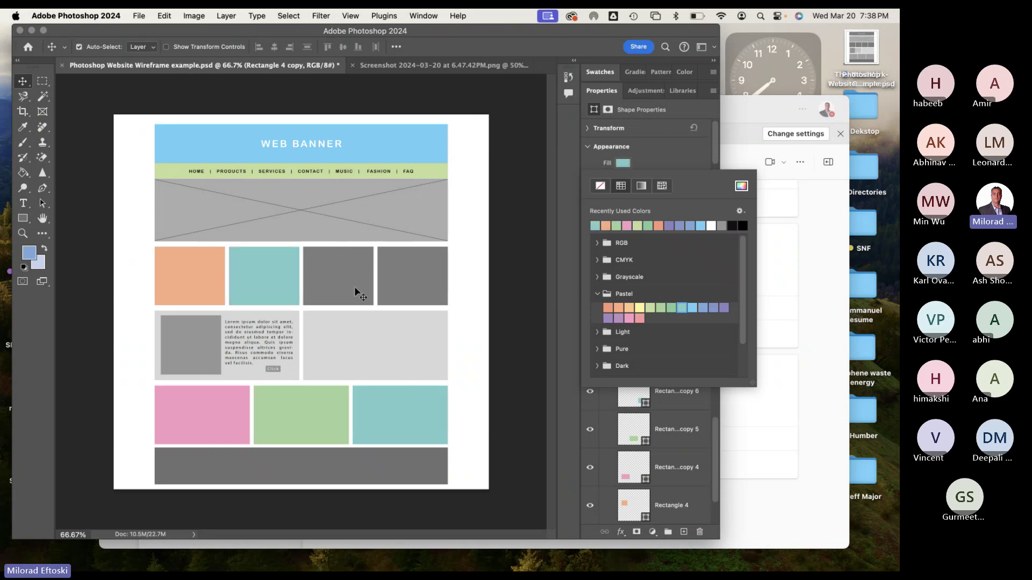
pyautogui.click(337, 286)
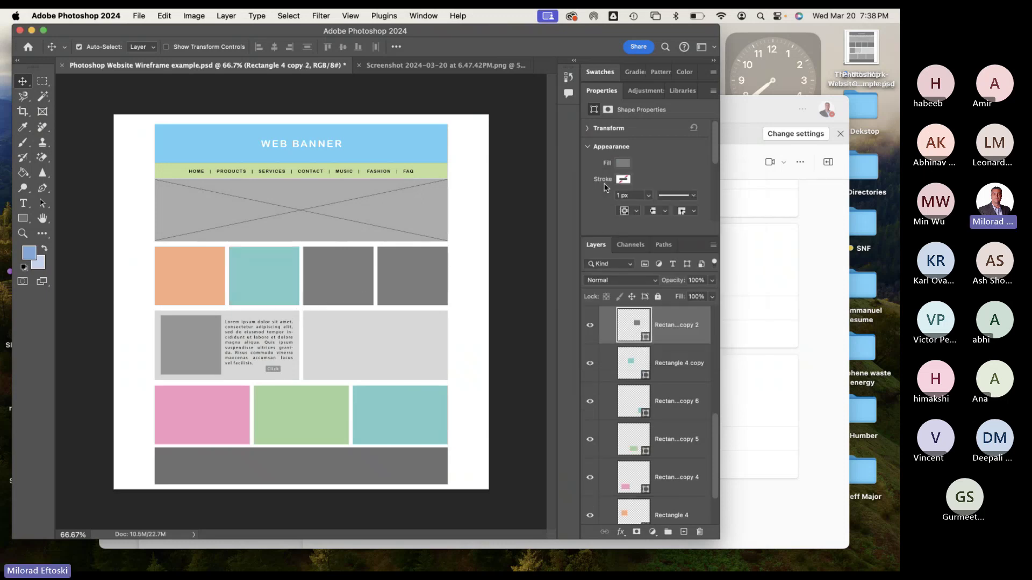
pyautogui.click(621, 163)
pyautogui.click(671, 226)
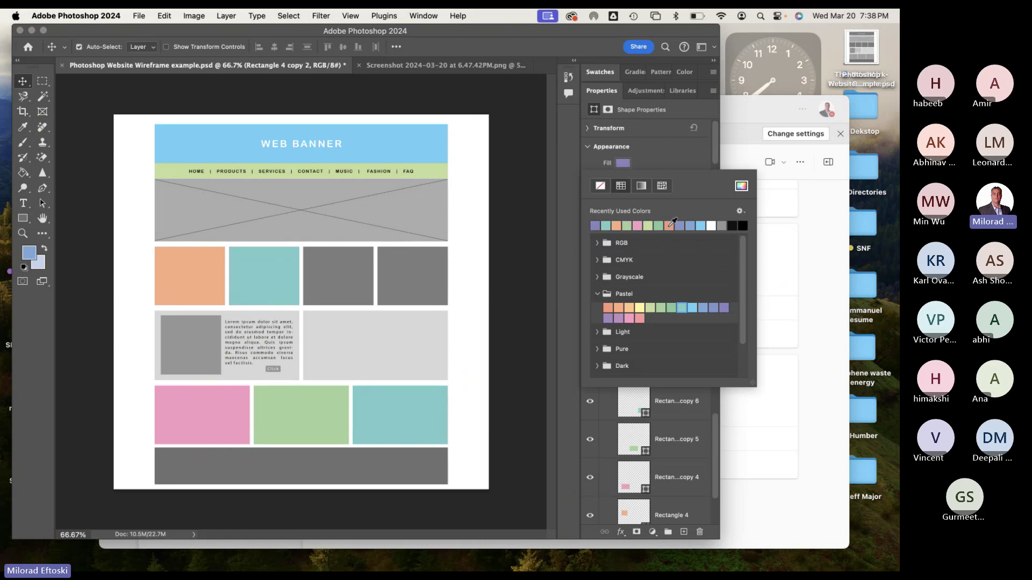
# Fill the fourth box in the row of four (Rectangle 4 copy 3) with the recently used light blue and deselect it.
pyautogui.click(405, 270)
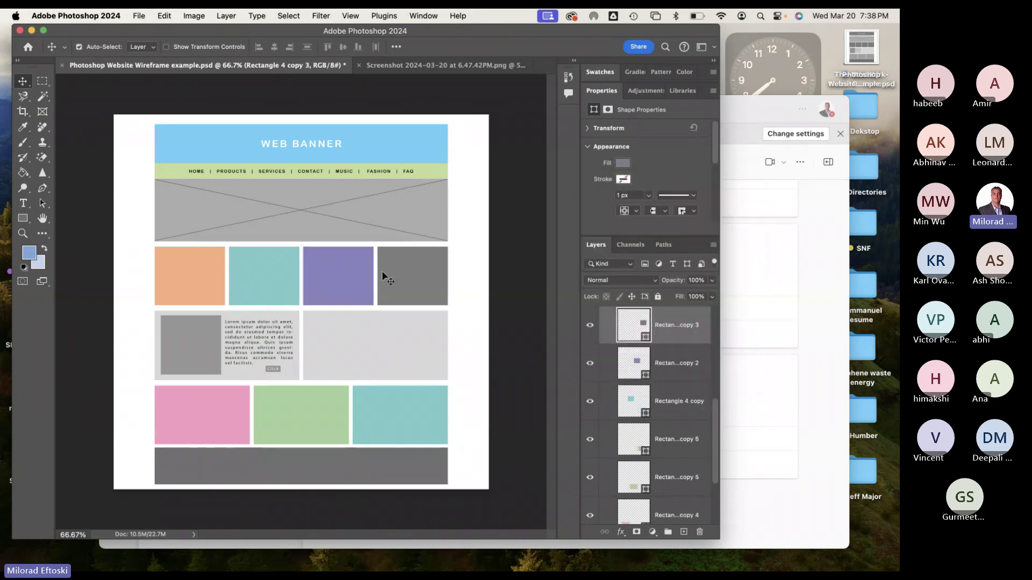
pyautogui.click(623, 162)
pyautogui.click(700, 226)
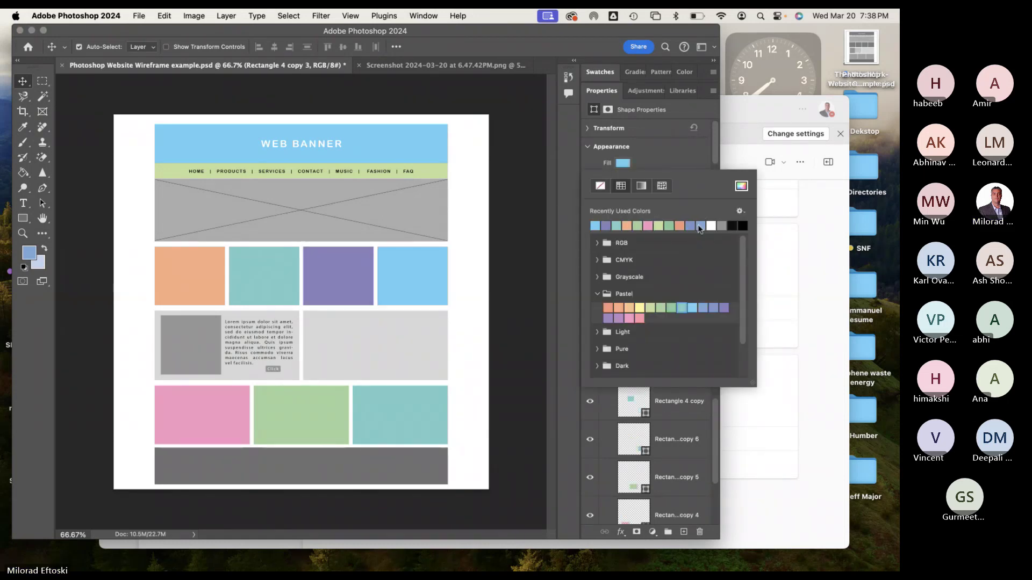
pyautogui.click(520, 263)
# Fill the light grey box beside the text block (Rectangle 5 copy) with the recently used pink and deselect it.
pyautogui.click(399, 343)
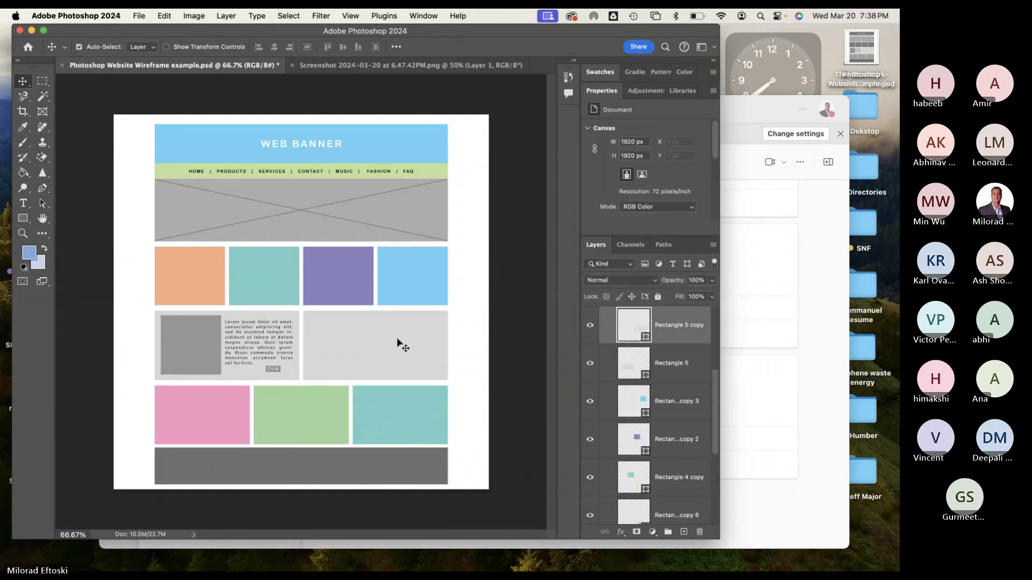
pyautogui.click(623, 162)
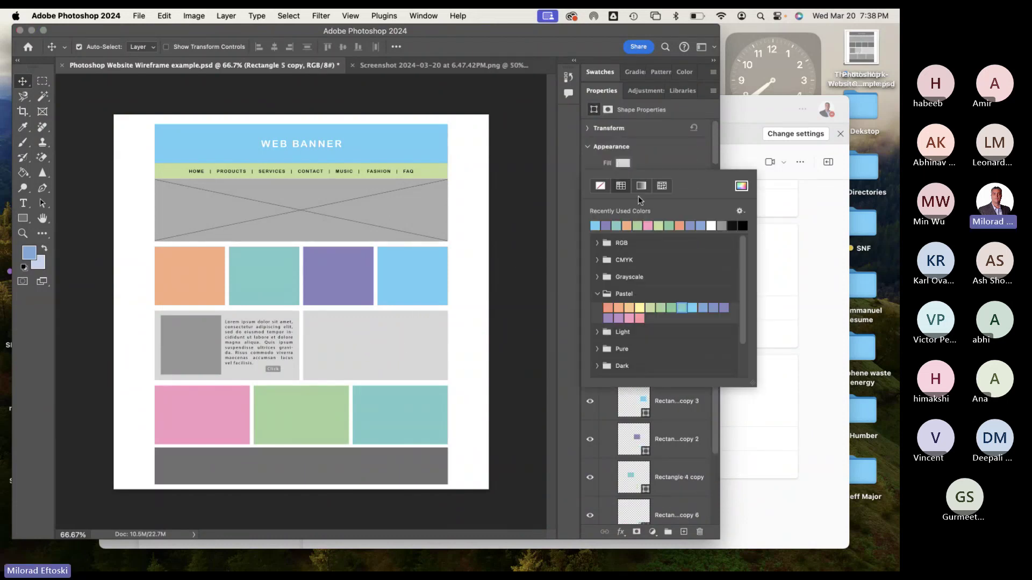
pyautogui.click(648, 226)
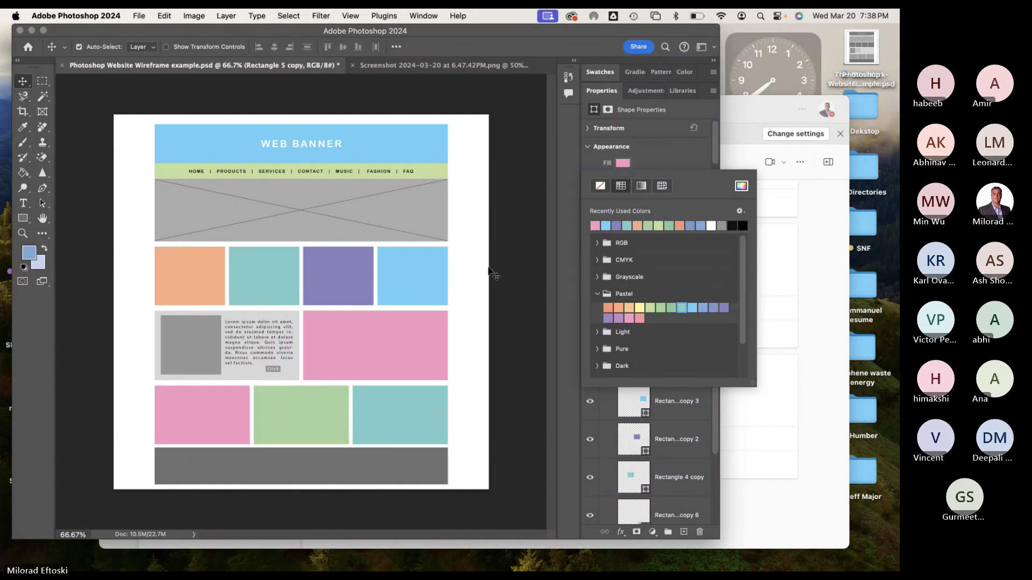
pyautogui.click(492, 274)
# Fill the footer rectangle (Rectangle 6) with a Pastel swatch, trying violet before settling on medium blue, and deselect it.
pyautogui.click(379, 458)
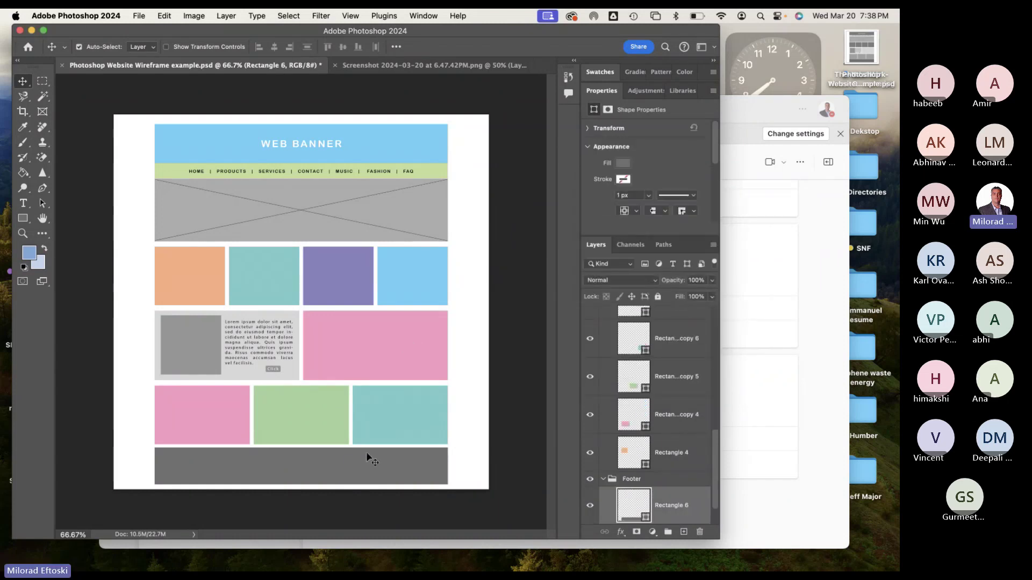
pyautogui.click(623, 163)
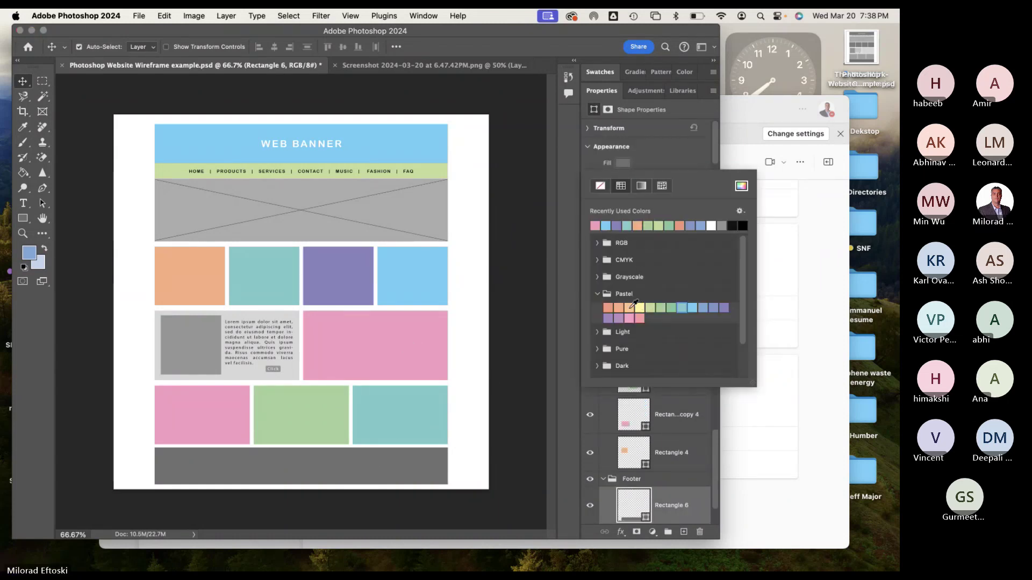
pyautogui.click(724, 308)
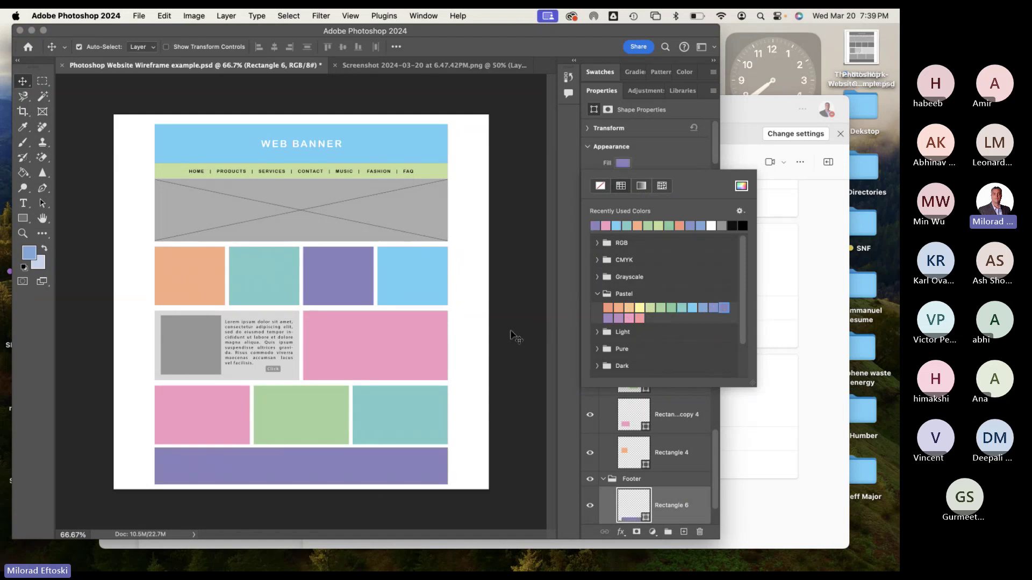
pyautogui.click(703, 307)
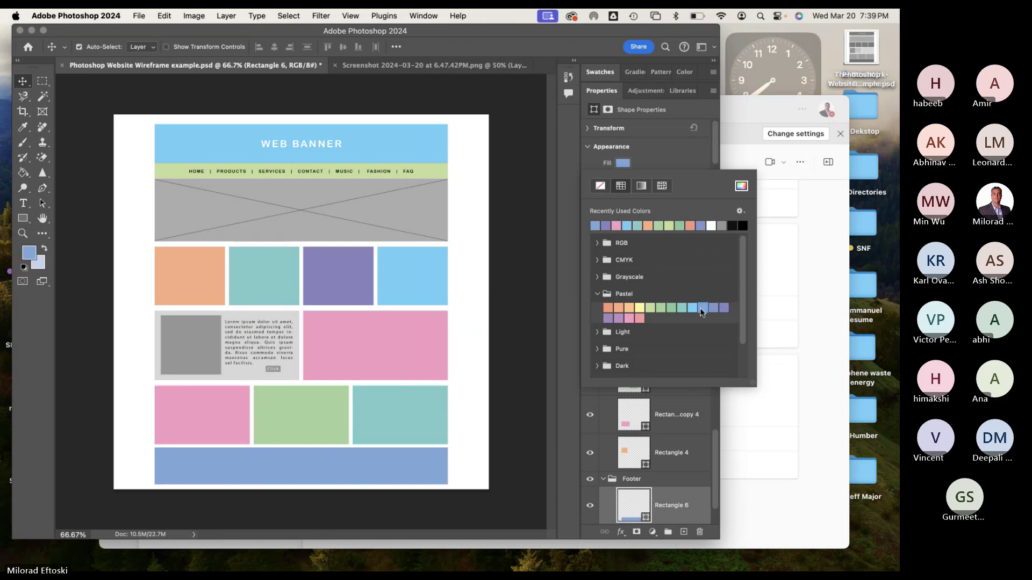
pyautogui.click(521, 314)
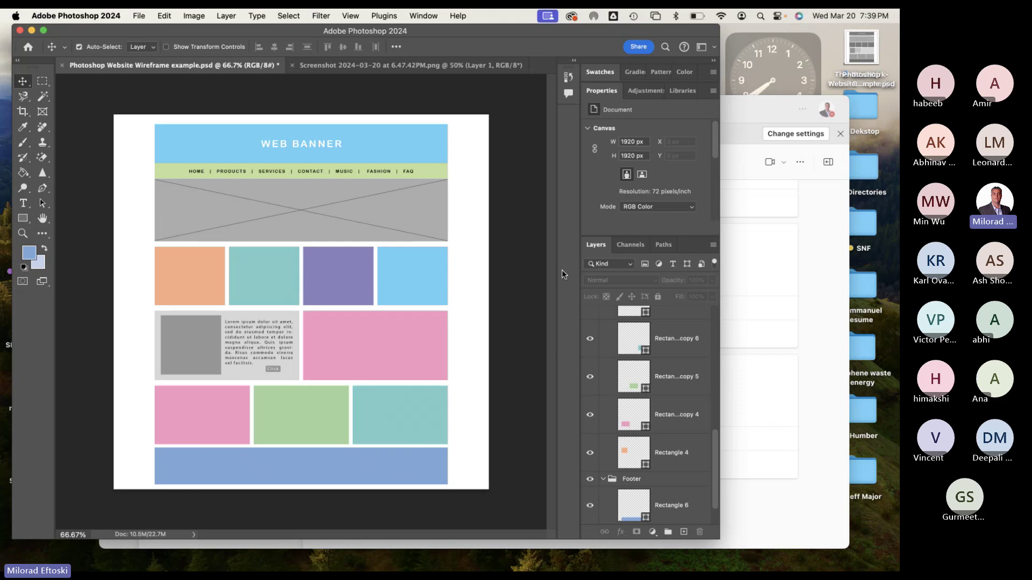
pyautogui.click(769, 110)
pyautogui.click(365, 89)
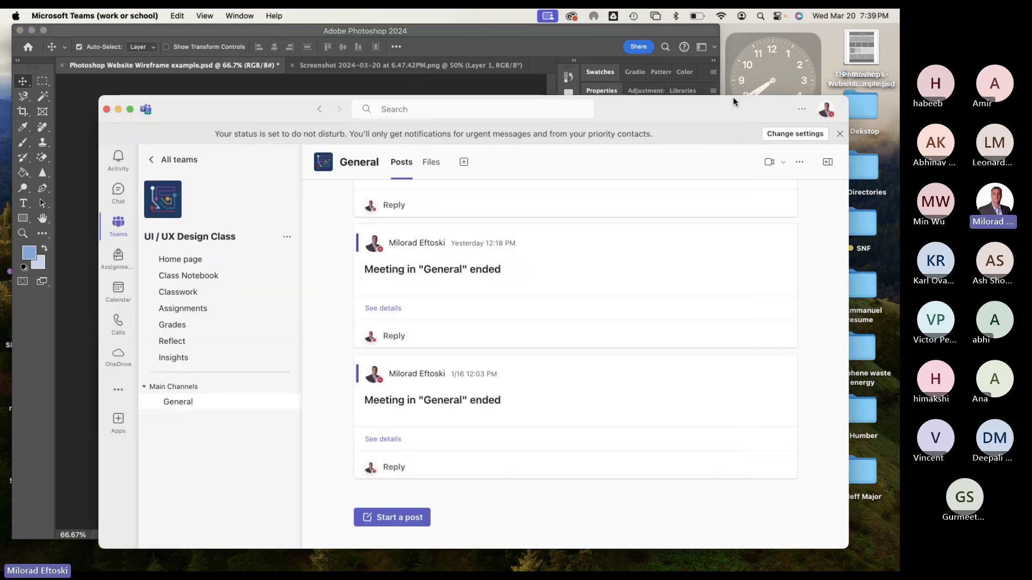
pyautogui.click(735, 103)
pyautogui.click(559, 33)
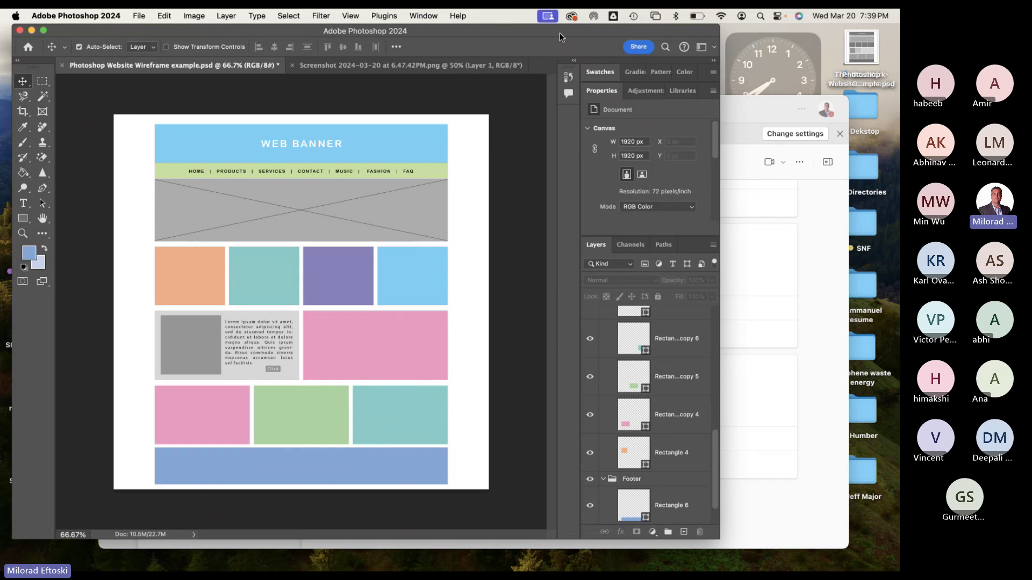
# Show the guides, and tidy the layer list by collapsing the Header, Body and Footer groups.
pyautogui.press('super+semicolon')
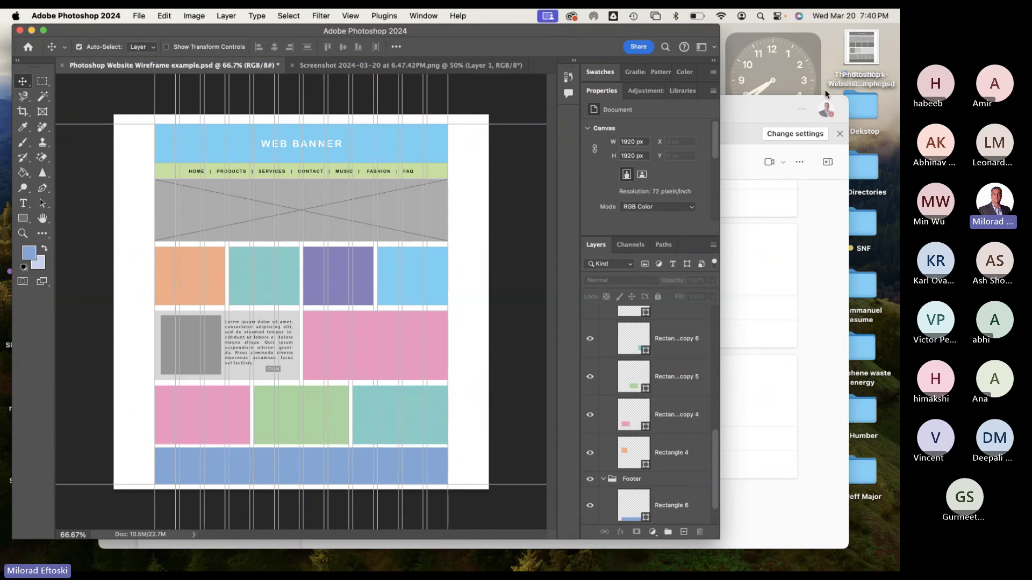
pyautogui.doubleClick(607, 90)
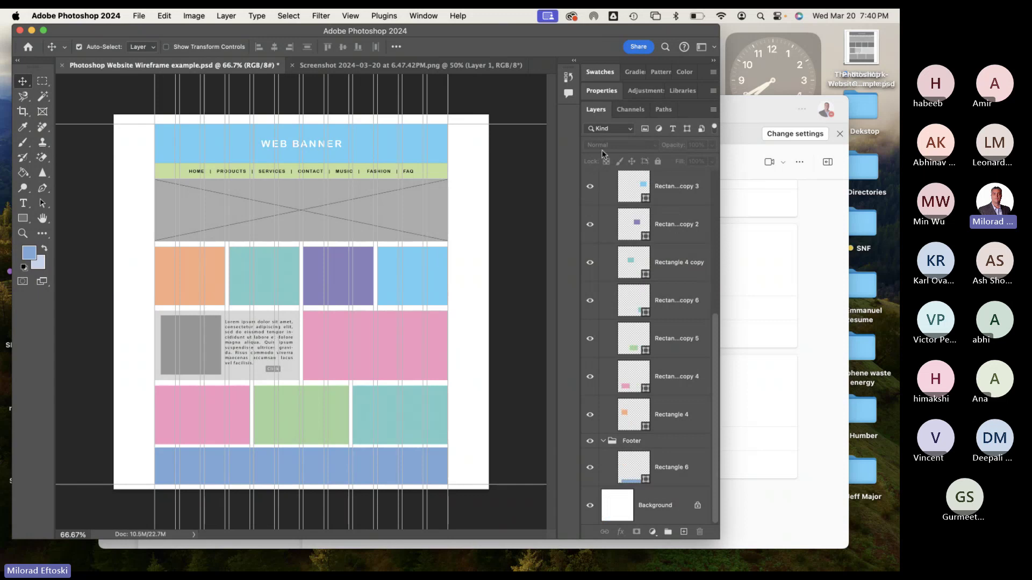
pyautogui.scroll(10, 618, 220)
pyautogui.click(605, 194)
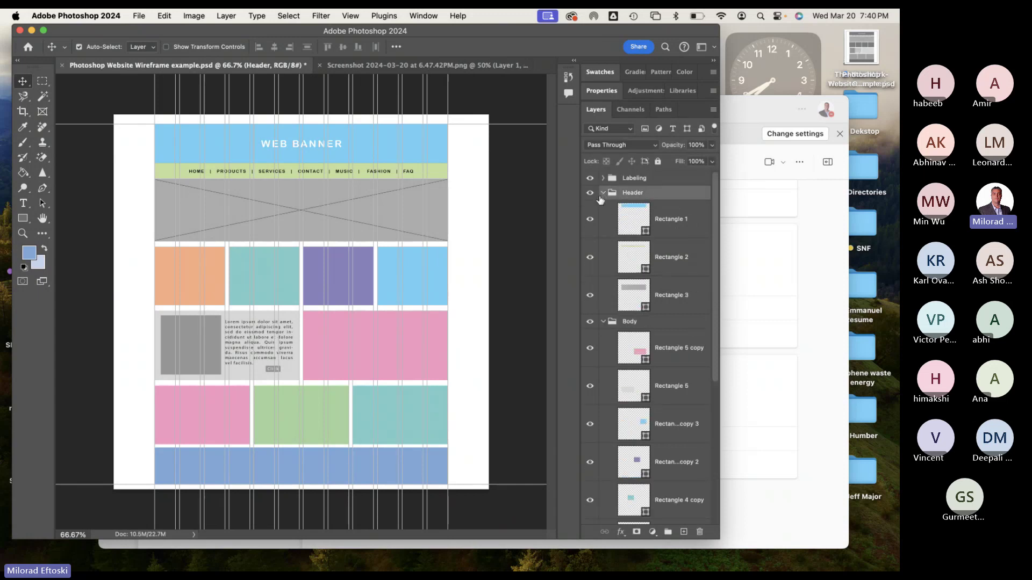
pyautogui.click(603, 192)
pyautogui.click(604, 208)
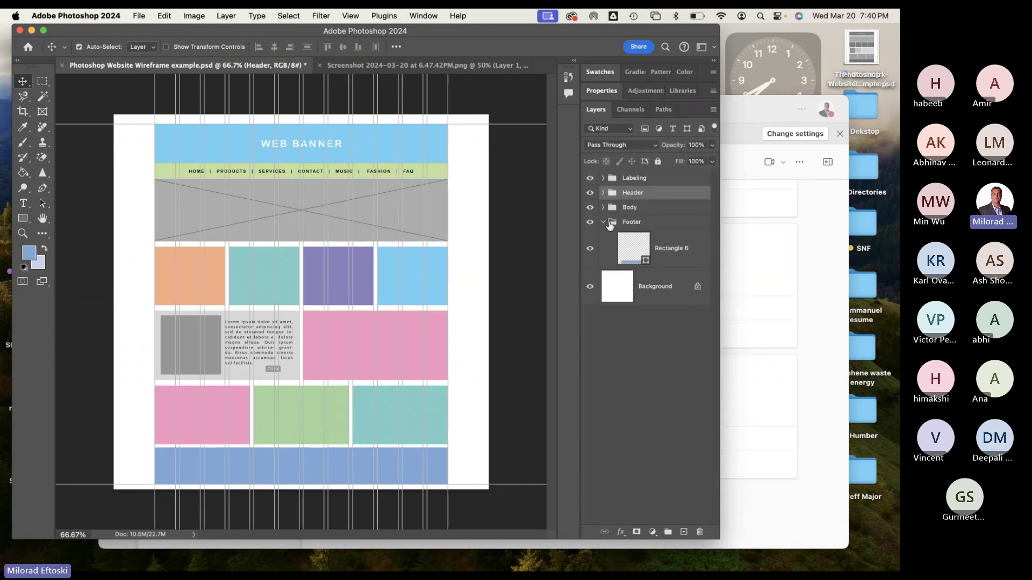
pyautogui.click(603, 222)
# Check what each layer group contains by hiding and showing Footer, Body, Header and Labeling one after another.
pyautogui.click(590, 223)
pyautogui.click(590, 221)
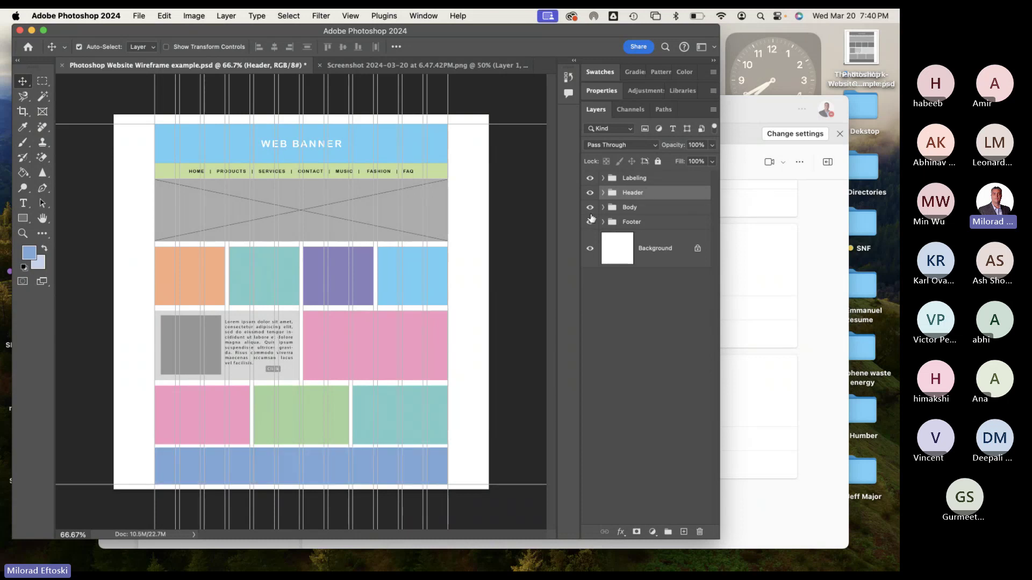
pyautogui.click(590, 209)
pyautogui.click(590, 208)
pyautogui.click(591, 208)
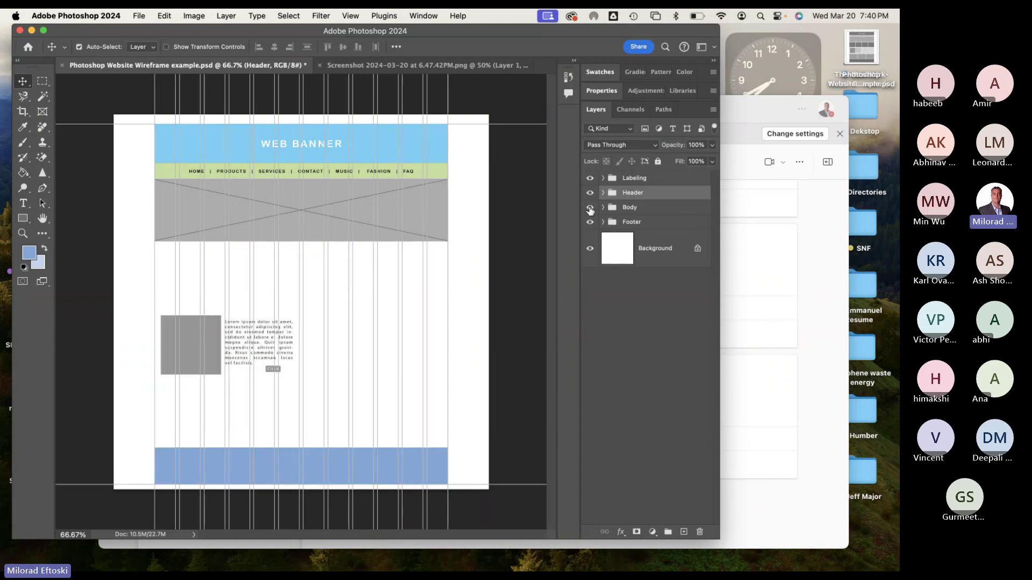
pyautogui.click(590, 210)
pyautogui.click(589, 192)
pyautogui.click(589, 192)
pyautogui.click(590, 178)
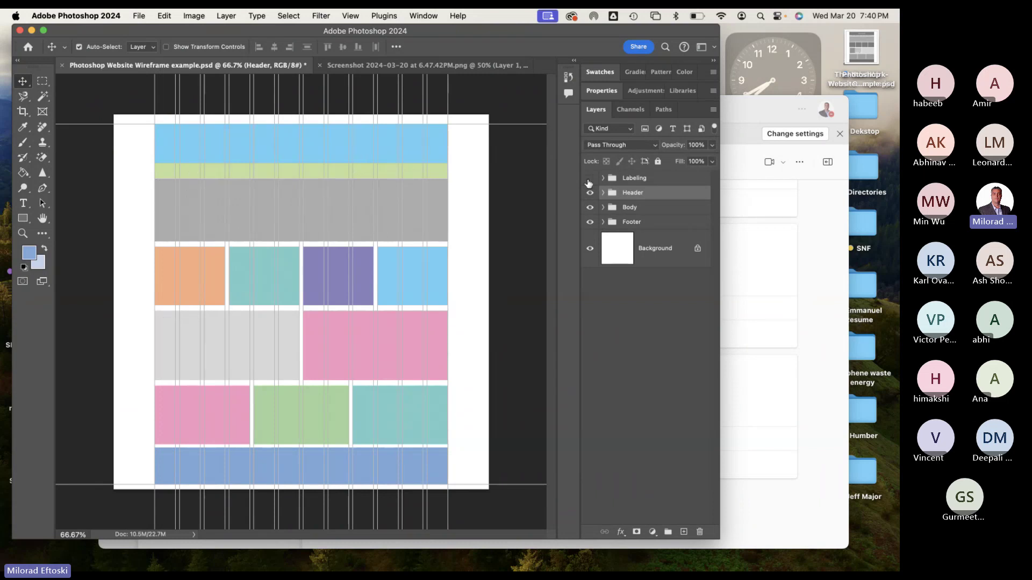
pyautogui.click(590, 178)
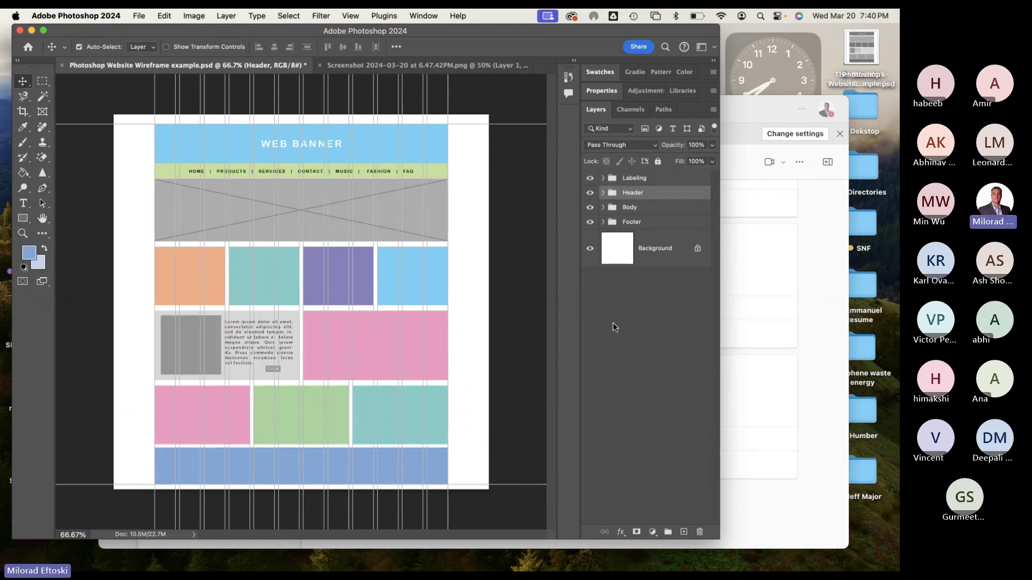
# Save the wireframe on the Desktop as a new Photoshop file named "Photoshop Website Wireframe example with colour.psd".
pyautogui.click(139, 16)
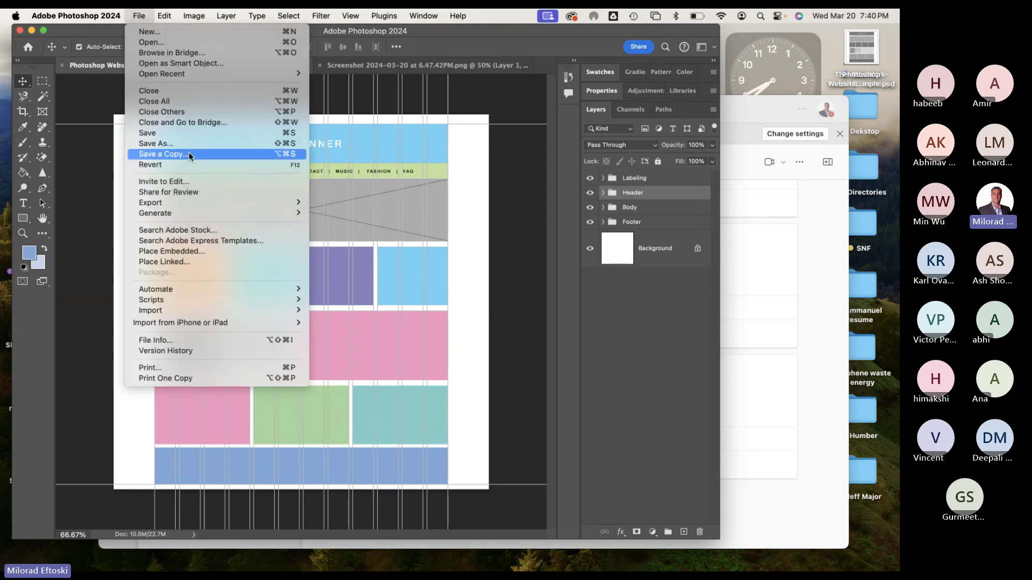
pyautogui.click(177, 143)
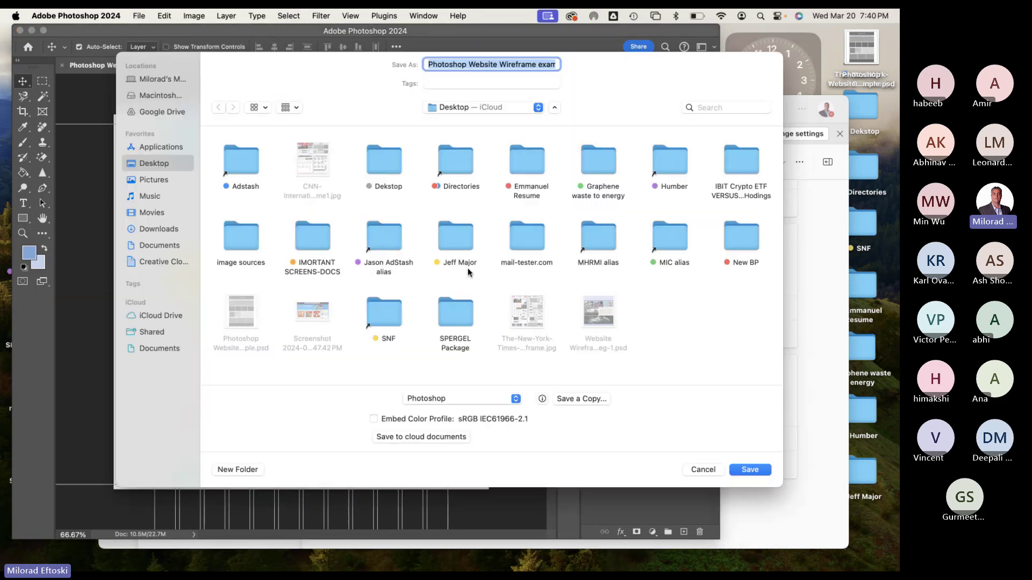
pyautogui.moveTo(527, 64)
pyautogui.mouseDown()
pyautogui.moveTo(592, 67)
pyautogui.moveTo(544, 65)
pyautogui.mouseUp()
pyautogui.click(541, 65)
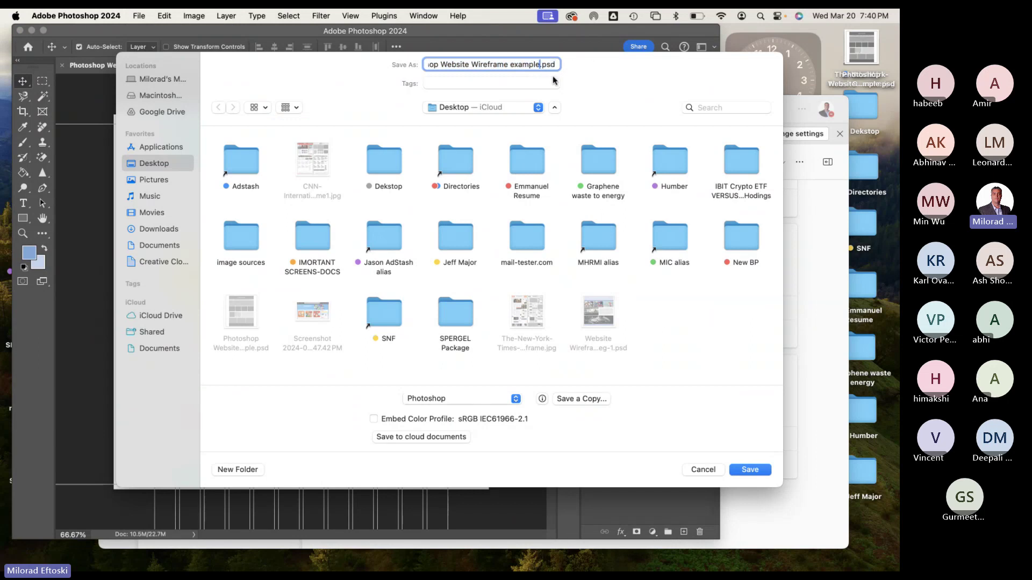
pyautogui.write('with colour')
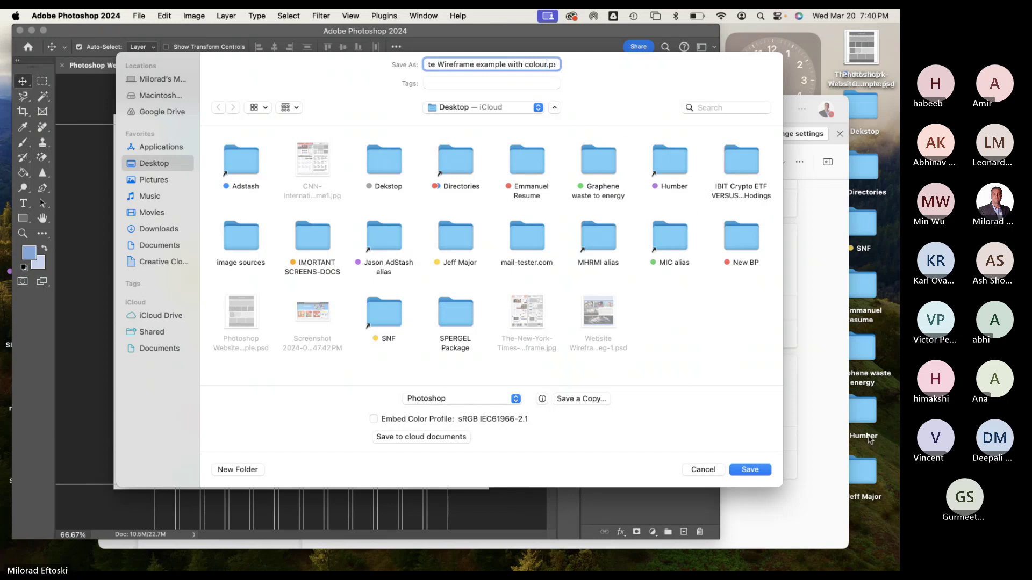
pyautogui.click(759, 471)
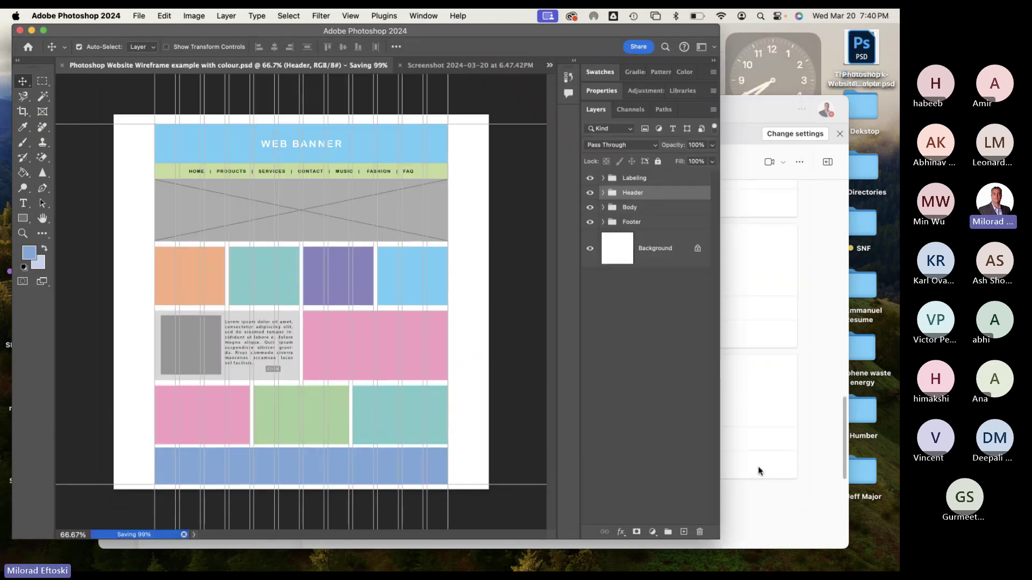
# Minimise the Microsoft Teams window and move the coloured wireframe file away from the stacked files on the desktop.
pyautogui.click(747, 111)
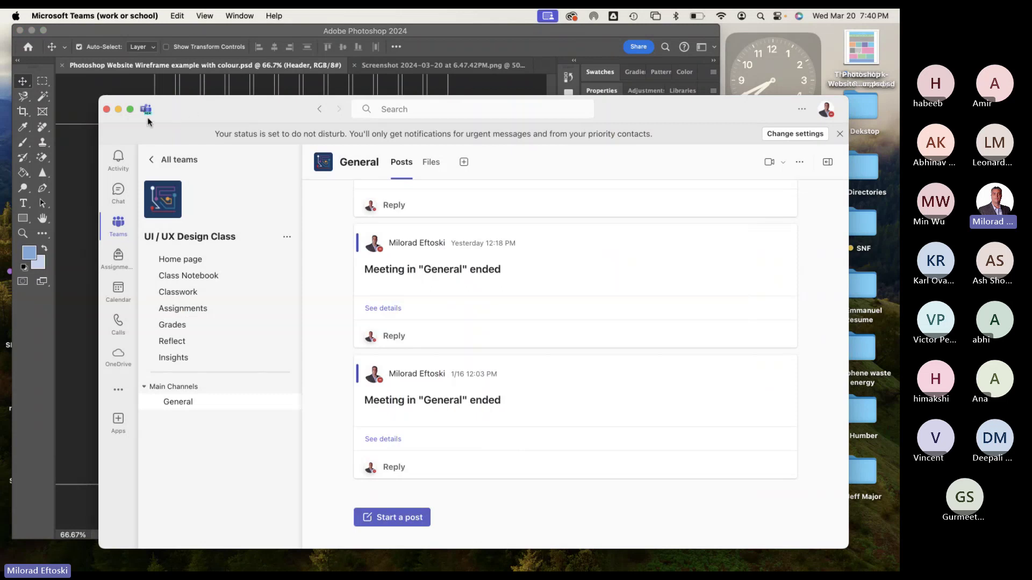
pyautogui.click(118, 109)
pyautogui.click(727, 280)
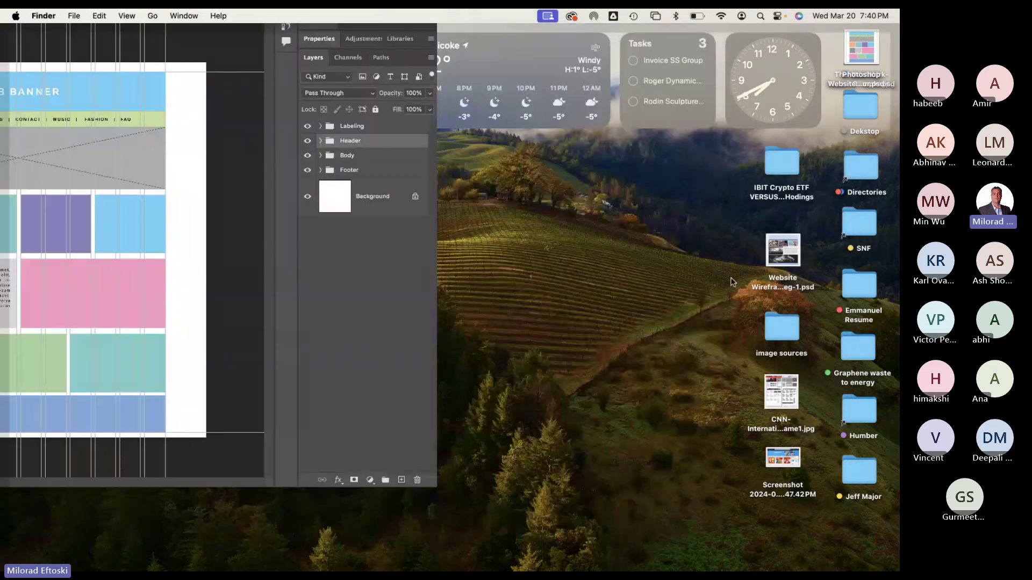
pyautogui.moveTo(783, 131); pyautogui.dragTo(727, 176)
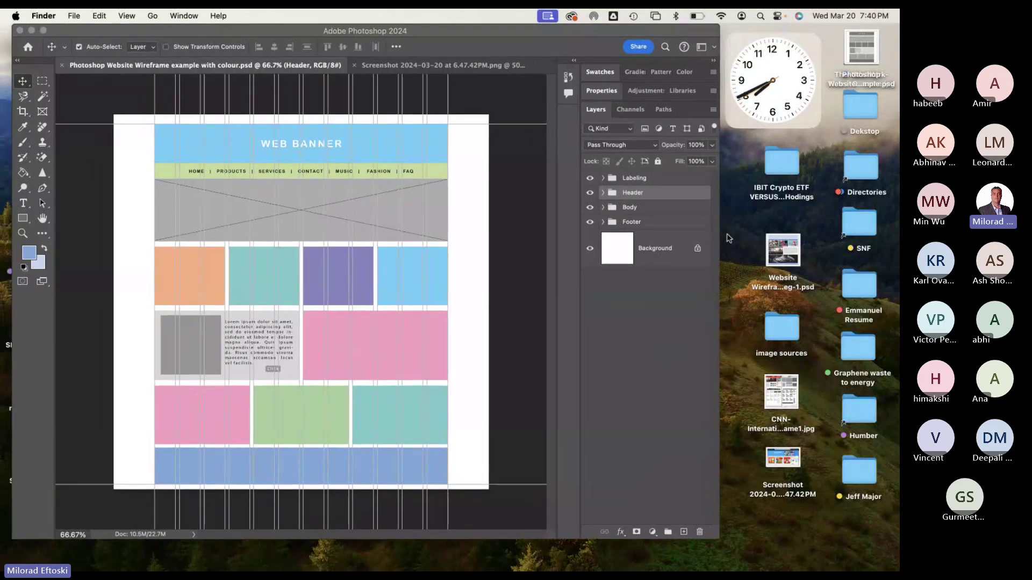
# Set the Photoshop Website Wireframe example.psd file below its colour version on the desktop and compare both files in a quick preview.
pyautogui.click(727, 175)
pyautogui.moveTo(861, 54); pyautogui.dragTo(557, 340)
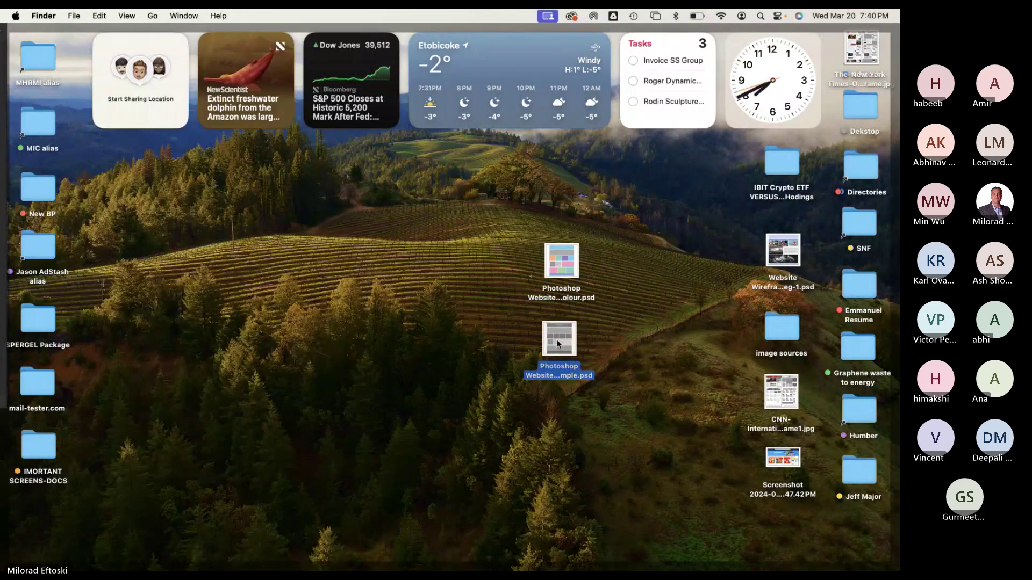
pyautogui.press('Right')
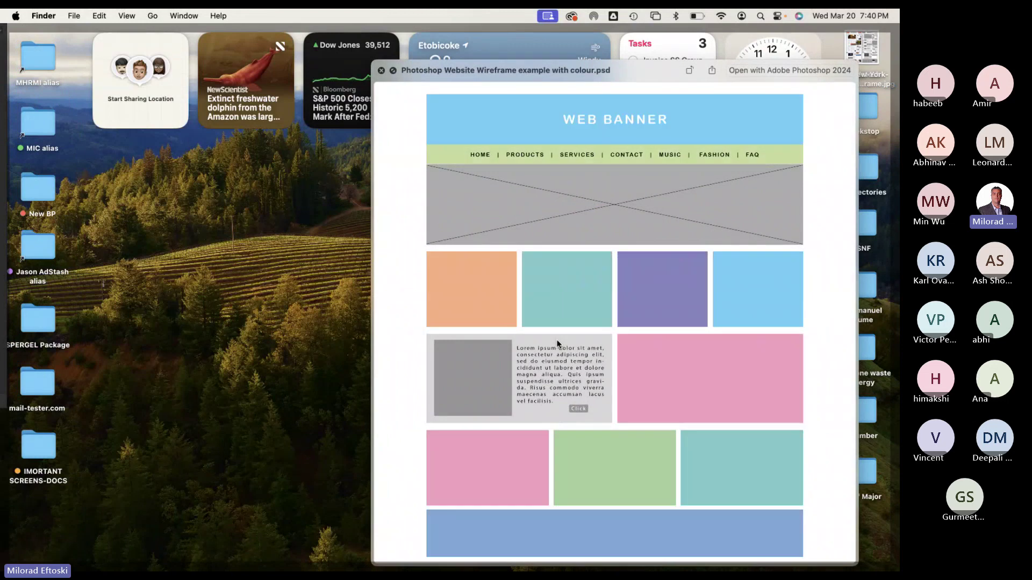
pyautogui.press('Left')
pyautogui.press('Right')
pyautogui.press('Left')
pyautogui.press('Right')
pyautogui.press('Left')
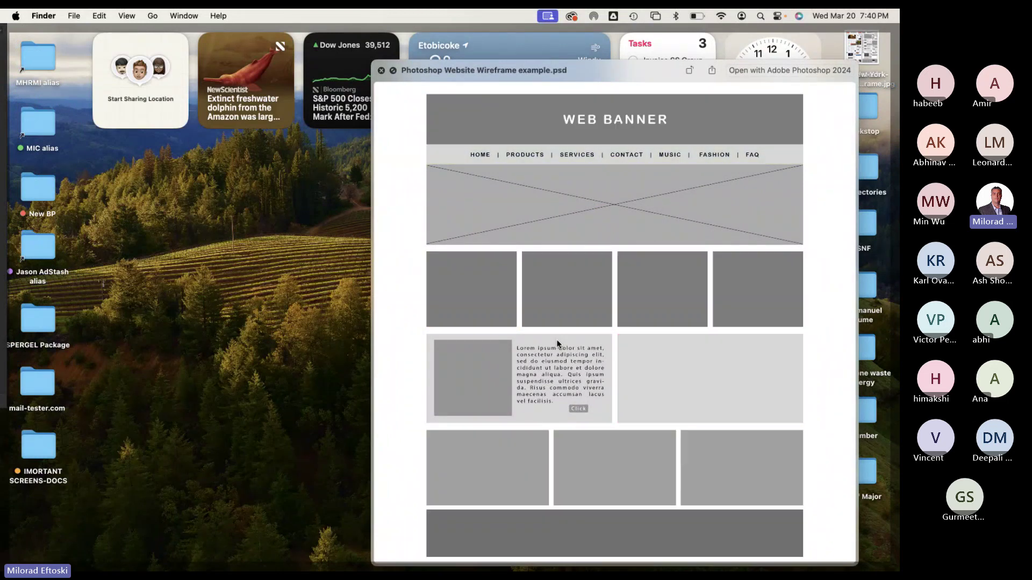
pyautogui.press('Right')
pyautogui.press('Left')
pyautogui.press('Right')
pyautogui.press('Left')
pyautogui.press('Right')
pyautogui.press('Left')
pyautogui.press('space')
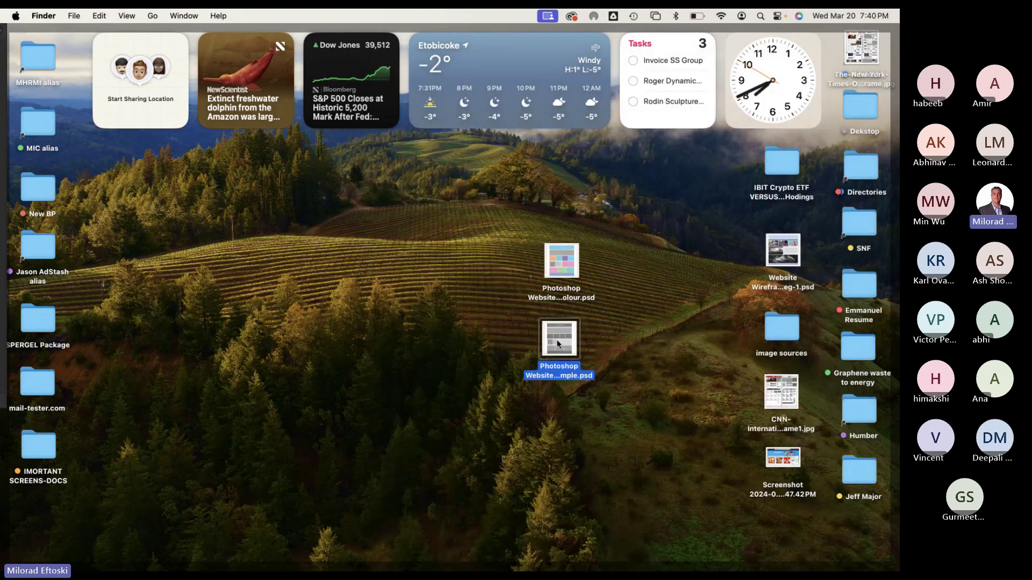
# Reposition the two wireframe PSD files on the desktop closer to the image sources folder.
pyautogui.doubleClick(557, 341)
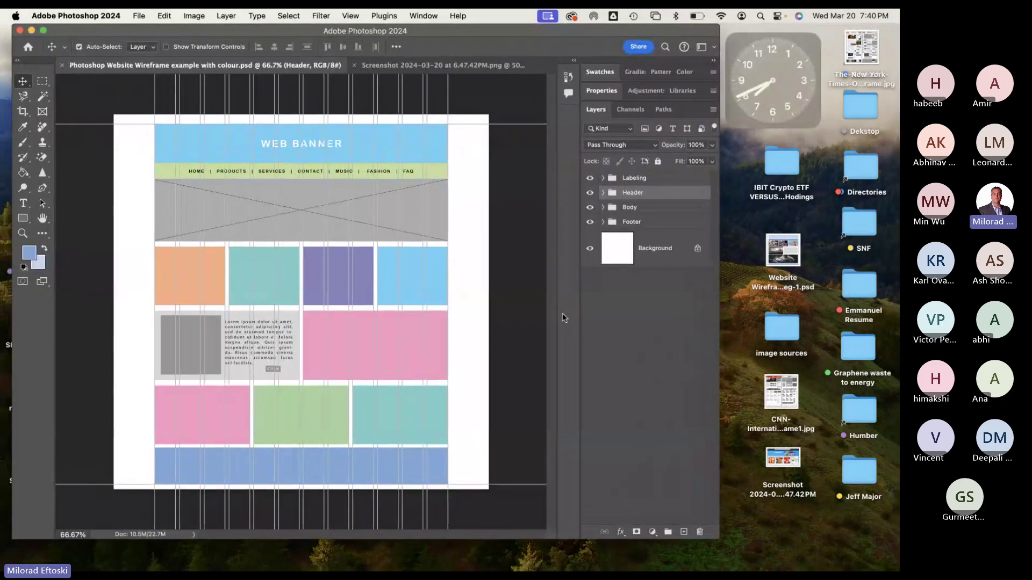
pyautogui.click(731, 322)
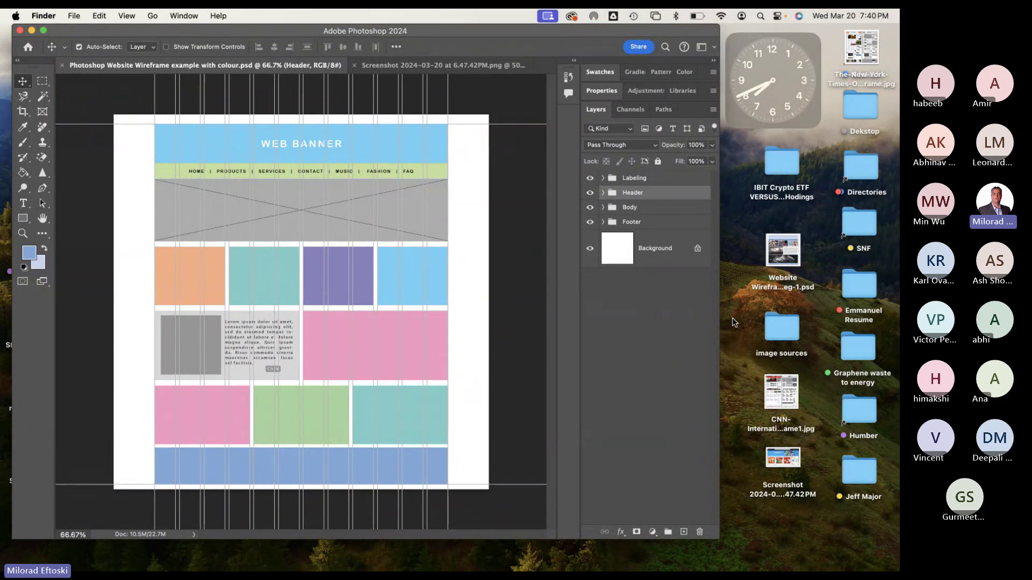
pyautogui.moveTo(628, 263); pyautogui.dragTo(708, 323)
pyautogui.click(623, 316)
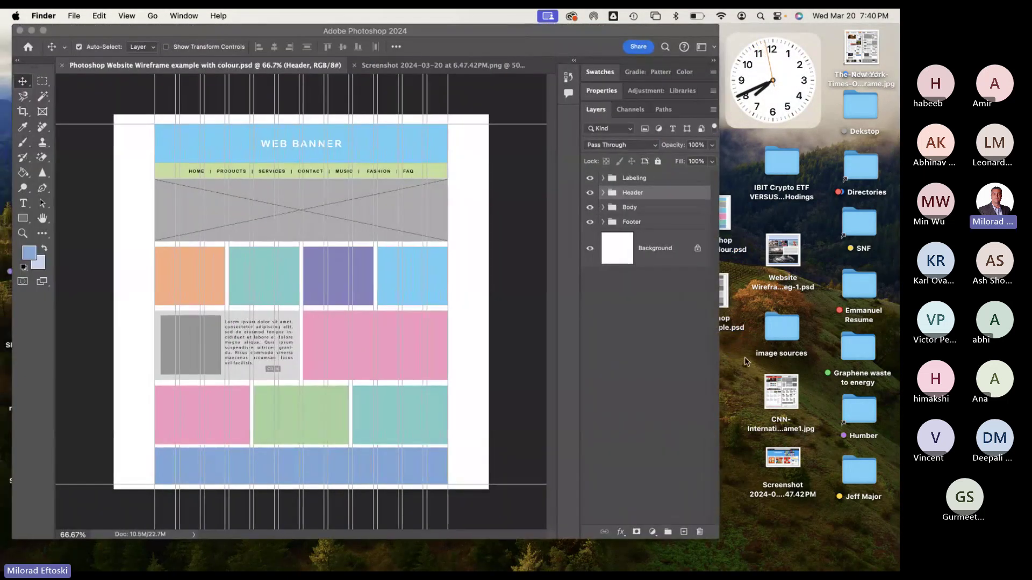
pyautogui.click(743, 362)
pyautogui.moveTo(721, 316); pyautogui.dragTo(728, 313)
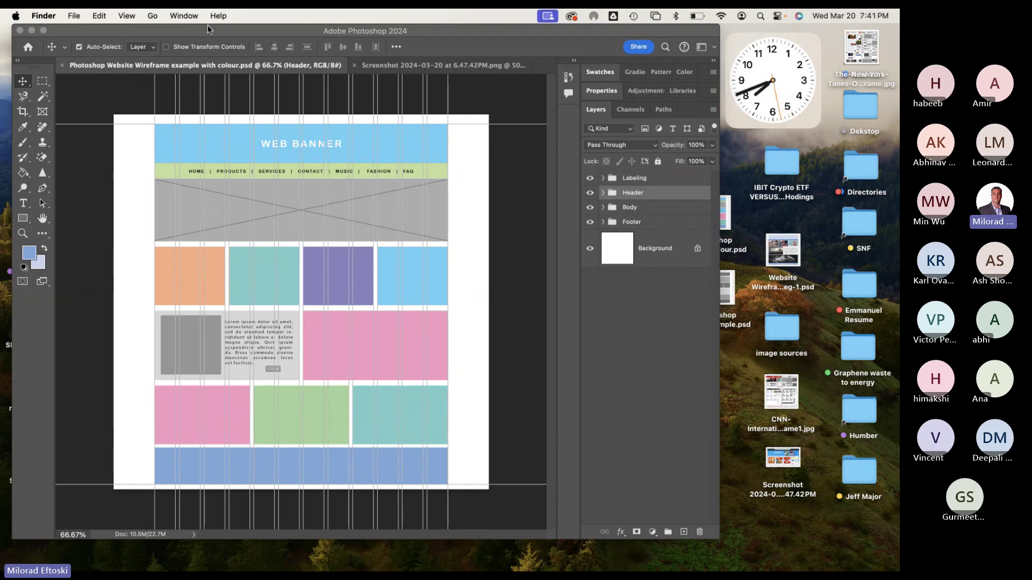
# Reposition and resize the Photoshop window so the image sources folder on the desktop stays reachable beside it.
pyautogui.click(186, 31)
pyautogui.moveTo(186, 31); pyautogui.dragTo(237, 61)
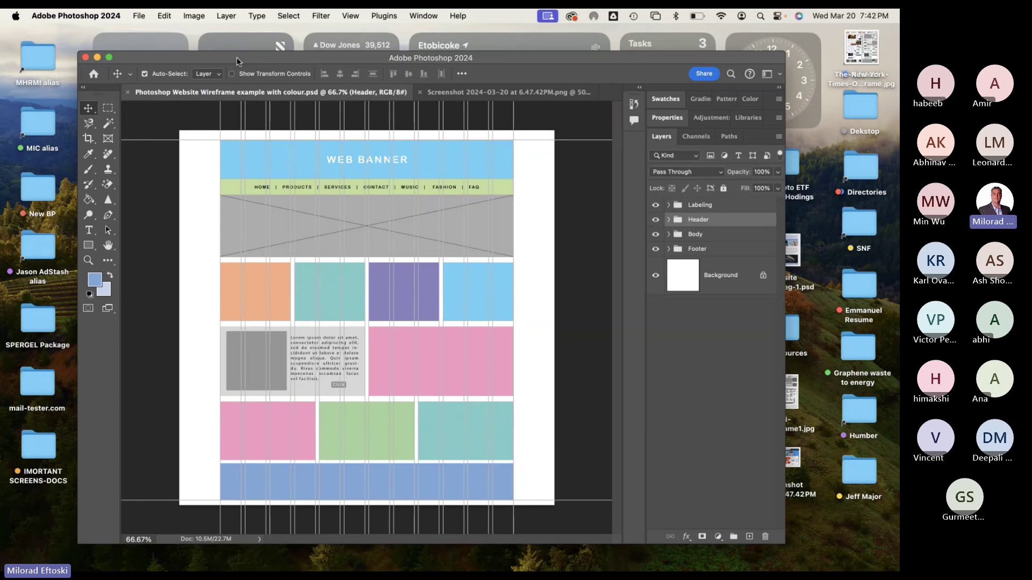
pyautogui.moveTo(236, 57); pyautogui.dragTo(207, 47)
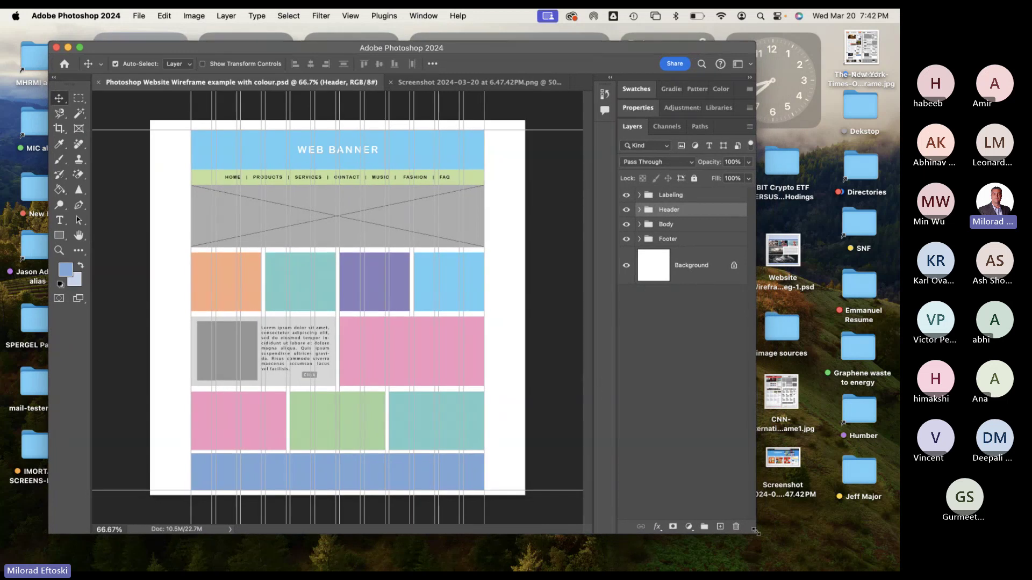
pyautogui.moveTo(756, 534); pyautogui.dragTo(849, 535)
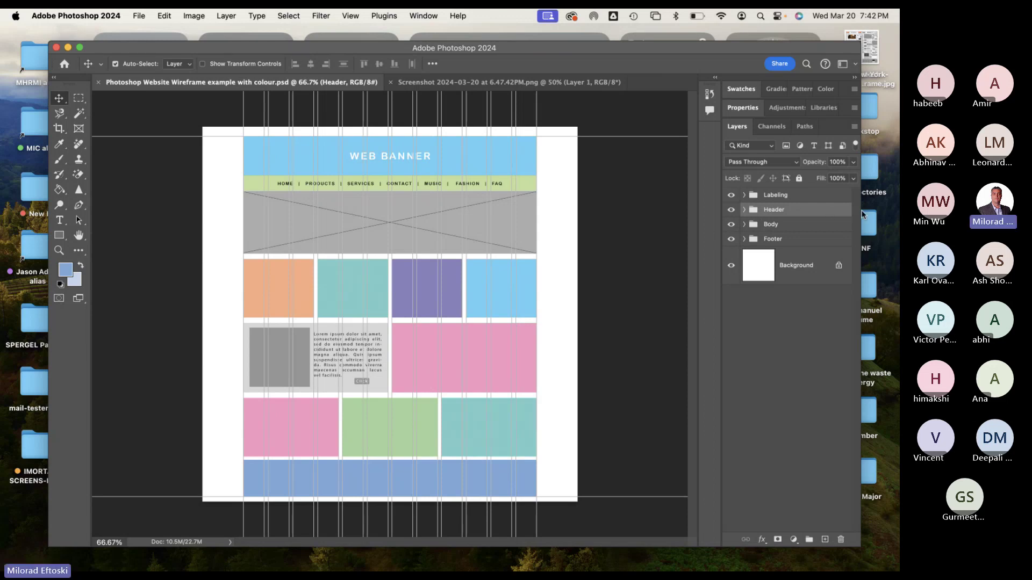
pyautogui.moveTo(860, 211); pyautogui.dragTo(743, 210)
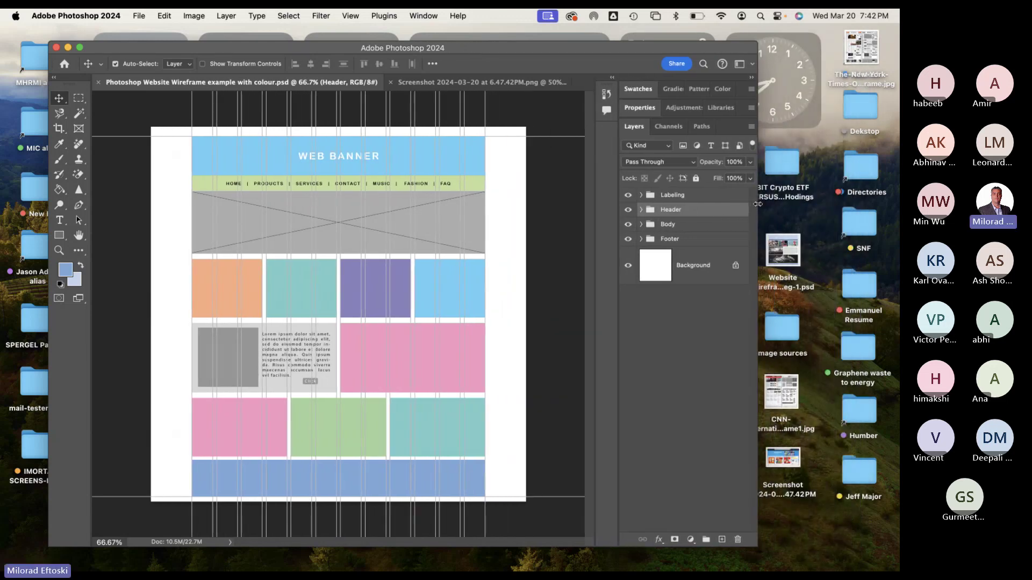
# Open the image sources folder, place its window partly behind Photoshop, and return to the wireframe document.
pyautogui.doubleClick(796, 332)
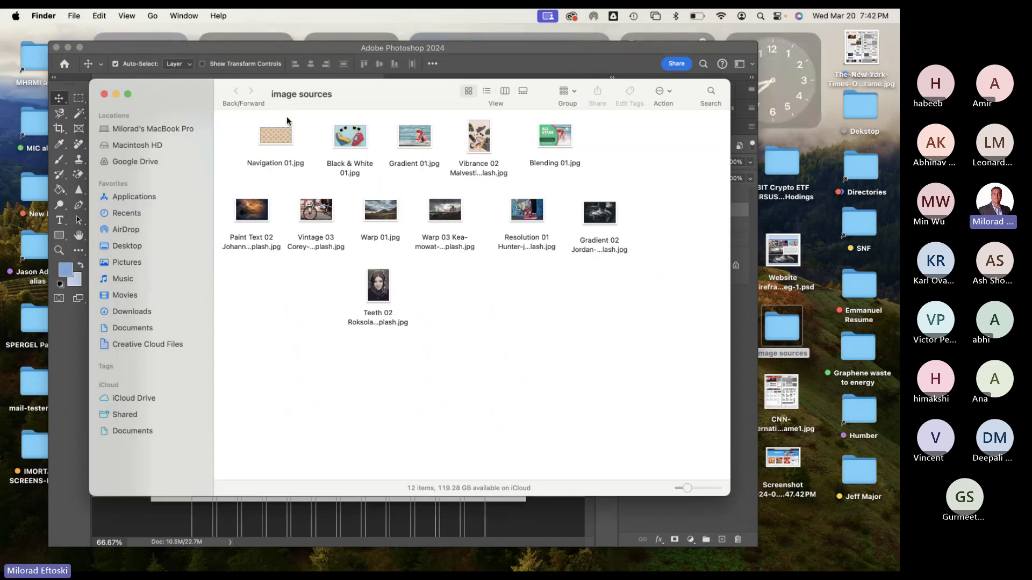
pyautogui.moveTo(329, 96); pyautogui.dragTo(488, 112)
pyautogui.click(153, 253)
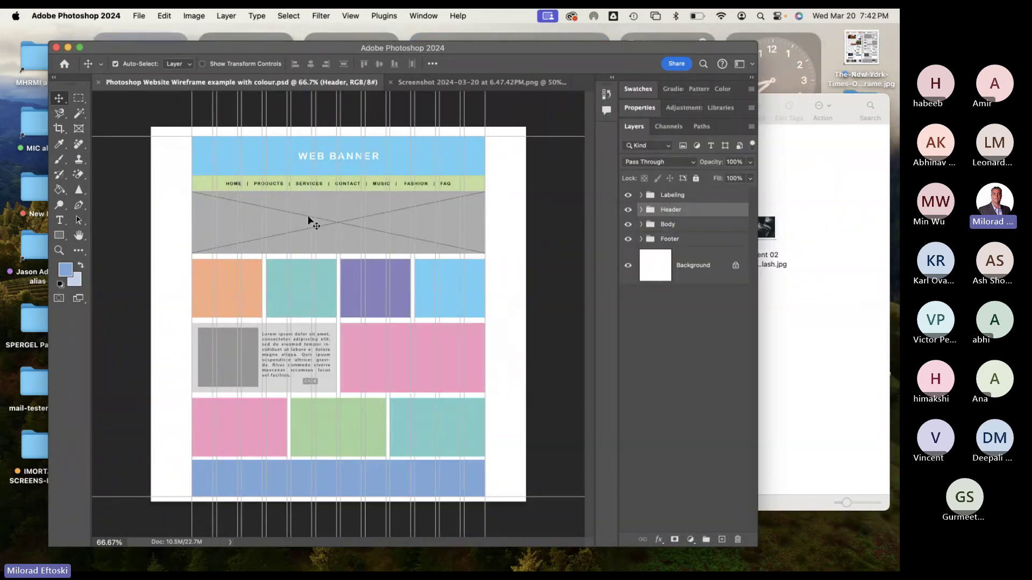
# Select the grey placeholder below the navigation bar and inspect the layers inside the Labeling group.
pyautogui.click(296, 225)
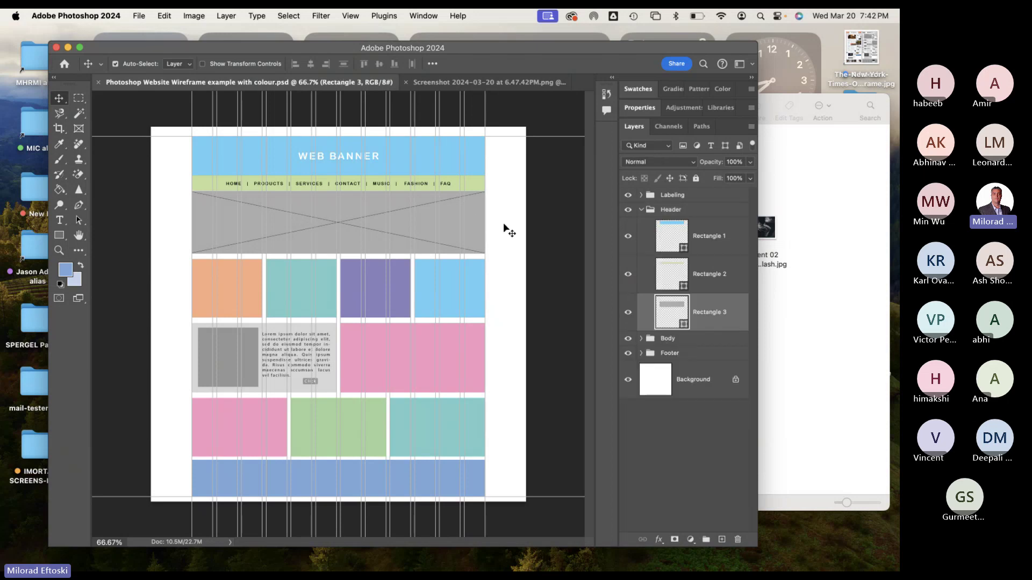
pyautogui.click(641, 210)
pyautogui.click(641, 195)
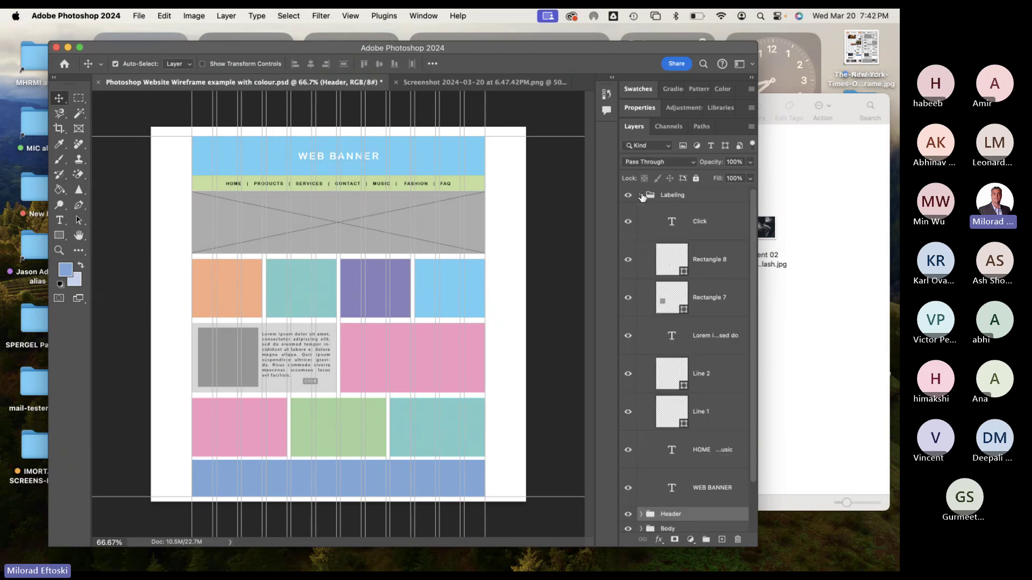
pyautogui.click(642, 195)
# Toggle the Labeling group's visibility to compare the wireframe with and without its text and placeholder marks.
pyautogui.click(628, 196)
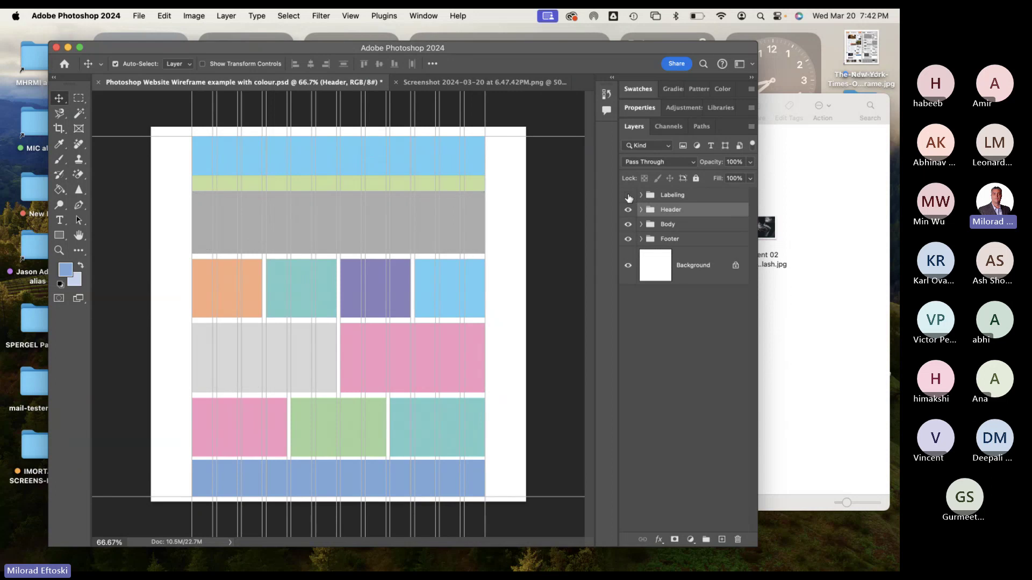
pyautogui.click(628, 196)
pyautogui.click(628, 195)
pyautogui.click(628, 195)
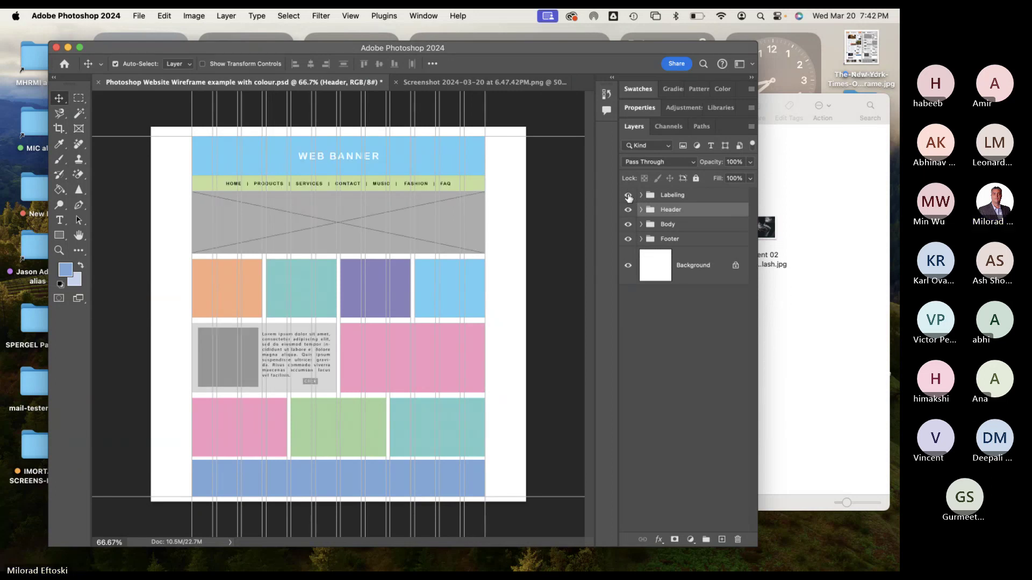
pyautogui.click(628, 196)
pyautogui.click(628, 196)
pyautogui.click(628, 196)
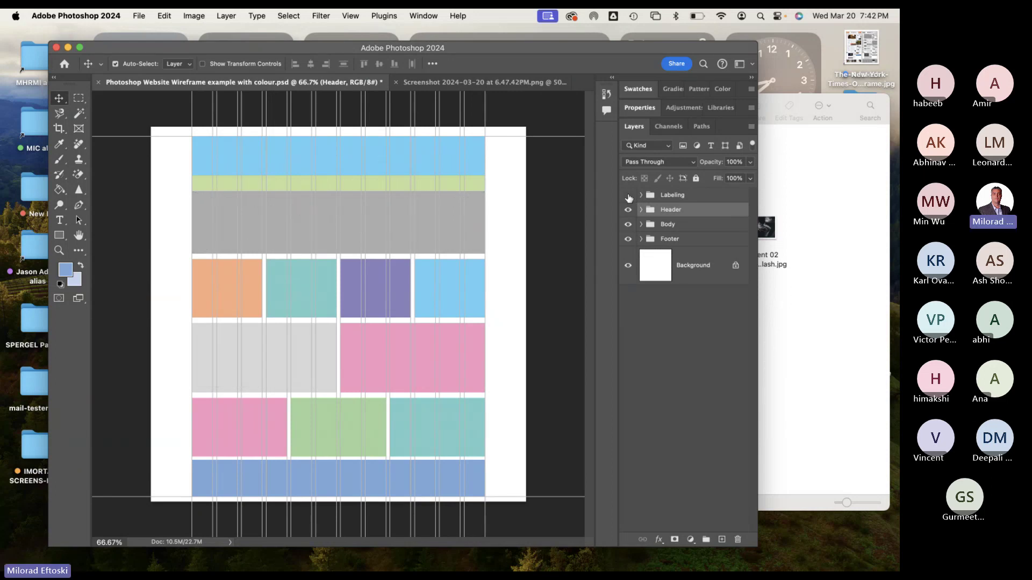
pyautogui.click(629, 196)
pyautogui.click(628, 196)
pyautogui.click(629, 196)
pyautogui.click(628, 195)
pyautogui.click(627, 195)
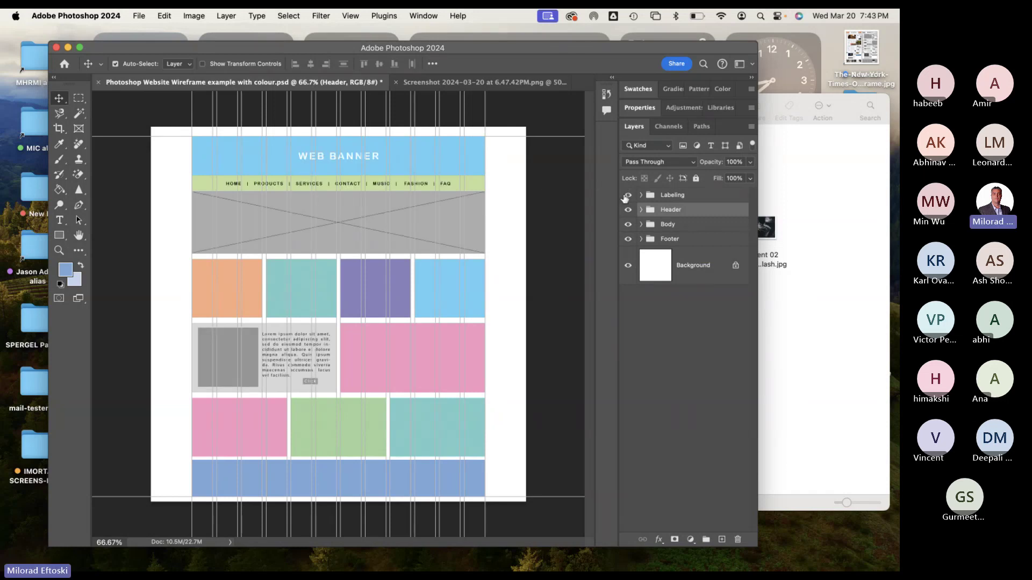
pyautogui.click(628, 195)
pyautogui.click(628, 195)
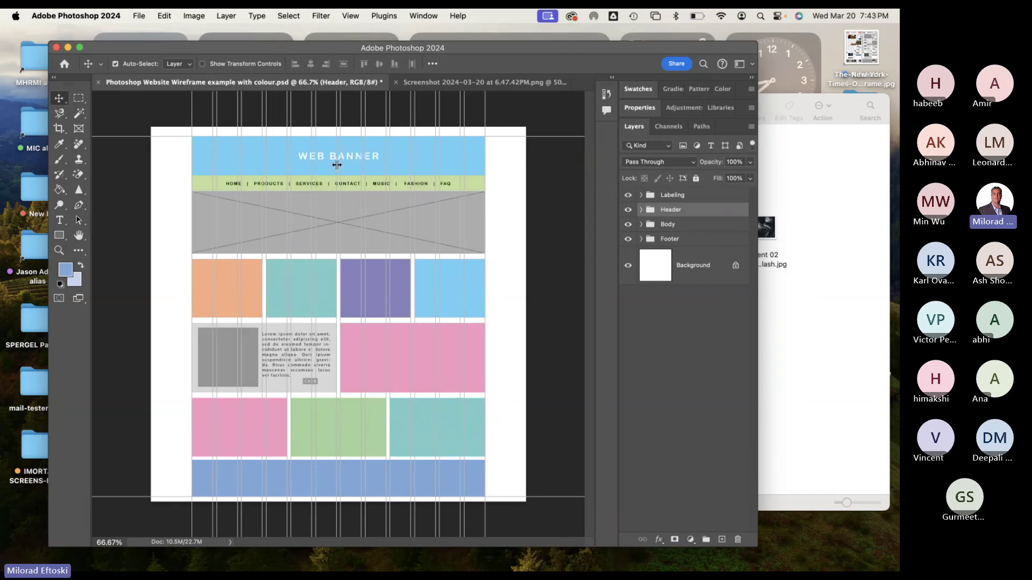
# Delete the Line 1 and Line 2 layers from the Labeling group and collapse the group.
pyautogui.click(641, 195)
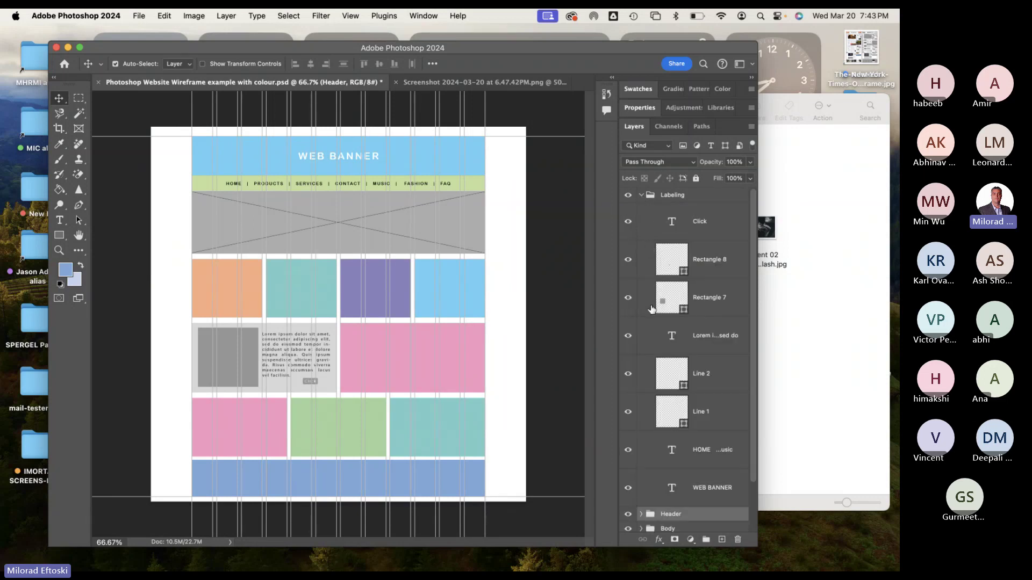
pyautogui.click(627, 298)
pyautogui.click(627, 299)
pyautogui.click(627, 374)
pyautogui.click(627, 375)
pyautogui.click(722, 383)
pyautogui.keyDown('shift'); pyautogui.click(719, 410); pyautogui.keyUp('shift')
pyautogui.press('Delete')
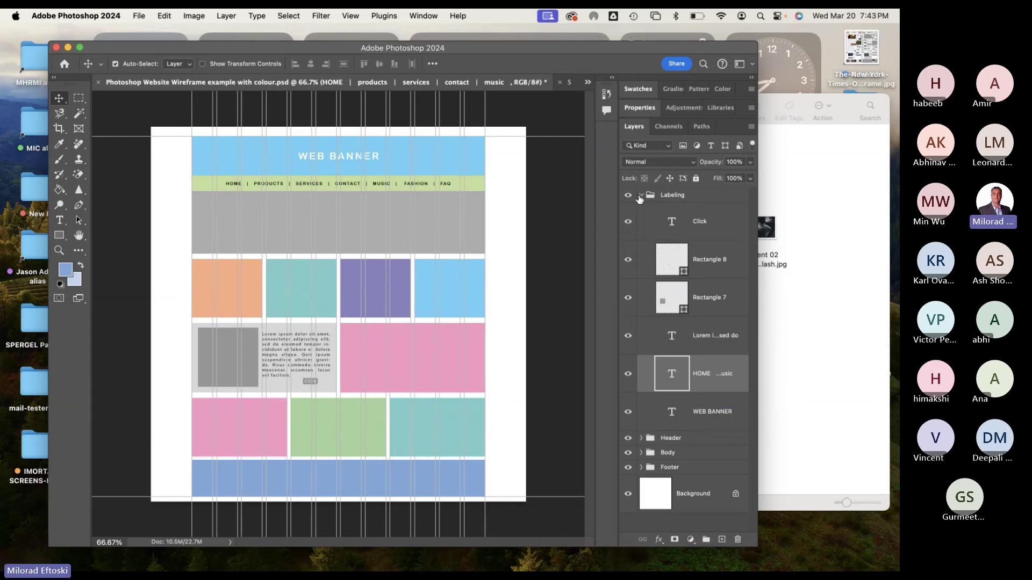
pyautogui.click(641, 195)
# Toggle the Labeling group off and on to check the labels that remain, leaving it visible.
pyautogui.click(628, 195)
pyautogui.click(628, 195)
pyautogui.click(627, 195)
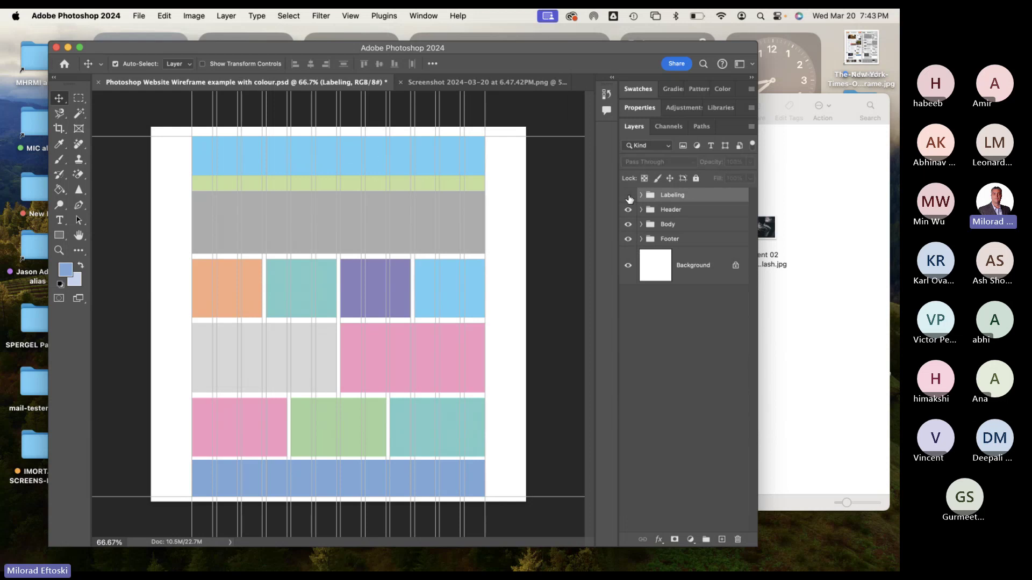
pyautogui.click(628, 195)
pyautogui.click(628, 195)
pyautogui.click(628, 195)
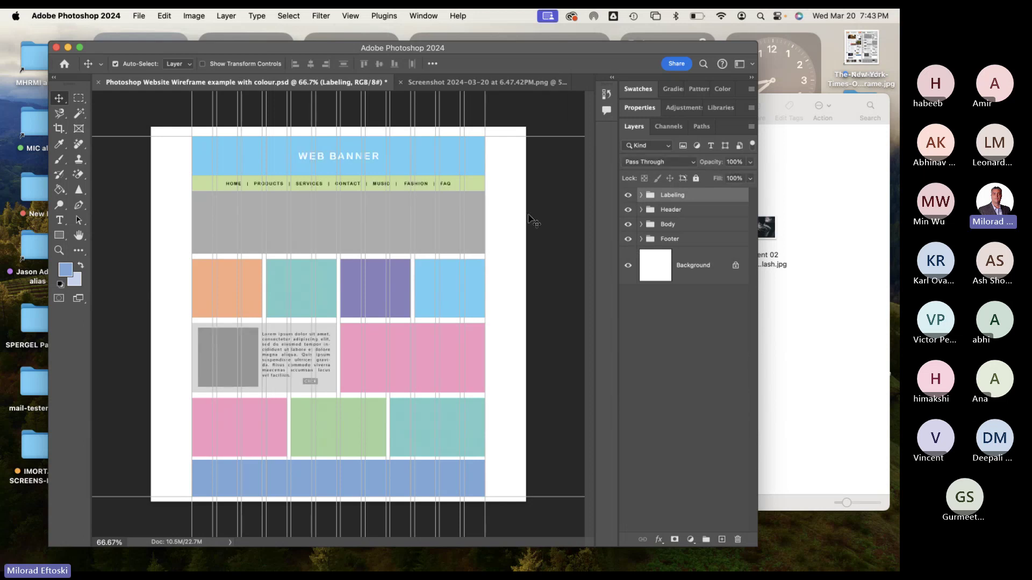
# Select the Rectangle 3 placeholder layer and preview the Gradient 02, Paint Text 02 and Warp 03 images in the image sources folder.
pyautogui.click(374, 227)
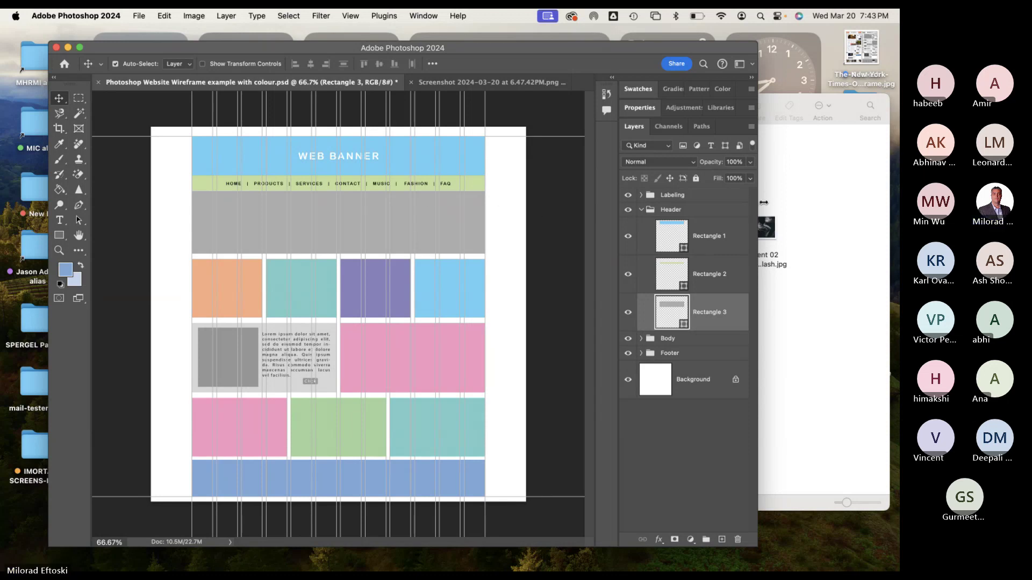
pyautogui.click(801, 205)
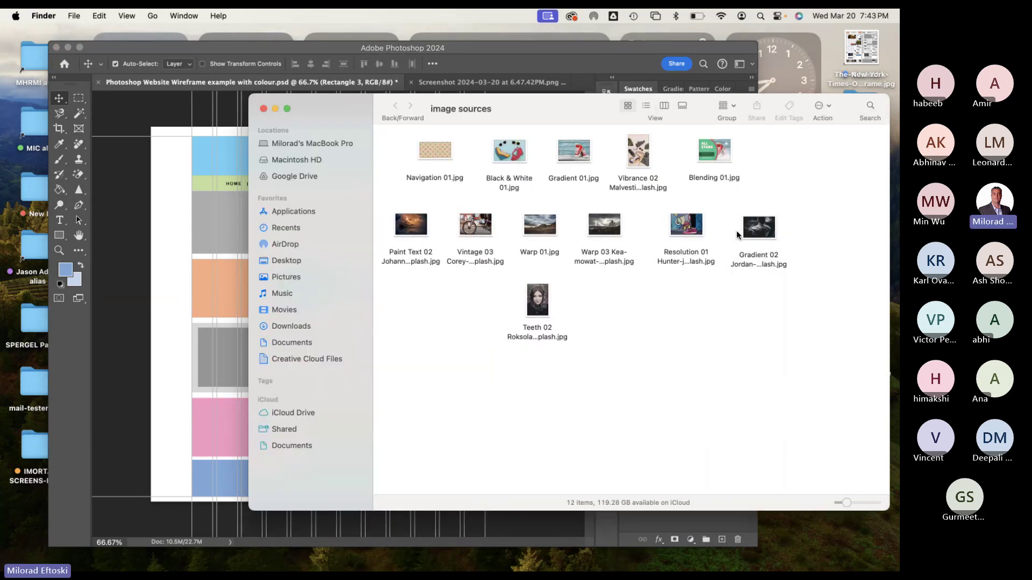
pyautogui.click(762, 231)
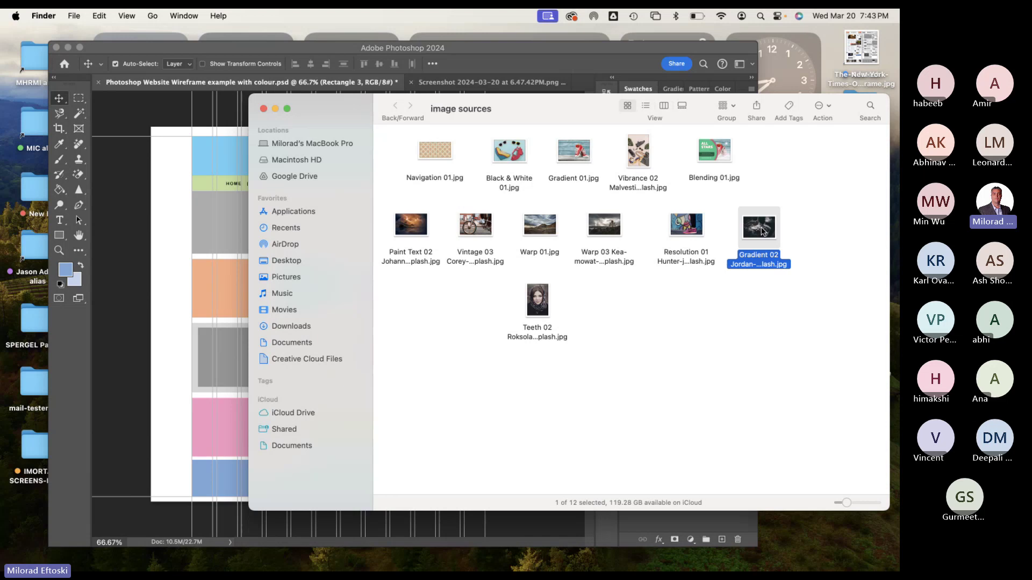
pyautogui.press('space')
pyautogui.press('space')
pyautogui.press('space')
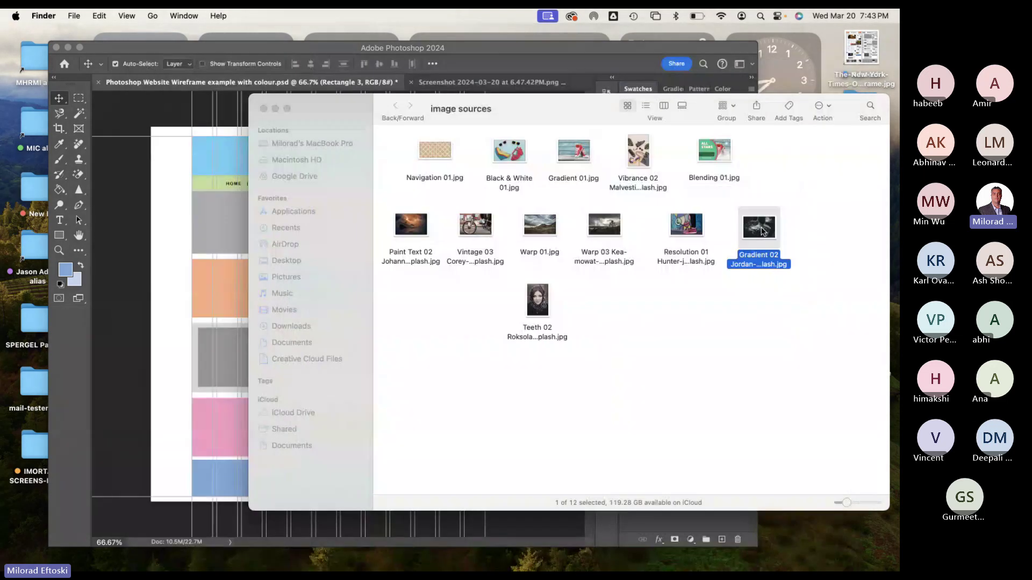
pyautogui.click(424, 228)
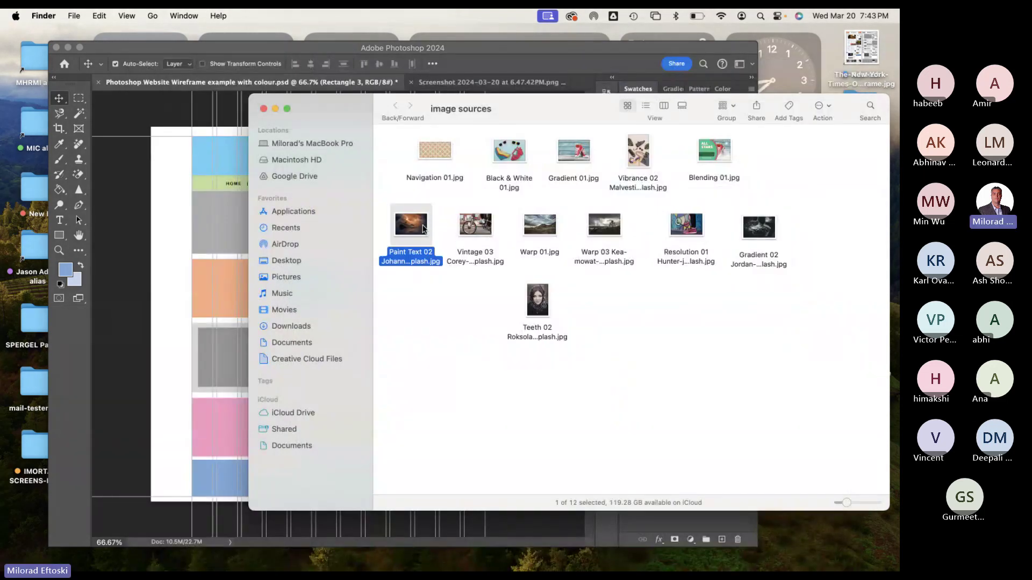
pyautogui.press('space')
pyautogui.press('space')
pyautogui.click(605, 235)
pyautogui.press('space')
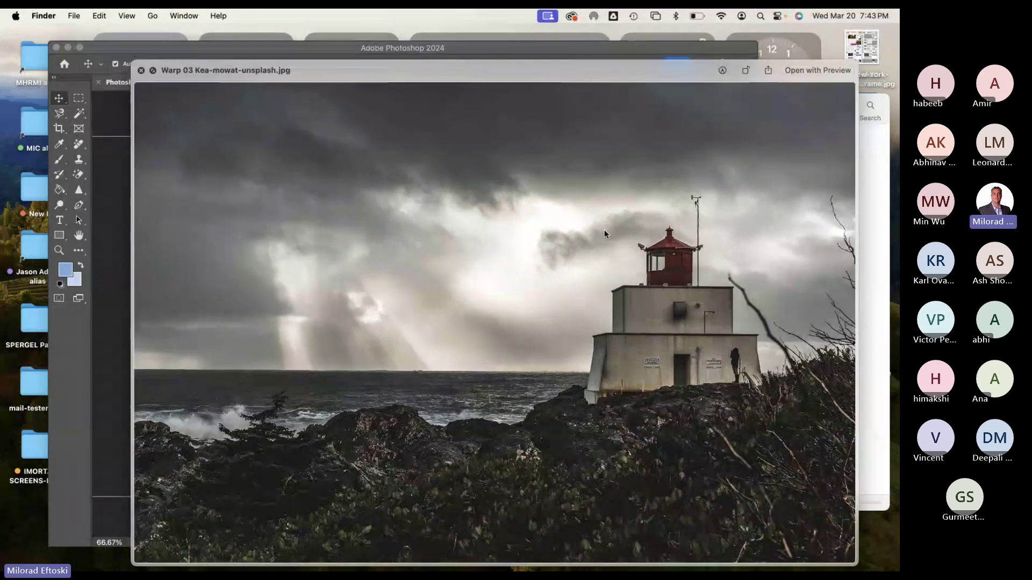
pyautogui.press('space')
# Preview Warp 01.jpg in the image sources folder and place it into the wireframe document above the Rectangle 3 layer.
pyautogui.click(125, 236)
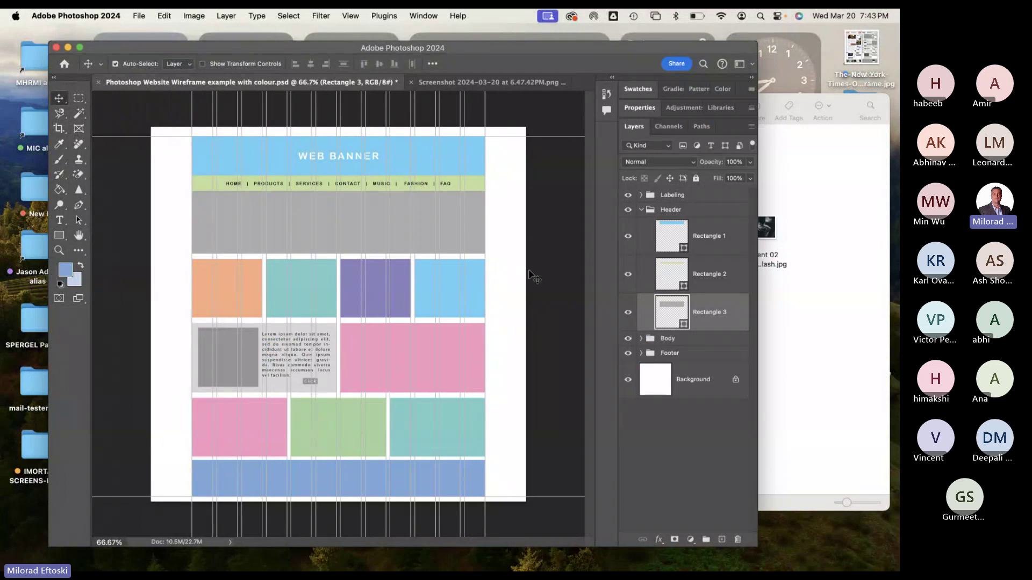
pyautogui.click(797, 350)
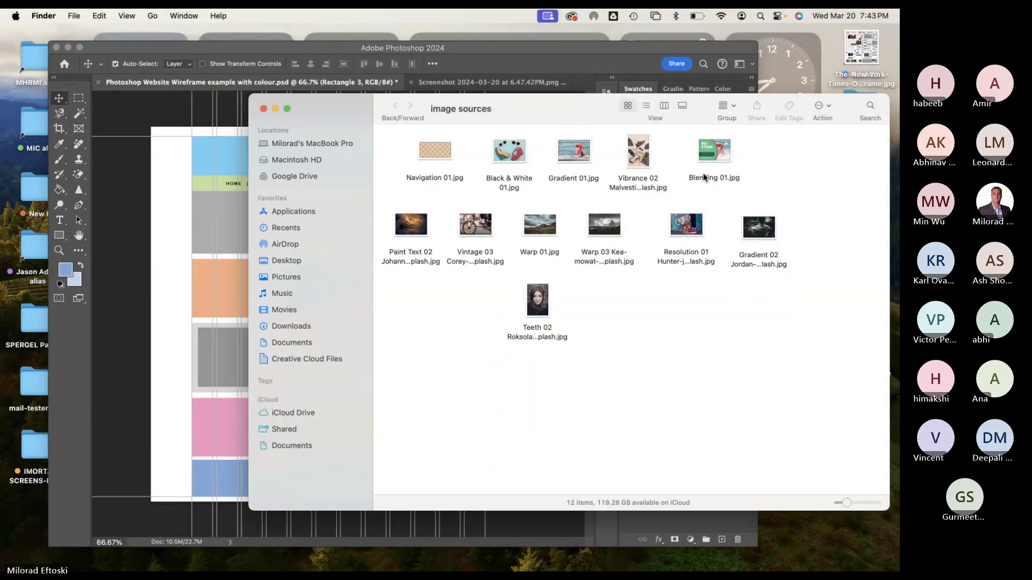
pyautogui.click(549, 231)
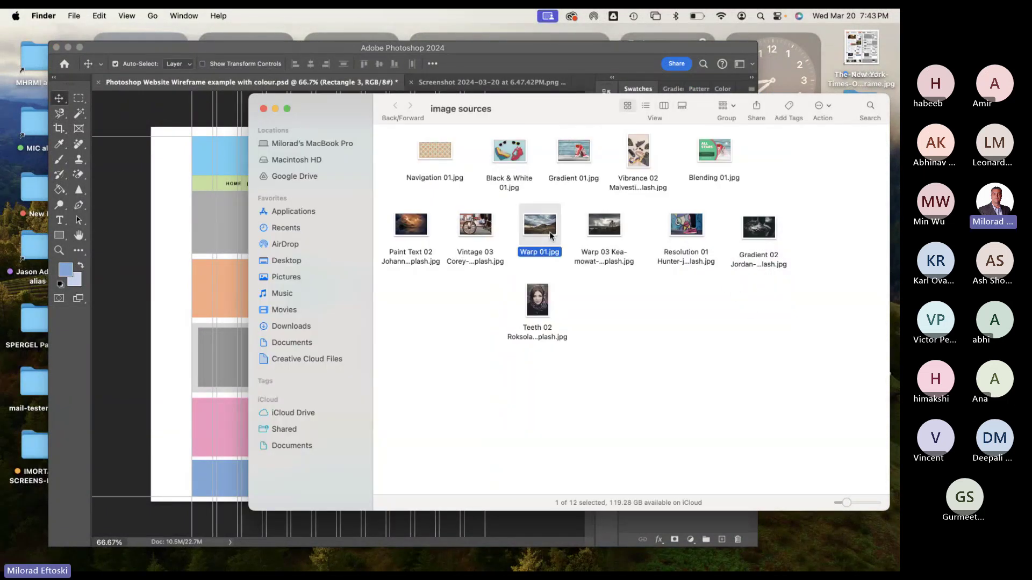
pyautogui.press('space')
pyautogui.press('space')
pyautogui.moveTo(500, 106); pyautogui.dragTo(617, 100)
pyautogui.moveTo(657, 218); pyautogui.dragTo(298, 226)
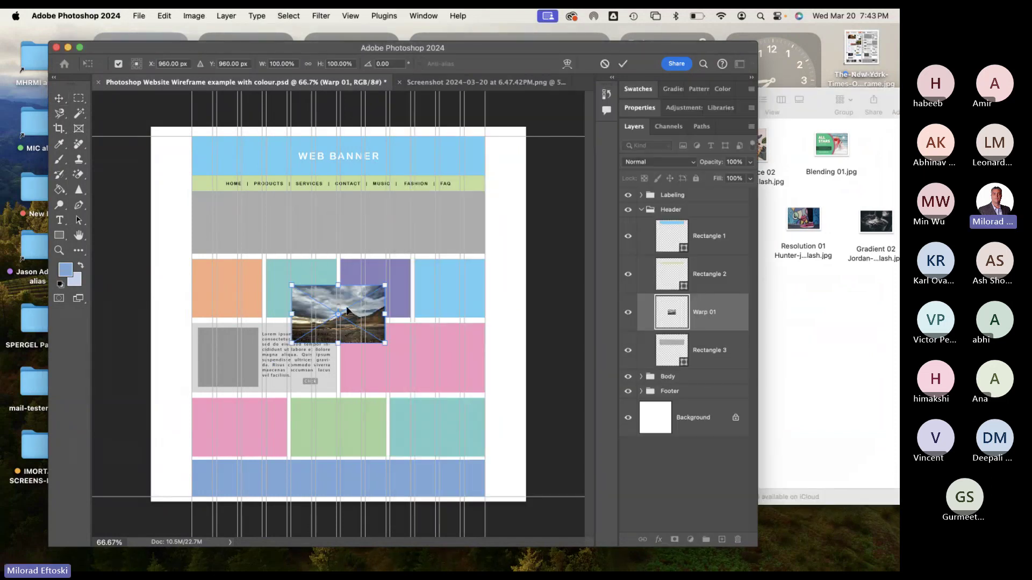
# Align the placed Warp 01 photo with the grey header placeholder's upper-left corner and enlarge it to span the placeholder's full width.
pyautogui.moveTo(320, 295); pyautogui.dragTo(253, 202)
pyautogui.moveTo(242, 234); pyautogui.dragTo(224, 193)
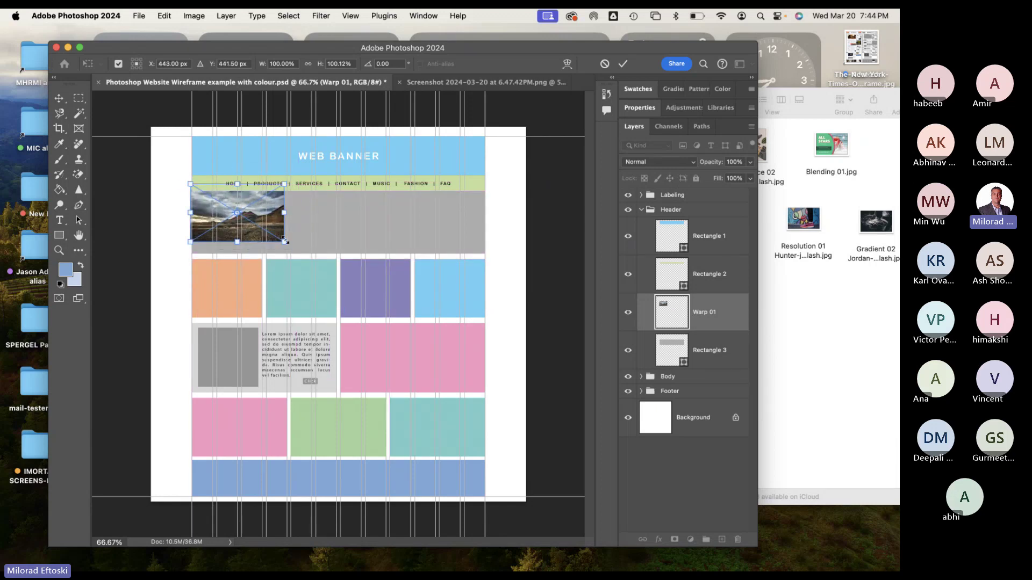
pyautogui.moveTo(284, 242); pyautogui.dragTo(496, 357)
pyautogui.press('Return')
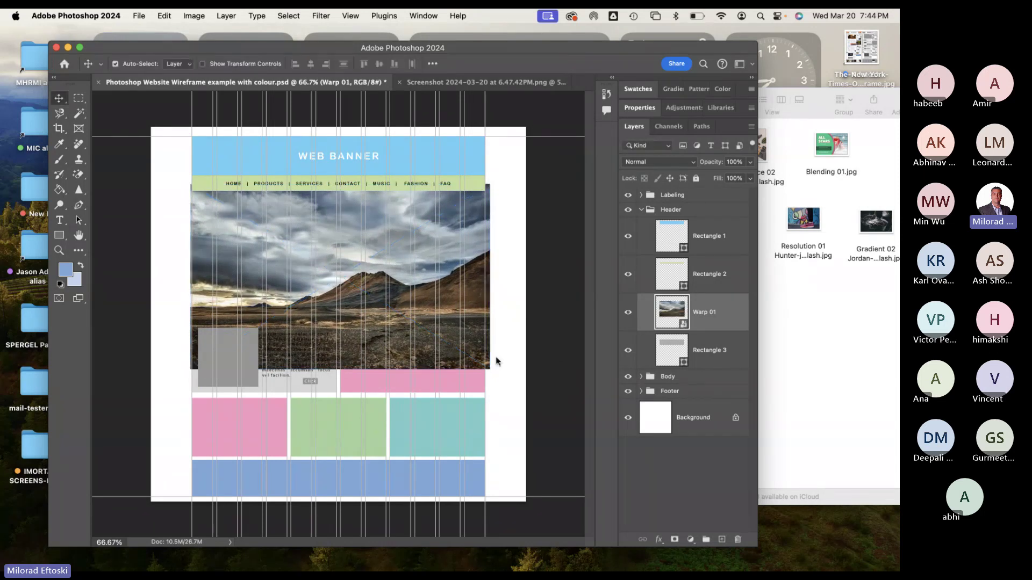
# Nudge the Warp 01 photo up and slightly left to frame the mountains over the header placeholder, and hide the guides.
pyautogui.press('Up')
pyautogui.press('Up')
pyautogui.press('Up')
pyautogui.press('Up')
pyautogui.press('Up')
pyautogui.press('Up')
pyautogui.press('Up')
pyautogui.press('Up')
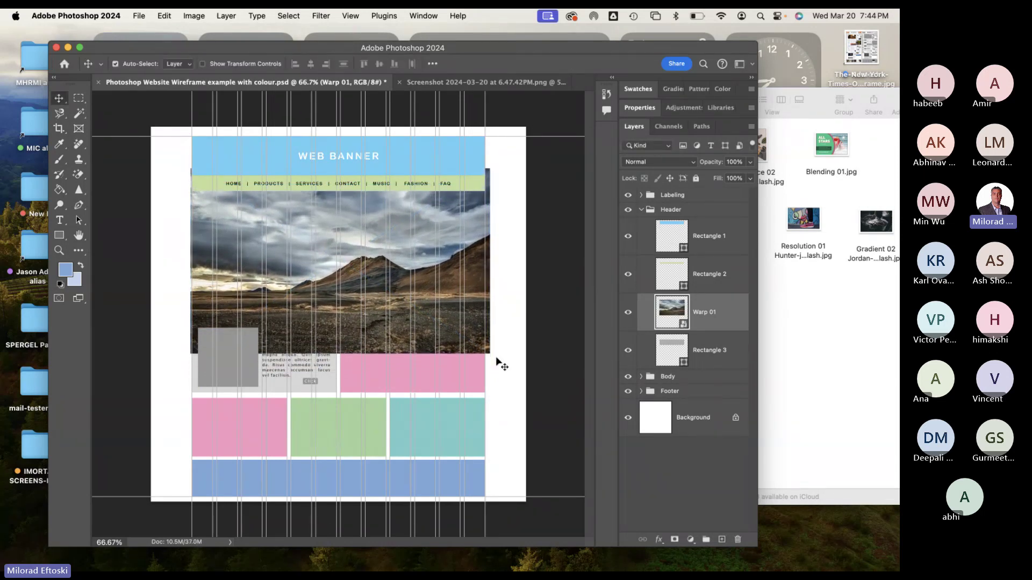
pyautogui.press('Left')
pyautogui.press('Left')
pyautogui.press('Up')
pyautogui.press('Up')
pyautogui.press('Up')
pyautogui.press('Up')
pyautogui.press('Up')
pyautogui.press('Up')
pyautogui.press('Up')
pyautogui.press('Up')
pyautogui.press('Up')
pyautogui.press('Up')
pyautogui.press('Up')
pyautogui.press('Up')
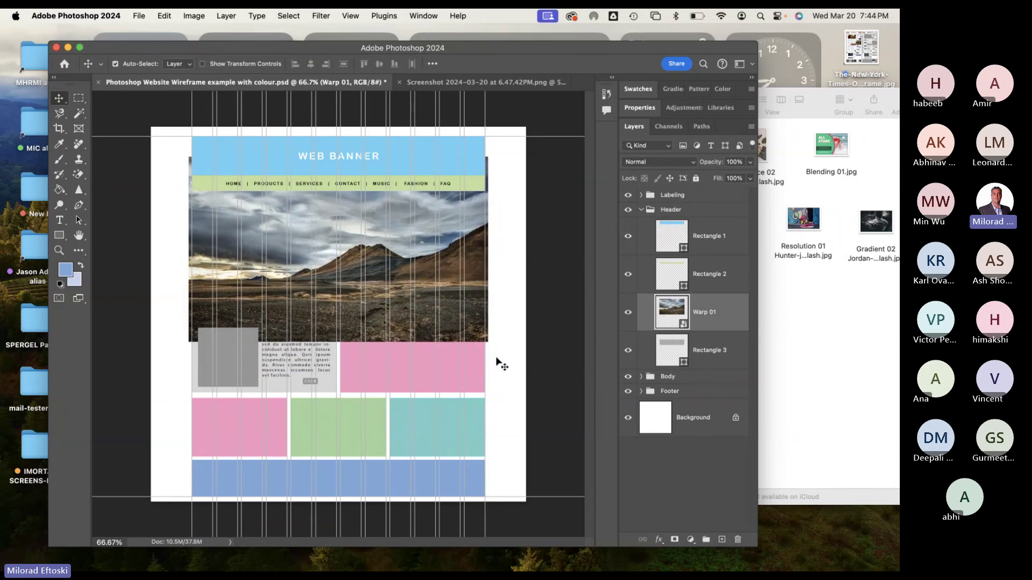
pyautogui.press('Up')
pyautogui.press('Up')
pyautogui.press('Up')
pyautogui.press('Up')
pyautogui.press('Up')
pyautogui.press('Up')
pyautogui.press('Up')
pyautogui.press('Up')
pyautogui.press('Up')
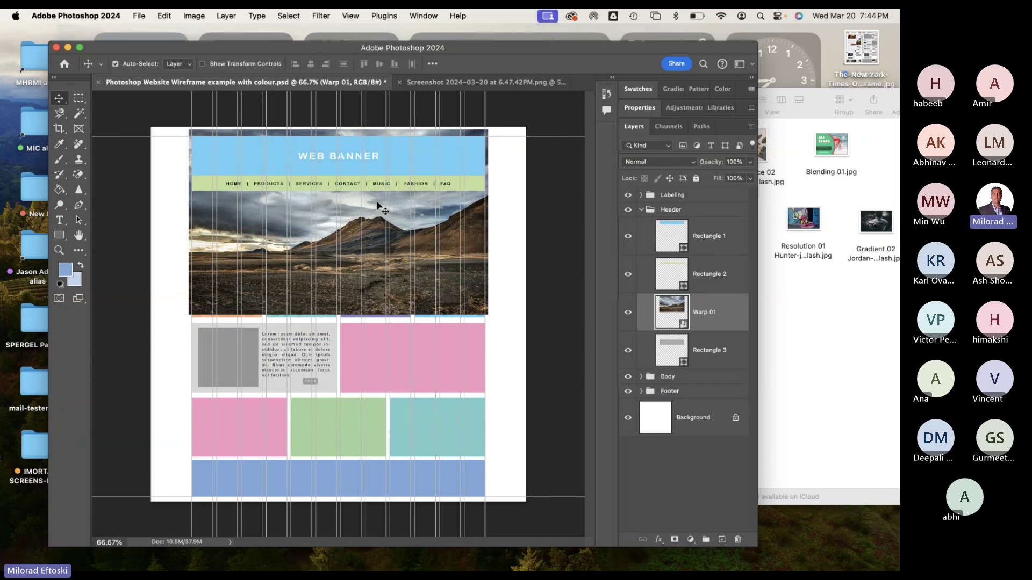
pyautogui.press('super')
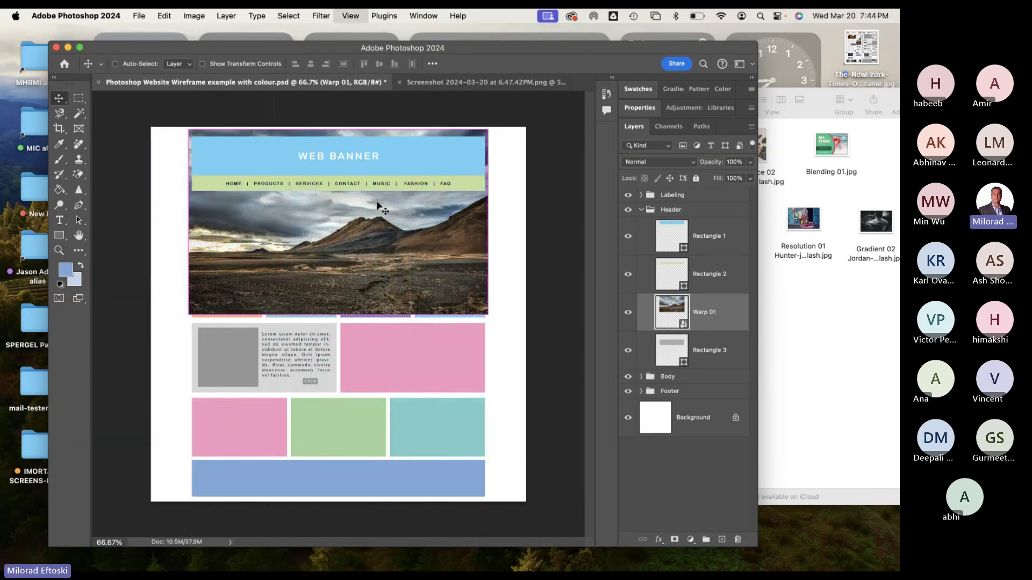
pyautogui.press('super+semicolon')
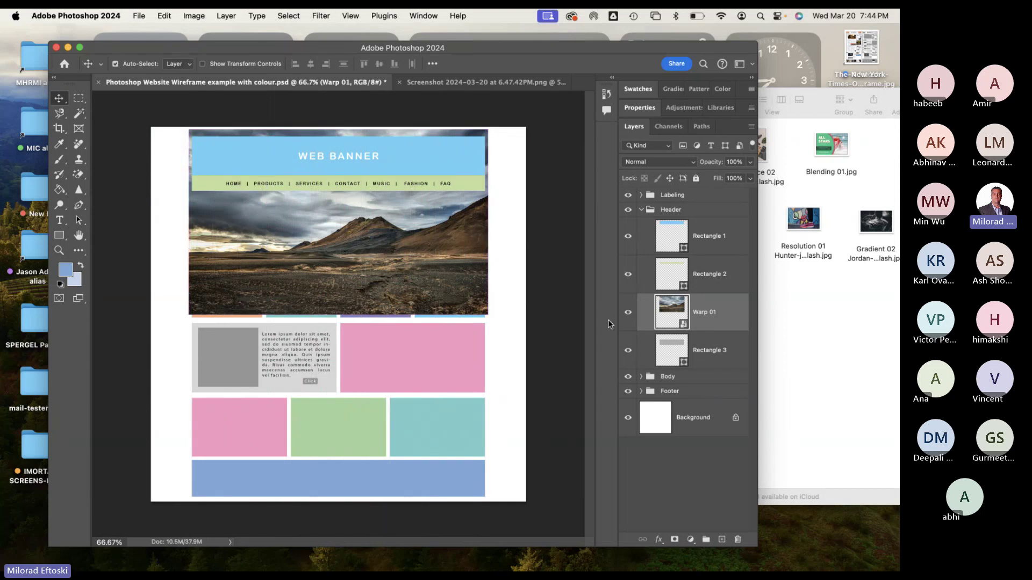
# Toggle the visibility of the Warp 01 and Rectangle 3 layers to compare the photo with its placeholder, leaving both visible.
pyautogui.click(628, 313)
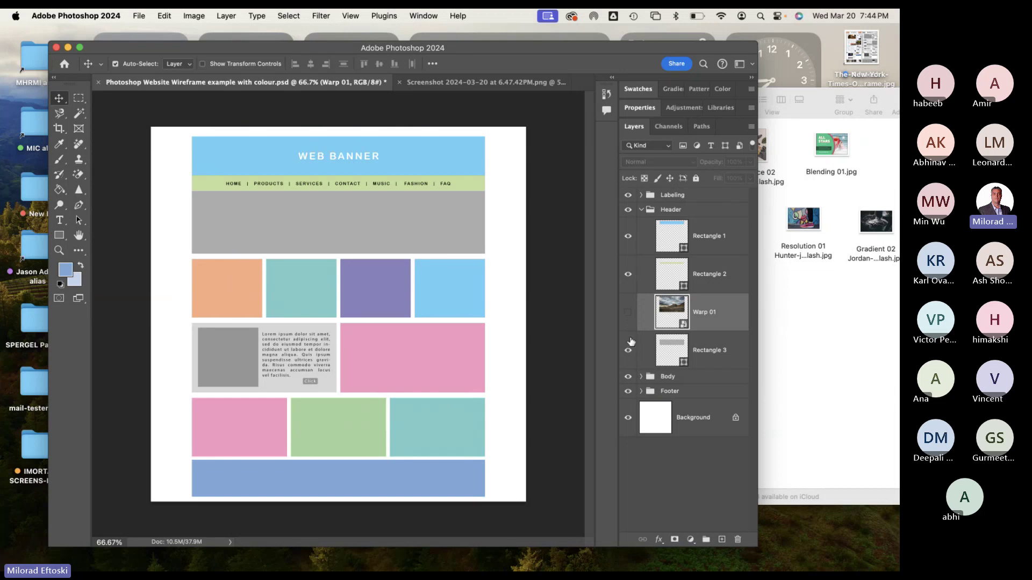
pyautogui.click(628, 350)
pyautogui.click(627, 351)
pyautogui.click(628, 313)
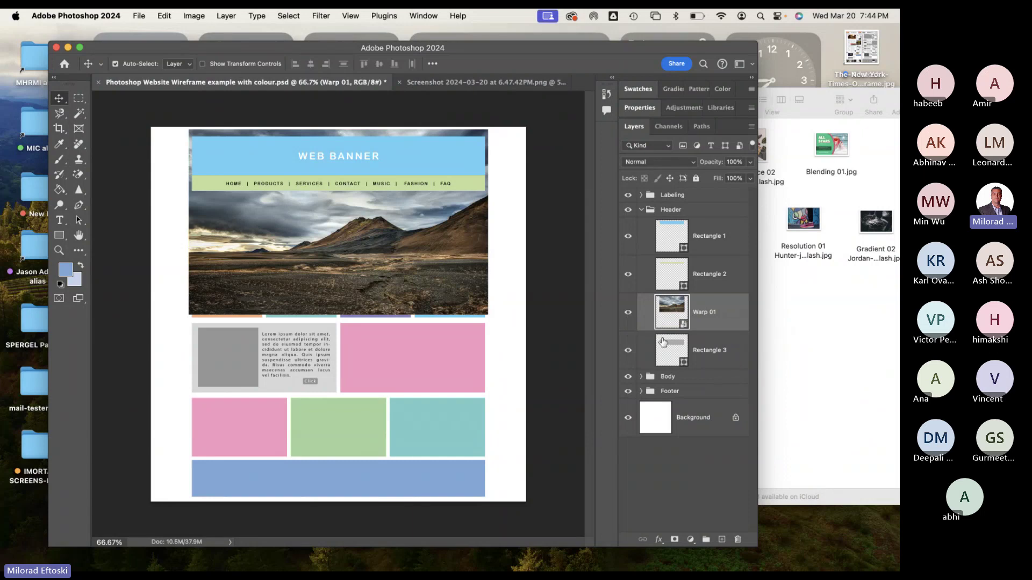
# Clip the Warp 01 layer to Rectangle 3 and release it several times to compare both states, leaving it unclipped.
pyautogui.keyDown('alt'); pyautogui.click(711, 330); pyautogui.keyUp('alt')
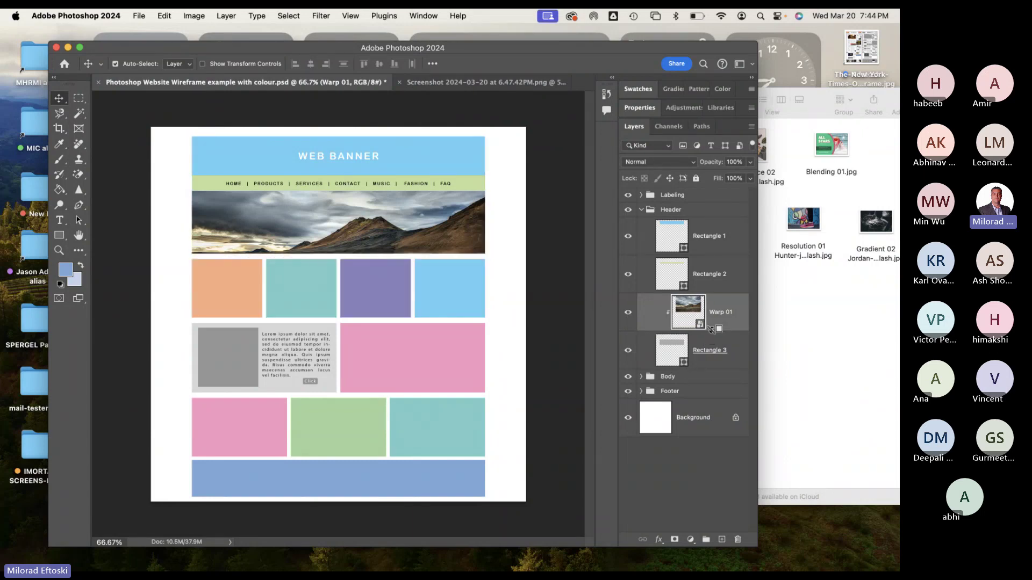
pyautogui.keyDown('alt'); pyautogui.click(711, 330); pyautogui.keyUp('alt')
pyautogui.keyDown('alt'); pyautogui.click(712, 329); pyautogui.keyUp('alt')
pyautogui.keyDown('alt'); pyautogui.click(711, 329); pyautogui.keyUp('alt')
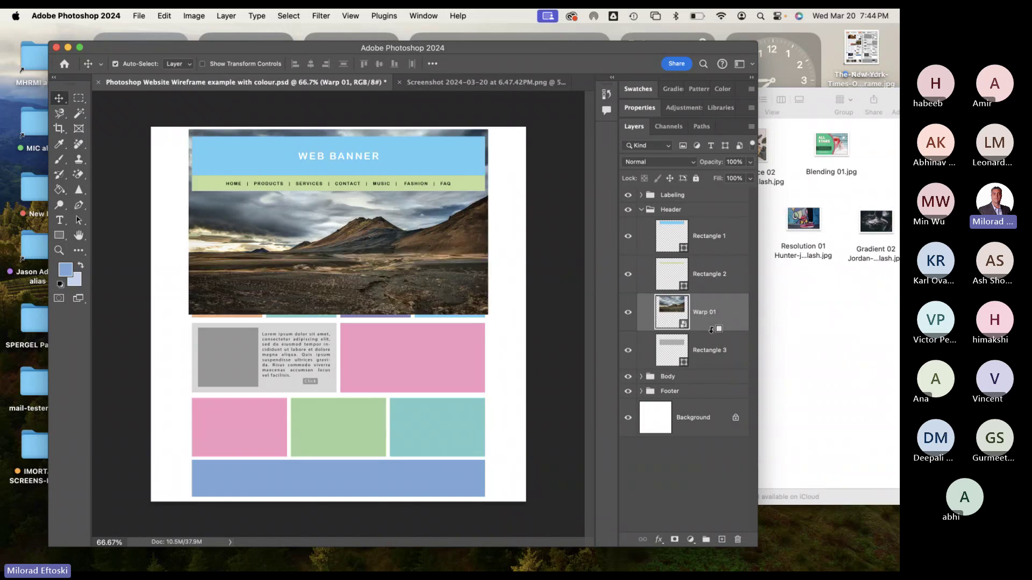
pyautogui.keyDown('alt'); pyautogui.click(711, 330); pyautogui.keyUp('alt')
pyautogui.keyDown('alt'); pyautogui.click(712, 330); pyautogui.keyUp('alt')
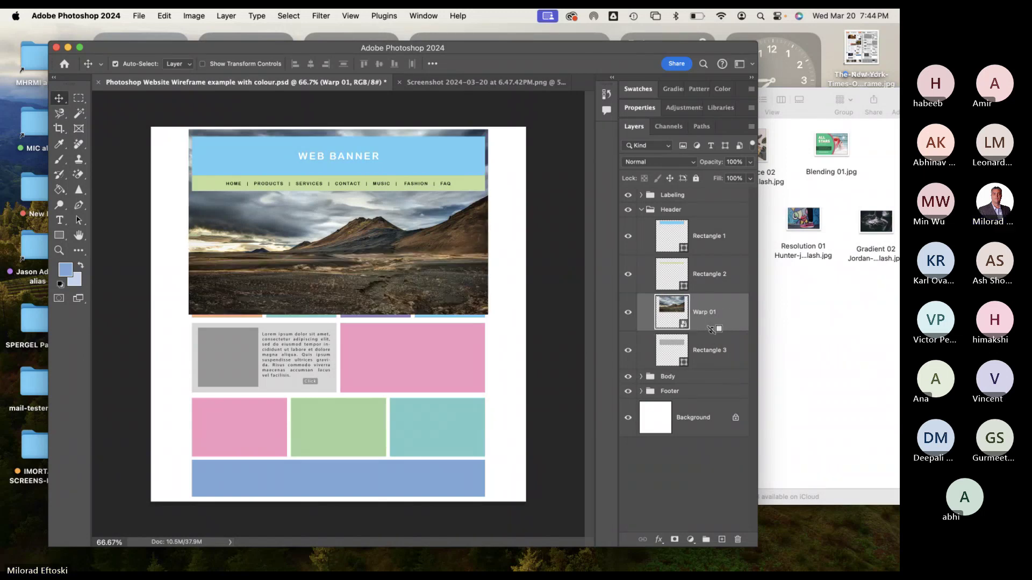
# Create a clipping mask from the Warp 01 layer onto Rectangle 3, then release and reapply the mask.
pyautogui.rightClick(734, 314)
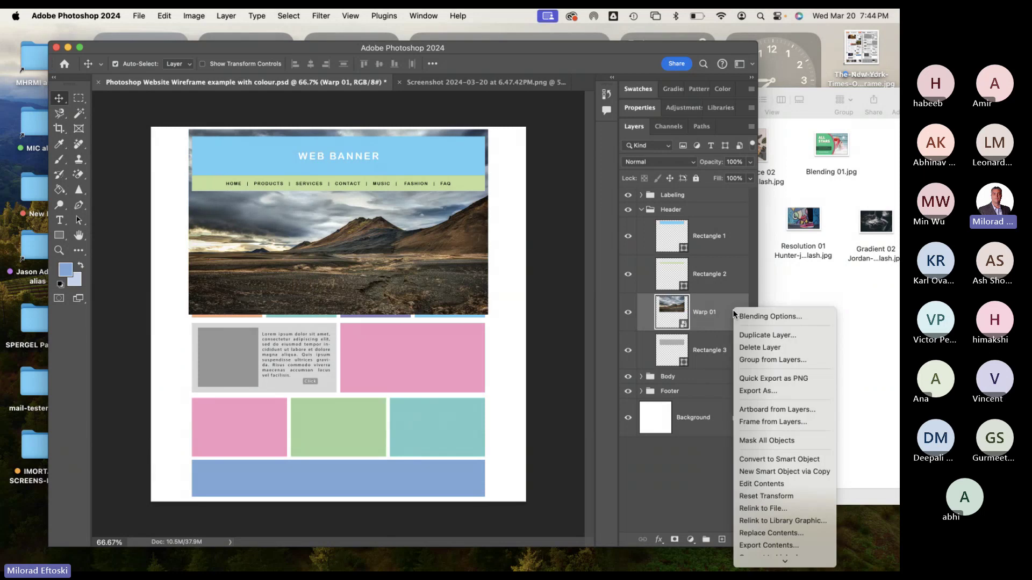
pyautogui.scroll(-5, 761, 514)
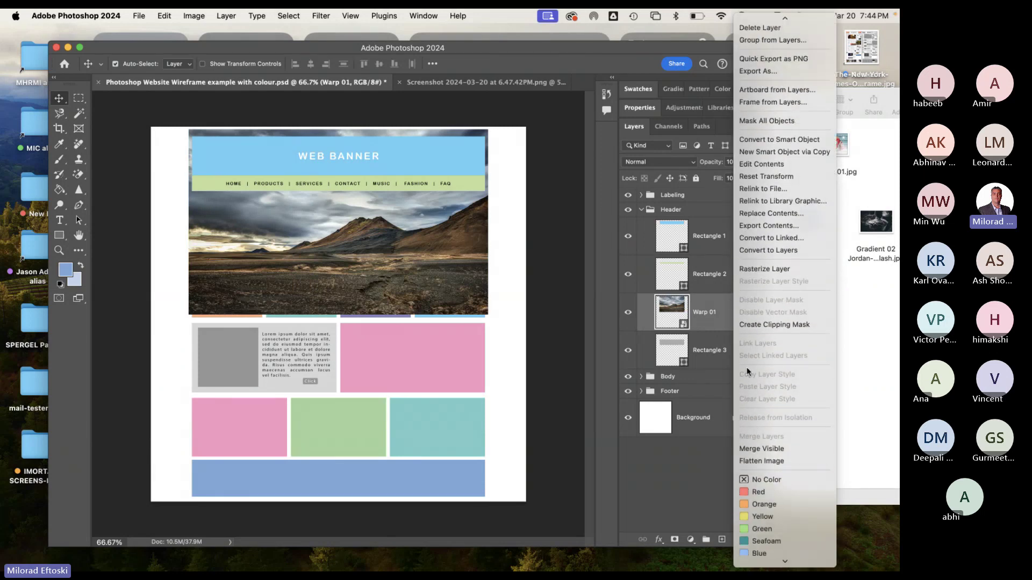
pyautogui.click(776, 325)
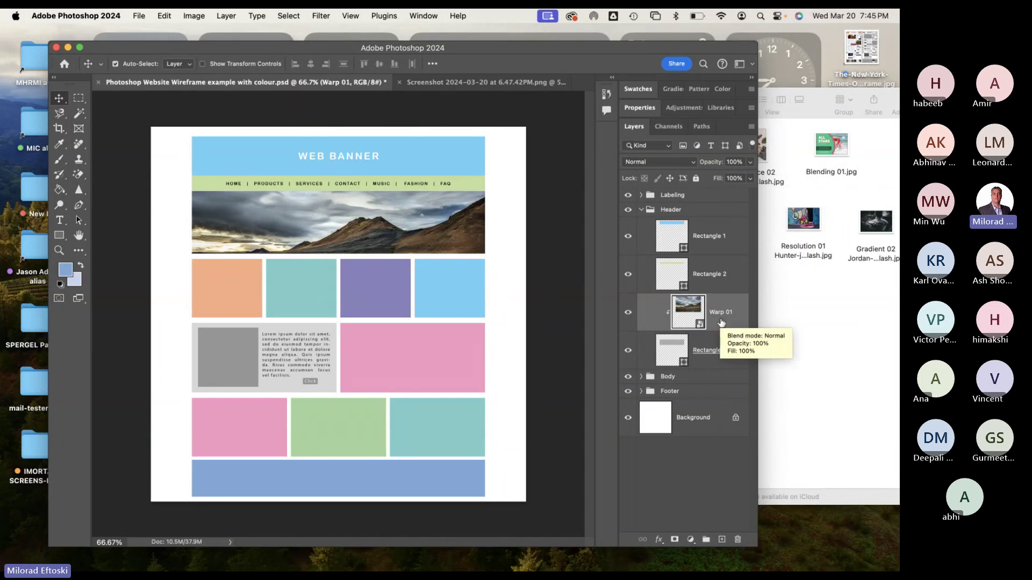
pyautogui.keyDown('alt'); pyautogui.click(717, 332); pyautogui.keyUp('alt')
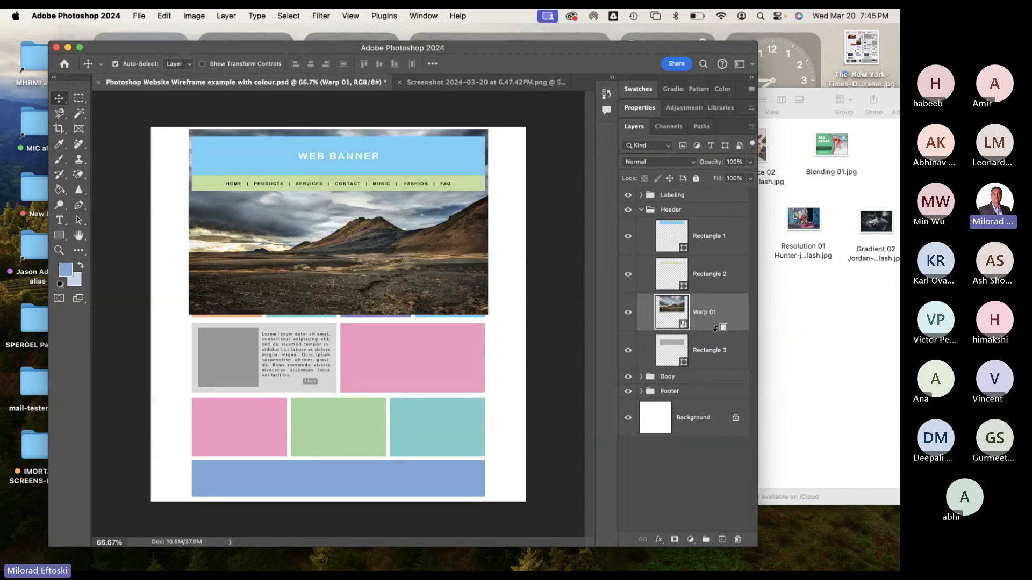
pyautogui.keyDown('alt'); pyautogui.click(716, 333); pyautogui.keyUp('alt')
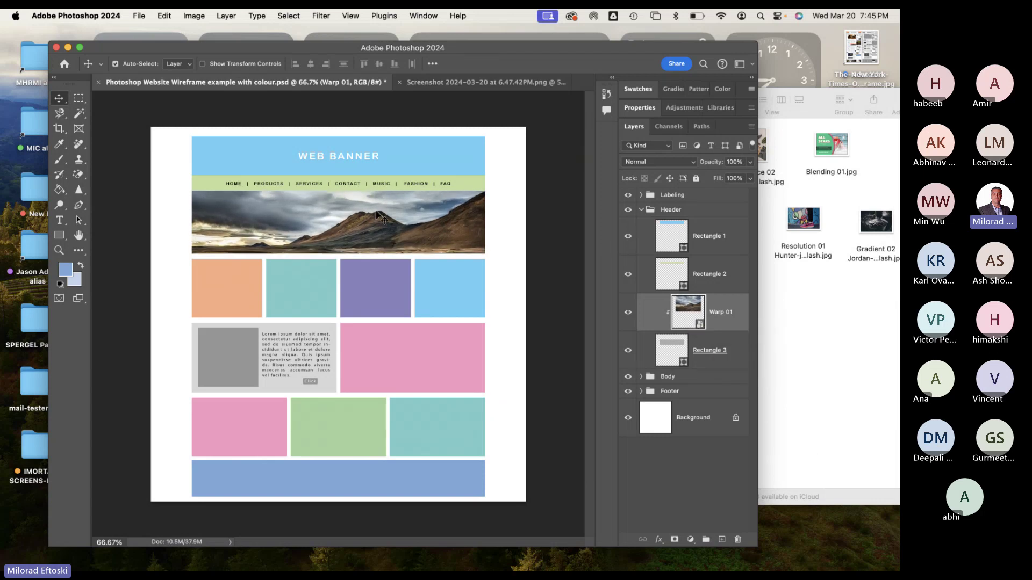
pyautogui.click(670, 353)
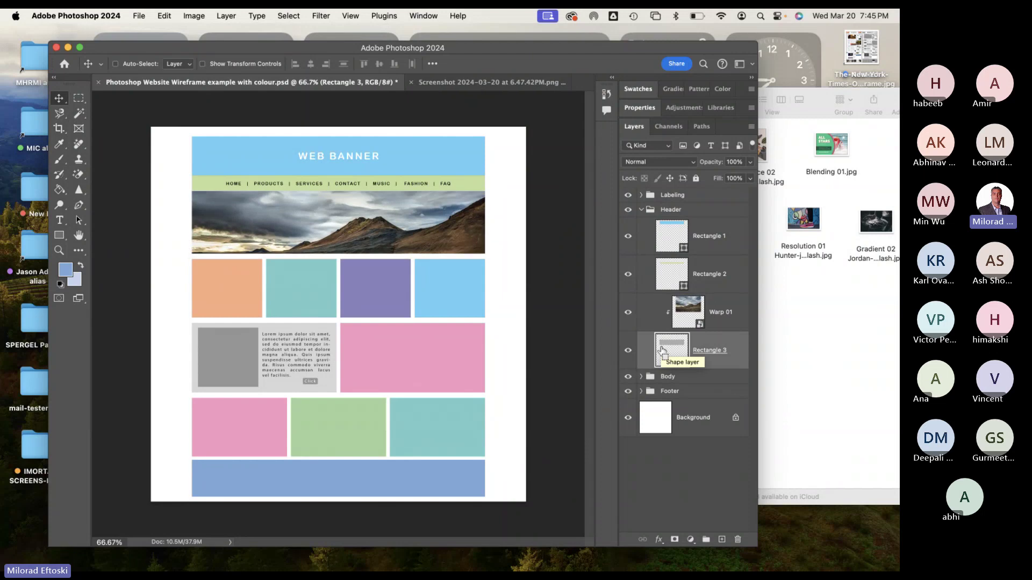
pyautogui.press('super+alt+g')
pyautogui.press('super+z')
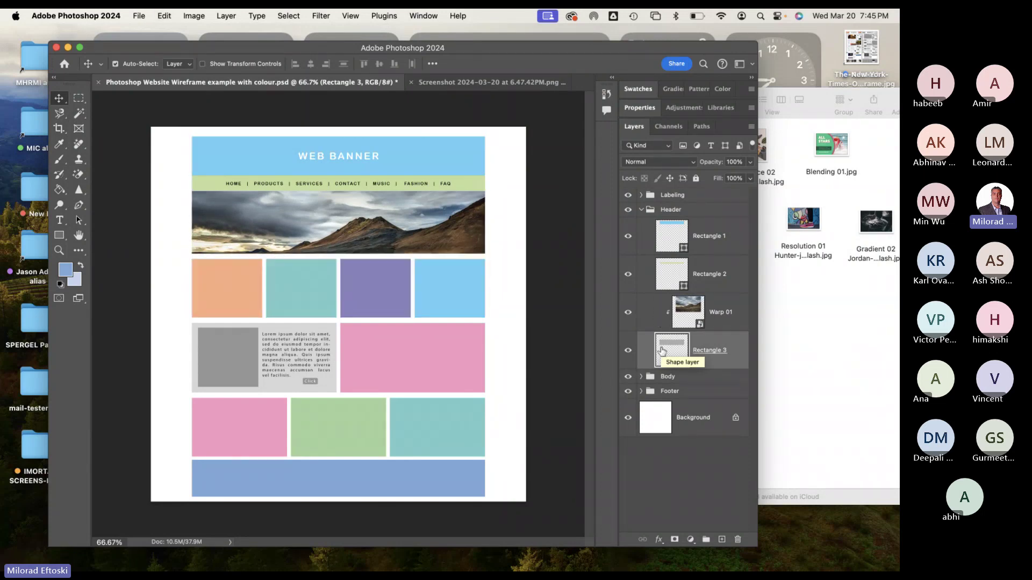
# Move the Warp 01 and Rectangle 3 layers together down over the row of coloured boxes, and undo the move.
pyautogui.click(682, 314)
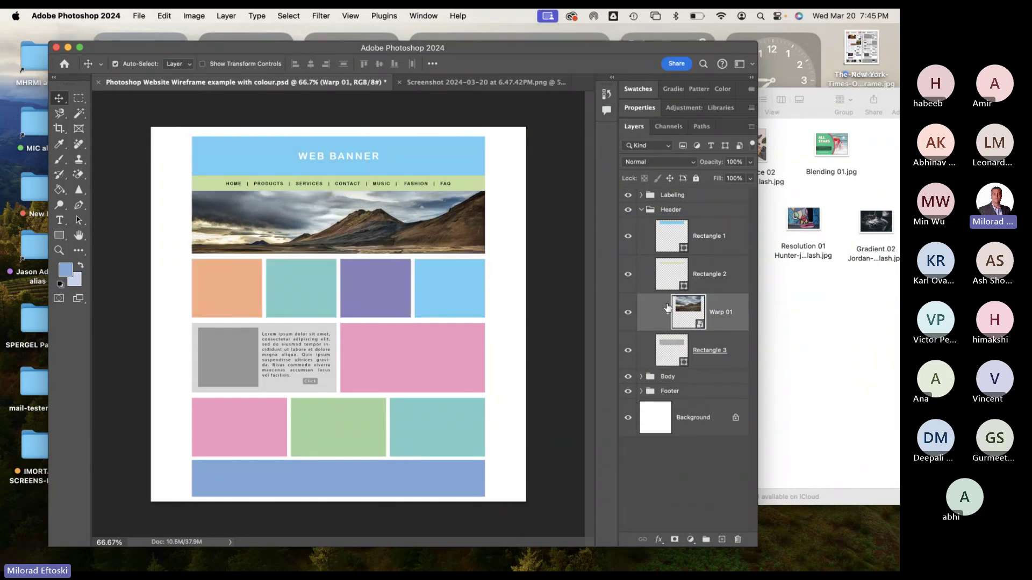
pyautogui.keyDown('shift'); pyautogui.click(685, 359); pyautogui.keyUp('shift')
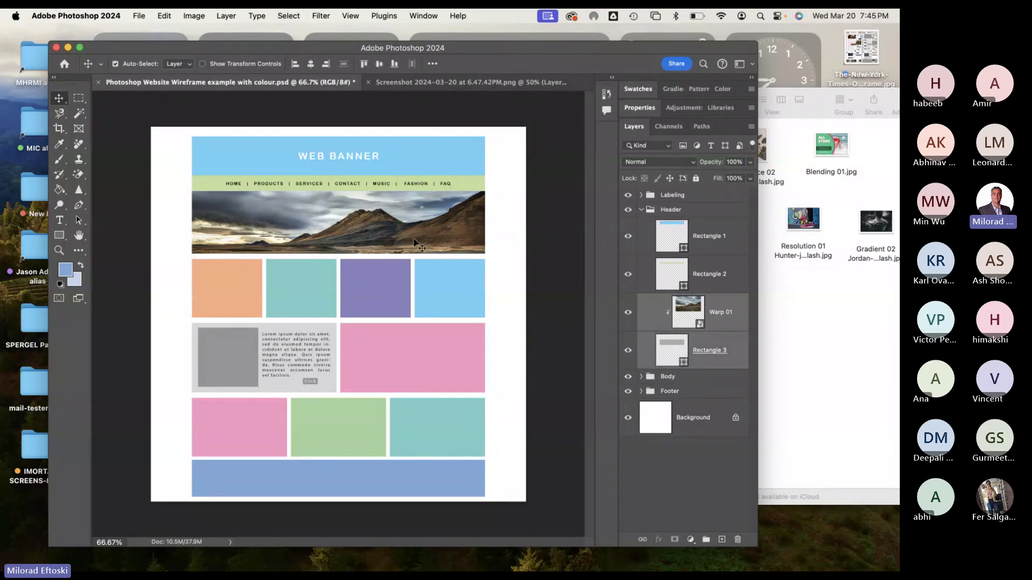
pyautogui.moveTo(421, 232); pyautogui.dragTo(427, 282)
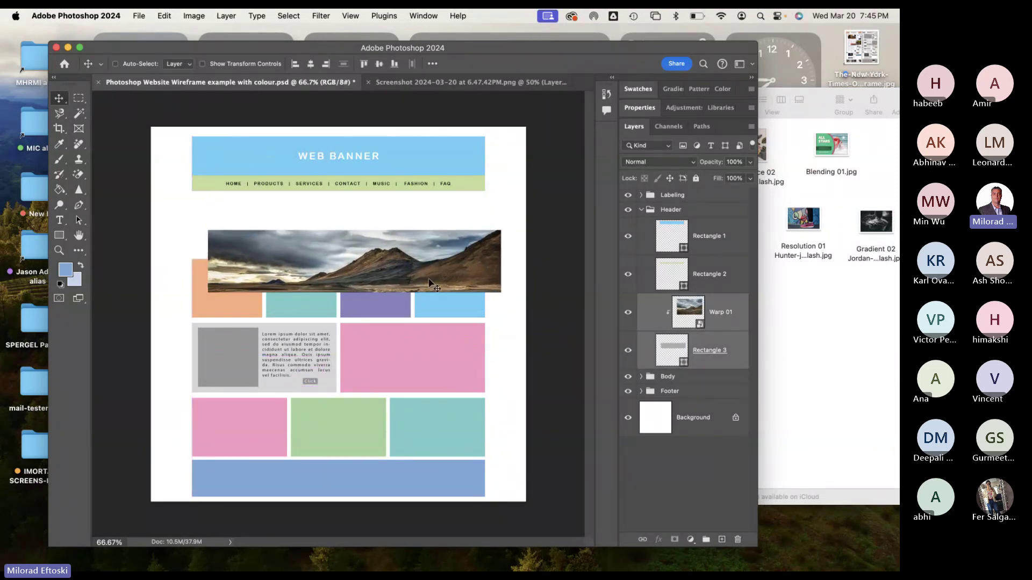
pyautogui.press('super+z')
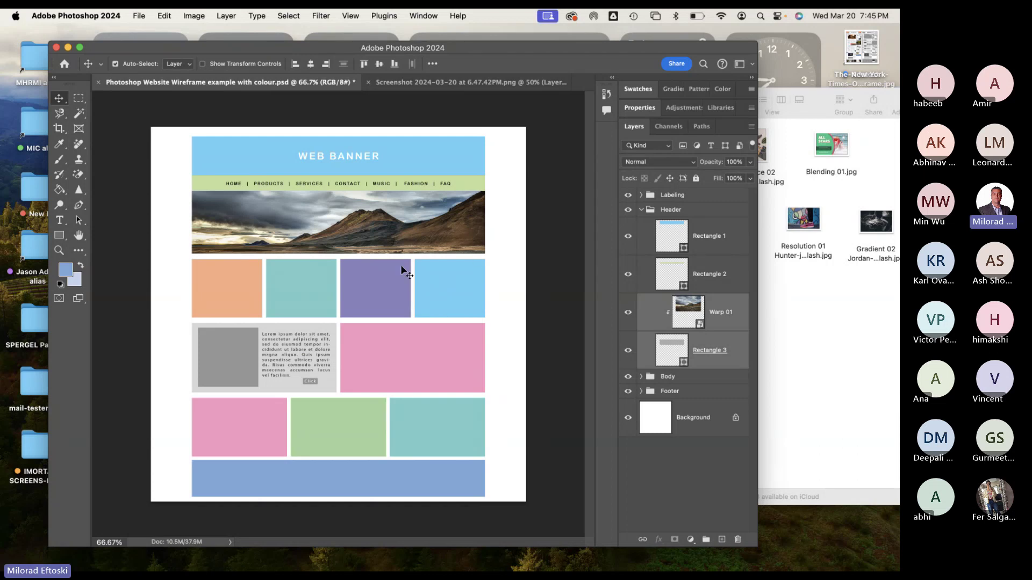
# Select the orange Rectangle 4 layer and place Black & White 01.jpg from the image sources folder as an embedded image above it.
pyautogui.click(235, 281)
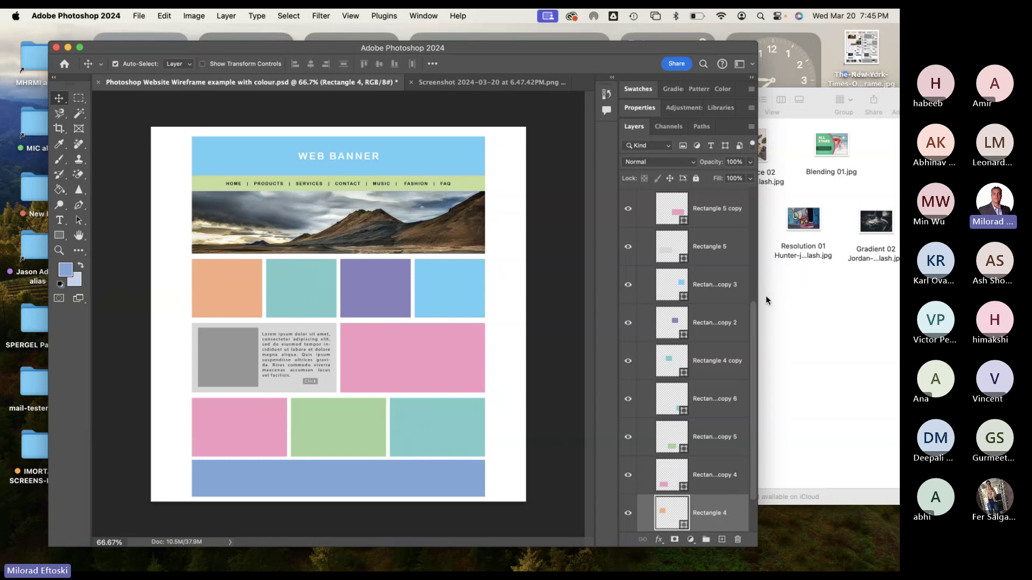
pyautogui.click(792, 308)
pyautogui.click(211, 265)
pyautogui.click(138, 15)
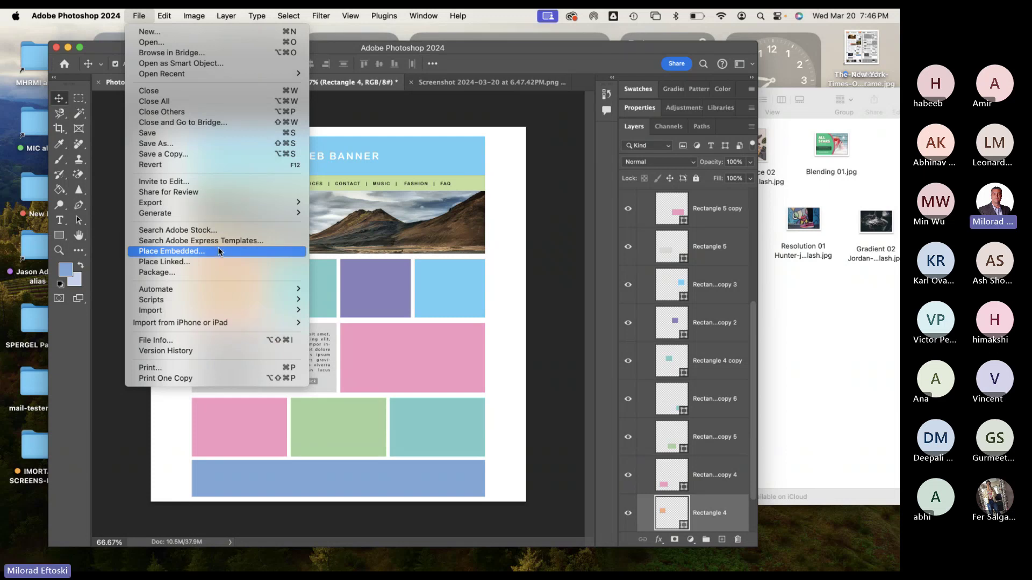
pyautogui.click(221, 252)
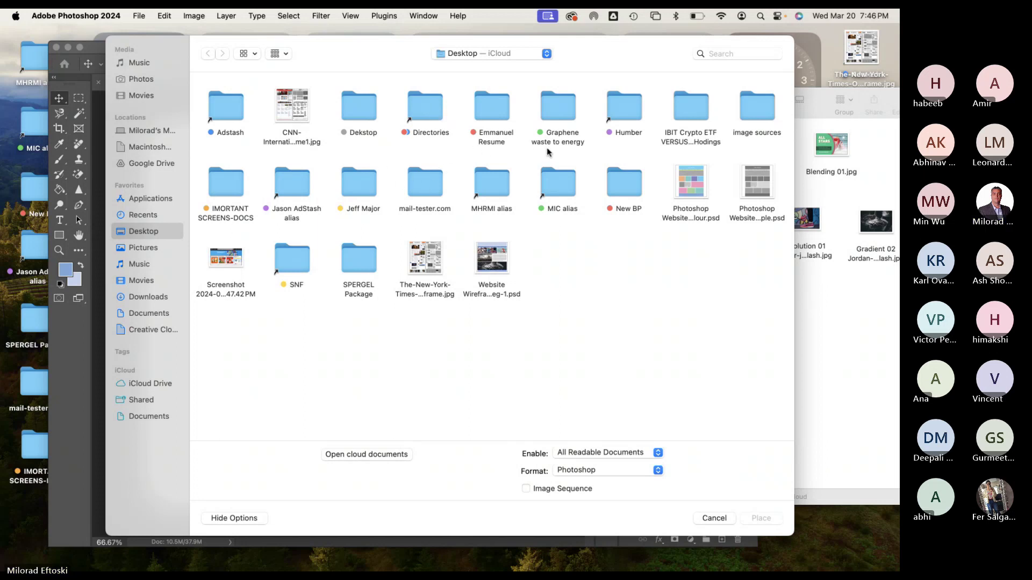
pyautogui.doubleClick(756, 107)
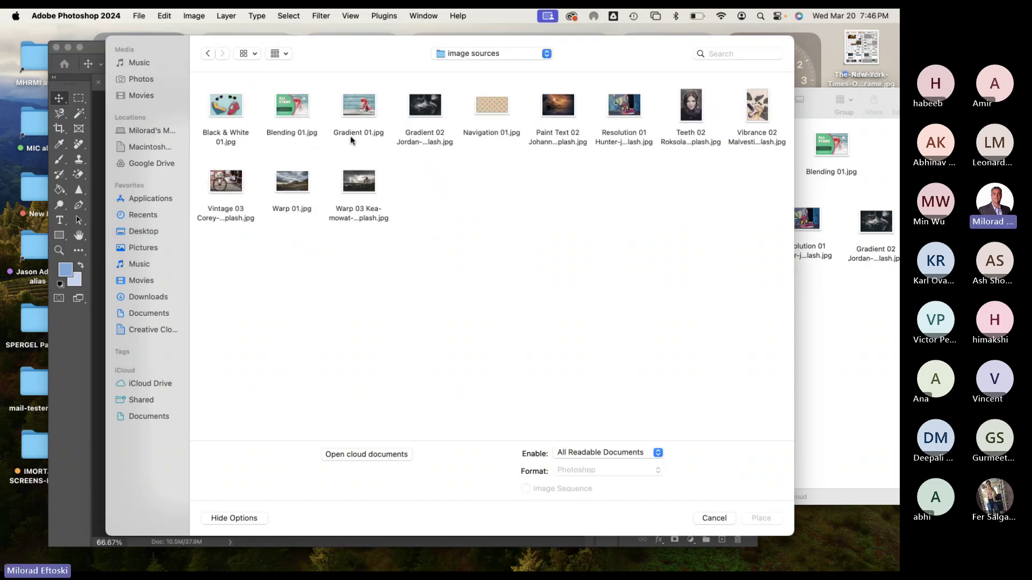
pyautogui.moveTo(328, 51); pyautogui.dragTo(496, 122)
pyautogui.click(396, 175)
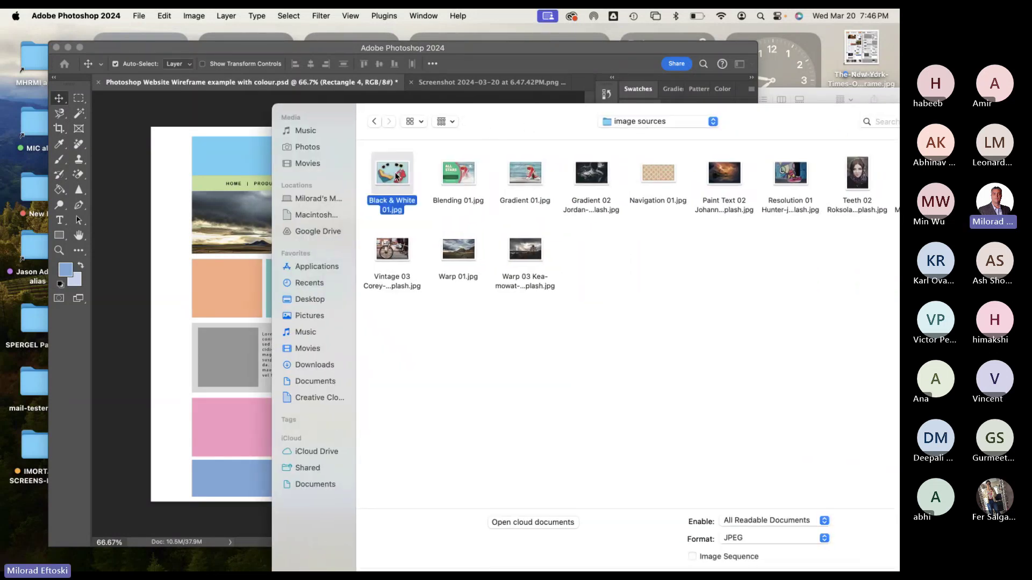
pyautogui.doubleClick(396, 175)
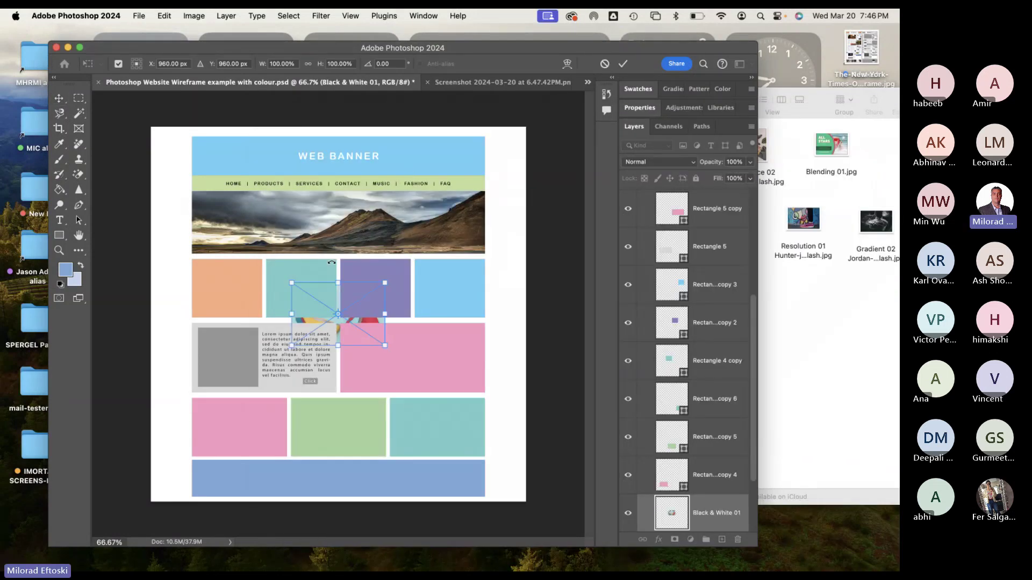
# Commit the placed Black & White 01 image and move it over the orange rectangle to cover it.
pyautogui.moveTo(337, 322)
pyautogui.mouseDown()
pyautogui.moveTo(301, 308)
pyautogui.moveTo(338, 322)
pyautogui.mouseUp()
pyautogui.press('Return')
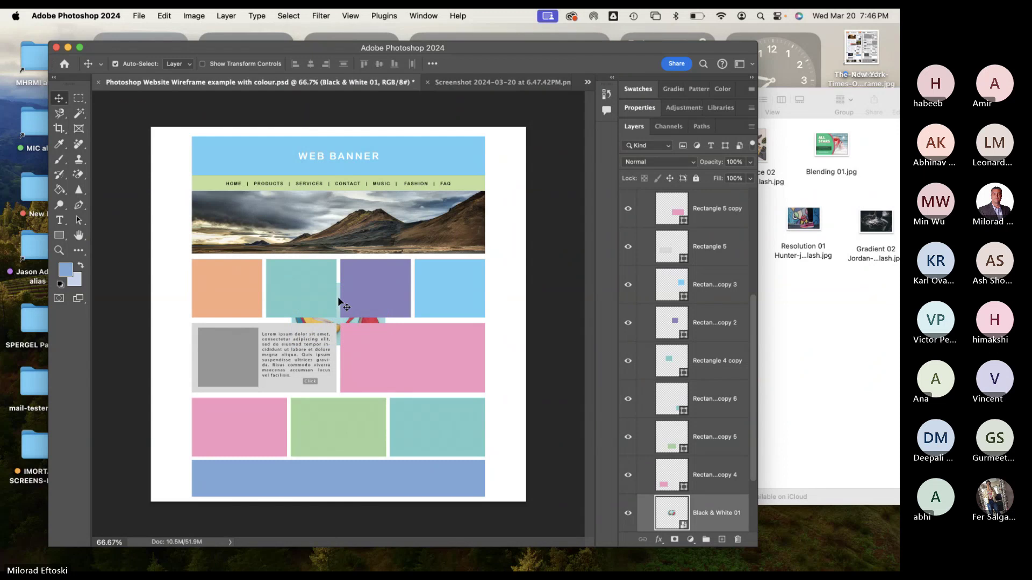
pyautogui.moveTo(339, 302); pyautogui.dragTo(220, 274)
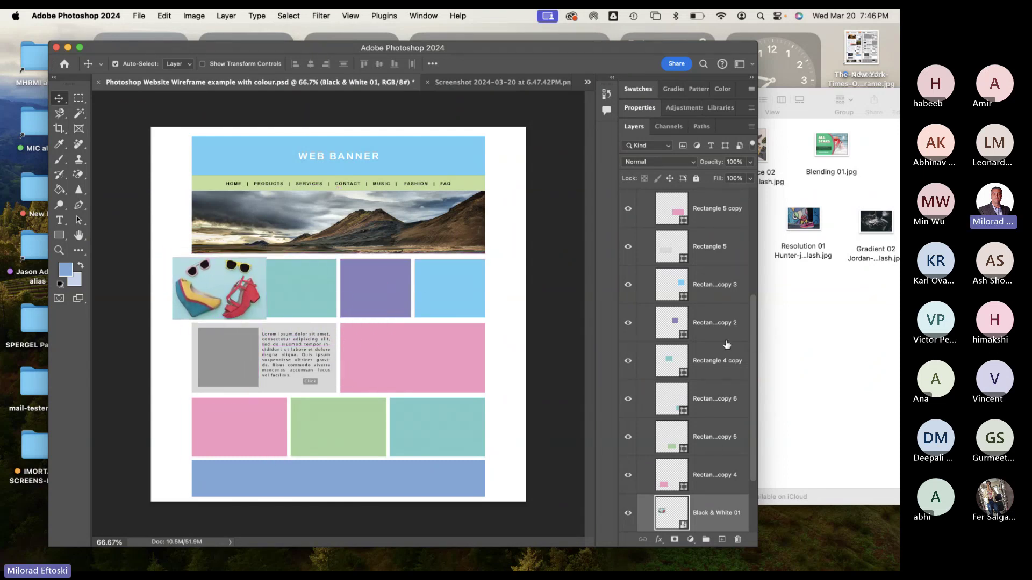
# Try the Black & White 01 layer below Rectangle 4 copy, toggle its visibility, and return it directly above Rectangle 4.
pyautogui.scroll(-3, 685, 361)
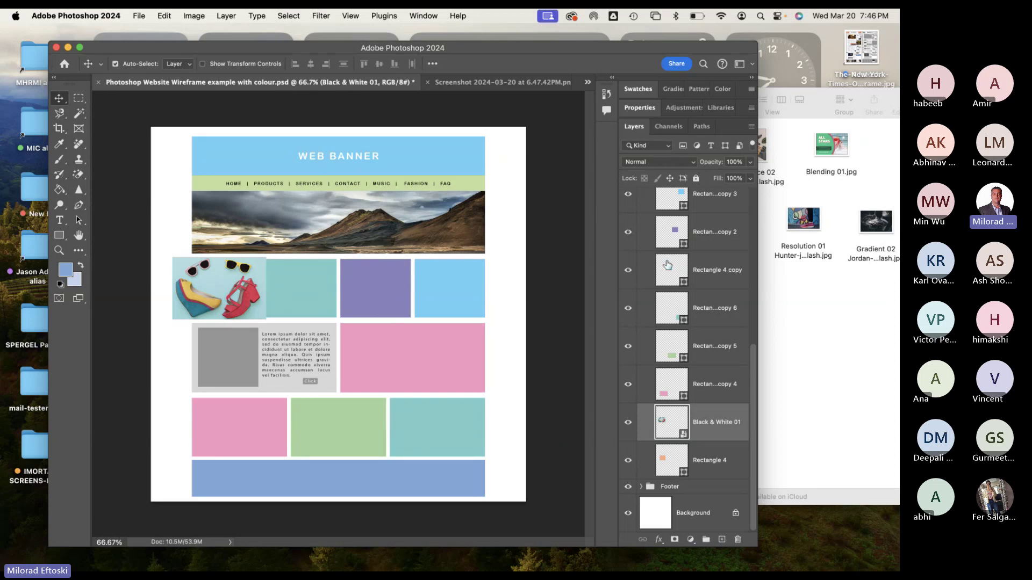
pyautogui.moveTo(703, 421); pyautogui.dragTo(717, 299)
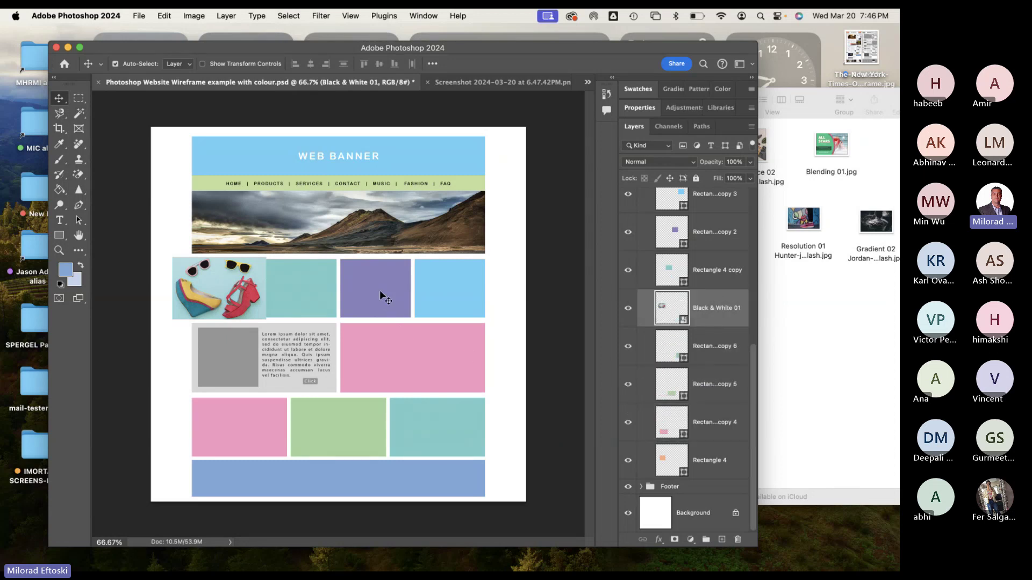
pyautogui.click(628, 310)
pyautogui.click(628, 309)
pyautogui.click(628, 309)
pyautogui.click(627, 309)
pyautogui.moveTo(732, 322); pyautogui.dragTo(688, 447)
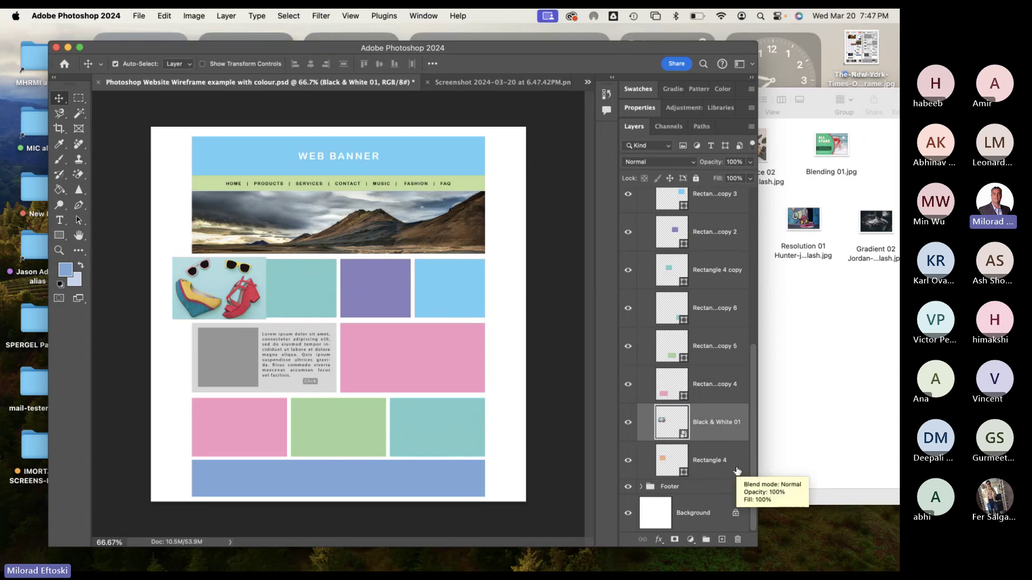
# Toggle the Black & White 01 layer's visibility to compare the photo with the orange rectangle beneath it.
pyautogui.click(628, 423)
pyautogui.click(628, 423)
pyautogui.click(628, 423)
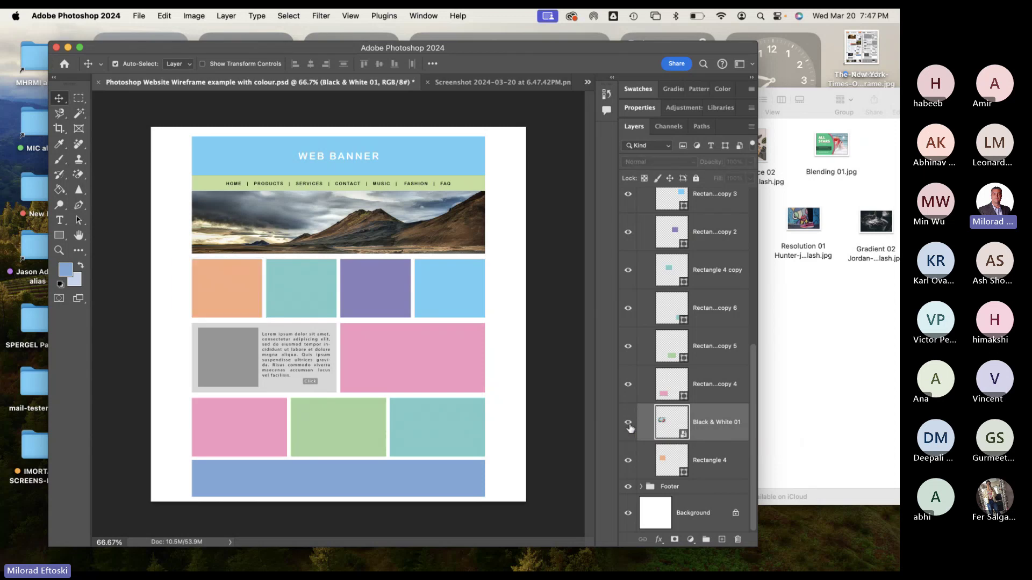
pyautogui.click(628, 423)
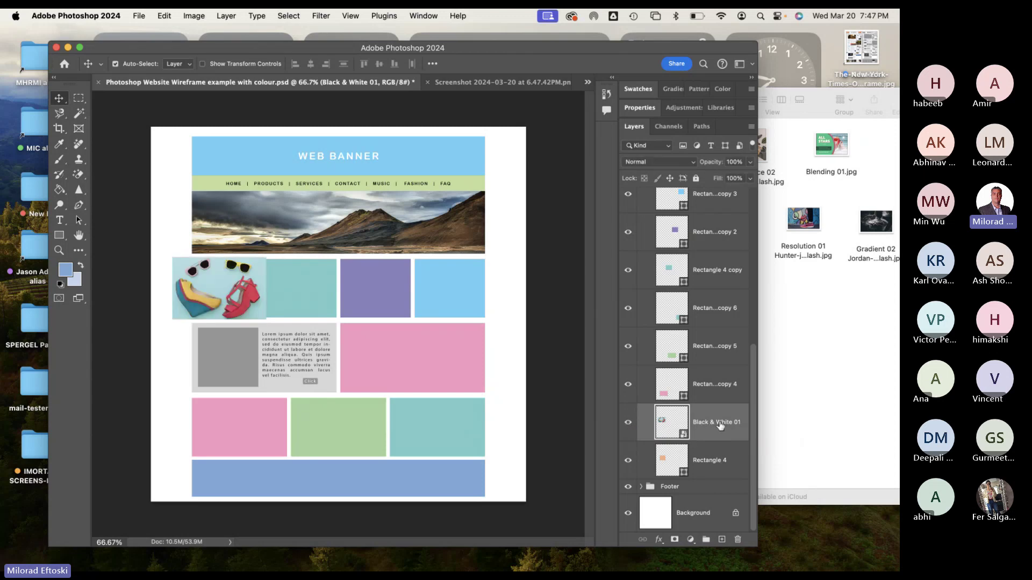
# Reposition the Black & White 01 photo over the orange rectangle and clip it to Rectangle 4.
pyautogui.click(718, 463)
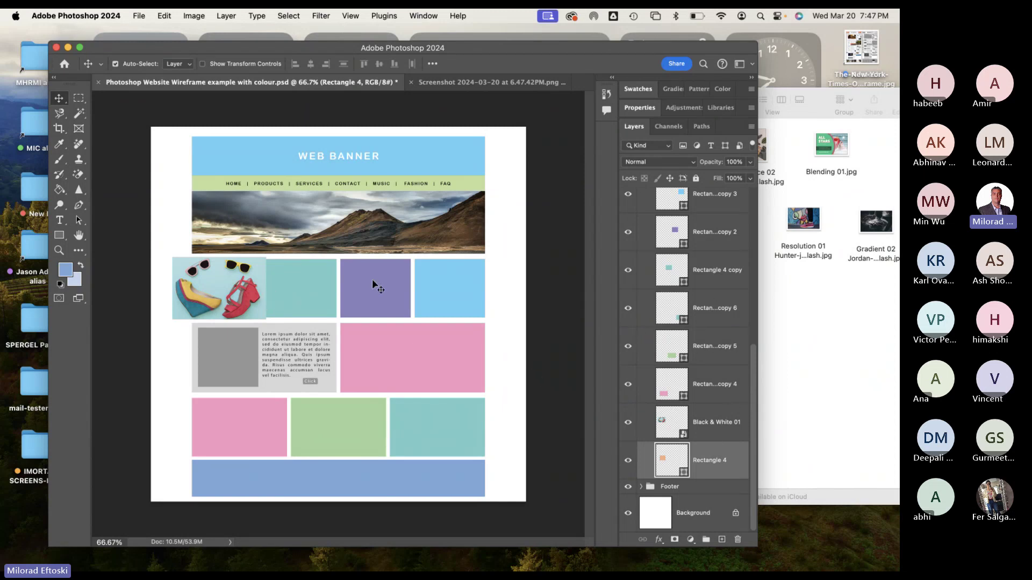
pyautogui.moveTo(209, 282); pyautogui.dragTo(236, 346)
pyautogui.moveTo(235, 291); pyautogui.dragTo(227, 287)
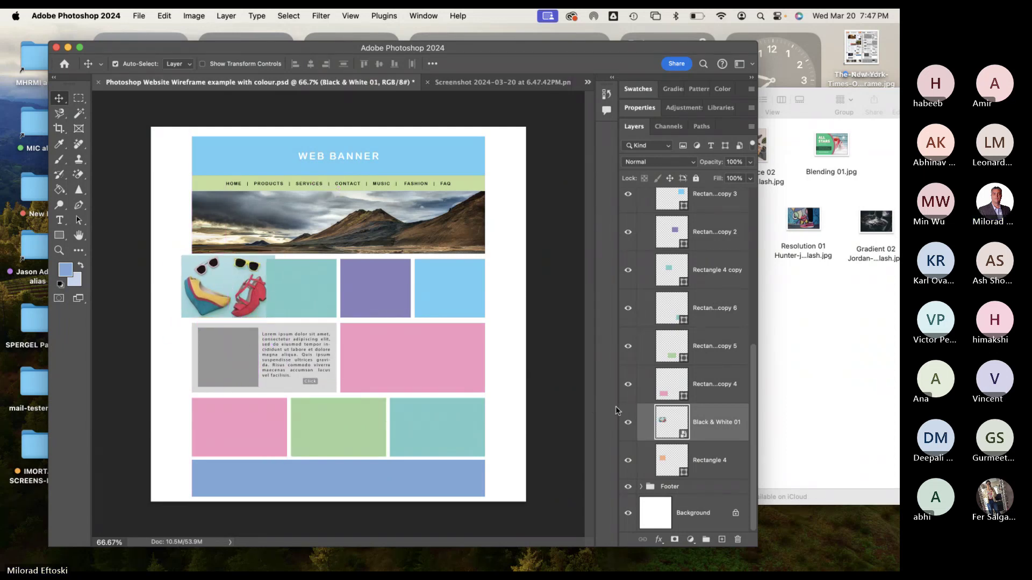
pyautogui.keyDown('alt'); pyautogui.click(715, 441); pyautogui.keyUp('alt')
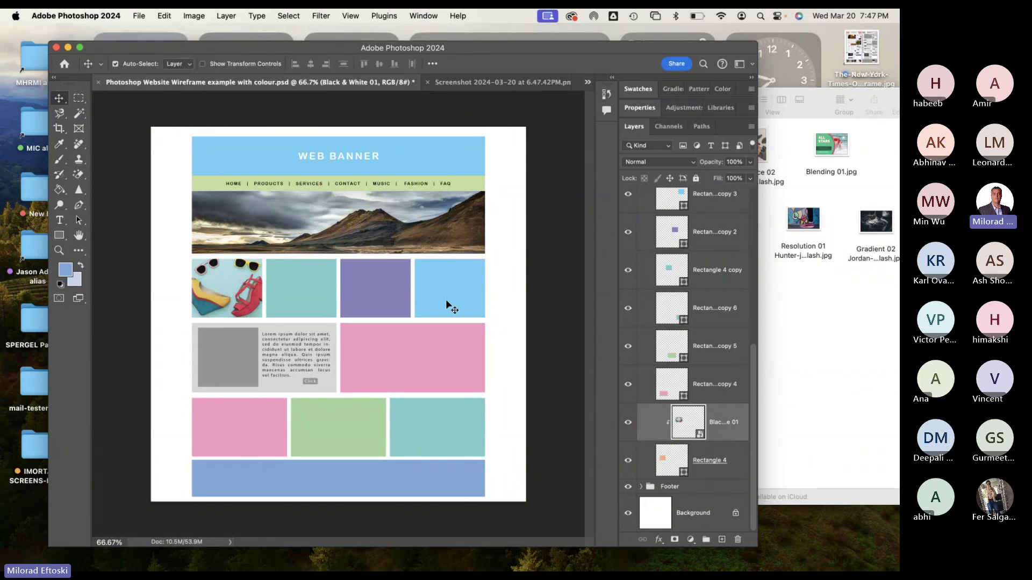
# Nudge the clipped Black & White 01 photo down and adjust its fit in the orange rectangle with Free Transform.
pyautogui.press('Down')
pyautogui.press('Down')
pyautogui.press('Down')
pyautogui.press('Down')
pyautogui.press('Down')
pyautogui.press('Down')
pyautogui.press('Down')
pyautogui.press('Down')
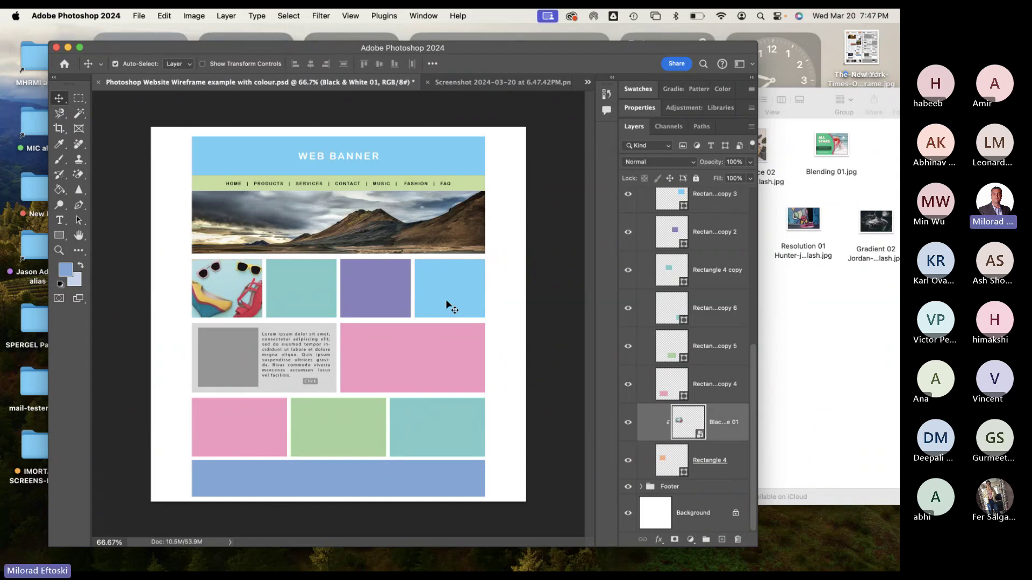
pyautogui.press('super+t')
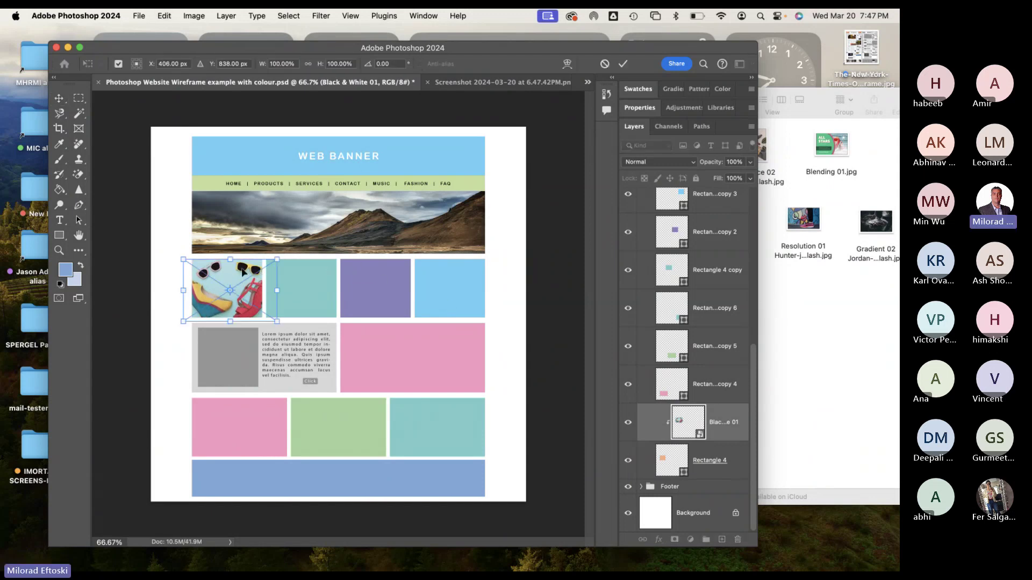
pyautogui.moveTo(230, 259)
pyautogui.mouseDown()
pyautogui.moveTo(233, 221)
pyautogui.moveTo(227, 269)
pyautogui.moveTo(236, 249)
pyautogui.moveTo(236, 259)
pyautogui.mouseUp()
pyautogui.press('Return')
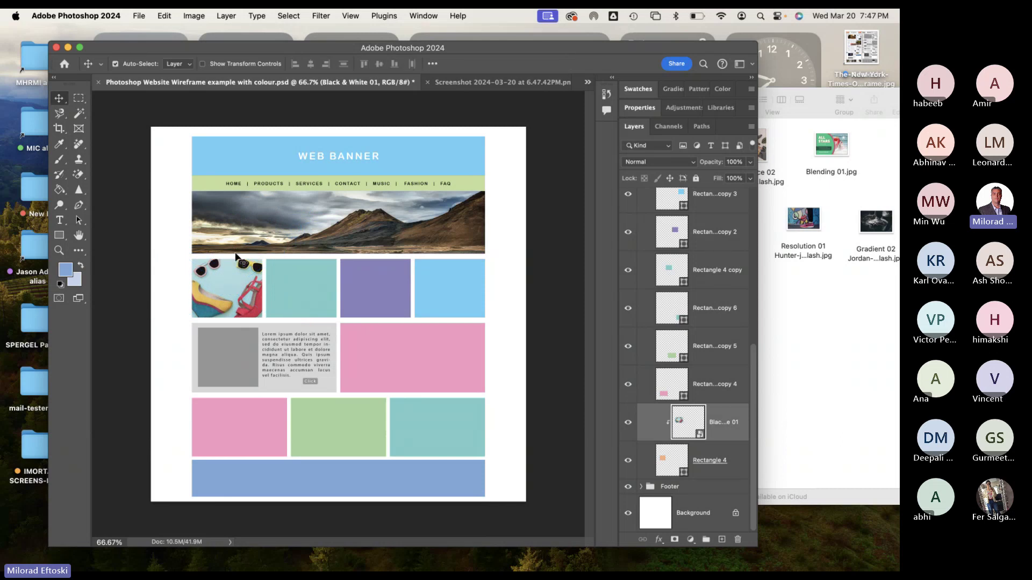
# Select the teal Rectangle 4 copy layer and place the Vibrance 02 Malvestida photo from the image sources folder above it.
pyautogui.click(298, 290)
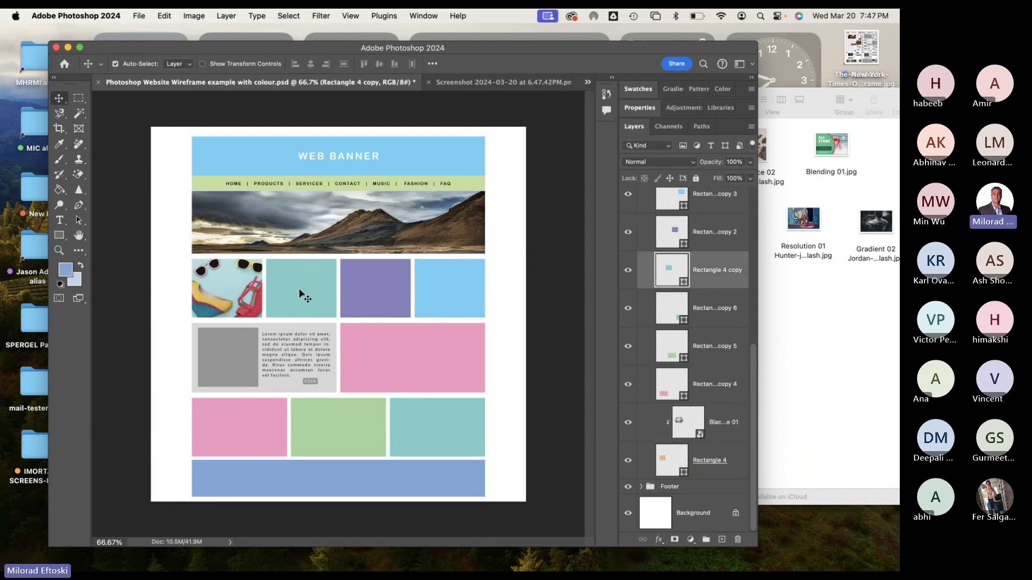
pyautogui.click(137, 18)
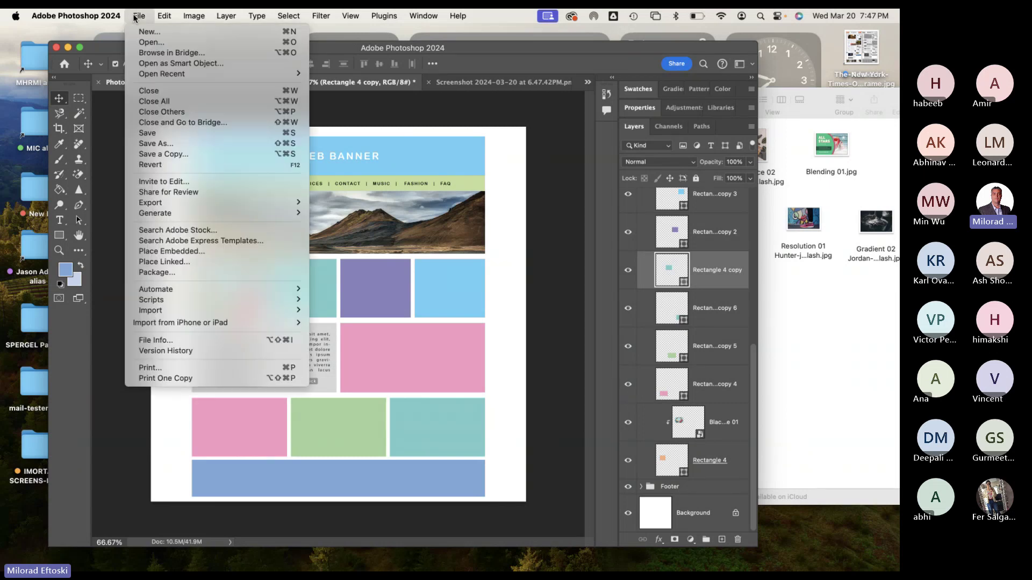
pyautogui.click(188, 257)
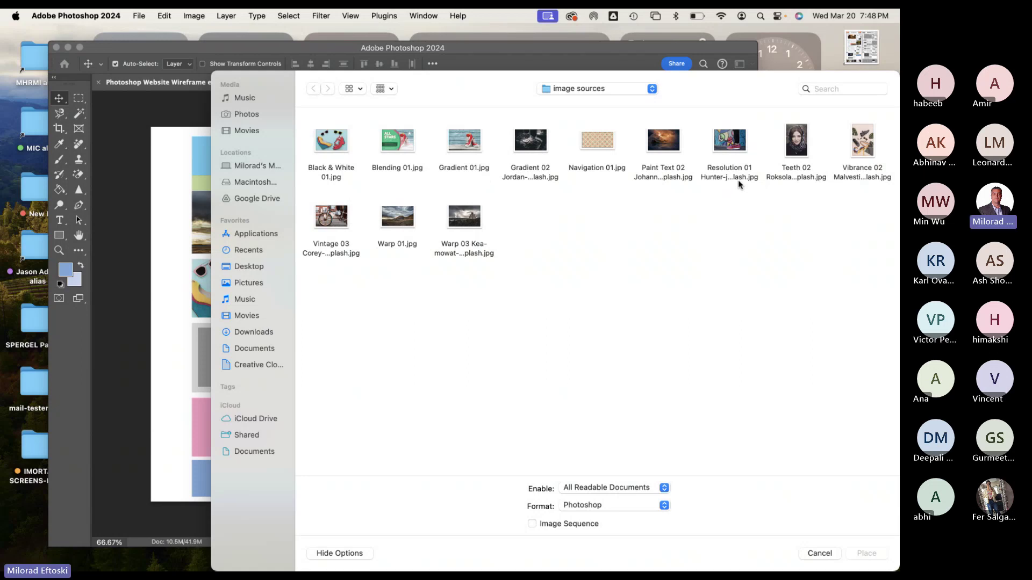
pyautogui.click(842, 157)
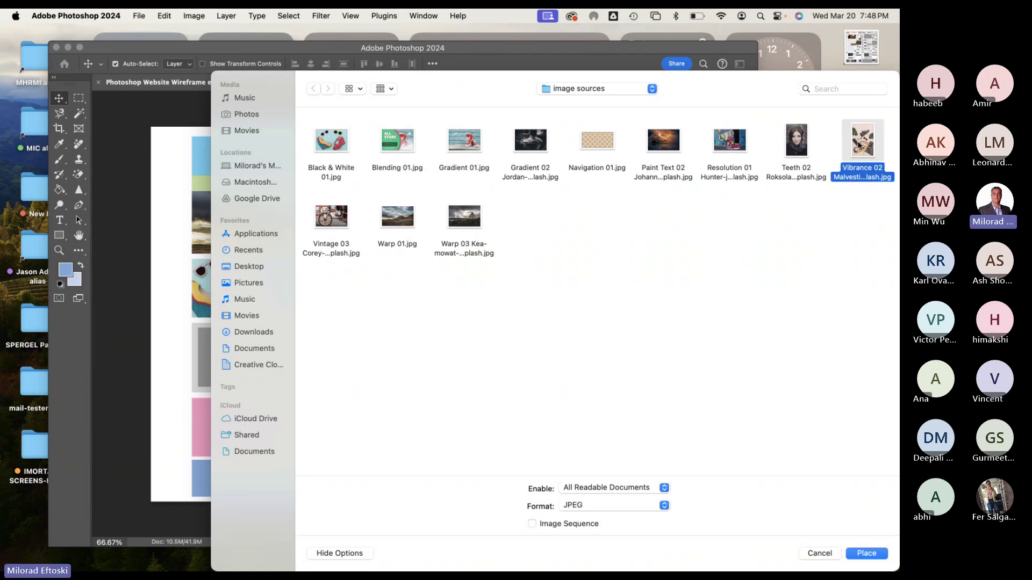
pyautogui.doubleClick(859, 145)
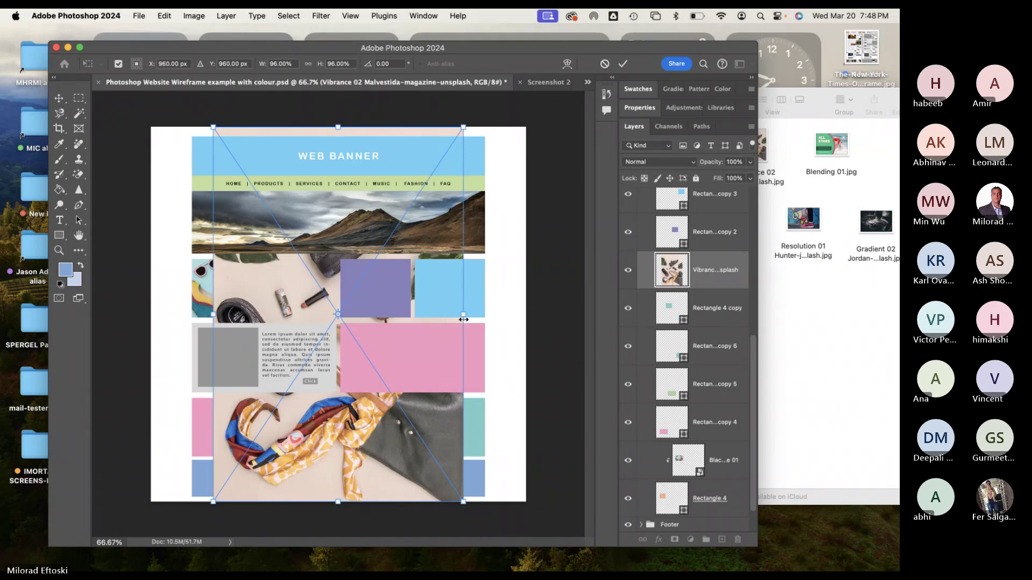
# Scale the Vibrance 02 photo down over the teal rectangle, commit it, and clip it to Rectangle 4 copy.
pyautogui.moveTo(465, 316); pyautogui.dragTo(301, 314)
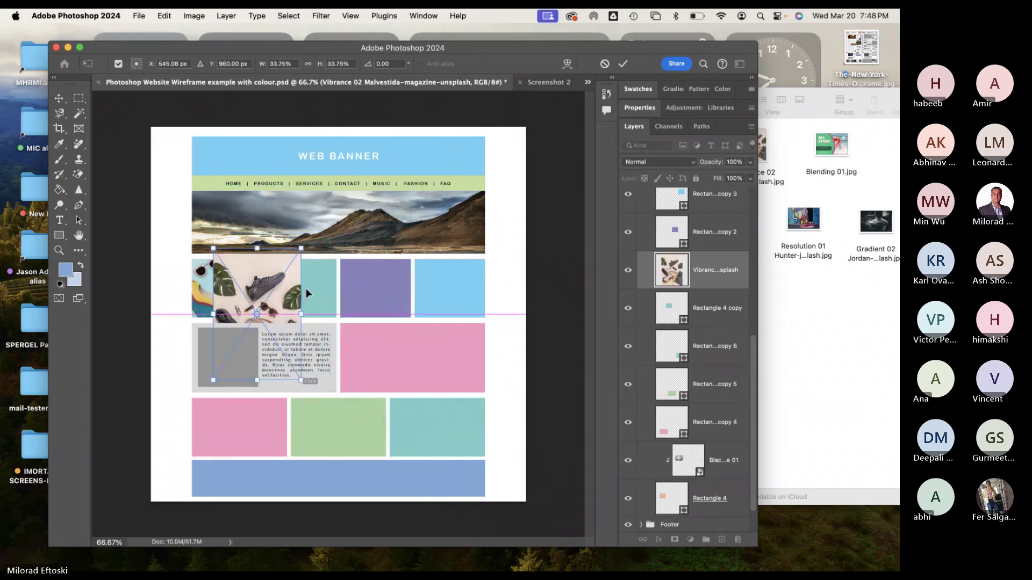
pyautogui.moveTo(268, 281); pyautogui.dragTo(308, 283)
pyautogui.moveTo(343, 382)
pyautogui.mouseDown()
pyautogui.moveTo(333, 349)
pyautogui.moveTo(356, 380)
pyautogui.mouseUp()
pyautogui.moveTo(332, 313); pyautogui.dragTo(339, 275)
pyautogui.press('Return')
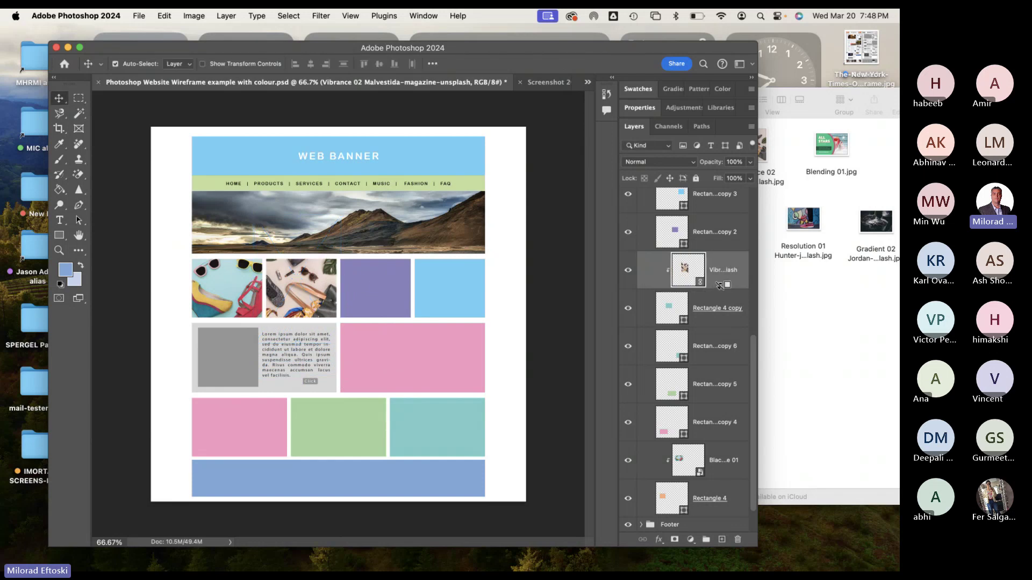
pyautogui.keyDown('alt'); pyautogui.click(720, 290); pyautogui.keyUp('alt')
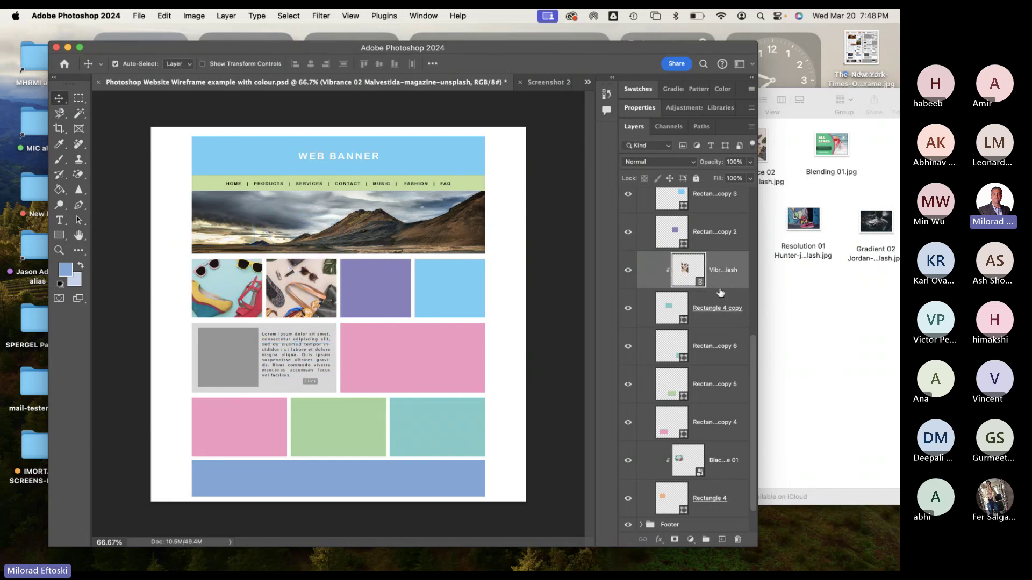
# Open the Vibrance 02 smart object's source image and widen the application window to see more document tabs.
pyautogui.doubleClick(691, 276)
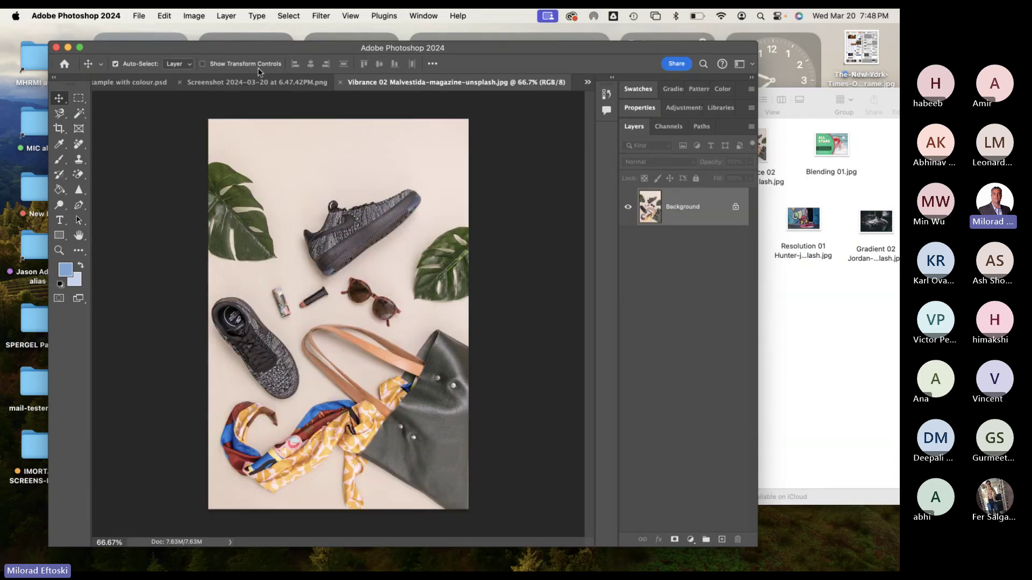
pyautogui.click(301, 82)
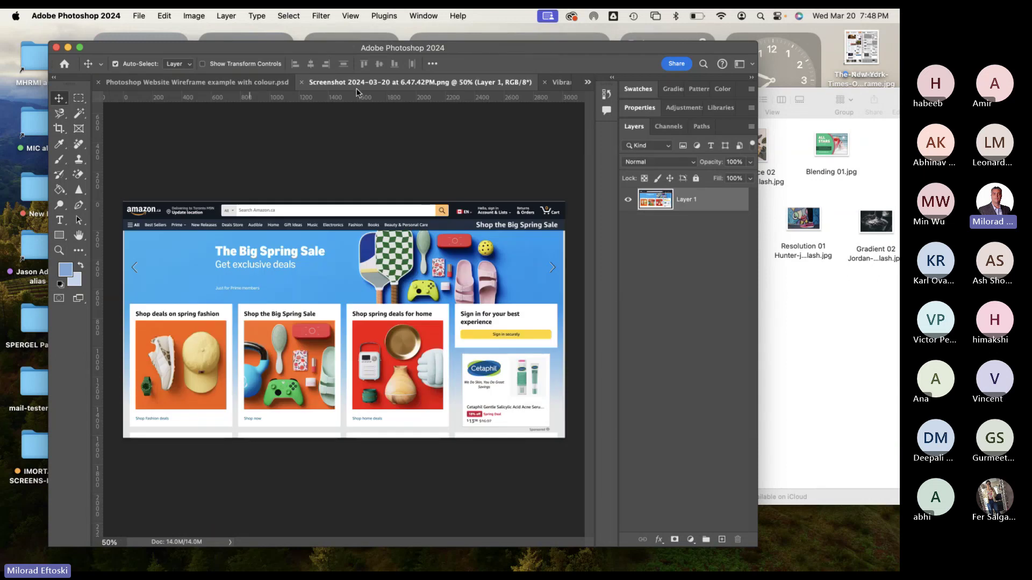
pyautogui.moveTo(757, 247); pyautogui.dragTo(866, 247)
pyautogui.click(567, 83)
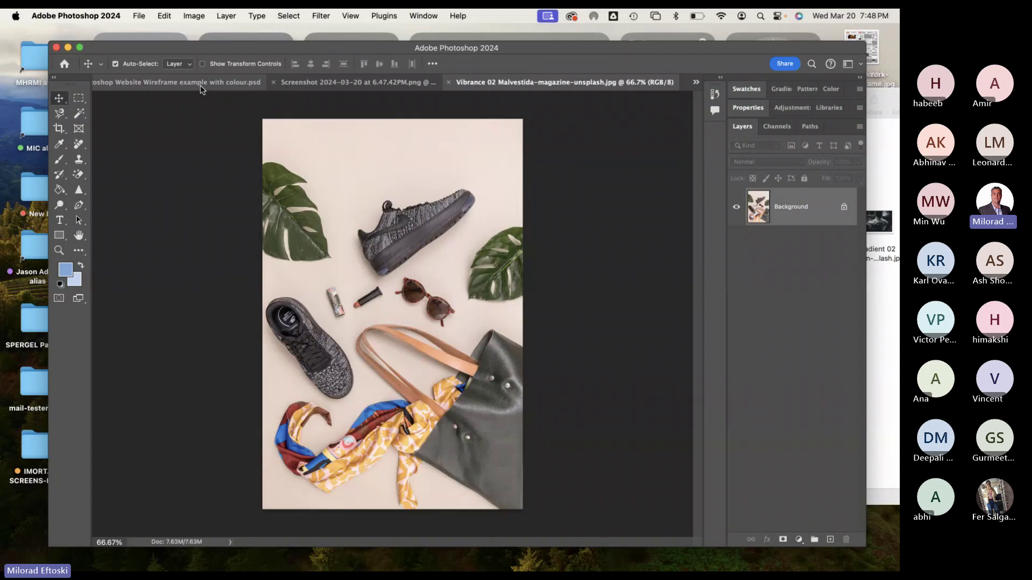
# Return to the wireframe document and shift the clipped Vibrance 02 photo upward inside the teal rectangle.
pyautogui.moveTo(392, 301); pyautogui.dragTo(354, 263)
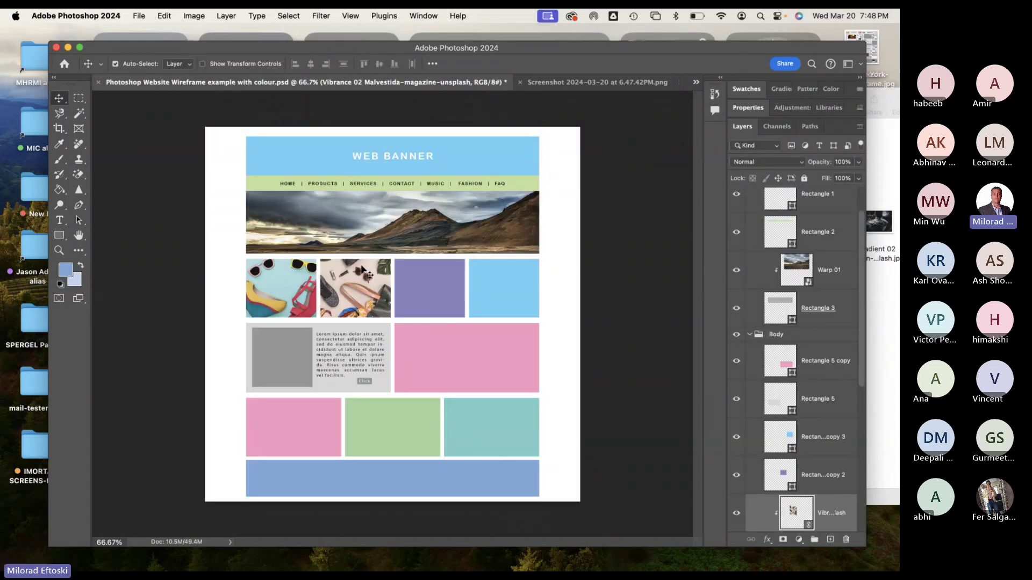
pyautogui.hotkey('shift', 'Up')
pyautogui.hotkey('shift', 'Up')
pyautogui.hotkey('shift', 'Up')
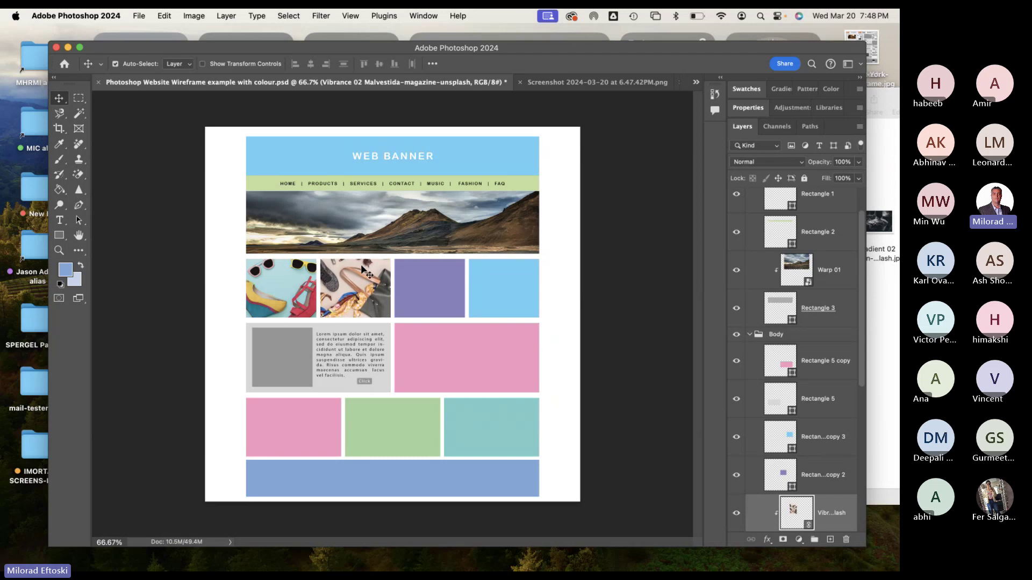
# Close the Screenshot 2024-03-20 at 6.47.42PM.png document and go back to the wireframe document.
pyautogui.click(542, 82)
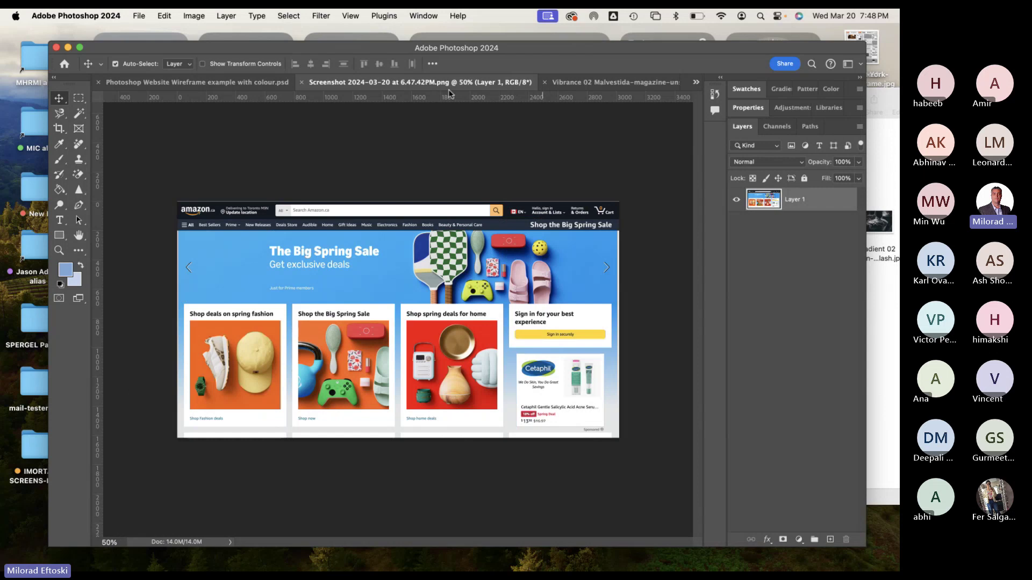
pyautogui.click(301, 82)
pyautogui.click(546, 83)
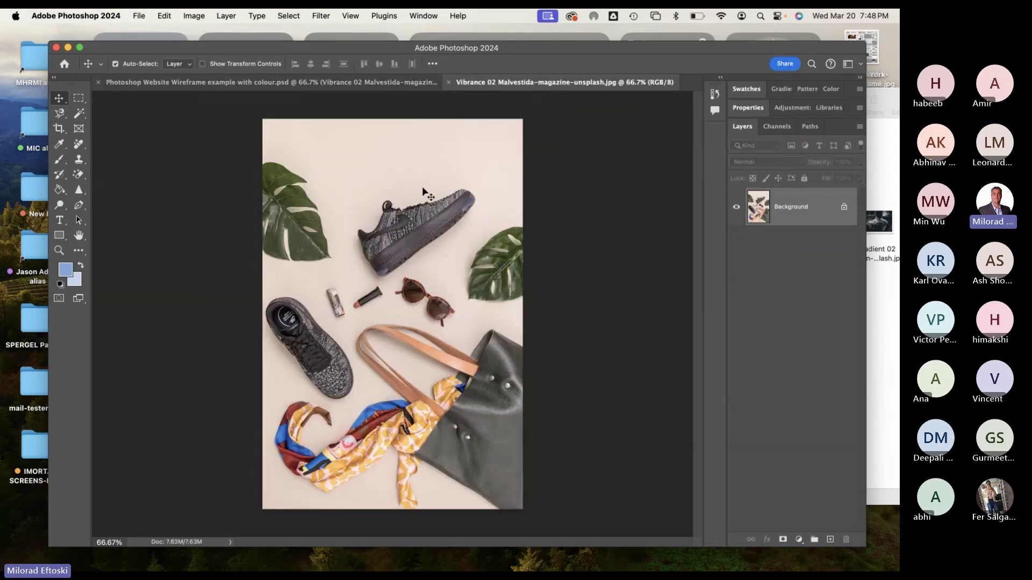
pyautogui.click(318, 82)
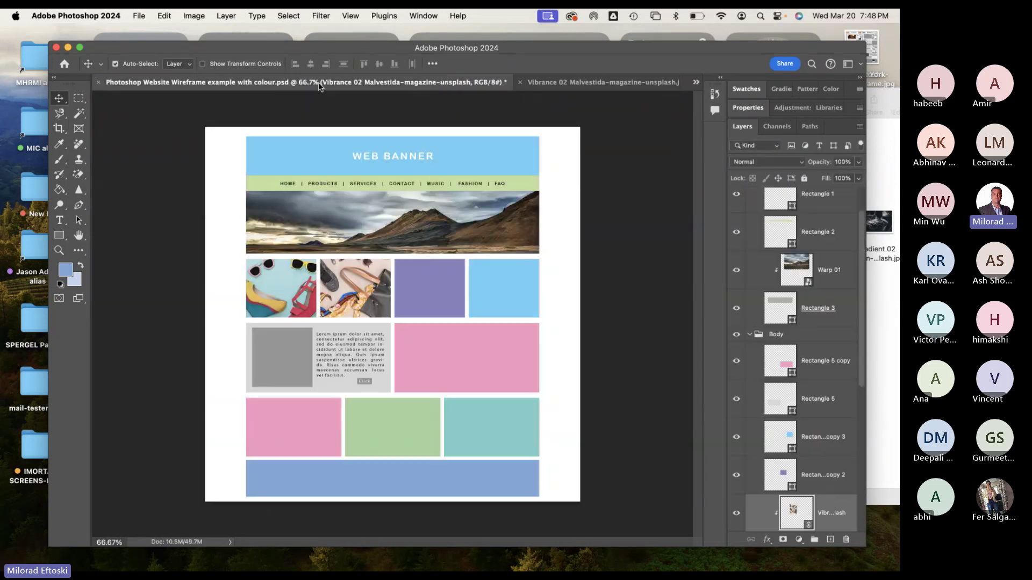
# Invert the colours of the Vibrance 02 source image, save it, and check the update in the wireframe.
pyautogui.click(539, 83)
pyautogui.press('super+i')
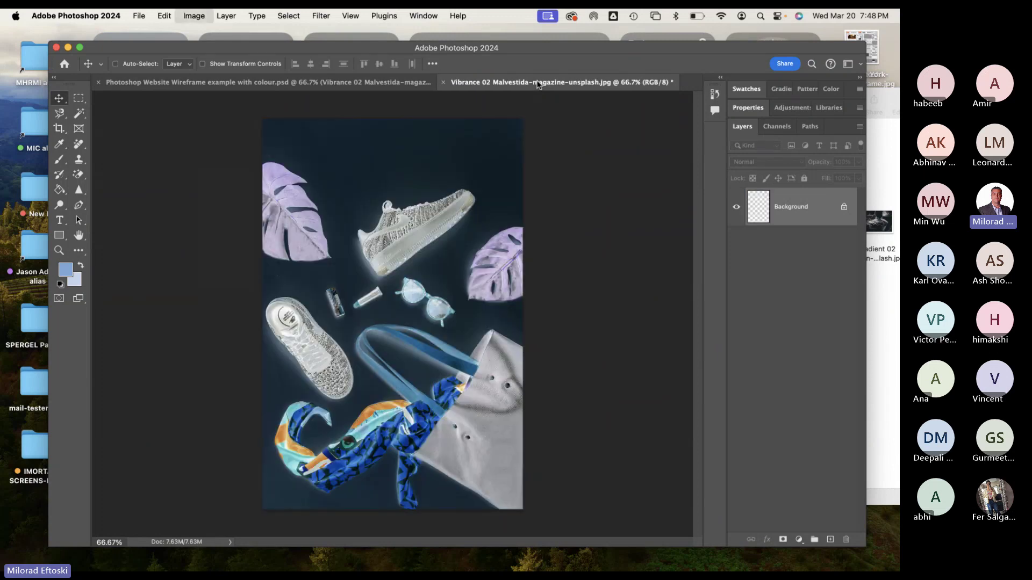
pyautogui.press('super+i')
pyautogui.press('super+i')
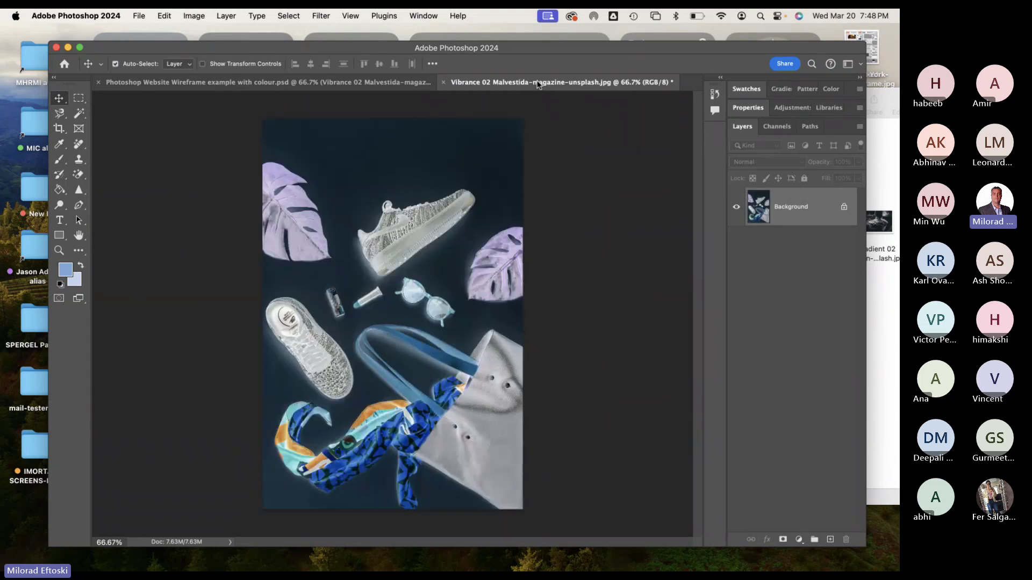
pyautogui.click(373, 83)
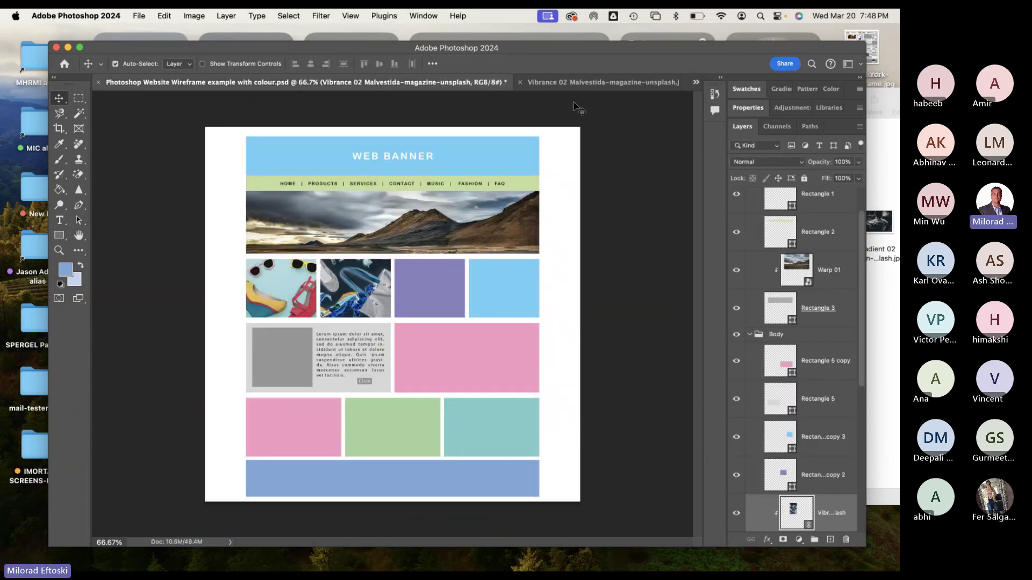
# Invert the Vibrance 02 source image back to its original colours, save it, and return to the wireframe.
pyautogui.click(577, 82)
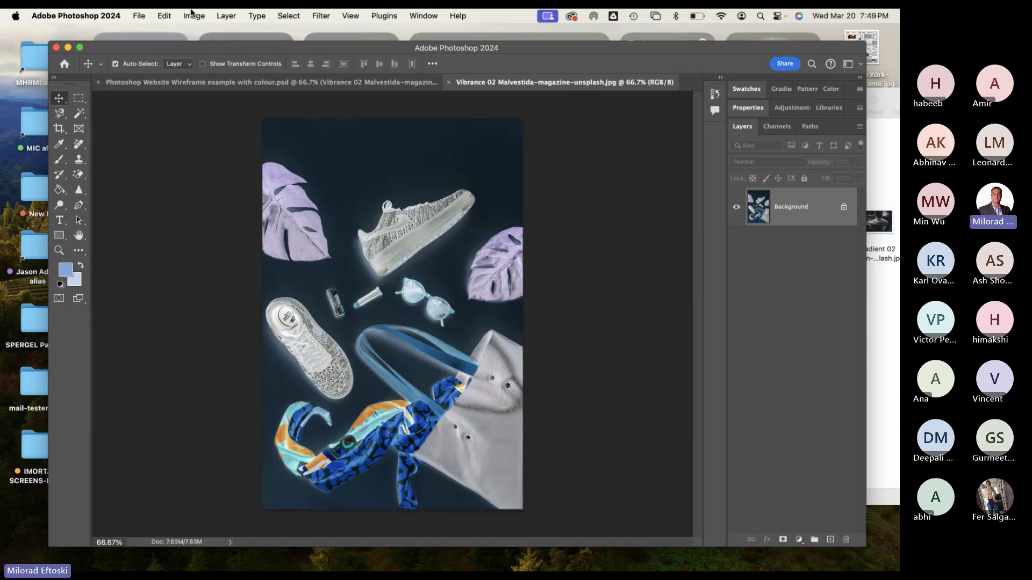
pyautogui.click(193, 15)
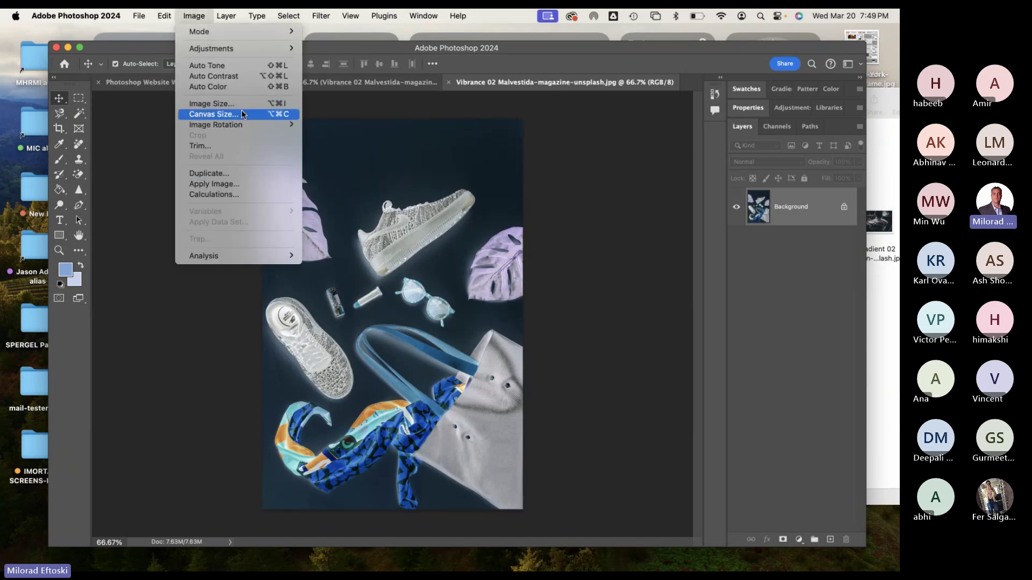
pyautogui.moveTo(269, 48)
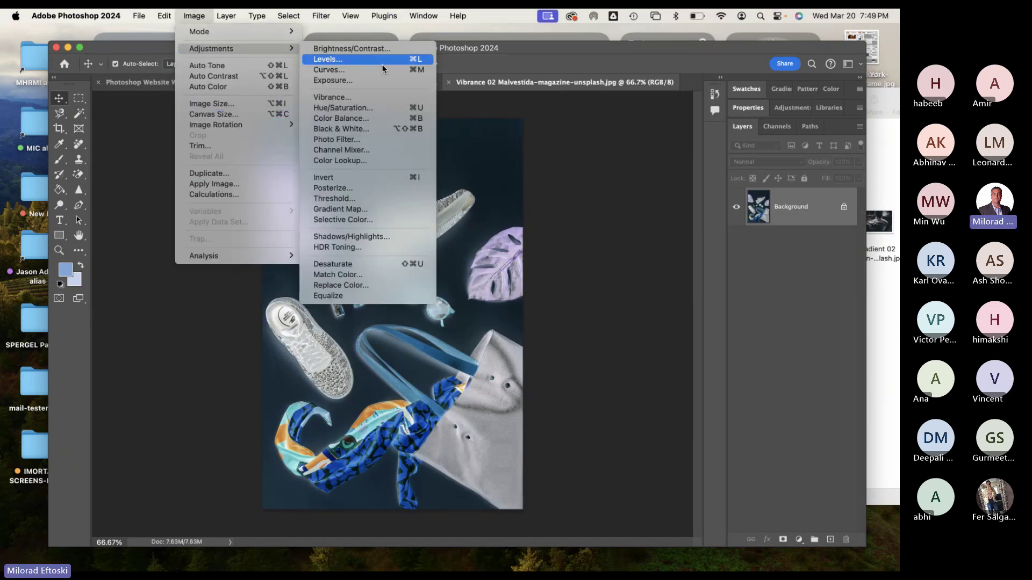
pyautogui.click(358, 179)
pyautogui.press('super+s')
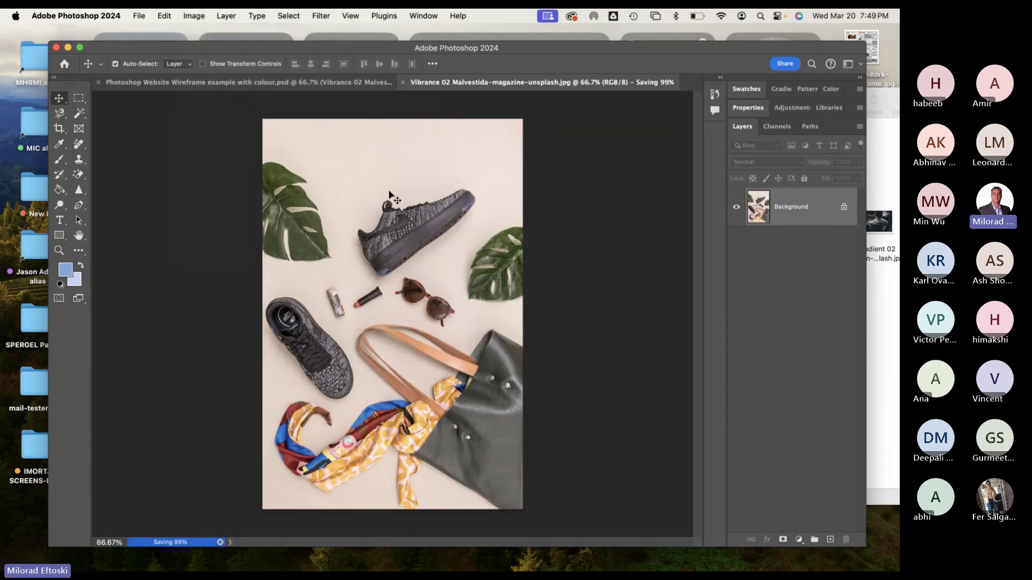
pyautogui.click(334, 86)
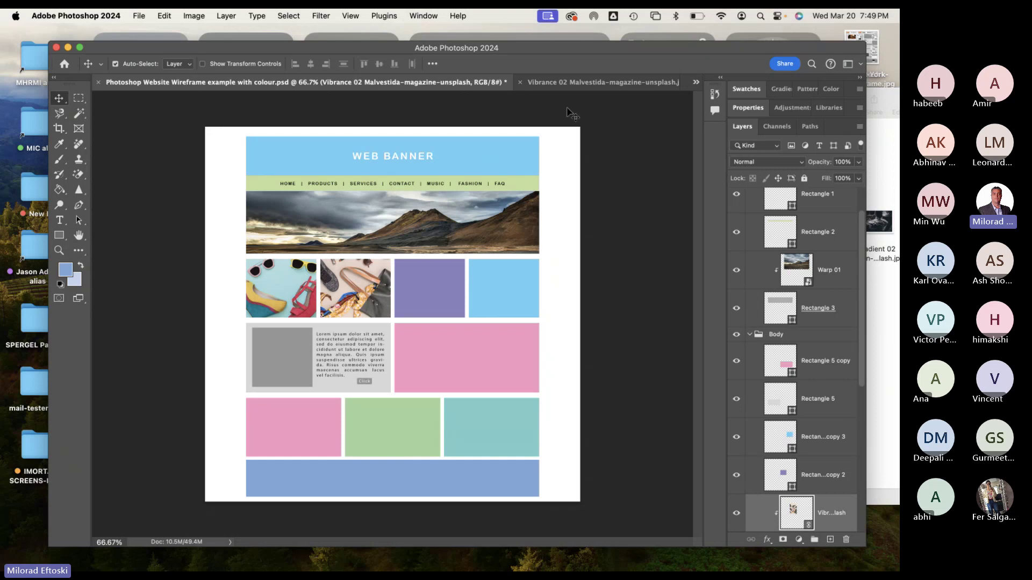
# Close the Vibrance 02 source document, reopen it from the linked Vibrance 02 layer in the wireframe, and close it again.
pyautogui.click(560, 82)
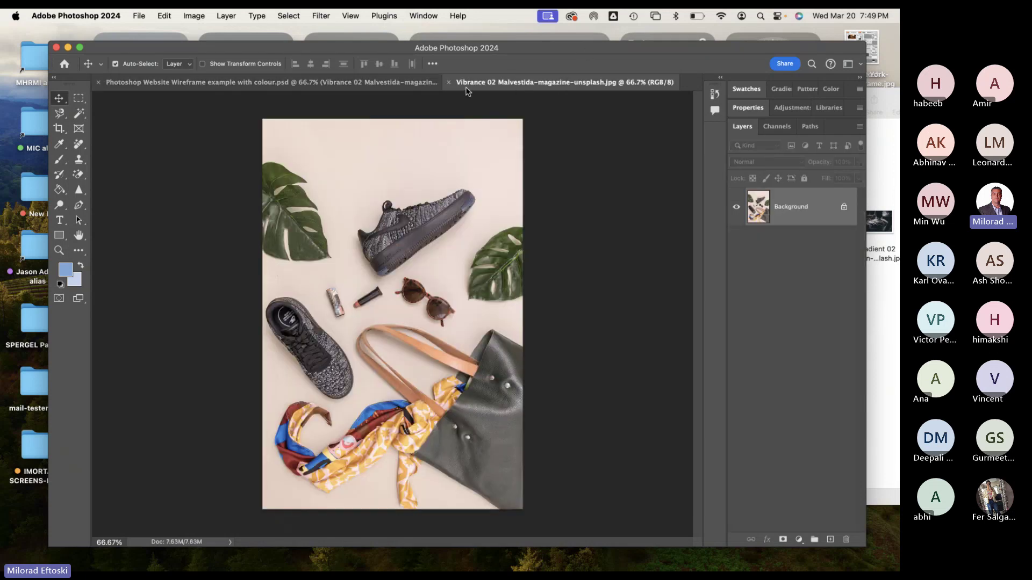
pyautogui.click(448, 82)
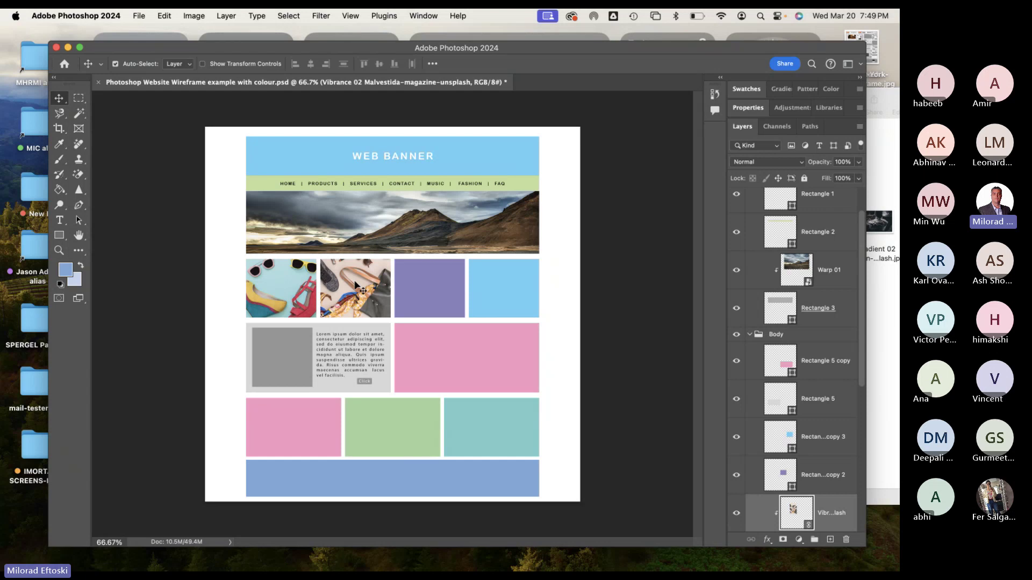
pyautogui.scroll(-3, 800, 379)
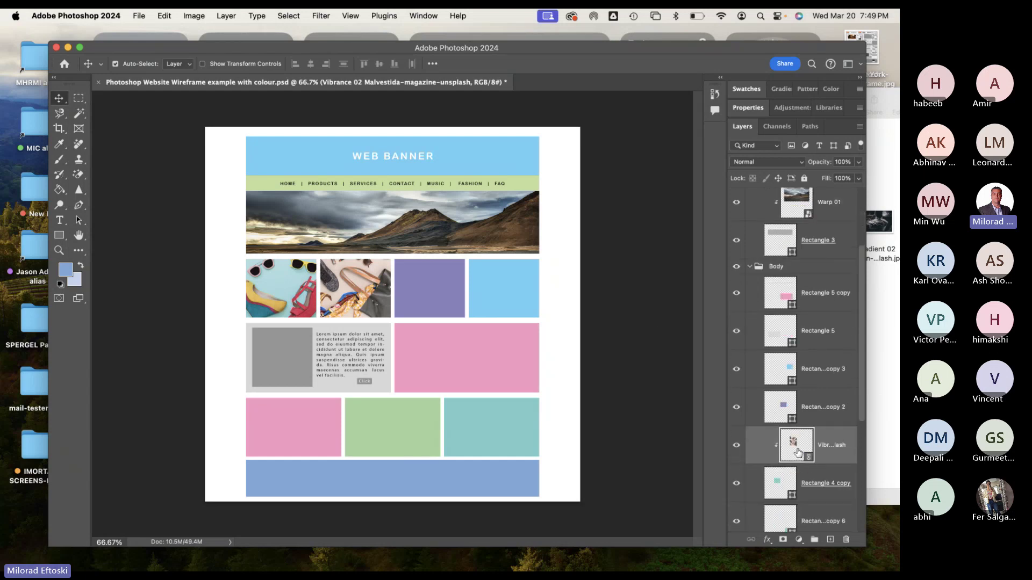
pyautogui.rightClick(797, 443)
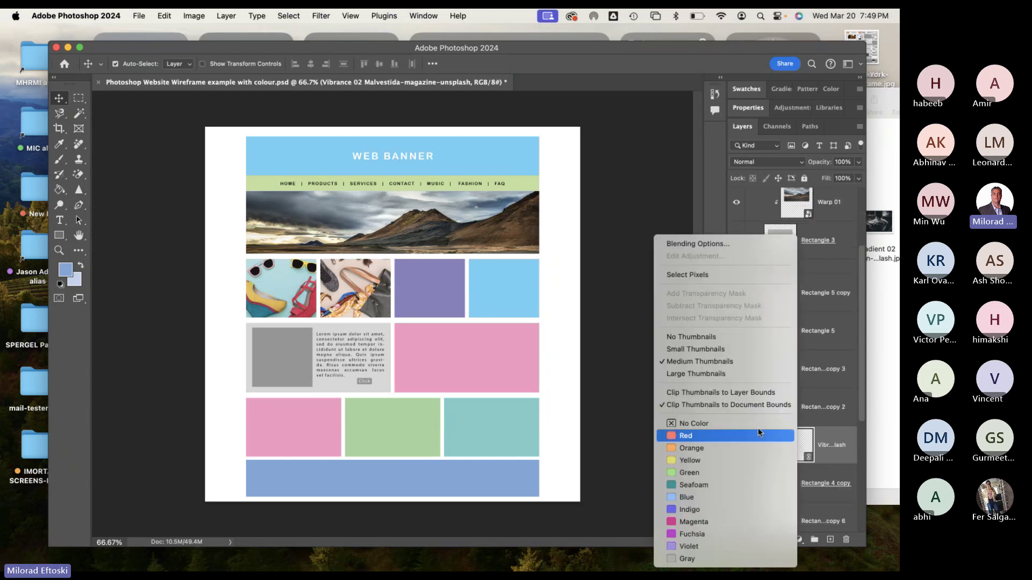
pyautogui.click(824, 453)
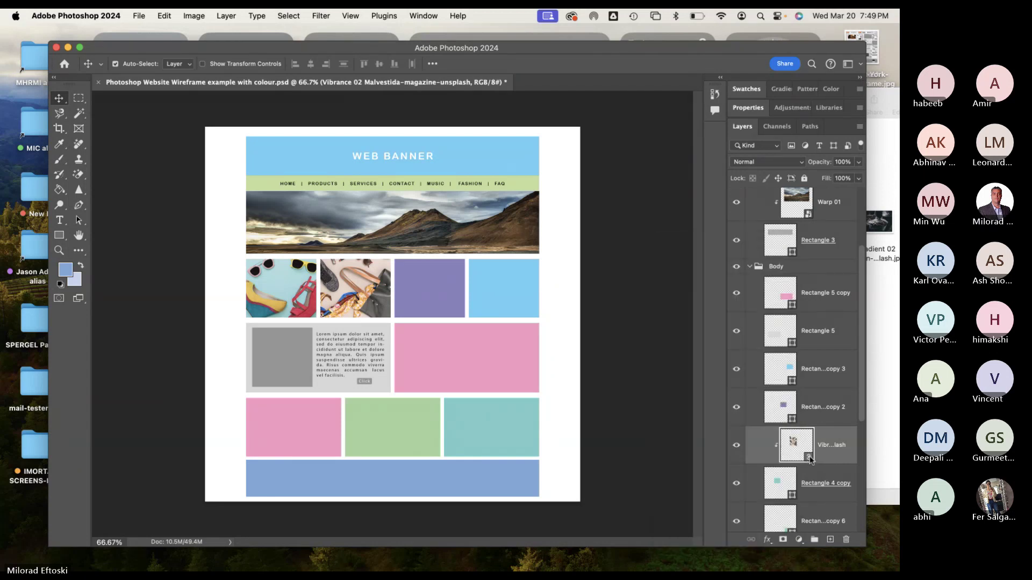
pyautogui.doubleClick(812, 460)
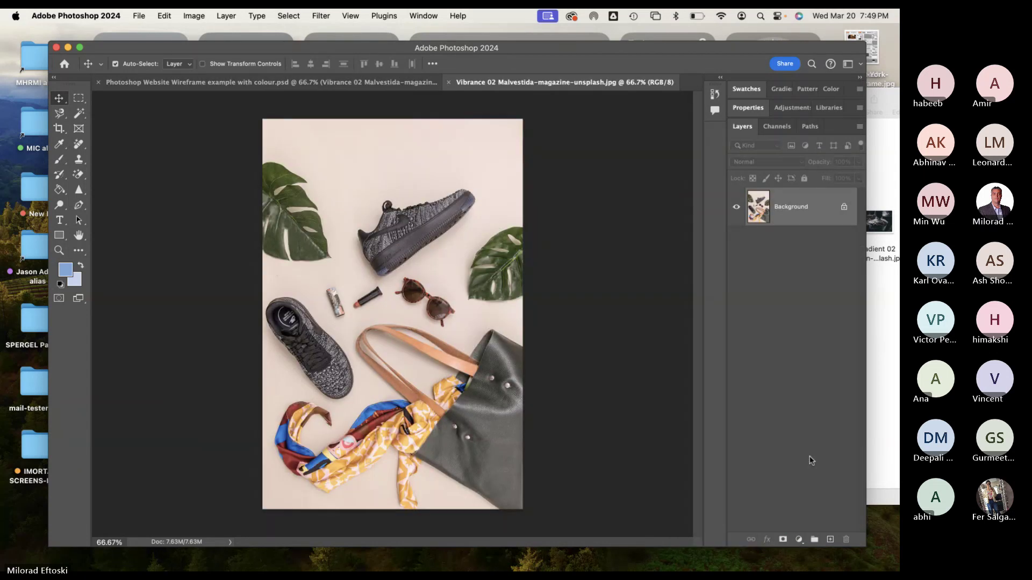
pyautogui.click(449, 82)
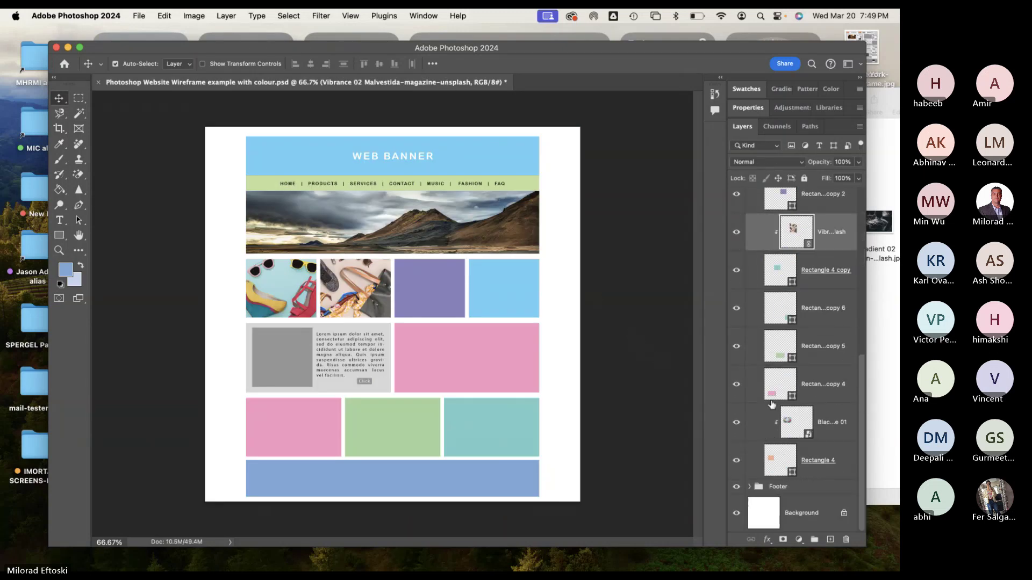
pyautogui.rightClick(792, 237)
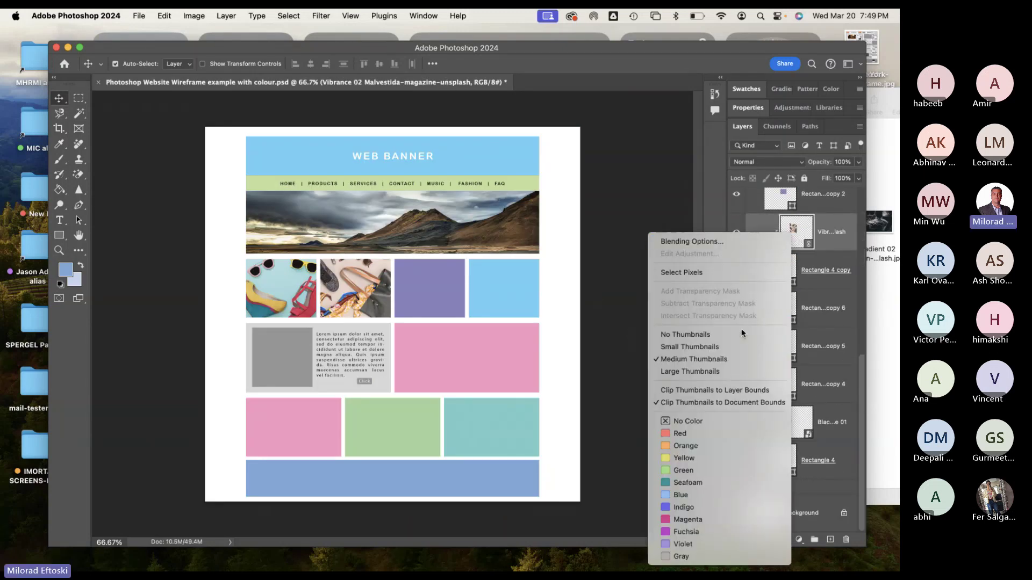
pyautogui.click(830, 312)
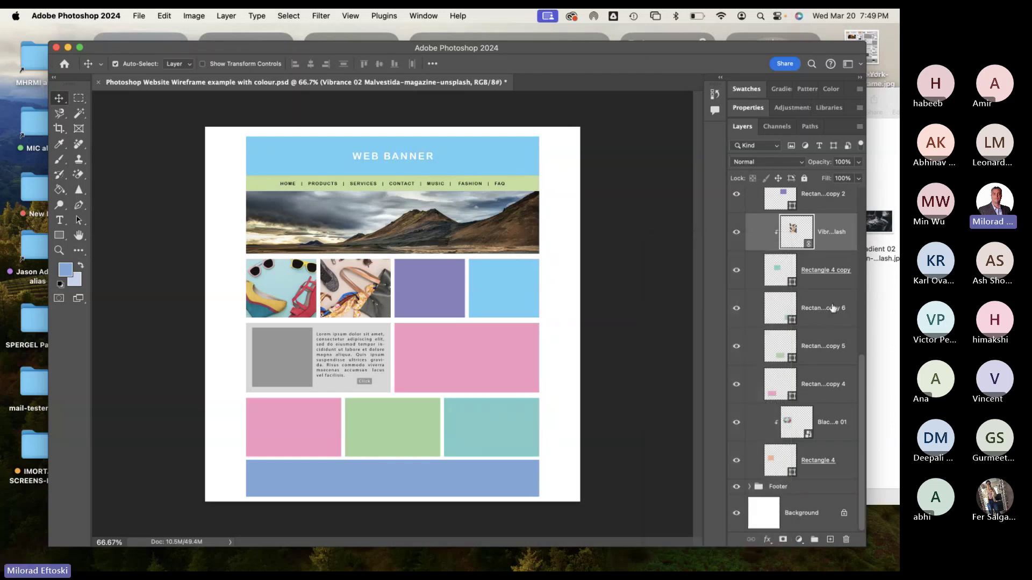
pyautogui.rightClick(840, 245)
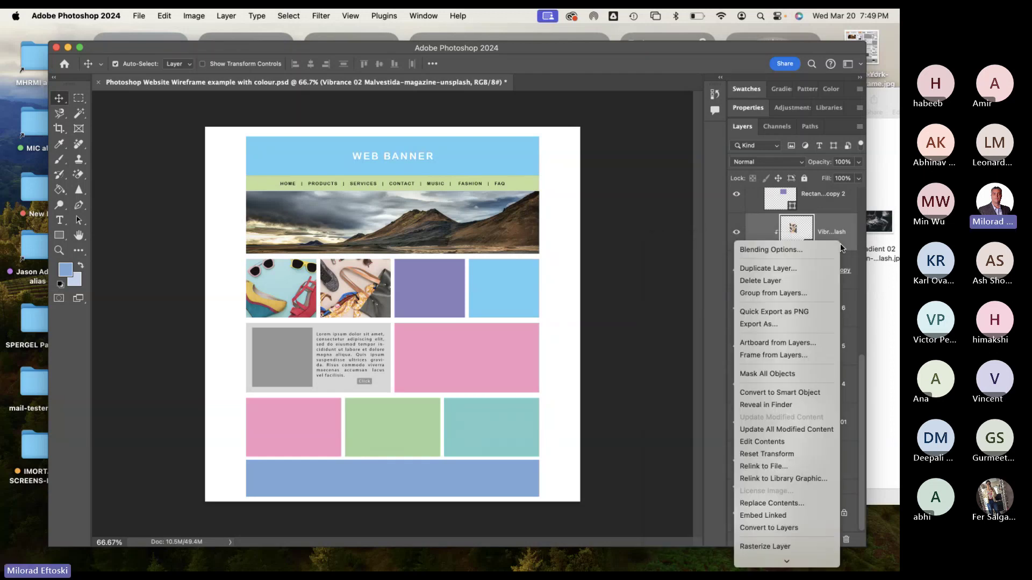
pyautogui.click(766, 466)
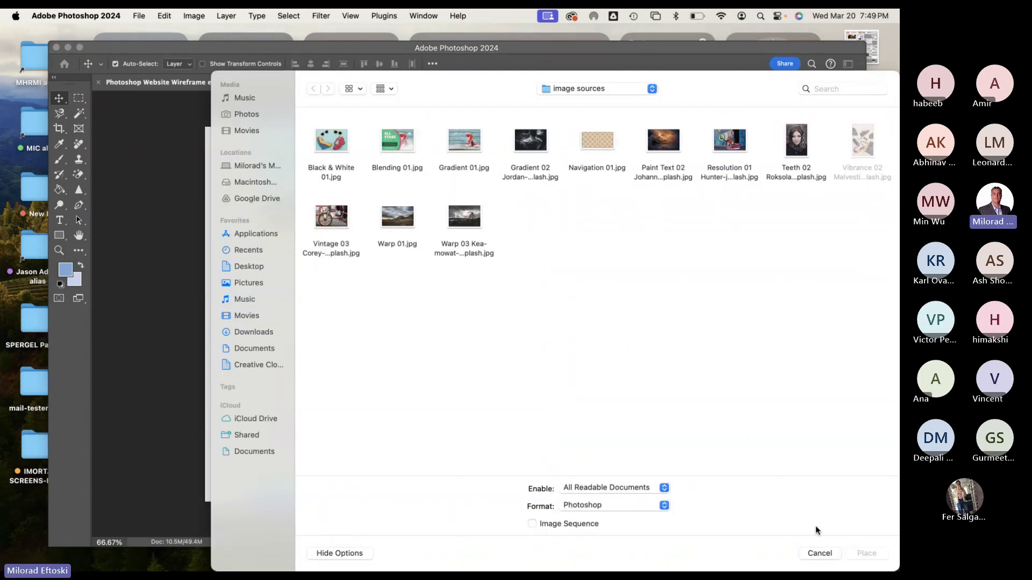
pyautogui.click(820, 553)
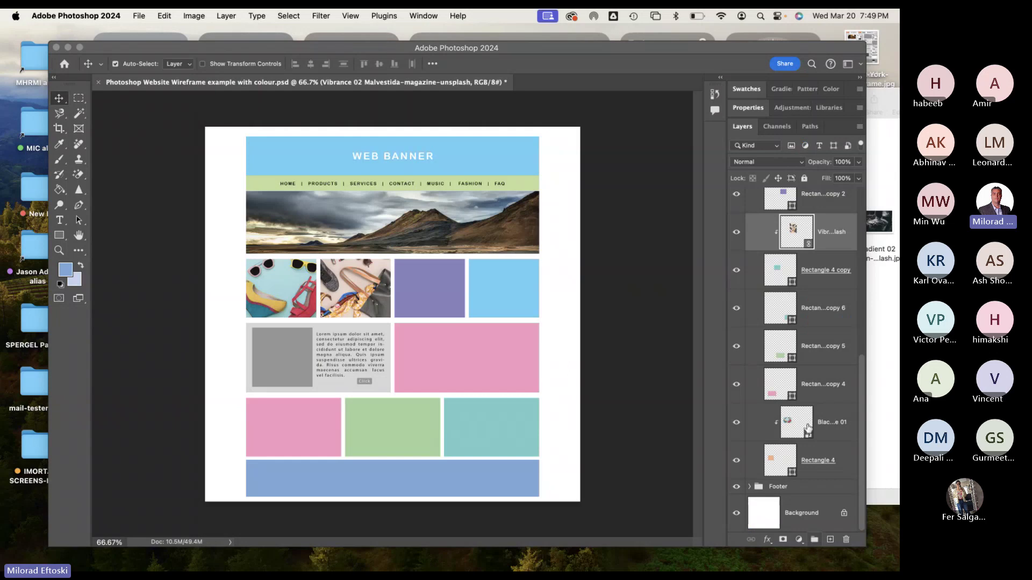
# Embed the linked Vibrance 02 smart object in the wireframe document.
pyautogui.rightClick(806, 235)
pyautogui.click(826, 244)
pyautogui.rightClick(831, 240)
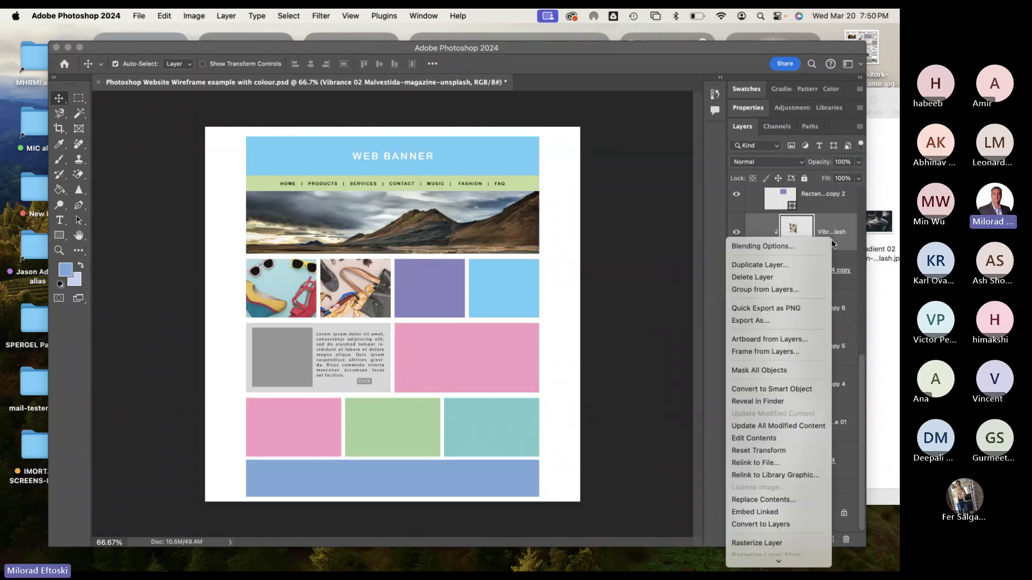
pyautogui.scroll(-2, 775, 485)
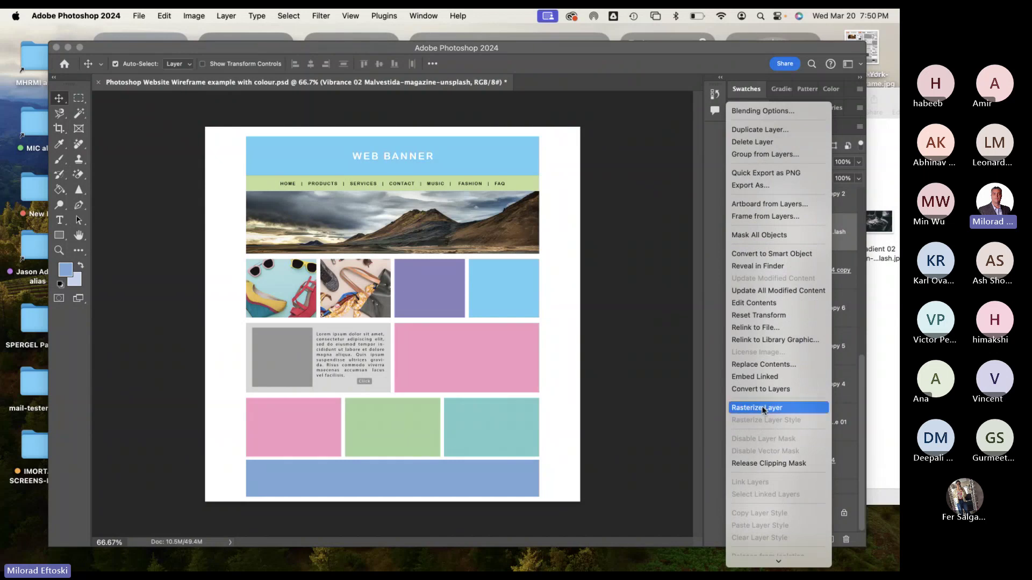
pyautogui.click(774, 379)
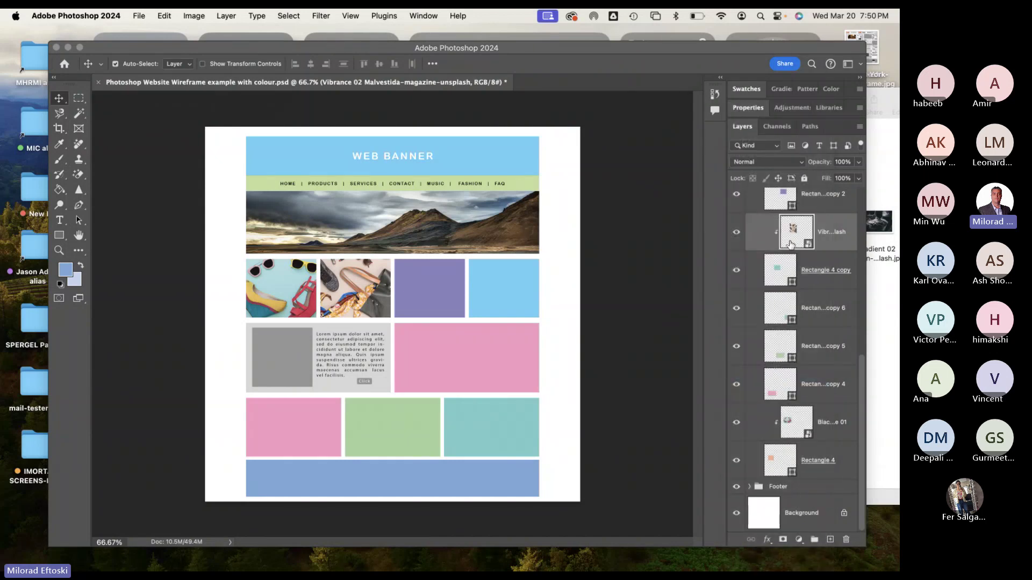
# Open the embedded contents of the Vibrance 02 and Warp 01 layers in turn, closing each without changes.
pyautogui.doubleClick(808, 232)
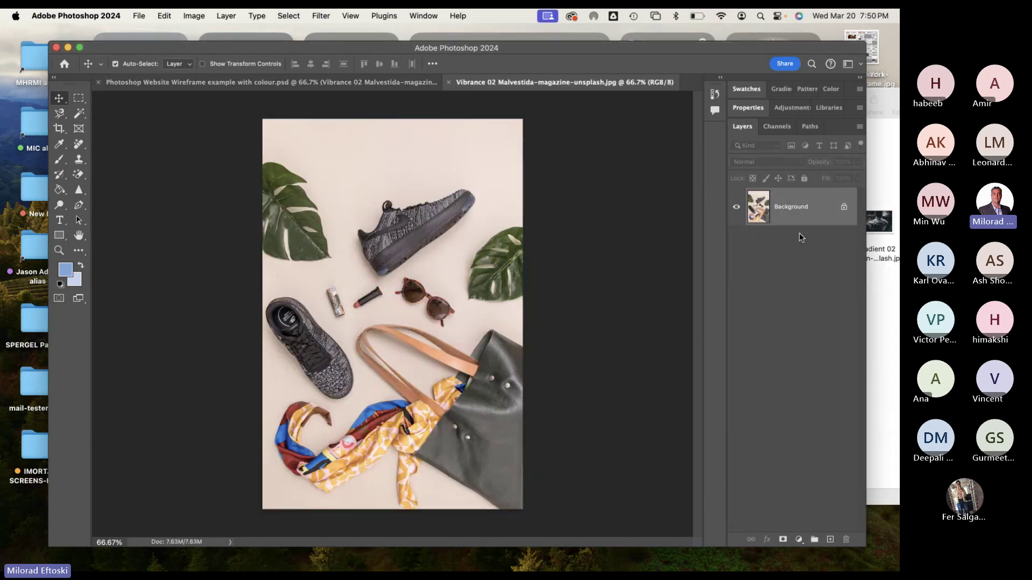
pyautogui.click(447, 83)
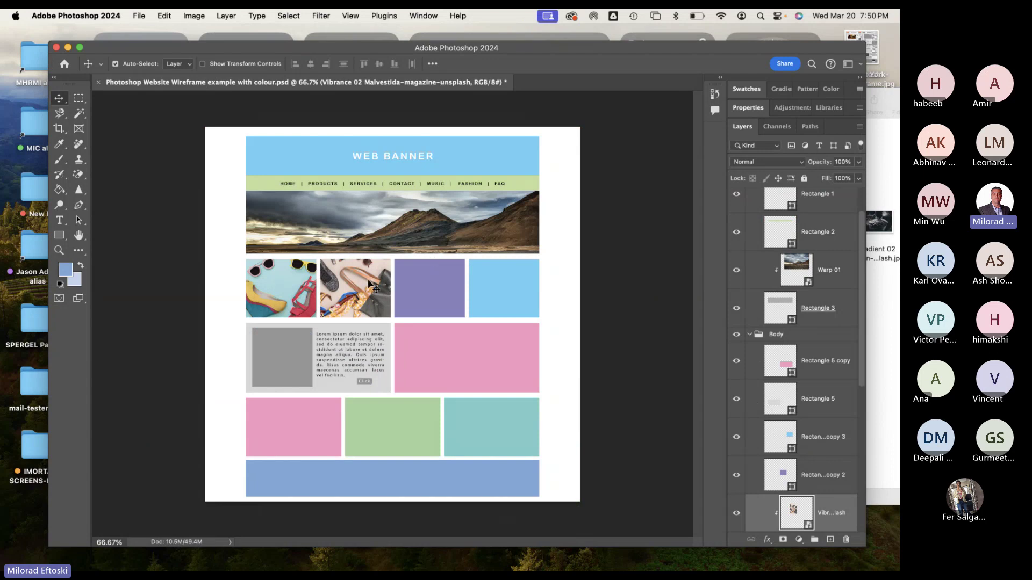
pyautogui.scroll(2, 773, 412)
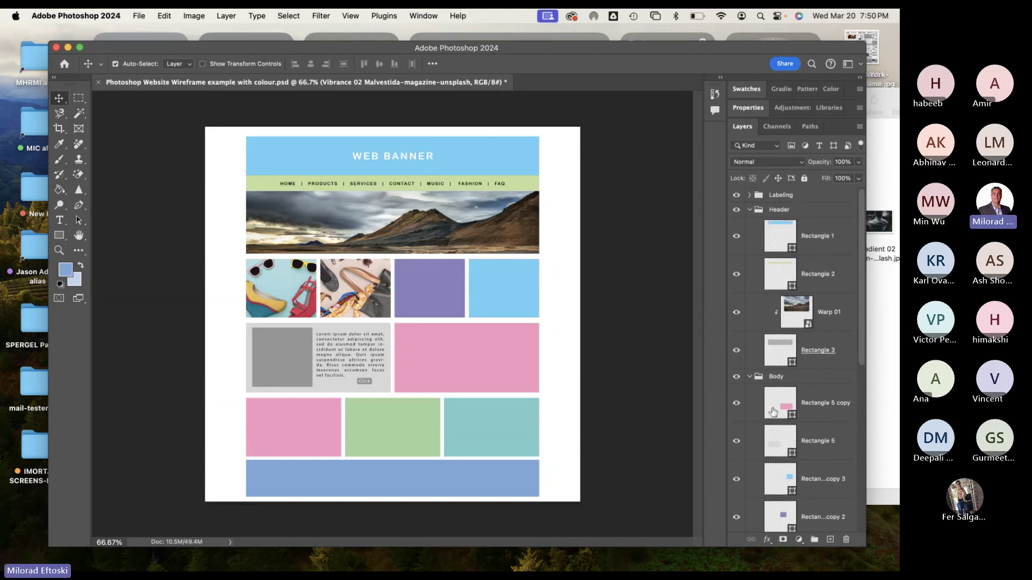
pyautogui.scroll(-2, 773, 412)
pyautogui.scroll(2, 797, 303)
pyautogui.click(795, 312)
pyautogui.doubleClick(796, 309)
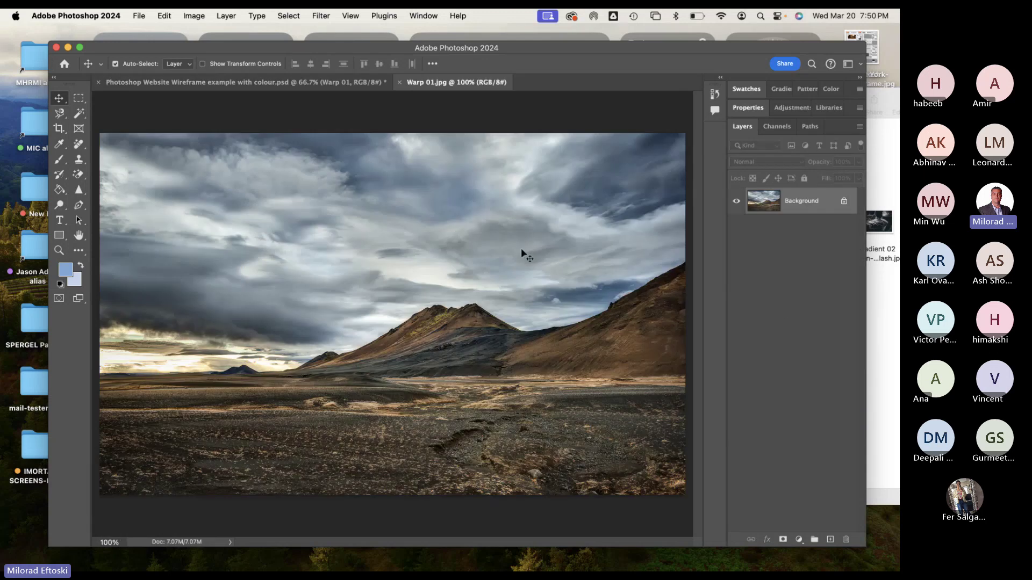
pyautogui.click(399, 83)
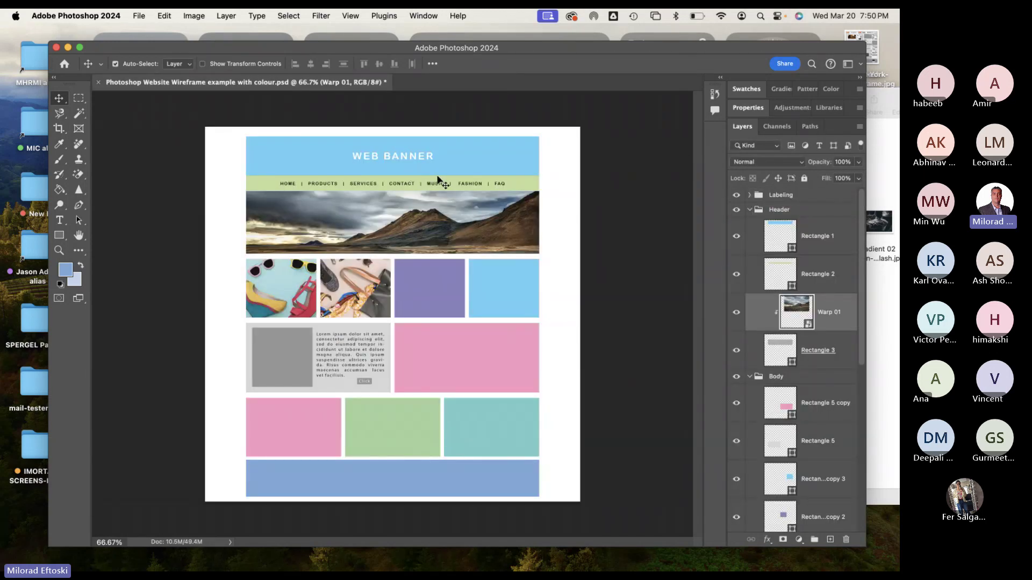
# Look over the available photos in the image sources folder window in Finder and return to the Photoshop wireframe.
pyautogui.click(881, 344)
pyautogui.moveTo(673, 104); pyautogui.dragTo(586, 107)
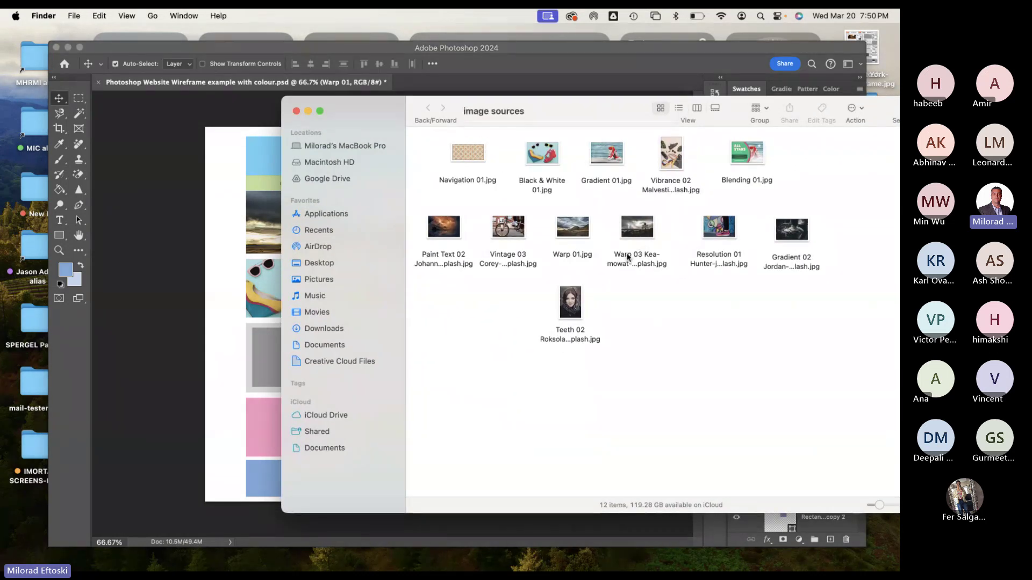
pyautogui.click(125, 153)
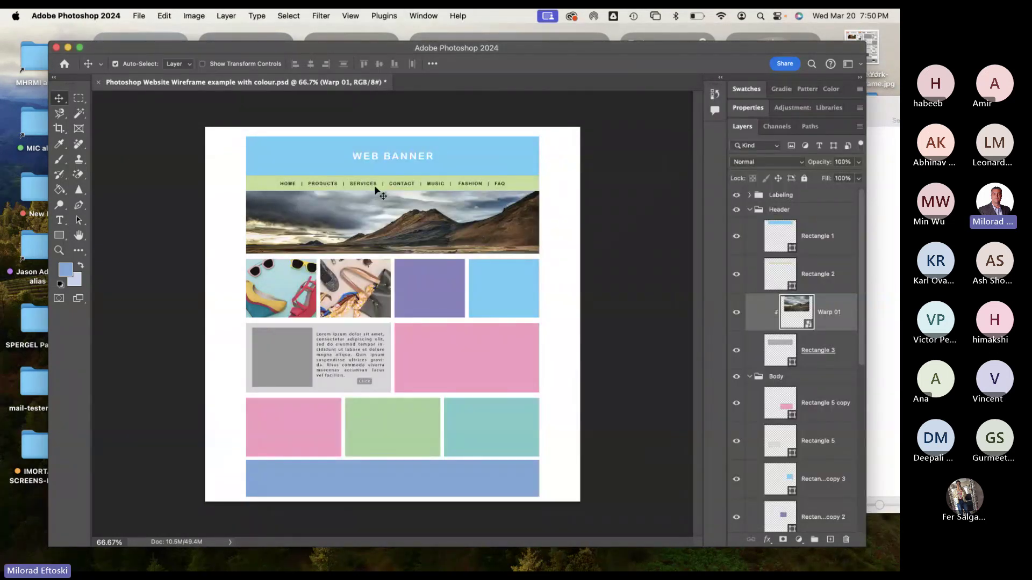
# Place Gradient 01.jpg above the purple rectangle's layer and position it over the light blue rectangle in the body's first row.
pyautogui.click(429, 299)
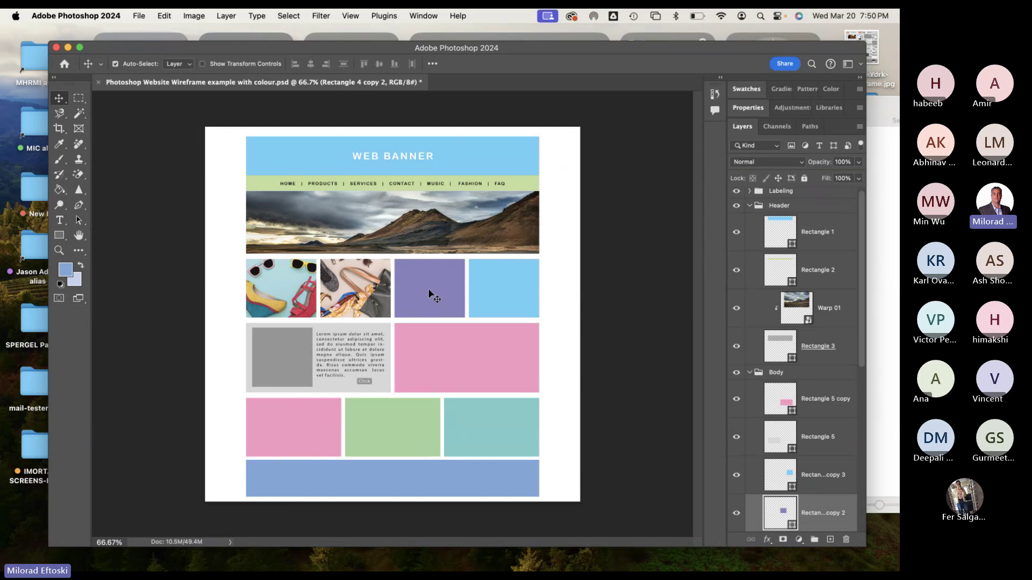
pyautogui.moveTo(260, 46); pyautogui.dragTo(234, 38)
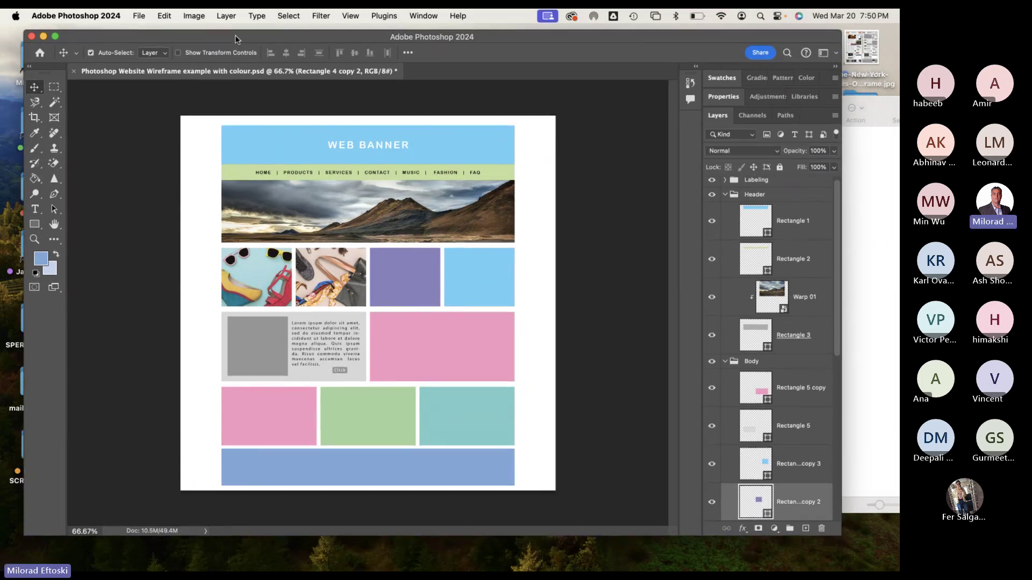
pyautogui.click(140, 15)
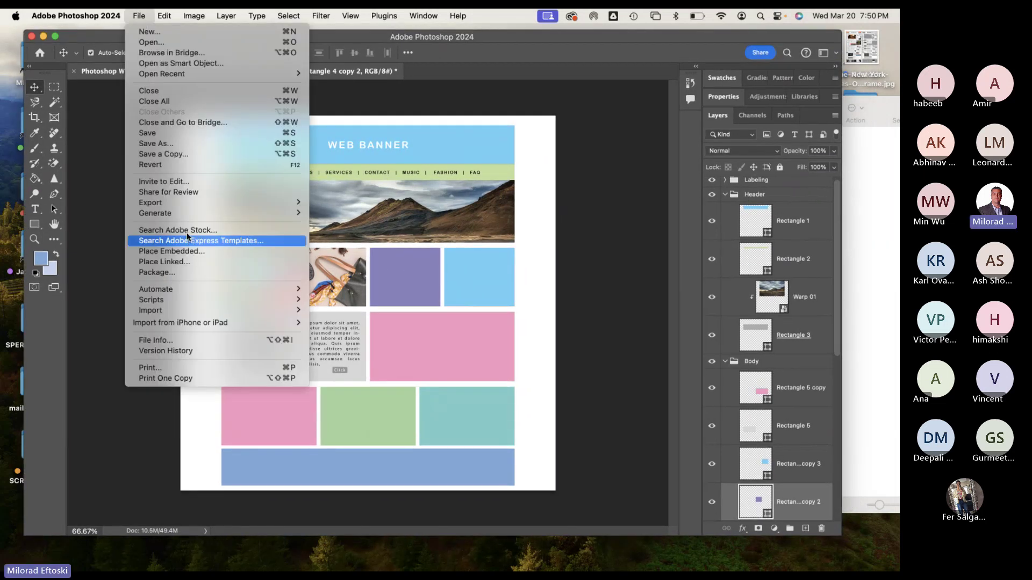
pyautogui.click(304, 225)
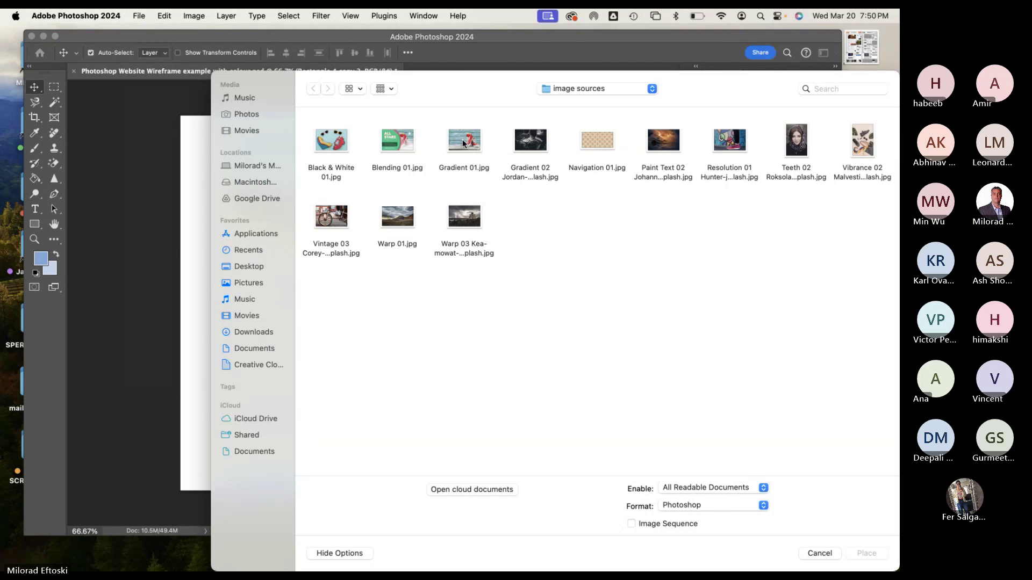
pyautogui.doubleClick(463, 140)
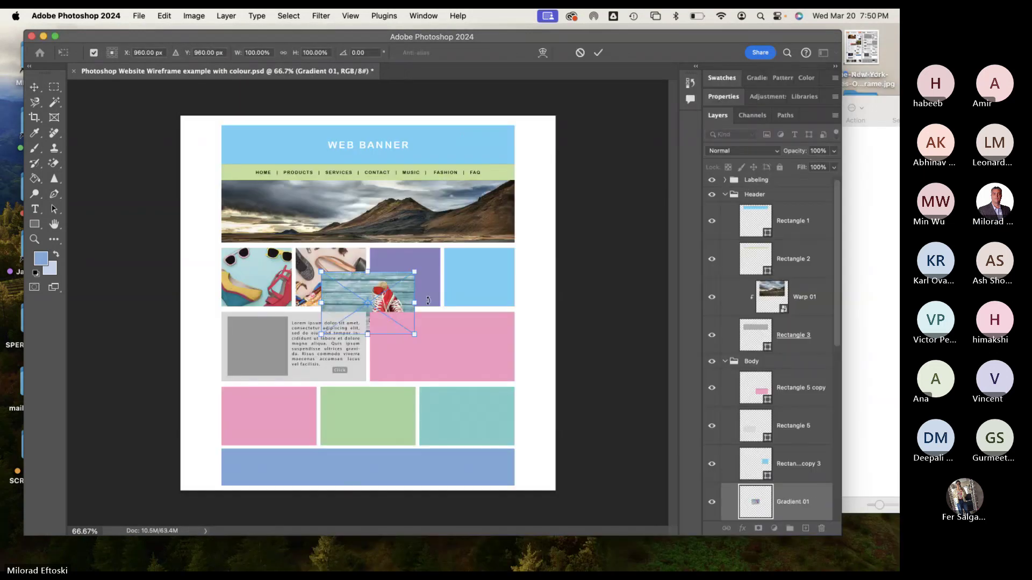
pyautogui.moveTo(398, 302); pyautogui.dragTo(506, 275)
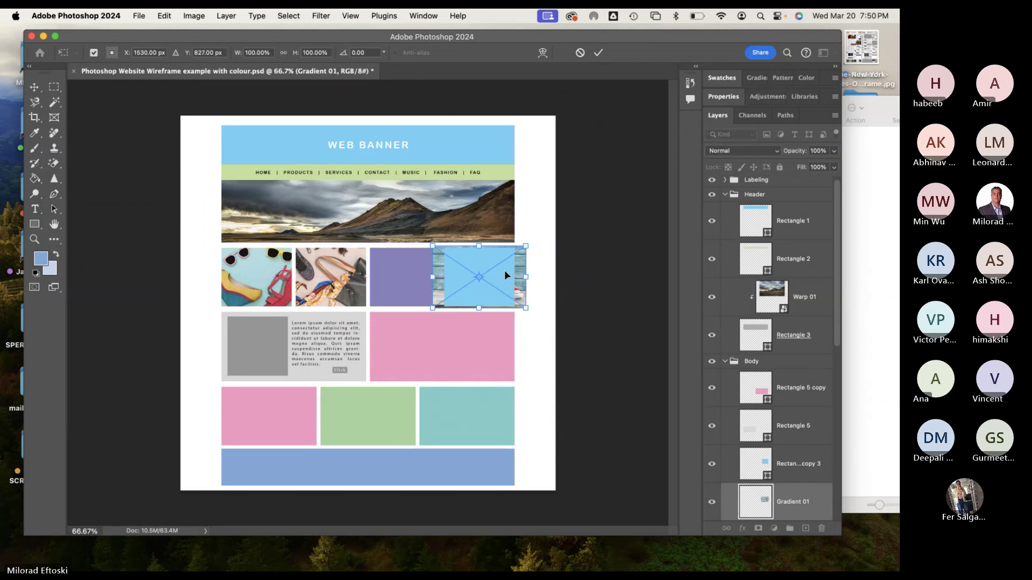
pyautogui.press('Return')
# Move the light blue rectangle's layer below Gradient 01, clip Gradient 01 to it, and select the Gradient 01 layer.
pyautogui.click(483, 280)
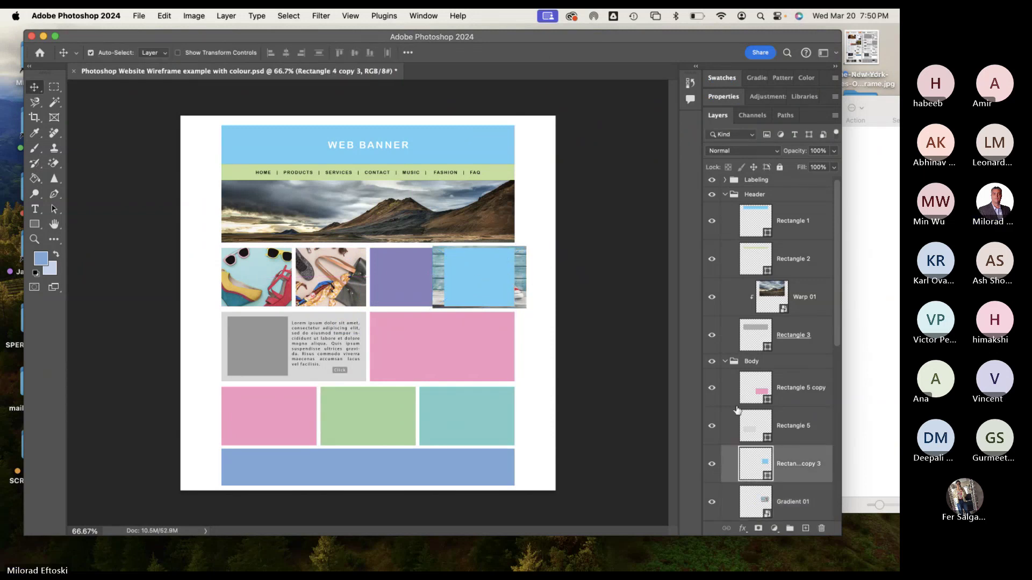
pyautogui.scroll(-5, 817, 417)
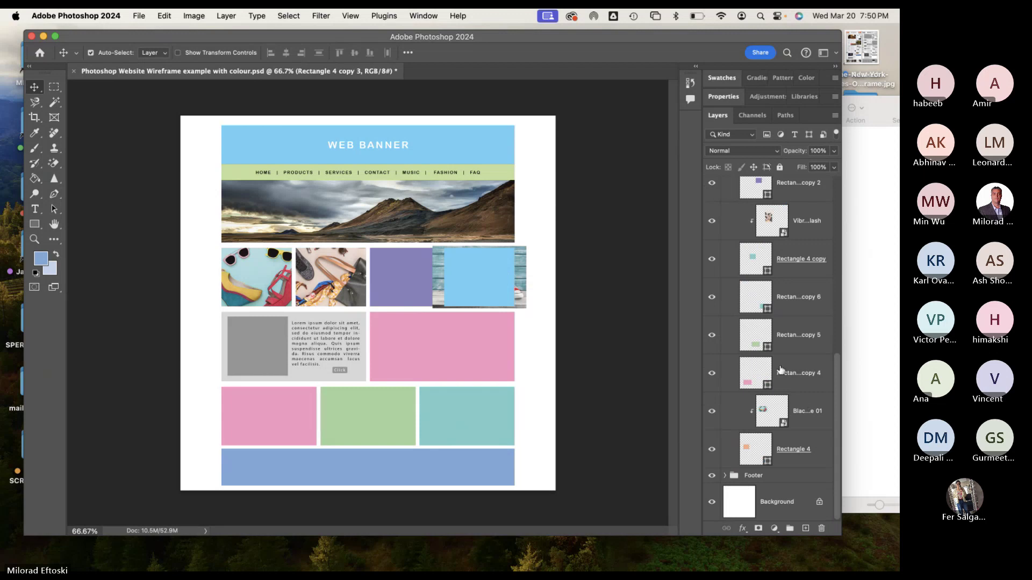
pyautogui.scroll(1, 776, 370)
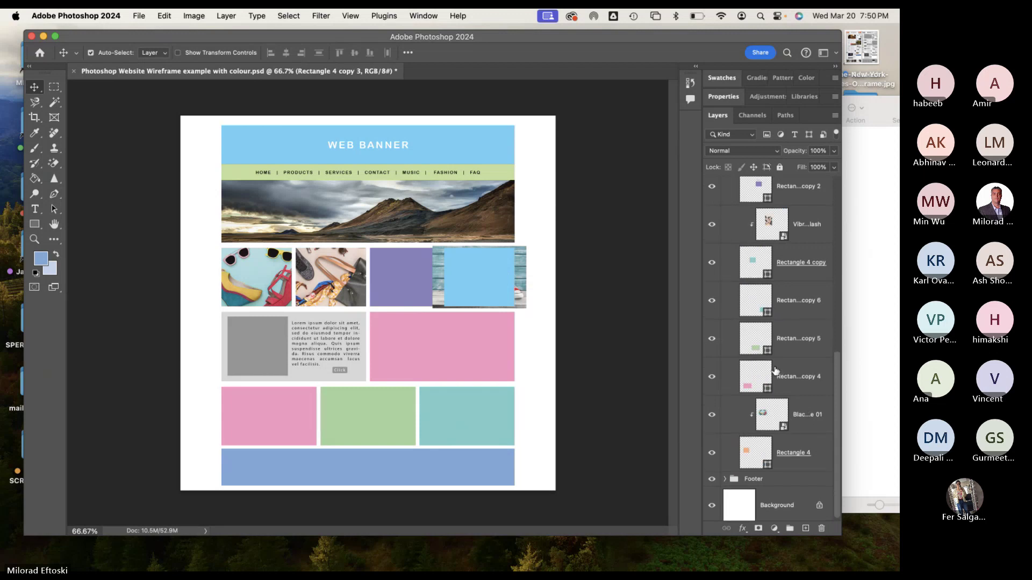
pyautogui.scroll(4, 776, 370)
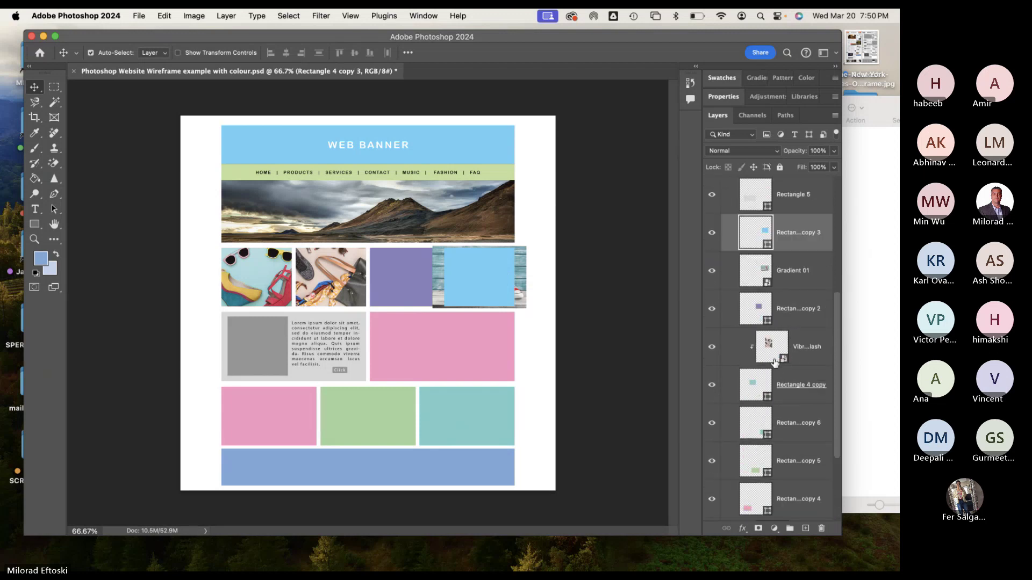
pyautogui.doubleClick(788, 271)
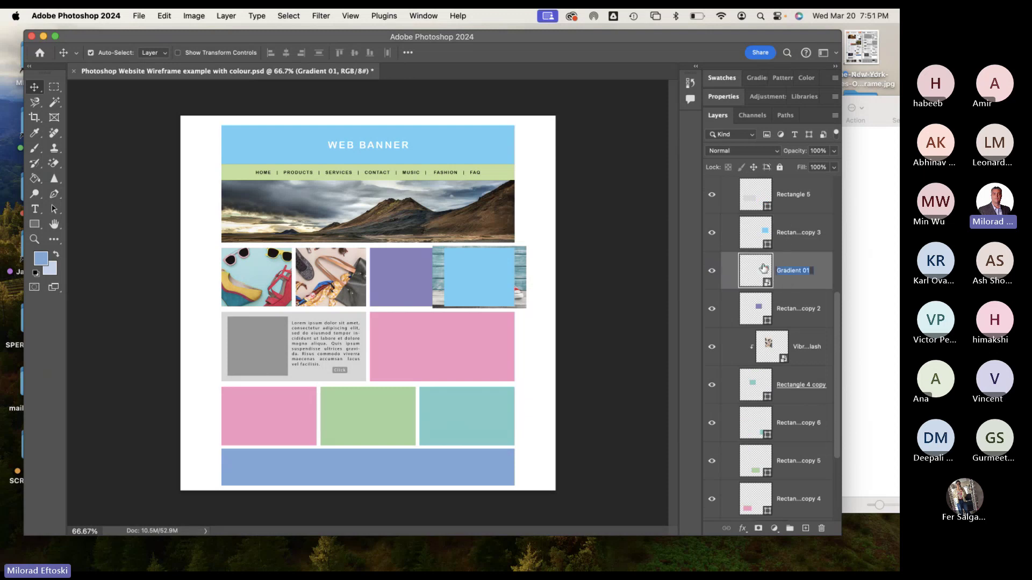
pyautogui.click(746, 271)
pyautogui.moveTo(755, 239); pyautogui.dragTo(795, 250)
pyautogui.keyDown('alt'); pyautogui.click(795, 250); pyautogui.keyUp('alt')
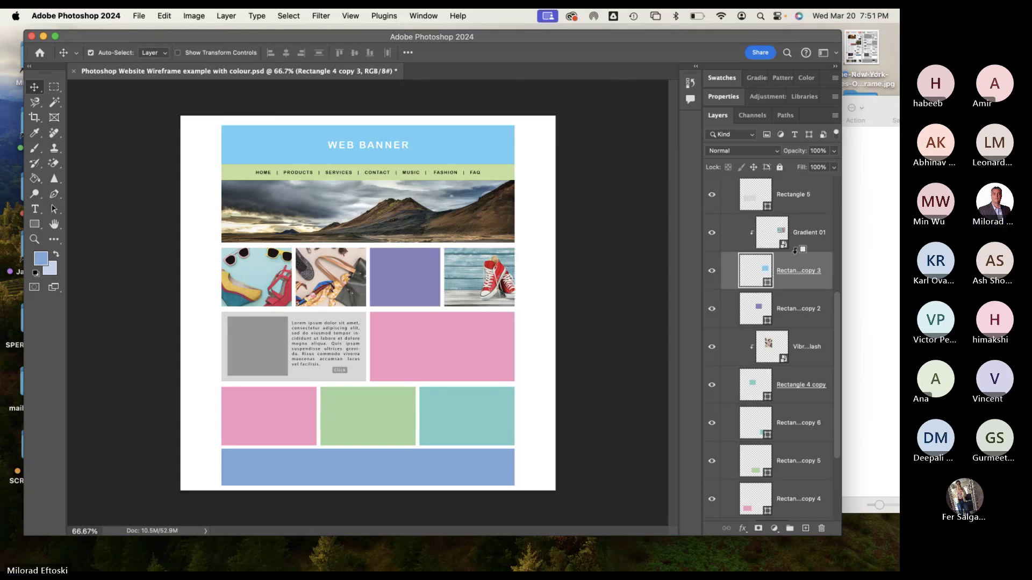
pyautogui.click(824, 249)
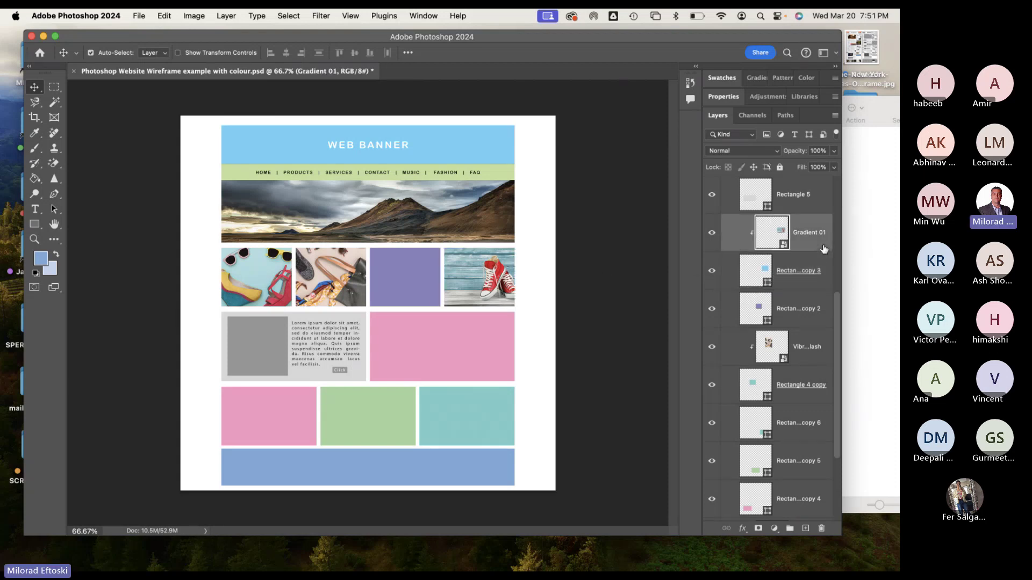
# Shift the Gradient 01 photo left to centre the red shoes within its clipping rectangle, and select the purple rectangle beside it.
pyautogui.hotkey('shift', 'Left')
pyautogui.hotkey('shift', 'Left')
pyautogui.hotkey('shift', 'Left')
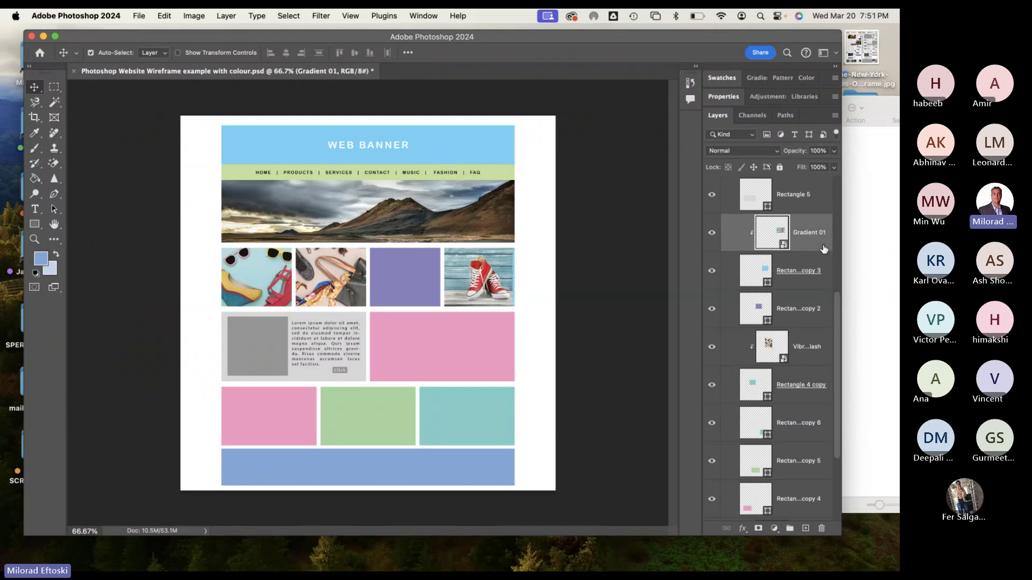
pyautogui.hotkey('shift', 'Left')
pyautogui.hotkey('shift', 'Left')
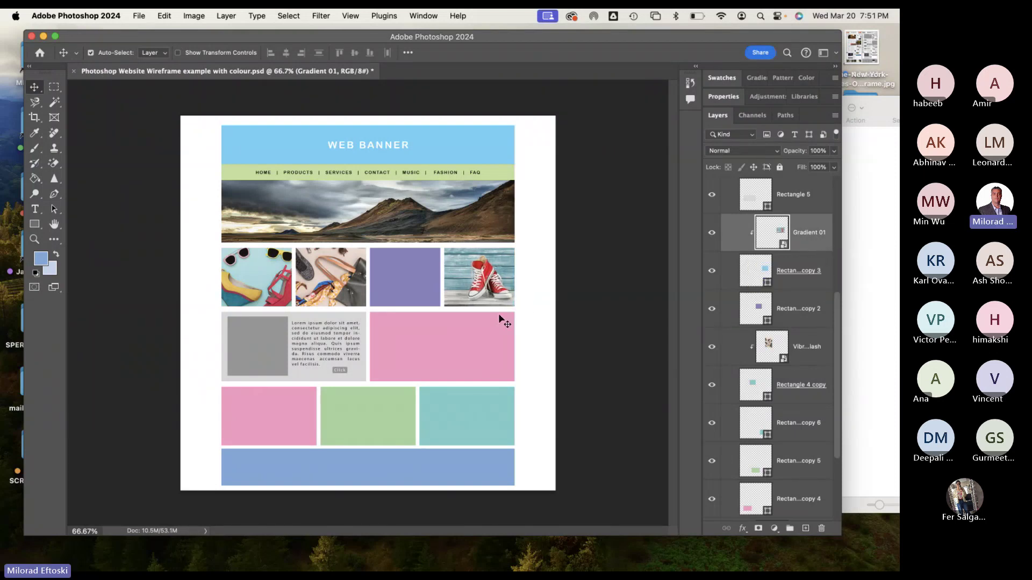
pyautogui.click(395, 274)
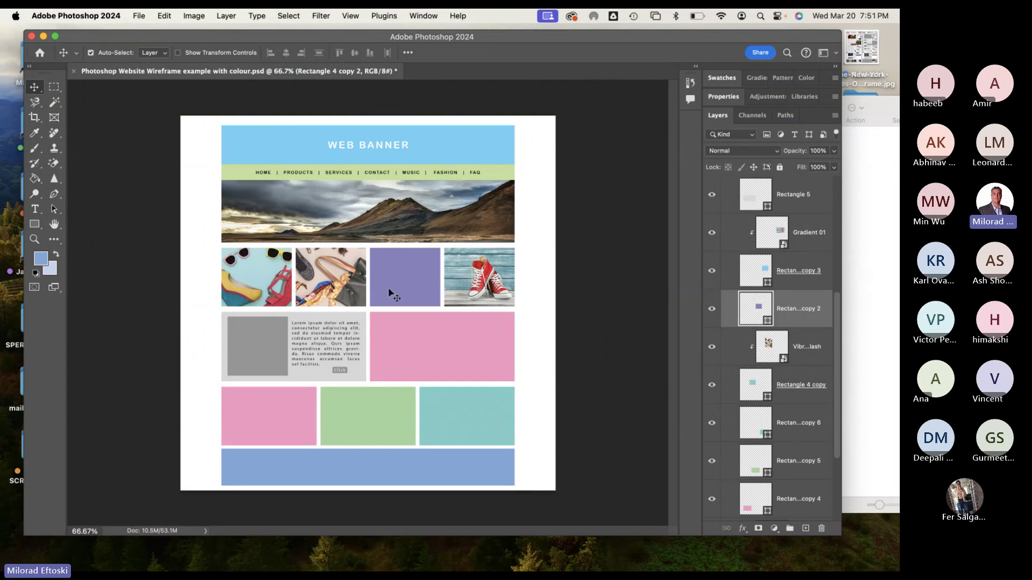
pyautogui.moveTo(400, 277)
pyautogui.mouseDown()
pyautogui.moveTo(406, 269)
pyautogui.moveTo(399, 277)
pyautogui.mouseUp()
pyautogui.click(134, 15)
pyautogui.moveTo(164, 16)
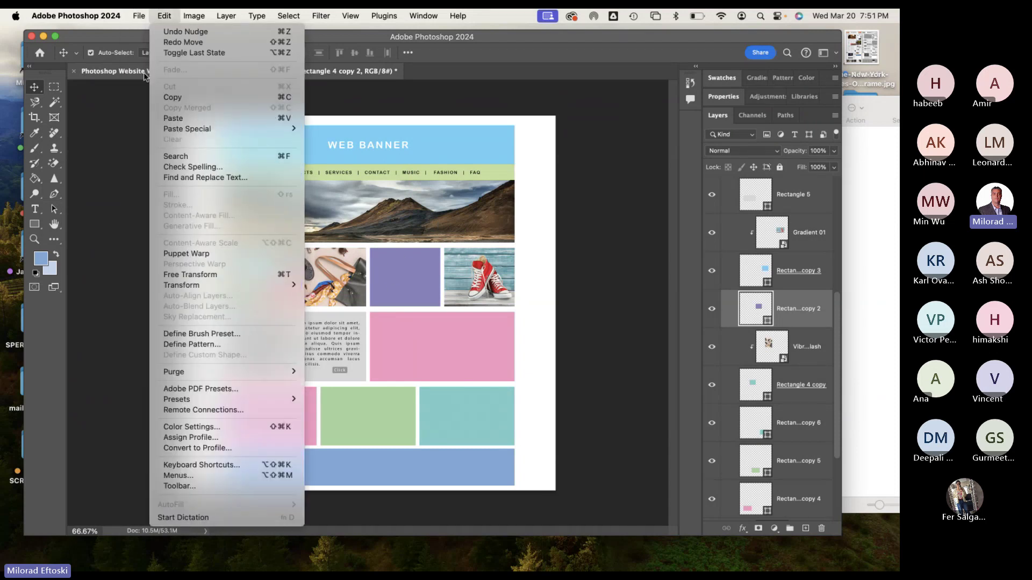
pyautogui.click(206, 253)
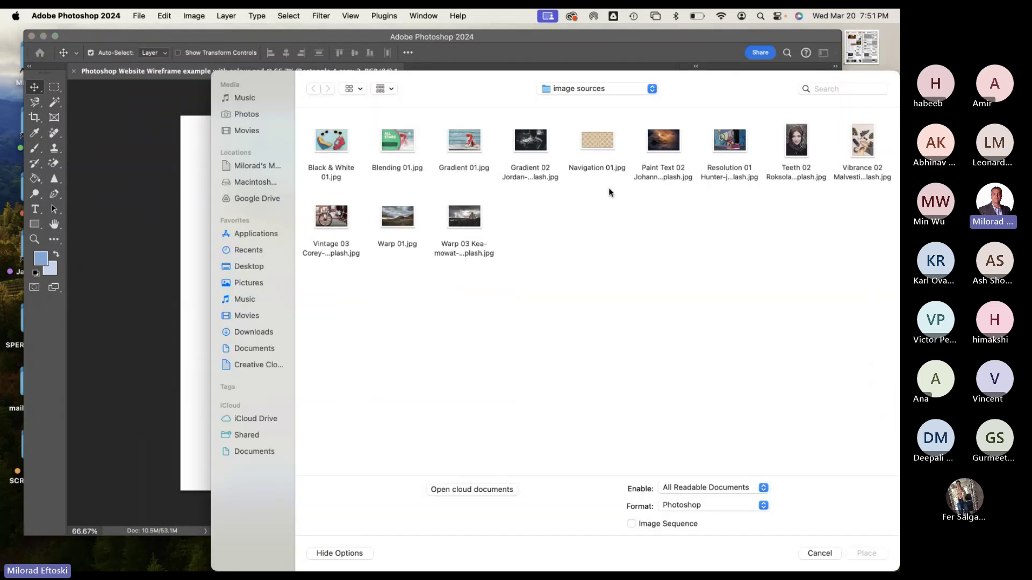
pyautogui.click(742, 140)
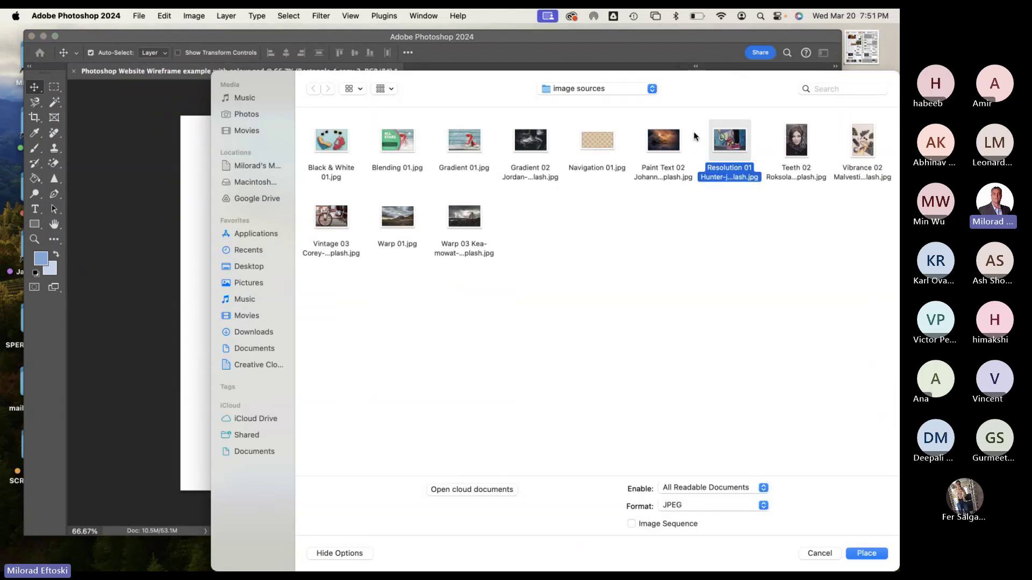
pyautogui.doubleClick(728, 141)
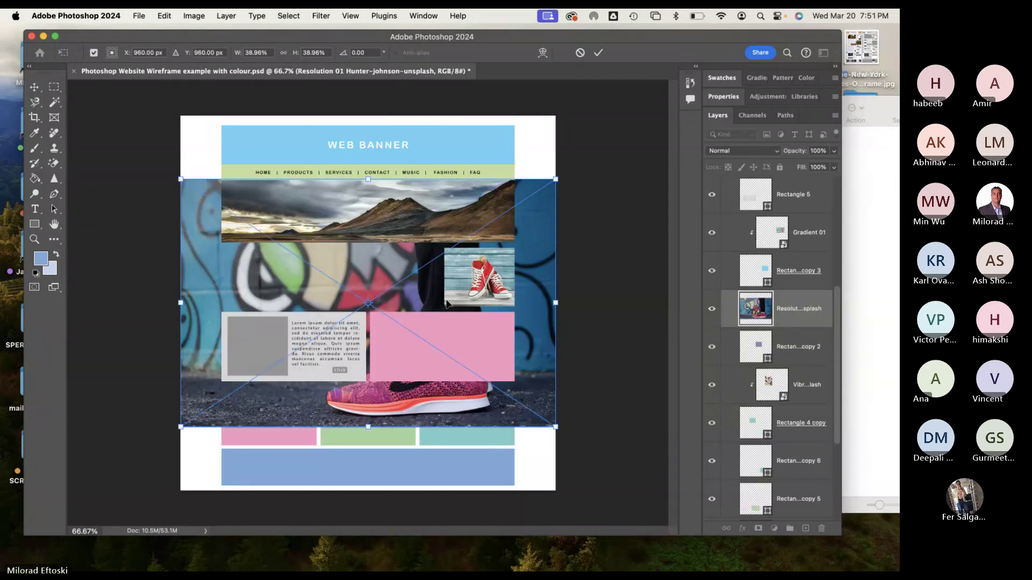
pyautogui.press('Escape')
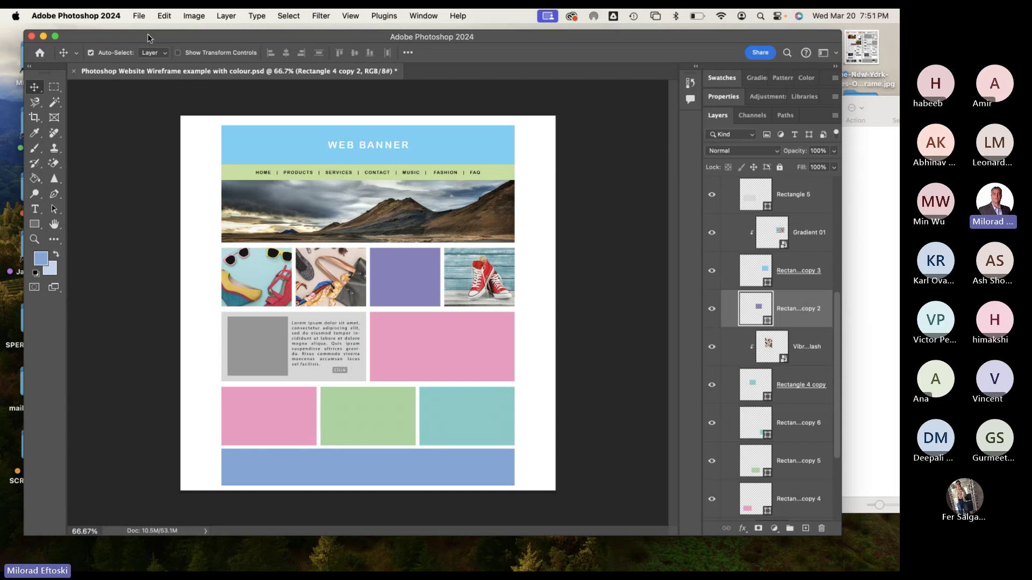
# Place the Teeth 02 photo as embedded, scaled to about 17%, over the purple rectangle and clip it to that rectangle.
pyautogui.click(139, 16)
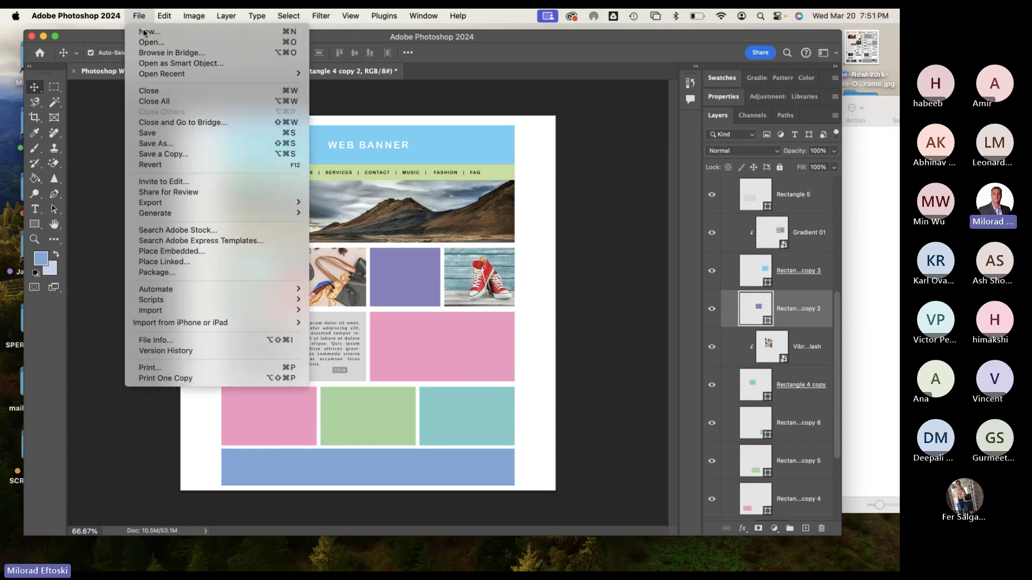
pyautogui.click(204, 250)
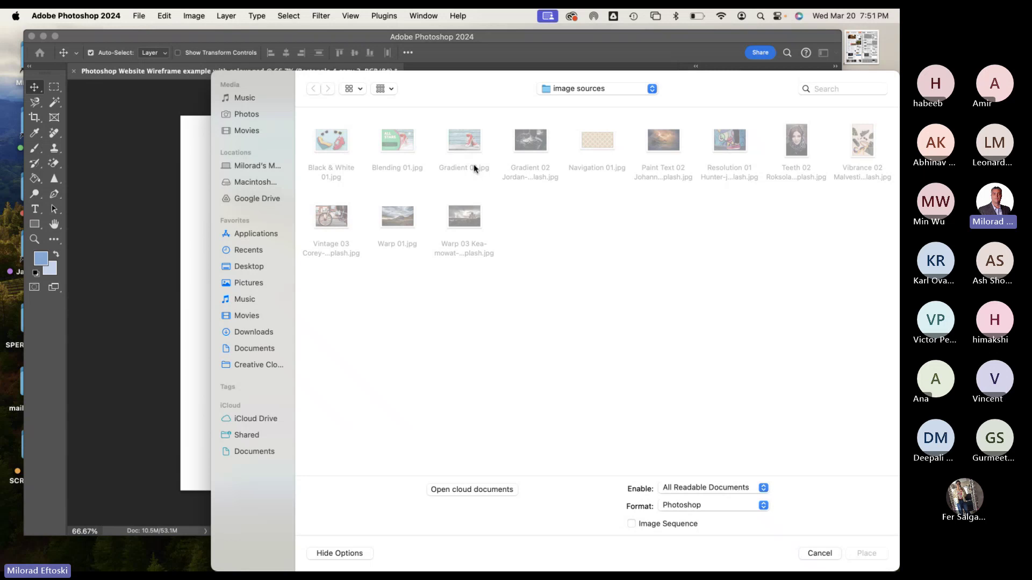
pyautogui.doubleClick(796, 141)
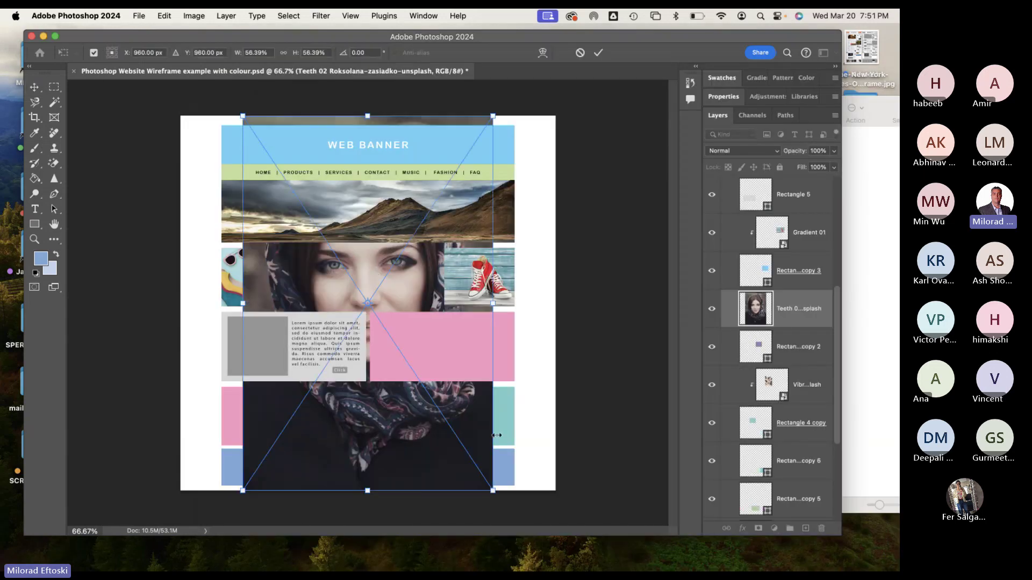
pyautogui.moveTo(492, 489); pyautogui.dragTo(370, 306)
pyautogui.moveTo(316, 278); pyautogui.dragTo(419, 362)
pyautogui.moveTo(475, 396); pyautogui.dragTo(424, 328)
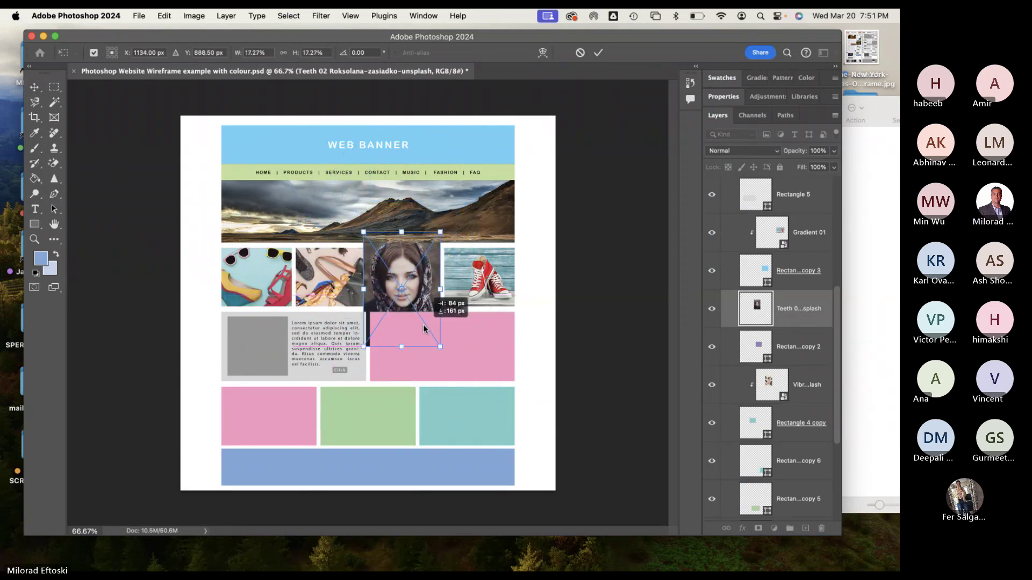
pyautogui.press('Return')
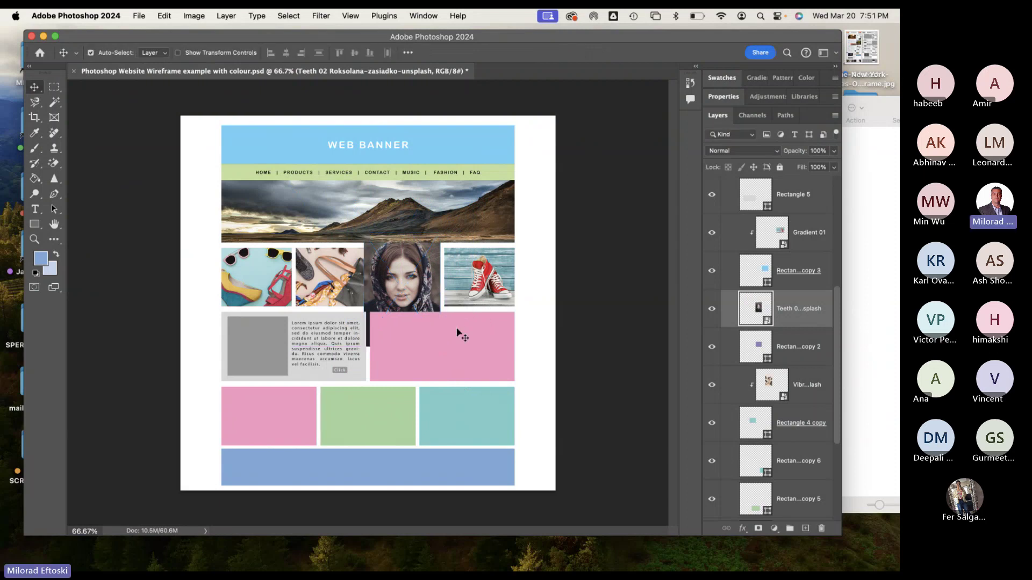
pyautogui.keyDown('alt'); pyautogui.click(814, 329); pyautogui.keyUp('alt')
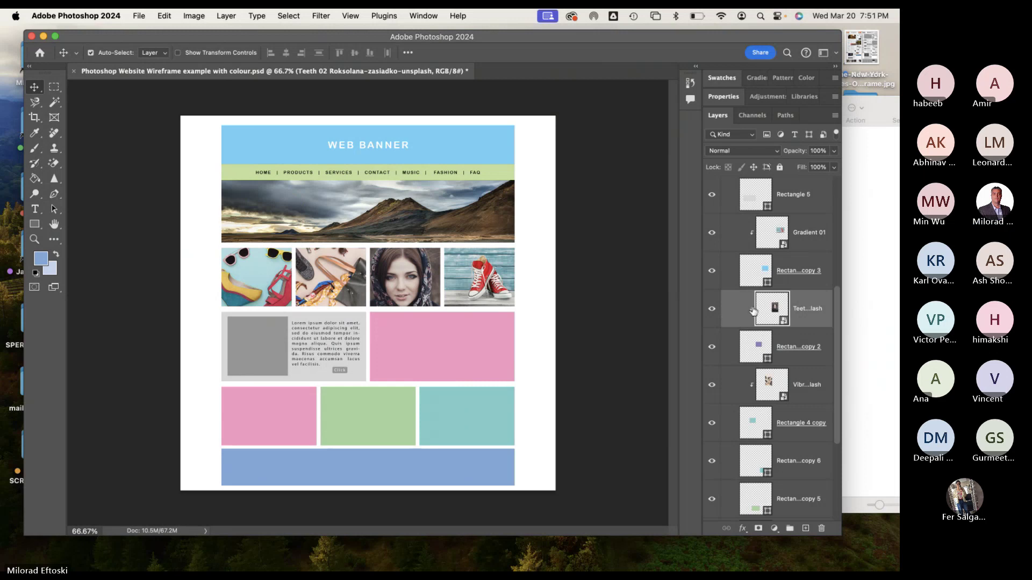
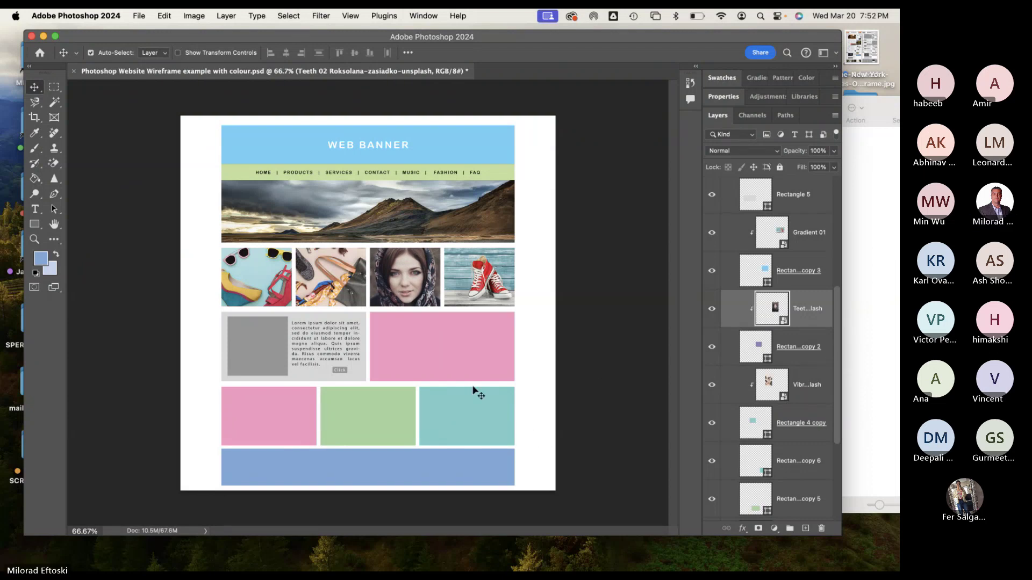
# Embed Warp 01.jpg above the dark grey rectangle beside the lorem ipsum text, enlarge it to cover the rectangle, and clip it to it.
pyautogui.click(263, 346)
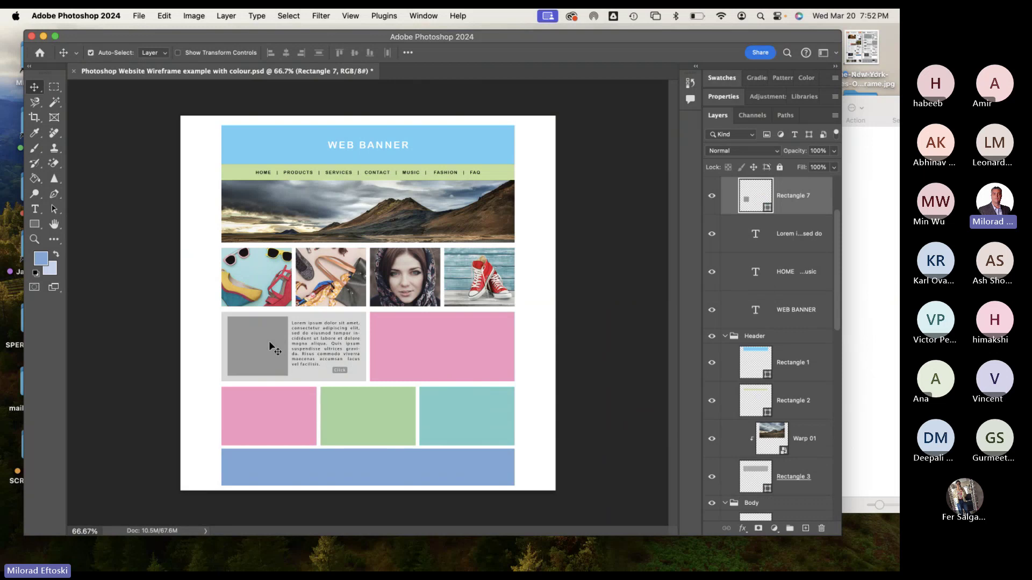
pyautogui.click(139, 15)
pyautogui.click(189, 253)
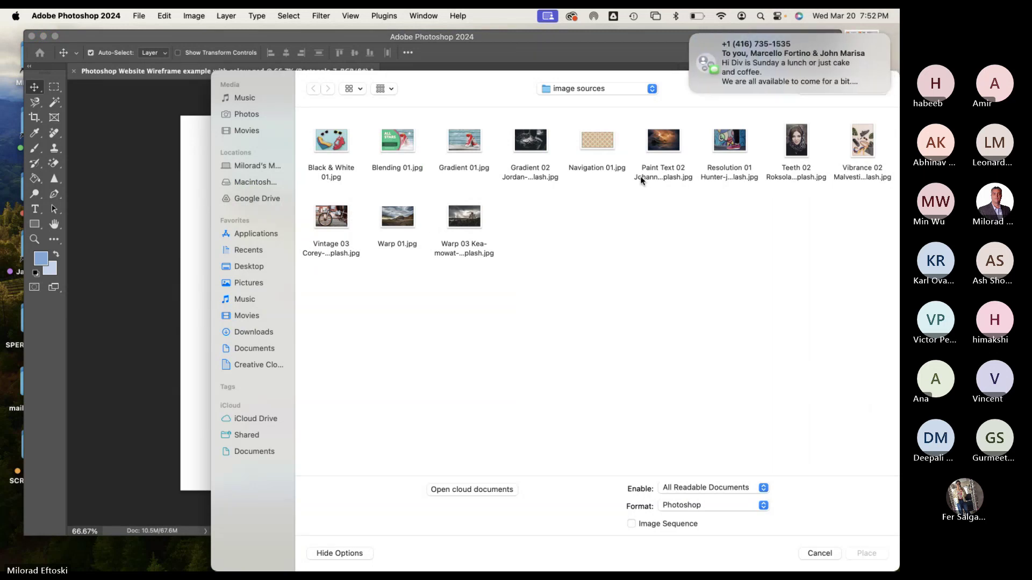
pyautogui.click(691, 34)
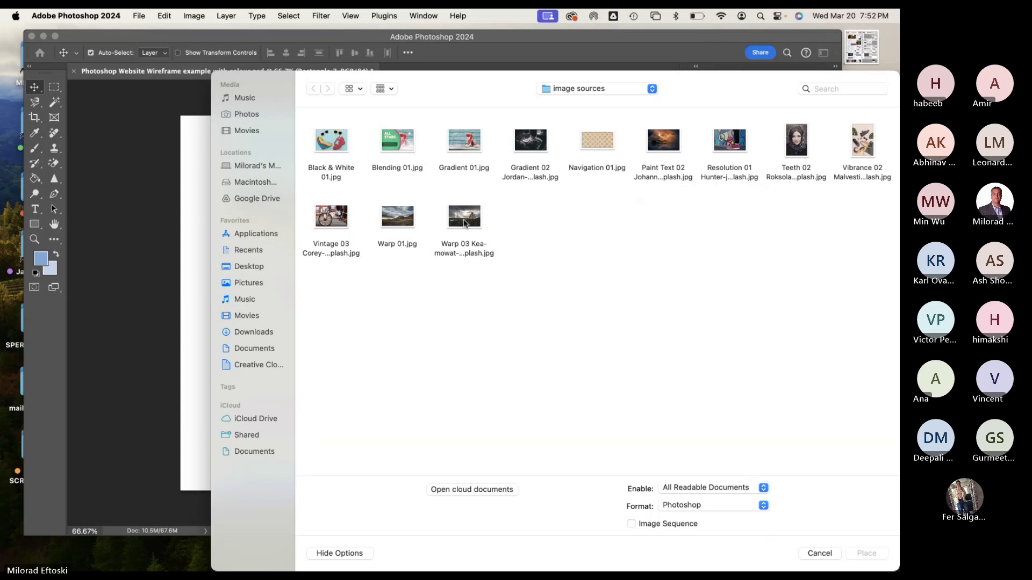
pyautogui.doubleClick(398, 216)
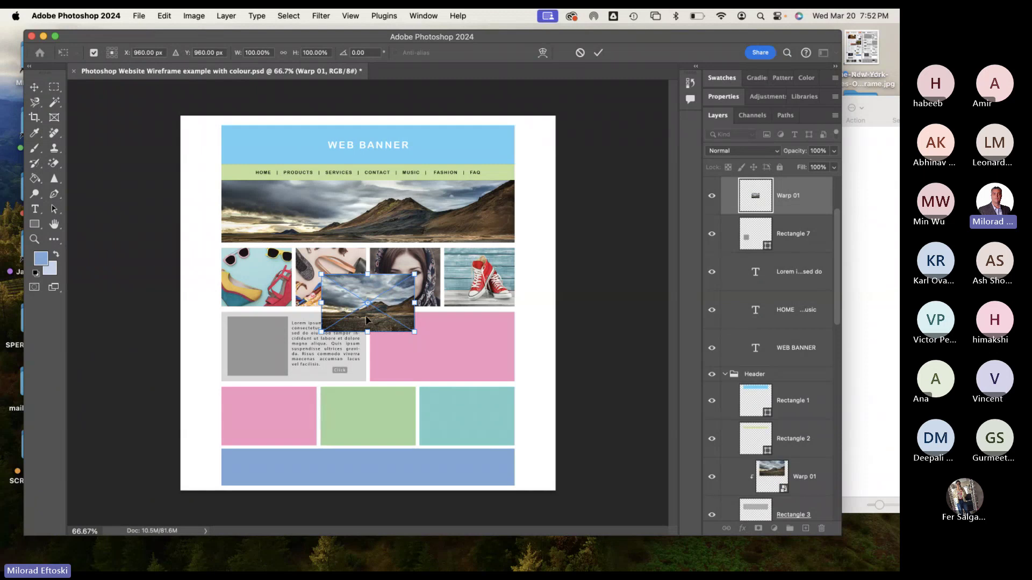
pyautogui.moveTo(366, 320); pyautogui.dragTo(285, 374)
pyautogui.press('Return')
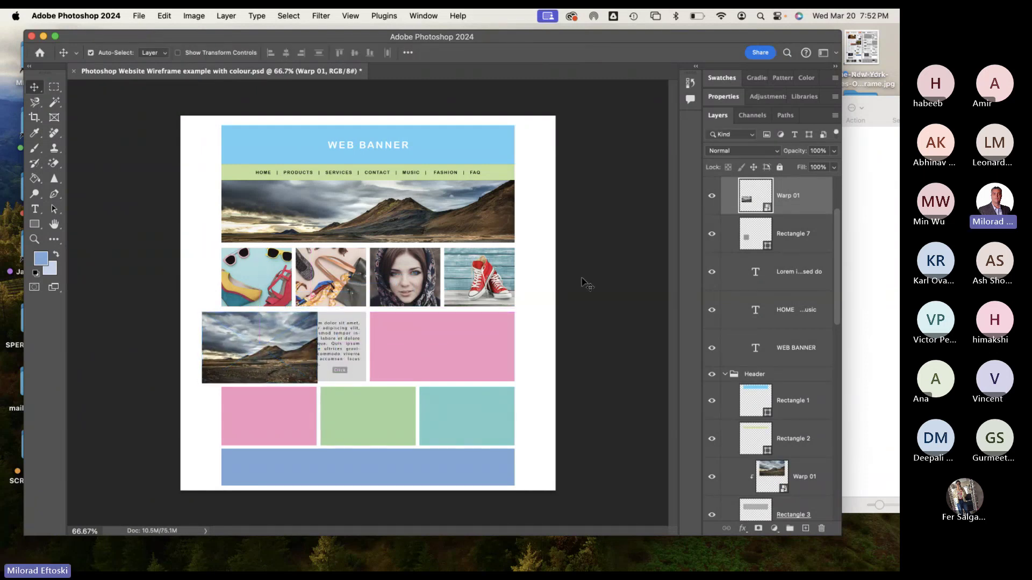
pyautogui.moveTo(798, 230); pyautogui.dragTo(796, 211)
pyautogui.keyDown('alt'); pyautogui.click(796, 211); pyautogui.keyUp('alt')
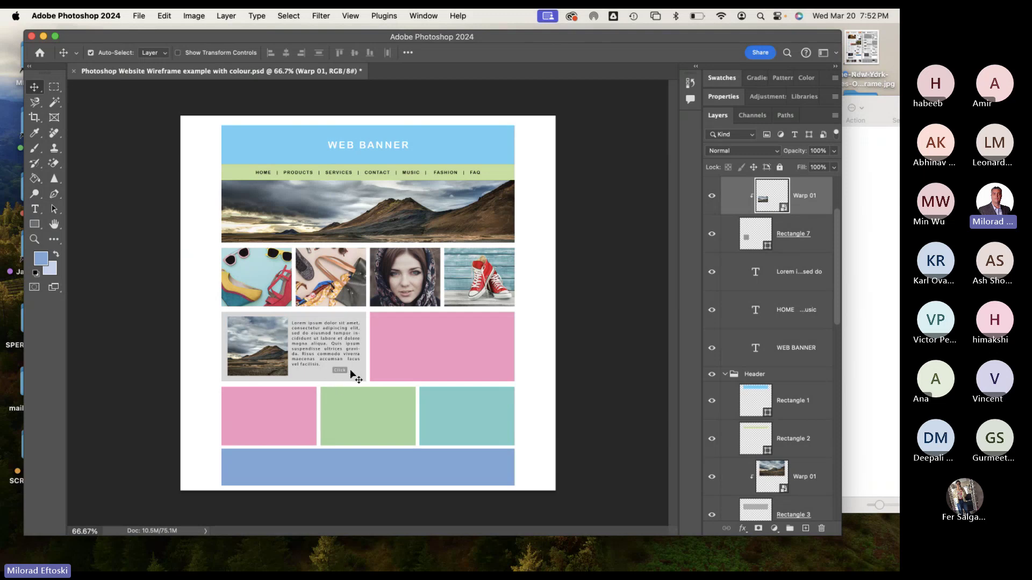
# Embed the Warp 03 photo above the pink rectangle in the body's second row, scaled to 47.5% and moved over the rectangle.
pyautogui.click(414, 342)
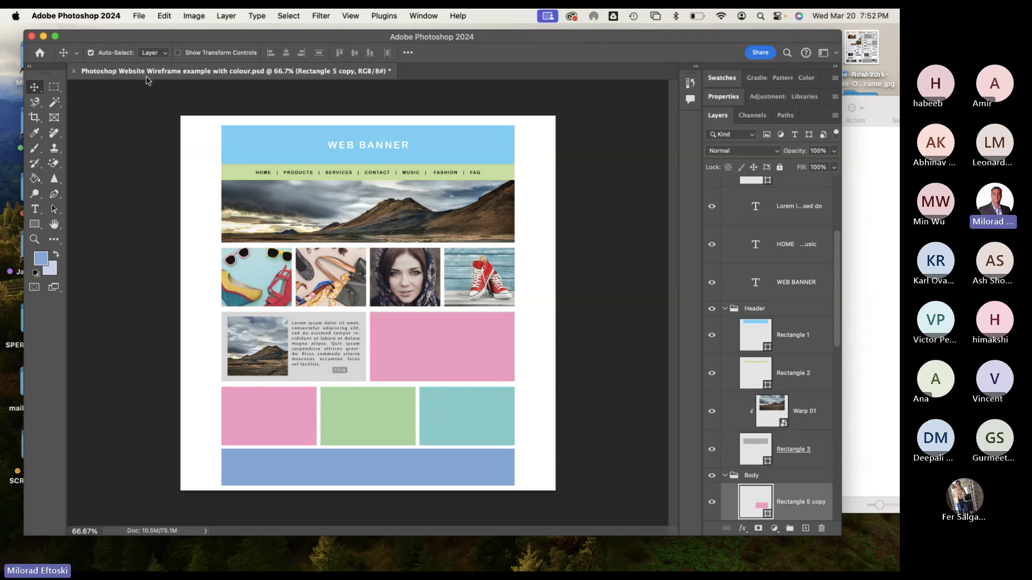
pyautogui.click(138, 18)
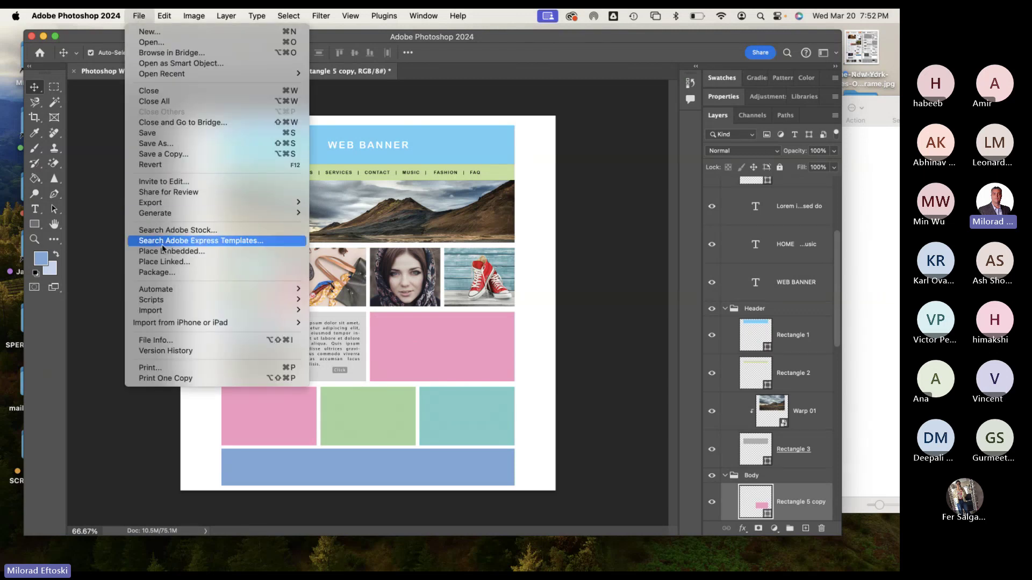
pyautogui.click(183, 253)
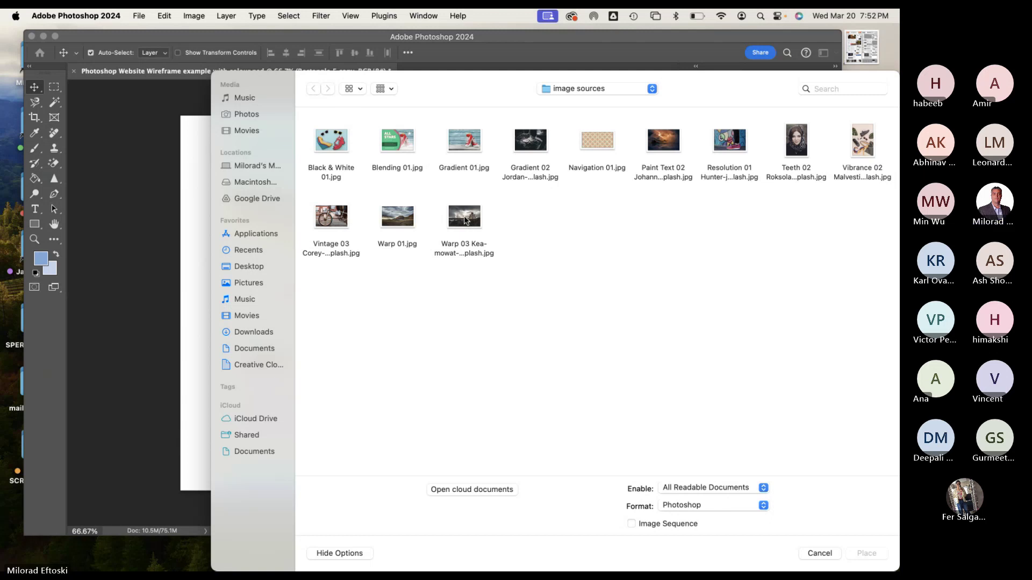
pyautogui.doubleClick(465, 214)
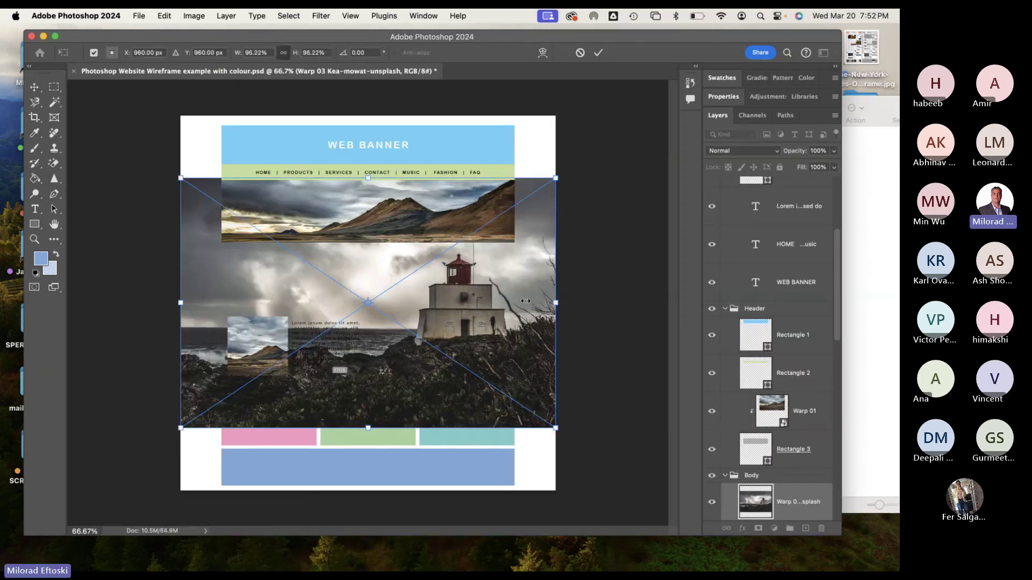
pyautogui.moveTo(551, 302); pyautogui.dragTo(501, 368)
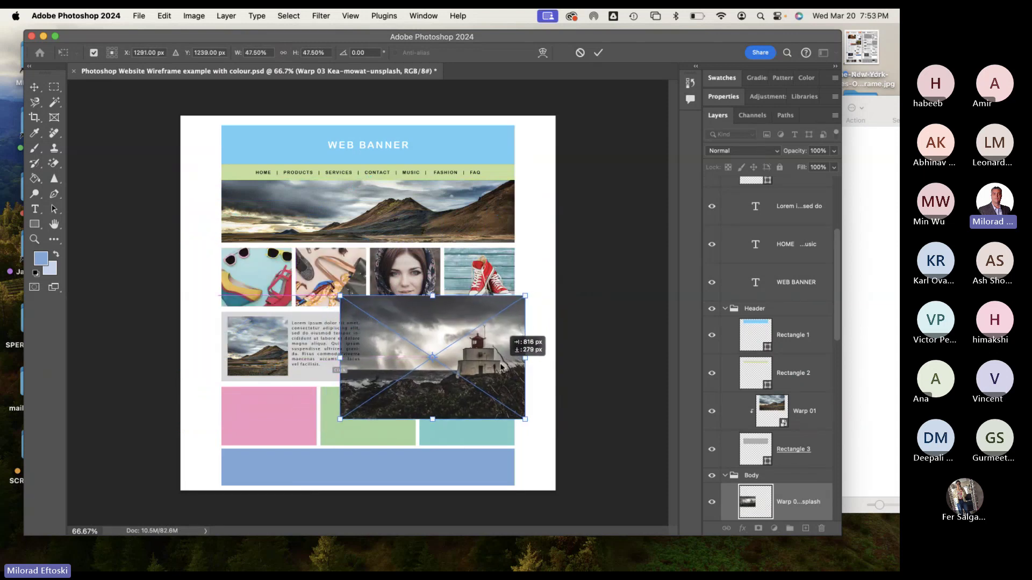
pyautogui.press('Return')
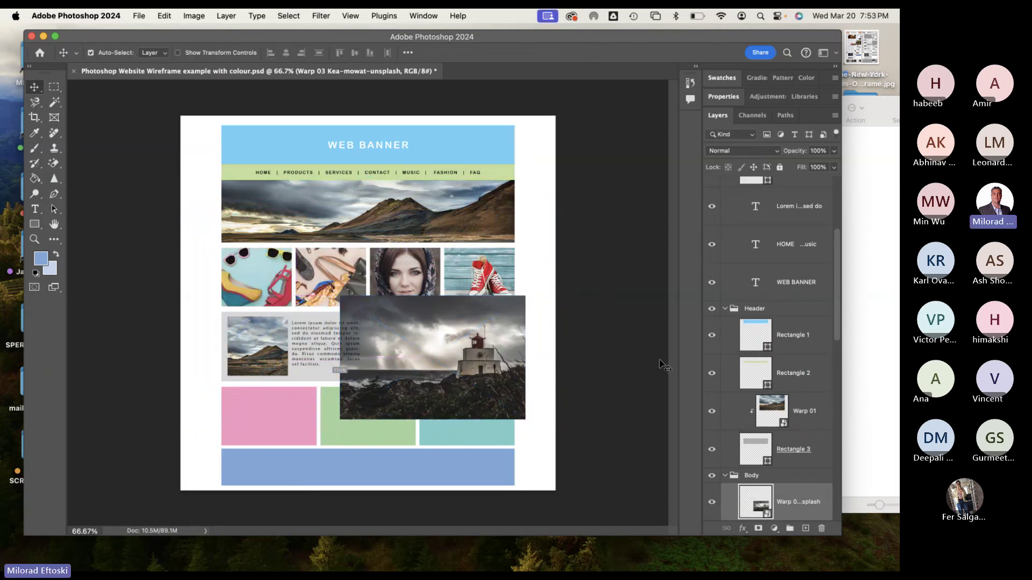
# Reposition the Warp 03 photo so the lighthouse lies over the second row's pink rectangle, and clip it to that rectangle.
pyautogui.scroll(-10, 779, 376)
pyautogui.scroll(3, 779, 380)
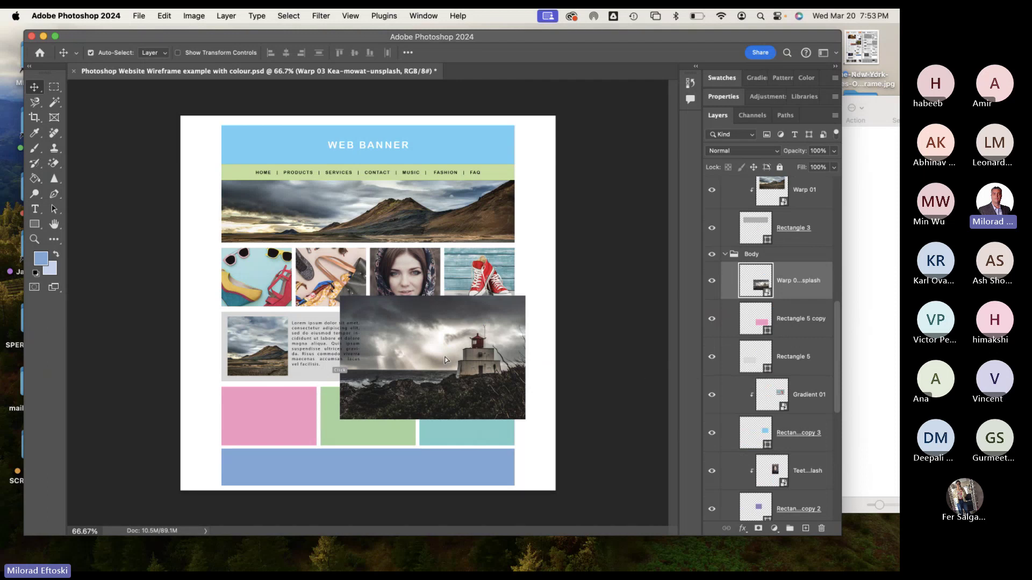
pyautogui.moveTo(451, 359); pyautogui.dragTo(461, 280)
pyautogui.click(462, 356)
pyautogui.click(463, 305)
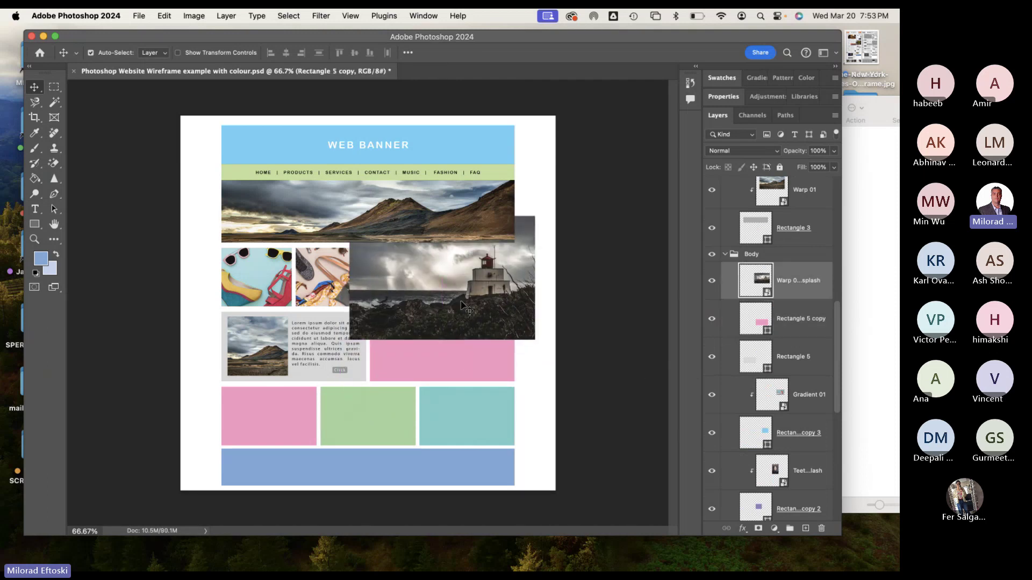
pyautogui.moveTo(499, 307); pyautogui.dragTo(500, 382)
pyautogui.keyDown('alt'); pyautogui.click(791, 297); pyautogui.keyUp('alt')
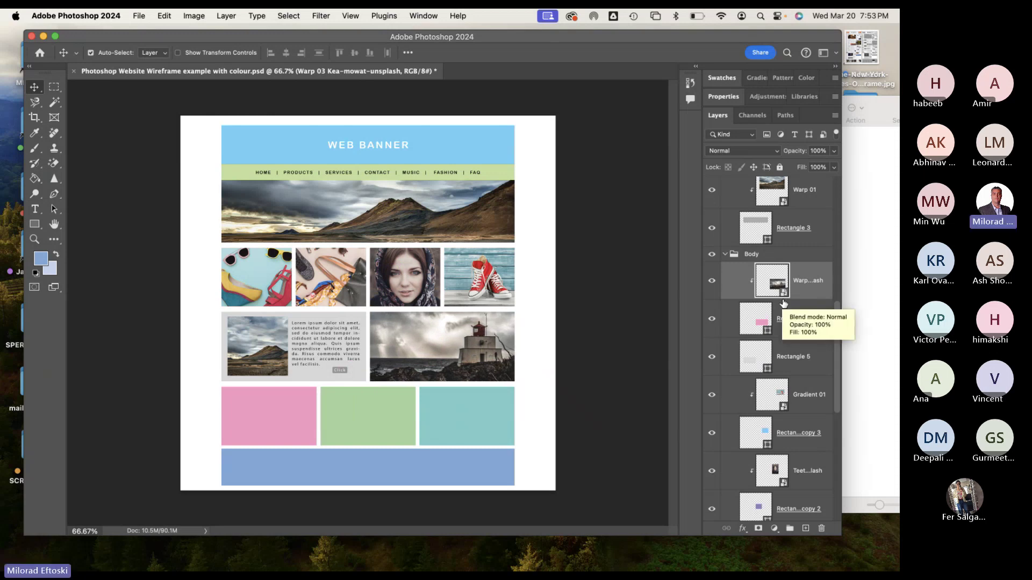
# Deselect all layers and collapse the Labeling, Header and Body groups.
pyautogui.click(592, 324)
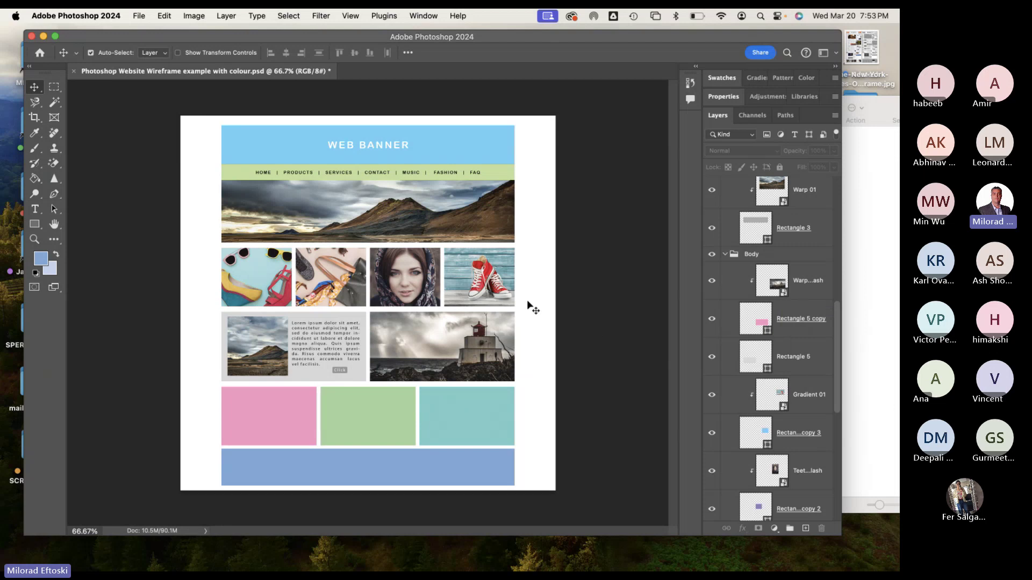
pyautogui.scroll(10, 737, 323)
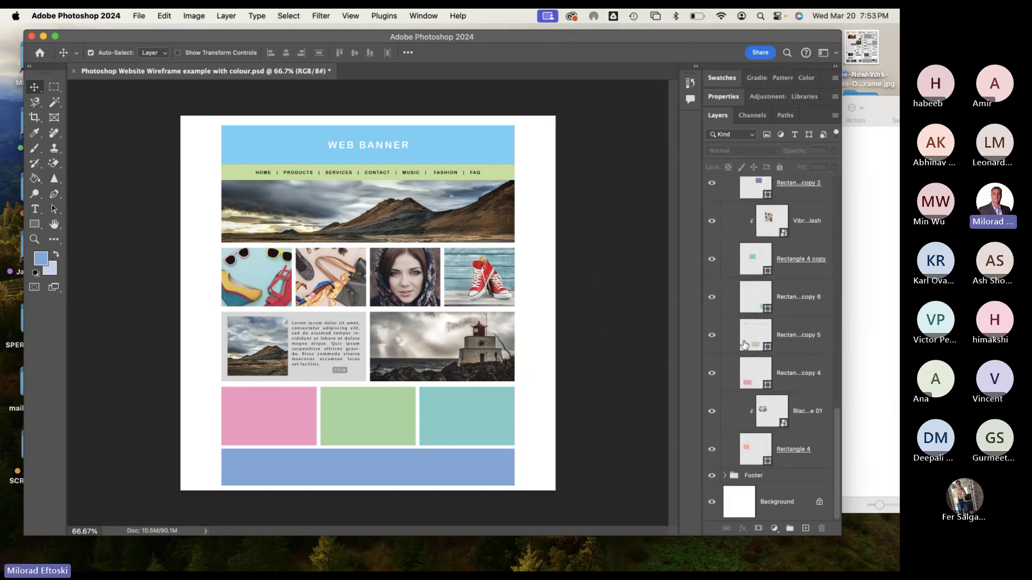
pyautogui.click(725, 184)
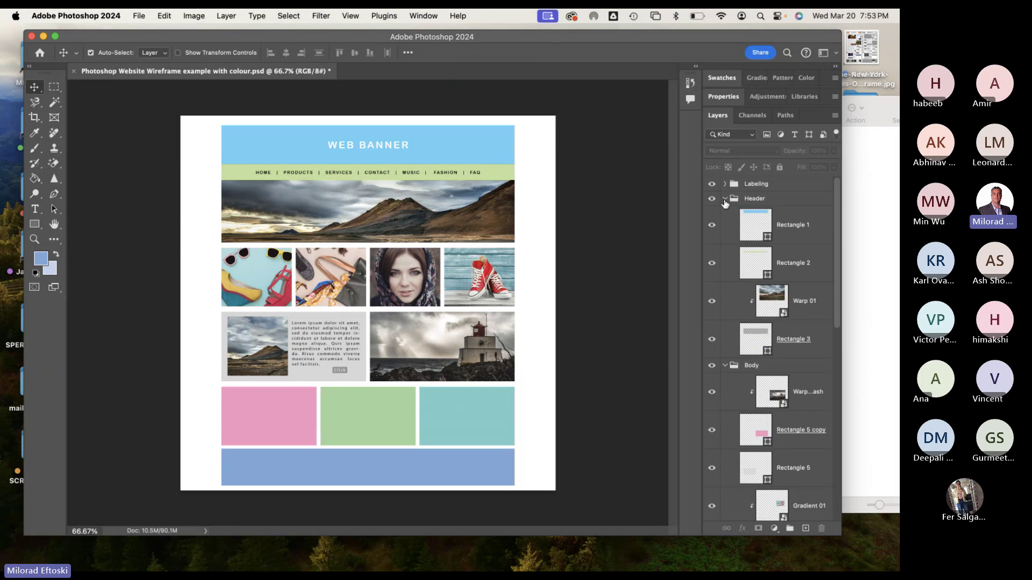
pyautogui.click(725, 199)
pyautogui.click(725, 213)
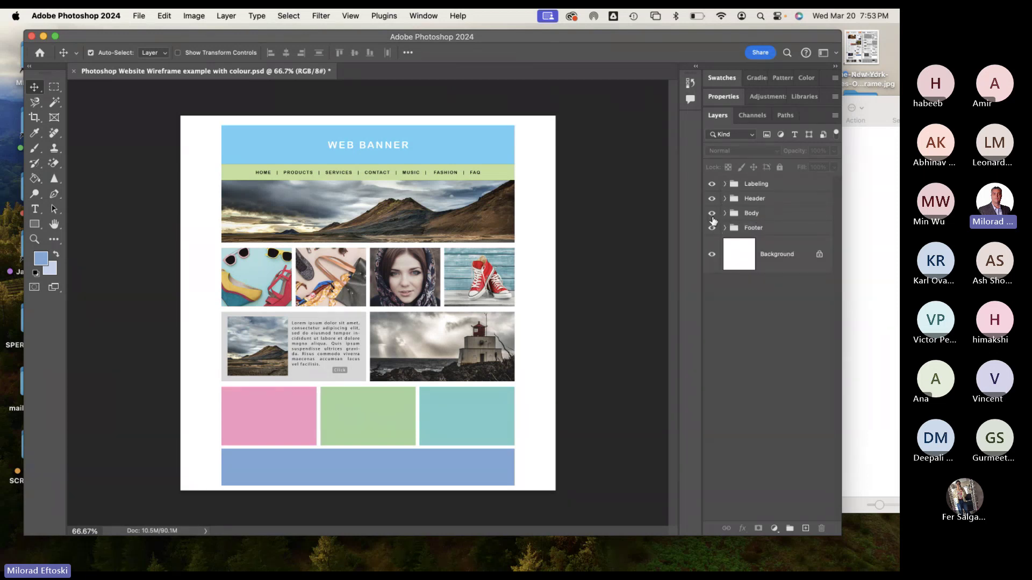
# Toggle the visibility of the Body, Header, Labeling and Footer groups to check which parts of the layout each one holds.
pyautogui.click(712, 214)
pyautogui.click(712, 214)
pyautogui.click(712, 214)
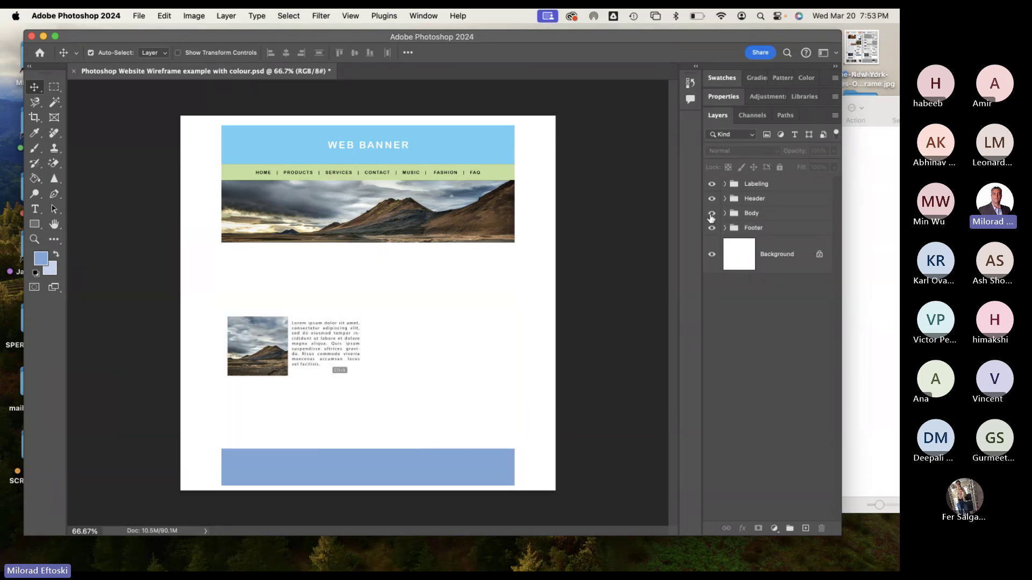
pyautogui.click(712, 214)
pyautogui.click(712, 200)
pyautogui.click(712, 200)
pyautogui.click(712, 200)
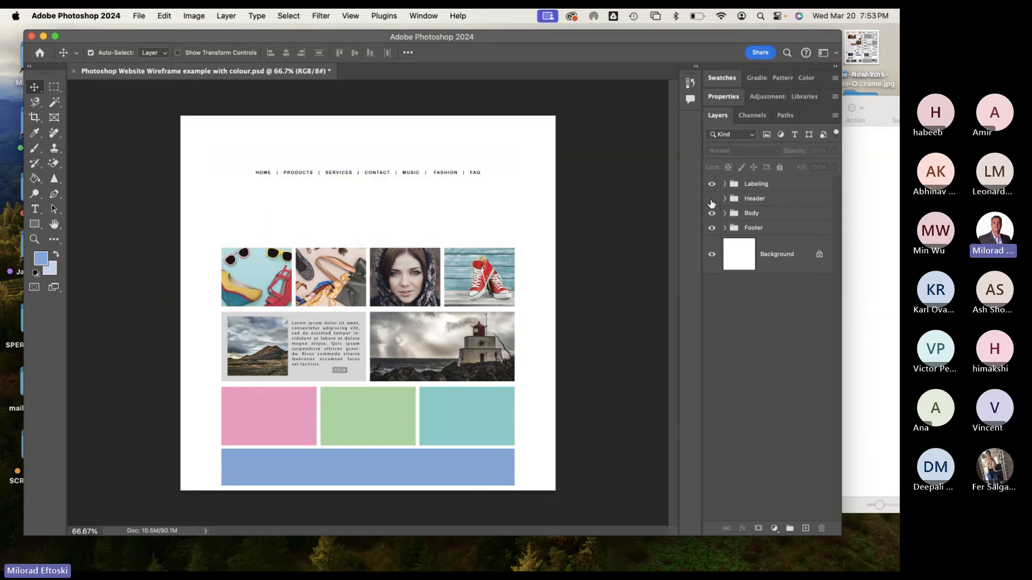
pyautogui.click(712, 200)
pyautogui.click(711, 185)
pyautogui.click(711, 185)
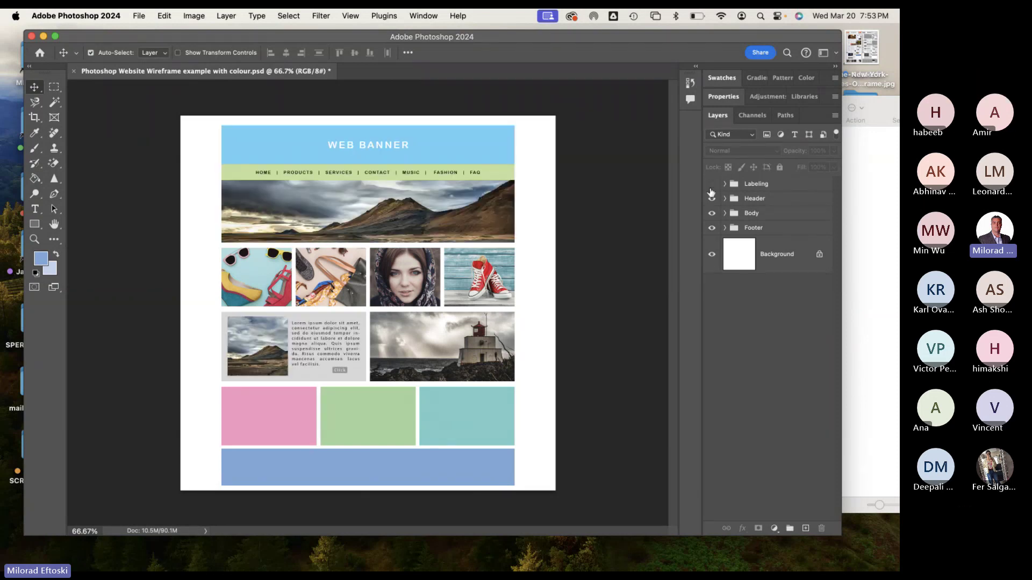
pyautogui.click(711, 184)
pyautogui.click(711, 185)
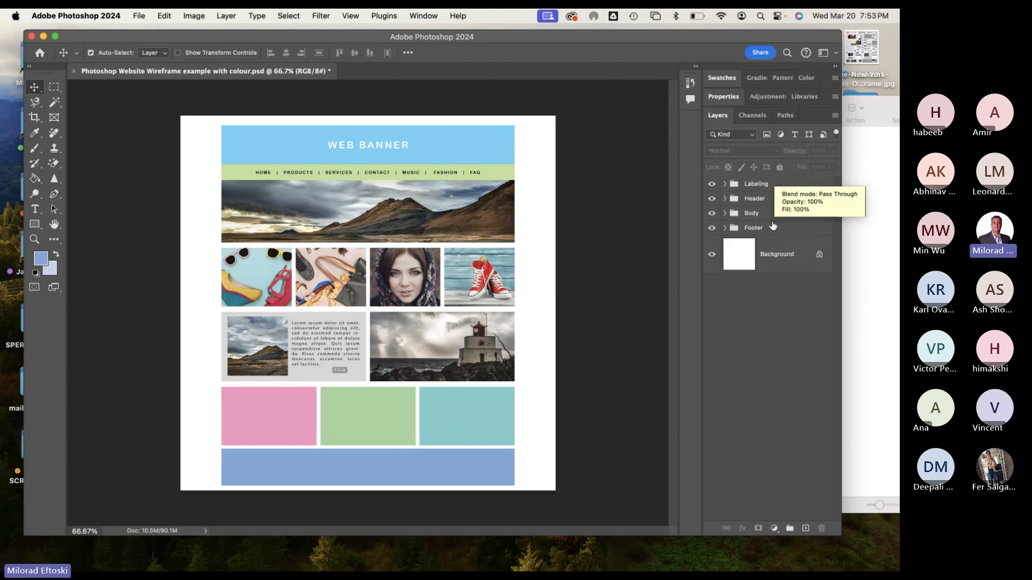
pyautogui.click(712, 229)
pyautogui.click(713, 229)
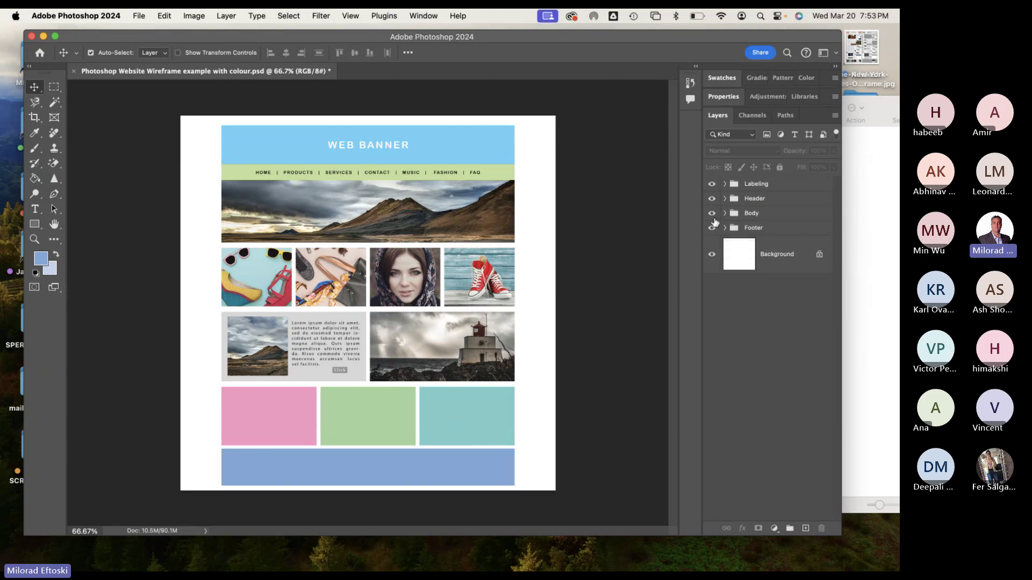
pyautogui.click(712, 214)
pyautogui.click(712, 214)
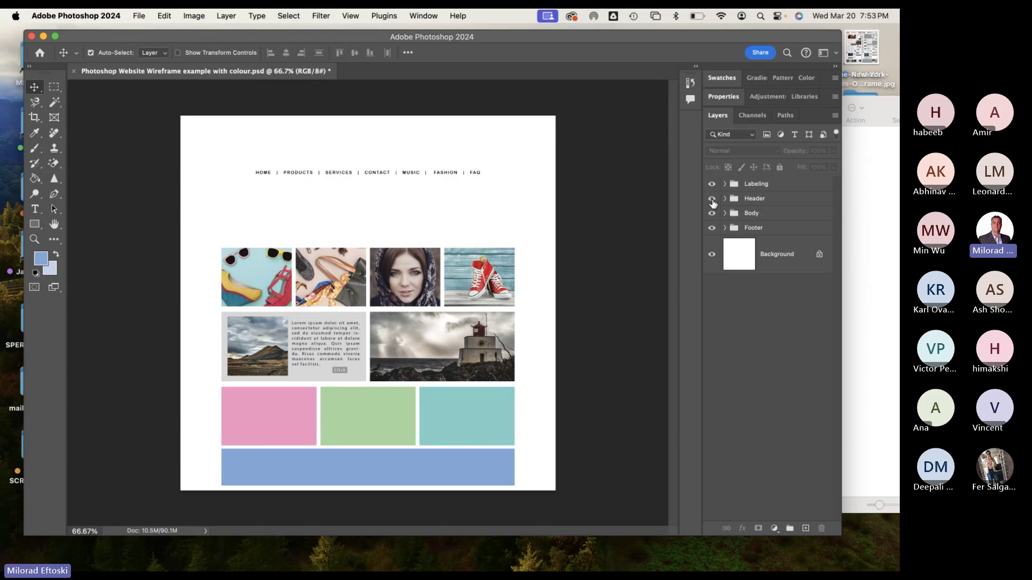
pyautogui.click(712, 199)
pyautogui.click(713, 185)
pyautogui.click(713, 185)
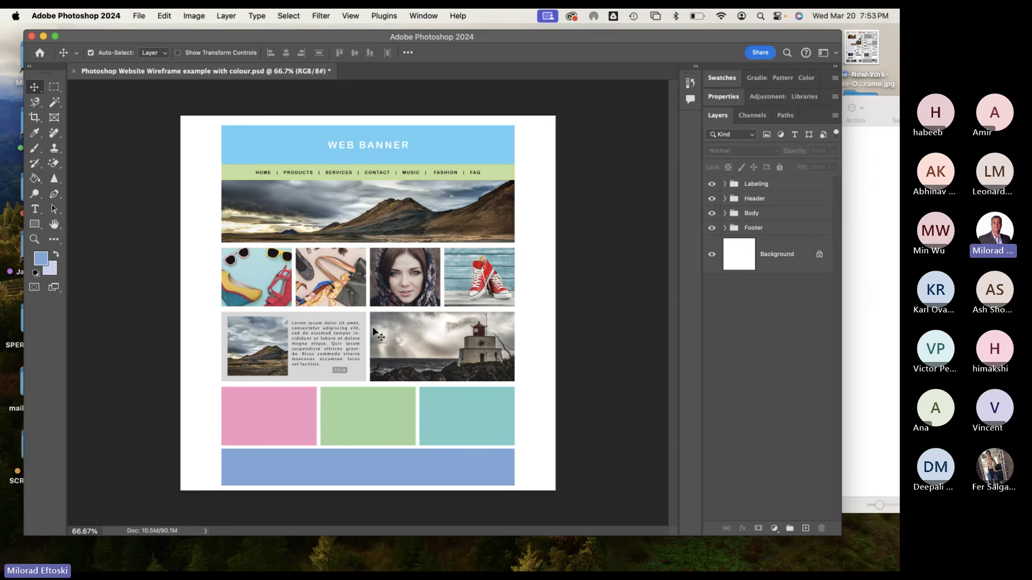
# Examine which layers hold the third row's pink, green and teal rectangles and the blue footer rectangle.
pyautogui.click(250, 412)
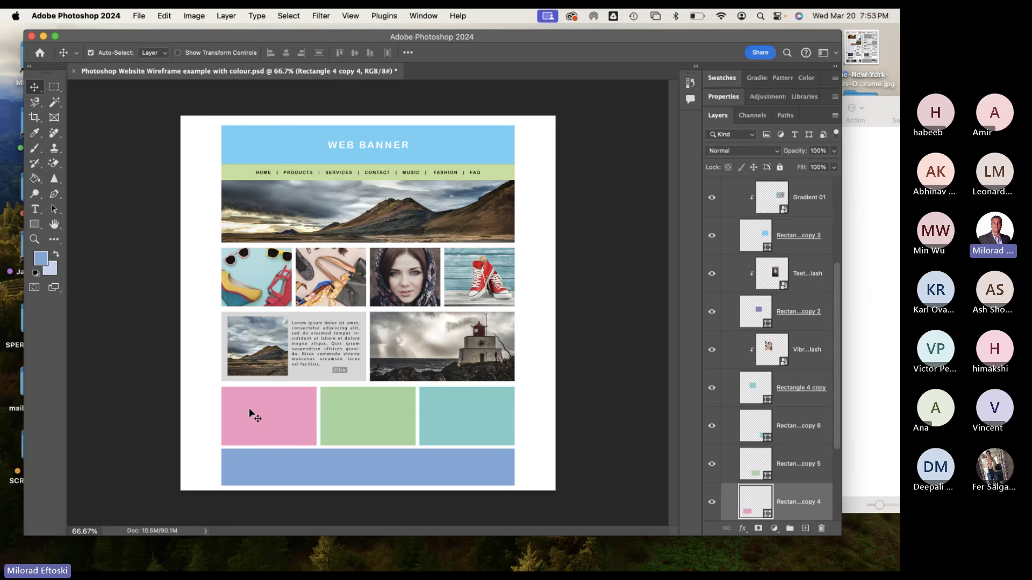
pyautogui.scroll(5, 786, 368)
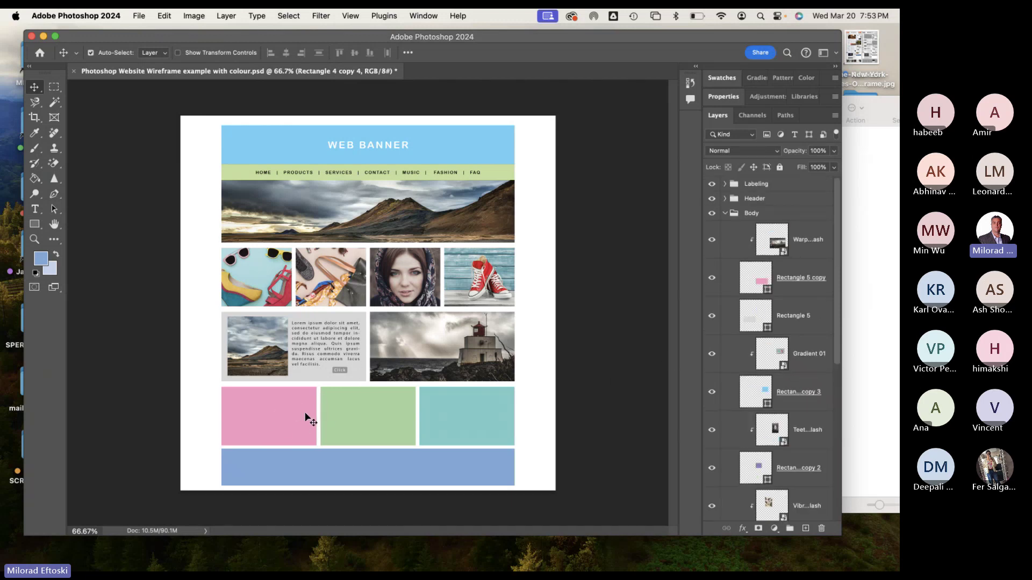
pyautogui.scroll(-10, 793, 381)
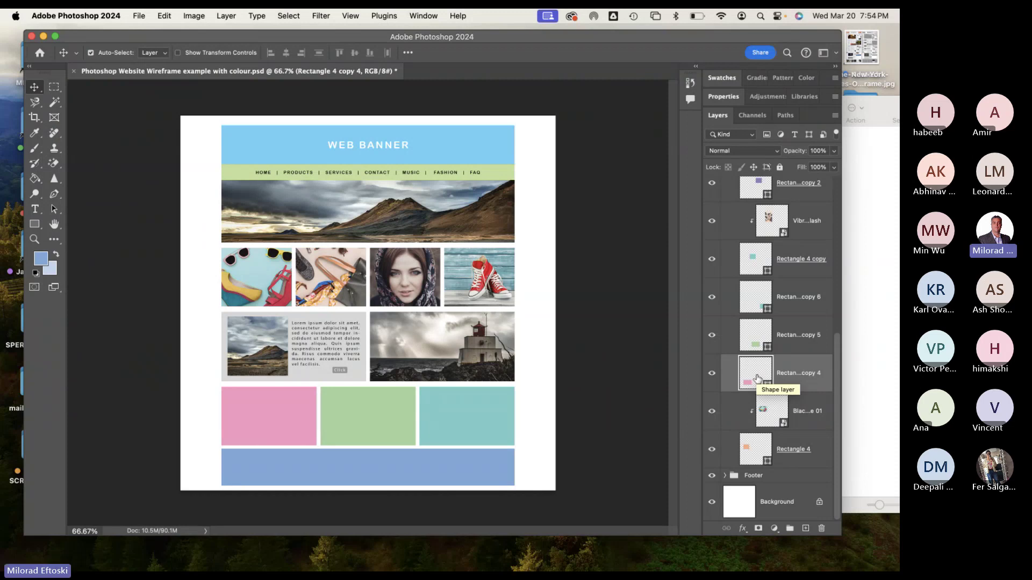
pyautogui.click(372, 418)
pyautogui.click(467, 421)
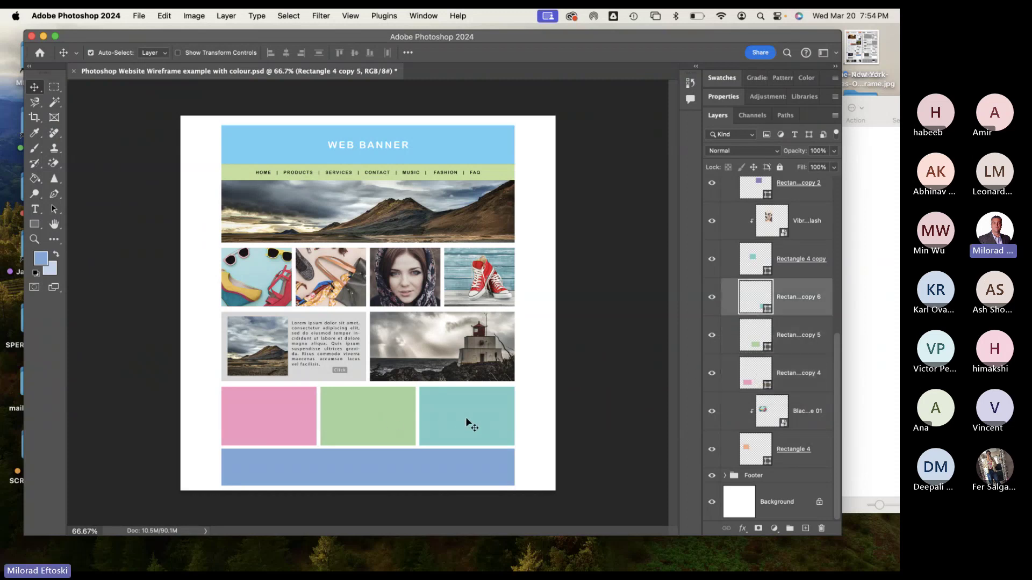
pyautogui.click(430, 458)
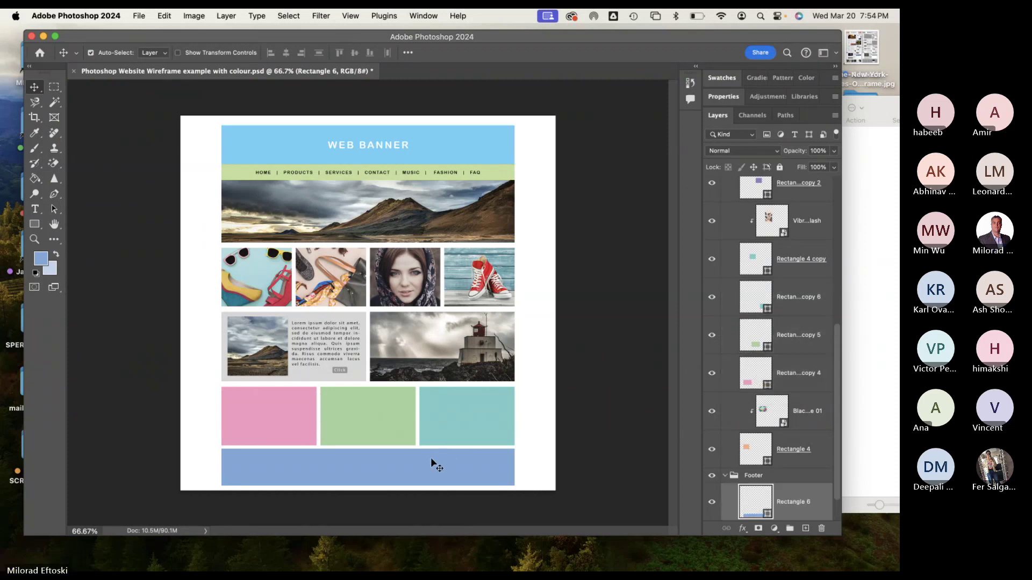
pyautogui.click(316, 404)
pyautogui.click(373, 414)
pyautogui.click(457, 414)
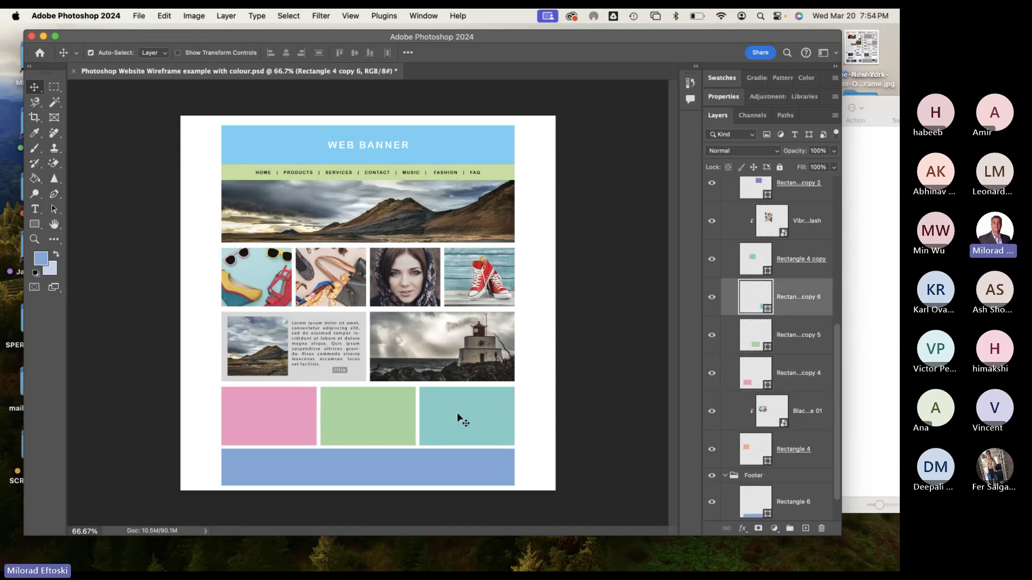
# Group the pink, green and teal rectangles of the third row and name the group New Frame Tool.
pyautogui.click(288, 415)
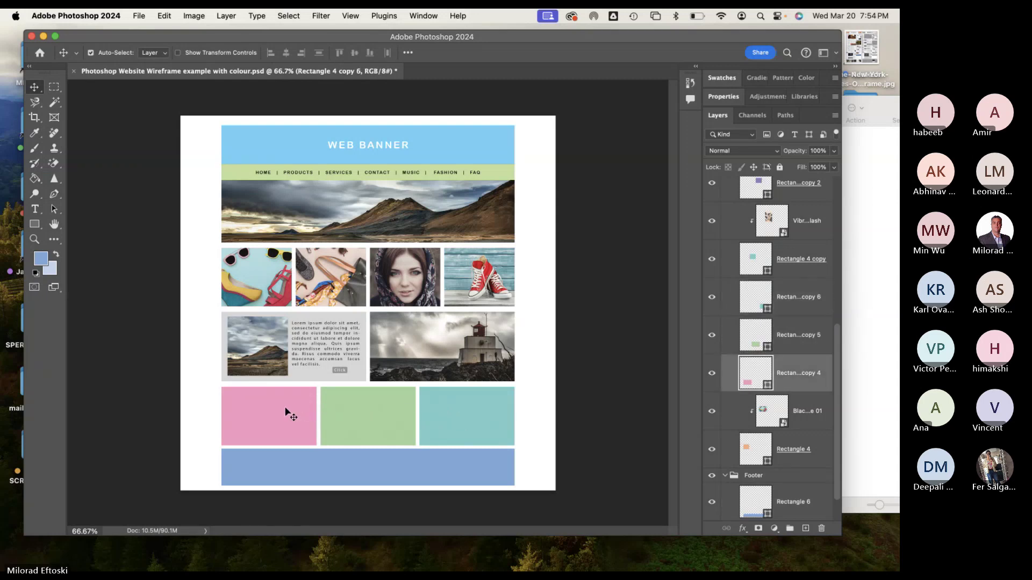
pyautogui.keyDown('shift'); pyautogui.click(385, 419); pyautogui.keyUp('shift')
pyautogui.keyDown('shift'); pyautogui.click(446, 418); pyautogui.keyUp('shift')
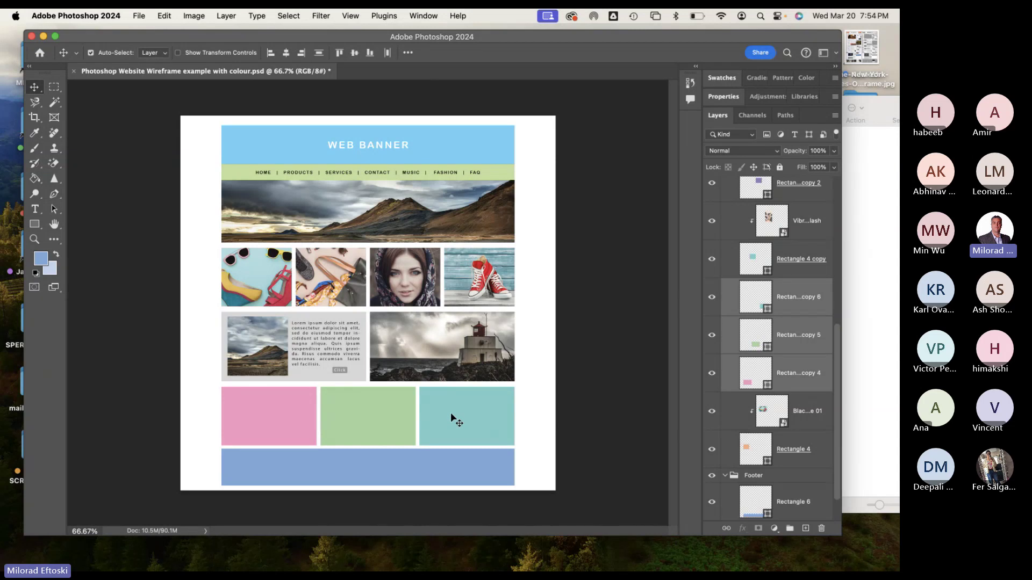
pyautogui.press('super+g')
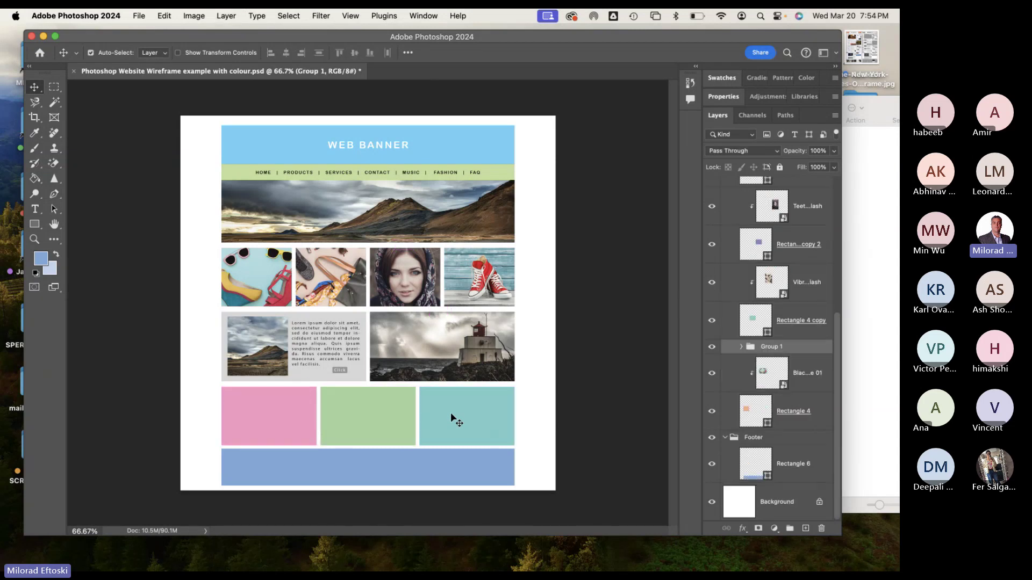
pyautogui.doubleClick(771, 348)
pyautogui.write('New Fra')
pyautogui.press('BackSpace')
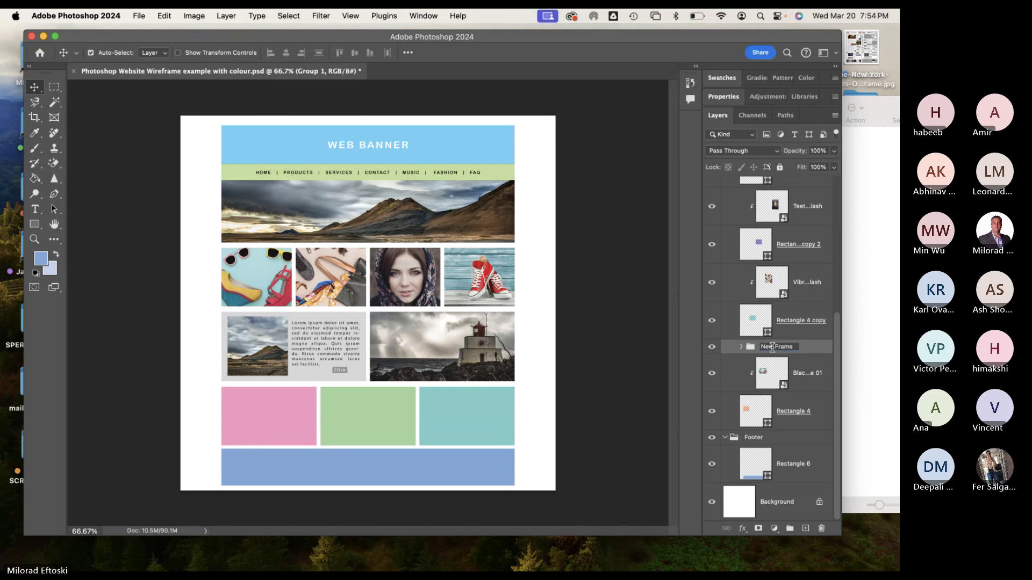
pyautogui.write('e Tool')
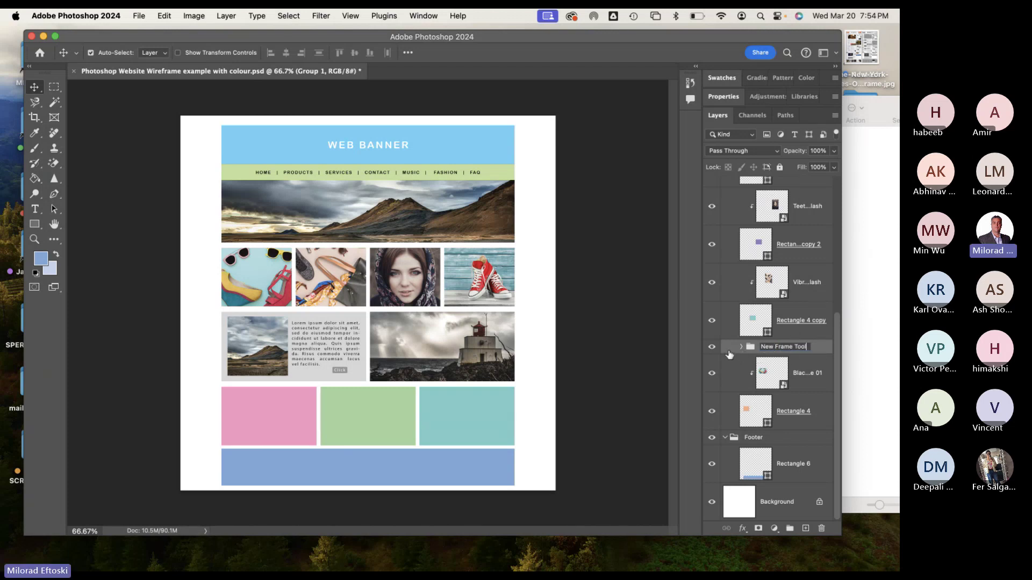
pyautogui.press('Return')
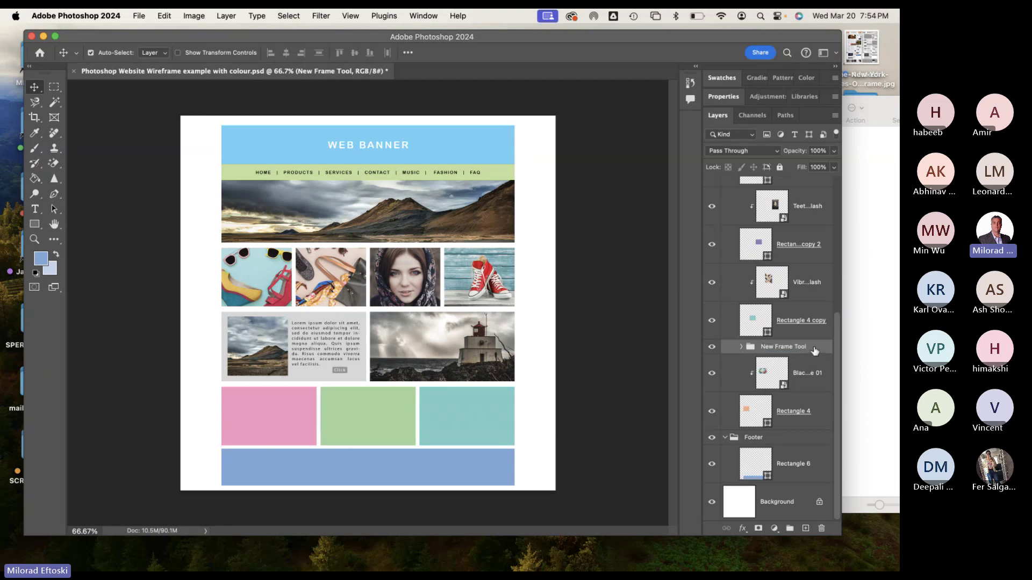
# Move the New Frame Tool group out of the Body group to just above Footer, and collapse Body.
pyautogui.moveTo(815, 351); pyautogui.dragTo(799, 434)
pyautogui.scroll(5, 722, 217)
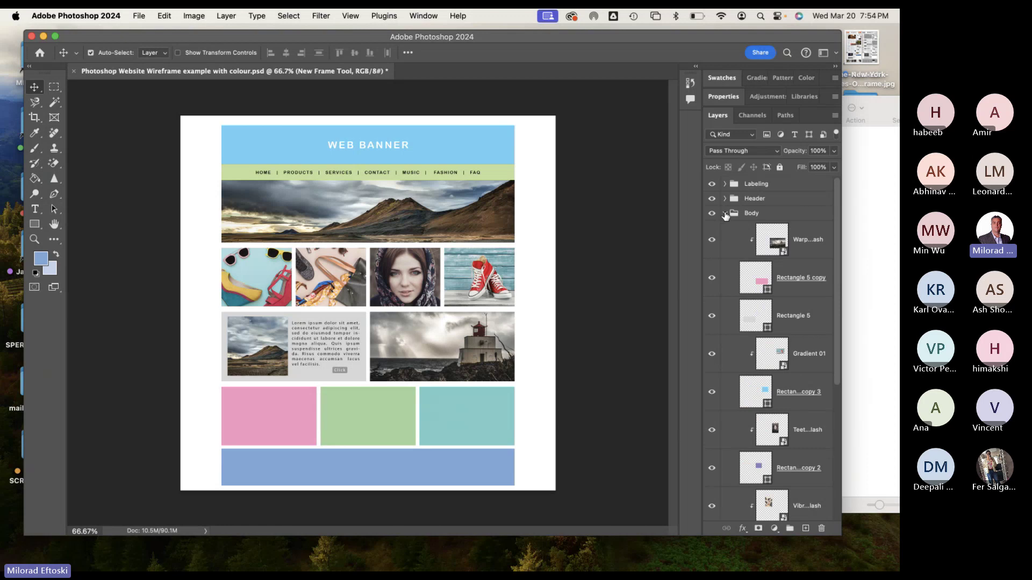
pyautogui.click(725, 214)
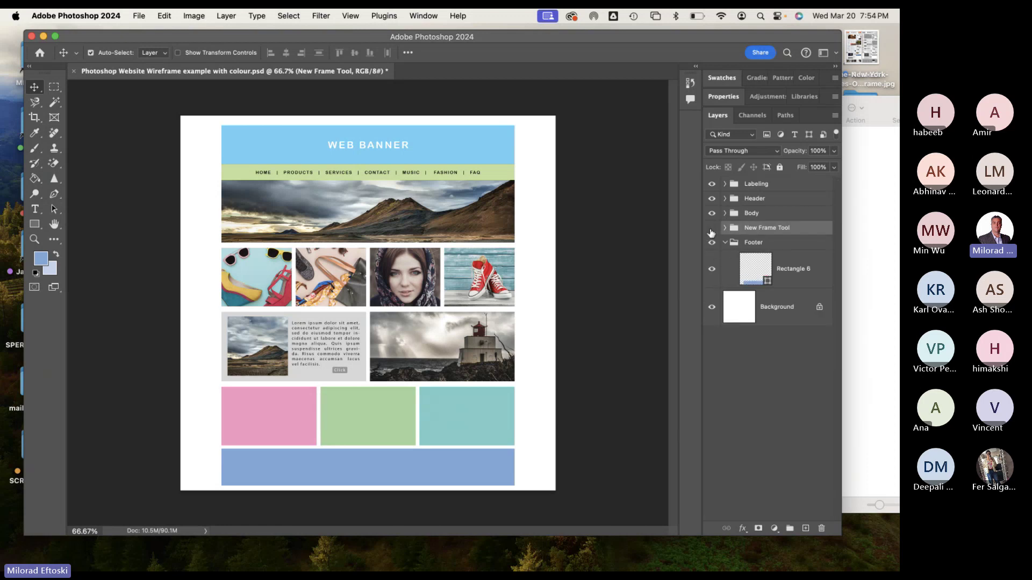
# Toggle the visibility of the New Frame Tool and Footer groups to check their contents, collapsing the Footer group.
pyautogui.click(712, 228)
pyautogui.click(712, 228)
pyautogui.click(712, 229)
pyautogui.click(712, 228)
pyautogui.click(712, 229)
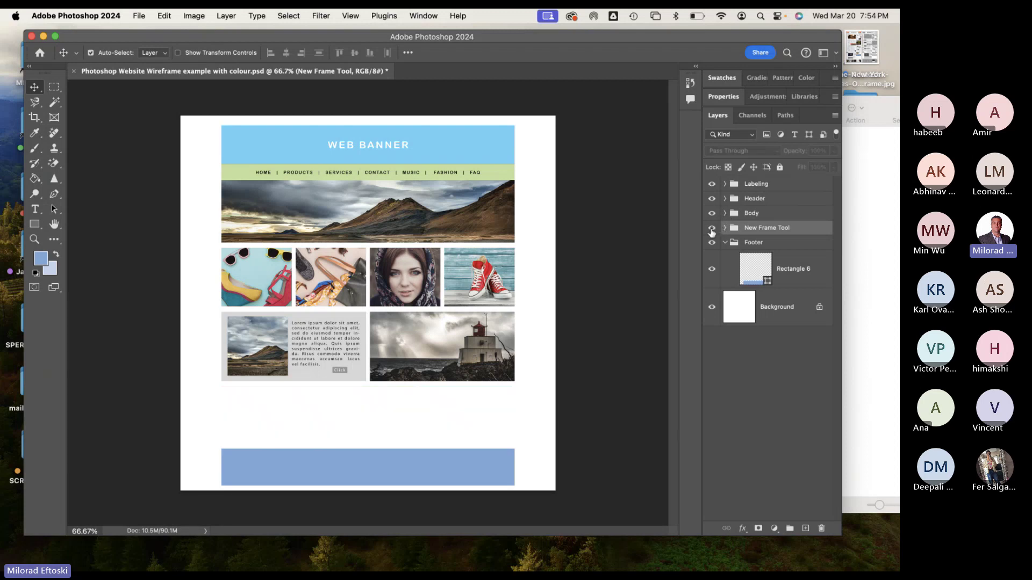
pyautogui.click(711, 229)
pyautogui.click(725, 243)
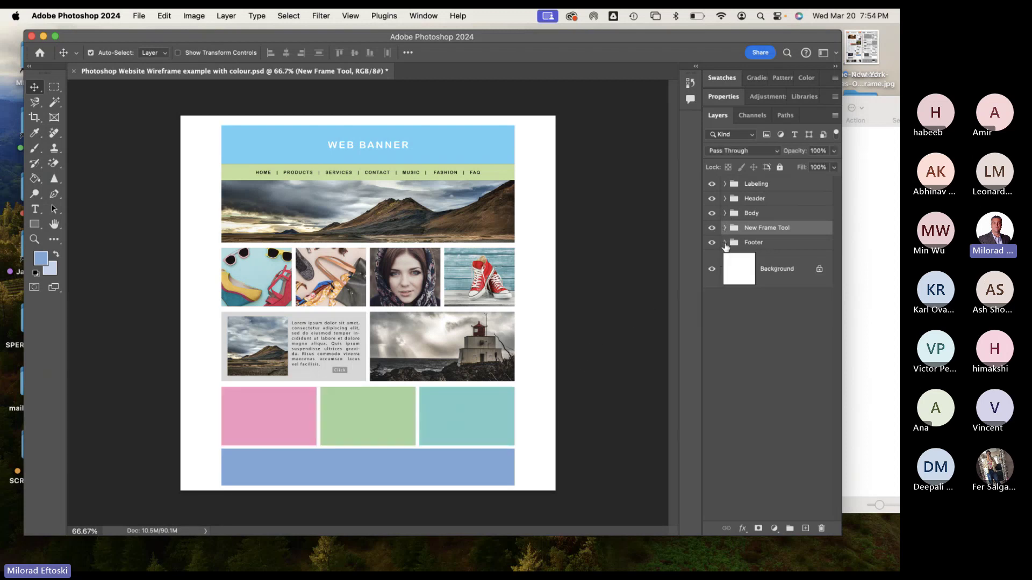
pyautogui.click(712, 243)
pyautogui.click(712, 243)
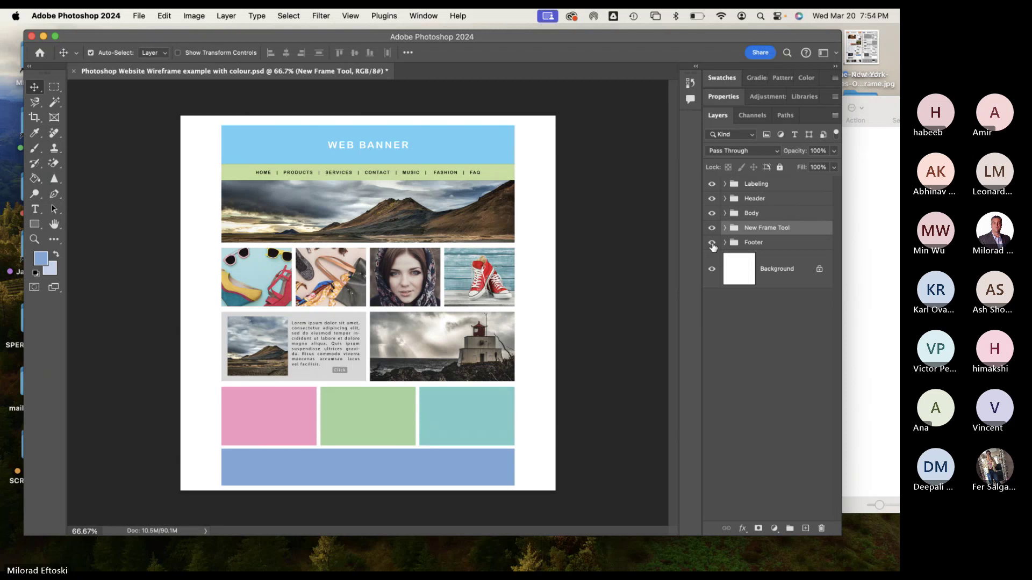
# Try to add placeholder text inside the blue footer rectangle.
pyautogui.scroll(3, 341, 489)
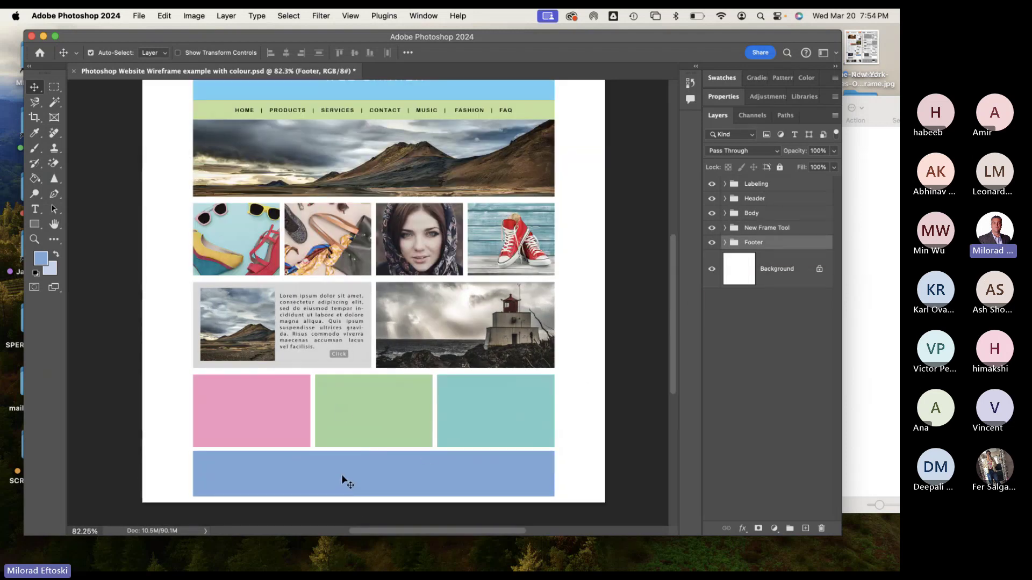
pyautogui.click(346, 478)
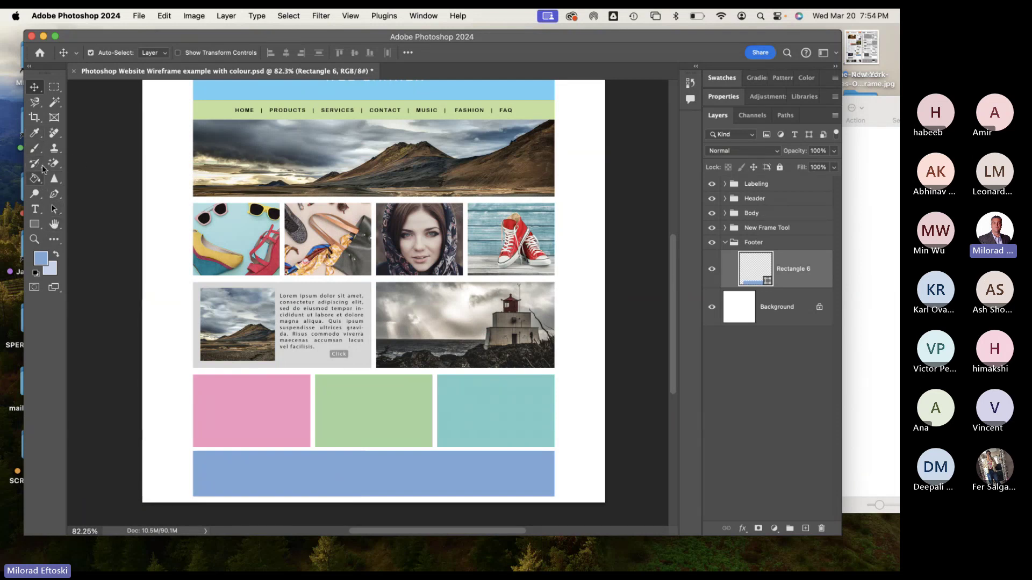
pyautogui.hscroll(5, 348, 504)
pyautogui.hscroll(-6, 348, 504)
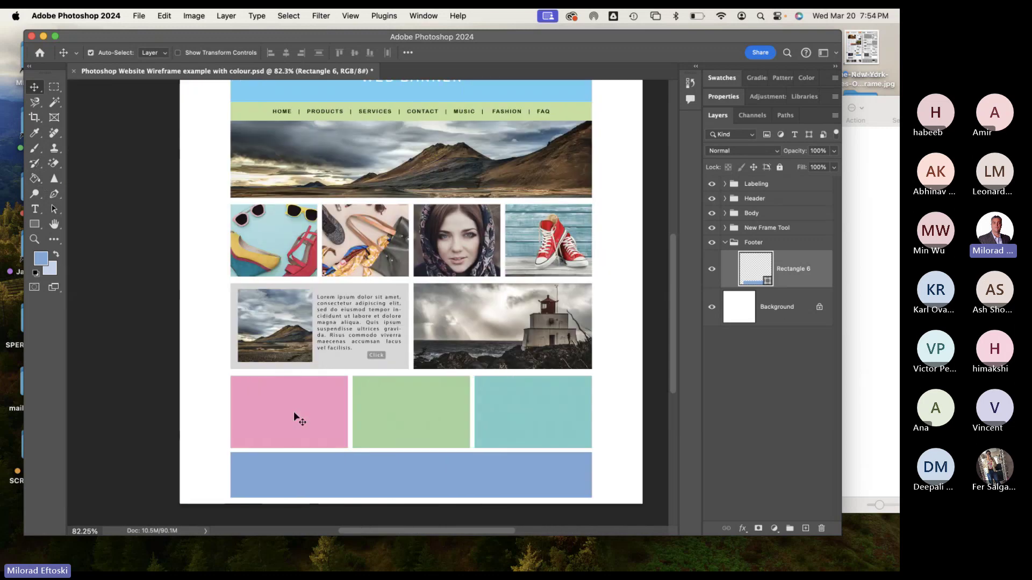
pyautogui.press('t')
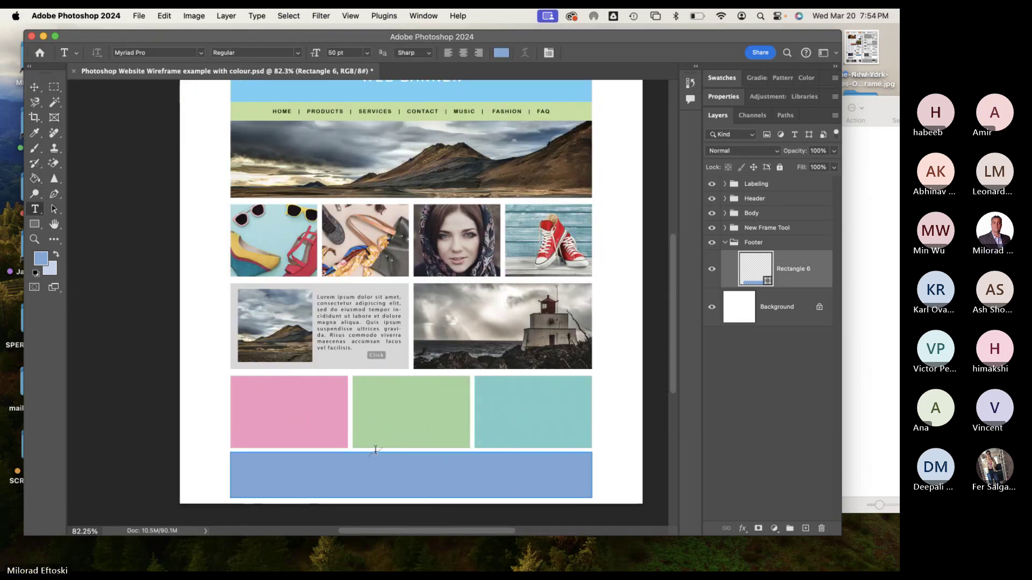
pyautogui.click(380, 489)
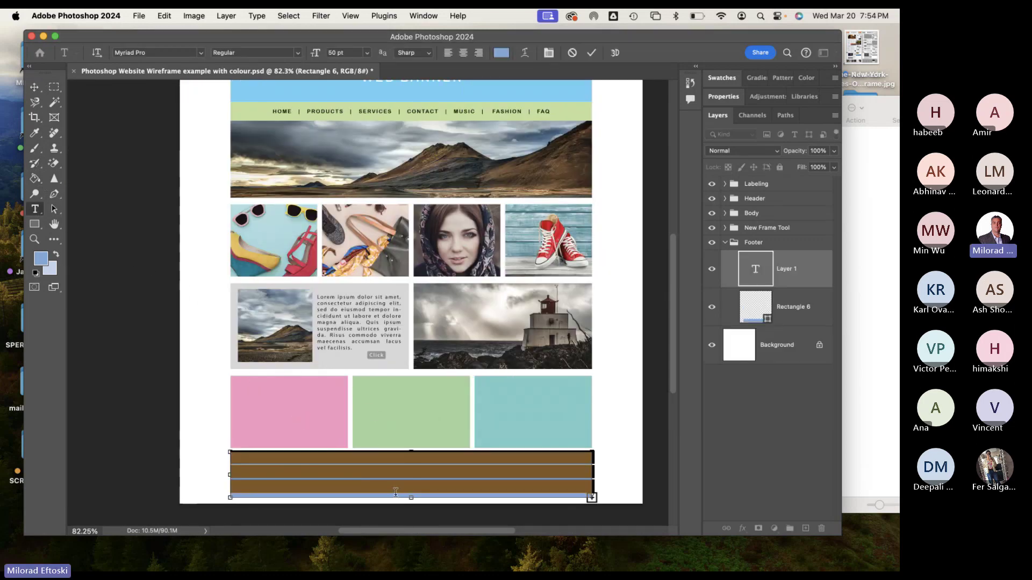
pyautogui.press('BackSpace')
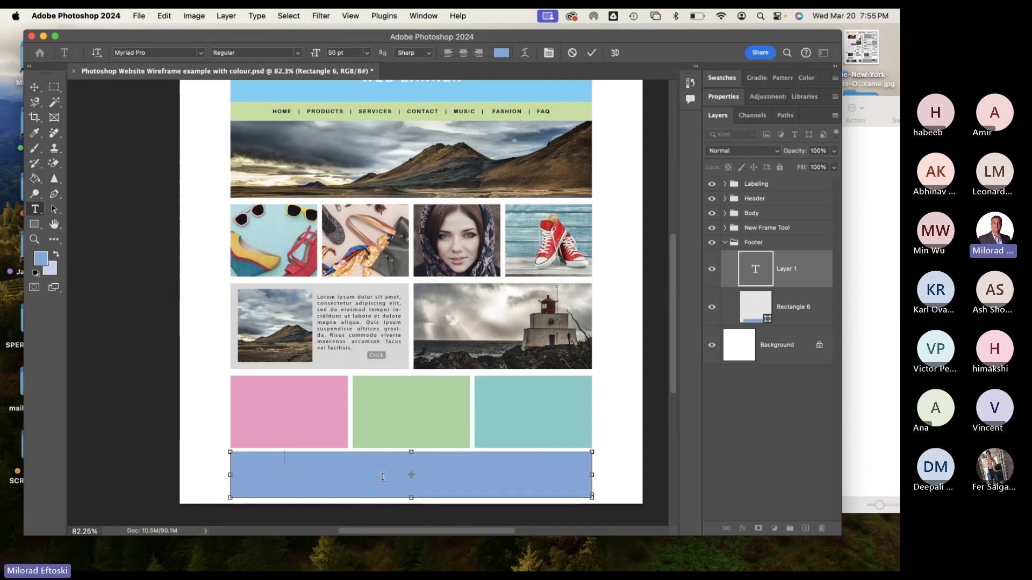
pyautogui.write('Footer')
pyautogui.press('super+a')
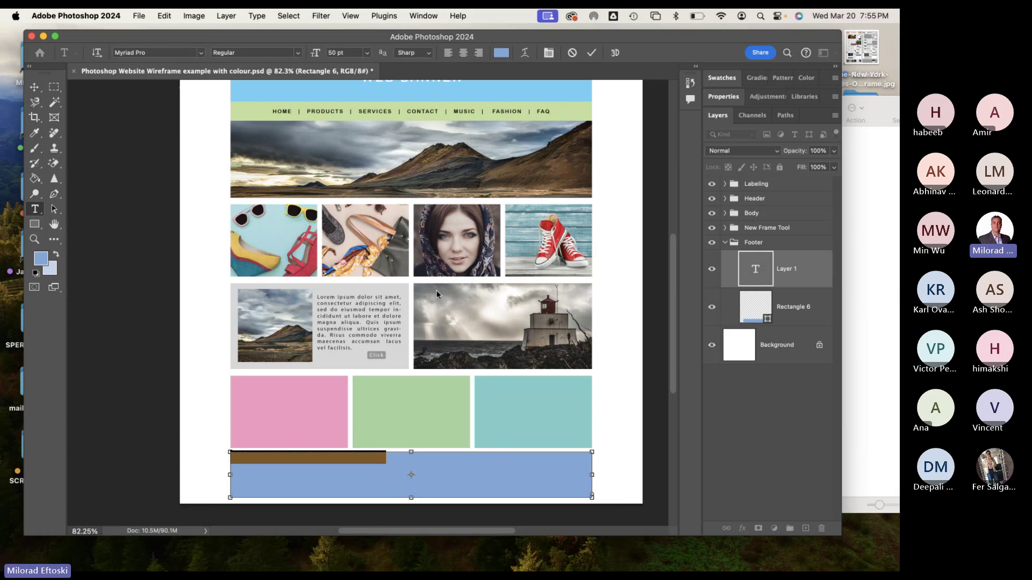
pyautogui.press('Right')
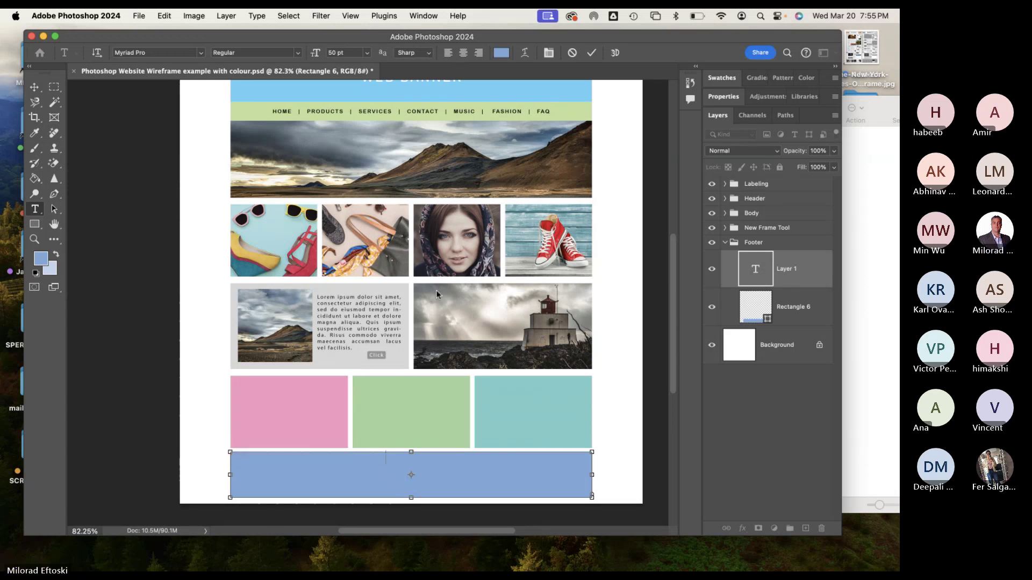
pyautogui.hotkey('ctrl', 'Return')
# Delete the text layer above the blue rectangle in the Footer group.
pyautogui.click(796, 322)
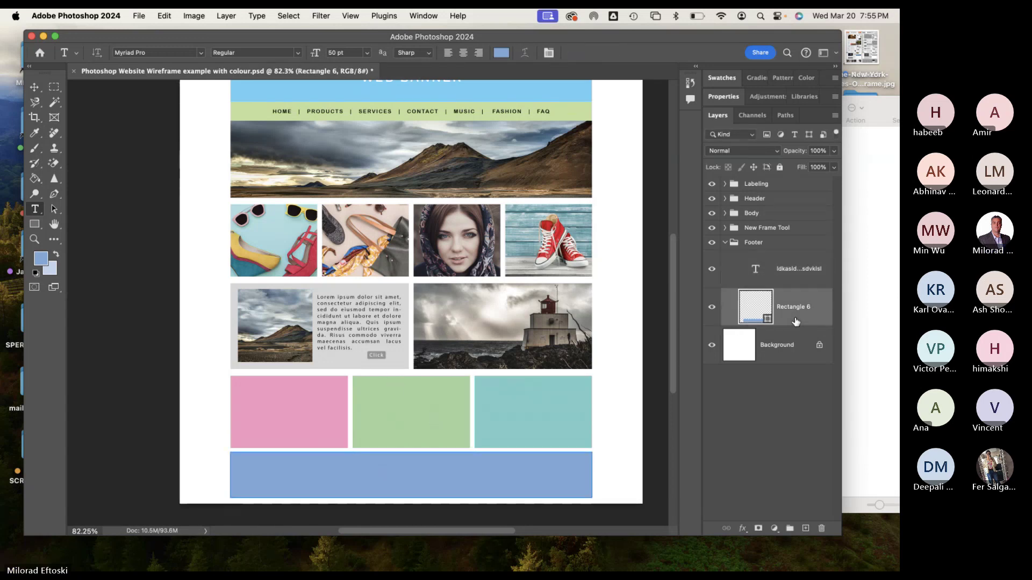
pyautogui.doubleClick(756, 271)
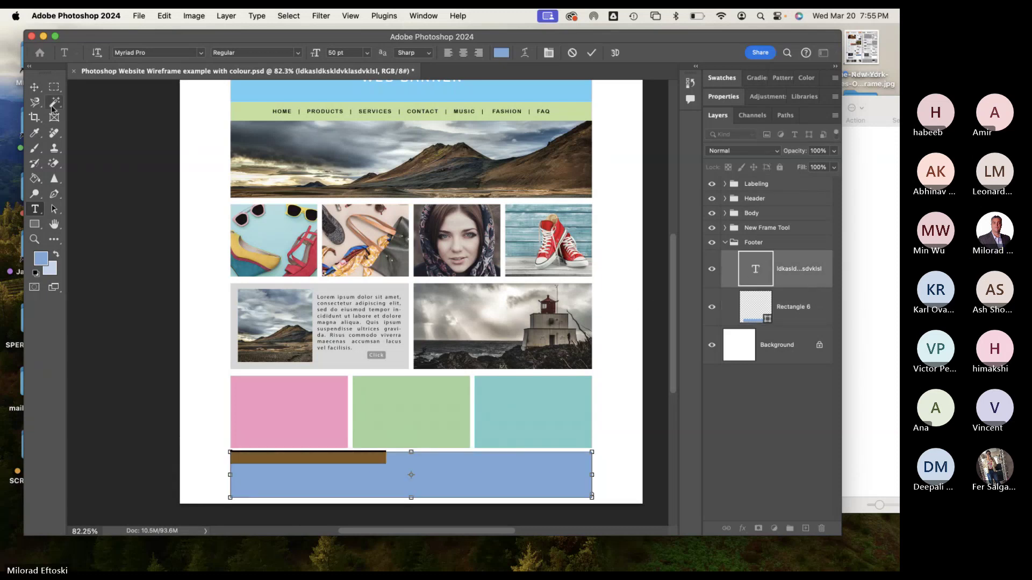
pyautogui.click(36, 88)
pyautogui.press('Delete')
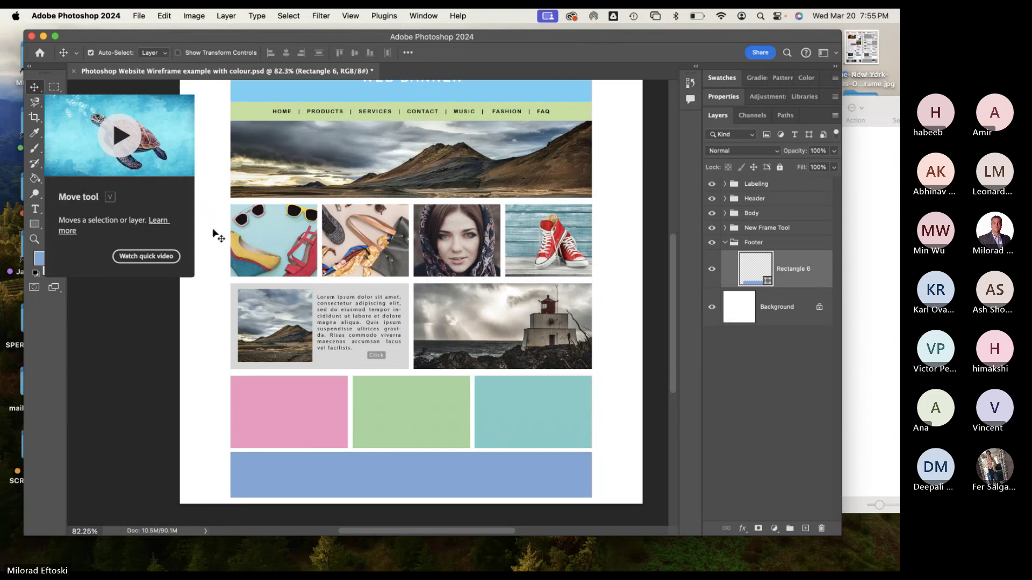
# Add a text line reading "Copyright 2024. All rights reserved" at the blue footer rectangle, replacing the placeholder text.
pyautogui.click(35, 210)
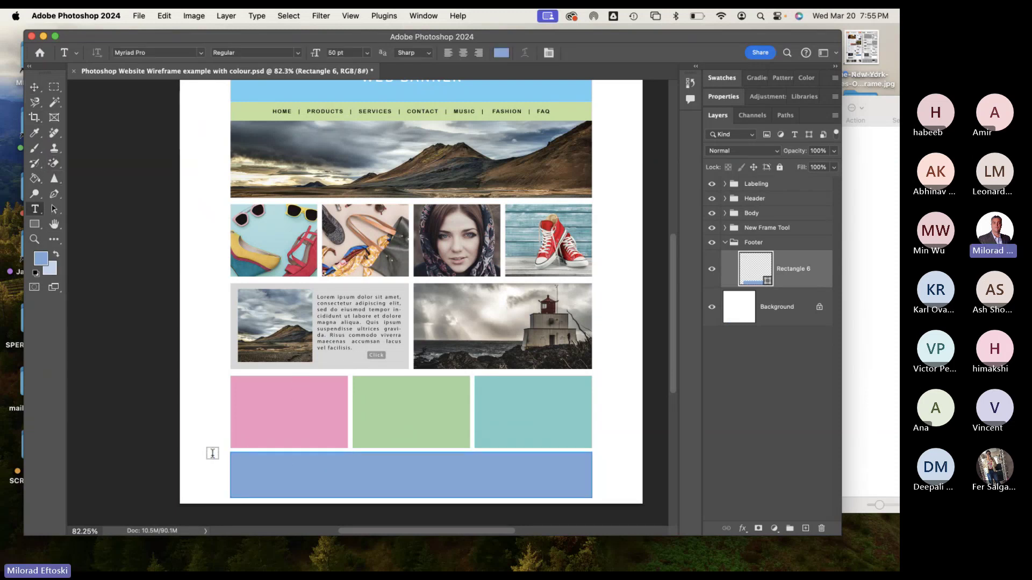
pyautogui.click(288, 466)
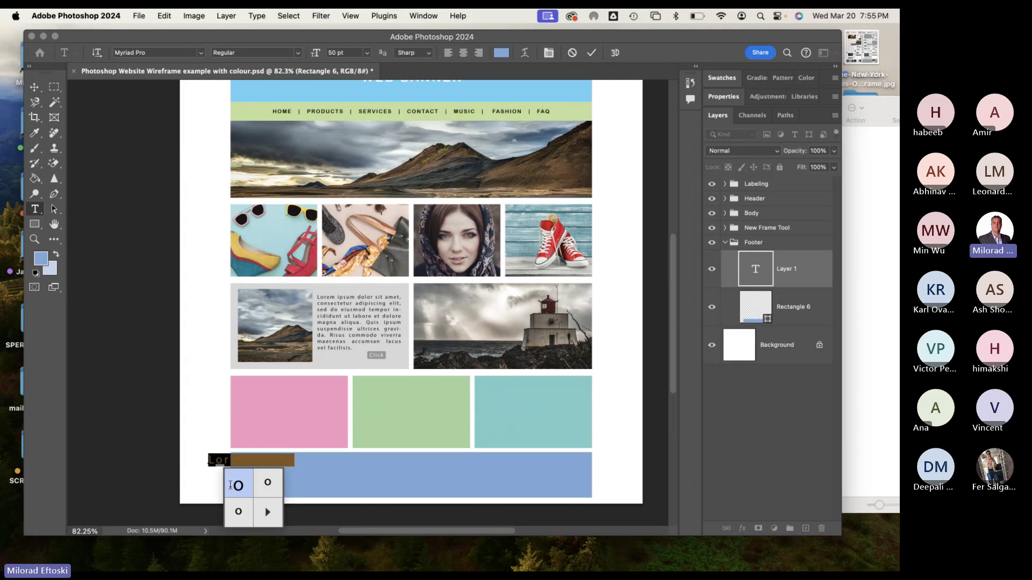
pyautogui.click(247, 496)
pyautogui.click(219, 462)
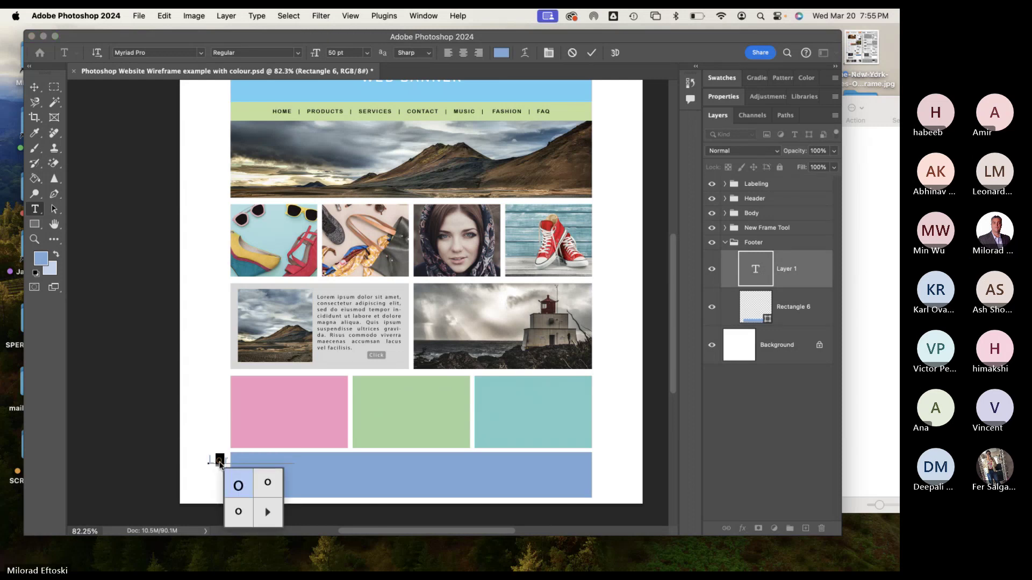
pyautogui.doubleClick(218, 464)
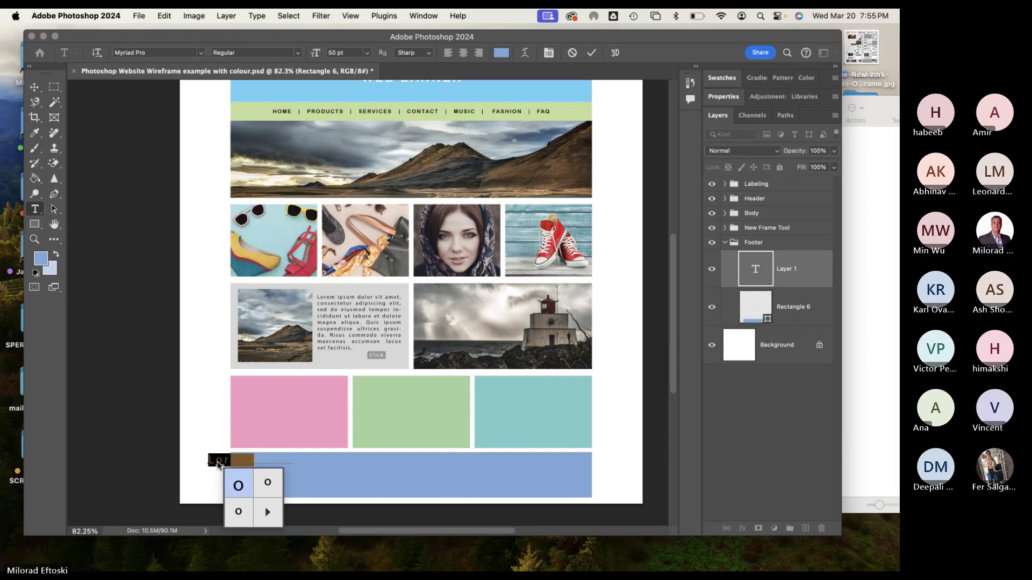
pyautogui.click(243, 483)
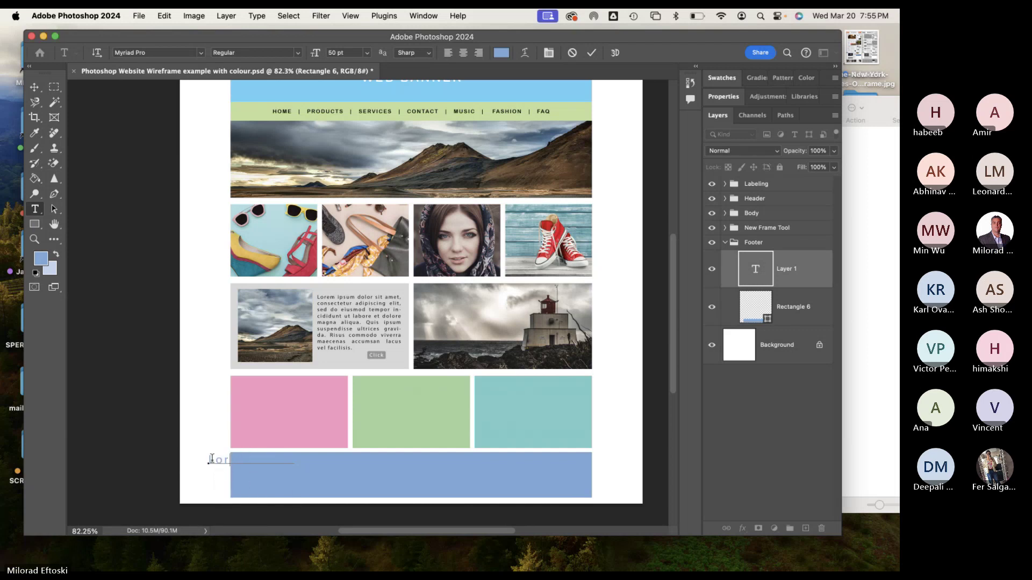
pyautogui.moveTo(230, 460); pyautogui.dragTo(204, 457)
pyautogui.write('Cop All Rig')
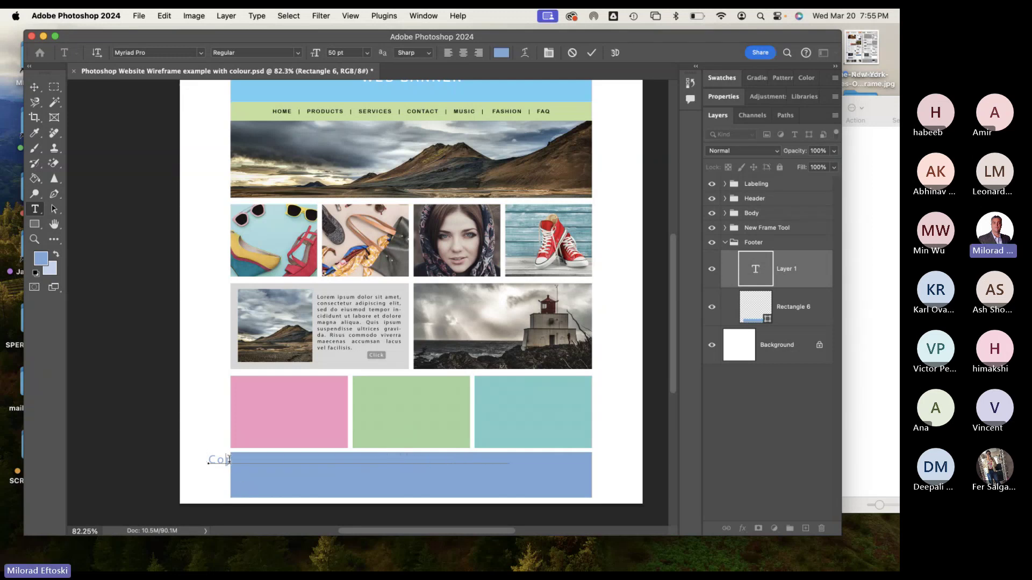
pyautogui.doubleClick(227, 461)
pyautogui.click(213, 460)
# Change the colour of the whole copyright text to white.
pyautogui.click(756, 272)
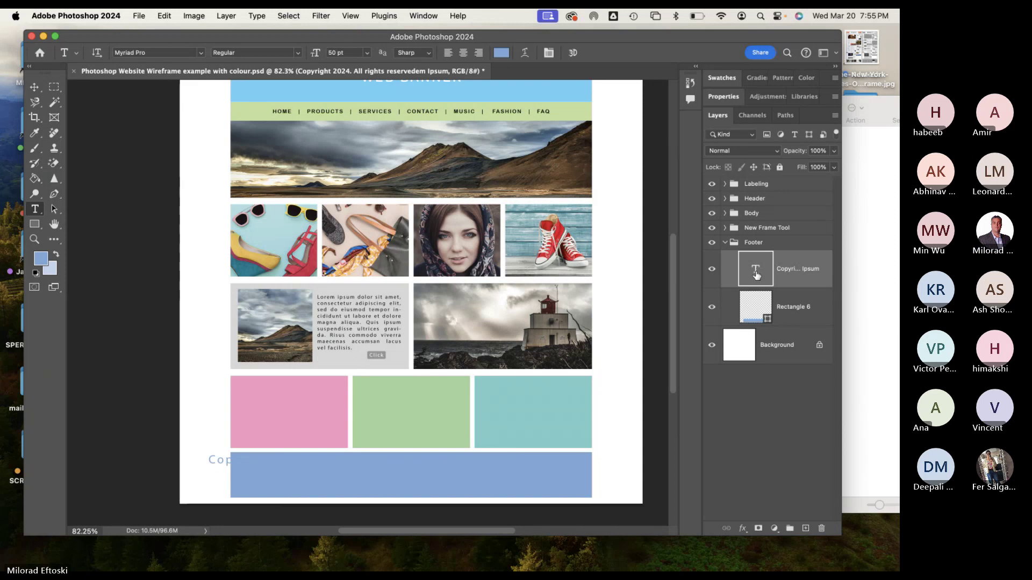
pyautogui.keyDown('super'); pyautogui.click(755, 271); pyautogui.keyUp('super')
pyautogui.doubleClick(756, 271)
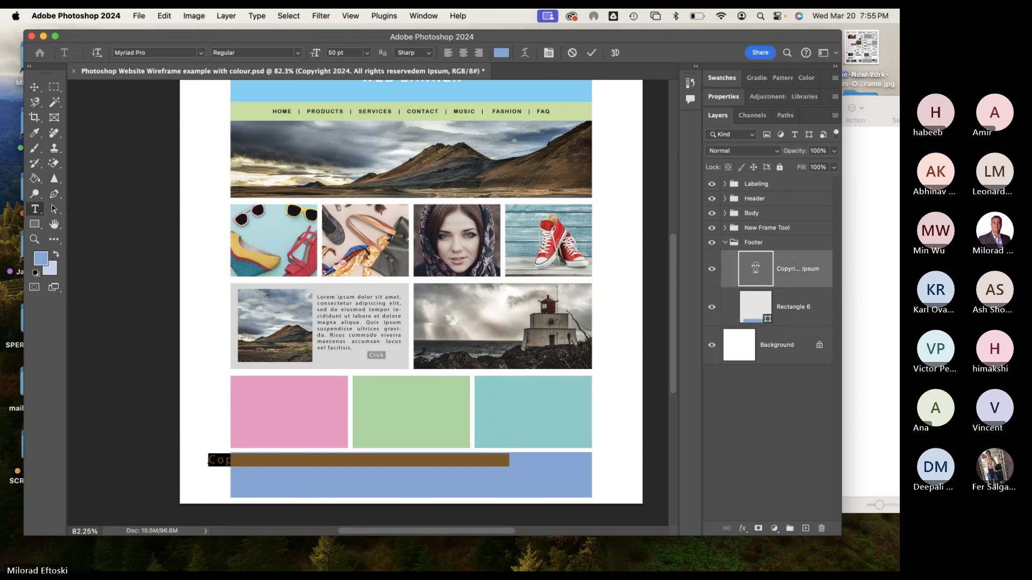
pyautogui.press('Escape')
pyautogui.click(745, 454)
pyautogui.doubleClick(757, 267)
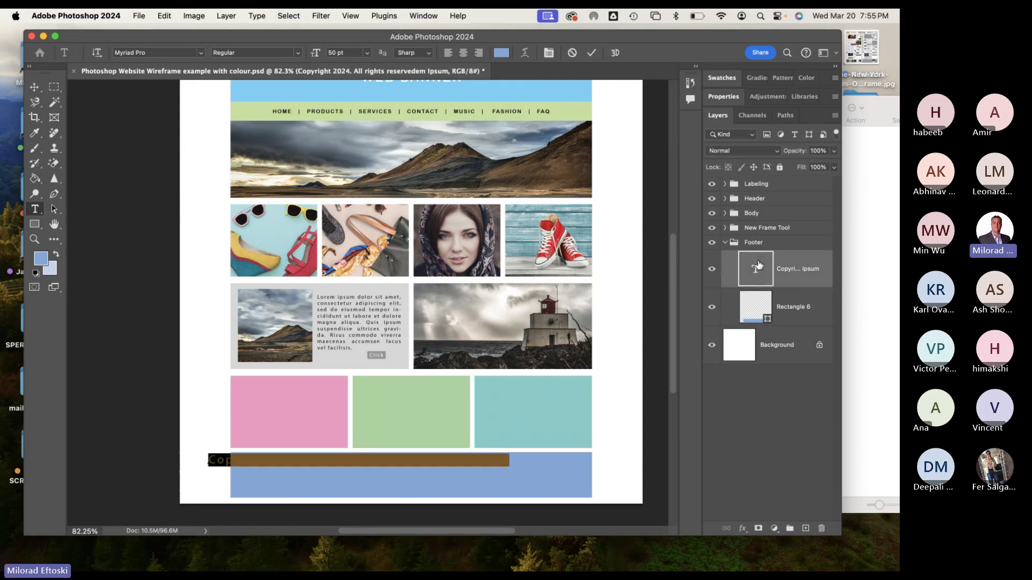
pyautogui.click(502, 52)
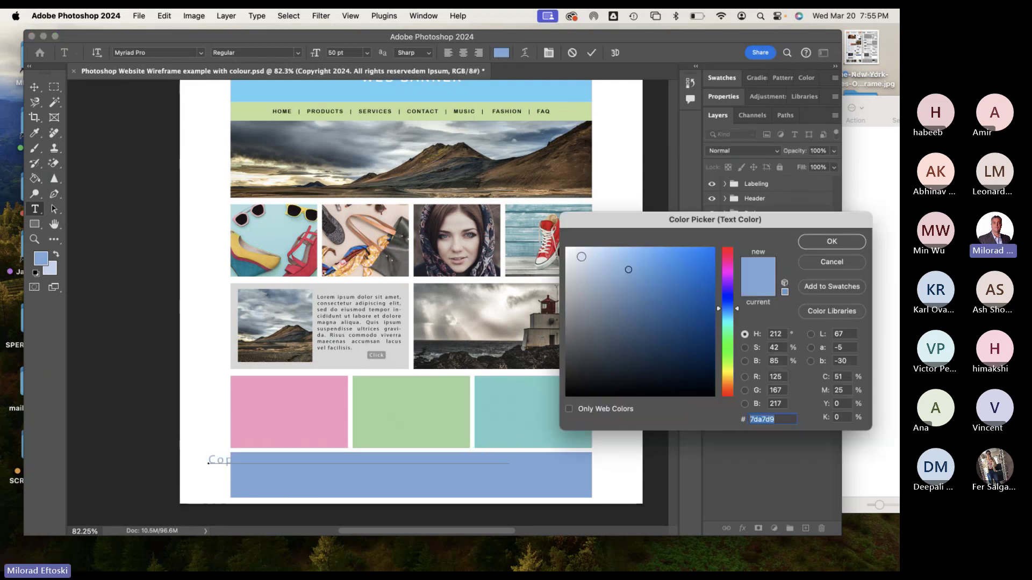
pyautogui.click(567, 249)
pyautogui.click(831, 243)
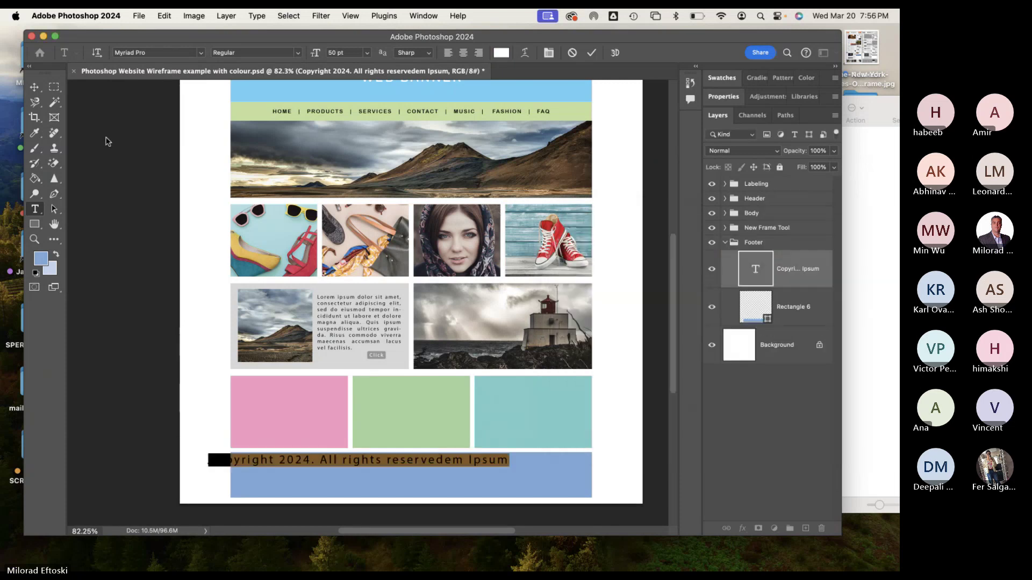
# Move the copyright text inside the blue footer rectangle and correct its ending to "reserved." by removing the leftover placeholder letters.
pyautogui.click(33, 88)
pyautogui.moveTo(358, 469); pyautogui.dragTo(432, 486)
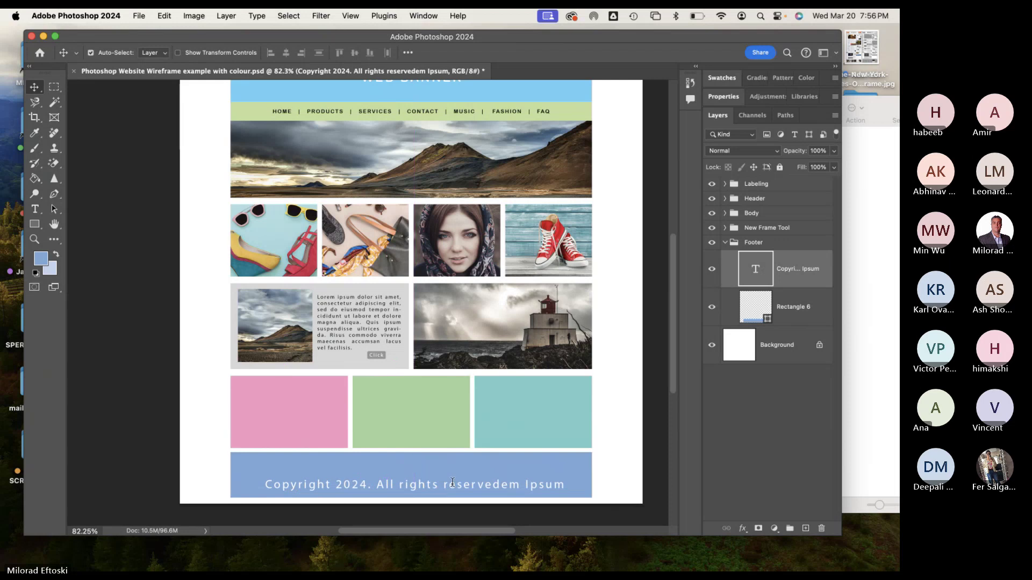
pyautogui.doubleClick(433, 485)
pyautogui.click(511, 486)
pyautogui.moveTo(501, 486); pyautogui.dragTo(570, 488)
pyautogui.press('BackSpace')
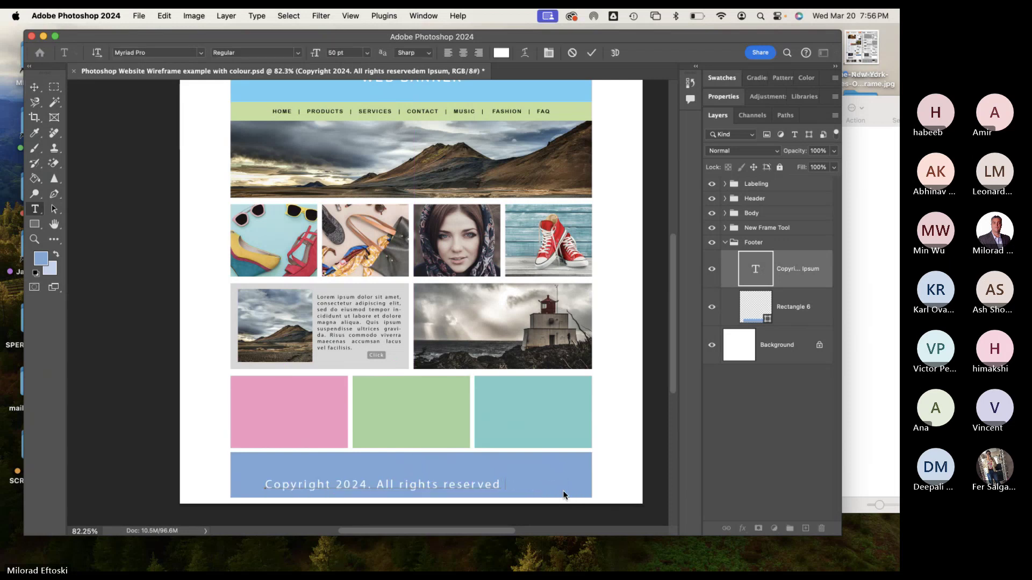
pyautogui.write('.')
pyautogui.click(752, 283)
# Reduce the size of the footer copyright text to 30 pt.
pyautogui.press('v')
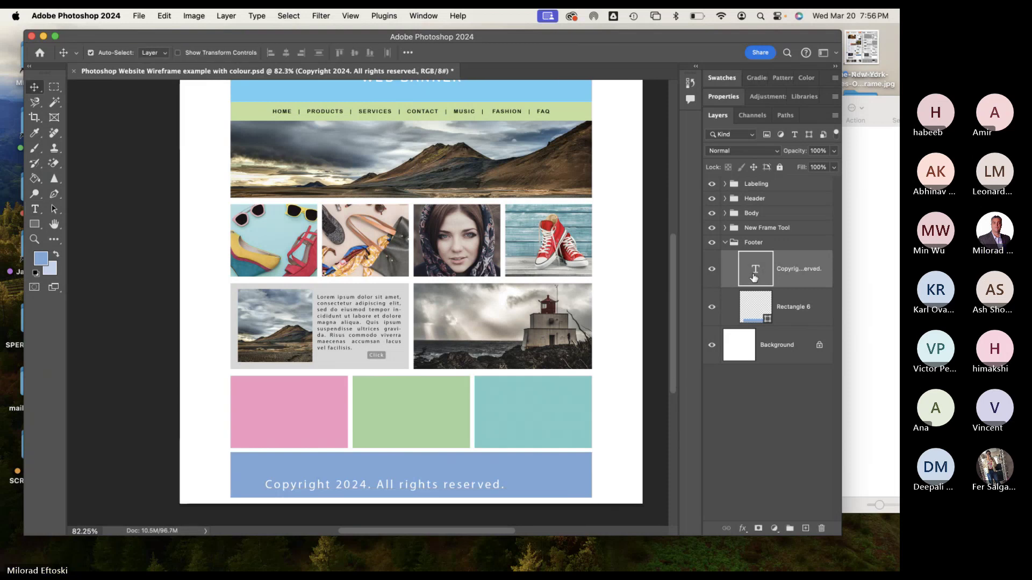
pyautogui.doubleClick(756, 270)
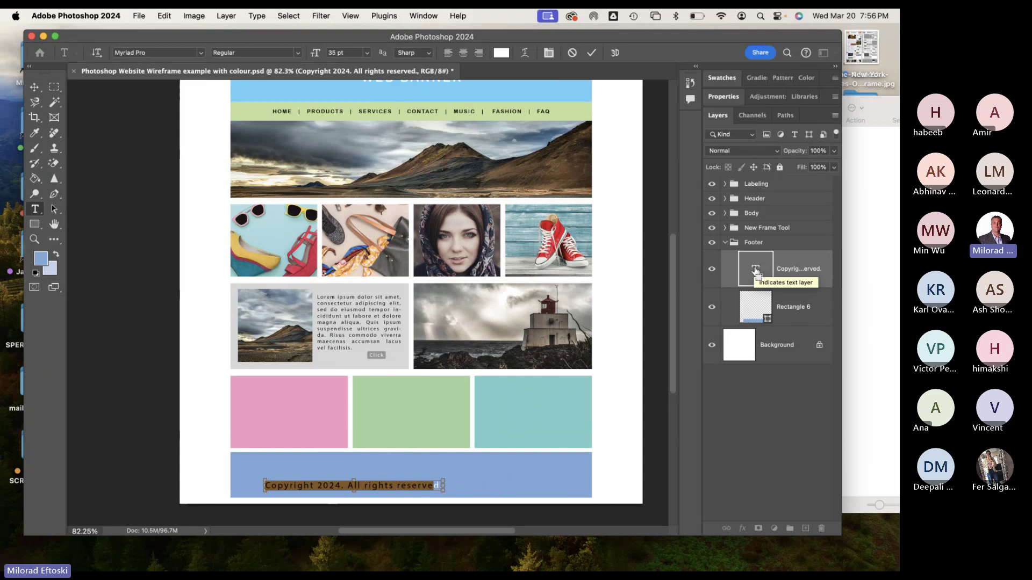
pyautogui.press('BackSpace')
pyautogui.press('super+z')
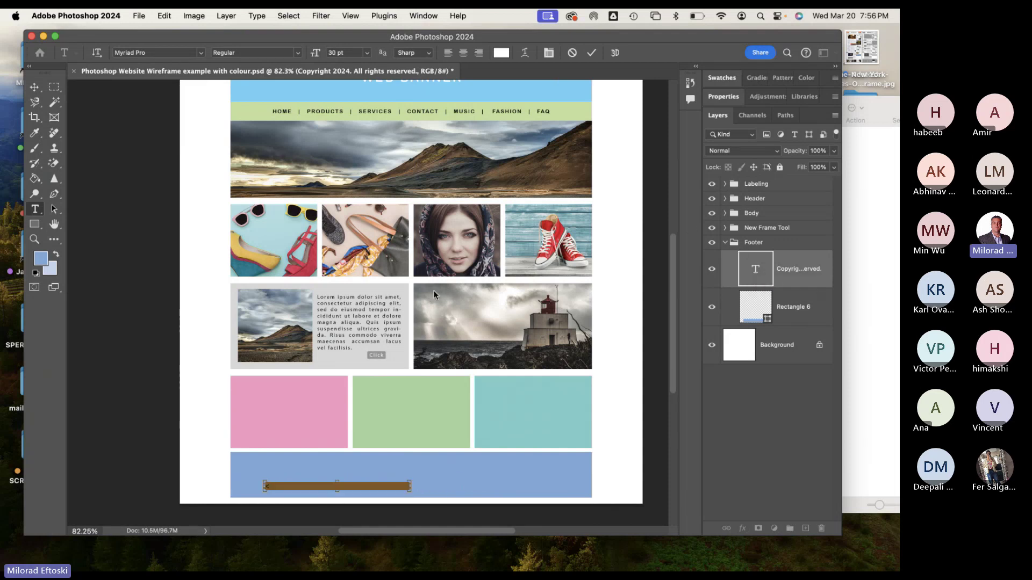
# Centre the copyright text horizontally in the blue footer, collapse the Footer group and select the New Frame Tool group.
pyautogui.click(34, 87)
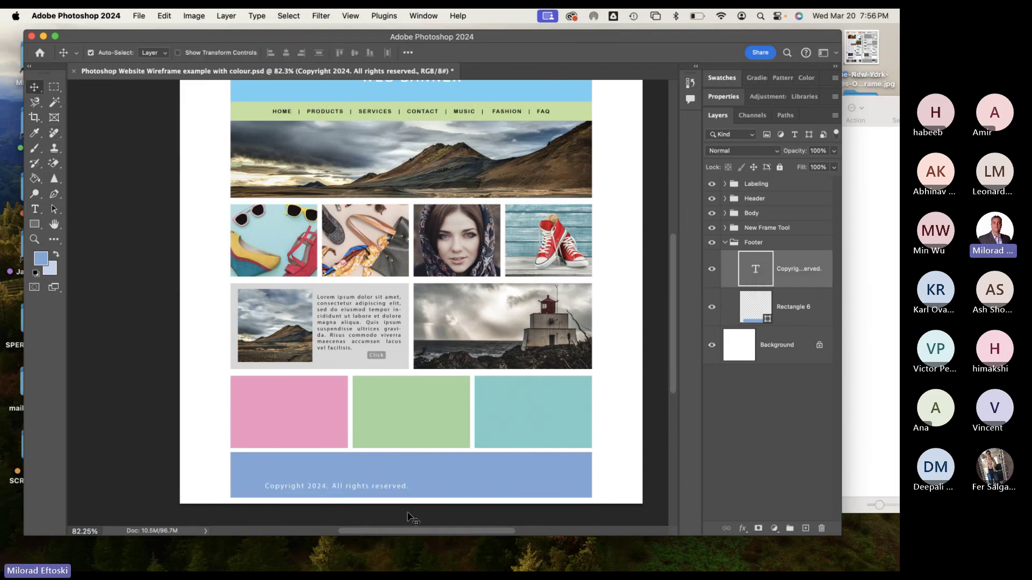
pyautogui.moveTo(400, 490); pyautogui.dragTo(421, 490)
pyautogui.click(725, 242)
pyautogui.click(777, 230)
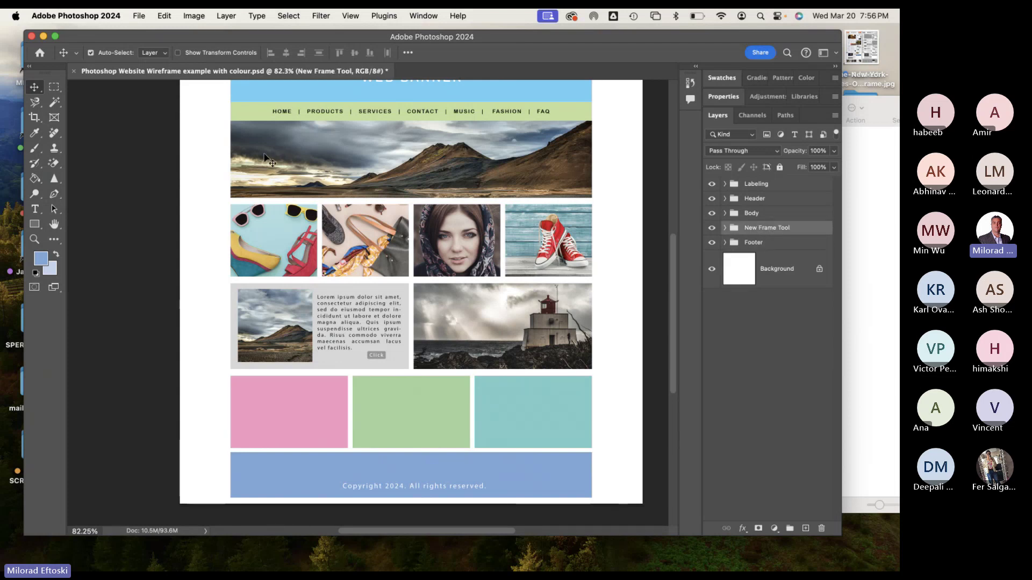
# Save a copy to the Desktop as "Photoshop Website Wireframe example with colour and Images.psd" in Photoshop format with layers.
pyautogui.click(139, 15)
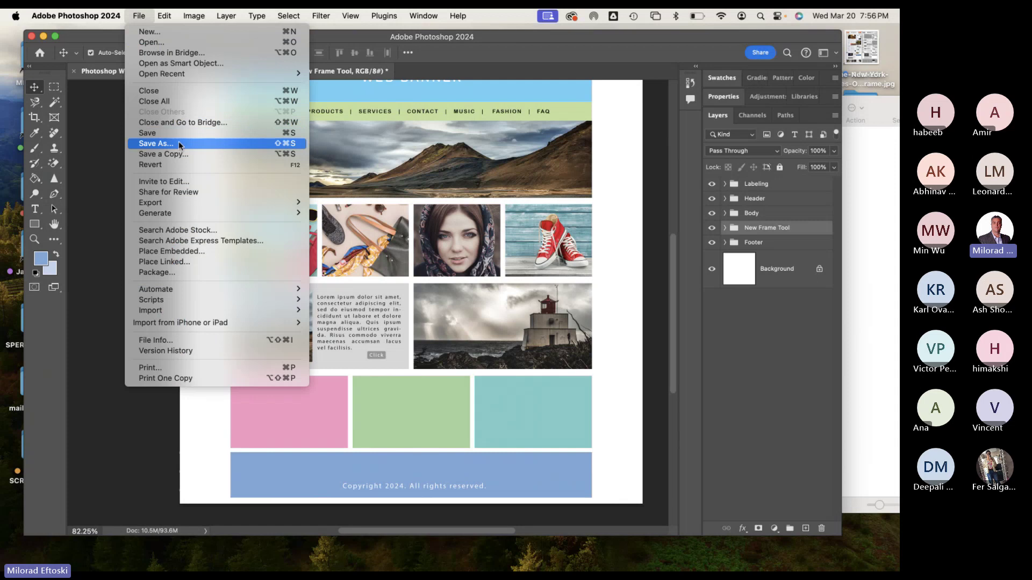
pyautogui.click(172, 154)
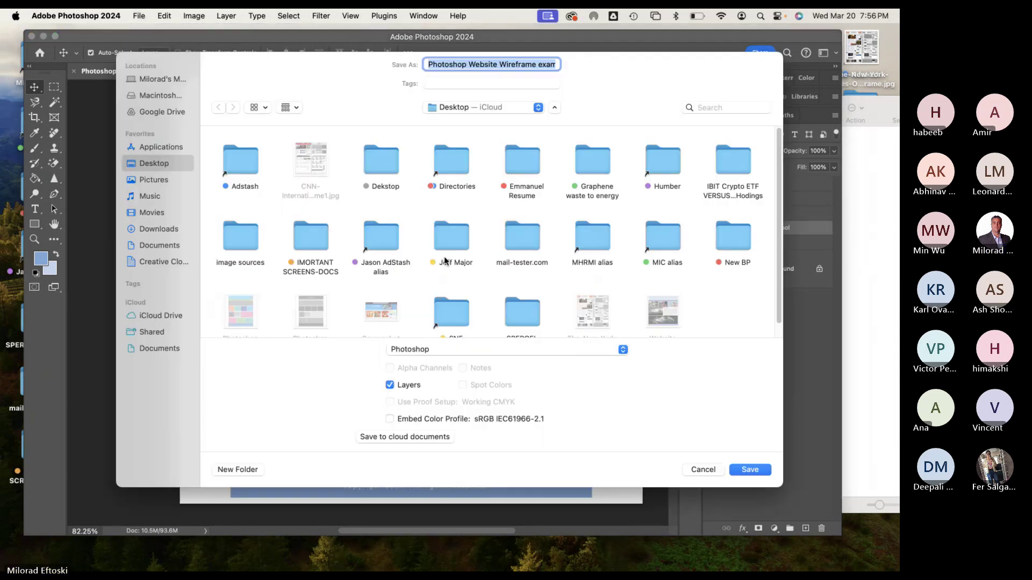
pyautogui.click(500, 63)
pyautogui.press('super+a')
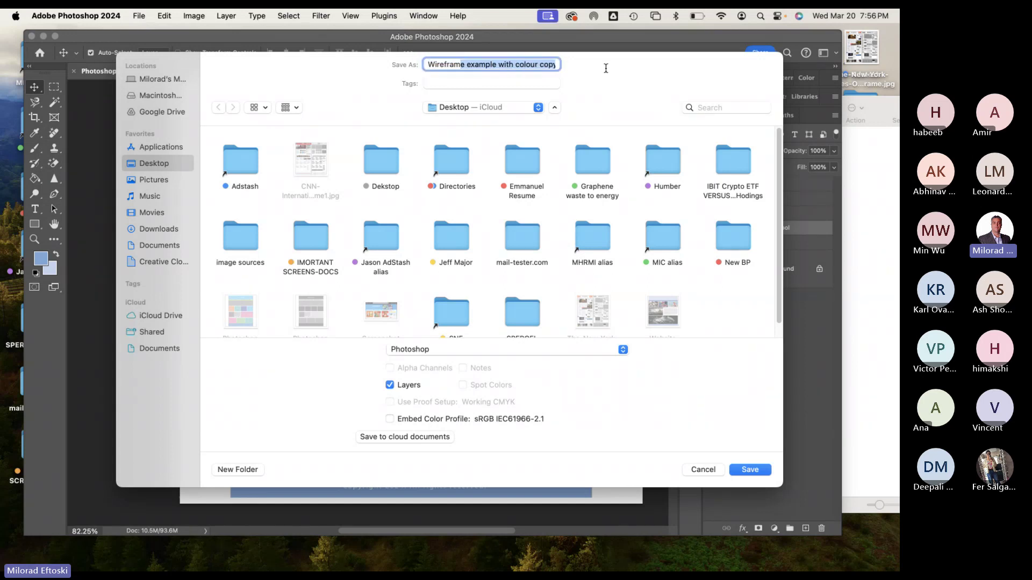
pyautogui.click(535, 64)
pyautogui.doubleClick(532, 65)
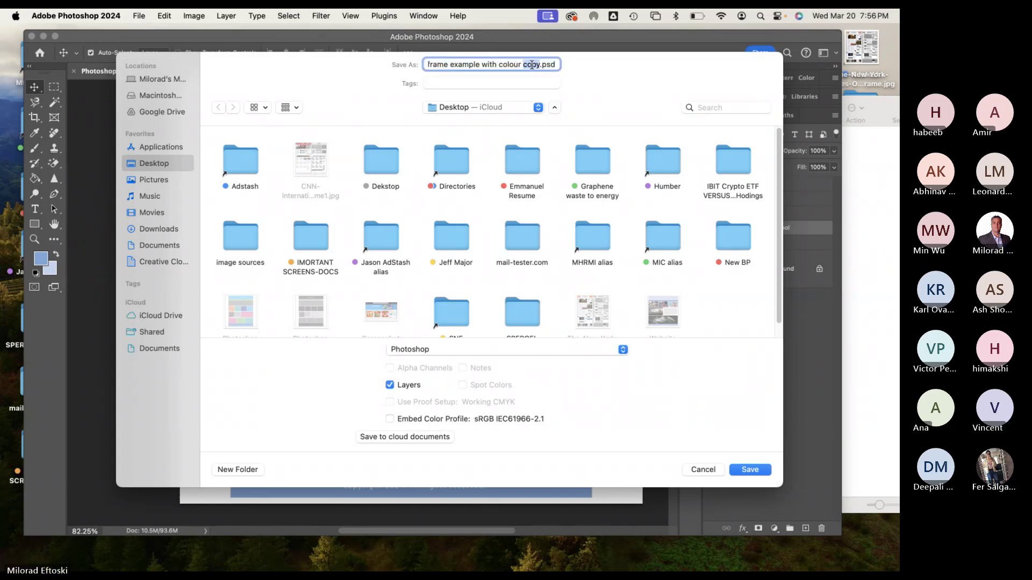
pyautogui.write('and Im')
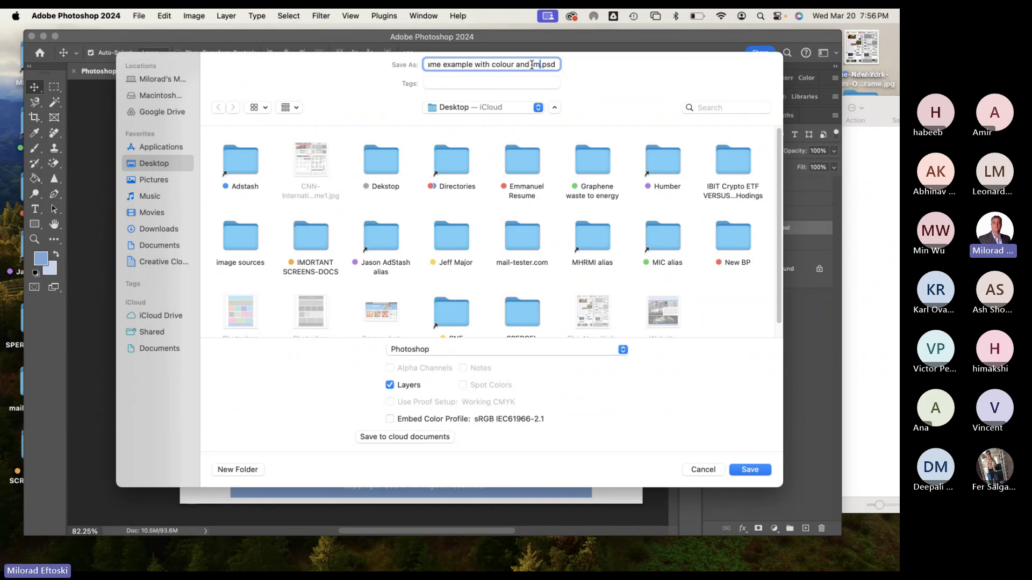
pyautogui.write('ages')
pyautogui.click(749, 469)
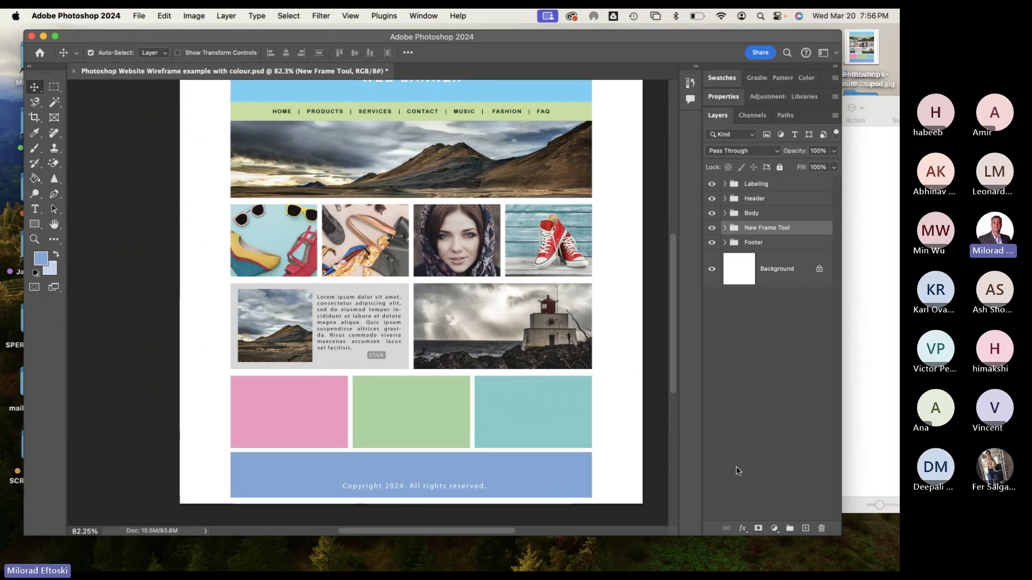
# Review the page mockup from the web banner to the footer, selecting the pink rectangle in the third row.
pyautogui.scroll(10, 593, 365)
pyautogui.scroll(-10, 594, 366)
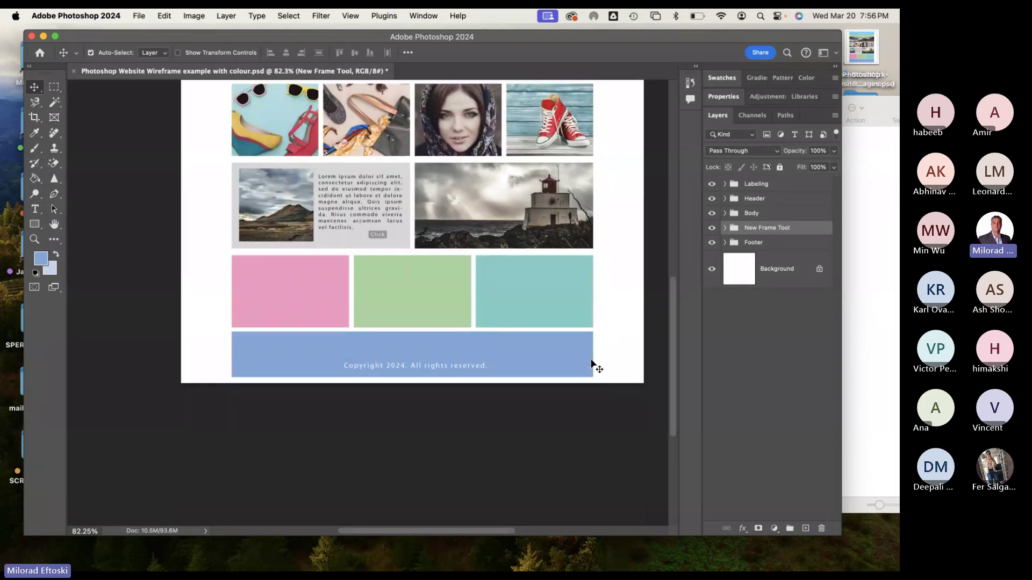
pyautogui.scroll(5, 594, 365)
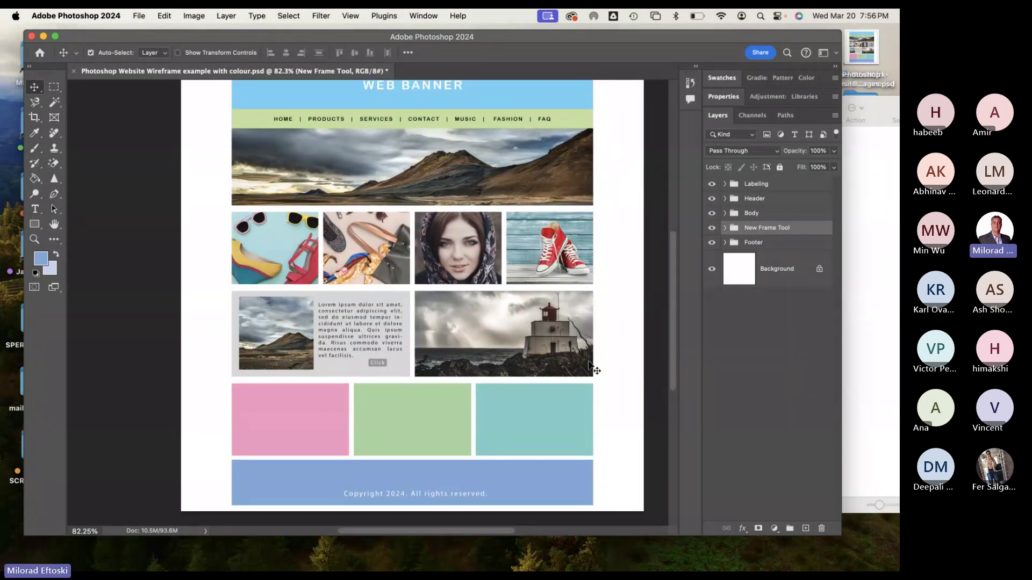
pyautogui.scroll(2, 588, 360)
pyautogui.scroll(-2, 588, 360)
pyautogui.click(334, 475)
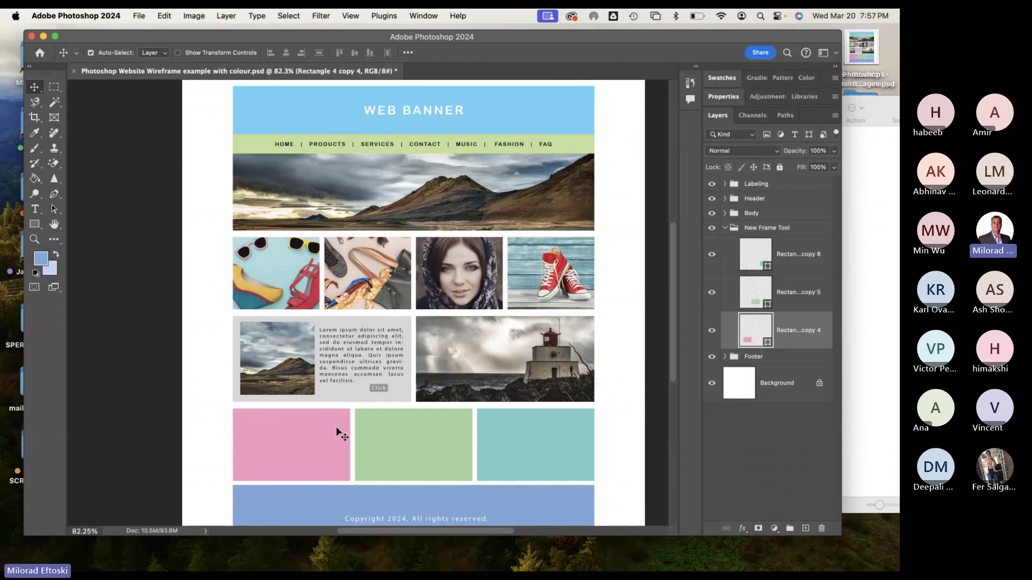
pyautogui.scroll(-1, 333, 431)
pyautogui.scroll(-3, 473, 426)
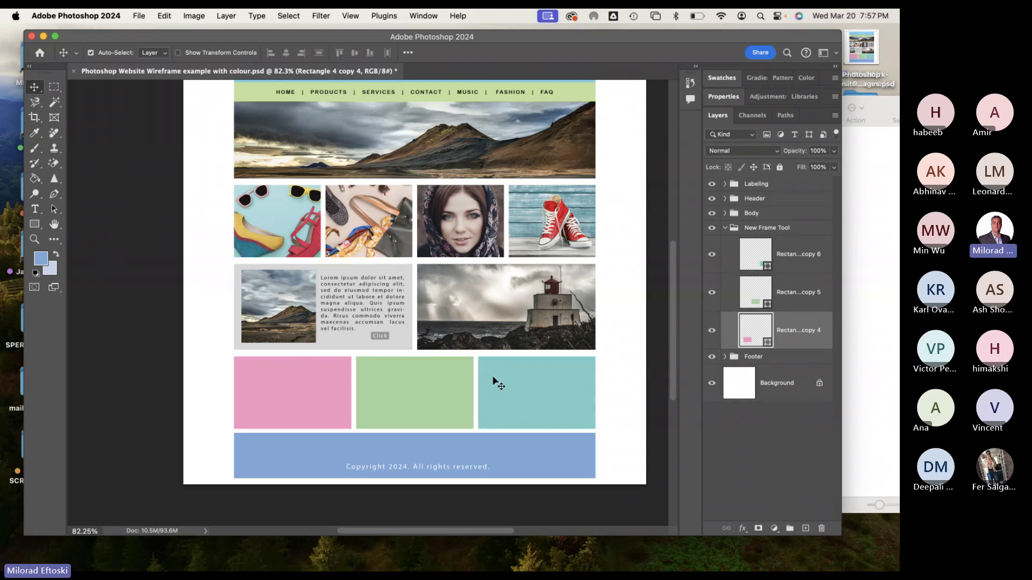
# Shift the lighthouse photo and the small mountain photo within their clipping rectangles as a test, undoing each move.
pyautogui.click(494, 312)
pyautogui.moveTo(522, 314)
pyautogui.mouseDown()
pyautogui.moveTo(532, 296)
pyautogui.moveTo(517, 309)
pyautogui.mouseUp()
pyautogui.press('super+z')
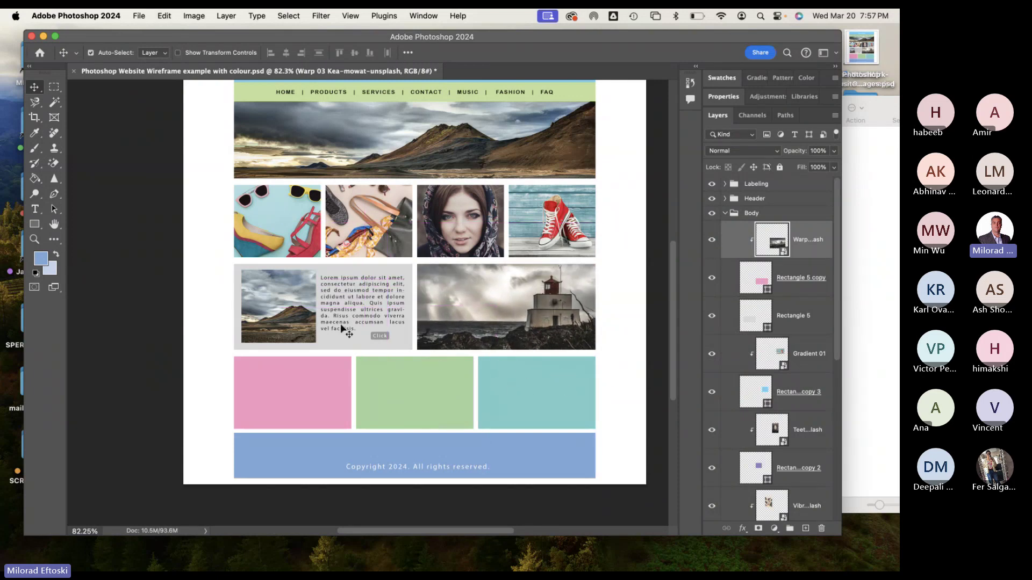
pyautogui.click(287, 323)
pyautogui.moveTo(292, 321); pyautogui.dragTo(266, 325)
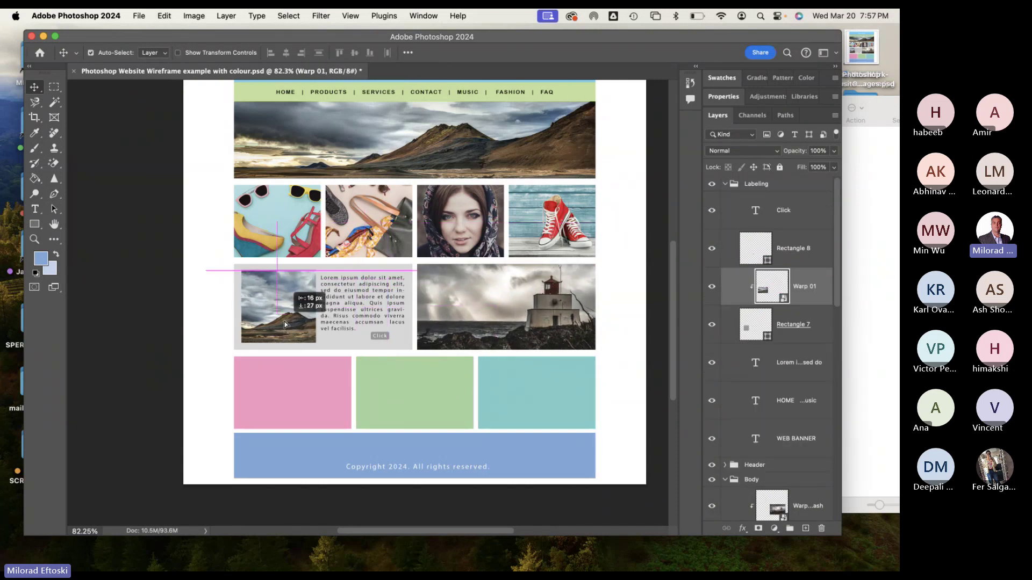
pyautogui.press('super+z')
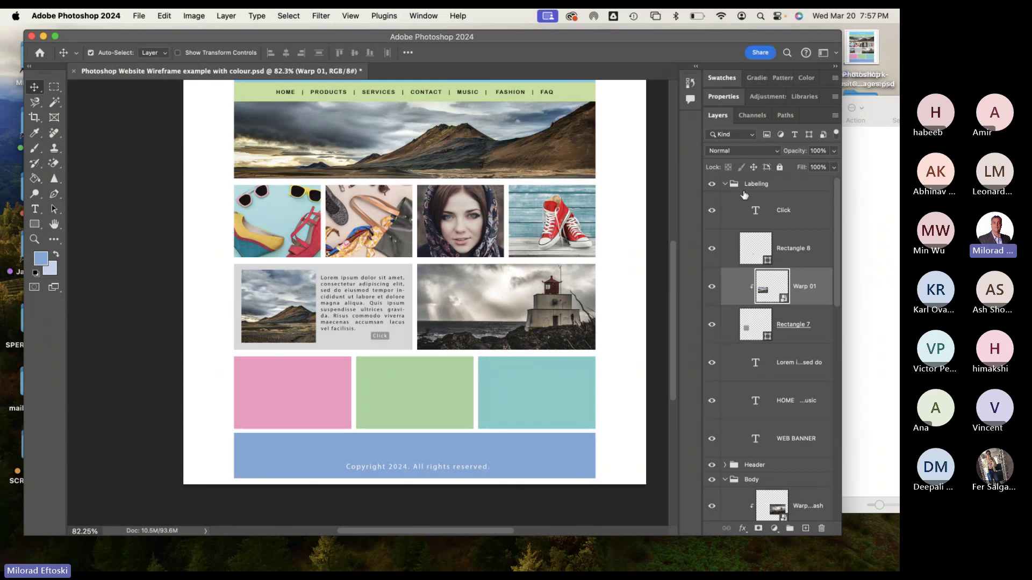
# Collapse the Labeling and Body groups, and toggle the visibility of Body and Header to check their contents.
pyautogui.click(725, 184)
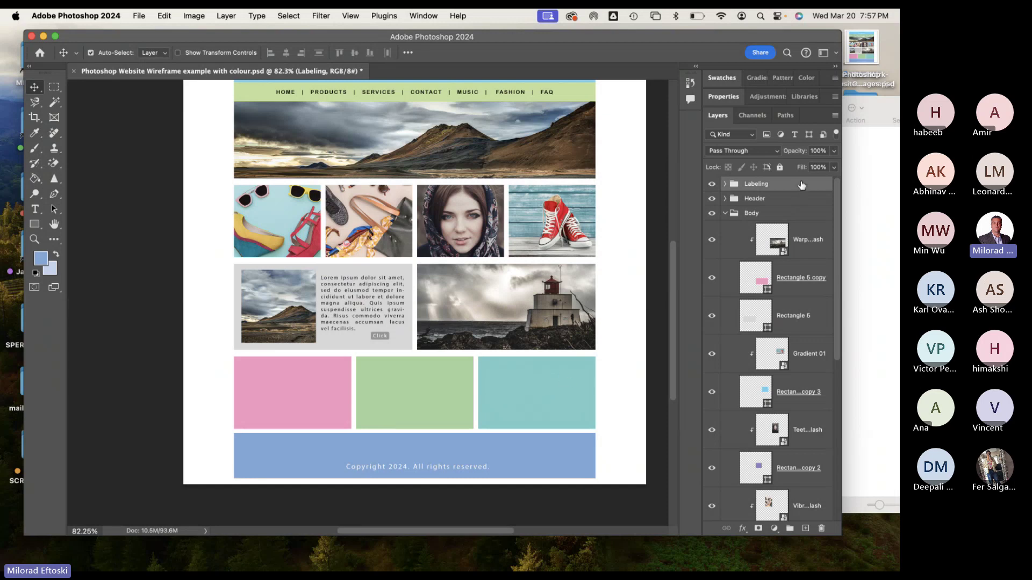
pyautogui.click(725, 214)
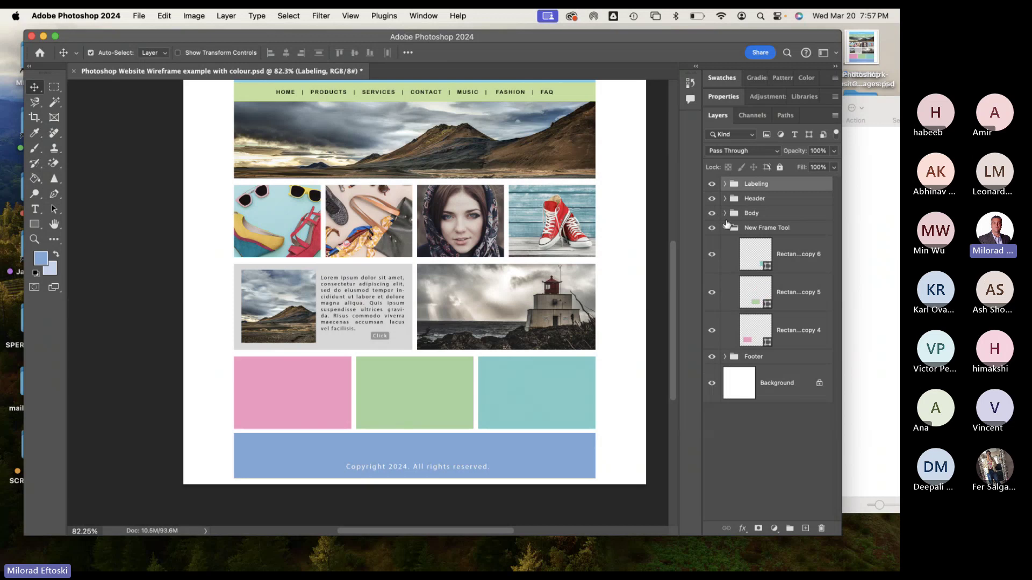
pyautogui.click(713, 215)
pyautogui.click(713, 215)
pyautogui.click(713, 215)
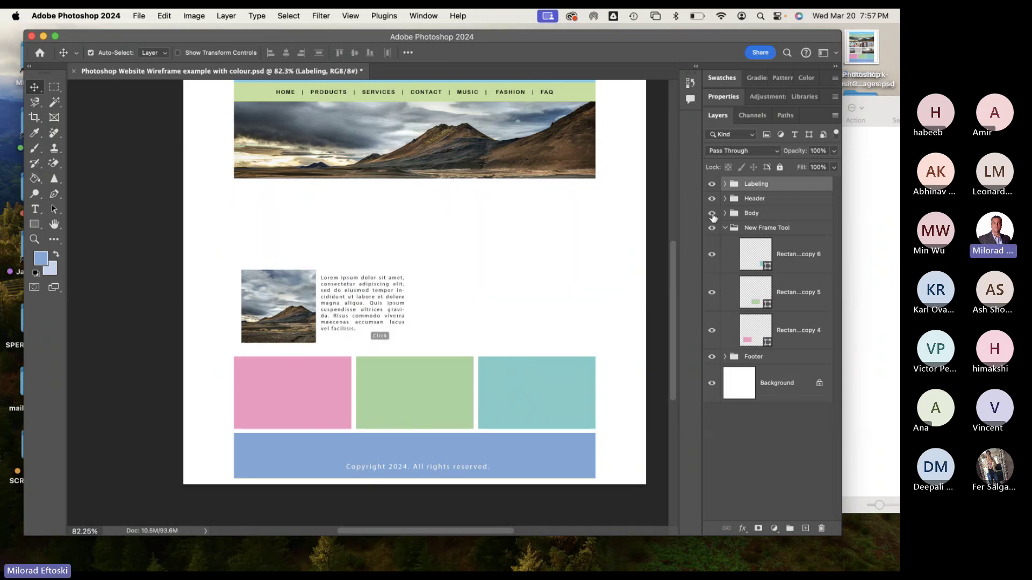
pyautogui.click(713, 215)
pyautogui.click(712, 199)
pyautogui.click(712, 198)
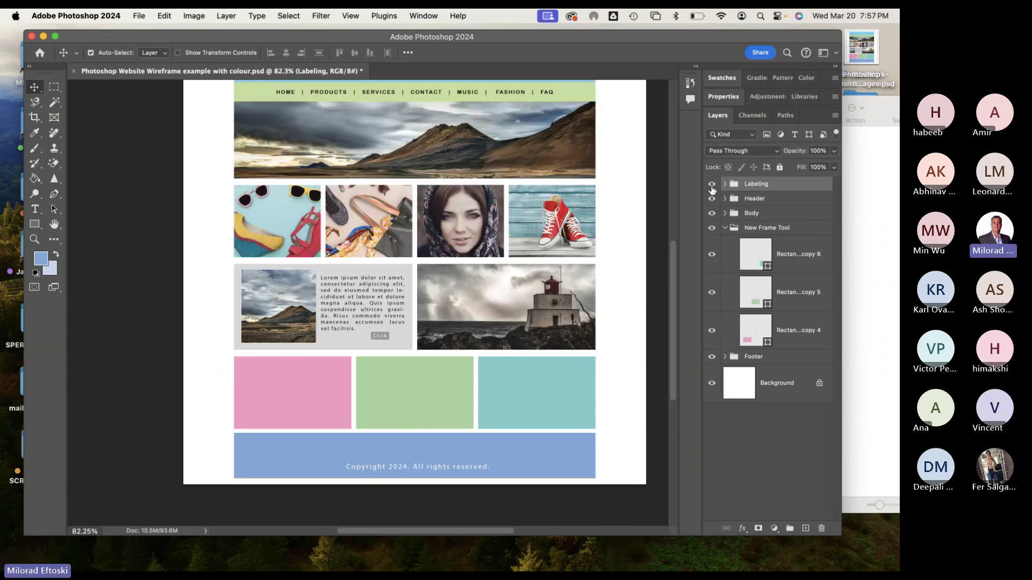
# Lock the Labeling, Header, Body and Footer groups, leaving the New Frame Tool group unlocked.
pyautogui.click(711, 184)
pyautogui.click(711, 184)
pyautogui.keyDown('shift'); pyautogui.click(772, 215); pyautogui.keyUp('shift')
pyautogui.click(780, 167)
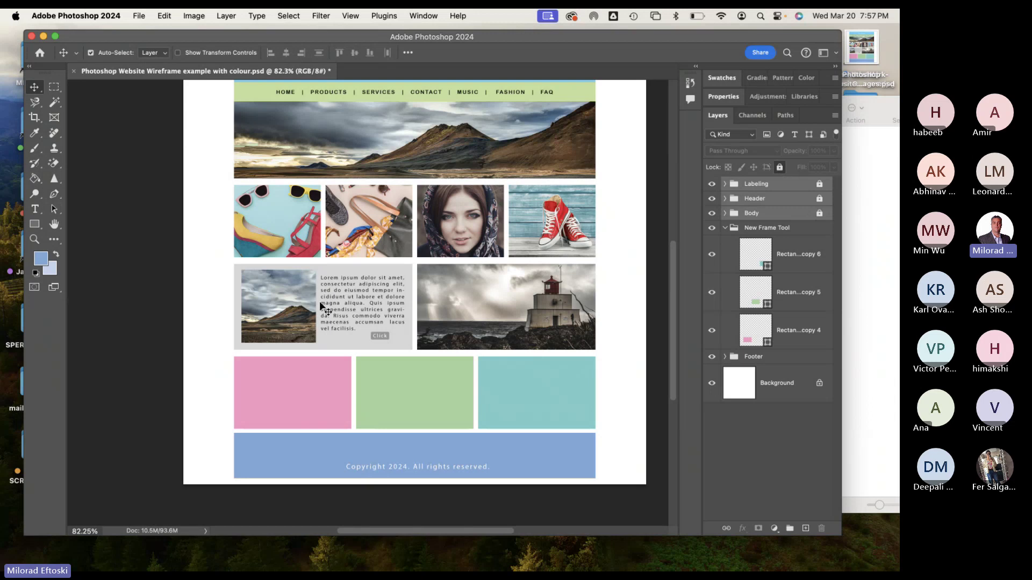
pyautogui.hscroll(-3, 321, 306)
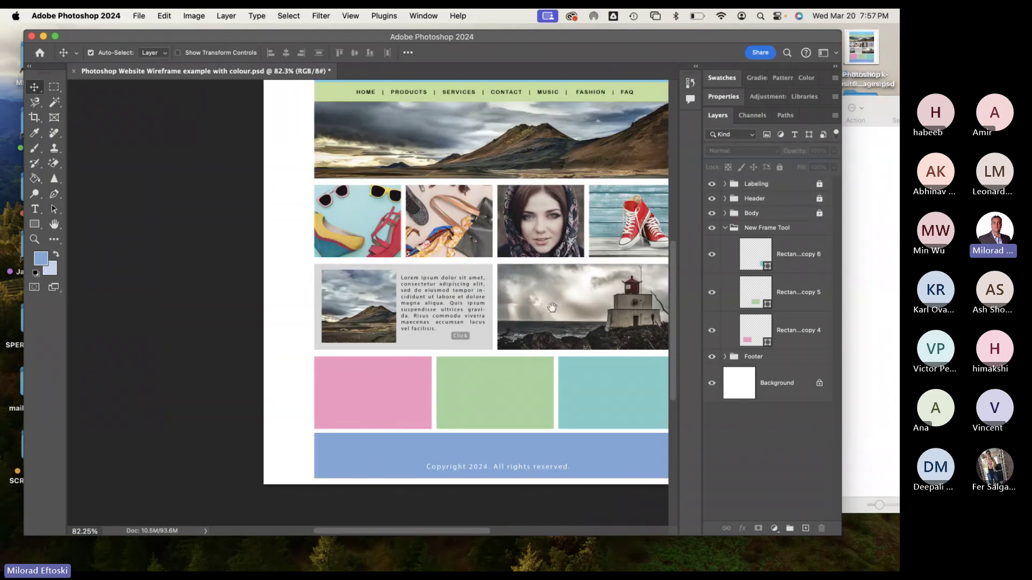
pyautogui.hscroll(4, 552, 307)
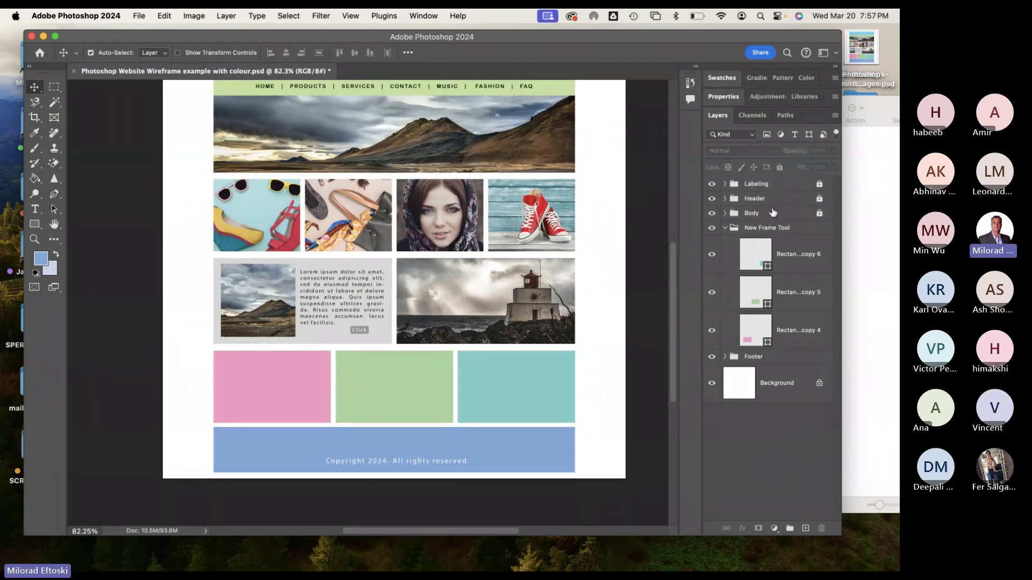
pyautogui.click(759, 358)
pyautogui.click(779, 167)
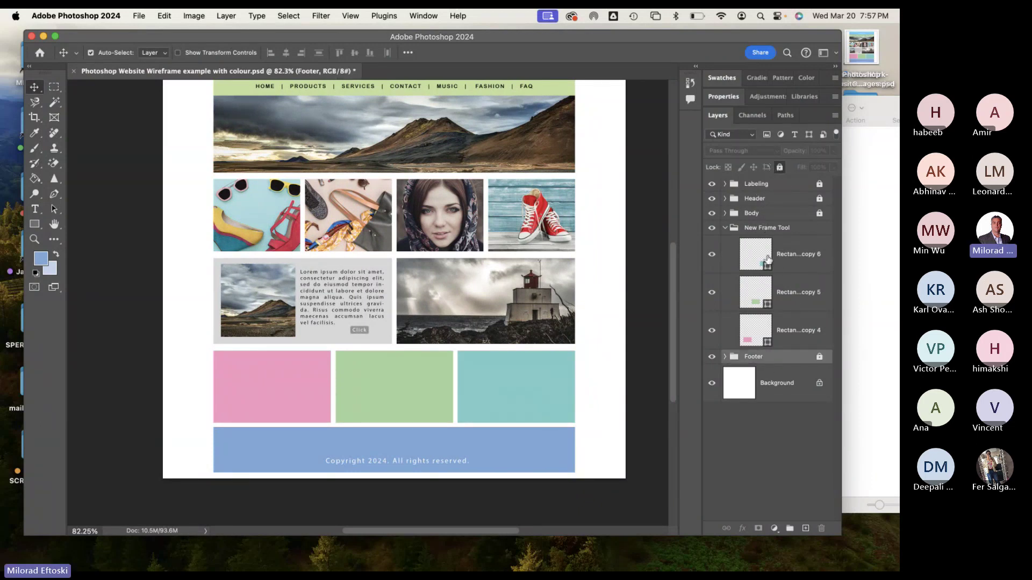
pyautogui.click(725, 228)
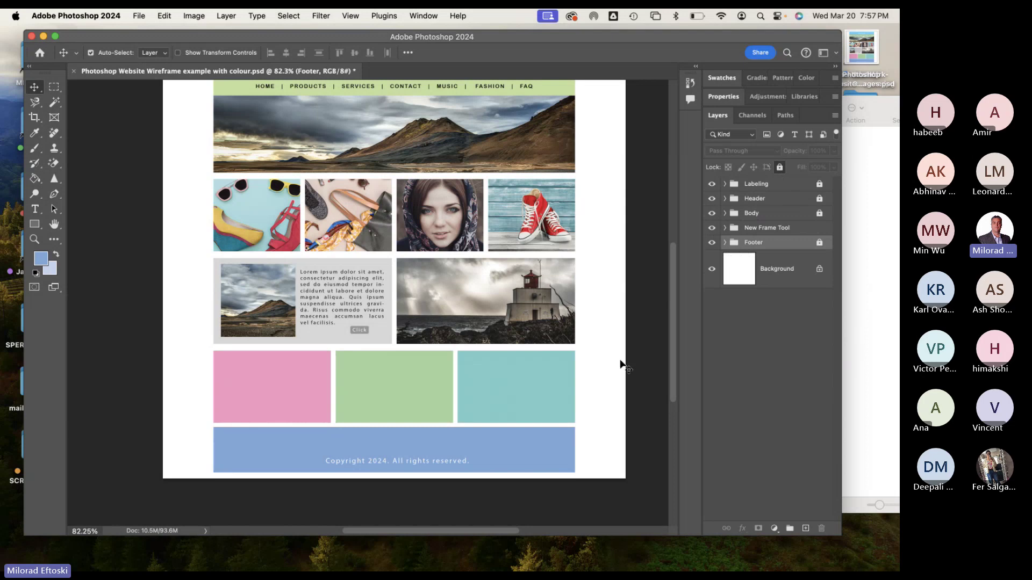
# Lower the opacity of the pink, green and teal rectangles in the New Frame Tool group to 40% and lock all three.
pyautogui.click(471, 336)
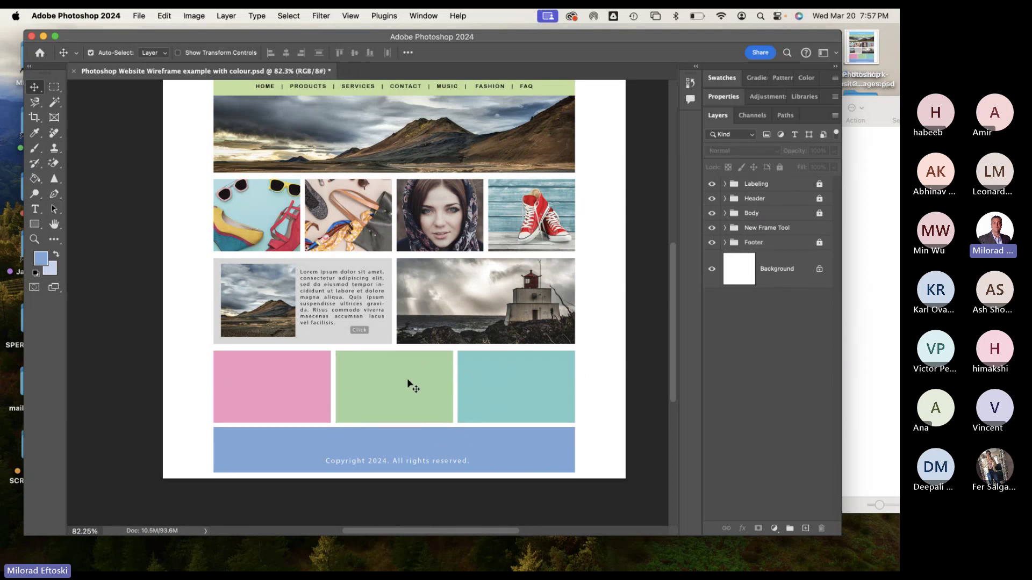
pyautogui.moveTo(409, 381); pyautogui.dragTo(415, 373)
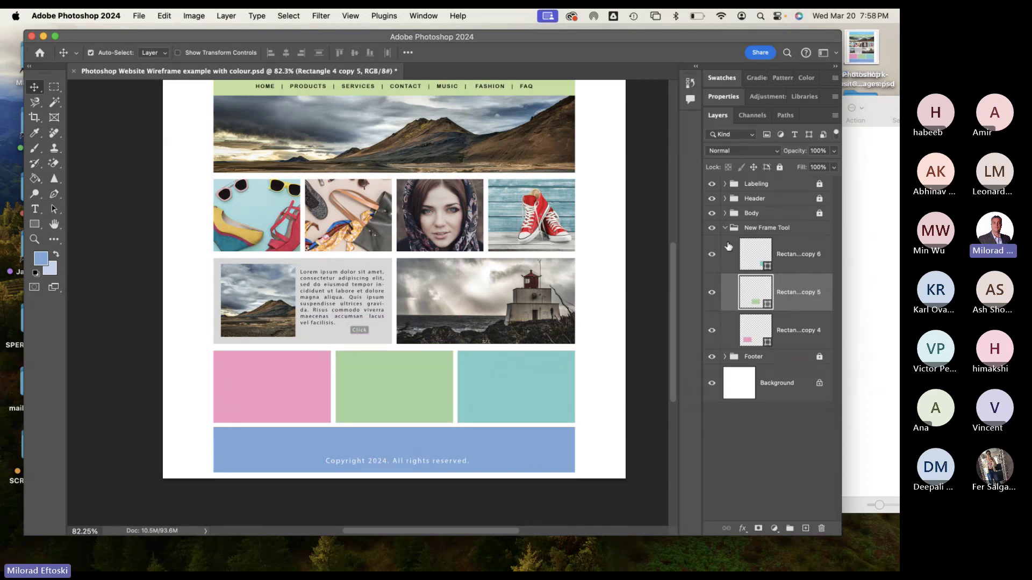
pyautogui.click(756, 254)
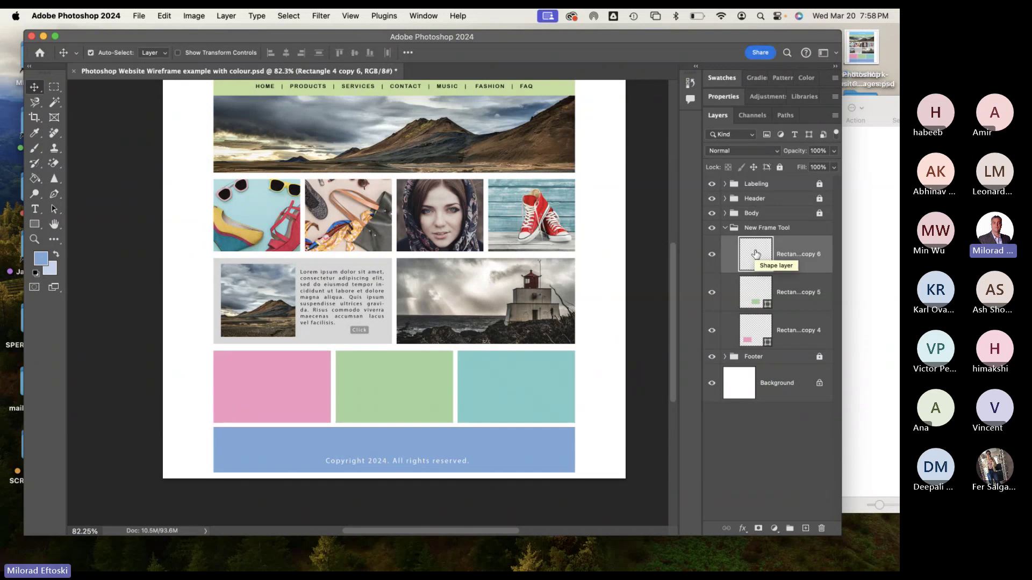
pyautogui.keyDown('shift'); pyautogui.click(780, 330); pyautogui.keyUp('shift')
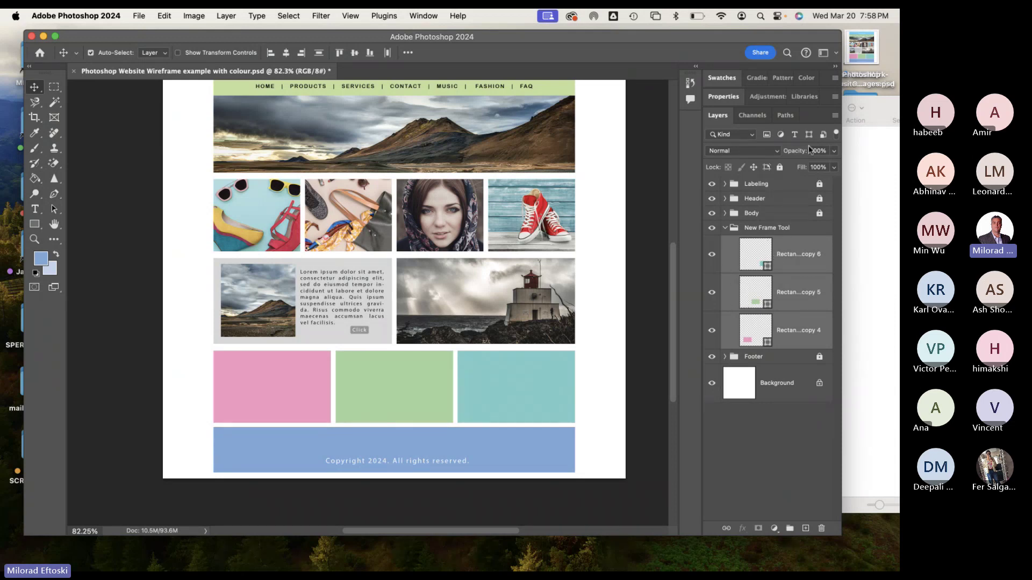
pyautogui.click(780, 168)
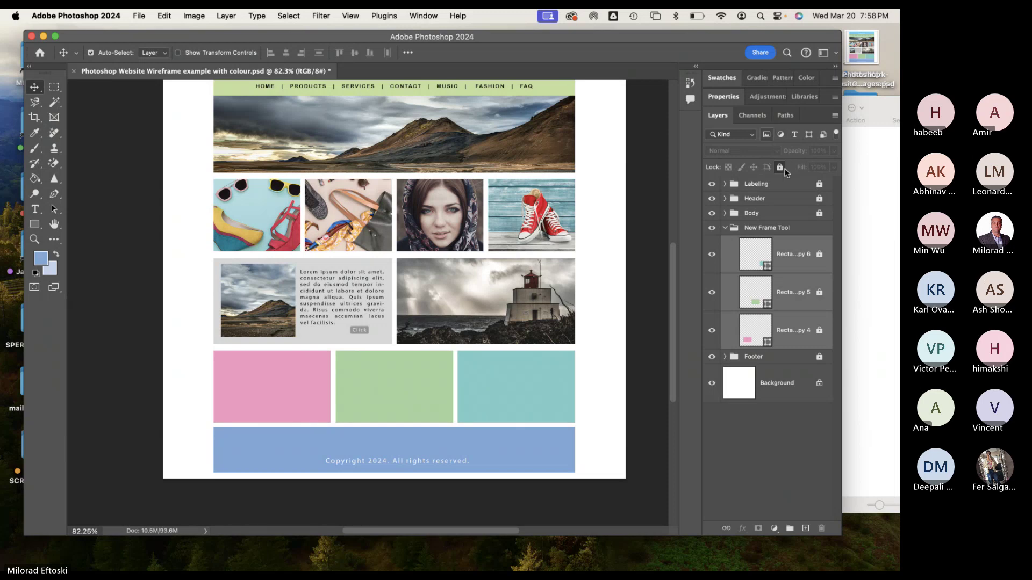
pyautogui.click(833, 167)
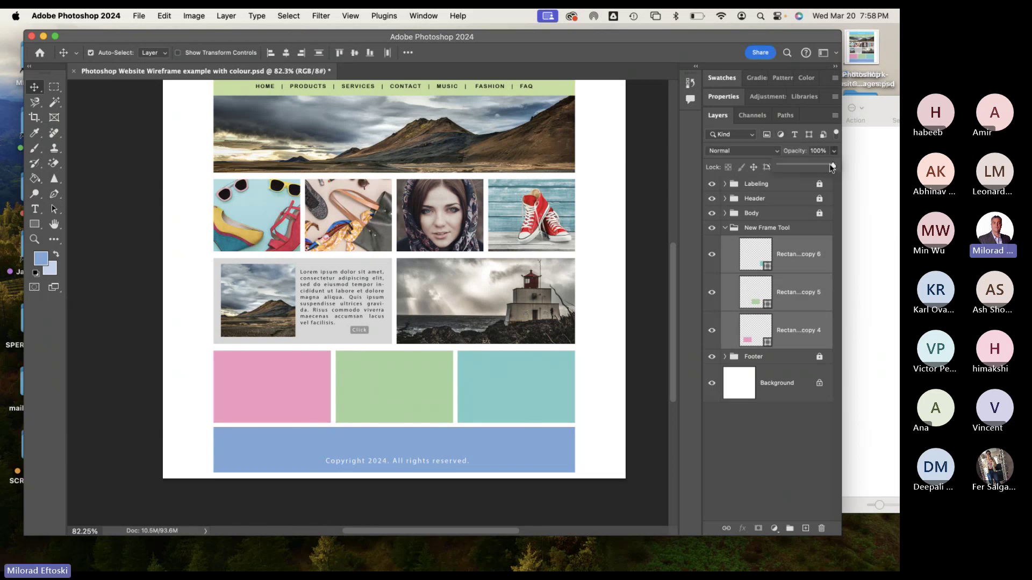
pyautogui.moveTo(808, 165); pyautogui.dragTo(802, 167)
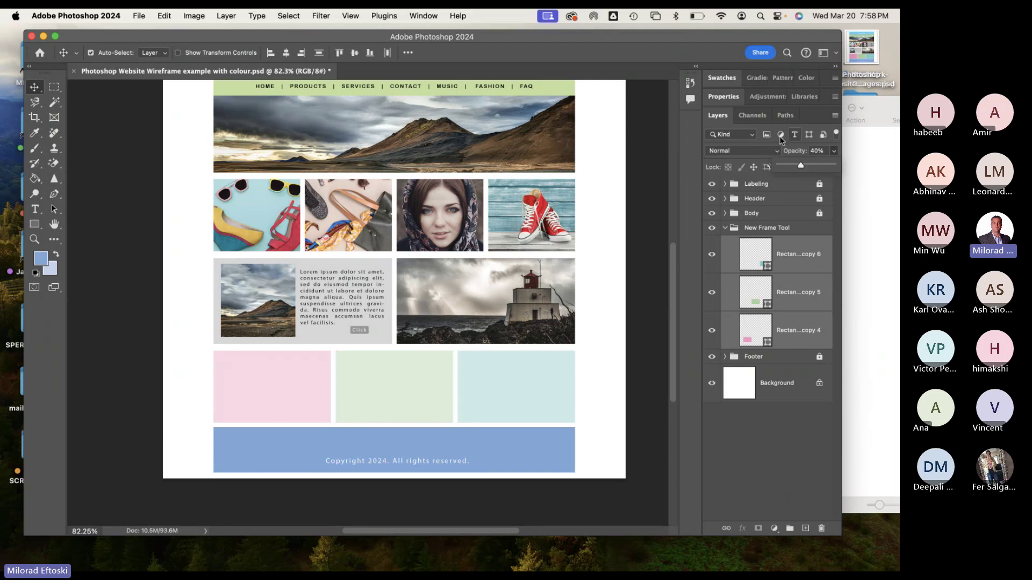
pyautogui.click(792, 161)
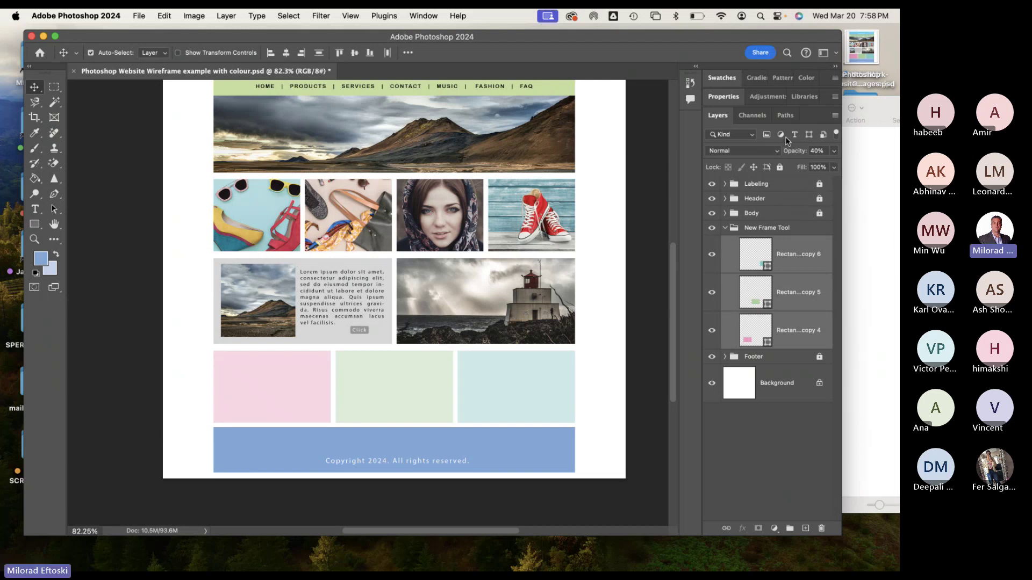
pyautogui.click(780, 168)
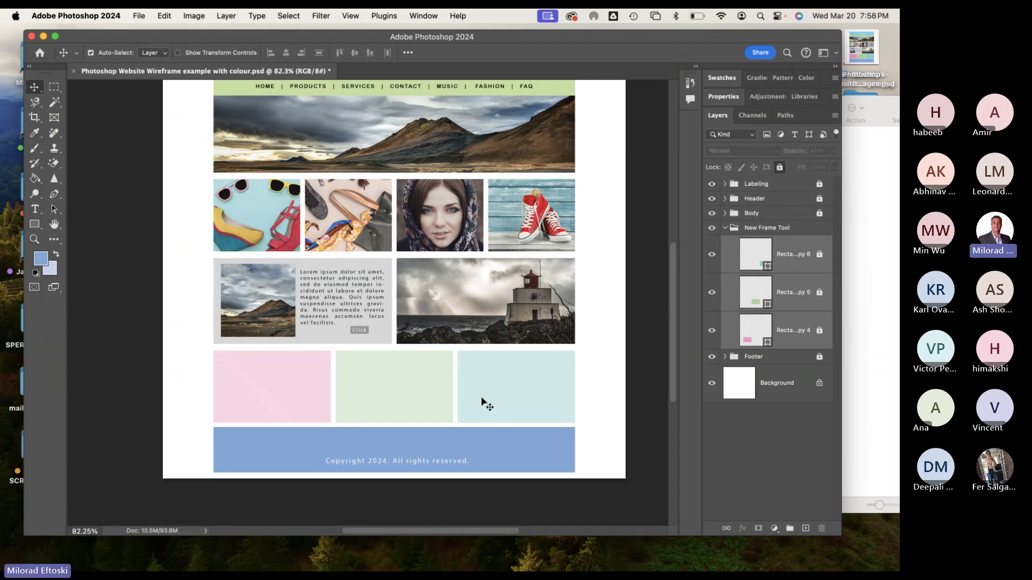
# Watch the quick tutorial video about the Frame Tool and close it.
pyautogui.hscroll(2, 482, 403)
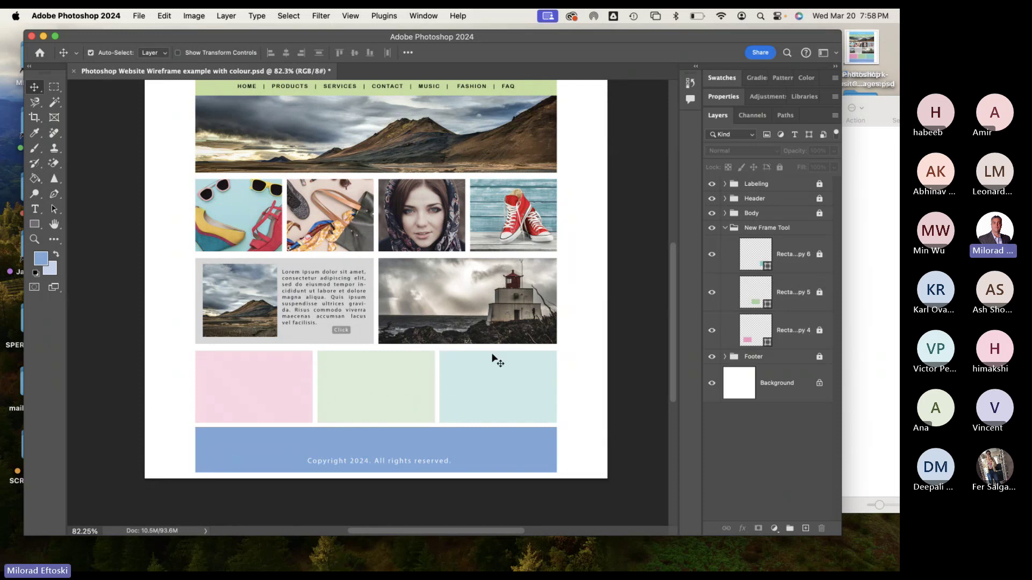
pyautogui.scroll(3, 457, 352)
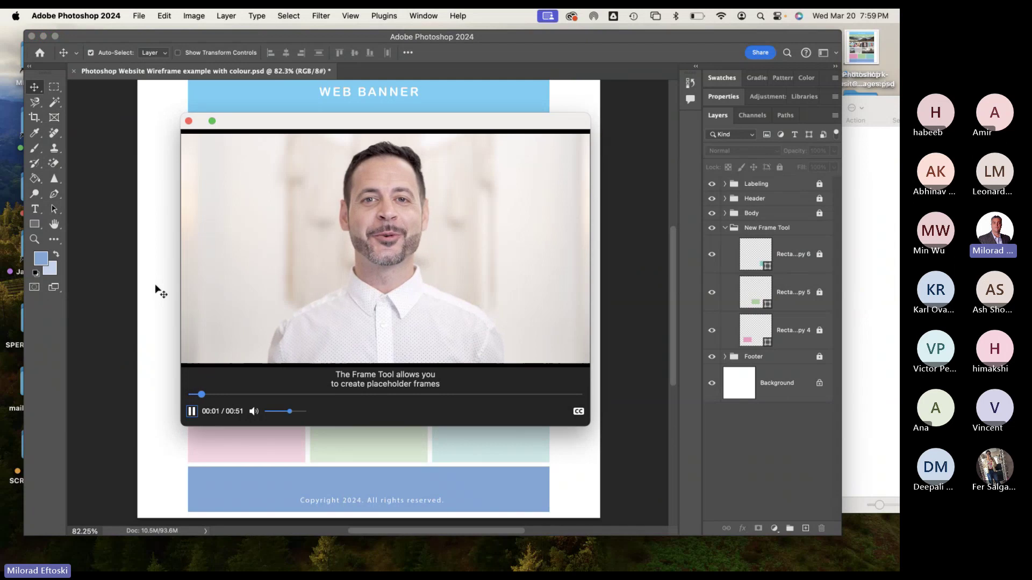
pyautogui.press('XF86AudioRaiseVolume')
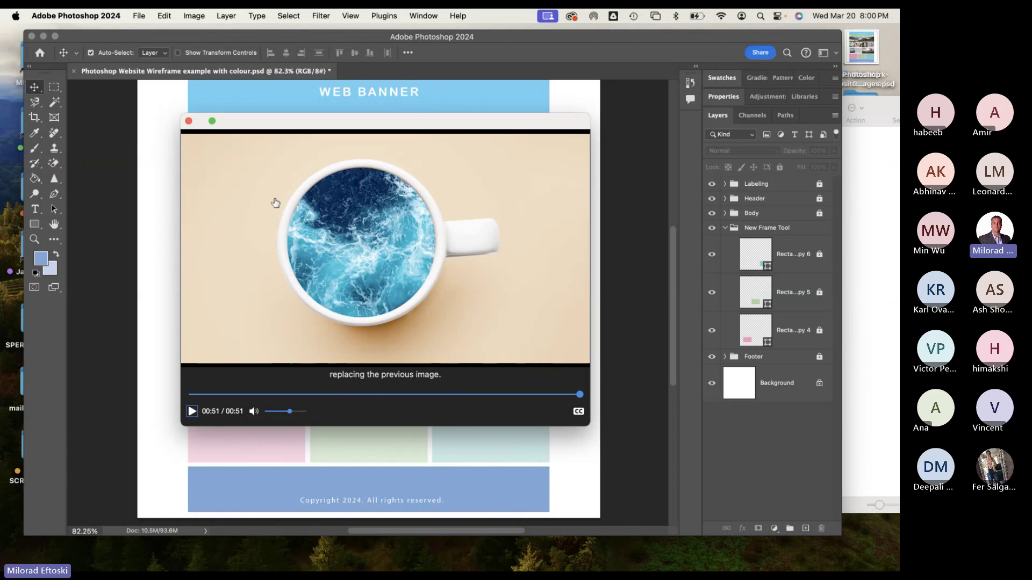
pyautogui.click(189, 121)
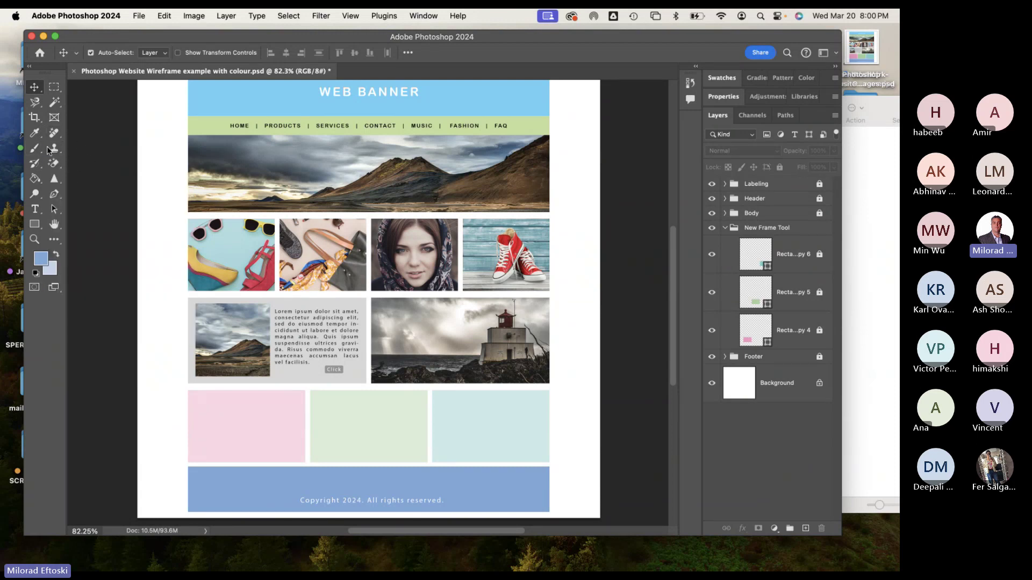
# Draw a rectangular frame over the pink rectangle and place Blending 01.jpg from the image sources folder into it as an embedded image.
pyautogui.click(54, 118)
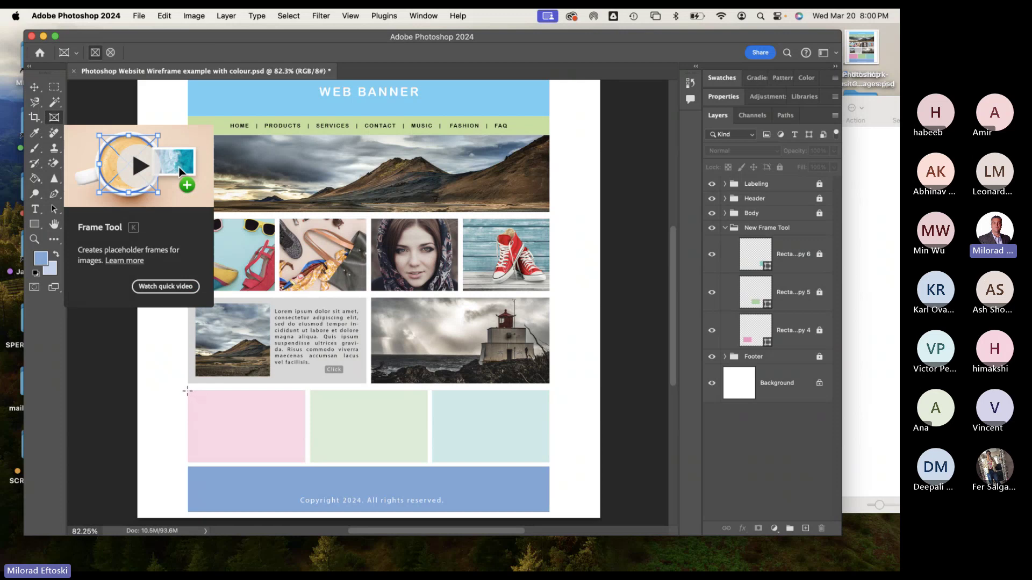
pyautogui.moveTo(188, 390); pyautogui.dragTo(306, 462)
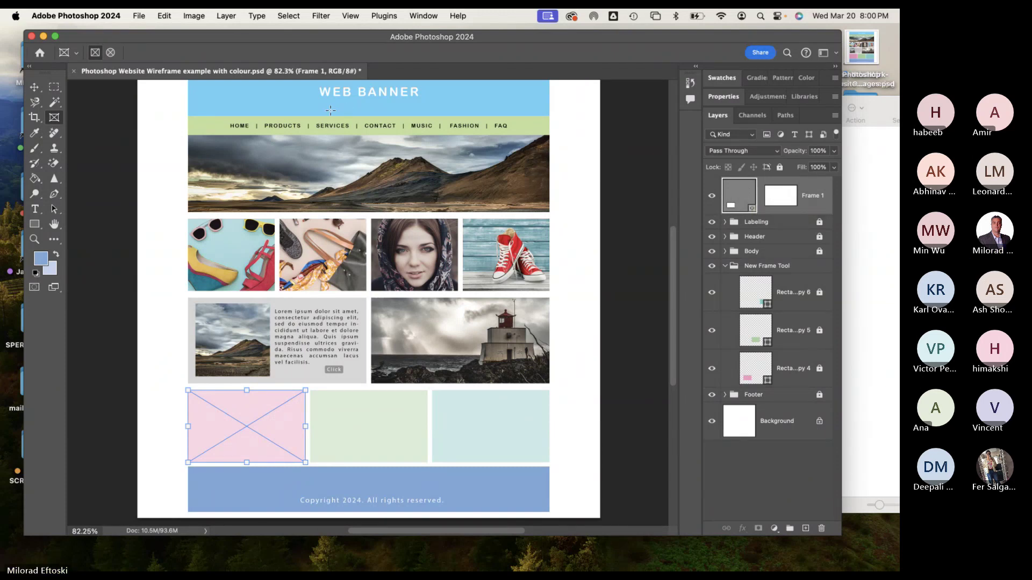
pyautogui.click(135, 15)
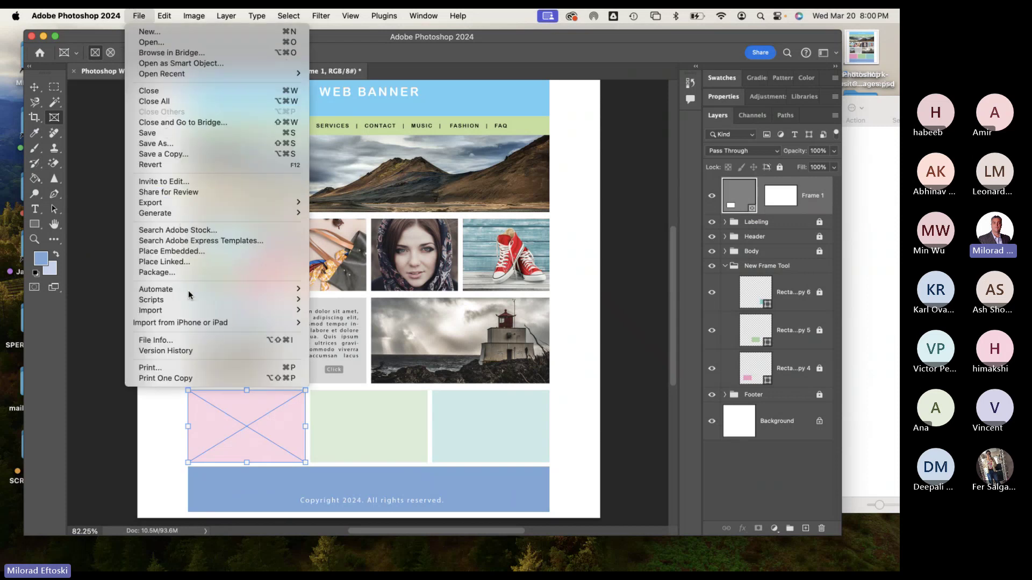
pyautogui.click(210, 254)
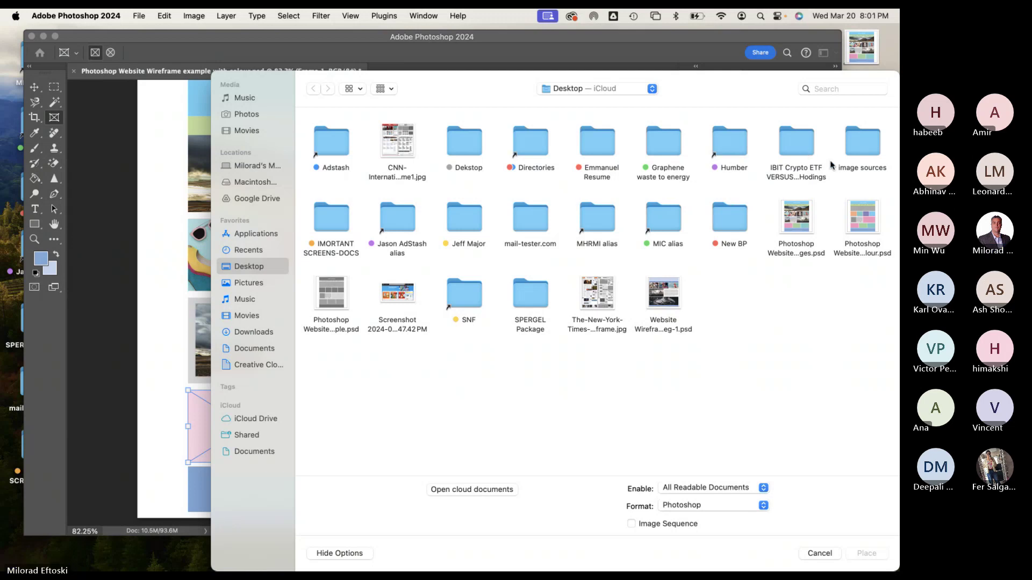
pyautogui.doubleClick(860, 151)
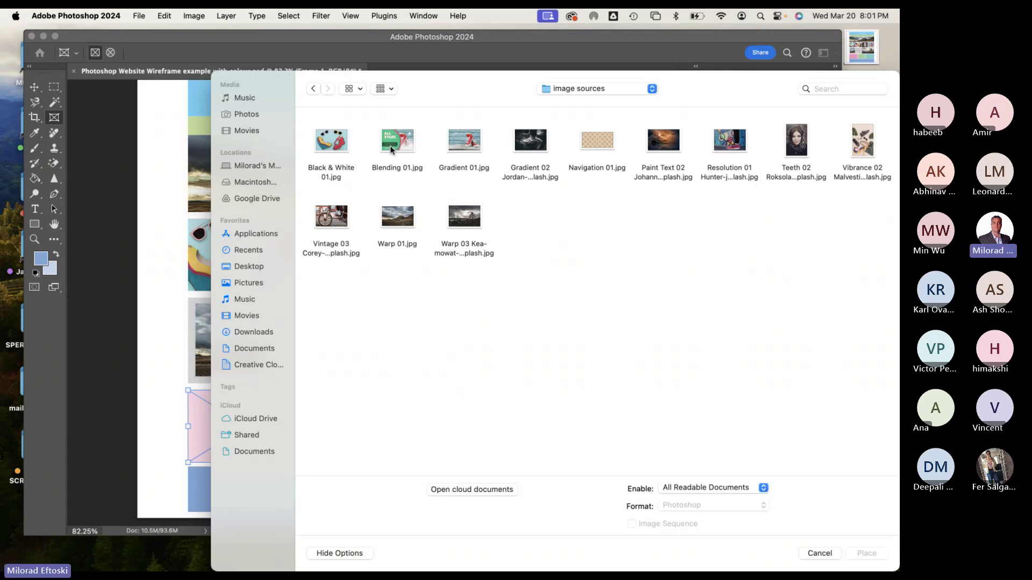
pyautogui.doubleClick(408, 144)
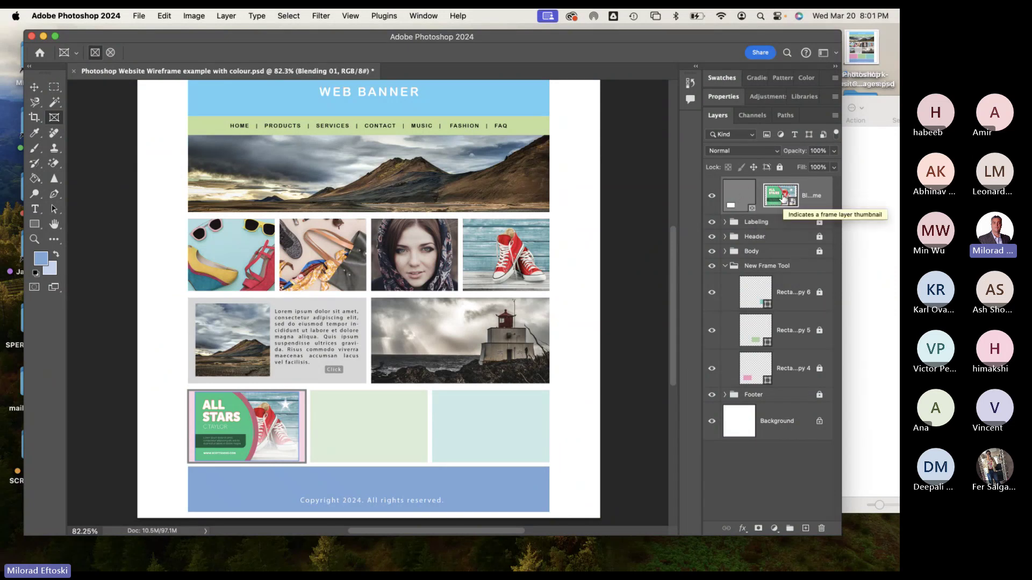
# Enlarge the All Stars image to about 123% with Free Transform so it fills its frame.
pyautogui.click(34, 86)
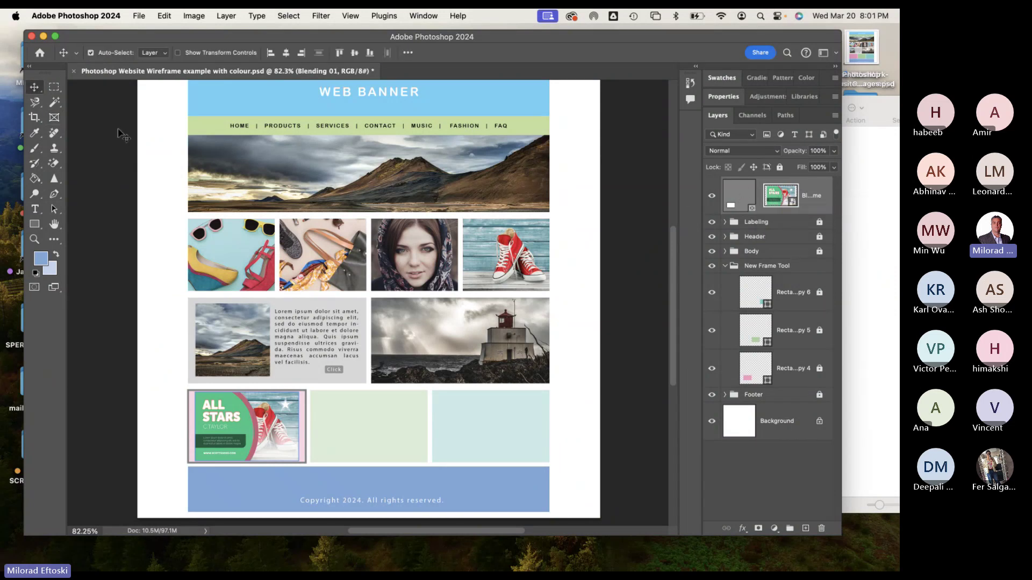
pyautogui.press('super+t')
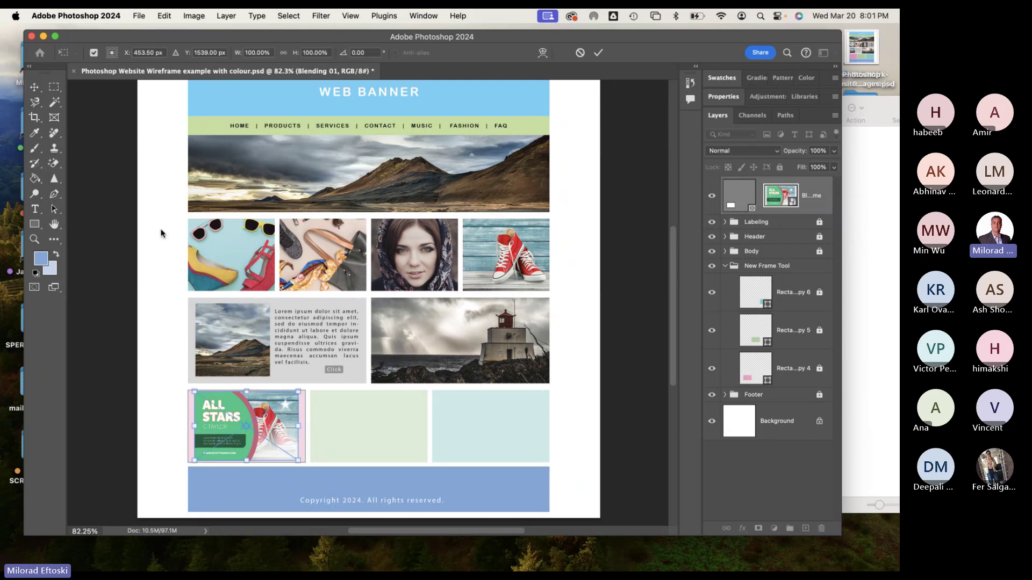
pyautogui.moveTo(195, 392); pyautogui.dragTo(180, 383)
pyautogui.moveTo(298, 460)
pyautogui.mouseDown()
pyautogui.moveTo(318, 472)
pyautogui.moveTo(309, 467)
pyautogui.mouseUp()
pyautogui.press('Return')
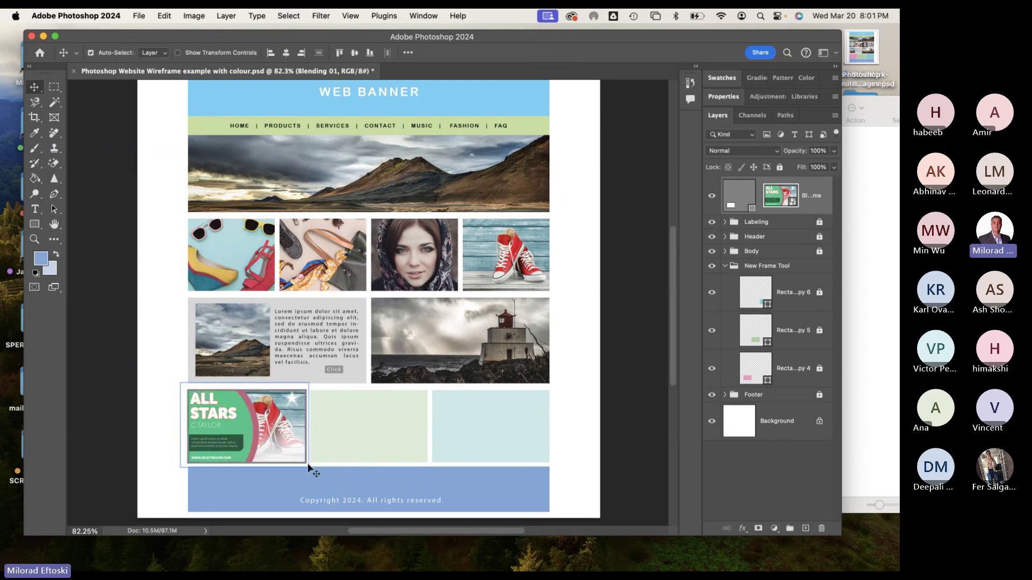
# Nudge the All Stars image slightly to the right within its frame and deselect it.
pyautogui.press('Left')
pyautogui.press('Left')
pyautogui.press('Left')
pyautogui.press('Left')
pyautogui.press('Left')
pyautogui.press('Left')
pyautogui.press('Left')
pyautogui.press('Left')
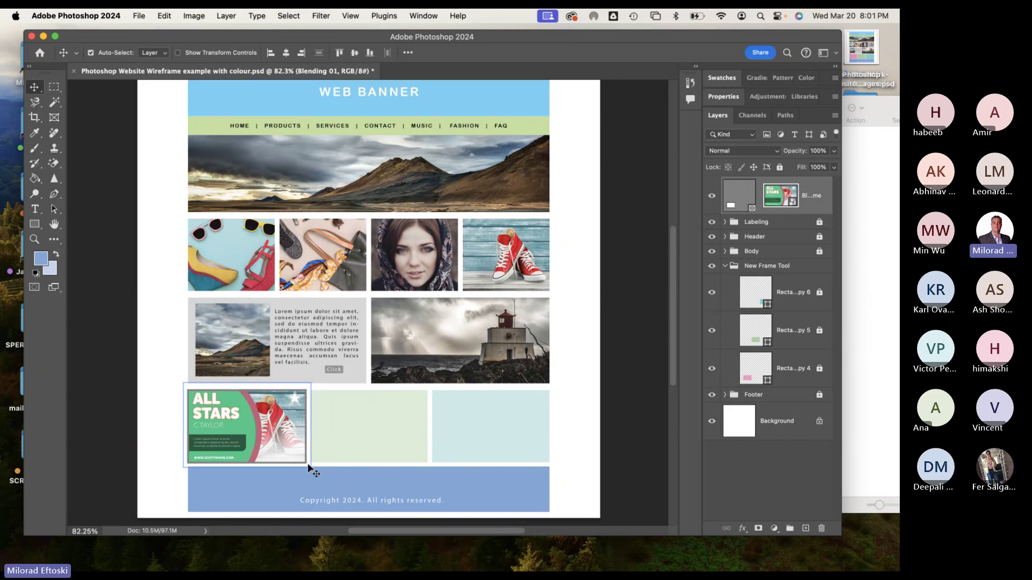
pyautogui.click(734, 466)
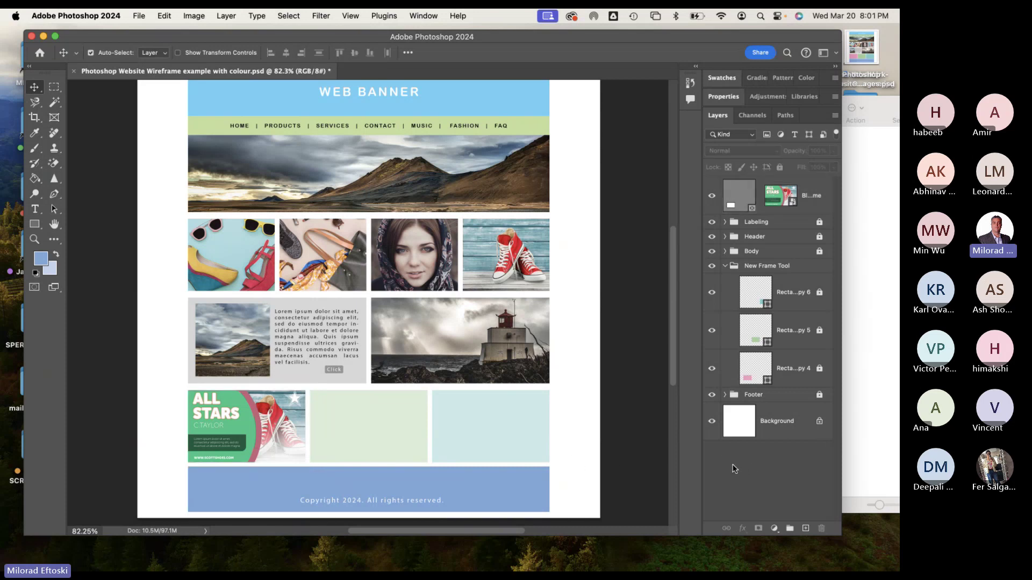
# Alternate between selecting the frame and the image inside it, then enlarge the frame as a test and undo the change.
pyautogui.click(733, 211)
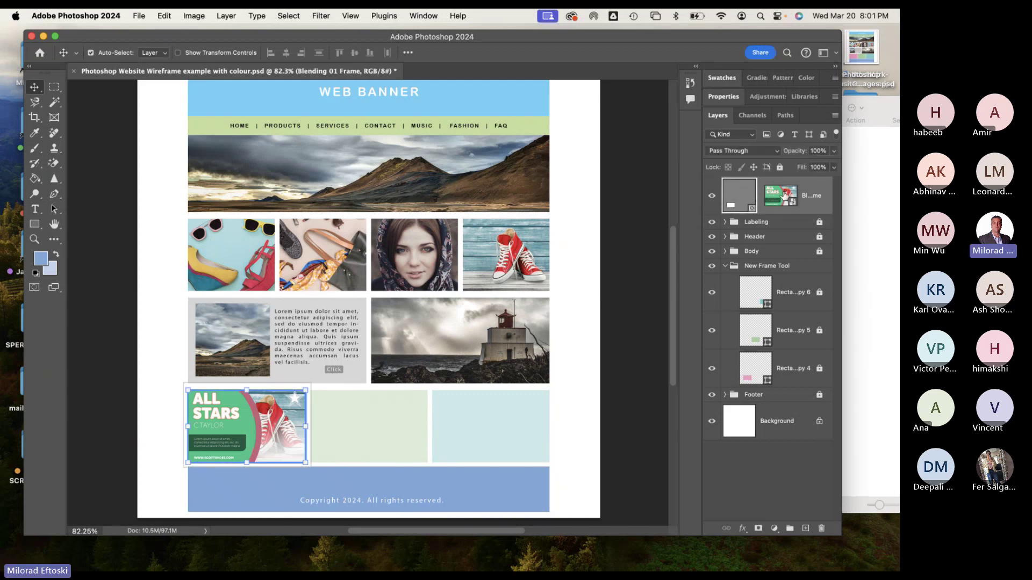
pyautogui.click(782, 197)
pyautogui.click(738, 195)
pyautogui.click(781, 193)
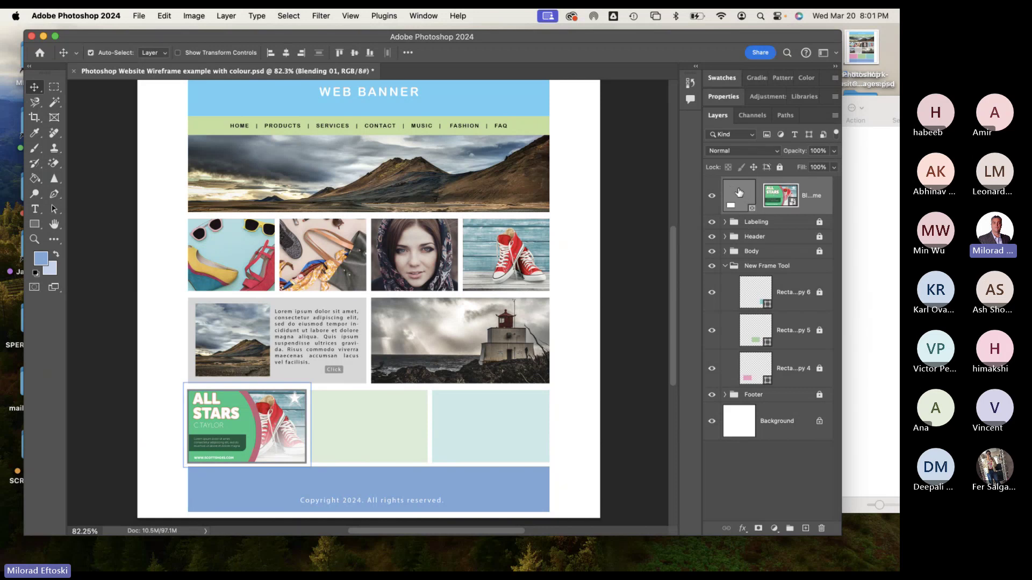
pyautogui.click(738, 193)
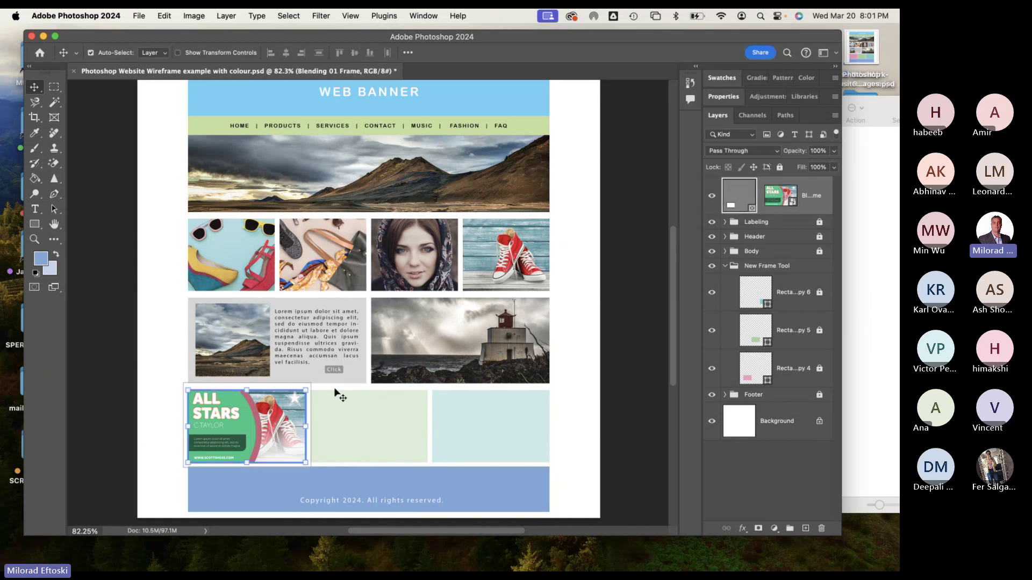
pyautogui.moveTo(306, 390); pyautogui.dragTo(337, 364)
pyautogui.press('super+z')
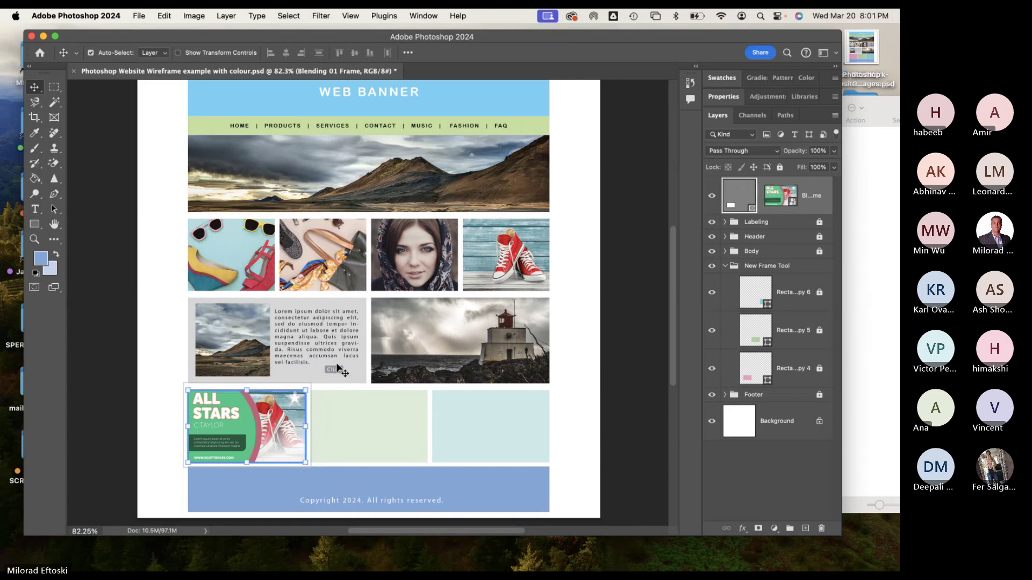
# Check the Free Transform bounds of the image inside the All Stars frame and widen the panel area to show full layer names.
pyautogui.click(788, 198)
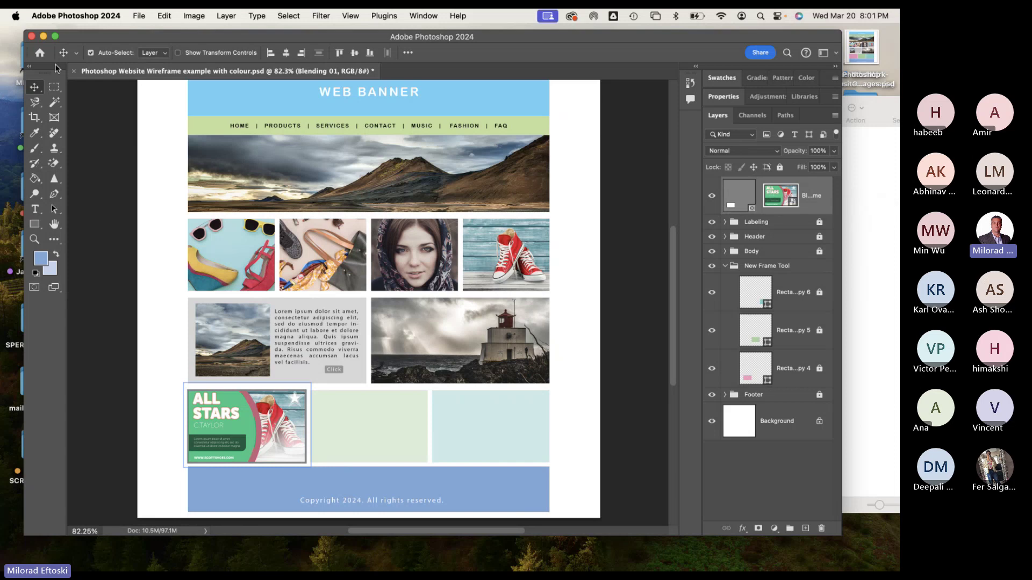
pyautogui.press('super+t')
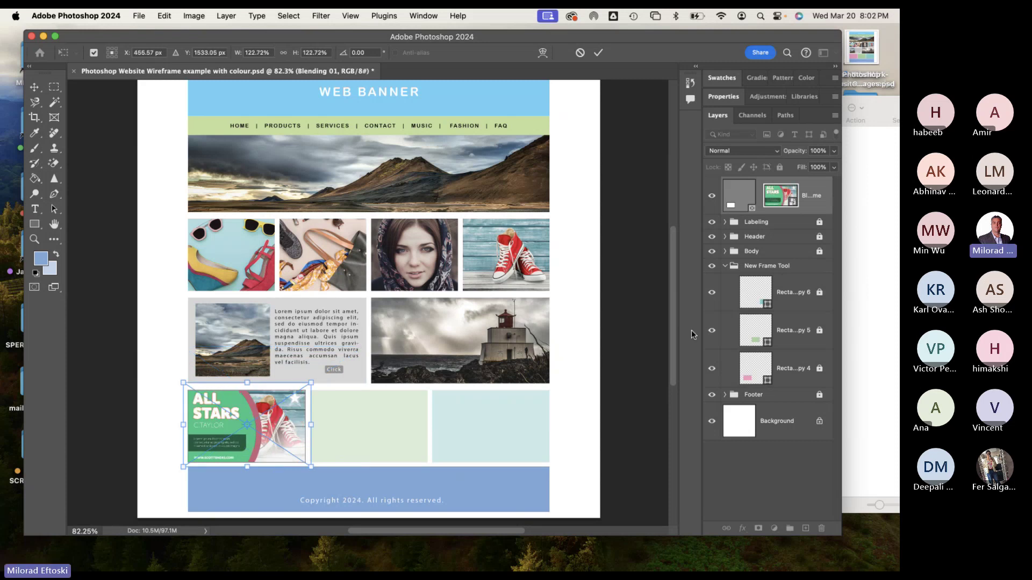
pyautogui.press('Return')
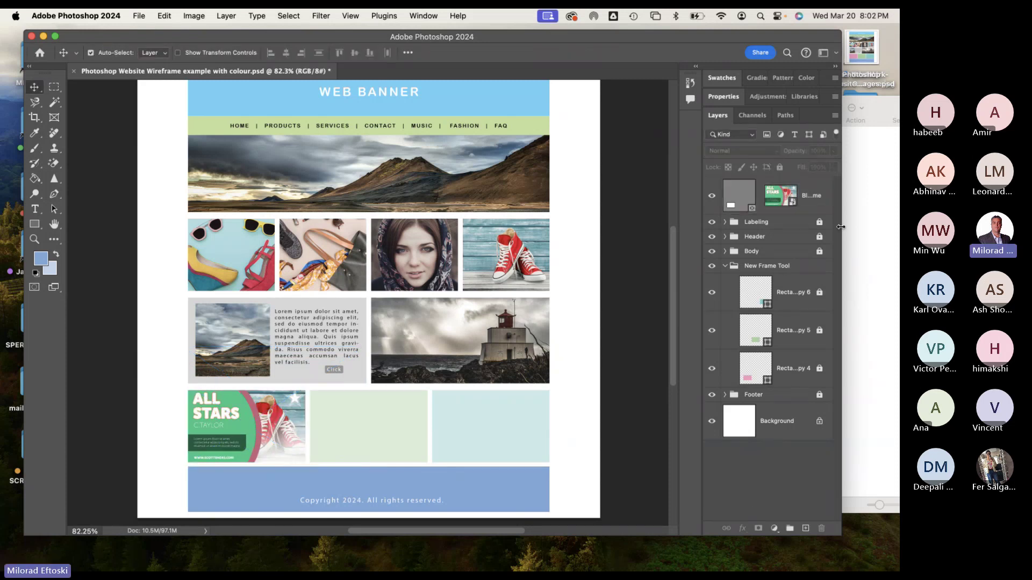
pyautogui.moveTo(696, 220); pyautogui.dragTo(656, 221)
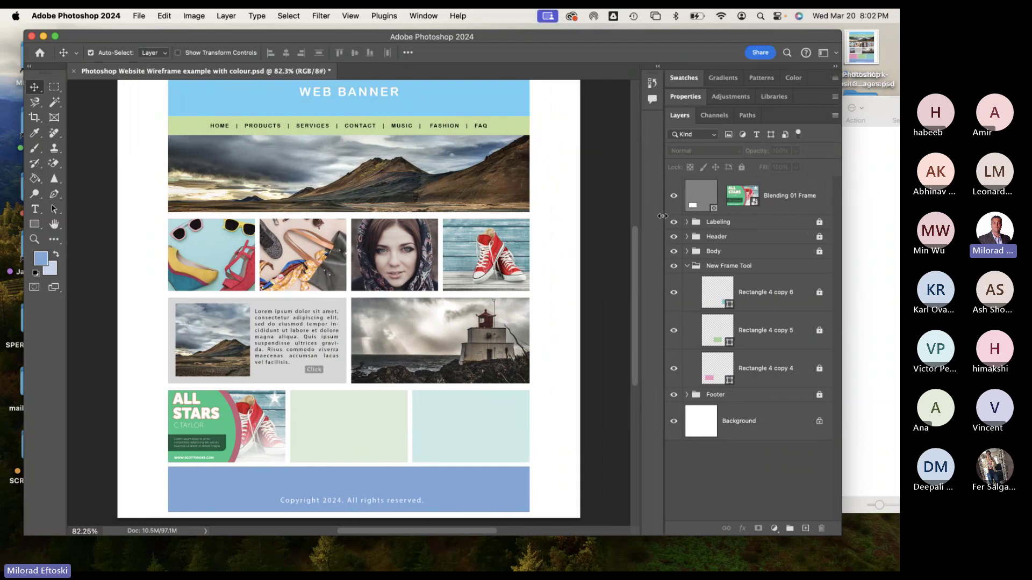
# Try scaling the All Stars frame and its image together to about 257% with Free Transform.
pyautogui.click(817, 201)
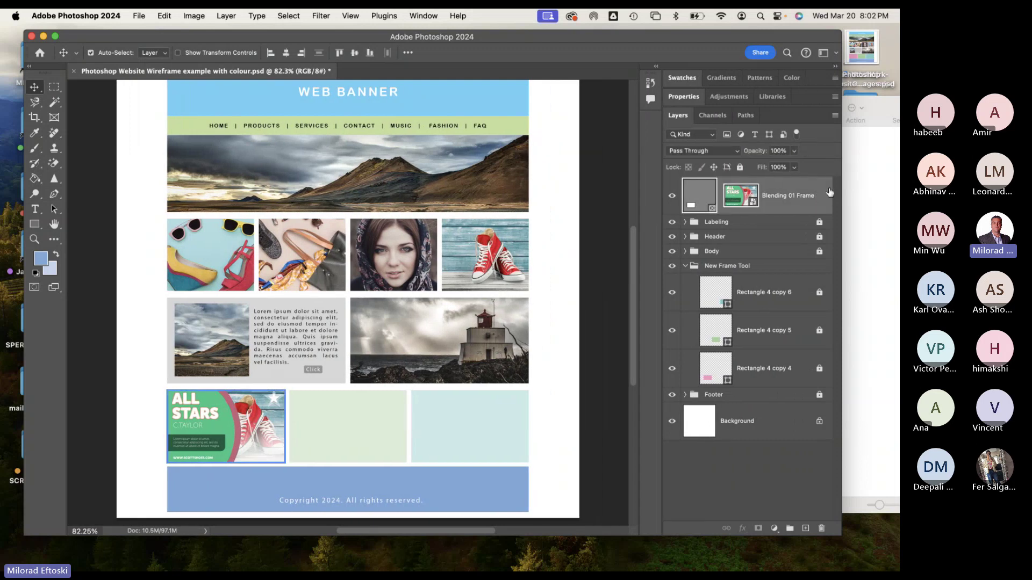
pyautogui.click(757, 196)
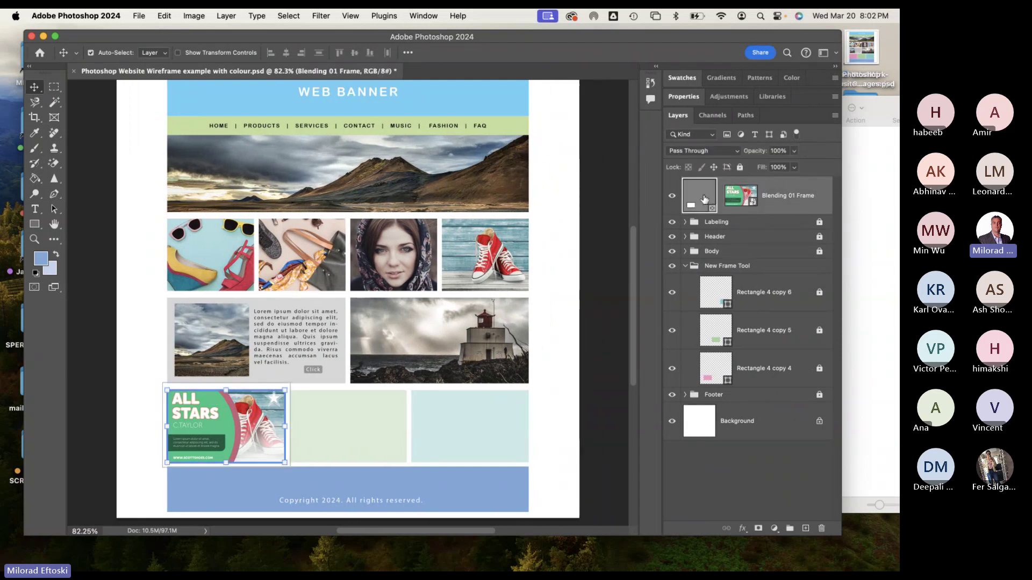
pyautogui.click(828, 202)
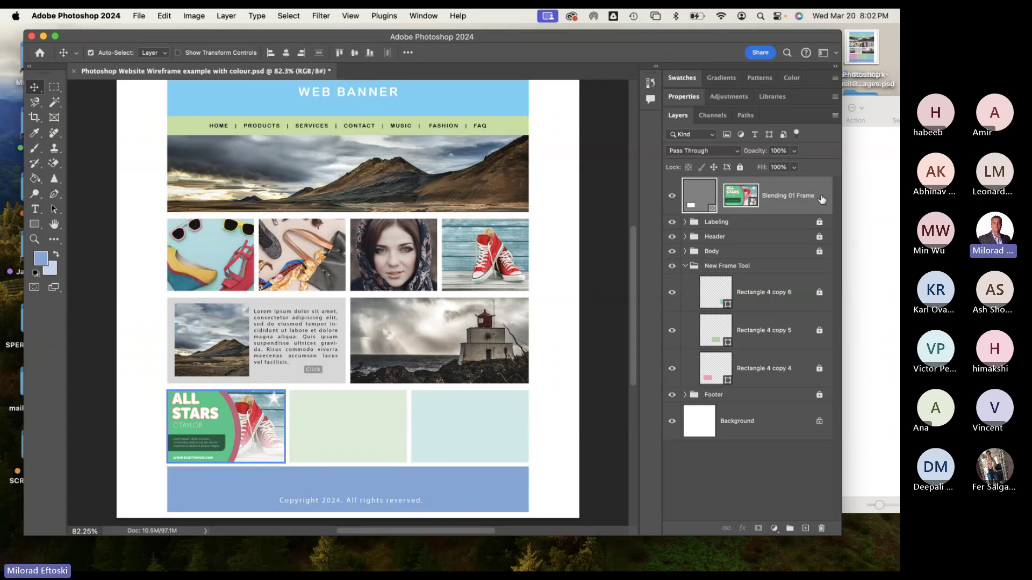
pyautogui.press('super+t')
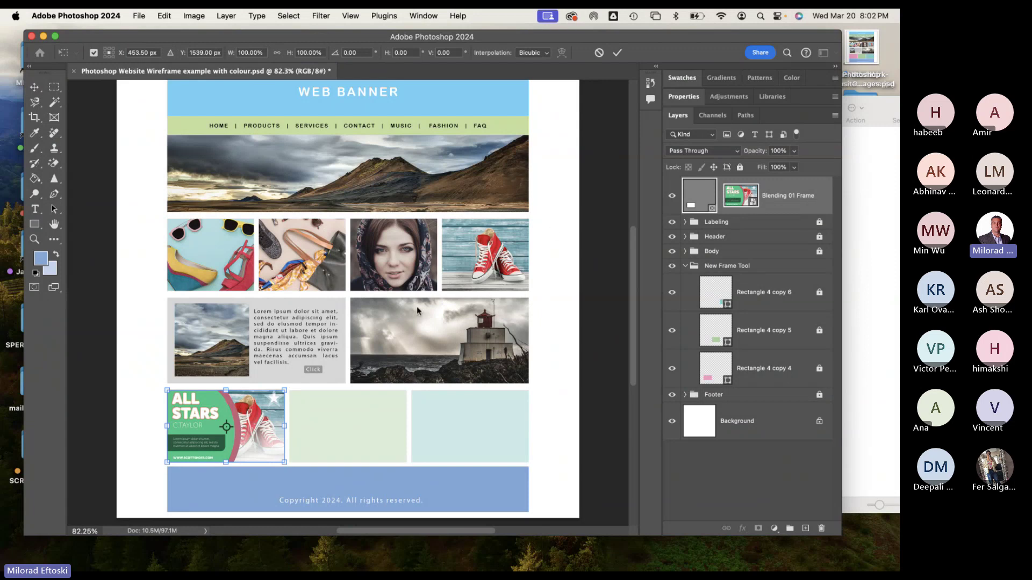
pyautogui.moveTo(284, 392); pyautogui.dragTo(465, 273)
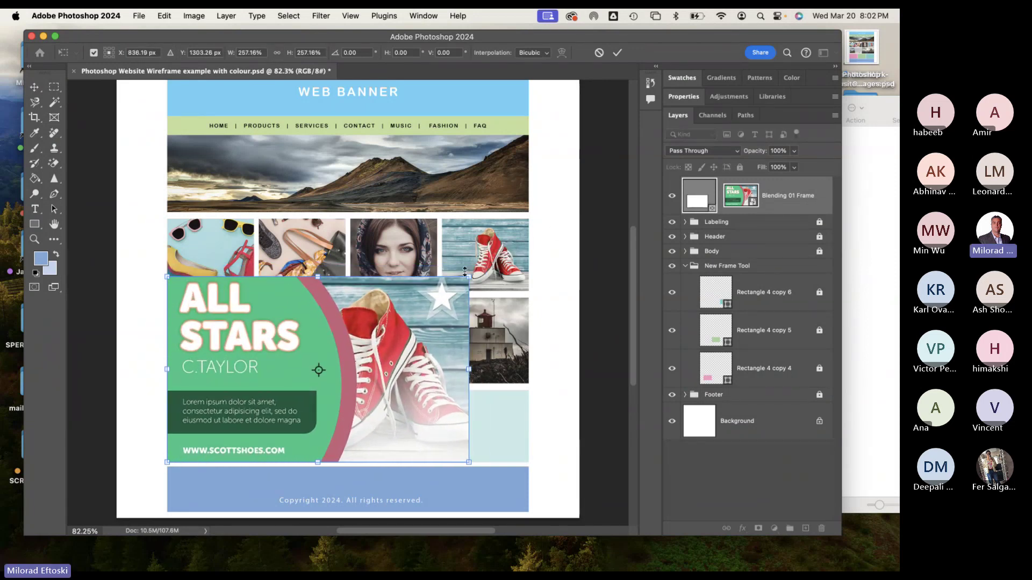
pyautogui.press('Escape')
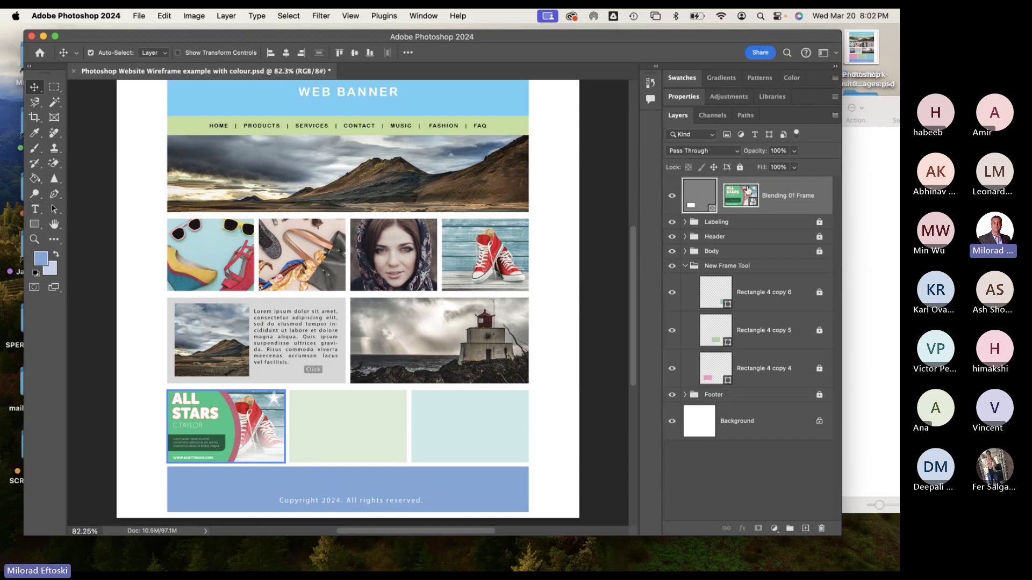
pyautogui.click(767, 487)
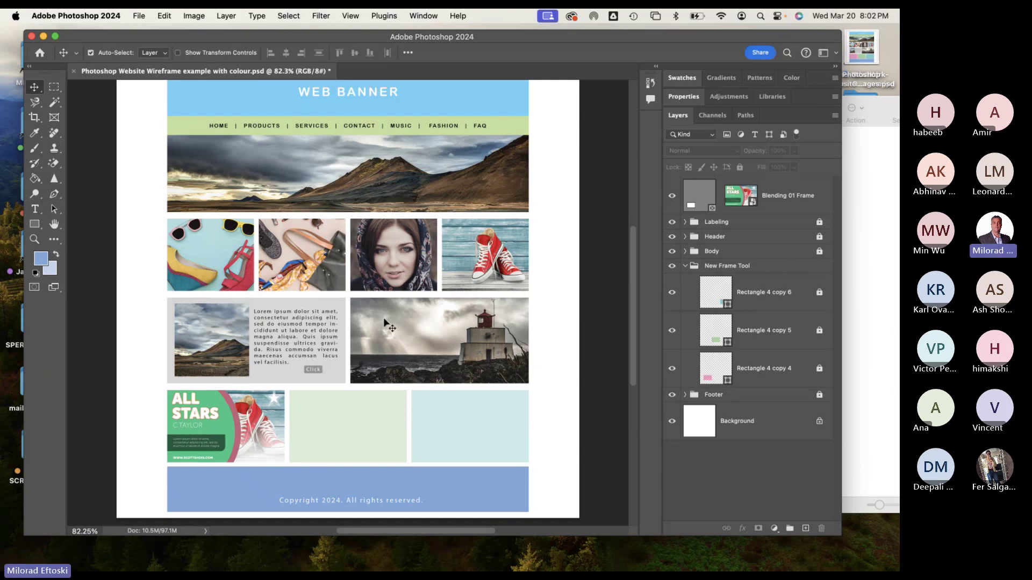
# Draw a rectangular frame over the light green rectangle and place the Vintage 03 bicycle photo from the image sources folder into it.
pyautogui.click(55, 119)
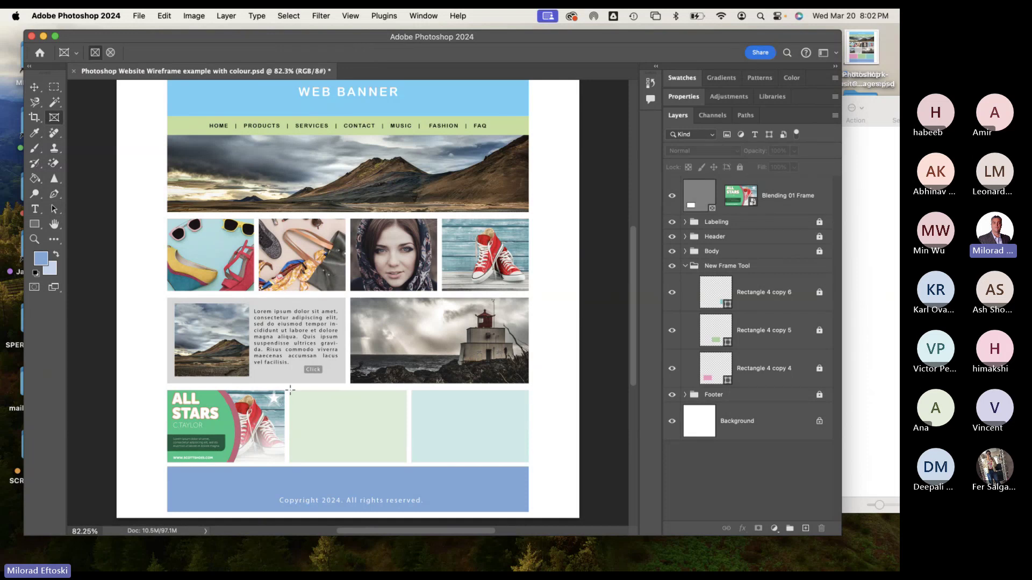
pyautogui.moveTo(290, 389); pyautogui.dragTo(407, 463)
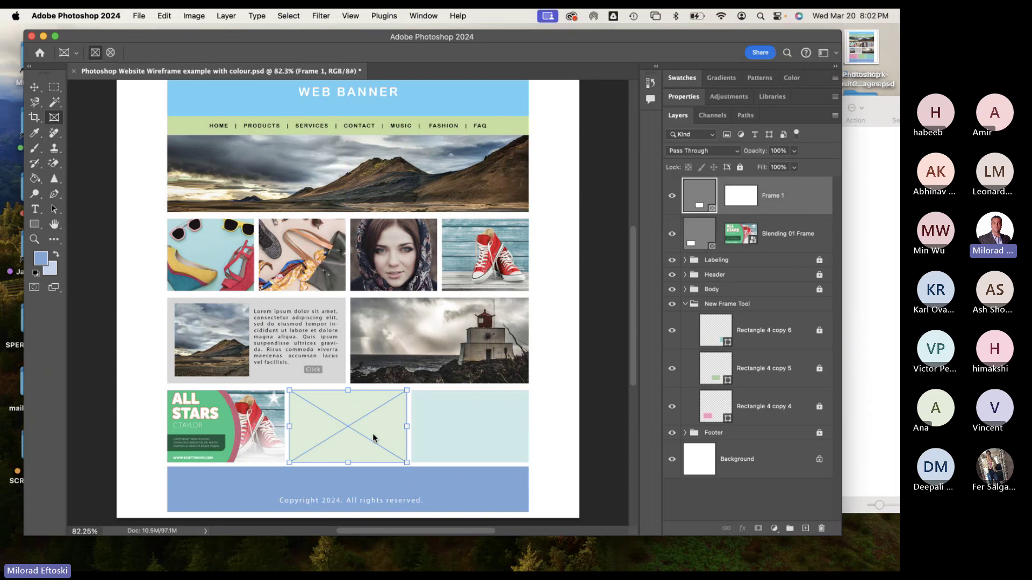
pyautogui.click(860, 282)
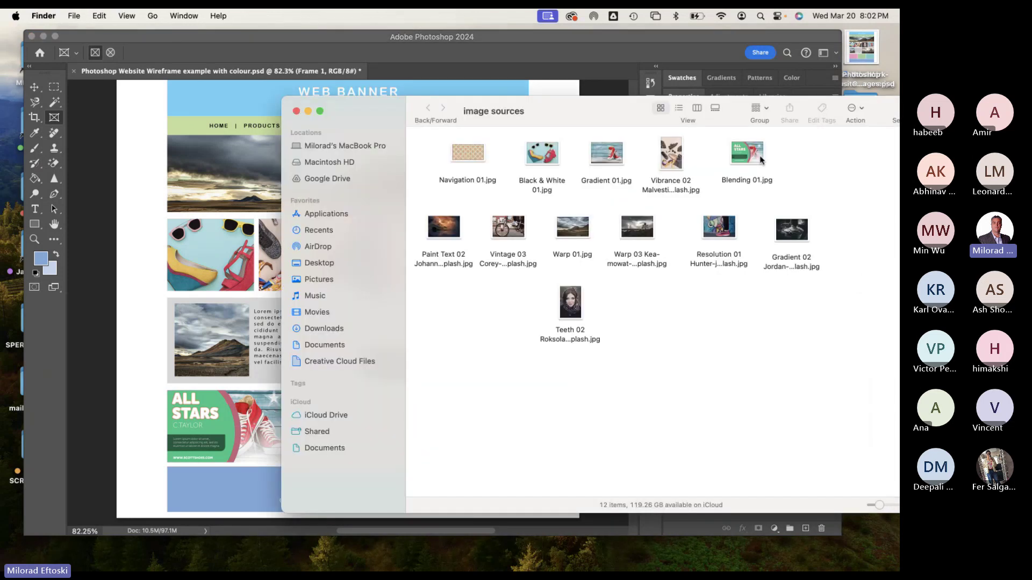
pyautogui.moveTo(618, 115); pyautogui.dragTo(814, 159)
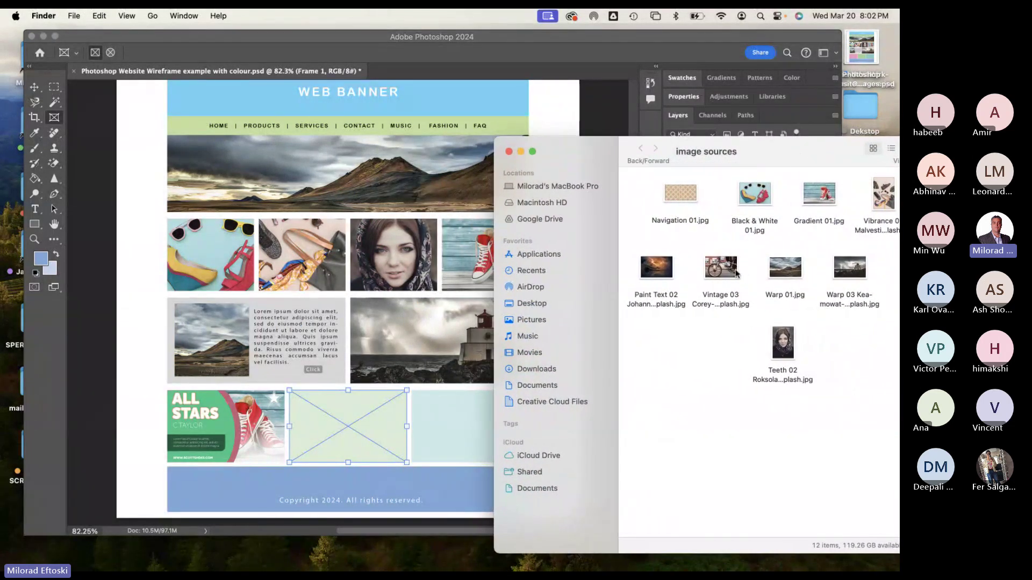
pyautogui.moveTo(723, 266); pyautogui.dragTo(348, 428)
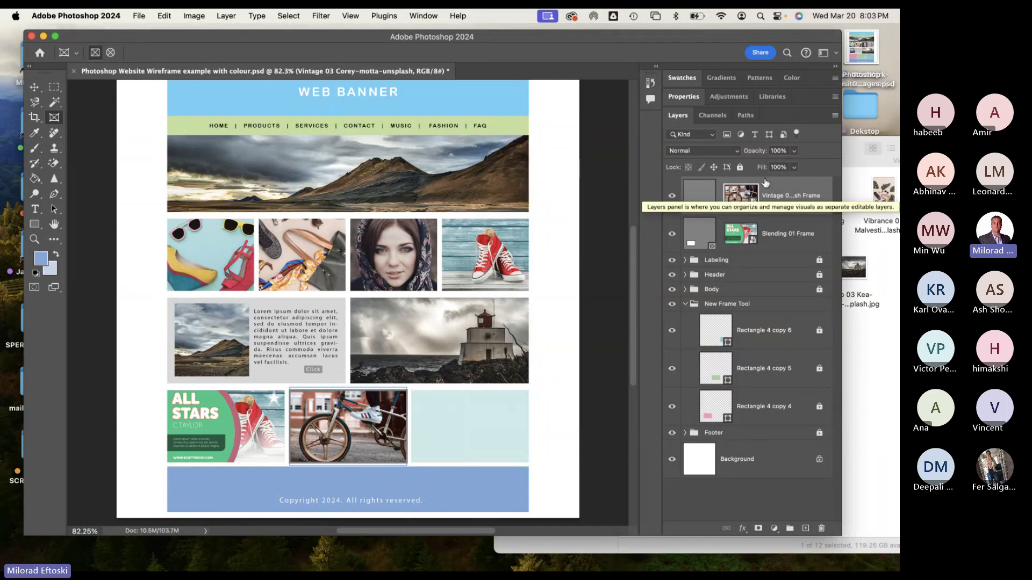
# Enlarge the bicycle image slightly with Free Transform so it extends past its frame's upper-left corner, and deselect it.
pyautogui.click(35, 88)
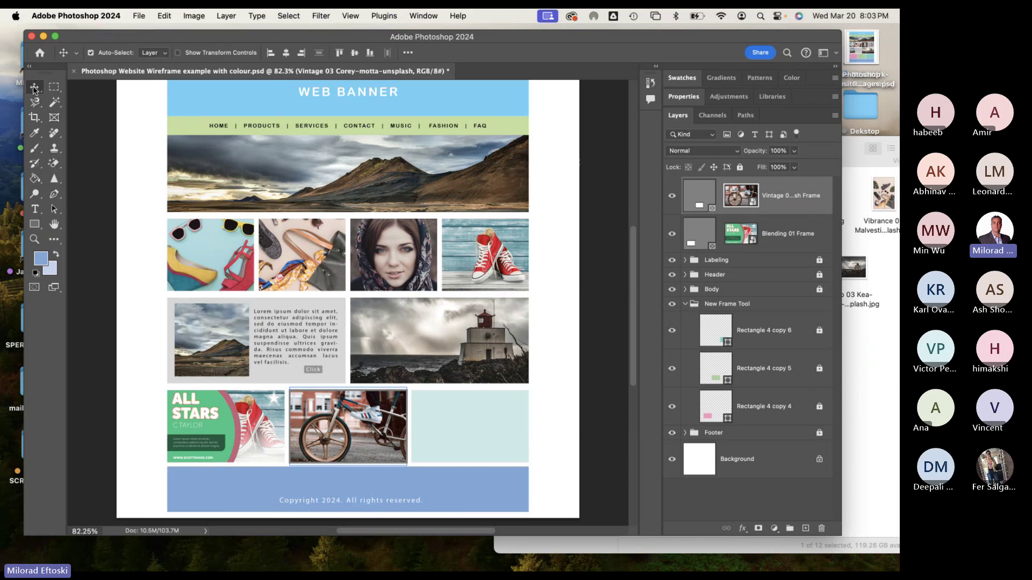
pyautogui.press('super+t')
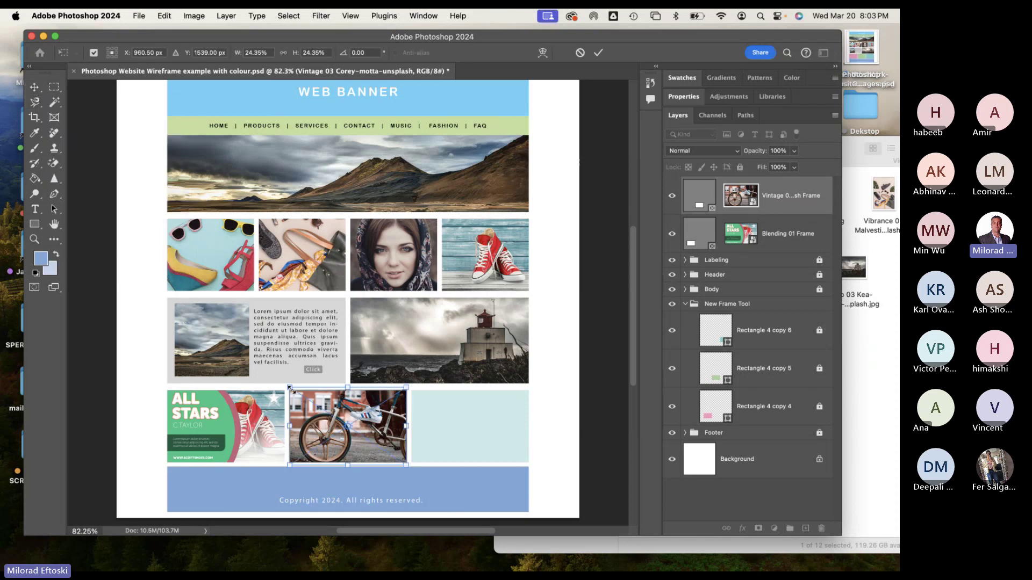
pyautogui.moveTo(292, 391)
pyautogui.mouseDown()
pyautogui.moveTo(270, 373)
pyautogui.moveTo(287, 387)
pyautogui.mouseUp()
pyautogui.press('Return')
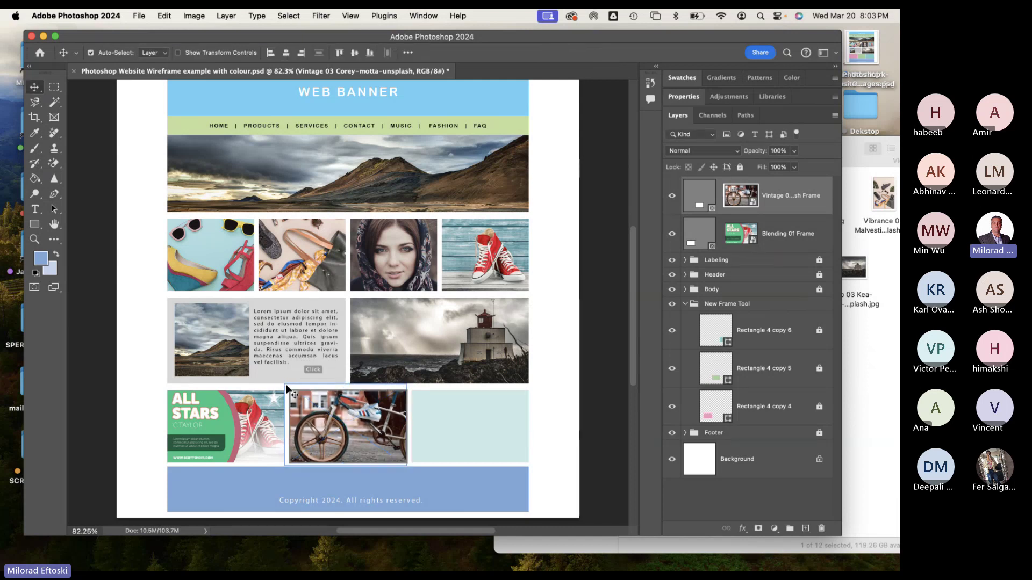
pyautogui.click(443, 408)
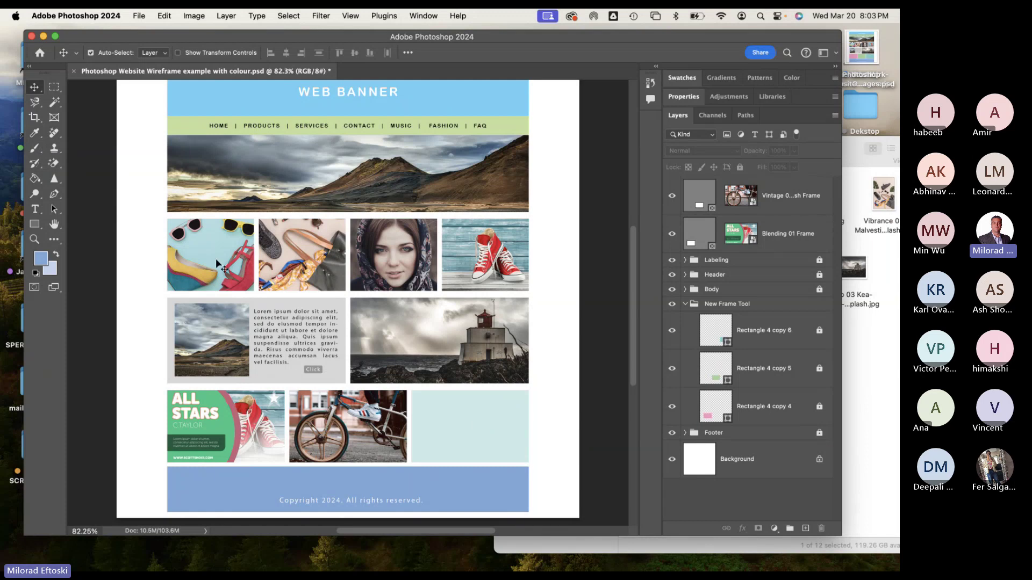
# Draw a rectangular frame over the light teal rectangle and place the Gradient 02 photo from the image sources folder into it.
pyautogui.click(56, 120)
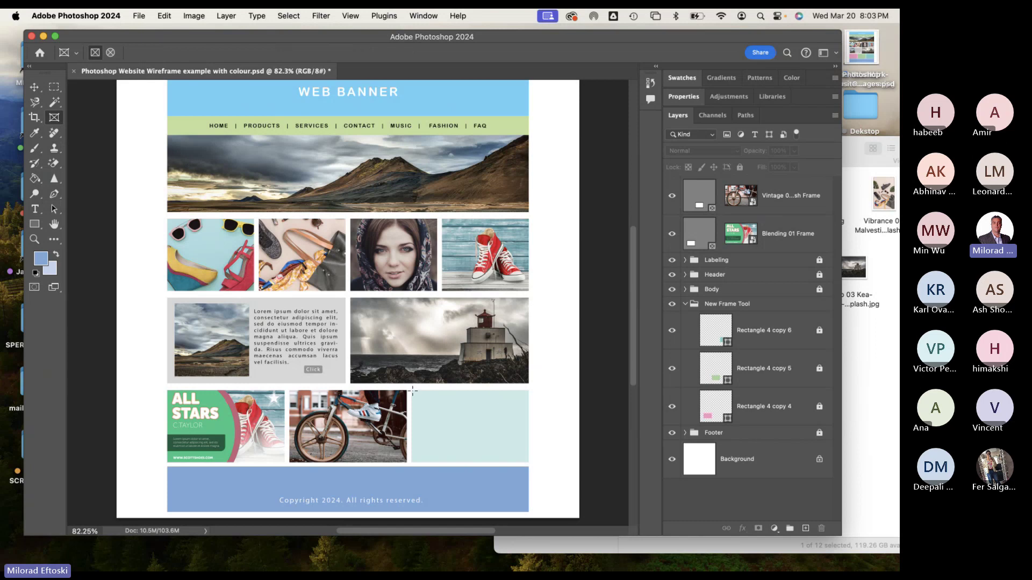
pyautogui.moveTo(413, 390); pyautogui.dragTo(529, 462)
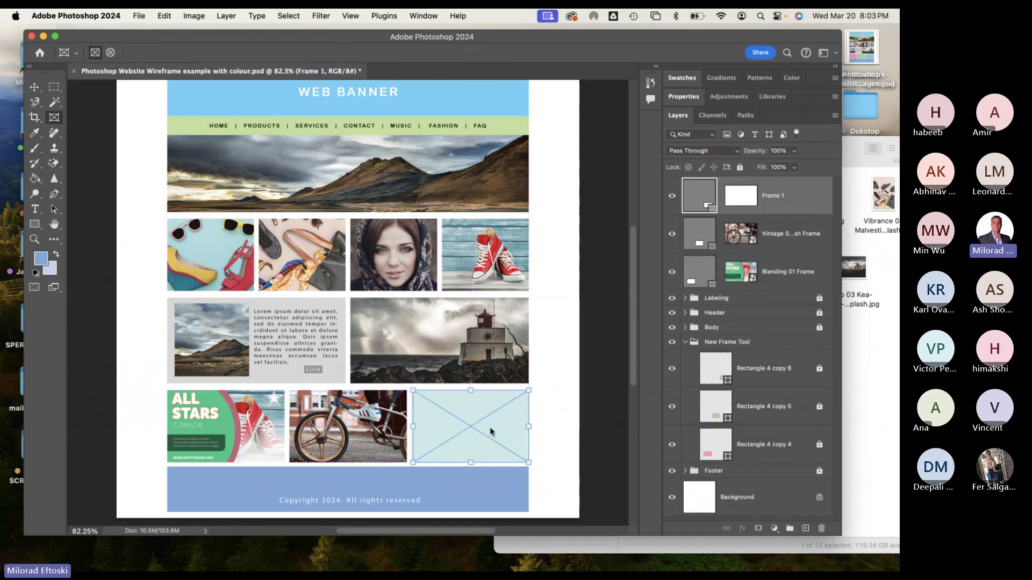
pyautogui.click(861, 373)
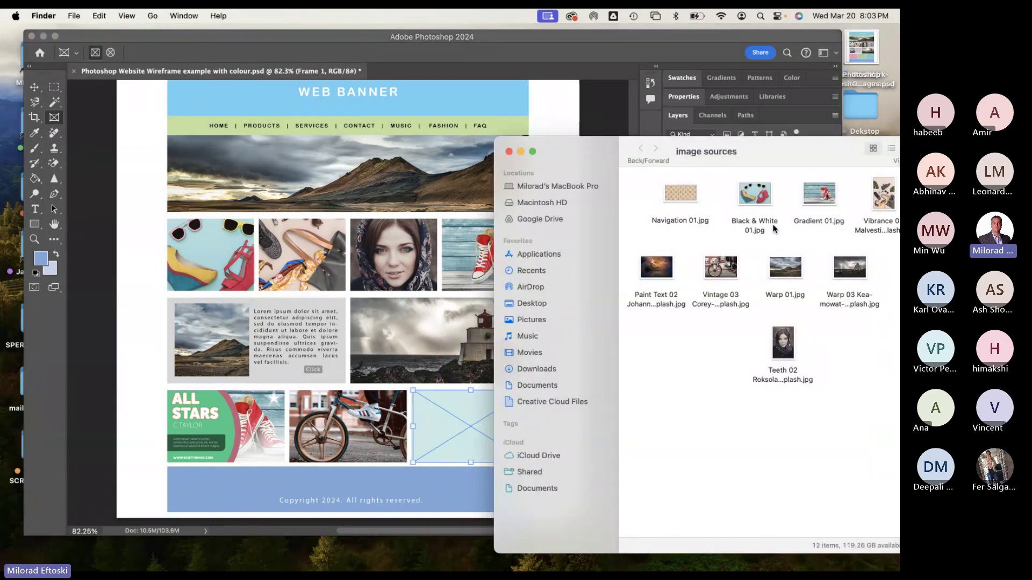
pyautogui.moveTo(769, 154); pyautogui.dragTo(634, 141)
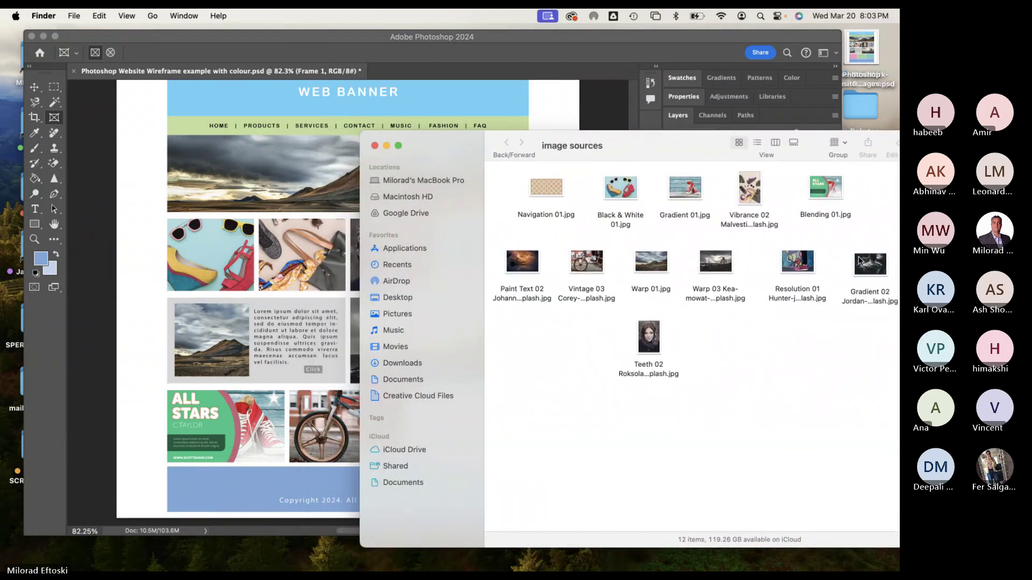
pyautogui.moveTo(659, 152); pyautogui.dragTo(361, 50)
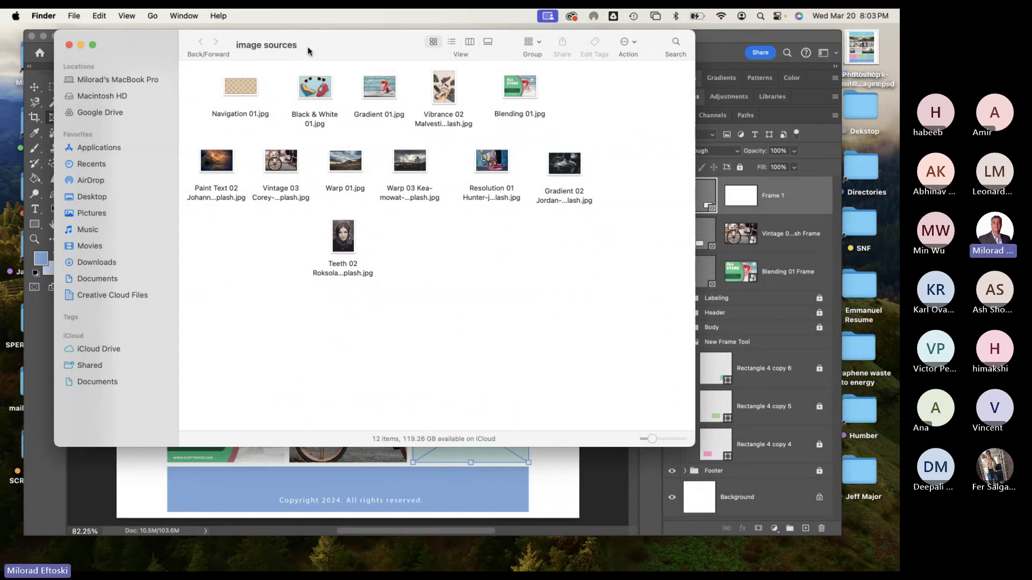
pyautogui.moveTo(310, 52); pyautogui.dragTo(324, 60)
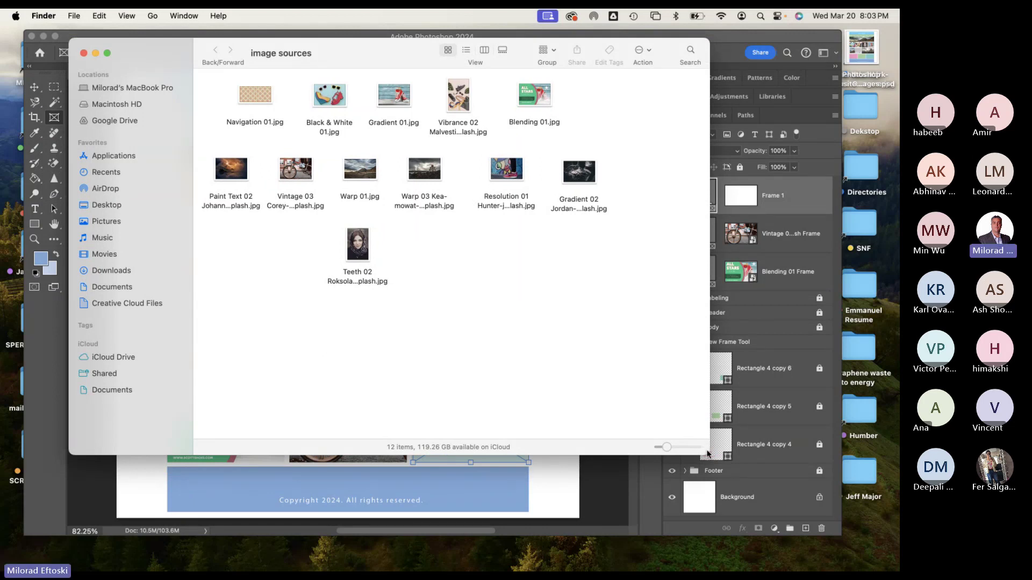
pyautogui.moveTo(707, 453); pyautogui.dragTo(661, 383)
pyautogui.moveTo(575, 173); pyautogui.dragTo(478, 423)
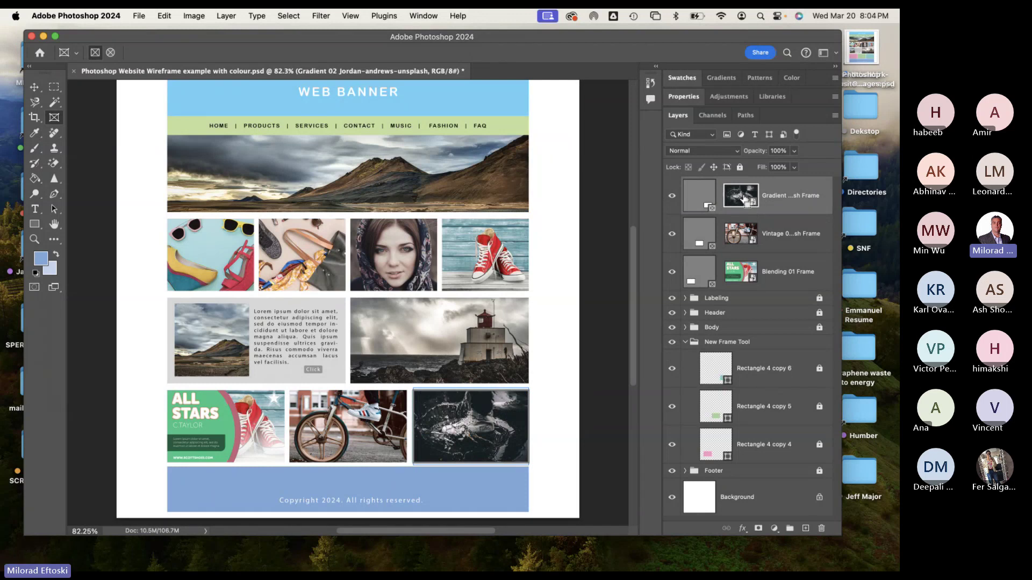
# Enlarge the Gradient 02 image to about 27%, 540 by 360 px, with Free Transform and deselect it.
pyautogui.press('super+t')
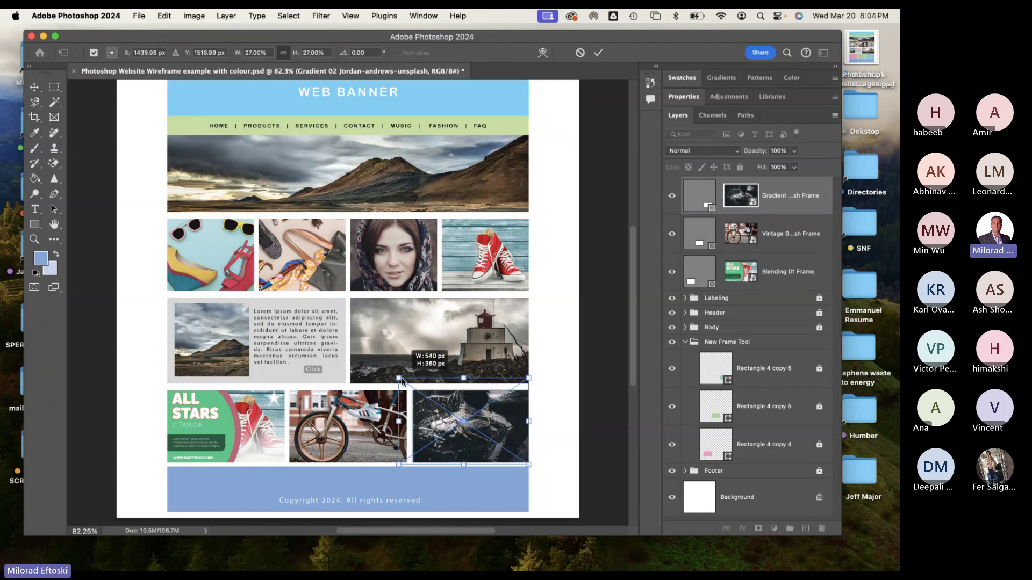
pyautogui.moveTo(402, 380); pyautogui.dragTo(402, 379)
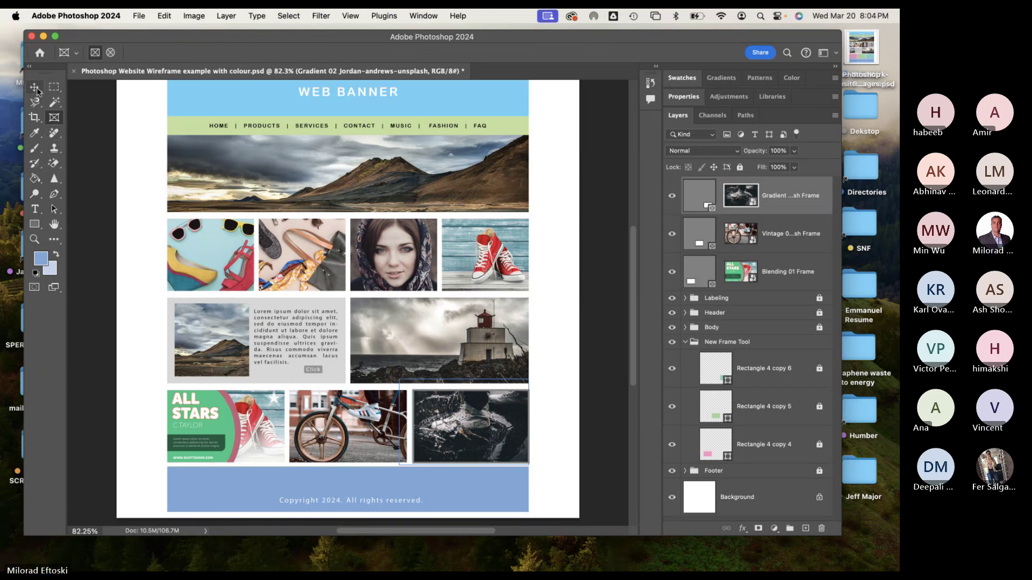
pyautogui.click(34, 87)
pyautogui.click(561, 362)
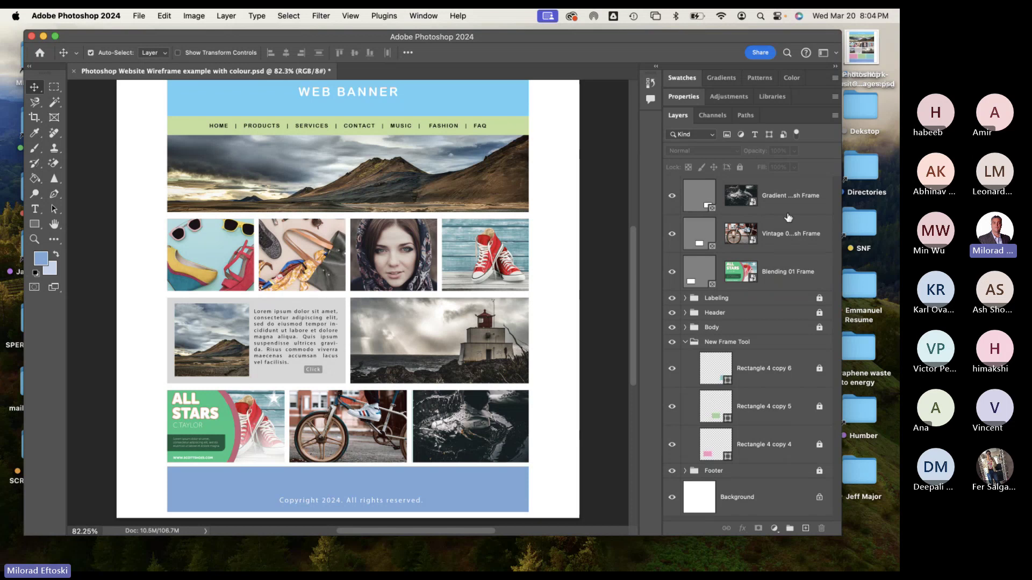
# Move the Gradient, Vintage and Blending 01 frame layers into the New Frame Tool group.
pyautogui.click(788, 217)
pyautogui.keyDown('shift'); pyautogui.click(781, 273); pyautogui.keyUp('shift')
pyautogui.moveTo(777, 275); pyautogui.dragTo(702, 342)
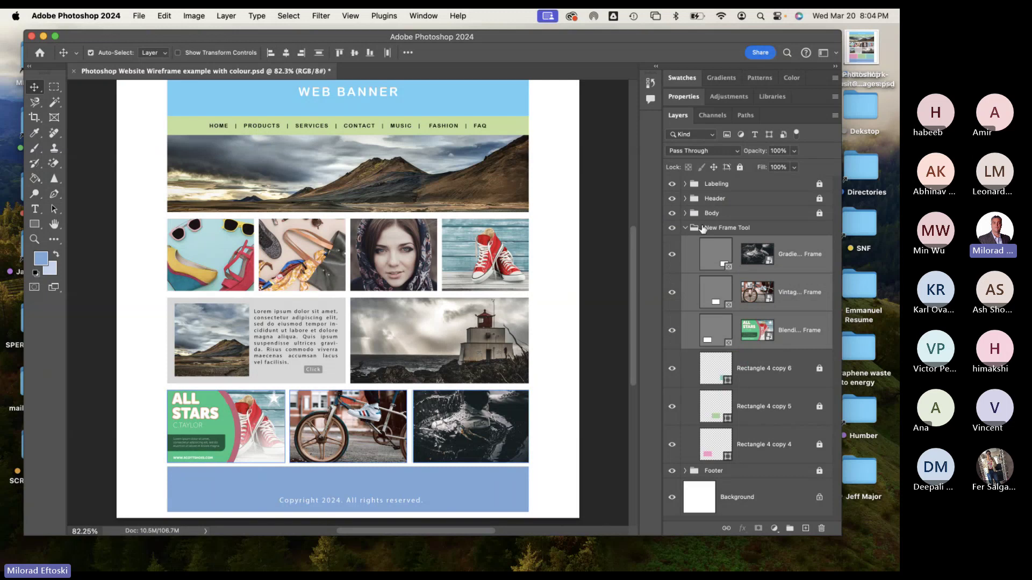
# Delete the placeholder layers Rectangle 4 copy 6, Rectangle 4 copy 5 and Rectangle 4 copy 4.
pyautogui.click(757, 375)
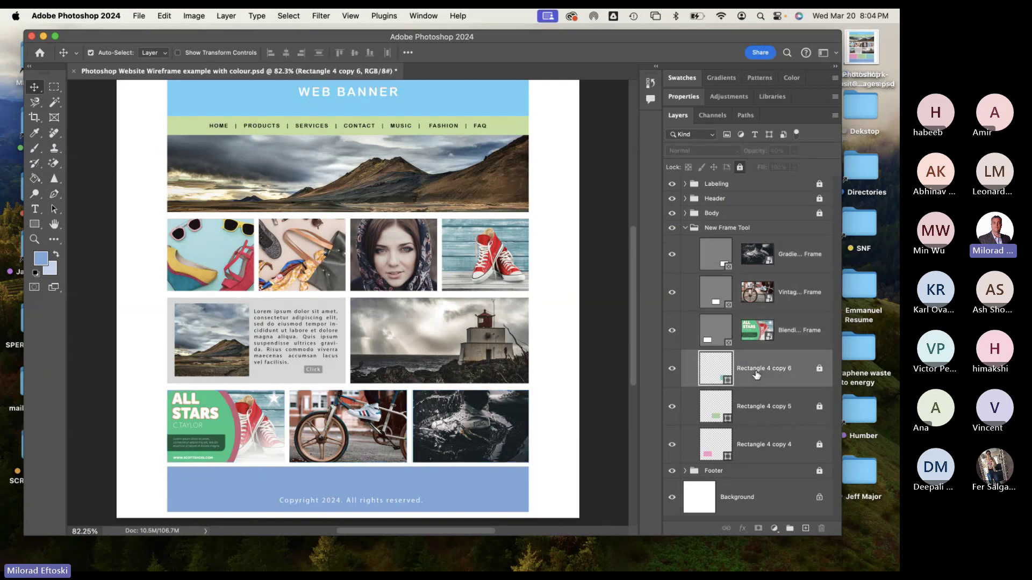
pyautogui.keyDown('shift'); pyautogui.click(771, 451); pyautogui.keyUp('shift')
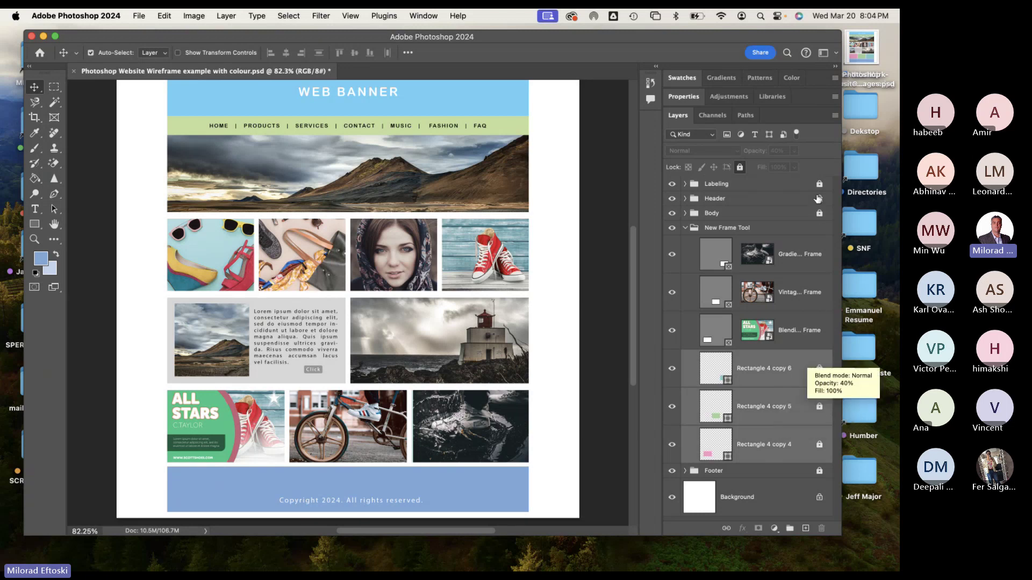
pyautogui.press('Delete')
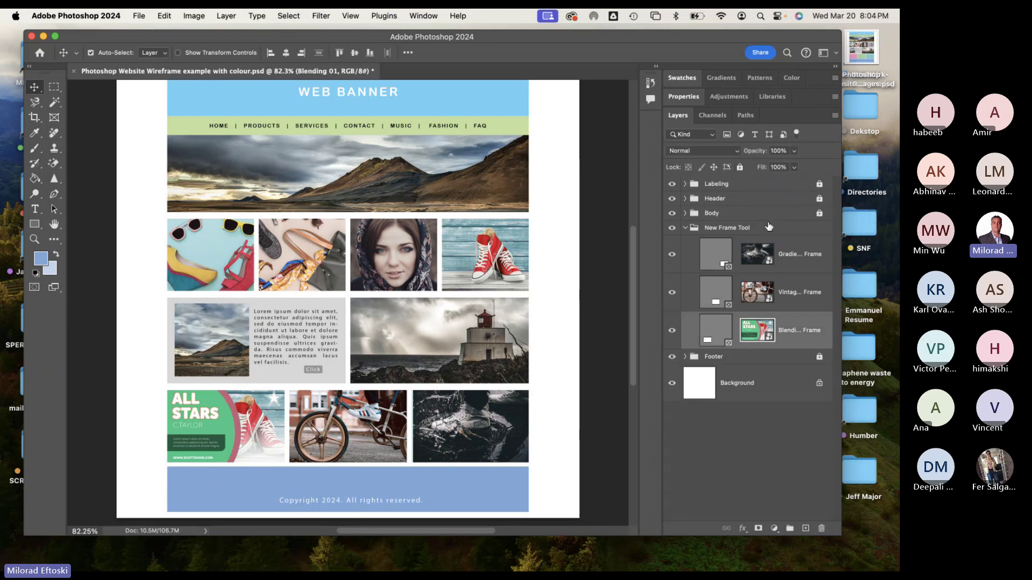
# Deselect all layers, collapse the New Frame Tool group and hide it.
pyautogui.click(796, 493)
pyautogui.click(685, 228)
pyautogui.click(673, 229)
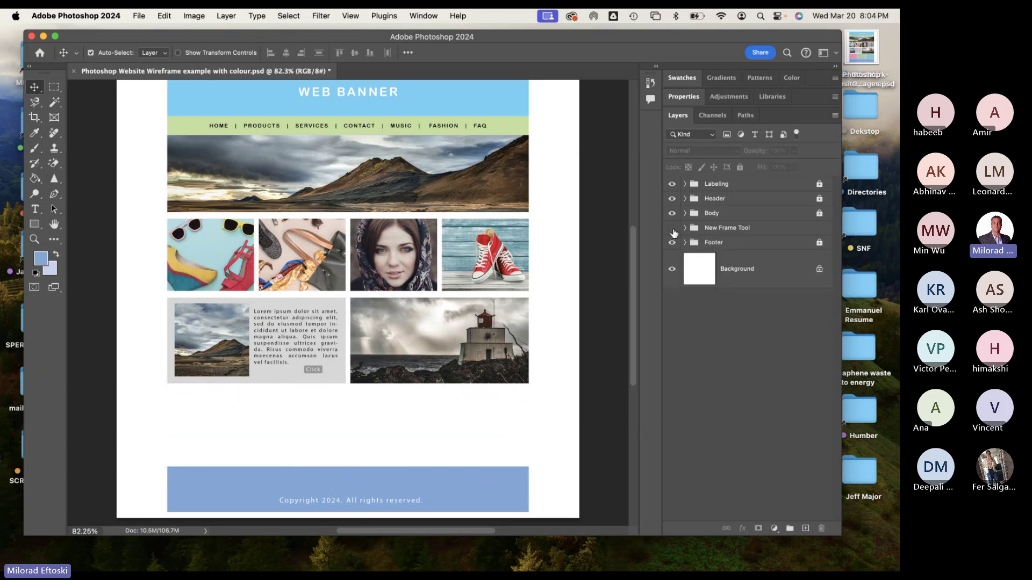
# Make the hidden New Frame Tool layer group visible, showing its three framed images above the footer.
pyautogui.click(672, 229)
pyautogui.click(672, 229)
pyautogui.click(672, 229)
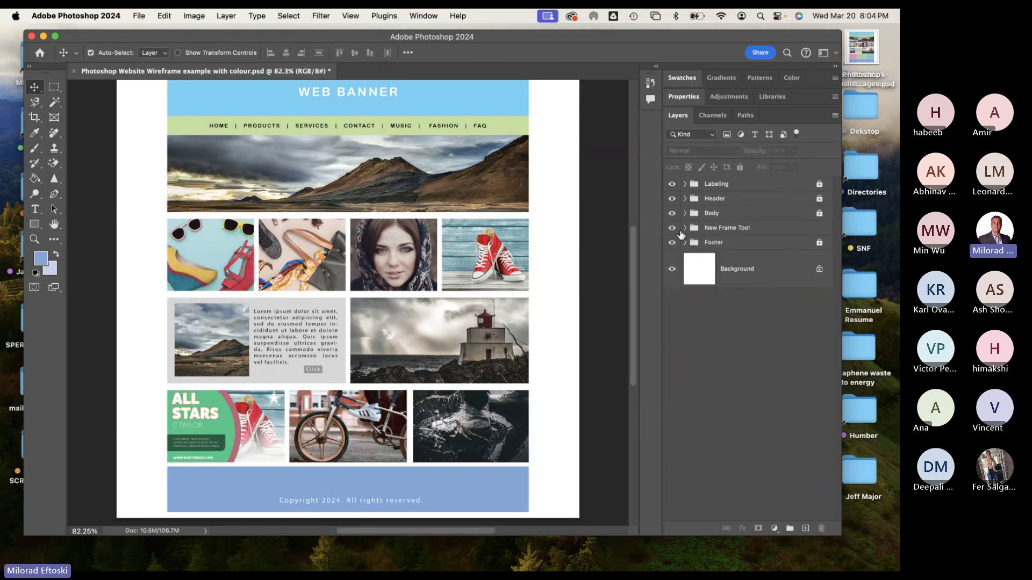
# Look through the layers inside the New Frame Tool and Body groups, leaving both groups collapsed.
pyautogui.click(685, 229)
pyautogui.click(685, 229)
pyautogui.click(685, 214)
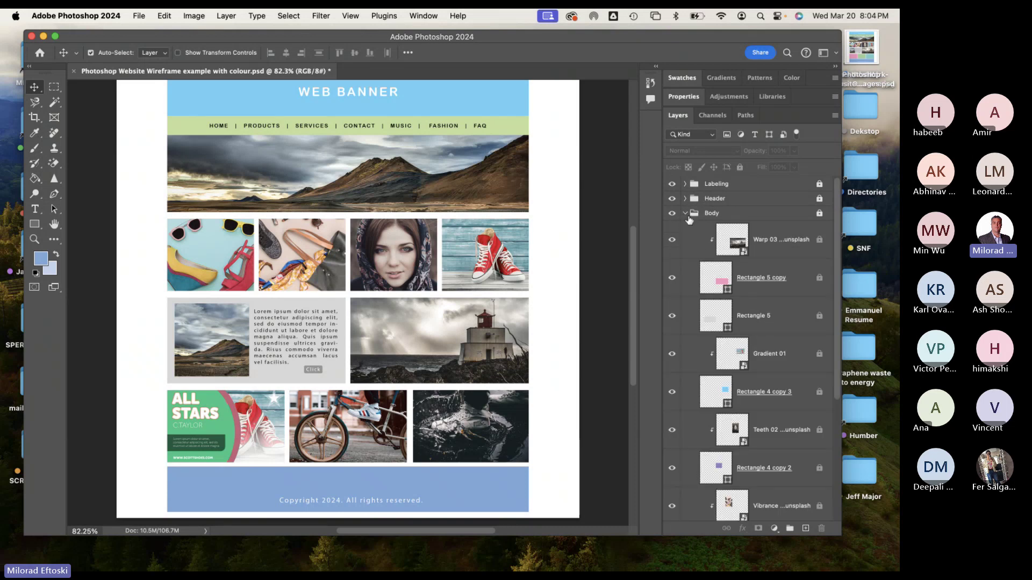
pyautogui.click(683, 217)
pyautogui.click(685, 215)
pyautogui.click(718, 352)
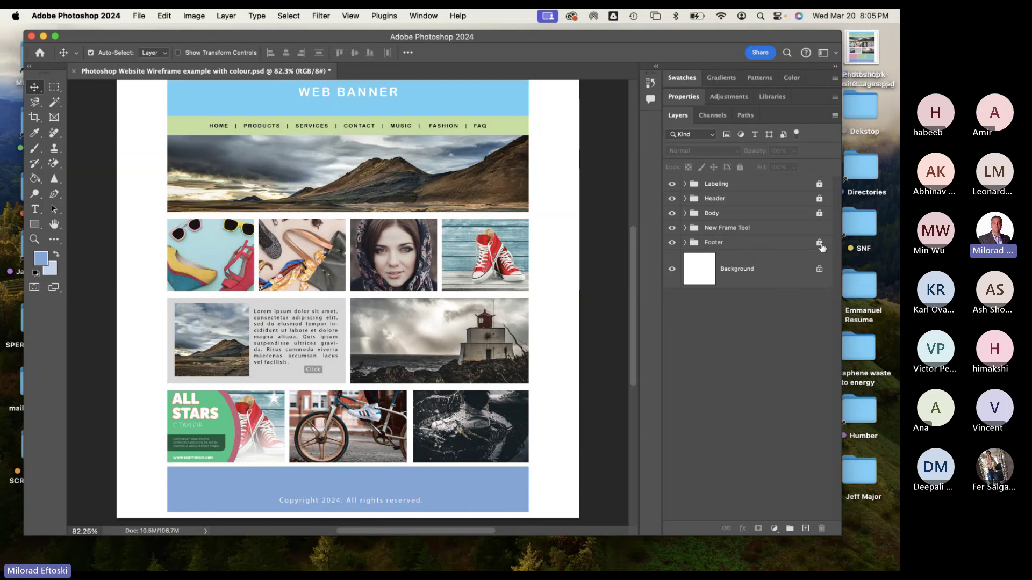
# Unlock and expand the Footer group and place the Navigation 01.jpg image above Rectangle 6.
pyautogui.click(685, 242)
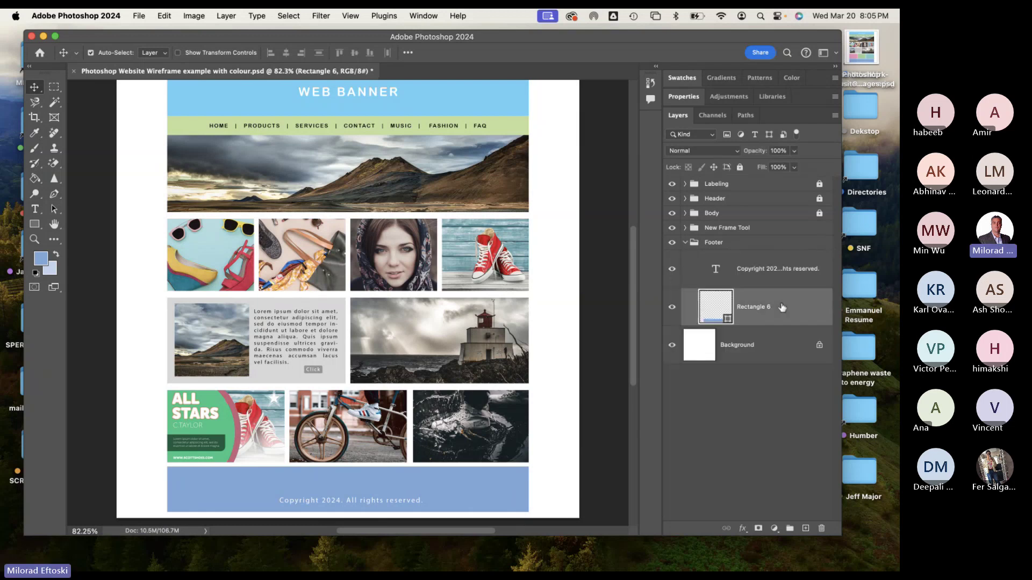
pyautogui.click(763, 313)
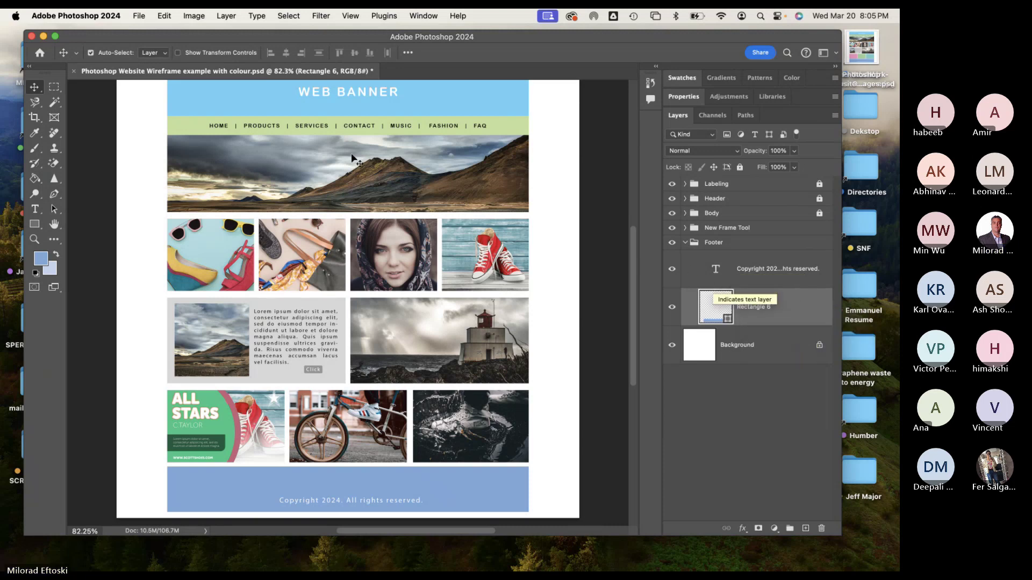
pyautogui.click(140, 17)
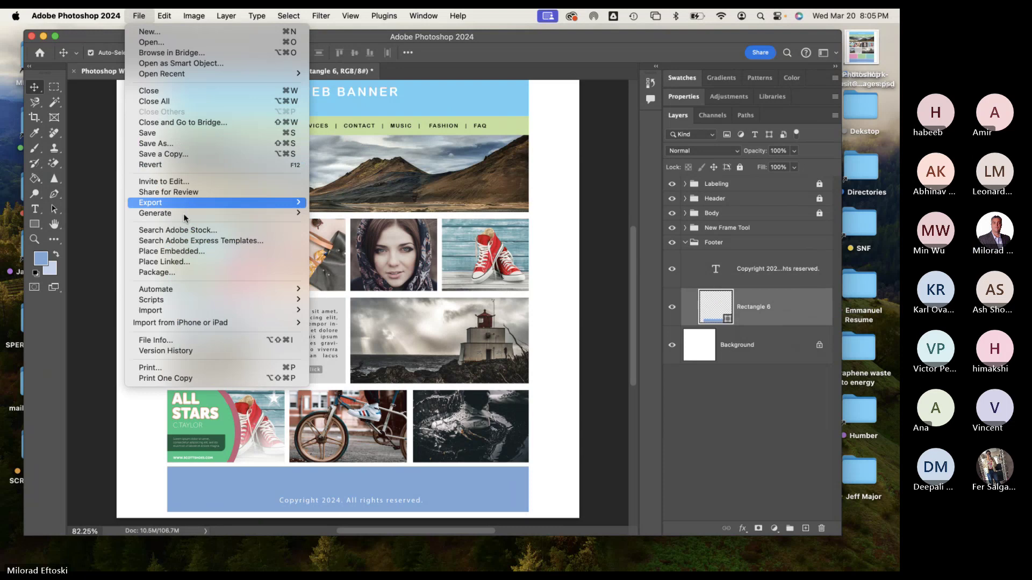
pyautogui.click(197, 256)
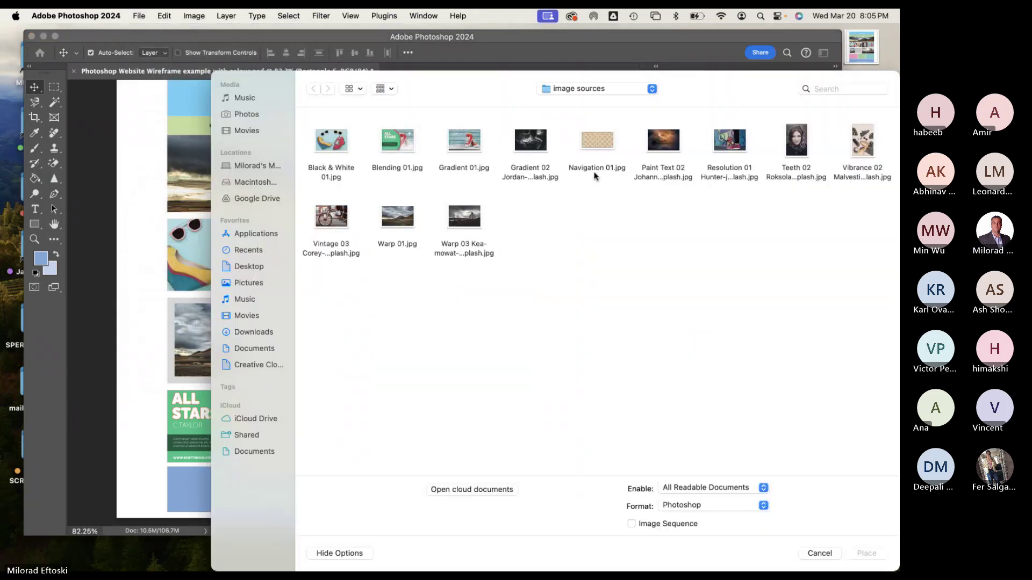
pyautogui.doubleClick(597, 141)
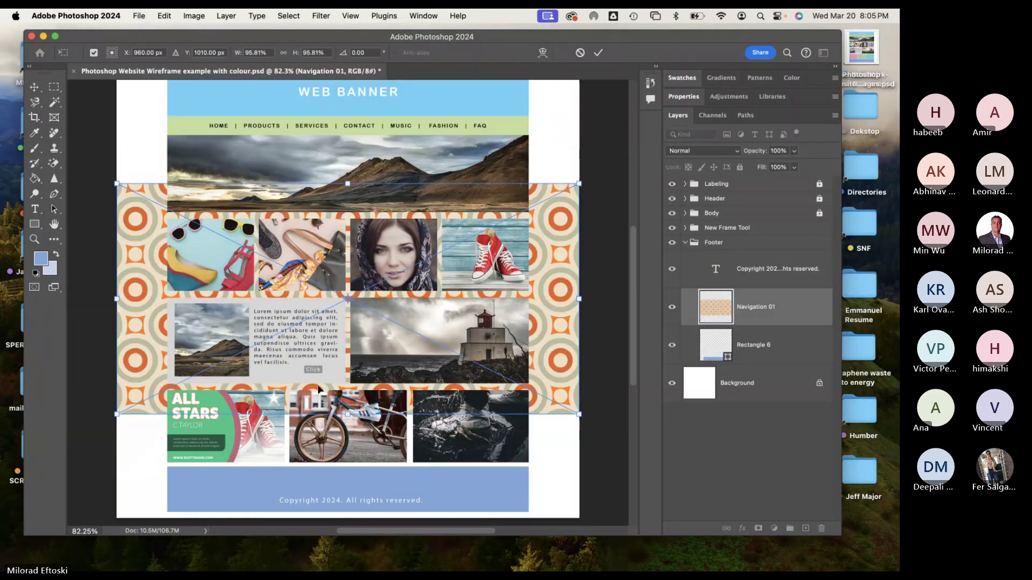
# Move the Navigation 01 pattern down over the footer and clip it to Rectangle 6.
pyautogui.moveTo(146, 339); pyautogui.dragTo(150, 440)
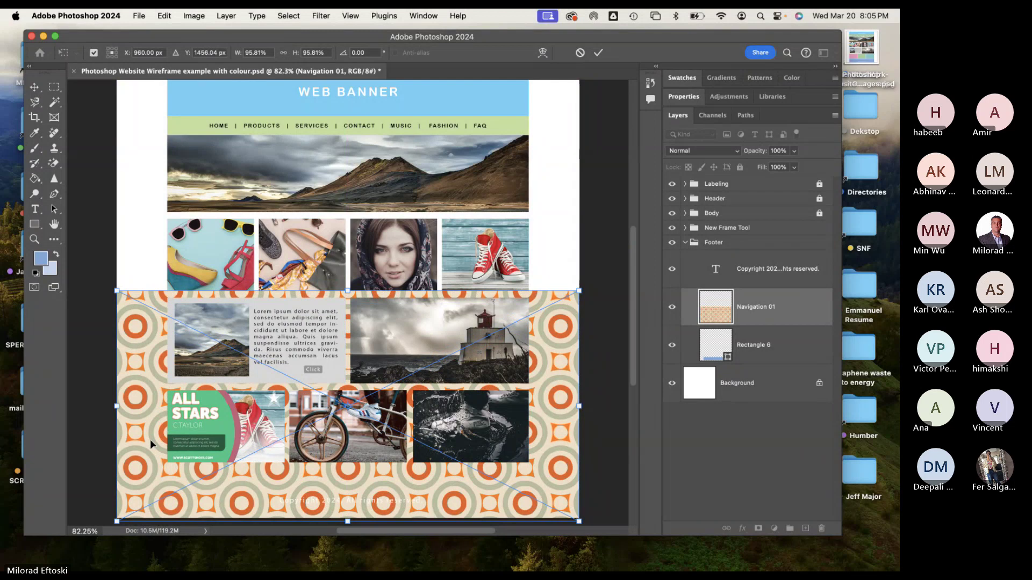
pyautogui.press('Return')
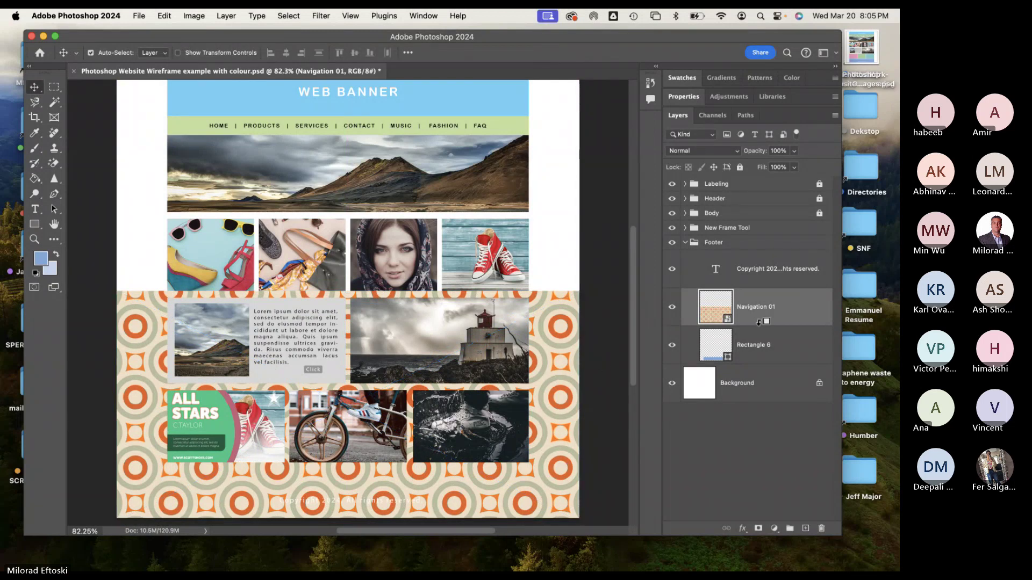
pyautogui.keyDown('alt'); pyautogui.click(760, 326); pyautogui.keyUp('alt')
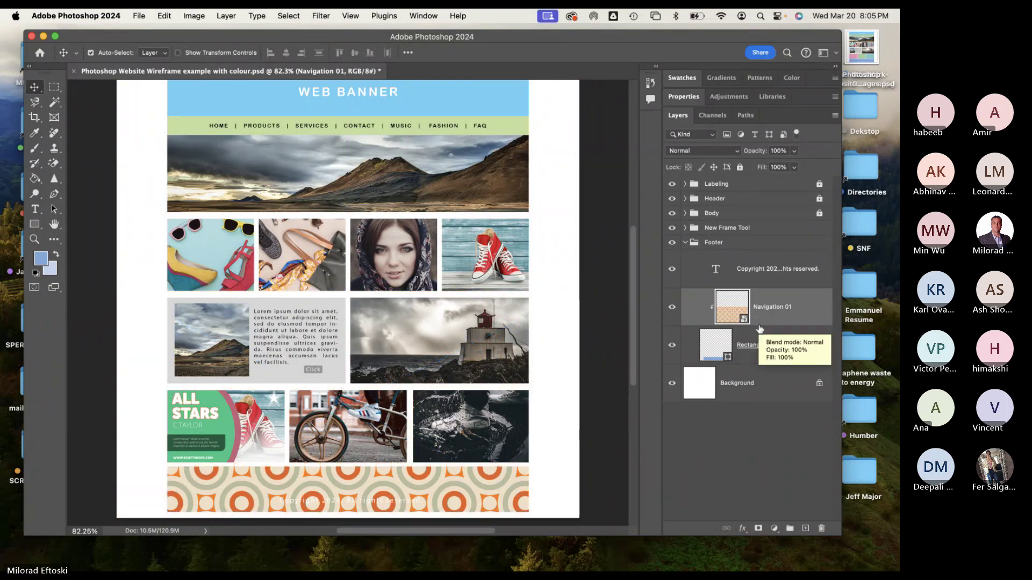
# Delete the Navigation 01 layer from the Footer group and save the document with the group collapsed.
pyautogui.press('BackSpace')
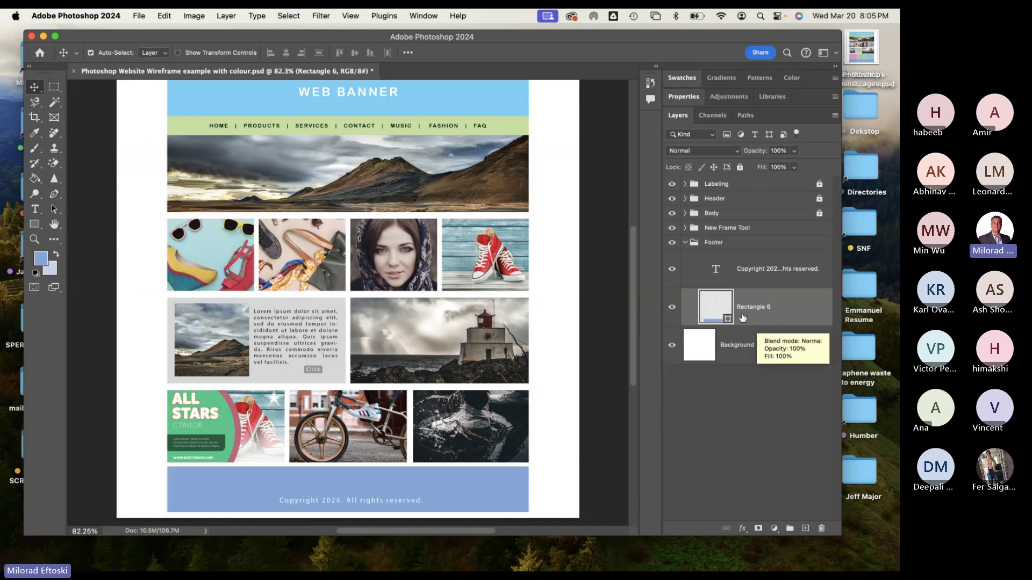
pyautogui.click(686, 243)
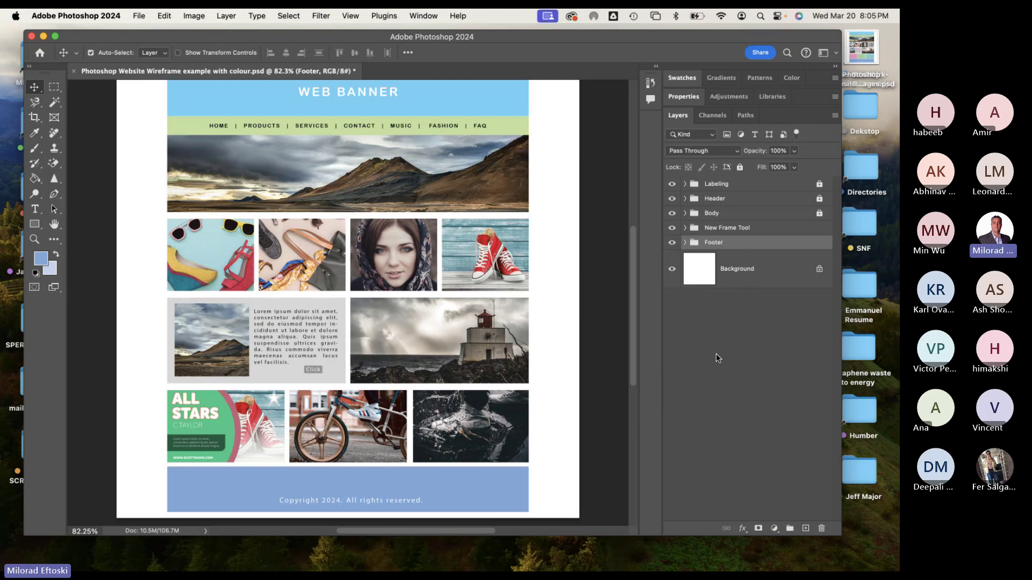
pyautogui.click(138, 16)
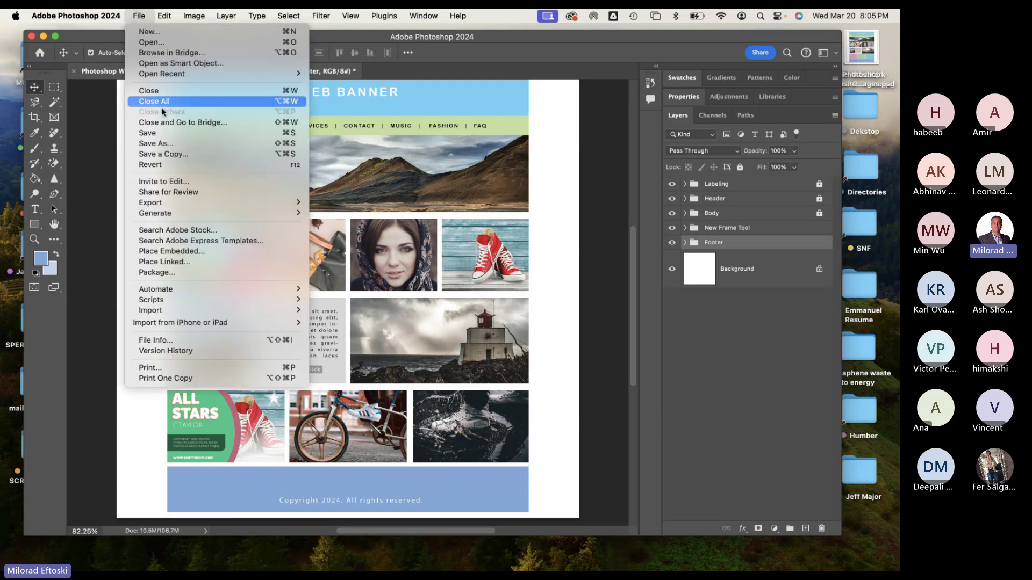
pyautogui.click(161, 133)
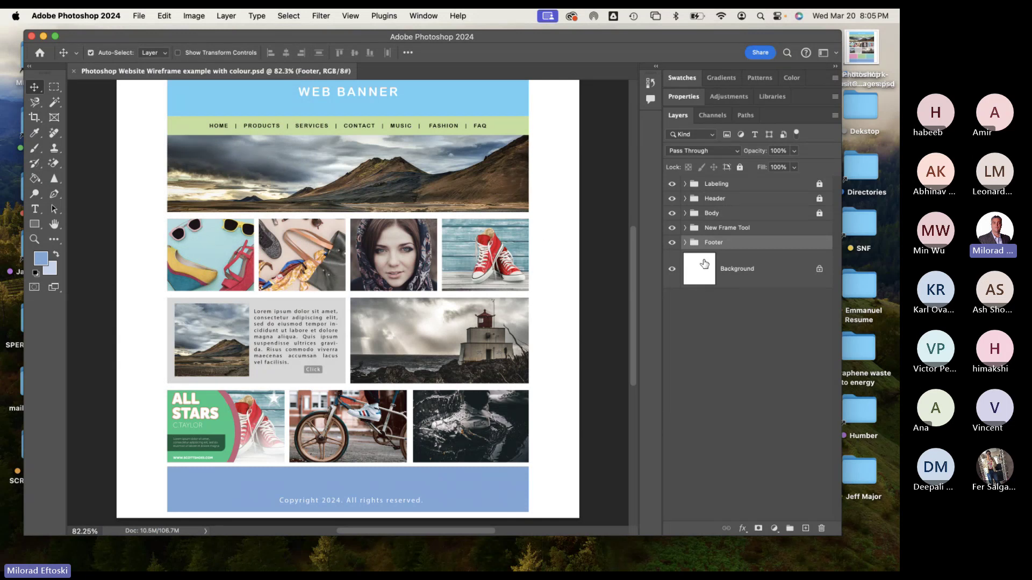
# Try the blue foreground colour as the Background layer's fill, reset to the default colours and fill the layer with black.
pyautogui.click(704, 264)
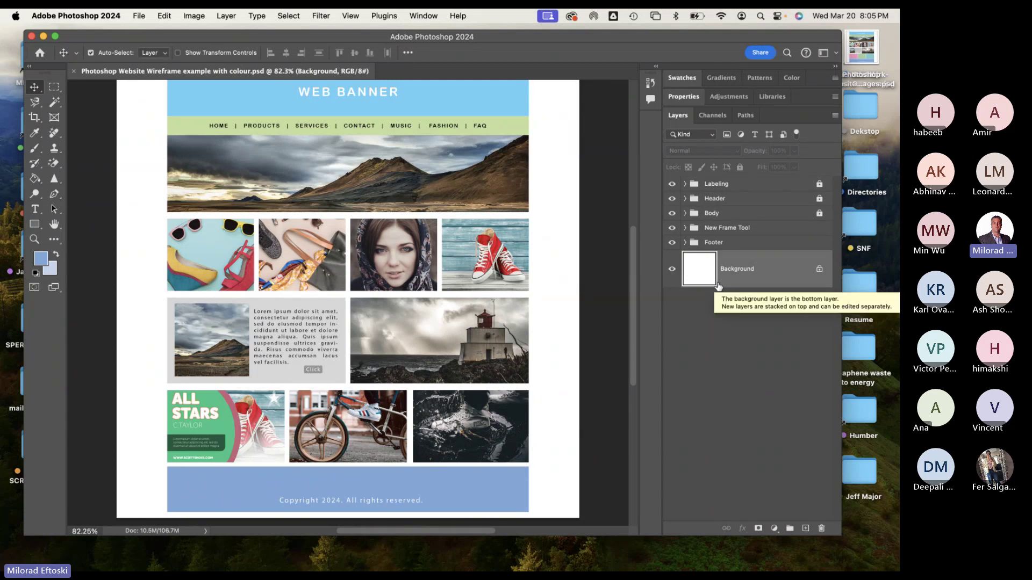
pyautogui.hotkey('alt', 'BackSpace')
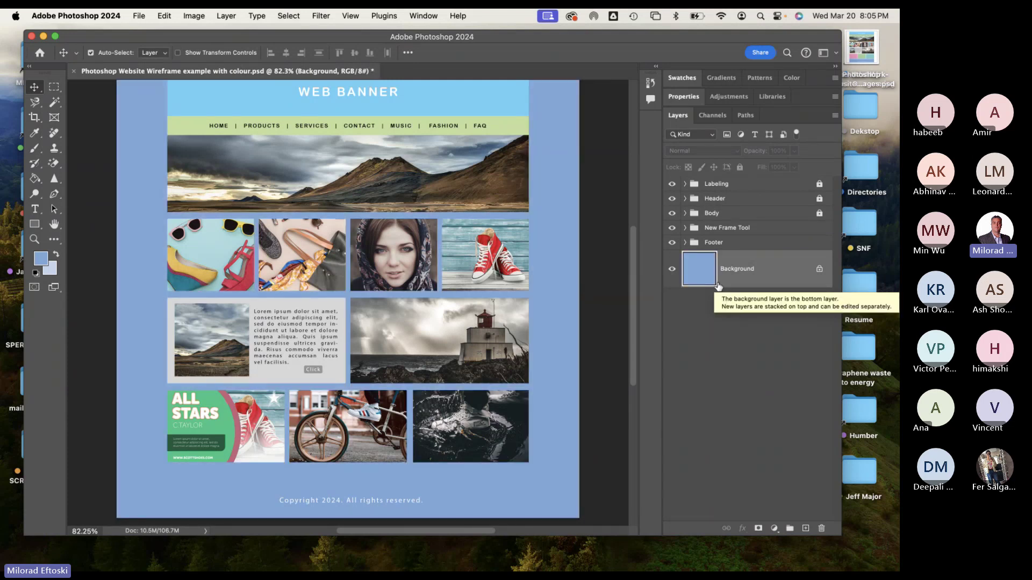
pyautogui.press('d')
pyautogui.hotkey('alt', 'BackSpace')
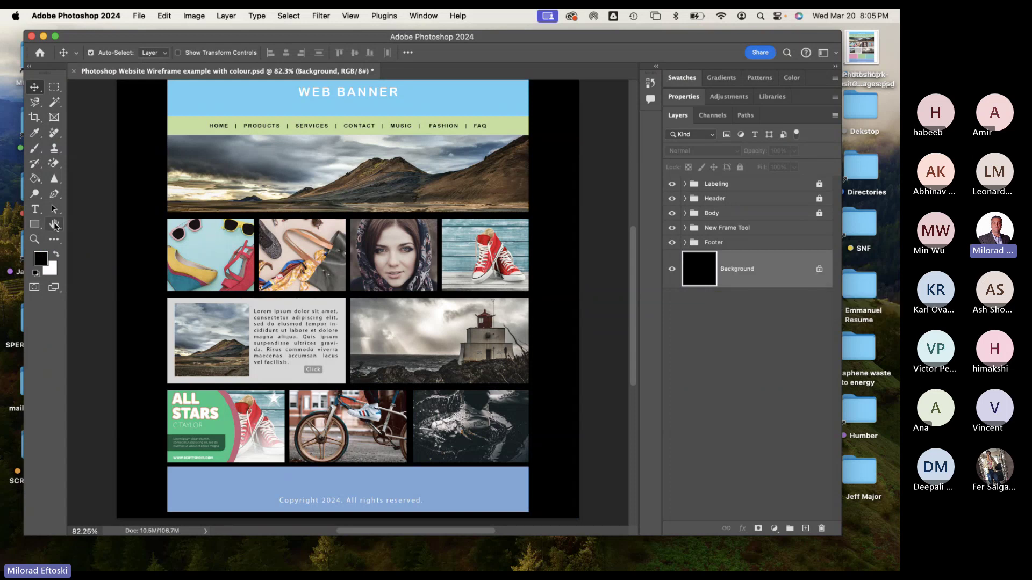
# Reposition the page in view and save the website document with its black background.
pyautogui.click(54, 224)
pyautogui.moveTo(371, 261); pyautogui.dragTo(313, 283)
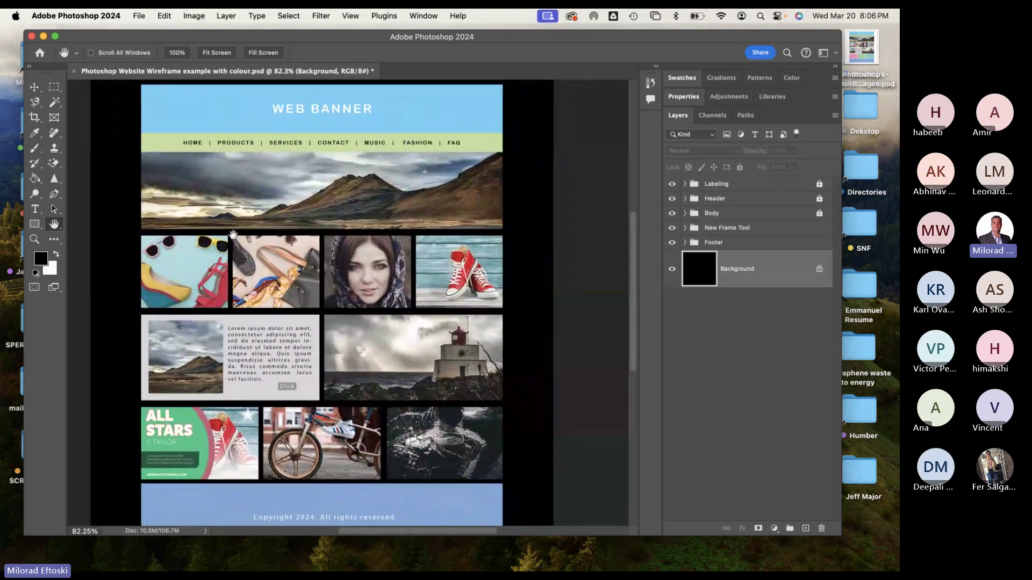
pyautogui.click(139, 15)
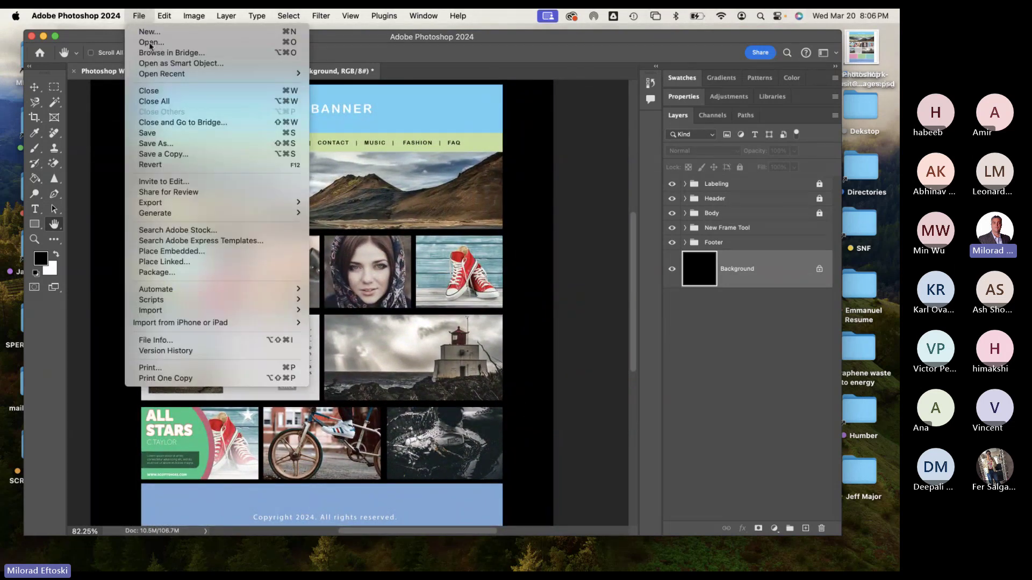
pyautogui.click(171, 141)
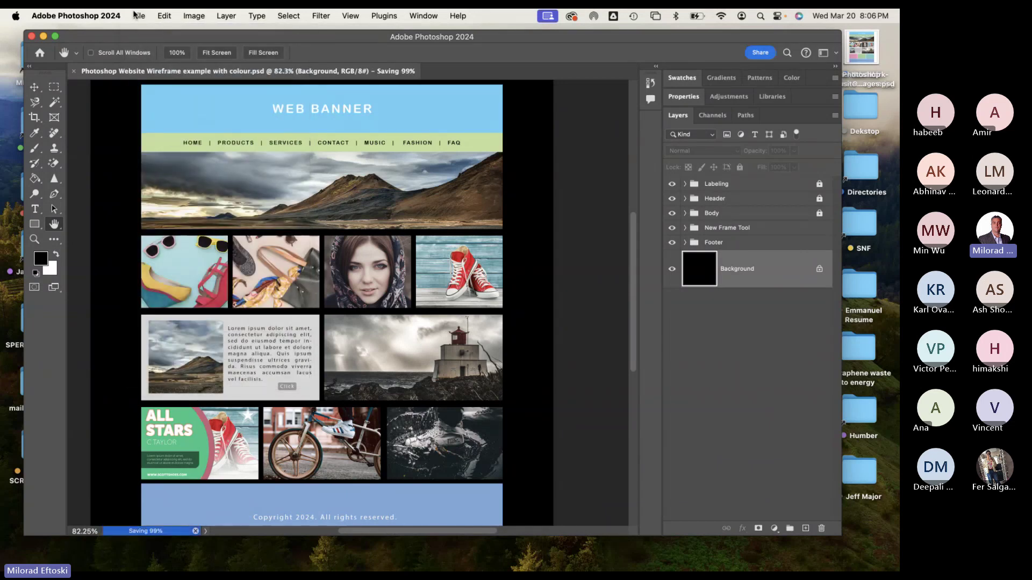
pyautogui.click(139, 15)
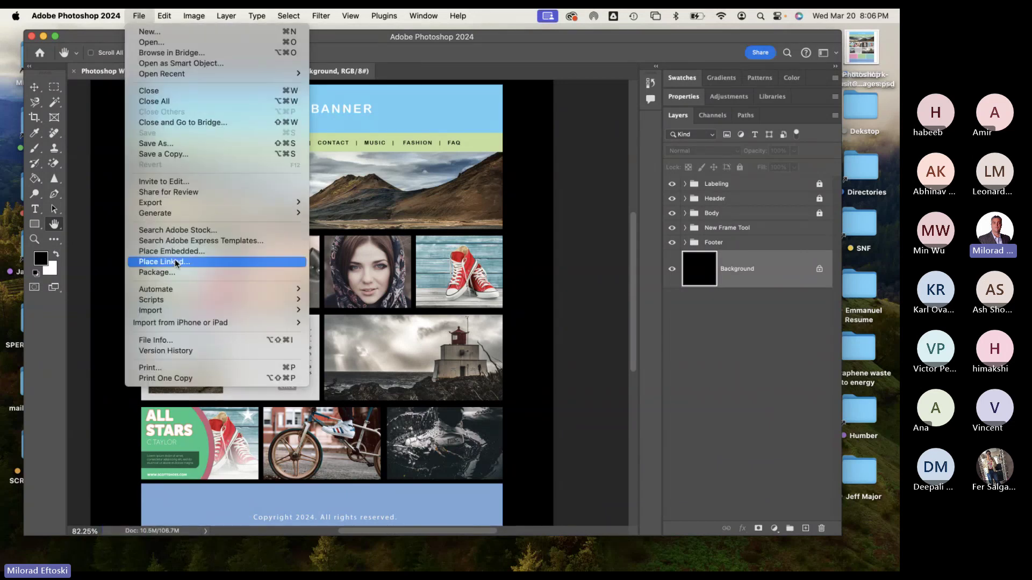
pyautogui.press('Escape')
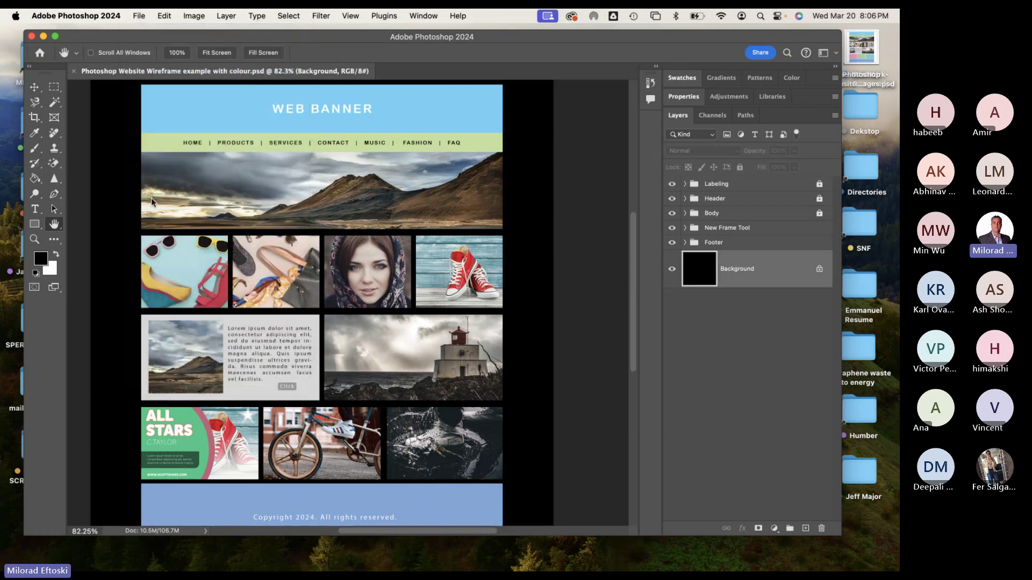
# Save a JPEG copy of the mockup to the Desktop with slightly reduced quality and Baseline ("Standard") format.
pyautogui.press('super+shift+s')
pyautogui.click(512, 351)
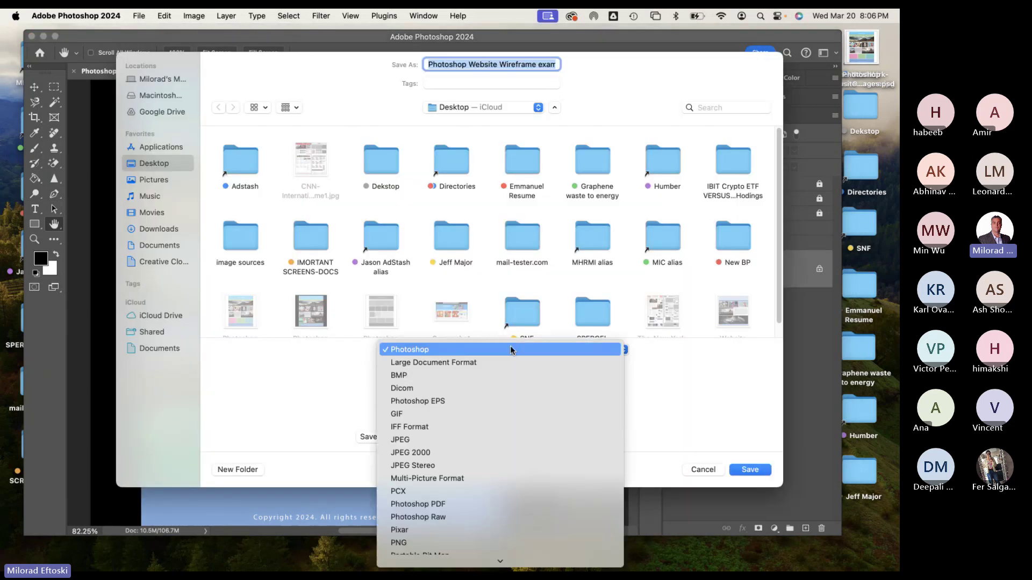
pyautogui.click(488, 441)
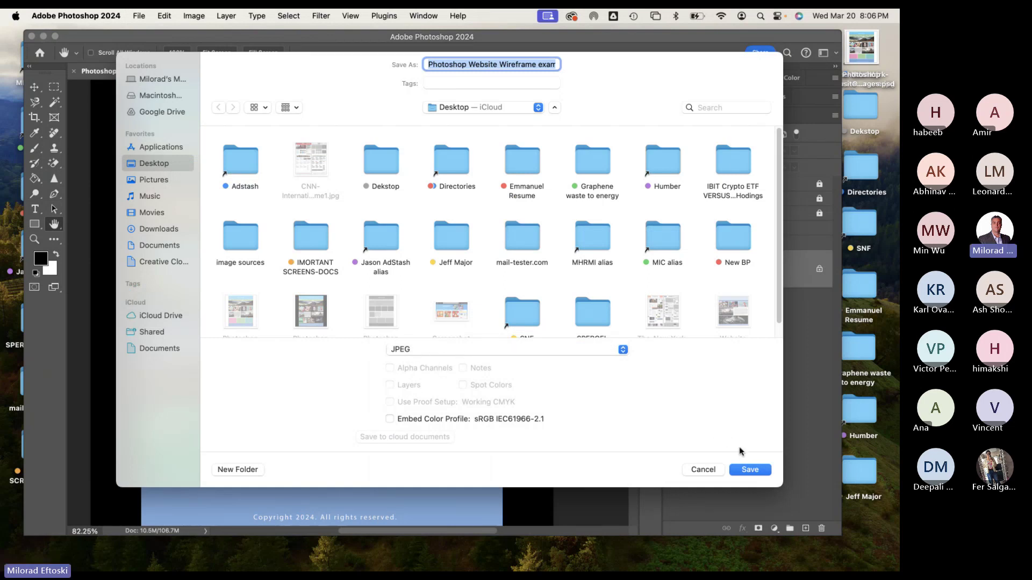
pyautogui.click(751, 471)
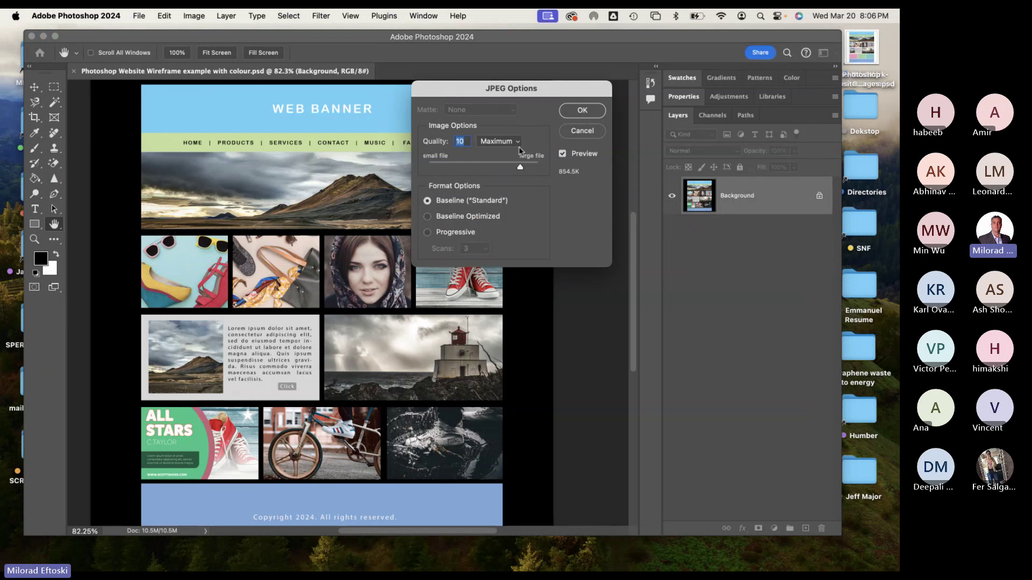
pyautogui.moveTo(519, 167); pyautogui.dragTo(505, 169)
pyautogui.click(582, 111)
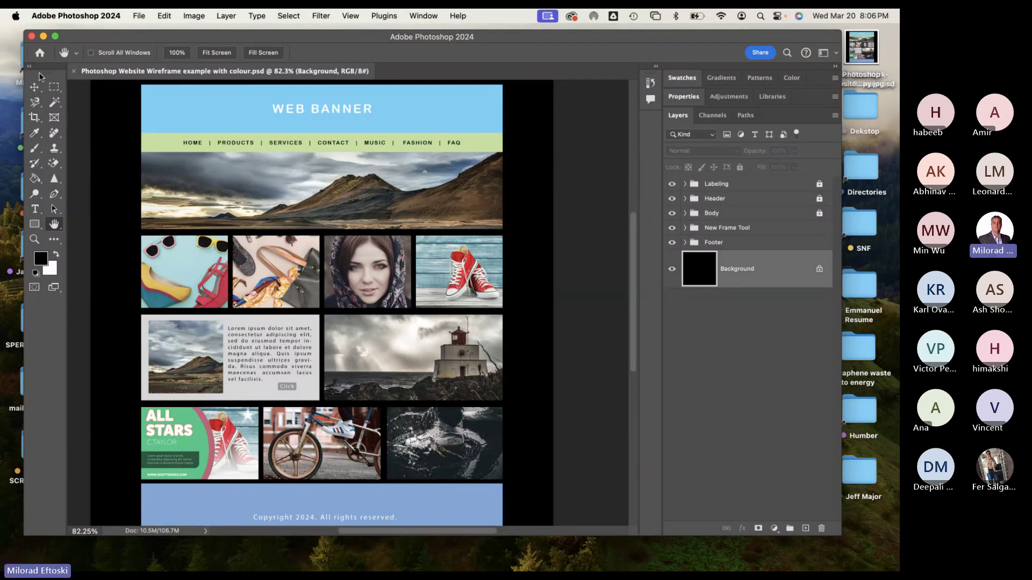
# Close the website document and minimize Photoshop to work on the desktop in Finder.
pyautogui.click(74, 71)
pyautogui.click(43, 36)
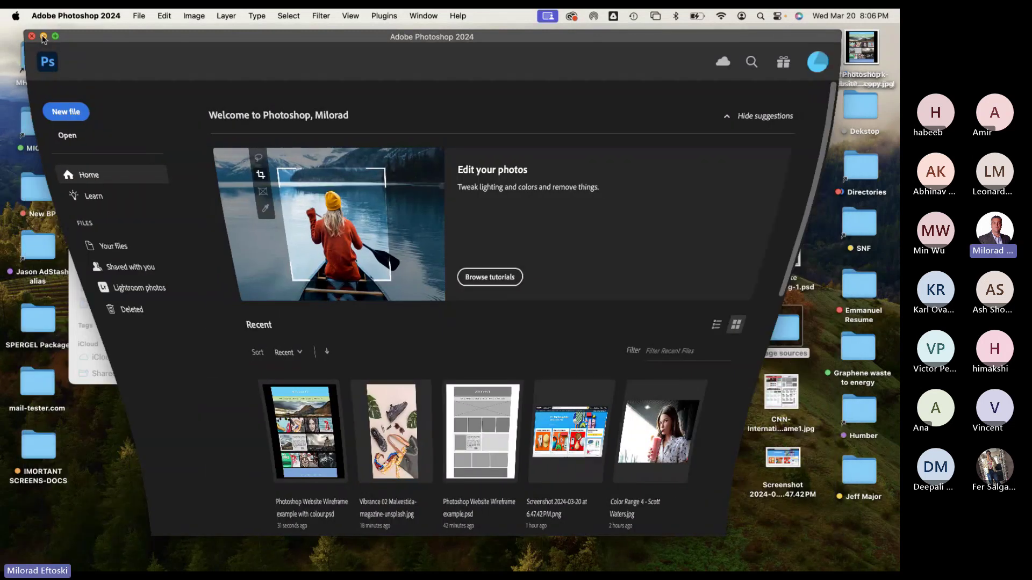
pyautogui.click(698, 407)
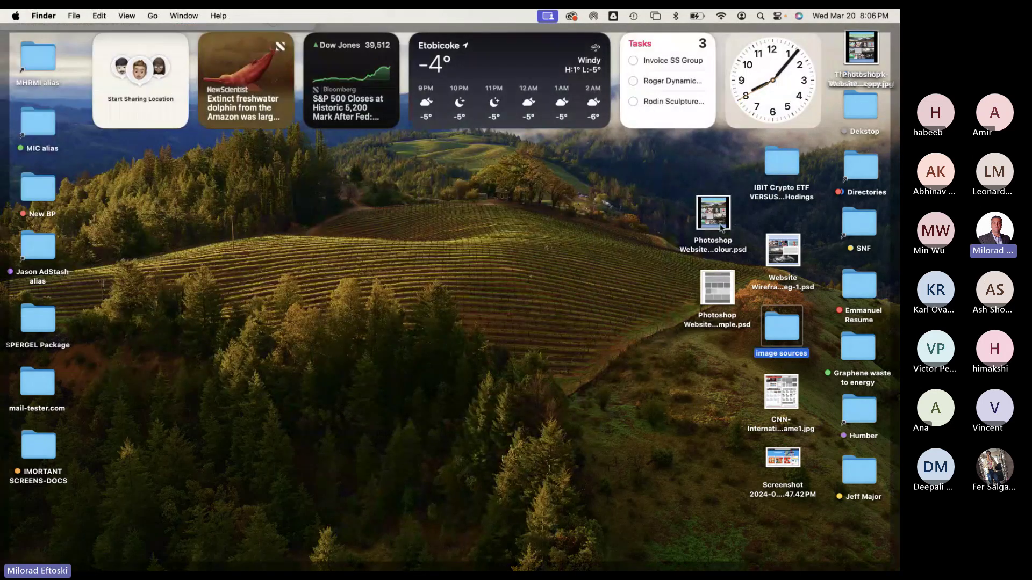
# Move the exported JPEG copy to an open area of the desktop and preview it with Quick Look.
pyautogui.moveTo(858, 46); pyautogui.dragTo(625, 232)
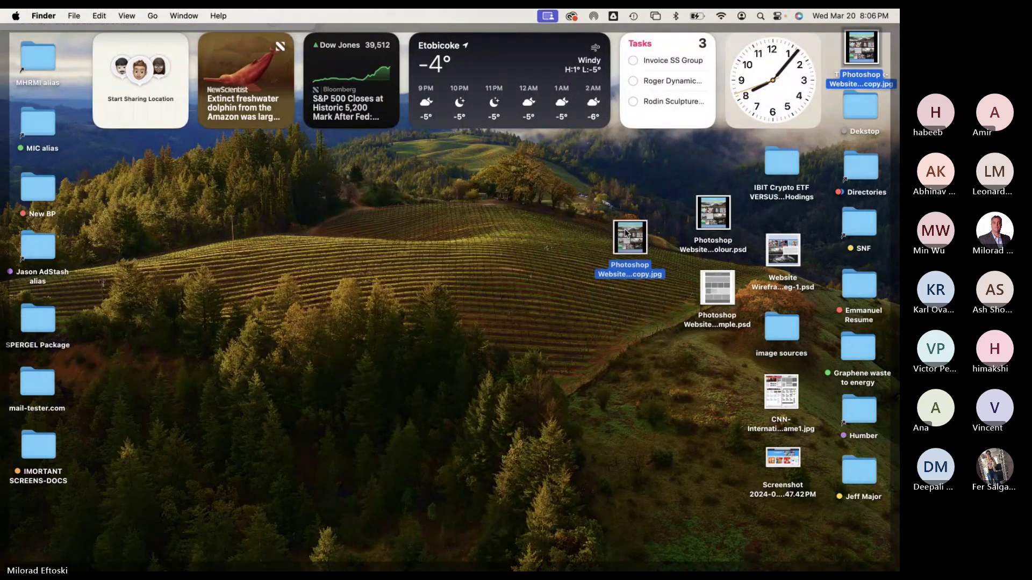
pyautogui.press('space')
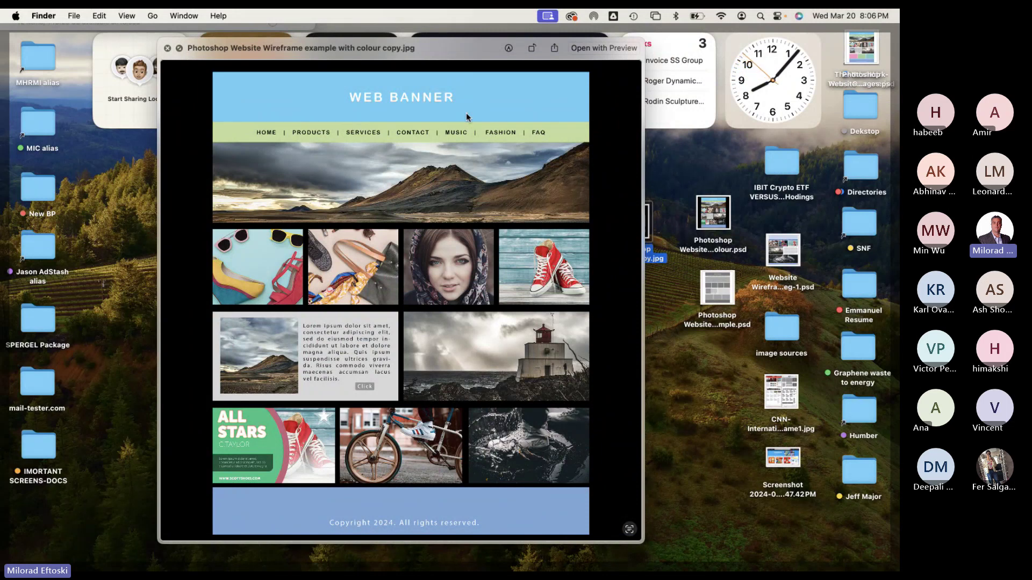
pyautogui.press('space')
# Arrange the two wireframe PSD files beneath the JPEG copy and preview Photoshop Website Wireframe example.psd with Quick Look.
pyautogui.moveTo(717, 290); pyautogui.dragTo(639, 381)
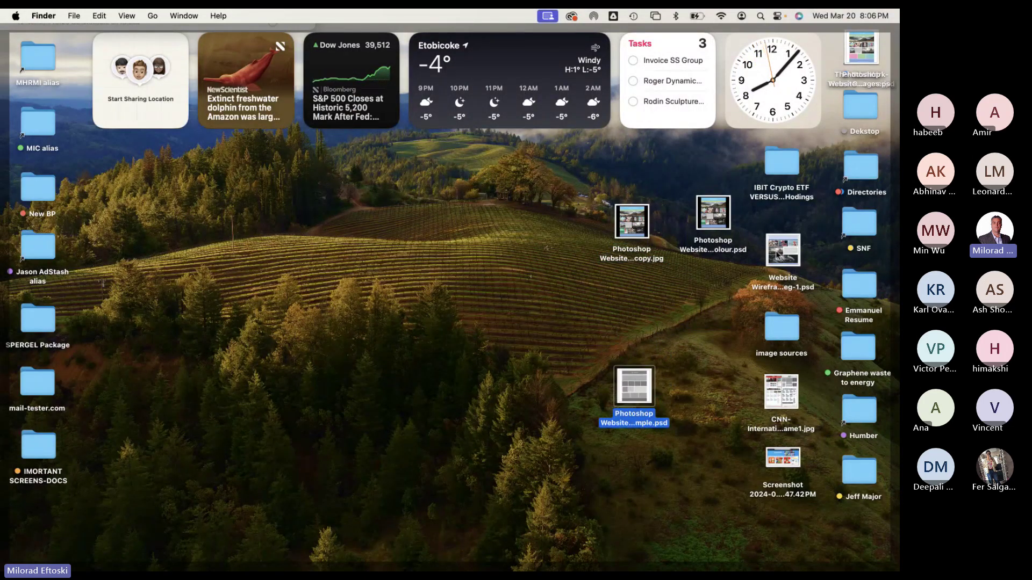
pyautogui.moveTo(779, 254); pyautogui.dragTo(632, 305)
pyautogui.click(639, 385)
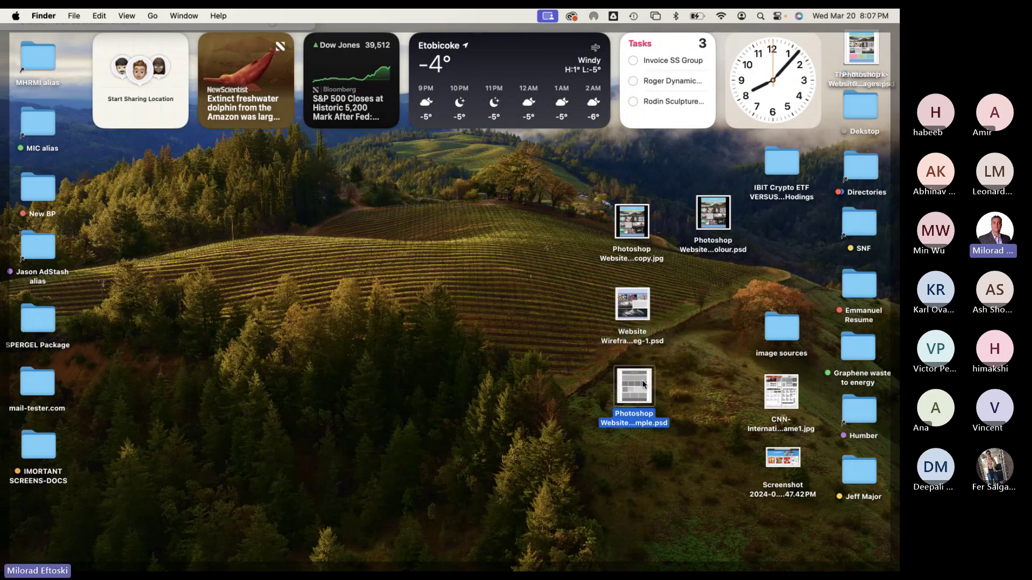
pyautogui.press('space')
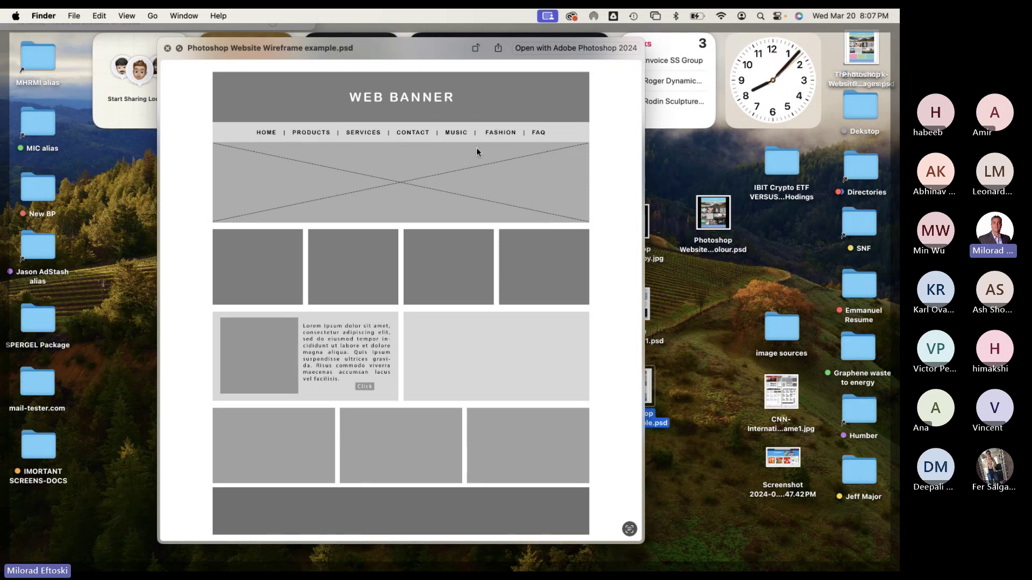
pyautogui.press('Up')
pyautogui.press('Down')
pyautogui.press('space')
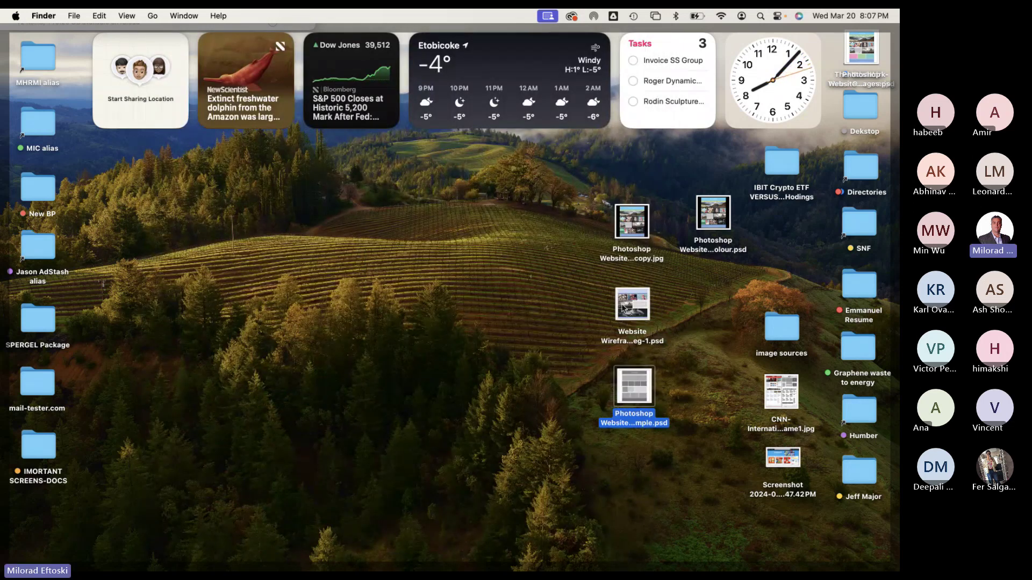
# Place the colour-and-images wireframe PSD between the JPEG copy and the grey wireframe PSD, then preview it with Quick Look.
pyautogui.moveTo(624, 308); pyautogui.dragTo(473, 305)
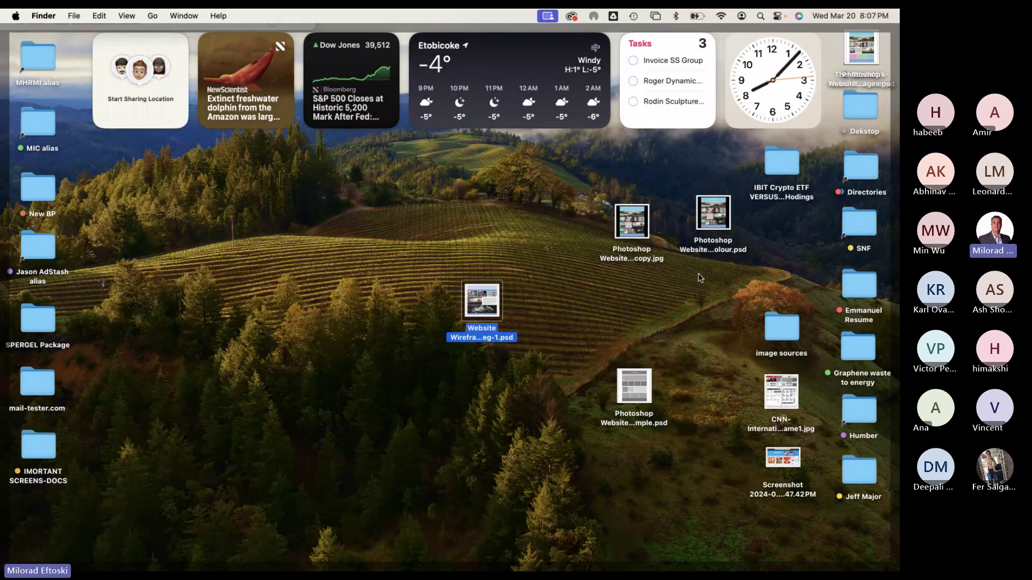
pyautogui.moveTo(851, 56); pyautogui.dragTo(678, 306)
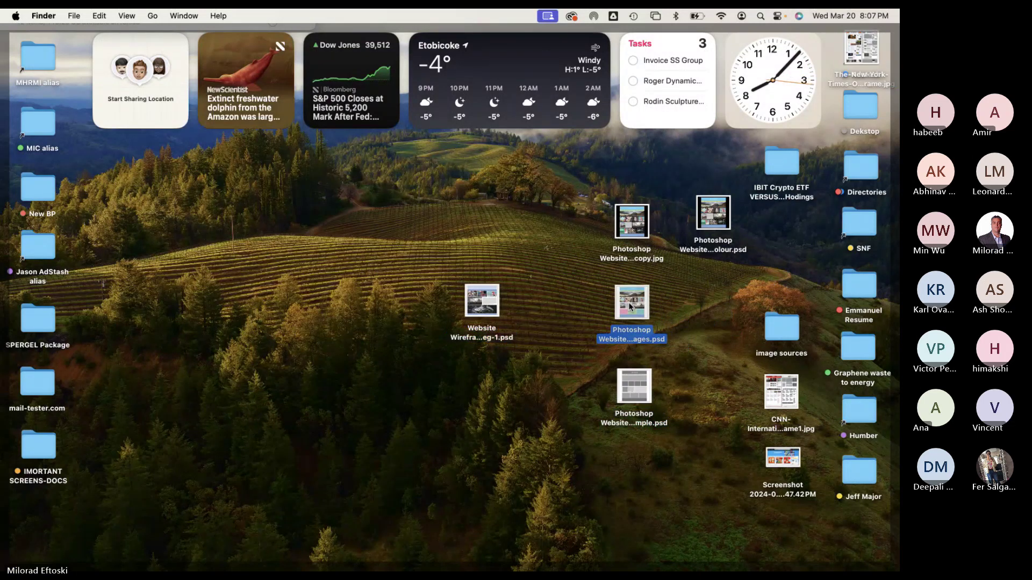
pyautogui.click(645, 392)
pyautogui.press('space')
pyautogui.press('Up')
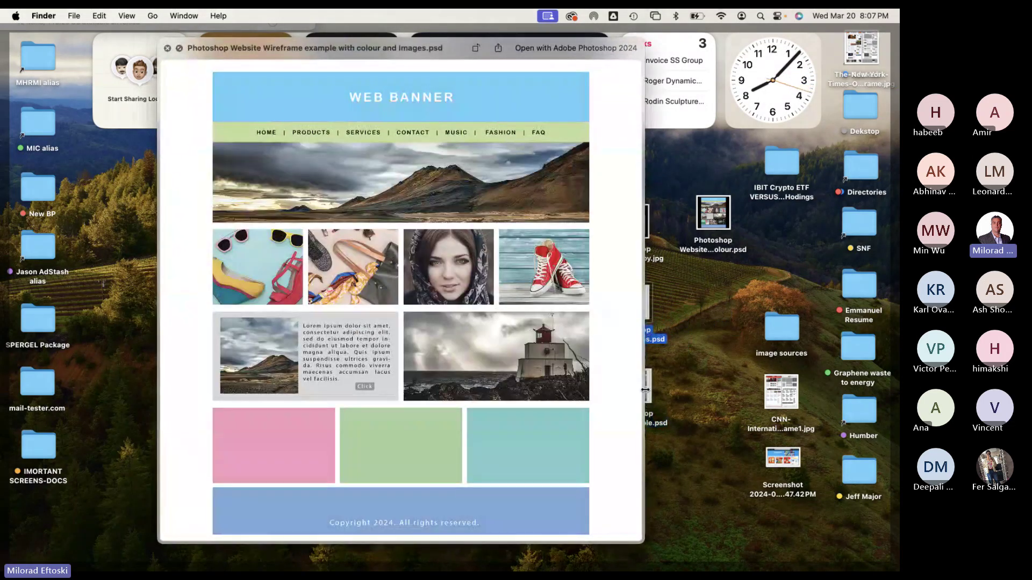
# Compare Photoshop Website Wireframe example.psd with its colour-and-images version by alternating between them in Quick Look.
pyautogui.press('Down')
pyautogui.press('Up')
pyautogui.press('Down')
pyautogui.press('Up')
pyautogui.press('Up')
pyautogui.press('Down')
pyautogui.press('Down')
pyautogui.press('Up')
pyautogui.press('Down')
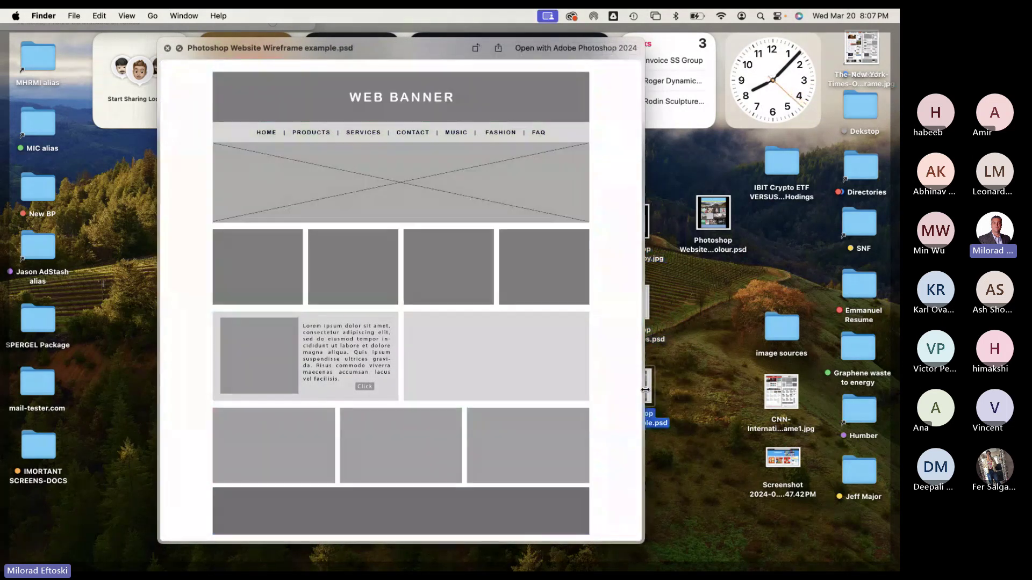
# Examine Photoshop Website Wireframe example with colour copy.jpg in Quick Look, shifting the preview off the desktop files before closing it.
pyautogui.press('Up')
pyautogui.press('Up')
pyautogui.press('Up')
pyautogui.press('Up')
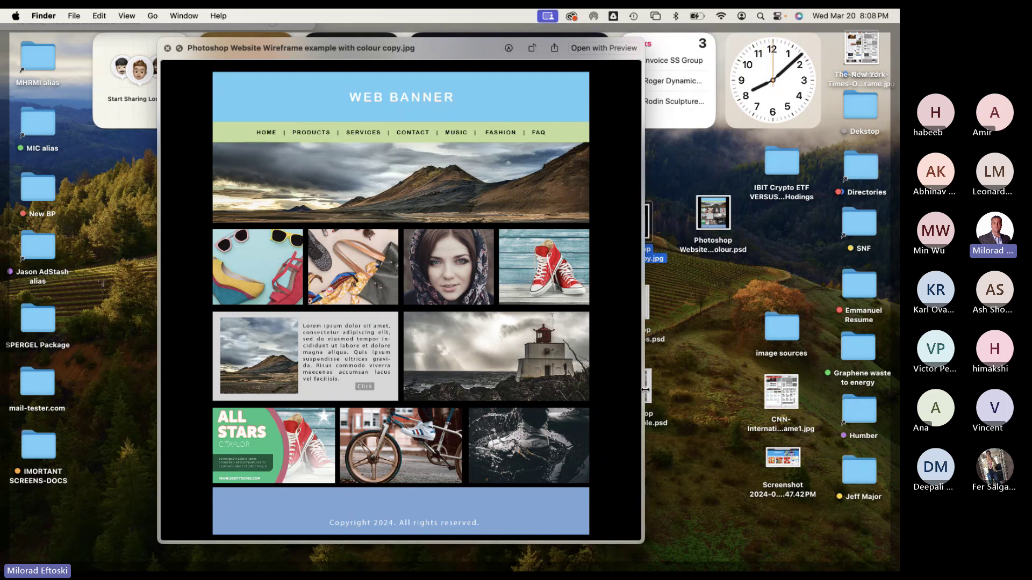
pyautogui.press('space')
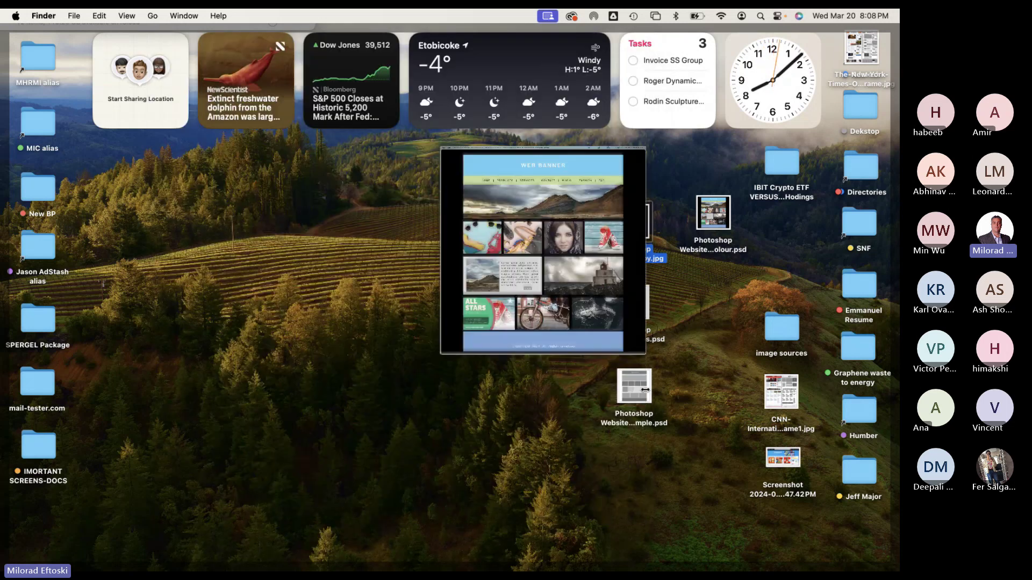
pyautogui.press('space')
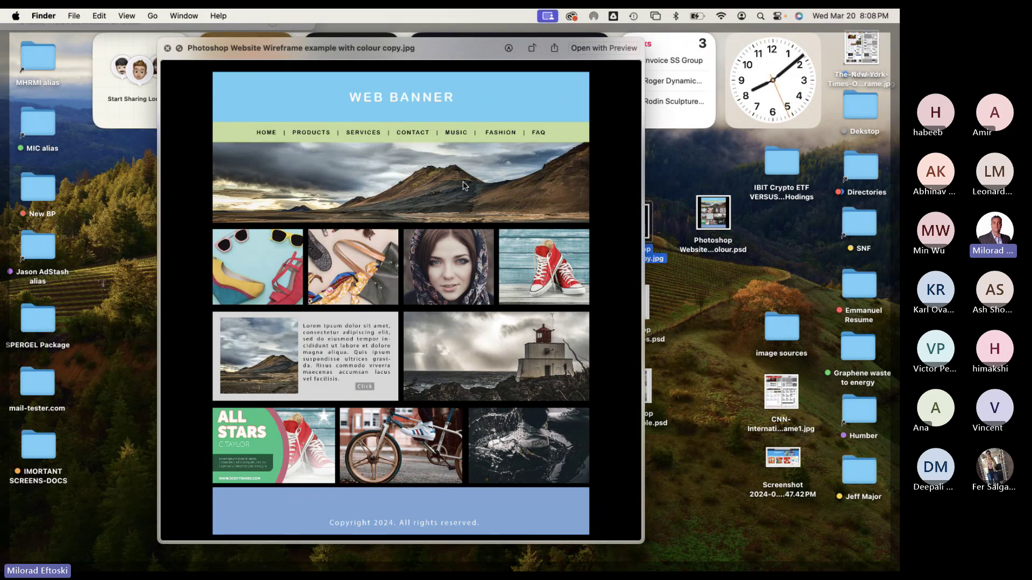
pyautogui.moveTo(456, 47); pyautogui.dragTo(402, 50)
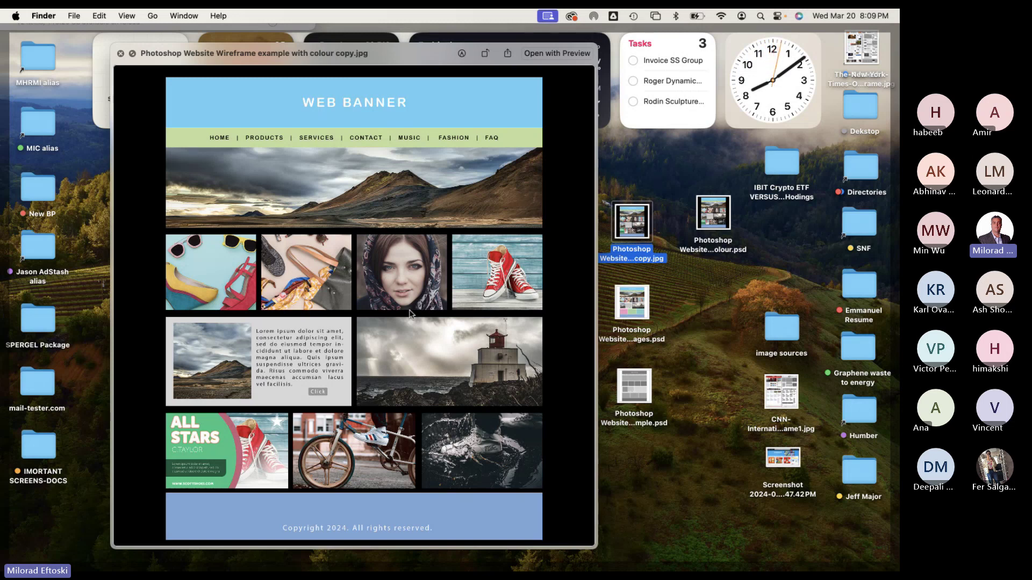
pyautogui.press('space')
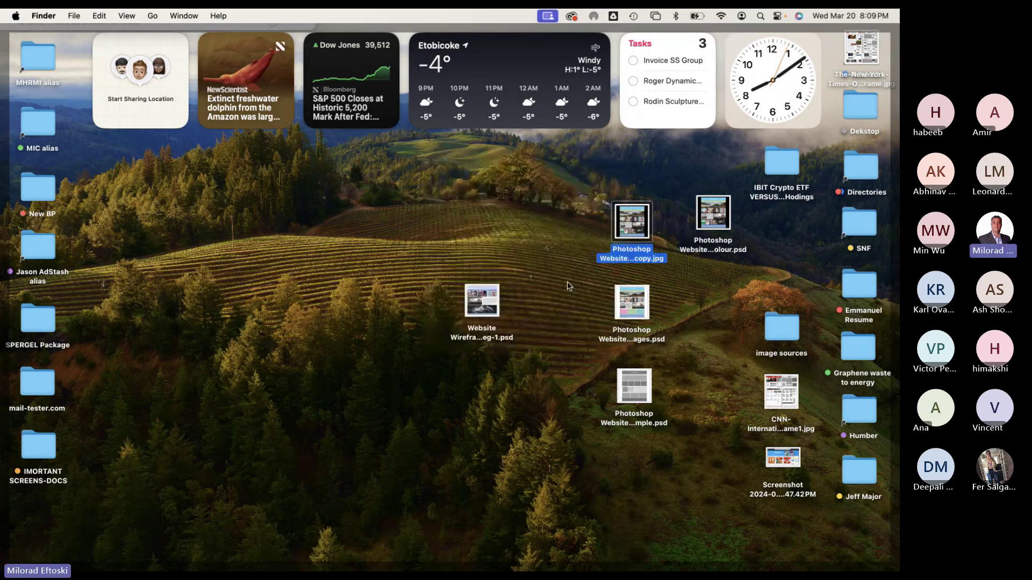
# Close the image sources folder window and move the Website Wireframe PSD ending in eg-1 beneath the black-background mockup PSD.
pyautogui.click(482, 312)
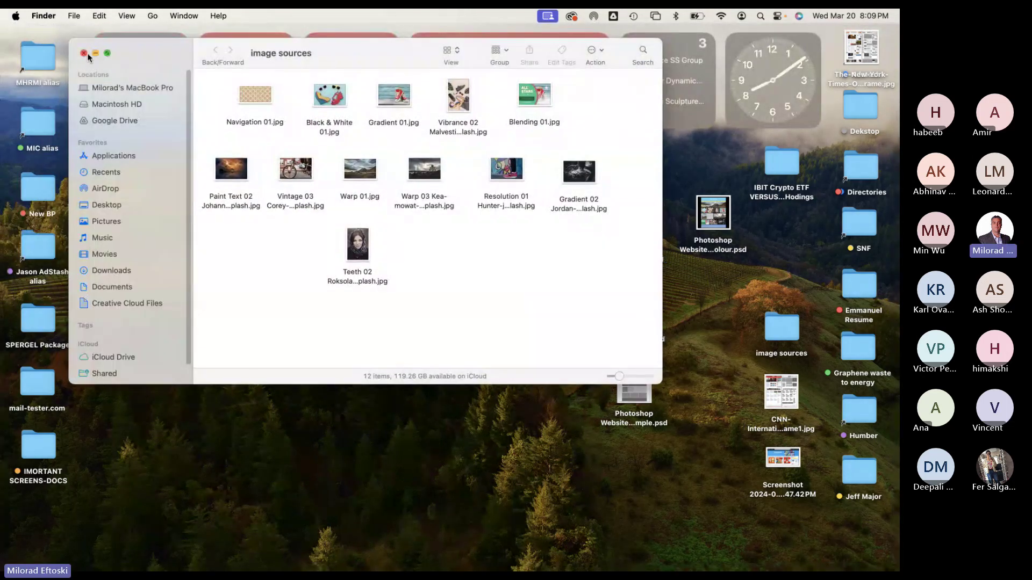
pyautogui.doubleClick(84, 58)
pyautogui.moveTo(481, 301); pyautogui.dragTo(708, 295)
pyautogui.click(725, 375)
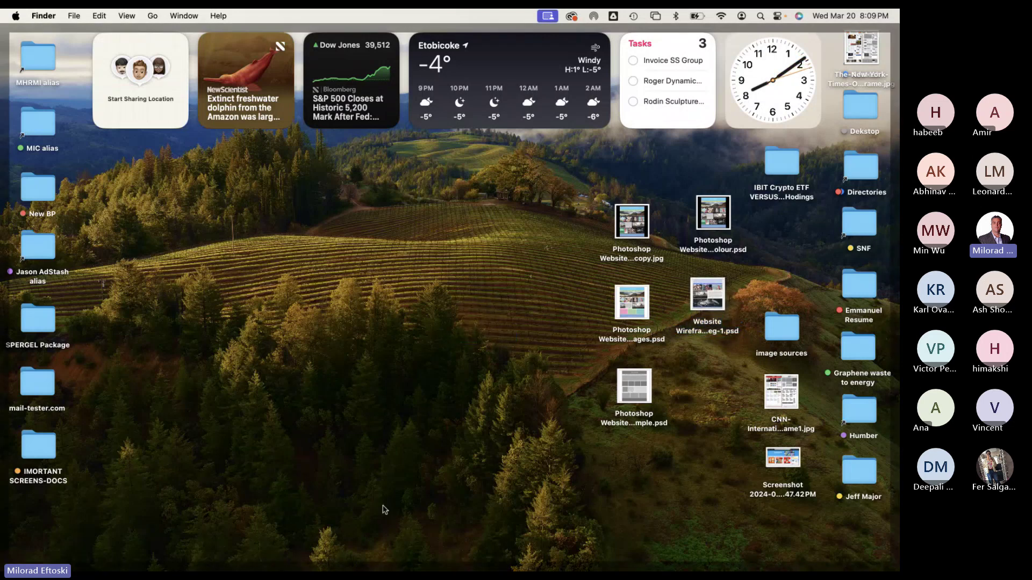
# Switch to Microsoft Teams, bring up the "General" meeting window and stop sharing the screen.
pyautogui.moveTo(375, 571)
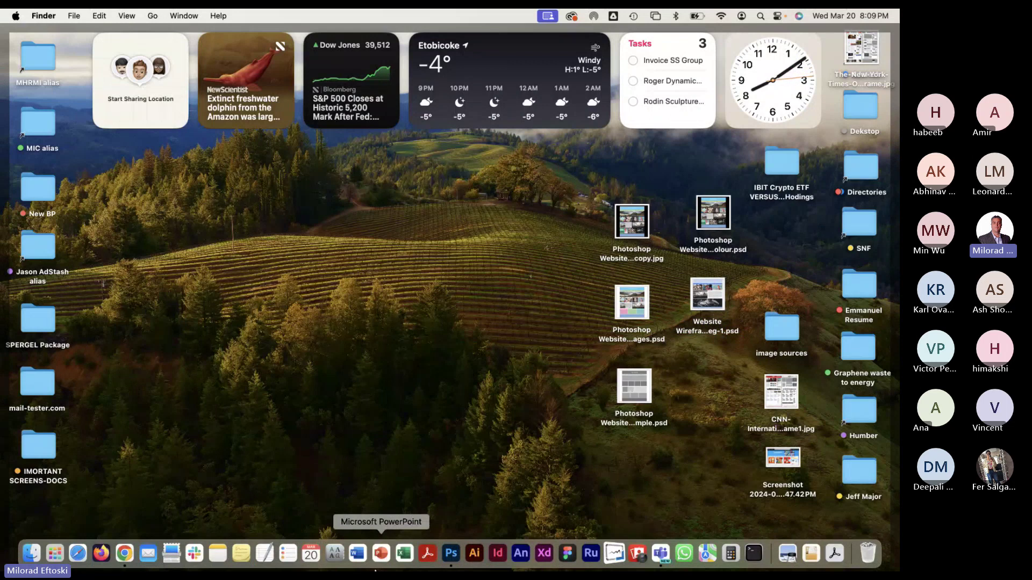
pyautogui.click(662, 556)
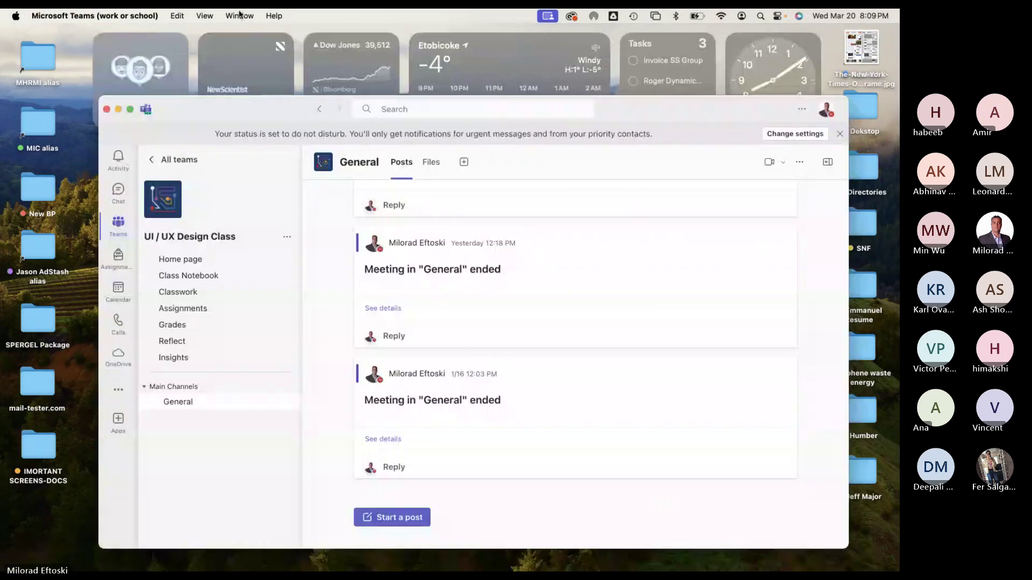
pyautogui.click(240, 14)
pyautogui.click(285, 176)
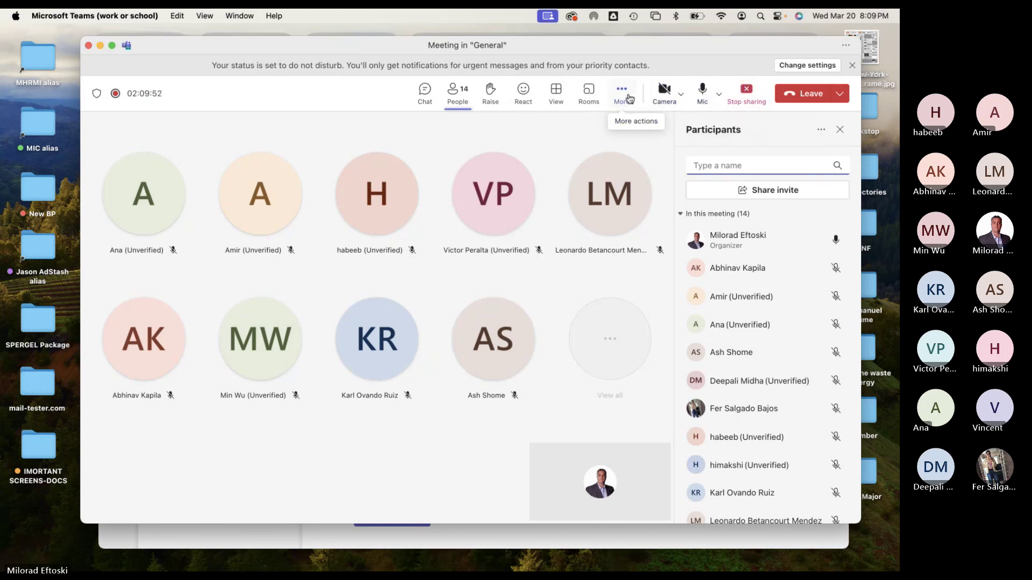
pyautogui.click(743, 97)
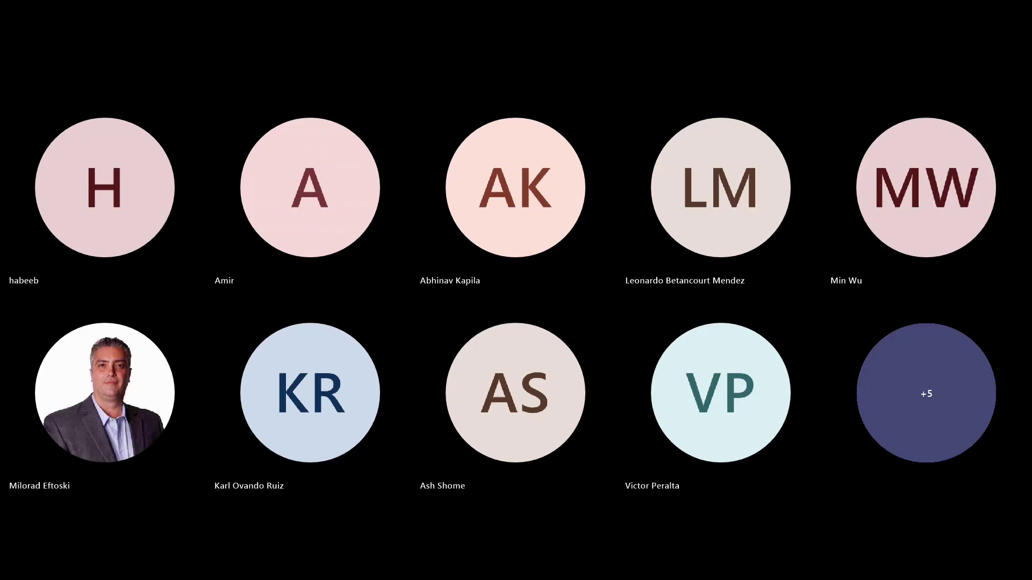